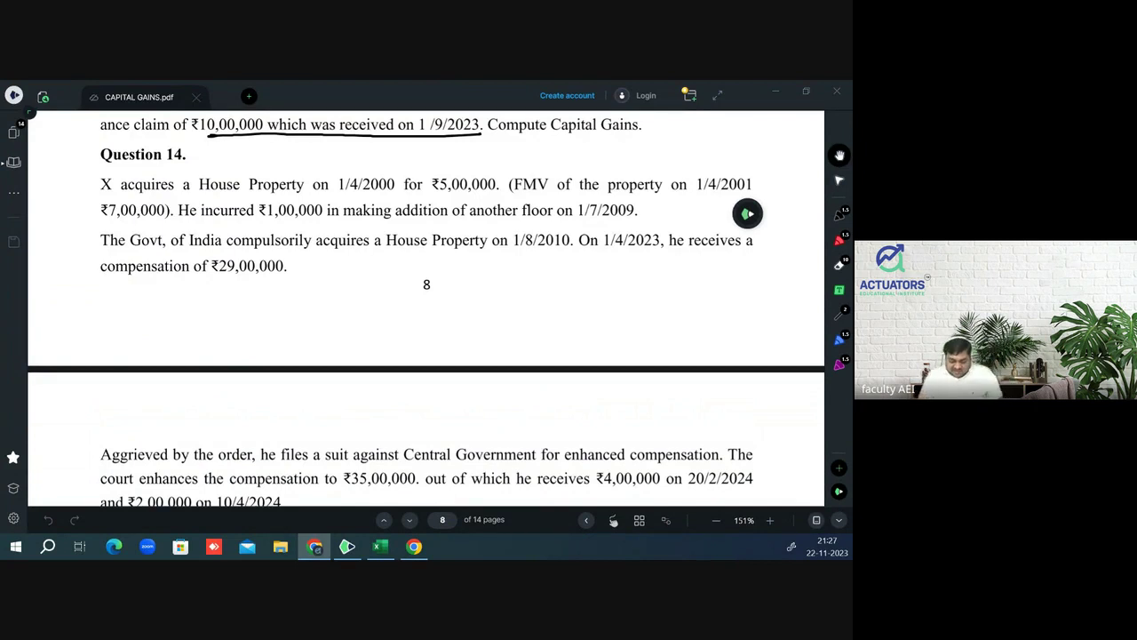
- Return to CAPITAL GAINS.pdf and scroll back from page 8 to the Section 45(5) notes on page 3
click(613, 521)
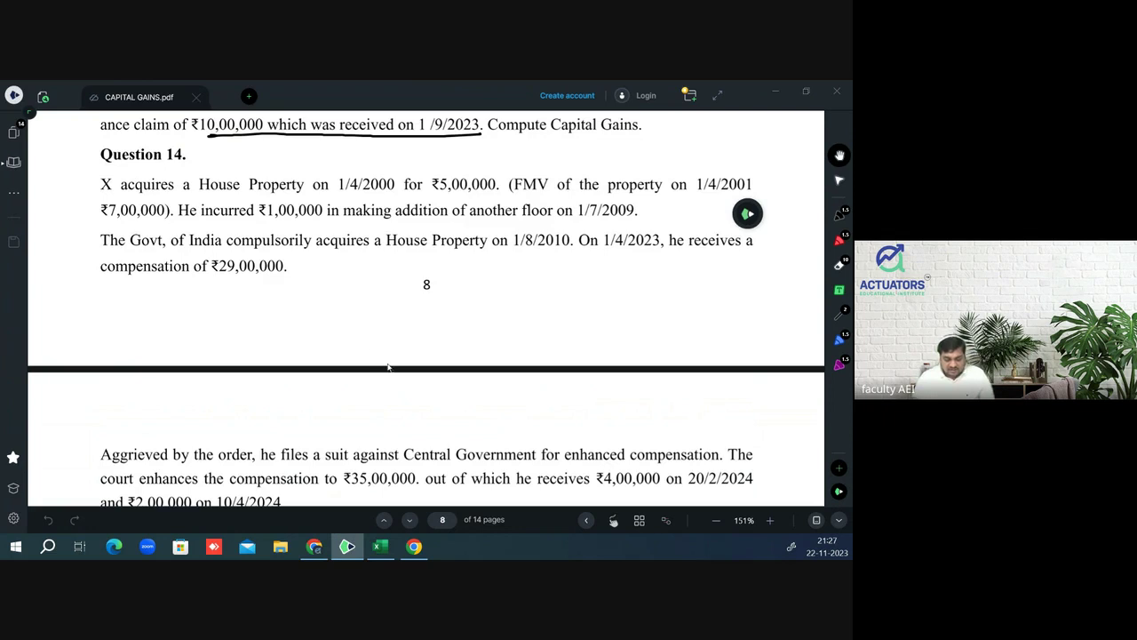
scroll(387, 367, up, 5)
scroll(380, 358, up, 5)
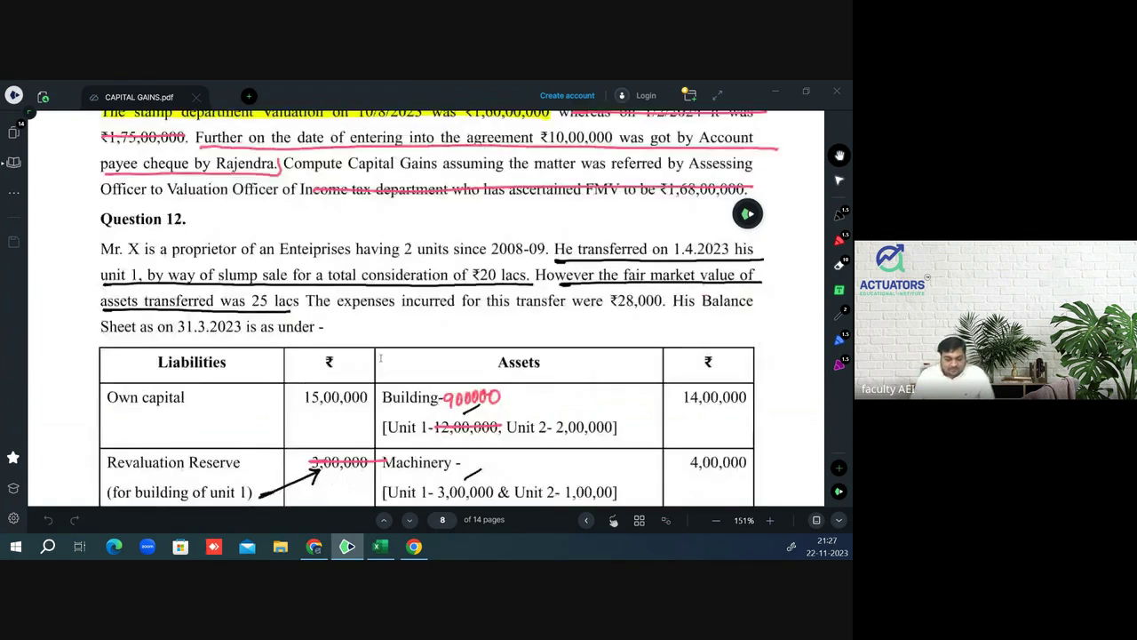
scroll(380, 358, up, 5)
scroll(380, 358, up, 5)
scroll(380, 358, up, 5)
scroll(380, 359, up, 5)
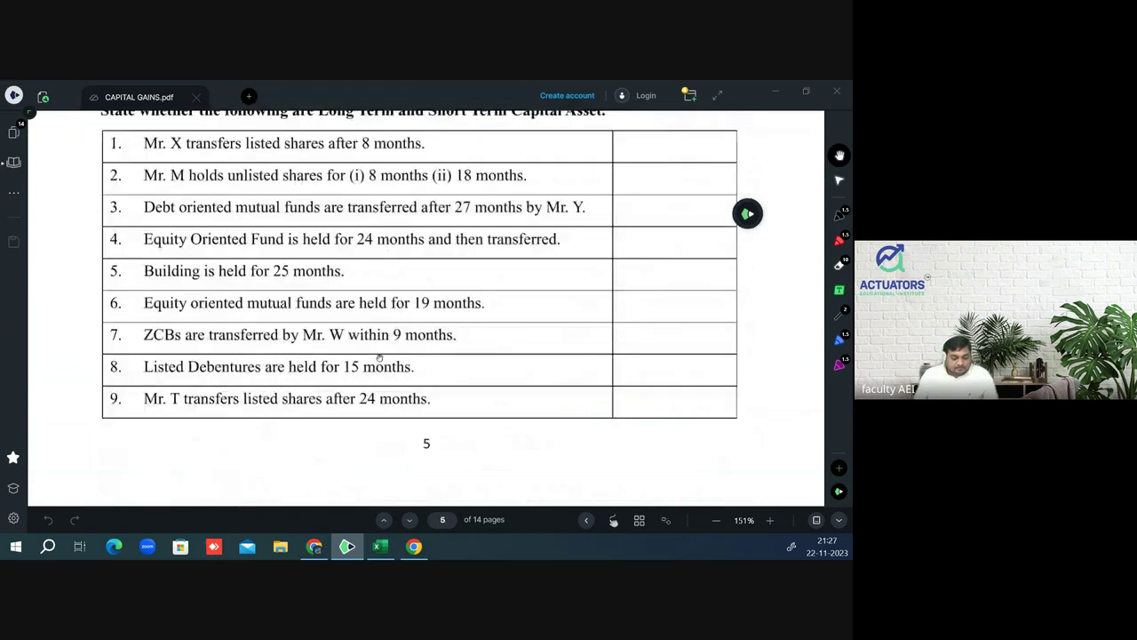
scroll(379, 358, up, 5)
scroll(379, 358, up, 5)
scroll(379, 358, up, 5)
scroll(379, 358, up, 5)
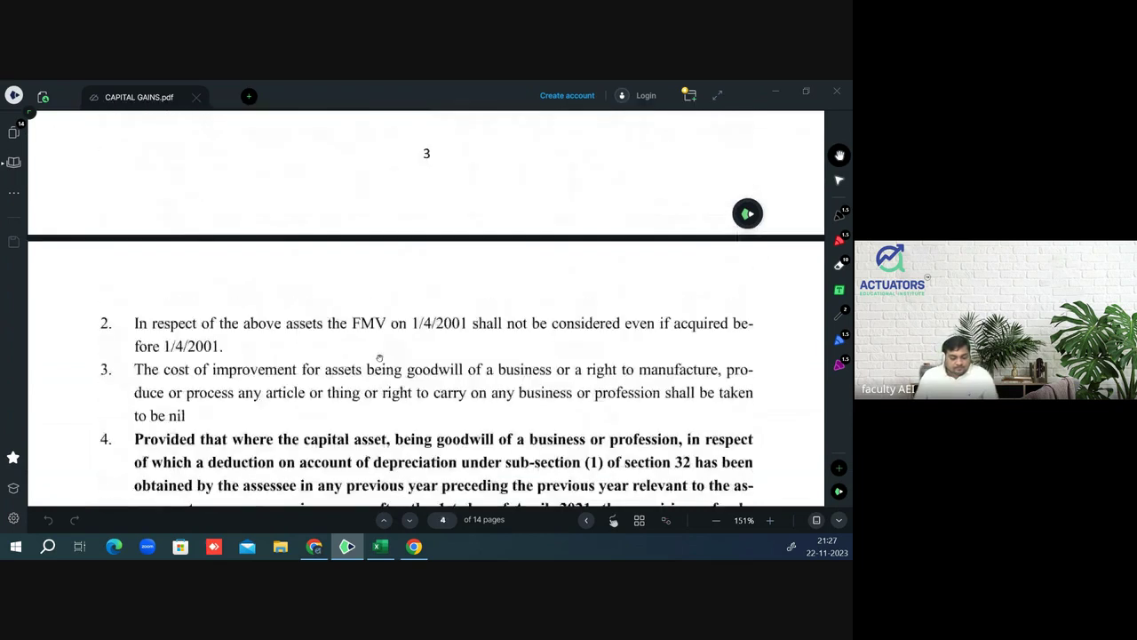
scroll(380, 358, up, 5)
scroll(380, 358, up, 5)
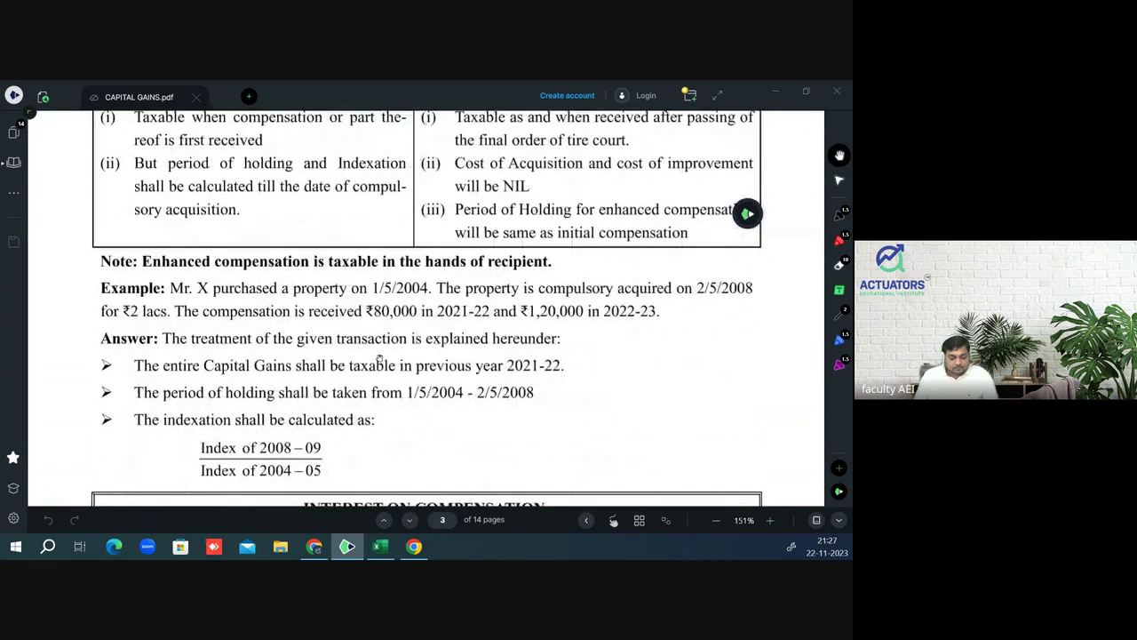
scroll(380, 359, up, 5)
scroll(380, 359, down, 1)
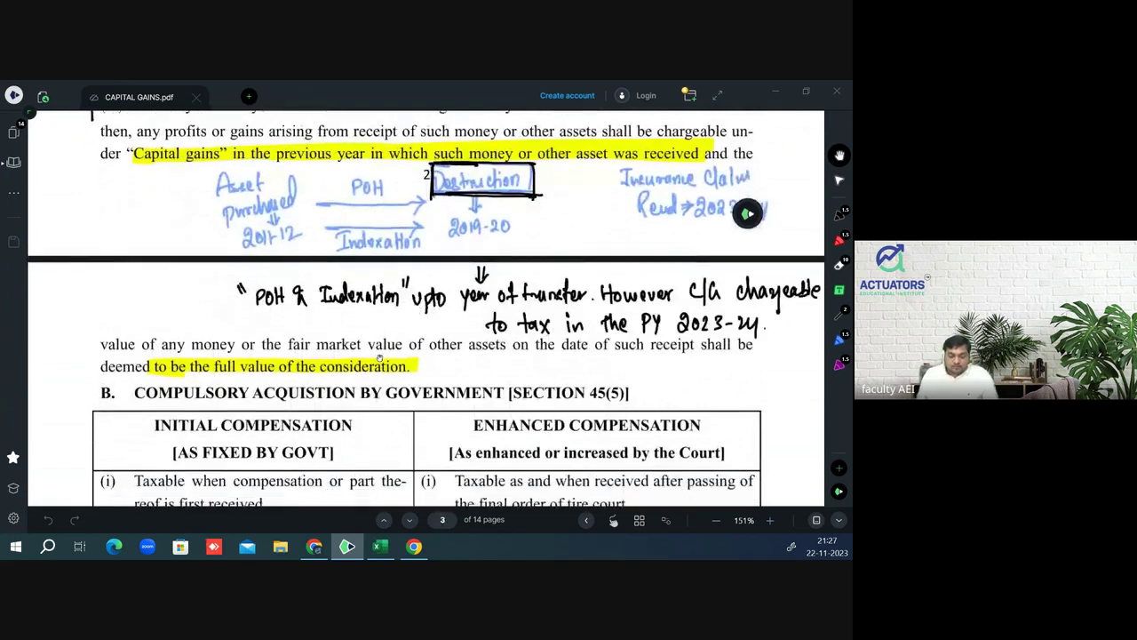
scroll(379, 359, down, 8)
scroll(379, 359, down, 1)
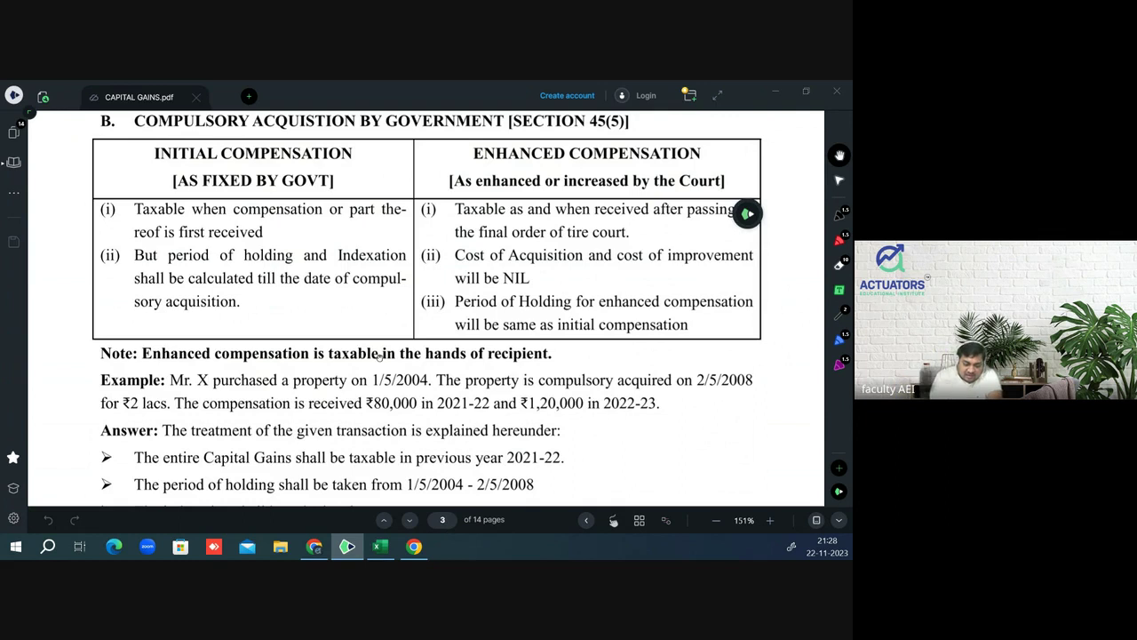
- Scroll so the Initial vs Enhanced Compensation table sits at the top of page 3
scroll(380, 356, down, 1)
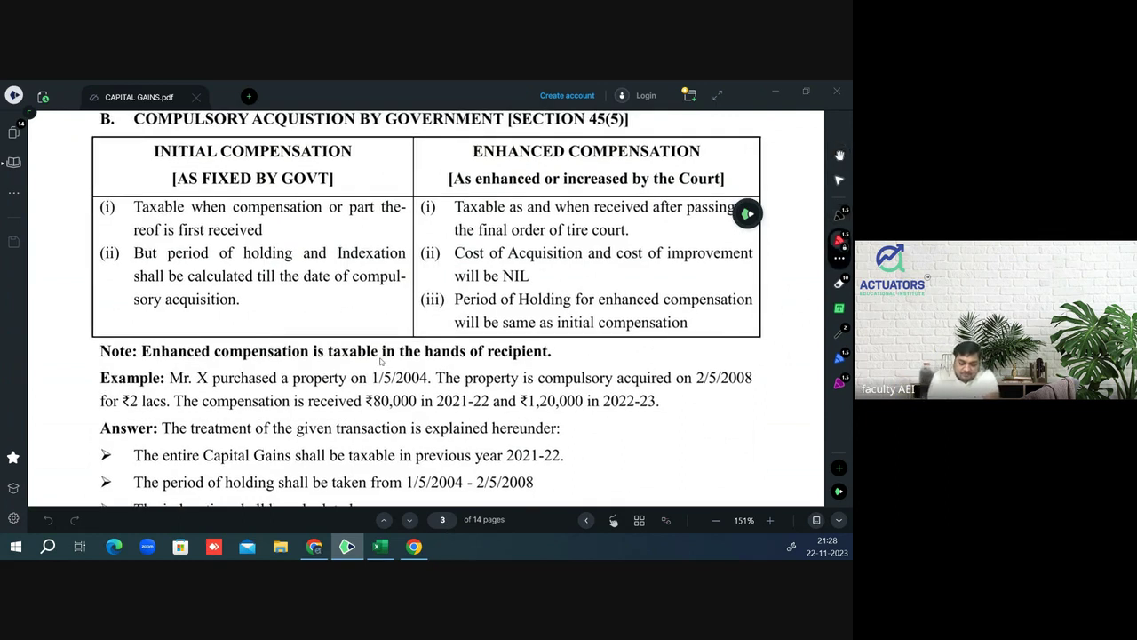
- Underline in red the initial-compensation holding period and indexation clause up to compulsory acquisition
drag(168, 262, 405, 263)
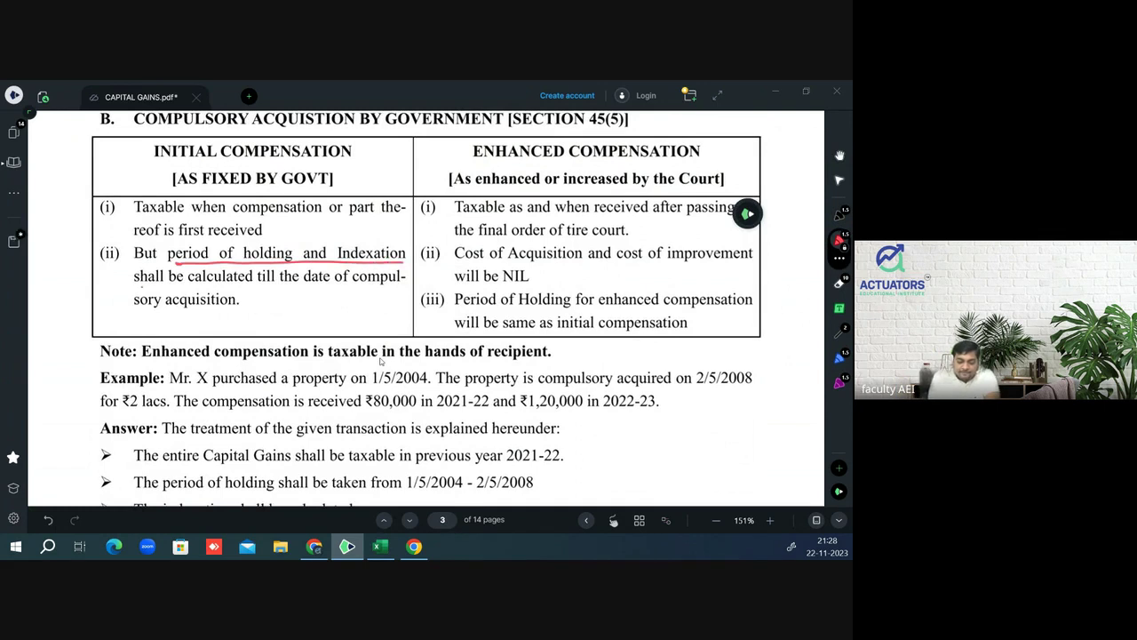
drag(142, 287, 405, 285)
drag(140, 311, 256, 311)
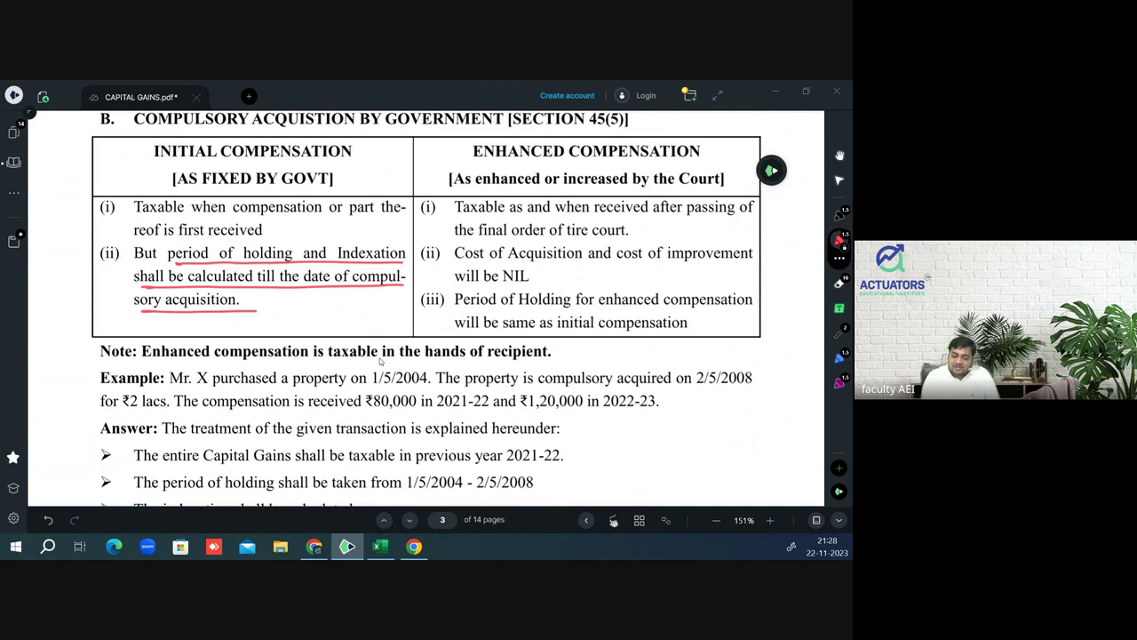
- Underline the enhanced compensation taxability rule, its final court order line, and the 'when compensation' clause
drag(455, 215, 736, 214)
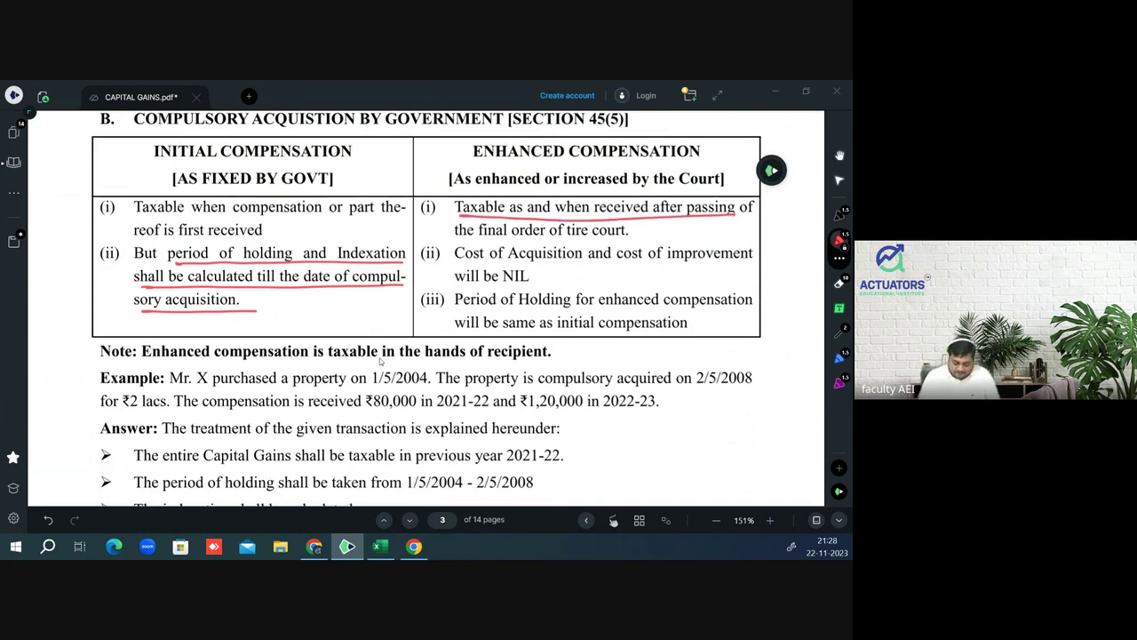
key(ctrl+z)
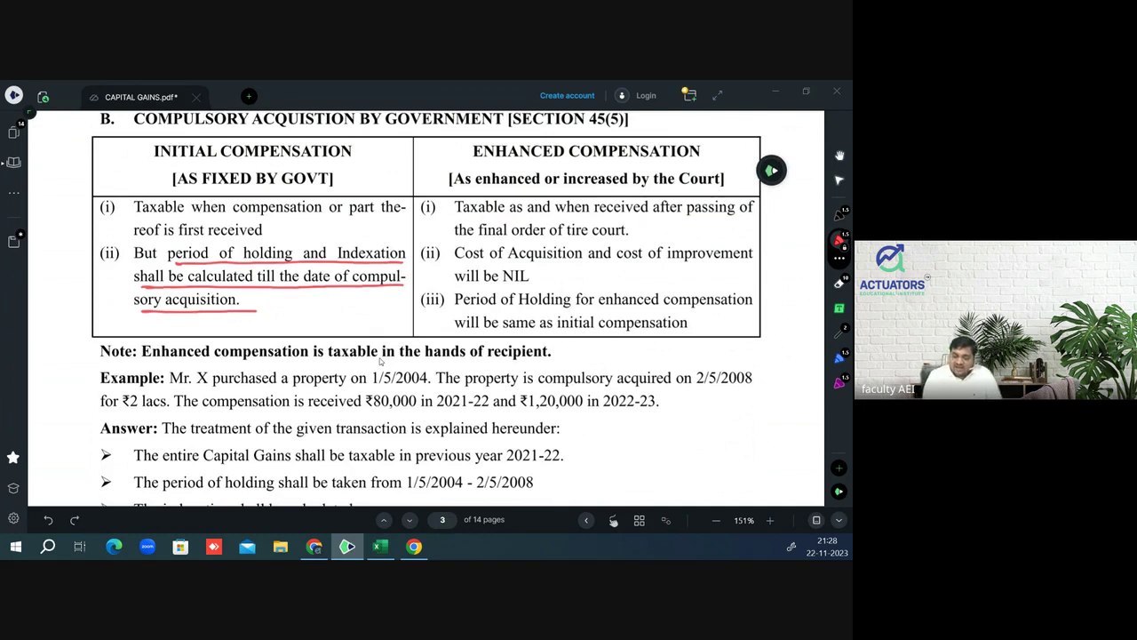
drag(455, 218, 763, 214)
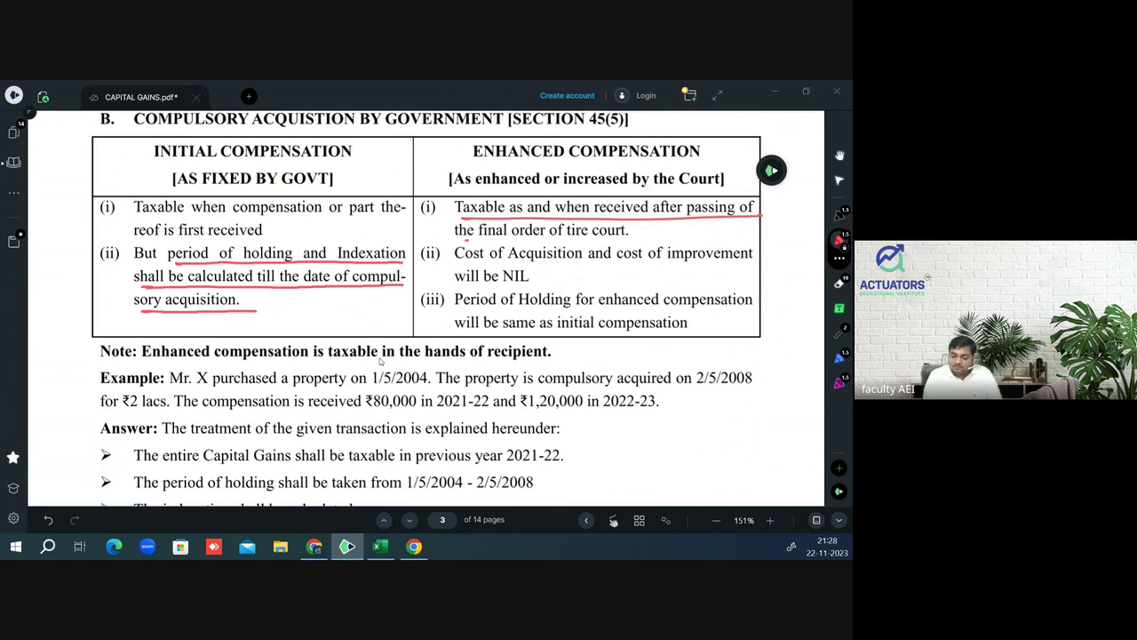
drag(455, 241, 643, 239)
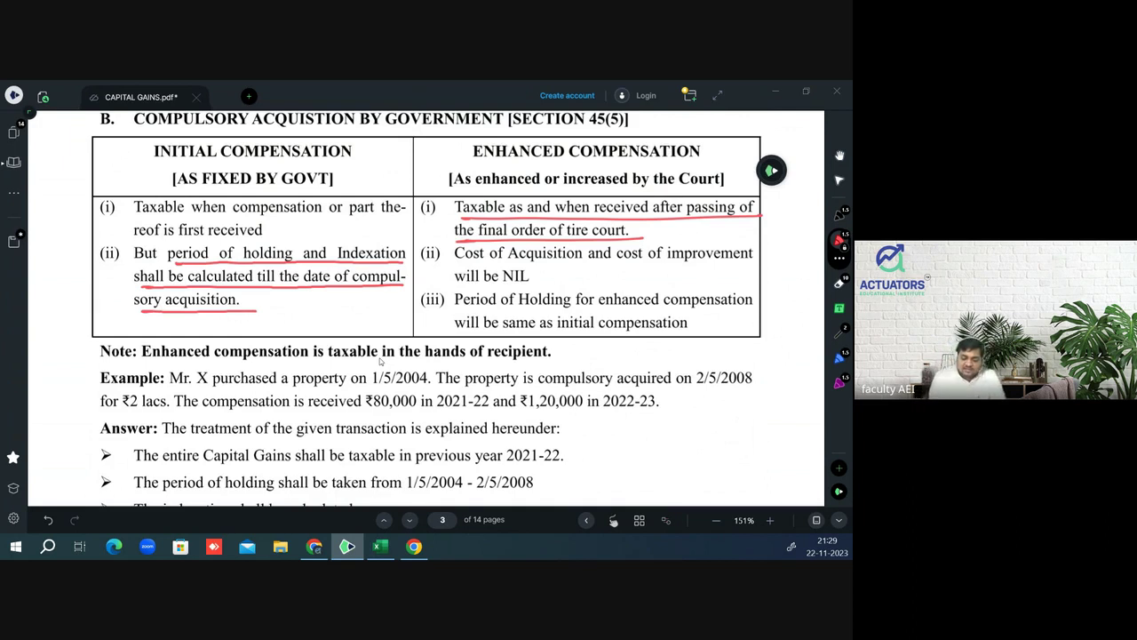
drag(210, 217, 406, 219)
- Underline the first-receipt rule and the 'cost will be NIL' line, then arrow back to the holding-period rule
drag(135, 238, 263, 239)
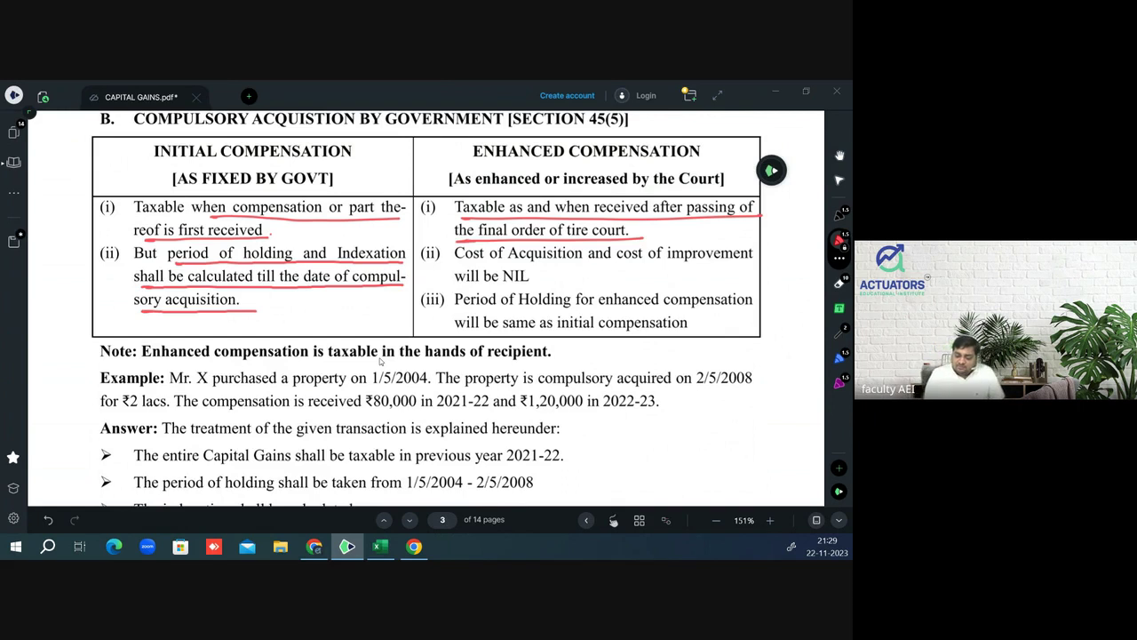
drag(455, 264, 754, 262)
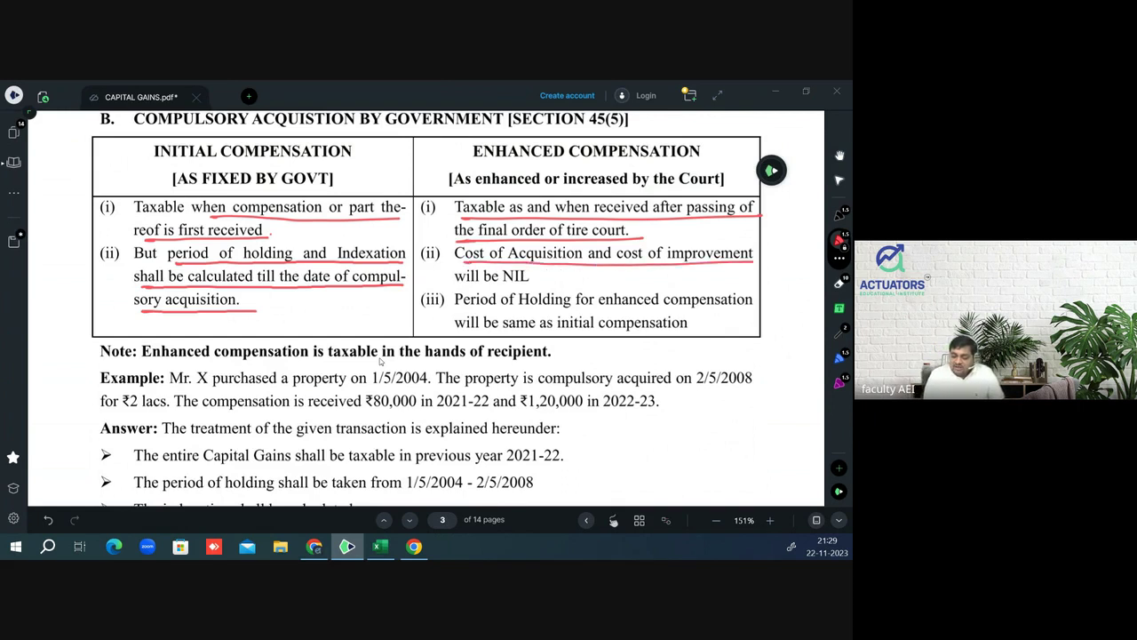
drag(459, 288, 538, 283)
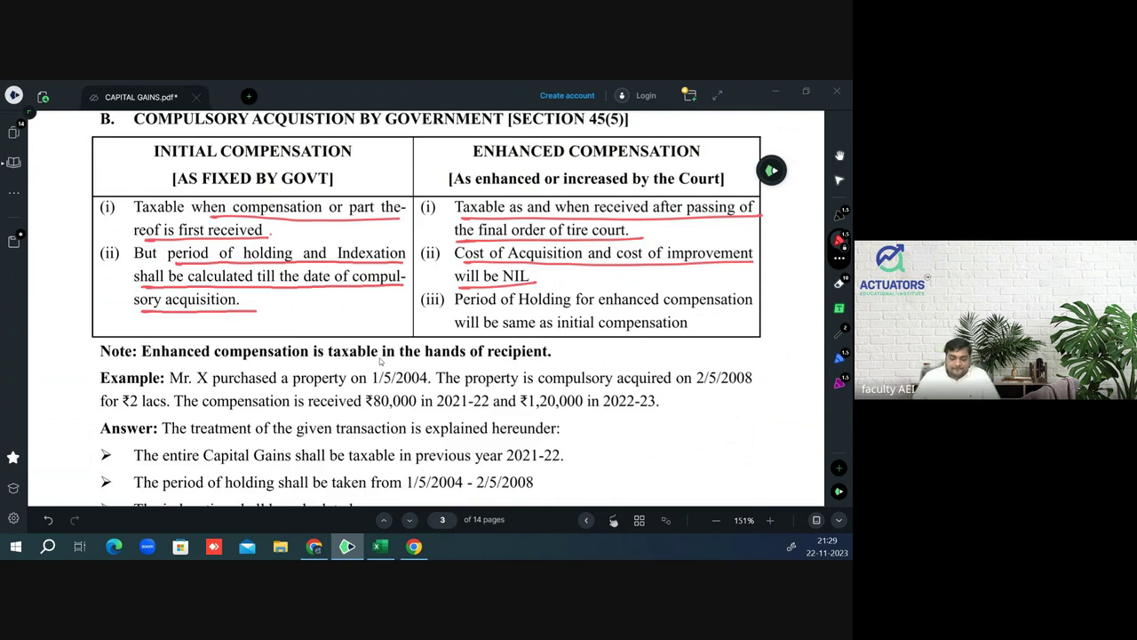
drag(422, 317, 338, 305)
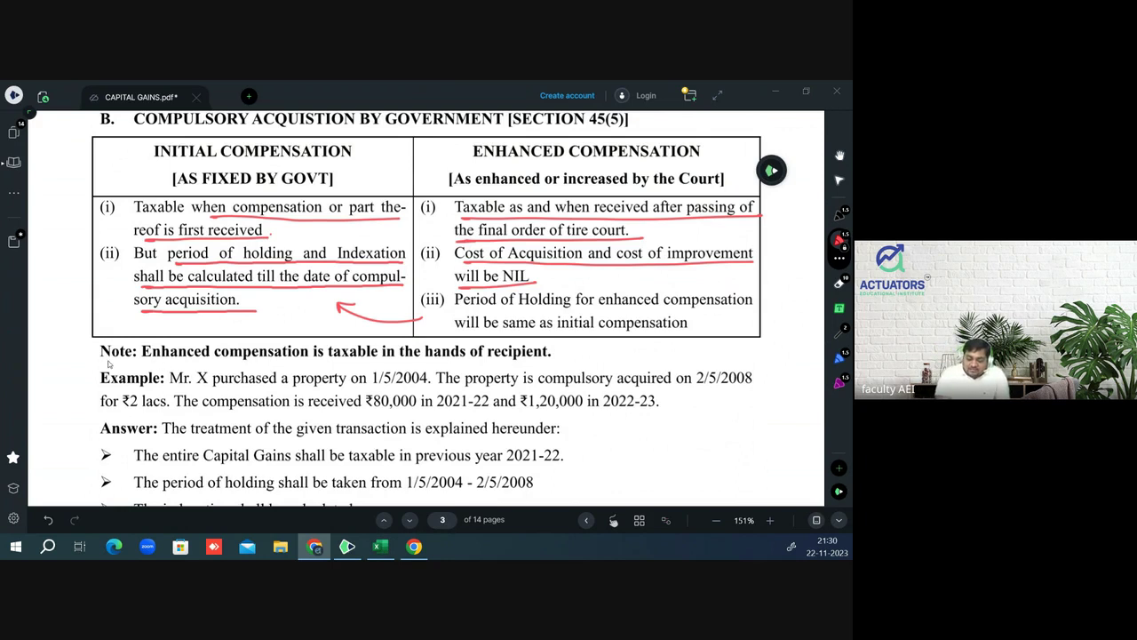
- Switch to the yellow highlighter and highlight the 'Enhanced compensation is taxable…' note line
click(773, 174)
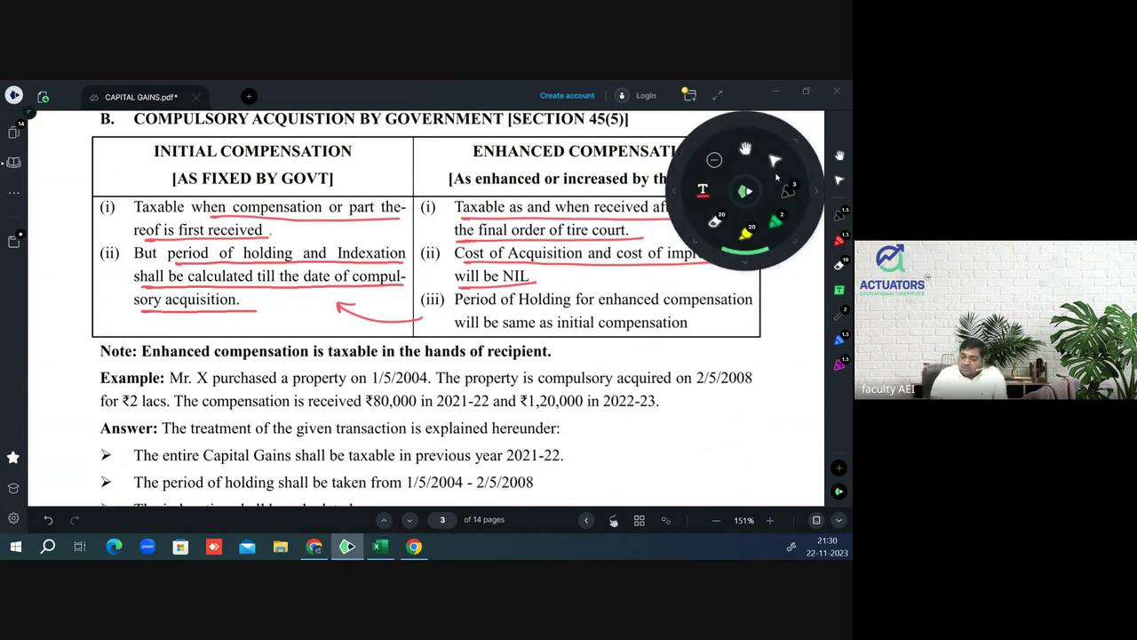
click(776, 176)
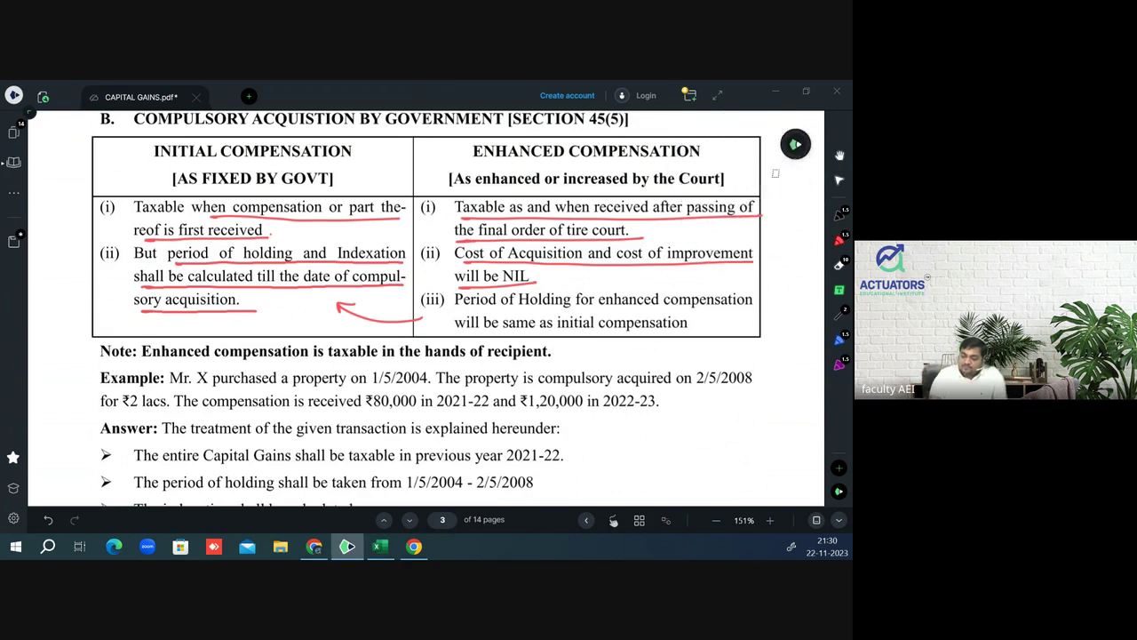
drag(102, 351, 552, 349)
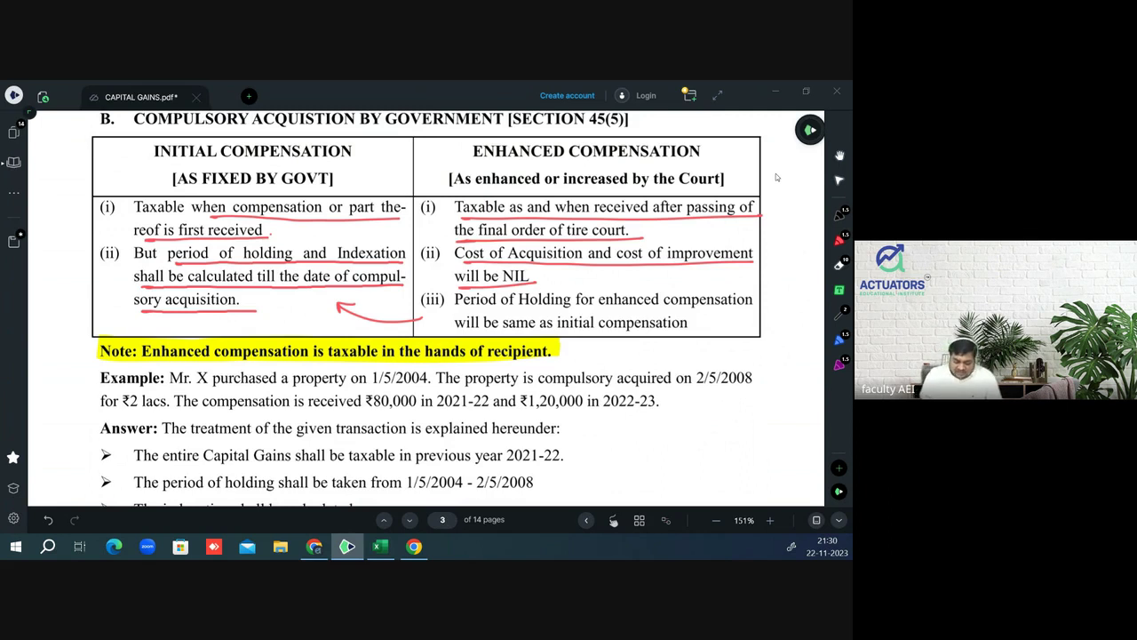
- In red, underline the example dates 1/5/2004 and 2/5/2008 and bracket the holding period
scroll(776, 173, down, 2)
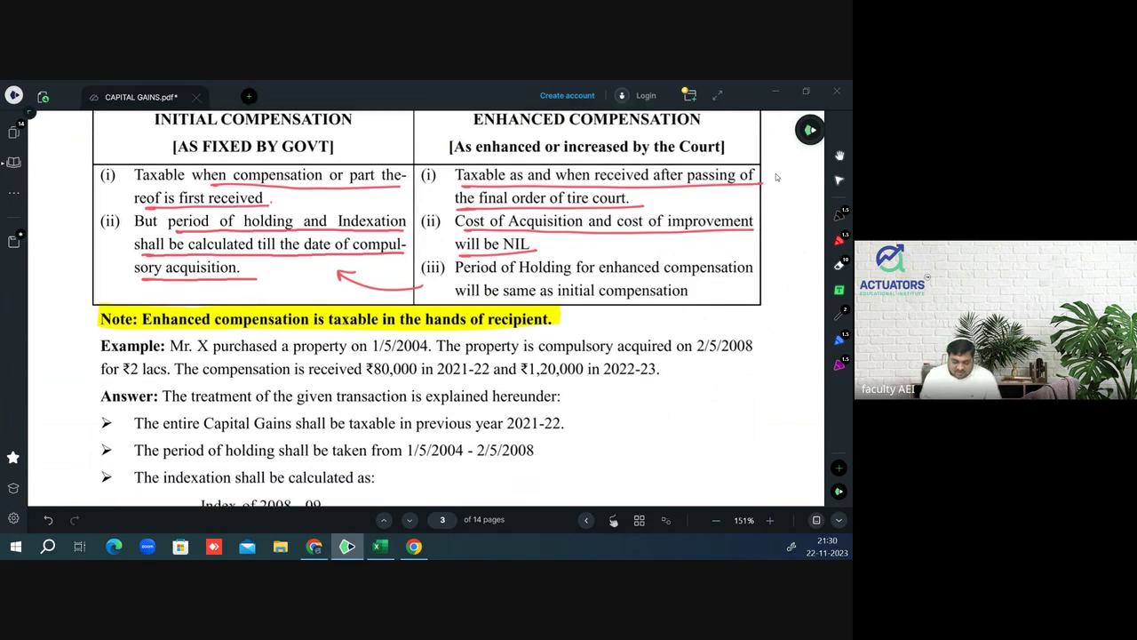
scroll(776, 173, down, 1)
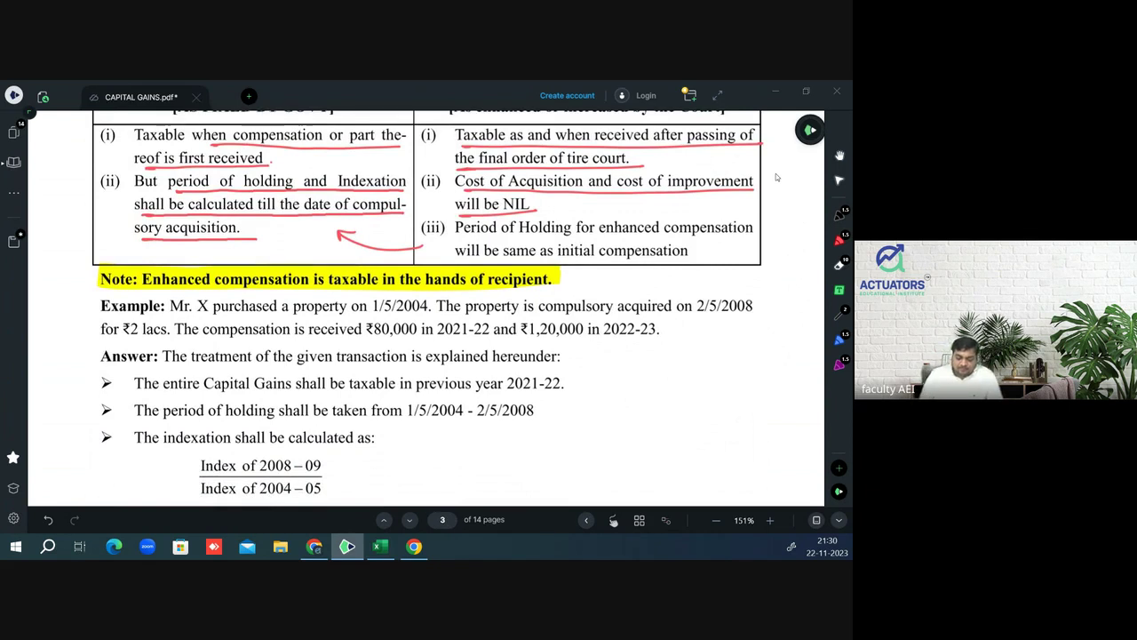
click(839, 240)
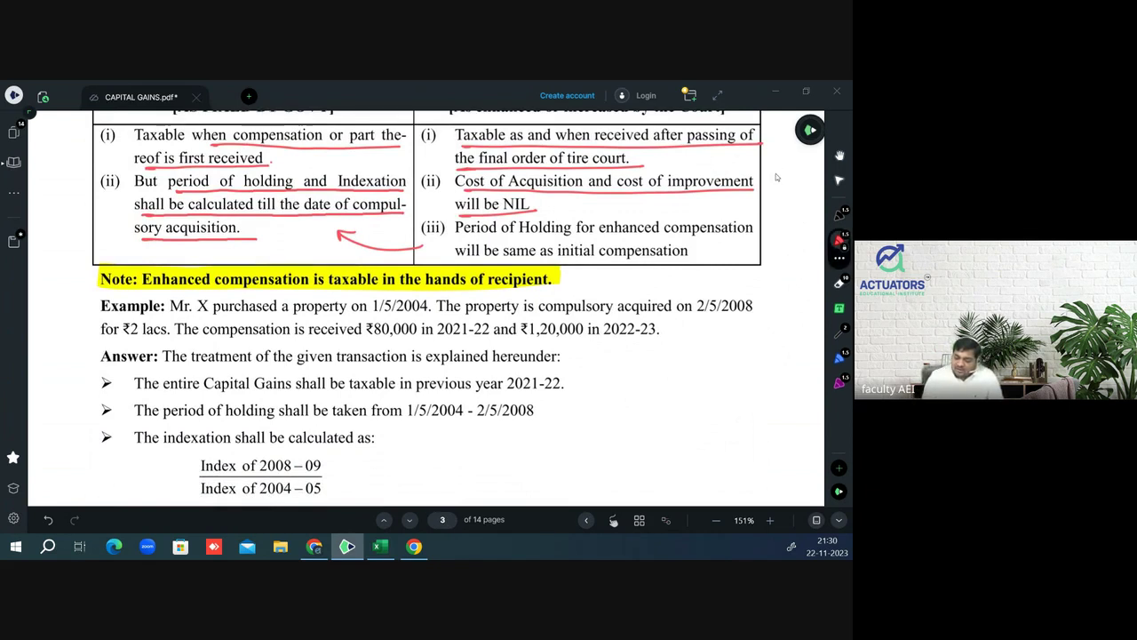
drag(371, 316, 427, 315)
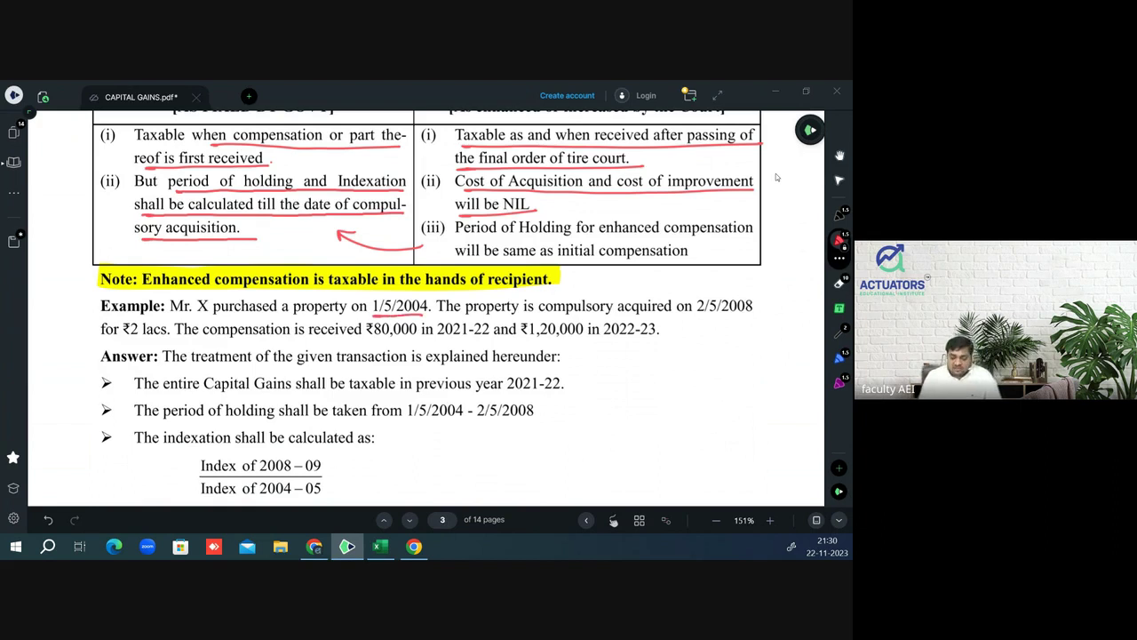
drag(689, 315, 769, 313)
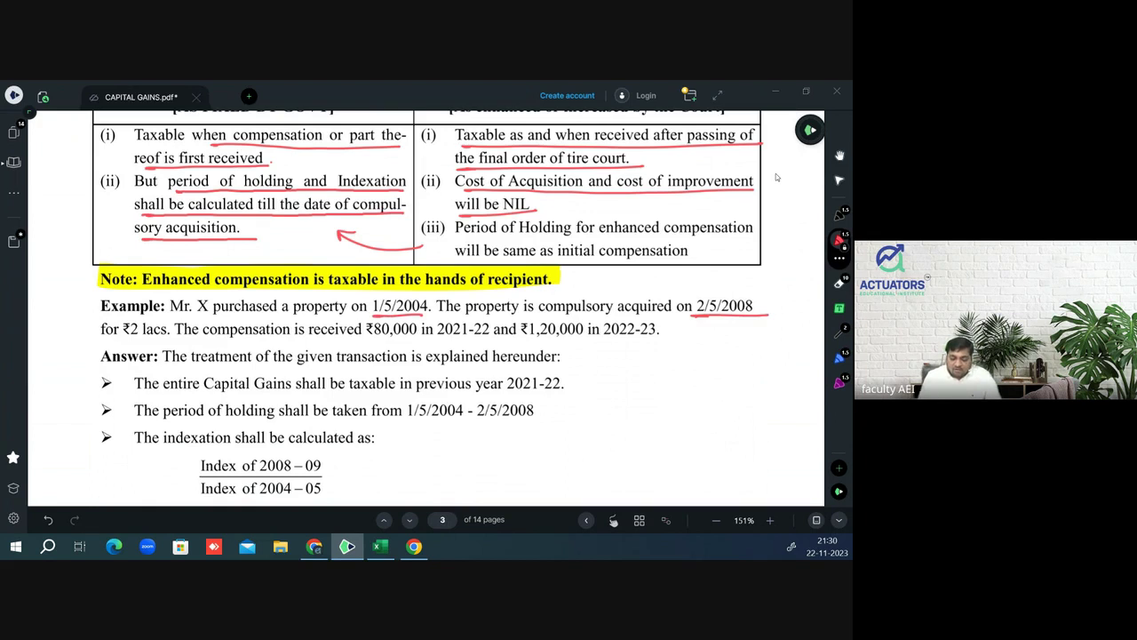
drag(408, 399, 413, 428)
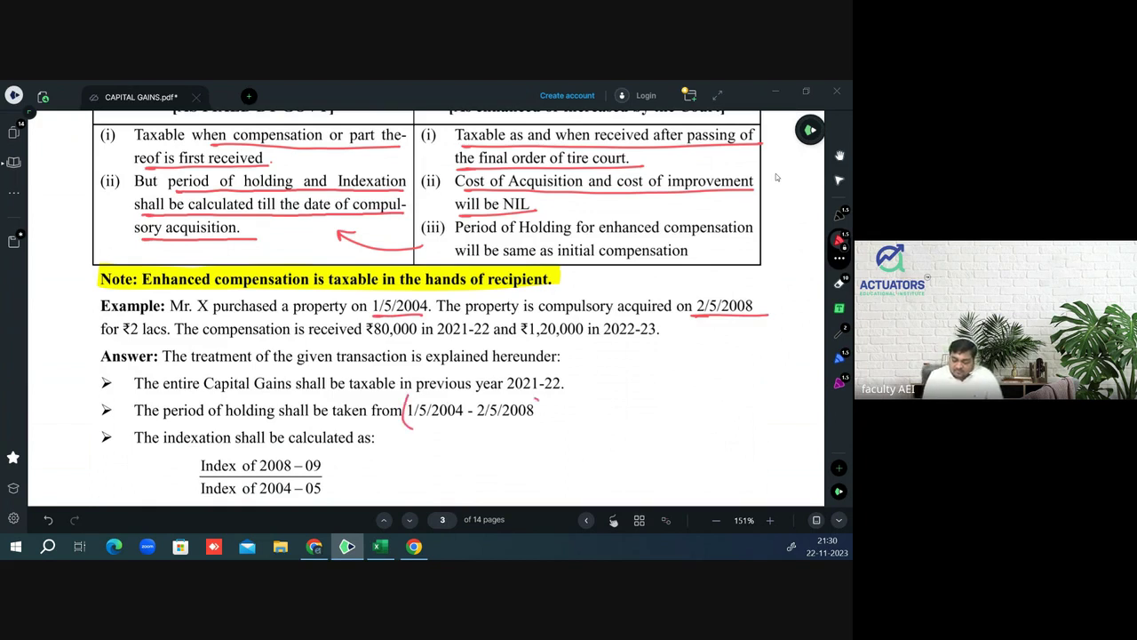
drag(537, 402, 535, 425)
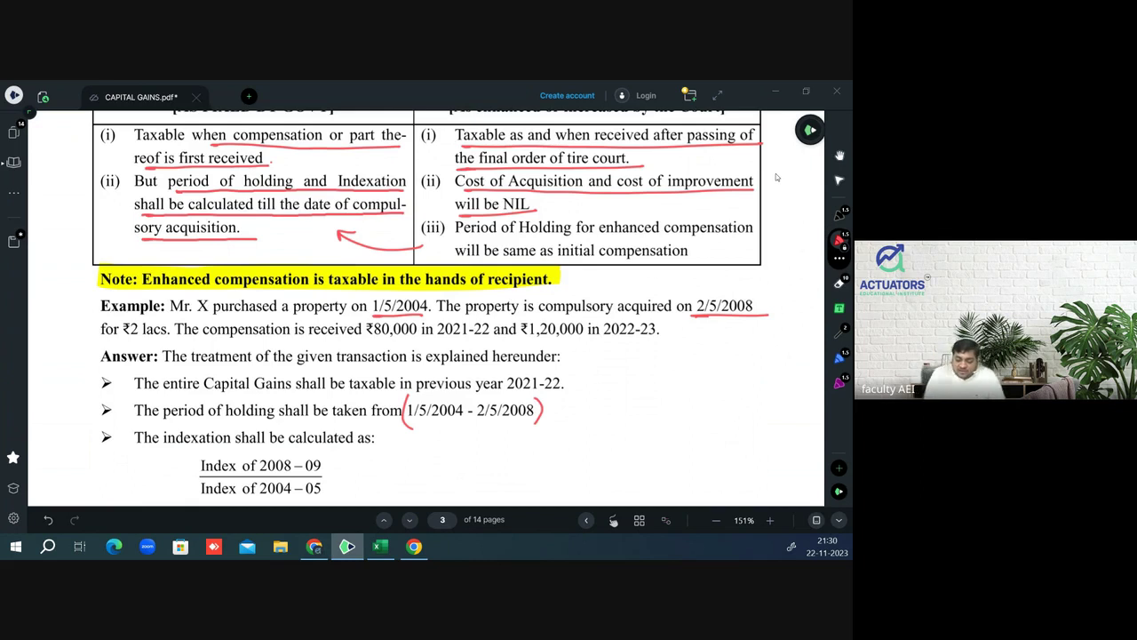
- Underline 'in 2021-22' and '₹1,20,000 in 2022-23', then undo the latest underline marks
drag(425, 339, 494, 341)
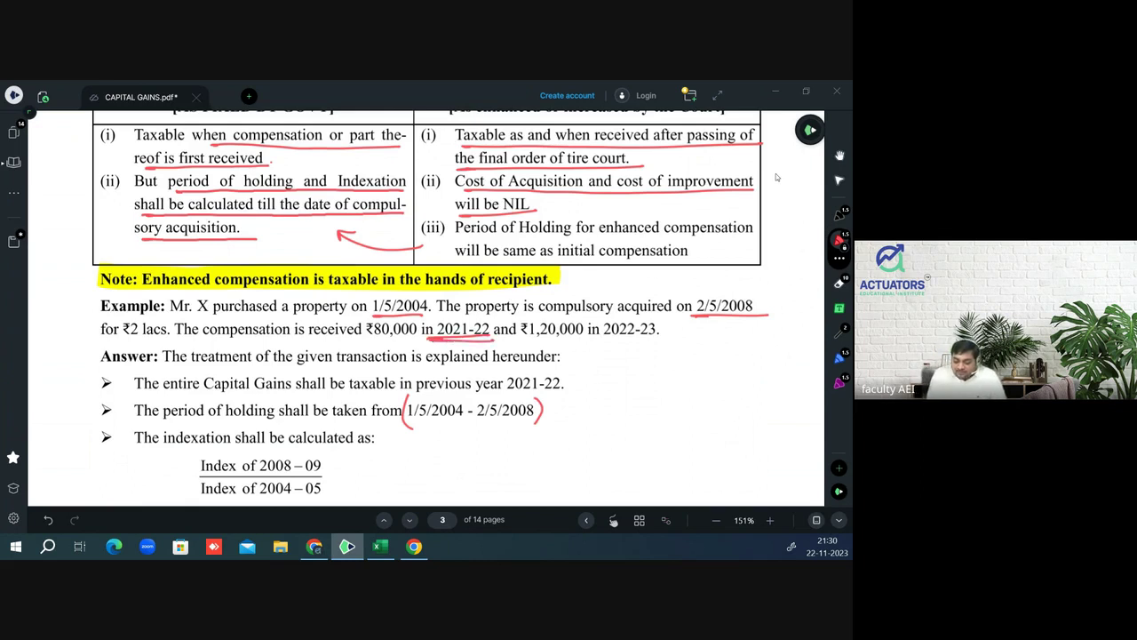
key(ctrl+z)
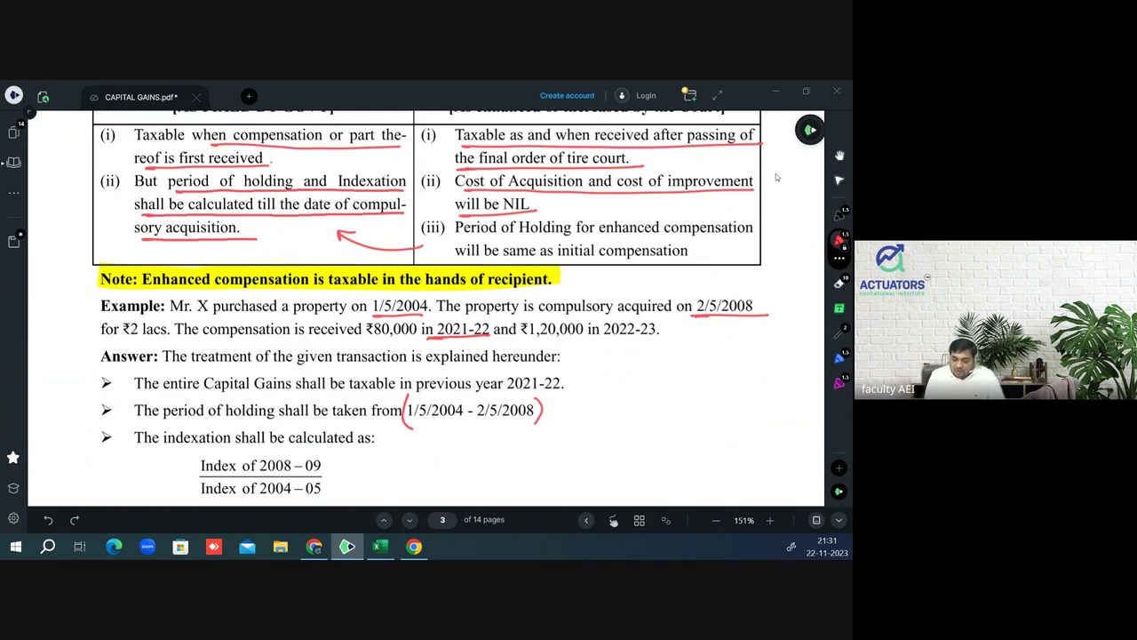
drag(429, 340, 499, 337)
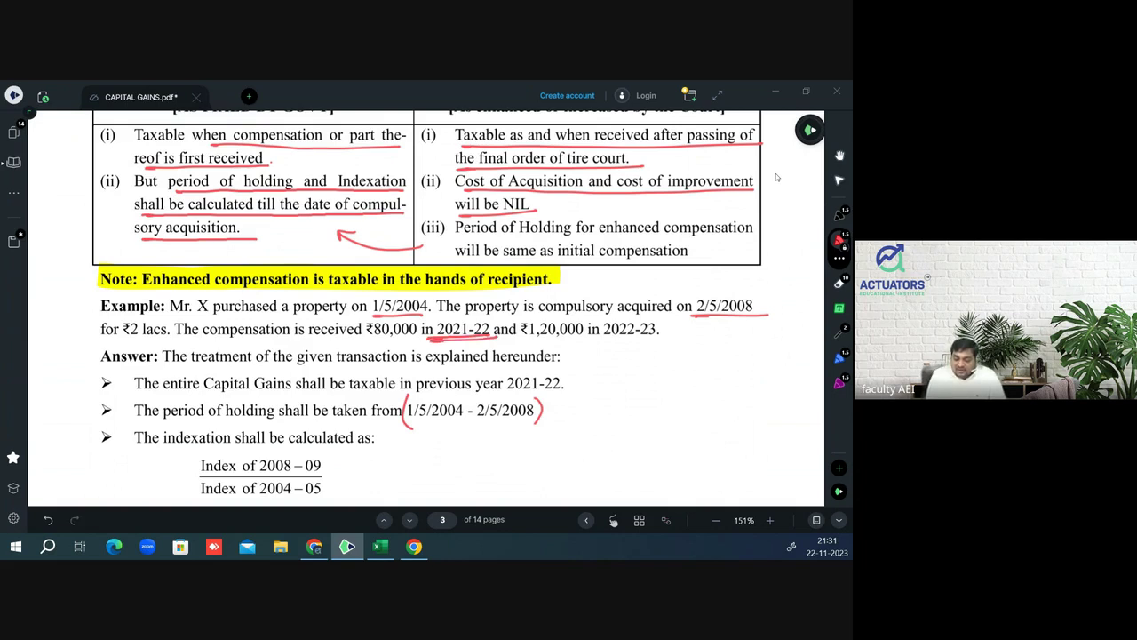
drag(571, 340, 671, 343)
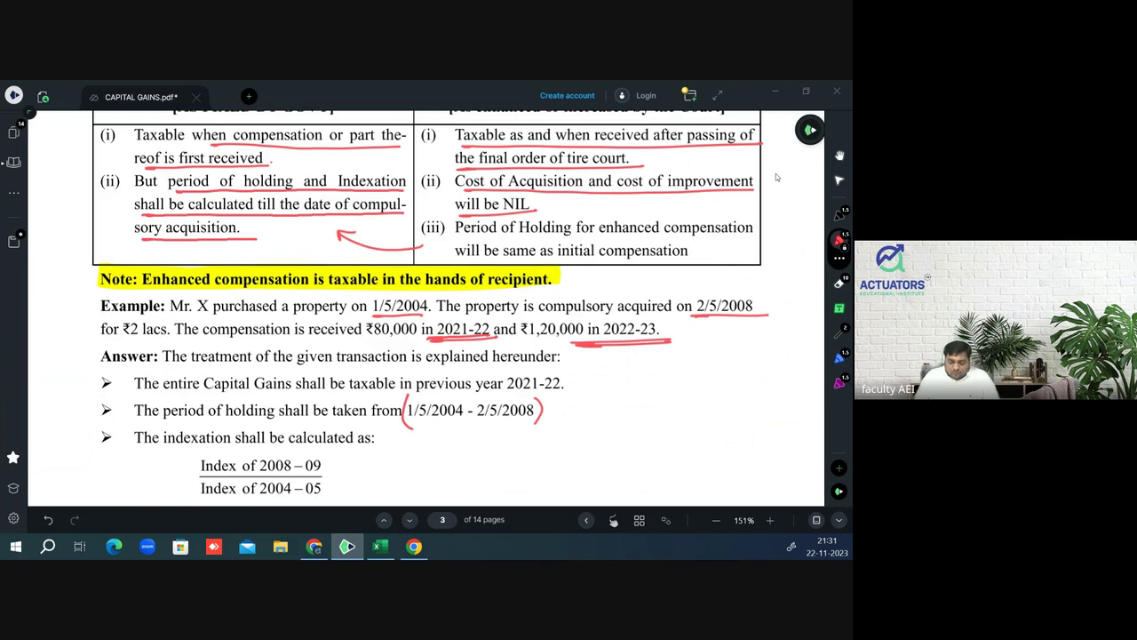
key(ctrl+z)
key(ctrl+z)
key(ctrl+z)
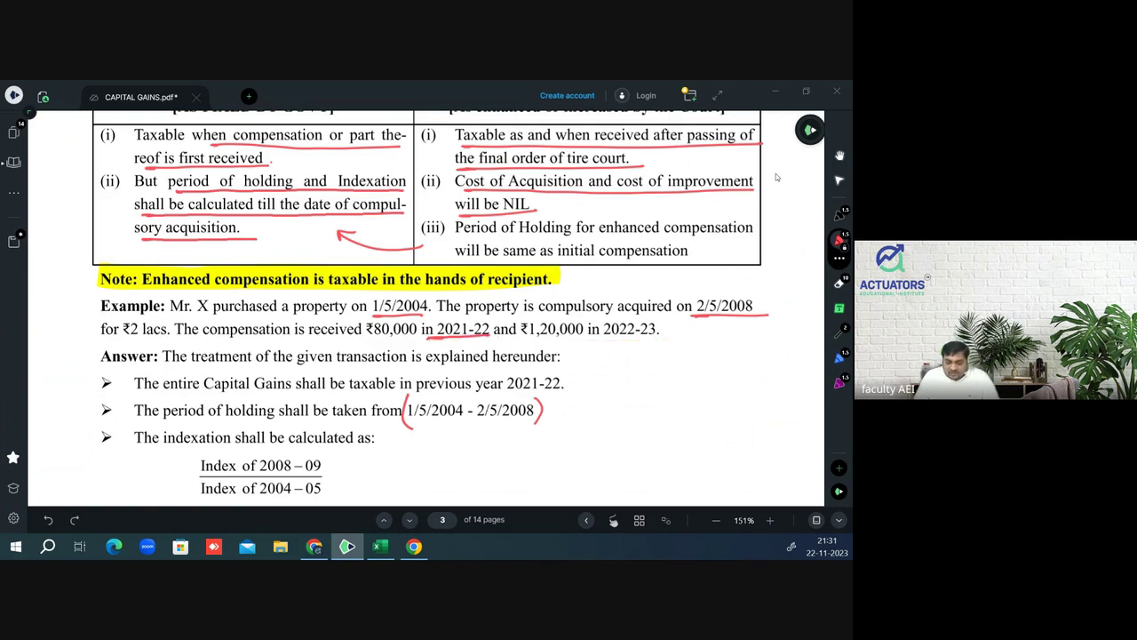
key(ctrl+z)
key(ctrl+z)
key(ctrl+z)
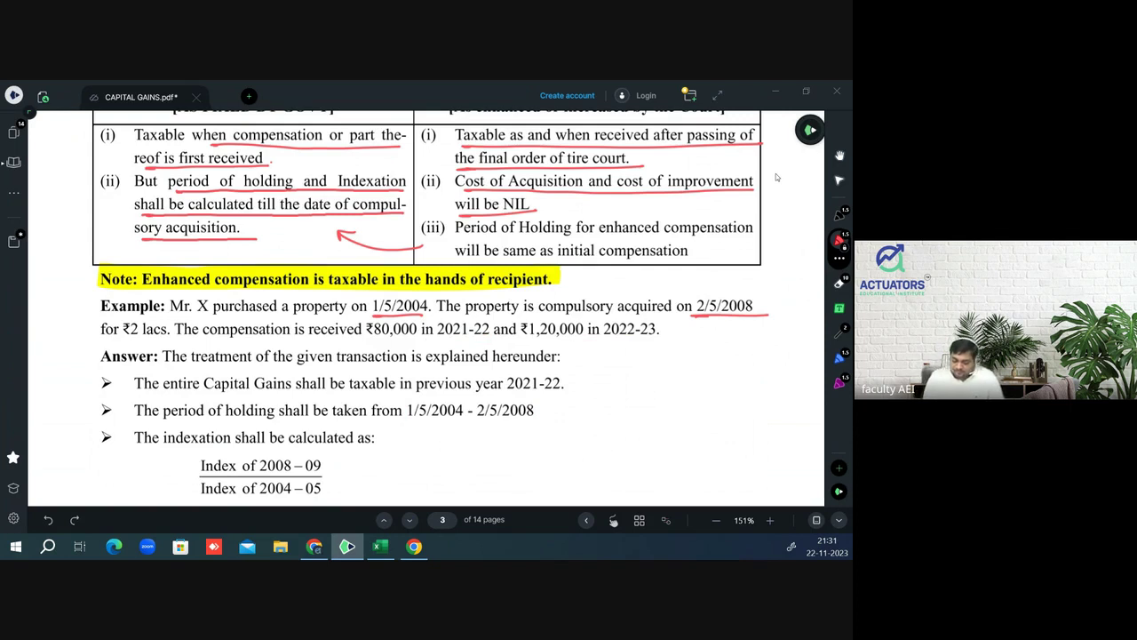
- Draw a divider and handwrite 'Date of Compulsory Acq is 2/5/08 but C/h will be'
drag(575, 347, 580, 467)
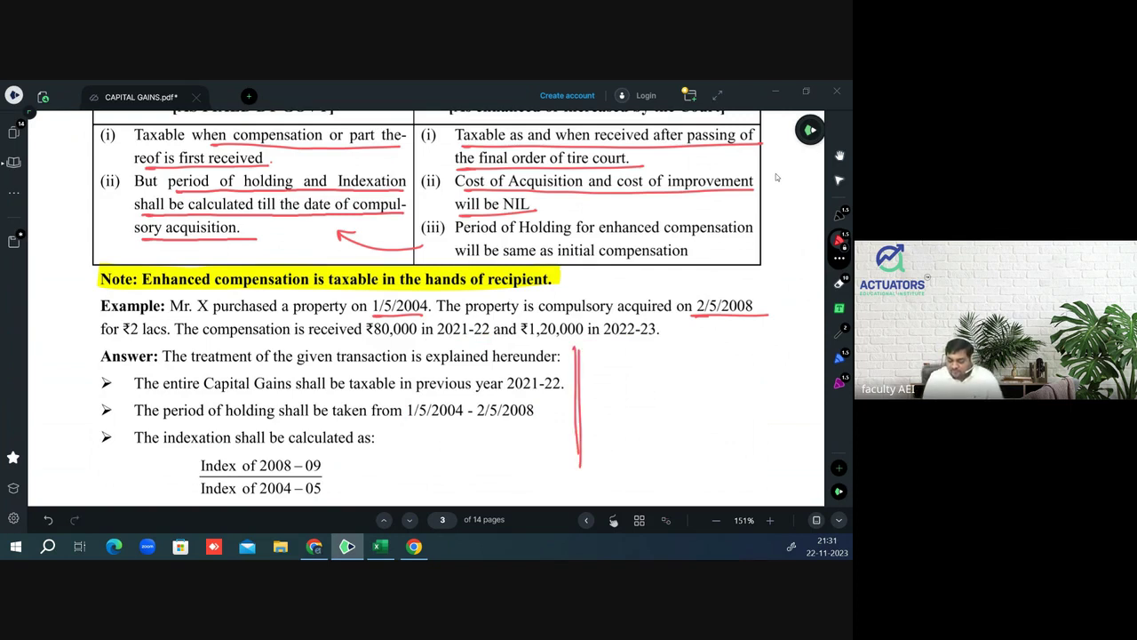
drag(590, 352, 610, 366)
mouse_move(612, 347)
mouse_down()
mouse_move(614, 366)
mouse_move(631, 364)
mouse_up()
mouse_move(642, 344)
mouse_down()
mouse_move(639, 370)
mouse_move(712, 348)
mouse_move(734, 352)
mouse_move(743, 373)
mouse_move(764, 343)
mouse_move(769, 359)
mouse_up()
mouse_move(779, 350)
mouse_down()
mouse_move(771, 357)
mouse_move(785, 370)
mouse_move(794, 359)
mouse_up()
drag(806, 346, 800, 357)
drag(597, 387, 629, 398)
drag(640, 388, 643, 397)
mouse_move(663, 378)
mouse_down()
mouse_move(666, 397)
mouse_move(684, 395)
mouse_up()
drag(679, 385, 708, 400)
mouse_move(716, 373)
mouse_down()
mouse_move(725, 394)
mouse_move(748, 382)
mouse_move(766, 391)
mouse_up()
drag(778, 373, 795, 387)
- Finish the note with 'chargeable to tax in the year 2021-22.'
mouse_move(597, 418)
mouse_down()
mouse_move(592, 430)
mouse_move(620, 432)
mouse_up()
mouse_move(622, 421)
mouse_down()
mouse_move(632, 444)
mouse_move(655, 421)
mouse_move(705, 425)
mouse_up()
mouse_move(727, 402)
mouse_down()
mouse_move(729, 420)
mouse_move(750, 423)
mouse_up()
mouse_move(750, 411)
mouse_down()
mouse_move(741, 423)
mouse_move(780, 423)
mouse_up()
mouse_move(787, 401)
mouse_down()
mouse_move(789, 420)
mouse_move(794, 408)
mouse_up()
drag(796, 399, 807, 418)
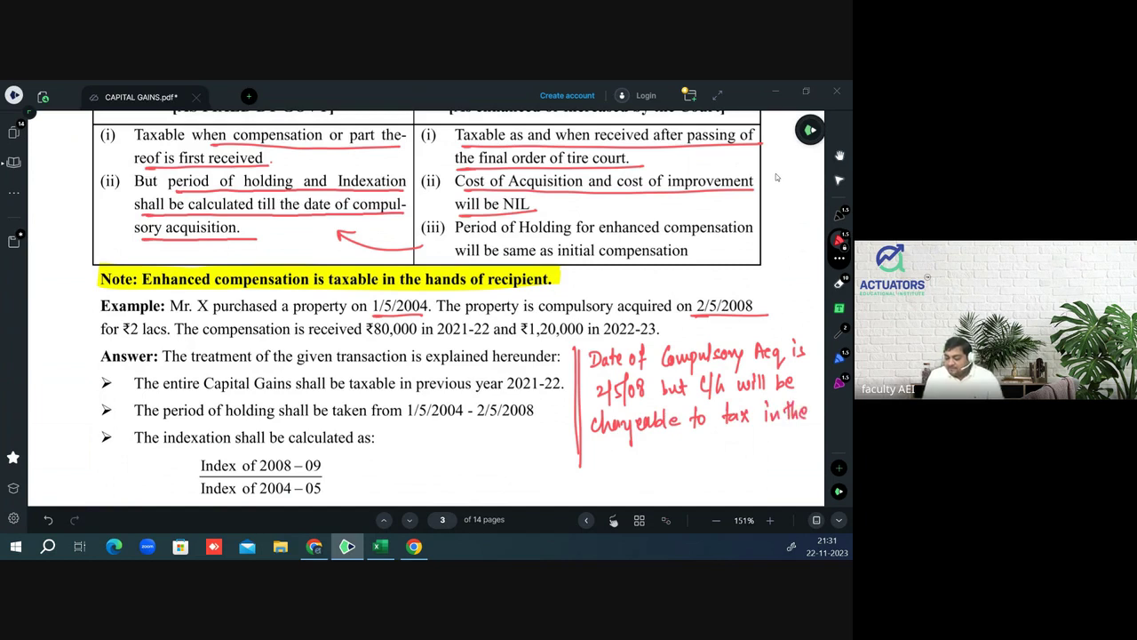
mouse_move(608, 452)
mouse_down()
mouse_move(611, 474)
mouse_move(632, 461)
mouse_up()
drag(633, 453, 641, 455)
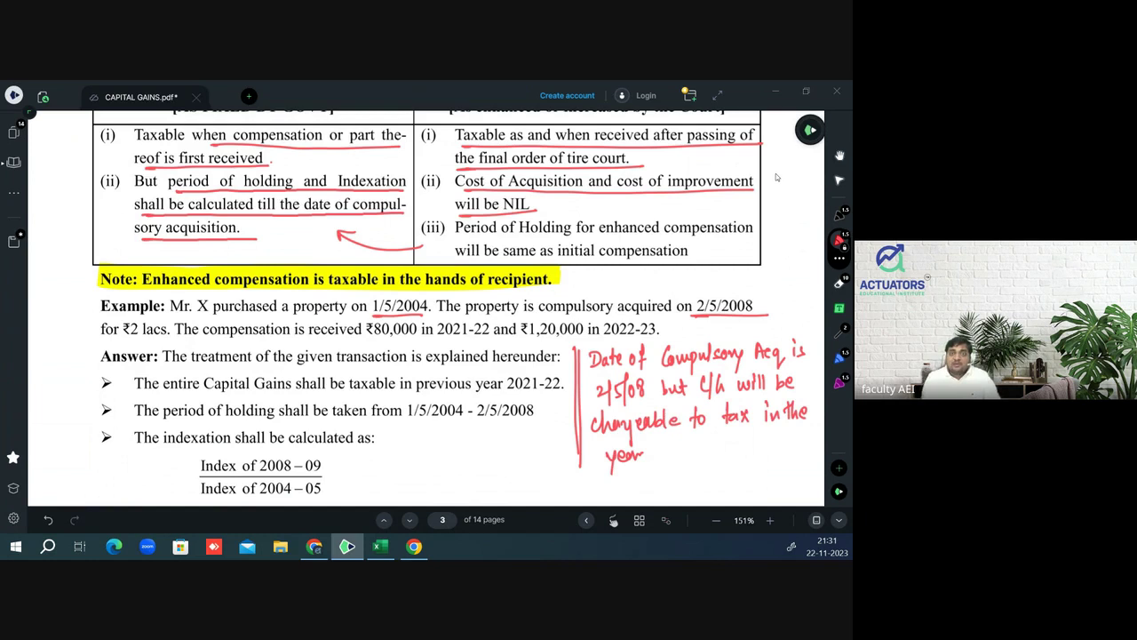
mouse_move(662, 446)
mouse_down()
mouse_move(672, 458)
mouse_move(679, 449)
mouse_up()
drag(687, 448, 699, 460)
drag(705, 454, 721, 459)
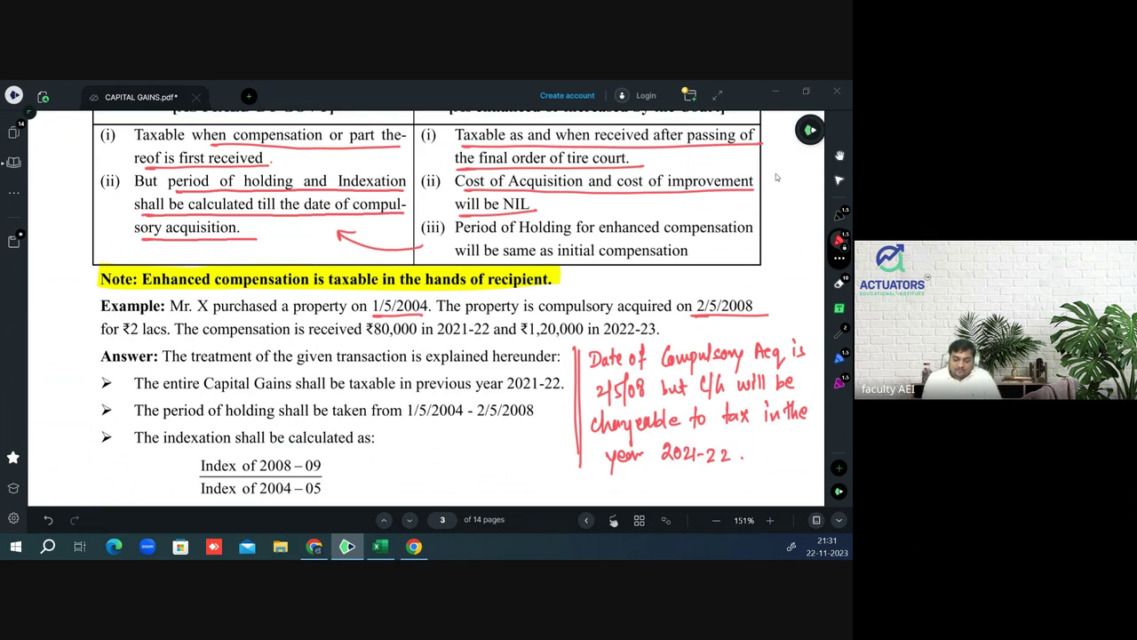
- Tick the first answer bullet, underline 'taxable in previous year 2021-22' and the period-of-holding sentence
drag(90, 391, 129, 374)
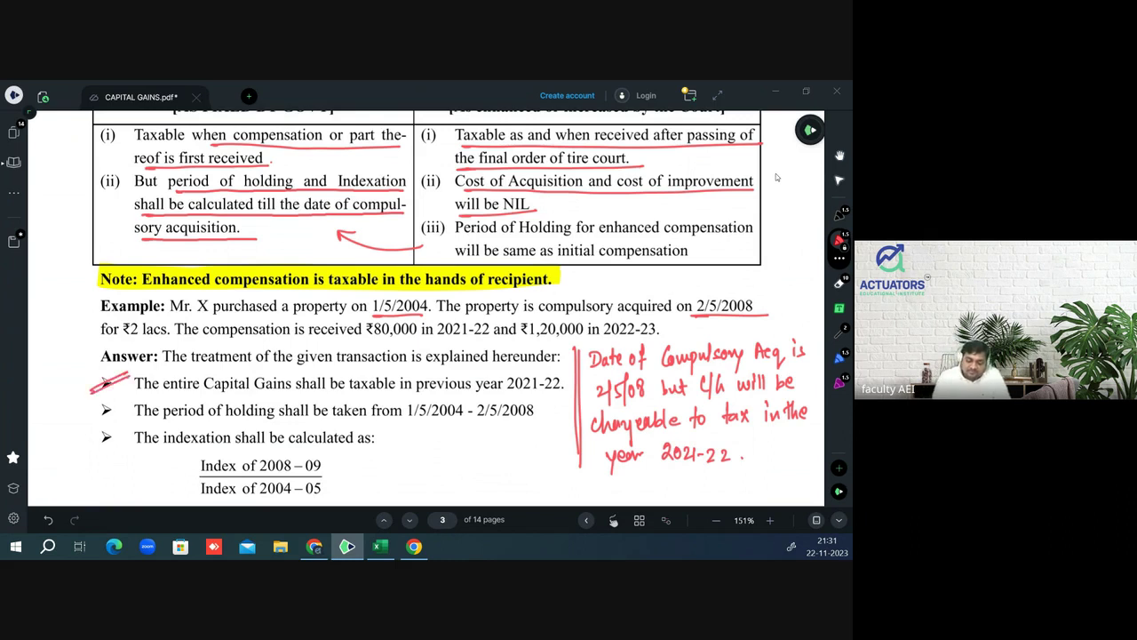
drag(350, 395, 564, 394)
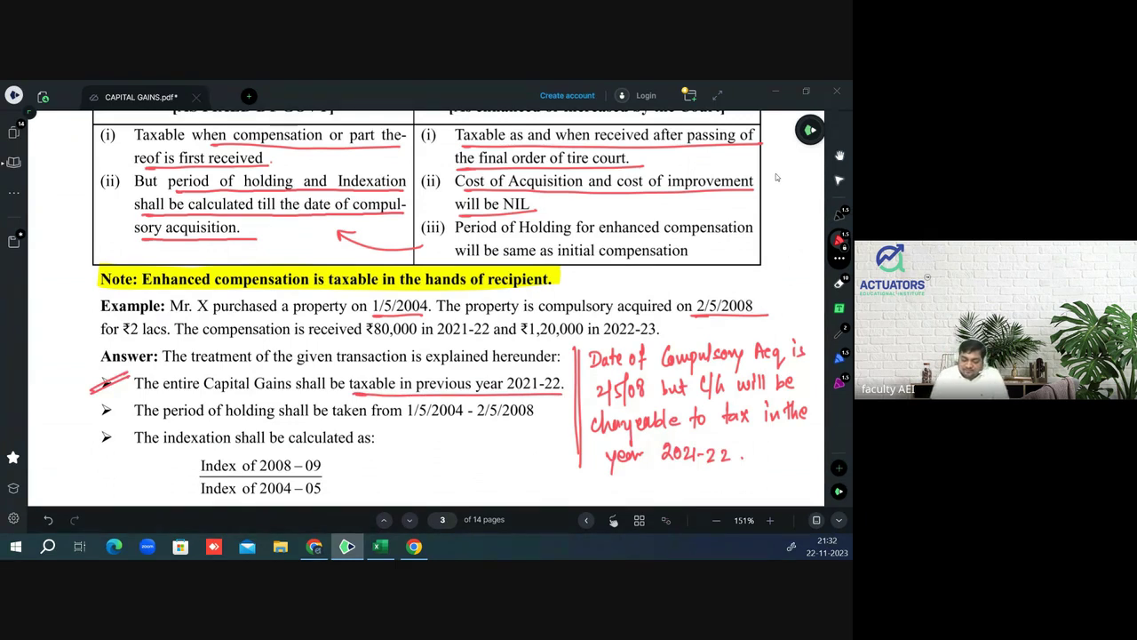
drag(164, 420, 549, 418)
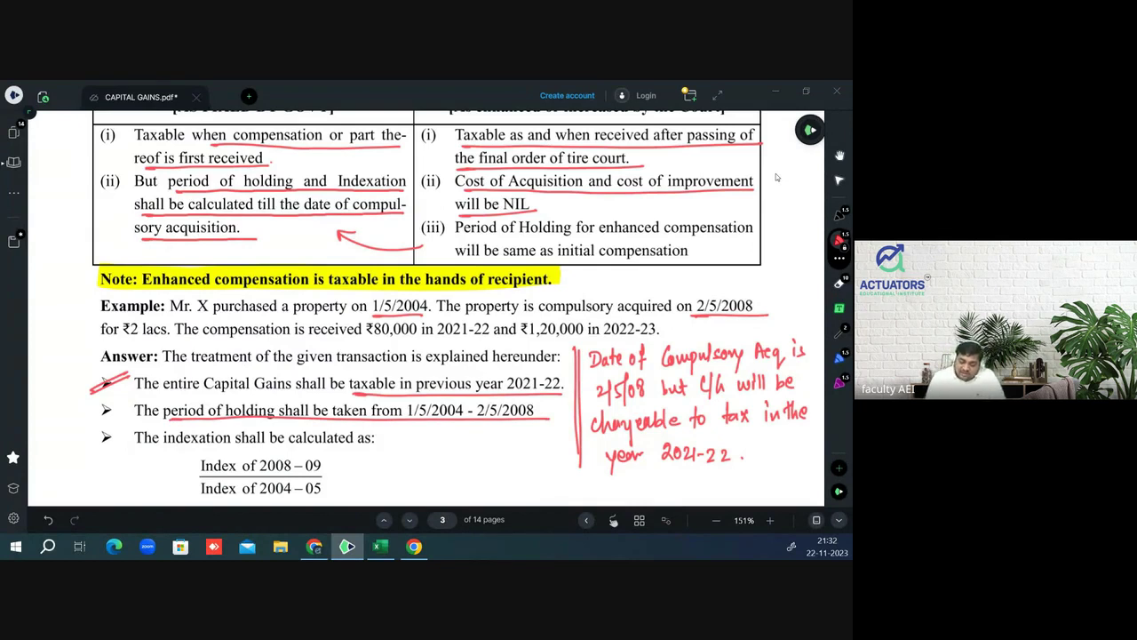
mouse_move(383, 441)
mouse_down()
mouse_move(400, 457)
mouse_move(464, 450)
mouse_move(479, 432)
mouse_move(517, 453)
mouse_up()
- Extend the 'upto the Date of' note, circle 2008-09 and label it 'Transfer Year'
mouse_move(442, 459)
mouse_down()
mouse_move(439, 475)
mouse_move(505, 473)
mouse_move(508, 492)
mouse_move(528, 462)
mouse_move(566, 475)
mouse_move(574, 465)
mouse_up()
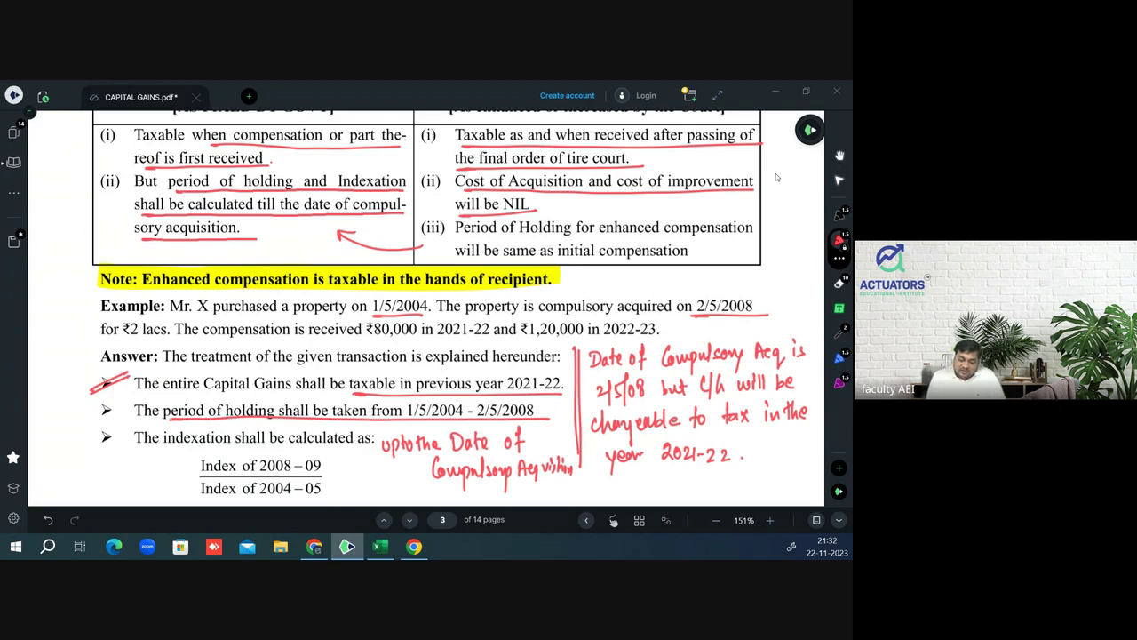
drag(317, 446, 345, 457)
mouse_move(270, 448)
mouse_down()
mouse_move(167, 462)
mouse_move(178, 471)
mouse_up()
mouse_move(80, 474)
mouse_down()
mouse_move(94, 490)
mouse_move(129, 451)
mouse_move(141, 460)
mouse_up()
drag(128, 485, 153, 487)
drag(155, 485, 162, 478)
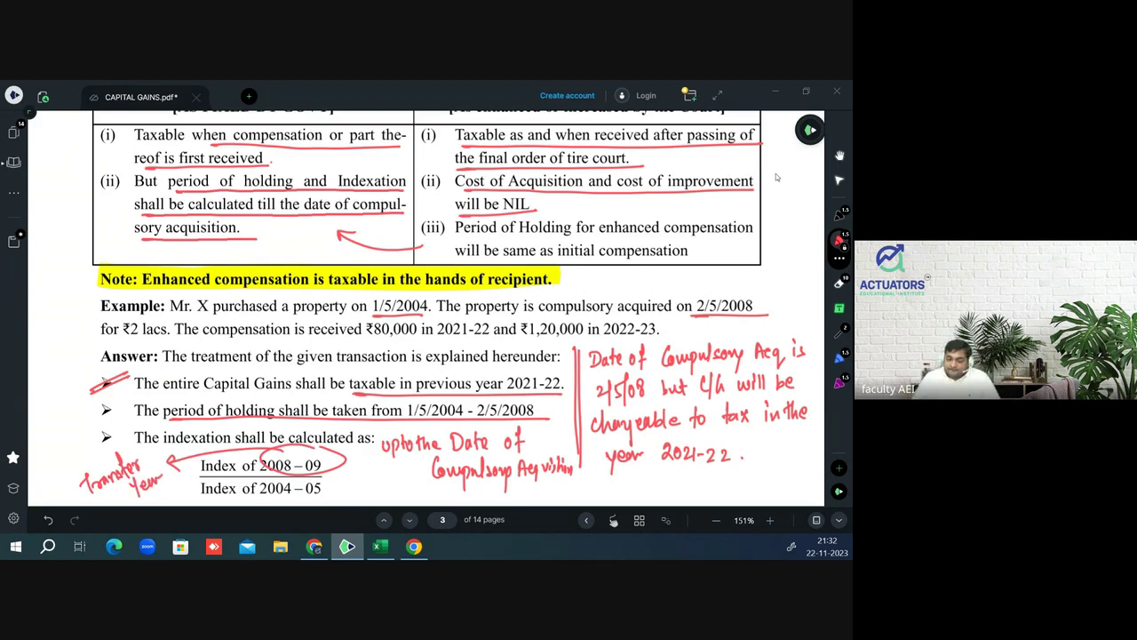
- Draw a black vertical divider beside the answer, redrawing it and trimming its tail
click(840, 214)
drag(576, 347, 582, 500)
drag(584, 380, 584, 504)
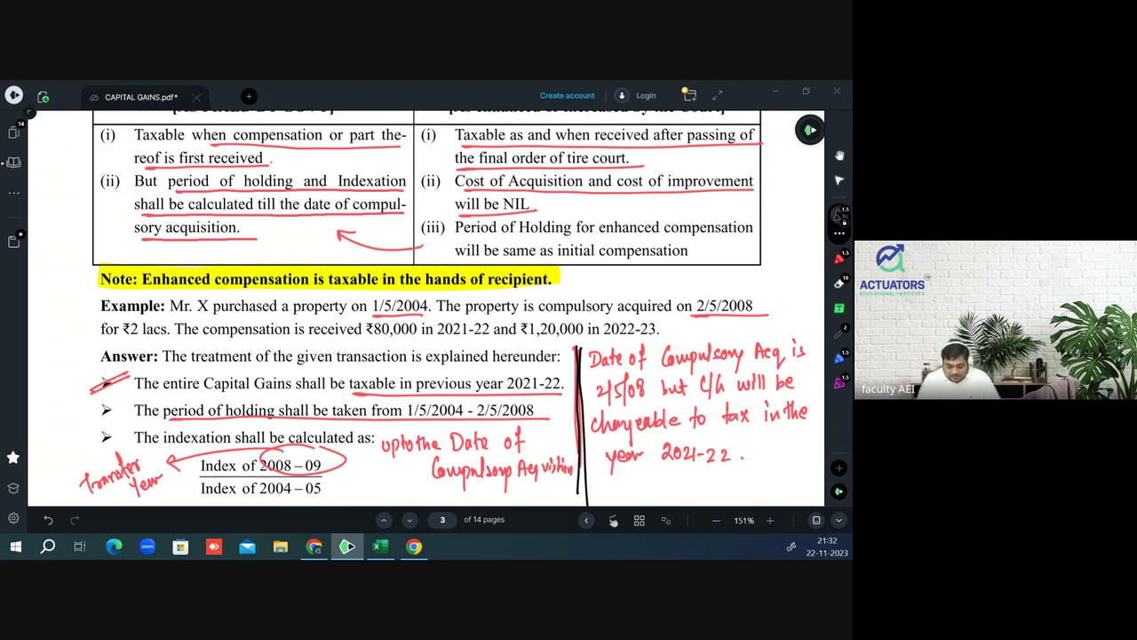
click(48, 520)
click(48, 519)
click(48, 520)
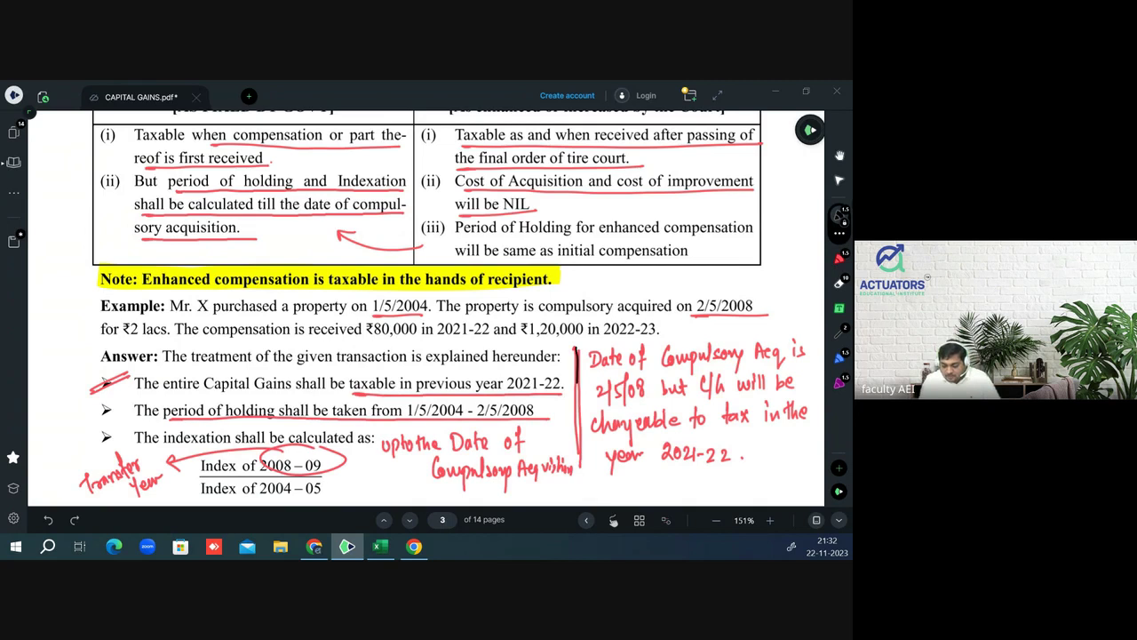
drag(576, 348, 577, 504)
drag(582, 348, 579, 507)
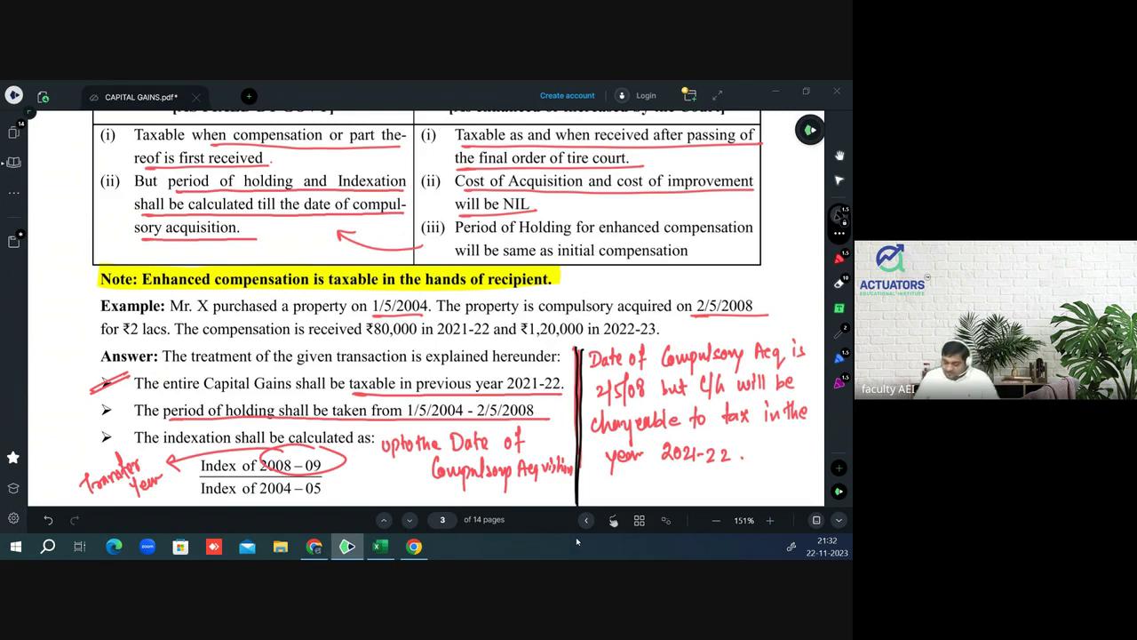
scroll(426, 311, down, 1)
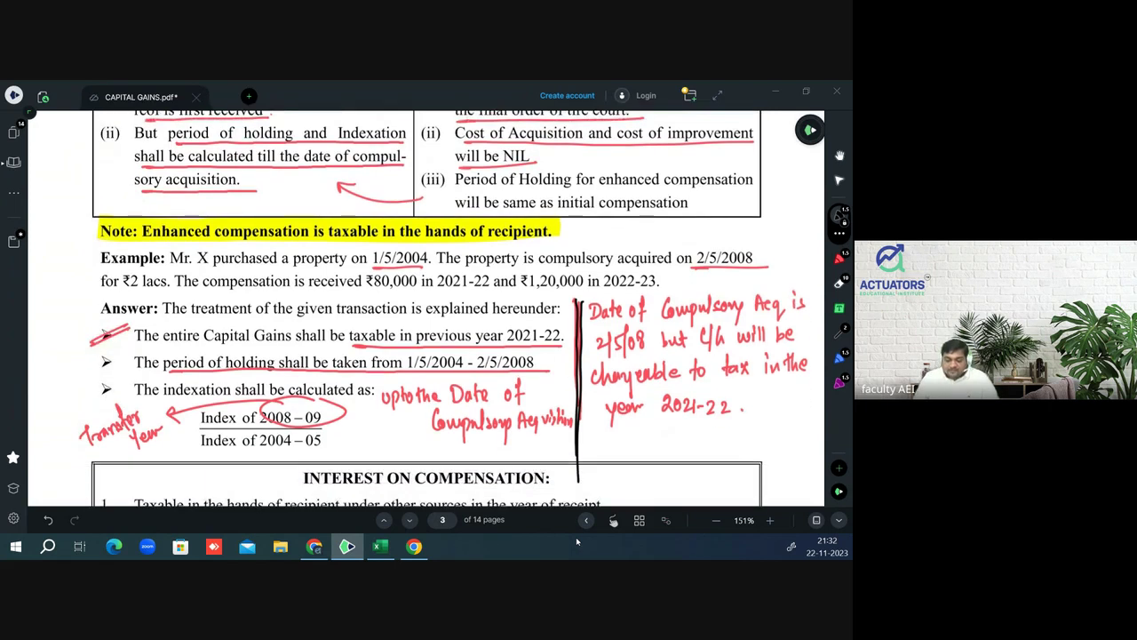
scroll(427, 311, down, 1)
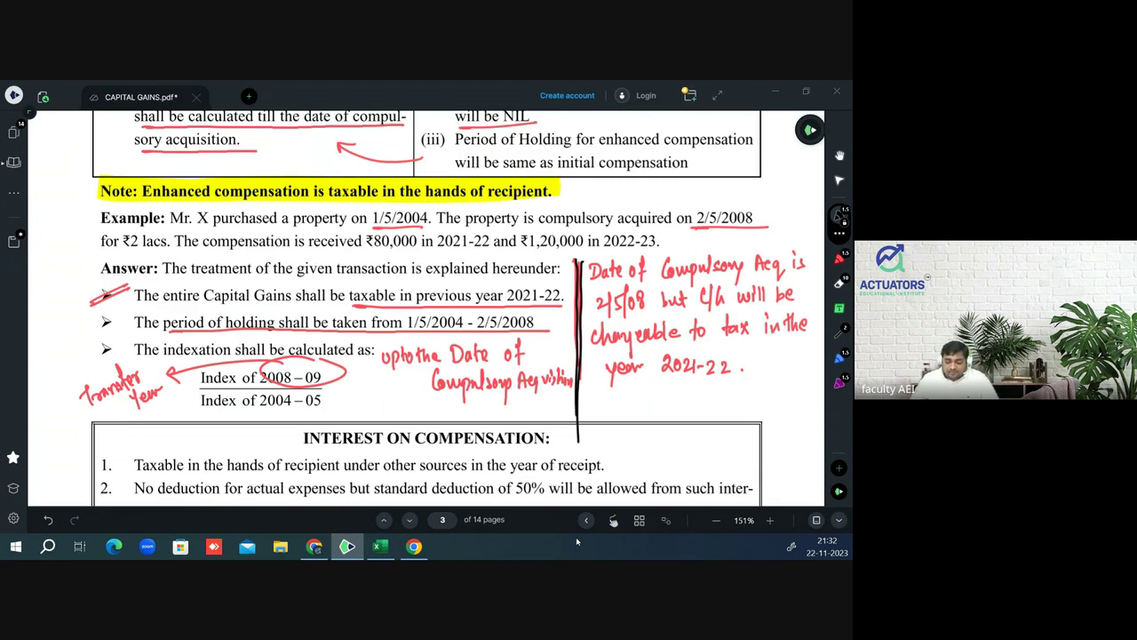
click(840, 264)
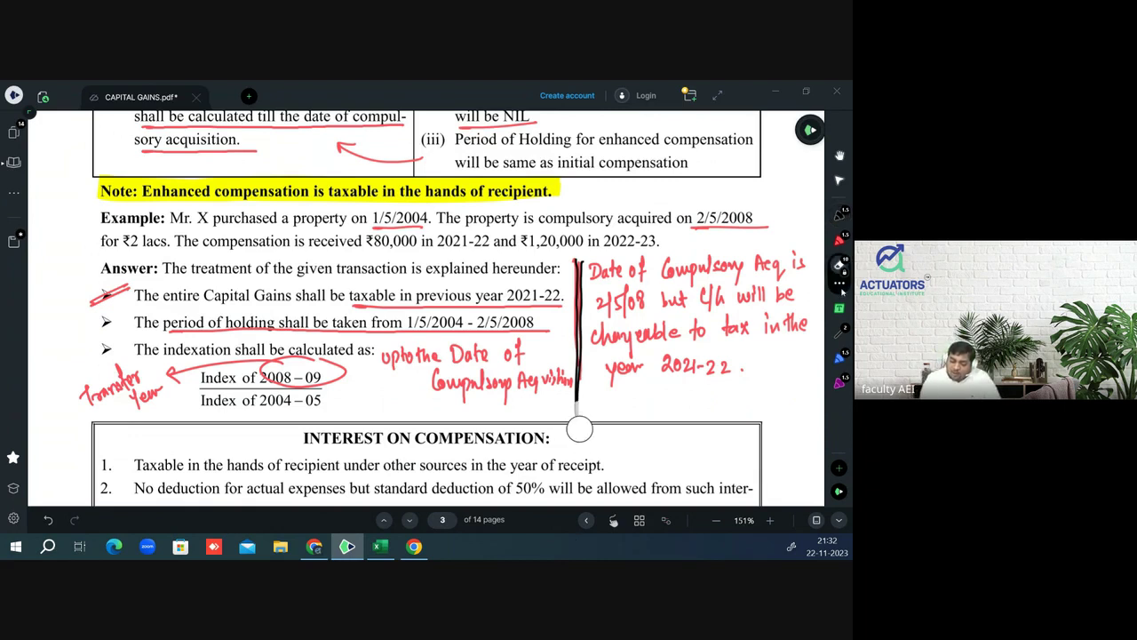
drag(579, 445, 580, 401)
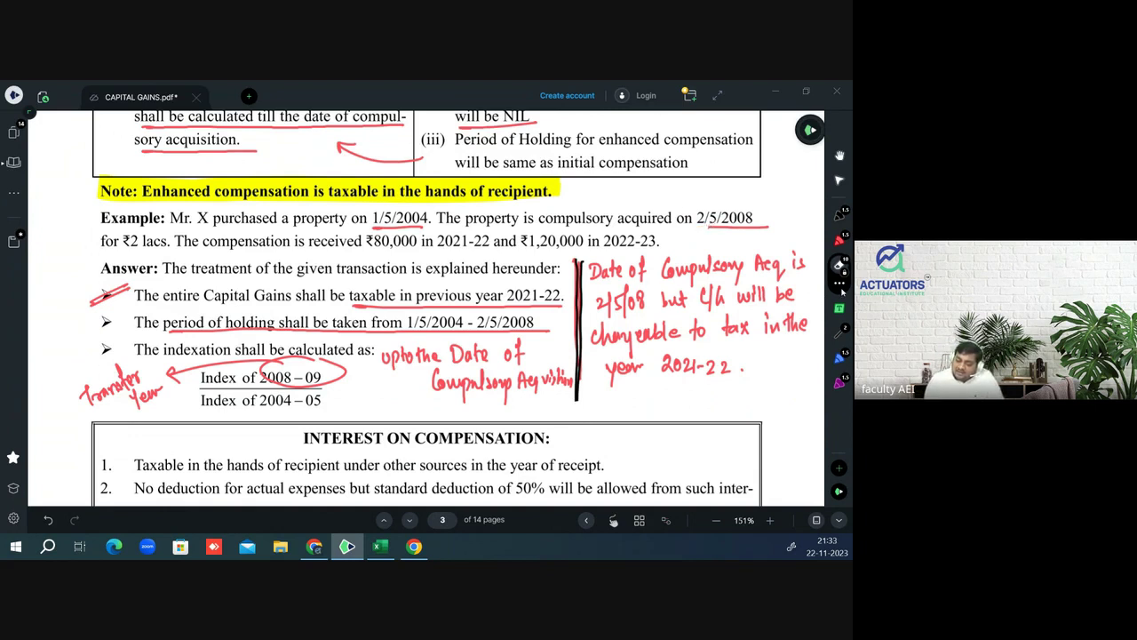
key(ctrl+z)
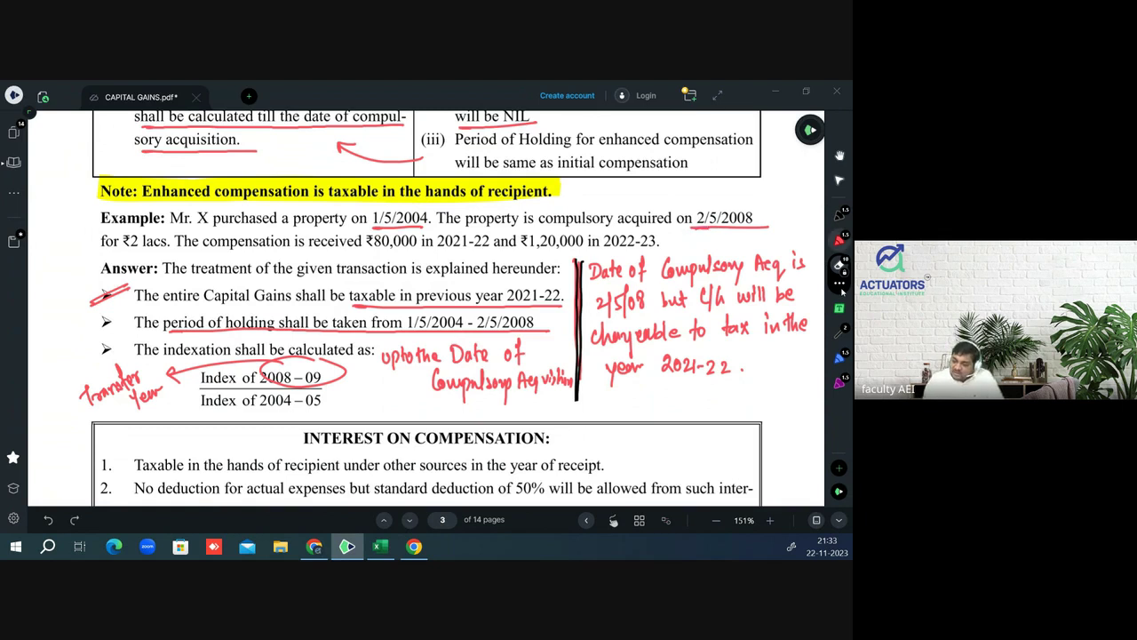
- Box 2/5/2008 and the two compensation amounts and years in the example
mouse_move(693, 231)
mouse_down()
mouse_move(693, 199)
mouse_move(733, 197)
mouse_move(761, 228)
mouse_move(691, 229)
mouse_up()
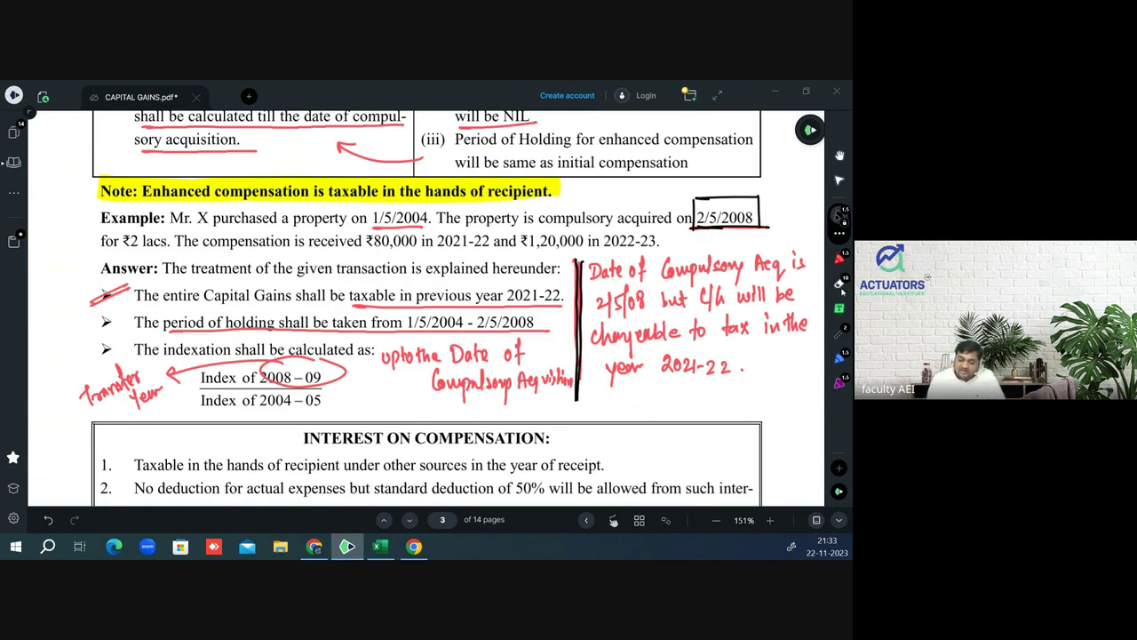
mouse_move(364, 255)
mouse_down()
mouse_move(366, 228)
mouse_move(643, 229)
mouse_move(663, 254)
mouse_up()
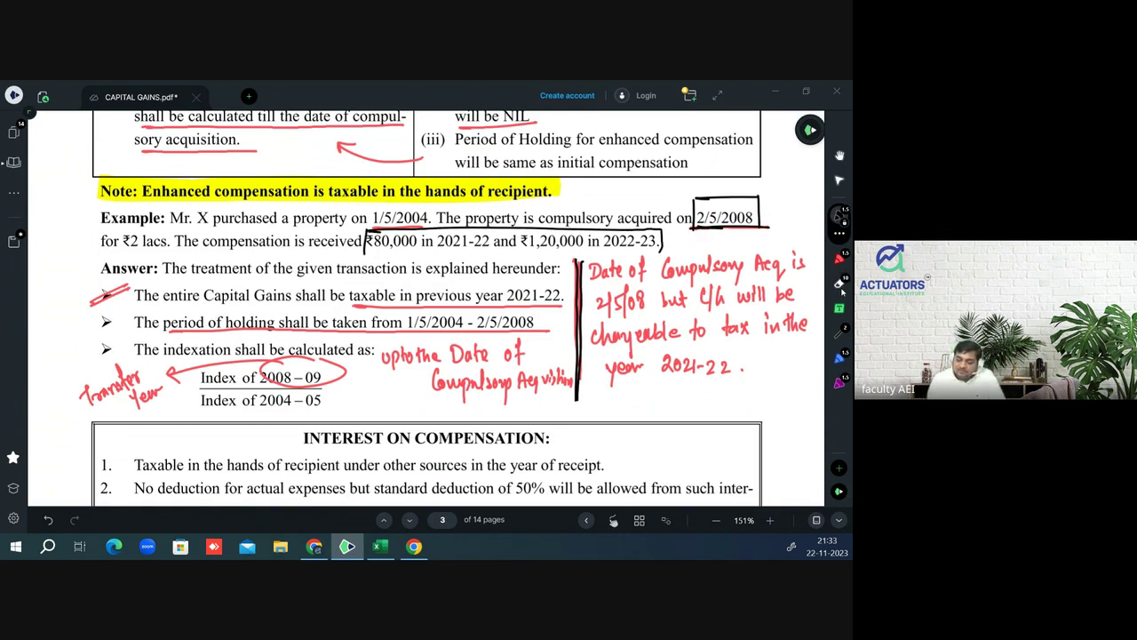
drag(366, 255, 667, 254)
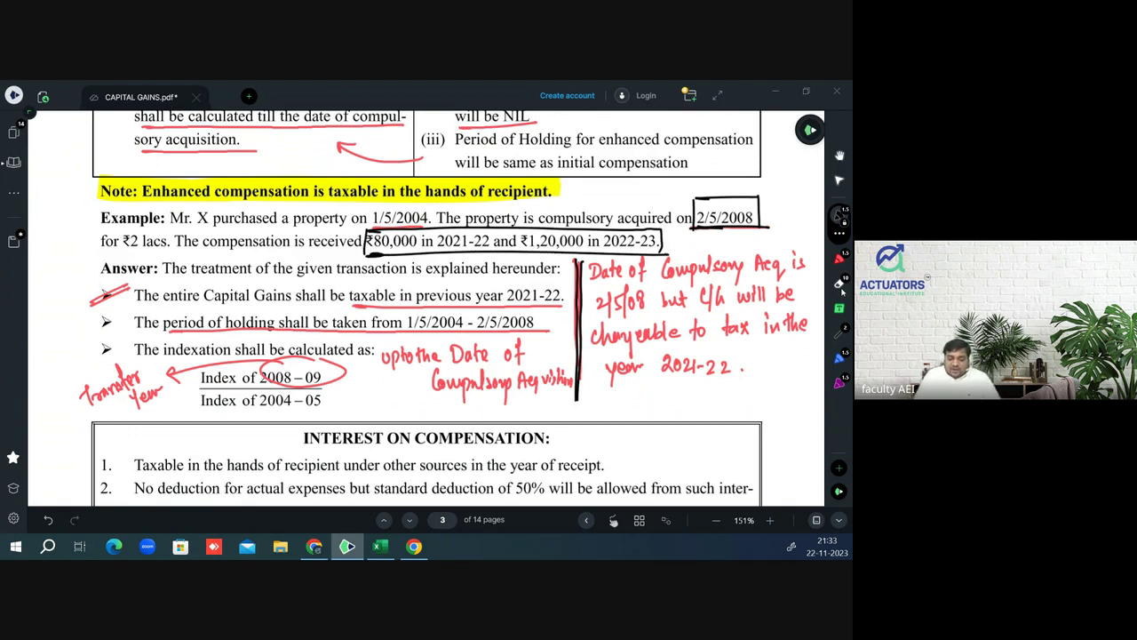
scroll(843, 291, down, 3)
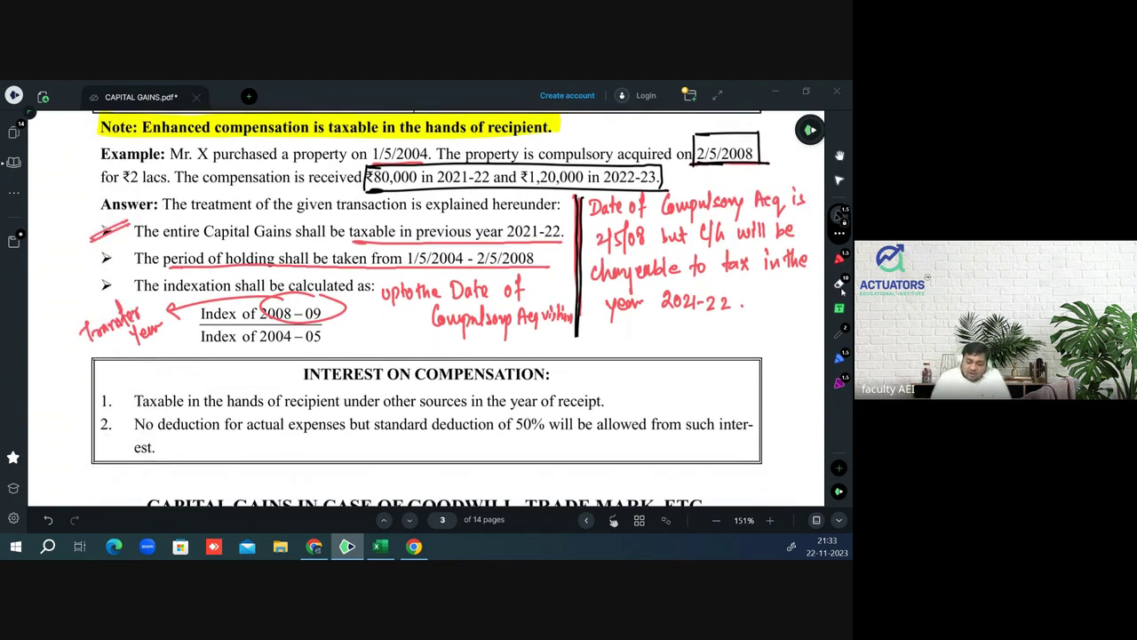
- Underline 'under other sources in the year of receipt' in black
scroll(842, 291, up, 1)
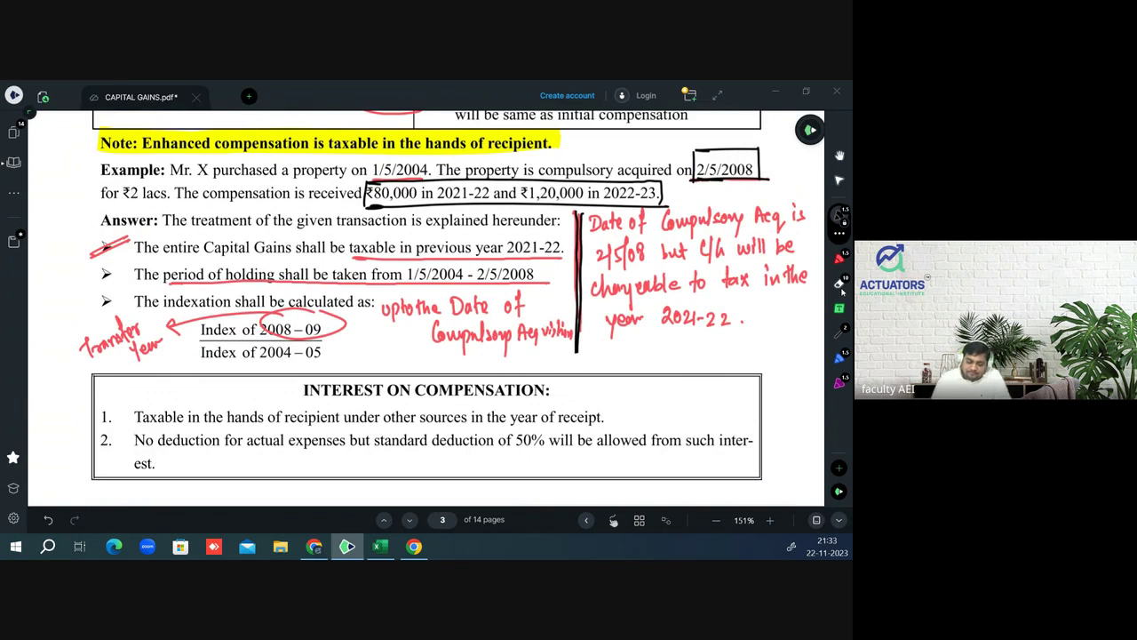
drag(345, 428, 624, 427)
mouse_move(631, 426)
mouse_down()
mouse_move(641, 410)
mouse_move(650, 423)
mouse_up()
- Write '(IFos)' beside the line and underline the 50% standard deduction rule
key(ctrl+z)
key(ctrl+z)
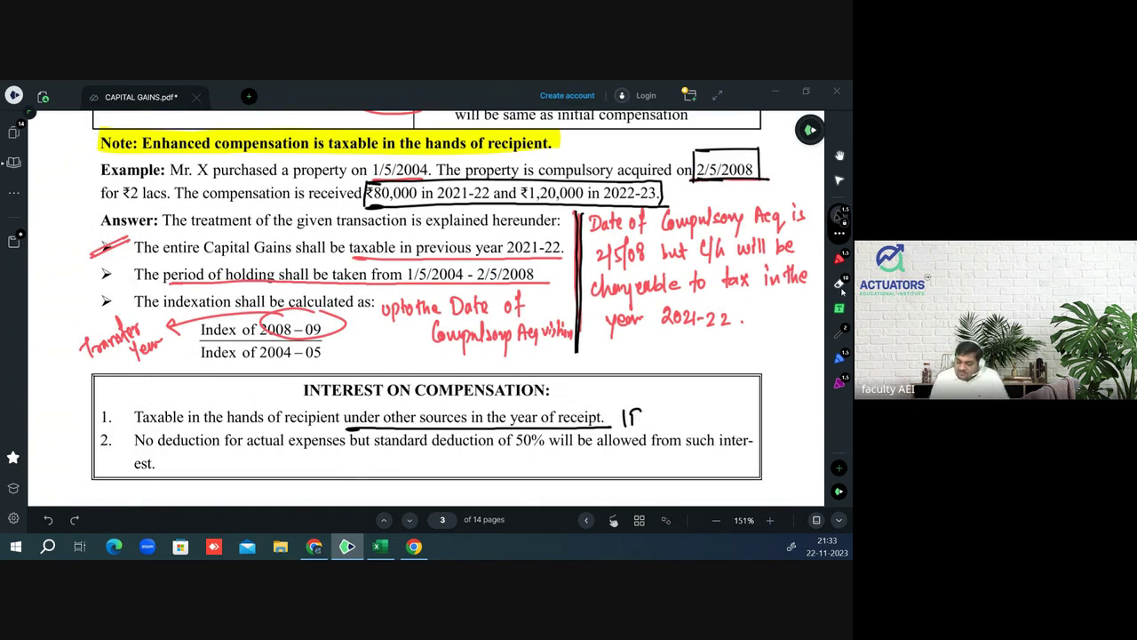
key(ctrl+z)
key(ctrl+z)
mouse_move(617, 410)
mouse_down()
mouse_move(634, 410)
mouse_move(632, 428)
mouse_move(647, 412)
mouse_up()
drag(649, 418, 667, 431)
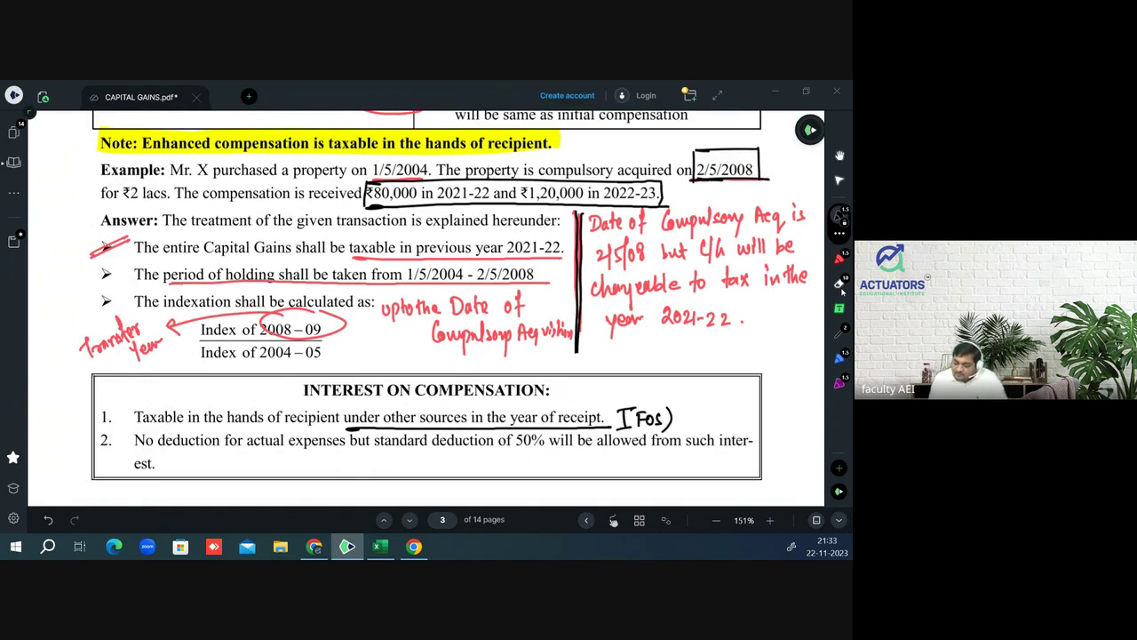
drag(623, 402, 620, 442)
key(ctrl+z)
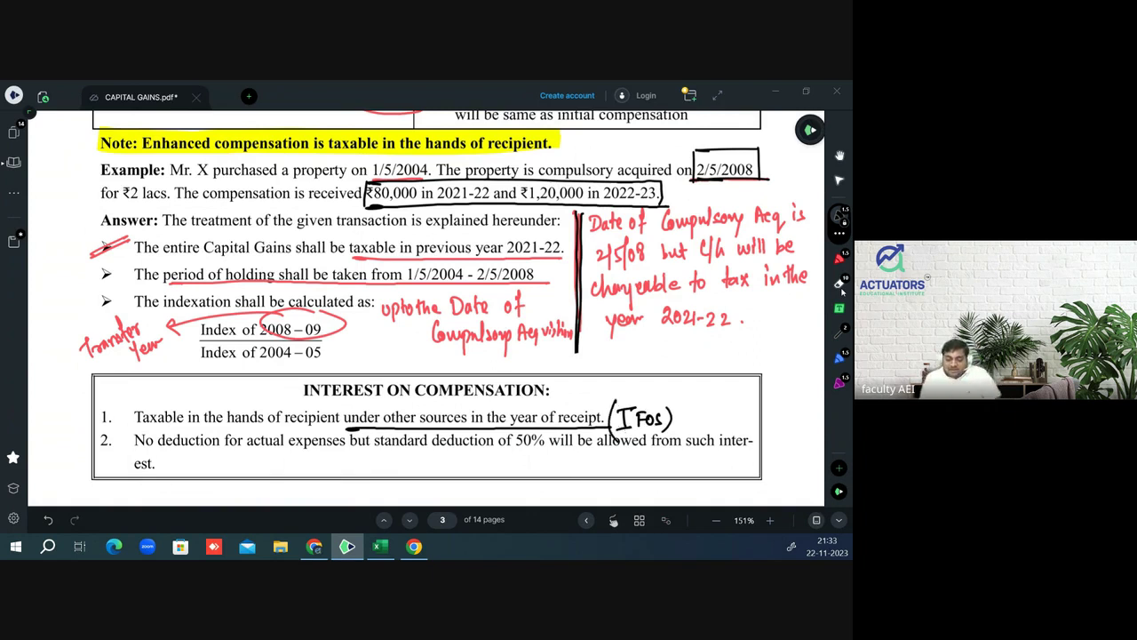
drag(395, 452, 751, 447)
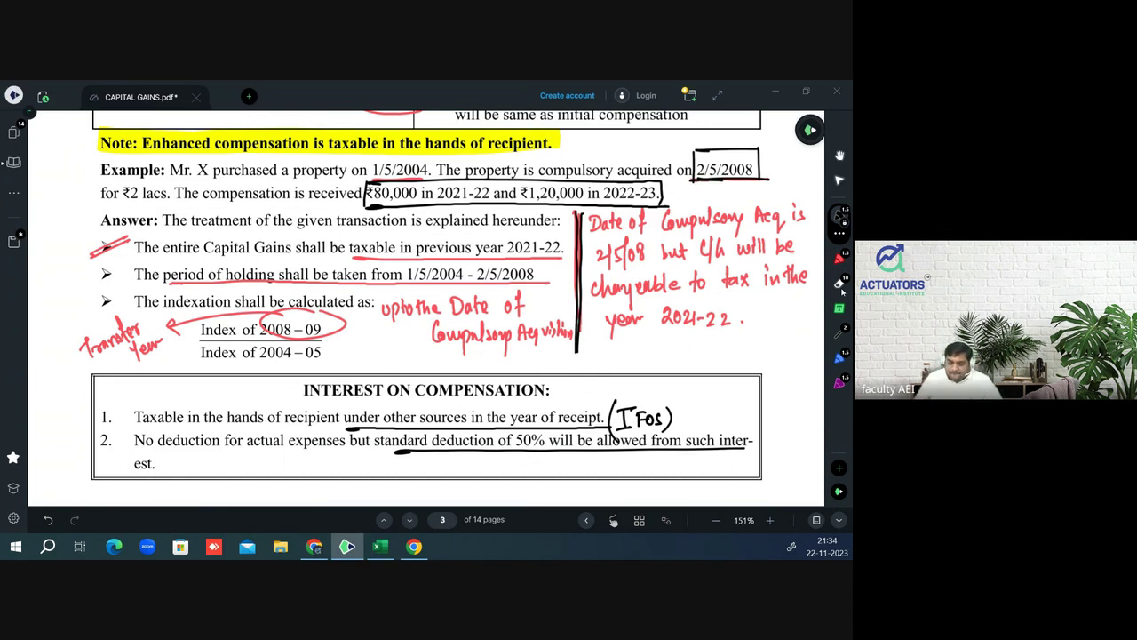
key(Page_Down)
- Page down to page 8 and bring Question 14 on house property fully into view
key(Page_Down)
key(Page_Down)
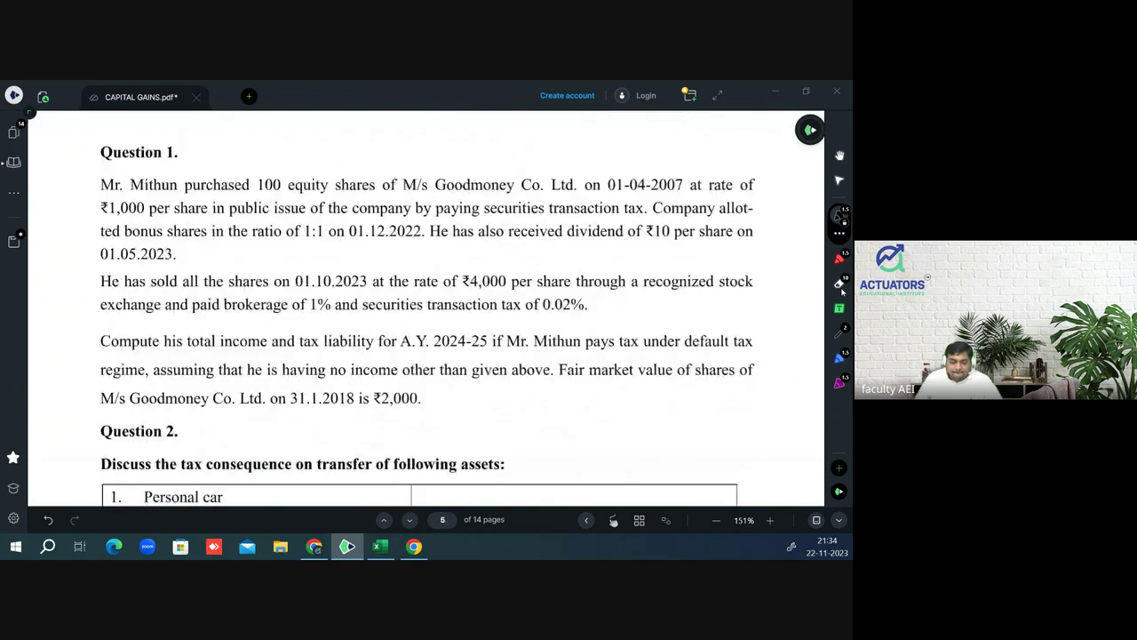
key(Page_Down)
key(Page_Down)
key(Page_Down)
key(Page_Down)
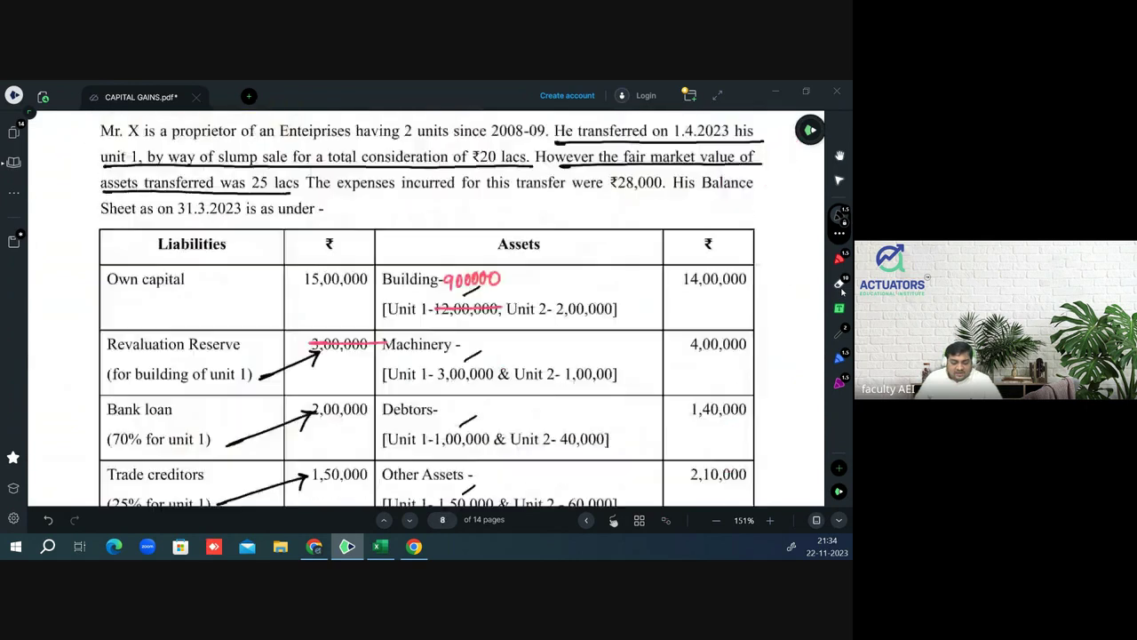
key(Page_Down)
key(Down)
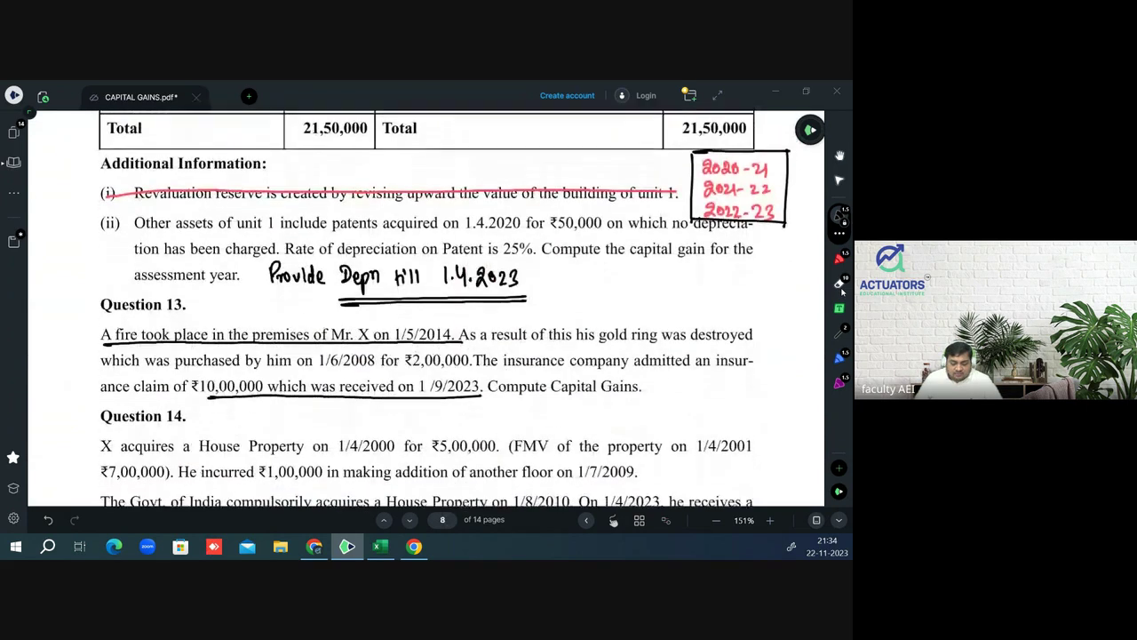
key(Down)
key(Down)
key(Down)
key(Down)
key(Down)
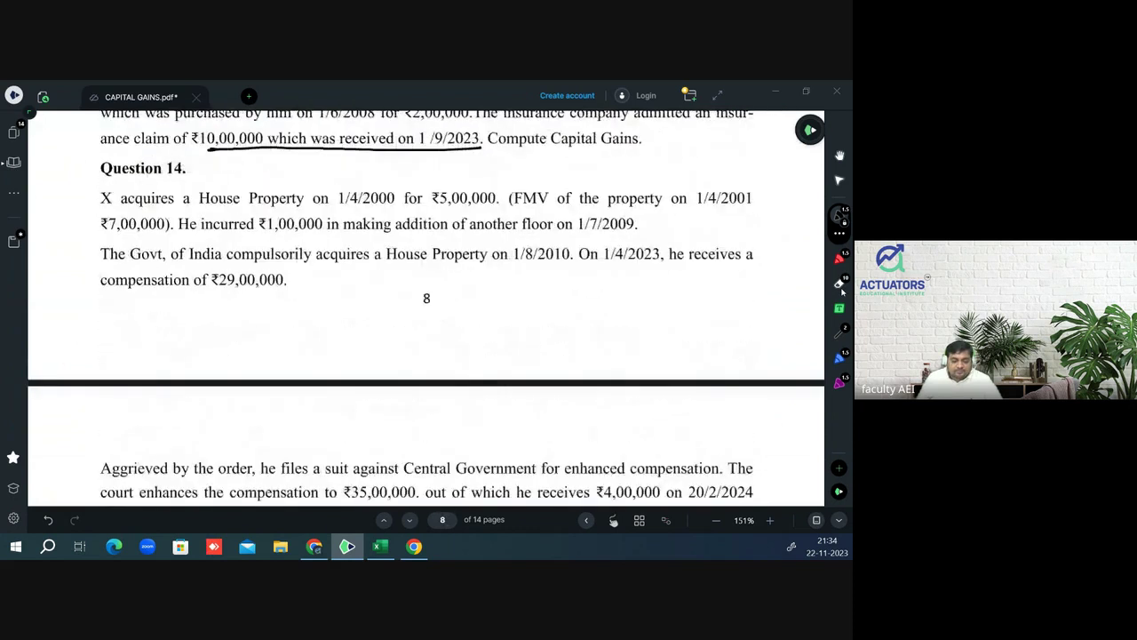
key(Down)
key(Down)
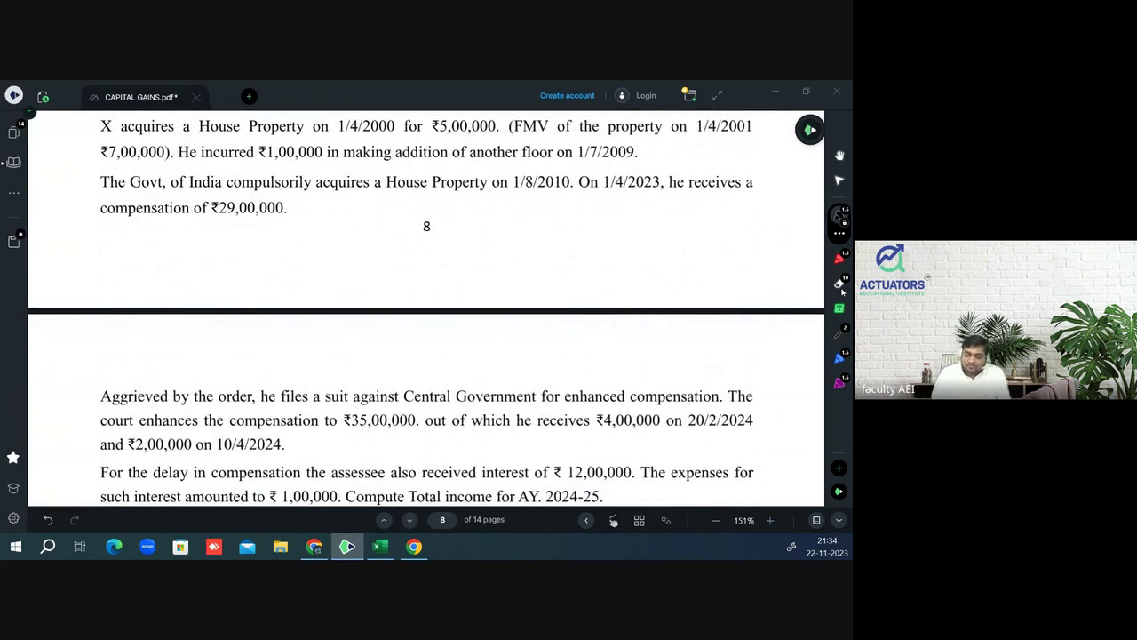
drag(192, 135, 434, 135)
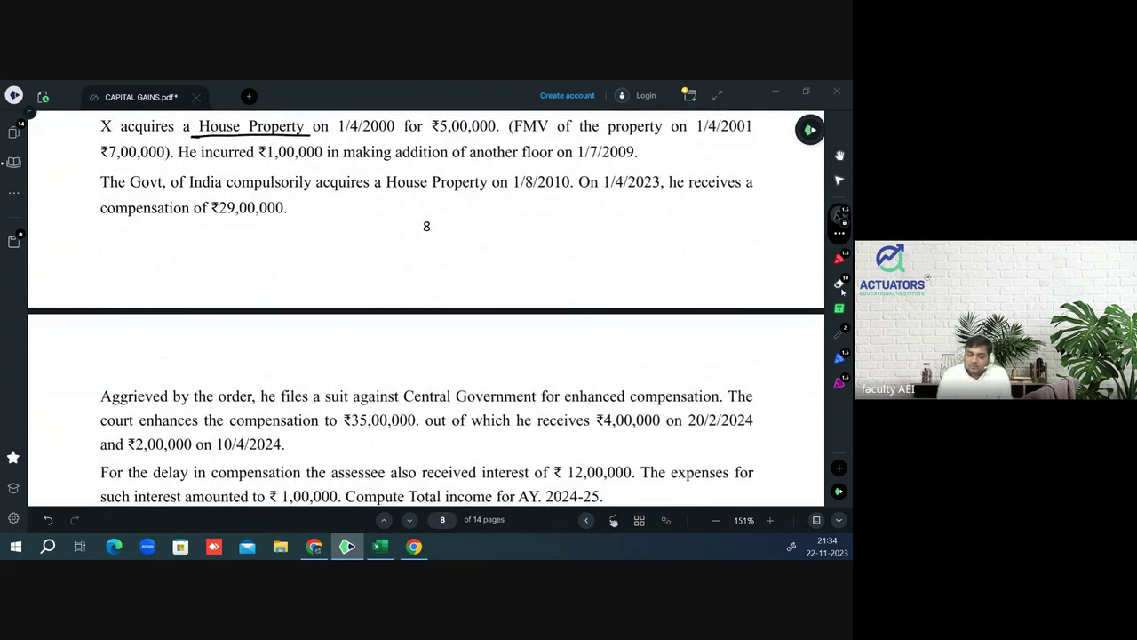
key(ctrl+z)
- In red, underline the ₹5,00,000 purchase, ₹7,00,000 FMV on 1/4/2001 and ₹1,00,000 floor cost, undoing two
click(839, 240)
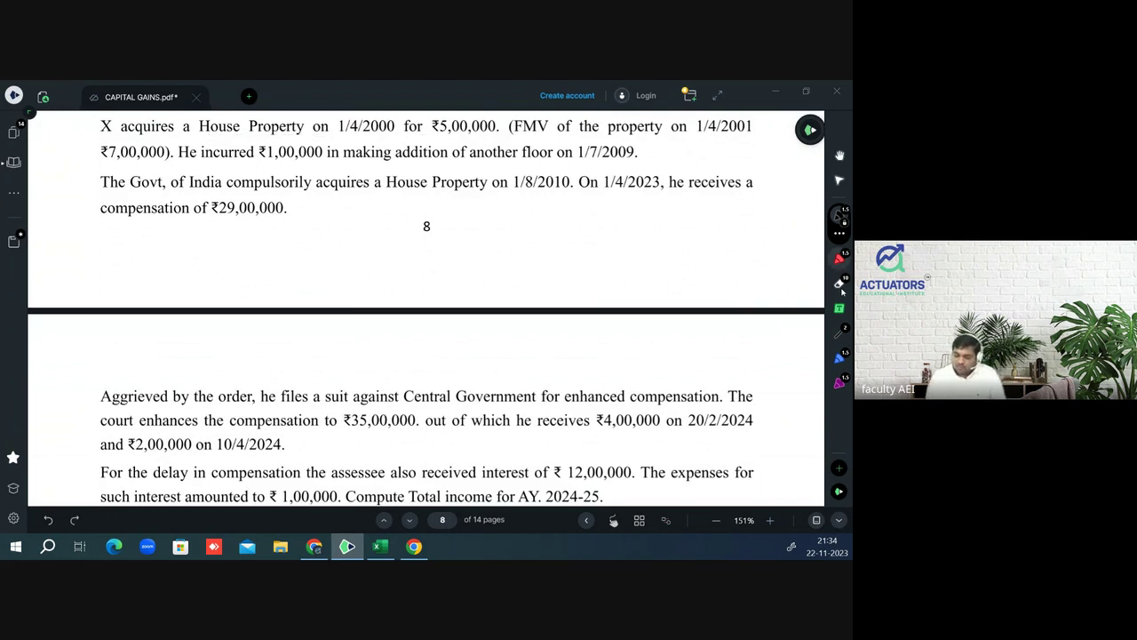
drag(204, 136, 496, 136)
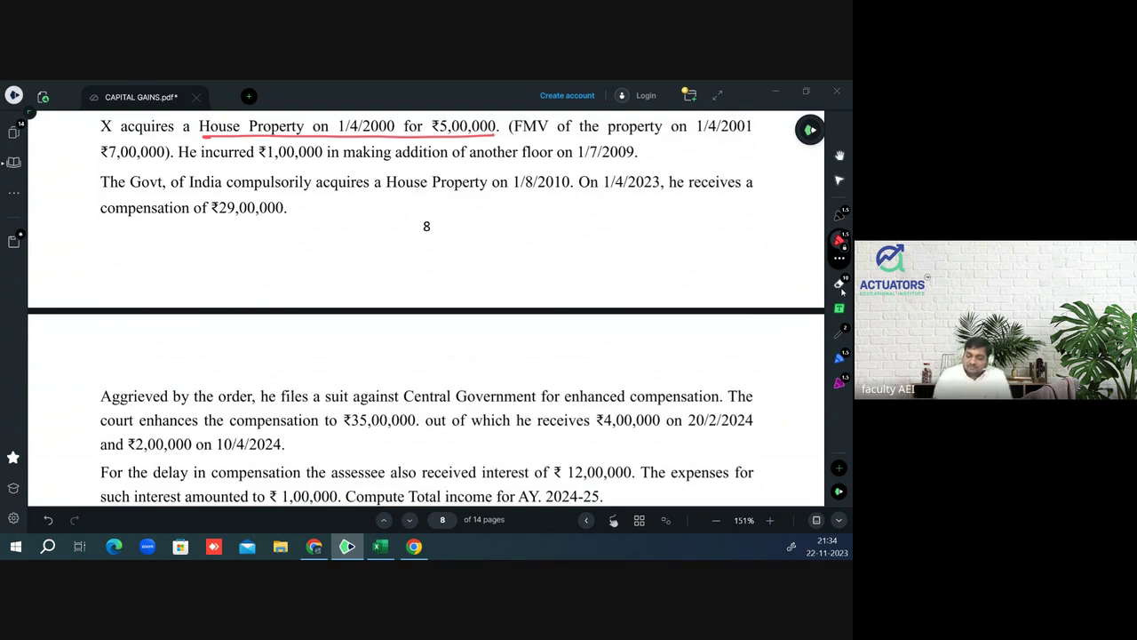
drag(524, 136, 754, 137)
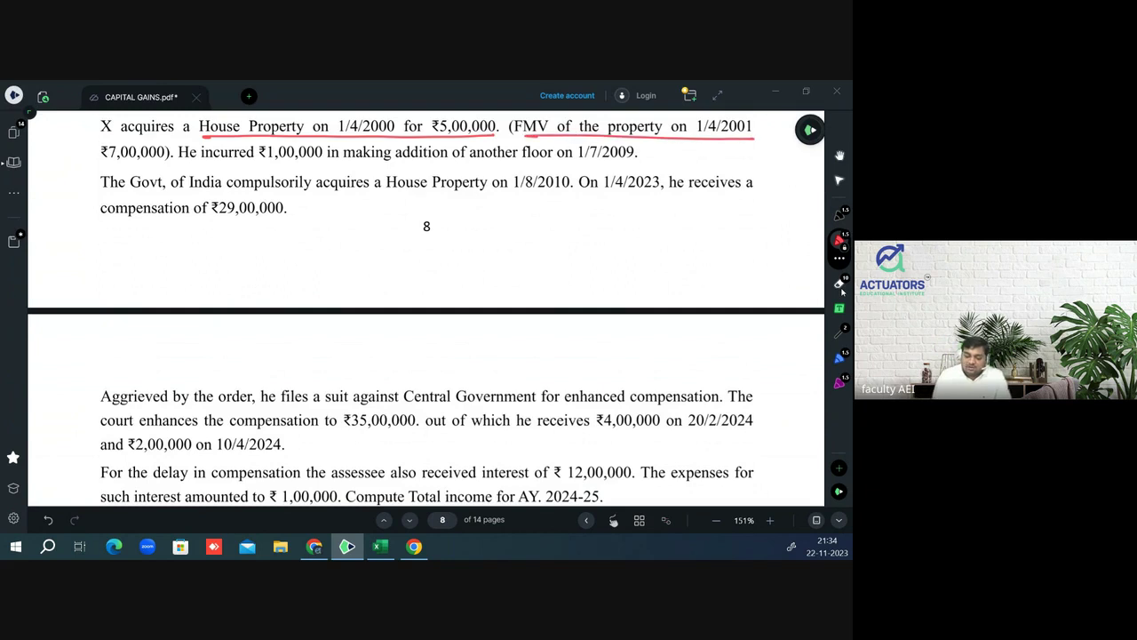
drag(105, 165, 174, 163)
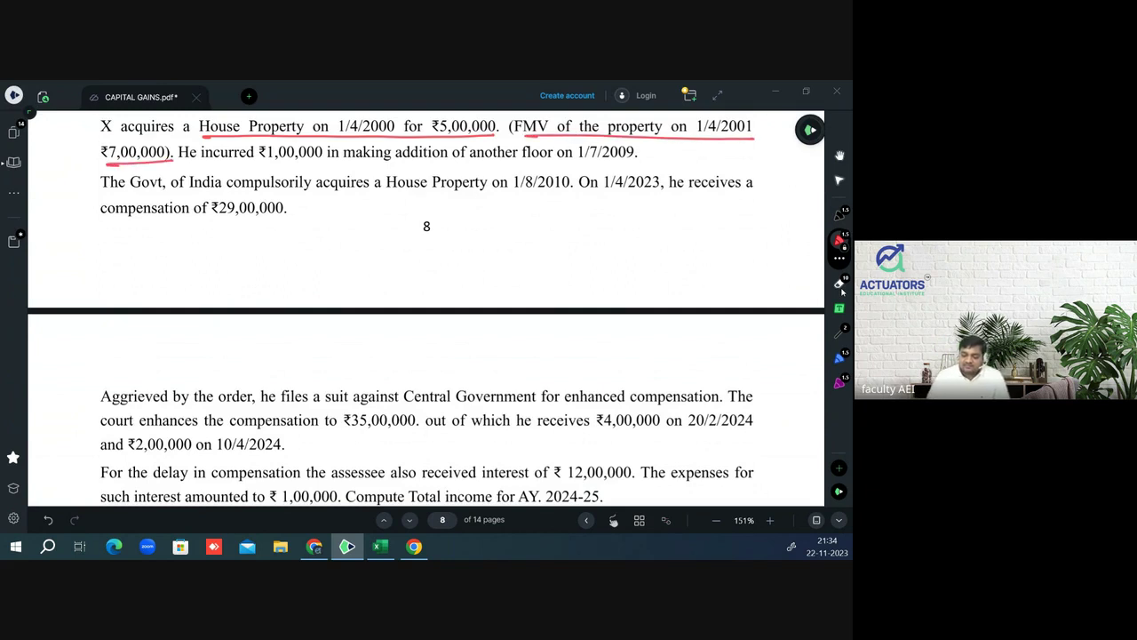
drag(278, 162, 636, 162)
key(ctrl+z)
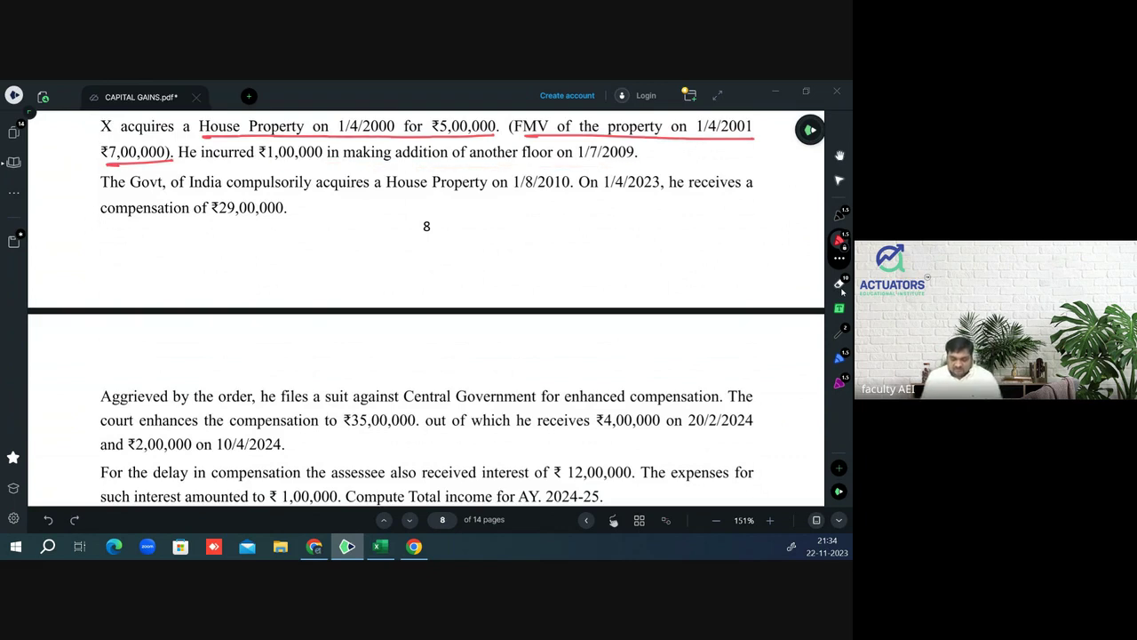
key(ctrl+z)
key(ctrl+z)
key(ctrl+z)
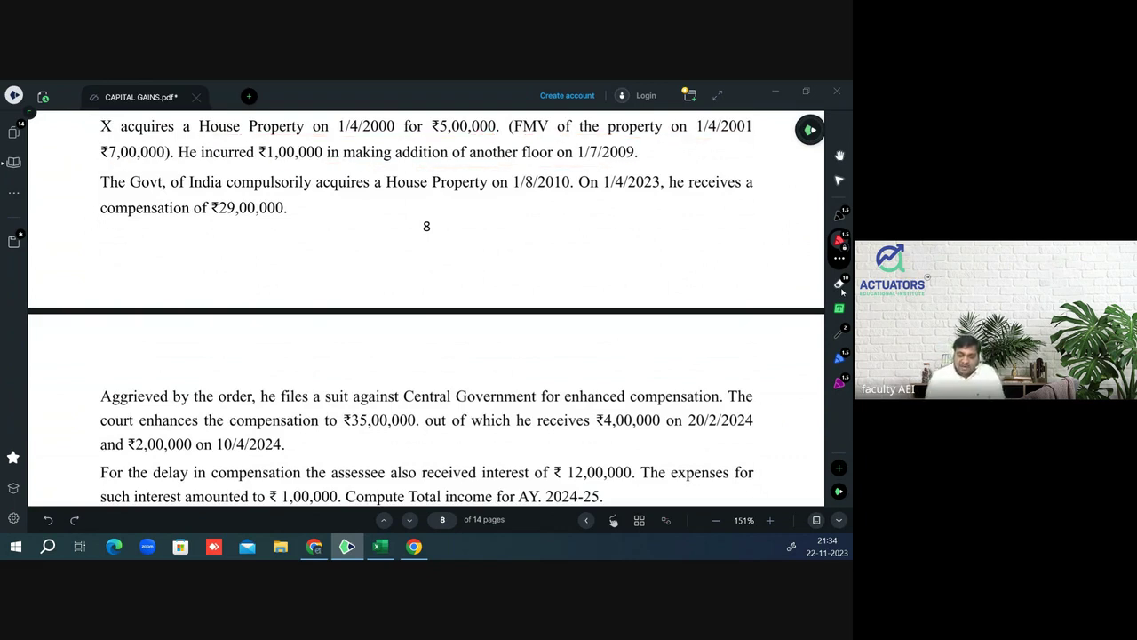
- Write COA and COM in the margins and underline the compulsory acquisition on 1/8/2010
mouse_move(57, 142)
mouse_down()
mouse_move(44, 157)
mouse_move(60, 143)
mouse_up()
drag(66, 152, 79, 153)
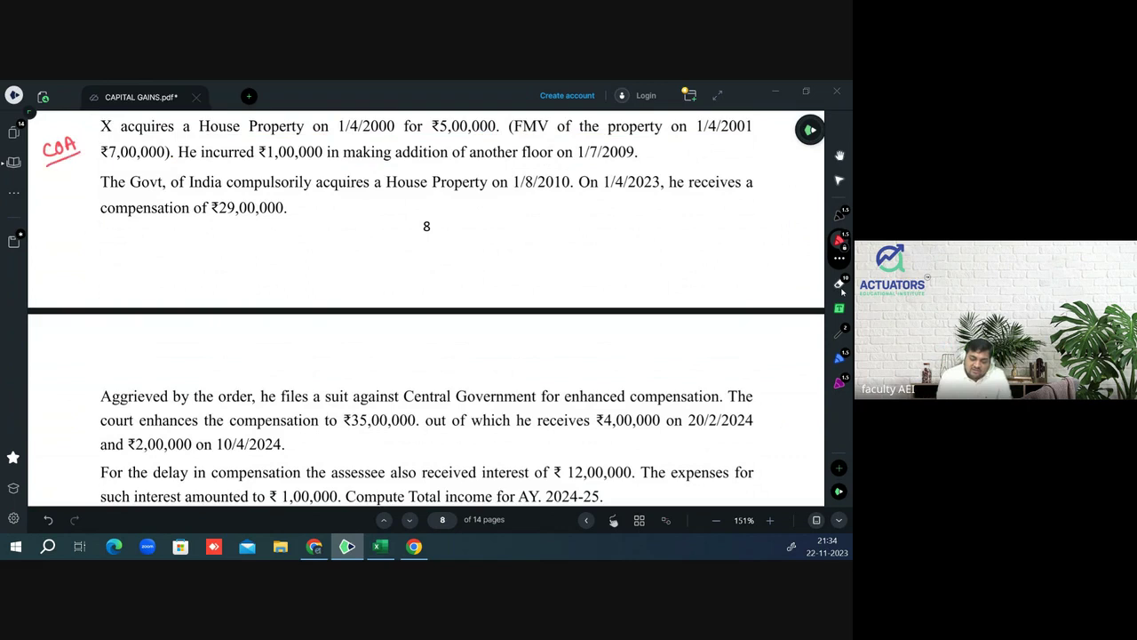
mouse_move(655, 150)
mouse_down()
mouse_move(654, 162)
mouse_move(662, 151)
mouse_move(682, 162)
mouse_up()
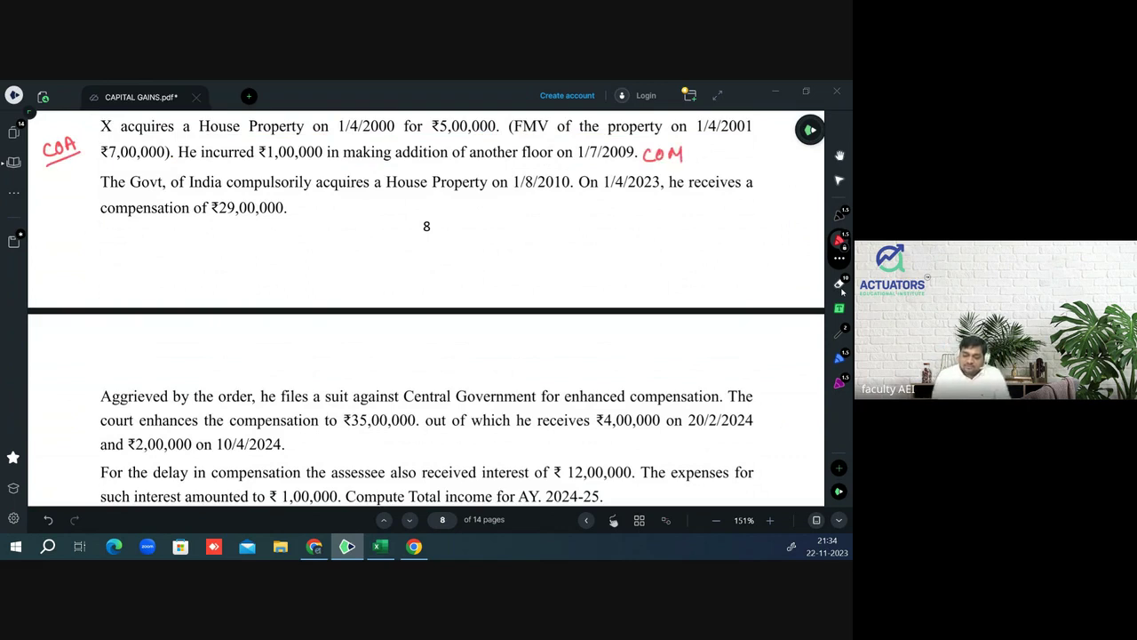
drag(247, 191, 560, 190)
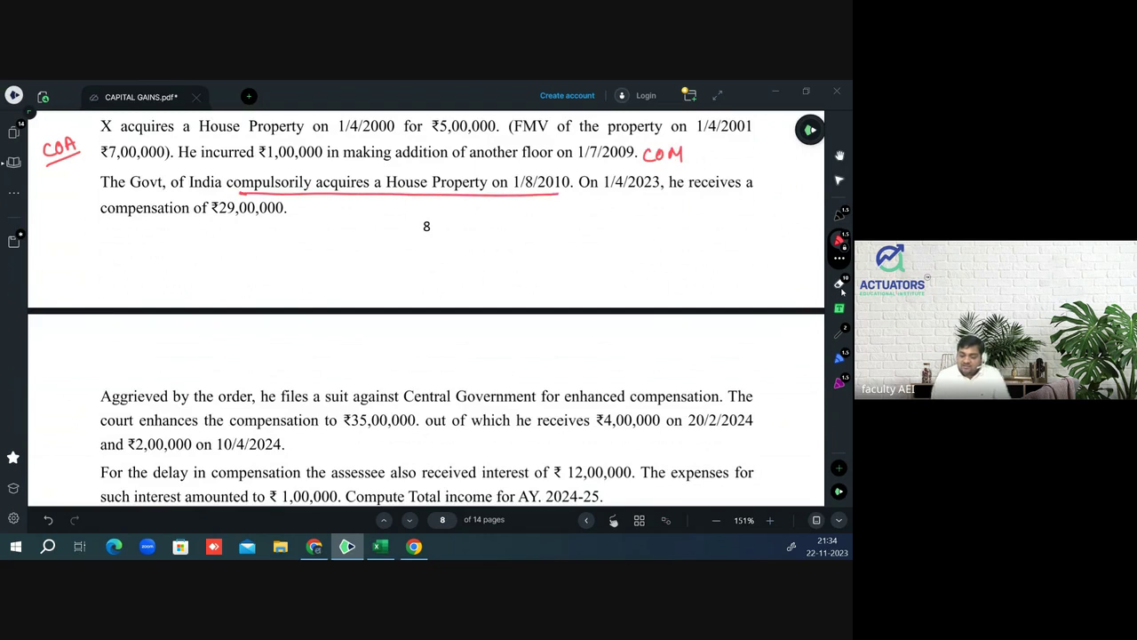
- Handwrite 'POH & Indexation upto the Date of Compulsory Acquisition' below that line
drag(352, 201, 421, 215)
drag(415, 214, 439, 215)
drag(443, 207, 503, 224)
drag(508, 209, 526, 215)
mouse_move(533, 201)
mouse_down()
mouse_move(533, 217)
mouse_move(541, 206)
mouse_up()
drag(537, 201, 552, 214)
mouse_move(377, 227)
mouse_down()
mouse_move(379, 241)
mouse_move(393, 240)
mouse_up()
drag(389, 235, 414, 240)
drag(428, 233, 447, 236)
mouse_move(464, 222)
mouse_down()
mouse_move(460, 240)
mouse_move(490, 240)
mouse_move(487, 254)
mouse_move(503, 239)
mouse_up()
drag(507, 222, 512, 238)
drag(519, 231, 538, 238)
drag(538, 233, 528, 253)
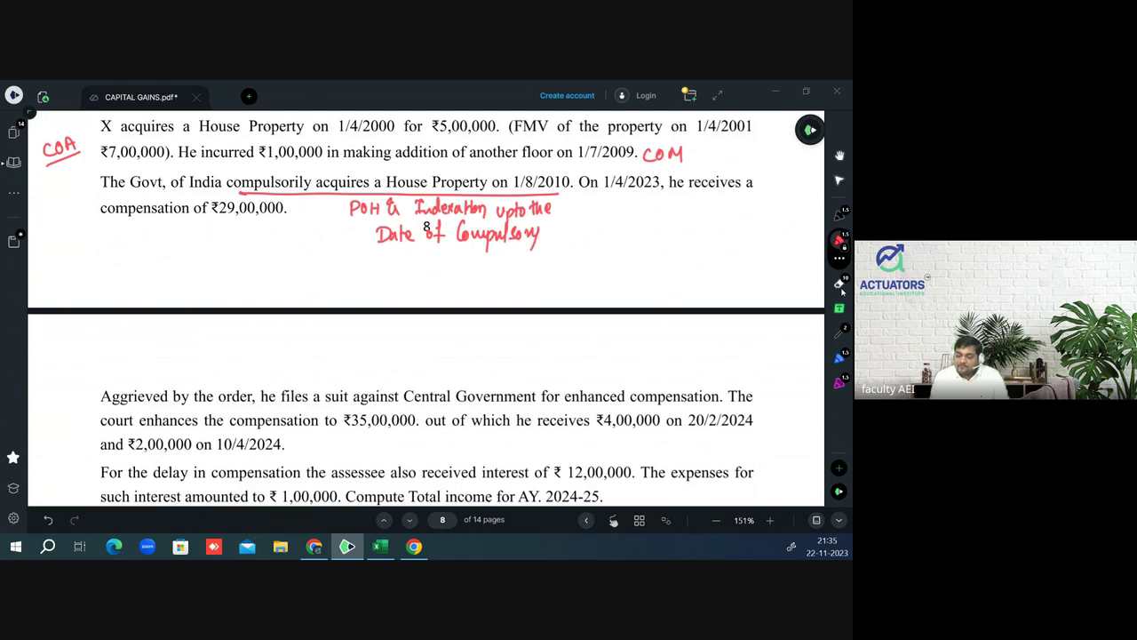
mouse_move(433, 267)
mouse_down()
mouse_move(437, 254)
mouse_move(442, 266)
mouse_up()
mouse_move(450, 258)
mouse_down()
mouse_move(444, 265)
mouse_move(469, 265)
mouse_up()
drag(473, 258, 519, 263)
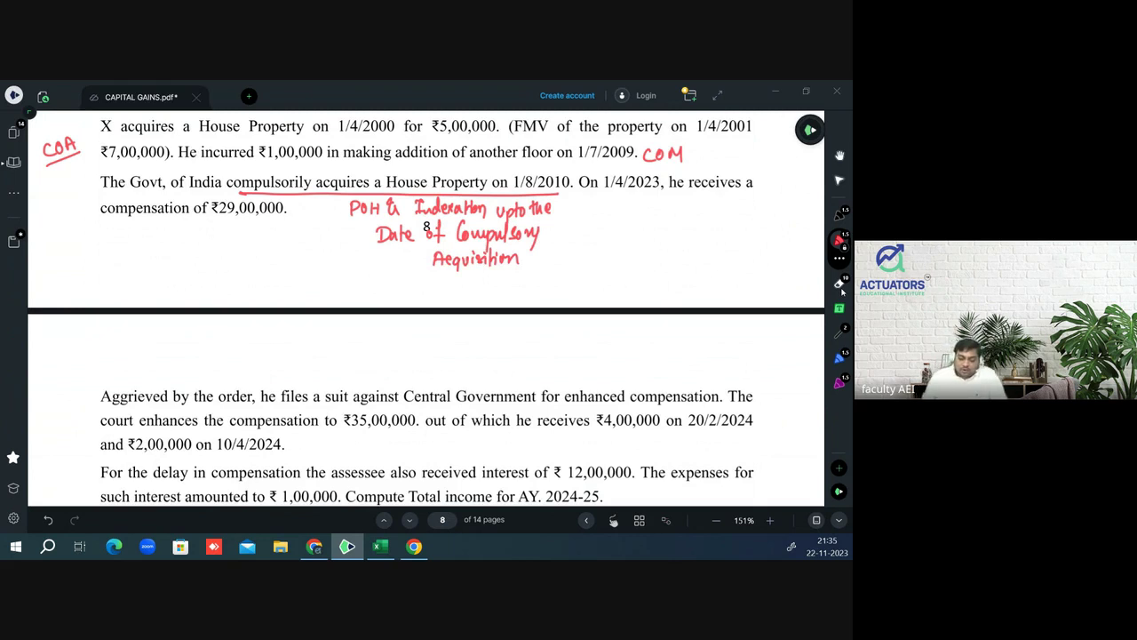
- Underline the ₹29,00,000 compensation in red and label it FVC
drag(105, 221, 283, 217)
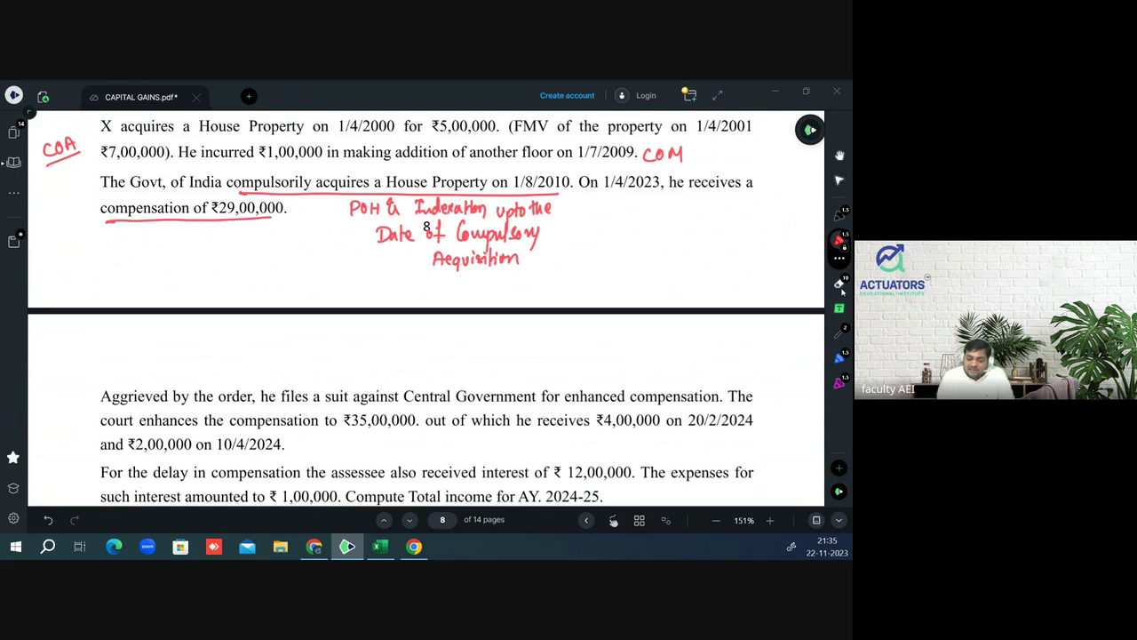
mouse_move(206, 229)
mouse_down()
mouse_move(210, 245)
mouse_move(227, 240)
mouse_up()
drag(238, 231, 231, 240)
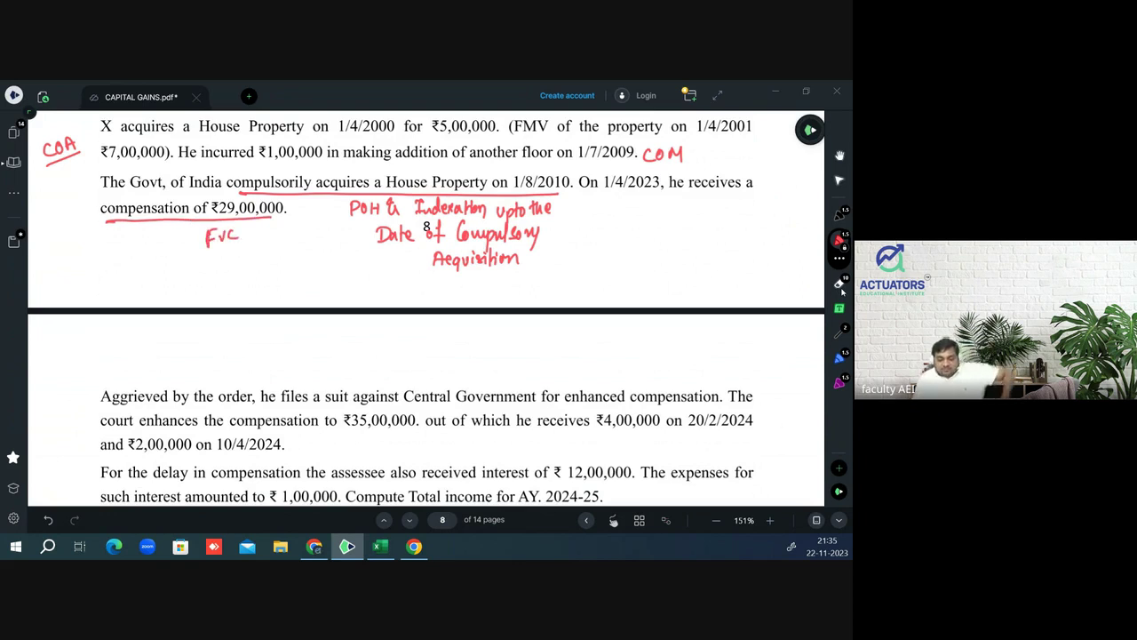
- Underline 1/4/2023, write 'Year of Taxability of CG = 2023-24' below it, and underline ₹35,00,000
mouse_move(611, 192)
mouse_down()
mouse_move(659, 192)
mouse_move(644, 213)
mouse_up()
drag(650, 193, 641, 242)
drag(636, 238, 669, 240)
mouse_move(675, 231)
mouse_down()
mouse_move(686, 240)
mouse_move(716, 213)
mouse_up()
drag(718, 219, 724, 227)
drag(726, 216, 742, 226)
mouse_move(745, 204)
mouse_down()
mouse_move(750, 226)
mouse_move(771, 217)
mouse_up()
drag(774, 210, 782, 222)
drag(783, 207, 787, 226)
mouse_move(668, 259)
mouse_down()
mouse_move(677, 276)
mouse_move(734, 249)
mouse_up()
mouse_move(726, 254)
mouse_down()
mouse_move(753, 251)
mouse_move(756, 238)
mouse_move(771, 246)
mouse_up()
mouse_move(775, 230)
mouse_down()
mouse_move(775, 242)
mouse_move(803, 236)
mouse_up()
drag(803, 226, 807, 242)
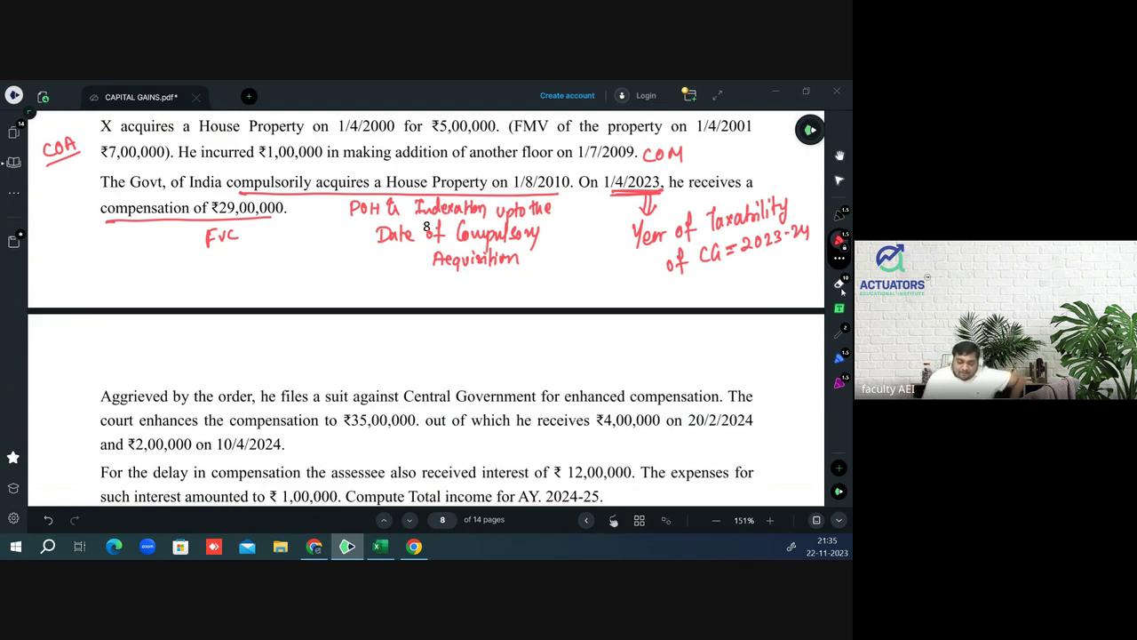
drag(314, 429, 416, 426)
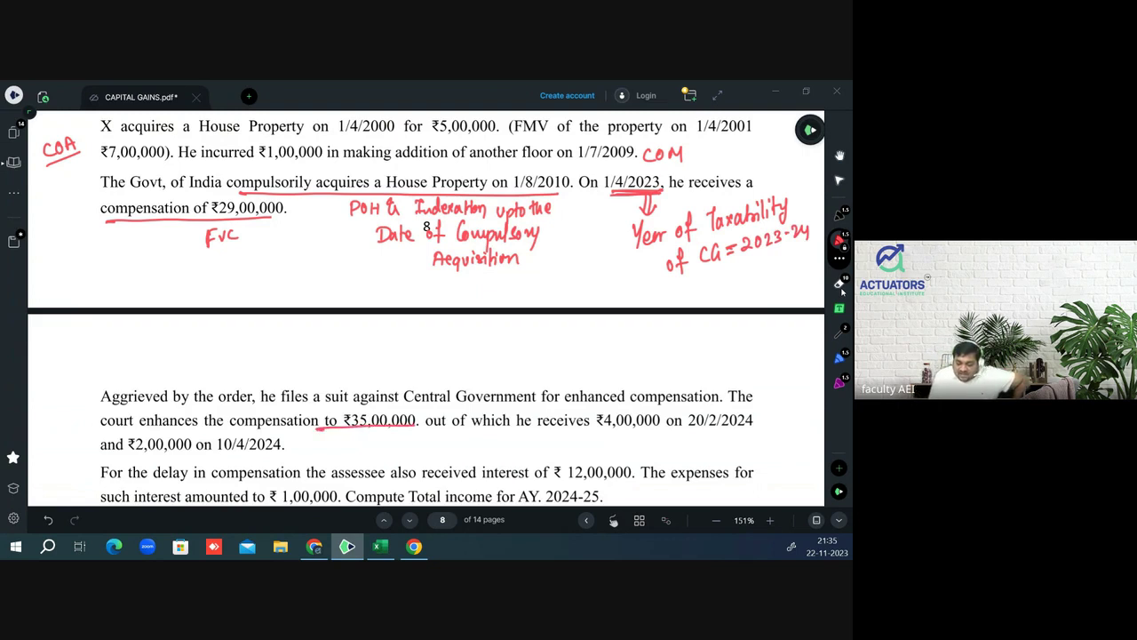
- Redraw the ₹35,00,000 underline and write the note 'EC = ₹600000'
key(ctrl+z)
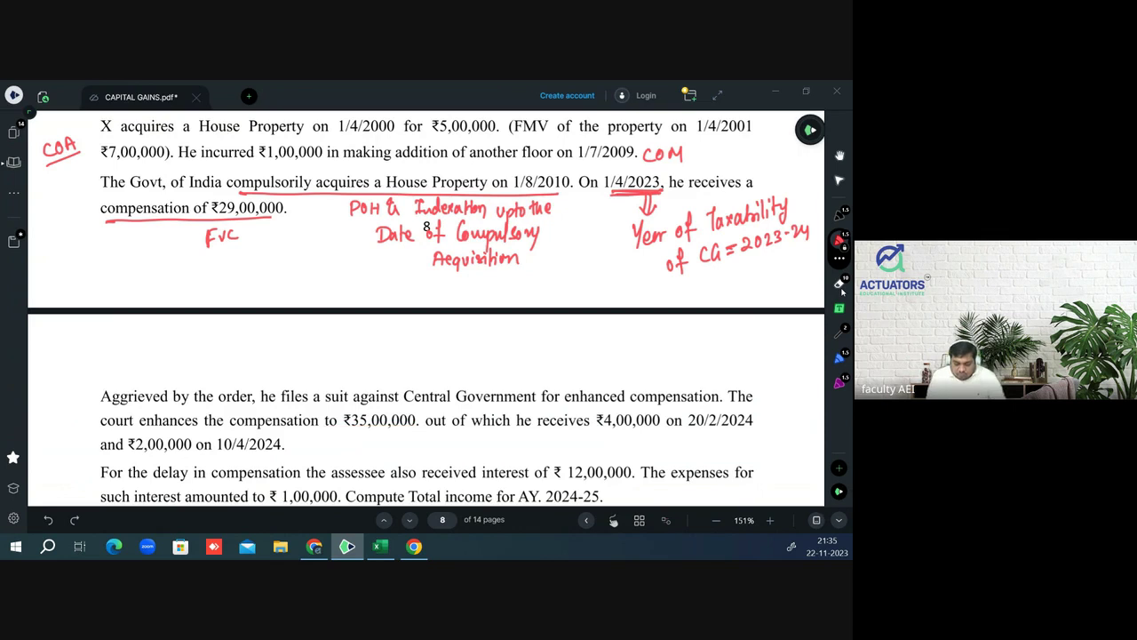
drag(321, 431, 423, 431)
mouse_move(448, 367)
mouse_down()
mouse_move(470, 381)
mouse_move(503, 381)
mouse_move(510, 370)
mouse_up()
drag(516, 371, 553, 380)
mouse_move(555, 373)
mouse_down()
mouse_move(602, 374)
mouse_move(597, 382)
mouse_move(628, 362)
mouse_move(622, 383)
mouse_move(638, 383)
mouse_up()
- Add 'Taxable When Recd' after the EC note in blue pen
click(839, 338)
drag(640, 373, 664, 382)
drag(667, 373, 711, 384)
drag(714, 377, 745, 387)
drag(746, 356, 763, 384)
drag(772, 377, 775, 385)
drag(786, 359, 783, 387)
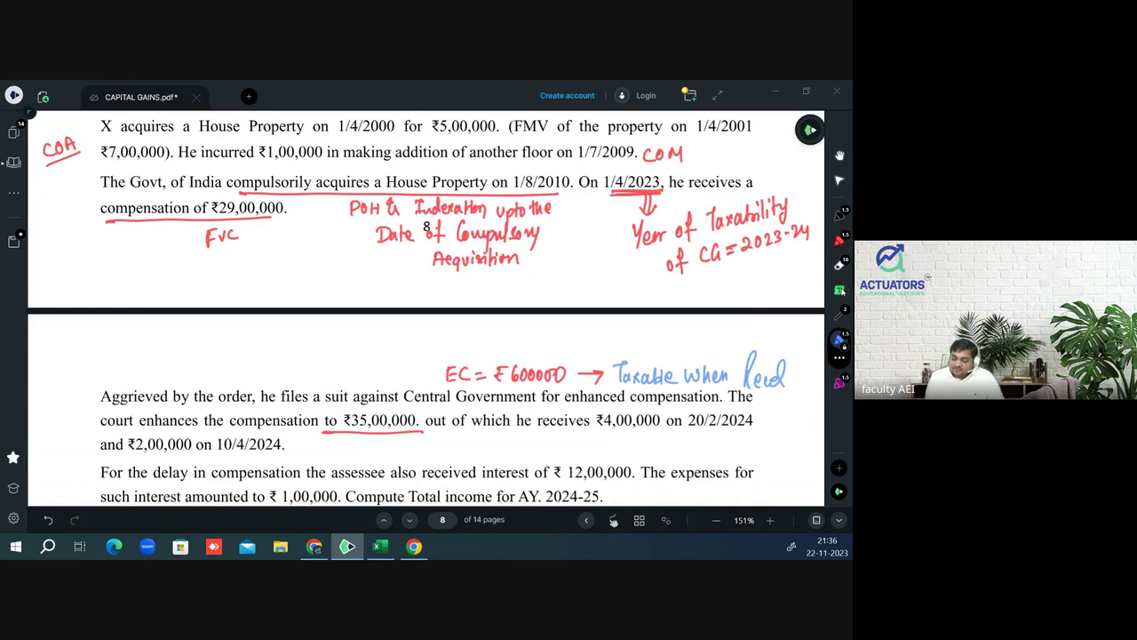
- Underline ₹4,00,000 tagged 2023-24 and ₹2,00,000 tagged 2024-25, then underline the ₹12,00,000 interest line
drag(592, 432, 773, 429)
drag(702, 437, 736, 450)
drag(734, 437, 744, 452)
key(ctrl+z)
key(ctrl+z)
drag(751, 439, 767, 450)
drag(766, 441, 768, 457)
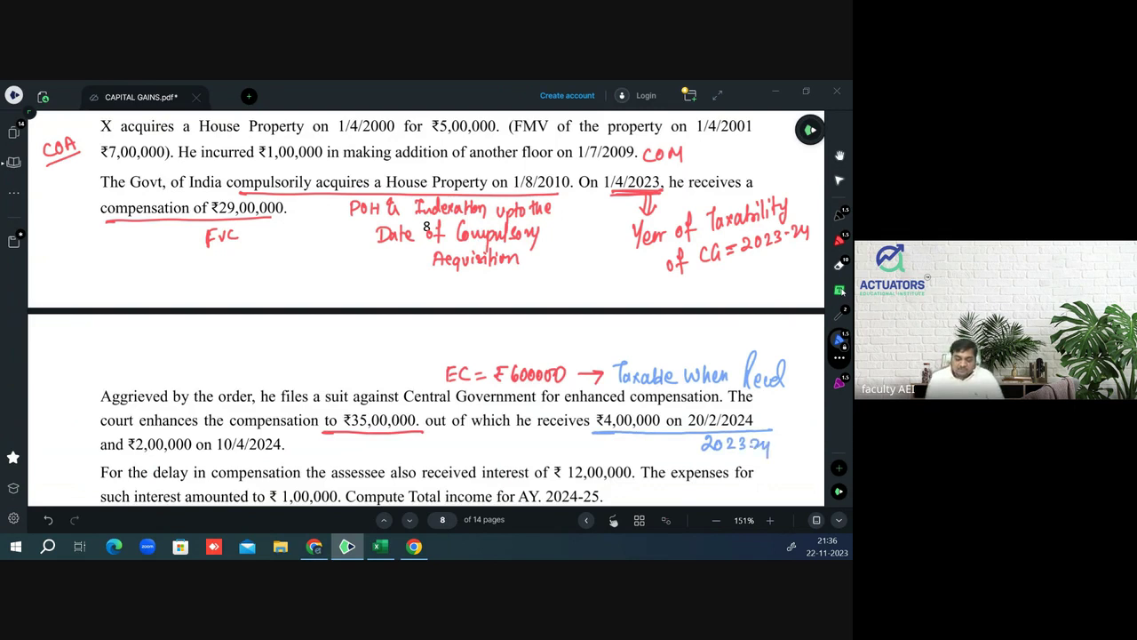
drag(133, 456, 328, 458)
mouse_move(332, 446)
mouse_down()
mouse_move(336, 460)
mouse_move(346, 453)
mouse_up()
drag(349, 447, 364, 457)
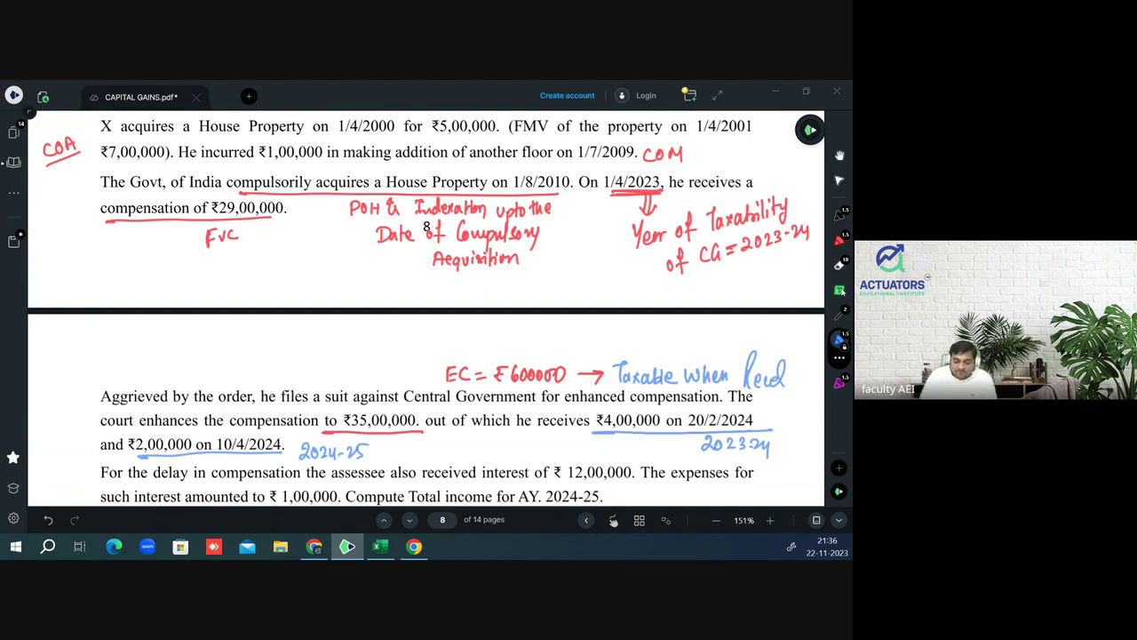
drag(313, 483, 755, 482)
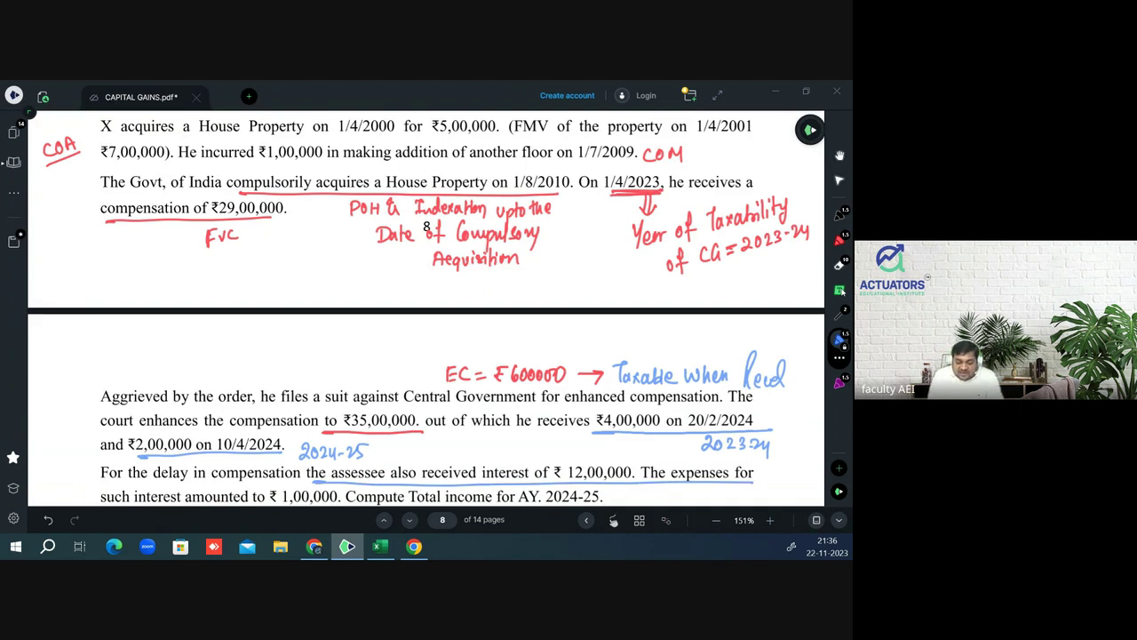
- Redo the blue interest underline, strike out the ₹1,00,000 expenses sentence in red, and write 'Flat 50% SD'
key(ctrl+z)
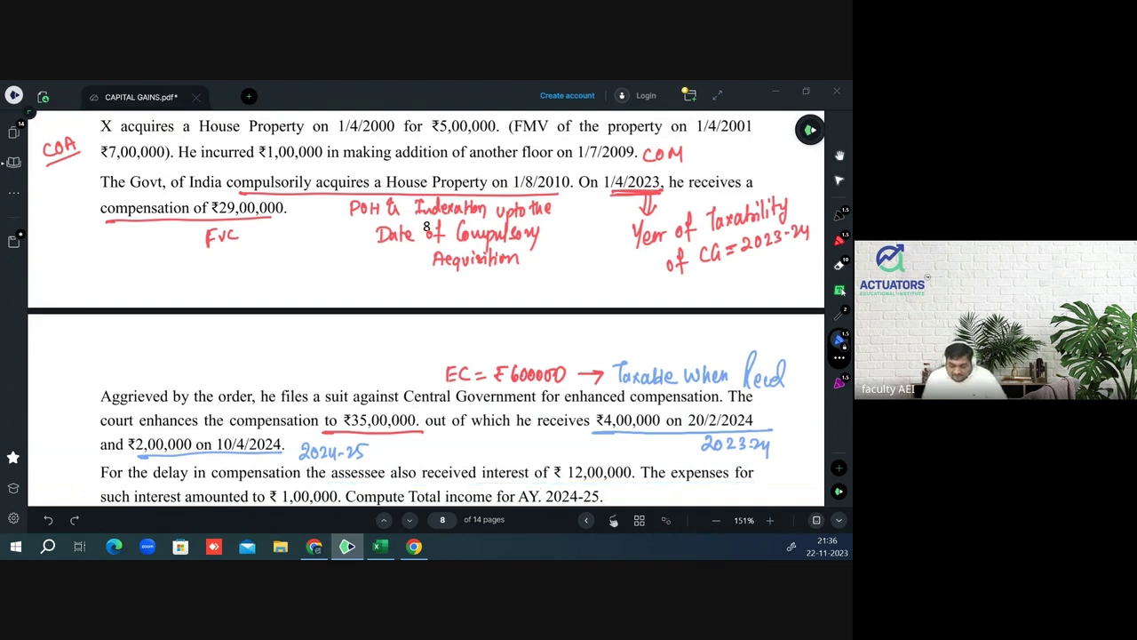
drag(314, 482, 637, 481)
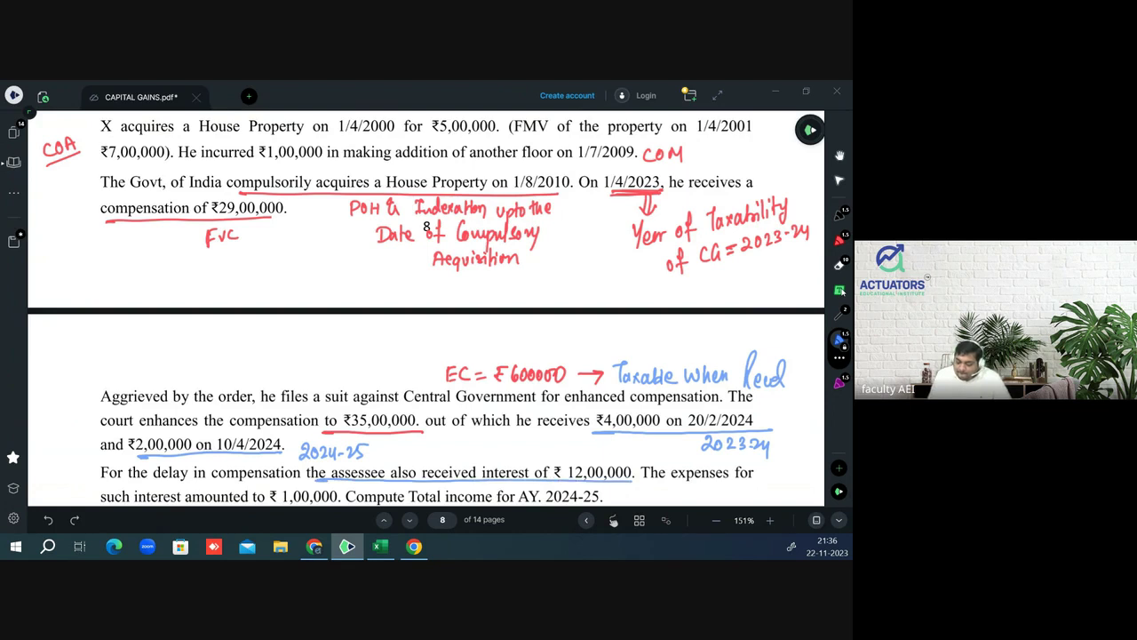
click(839, 240)
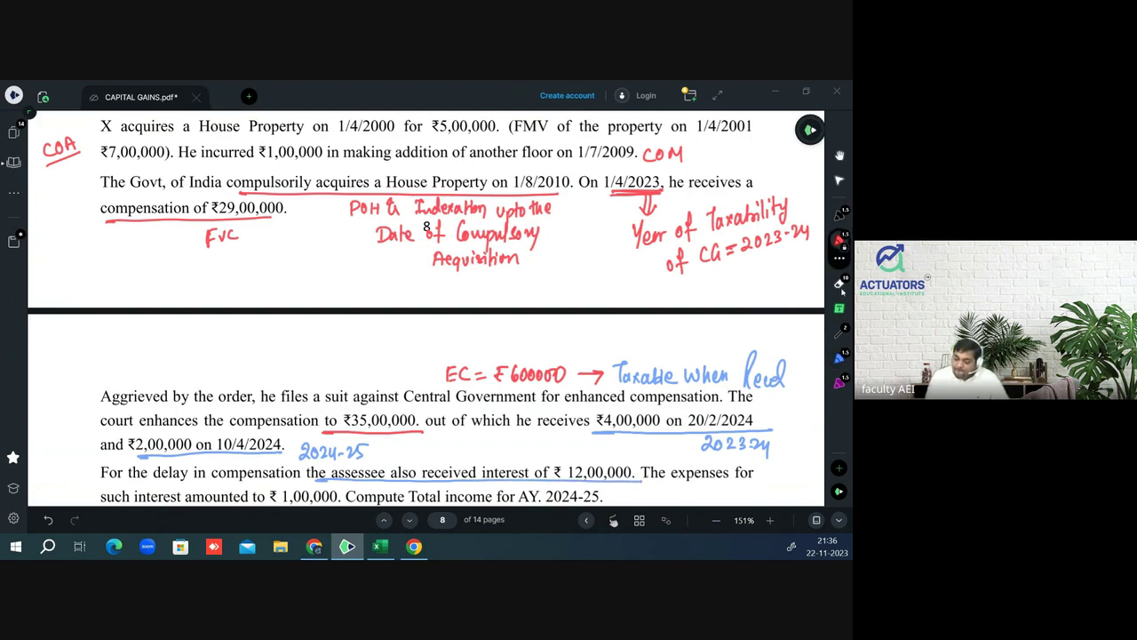
drag(647, 475, 756, 474)
drag(100, 497, 342, 496)
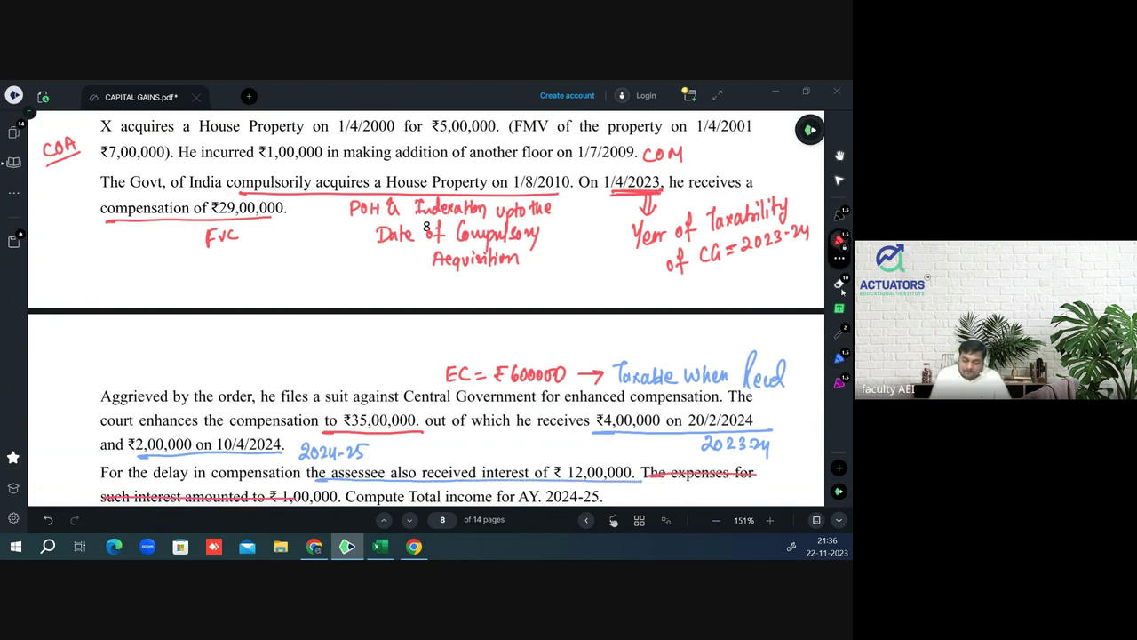
mouse_move(49, 473)
mouse_down()
mouse_move(48, 492)
mouse_move(85, 475)
mouse_up()
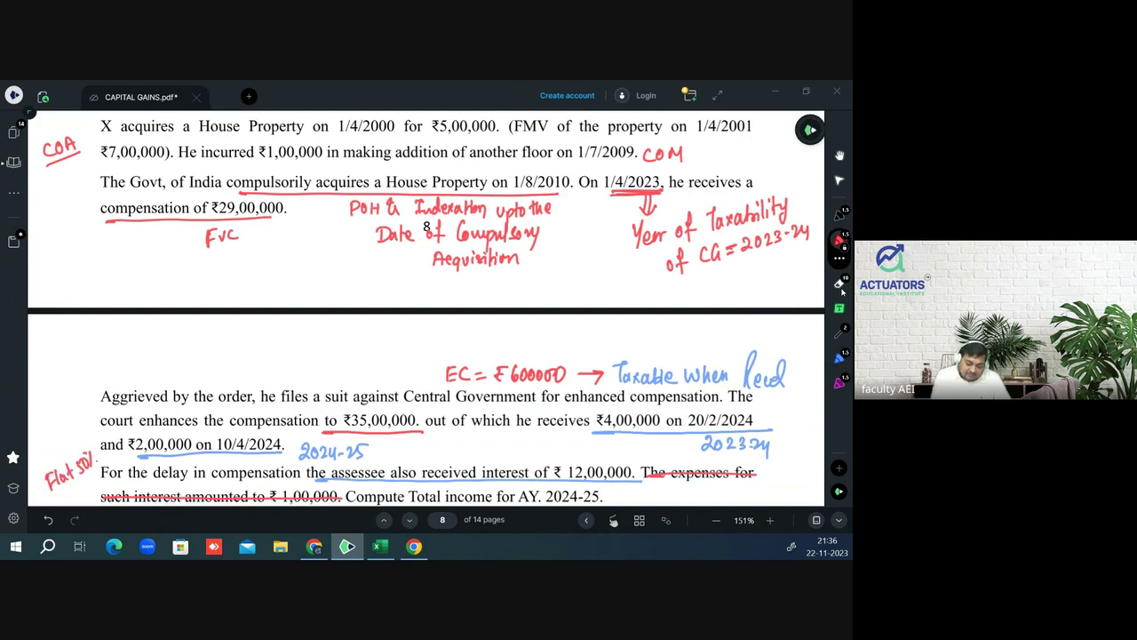
drag(80, 481, 82, 496)
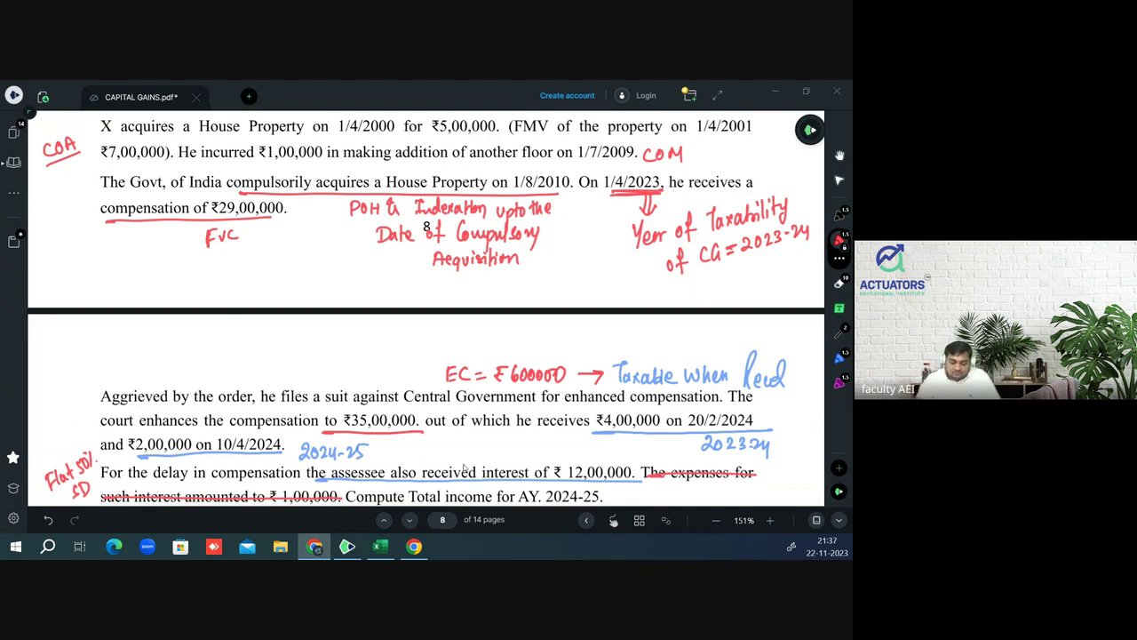
- Back in Excel, enter the heading 'Question 14' in A134 and make it bold
click(377, 547)
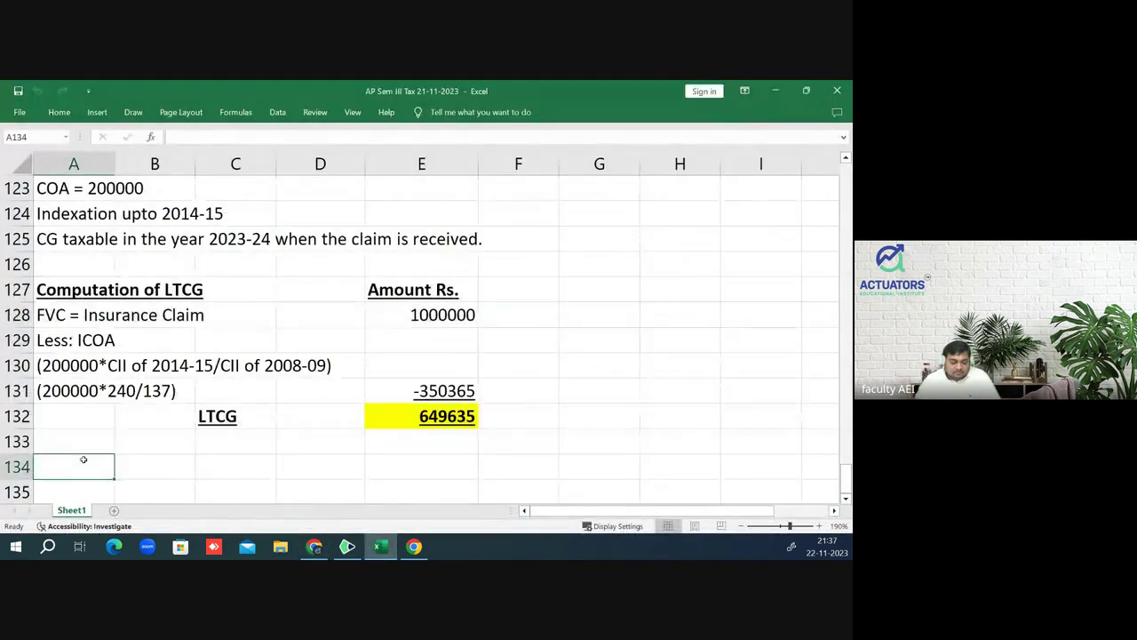
text(Ques)
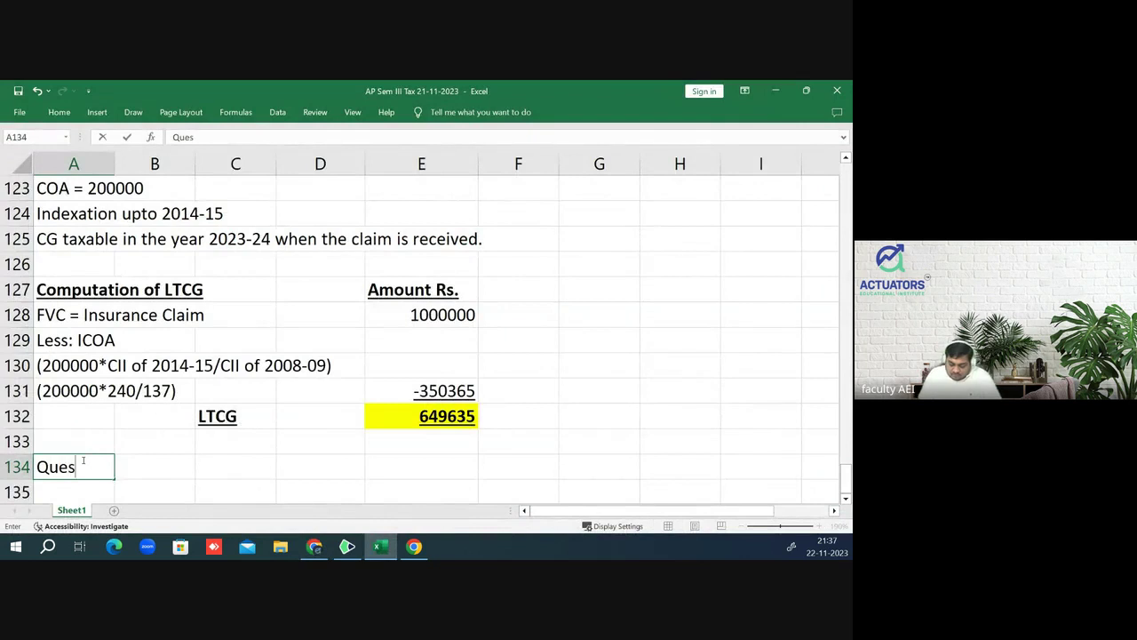
text(tion 14)
key(Return)
key(Up)
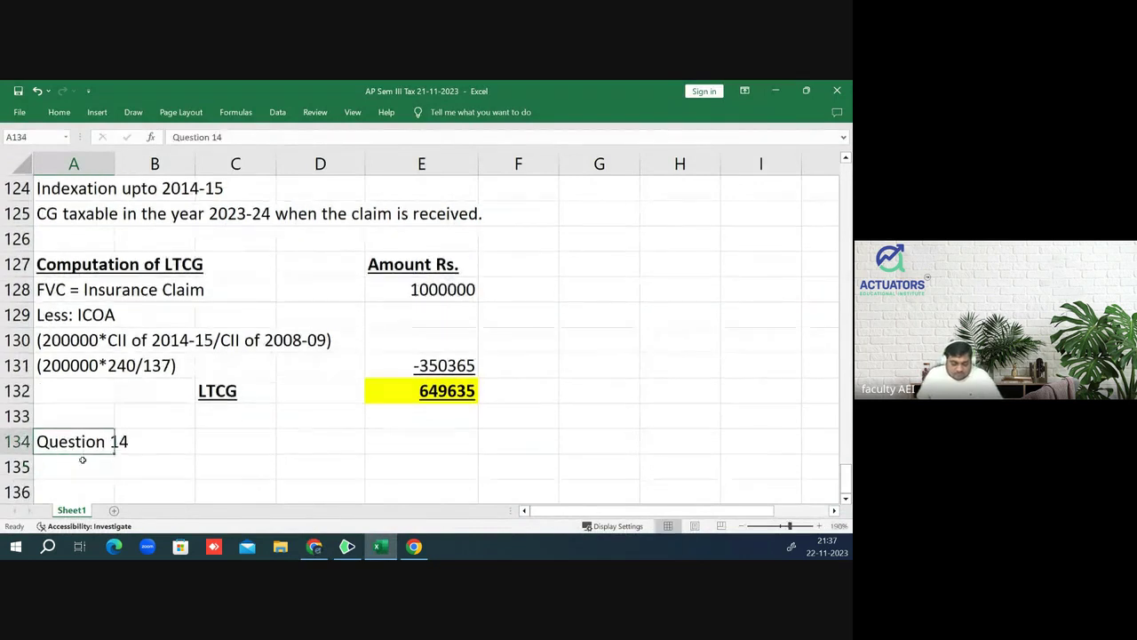
key(ctrl+b)
key(Down)
key(Down)
key(Down)
key(Down)
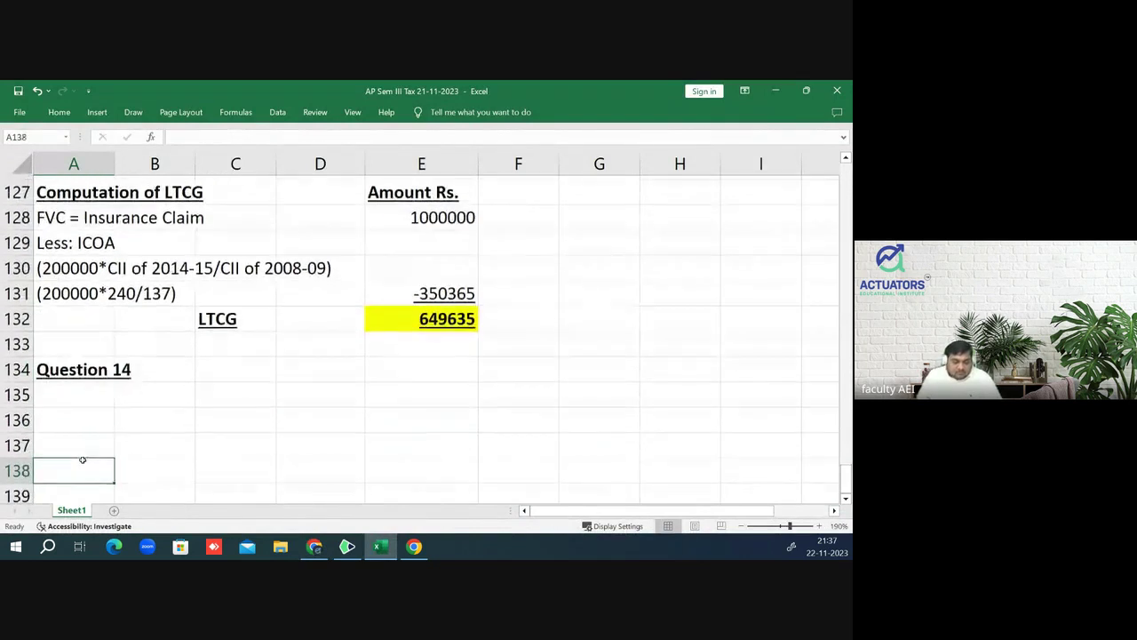
key(Down)
key(Down)
key(Down)
key(Down)
key(Down)
key(Down)
key(Up)
key(Up)
key(Up)
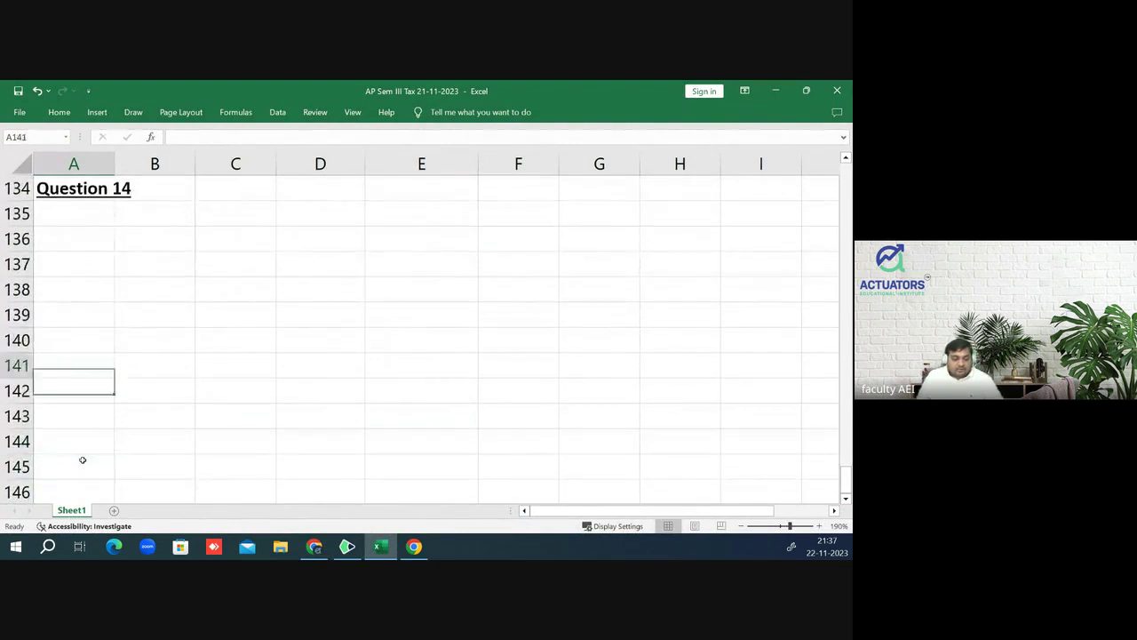
key(Up)
key(Up)
key(Up)
key(Down)
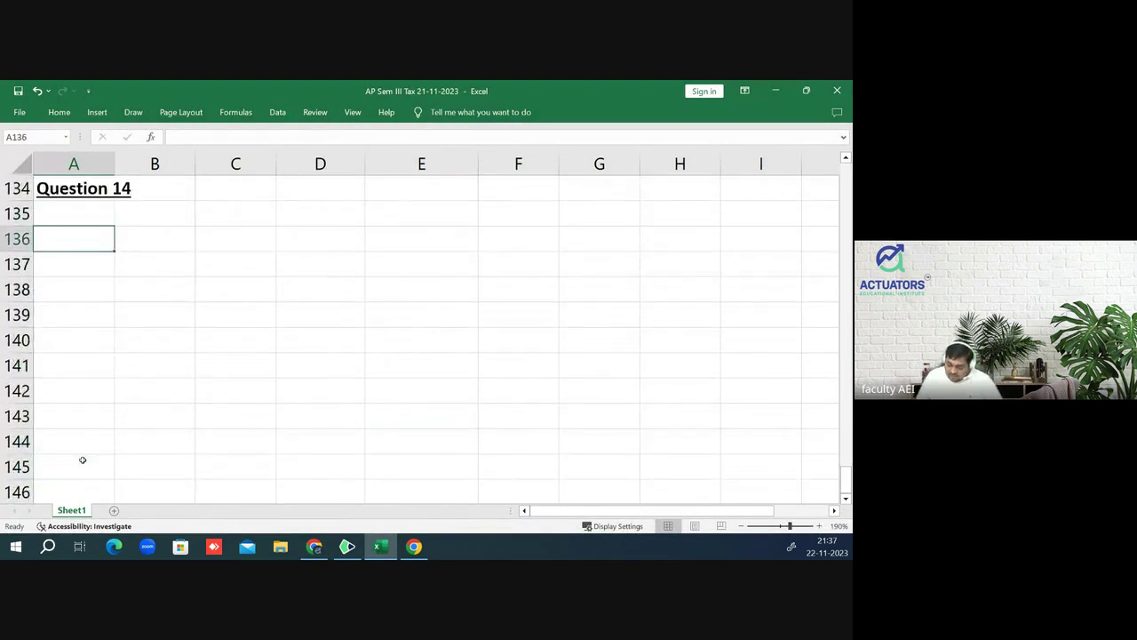
key(Up)
- In A135, enter 'POH = 1/4/2000 - 1/8/2010 = long term capital Asset'
text(POh =)
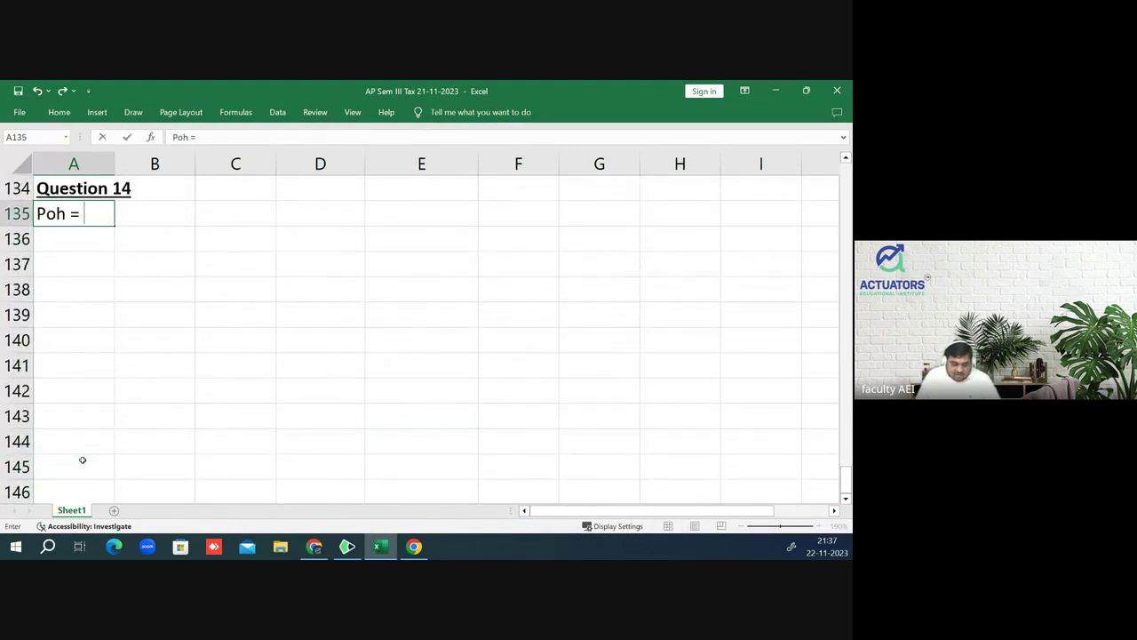
key(BackSpace)
key(BackSpace)
key(BackSpace)
key(BackSpace)
text(O)
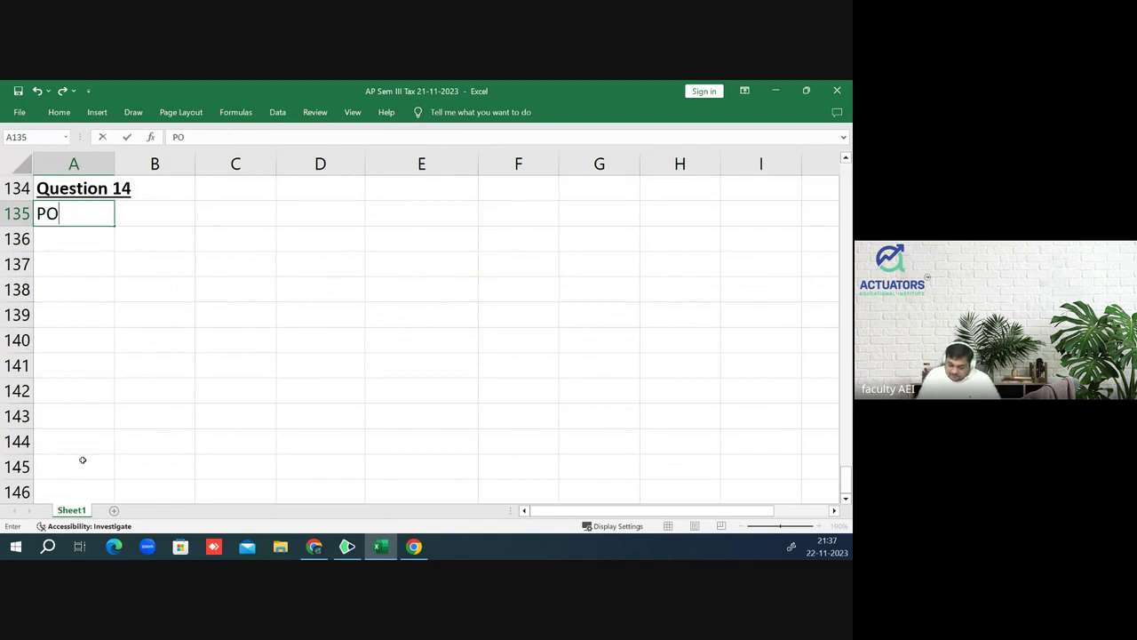
text(H = 1)
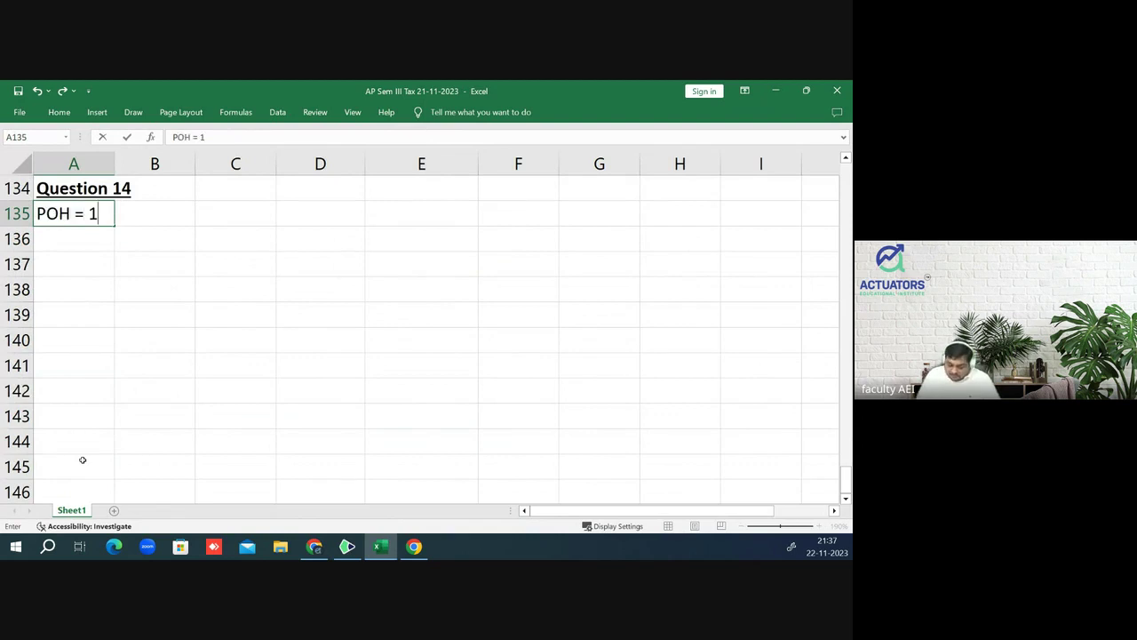
text(/4/2000)
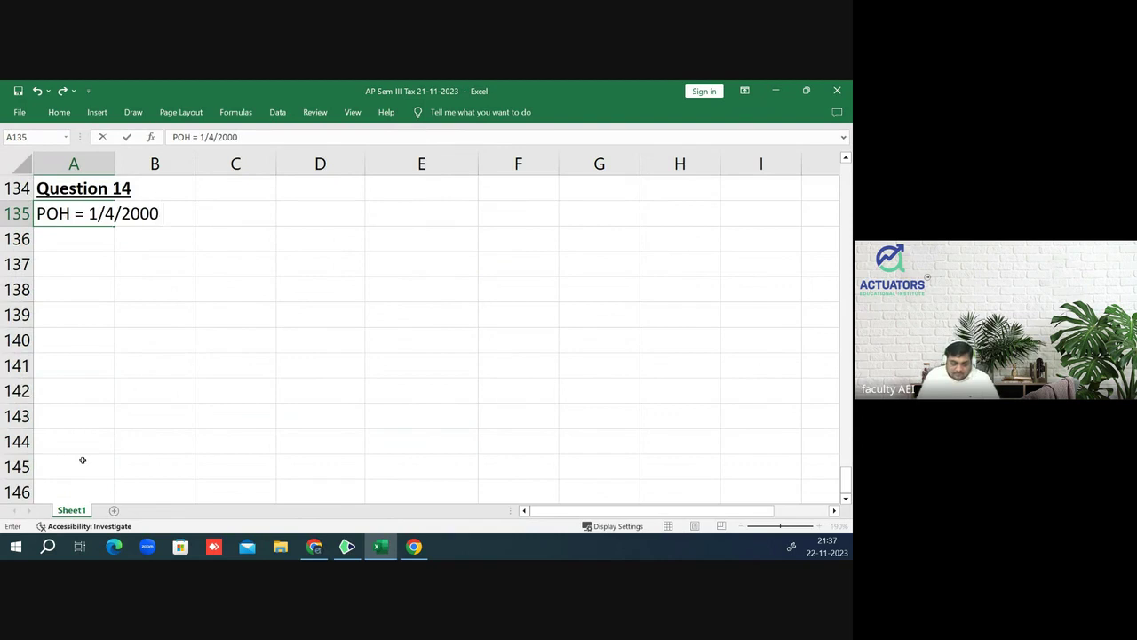
text( -)
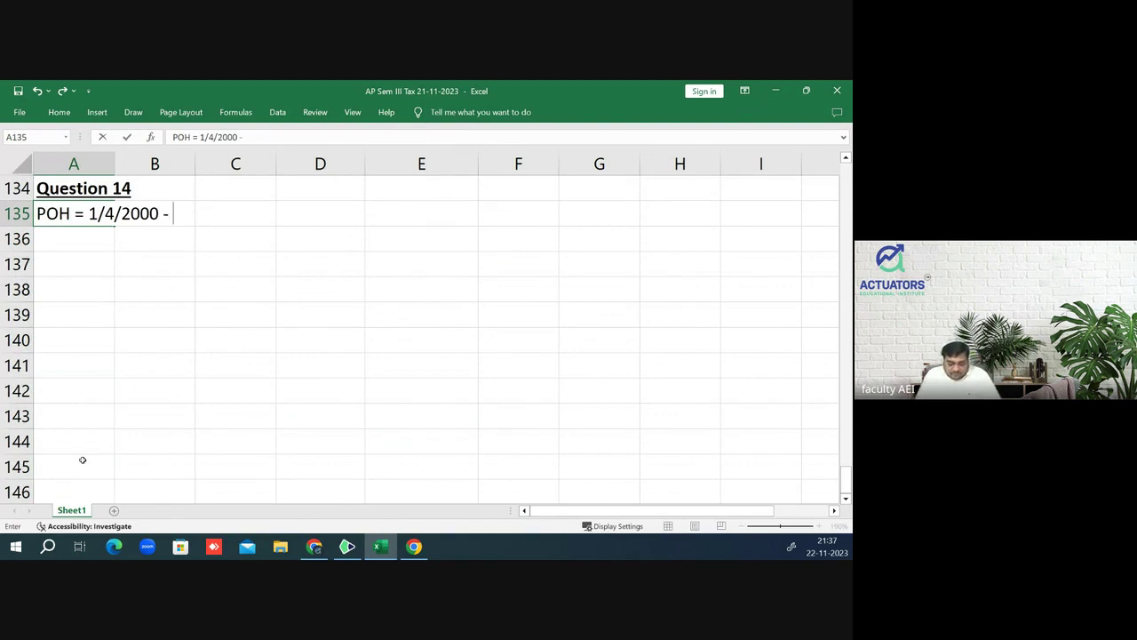
key(alt+Tab)
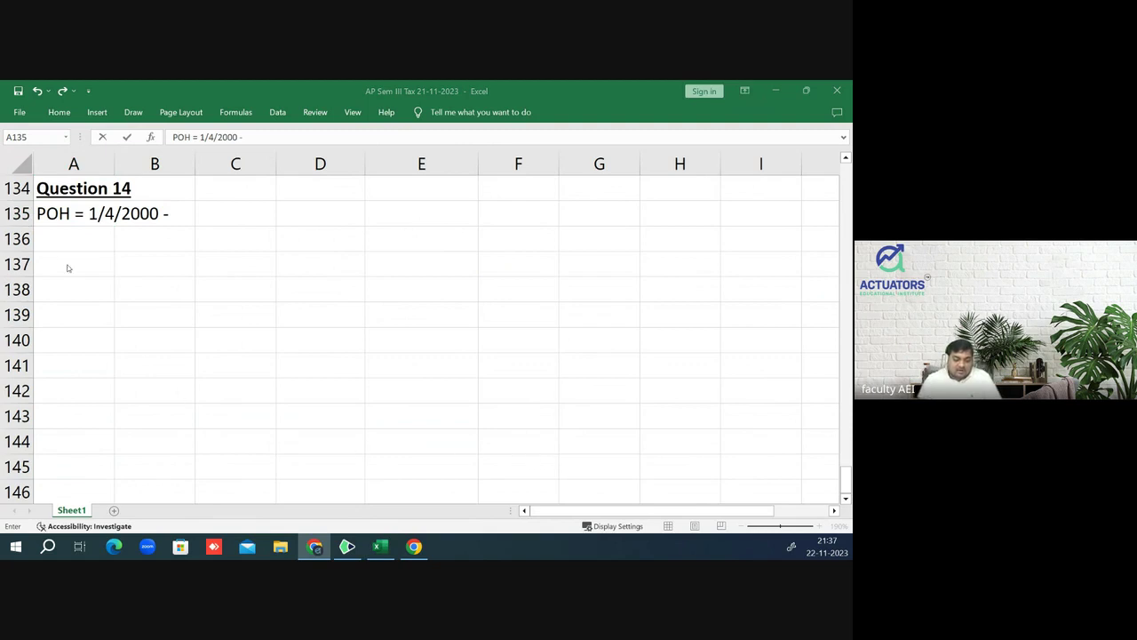
click(64, 213)
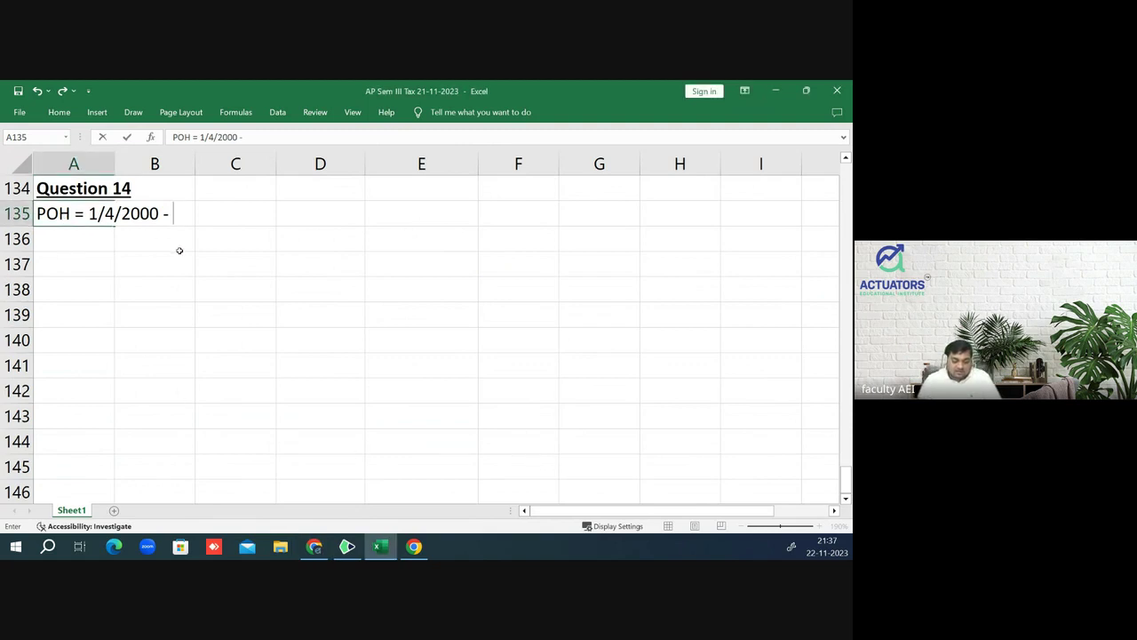
text(1/)
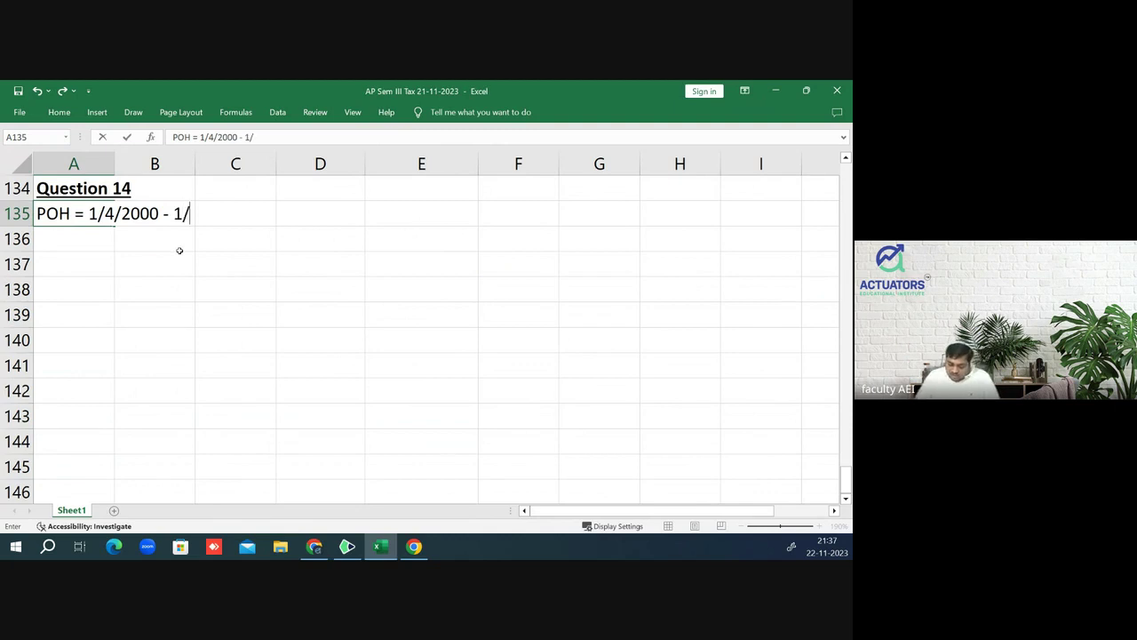
text(8/20)
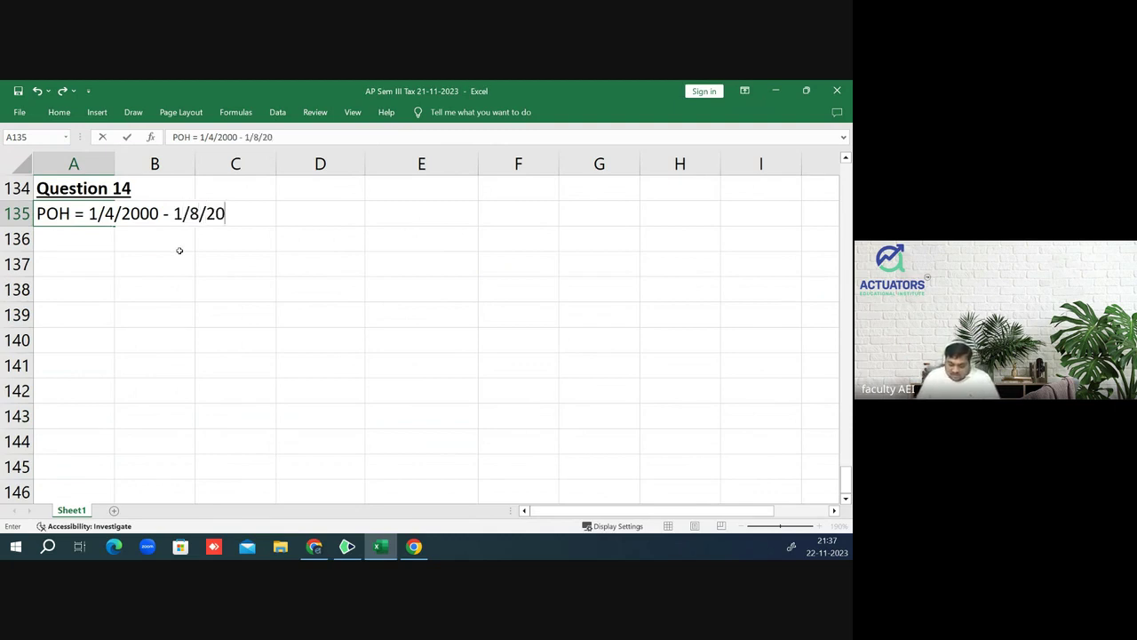
text(0)
key(BackSpace)
text(10)
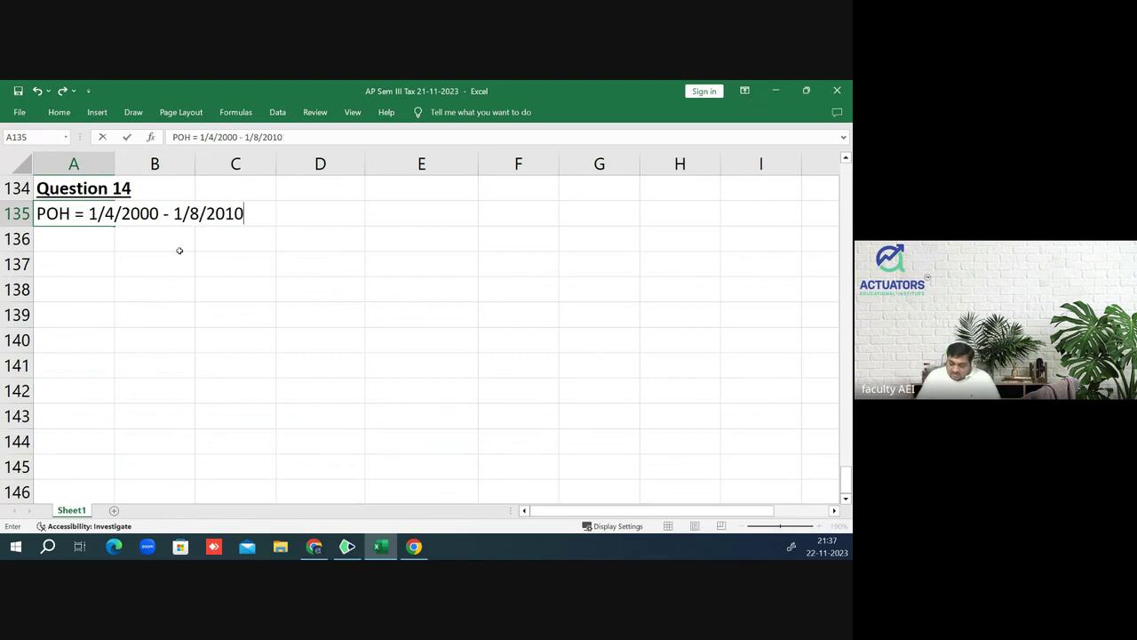
key(Return)
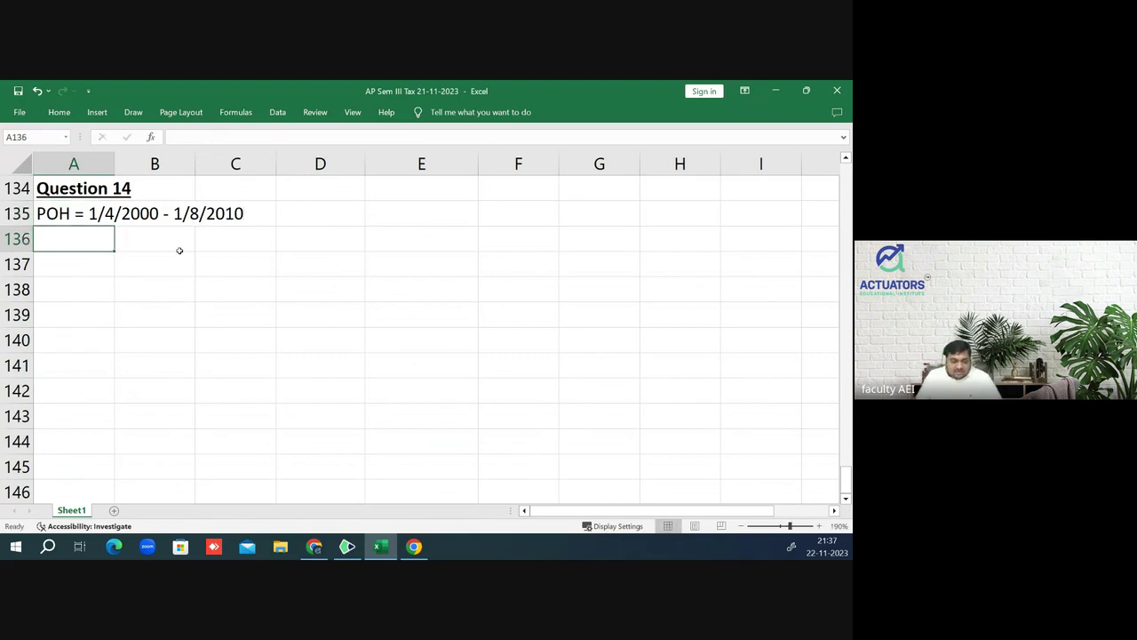
key(Up)
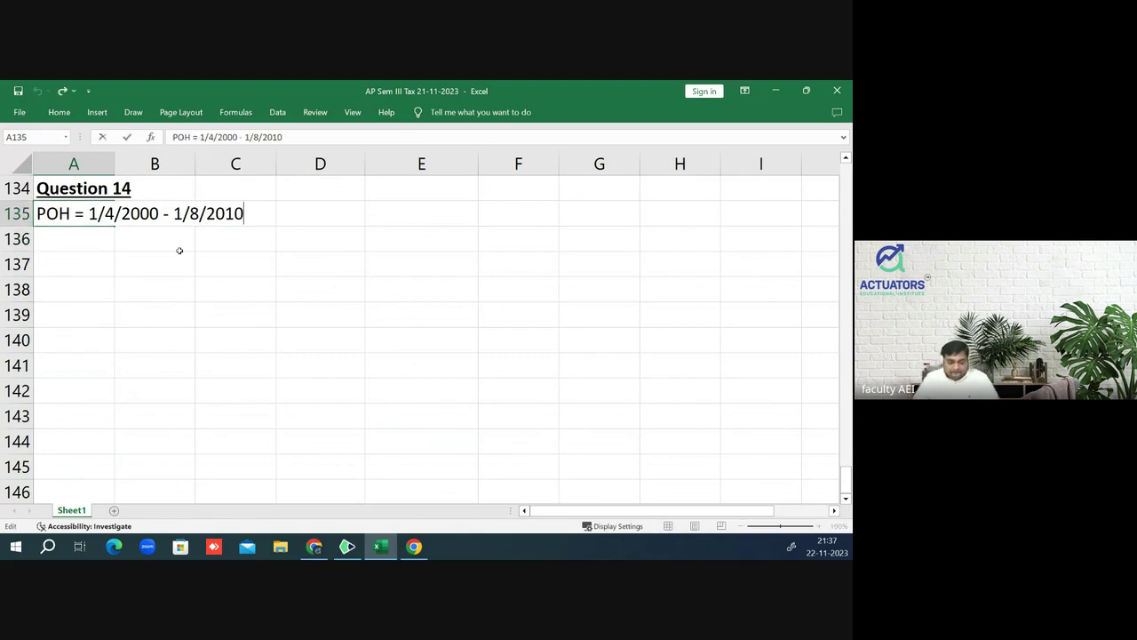
key(F2)
text(= lo)
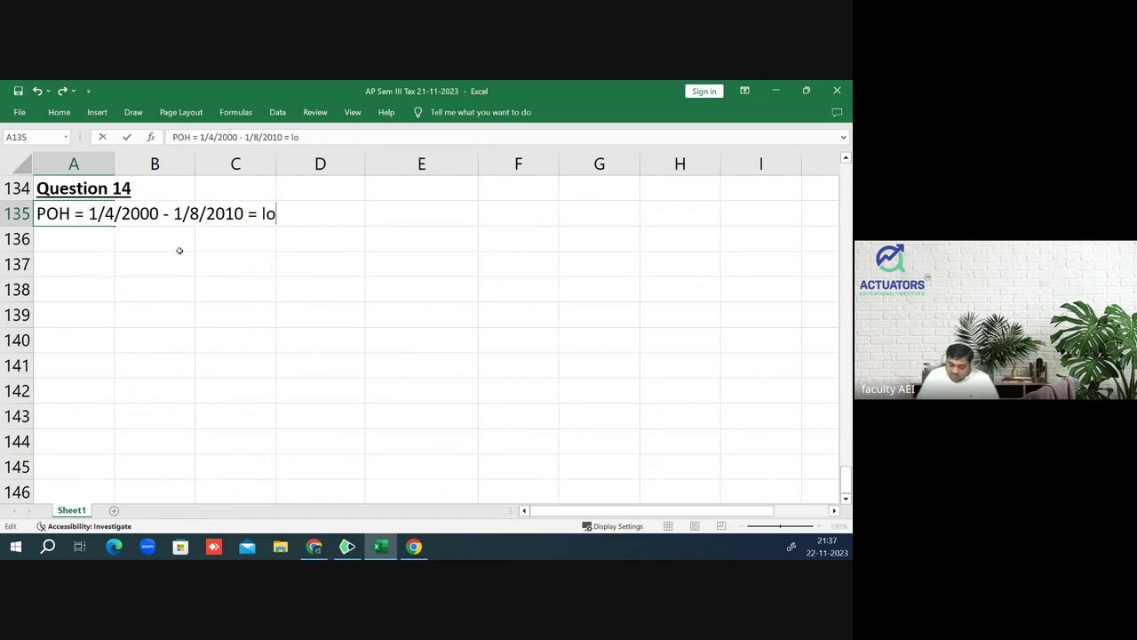
text(ng term )
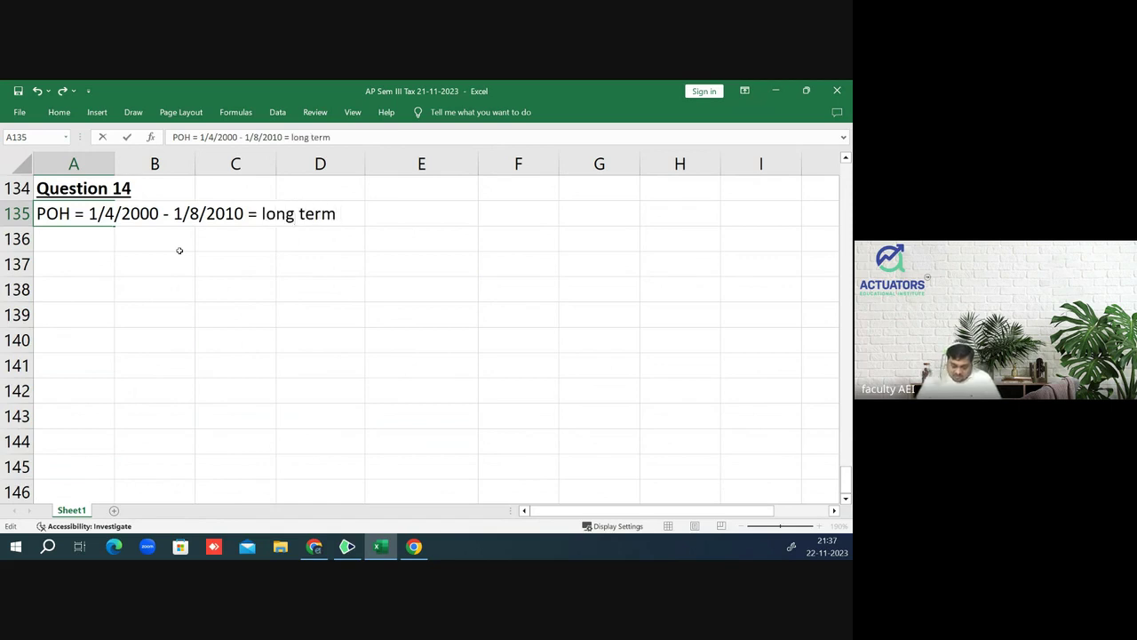
text(capital )
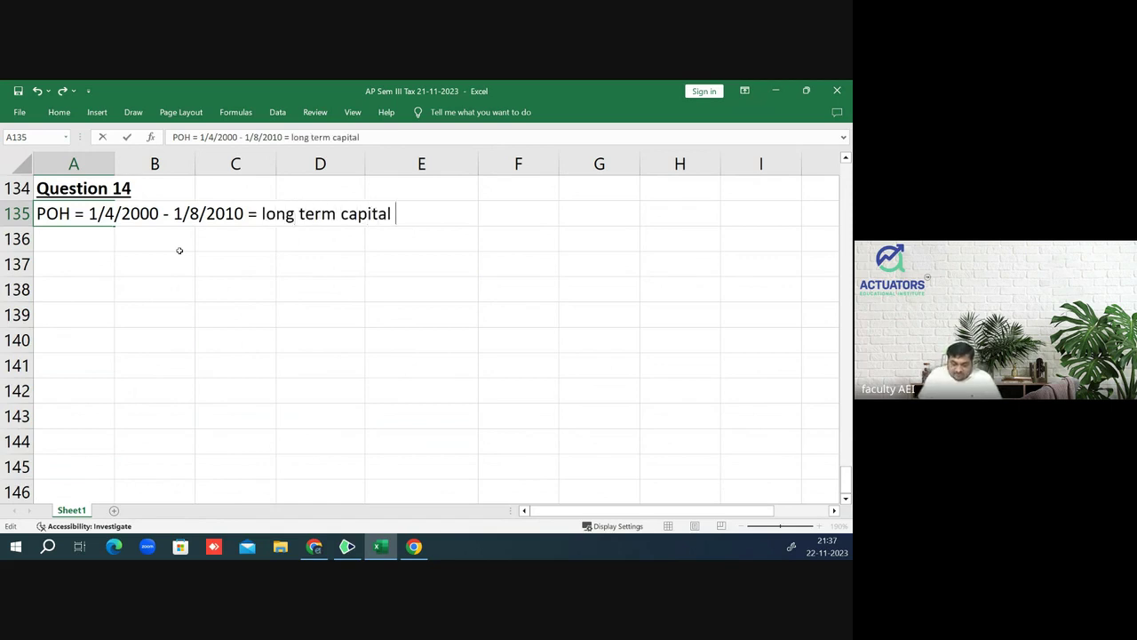
text(Asset)
key(Return)
key(Return)
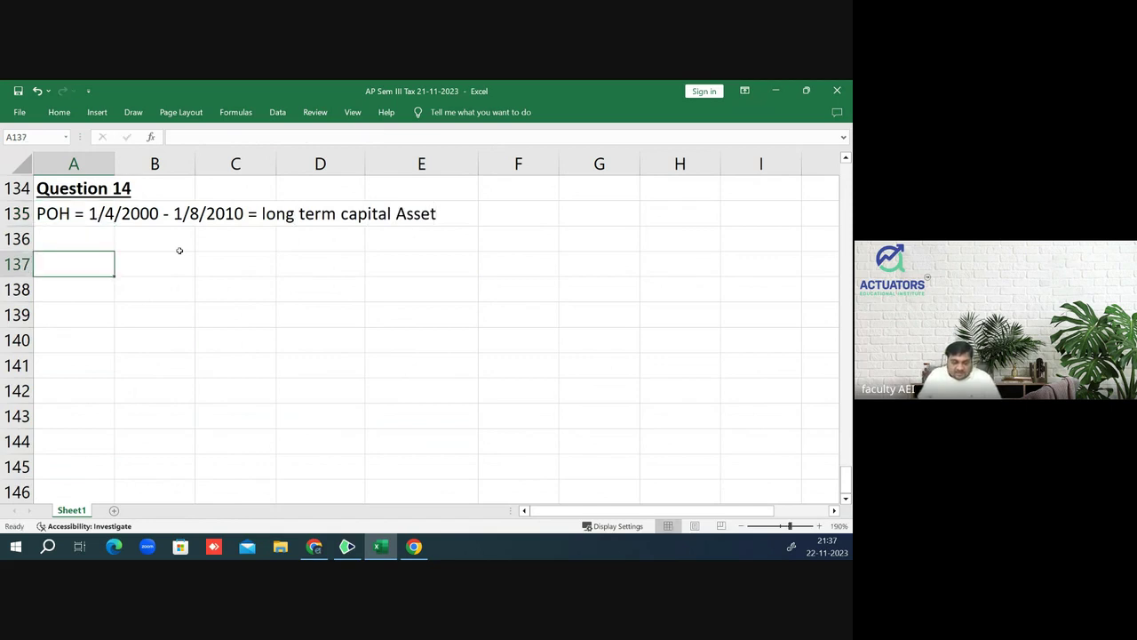
- In A137, enter 'COA = Rs. 500000 or Rs. 700000, whichever is higher = Rs. 700000'
text(COA = )
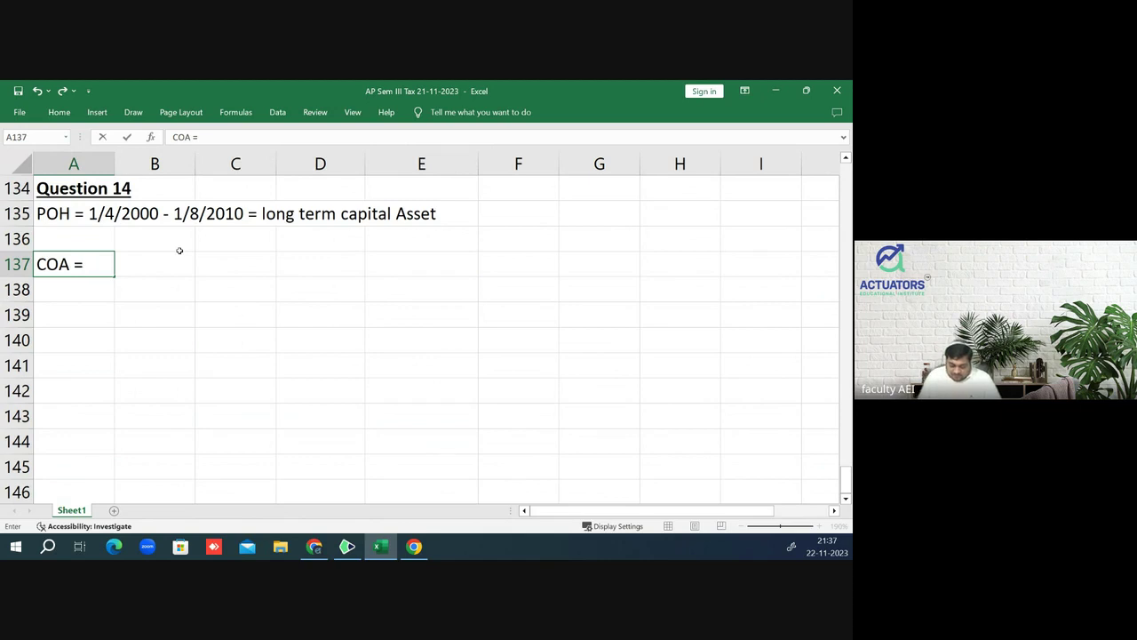
text(Rsd)
key(BackSpace)
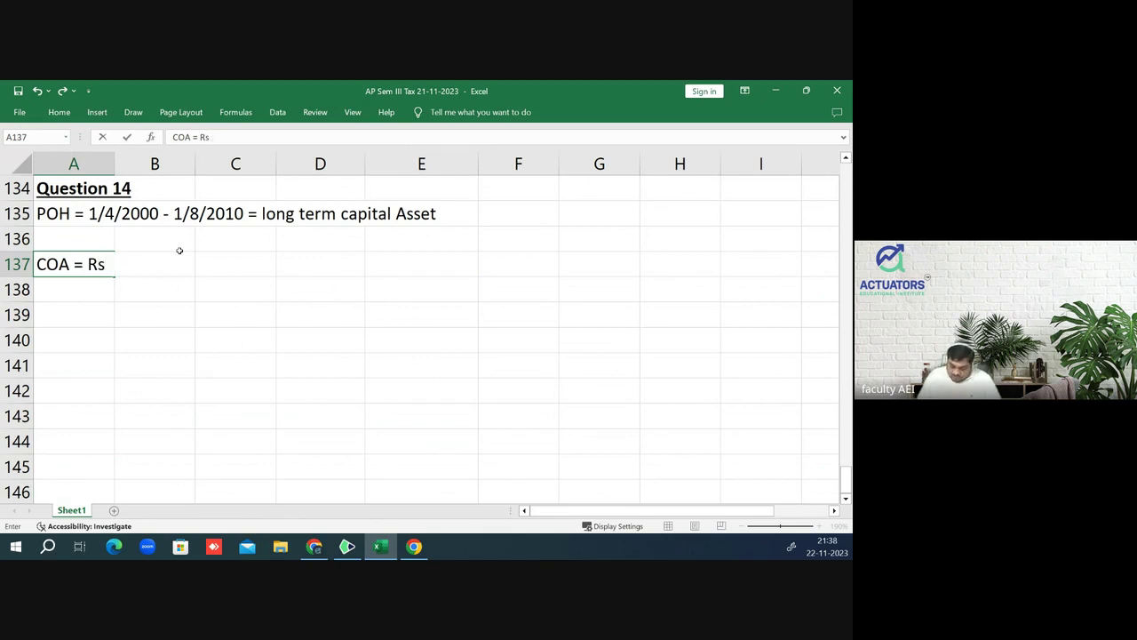
text(. 50000)
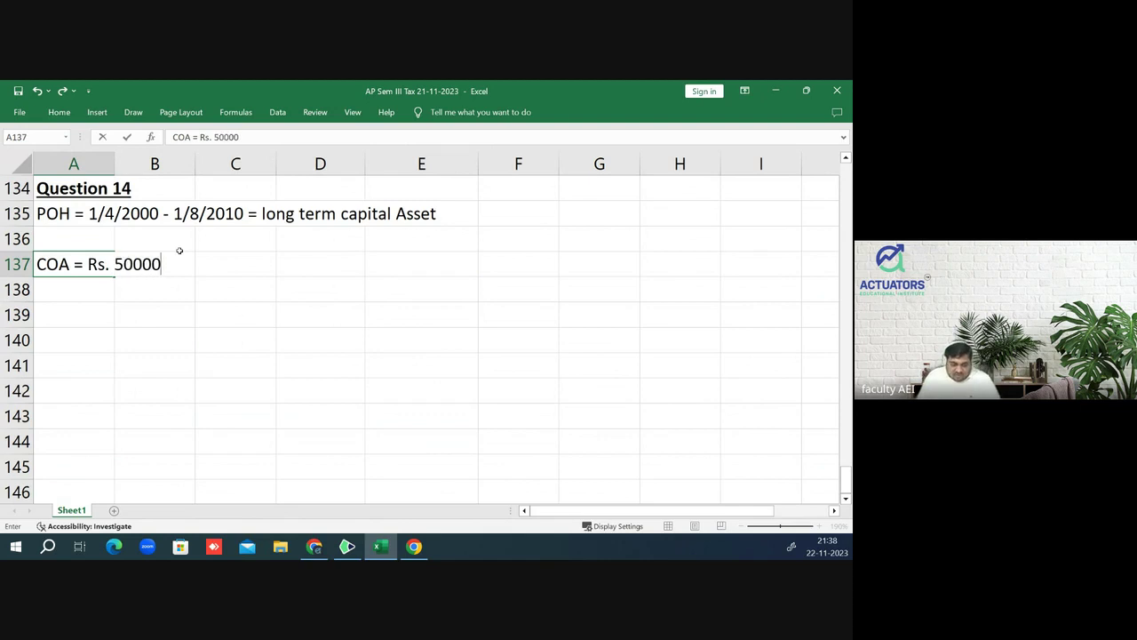
text(0 or Rs)
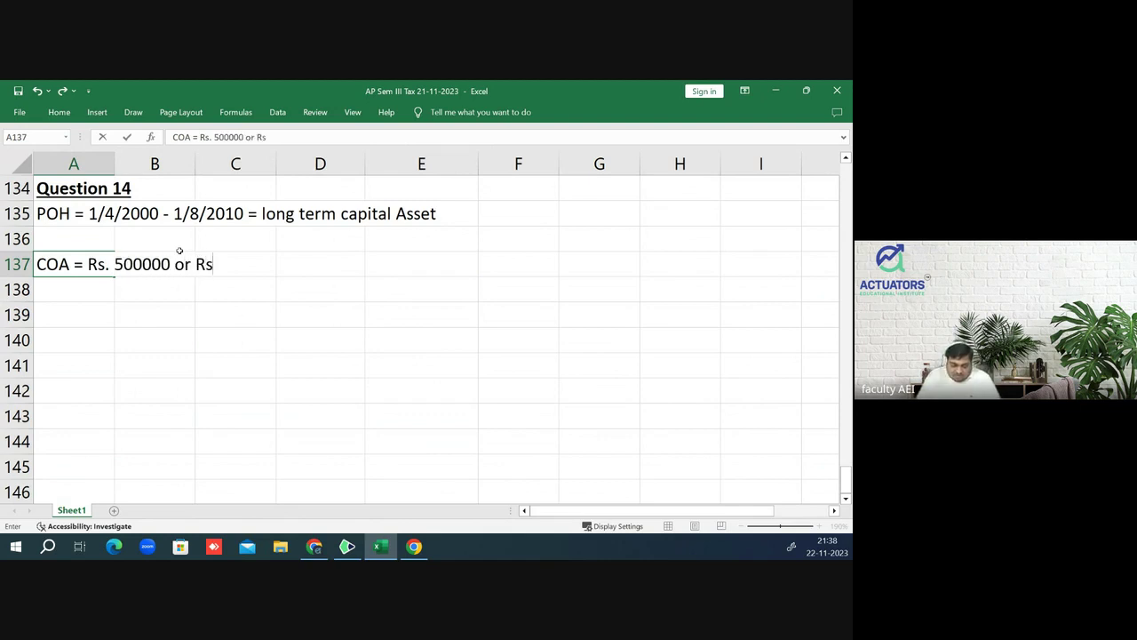
text(. 70000)
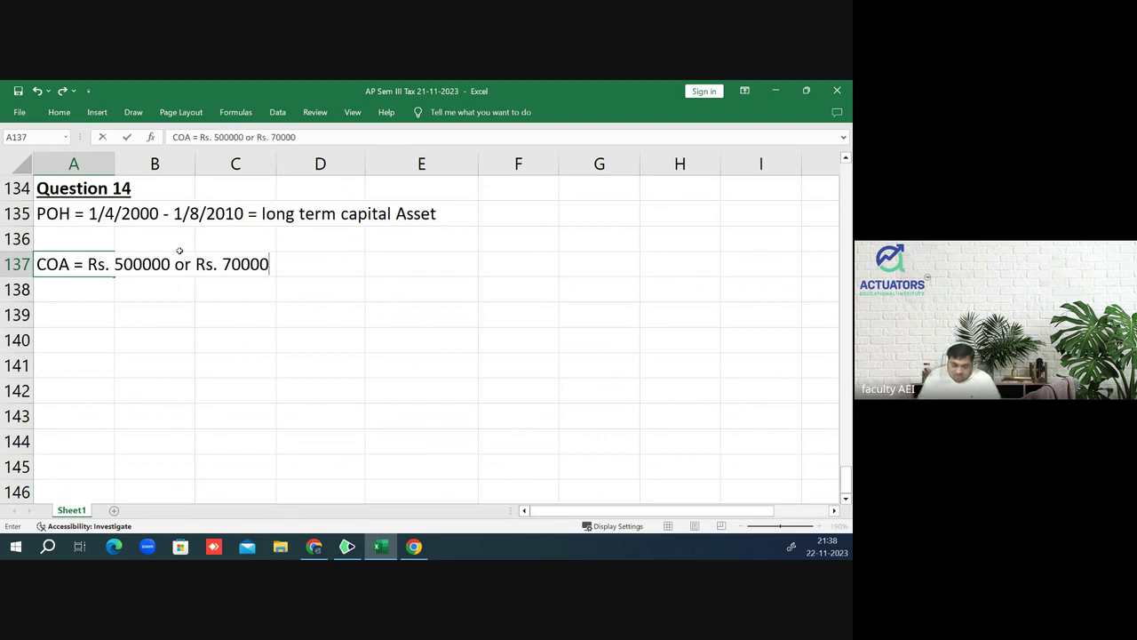
text(0, which)
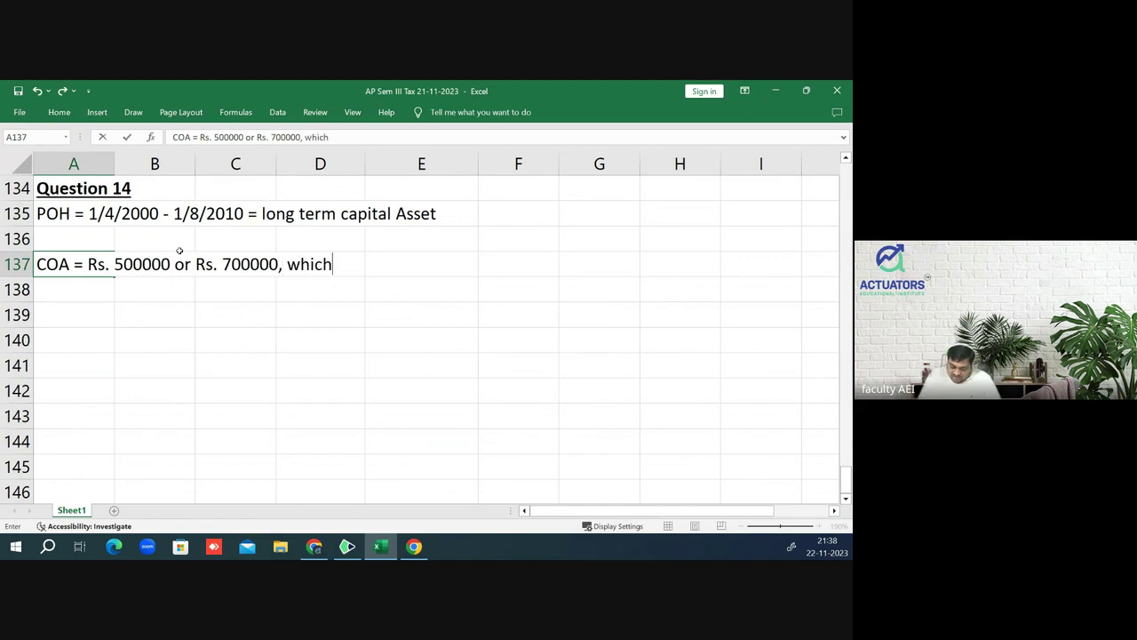
text(ever is)
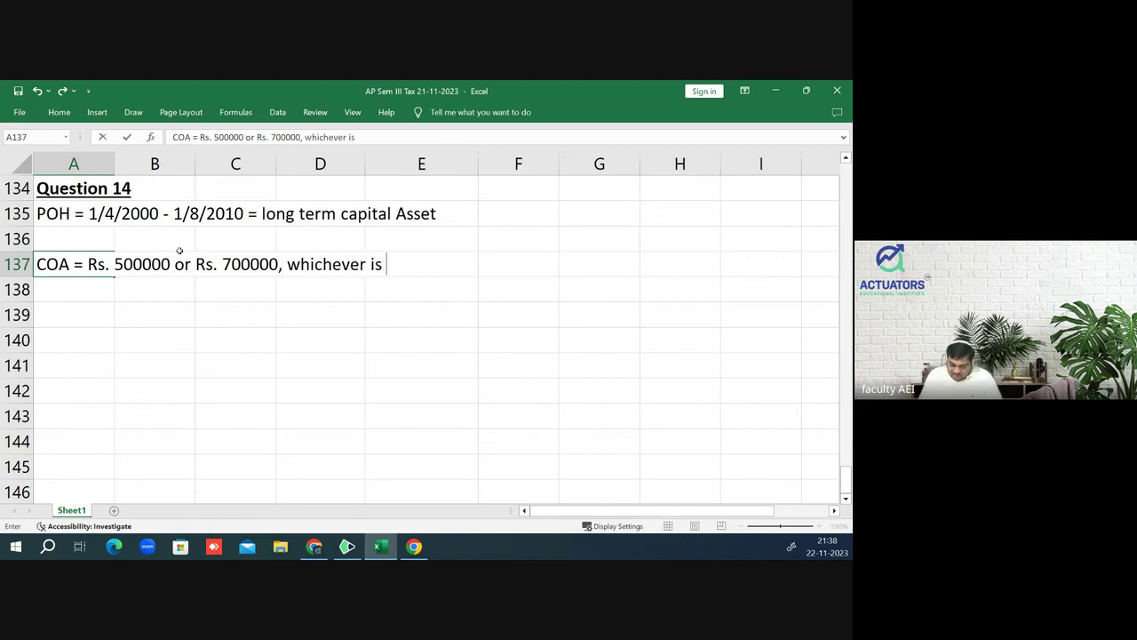
text( higher )
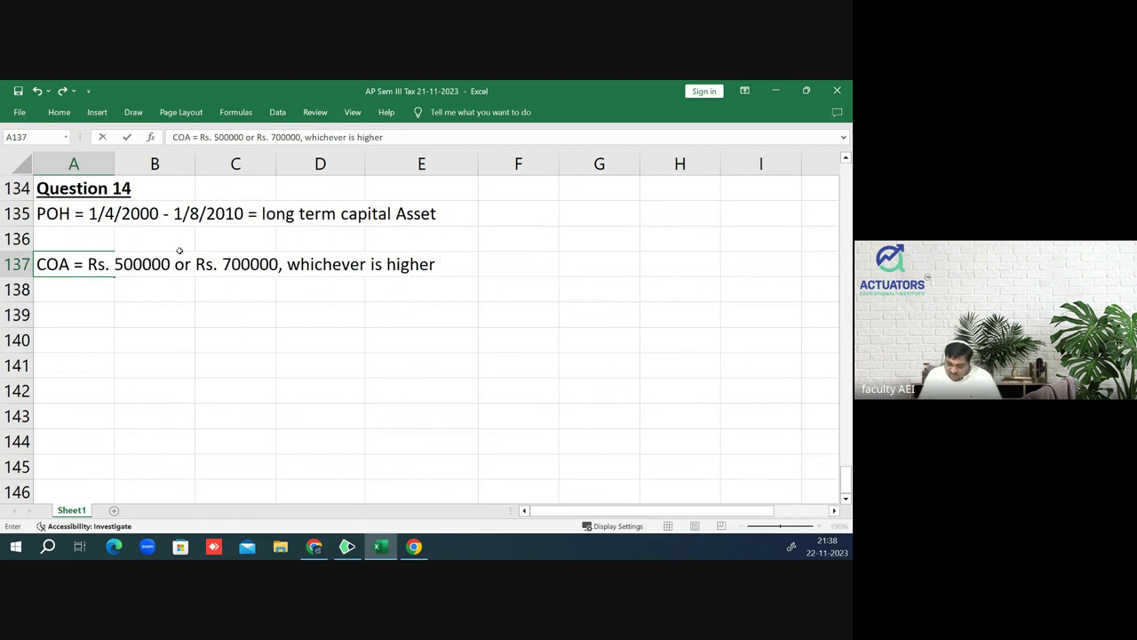
text(= Rs.)
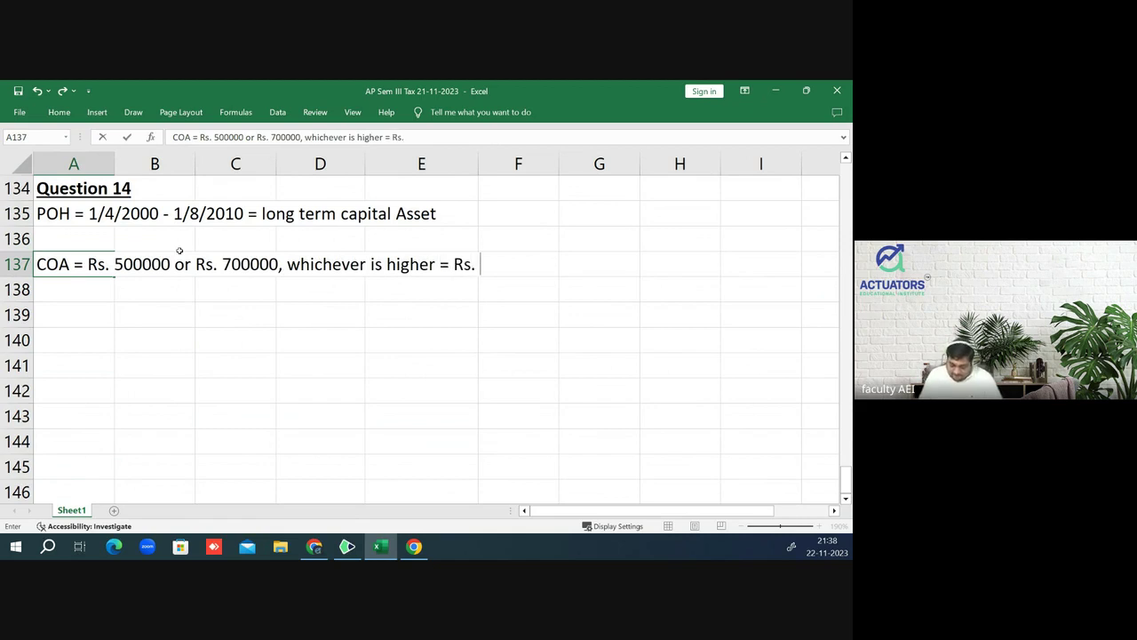
text( 7000000)
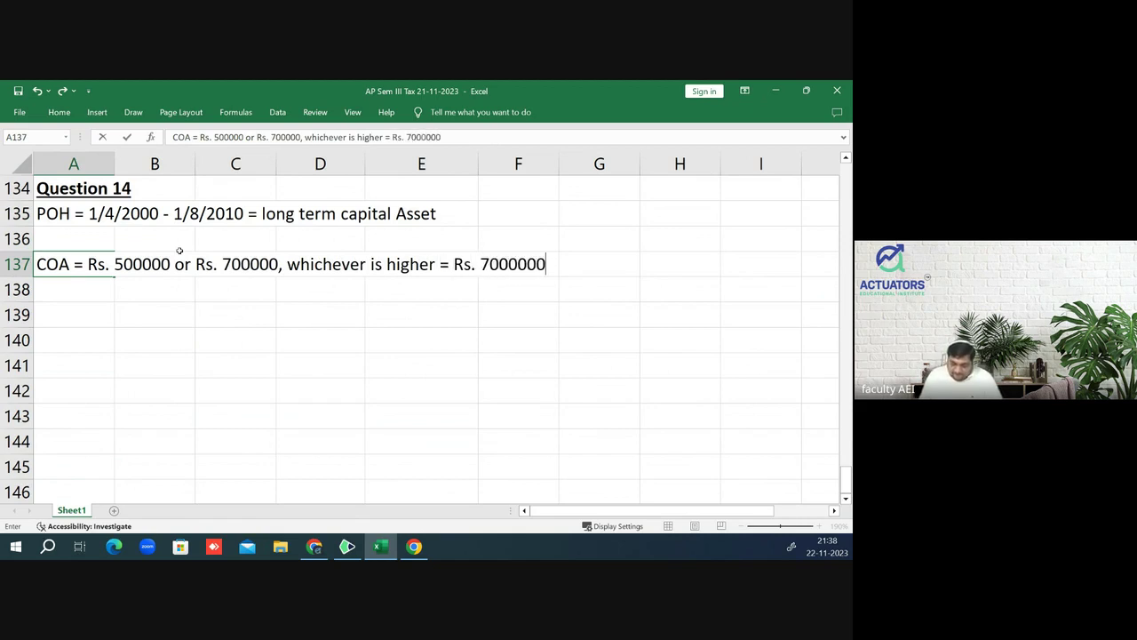
key(BackSpace)
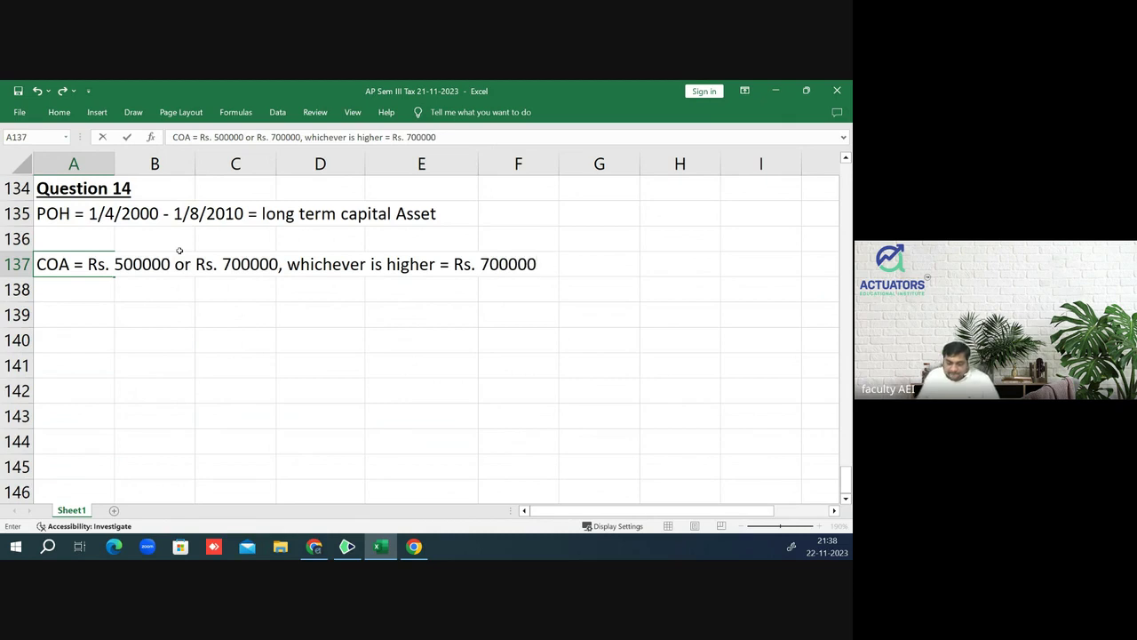
key(Return)
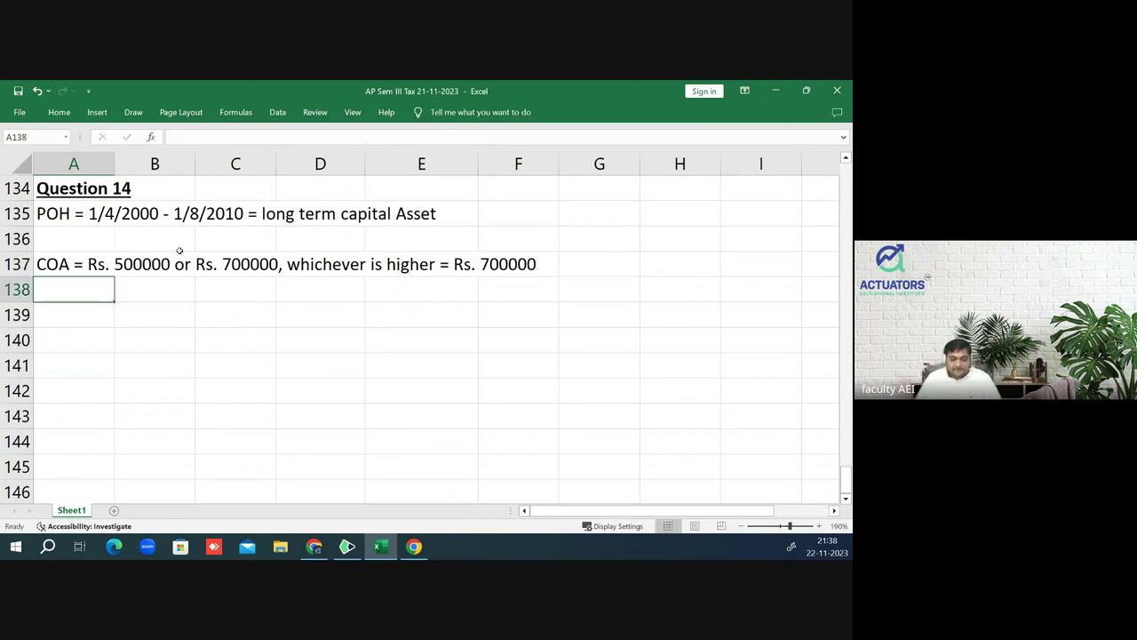
- Enter the note 'Indexation upto 2010-11' in row 138
key(Up)
key(Up)
key(Up)
key(Down)
key(Down)
key(Down)
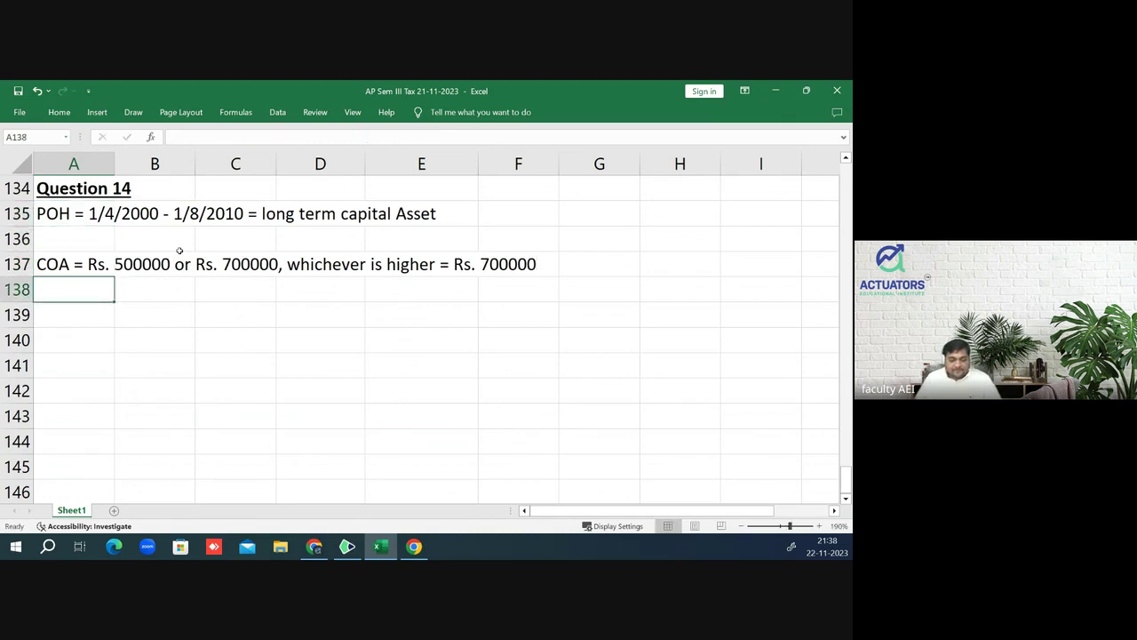
text(I)
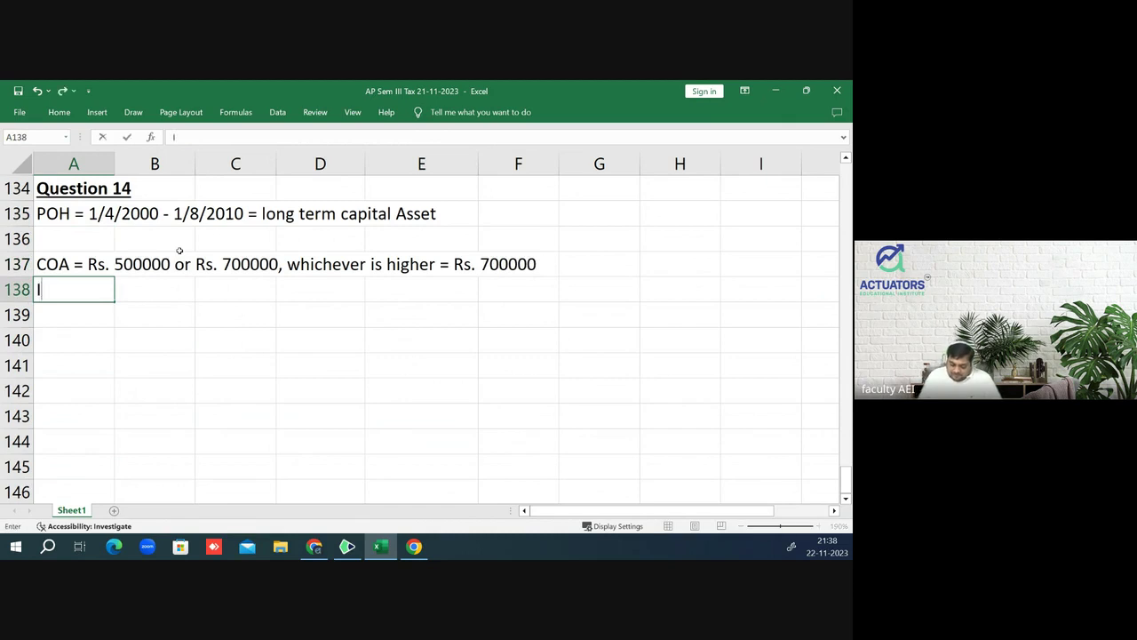
text(ndexat)
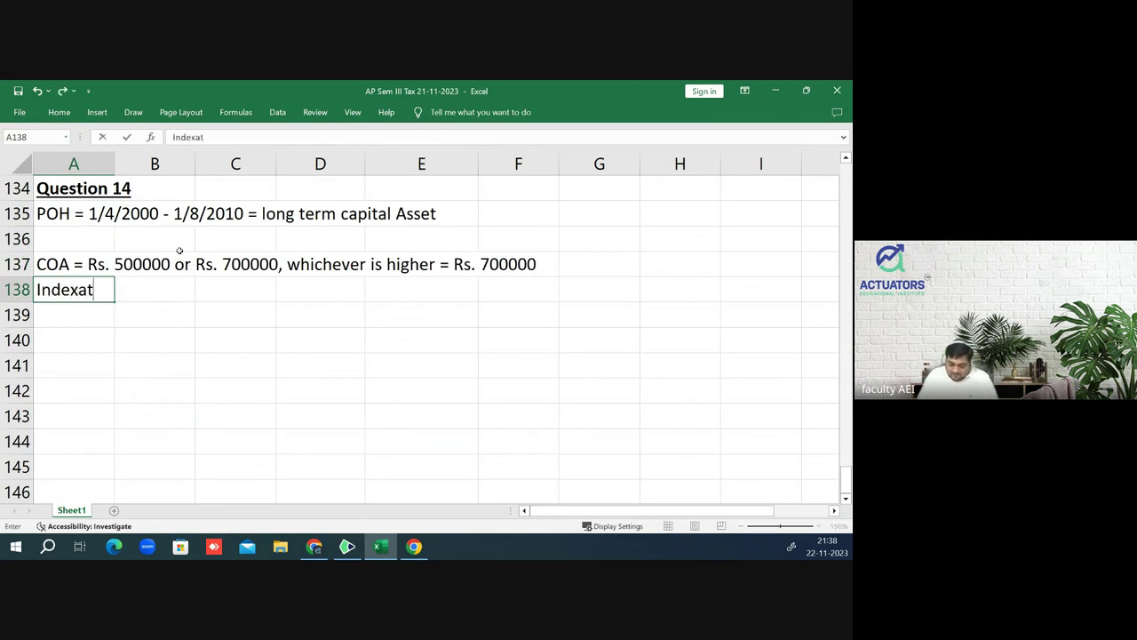
text(ion u)
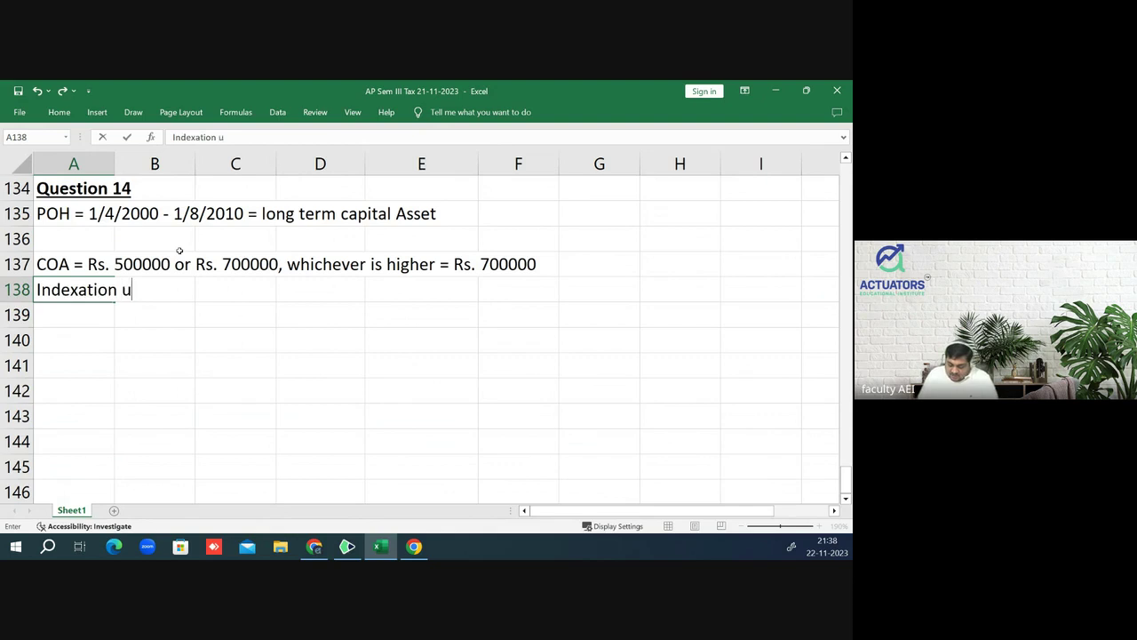
text(pto )
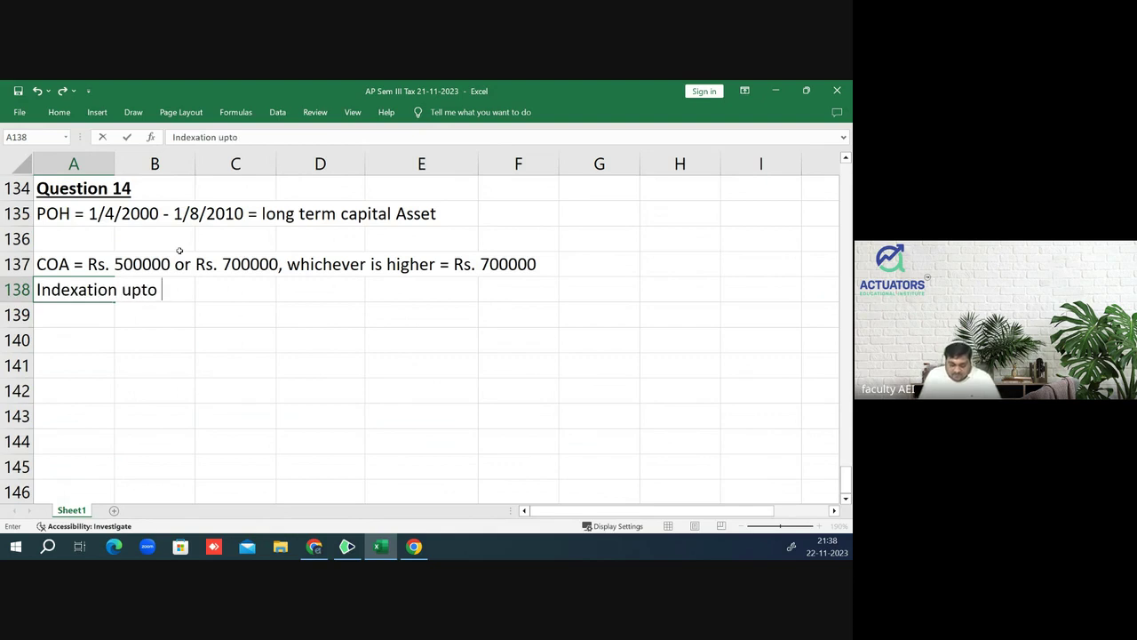
text(2010- 11)
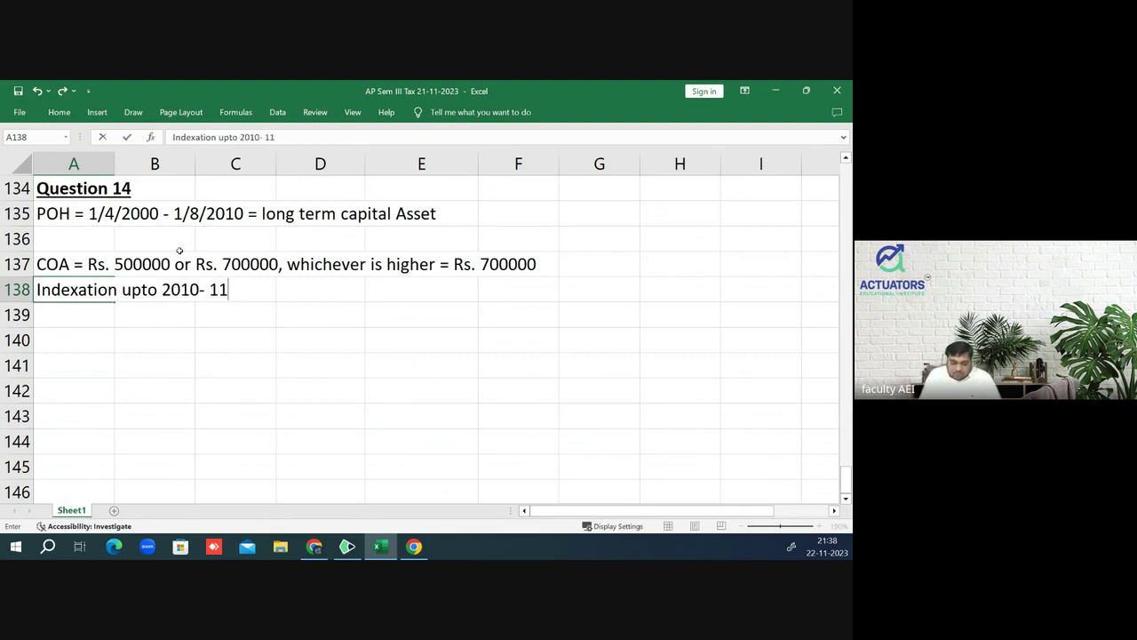
key(BackSpace)
key(BackSpace)
key(BackSpace)
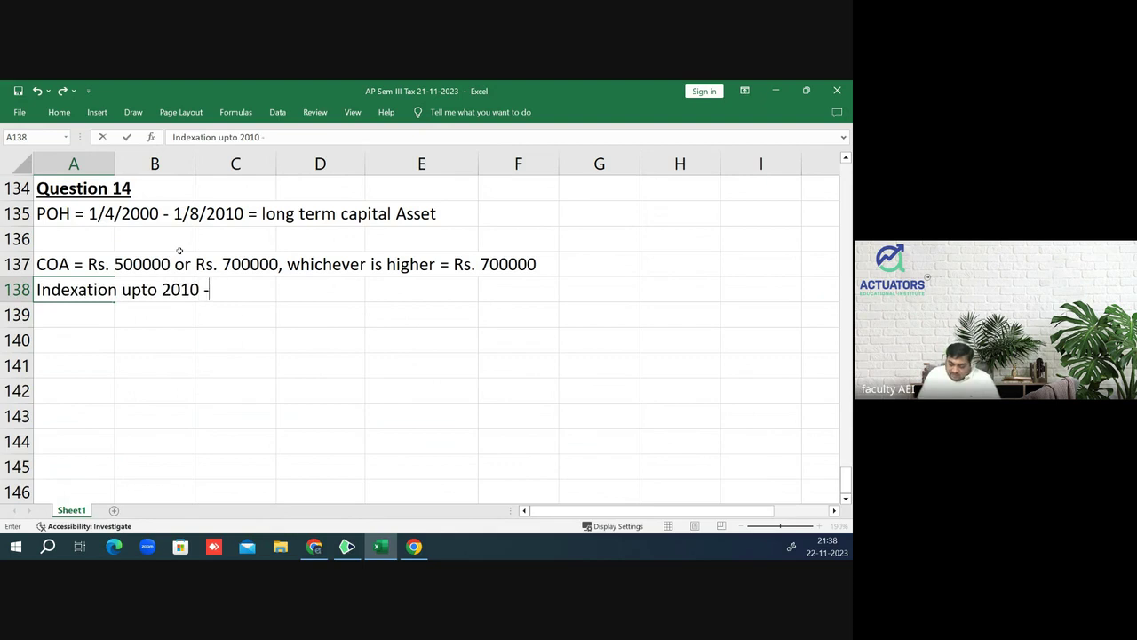
text(1)
key(BackSpace)
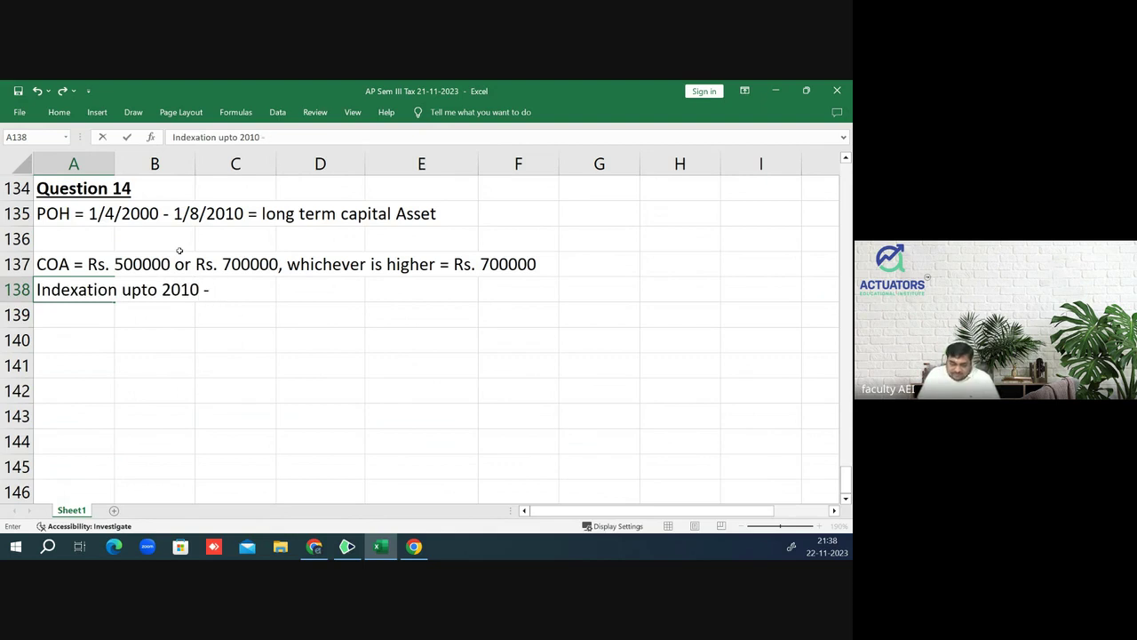
text(11)
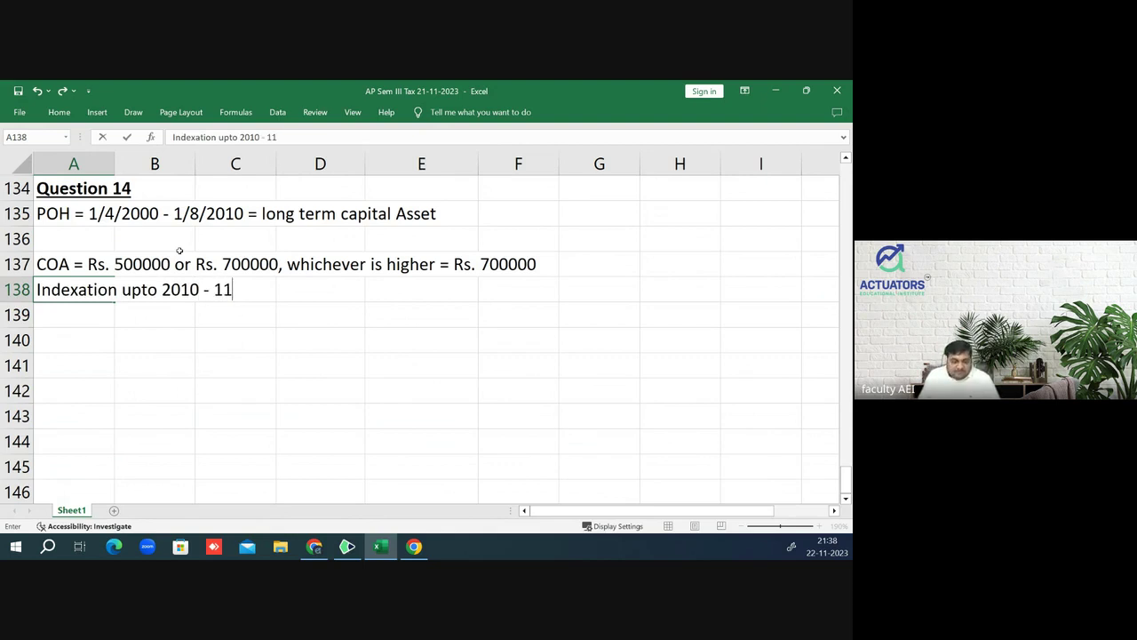
key(Return)
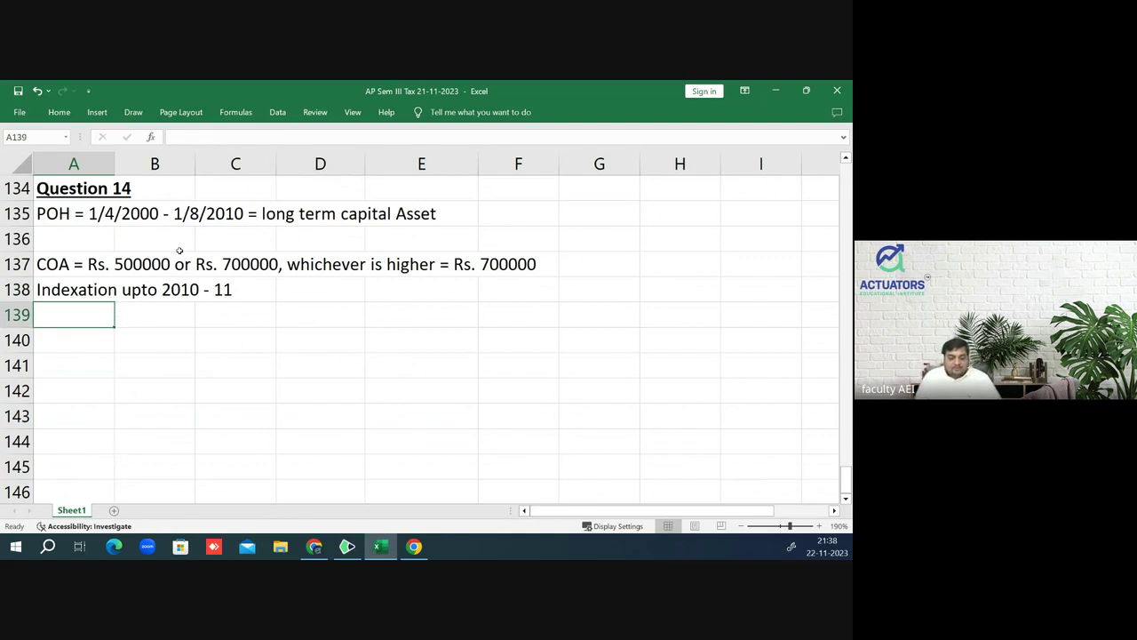
- Add 'Initial COmpensation is taxable in the year PY 2023-24' and 'EC is taxable as and when received' below
text(I)
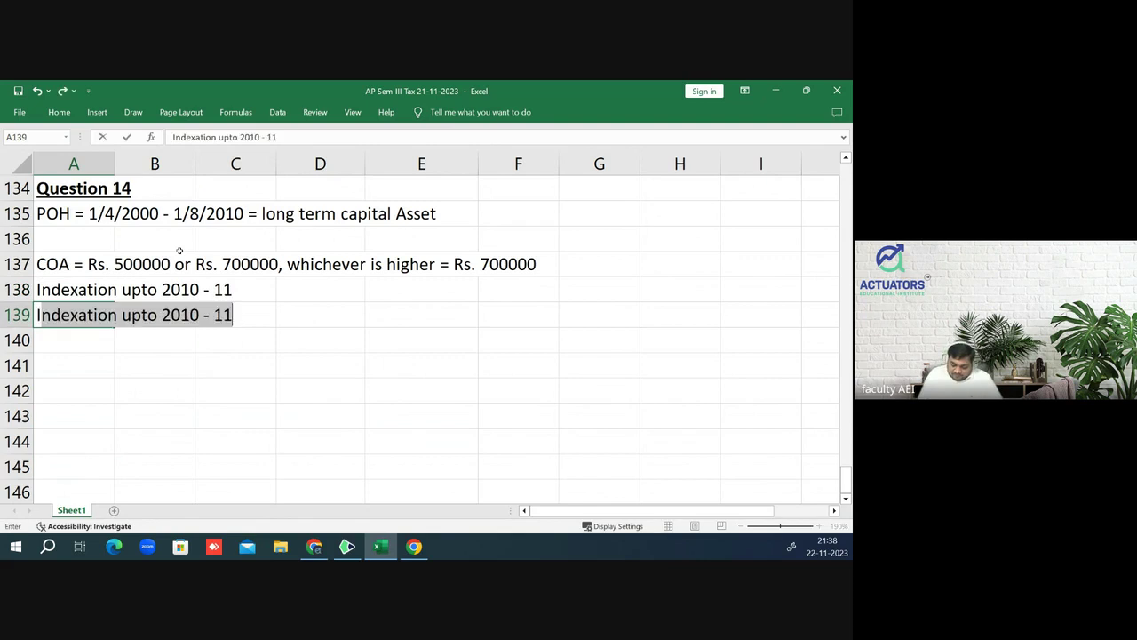
text(nitia)
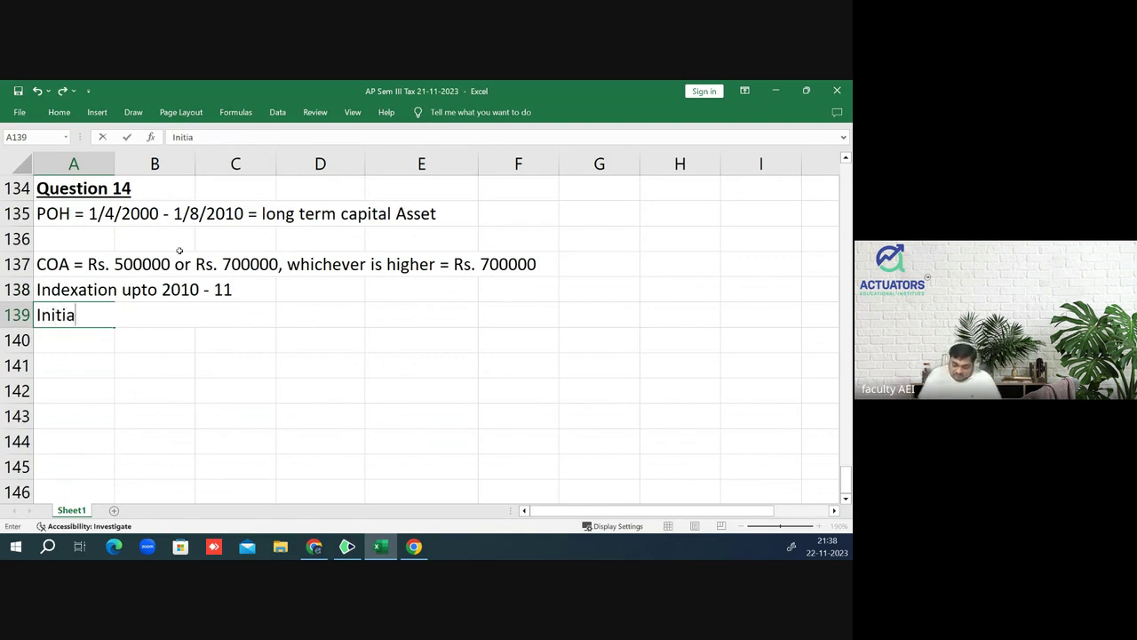
text(l COmpen)
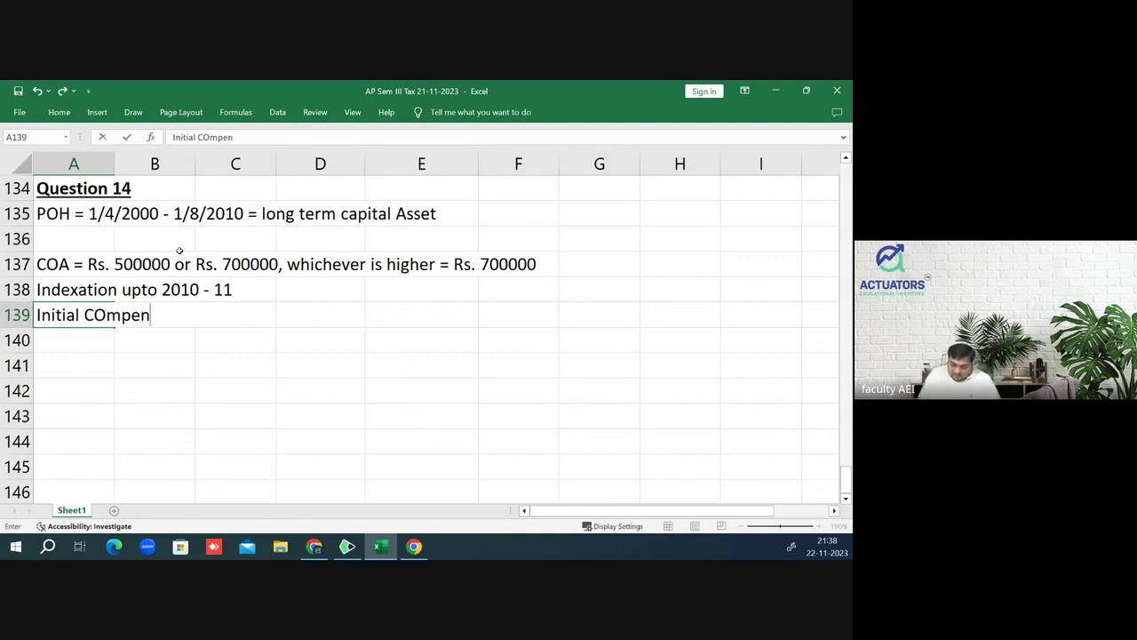
text(sation is)
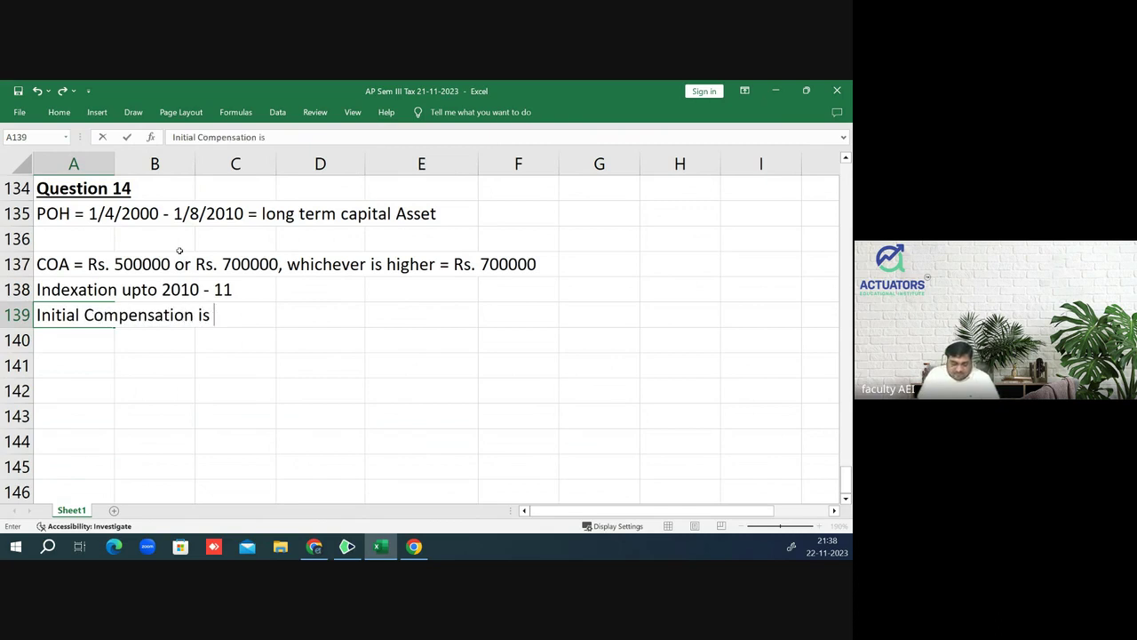
text( taxable )
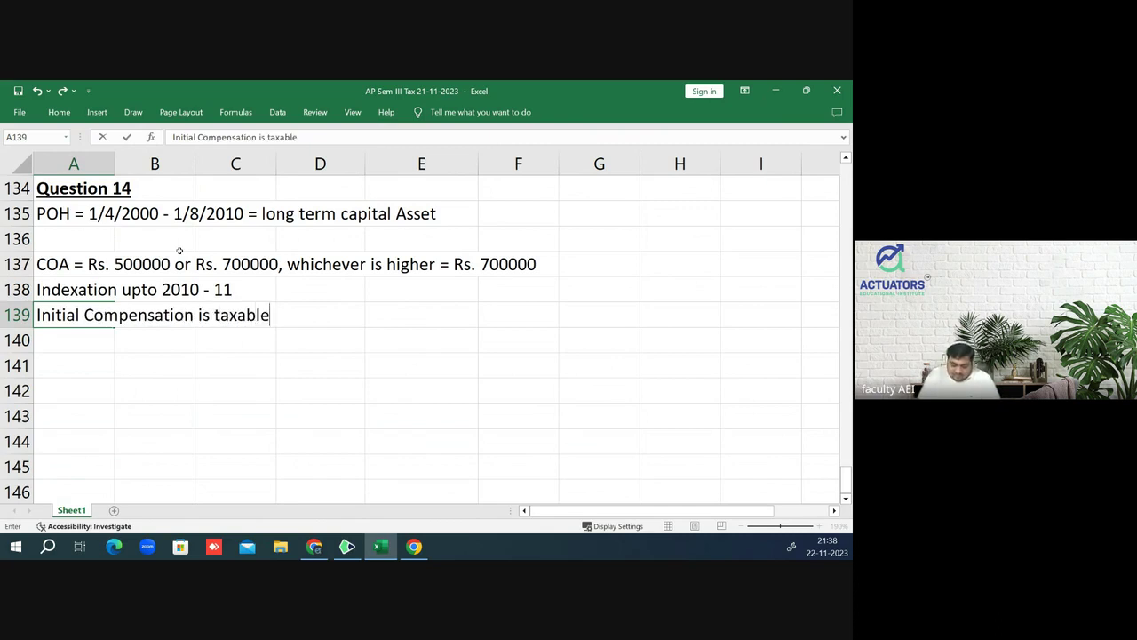
text(in the)
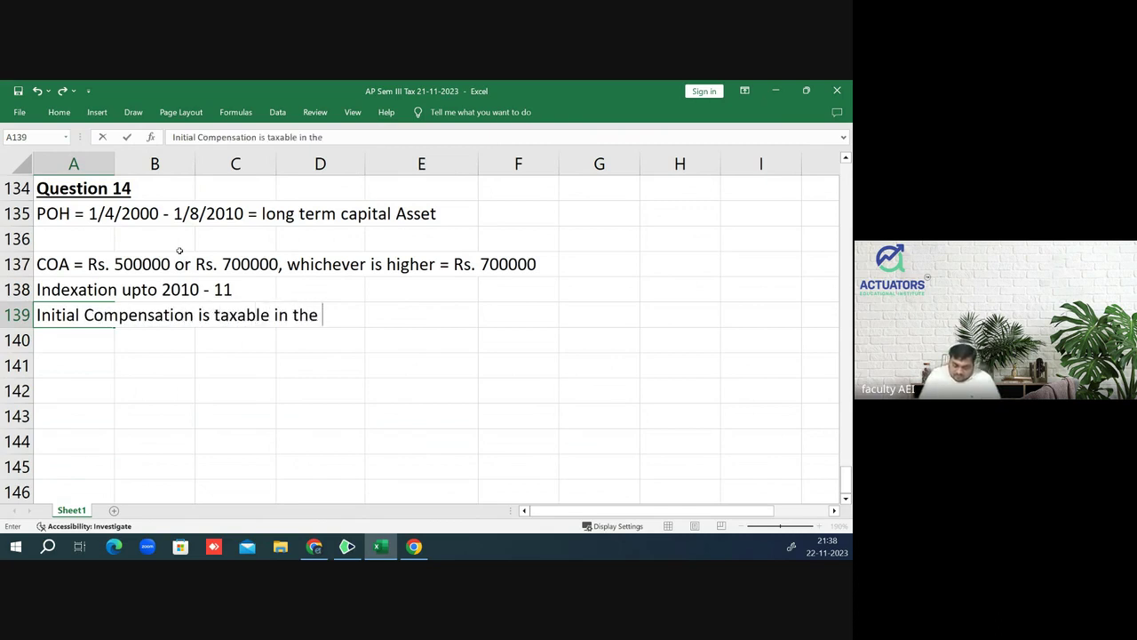
text( year )
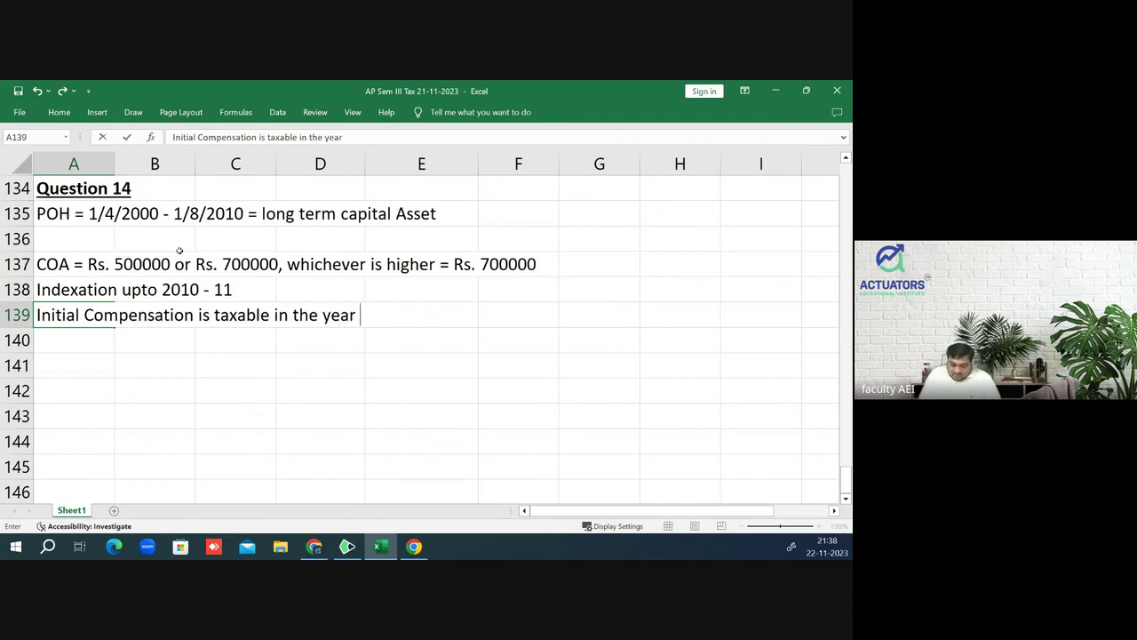
text(PY 202)
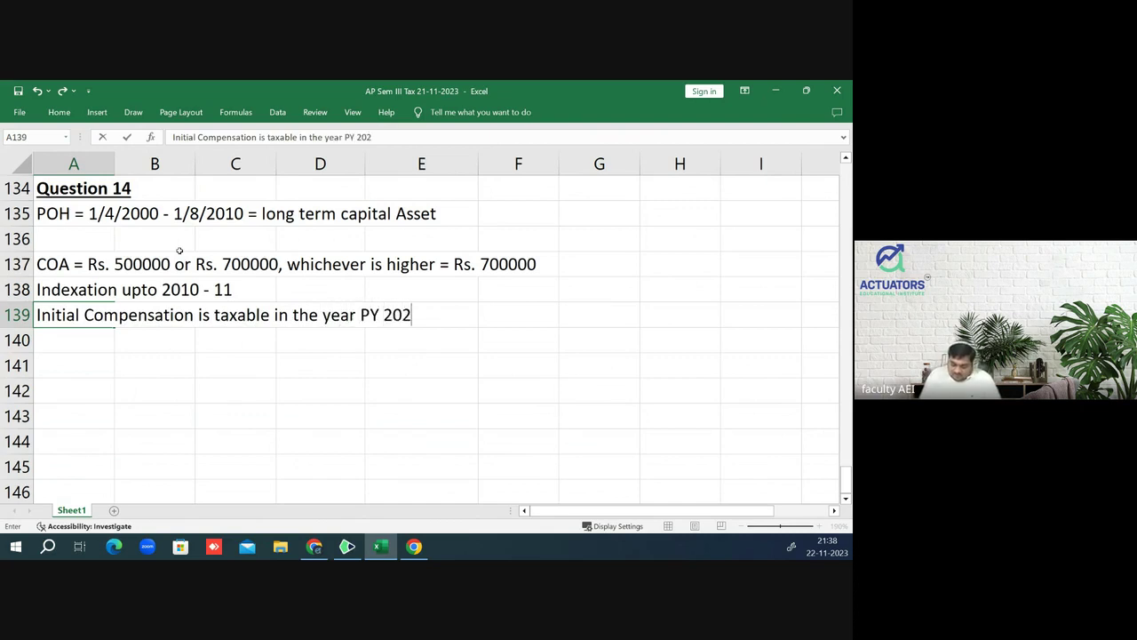
text(3-24)
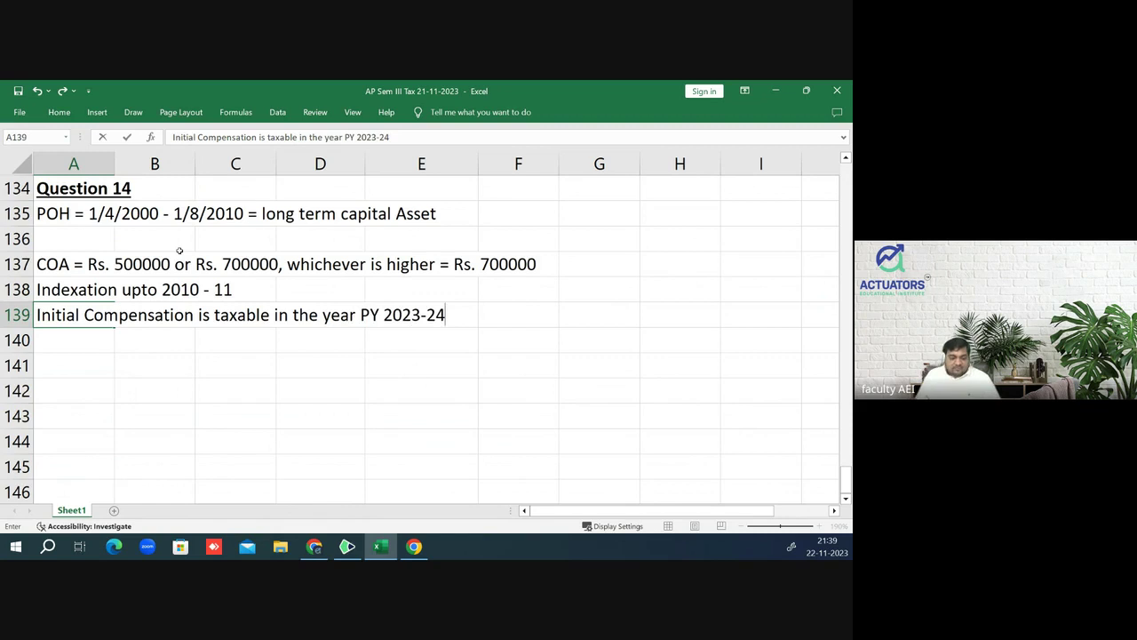
key(Return)
text(EC)
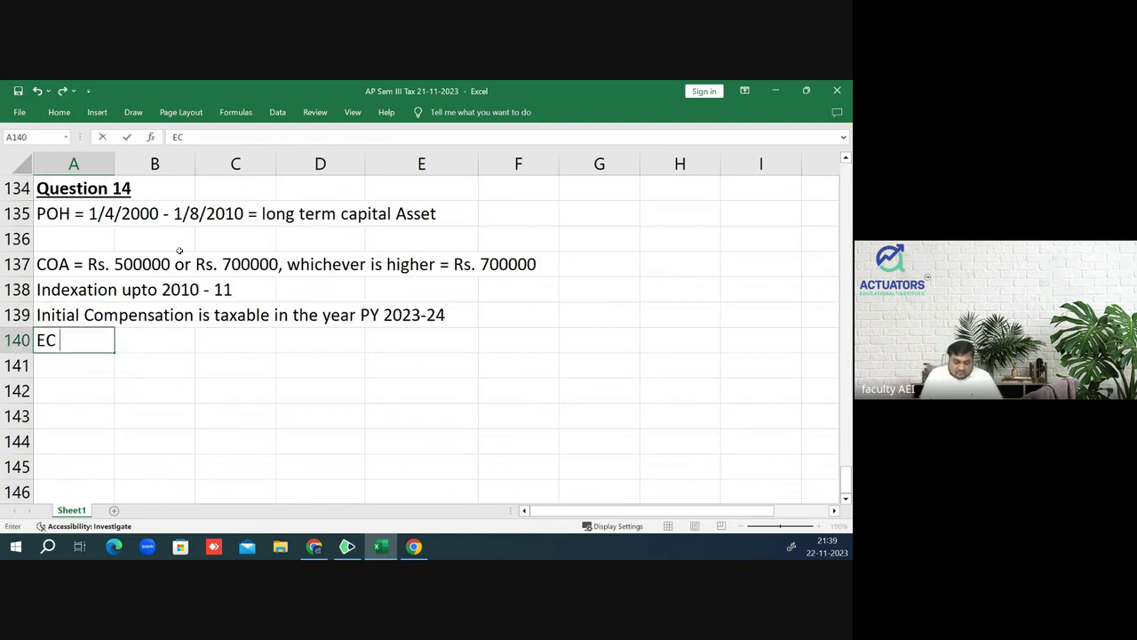
text( is taxab)
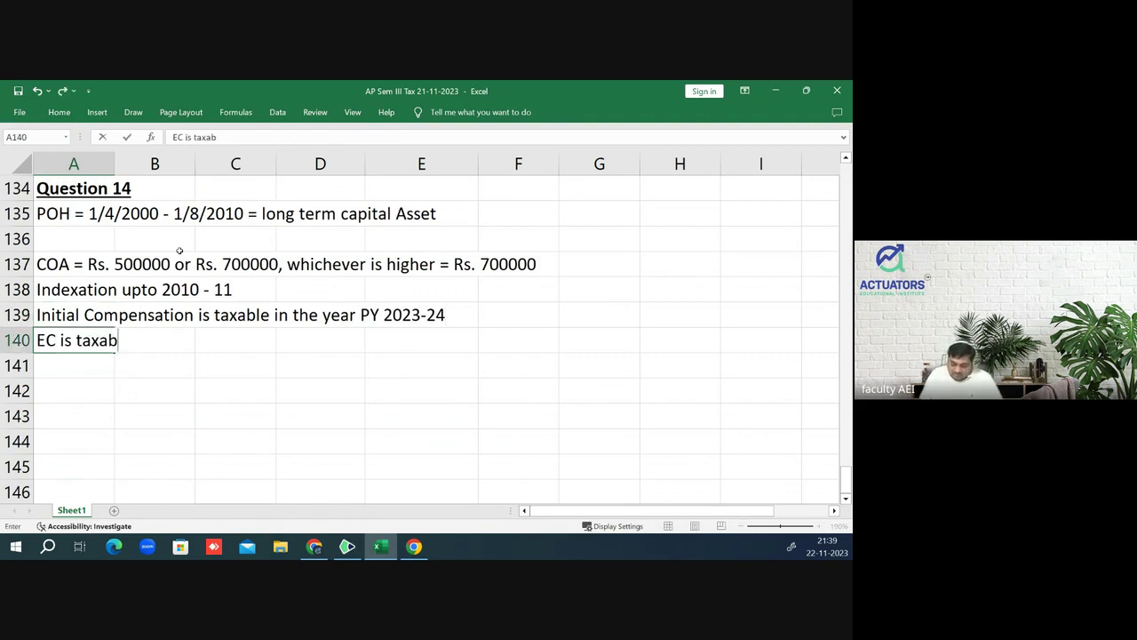
text(le as and w)
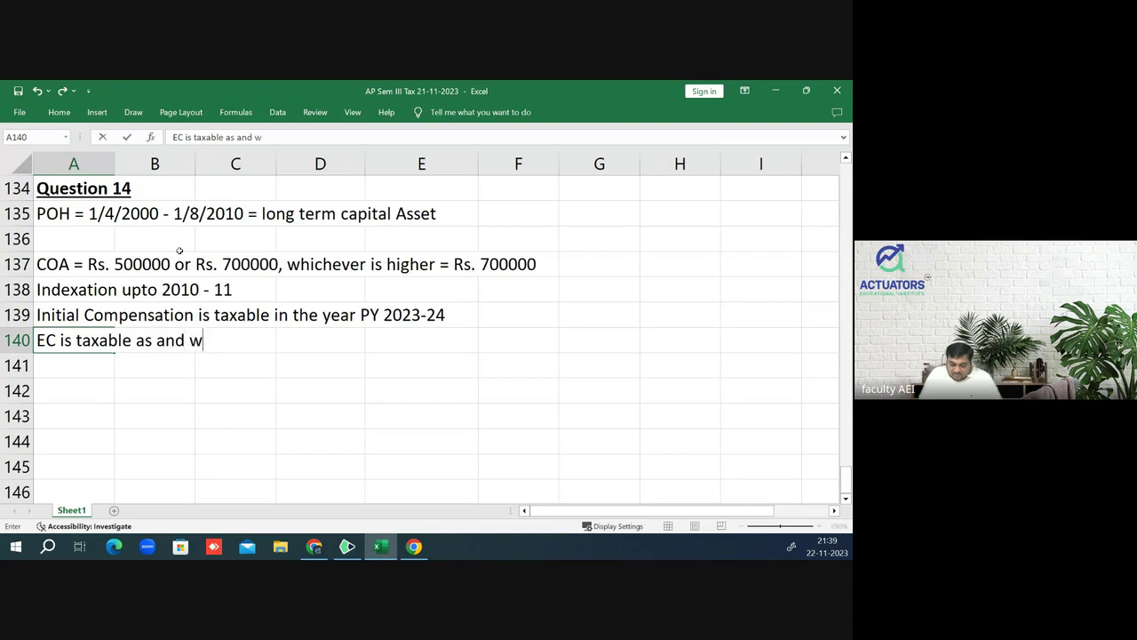
text(hen rece)
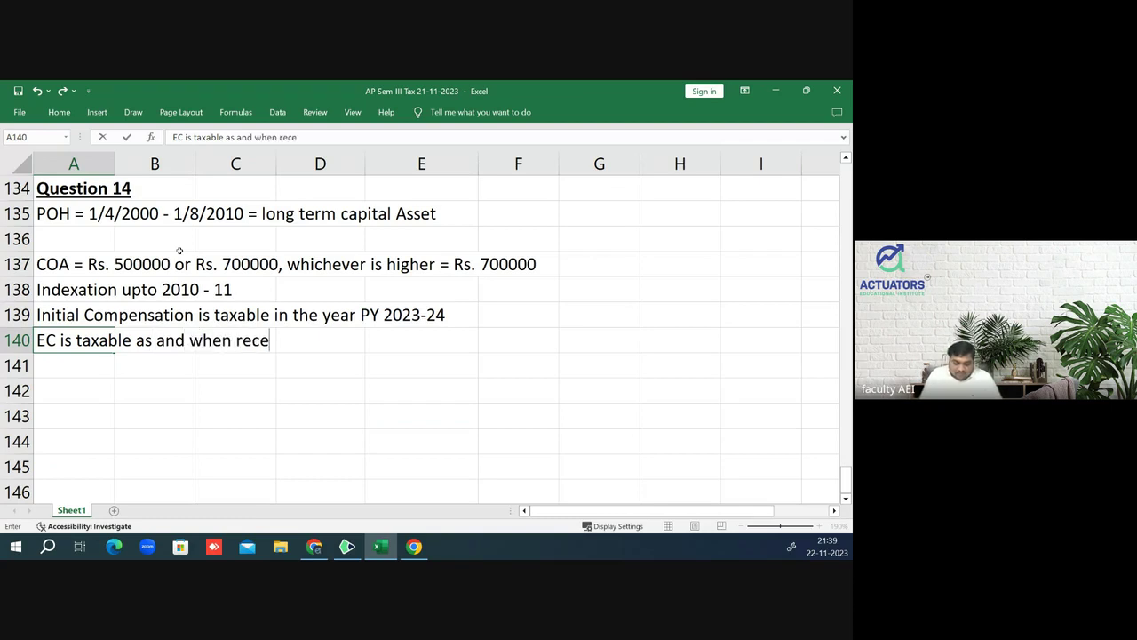
text(ived)
key(Return)
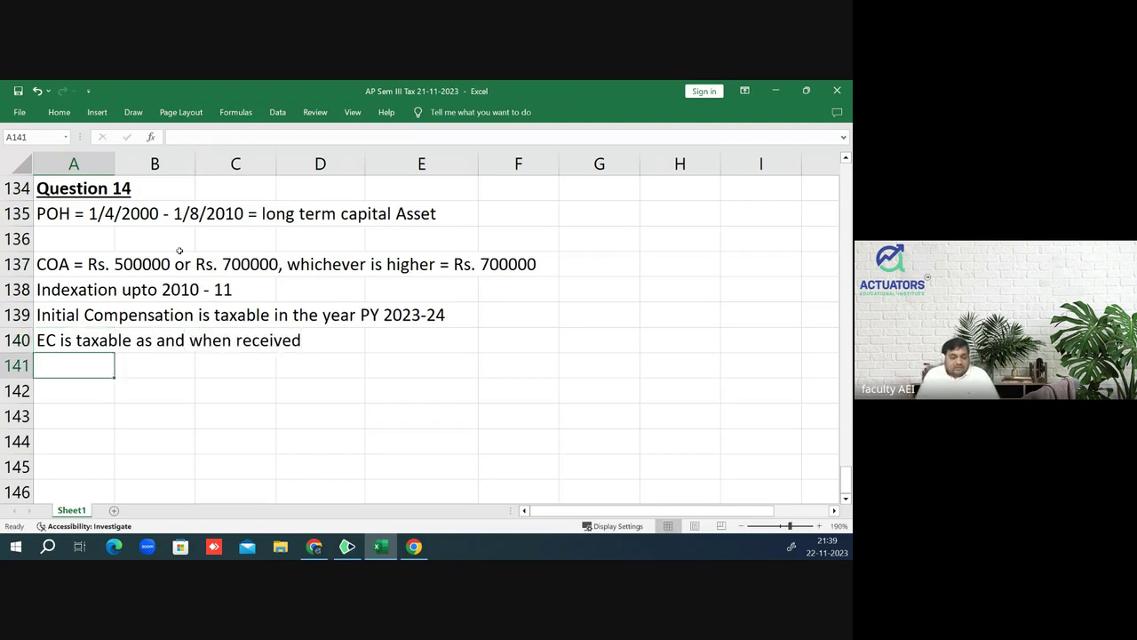
key(Up)
key(Up)
key(Up)
key(Up)
key(Up)
key(Up)
key(Up)
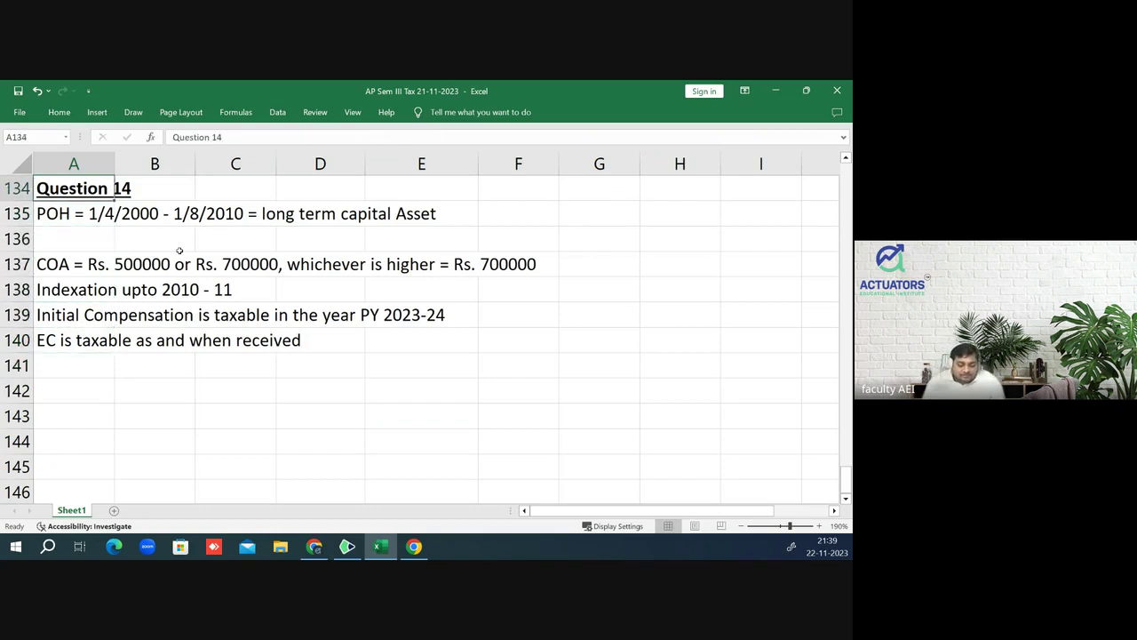
- Move the POH note down one row, leaving a blank row under the Question 14 heading
key(Down)
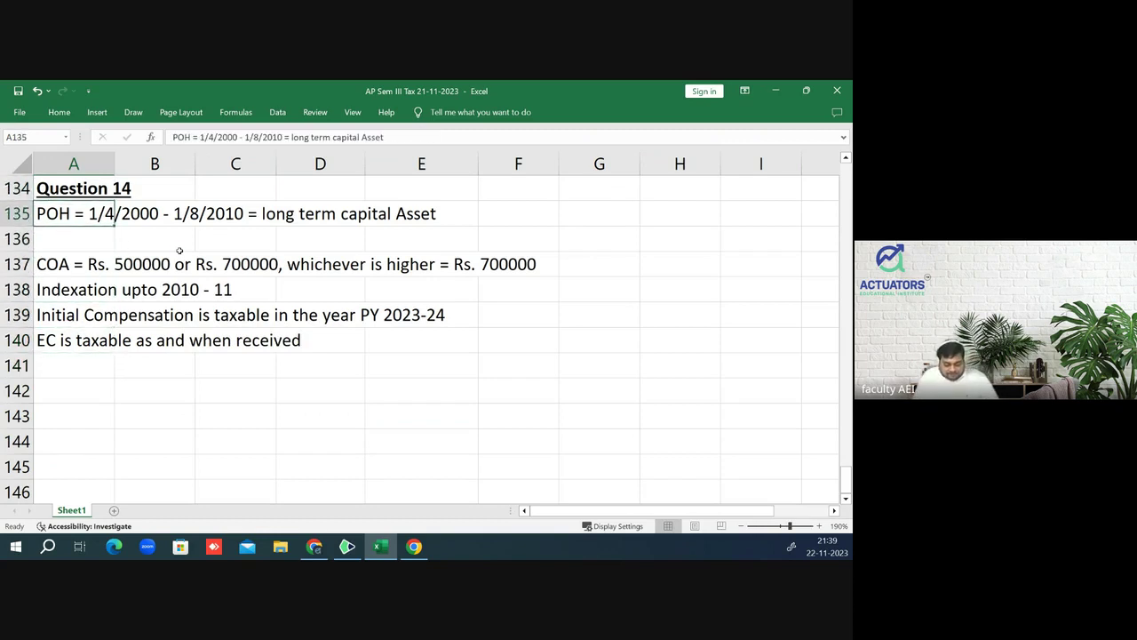
key(ctrl+x)
key(Down)
key(ctrl+v)
- Shift the five Question 14 notes from column A into column B
key(Down)
key(Down)
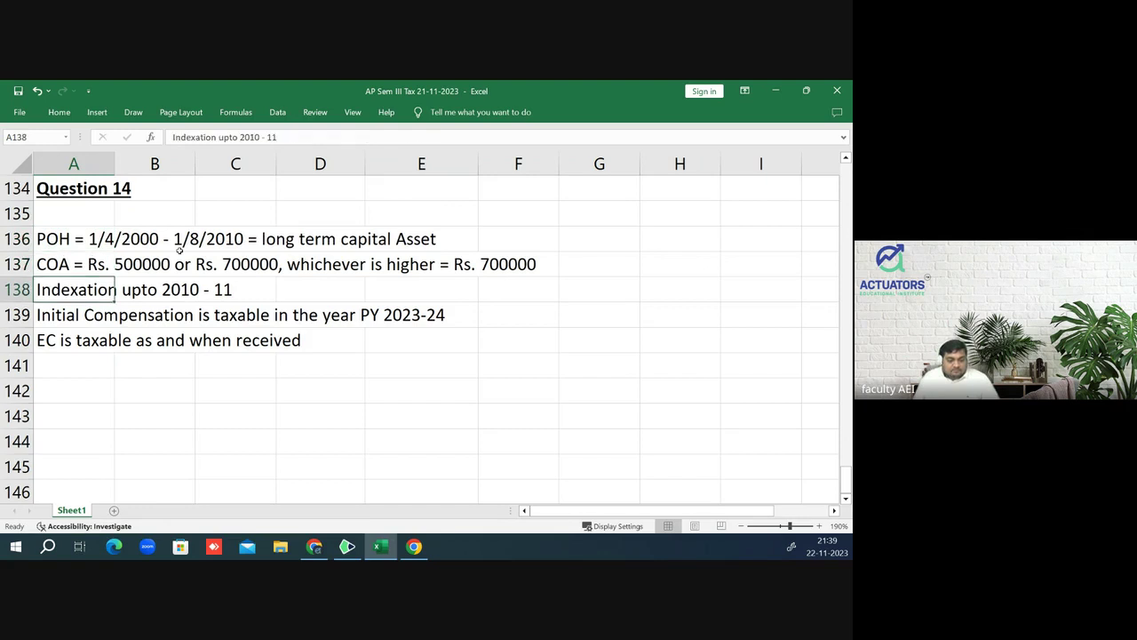
key(Down)
key(Down)
key(Down)
key(Up)
key(Up)
key(Up)
key(Up)
key(Up)
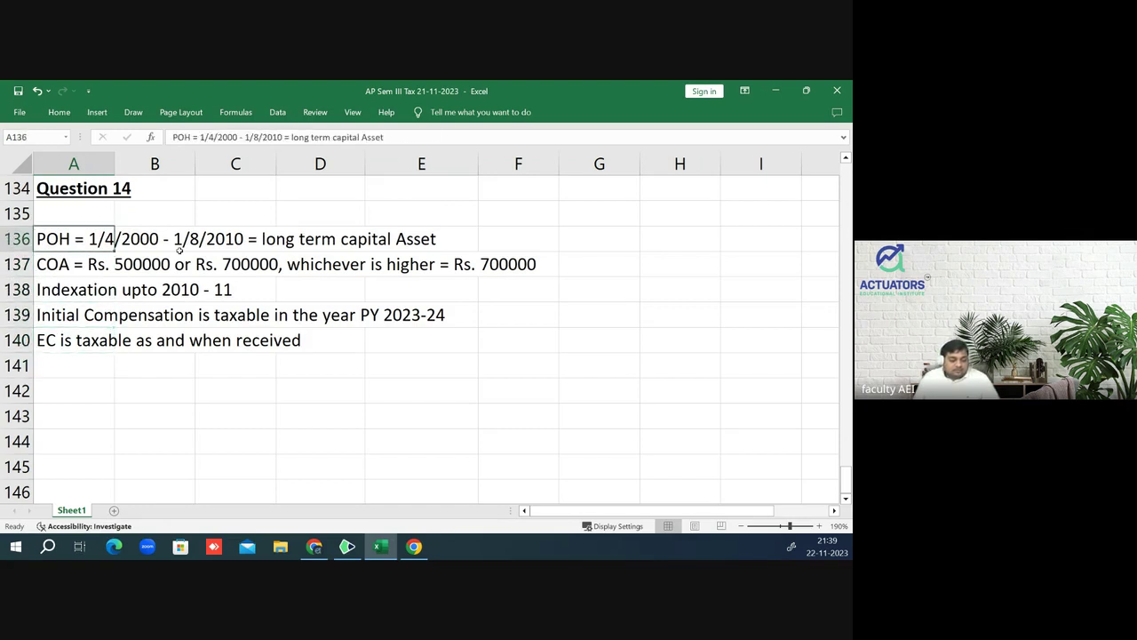
key(Down)
key(Down)
key(Up)
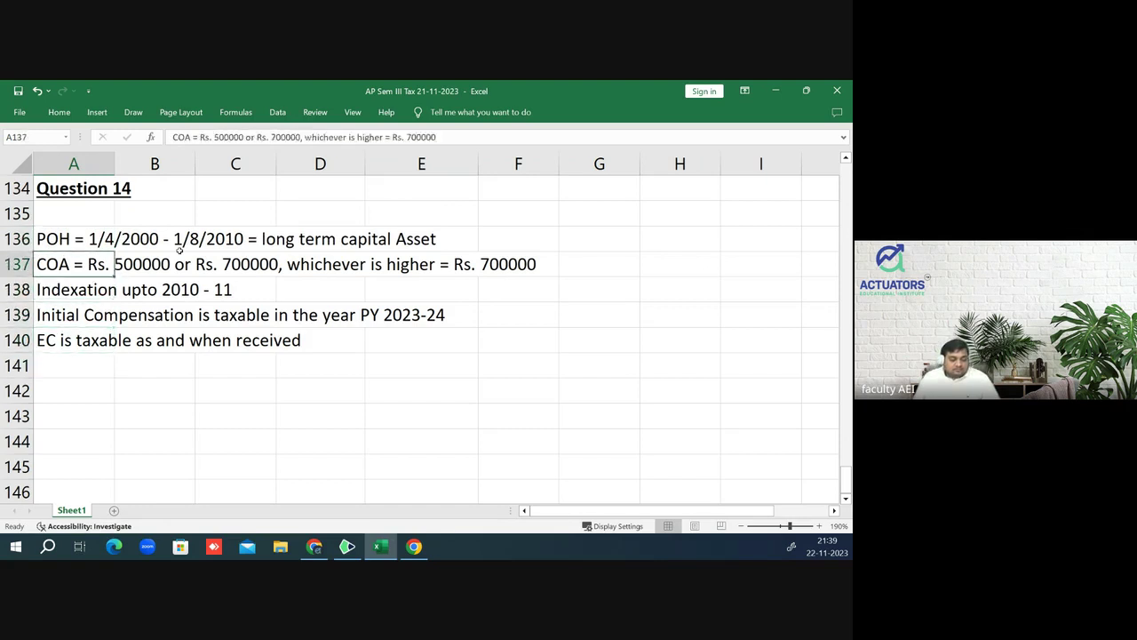
key(Up)
key(Up)
key(Up)
key(Down)
key(Down)
key(shift+Down)
key(shift+Down)
key(shift+Down)
key(shift+Down)
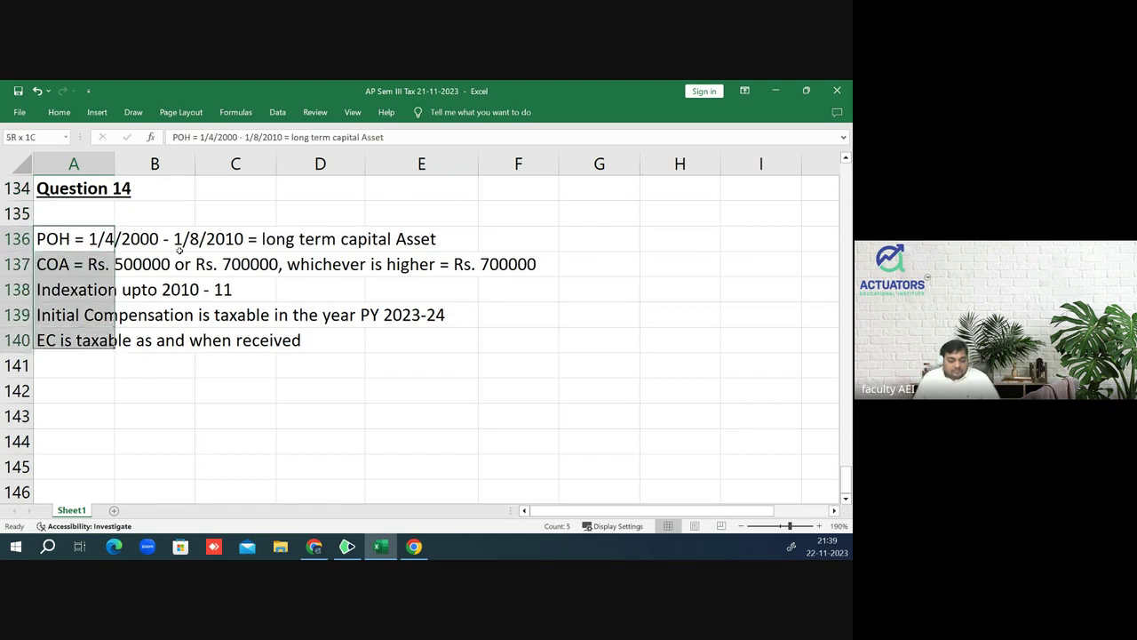
key(ctrl+c)
key(Right)
key(ctrl+v)
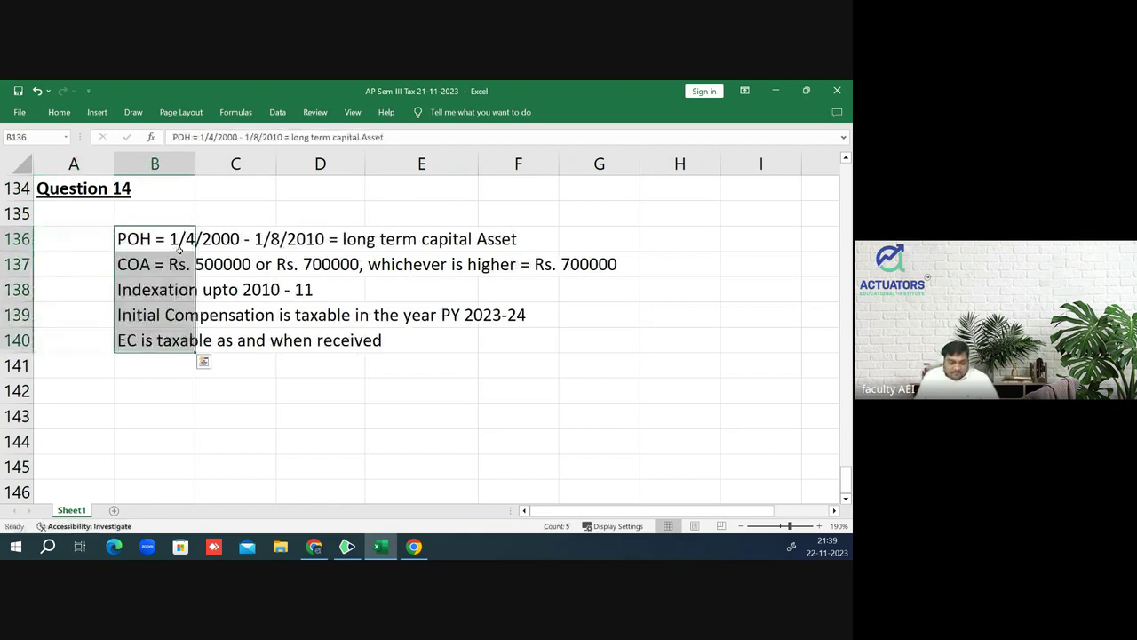
- Label the notes a., b., c., d. and e. in column A
key(Left)
text(a.)
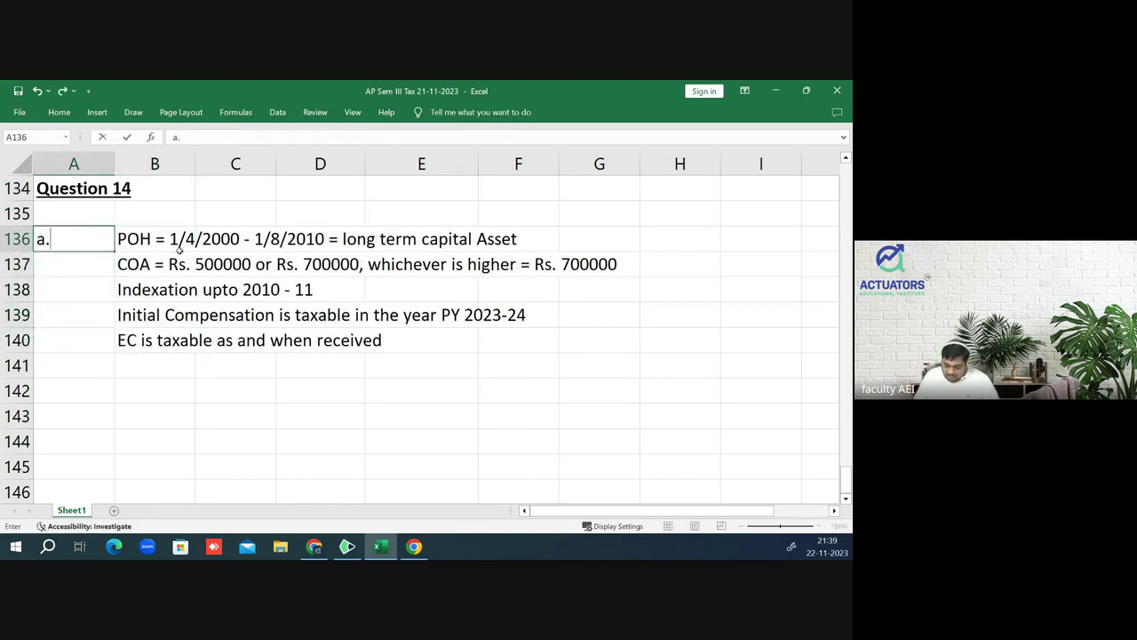
key(Return)
text(b.)
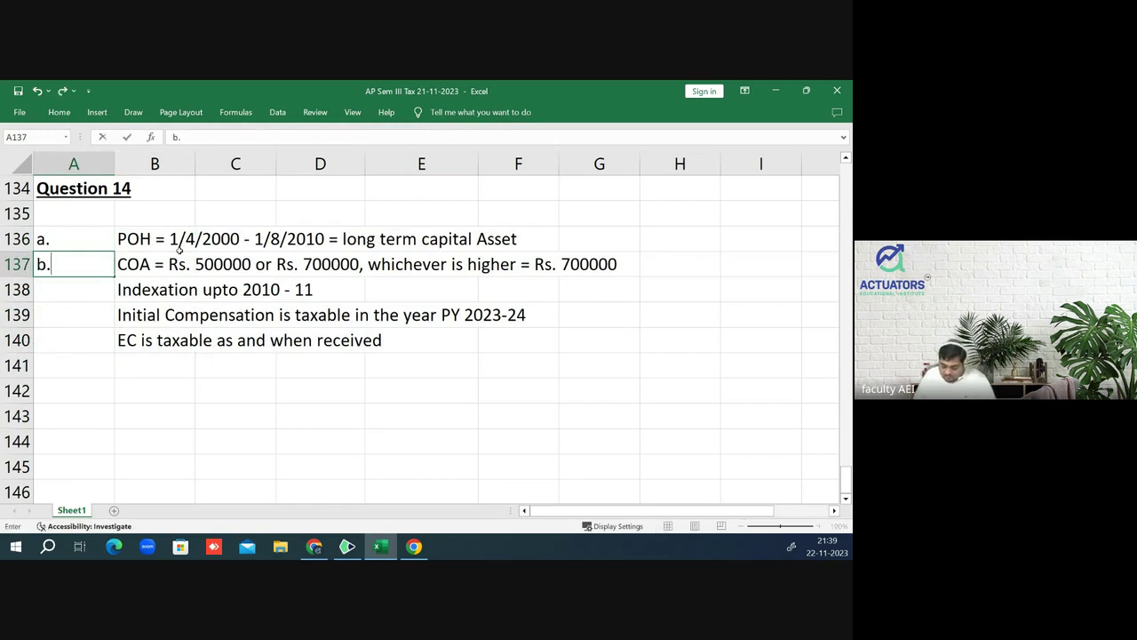
key(Return)
text(c)
key(Return)
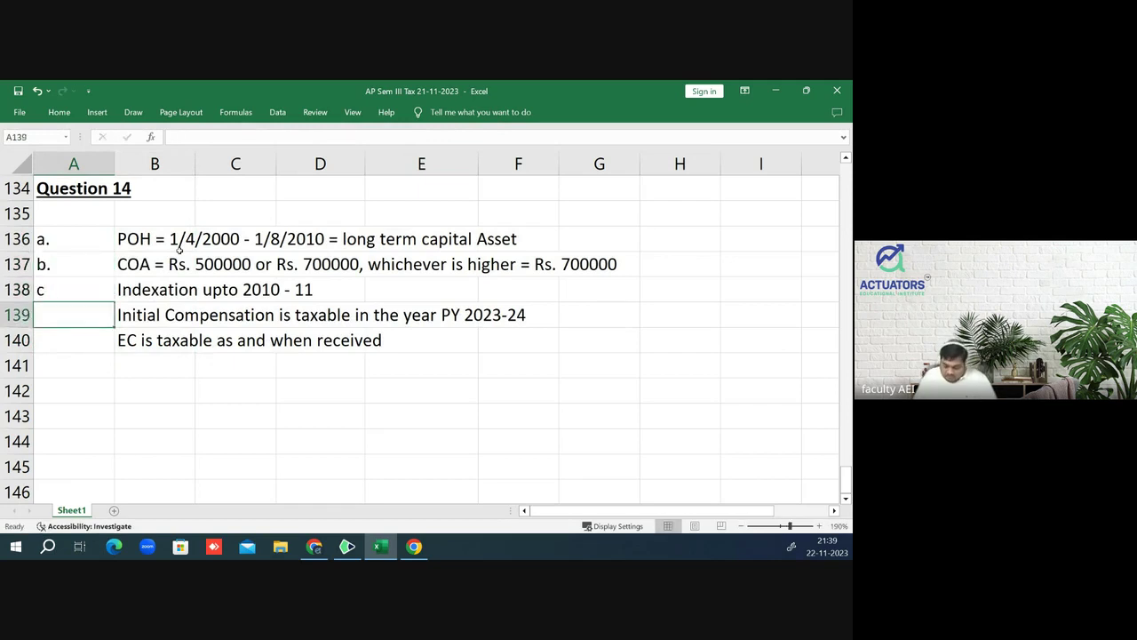
key(Up)
text(c.)
key(Return)
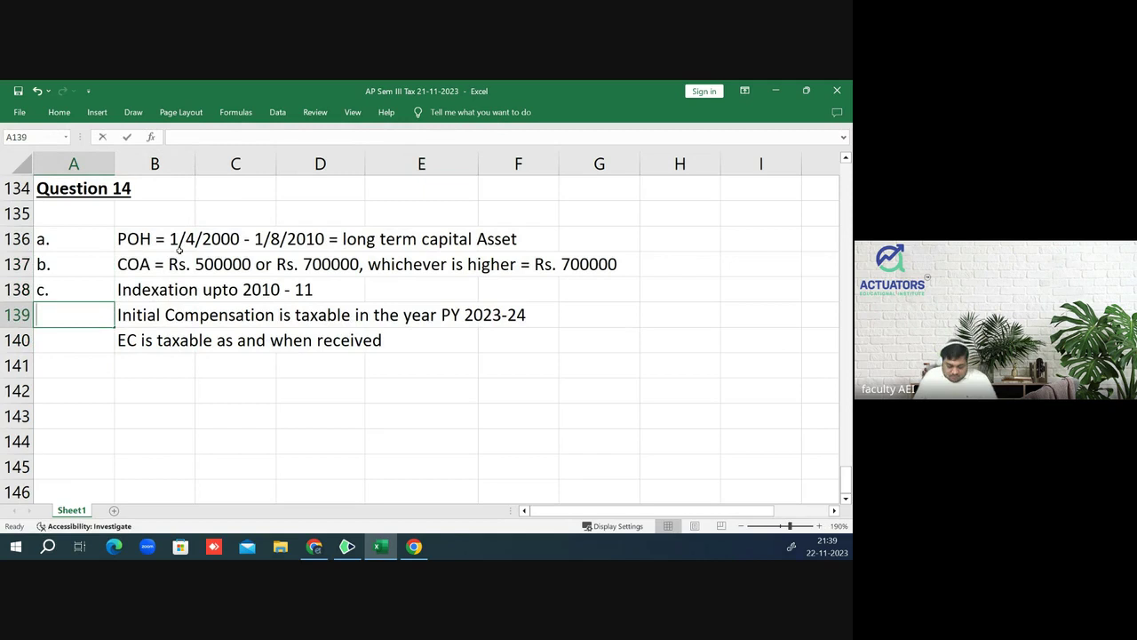
text(d.)
key(Return)
text(e)
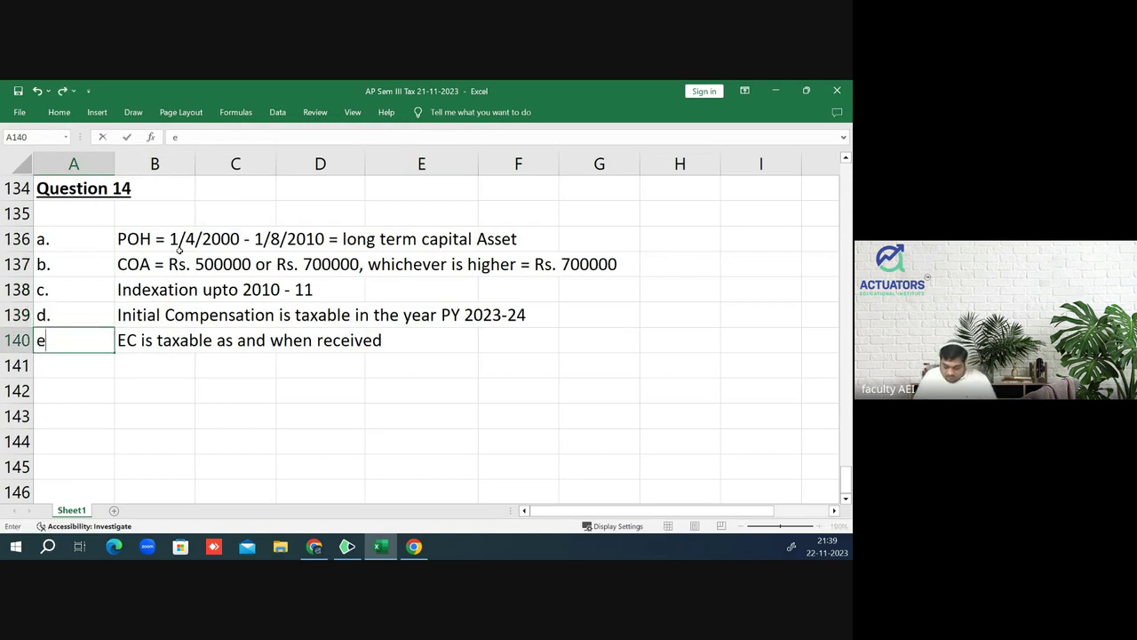
text(.)
key(Return)
- Make labels a.–e. bold, underlined and right-aligned, and narrow column A to fit
key(Up)
key(Up)
key(Up)
key(Up)
key(Up)
key(Up)
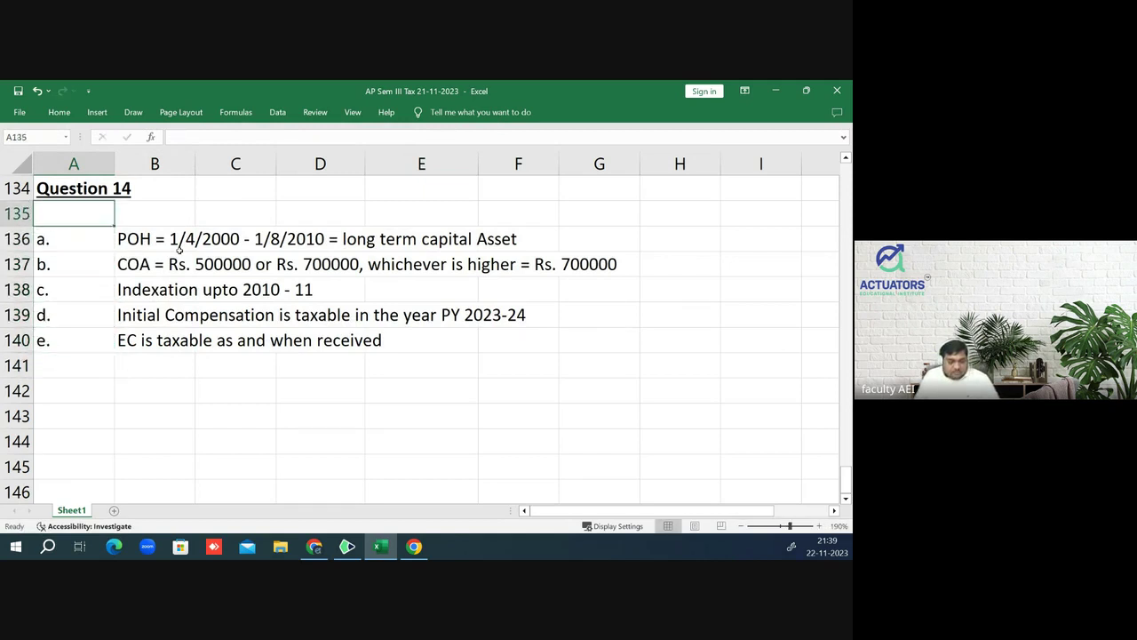
key(Down)
key(shift+Down)
key(shift+Down)
key(shift+Down)
key(shift+Down)
key(ctrl+b)
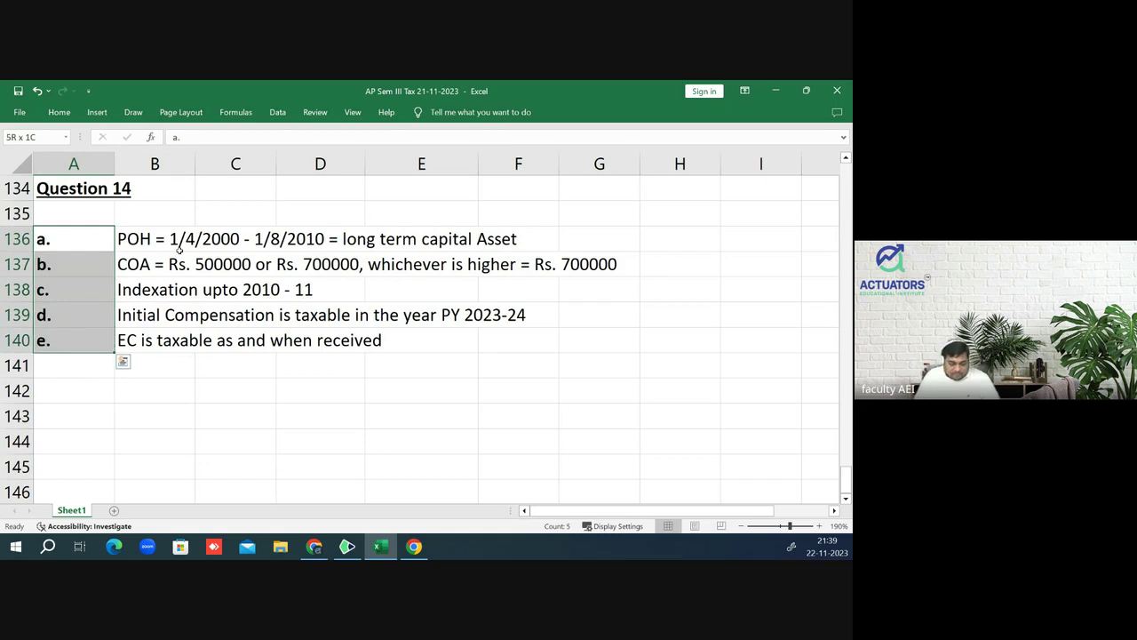
key(ctrl+u)
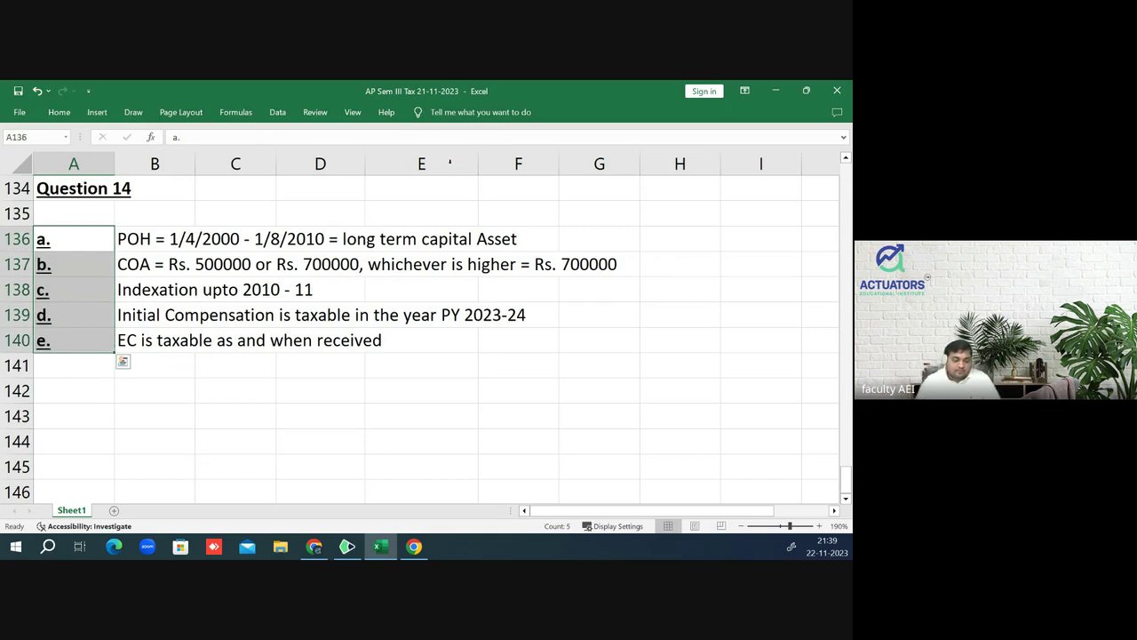
click(59, 112)
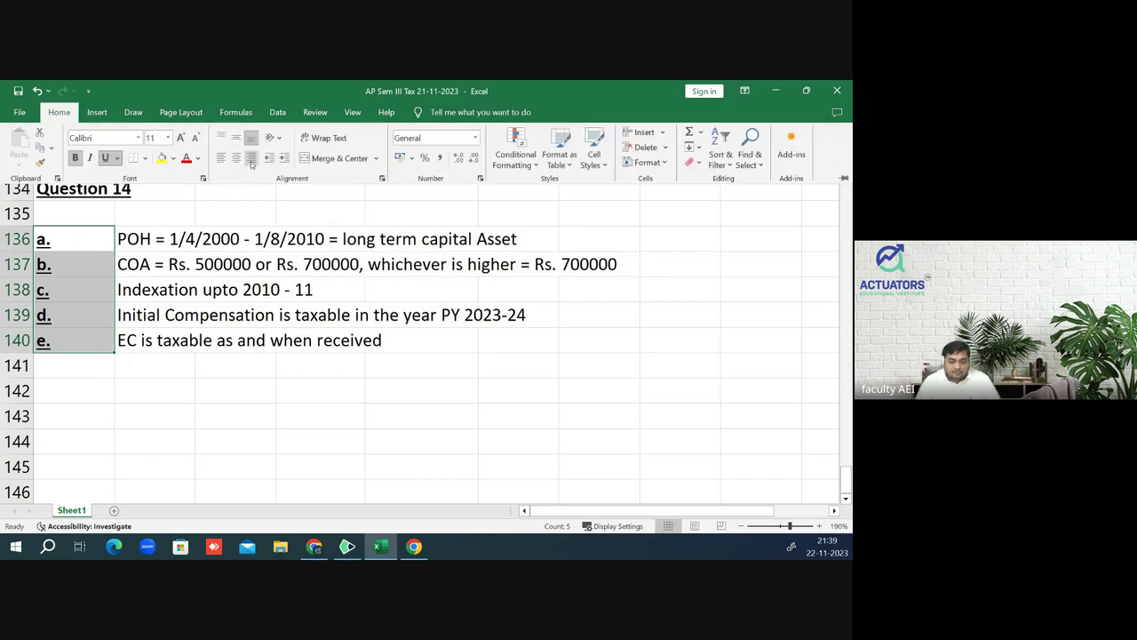
click(251, 157)
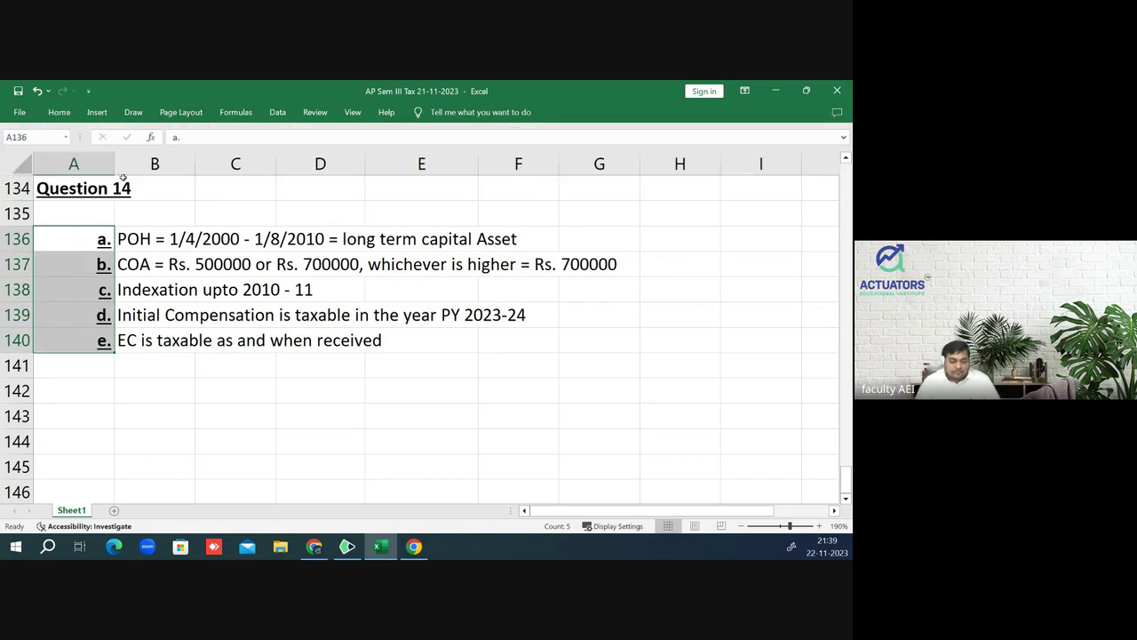
drag(115, 164, 66, 163)
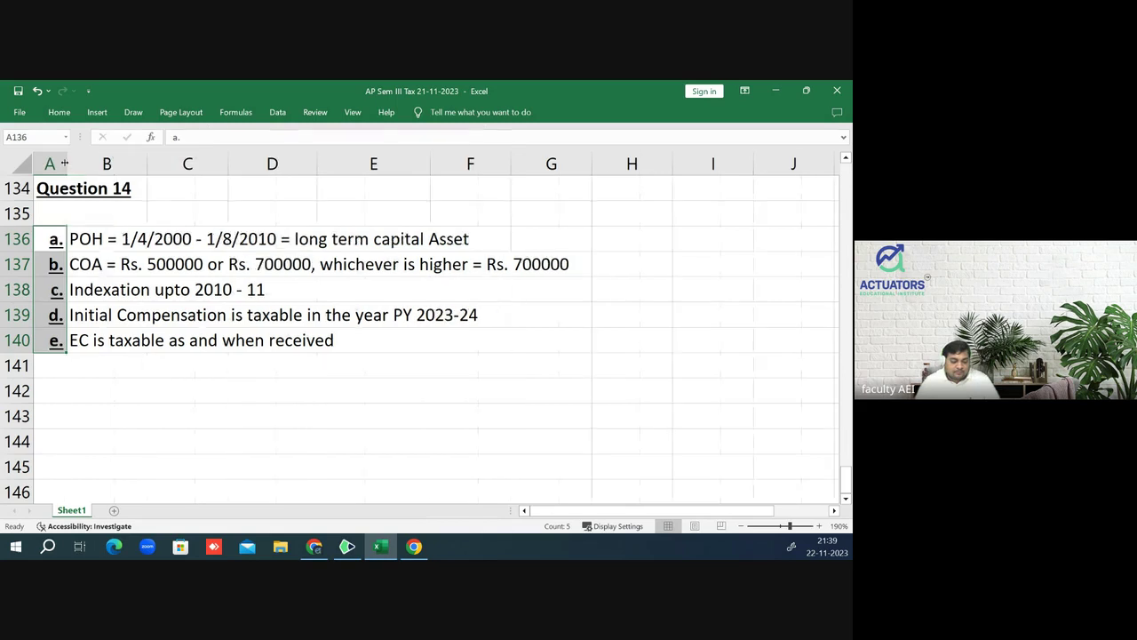
click(248, 404)
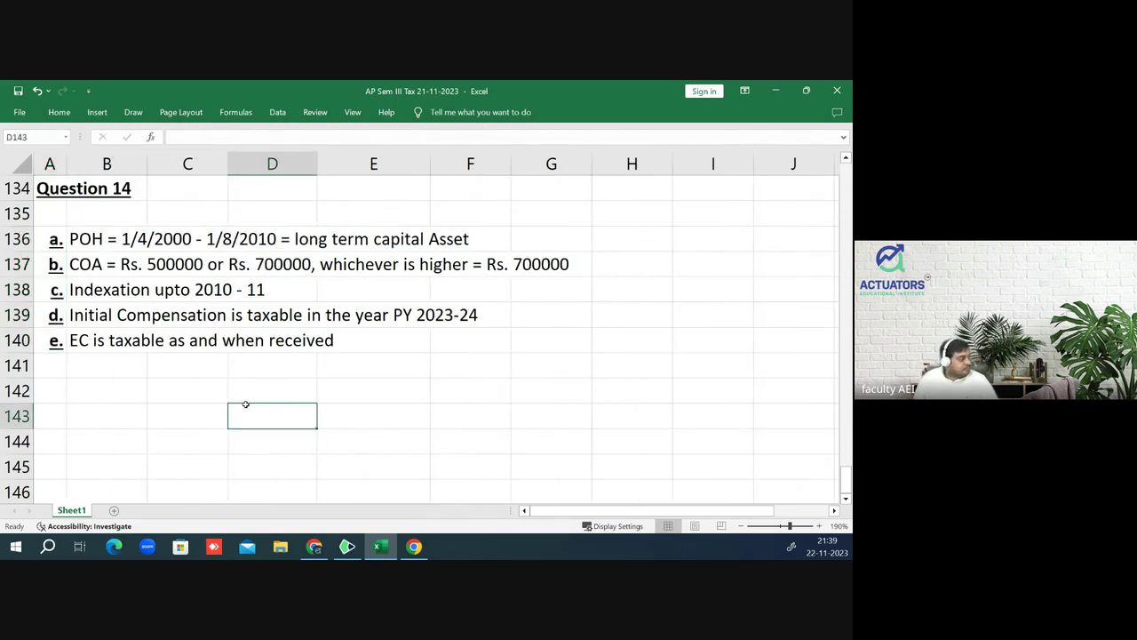
- Enter the LTCG PY 2023-24 computation title in cell A142
key(Up)
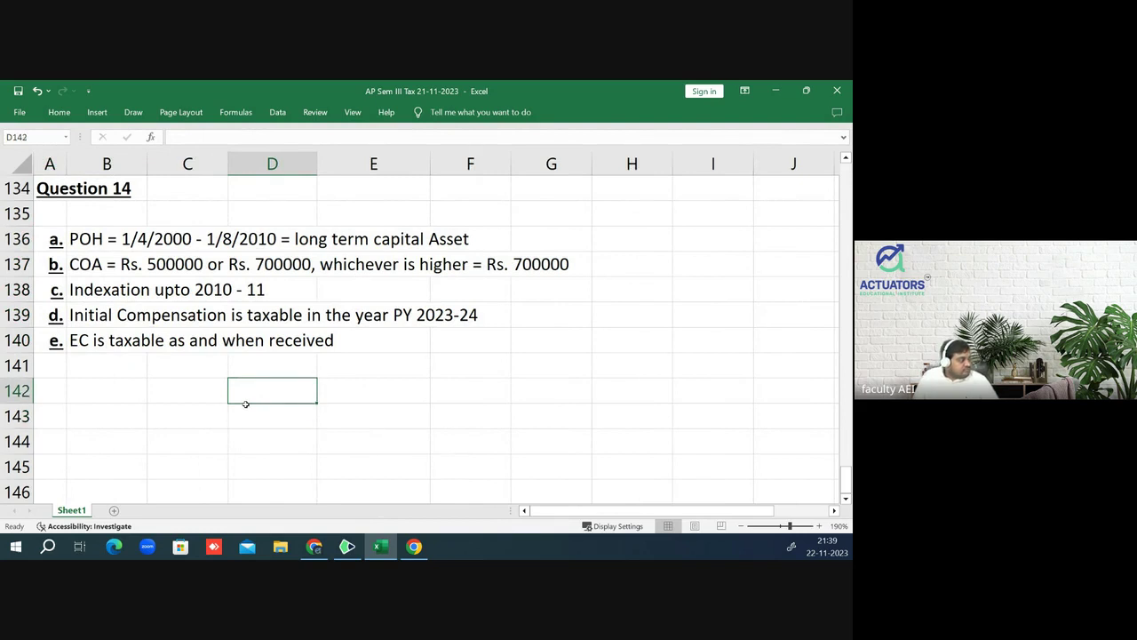
key(Left)
key(Left)
key(Left)
text(Co)
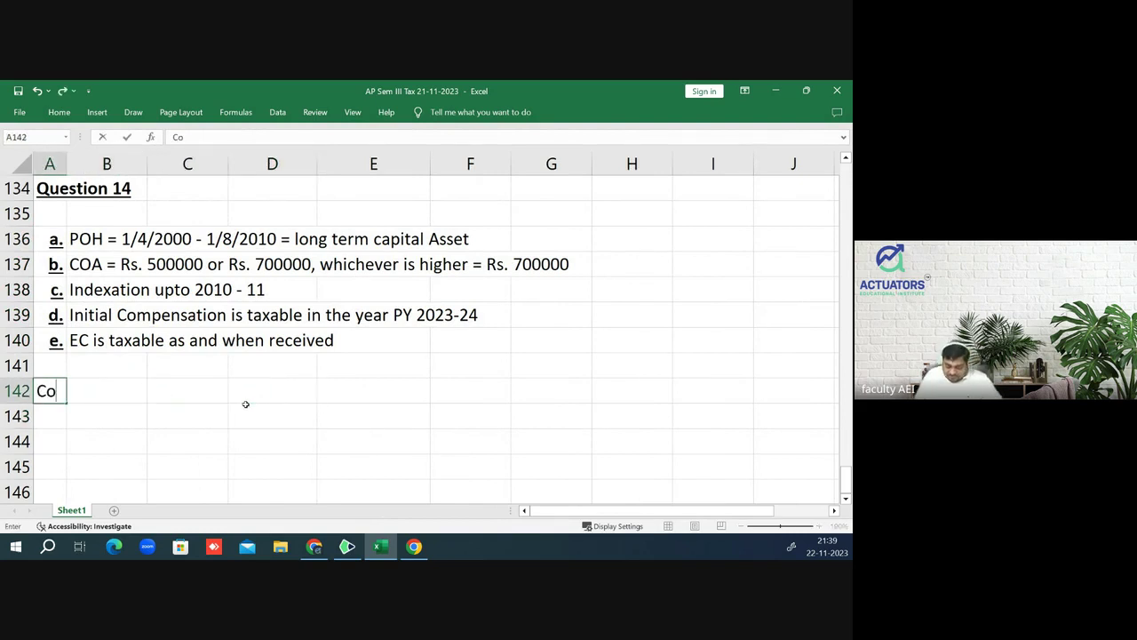
text(mputation)
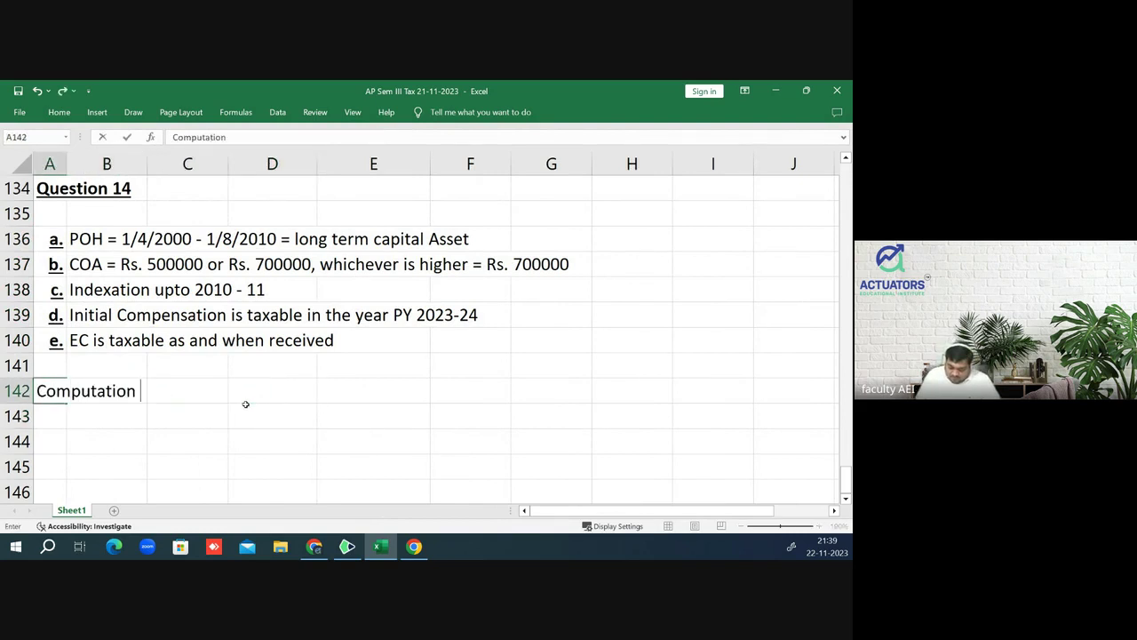
text( og)
key(BackSpace)
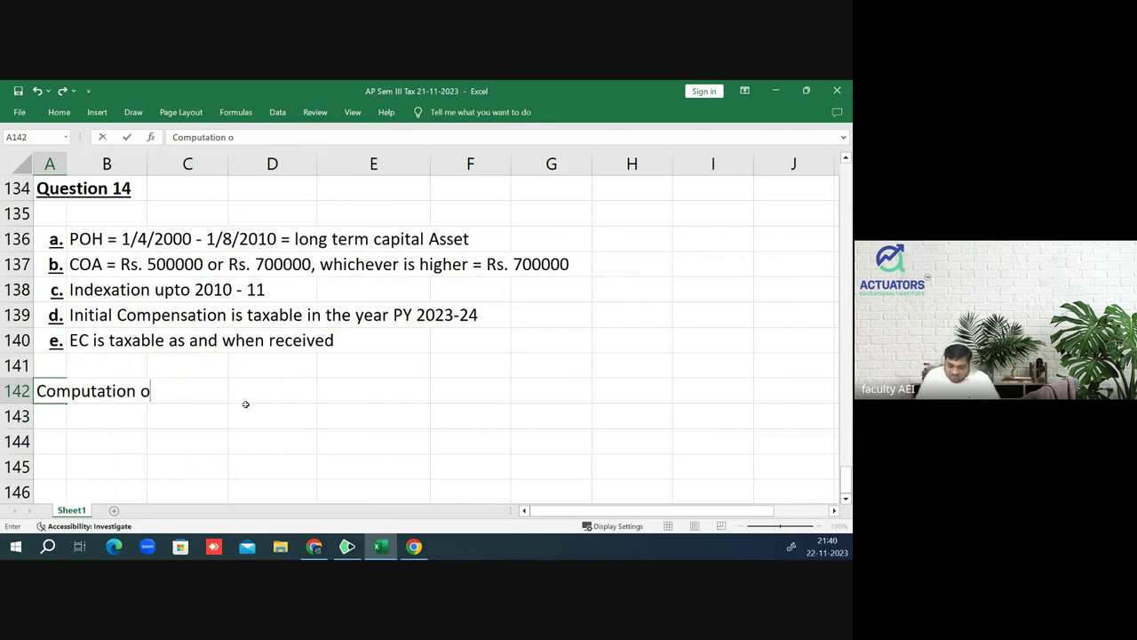
text(f Ca)
key(BackSpace)
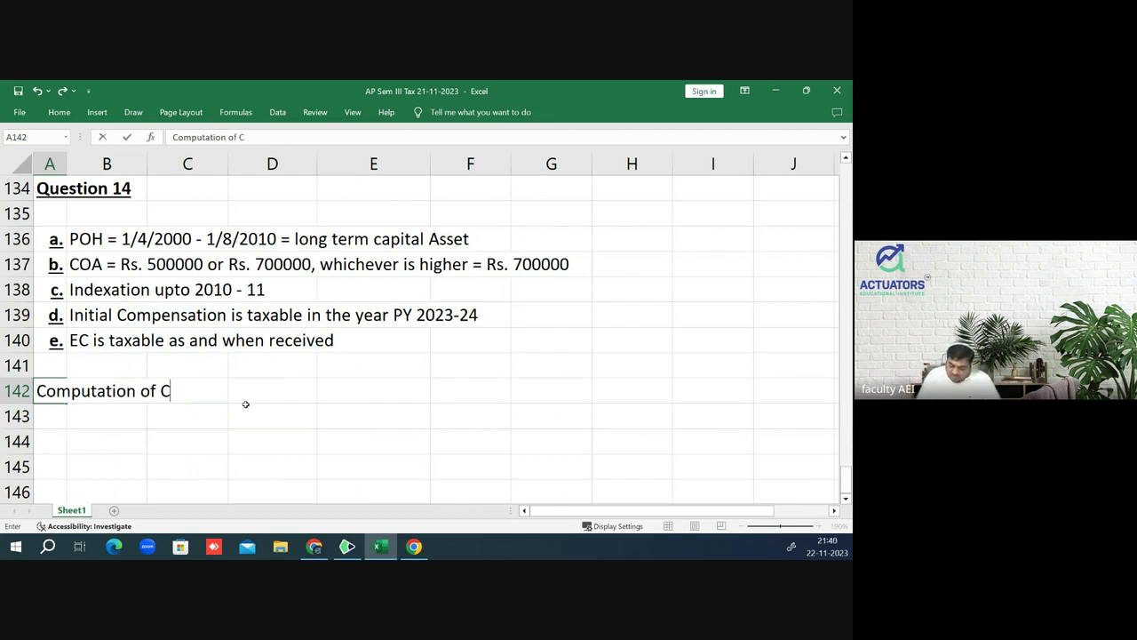
text(LTC)
key(BackSpace)
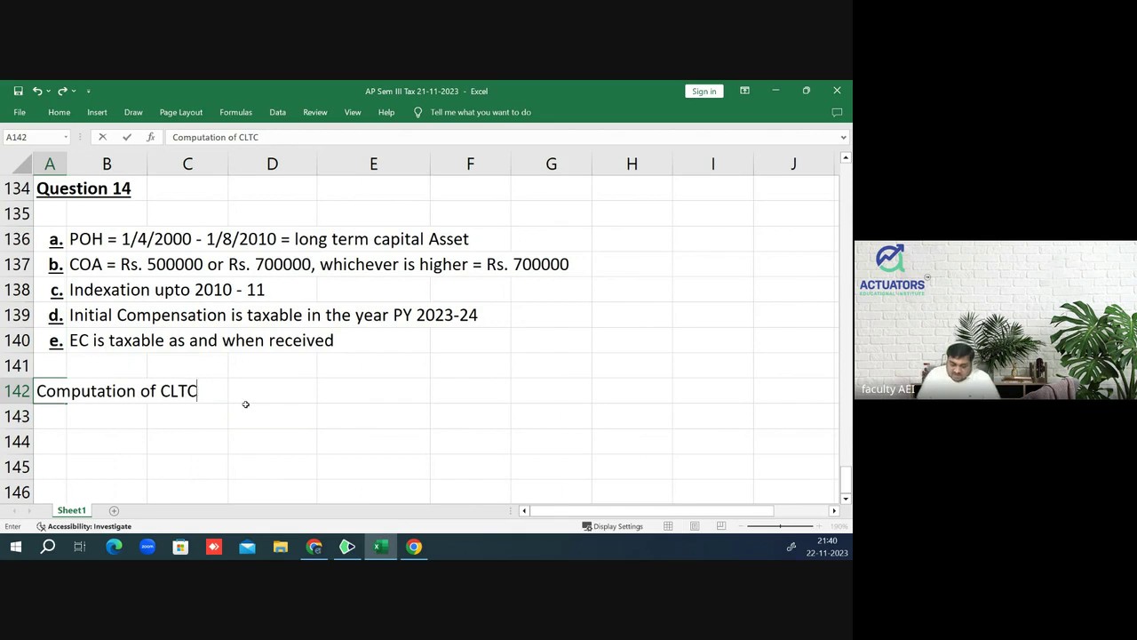
key(BackSpace)
key(BackSpace)
key(BackSpace)
text(LTCG )
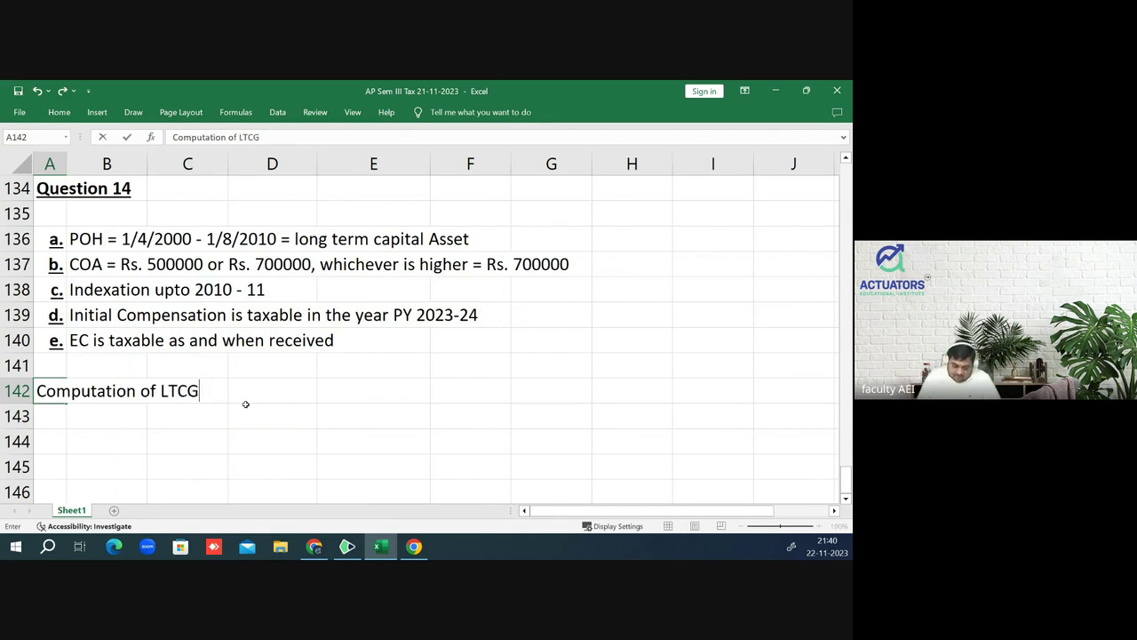
text(PY )
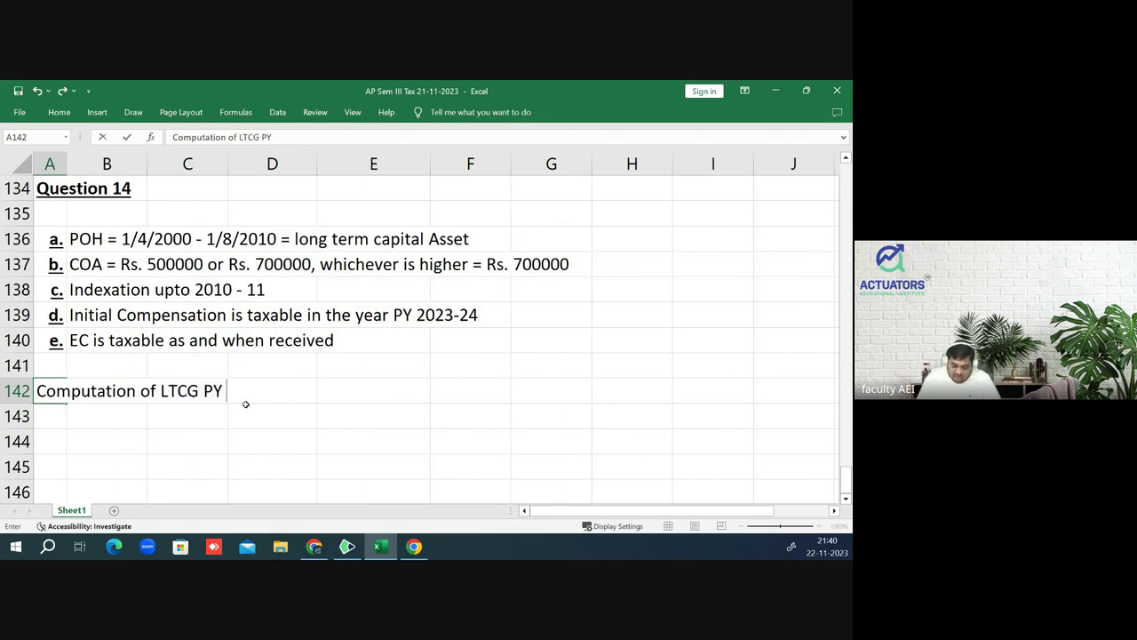
text(2023-2)
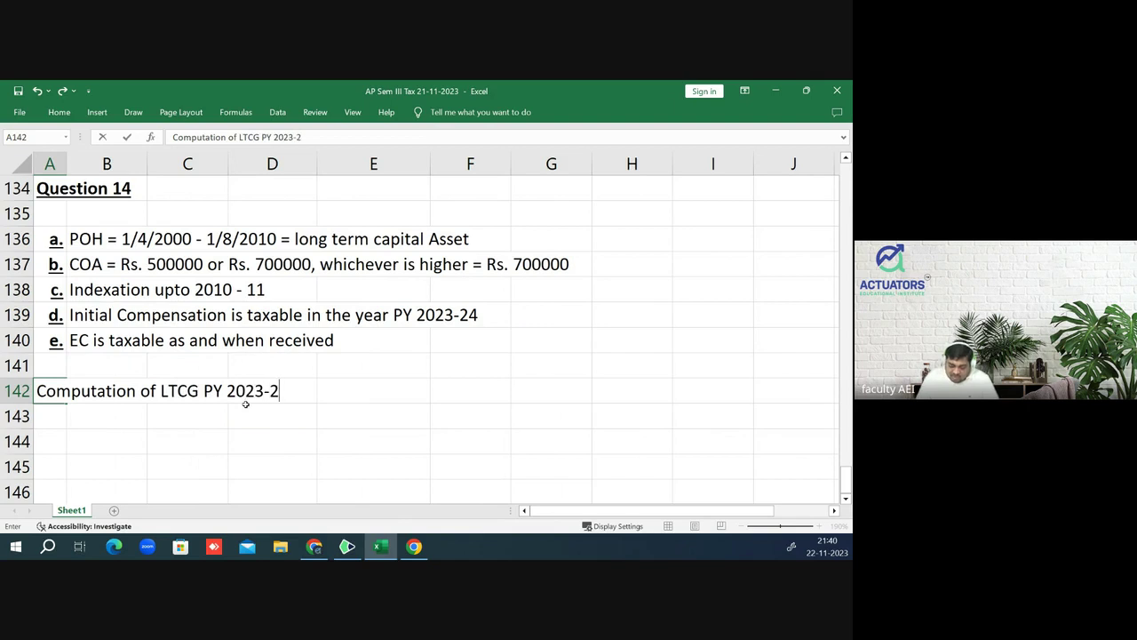
text(4)
key(Return)
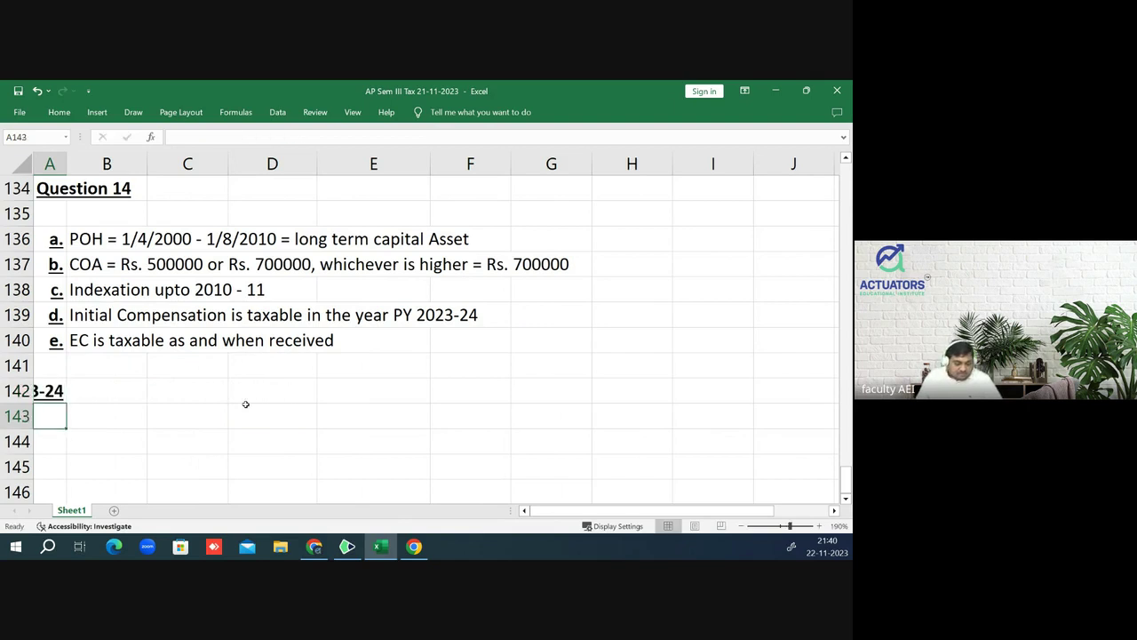
- Widen column A moderately by dragging its border, undoing the oversized autofit
key(Up)
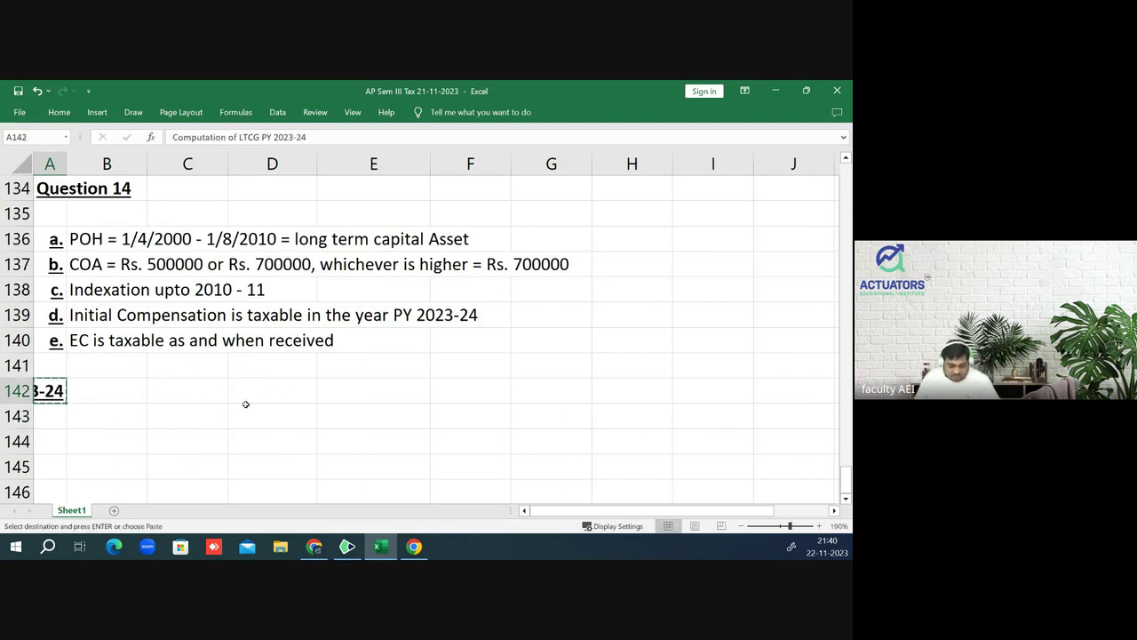
key(Right)
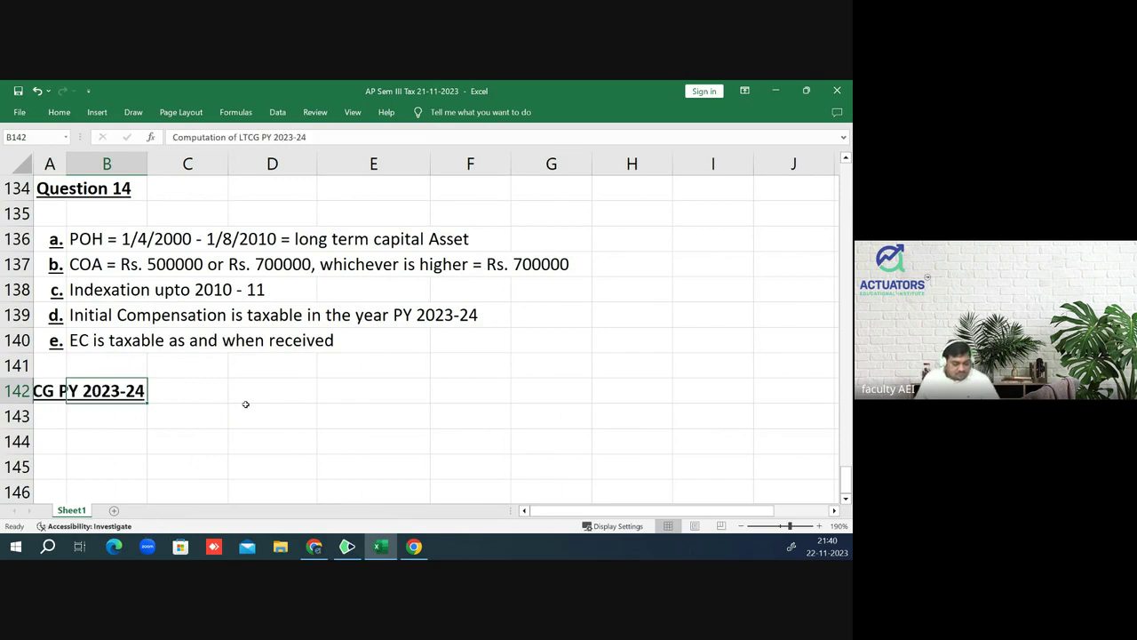
key(Left)
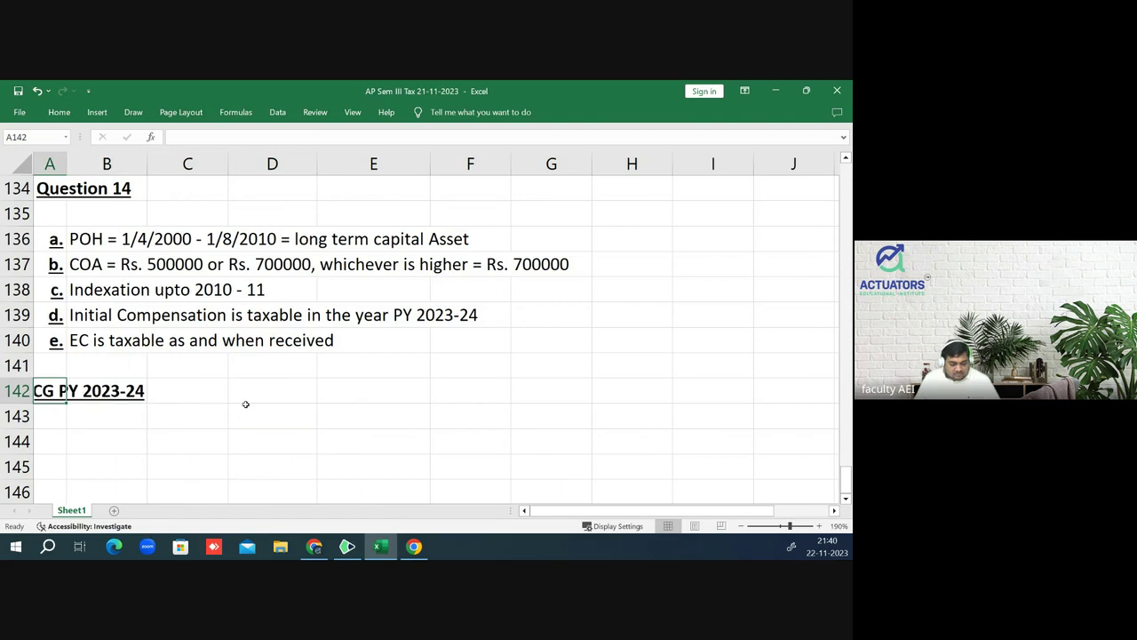
key(Right)
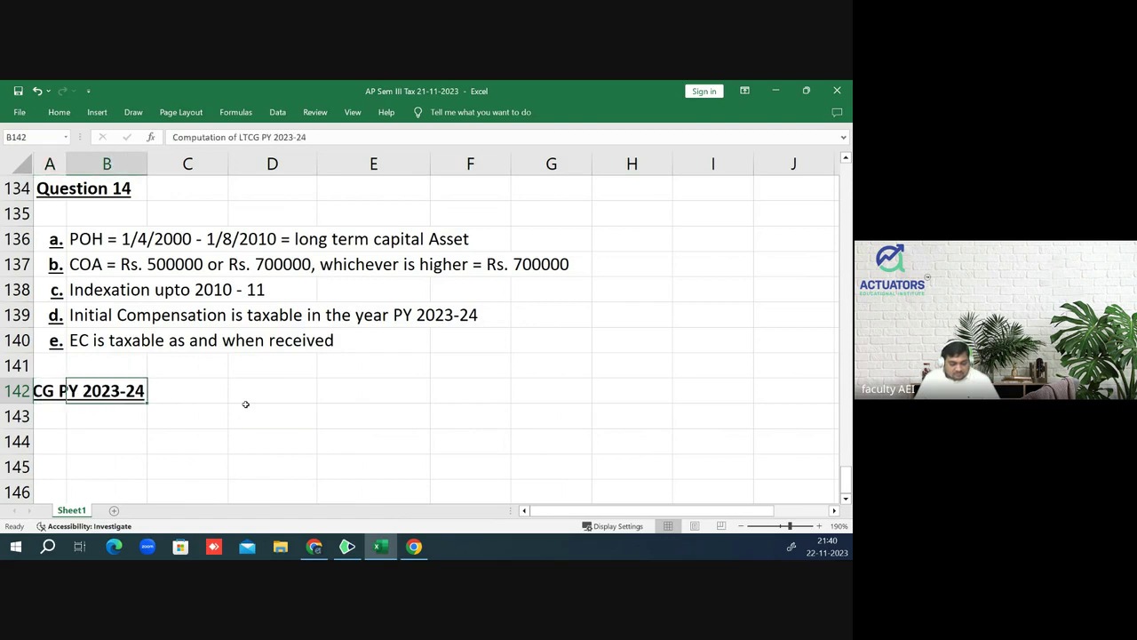
key(Left)
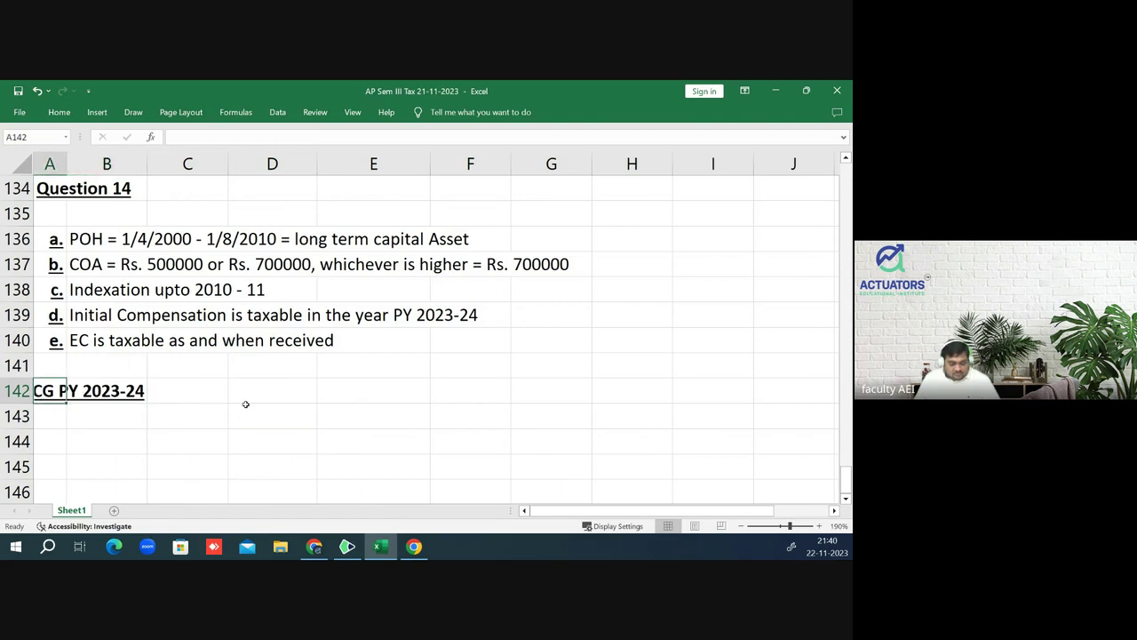
double_click(67, 164)
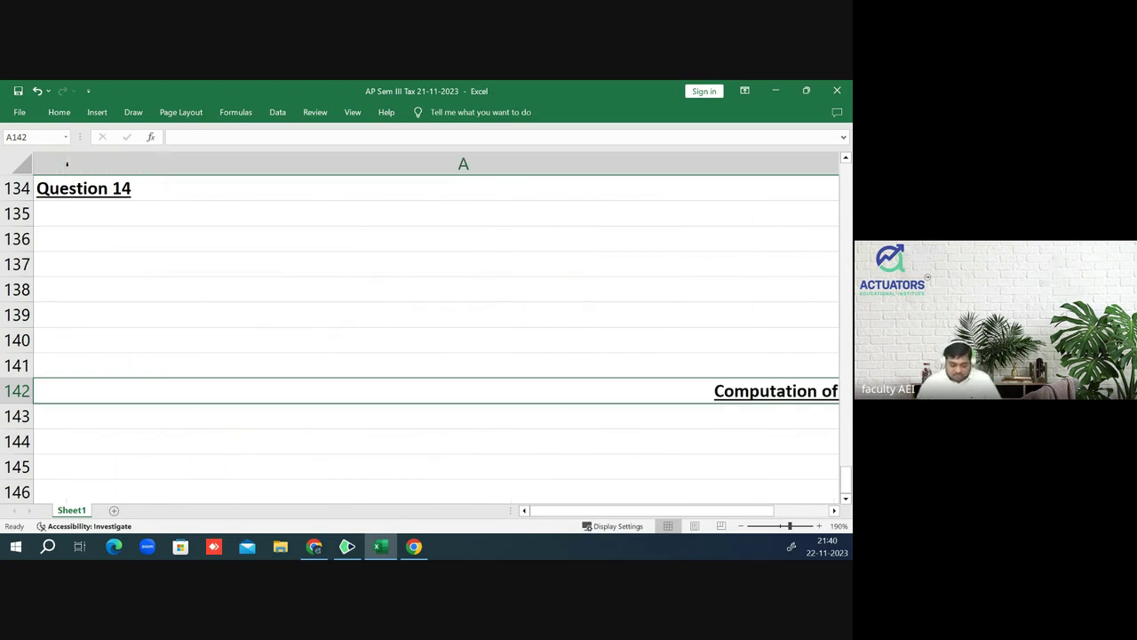
key(ctrl+z)
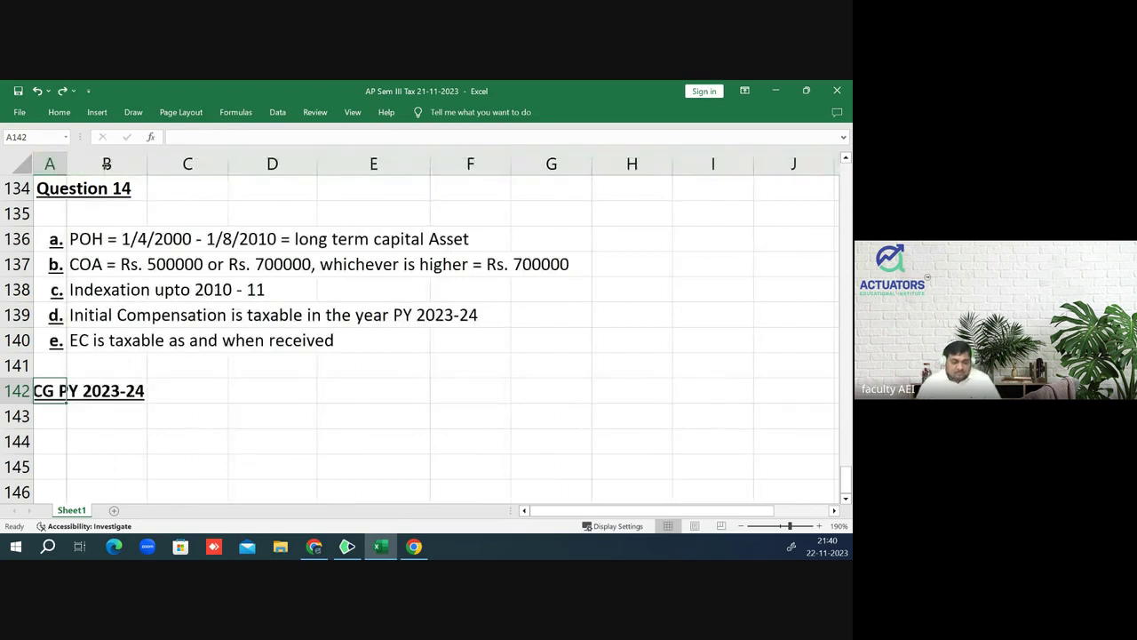
drag(67, 164, 107, 164)
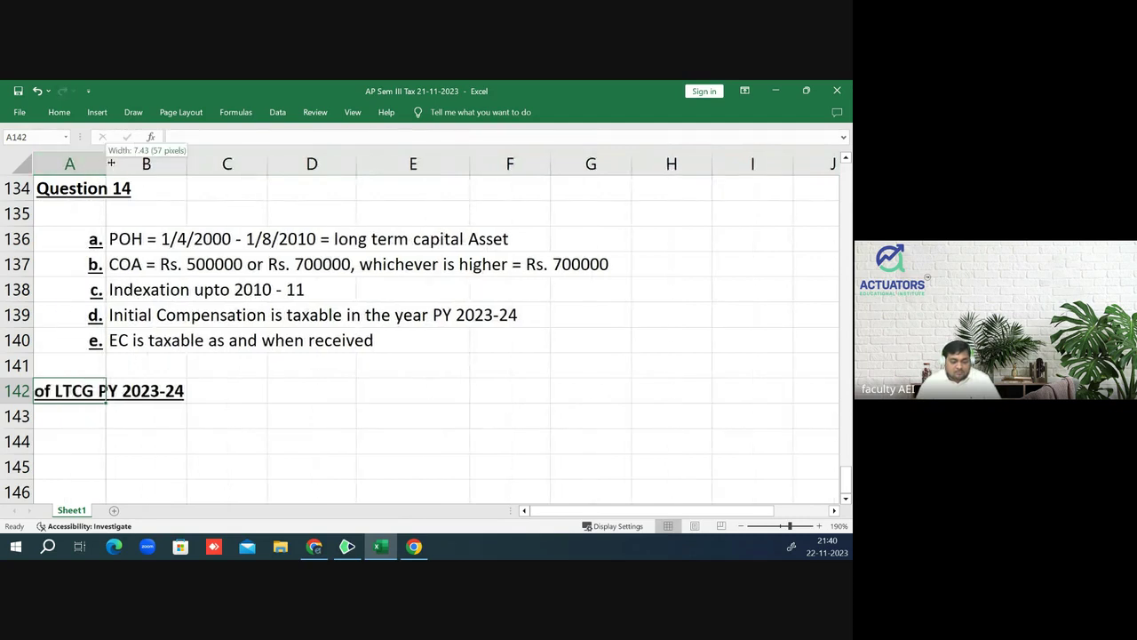
drag(121, 164, 121, 163)
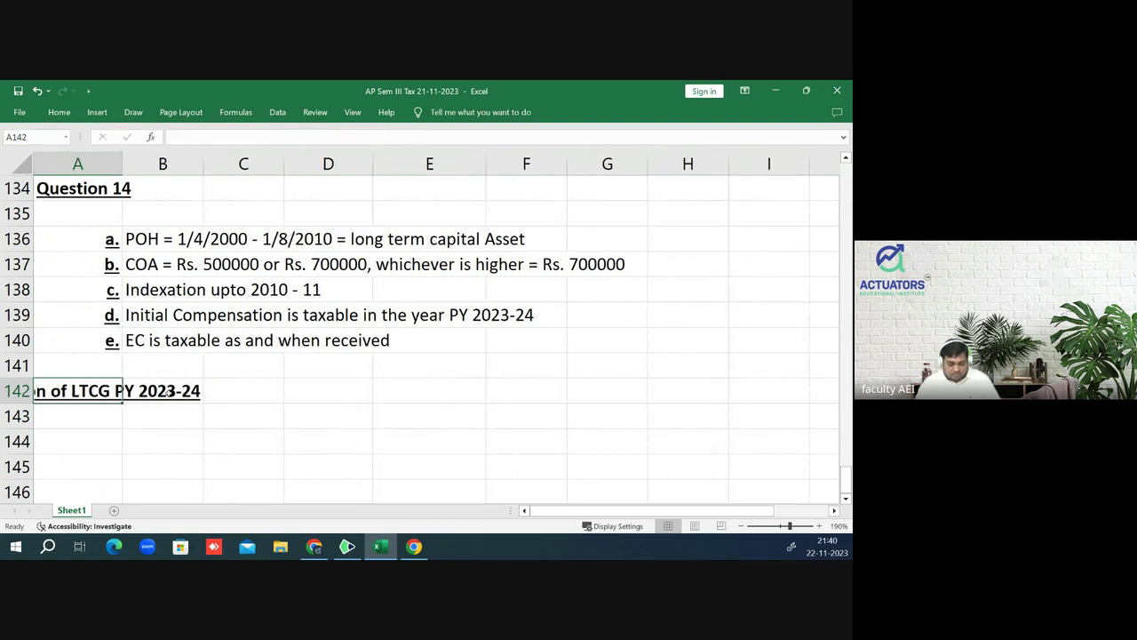
- Move the stray PY 2023-24 text down to row 143 and delete it, leaving A142 empty
click(169, 392)
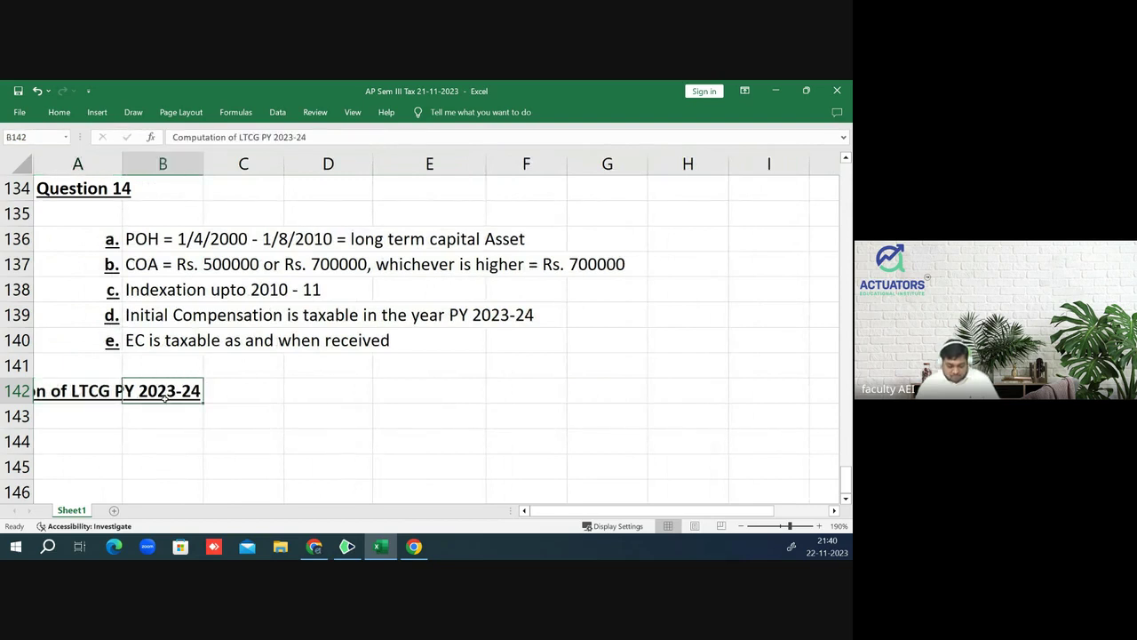
key(ctrl+x)
key(Left)
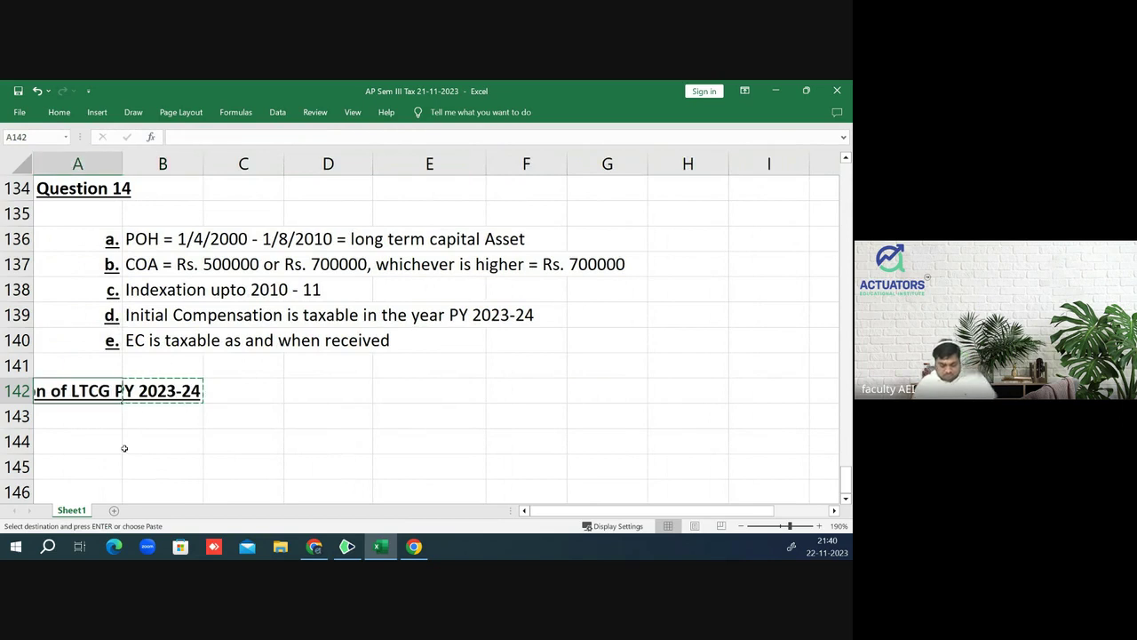
key(ctrl+v)
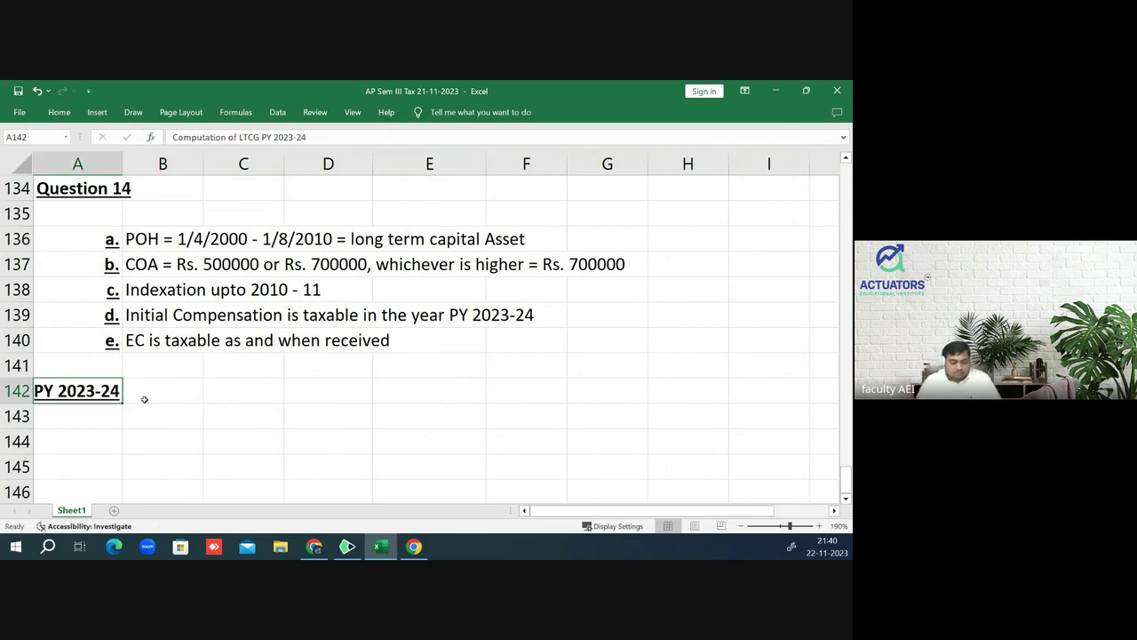
drag(107, 404, 91, 428)
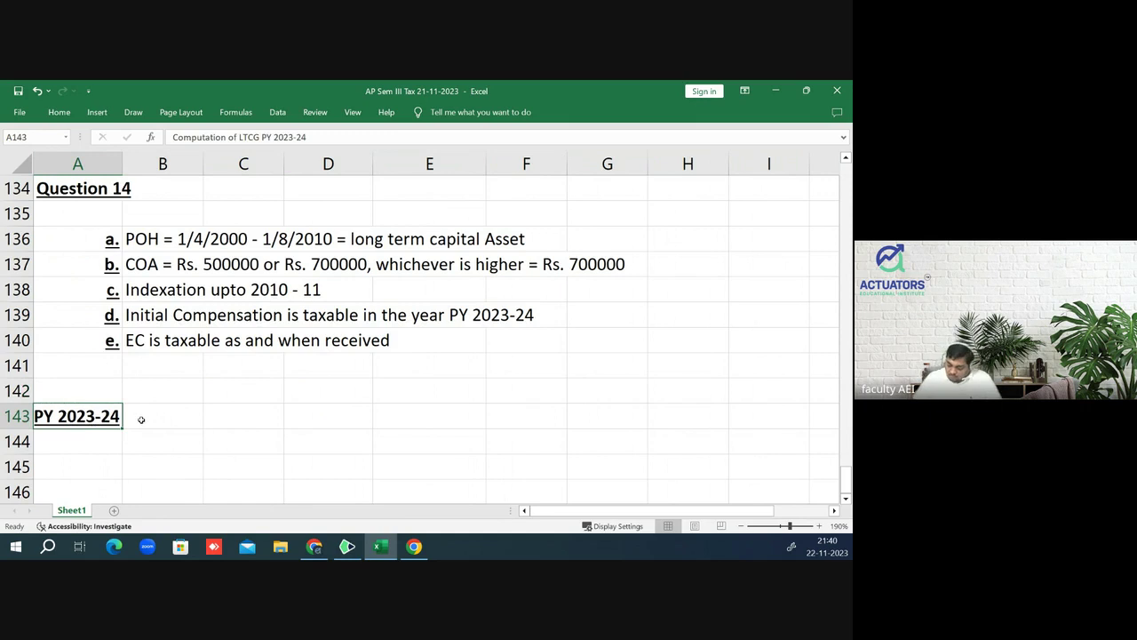
key(Delete)
key(Up)
key(Up)
key(Down)
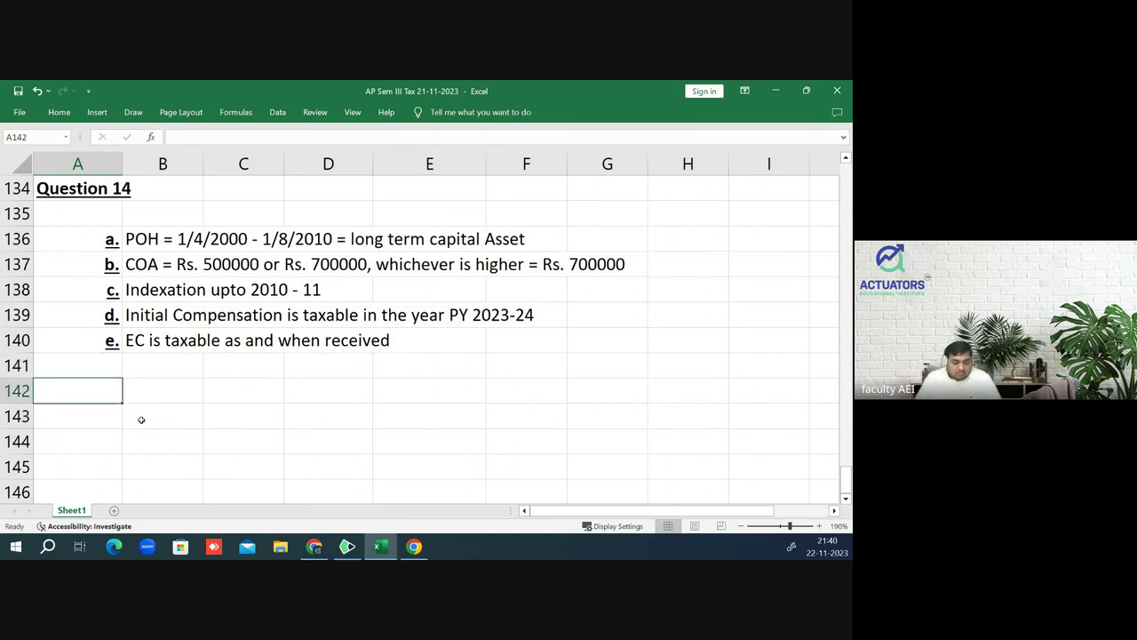
- Type 'Computation of LTCG PY 2023-24' into A142 and left-align it
text(Compu)
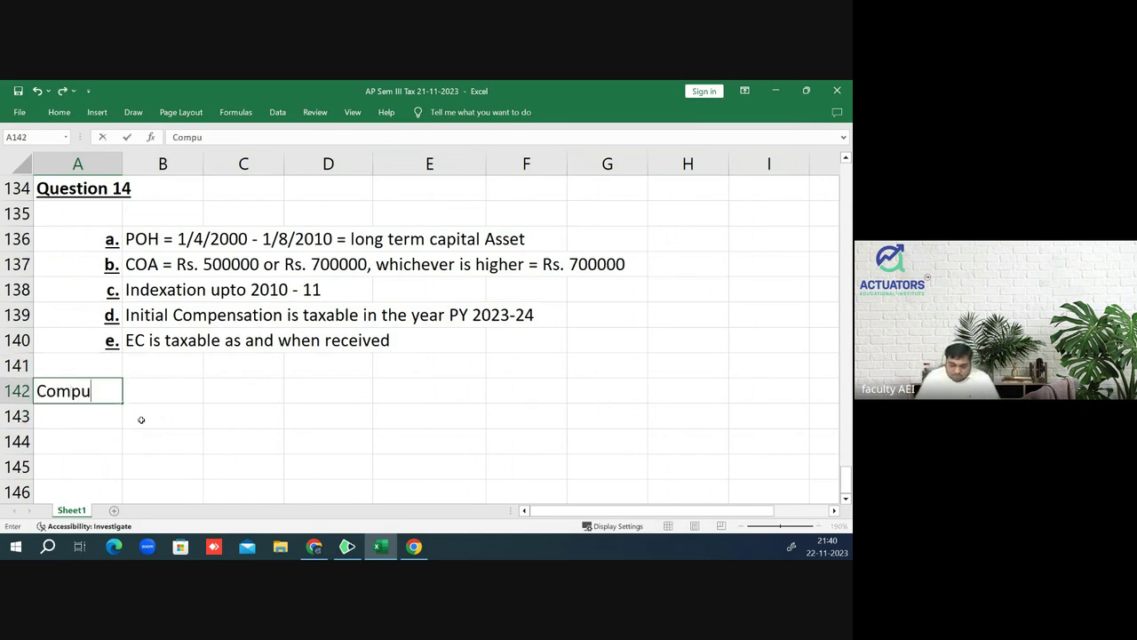
text(tation )
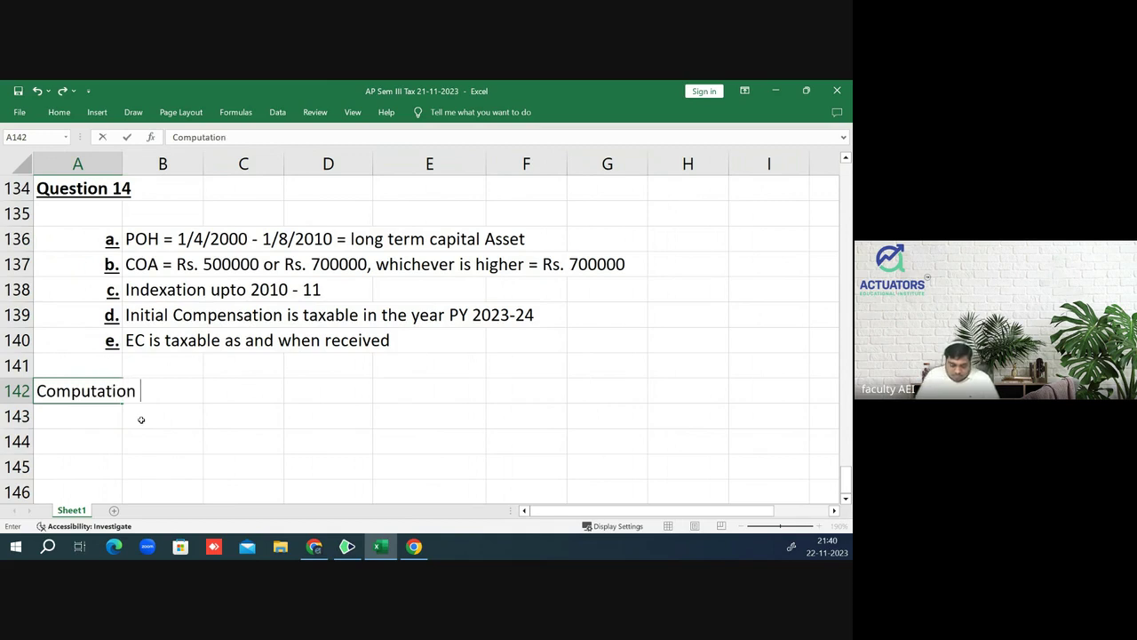
text(of LT)
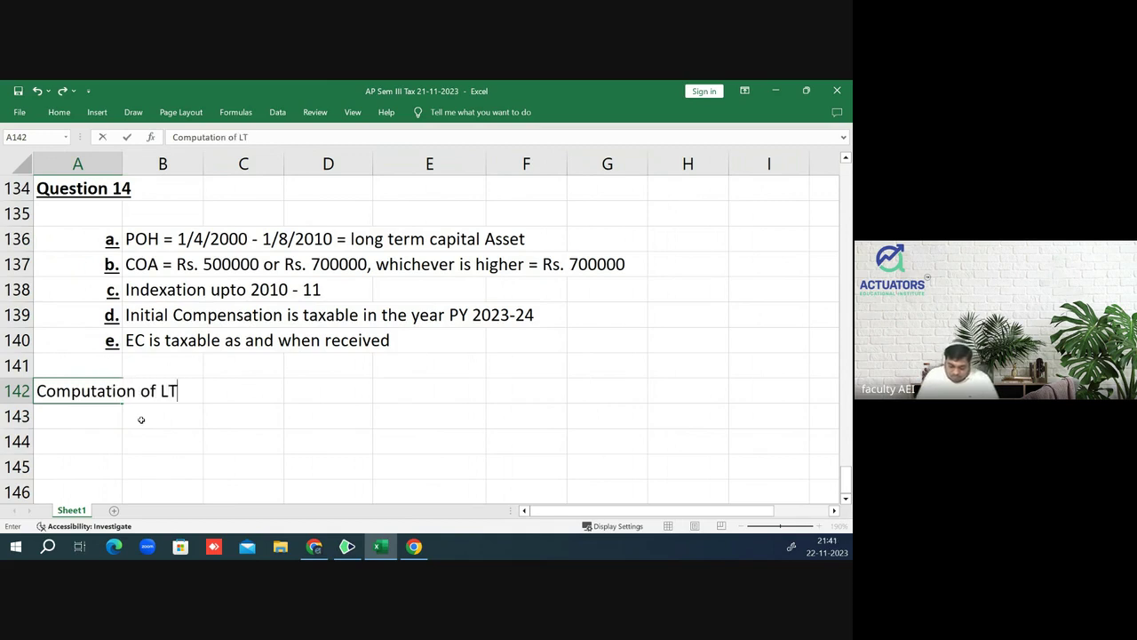
text(Cg)
key(BackSpace)
key(BackSpace)
text(G )
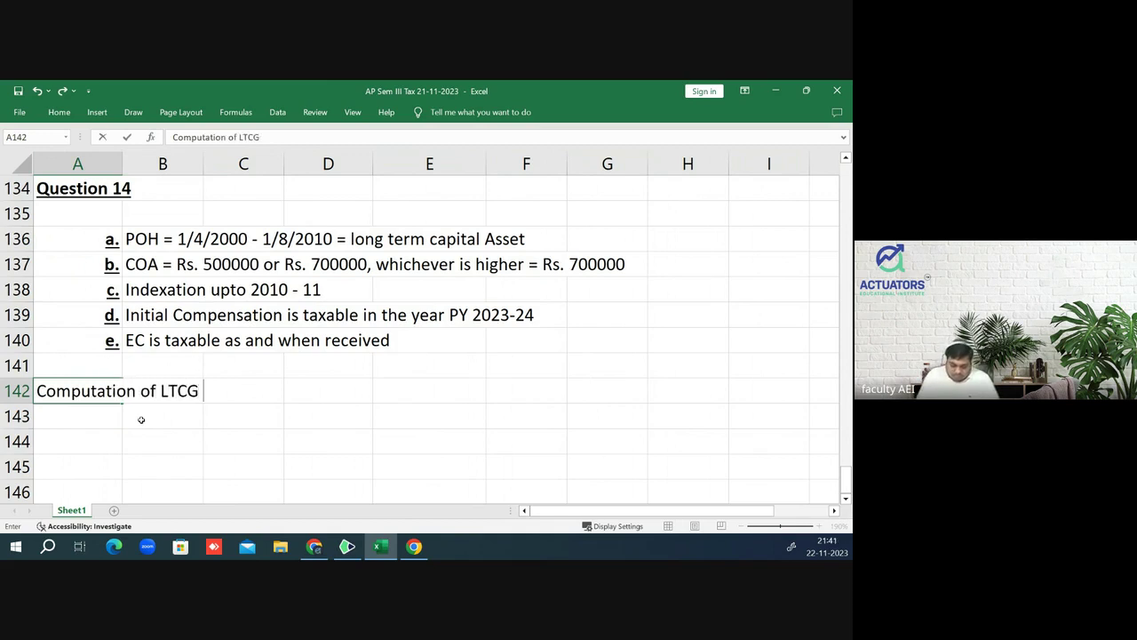
text(PY)
text( 2023-24)
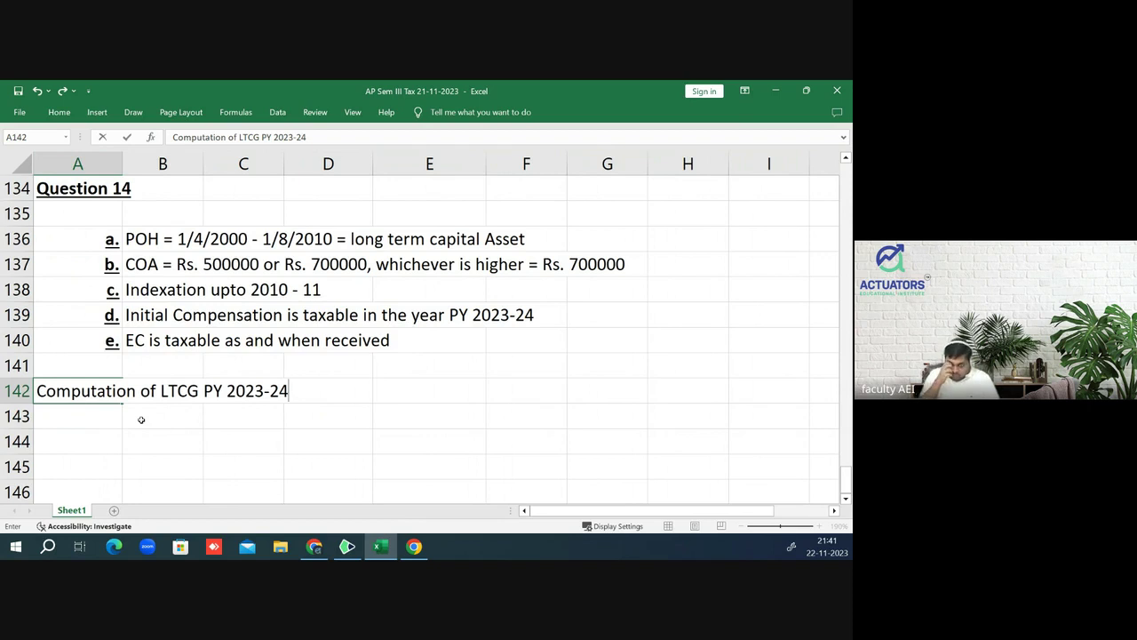
key(Return)
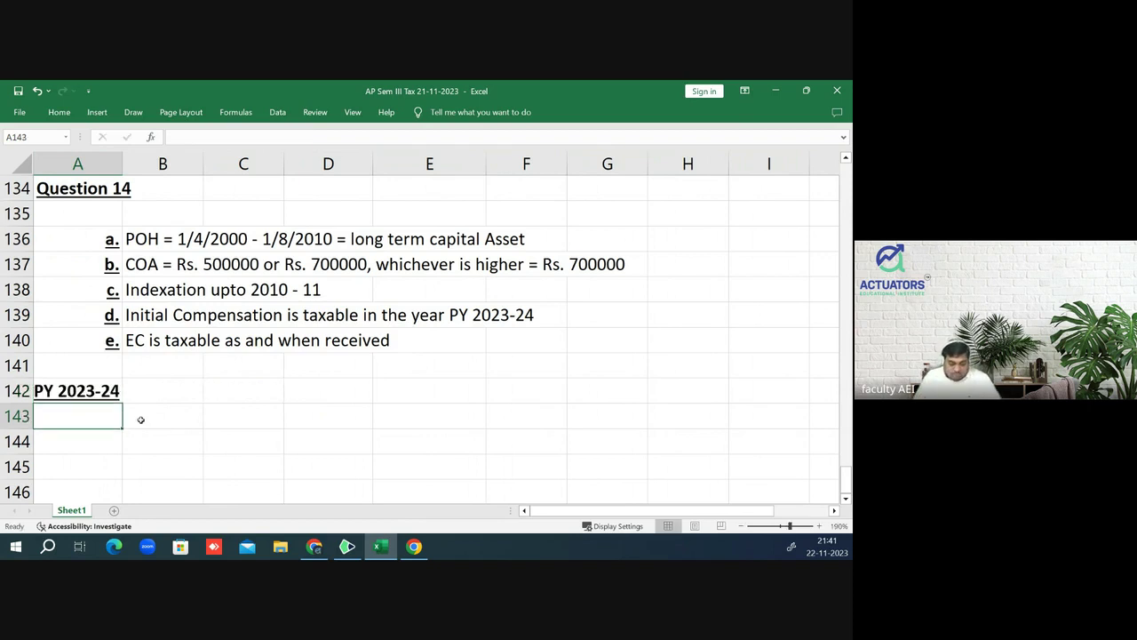
key(Up)
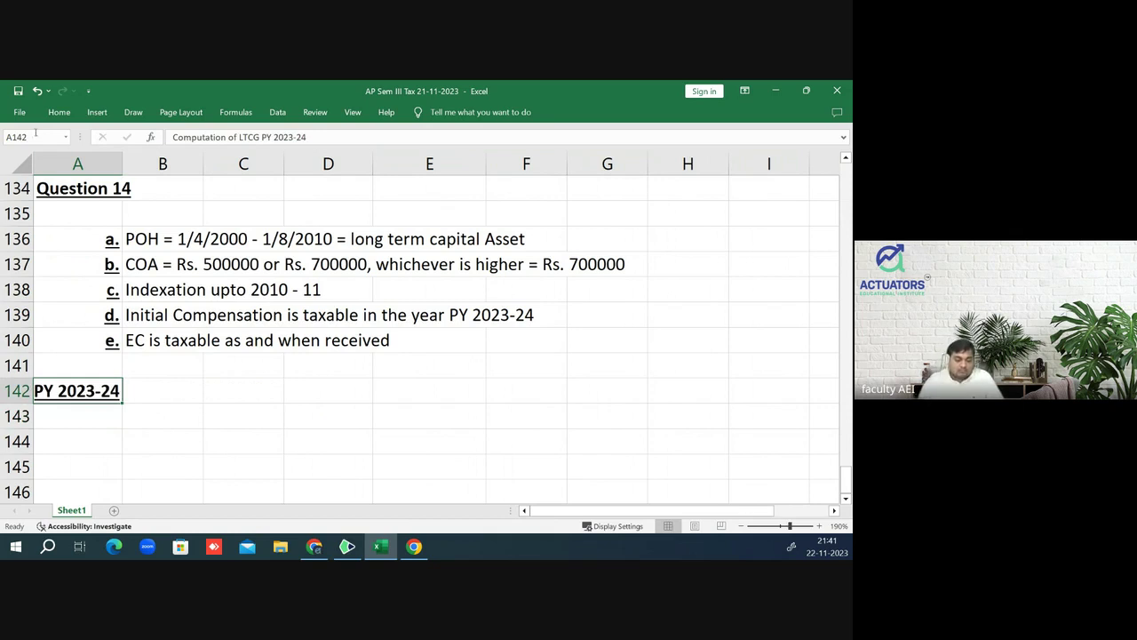
click(59, 114)
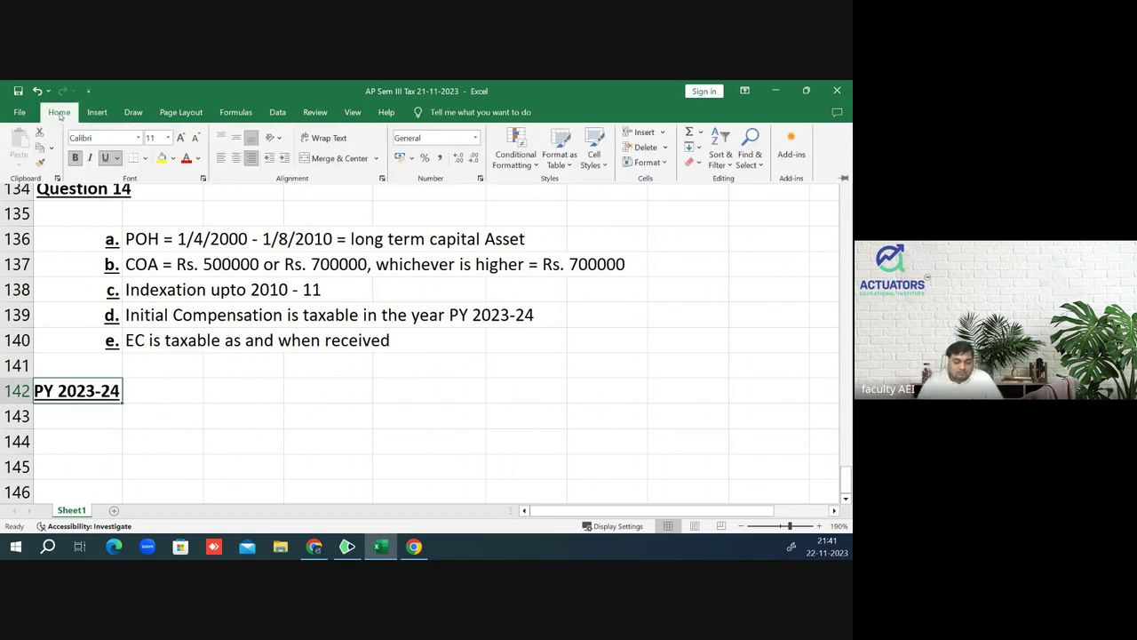
click(222, 157)
text(Computation of LTCG)
click(315, 410)
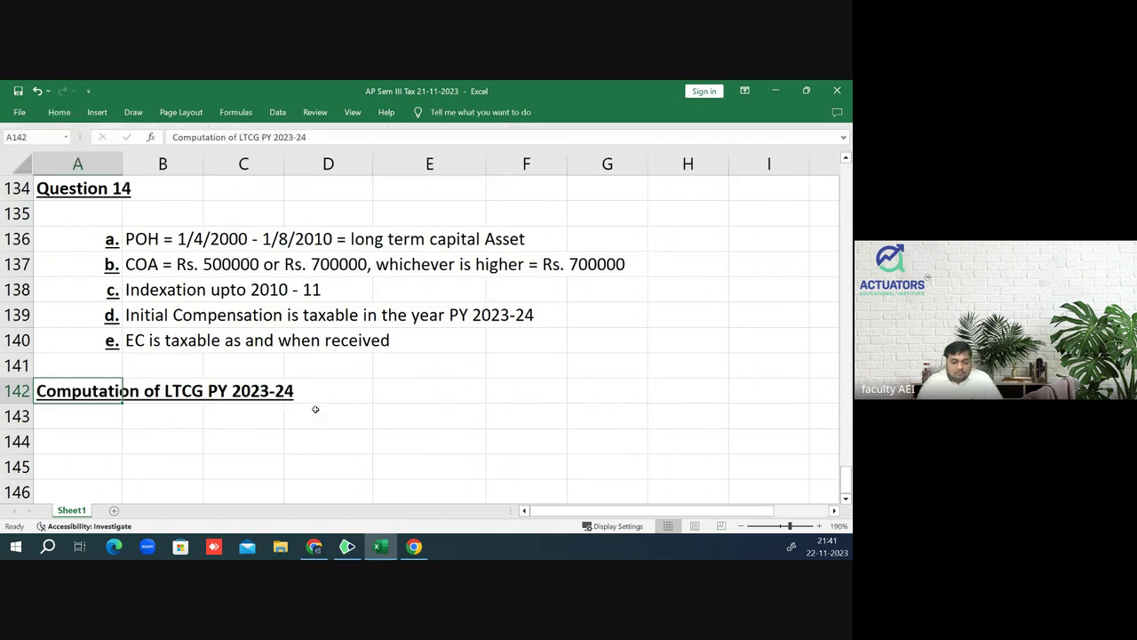
click(73, 423)
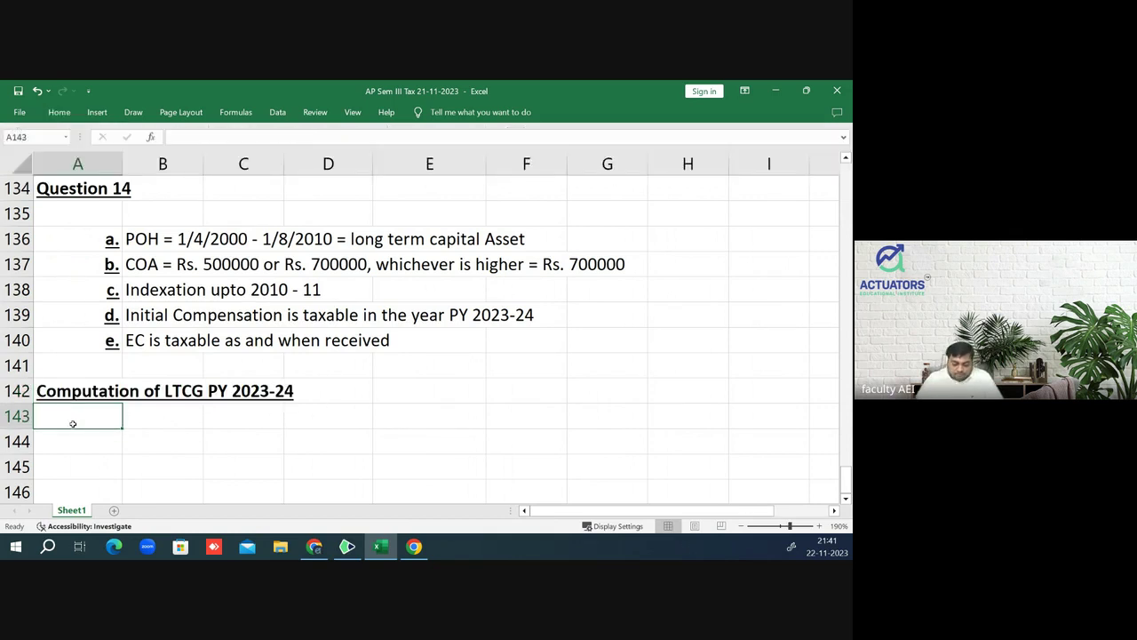
- Left-align all of column A so the lettered labels a.–e. line up
text(initi)
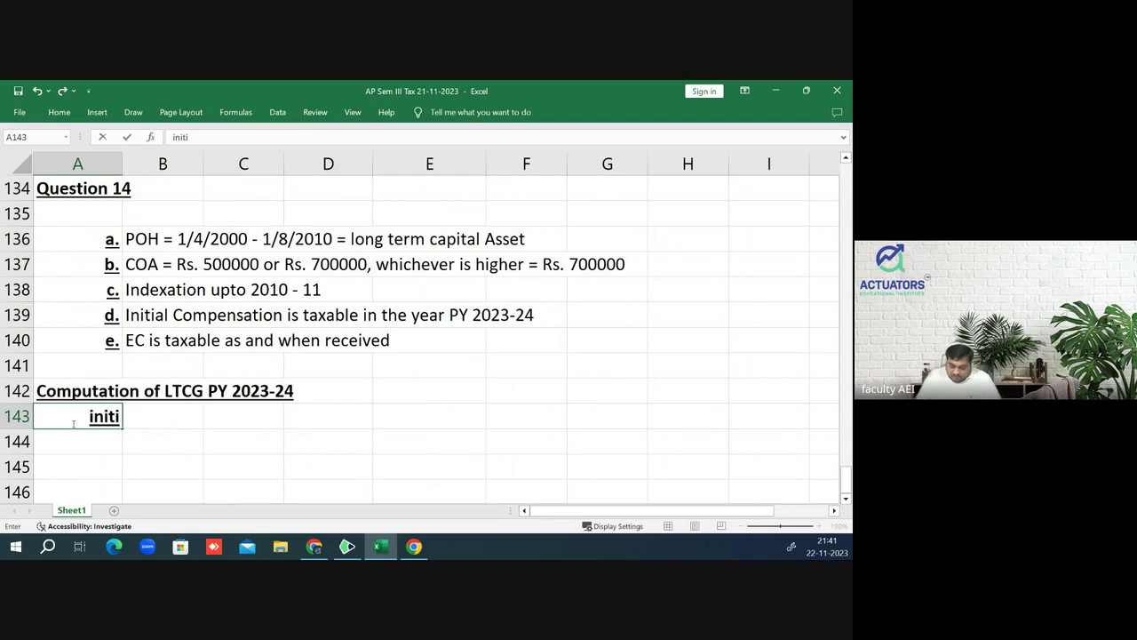
key(BackSpace)
key(BackSpace)
key(BackSpace)
key(BackSpace)
key(BackSpace)
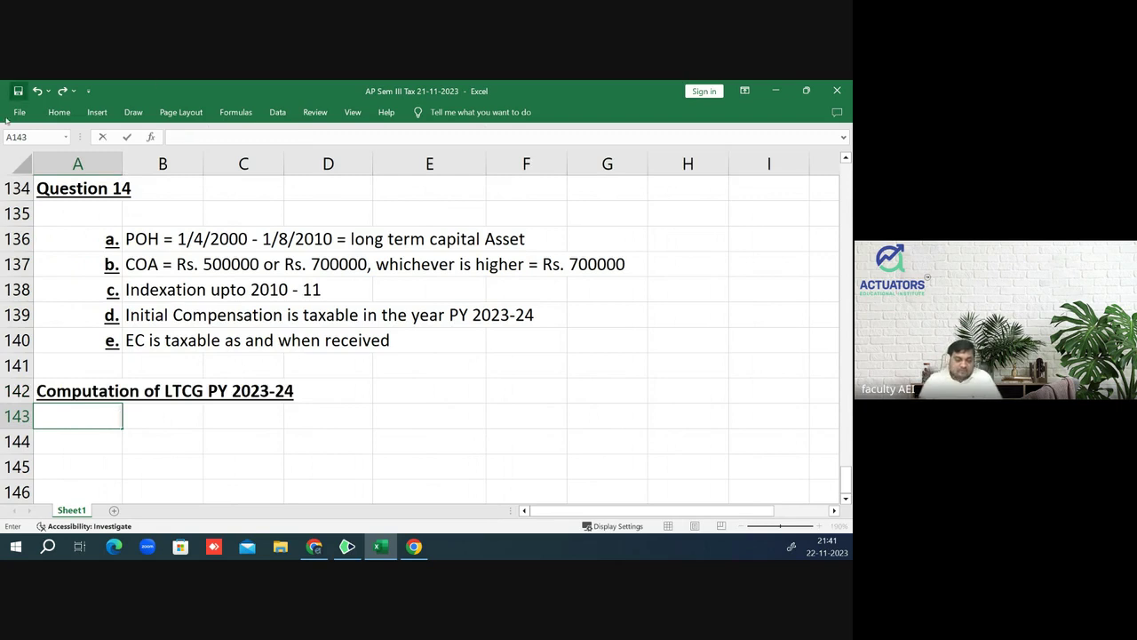
click(77, 163)
click(76, 116)
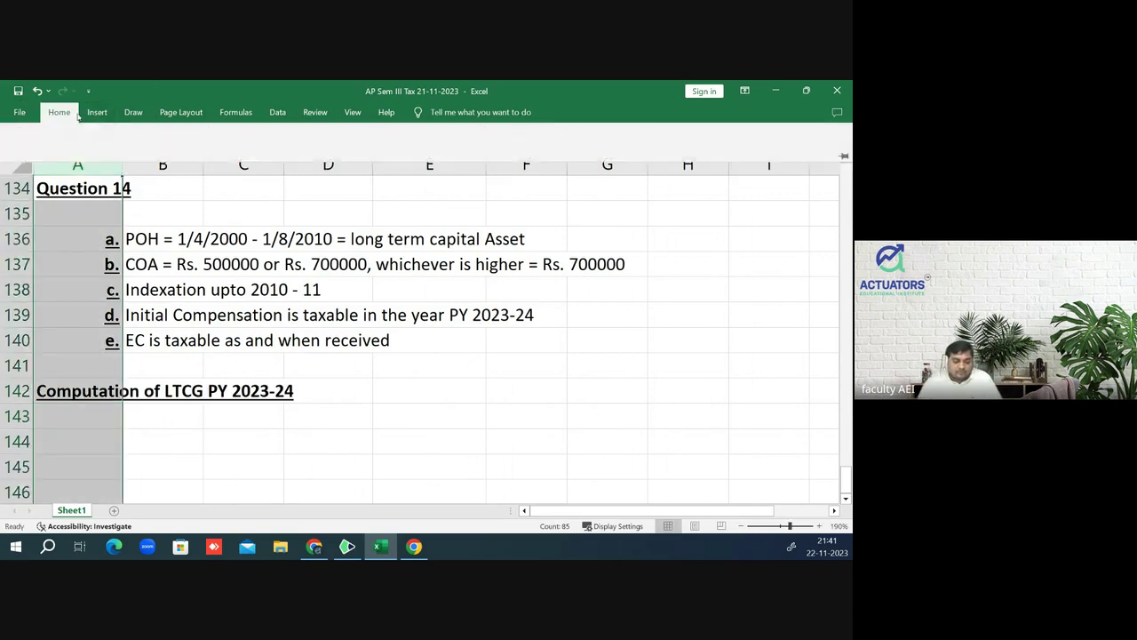
click(221, 157)
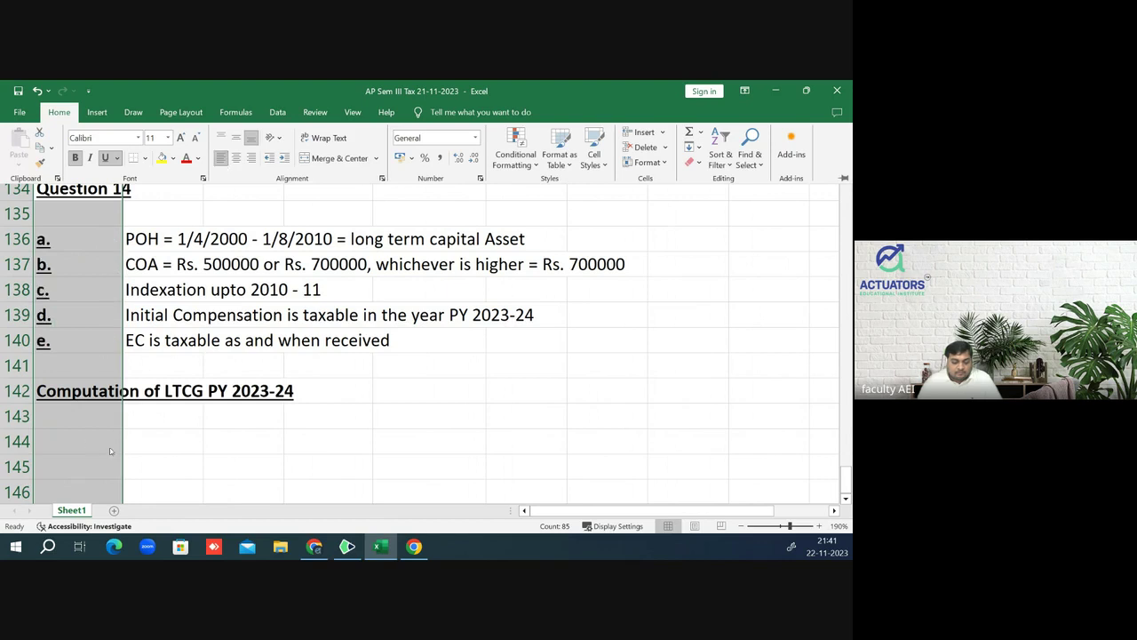
click(78, 431)
- Enter 'Initial Compensation' in cell A143
click(79, 421)
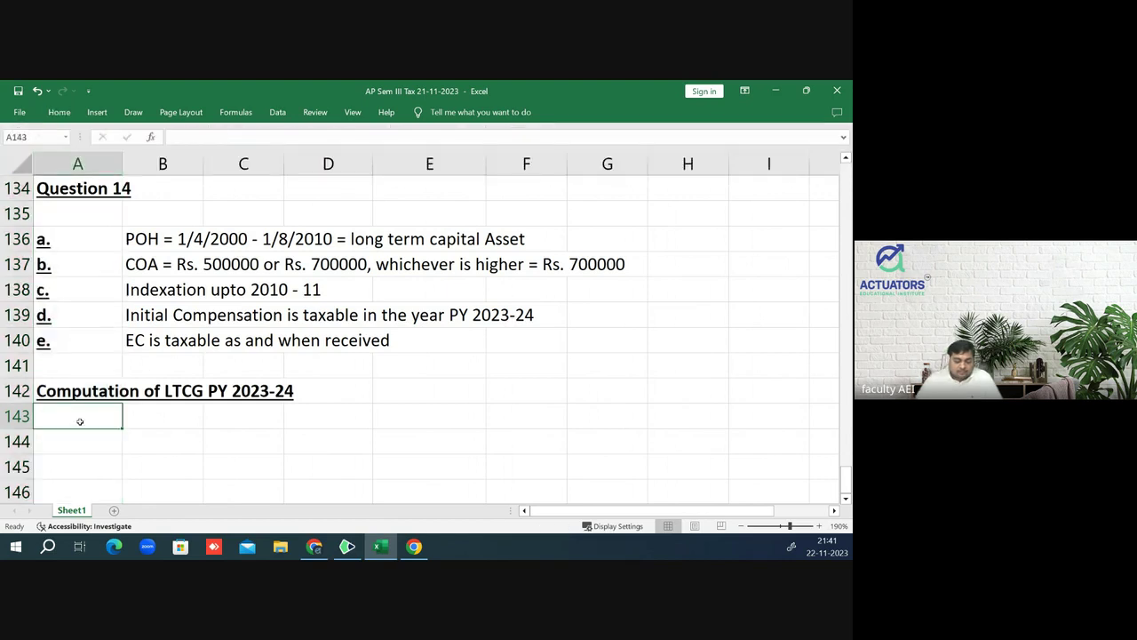
key(Return)
click(79, 421)
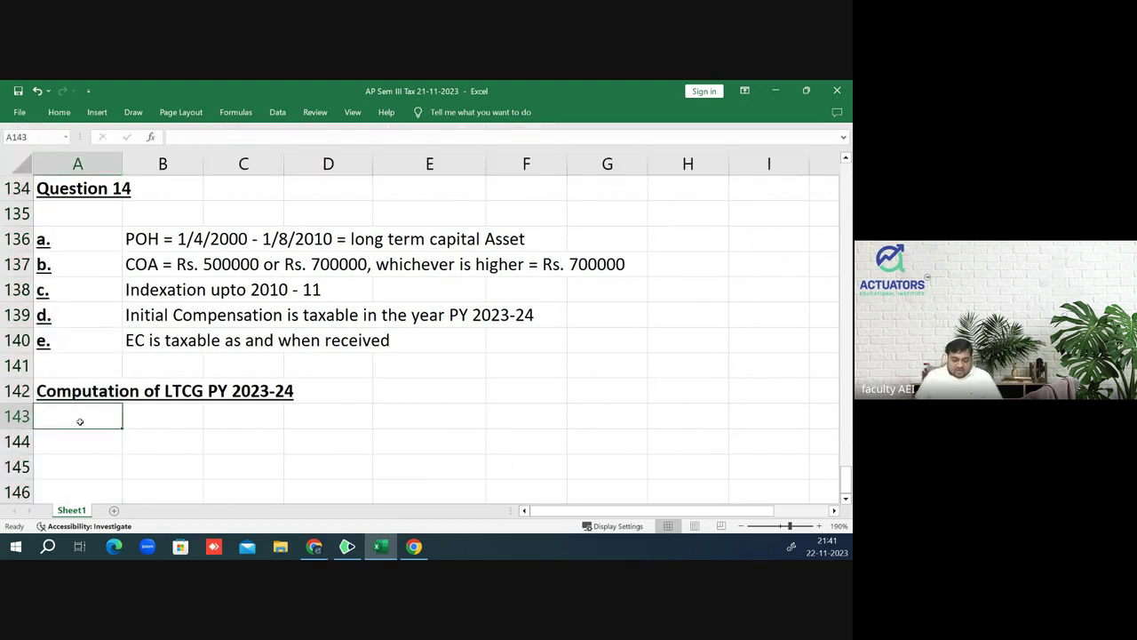
text(Initia)
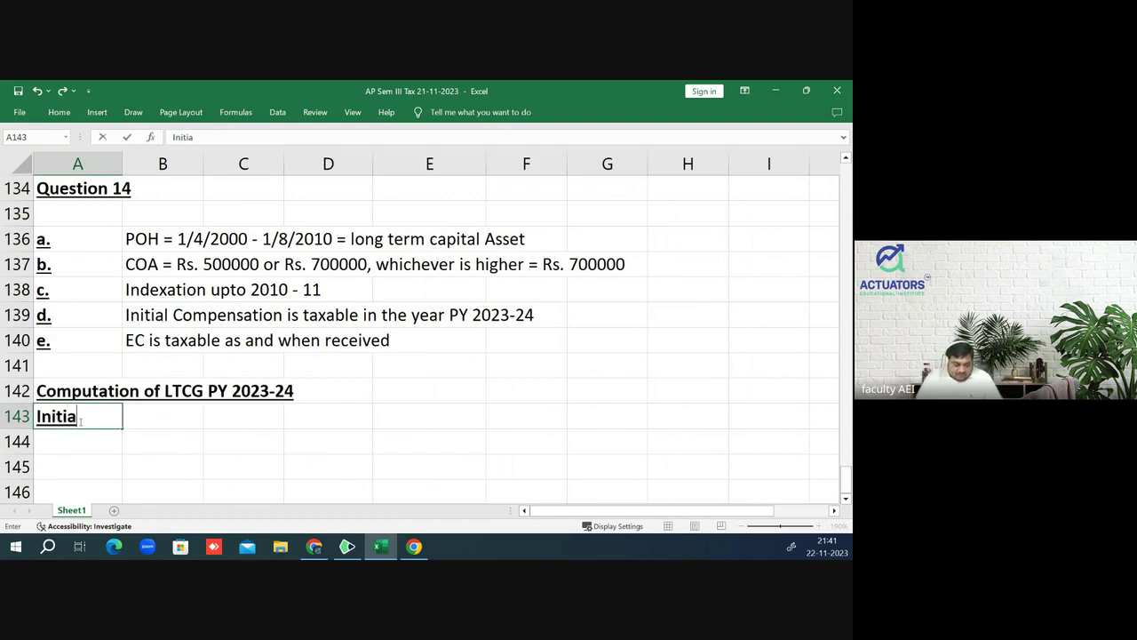
text(l Compe)
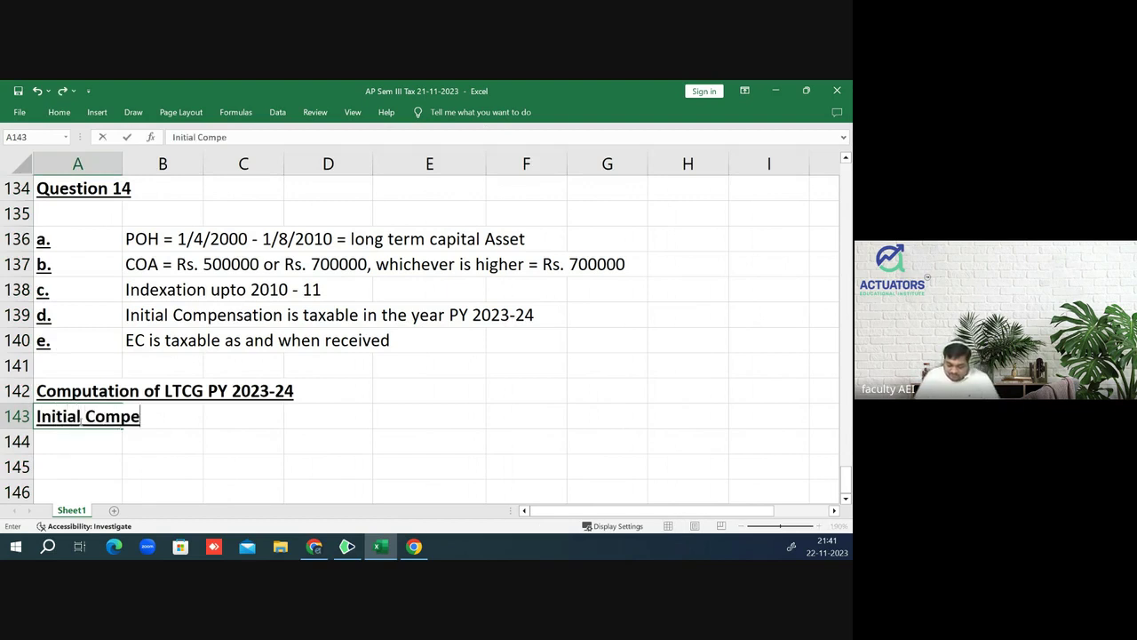
text(nsa)
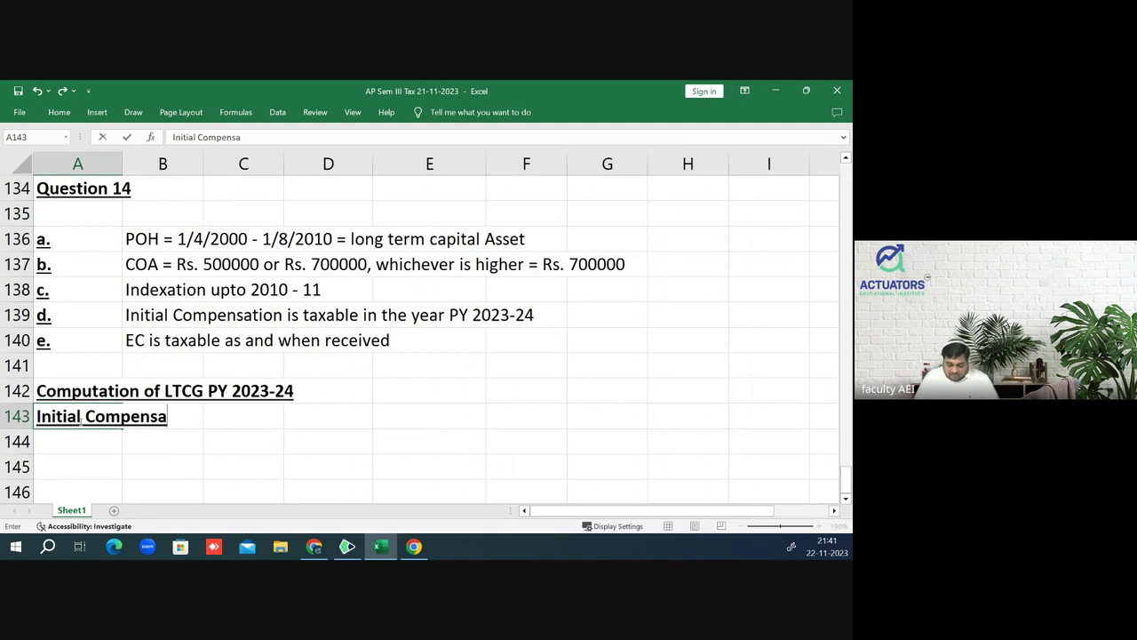
text(tion)
key(Return)
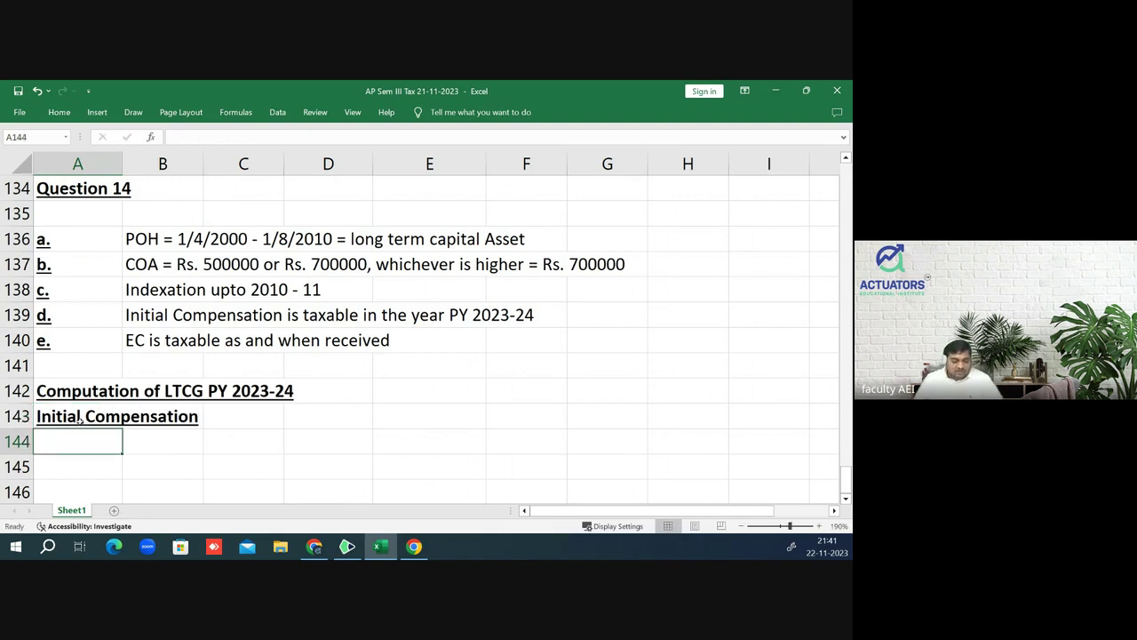
- Add FVC in A144, an Rs. heading in D143, and 2900000 in D144
text(FVC)
key(Return)
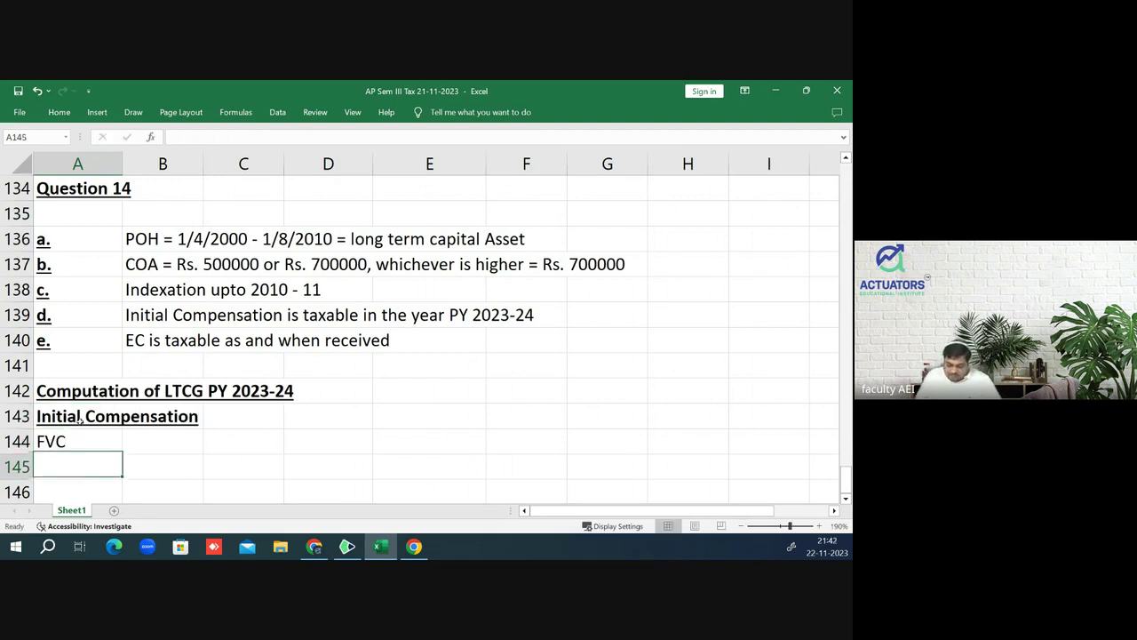
key(Up)
key(Right)
key(Right)
key(Right)
key(Up)
text(Rs)
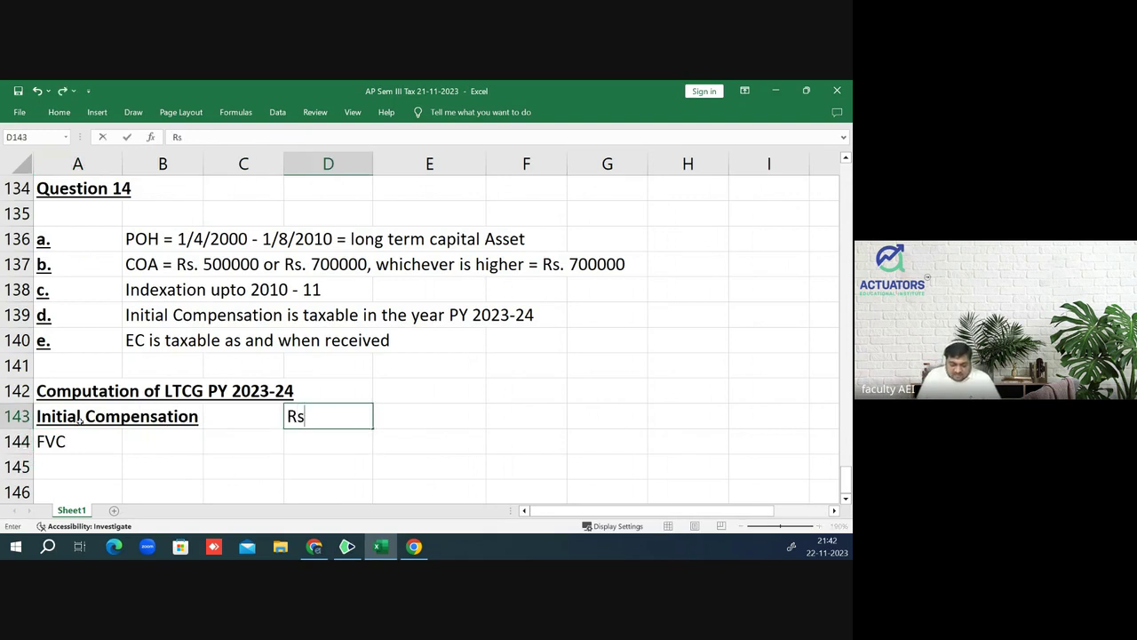
text(.)
key(Return)
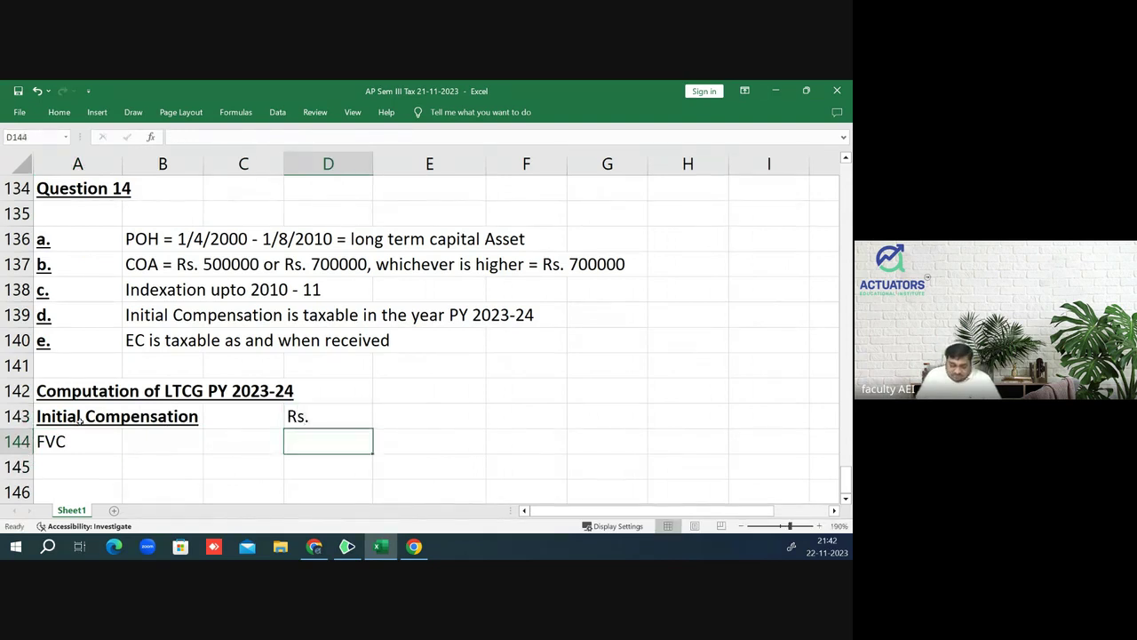
text(2900000)
key(Return)
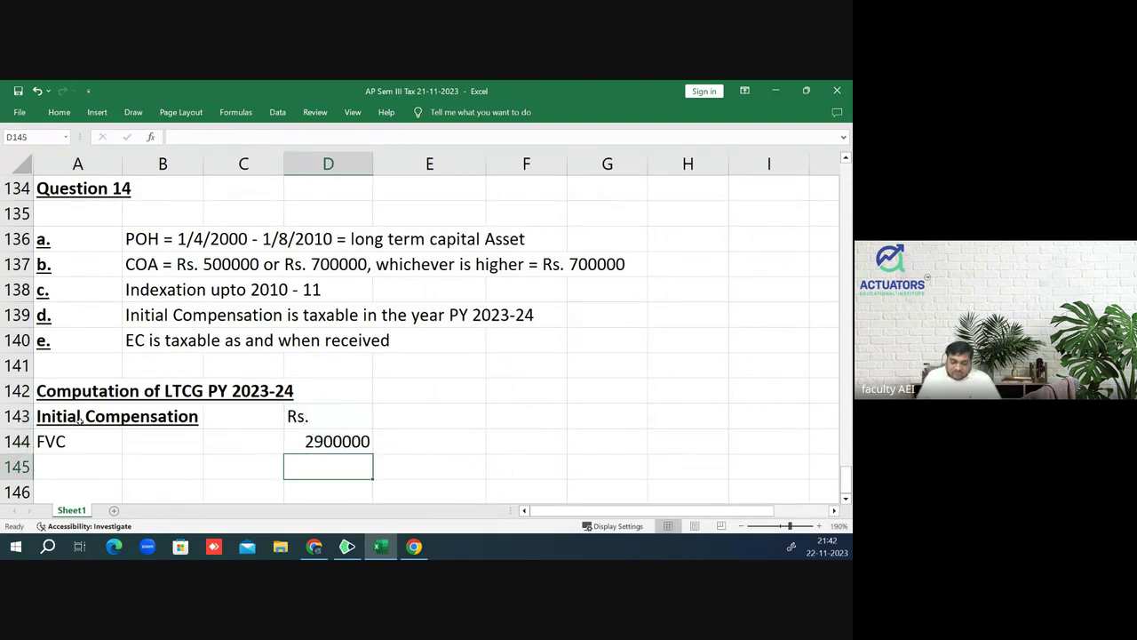
- Add a 'Less: Expenses for transfer' row in A145, then return to the Capital Gains PDF
key(Left)
key(Left)
key(Left)
text(L)
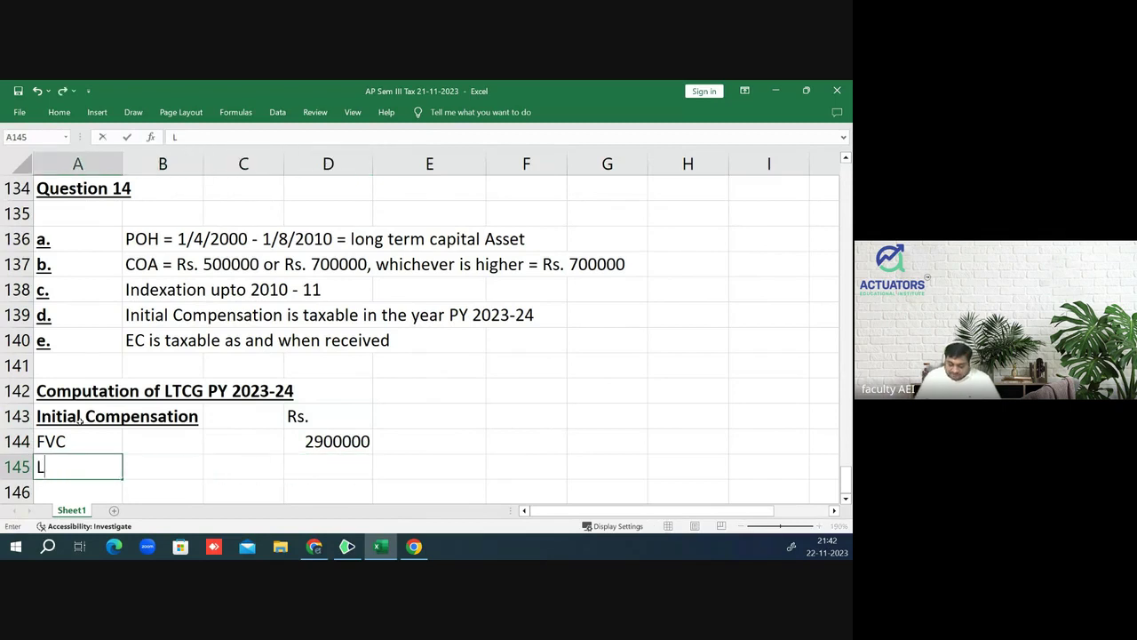
text(ess: Esx)
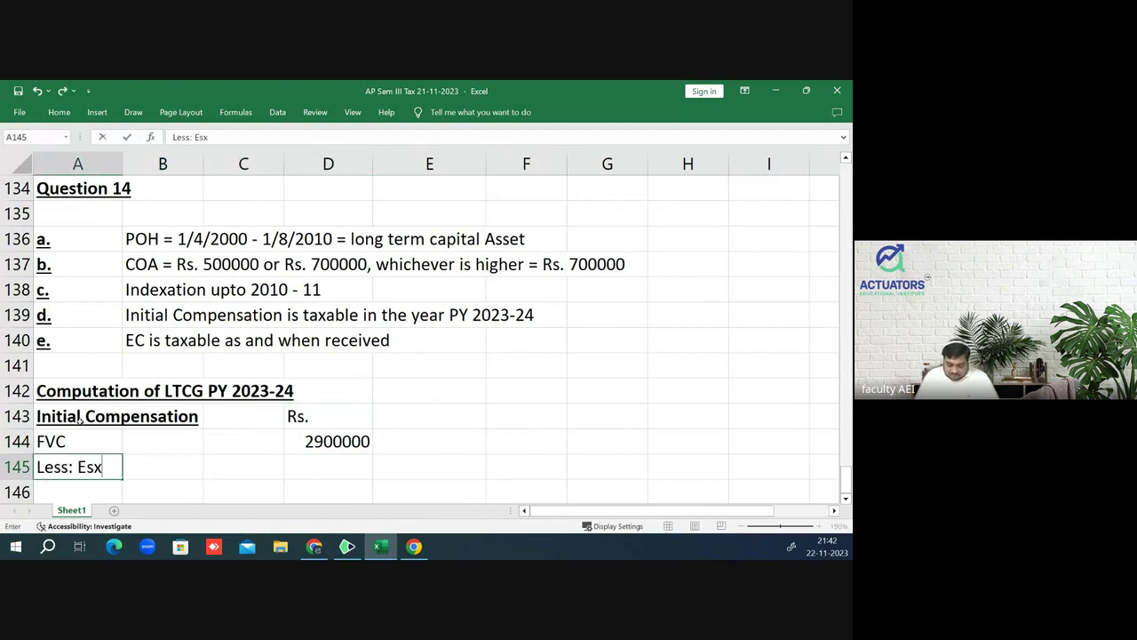
text(p)
key(BackSpace)
key(BackSpace)
key(BackSpace)
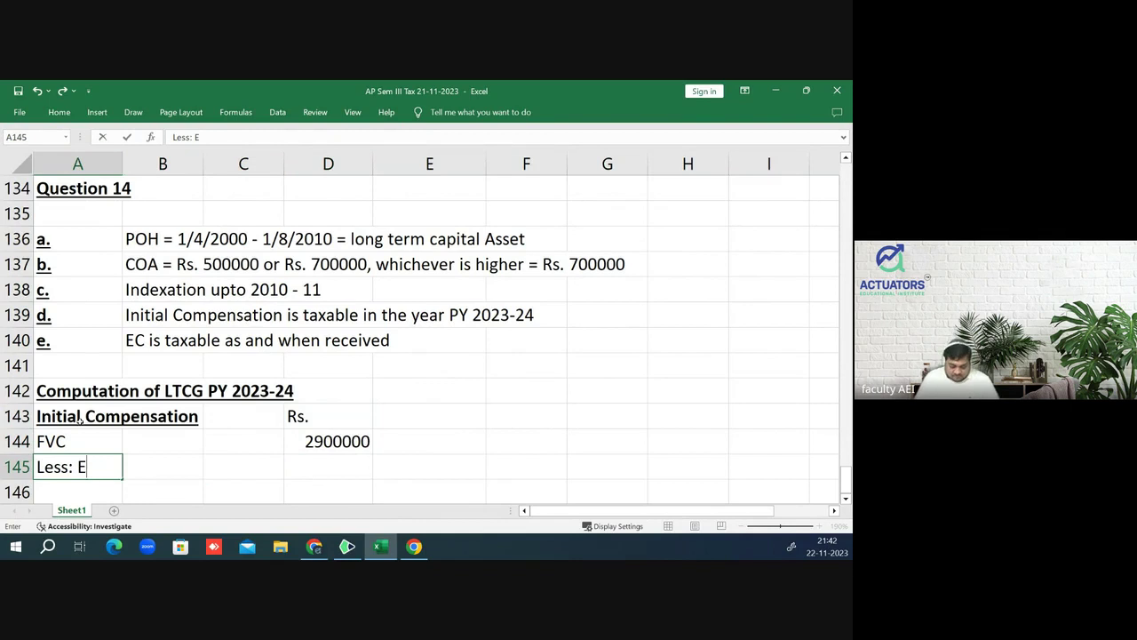
text(xpenses f)
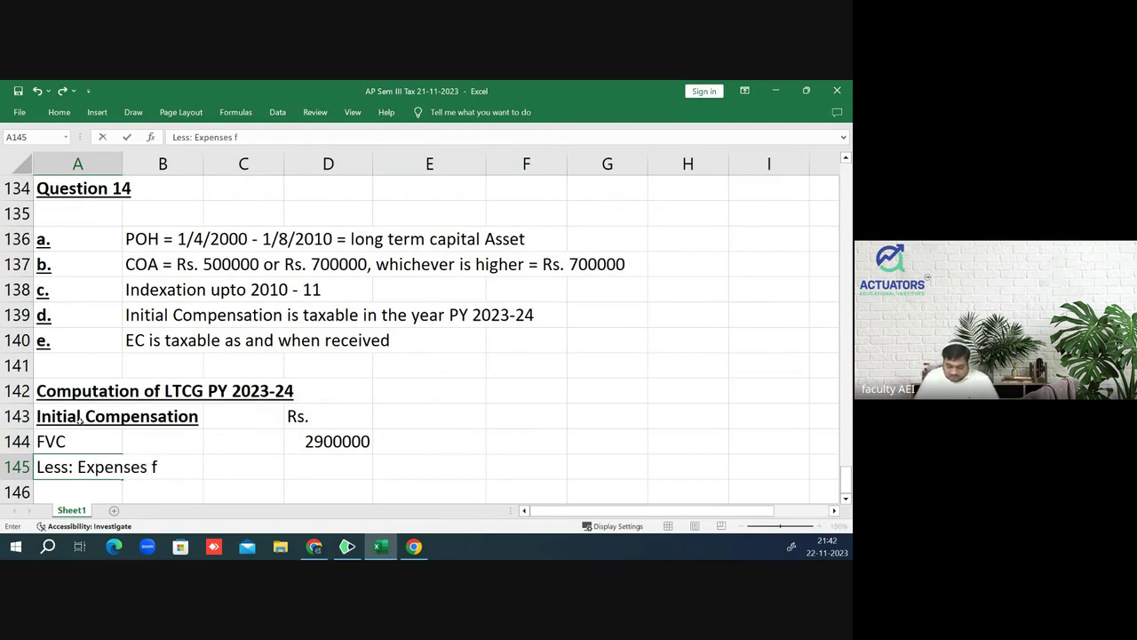
text(or trasnfer)
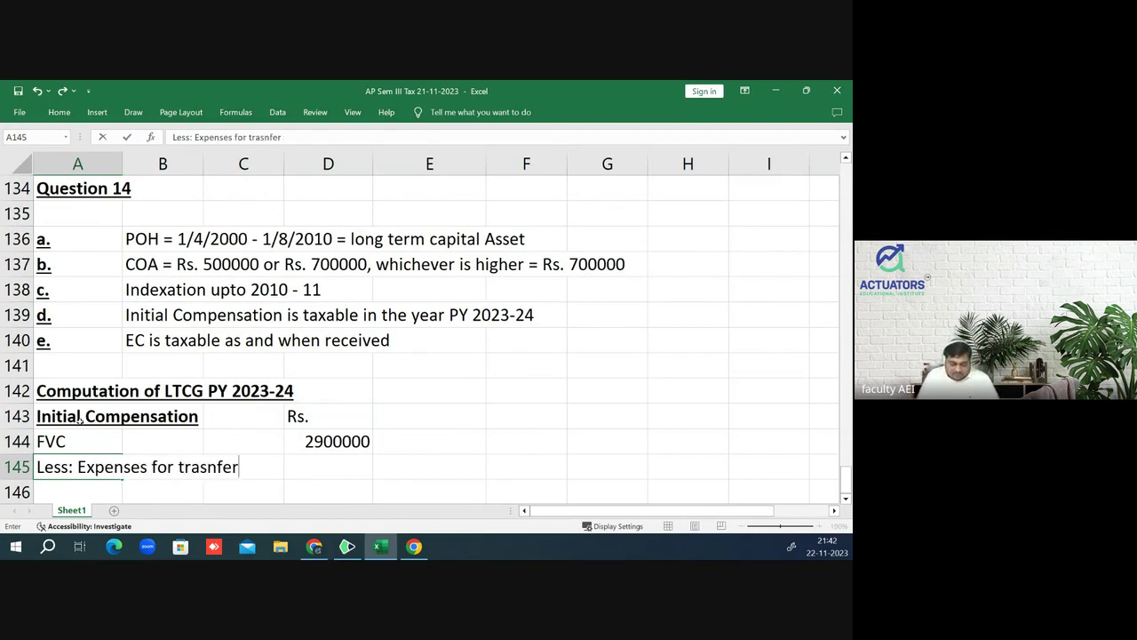
key(BackSpace)
key(BackSpace)
key(BackSpace)
key(BackSpace)
key(BackSpace)
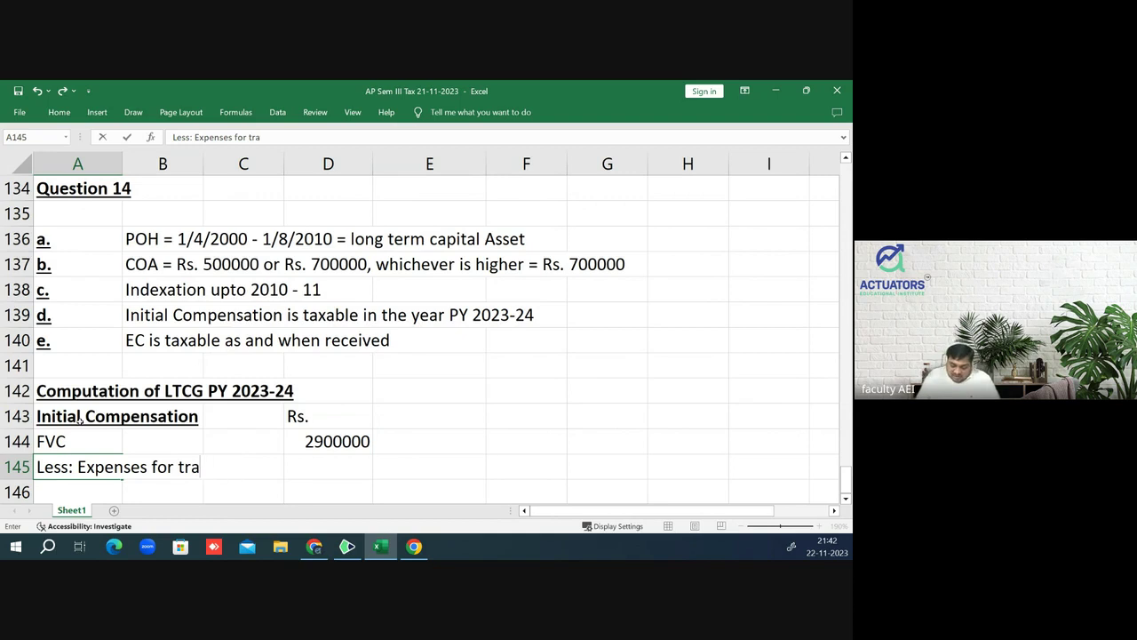
text(nsfer)
key(Return)
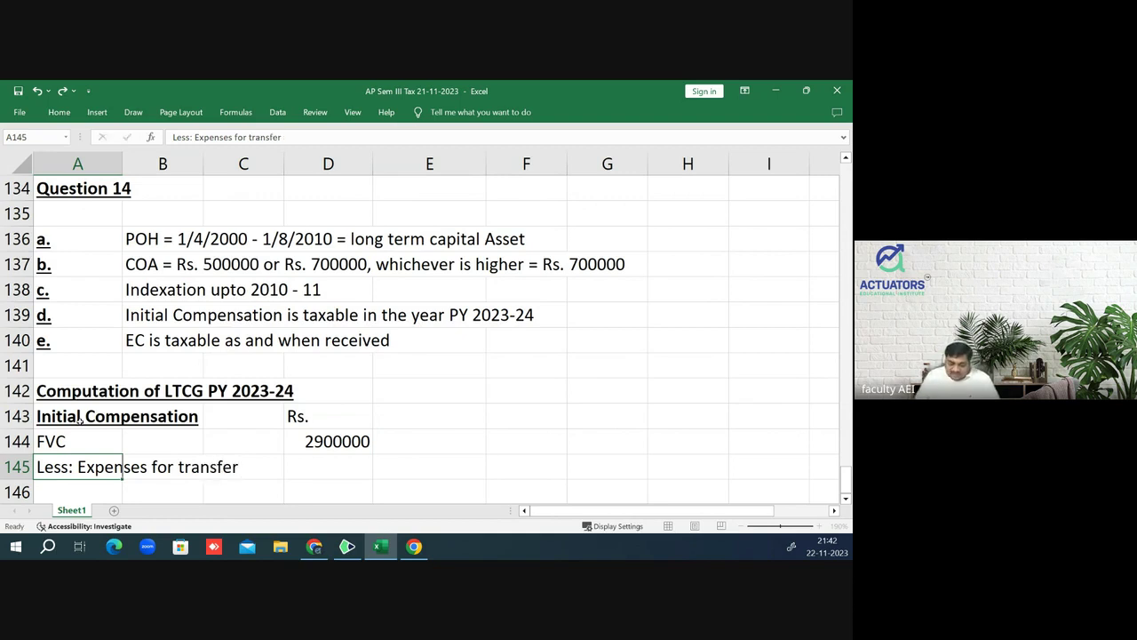
key(Up)
key(Right)
key(Right)
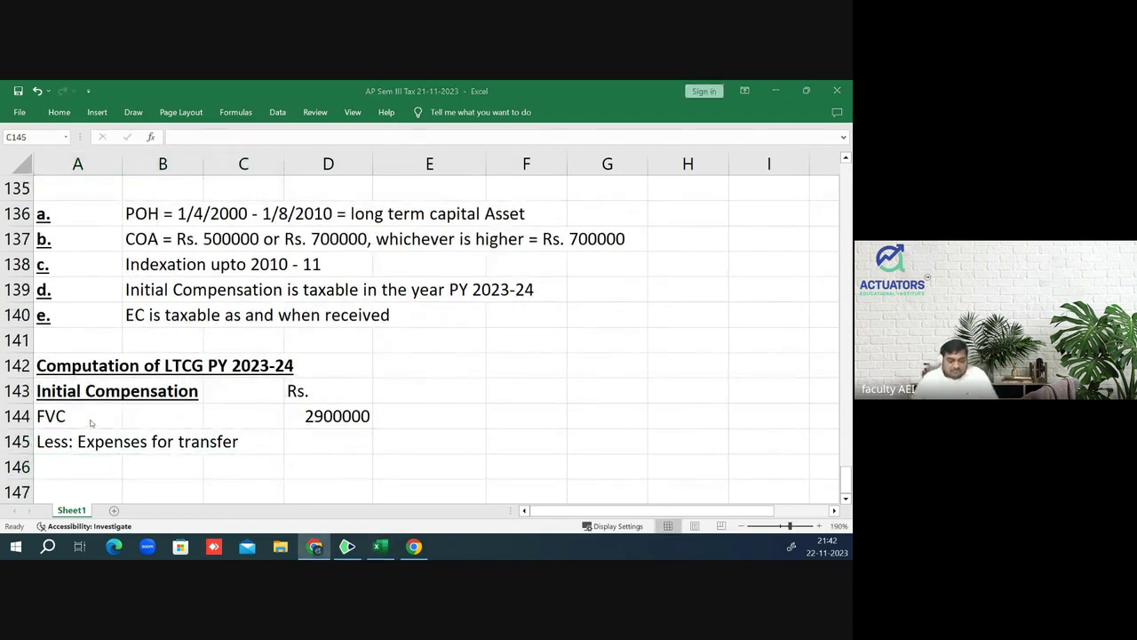
click(347, 546)
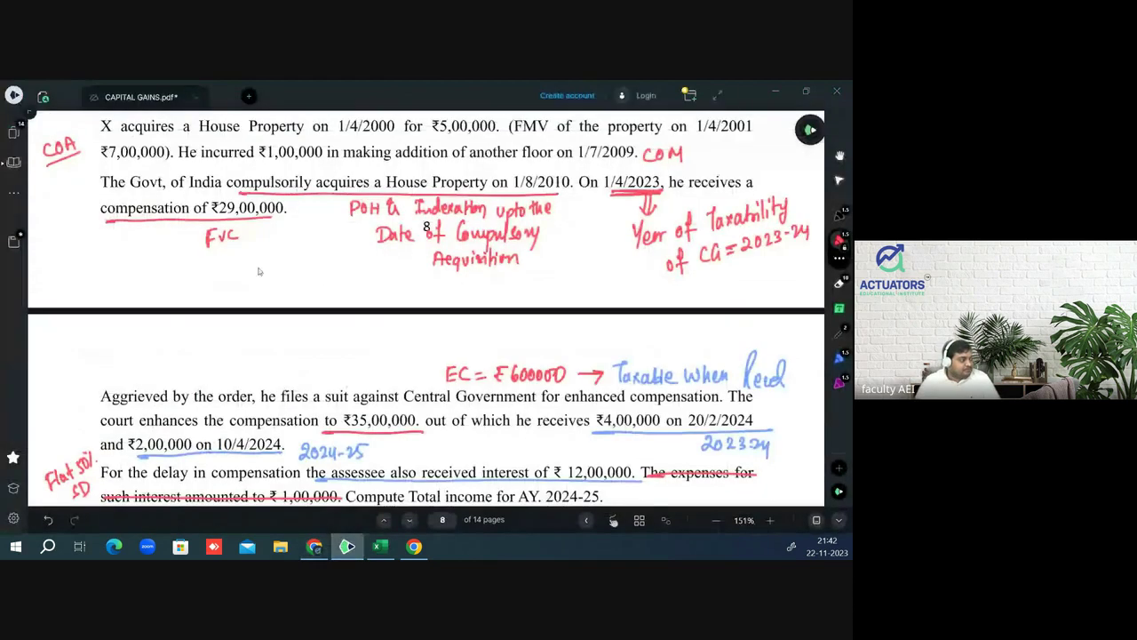
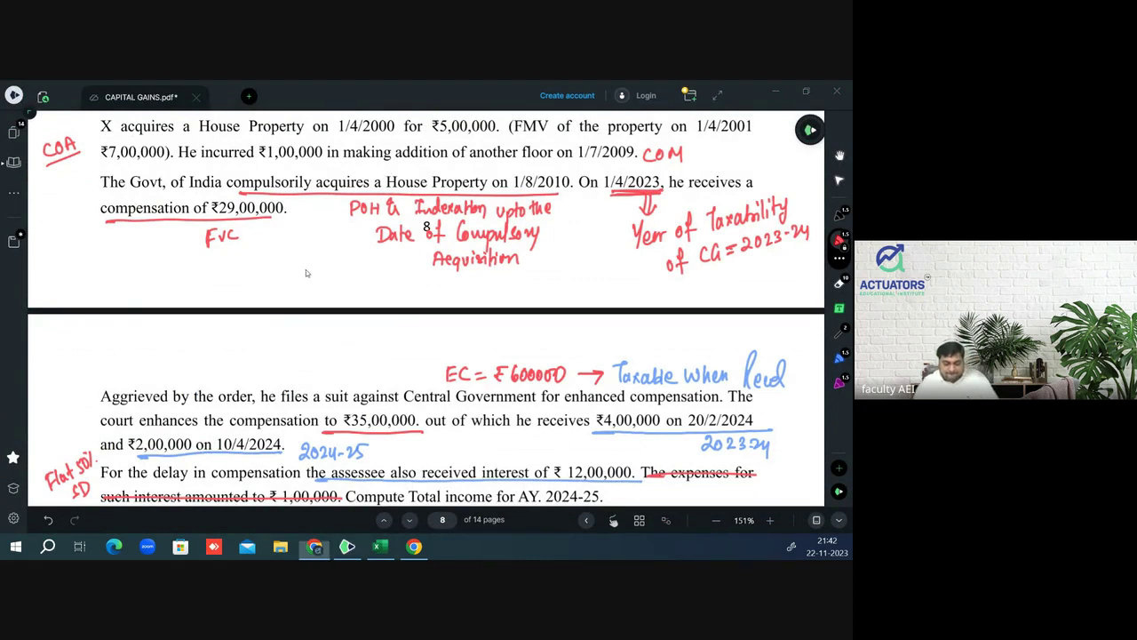
- Enter 0 as the transfer expenses amount in D145 of the LTCG computation
click(380, 546)
key(Right)
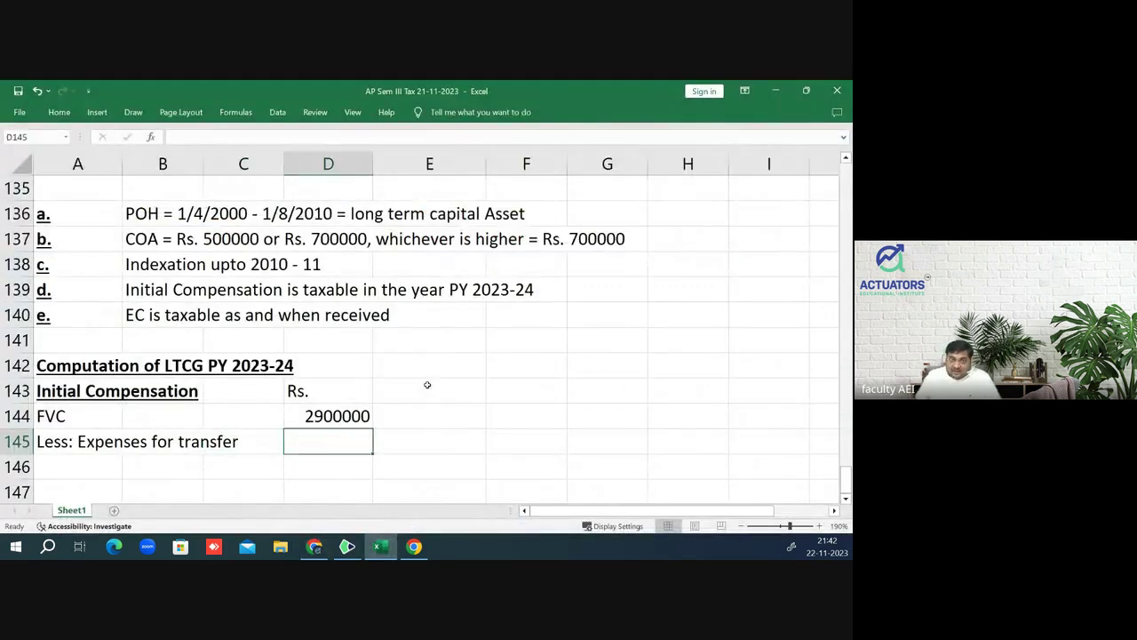
text(0)
key(Return)
key(Up)
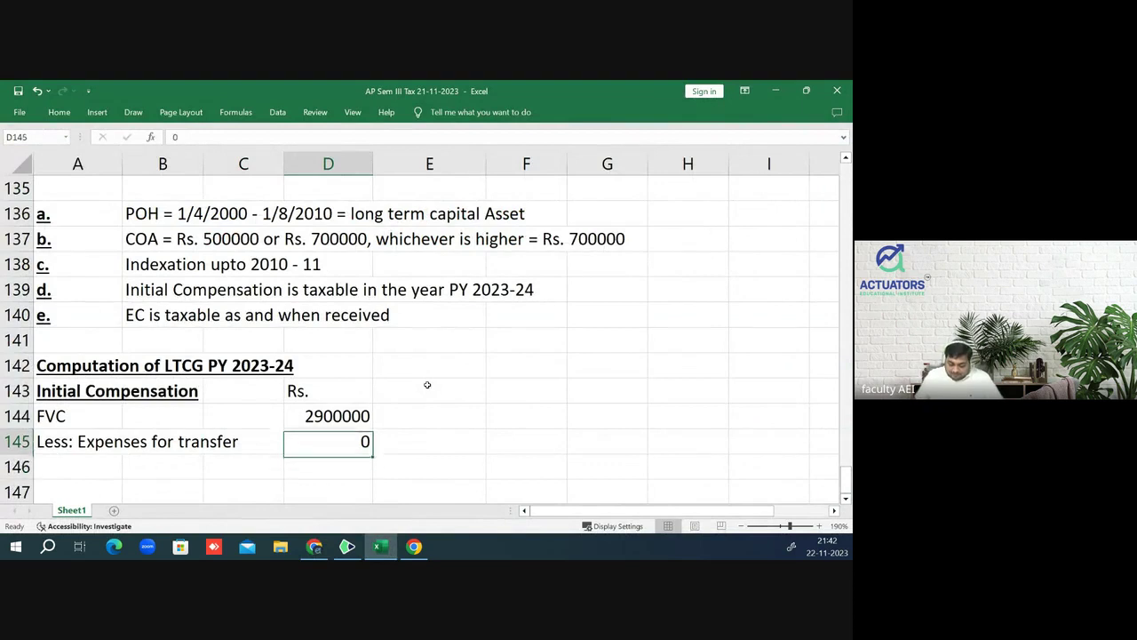
key(Return)
- Add 'Net sale consideration' with 2900000 in D146, then a 'Less: ICOA' label in A147
key(Home)
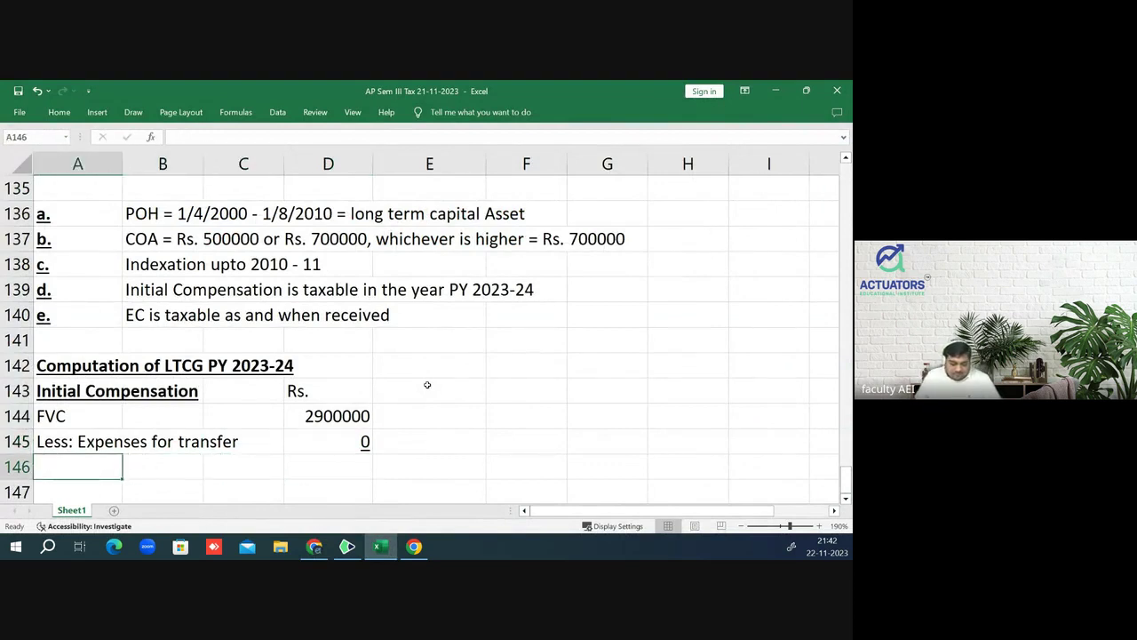
text(Net sale)
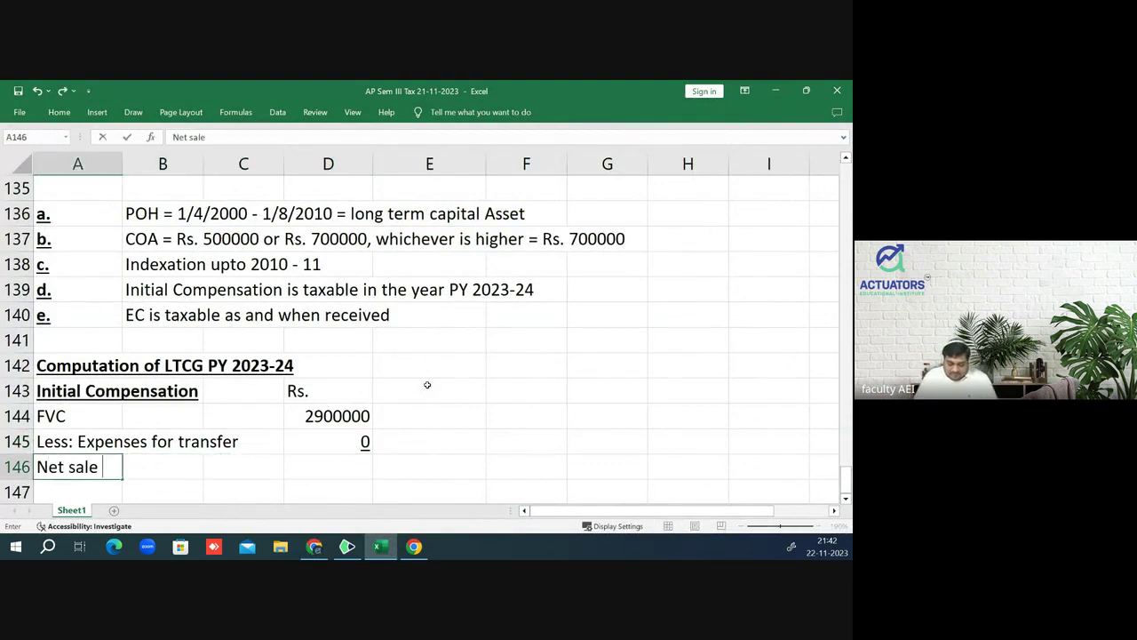
text( consider)
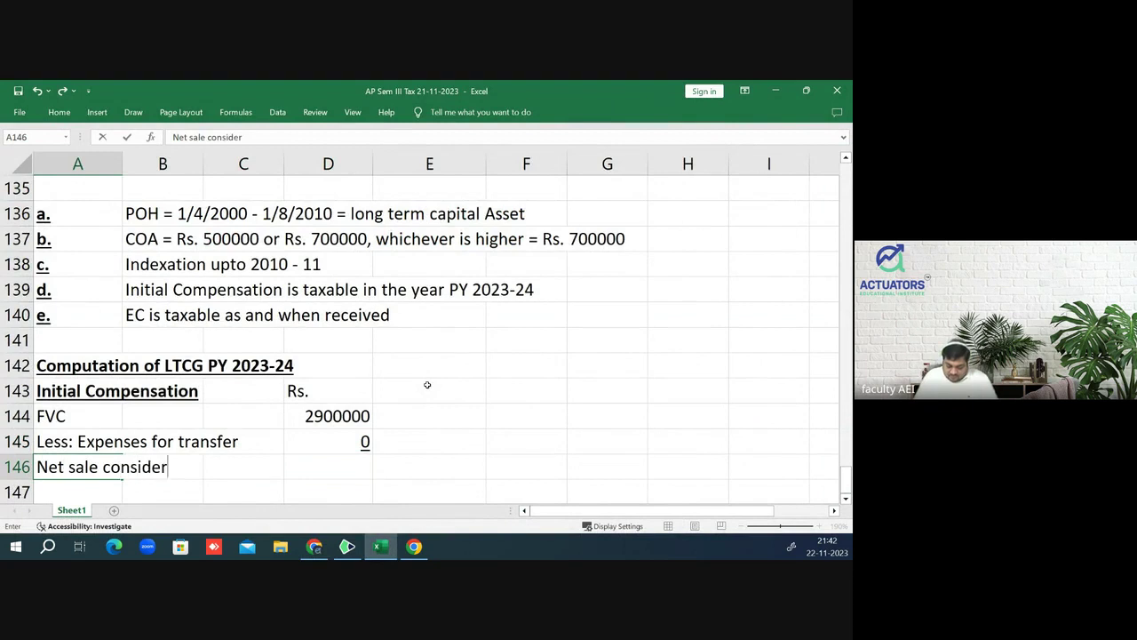
text(ation)
key(Return)
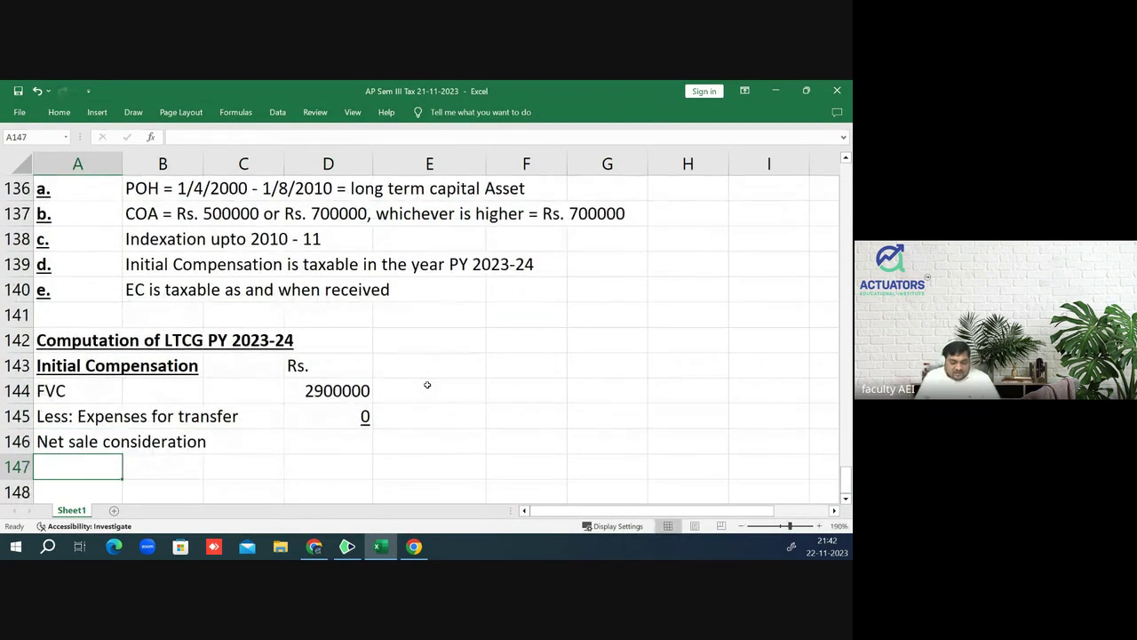
key(Up)
key(Right)
key(Right)
key(Right)
text(29000)
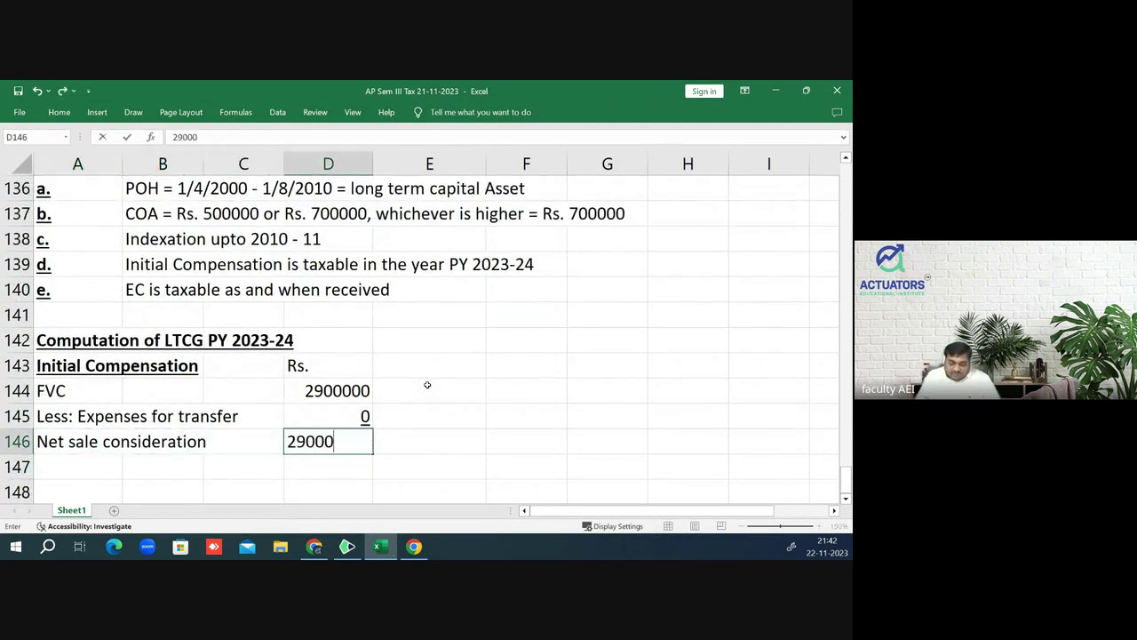
text(00)
key(Return)
key(Left)
key(Left)
key(Left)
text(L)
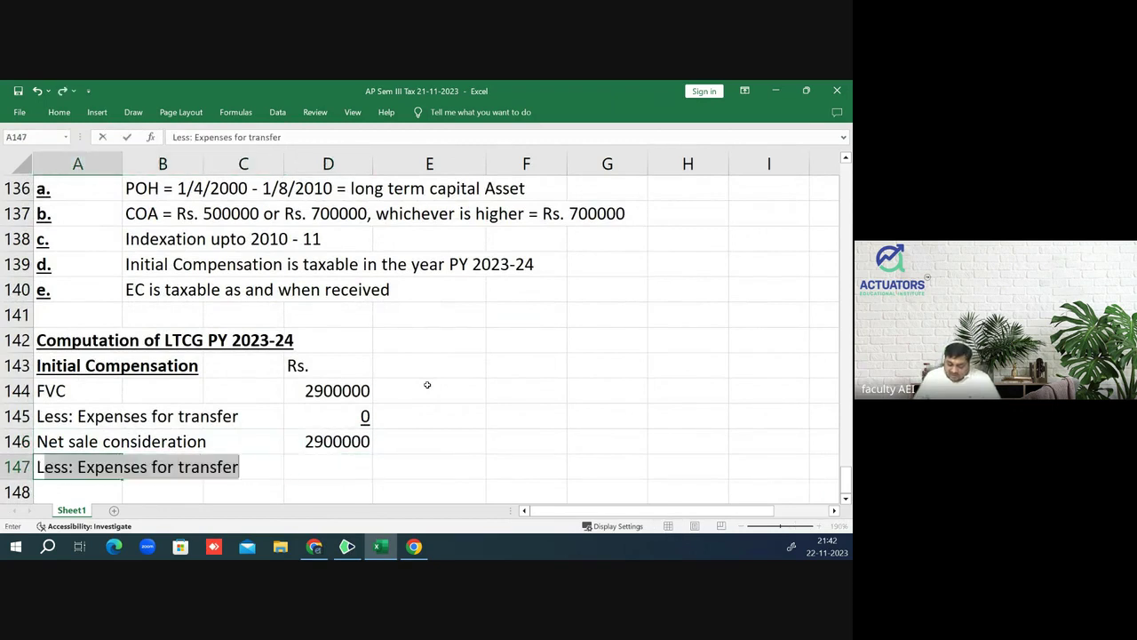
text(ess: IC)
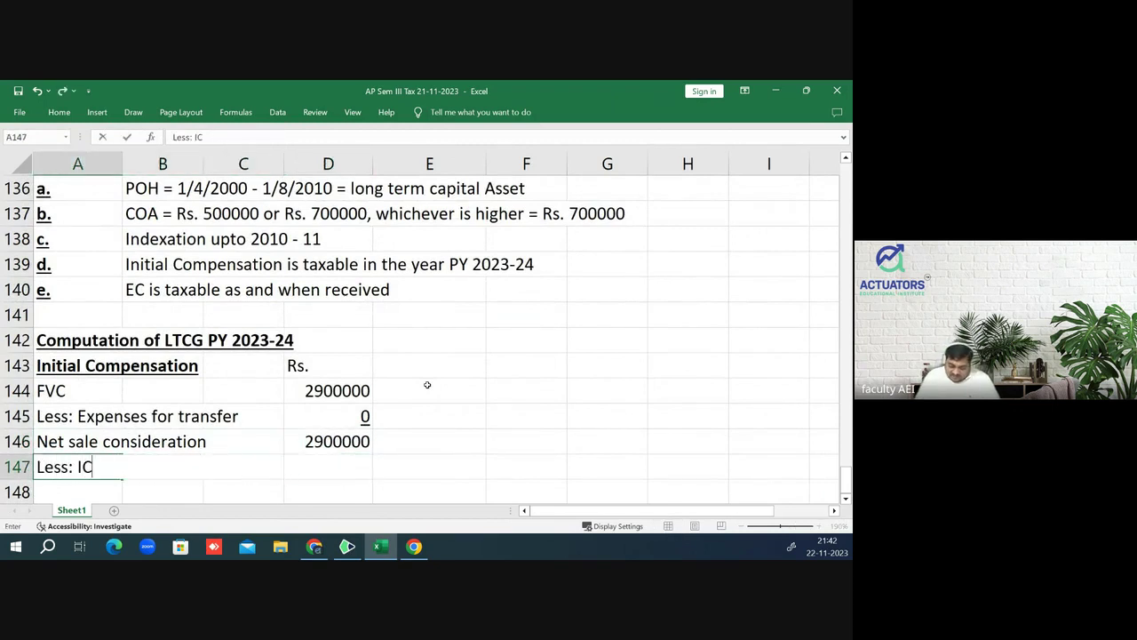
text(OA)
key(Return)
- Enter '(700000*CII of the year 2010-11/CII of the year 2001-02)' under Less: ICOA, with its closing bracket
text(()
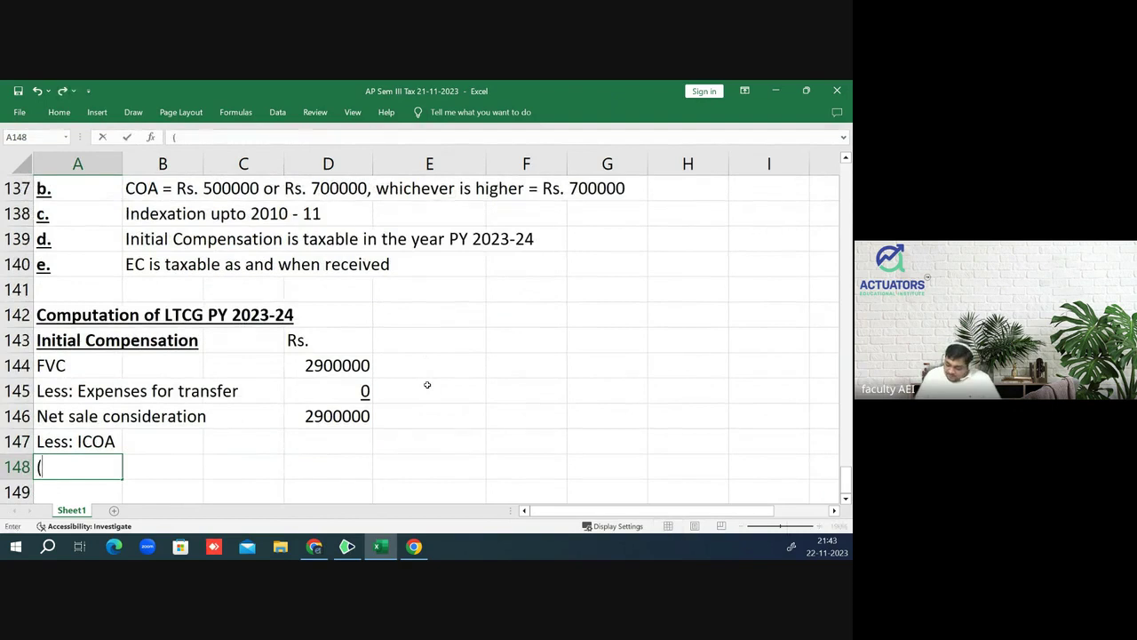
text(700000)
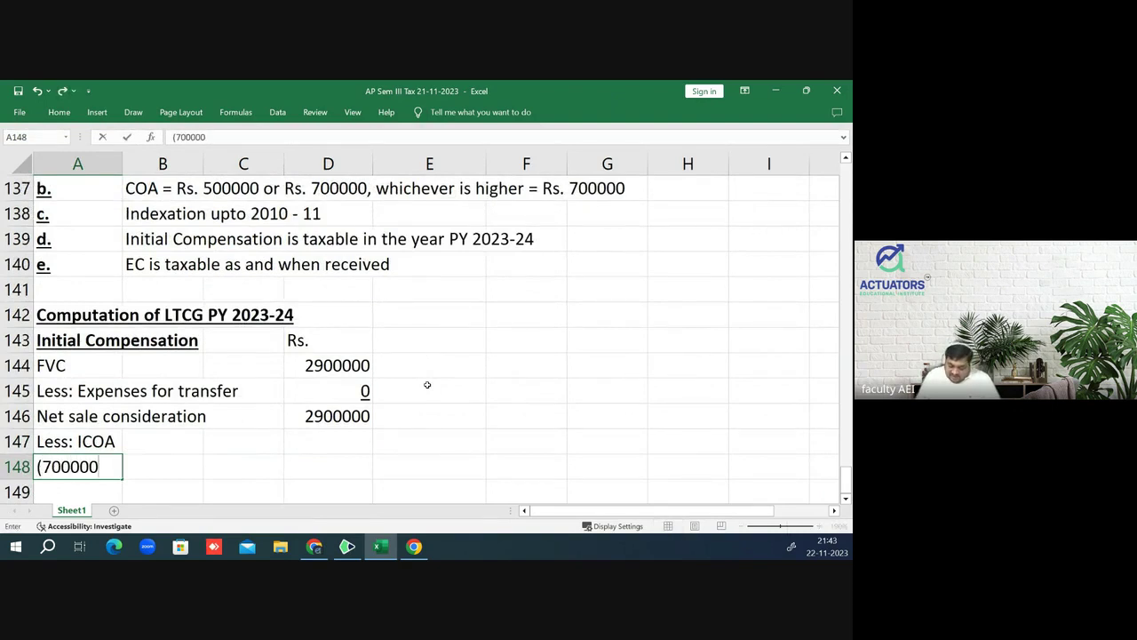
text(*)
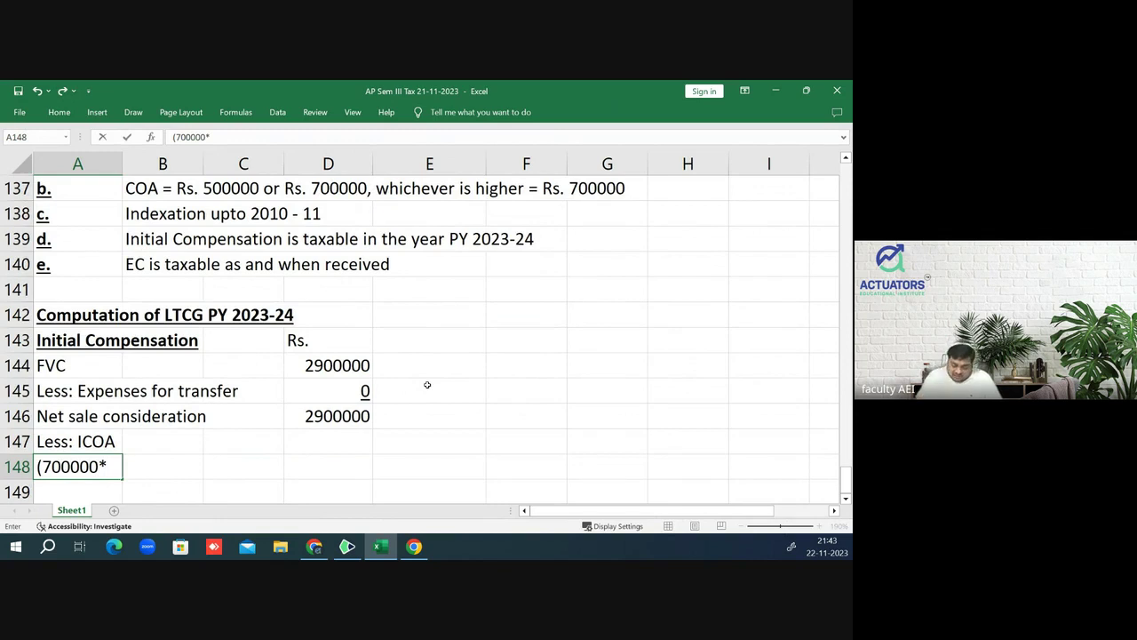
text(CII of)
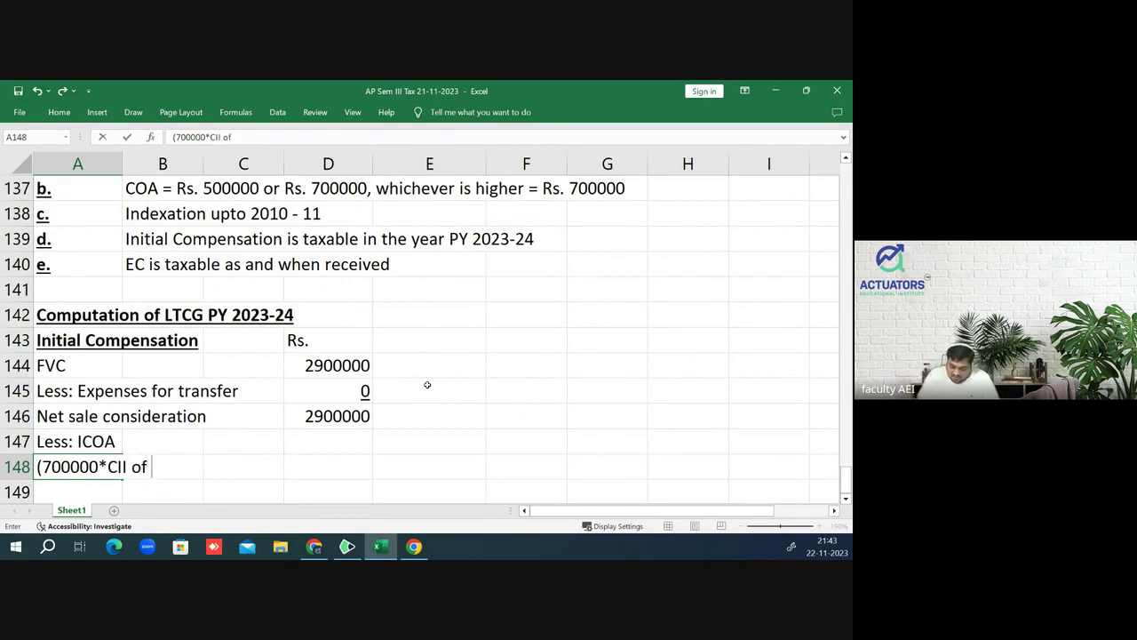
text( the year)
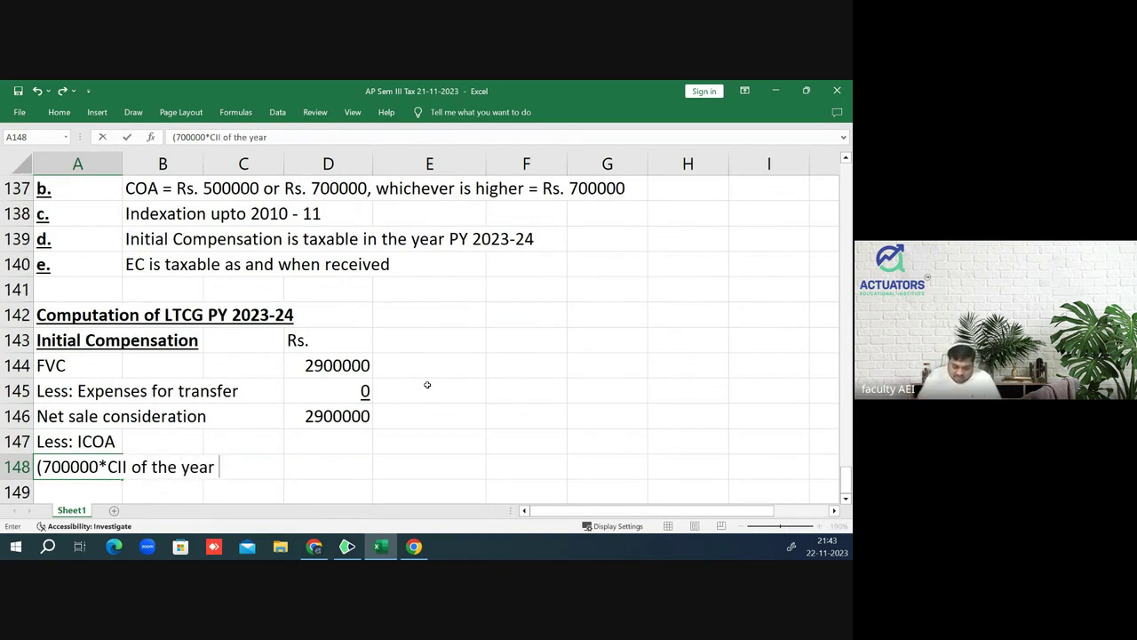
text( 2010-11)
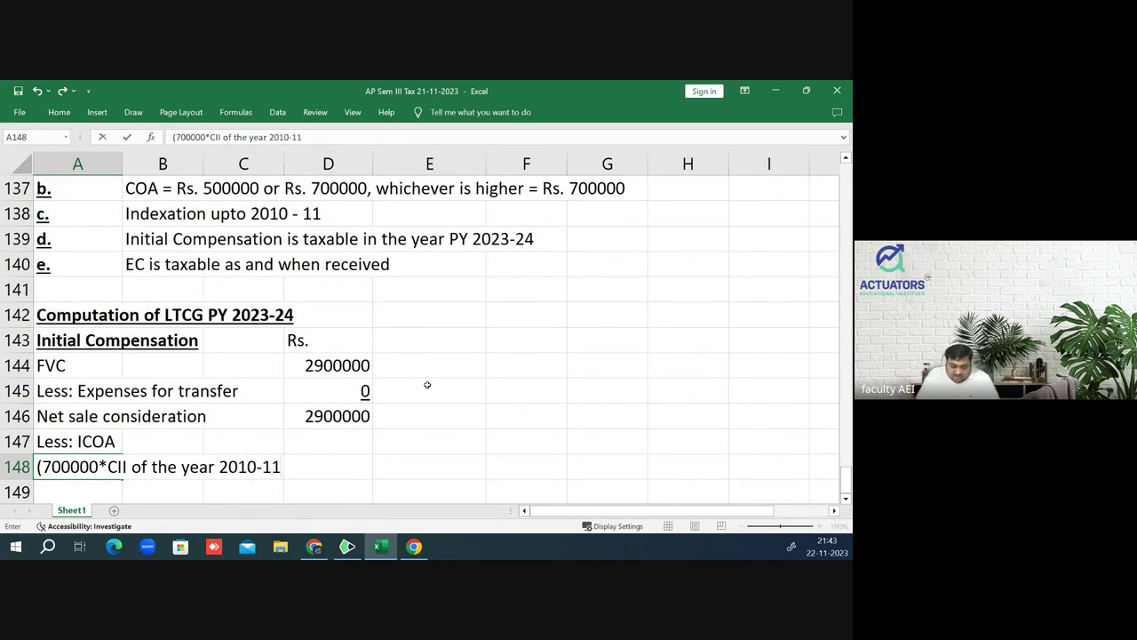
text(/)
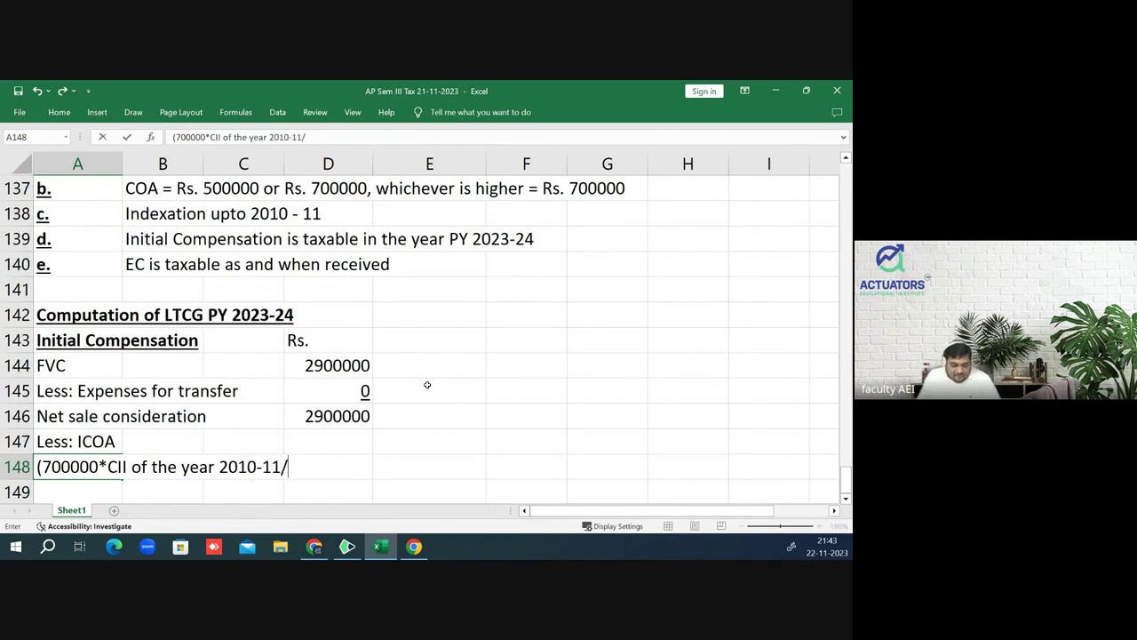
text(CI)
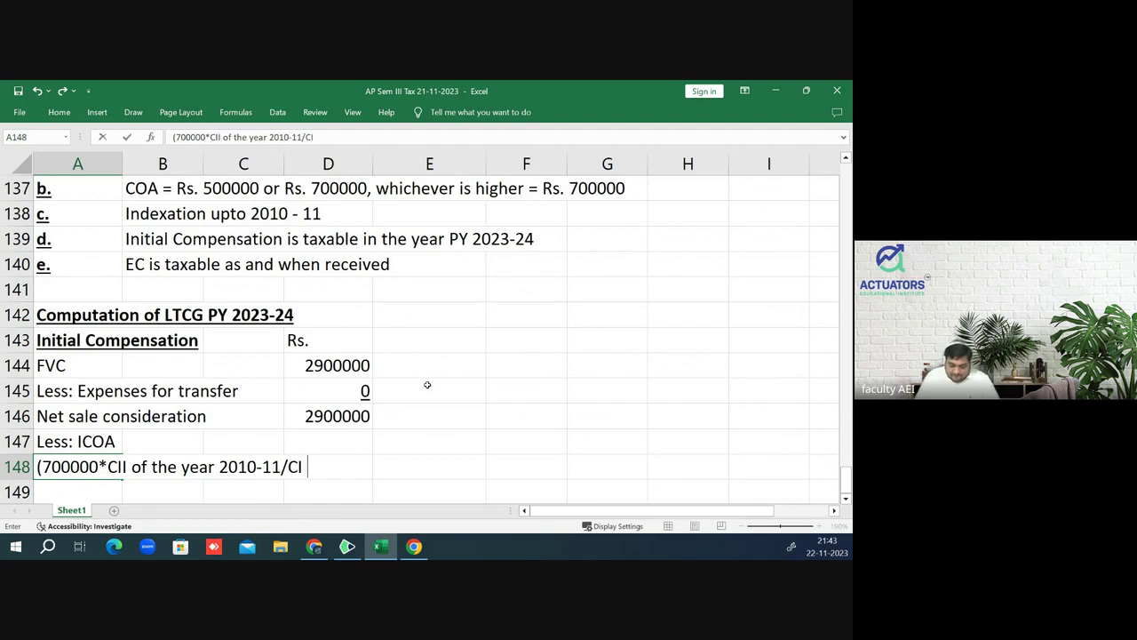
text(I )
text(of the)
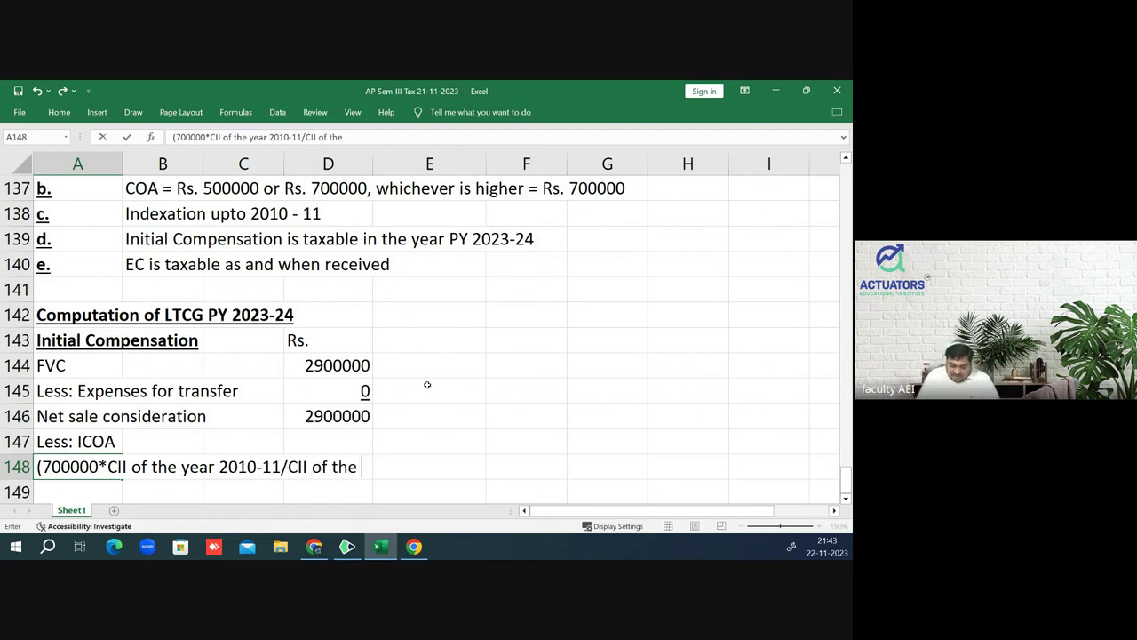
text( year)
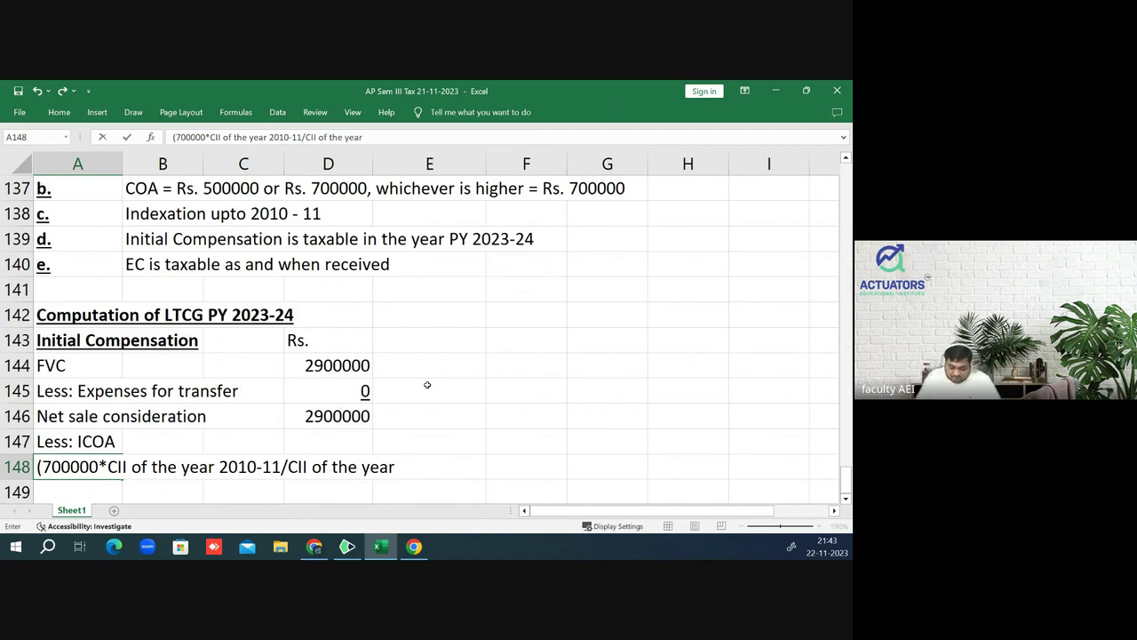
text( 20)
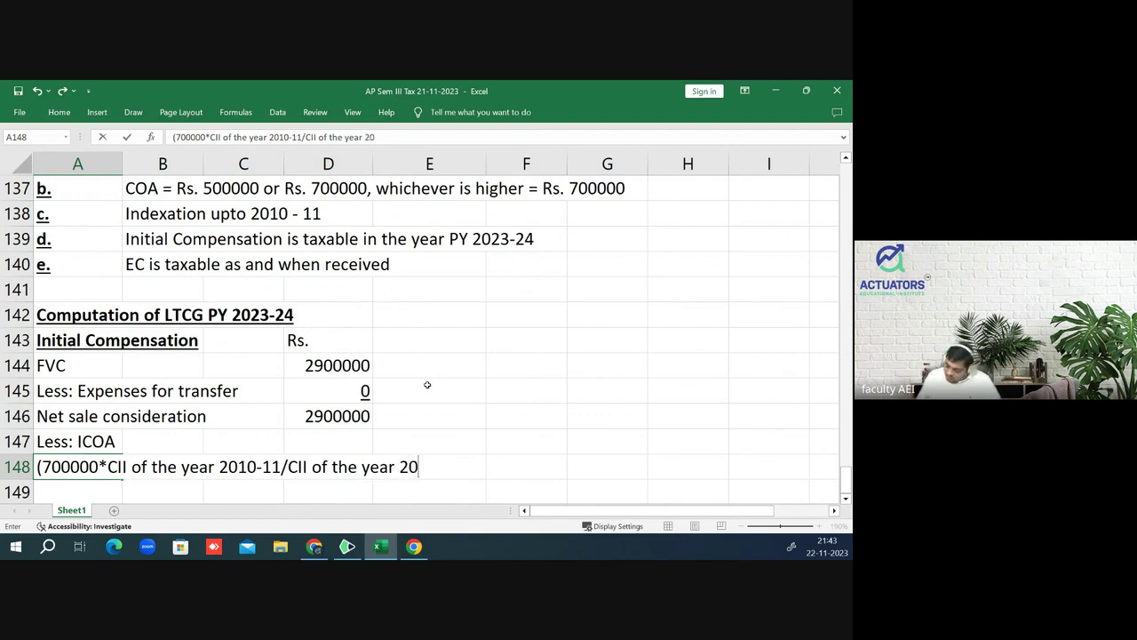
text(01-02)
key(Return)
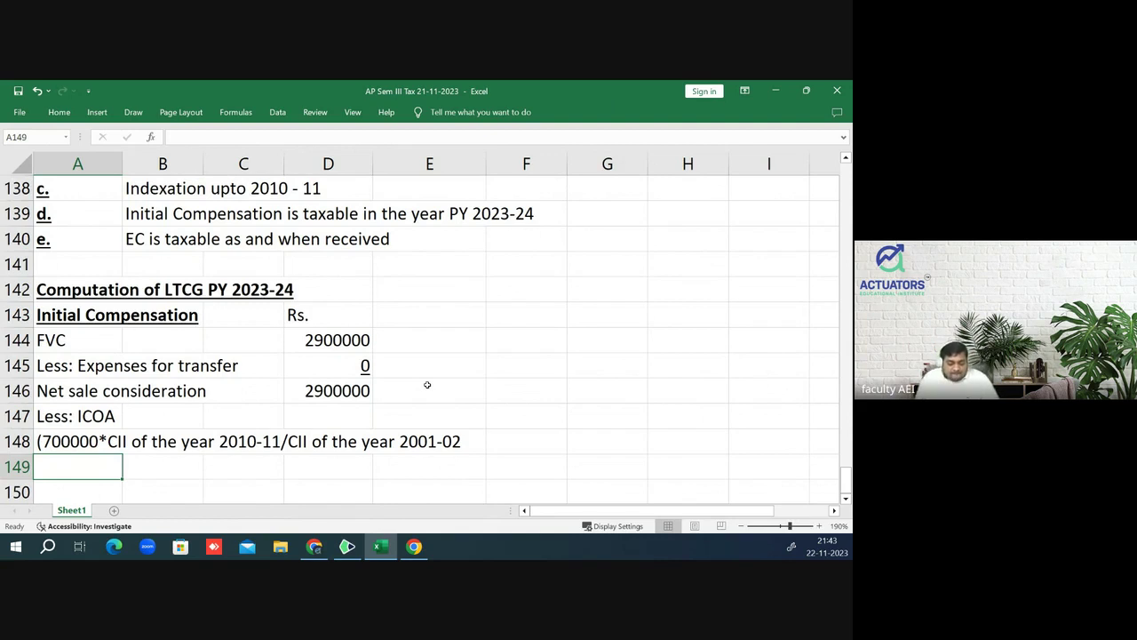
key(Up)
key(F2)
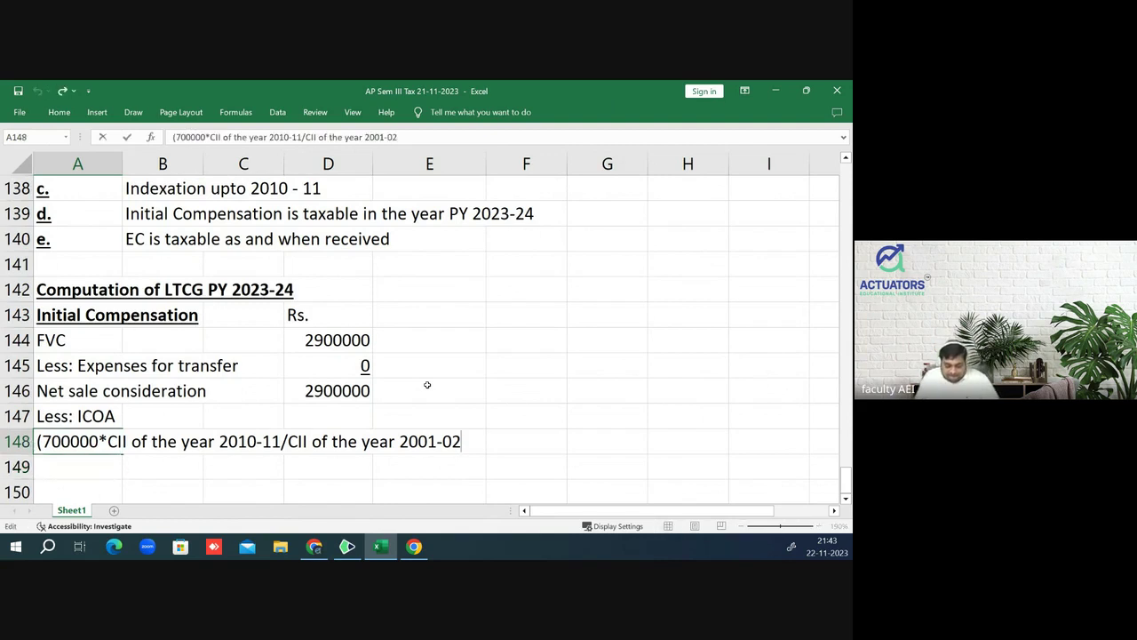
text())
key(Return)
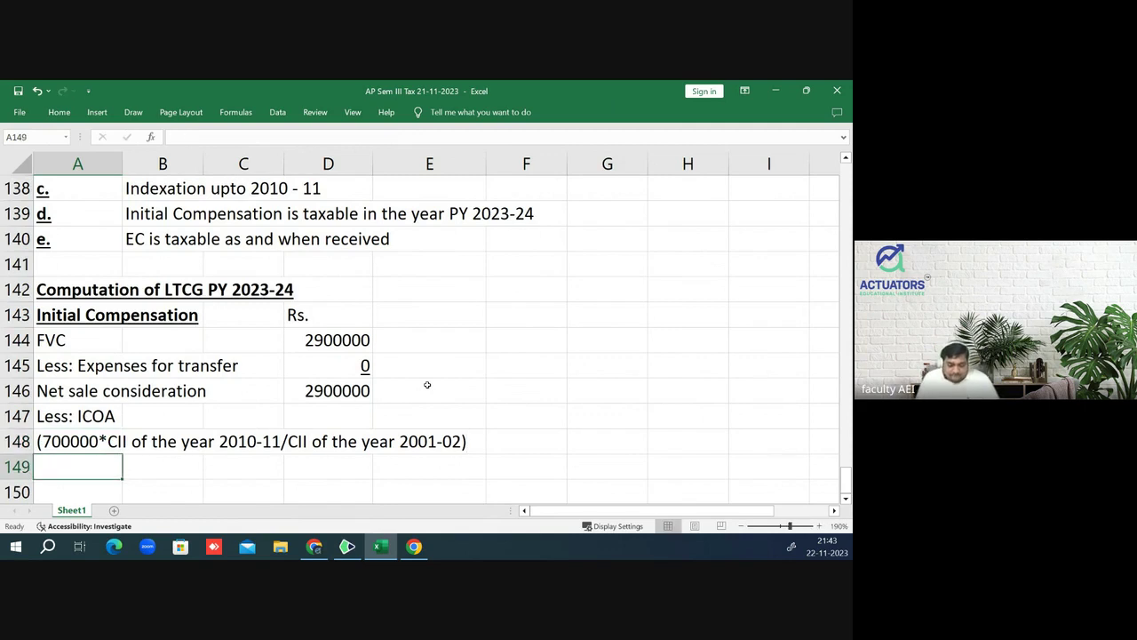
- Start a new note line below reading '(700000'
key(Up)
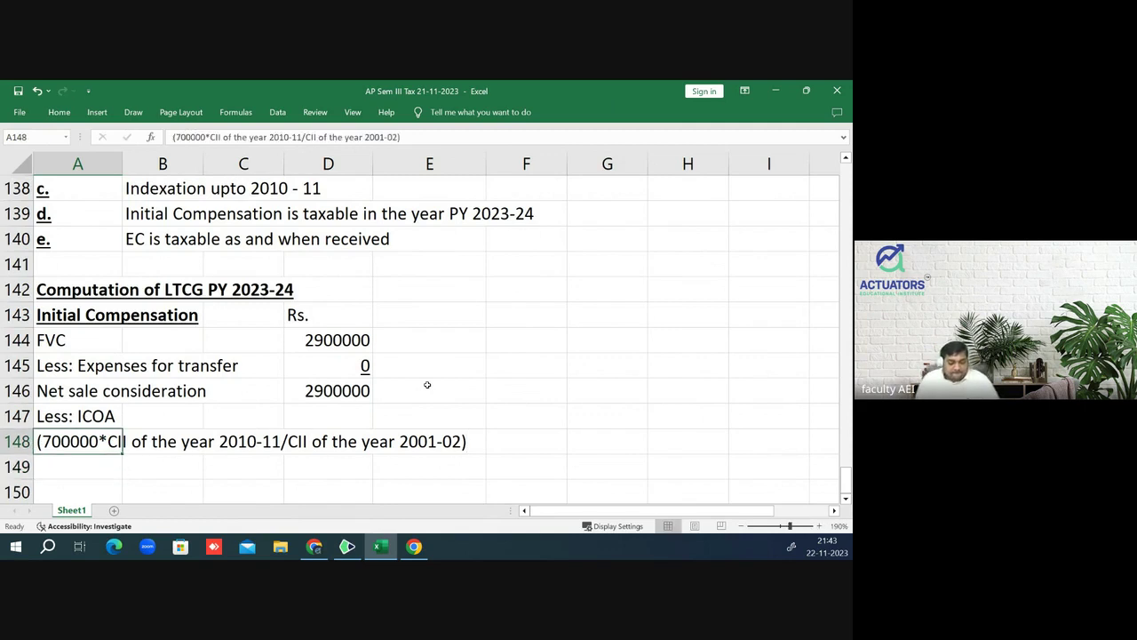
key(Down)
text((700)
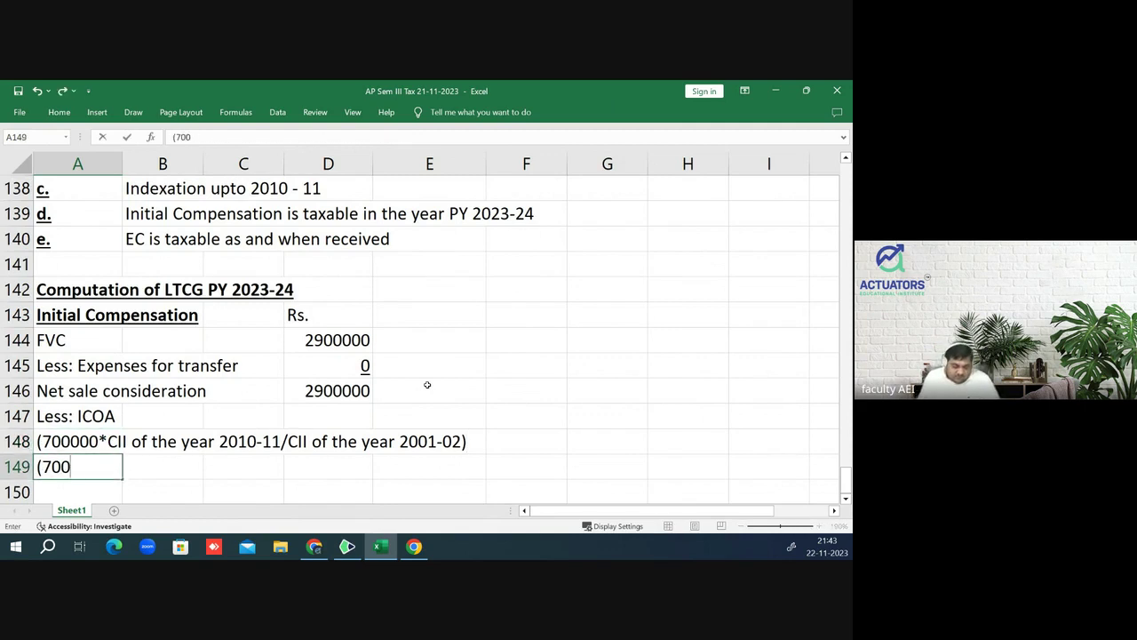
text(000*)
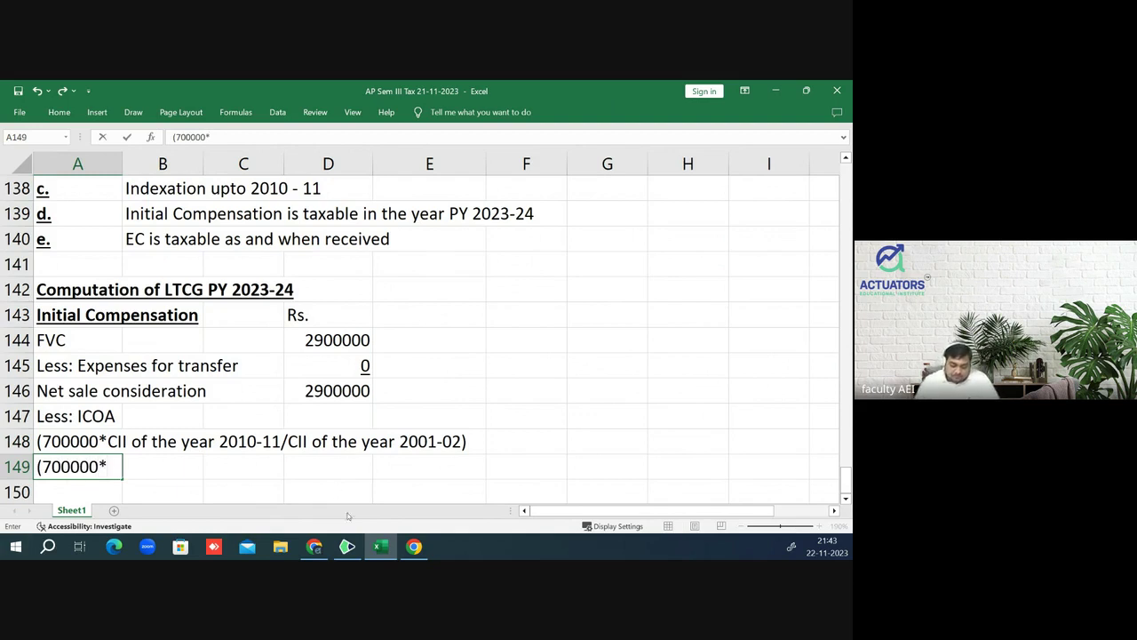
- Scroll CAPITAL GAINS.pdf up to the cost inflation index table on page 1
click(348, 547)
scroll(626, 398, up, 3)
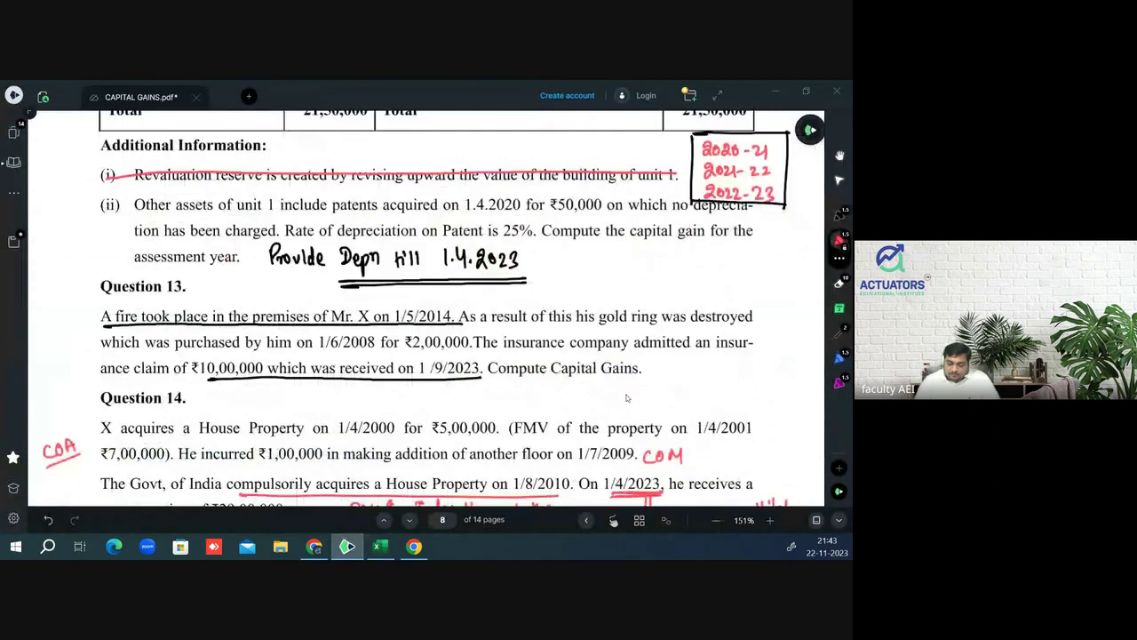
scroll(627, 399, up, 8)
scroll(626, 391, up, 8)
scroll(624, 382, up, 8)
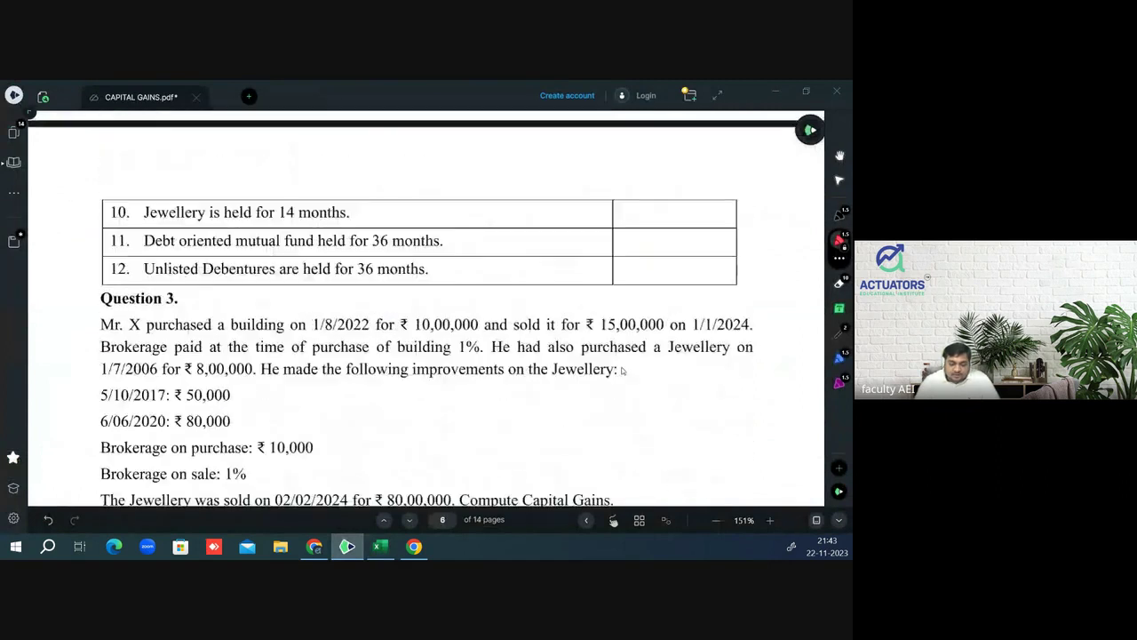
scroll(622, 372, up, 8)
scroll(622, 372, up, 8)
scroll(622, 368, up, 8)
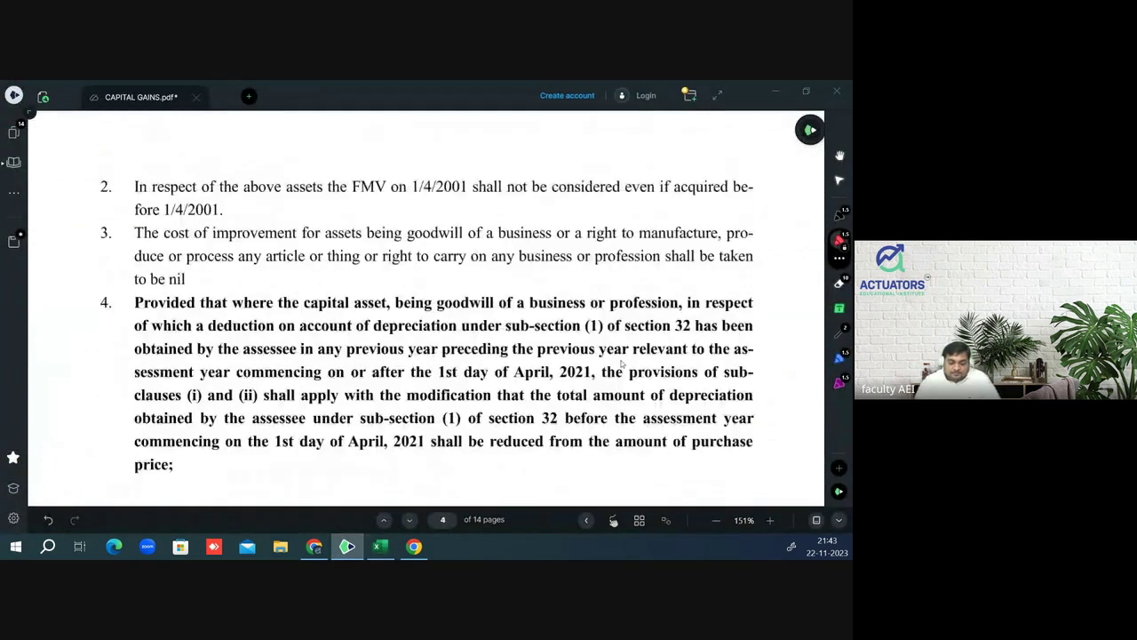
scroll(622, 363, up, 10)
scroll(622, 362, up, 5)
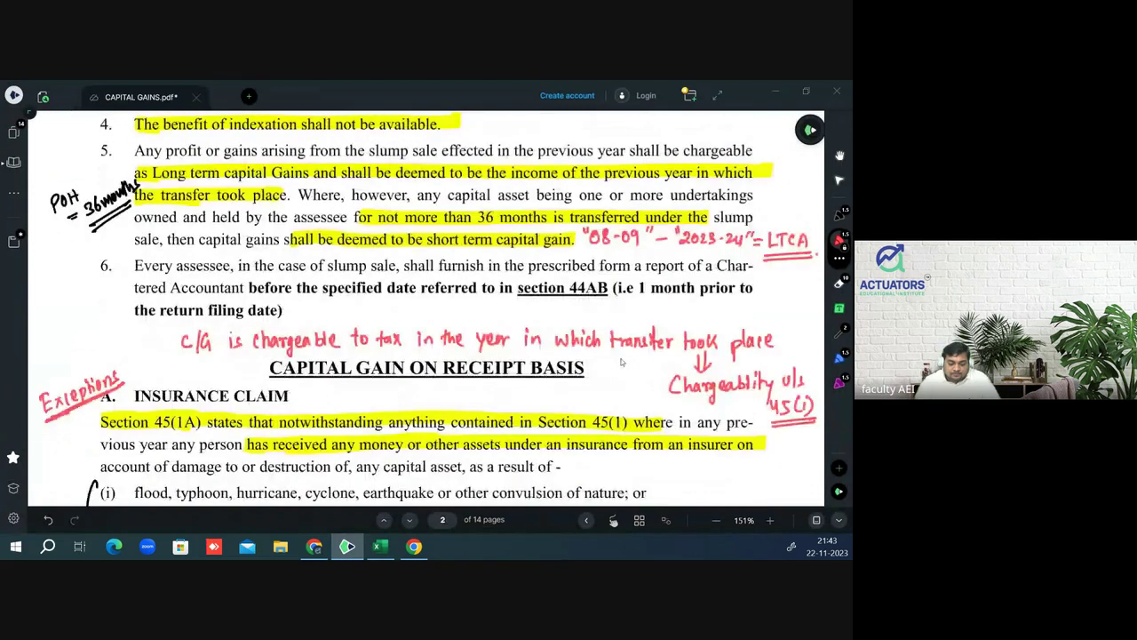
scroll(622, 361, up, 5)
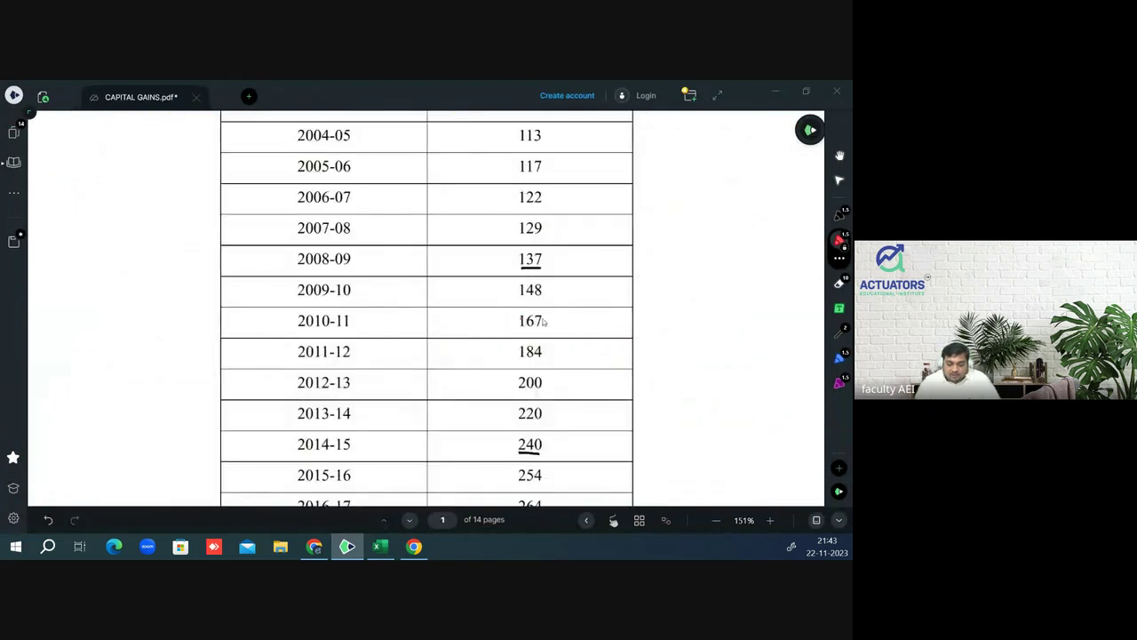
- Underline the 2010-11 index value 167 in red, redoing a stray stroke, then return to Excel
drag(521, 318, 554, 318)
key(ctrl+z)
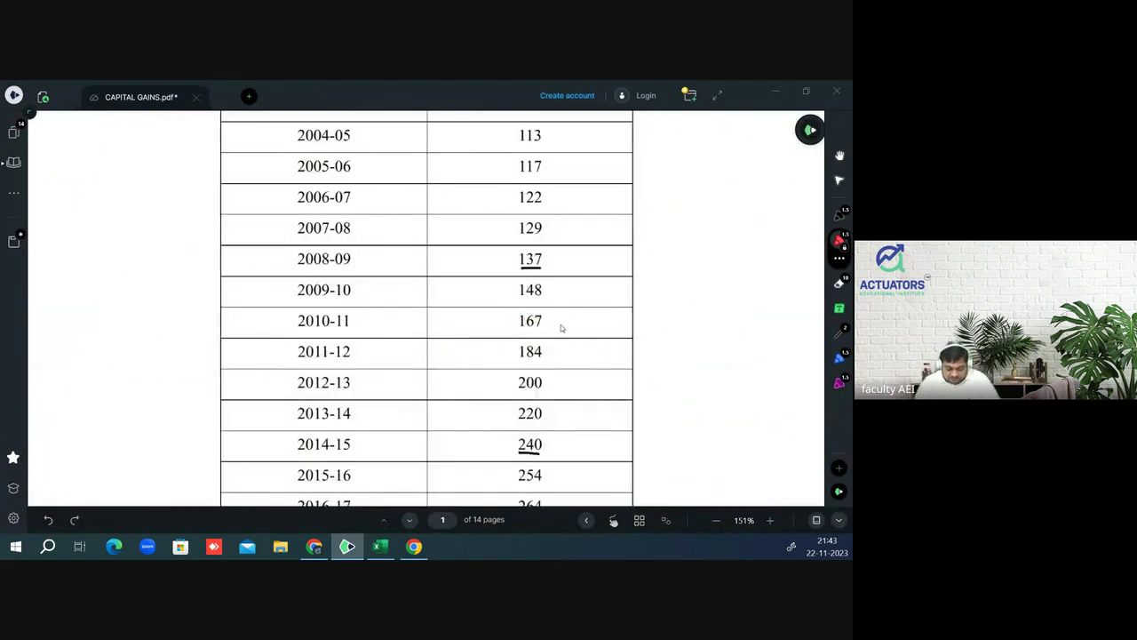
mouse_move(520, 330)
mouse_down()
mouse_move(541, 330)
mouse_move(545, 306)
mouse_up()
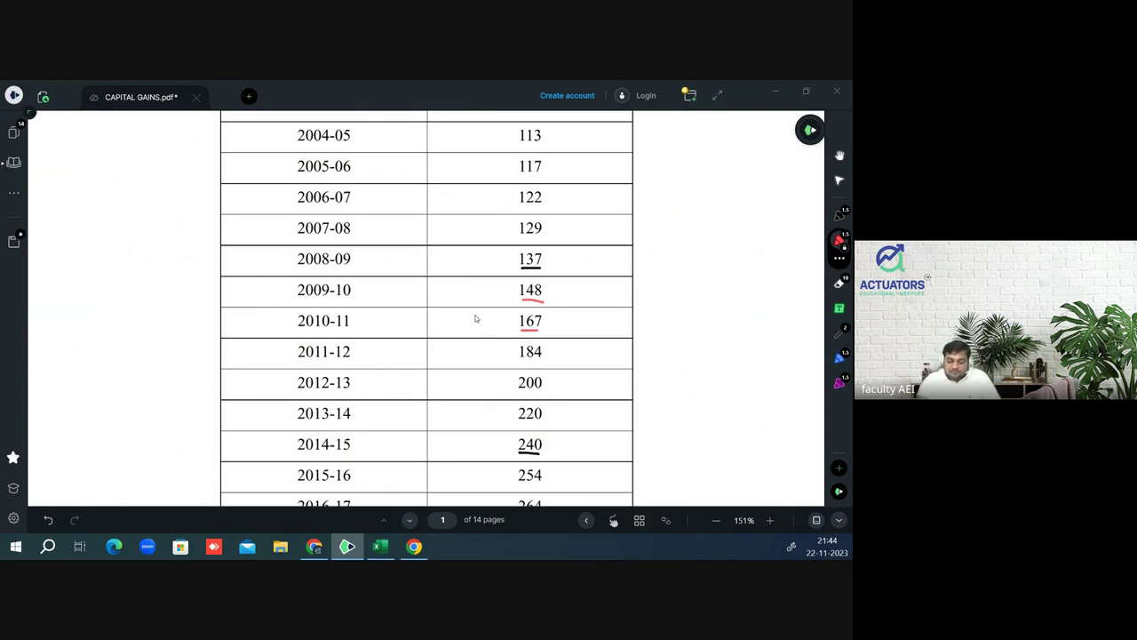
key(alt+Tab)
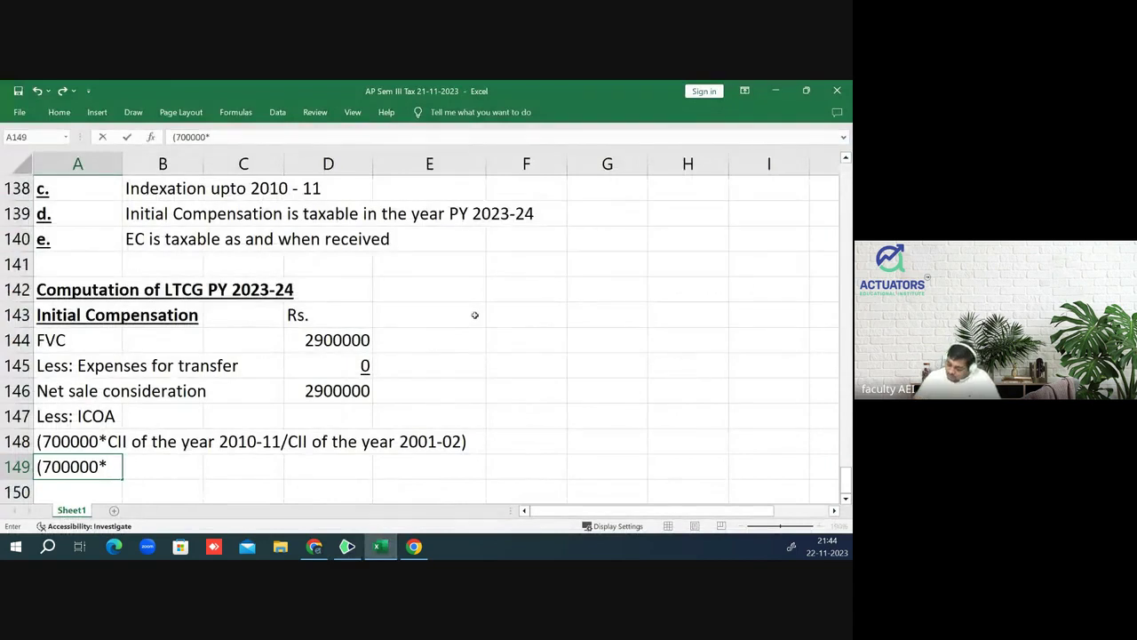
- Complete the note as '(700000*167/100)' and move it from A149 into A148
text(167/10)
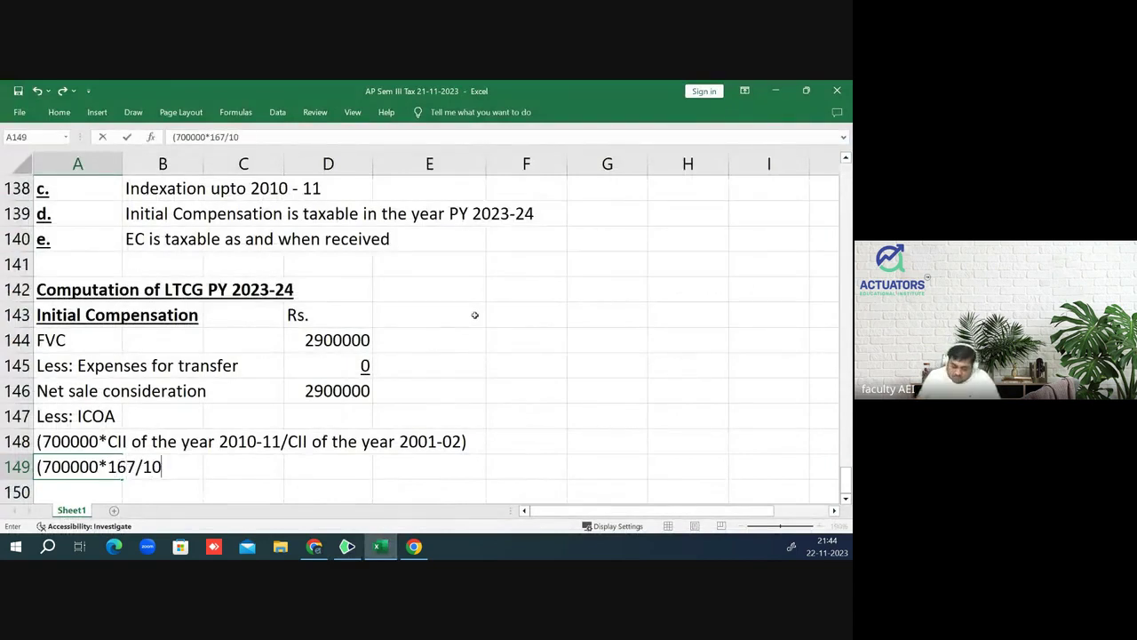
text(0))
key(ctrl+Return)
scroll(474, 315, down, 1)
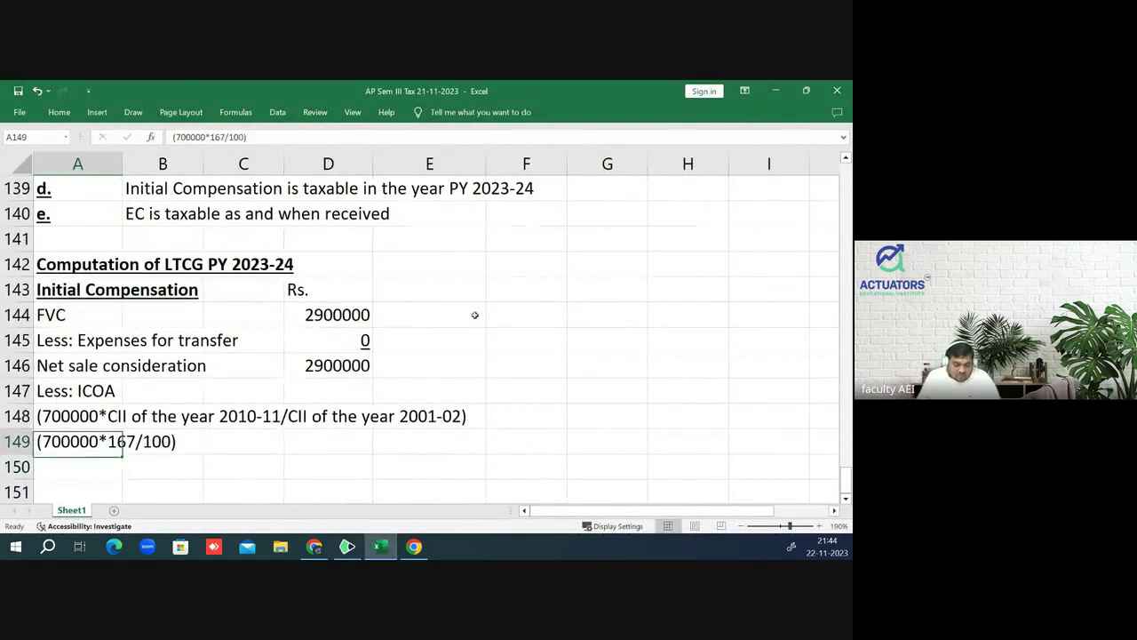
key(Up)
key(Delete)
key(Down)
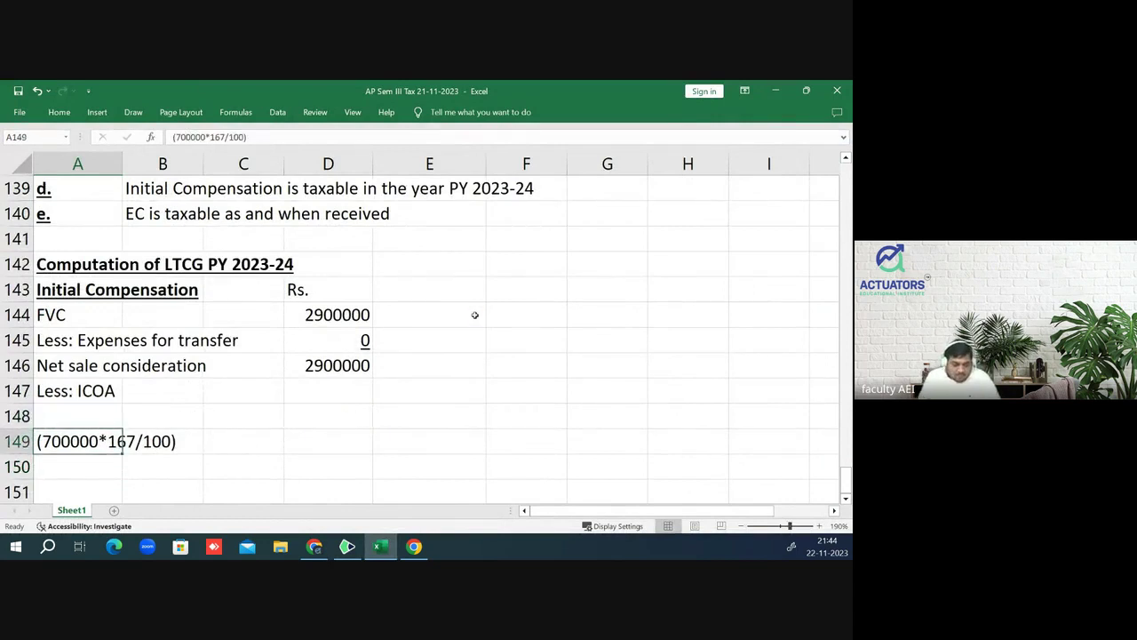
key(ctrl+x)
key(Up)
key(ctrl+v)
- Enter =-700000*167/100 in D148 and add an 'ICOM' label in A149
key(Right)
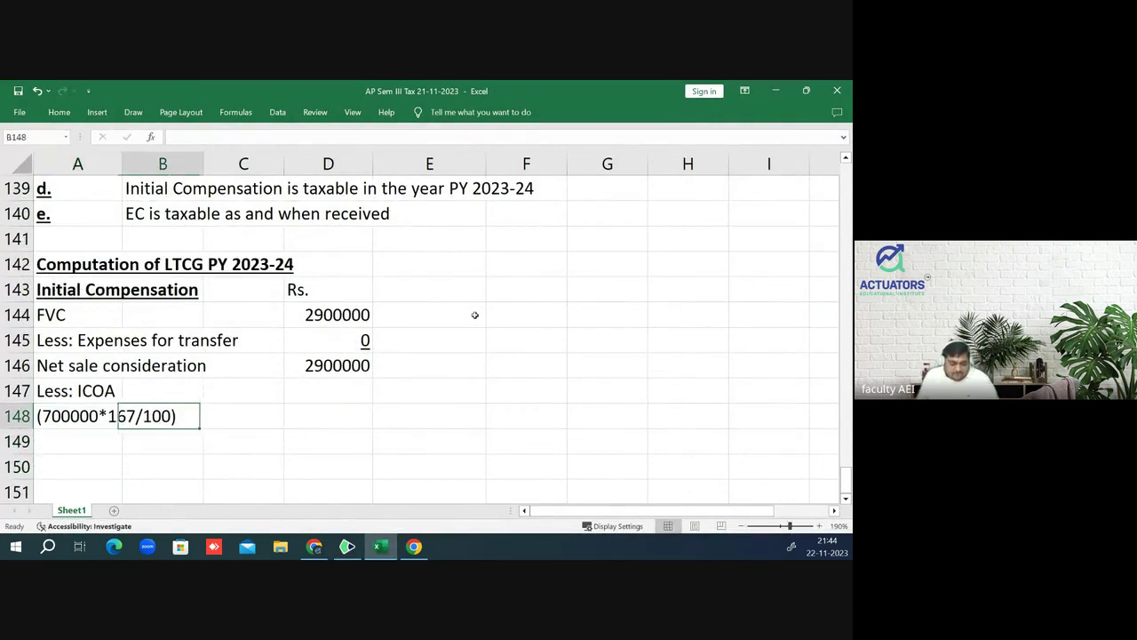
key(Right)
key(Right)
key(Right)
key(Left)
text(=-)
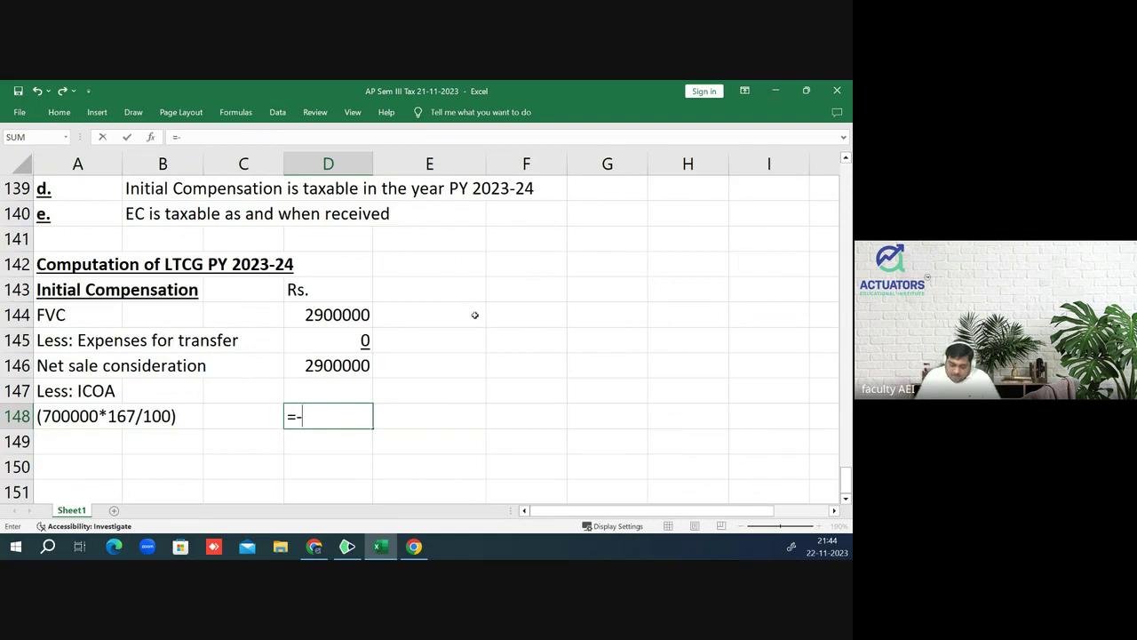
text(700000)
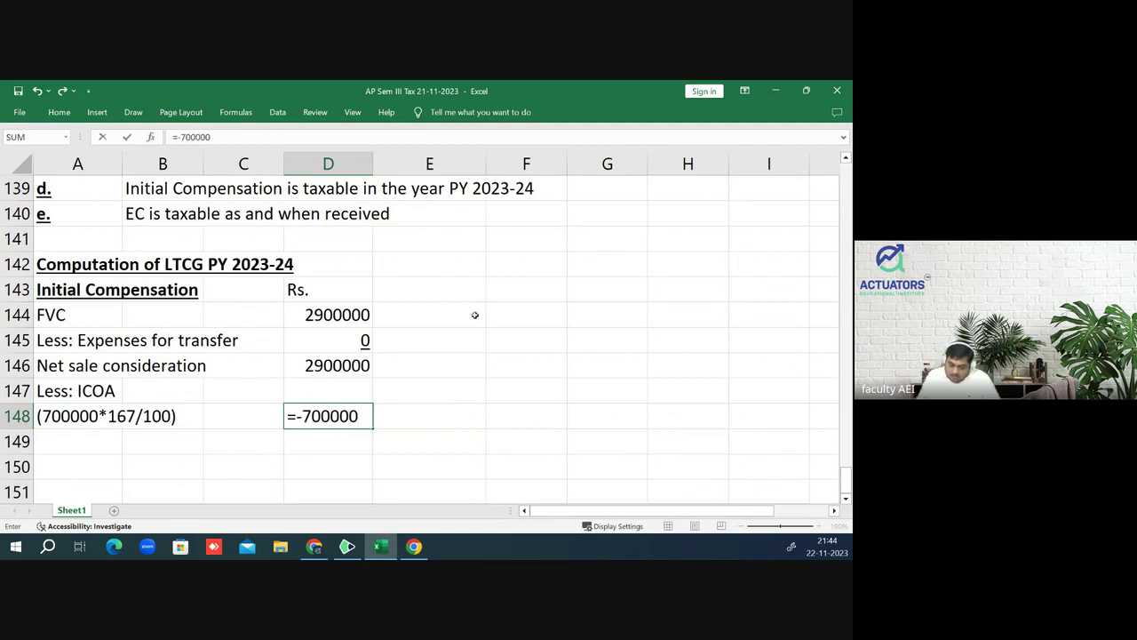
text(*167/14)
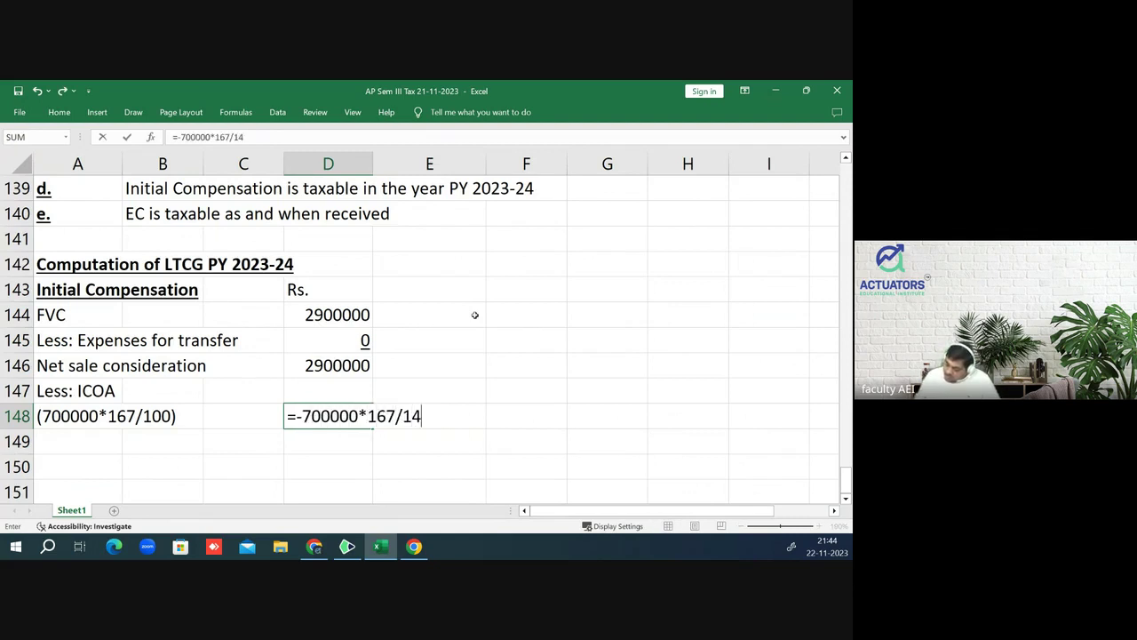
key(BackSpace)
key(BackSpace)
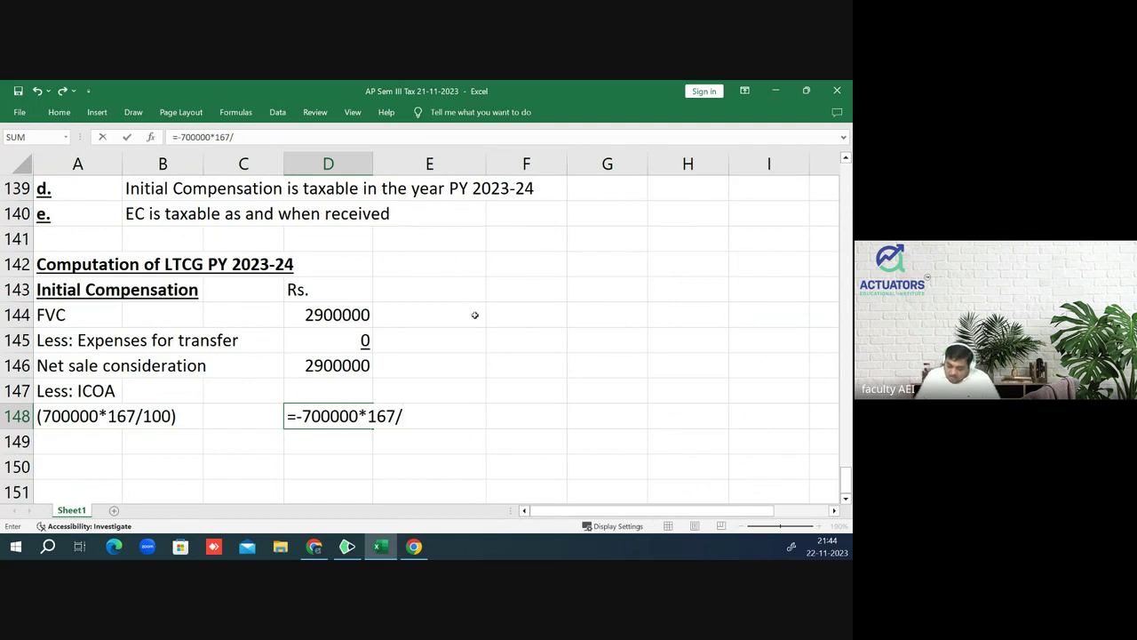
text(100)
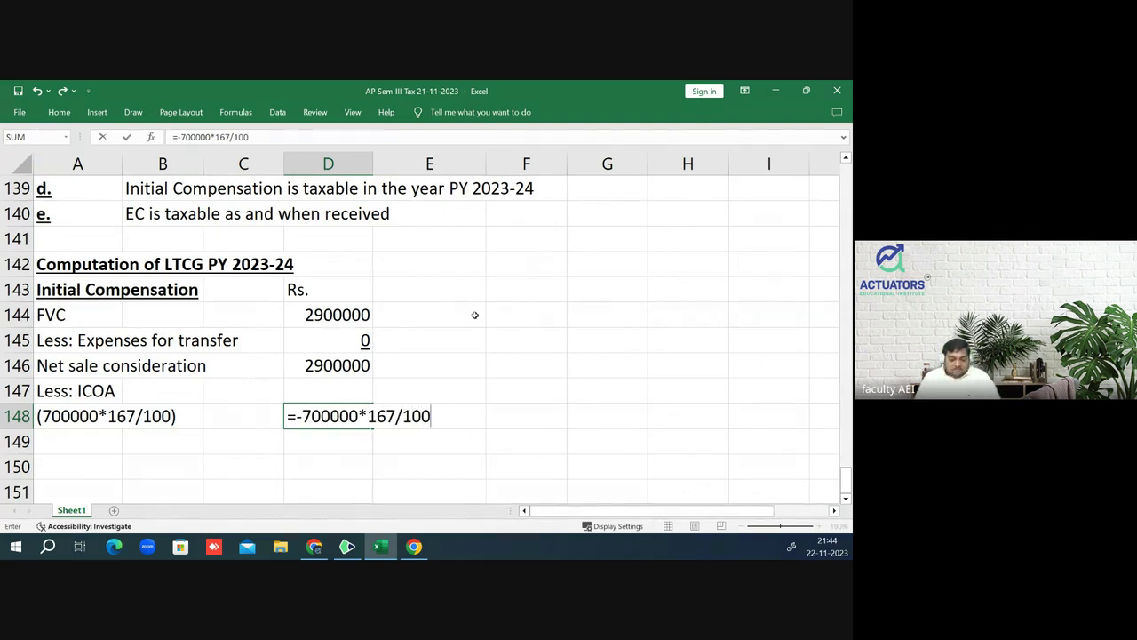
key(Return)
key(Left)
key(Left)
key(Left)
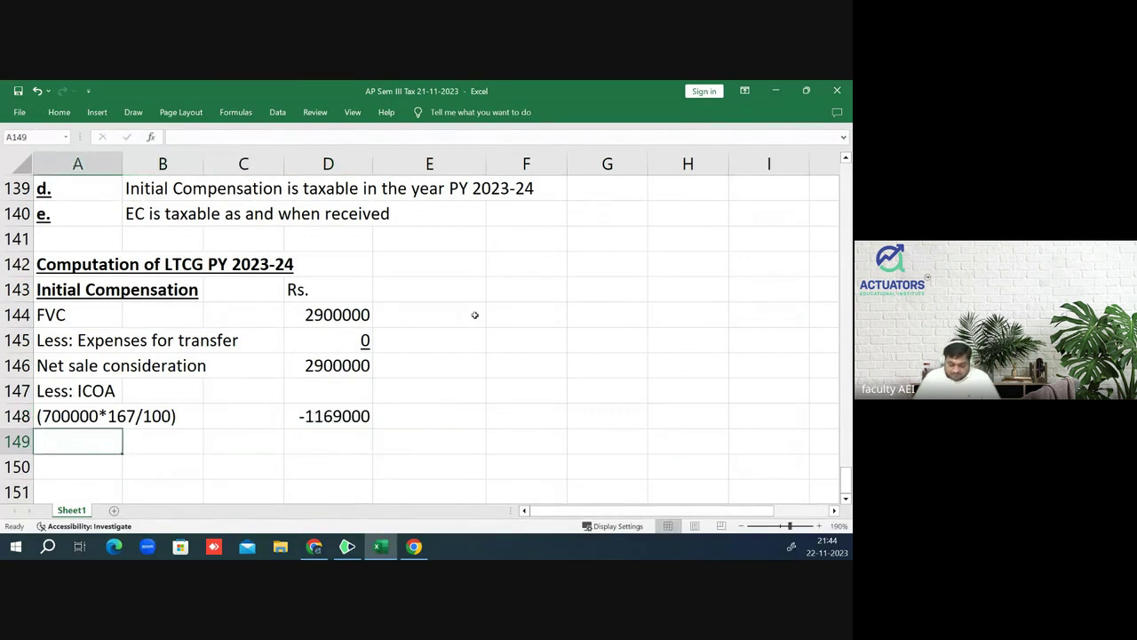
text(ICOM)
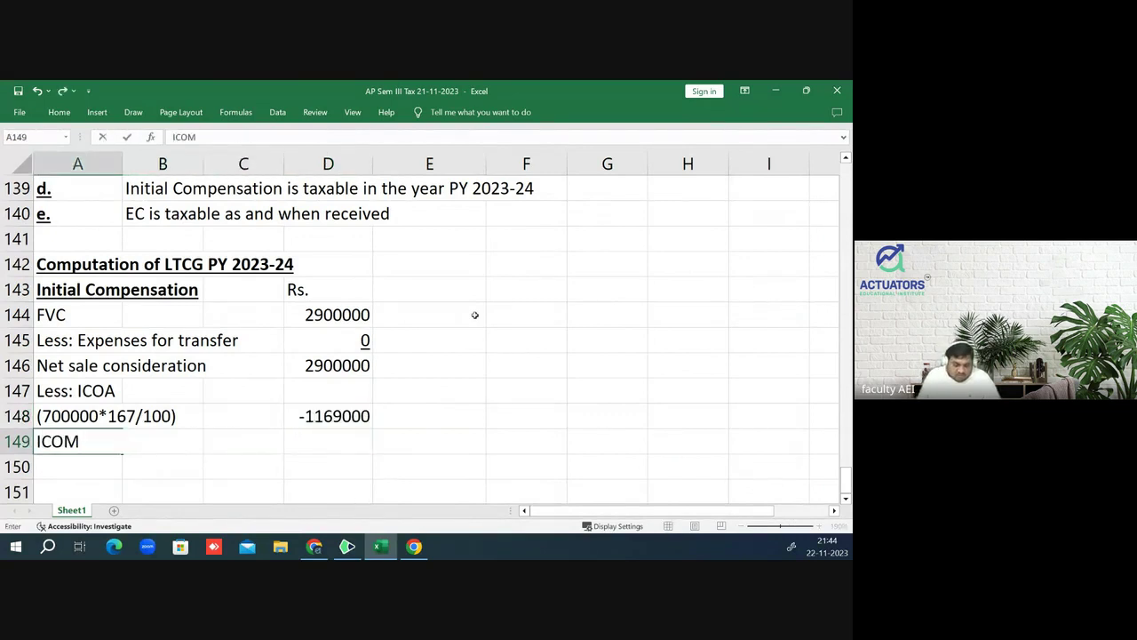
key(Return)
- Scroll CAPITAL GAINS.pdf down to Question 14 on compulsory acquisition and enhanced compensation
text(()
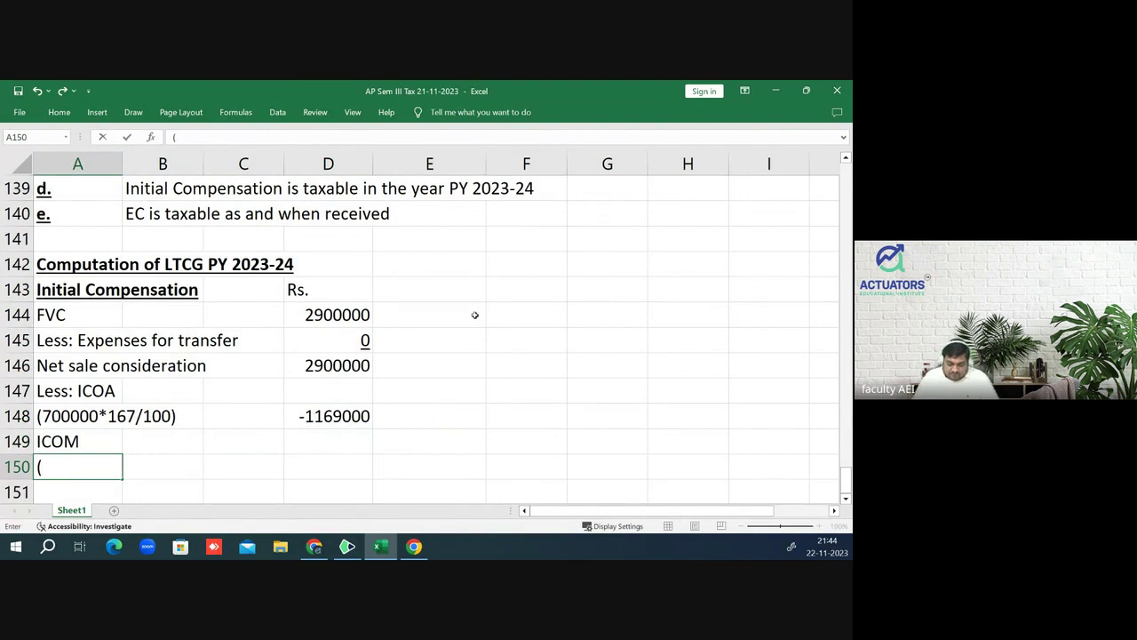
click(342, 548)
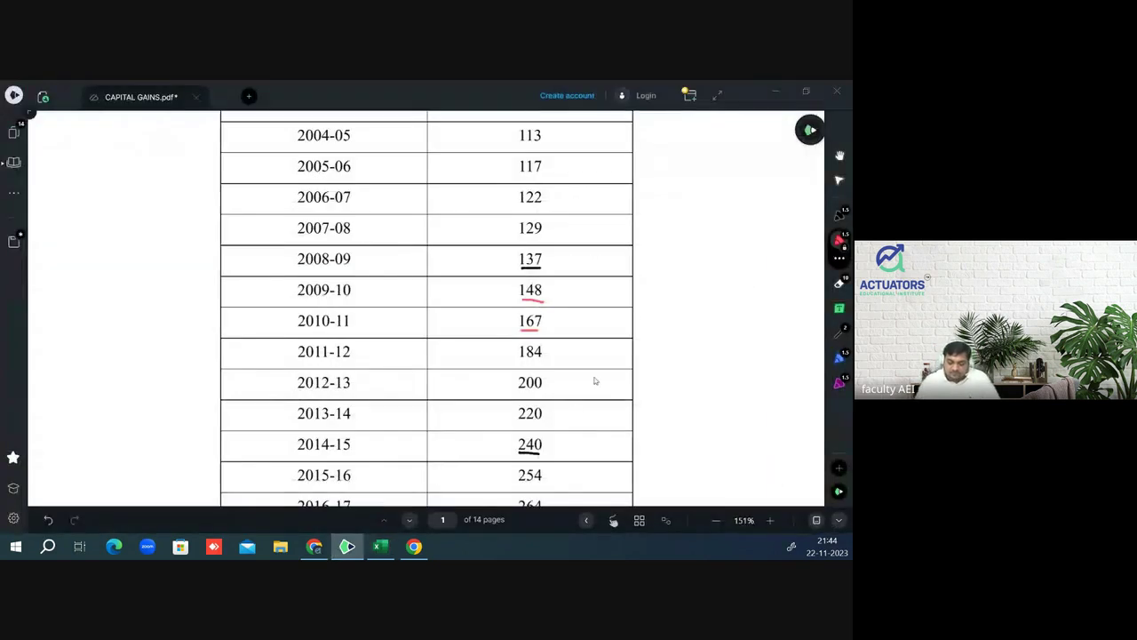
scroll(675, 248, down, 5)
scroll(673, 250, down, 5)
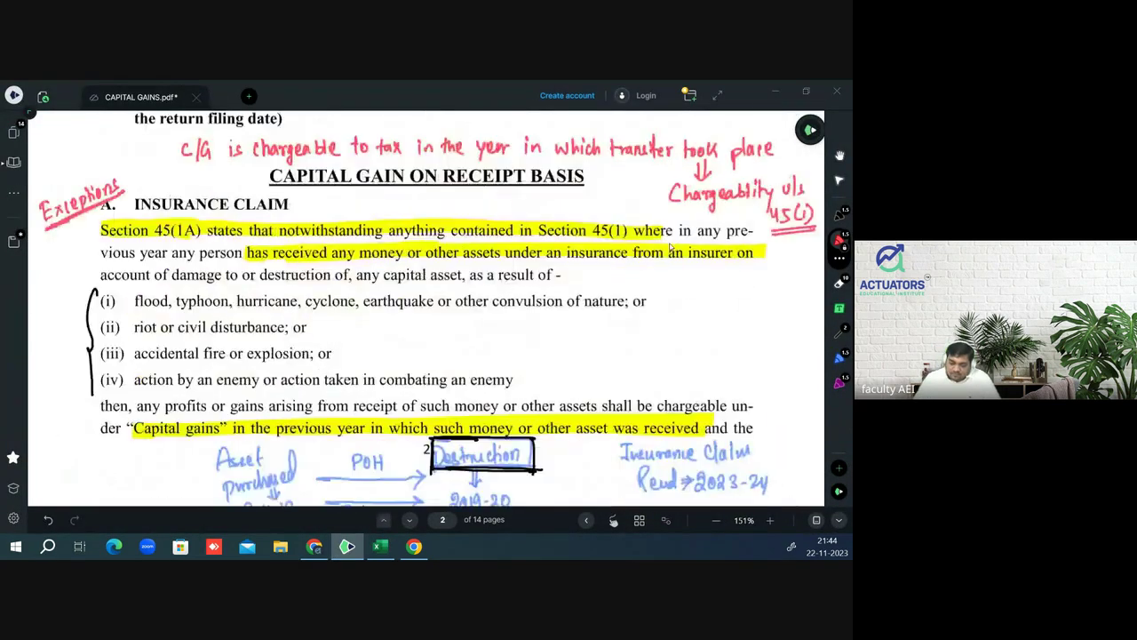
scroll(671, 250, down, 10)
scroll(670, 249, down, 10)
scroll(668, 250, down, 10)
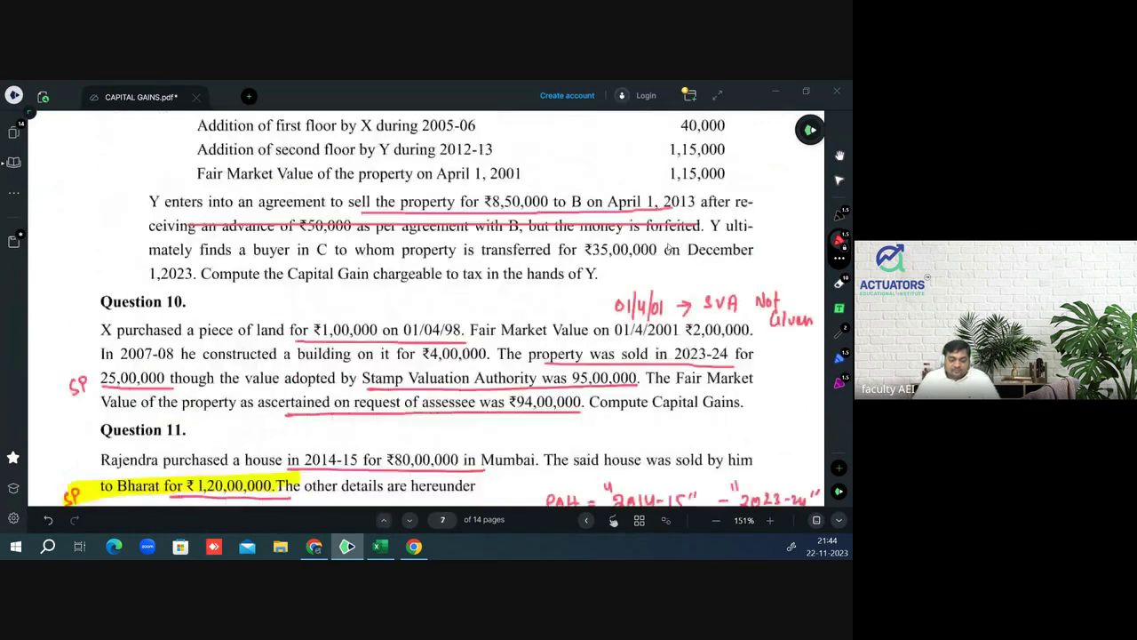
scroll(669, 249, down, 5)
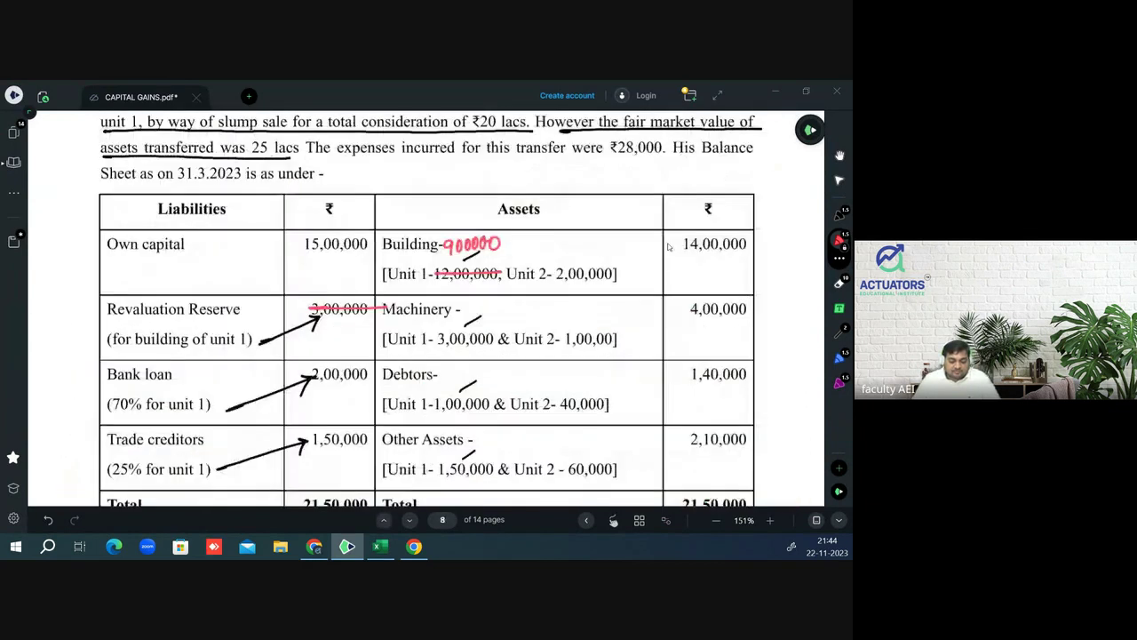
scroll(669, 248, down, 5)
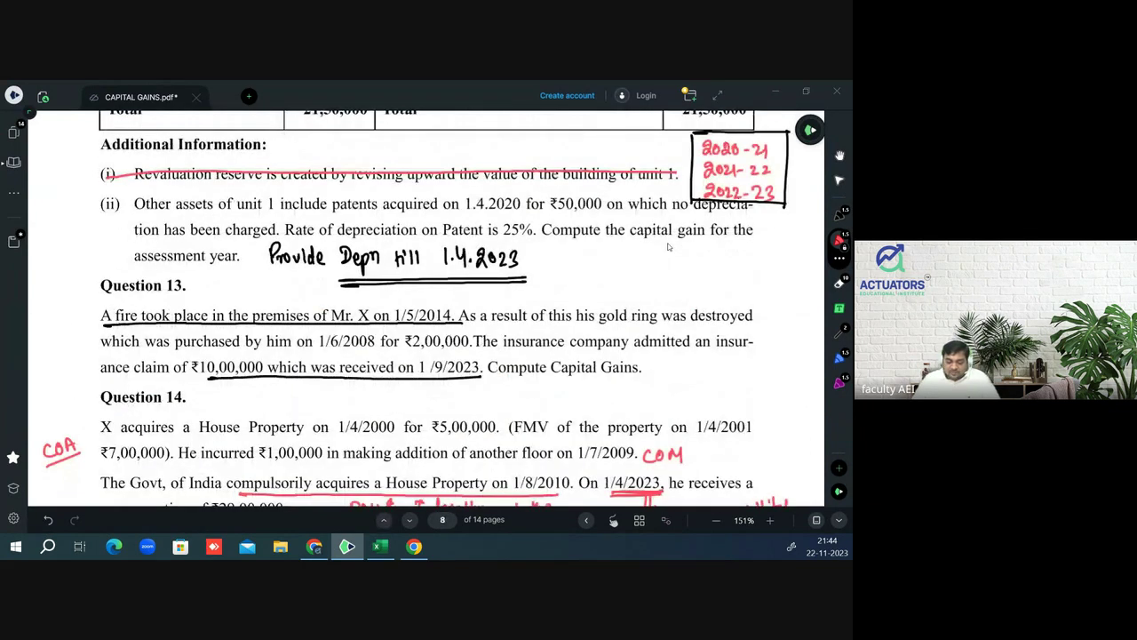
scroll(669, 247, down, 2)
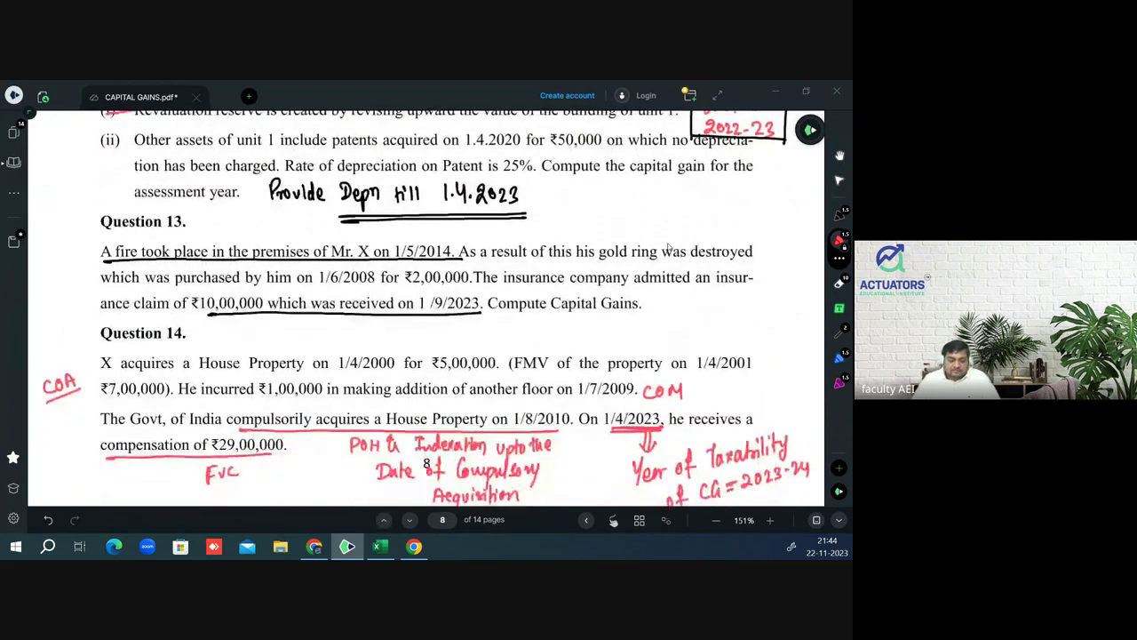
scroll(669, 248, down, 5)
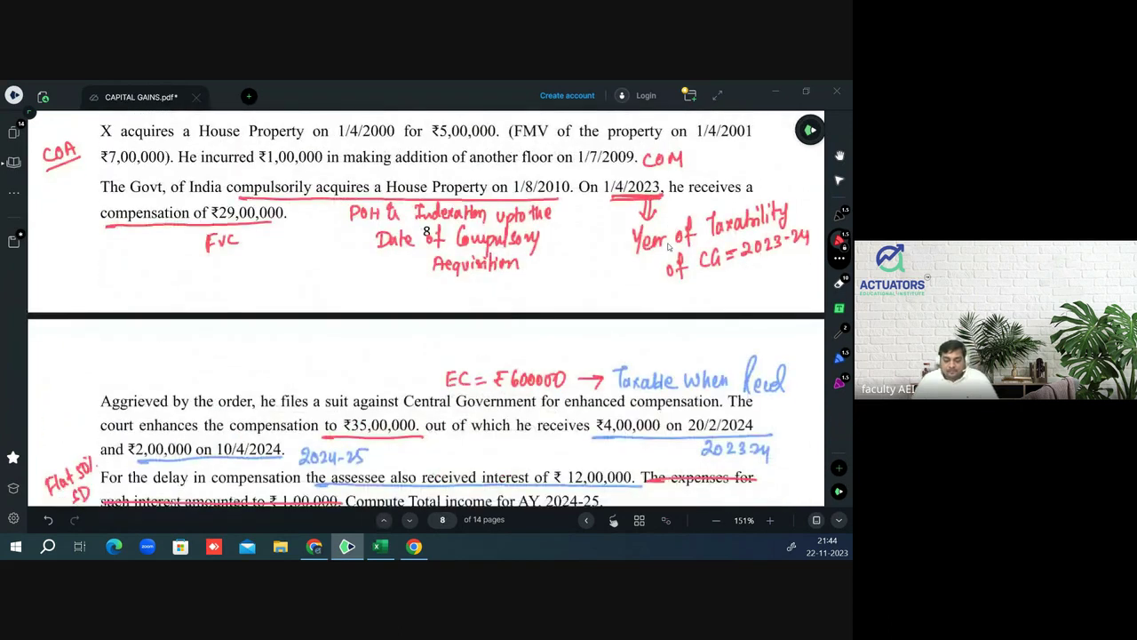
- Write the improvement indexation note '(100000*167/148)' in A150
key(alt+Tab)
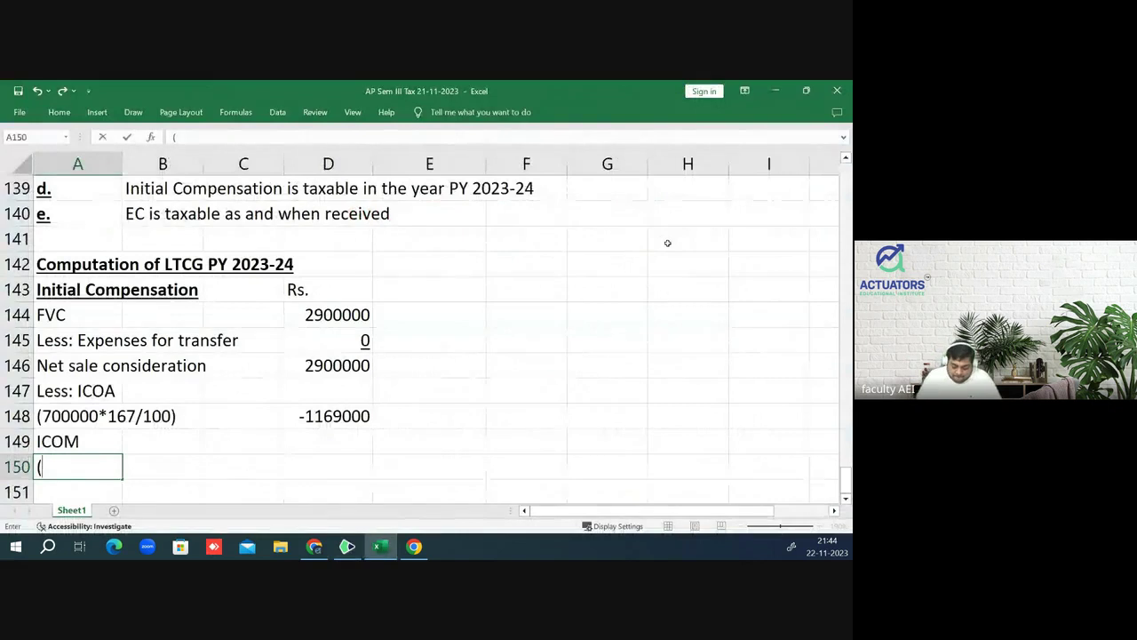
text(1000000)
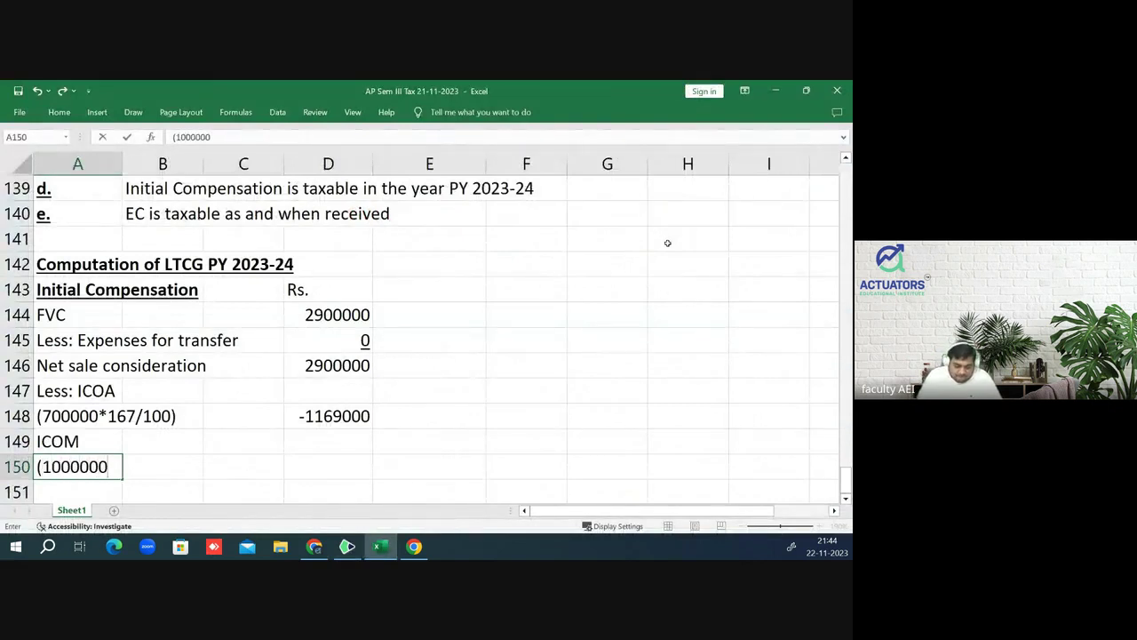
key(BackSpace)
text(*1)
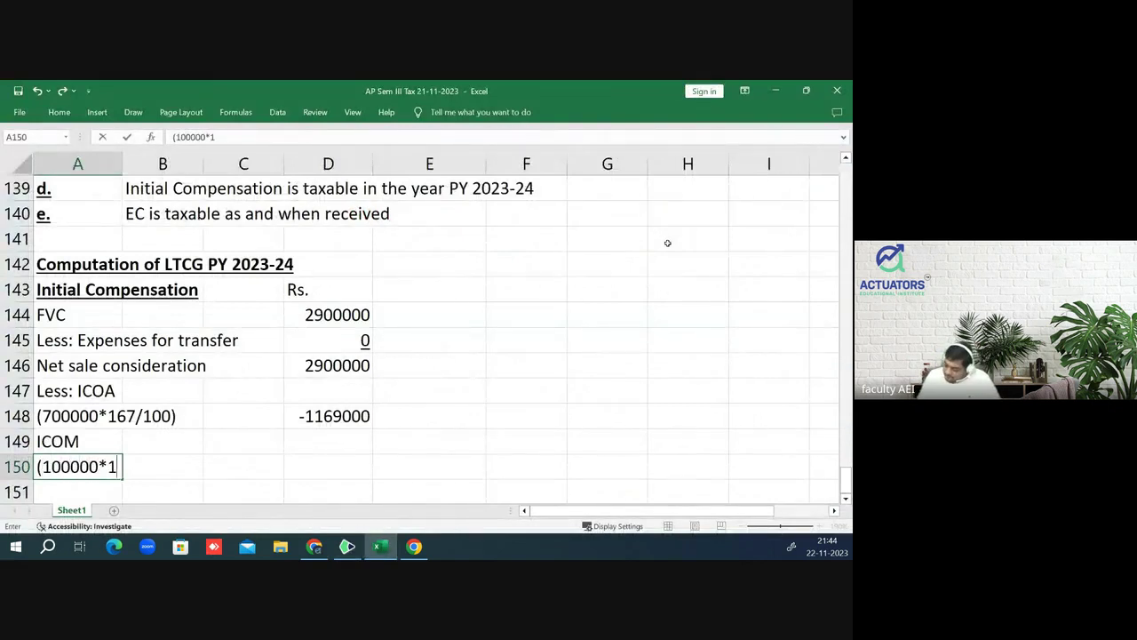
text(67/)
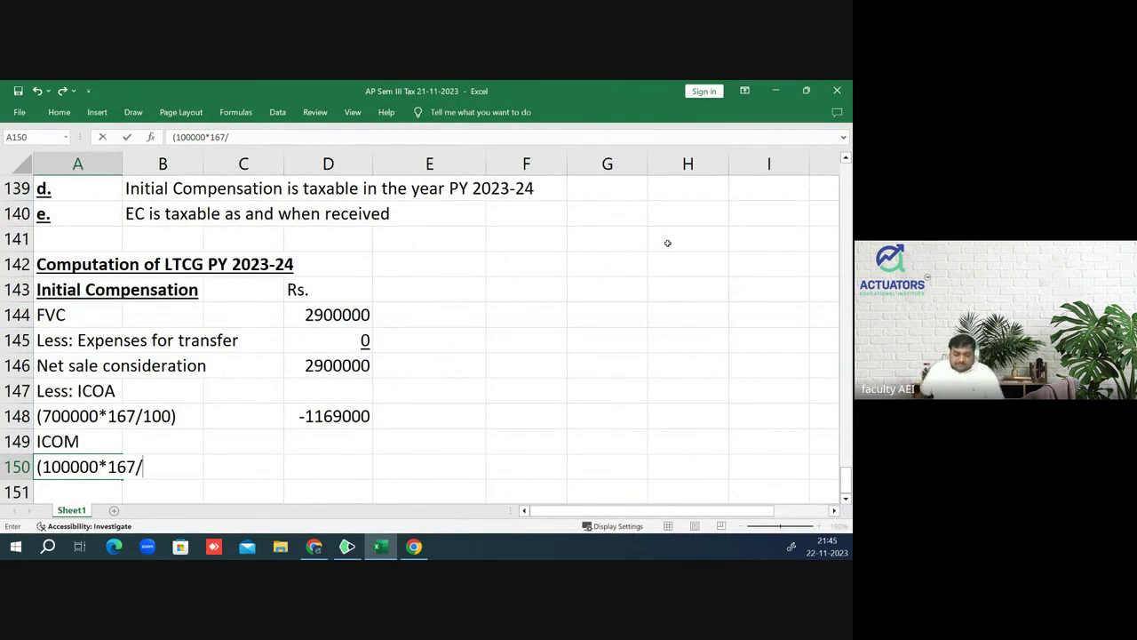
text(148)
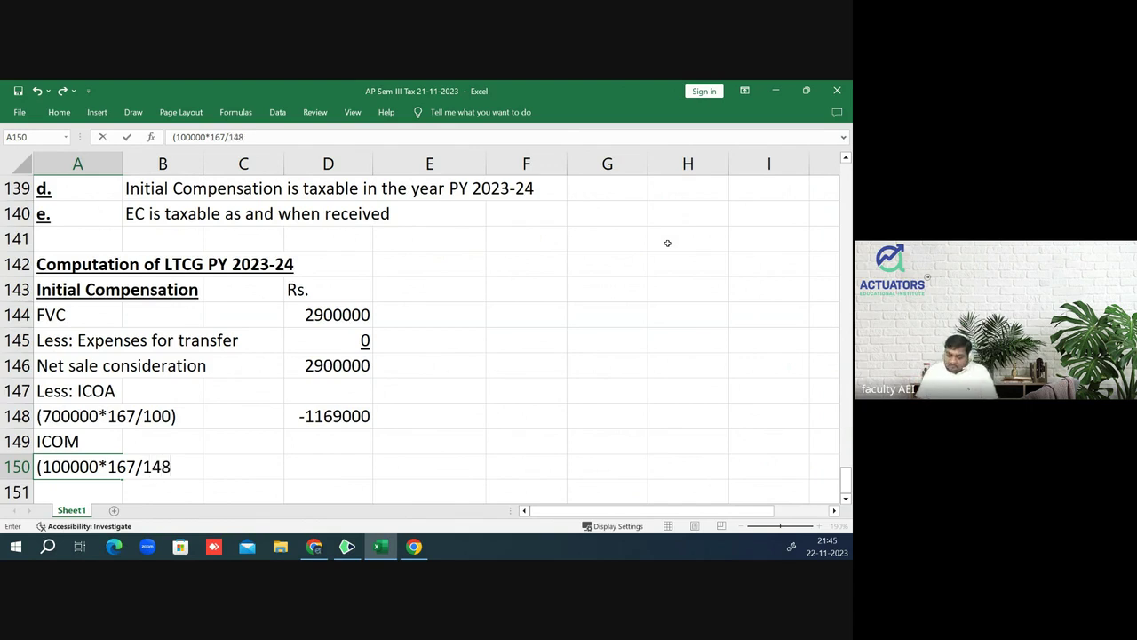
text())
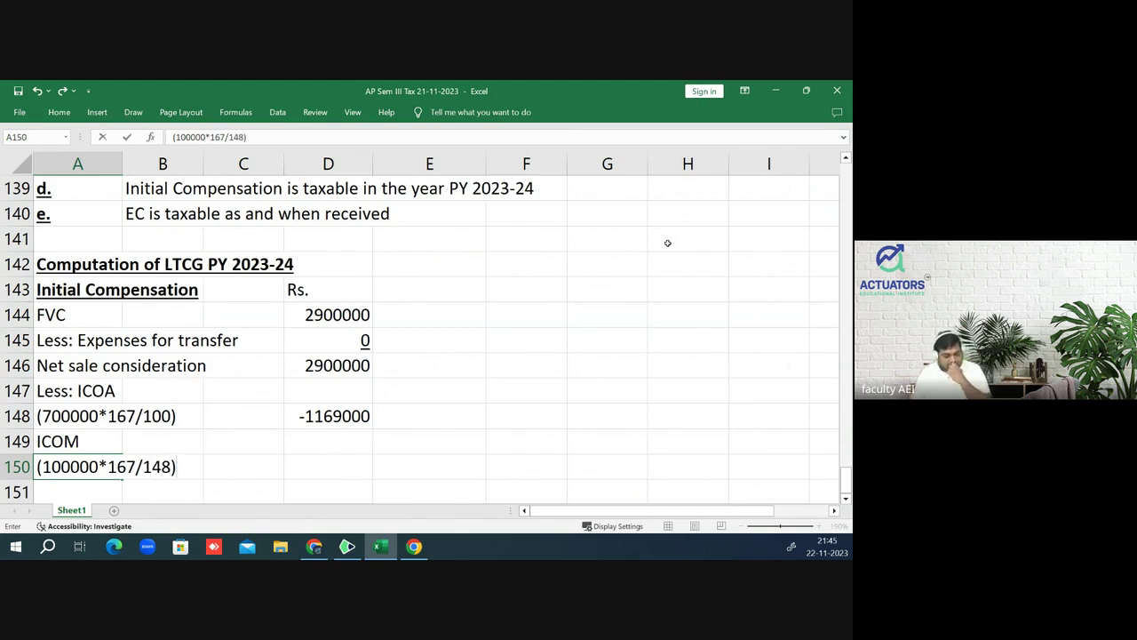
key(Return)
- Enter =-100000*167/148 in D150, giving -112837.838, and underline it
key(Up)
key(Right)
key(Right)
key(Right)
key(Right)
key(Left)
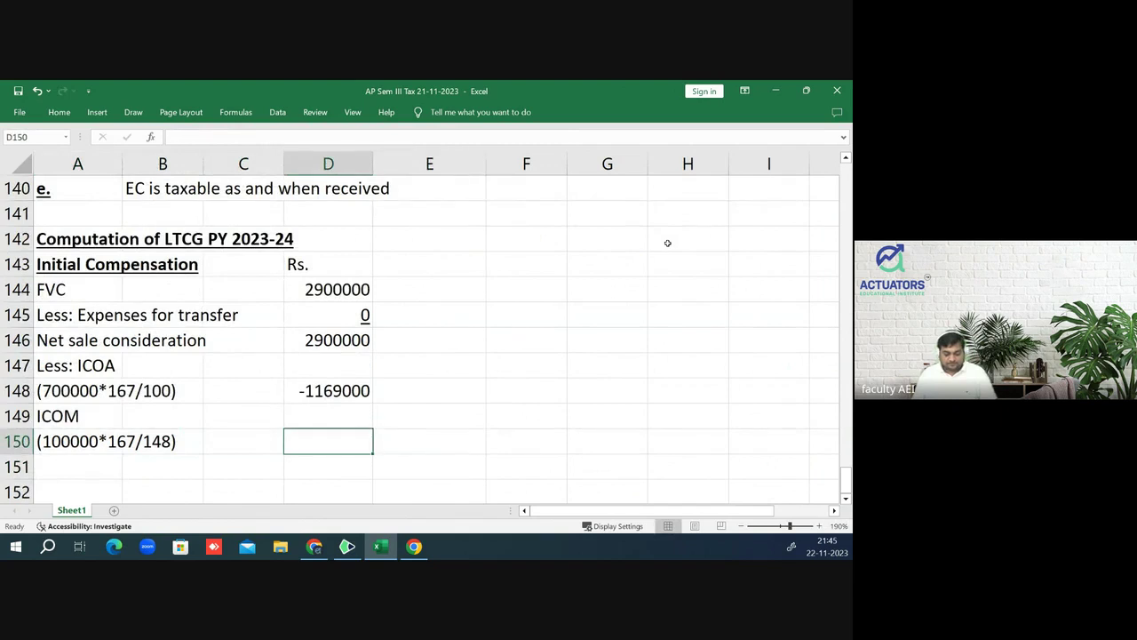
text(=-10)
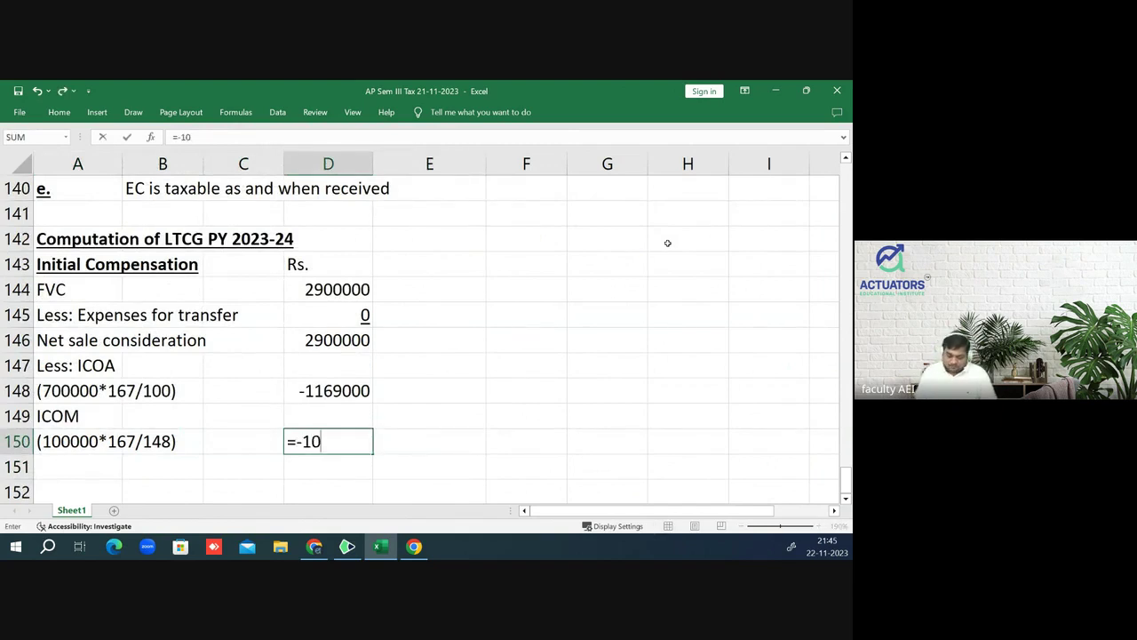
text(0000*)
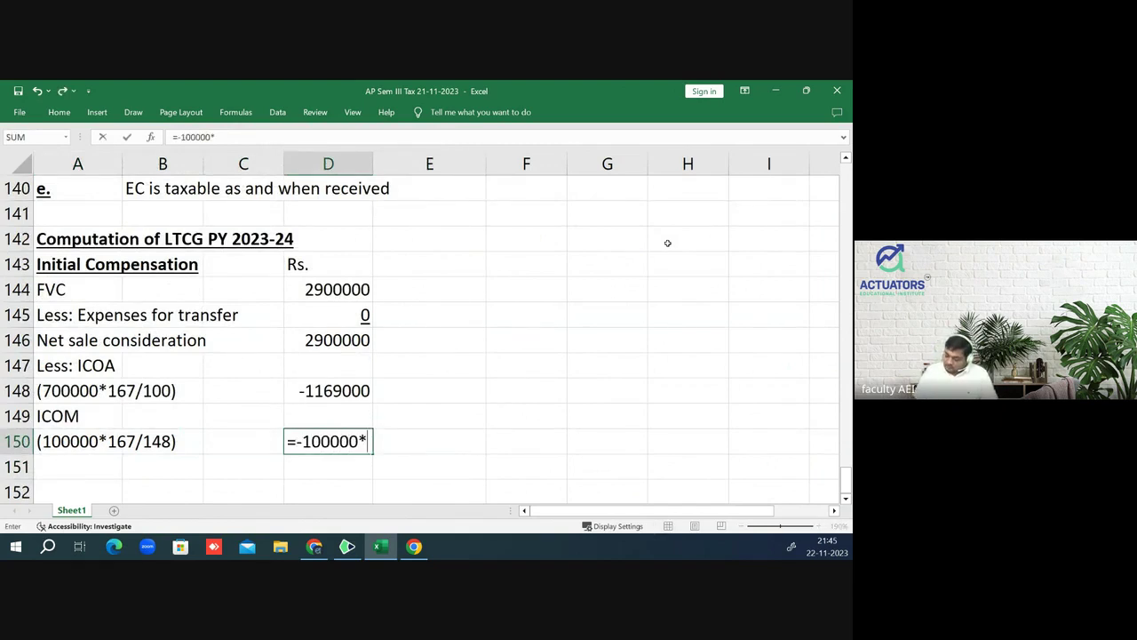
text(167/148)
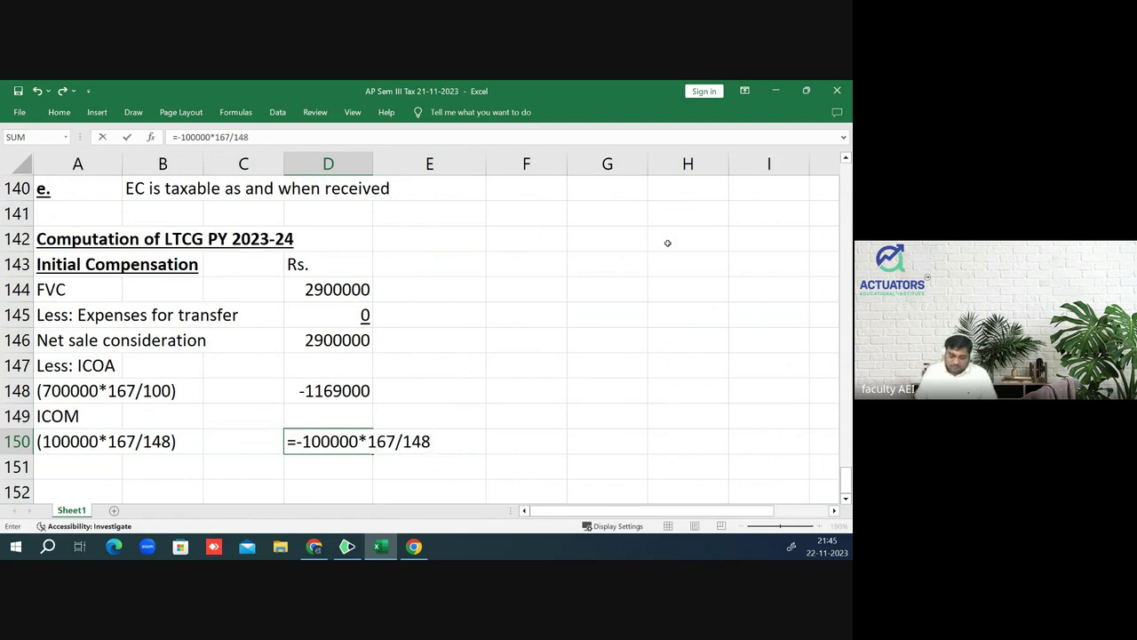
key(Return)
key(Up)
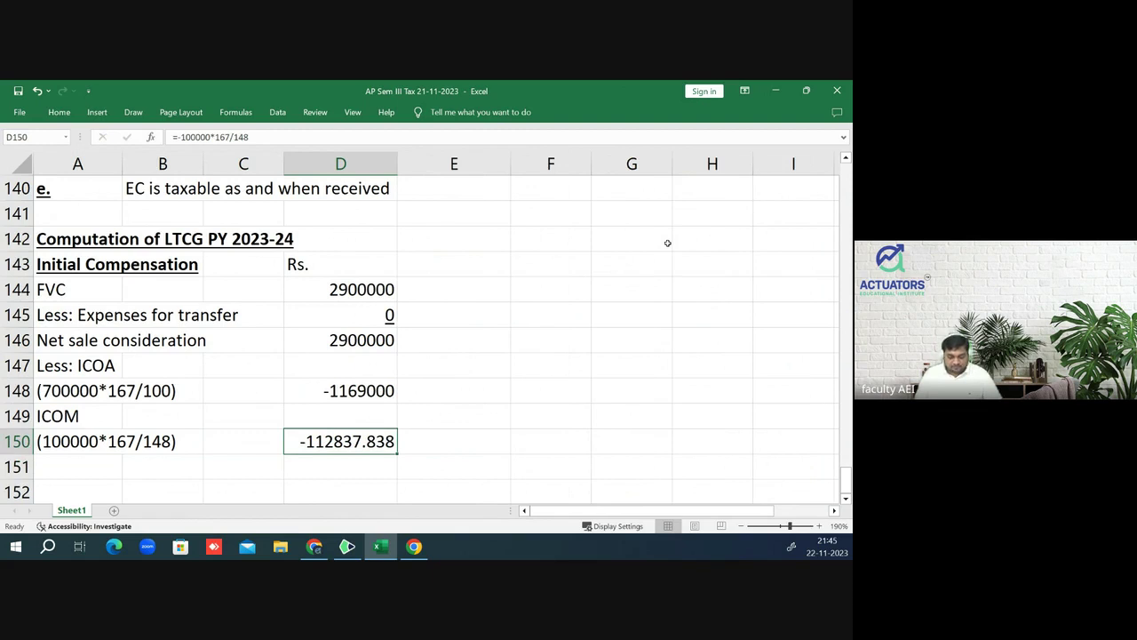
key(ctrl+u)
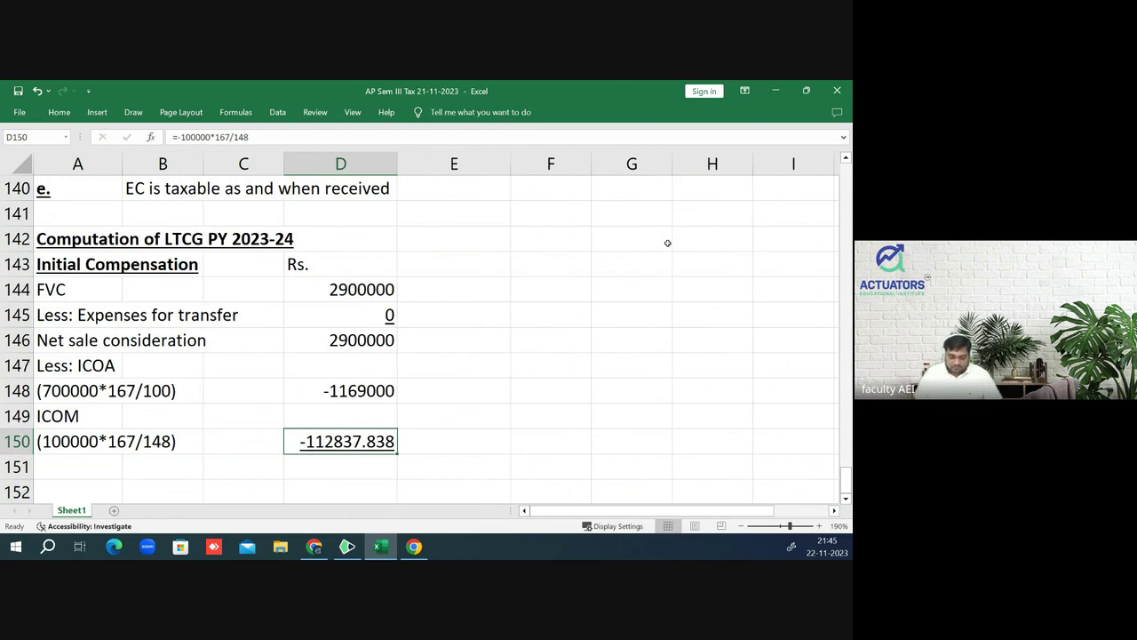
- Total D146:D150 with a SUM formula in D151 and label it 'LTCG' in B151
key(Down)
text(=)
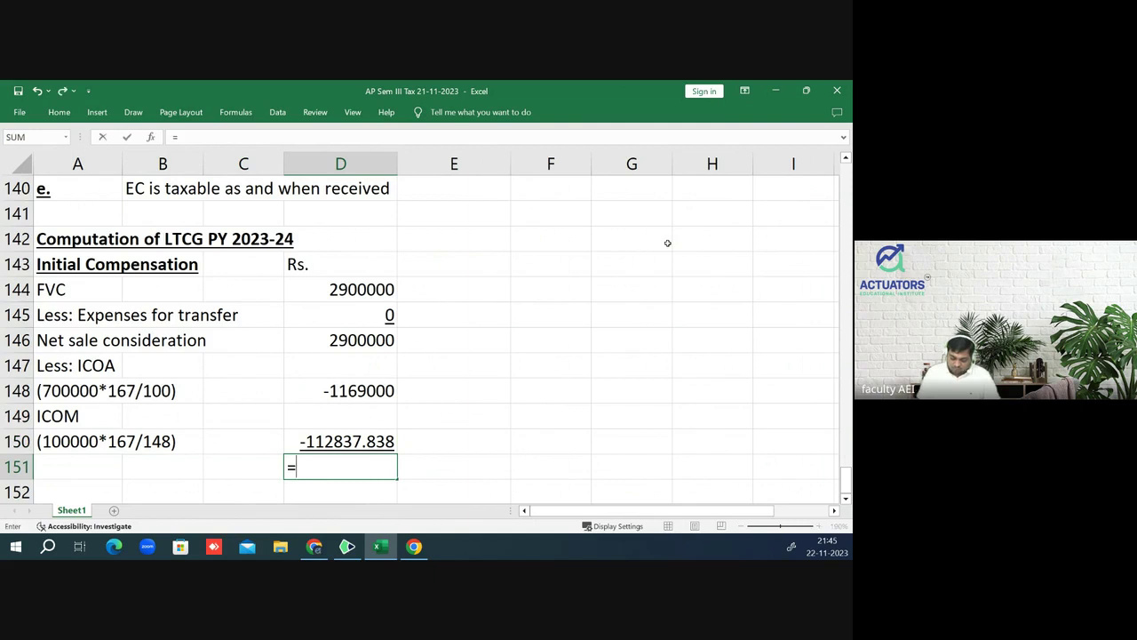
text(sum()
key(Up)
key(Up)
key(Up)
key(Up)
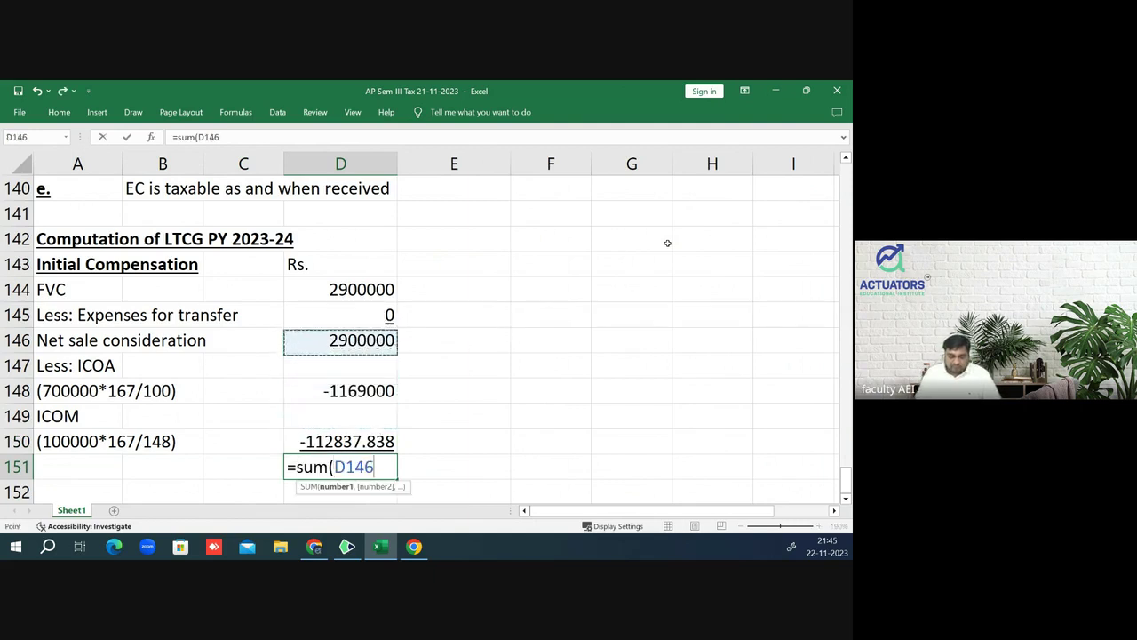
key(shift+Down)
key(shift+Down)
key(shift+Down)
key(shift+Down)
text())
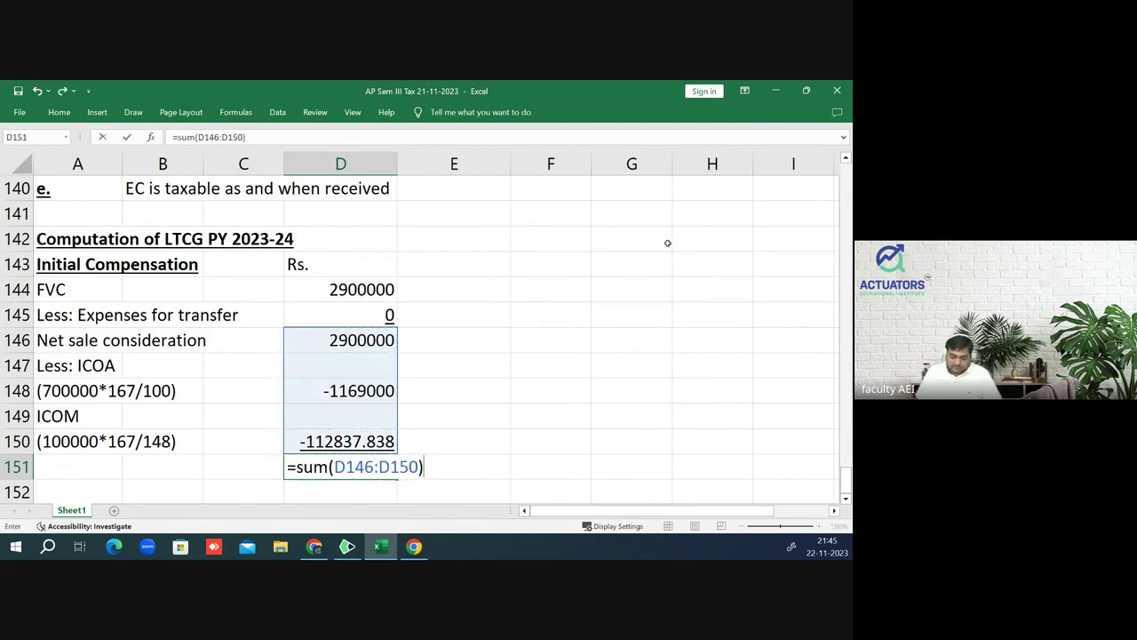
key(Return)
key(Up)
key(Left)
key(Left)
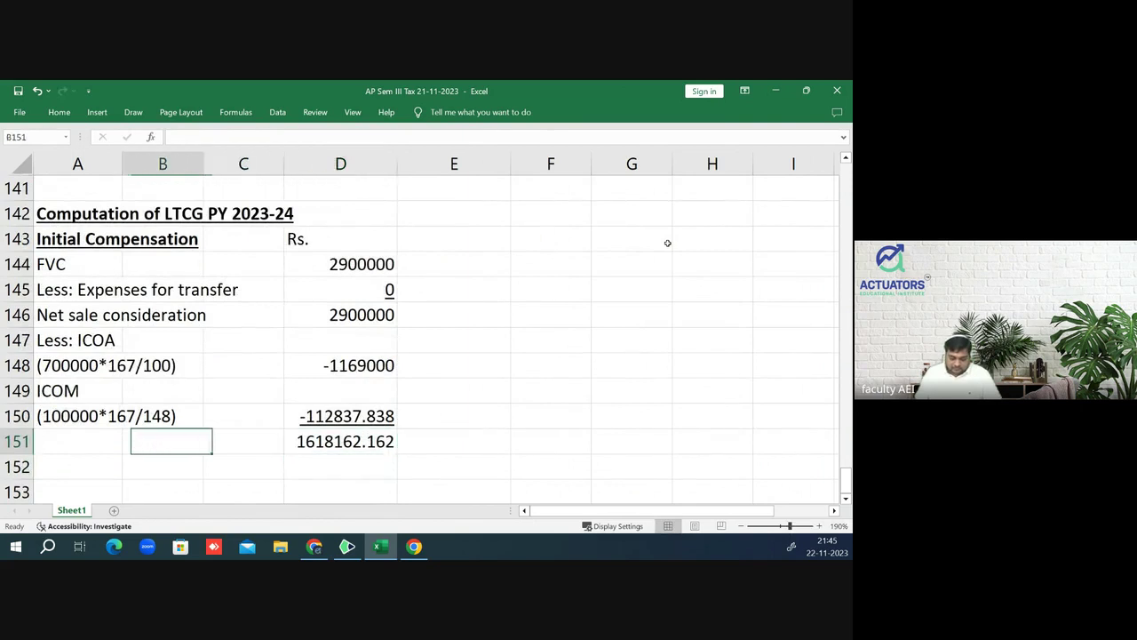
text(LT)
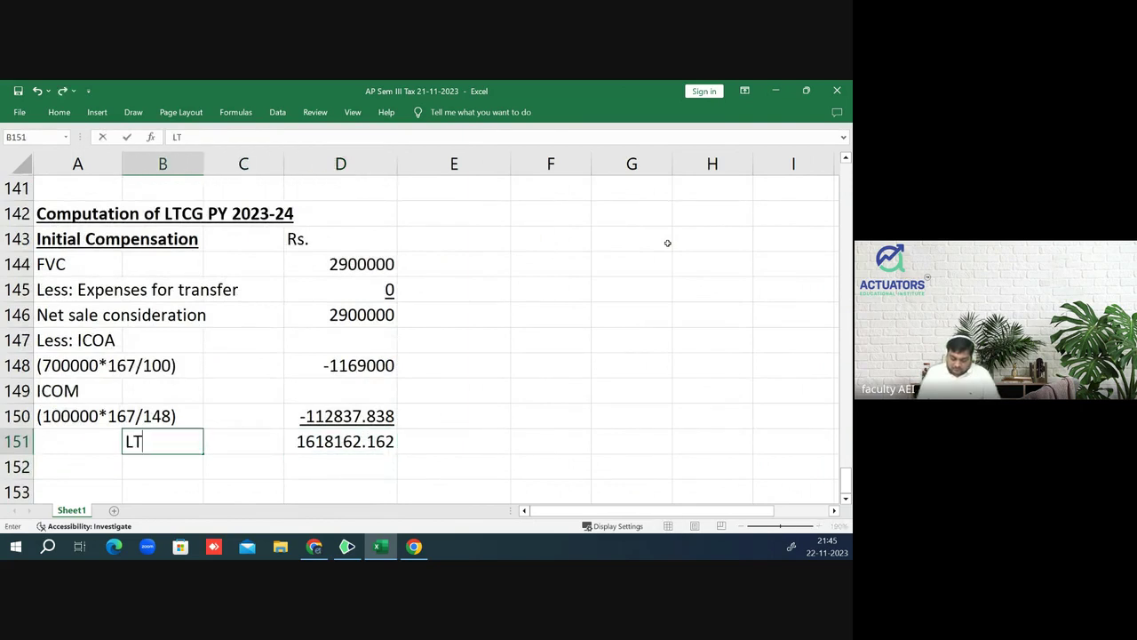
text(CG)
key(Return)
- Make the LTCG row B151:D151 bold and underlined
key(Up)
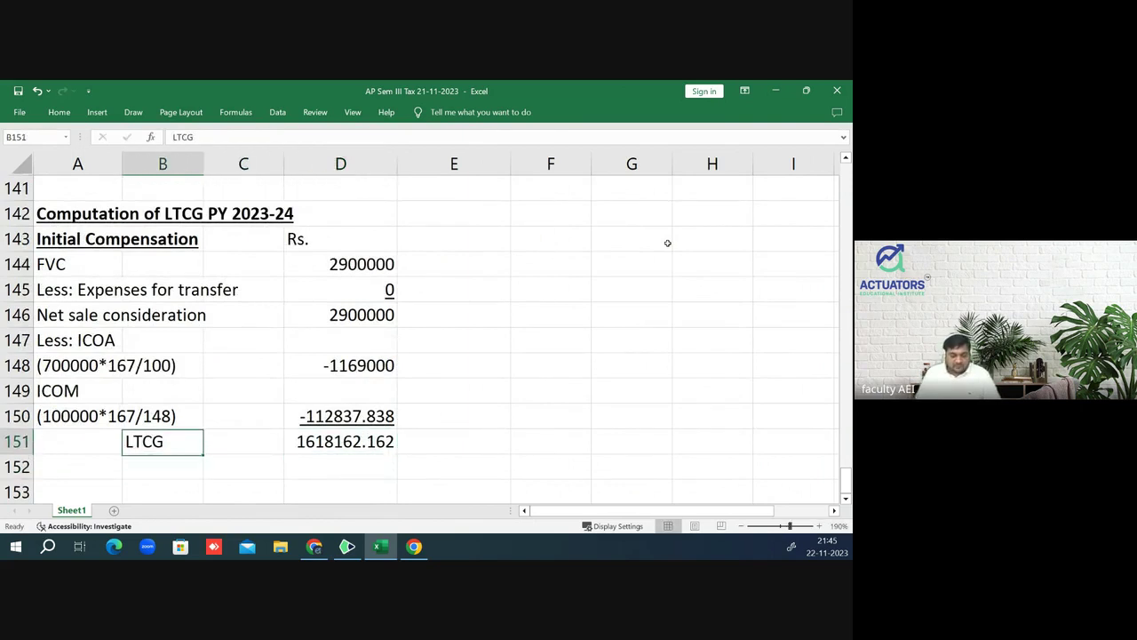
key(shift+Right)
key(shift+Right)
key(shift+Right)
key(shift+Left)
key(ctrl+b)
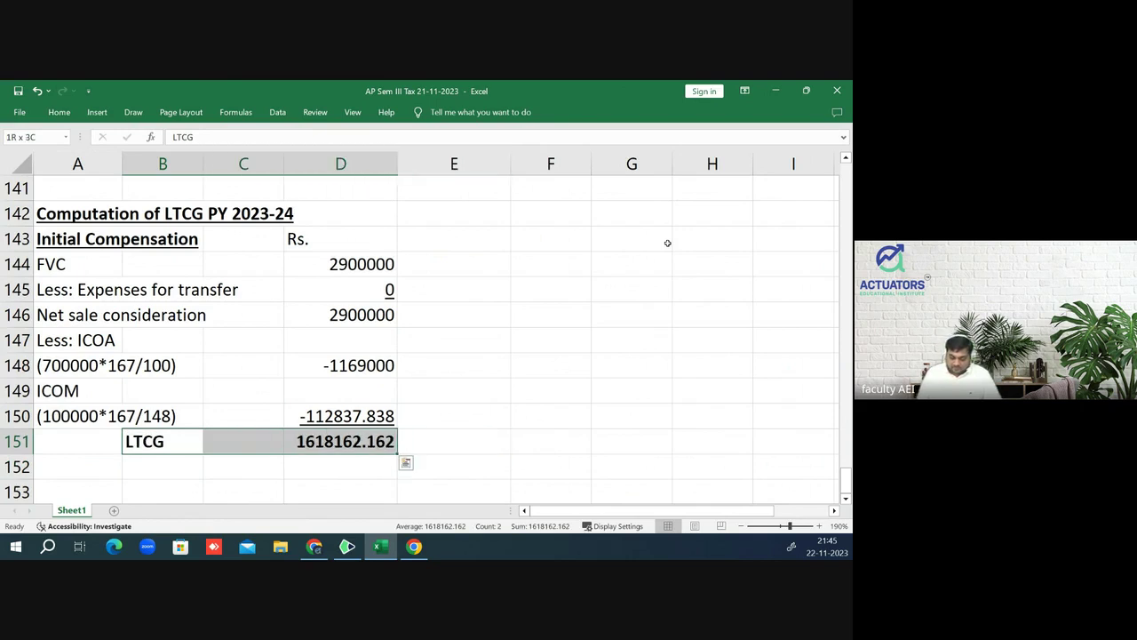
key(ctrl+u)
key(Down)
key(Down)
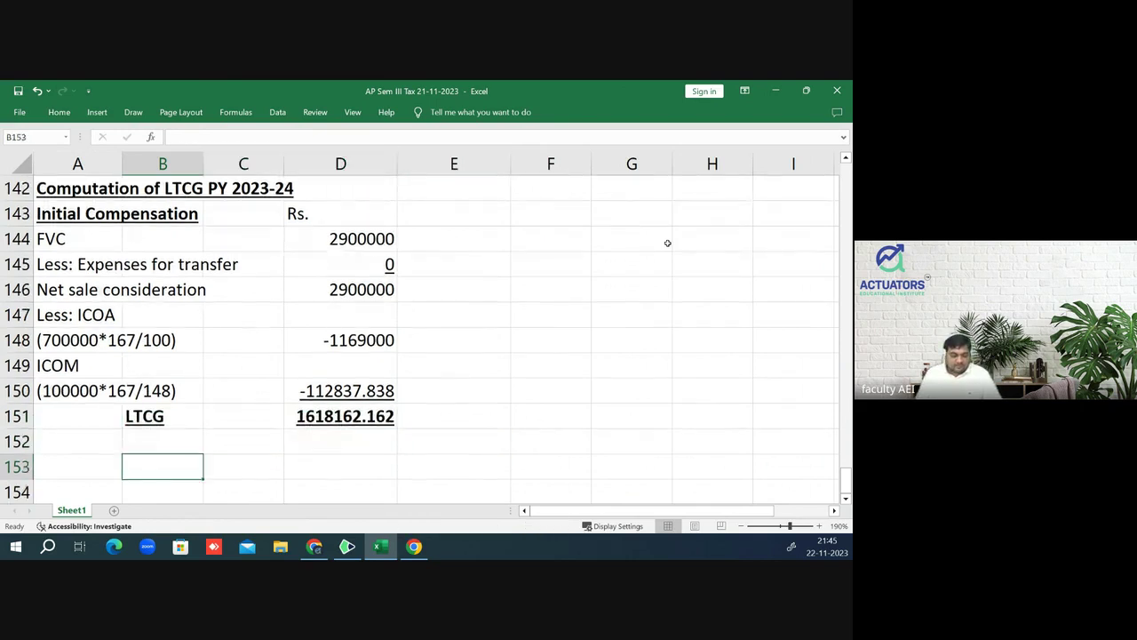
key(Left)
- Add a bold, underlined 'Enhanced Compensation' heading
text(En)
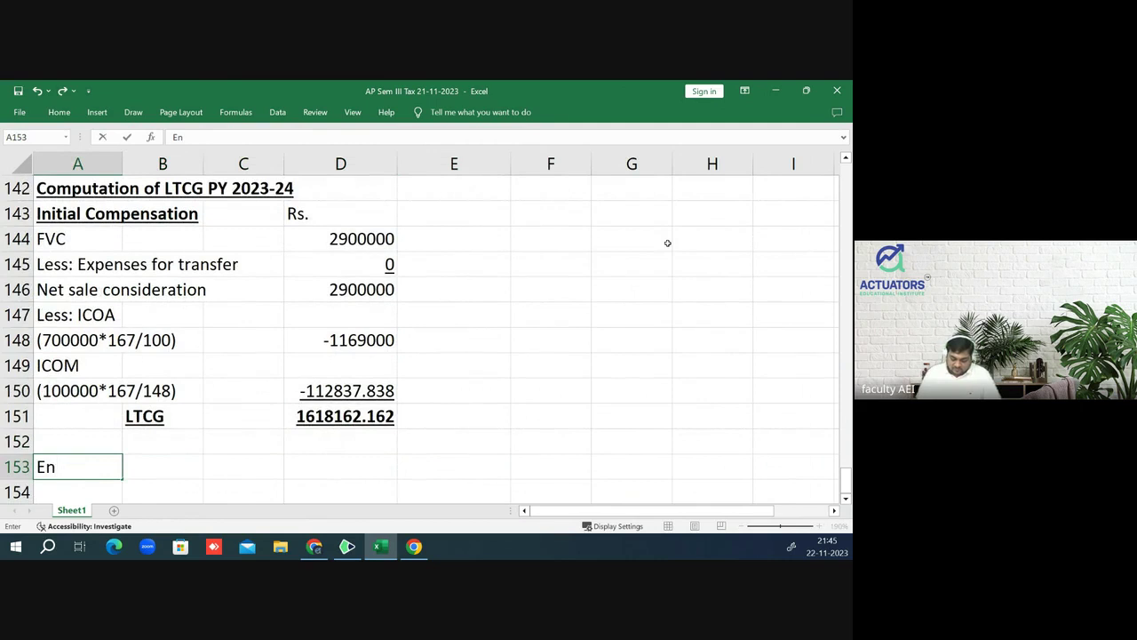
text(hanced C)
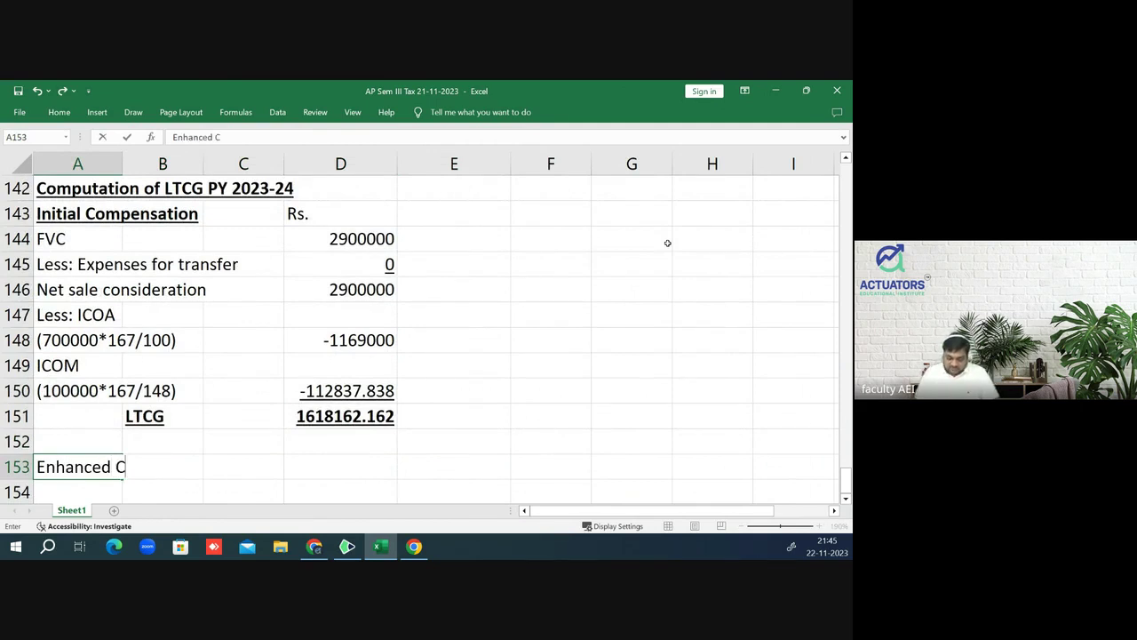
text(ompensatio)
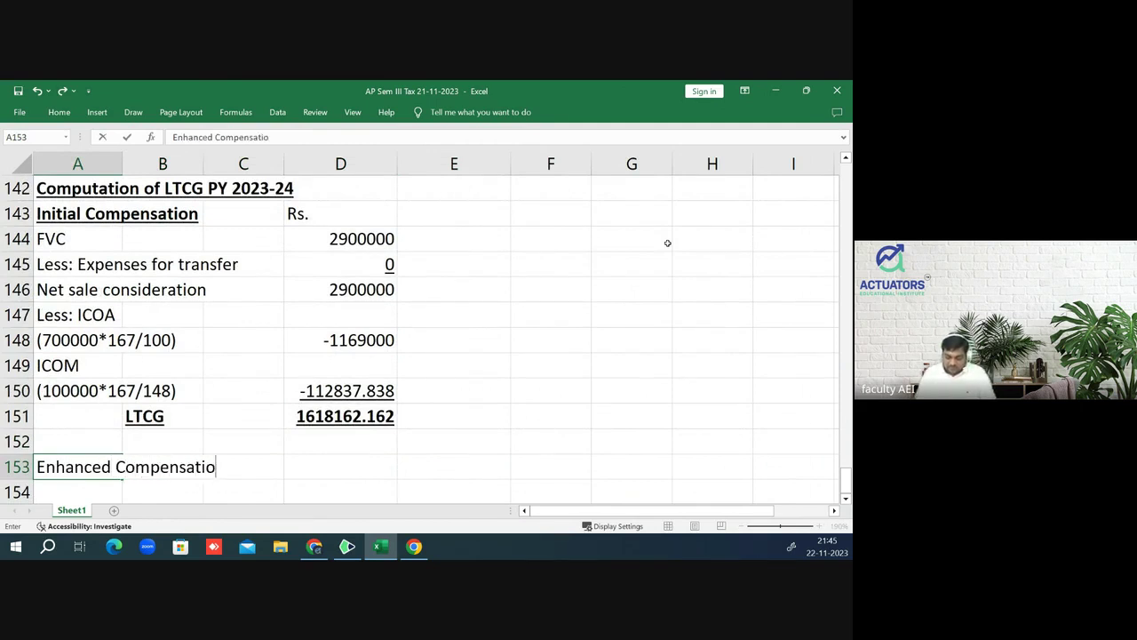
text(n)
key(Return)
key(Up)
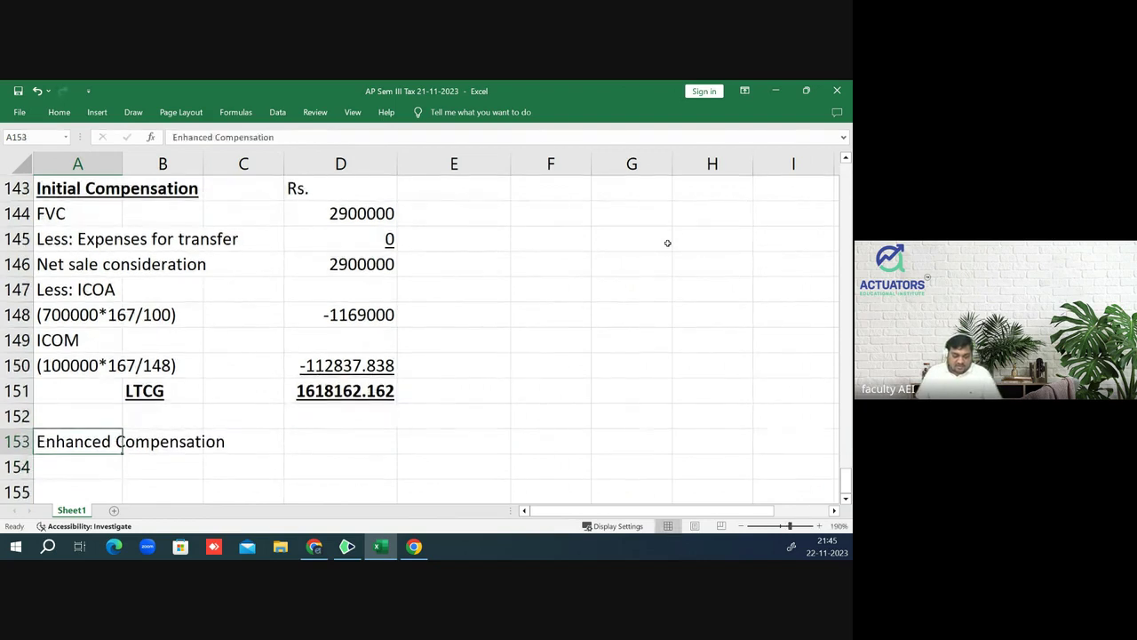
key(ctrl+b)
key(ctrl+u)
key(Down)
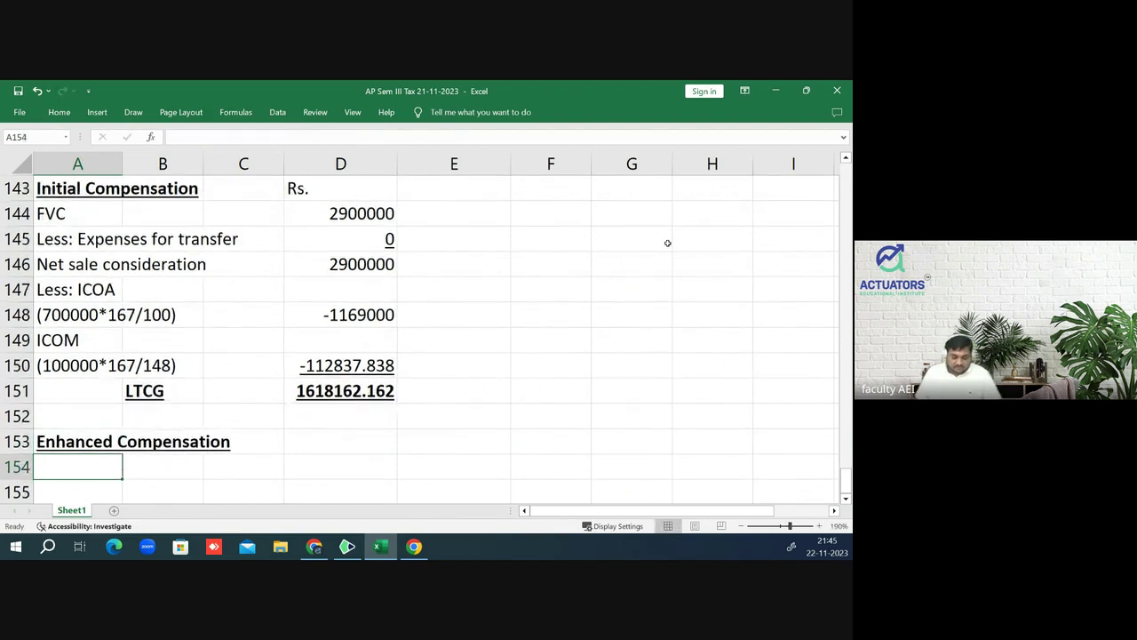
- Add an 'FVC' row with an amount of 400000
text(FVC)
key(Return)
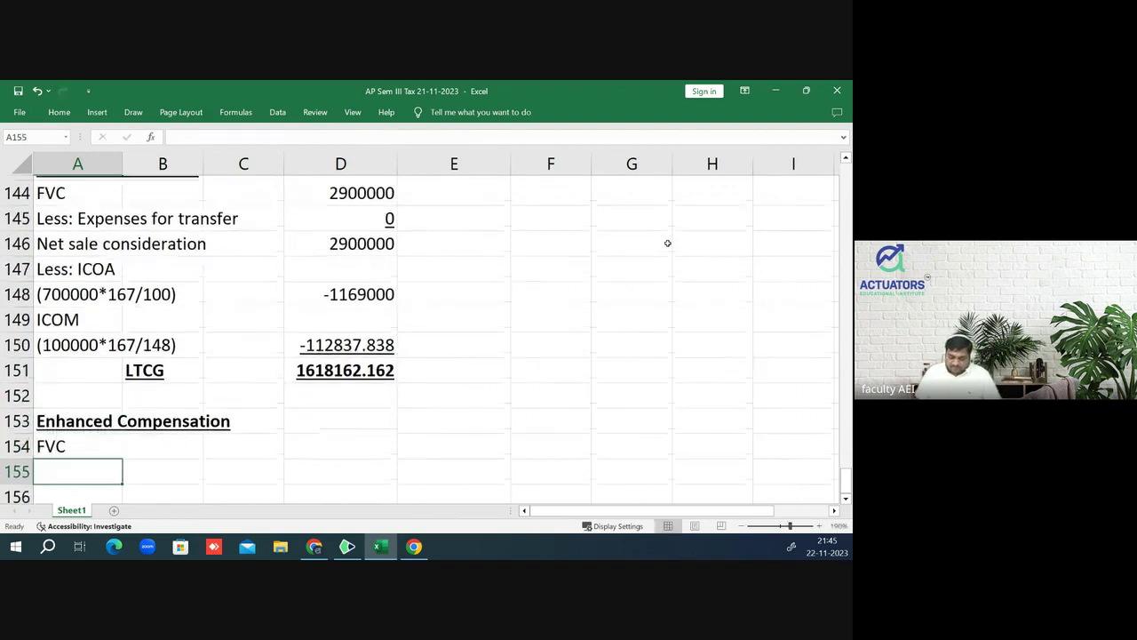
key(Up)
key(Right)
key(Right)
key(Right)
text(400)
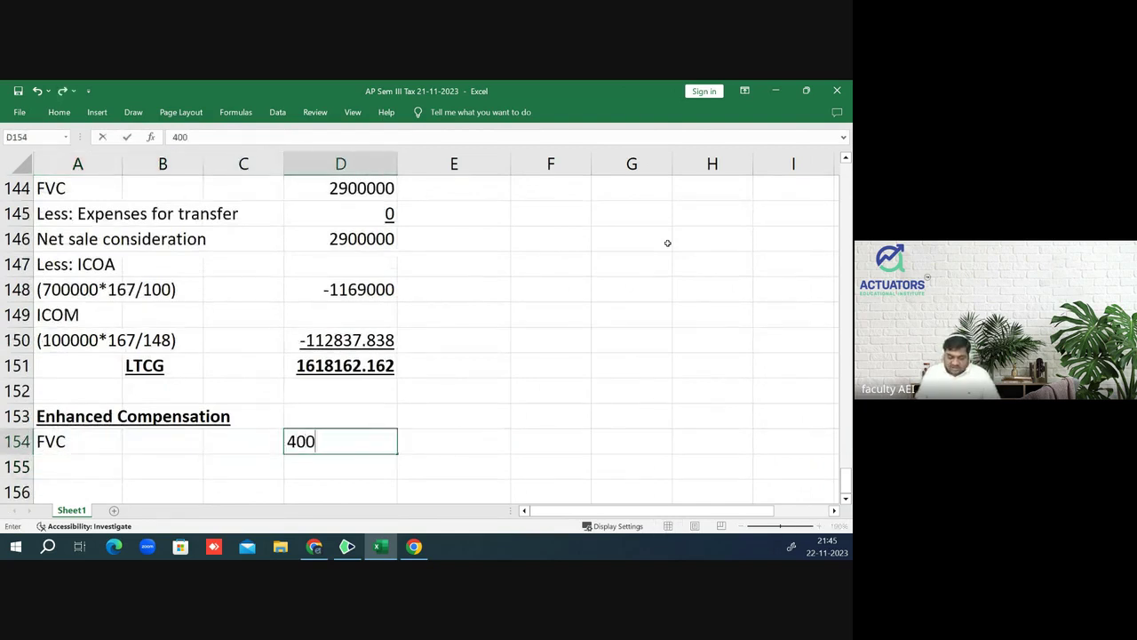
text(000)
key(Return)
- Add a 'Less:COA + COM' row with an amount of 0
key(Left)
key(Left)
key(Left)
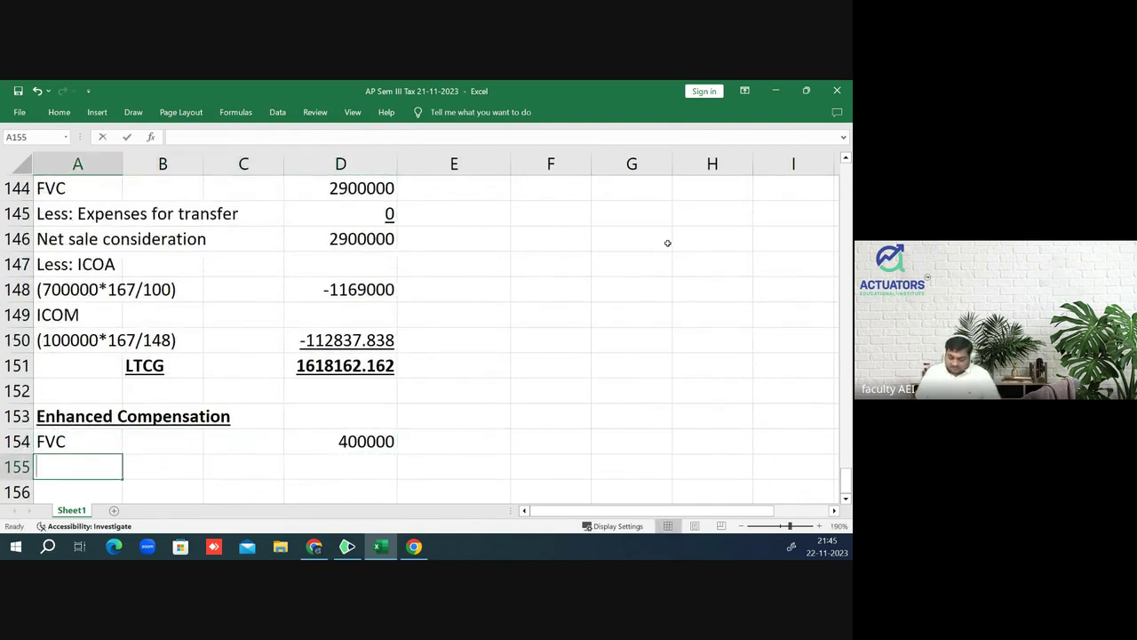
text(Less:COA)
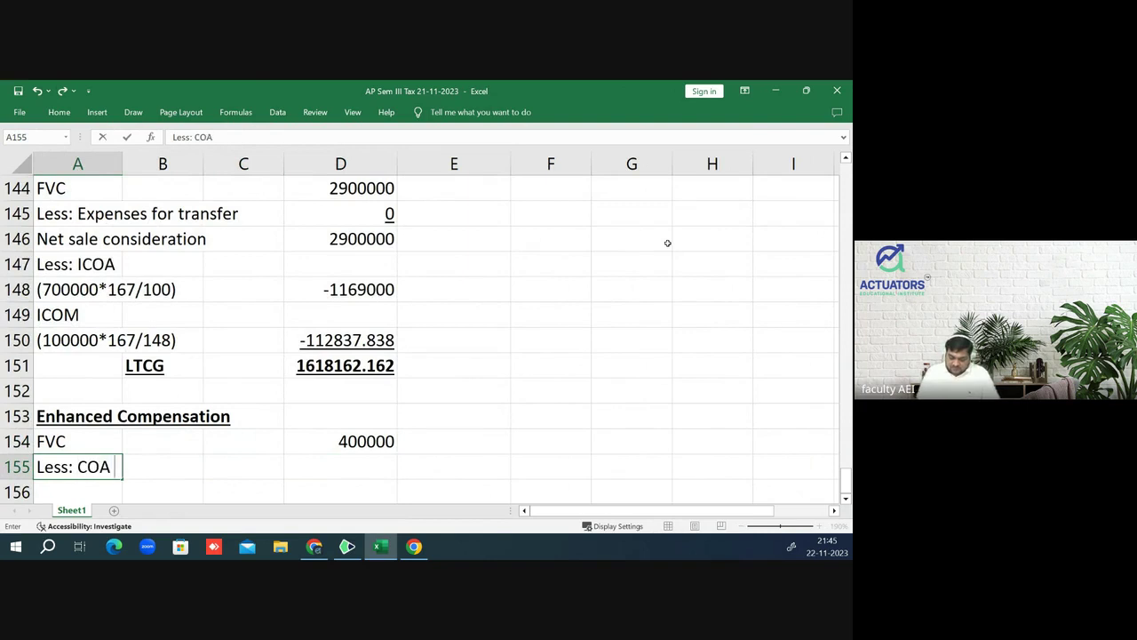
text( + Com)
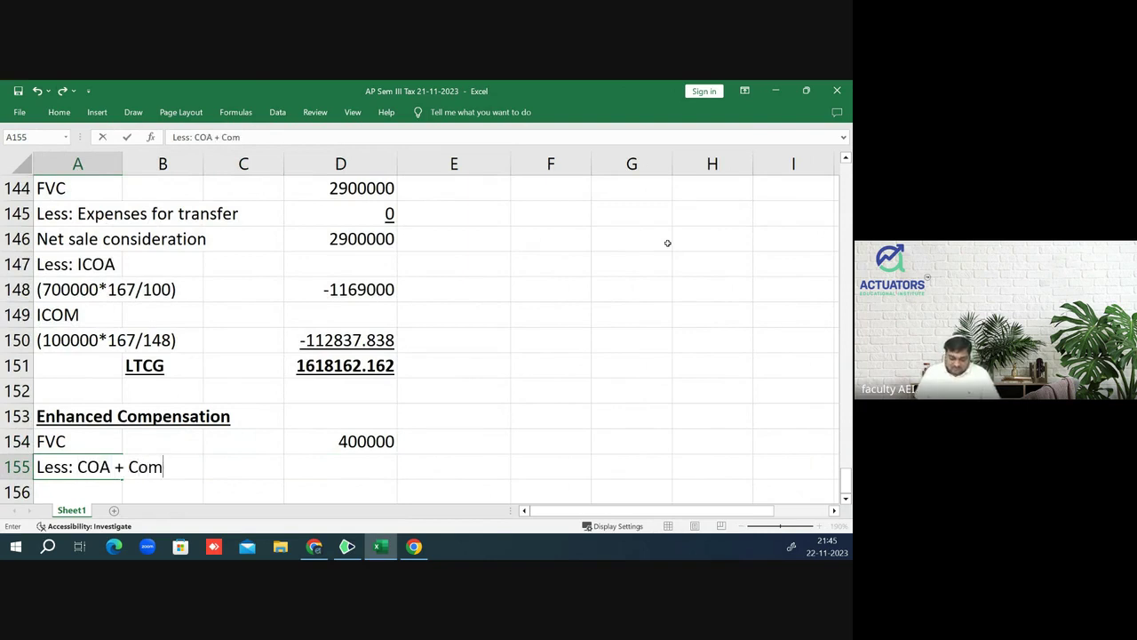
key(BackSpace)
key(BackSpace)
text(OM)
key(Right)
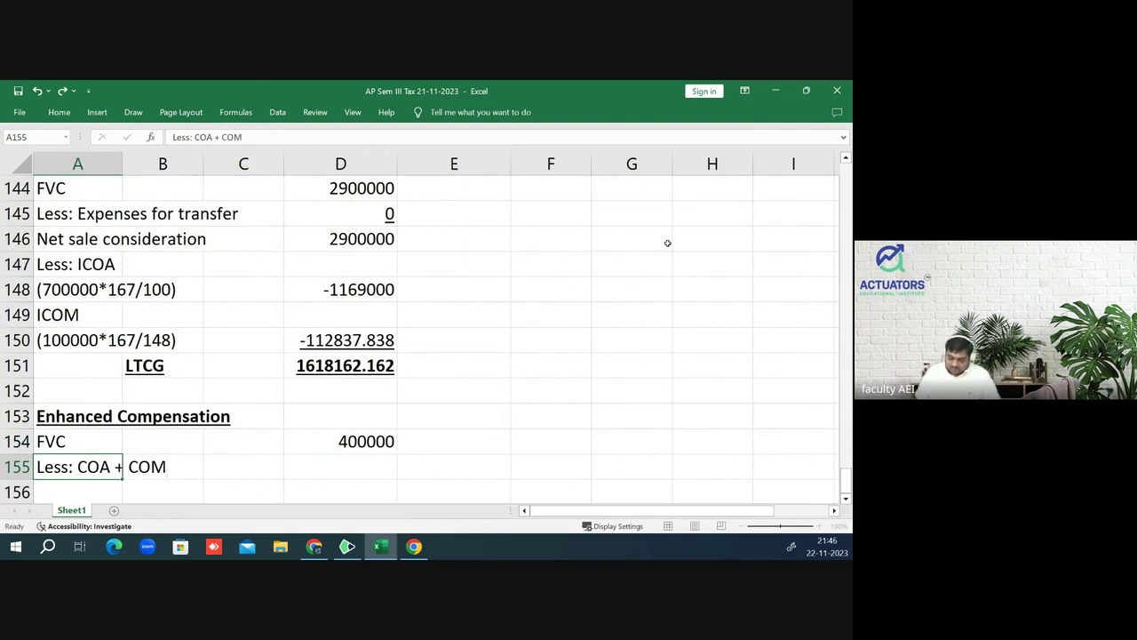
key(Right)
key(Right)
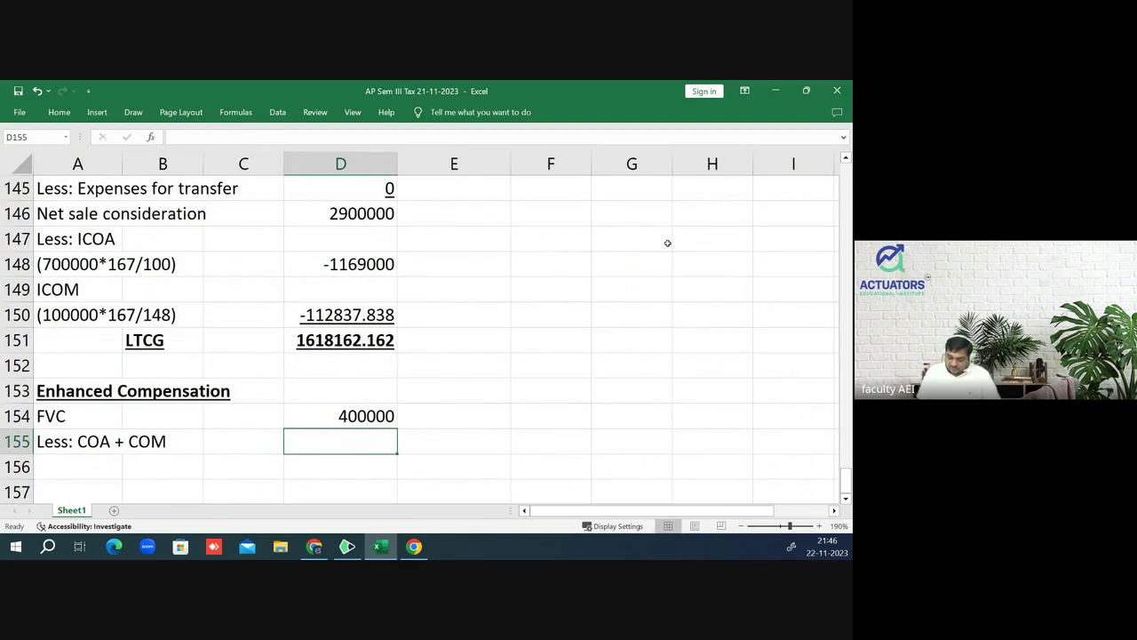
text(0)
key(Return)
- Enter the 400000 result below the deduction in bold, underlined format
key(Up)
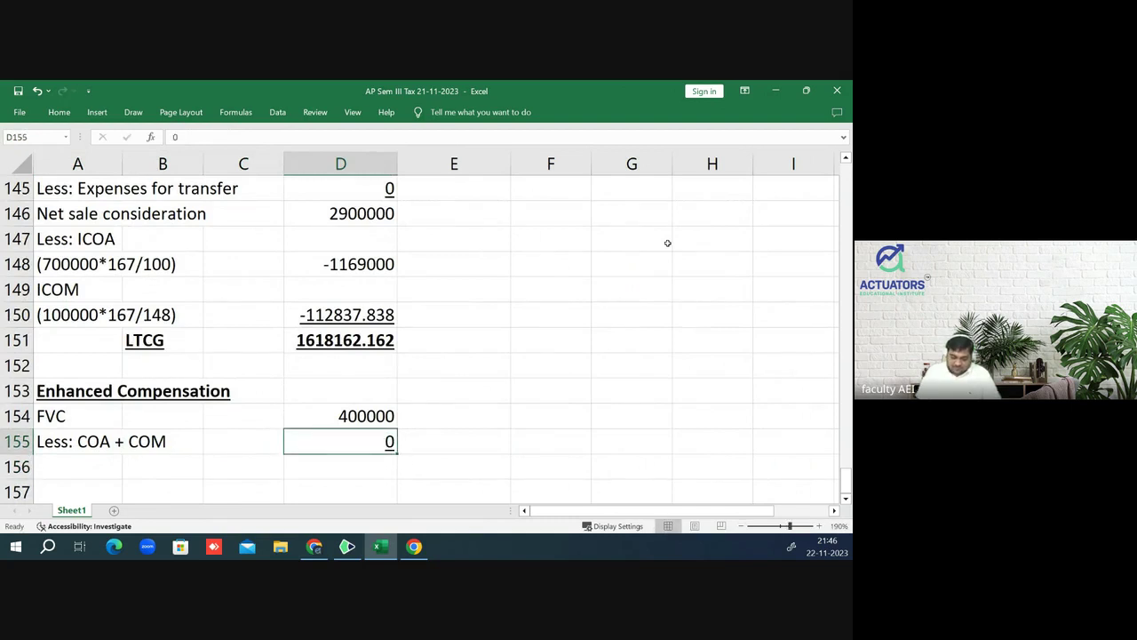
key(Down)
text(400000)
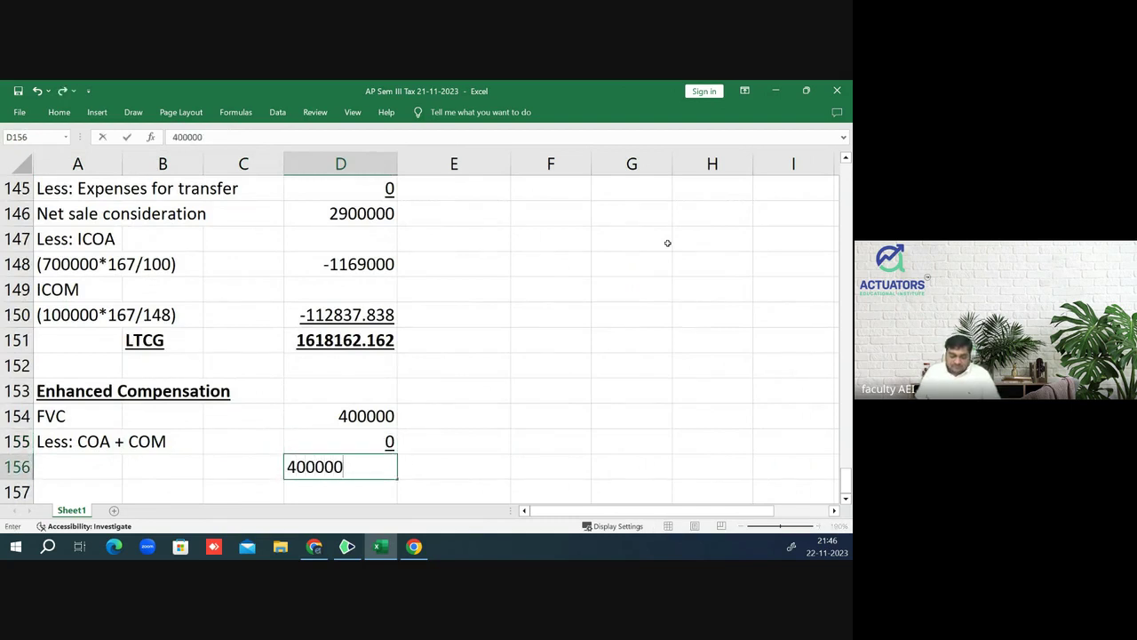
key(Return)
key(Up)
key(ctrl+b)
key(ctrl+u)
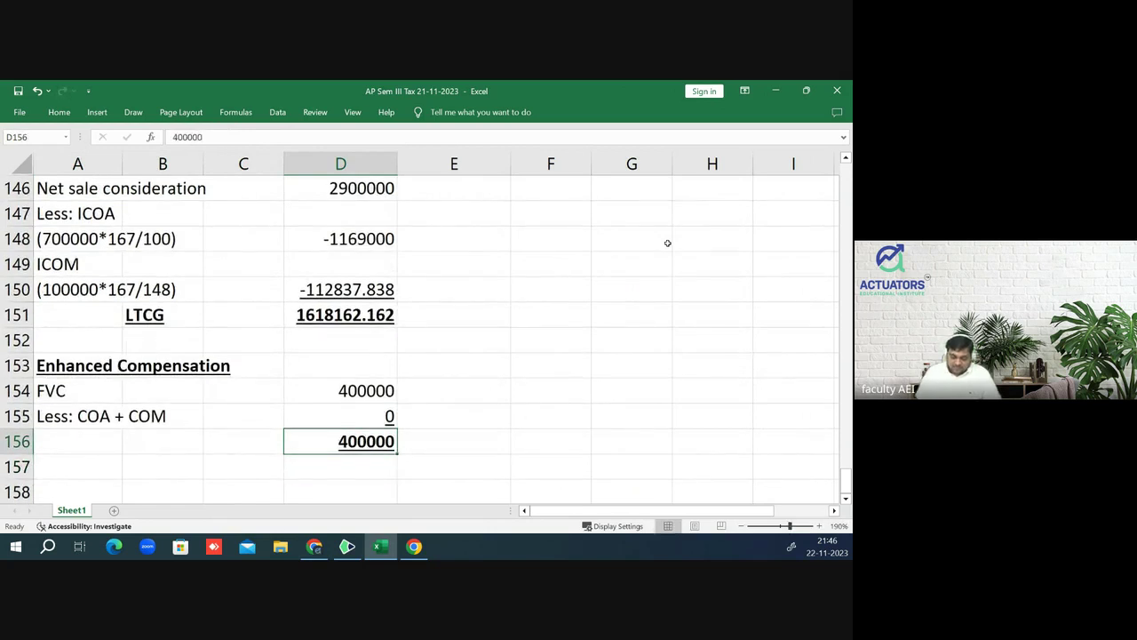
- Label the 400000 result 'LTCG' in column B, bold and underlined
key(Left)
key(Left)
text(LTCG)
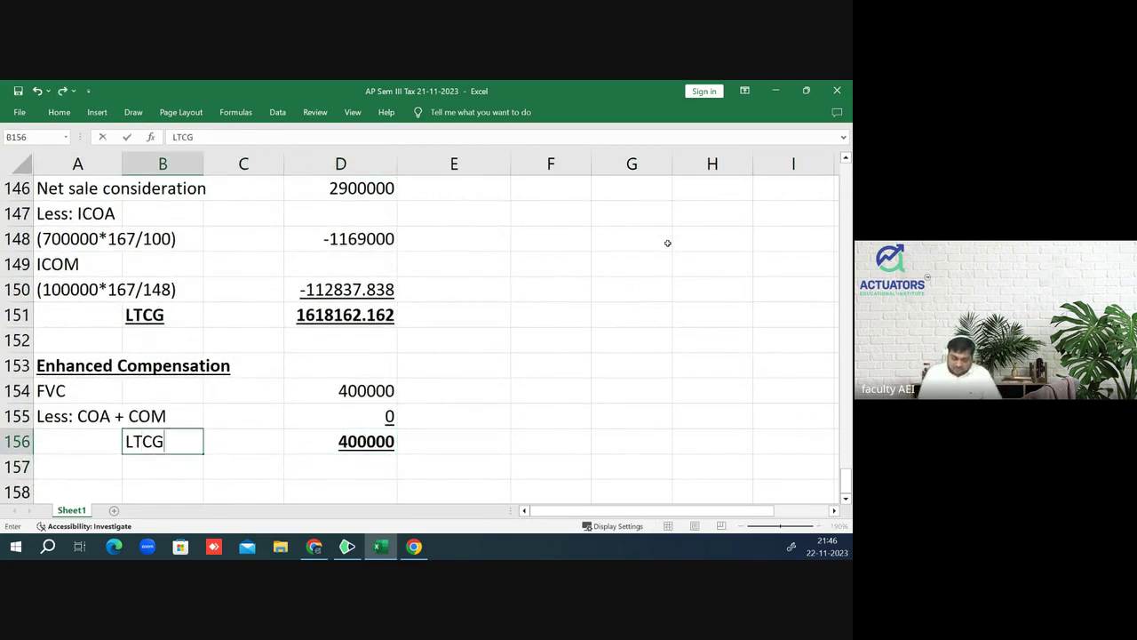
key(Return)
key(Up)
key(ctrl+b)
key(ctrl+u)
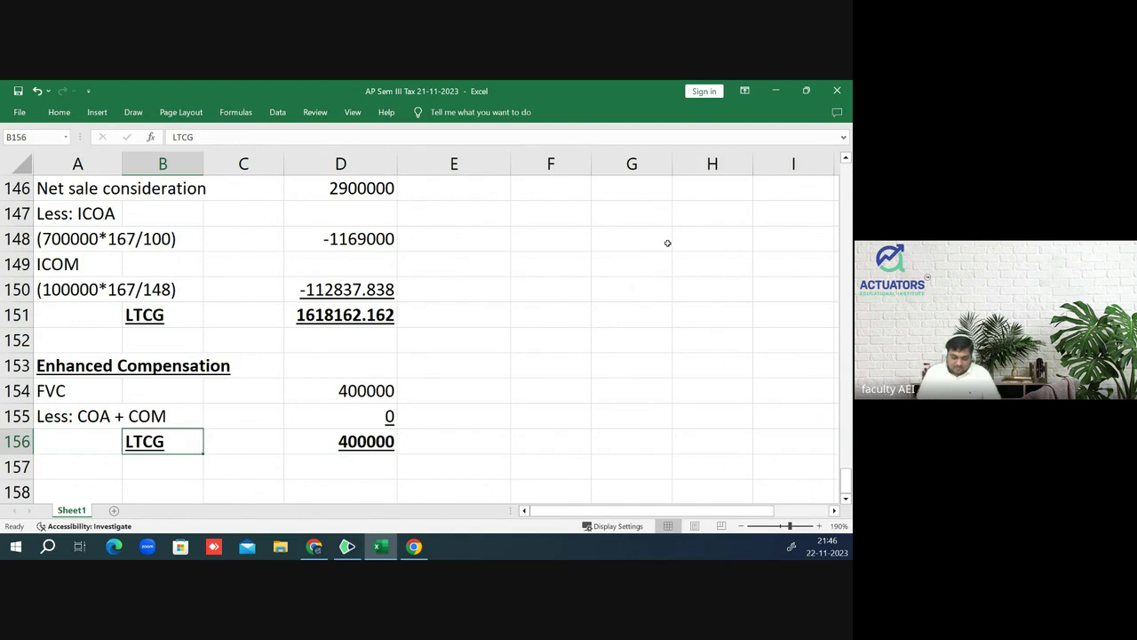
key(Up)
key(Up)
key(Up)
key(Up)
key(Up)
key(Up)
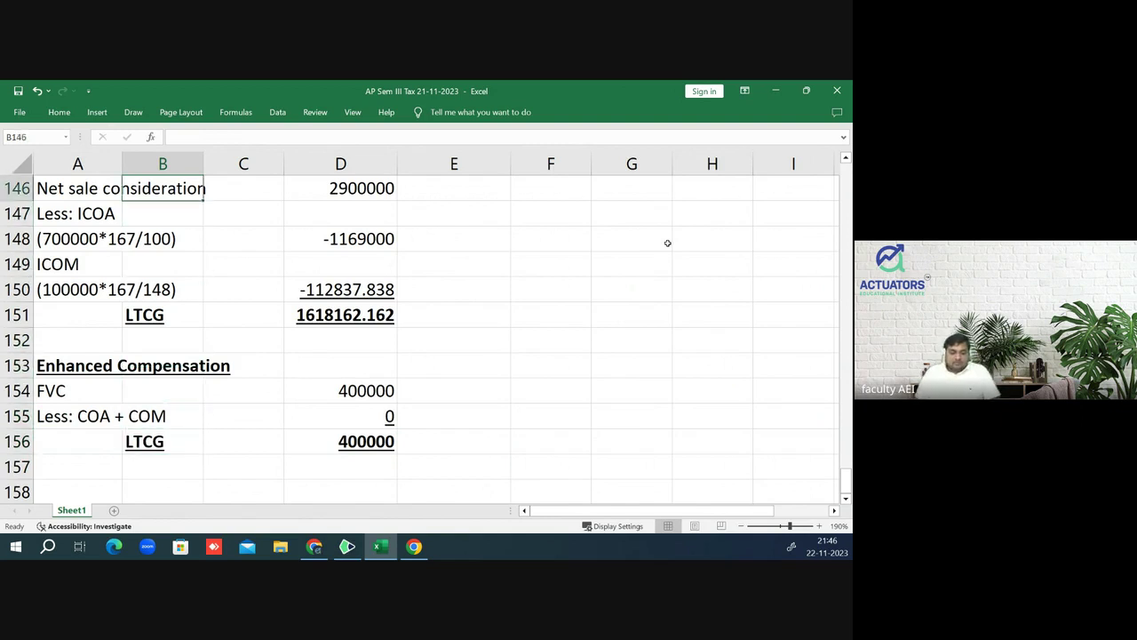
key(Up)
key(Up)
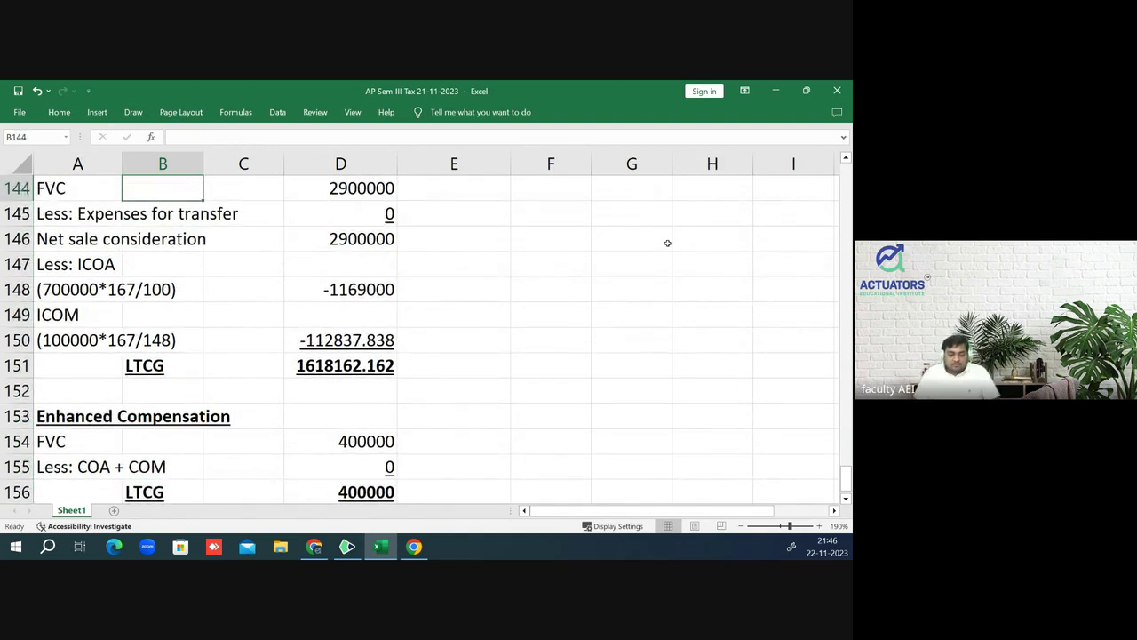
- Delete the blank row 152 from the LTCG computation
key(Down)
key(Down)
key(Down)
key(Down)
key(Down)
key(Down)
key(Down)
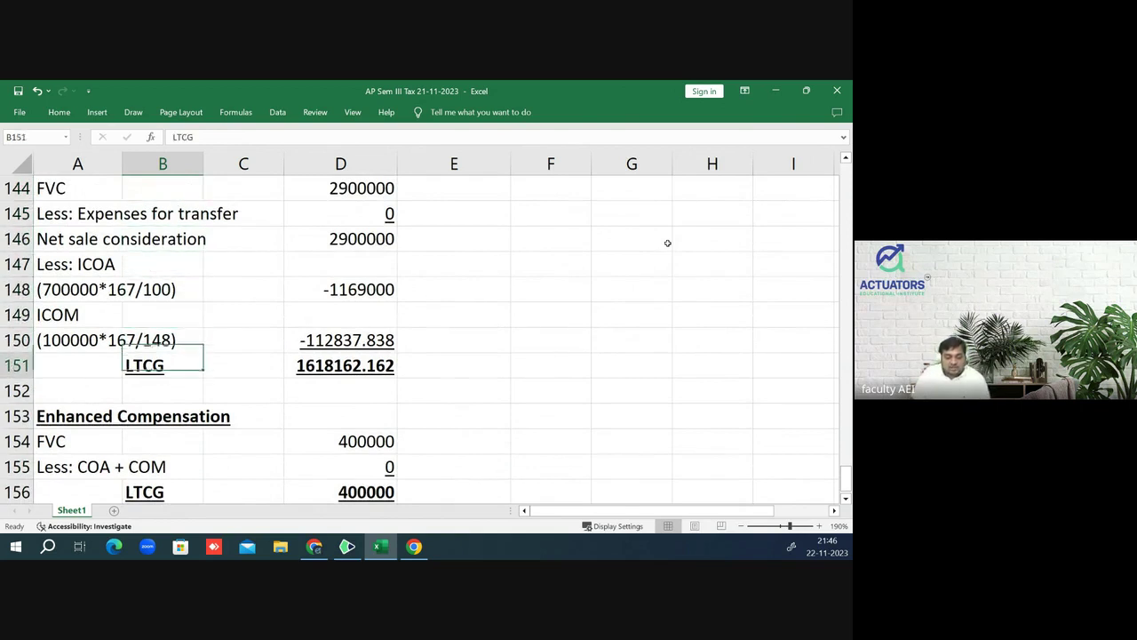
key(Right)
key(Right)
key(Right)
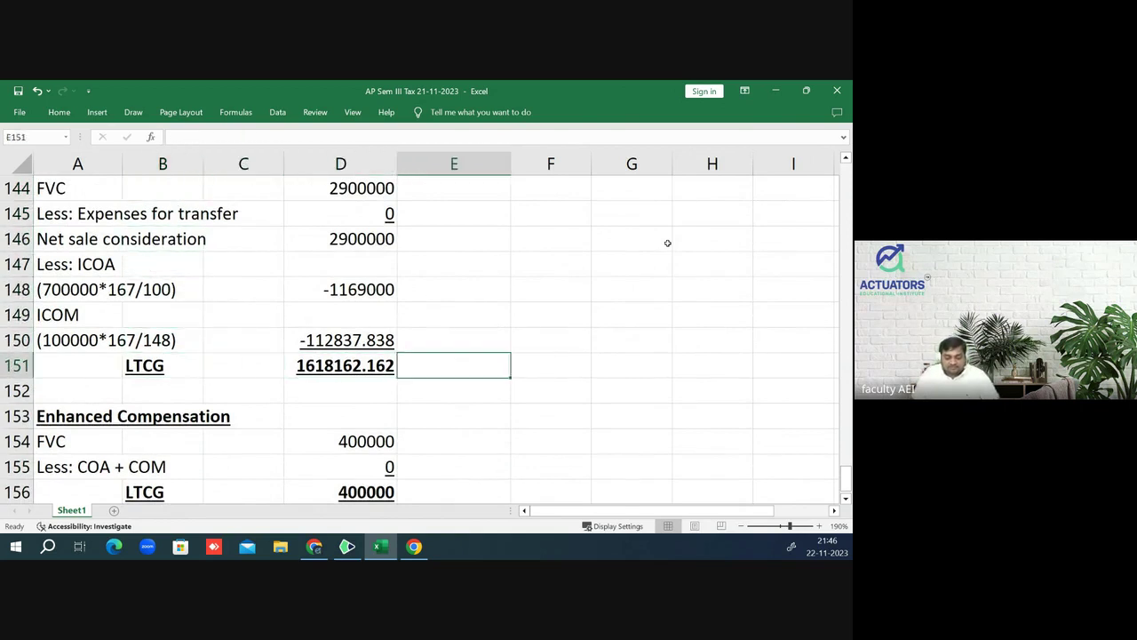
key(Up)
key(Down)
key(Down)
key(Left)
key(shift+space)
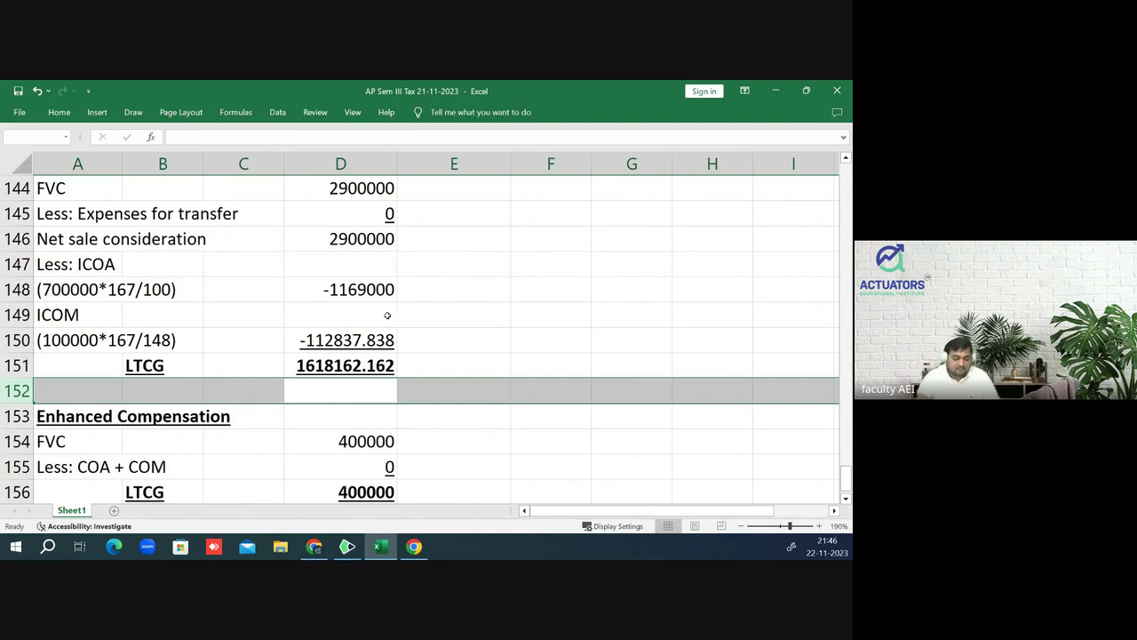
right_click(19, 391)
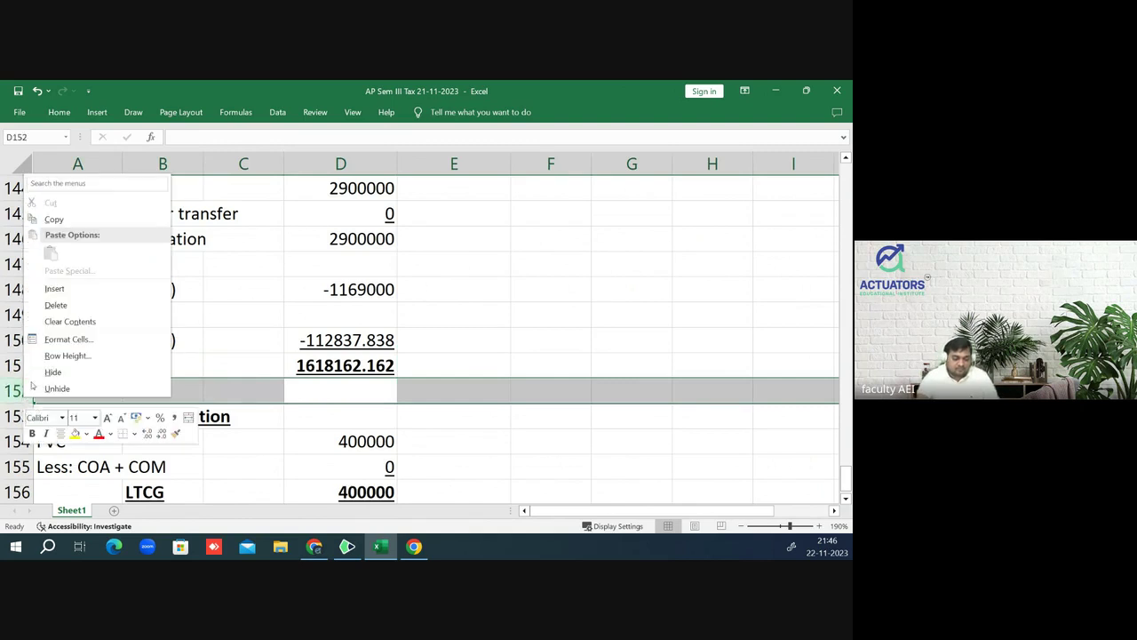
click(70, 303)
click(473, 338)
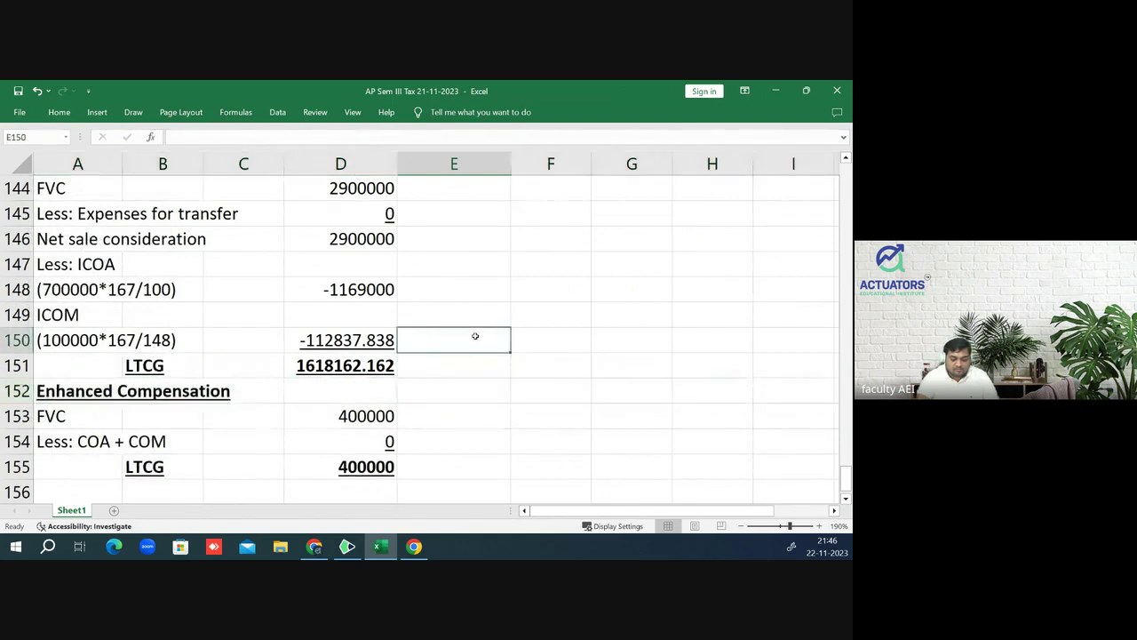
scroll(475, 336, up, 1)
scroll(474, 336, down, 1)
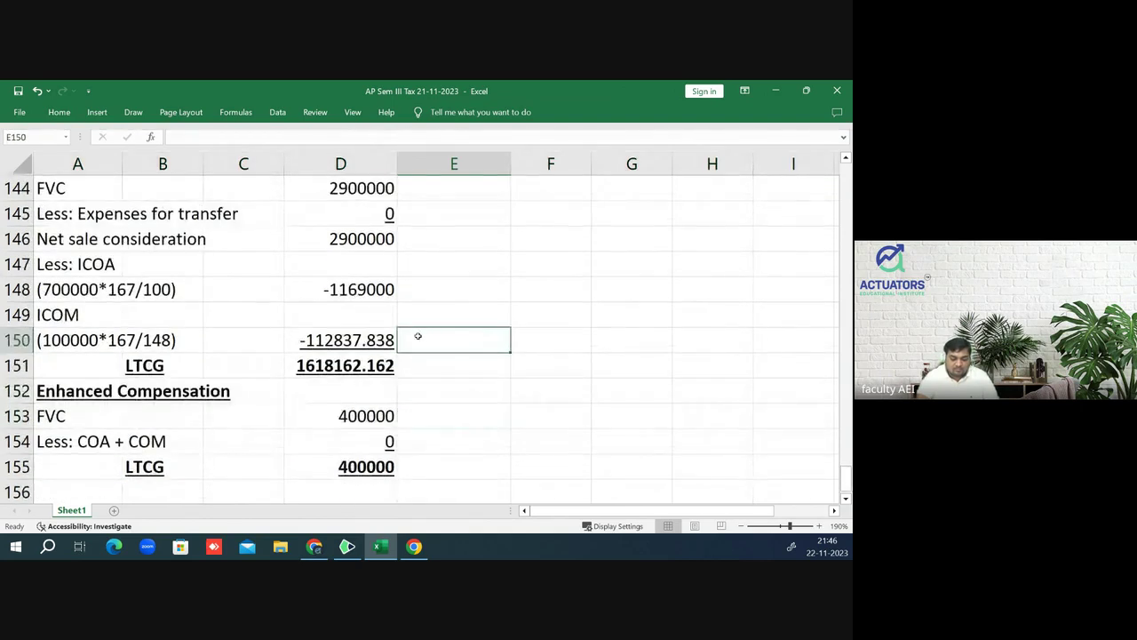
- Move the ICOM formula (100000*167/148) beside its label and put both on row 150
click(480, 313)
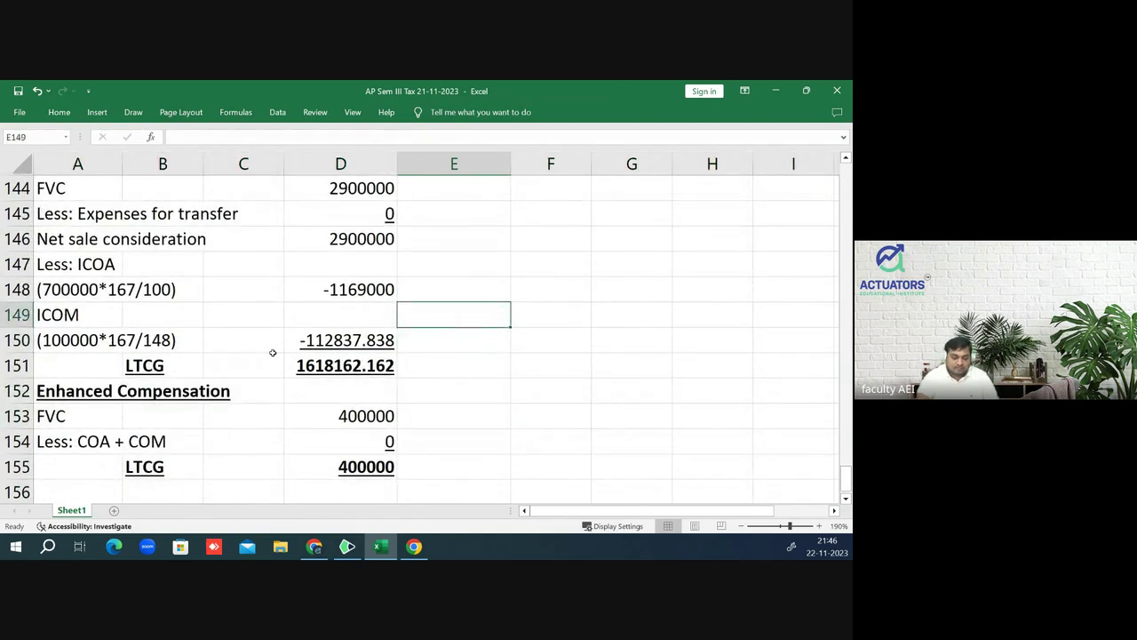
click(52, 337)
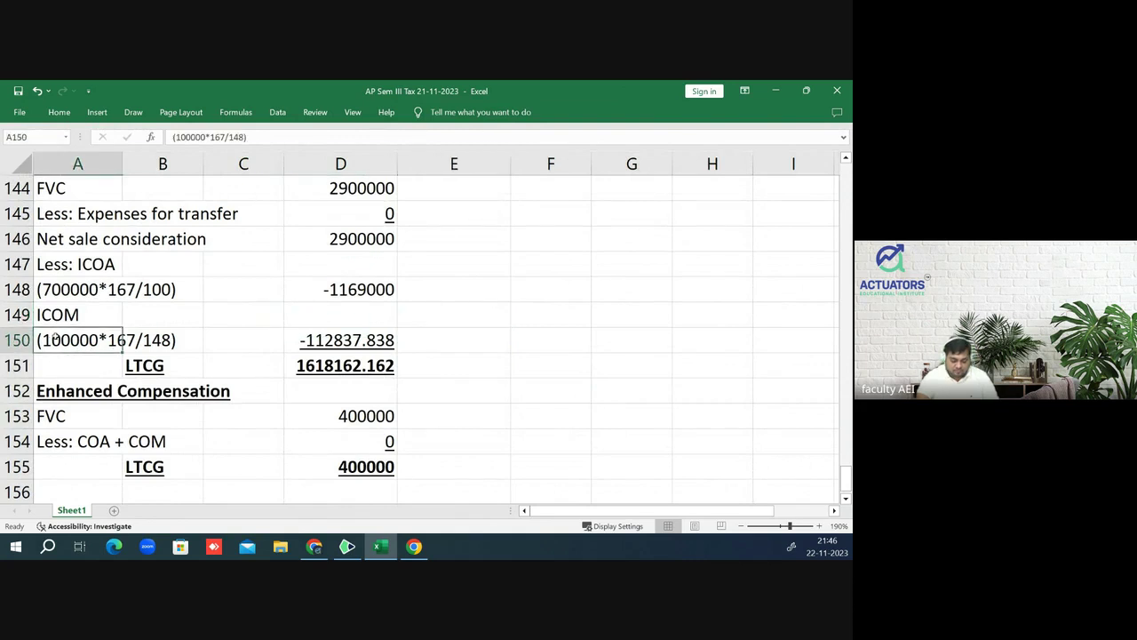
drag(55, 337, 132, 314)
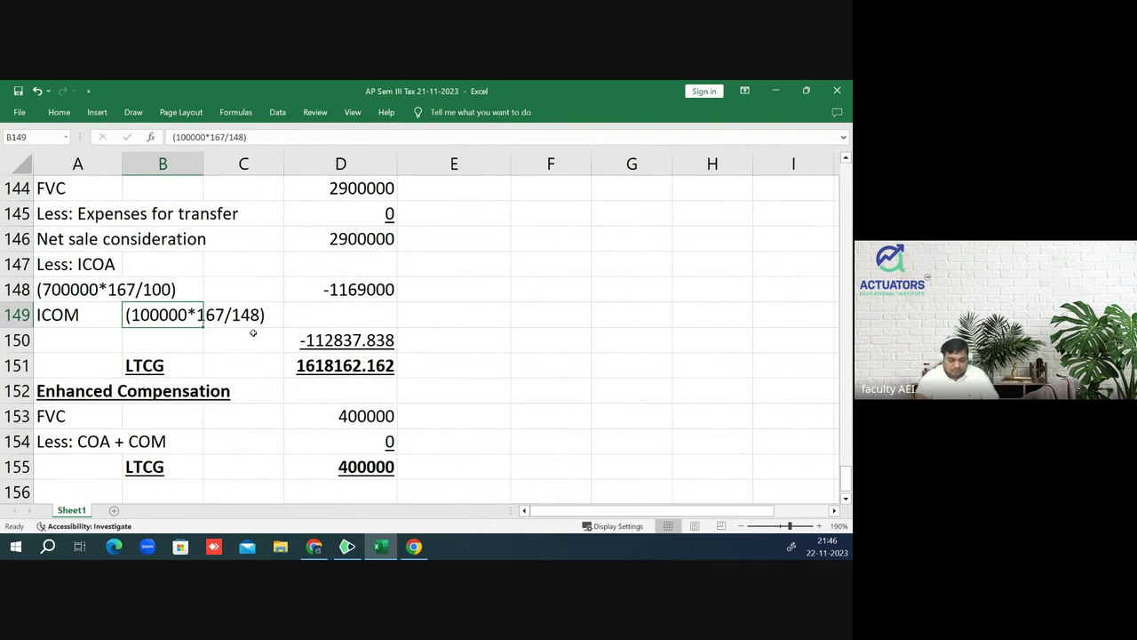
drag(89, 315, 240, 314)
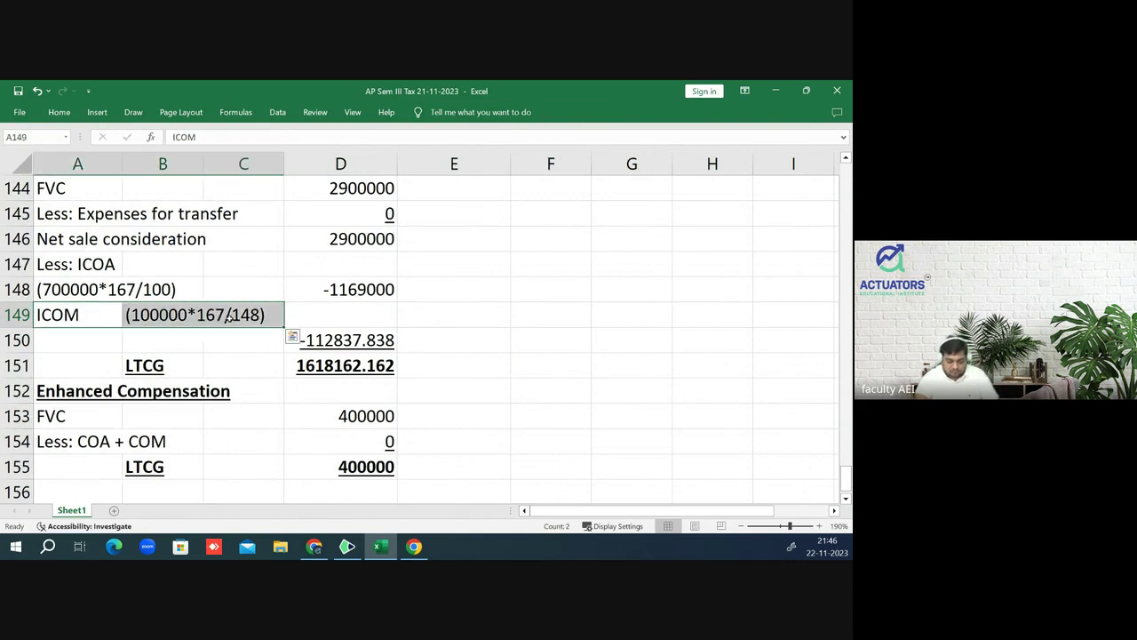
key(ctrl+c)
click(91, 340)
key(Return)
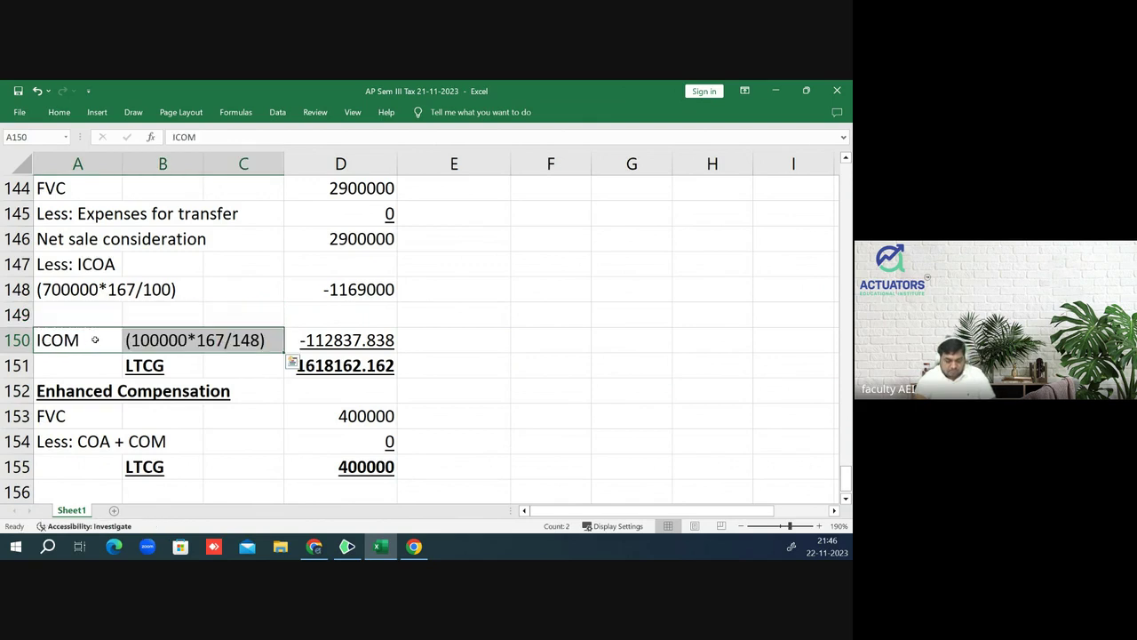
- Delete the now-empty row 149 from the computation
right_click(21, 316)
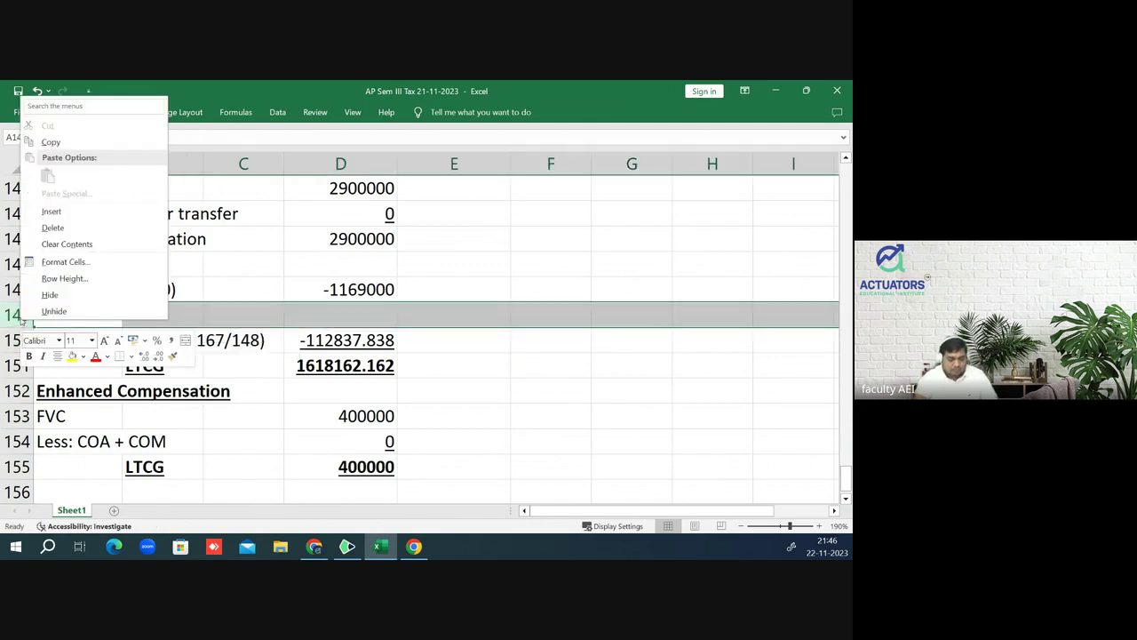
click(52, 227)
click(480, 379)
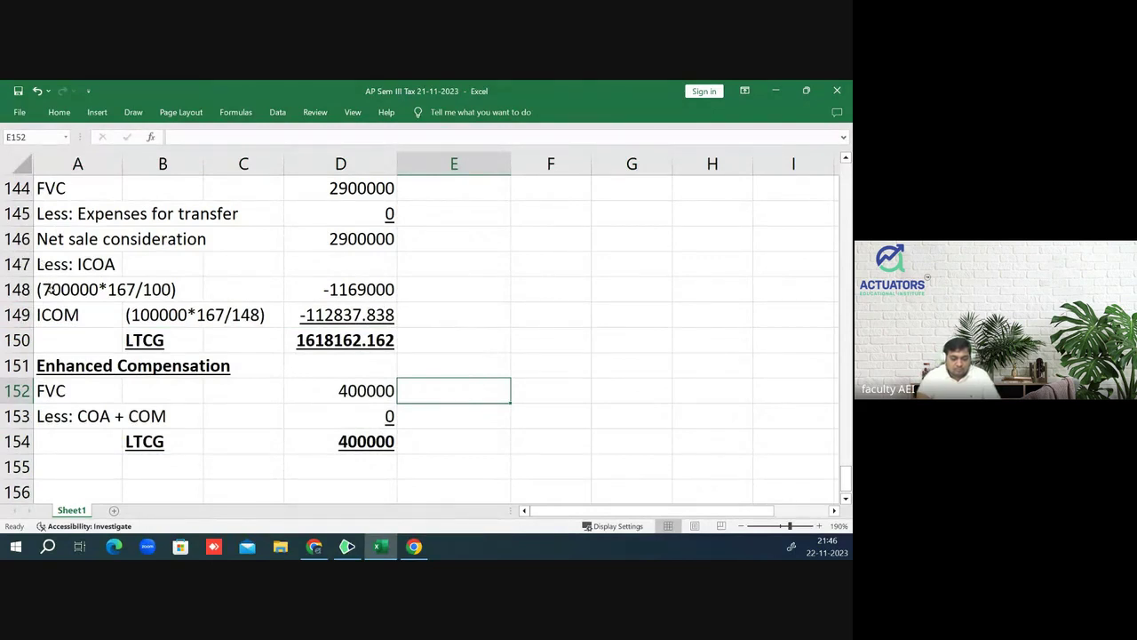
click(593, 444)
key(Up)
key(Up)
key(Up)
key(Up)
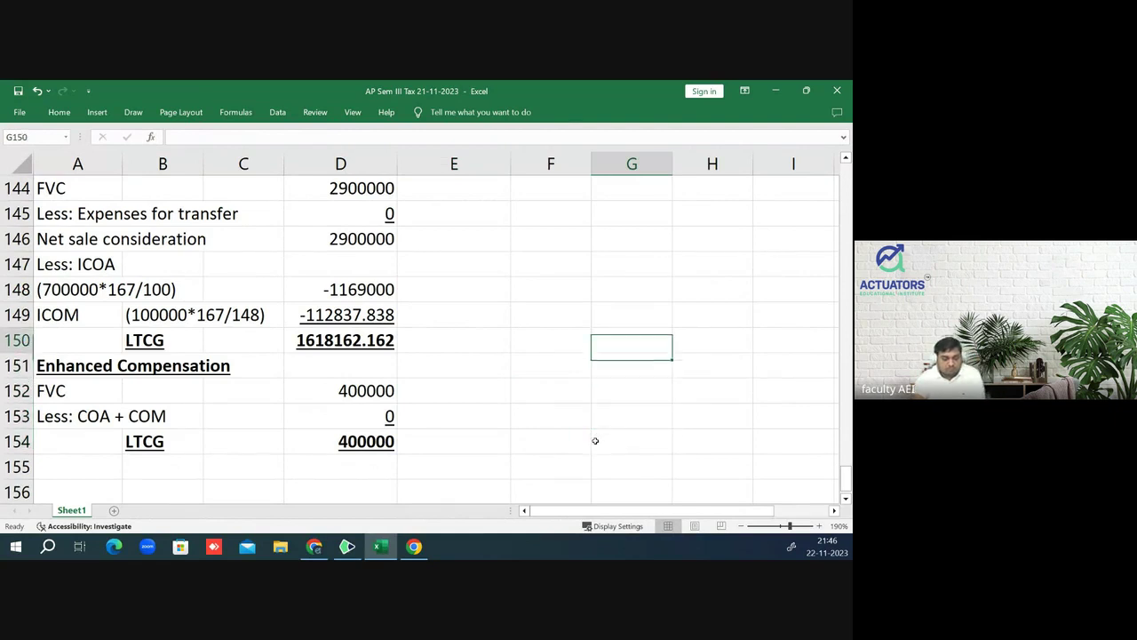
key(Up)
key(Up)
key(Up)
key(Up)
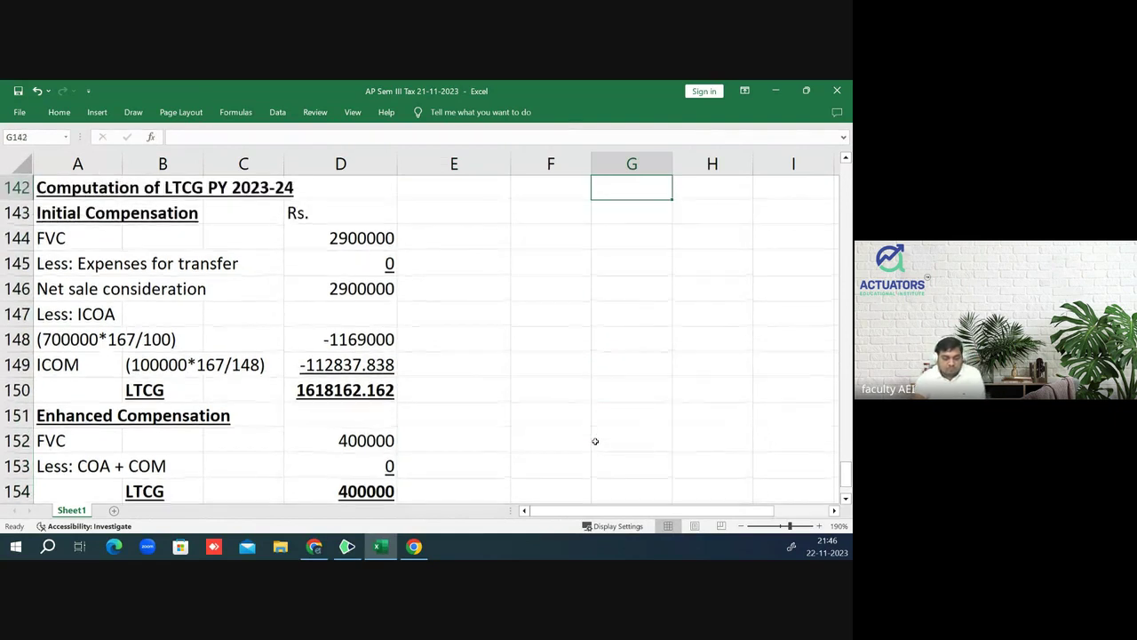
key(Left)
key(Left)
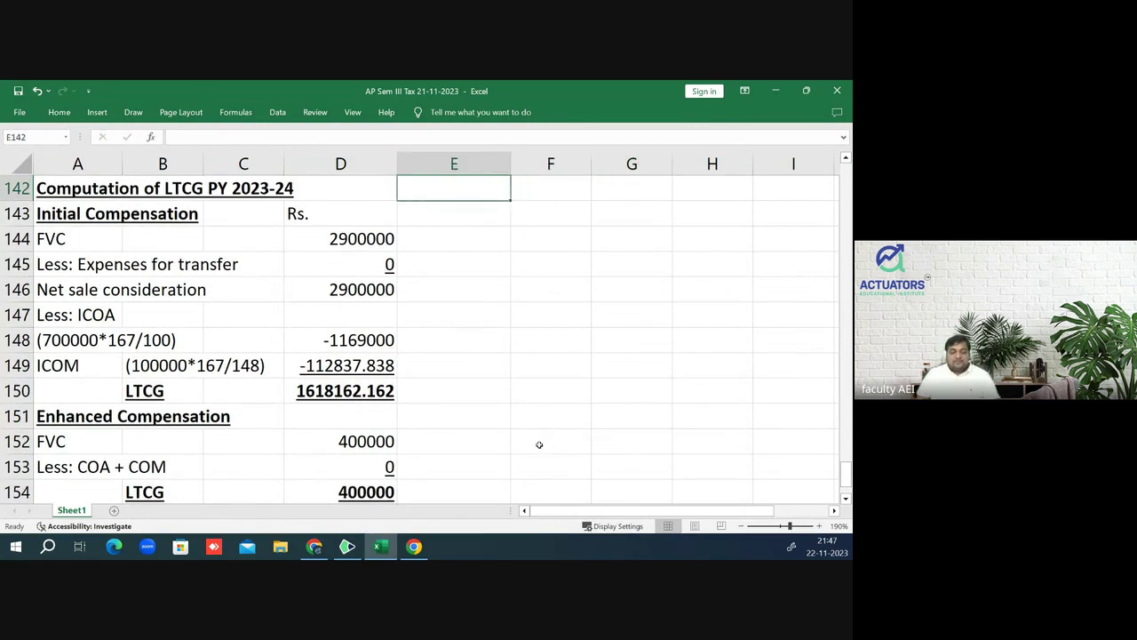
key(Down)
key(Down)
key(Down)
key(Down)
key(Down)
key(Down)
key(Down)
key(Down)
key(Down)
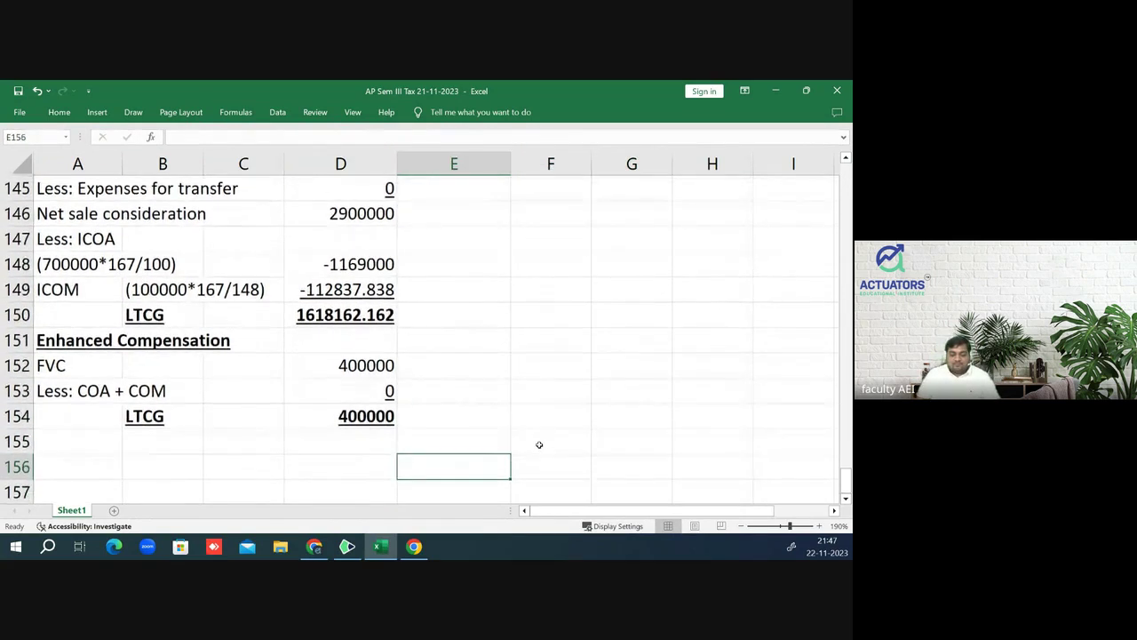
key(Left)
key(Left)
key(Left)
- Add a bold, underlined 'Income from other sources' heading in row 156
text(In)
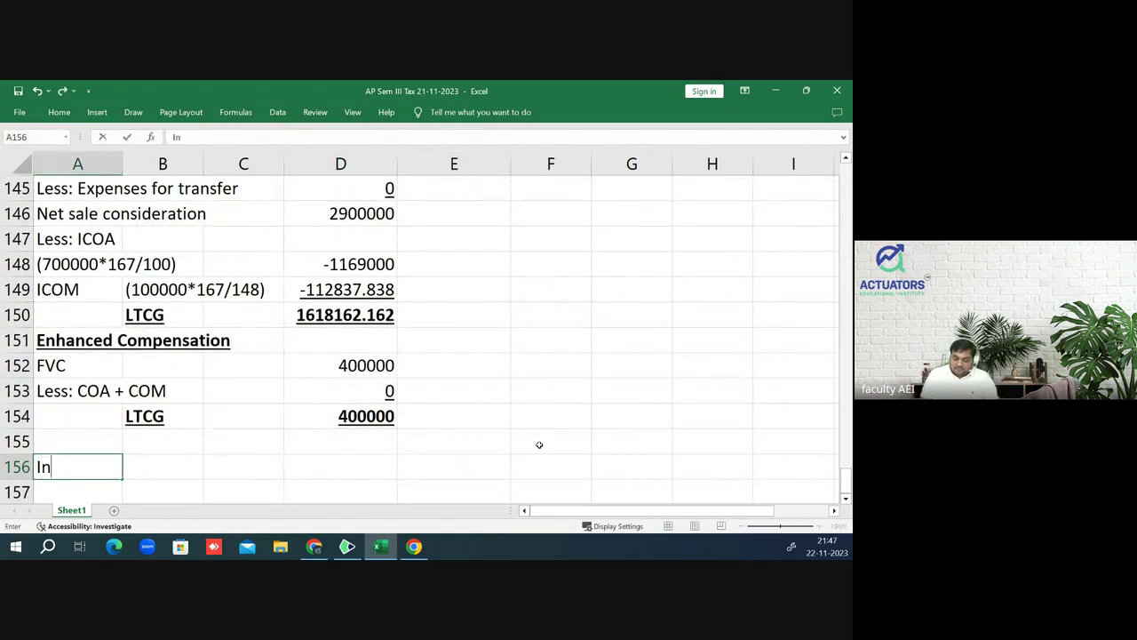
text(come from)
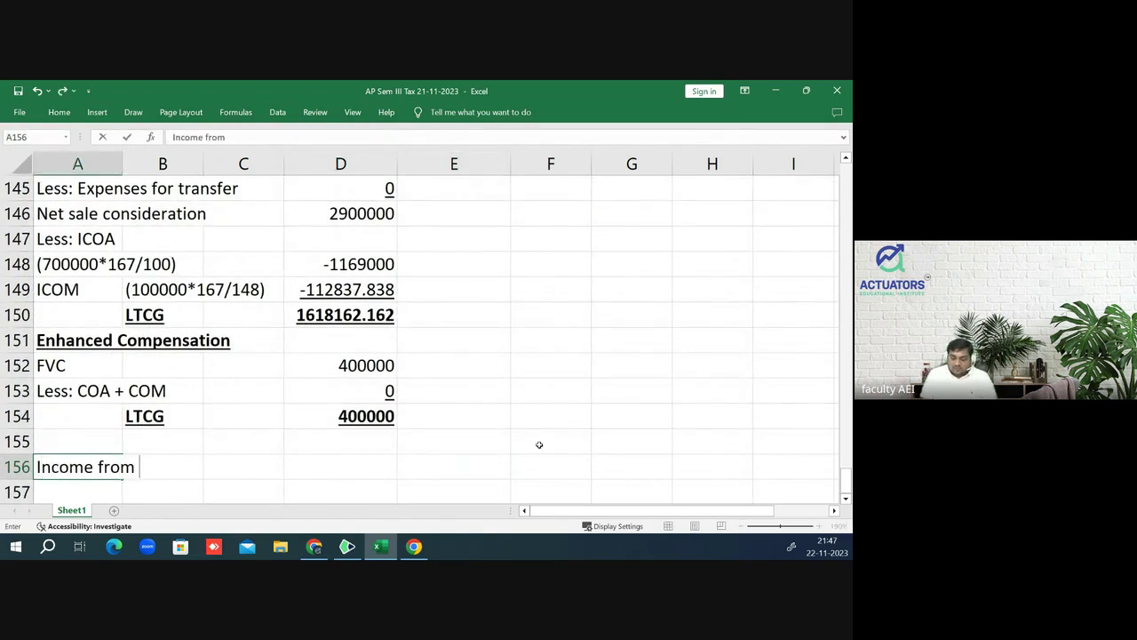
text(other c)
key(BackSpace)
text(source)
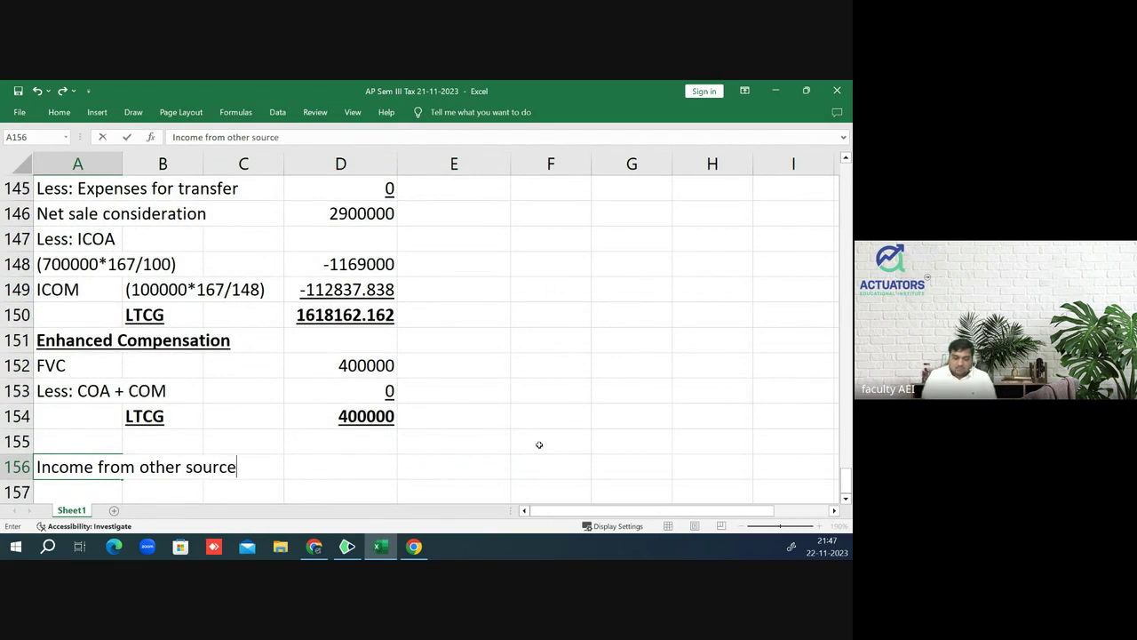
text(s)
key(ctrl+Return)
scroll(539, 444, down, 1)
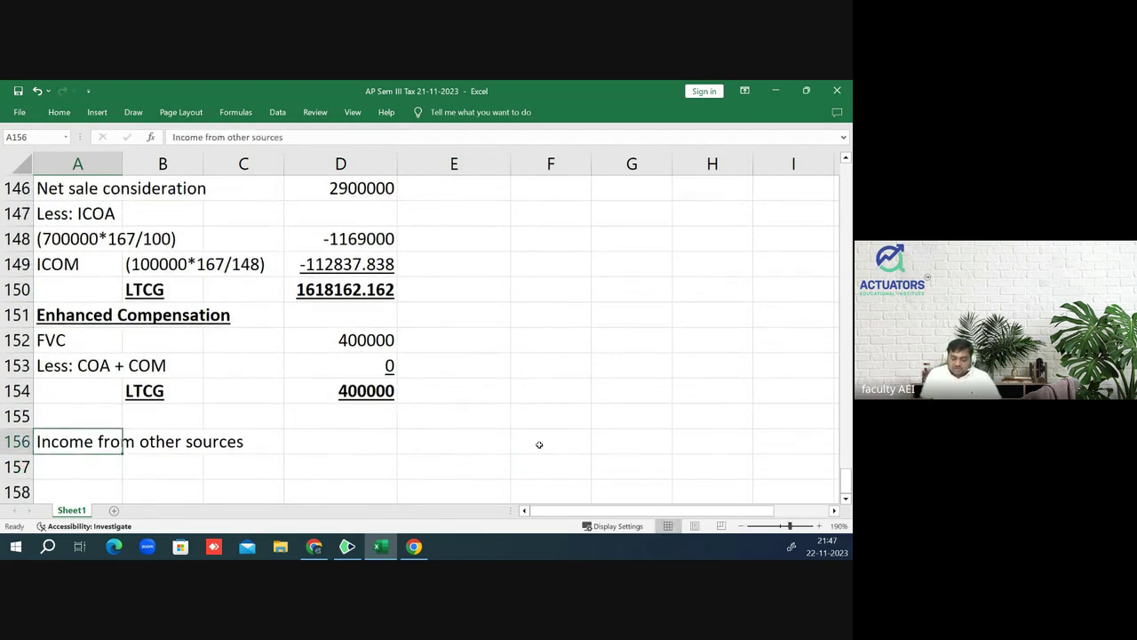
key(ctrl+b)
key(ctrl+u)
key(Return)
- Enter 'Interest on Compensation' with an amount of 1200000
text(I)
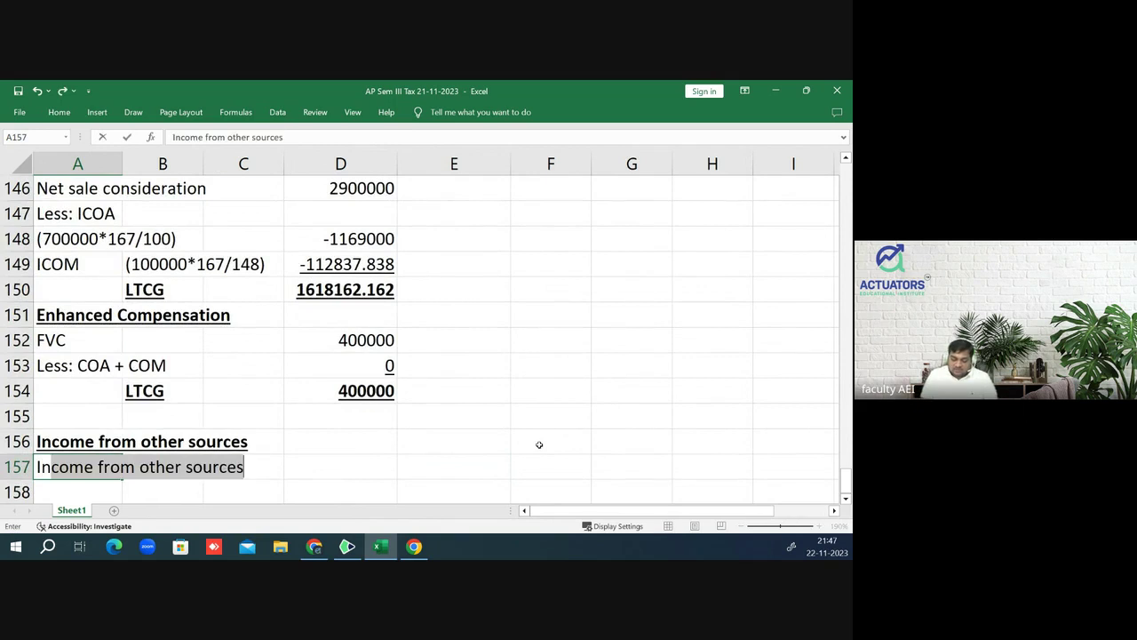
text(nterest on )
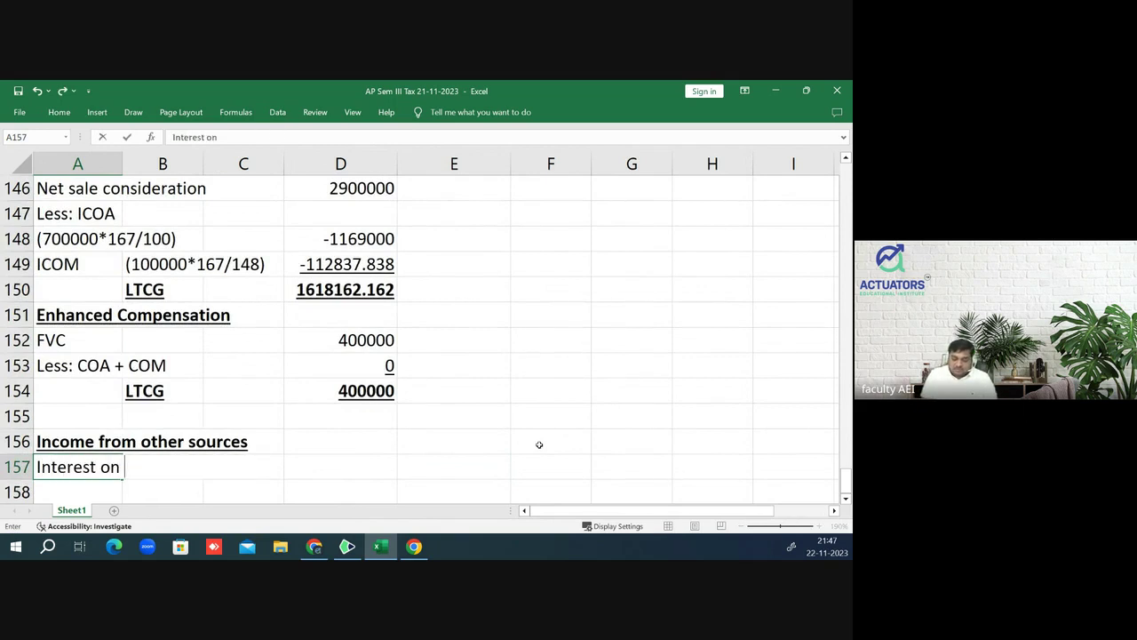
text(Compensat)
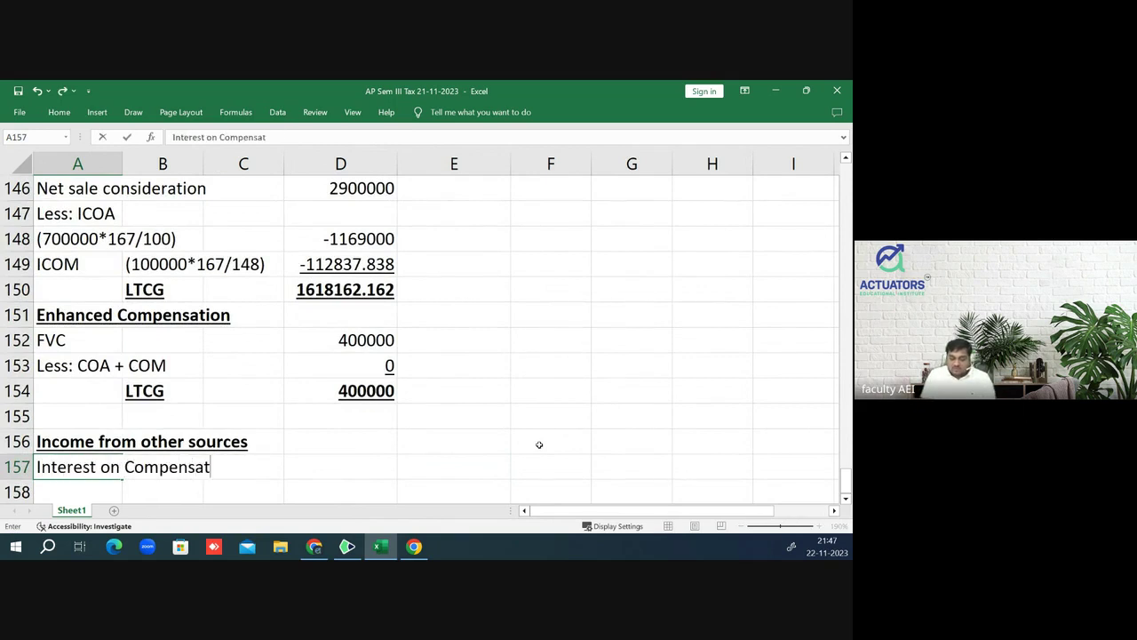
text(ion)
key(Return)
key(Up)
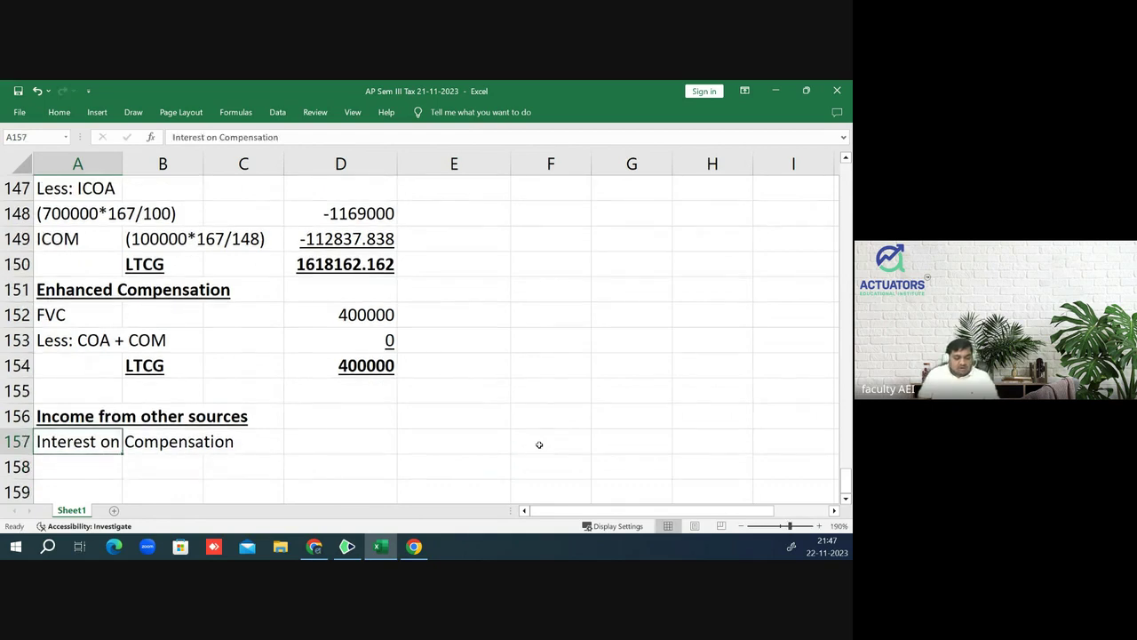
key(Right)
key(Right)
key(Right)
text(1200000)
key(Return)
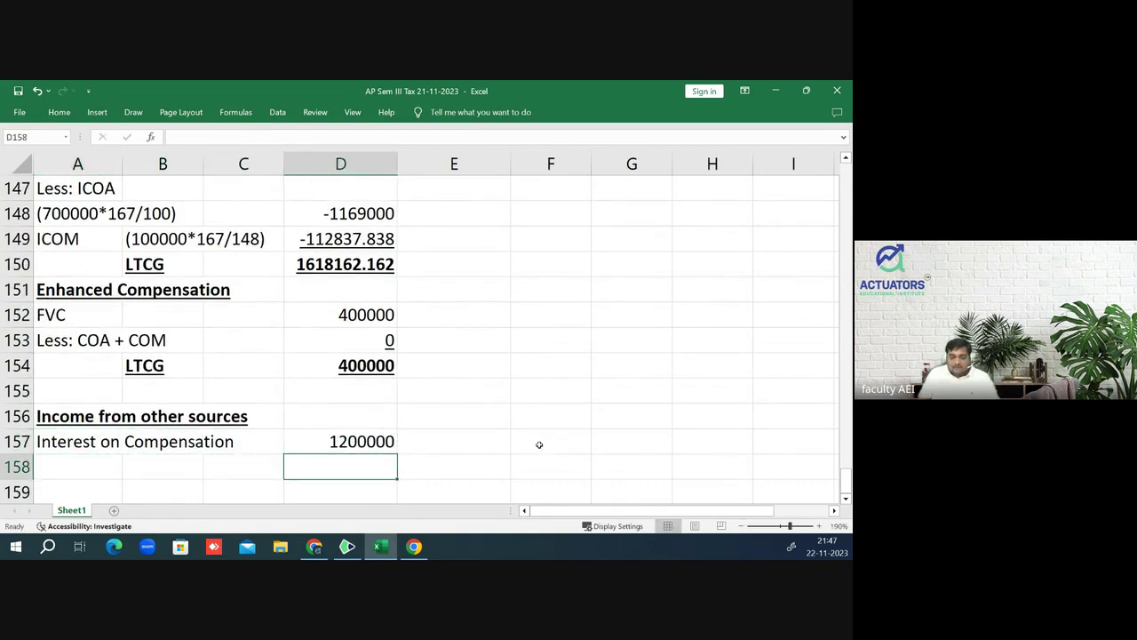
key(Left)
key(Left)
key(Down)
key(Up)
key(Left)
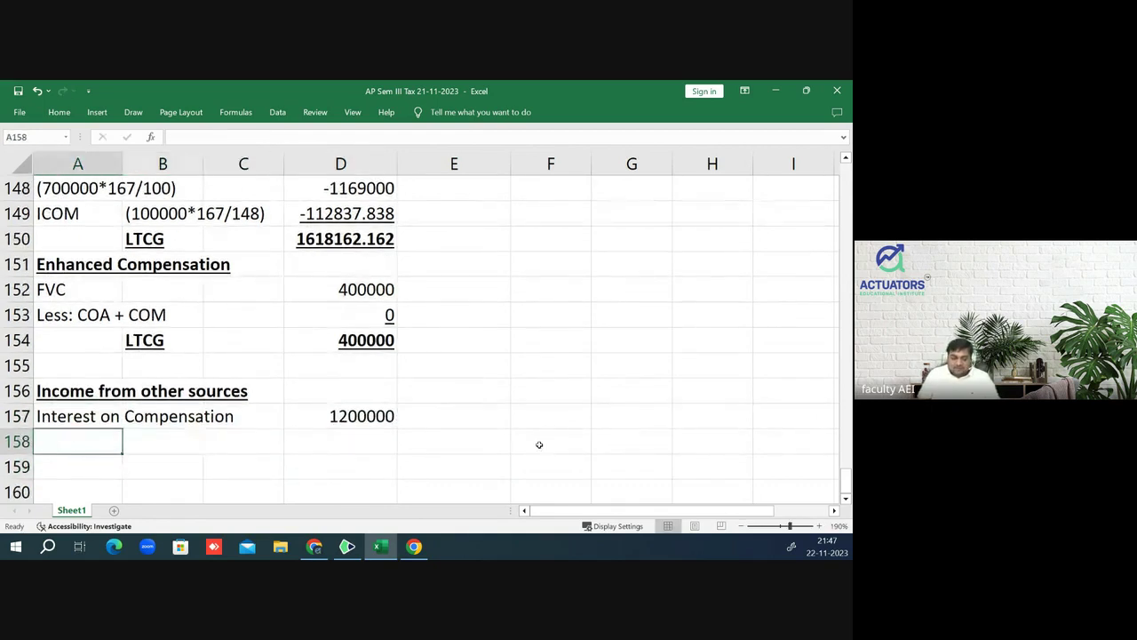
text(Less: )
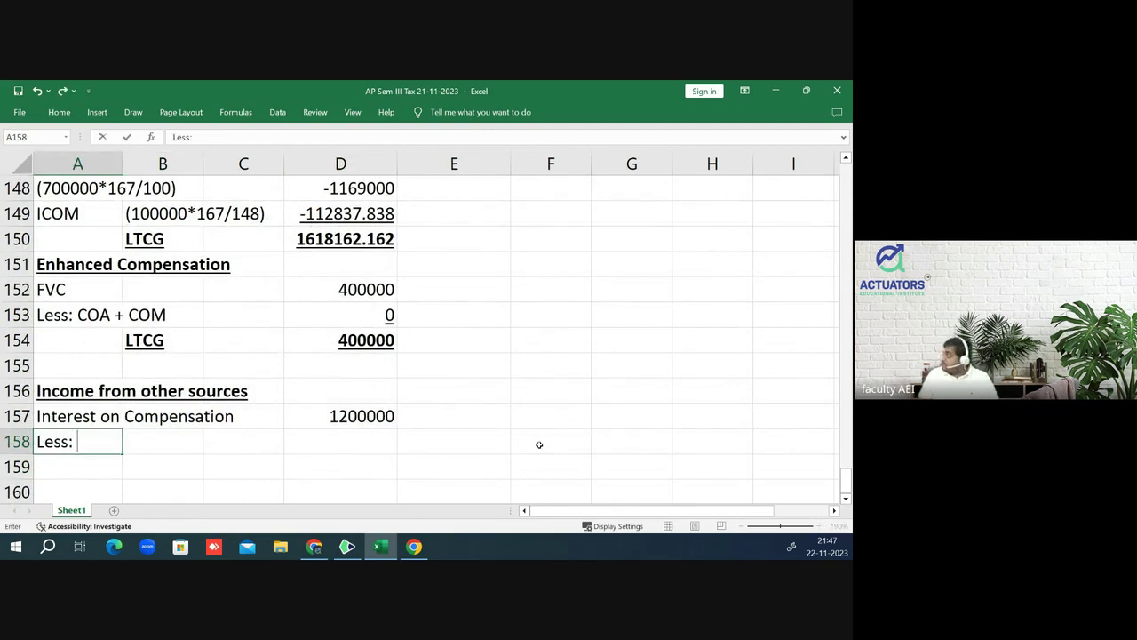
text(Stan)
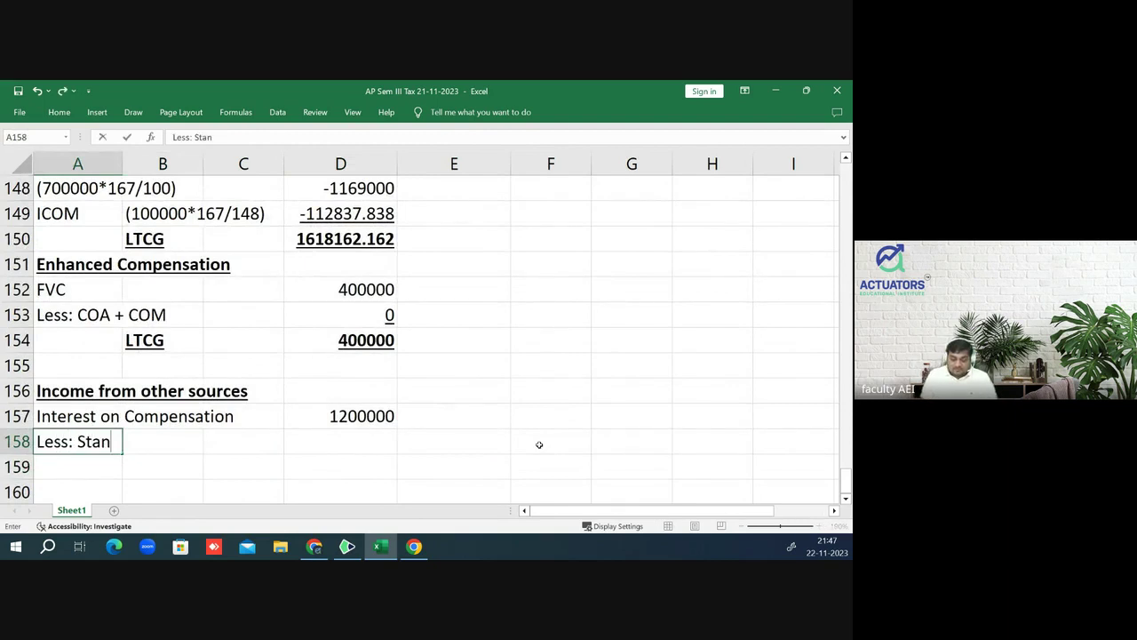
text(dard Deduct)
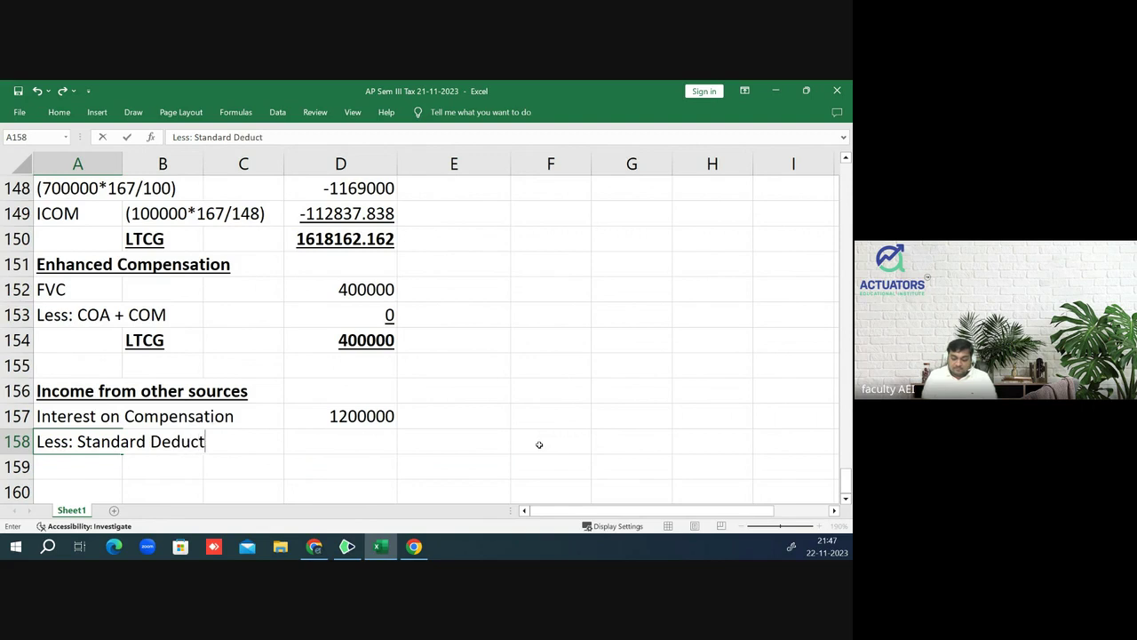
text(ion @)
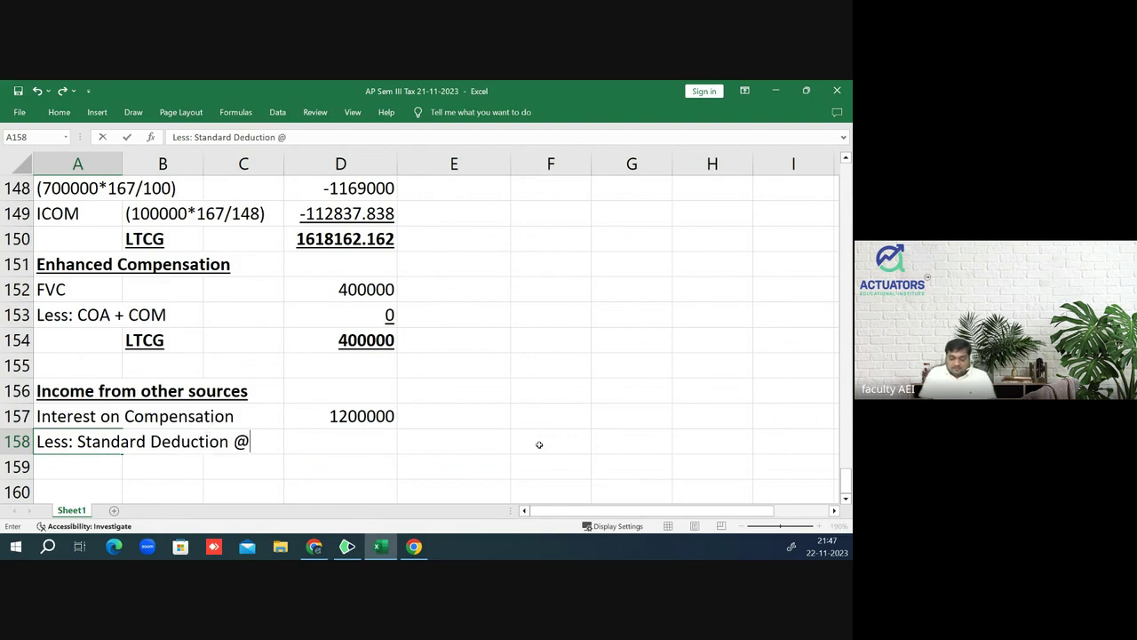
text(50%)
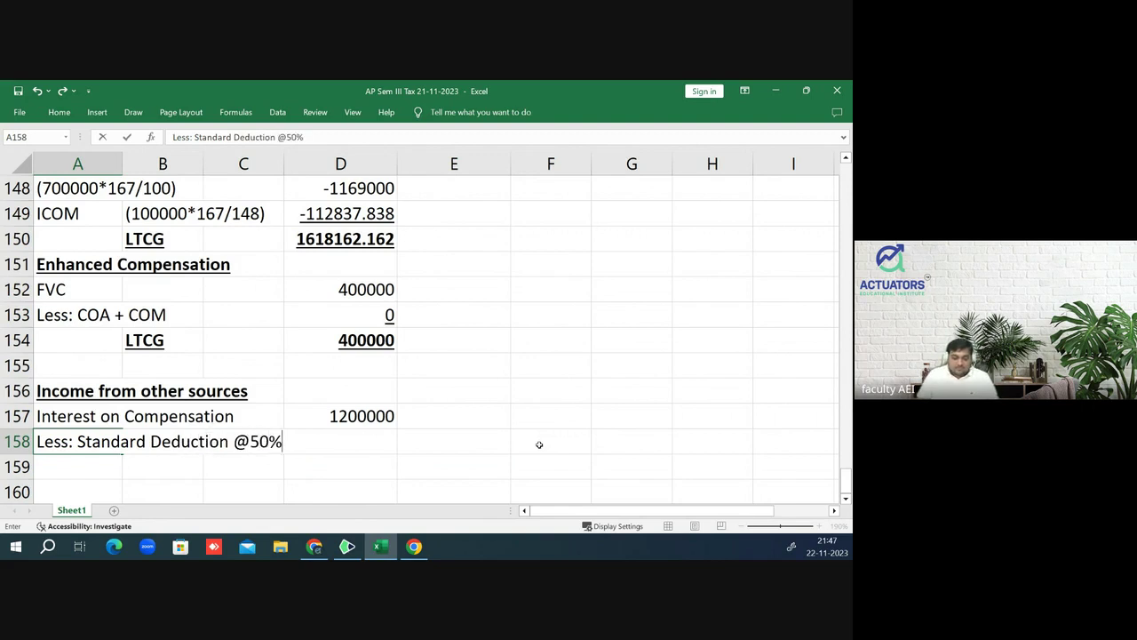
key(Return)
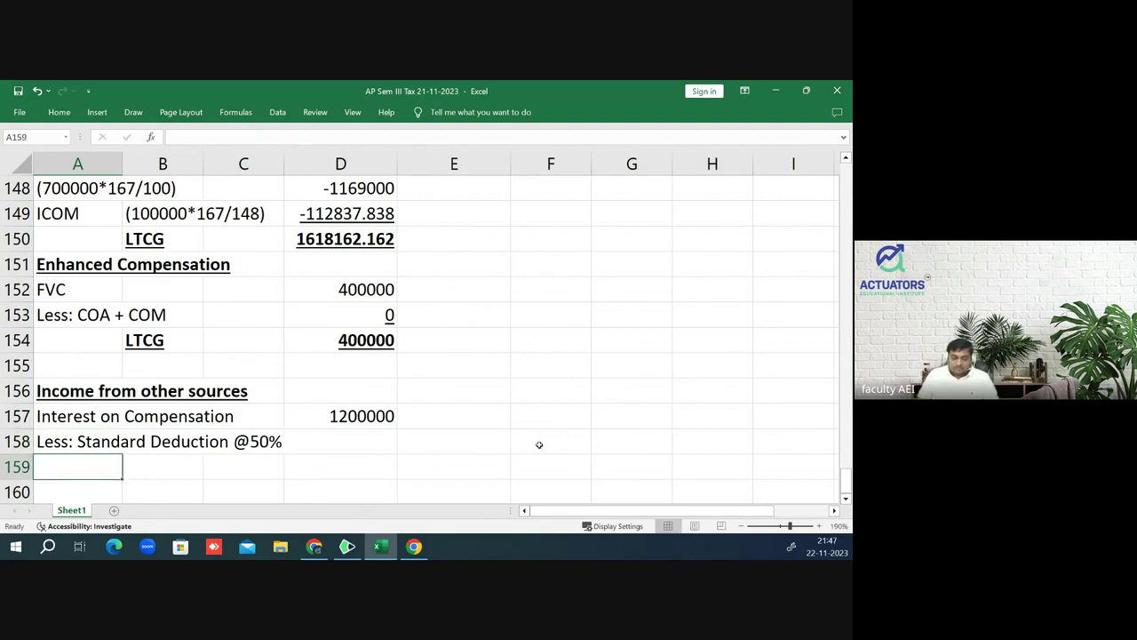
key(Up)
key(Right)
key(Right)
key(Right)
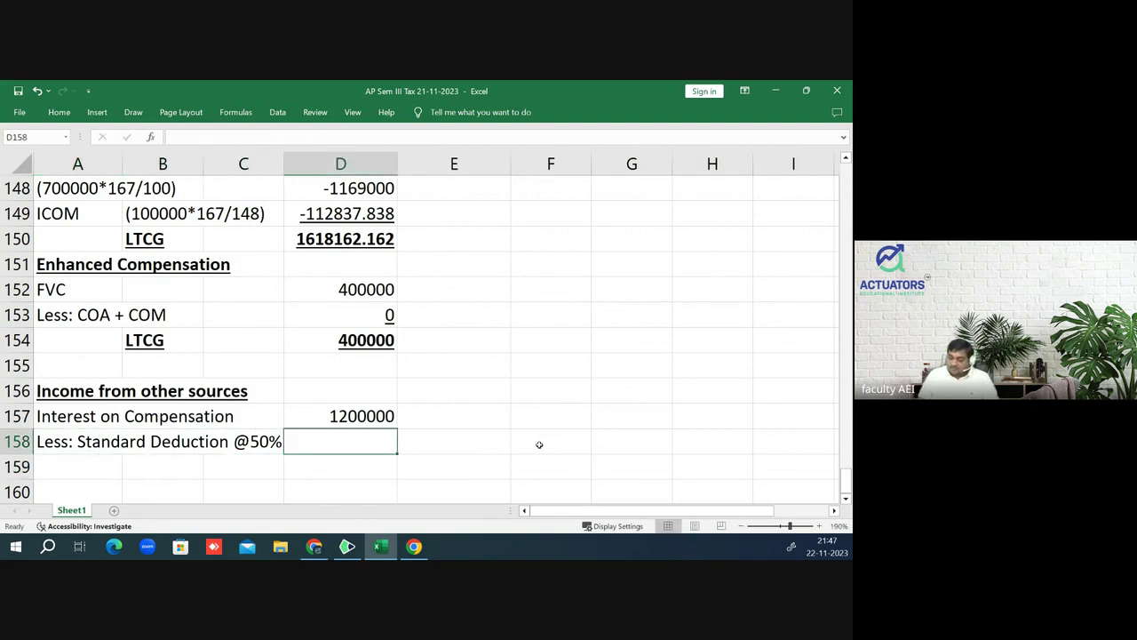
text(-600000)
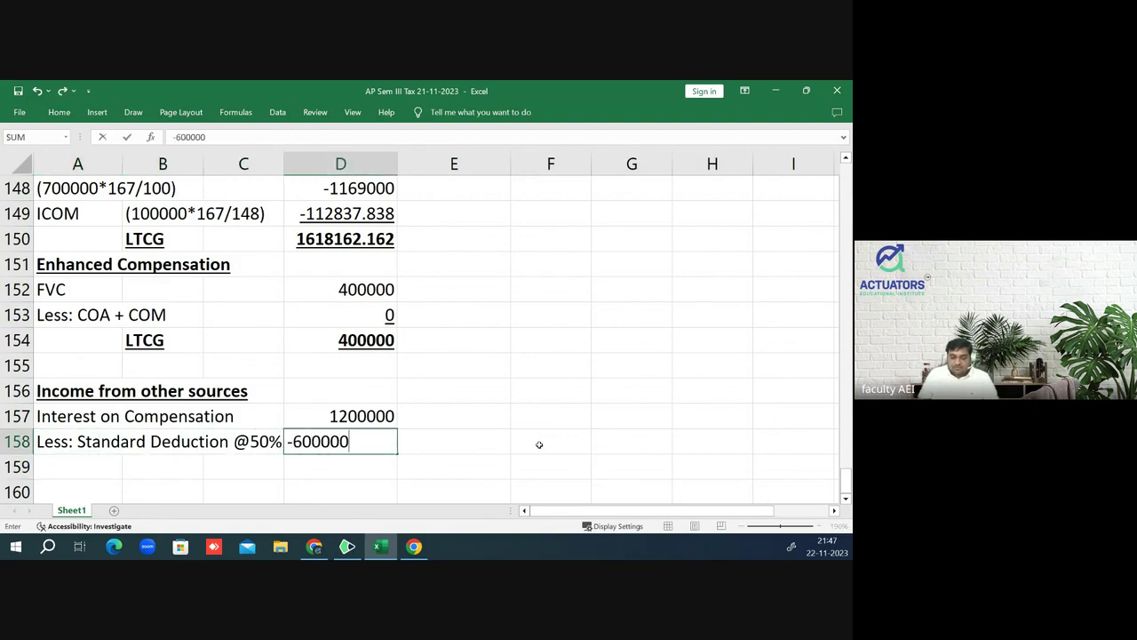
key(Return)
key(Up)
key(ctrl+u)
- Enter a bold, underlined 600000 total with a bold 'IFOS' label beside it
key(Down)
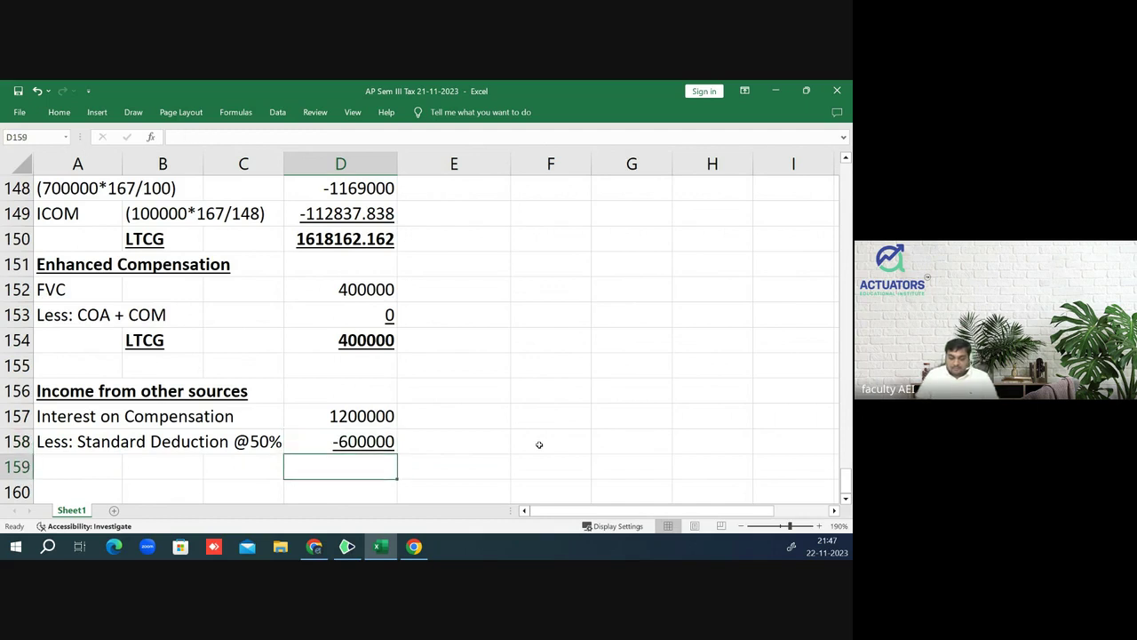
text(600000)
key(Return)
key(Up)
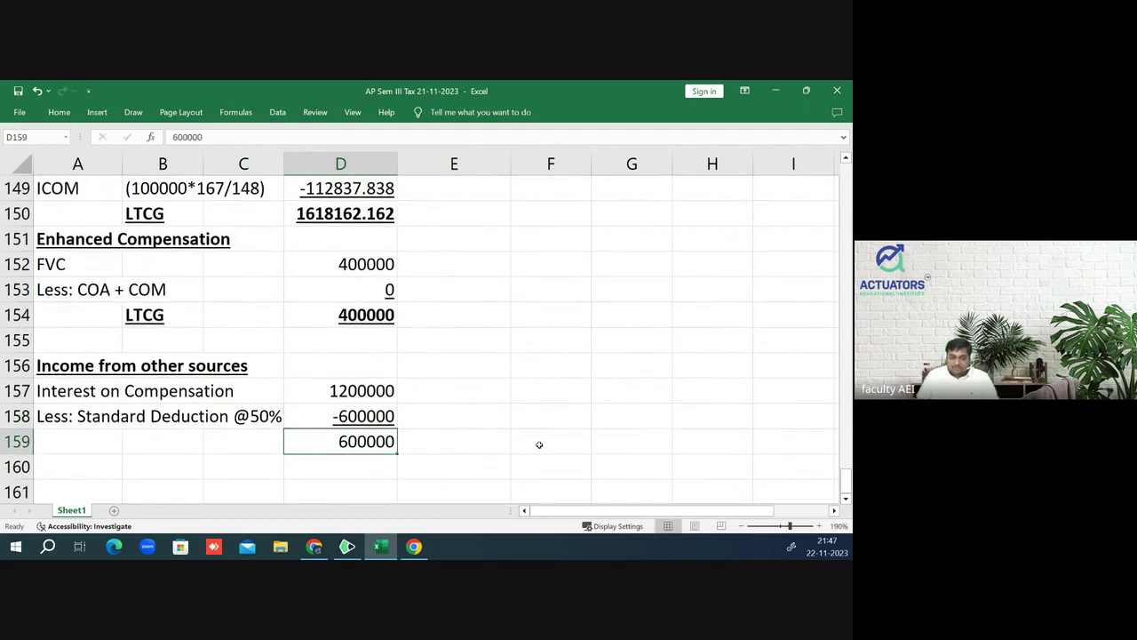
key(ctrl+b)
key(ctrl+u)
key(Left)
key(Left)
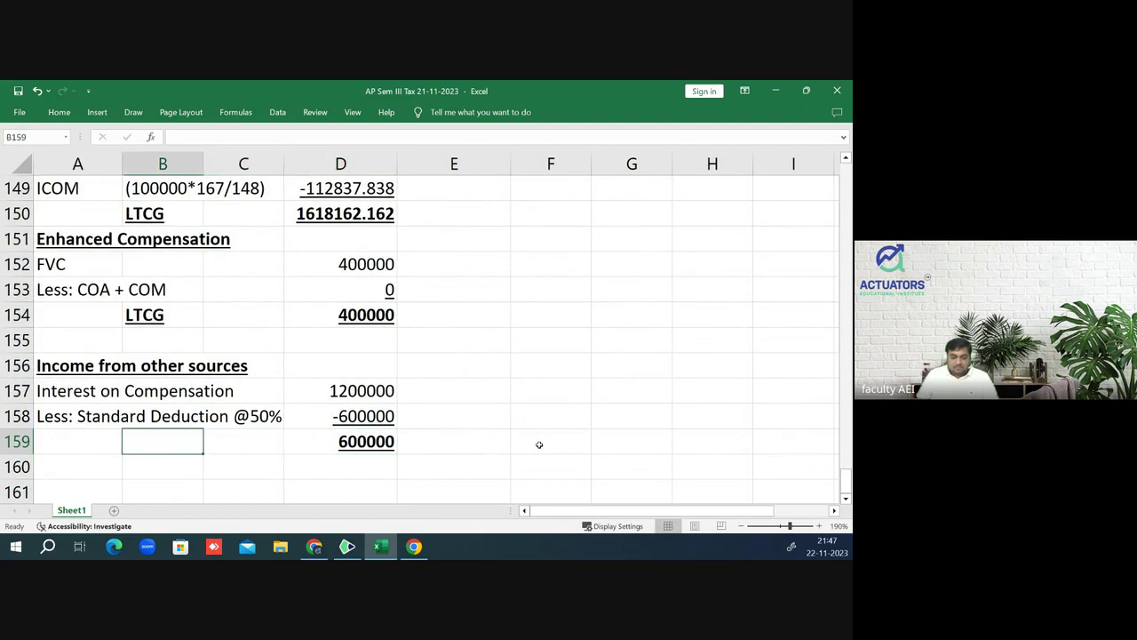
text(IFO)
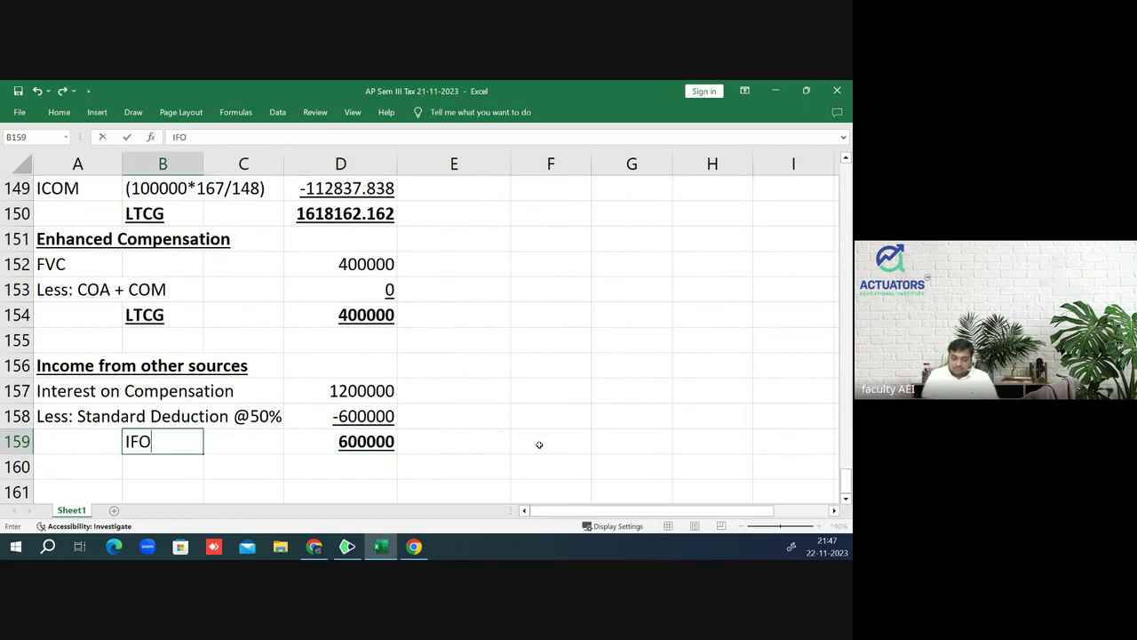
text(S)
key(Return)
key(Up)
key(ctrl+b)
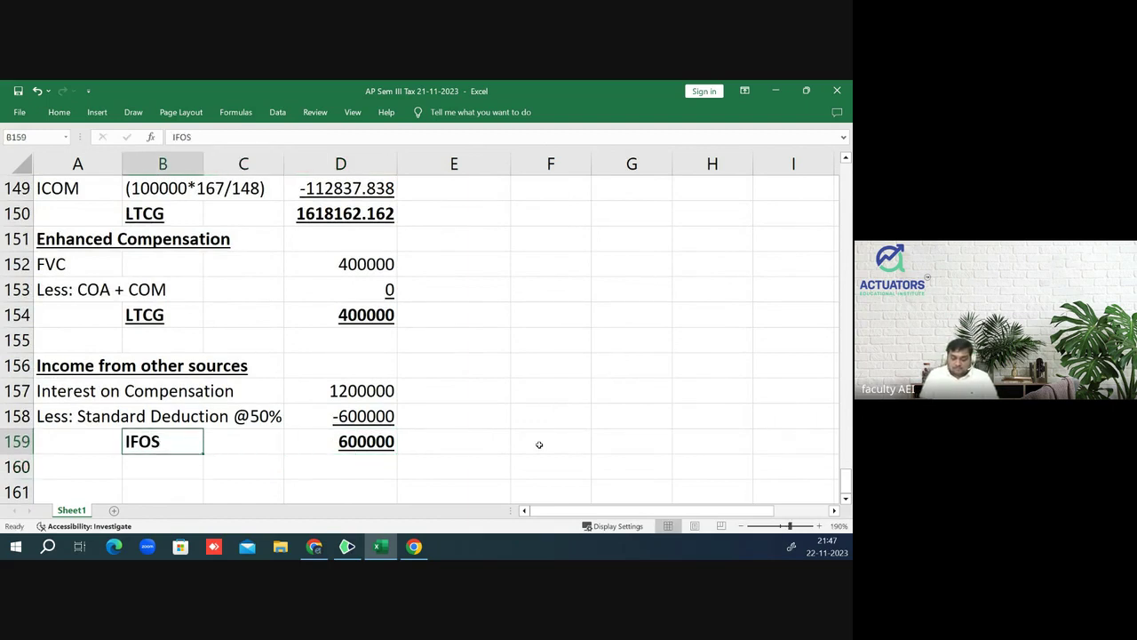
key(Up)
key(Up)
key(Up)
key(Up)
key(Up)
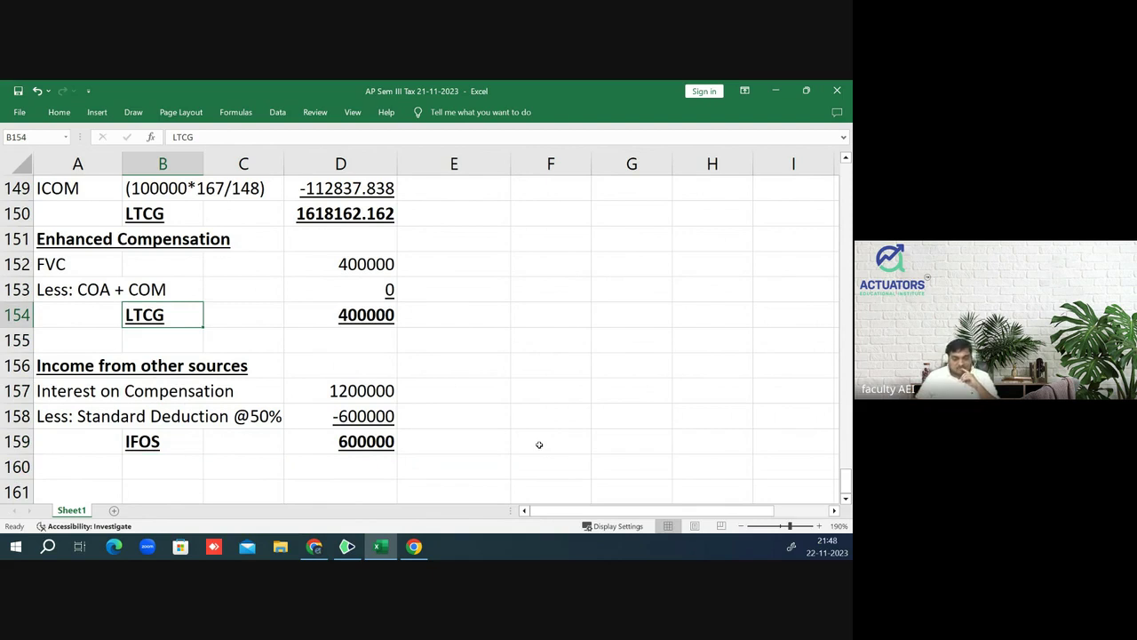
- Format D149:D150 as Number with no decimals, showing -112838 and 1618162
key(Up)
key(Up)
key(Up)
key(Up)
key(Up)
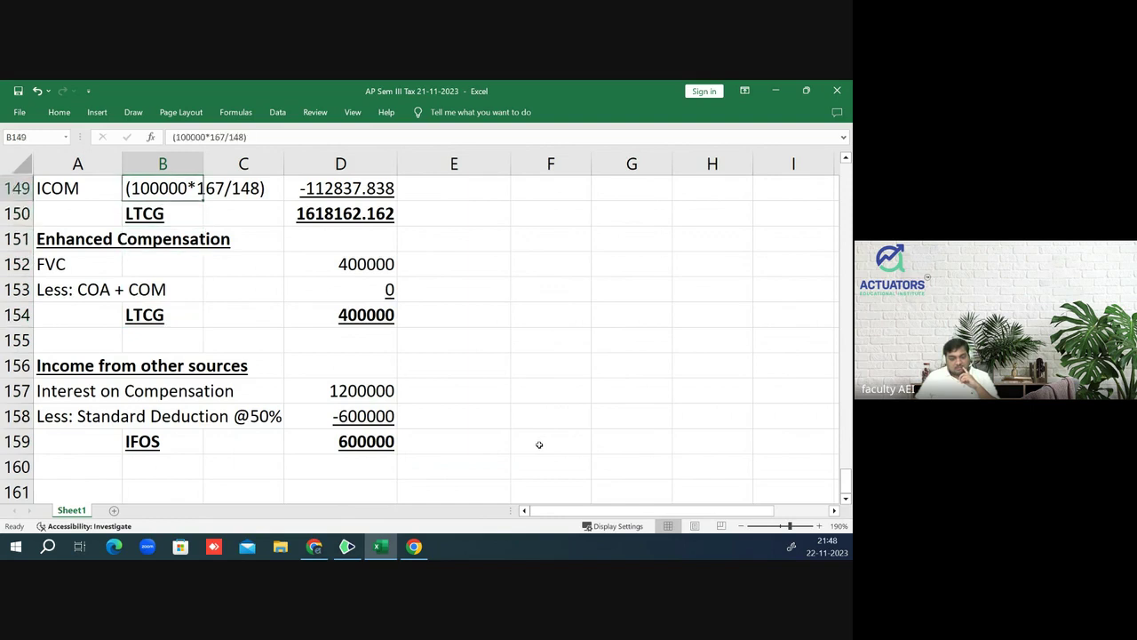
key(Up)
key(Up)
key(Up)
key(Up)
key(Up)
key(Up)
key(Up)
key(Up)
key(Down)
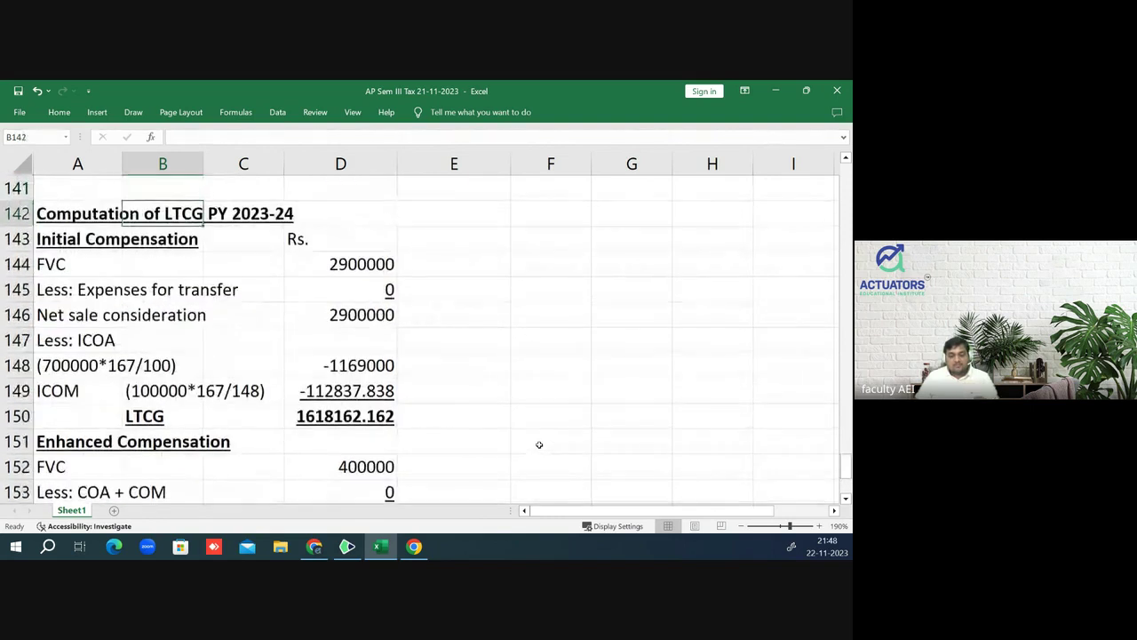
key(Down)
key(Down)
key(Down)
key(Down)
key(Right)
key(Right)
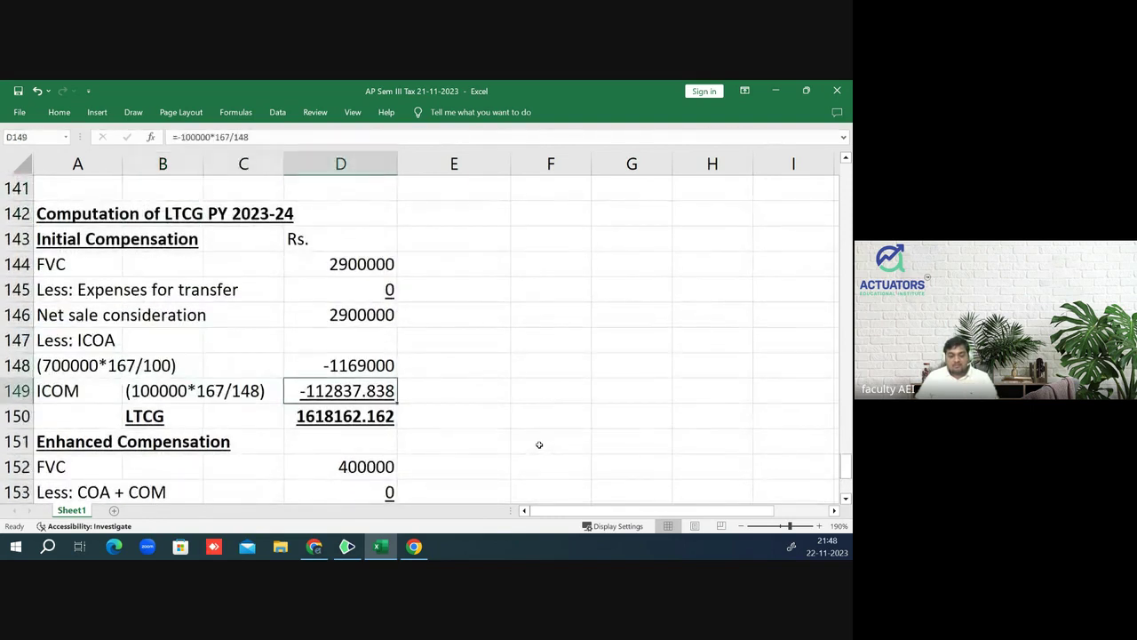
key(shift+Down)
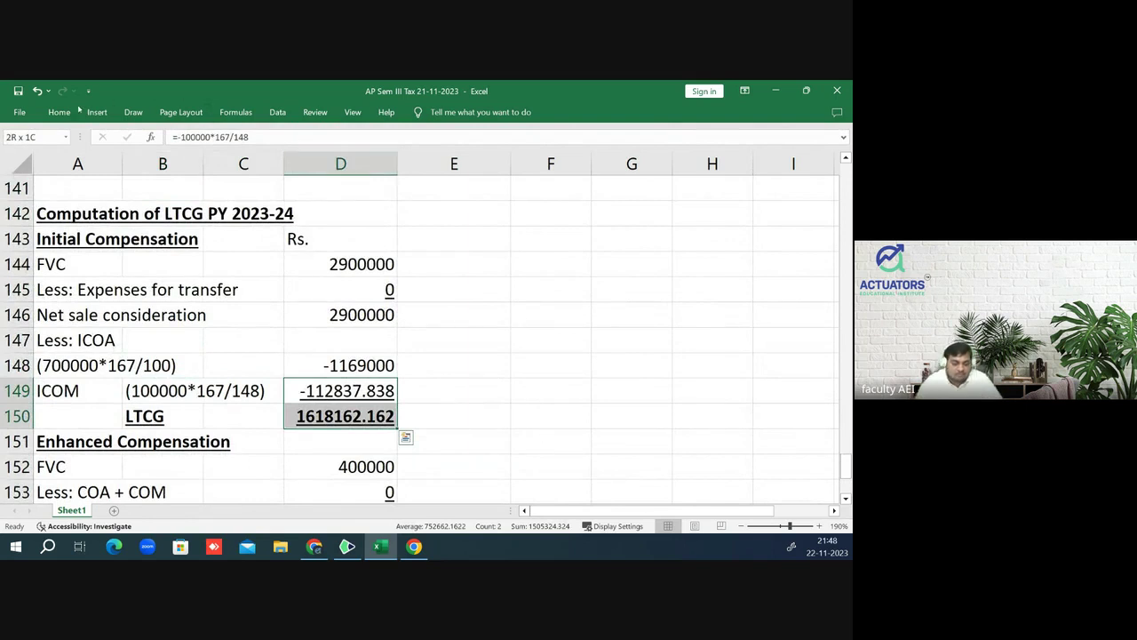
click(59, 113)
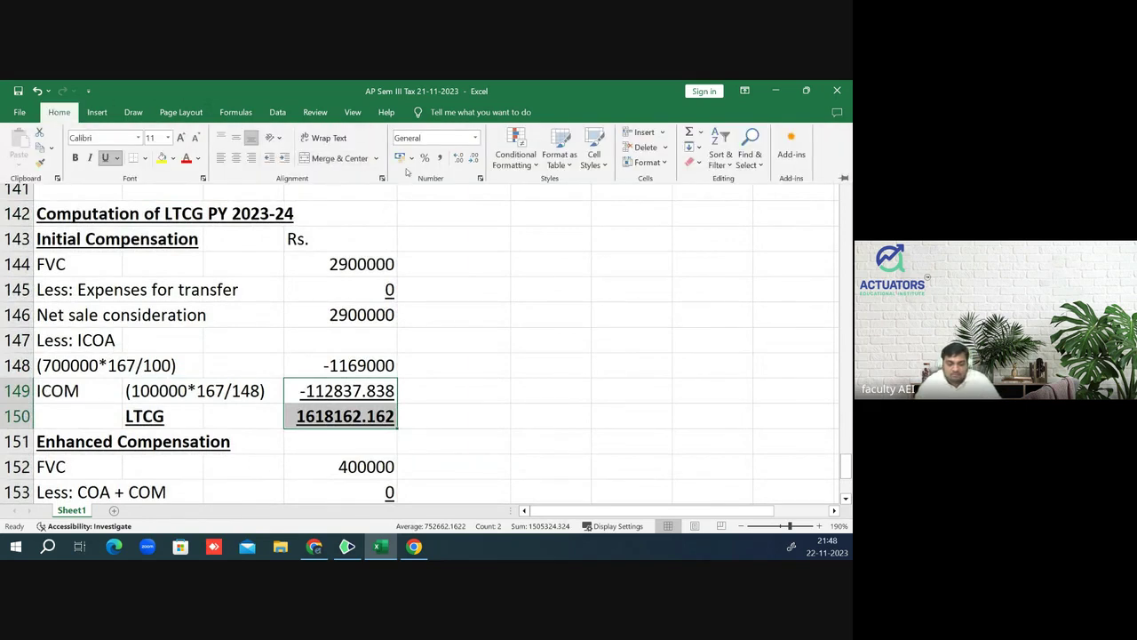
click(474, 159)
click(473, 158)
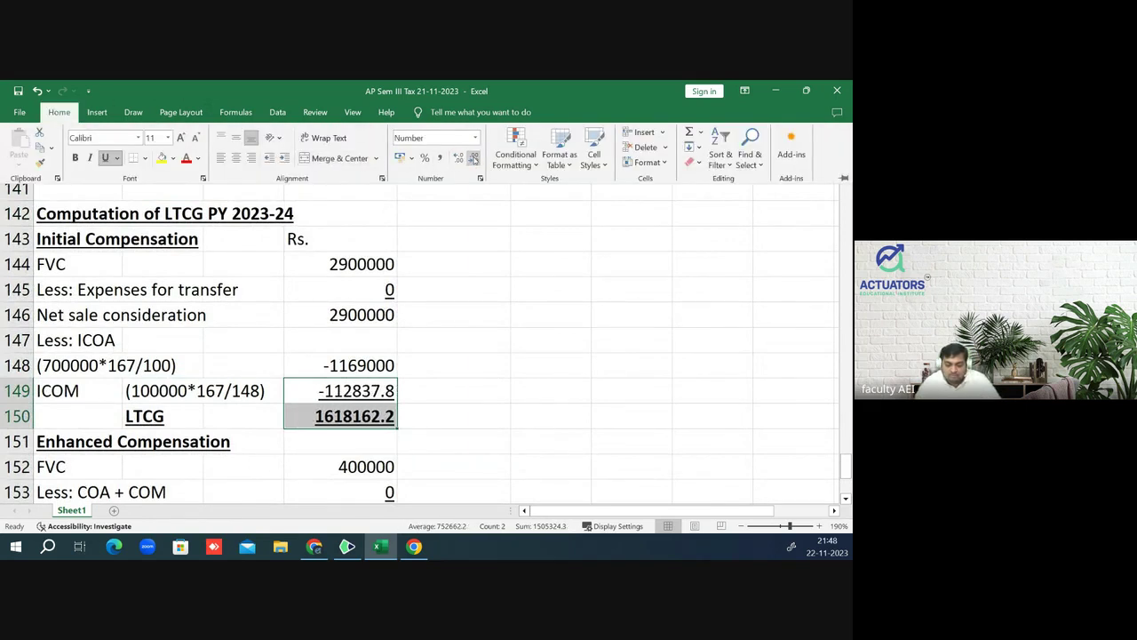
click(473, 158)
click(503, 329)
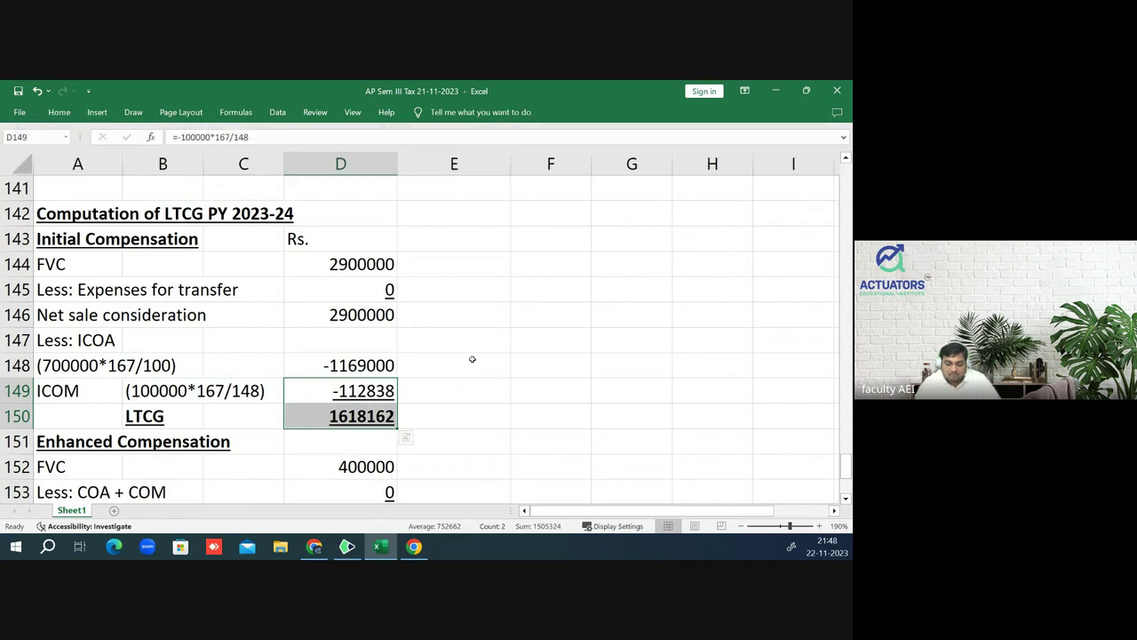
click(472, 368)
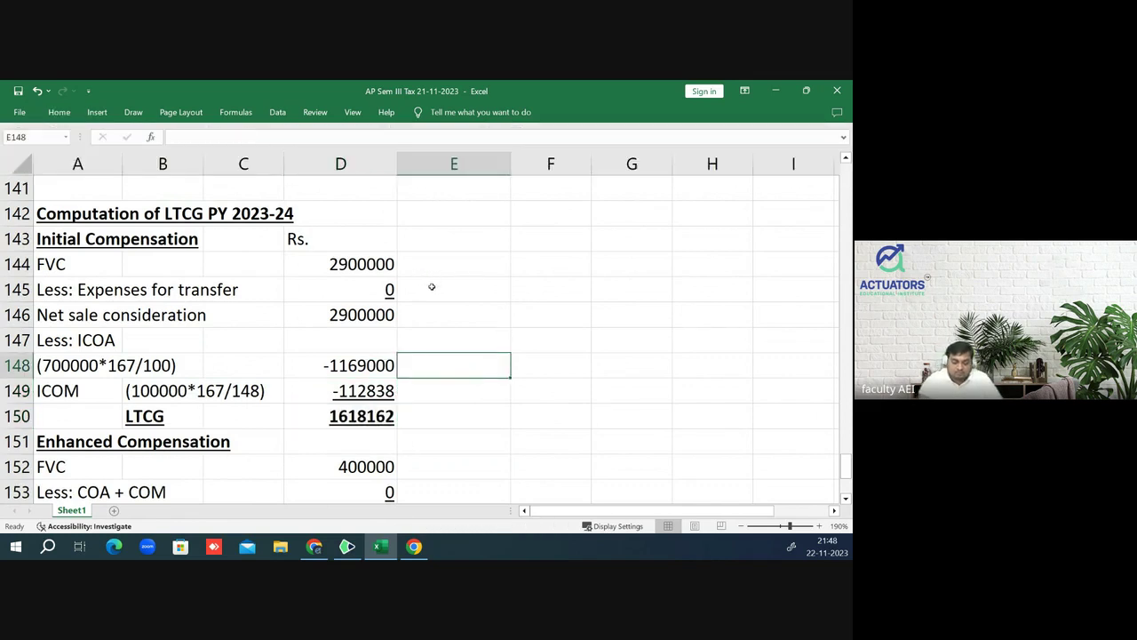
click(167, 248)
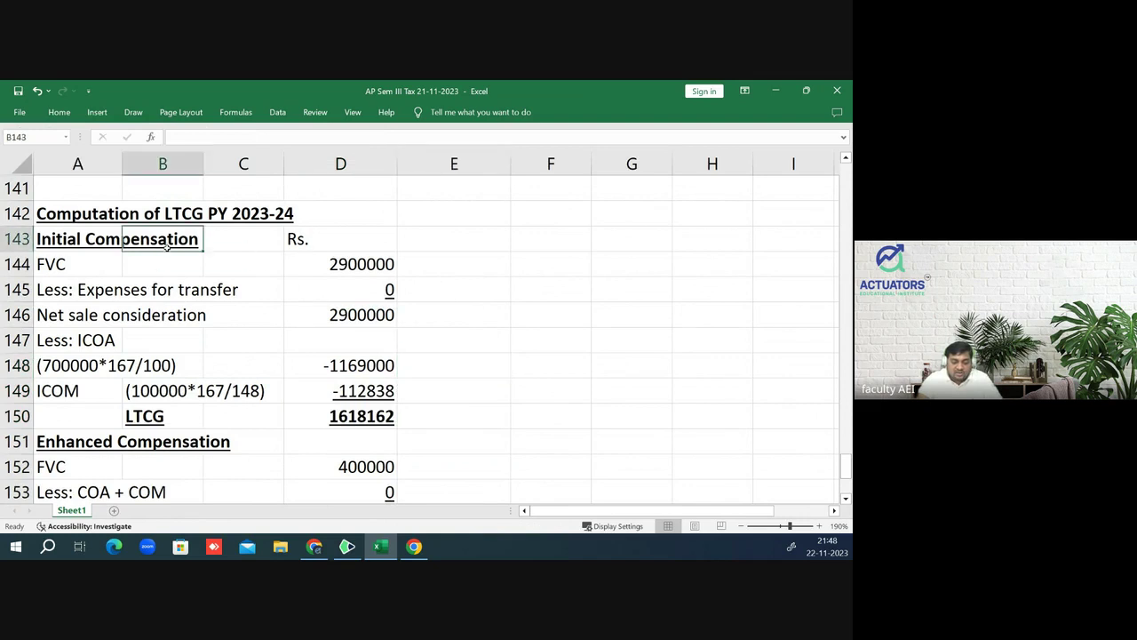
click(302, 264)
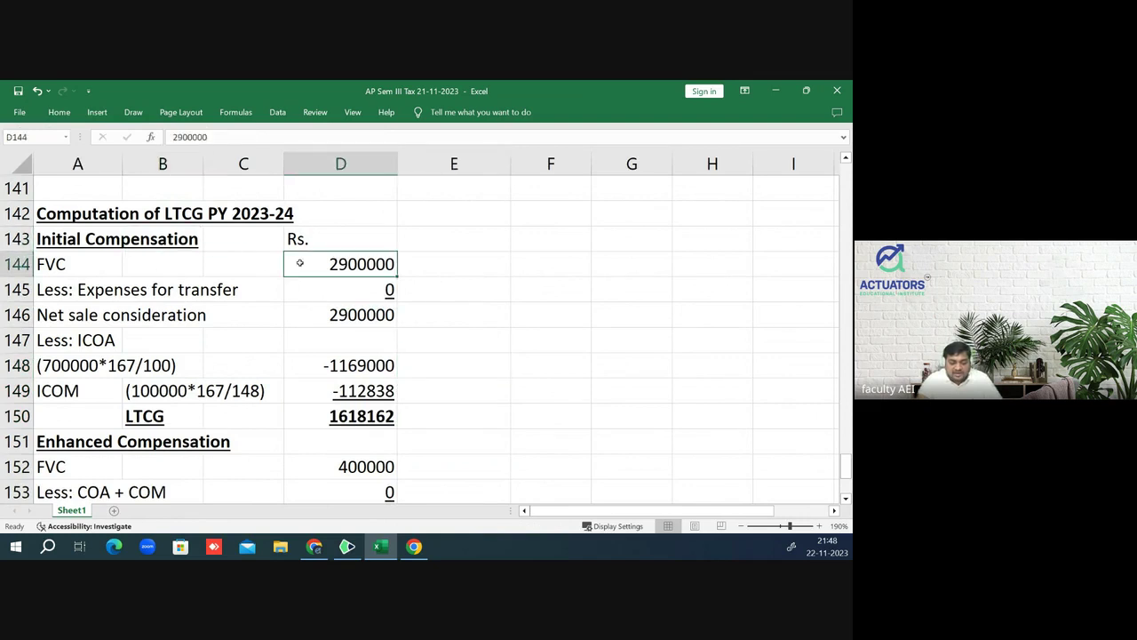
scroll(317, 330, down, 2)
click(327, 315)
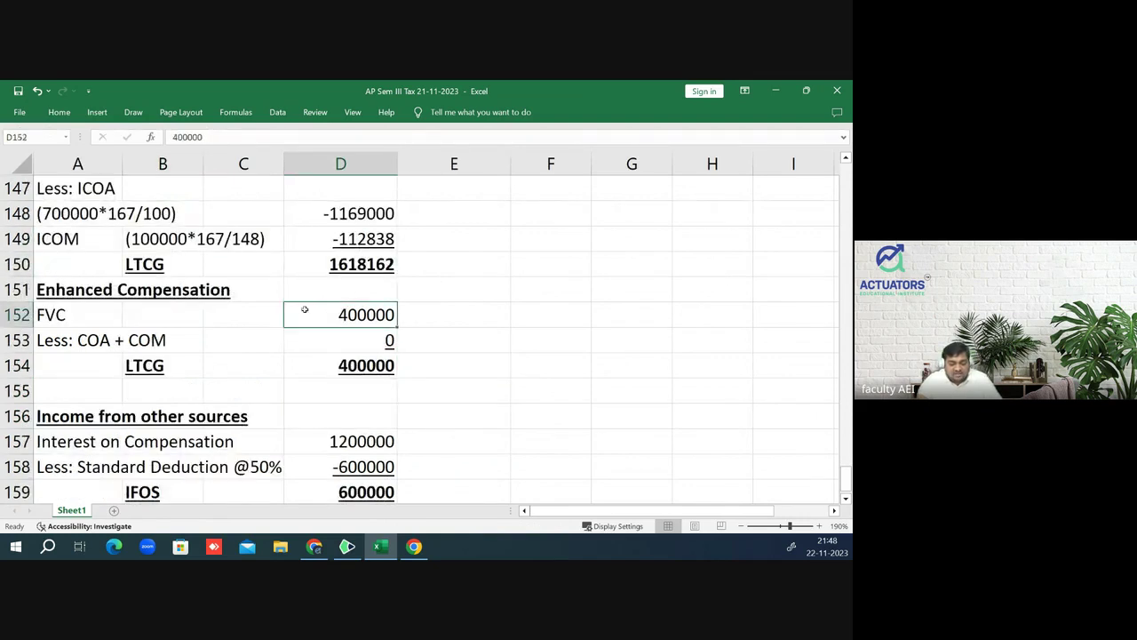
click(164, 264)
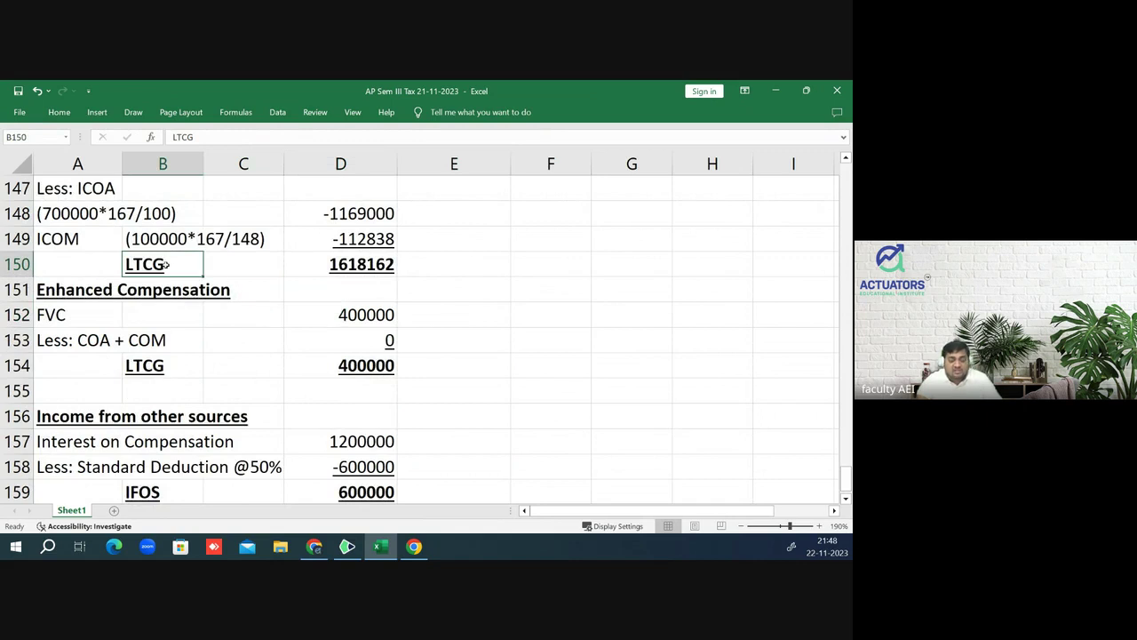
click(167, 367)
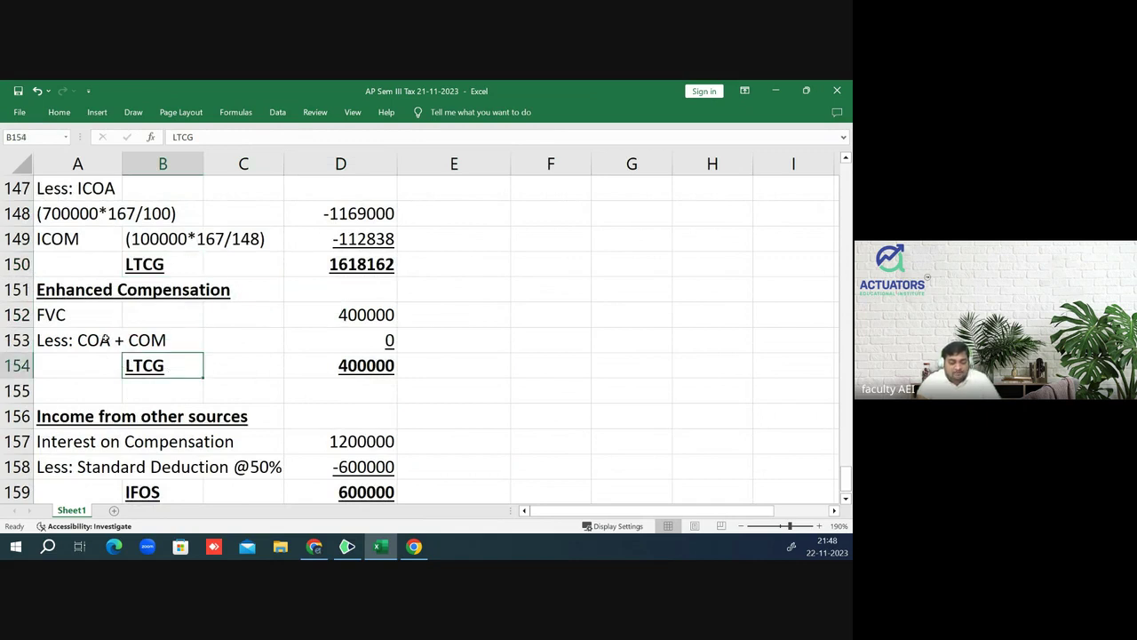
drag(68, 344, 167, 345)
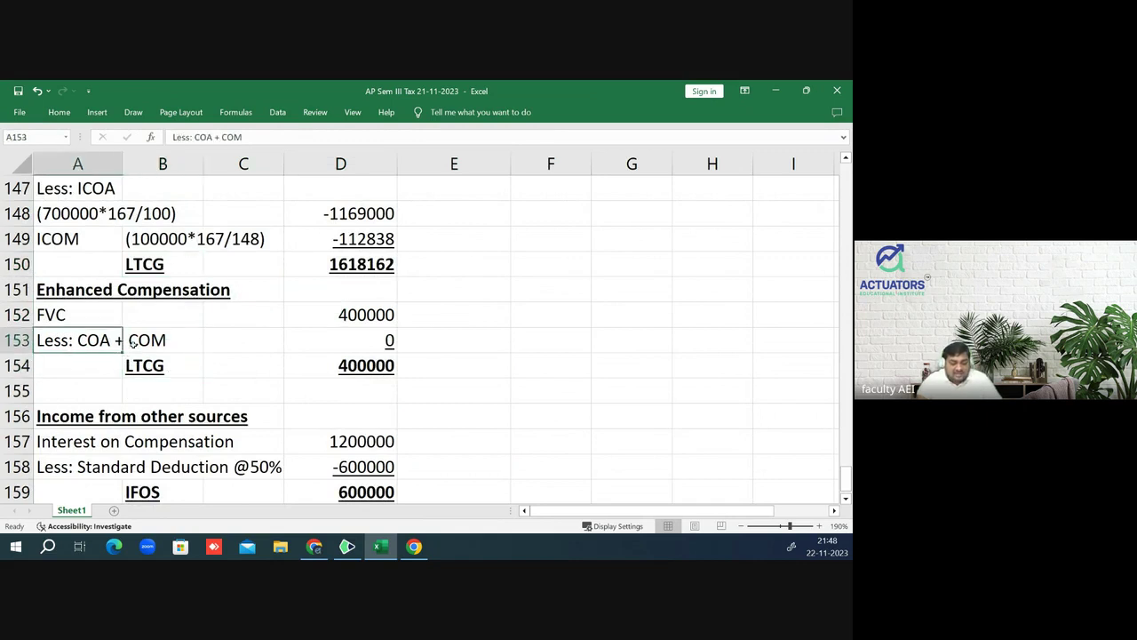
click(323, 317)
scroll(424, 322, up, 3)
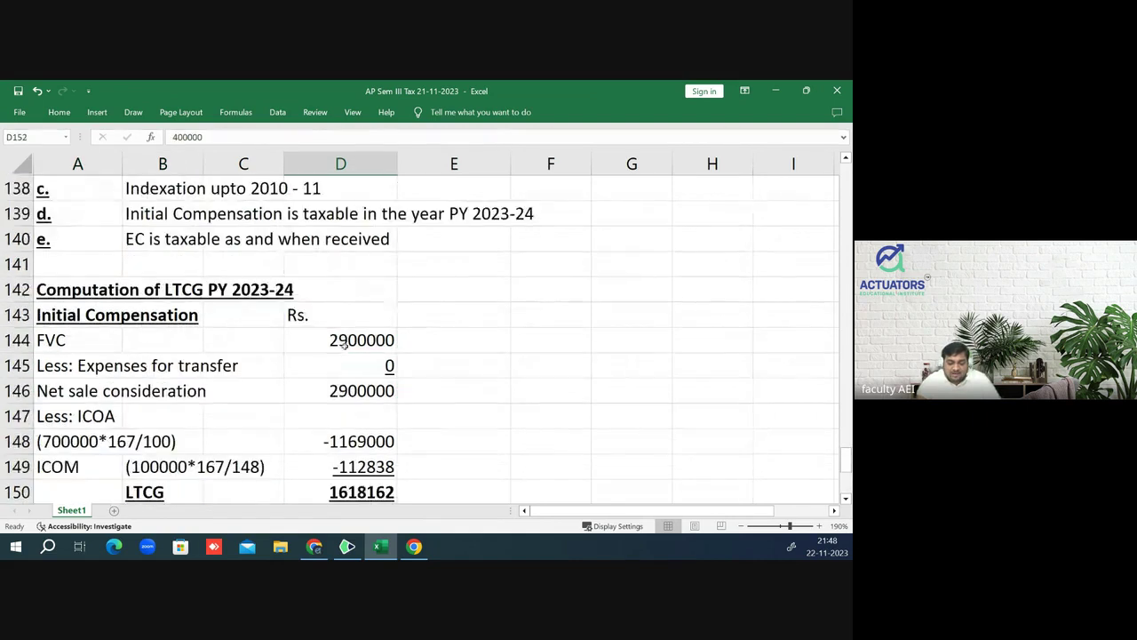
click(337, 350)
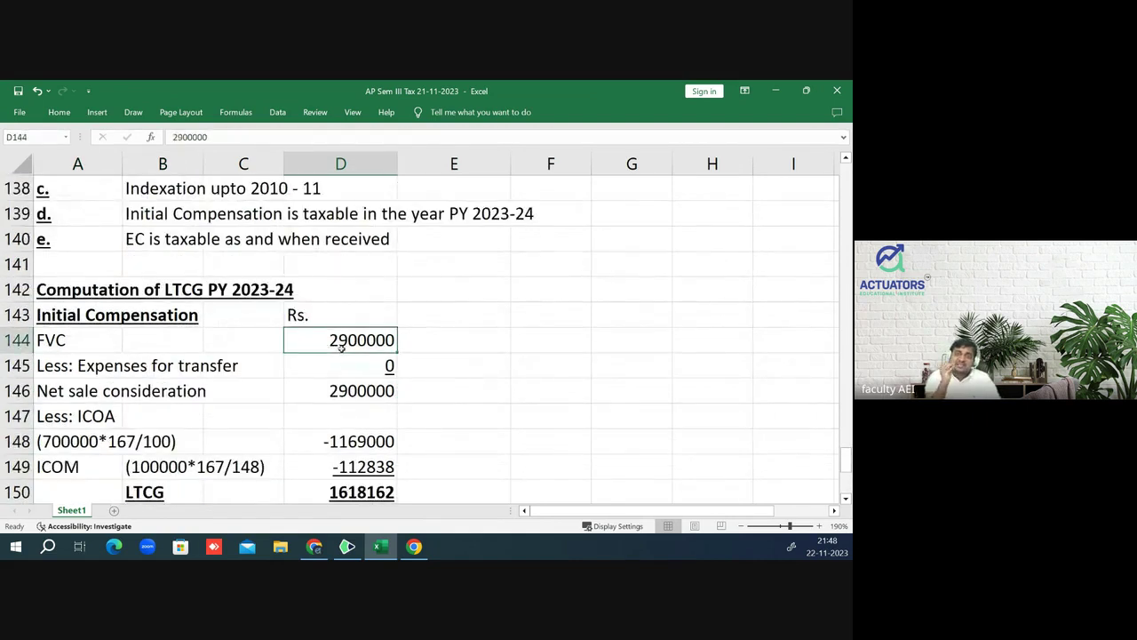
- Type 'Even if part' and 'is received' into E144 and E145
key(Right)
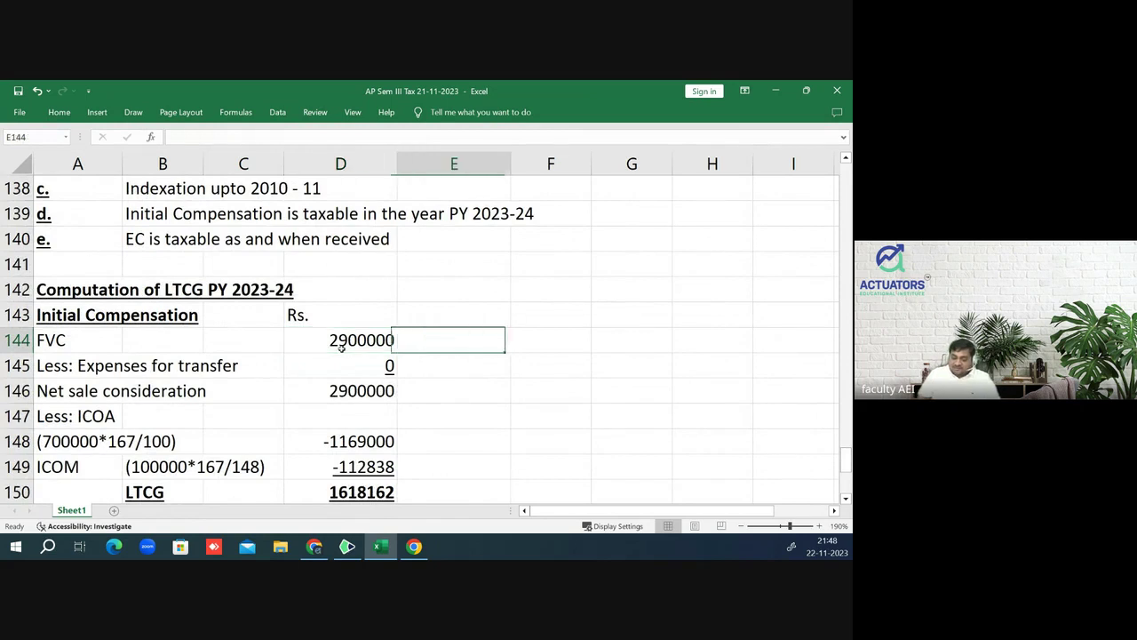
text(Ec)
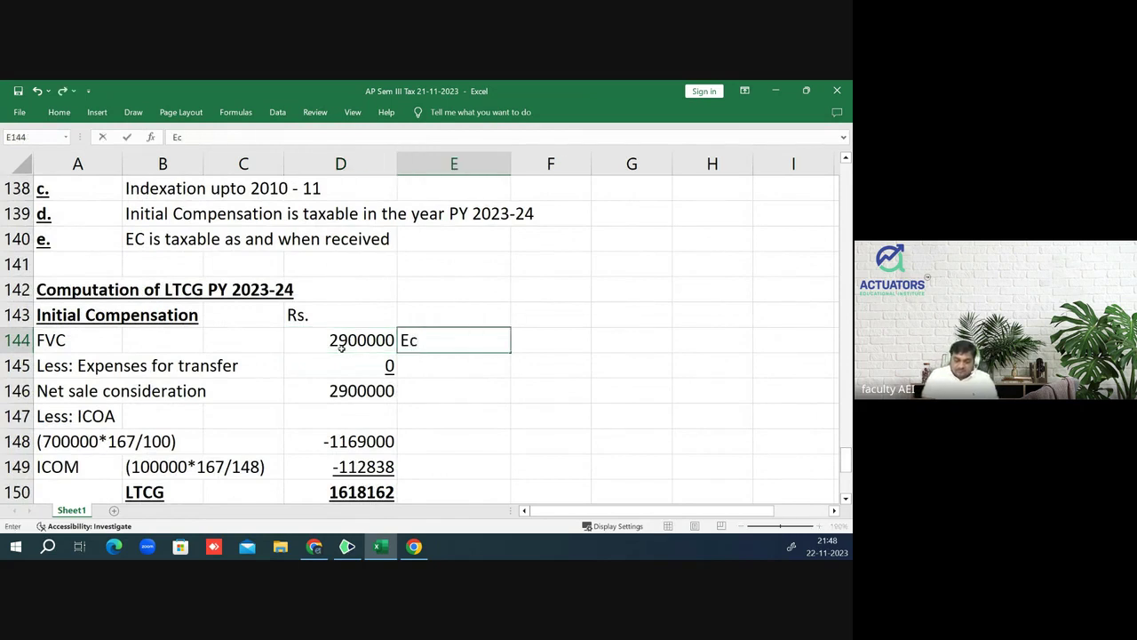
key(BackSpace)
text(ven )
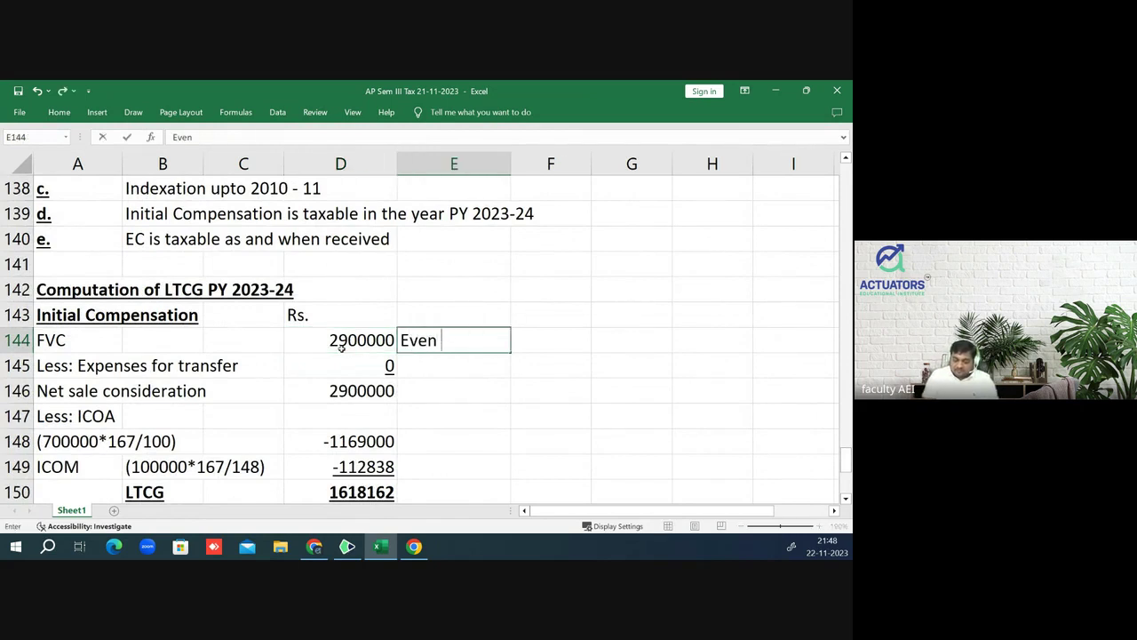
text(if p)
text(art)
key(Return)
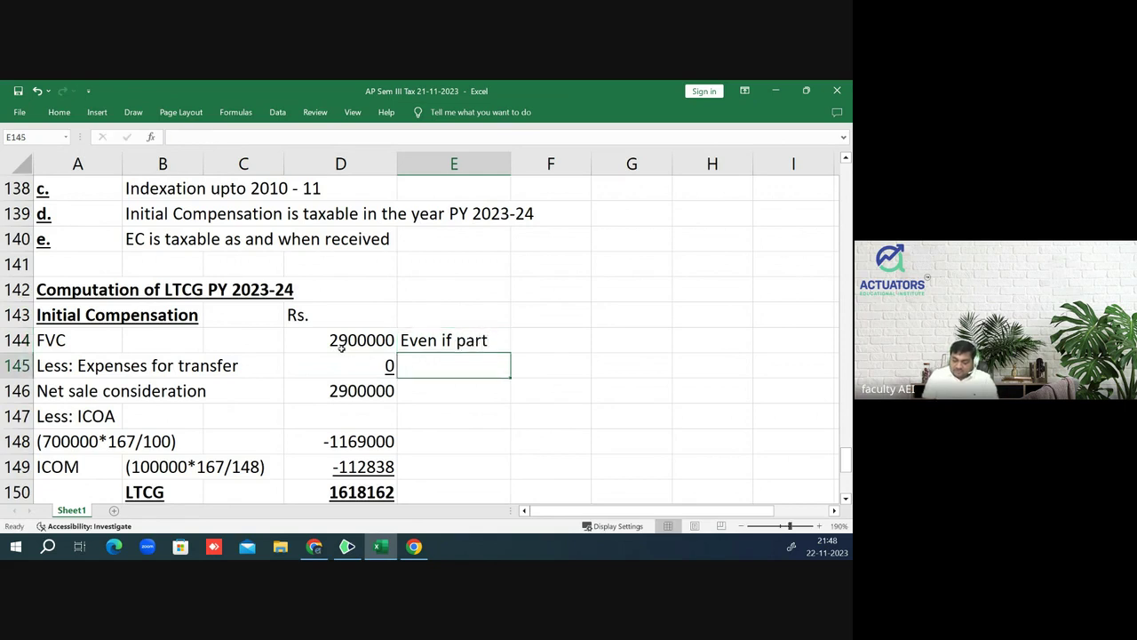
text(is receiv)
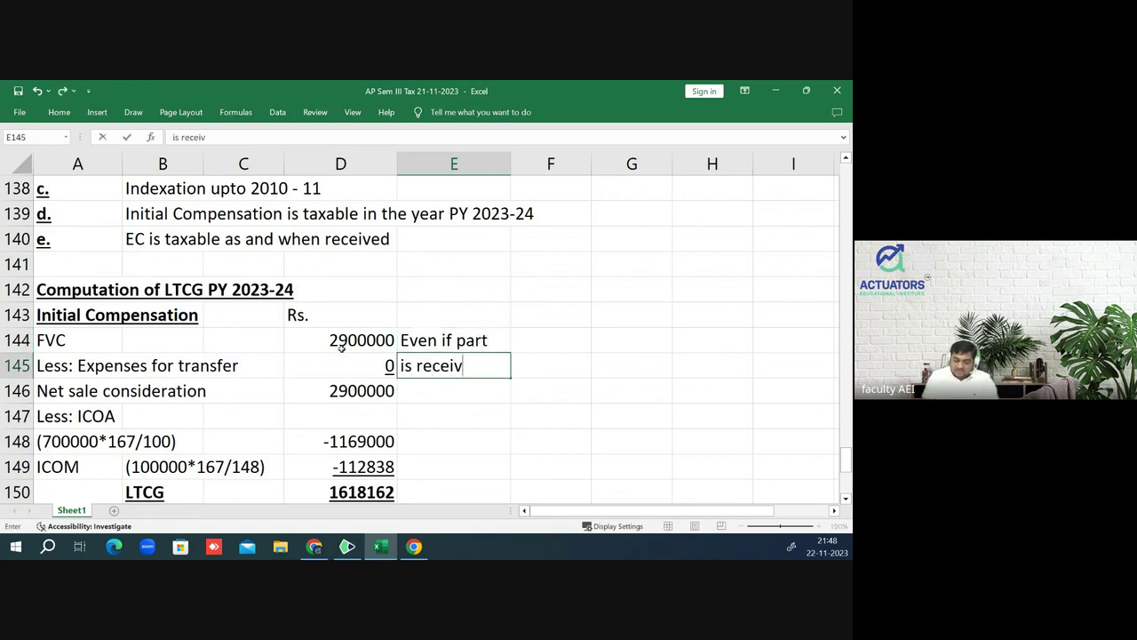
text(ed)
key(Return)
- Finish the note with 'full amount is' in E146 and 'taxable' in E147
text(ful)
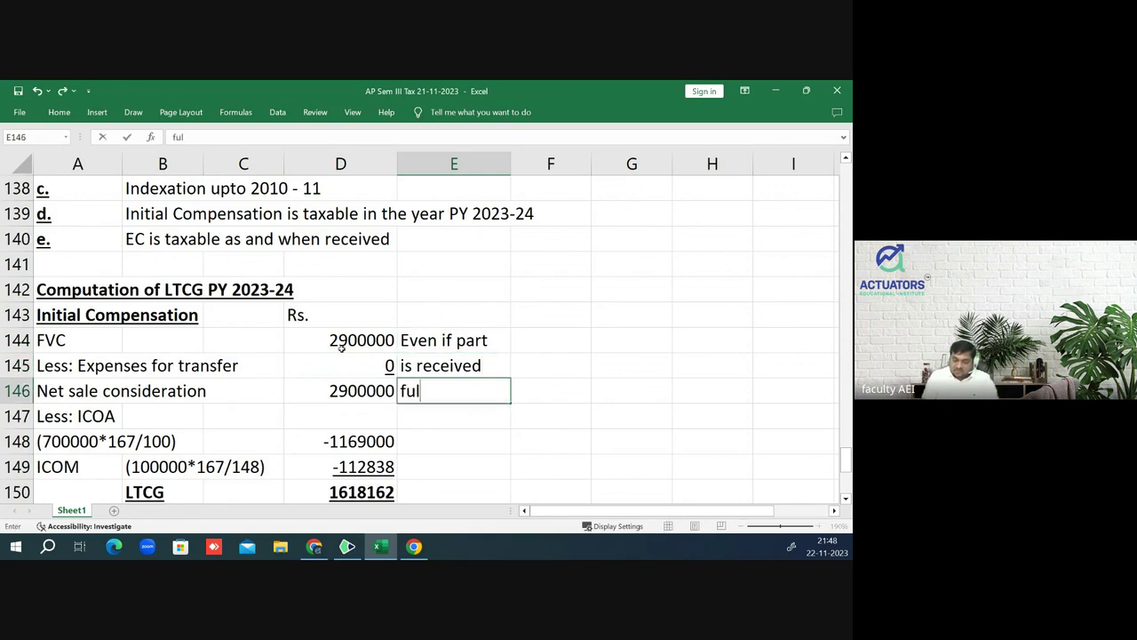
text(l amount )
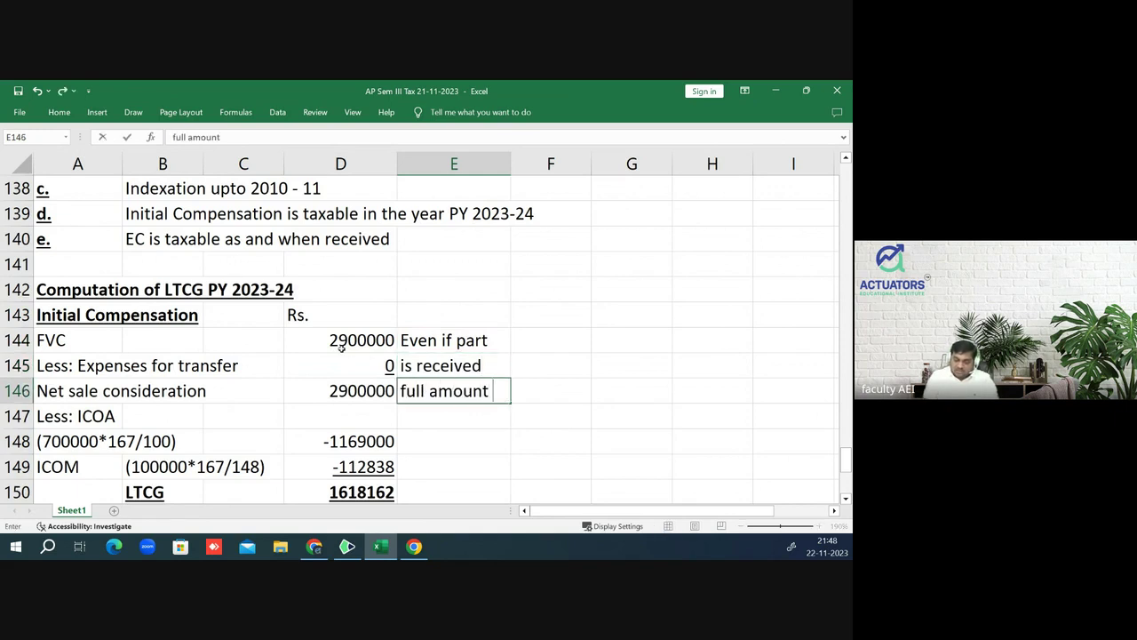
text(is taxa)
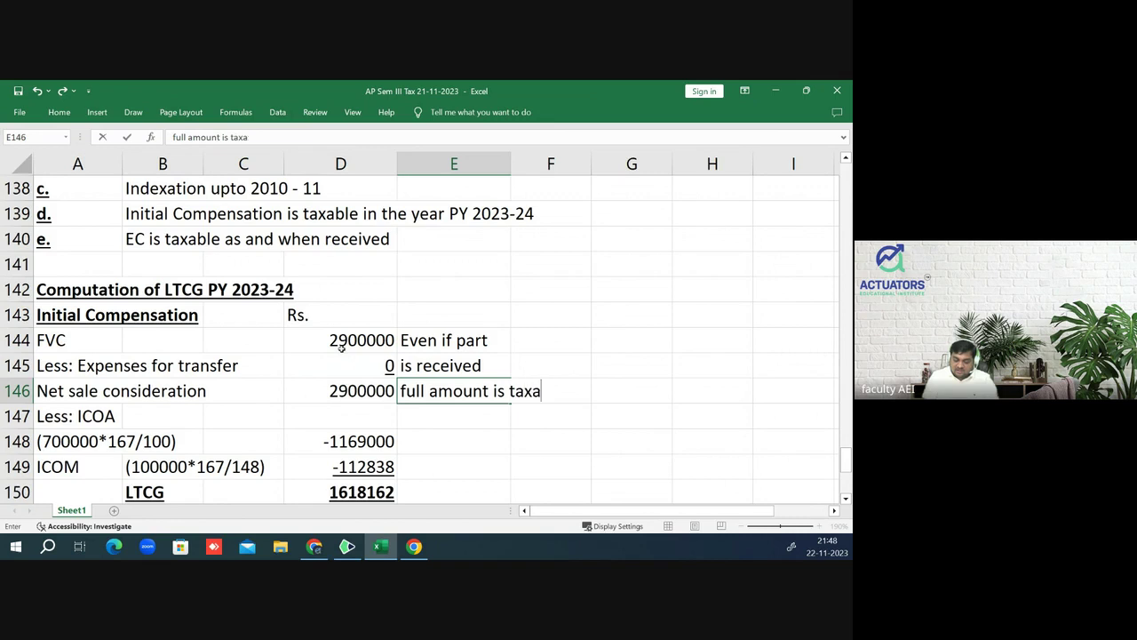
text(ble)
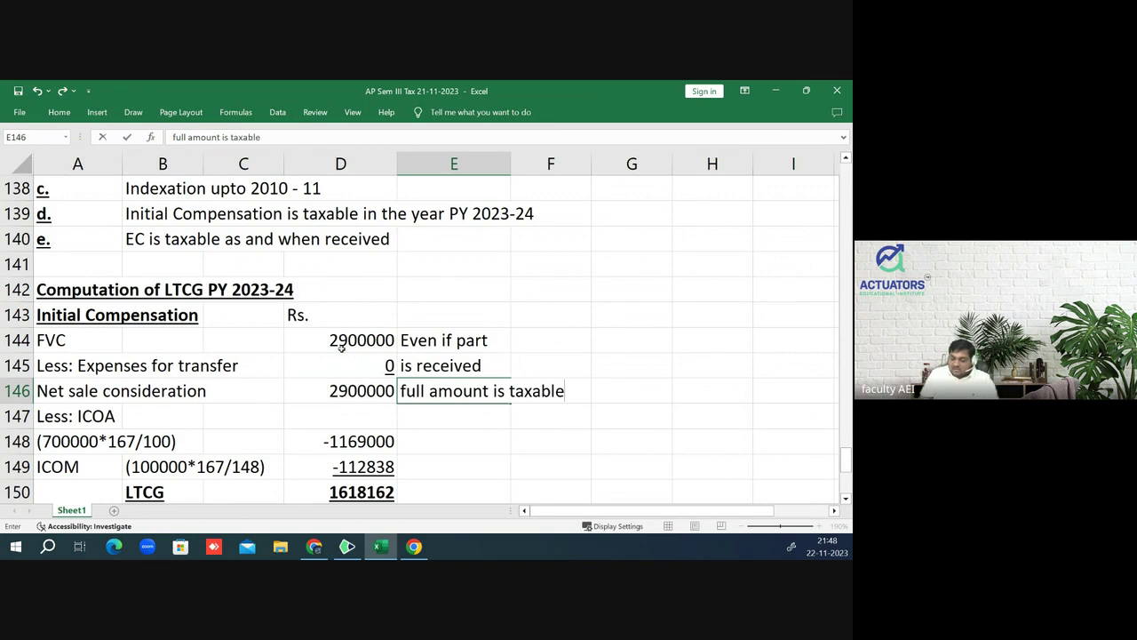
key(BackSpace)
key(BackSpace)
key(BackSpace)
key(BackSpace)
key(BackSpace)
key(BackSpace)
key(BackSpace)
key(Return)
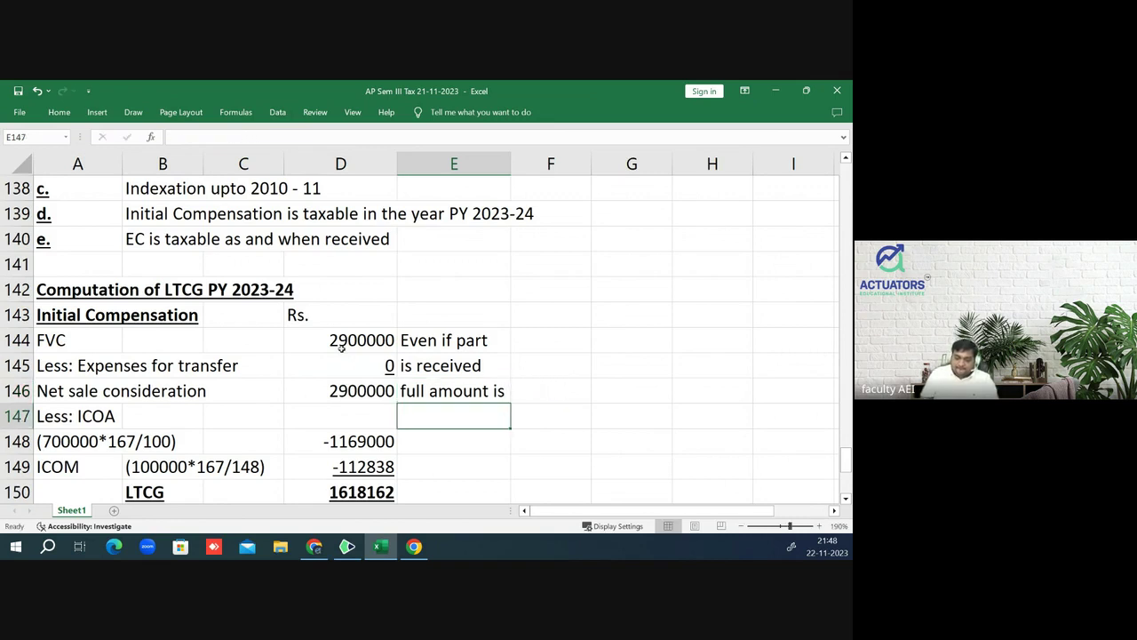
text(taxabl)
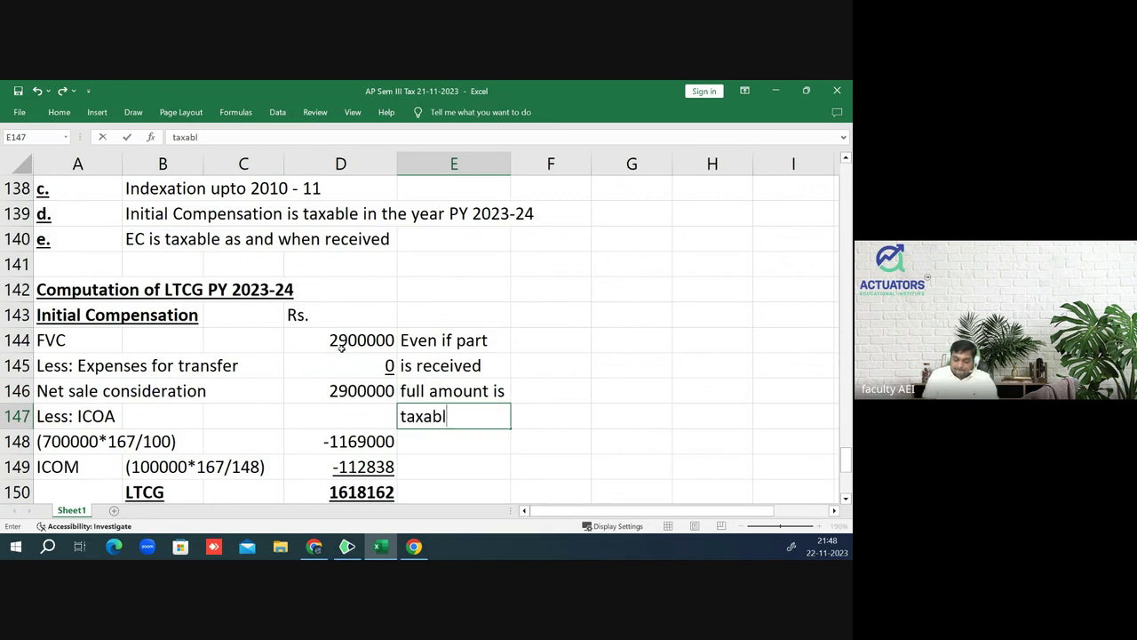
text(e)
key(Return)
key(Up)
key(Up)
key(Up)
key(Up)
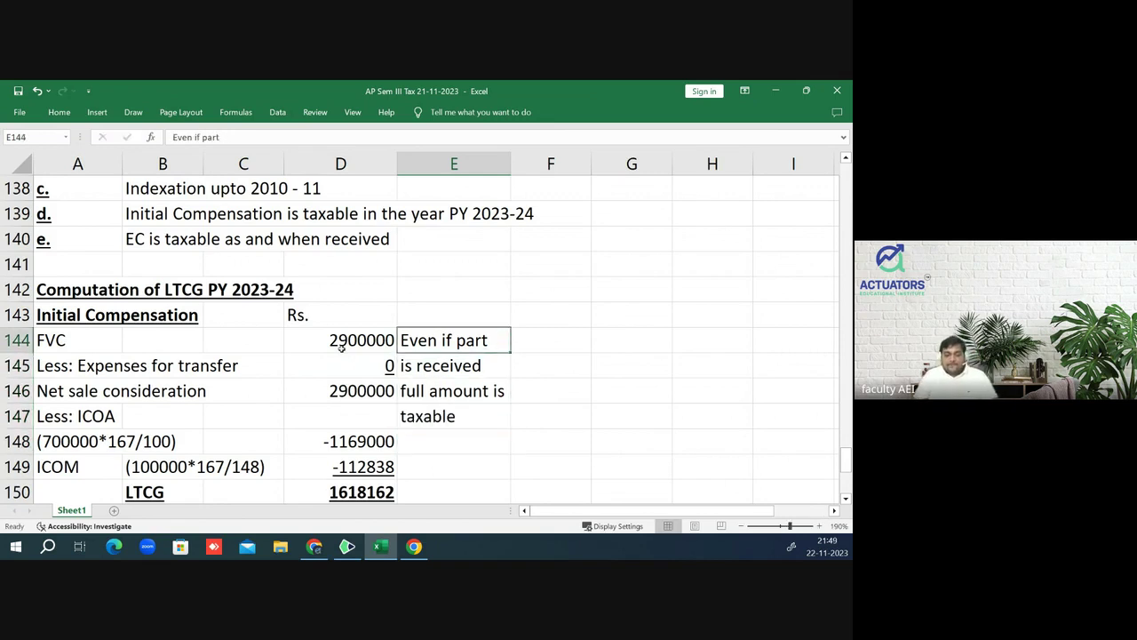
key(Right)
key(Right)
key(Up)
key(Up)
key(Left)
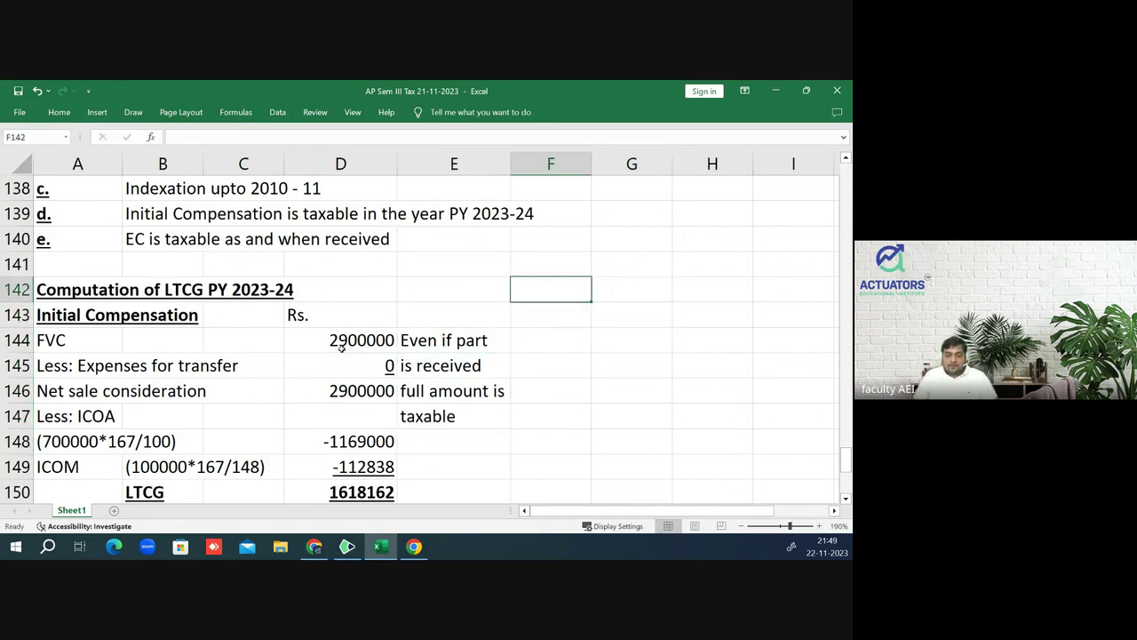
key(Right)
key(Down)
key(Down)
key(Down)
key(Down)
key(Down)
key(Down)
key(Down)
key(Down)
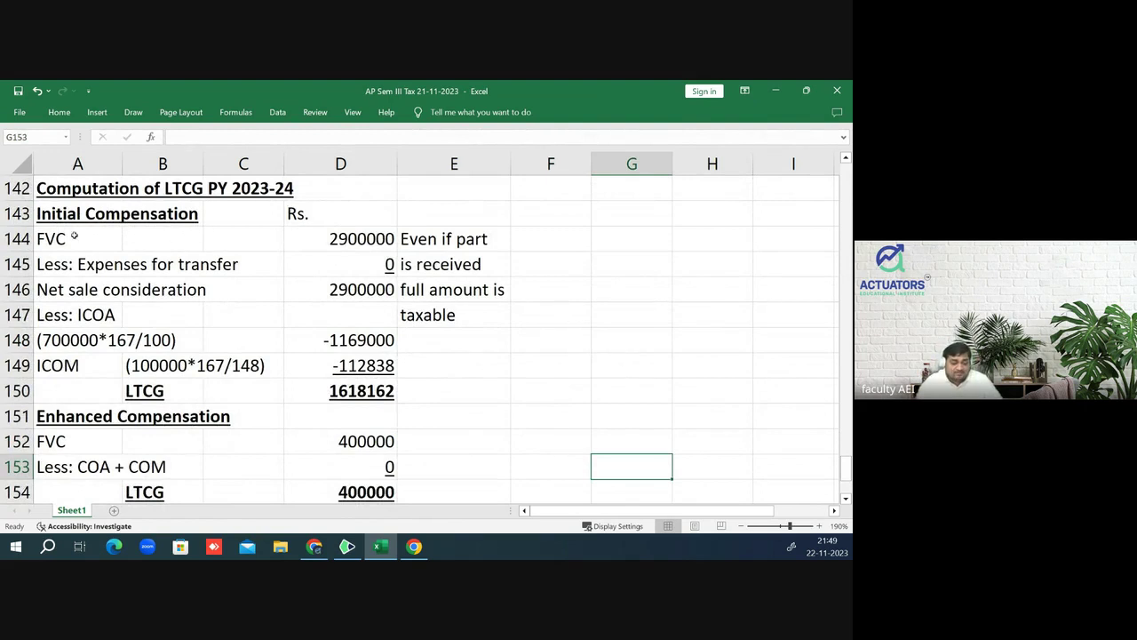
- Fill the FVC amount 2900000 in D144 with yellow
click(331, 239)
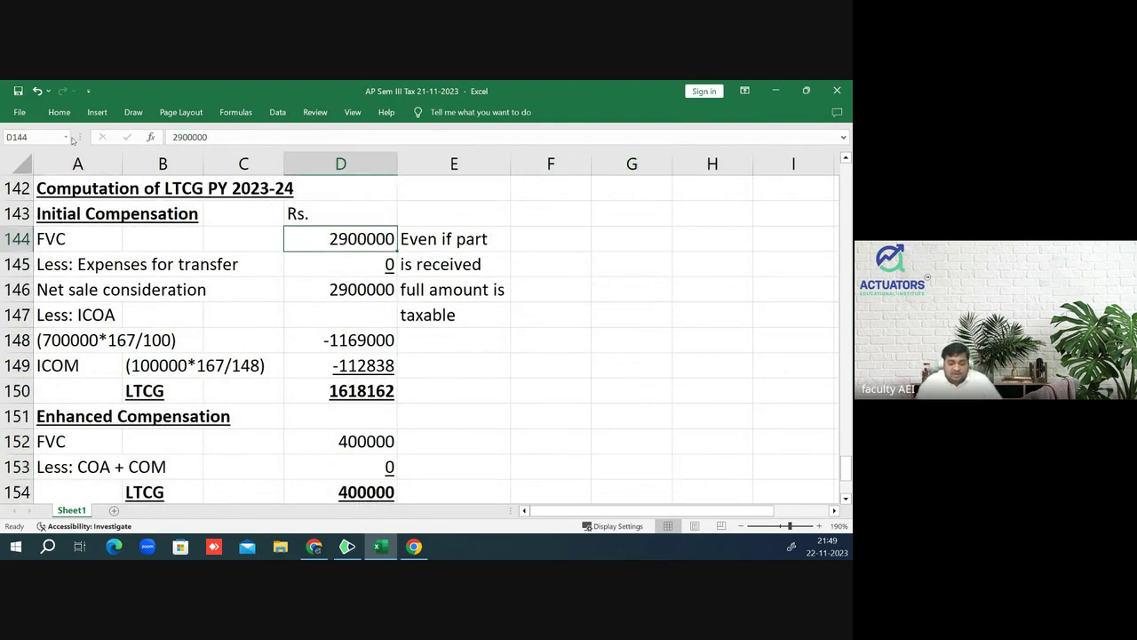
click(58, 112)
click(161, 158)
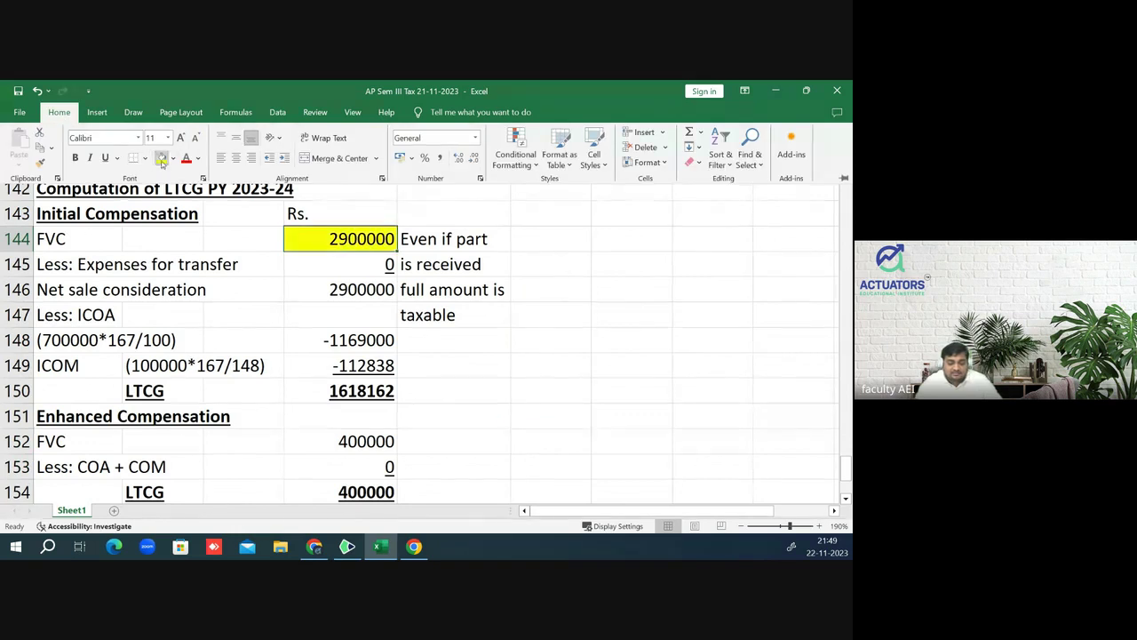
- Apply the same yellow fill to the note in E144:E147
click(430, 240)
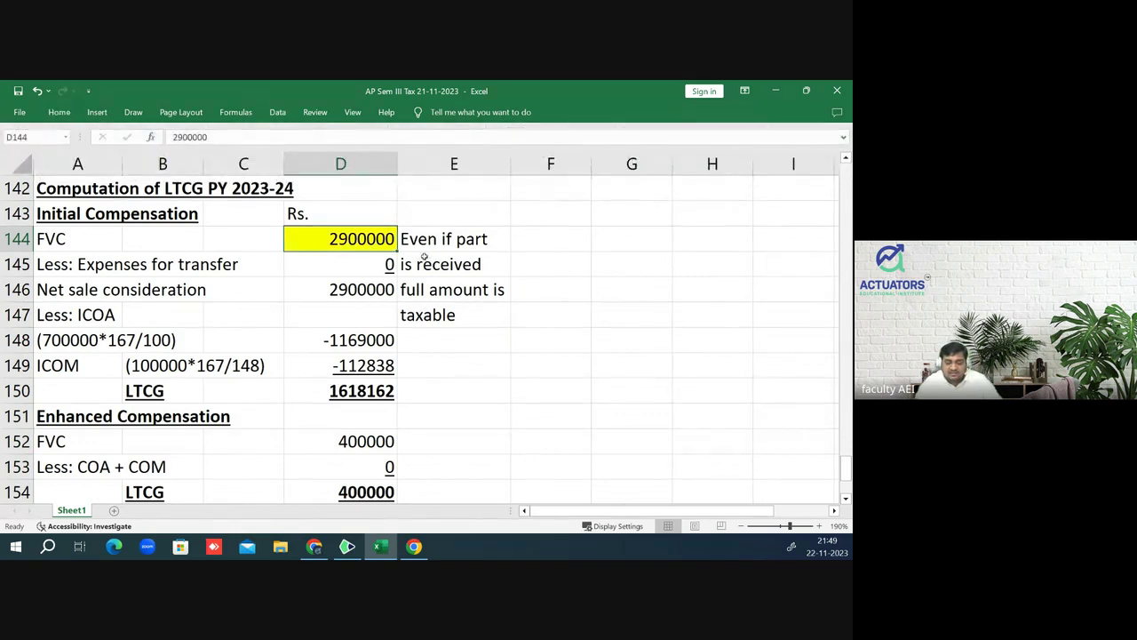
drag(428, 243, 435, 308)
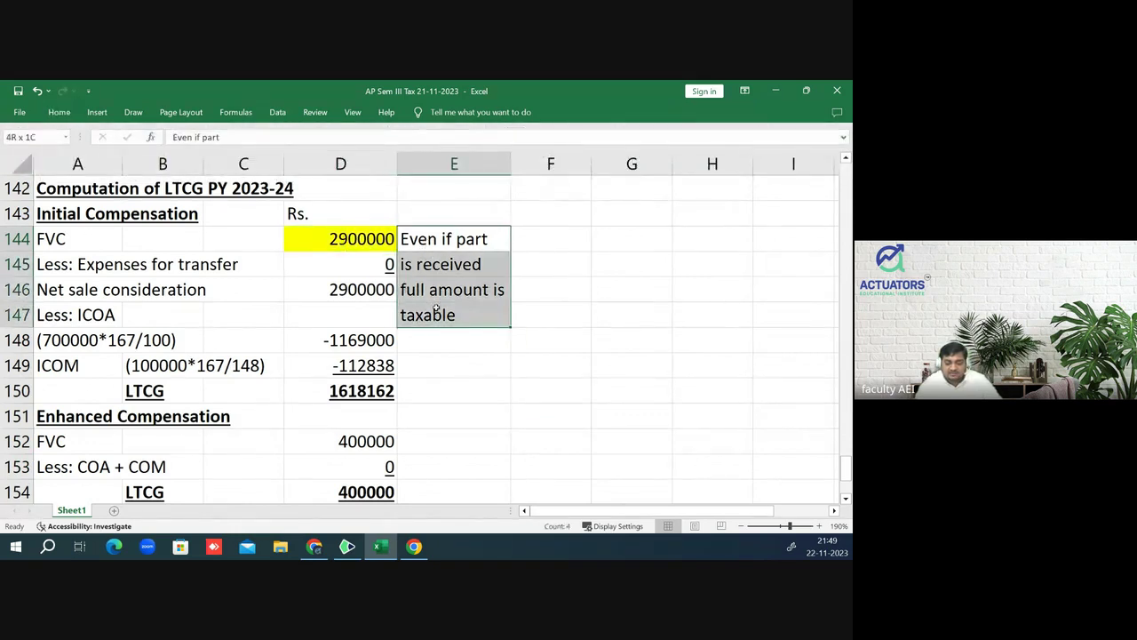
click(59, 112)
click(162, 157)
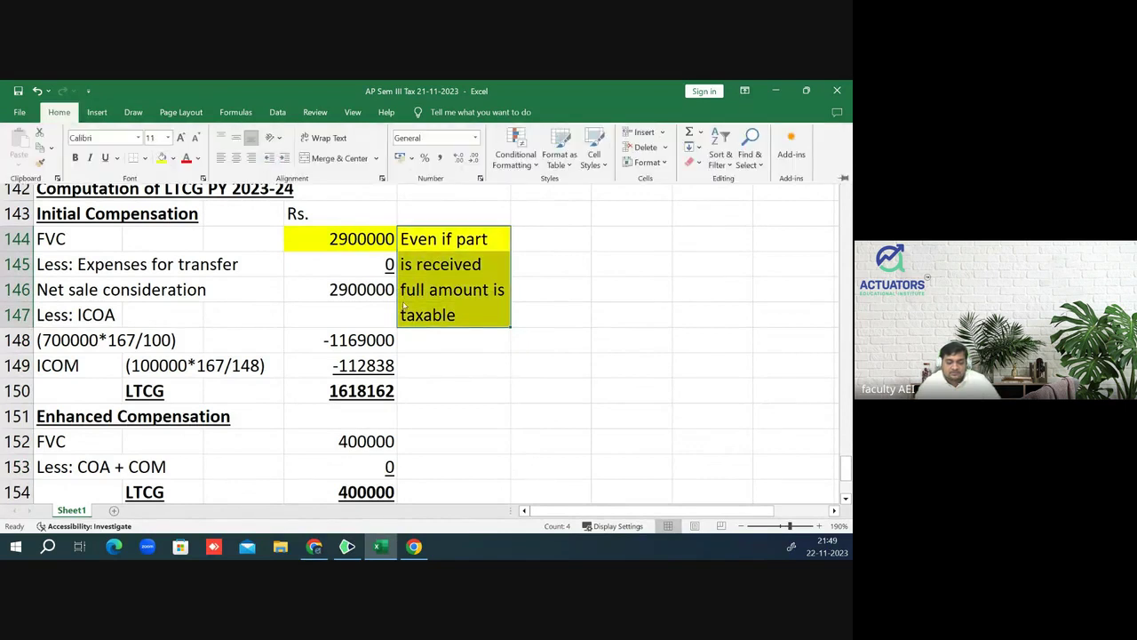
click(459, 358)
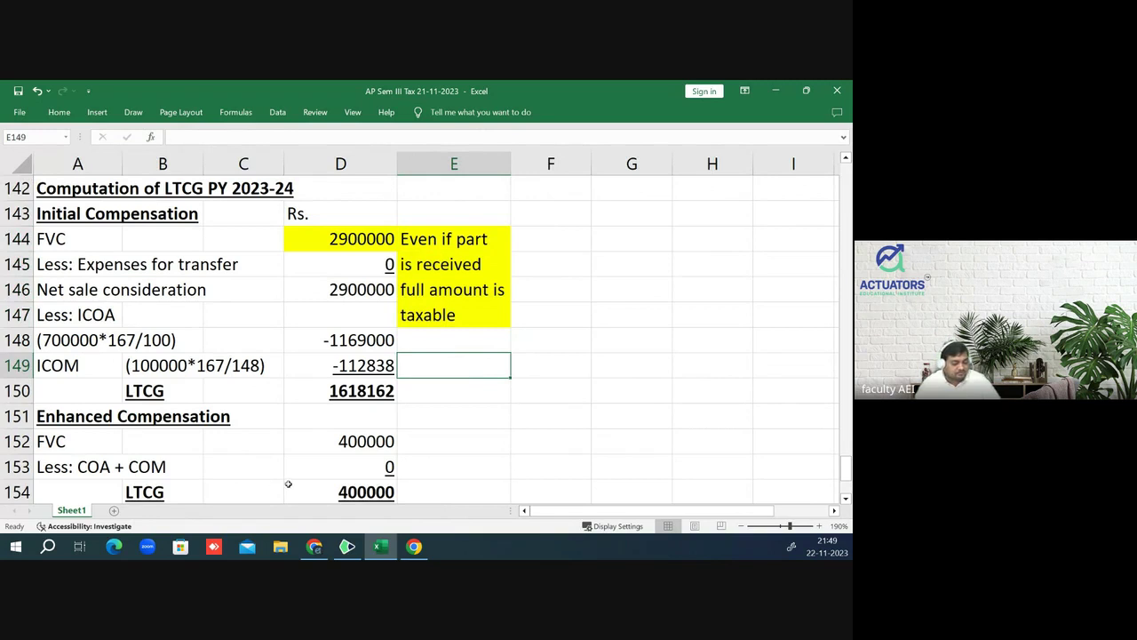
click(315, 441)
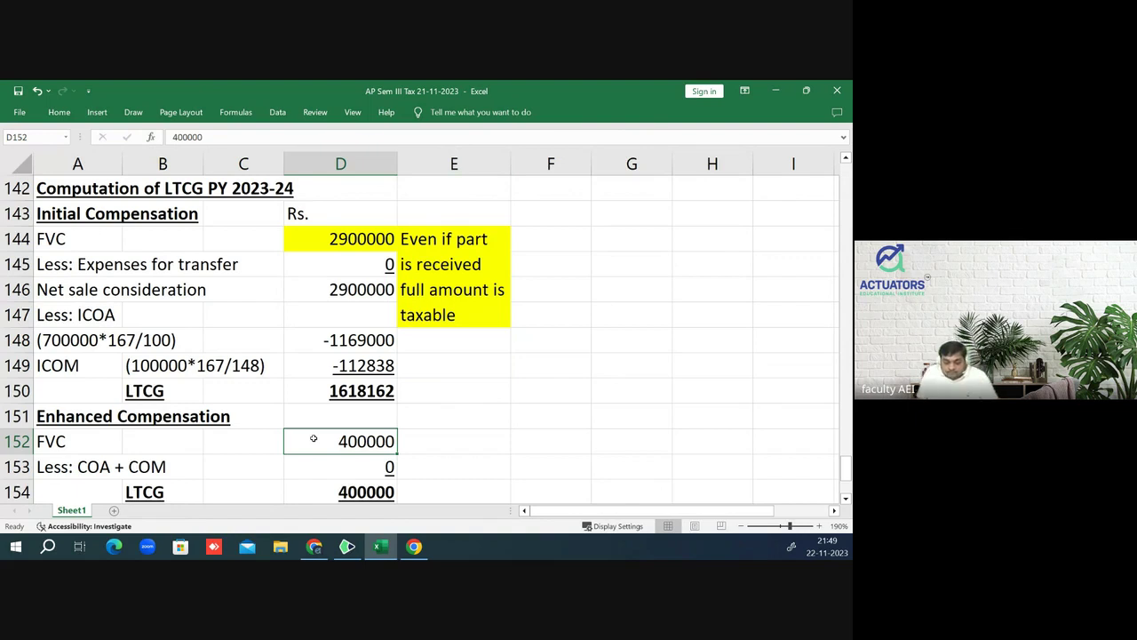
- Add a bold, underlined 'PY 2024-25' label beside the LTCG computation heading
key(Down)
key(Down)
key(Down)
key(Down)
key(Down)
key(Down)
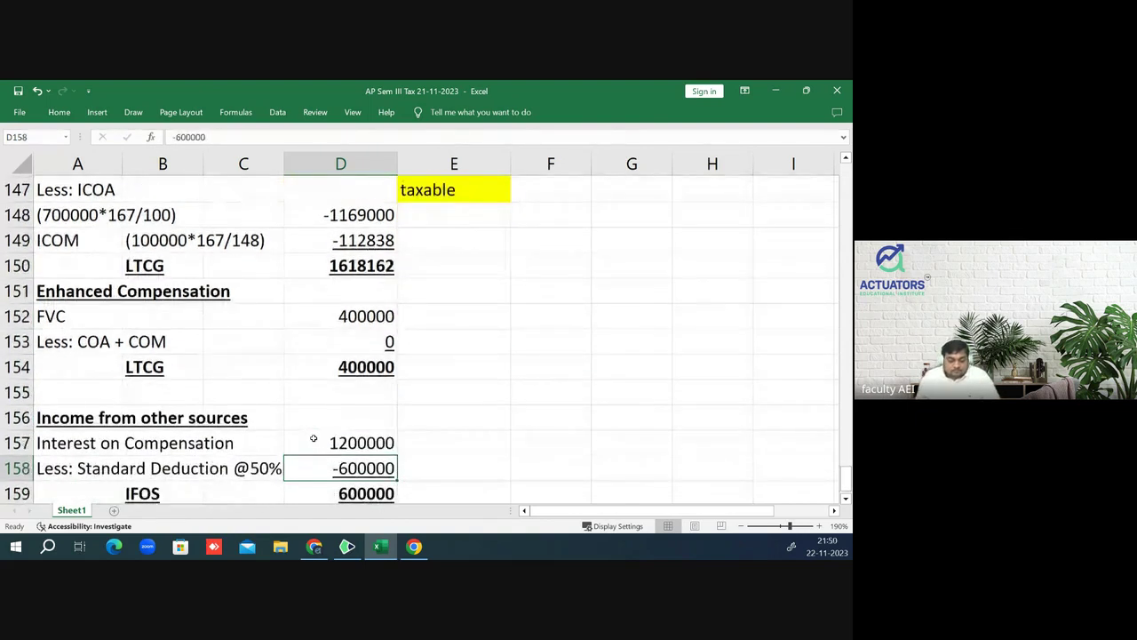
key(Down)
key(Down)
key(Up)
key(Up)
key(Up)
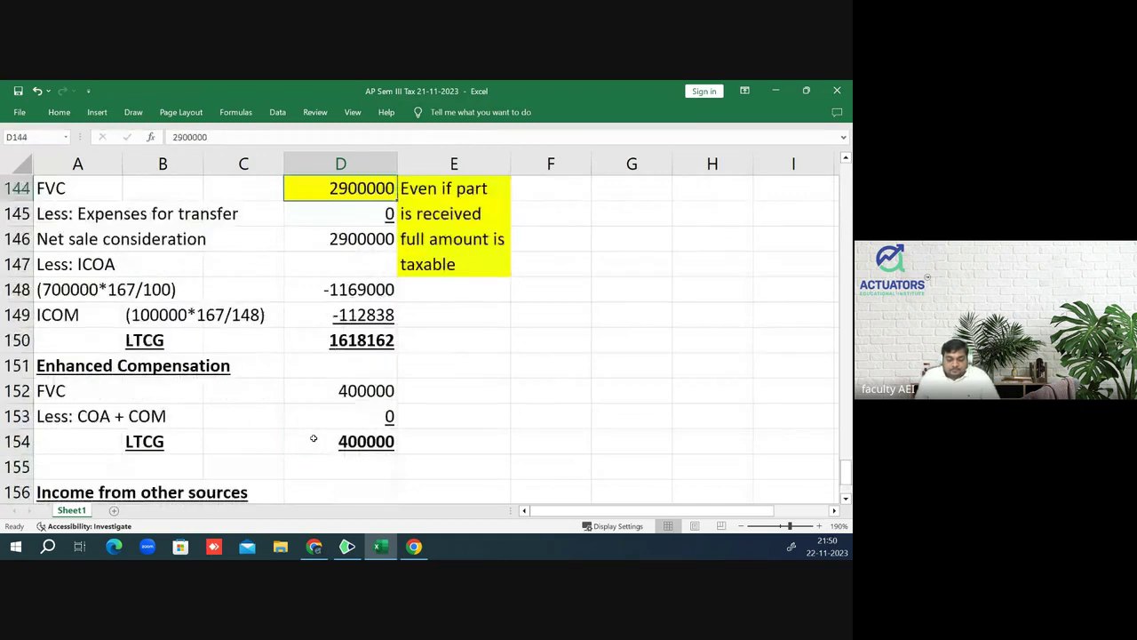
key(Up)
key(Up)
key(Up)
key(Right)
key(Right)
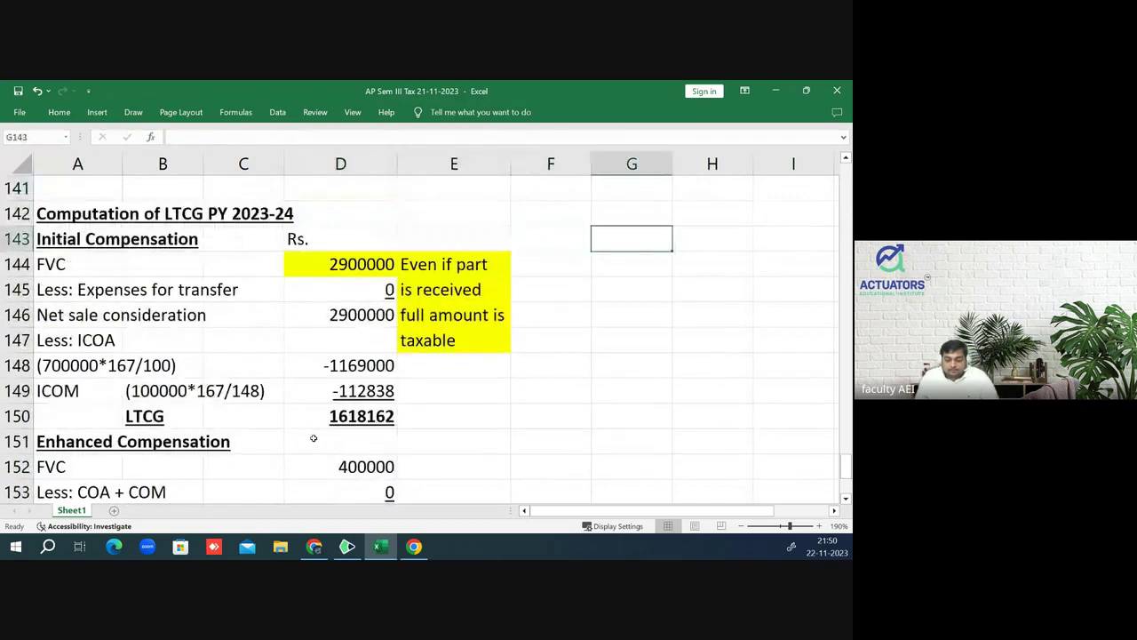
key(Up)
key(Left)
text(PY )
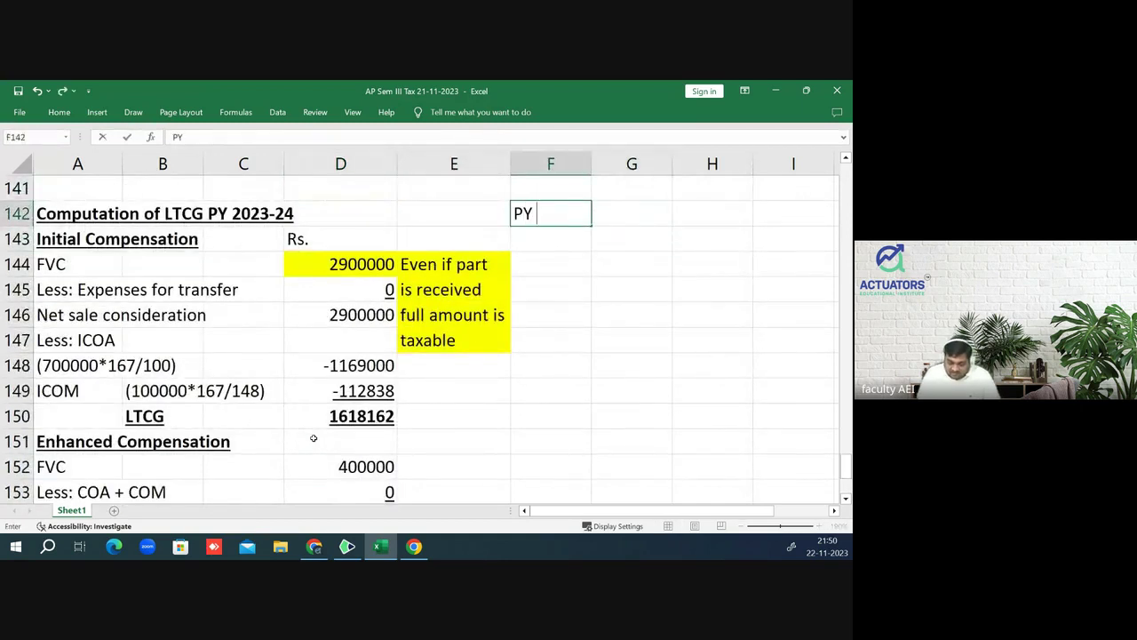
text(2024-2)
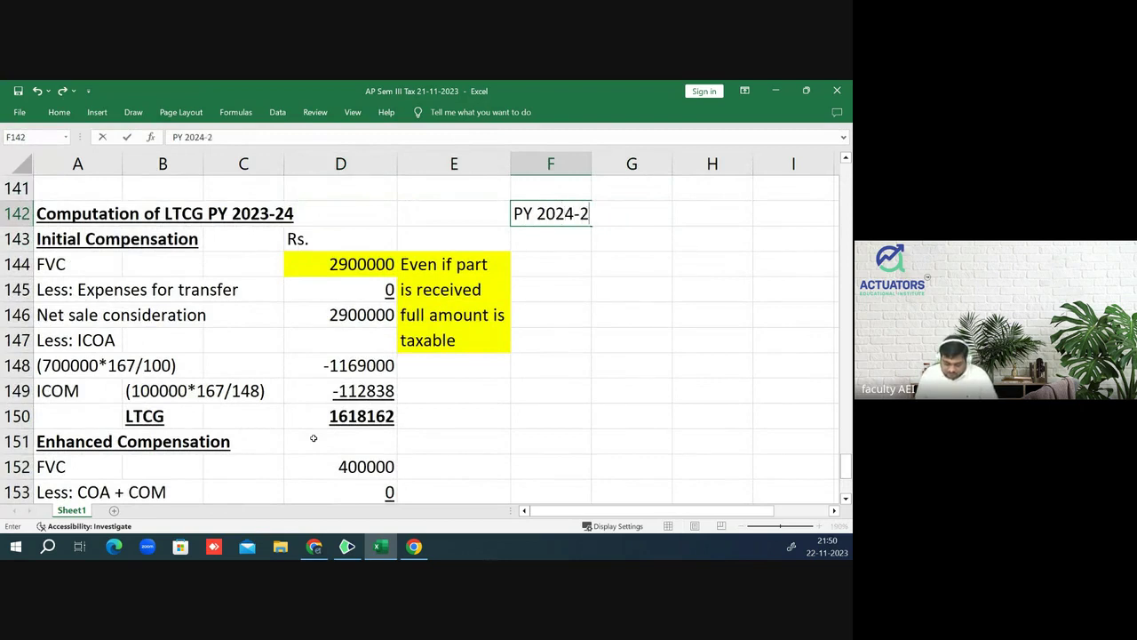
text(5)
key(Return)
key(Up)
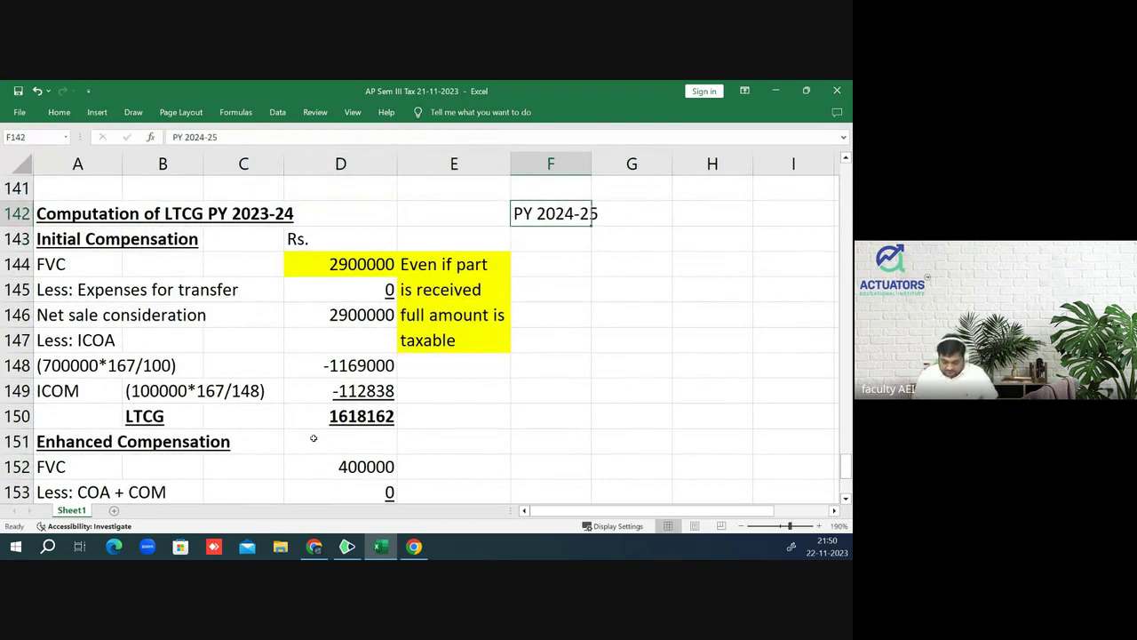
key(ctrl+b)
key(ctrl+u)
- Copy the Enhanced Compensation block A151:D154 and paste it at F143 under PY 2024-25
key(Down)
key(Down)
key(Down)
key(Down)
key(Down)
key(Down)
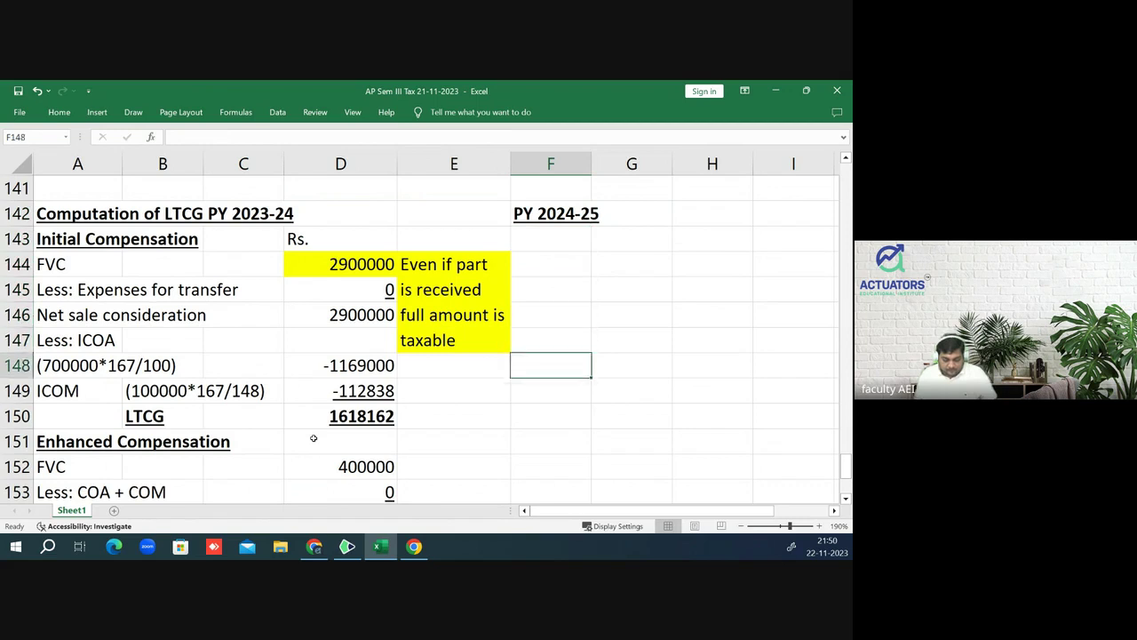
key(Down)
key(Down)
key(Down)
key(Left)
key(Left)
key(Left)
key(Left)
key(Left)
key(shift+Down)
key(shift+Down)
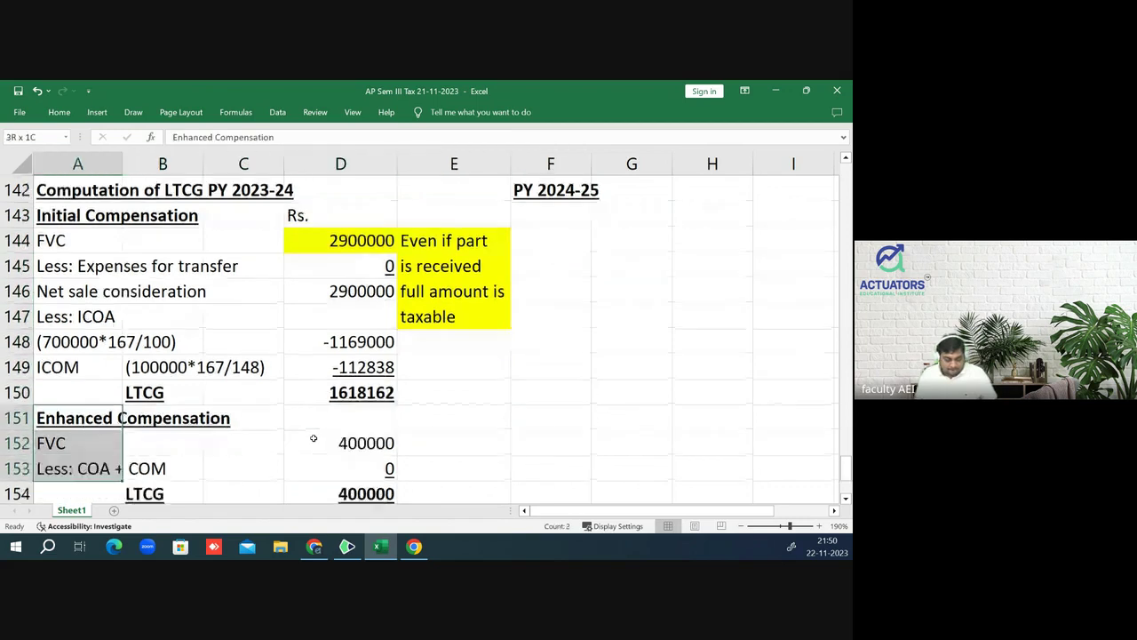
key(shift+Down)
key(shift+Right)
key(shift+Right)
key(shift+Right)
key(ctrl+c)
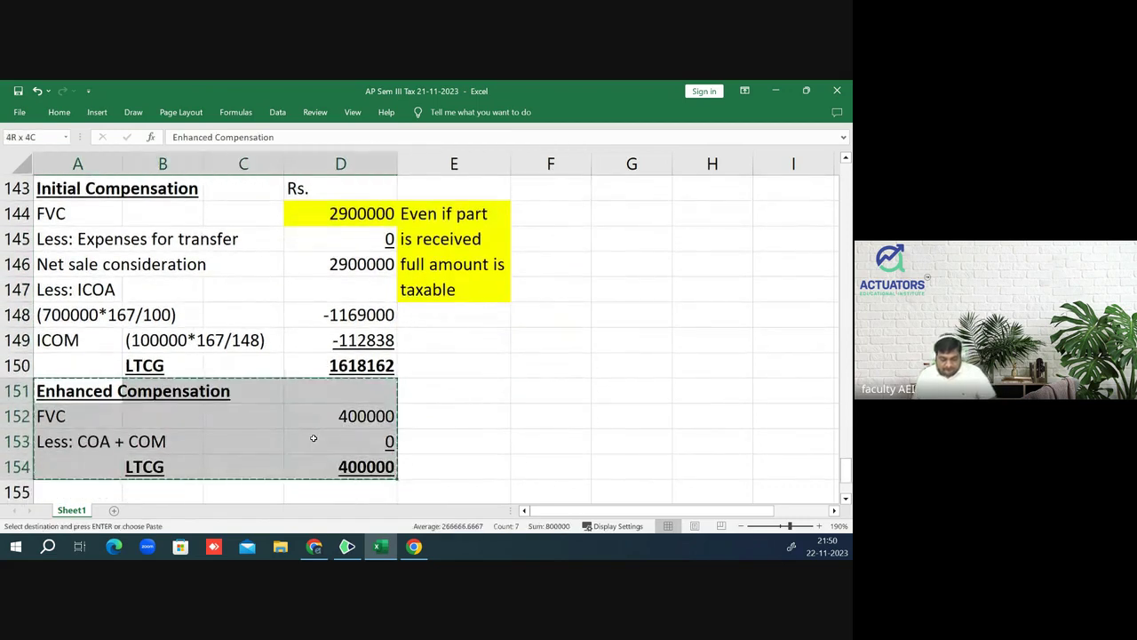
key(Right)
key(Right)
key(Right)
key(Right)
key(Right)
key(Right)
key(Up)
key(Up)
key(Up)
key(Up)
key(Up)
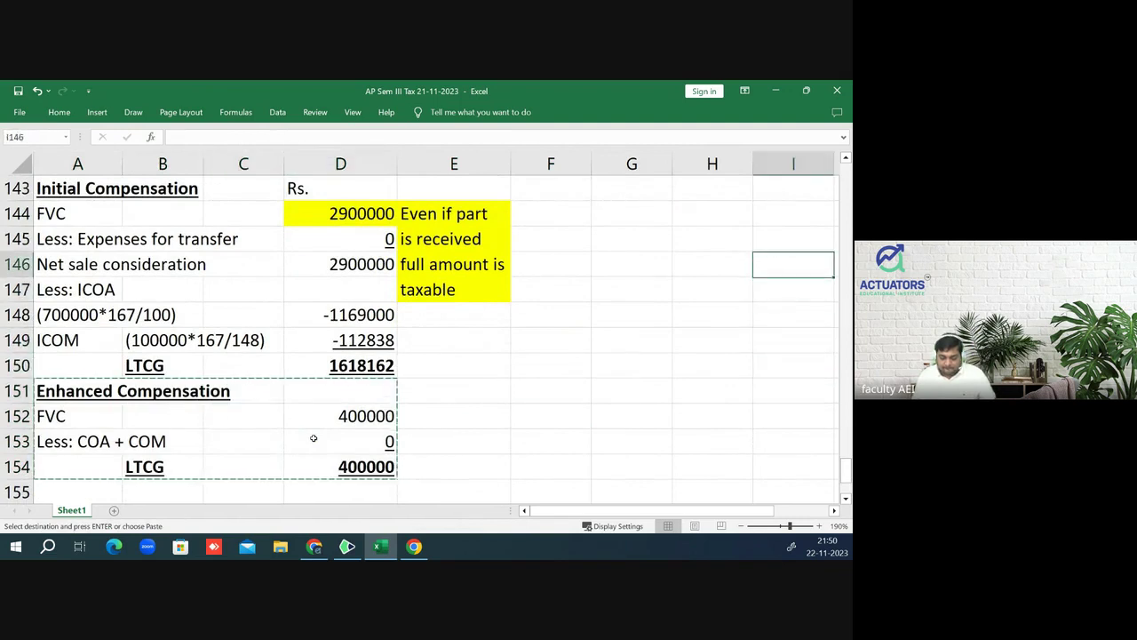
key(Up)
key(Up)
key(Up)
key(Up)
key(Up)
key(Down)
key(Down)
key(Left)
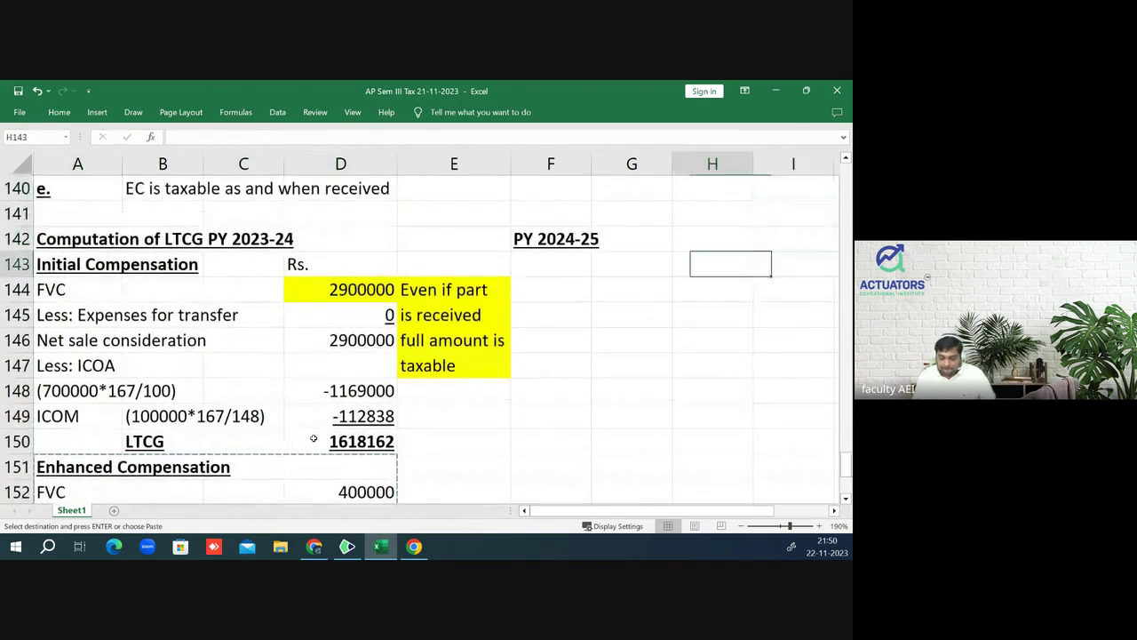
key(Left)
key(Left)
key(ctrl+v)
- Enter 200000 as both the FVC in I144 and the LTCG in I146
key(Down)
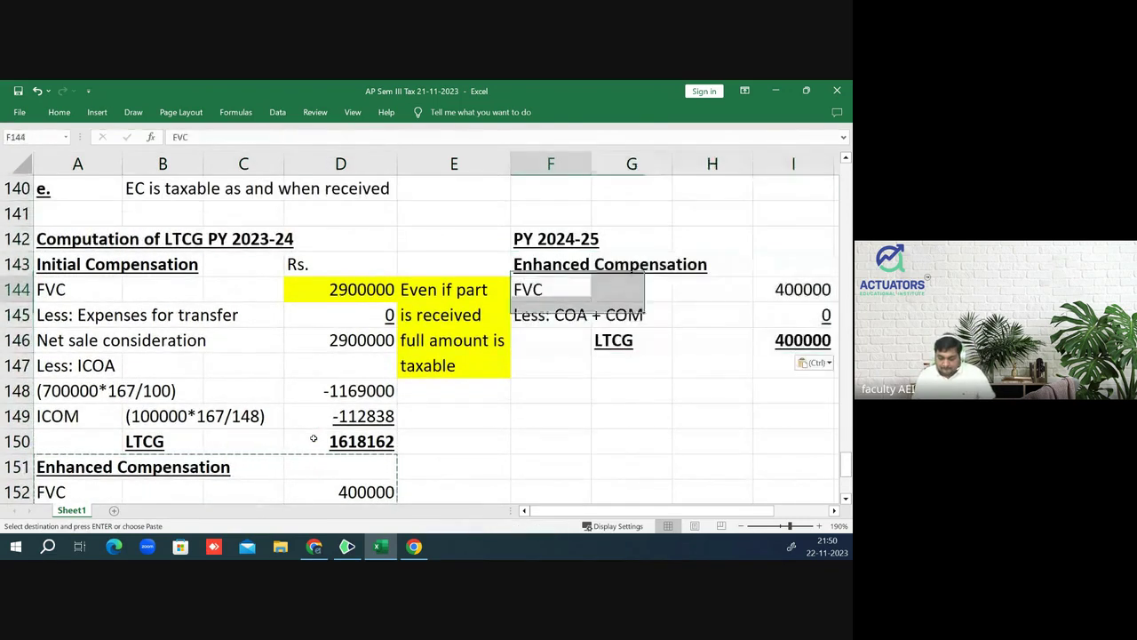
key(Right)
key(Right)
key(Right)
text(1)
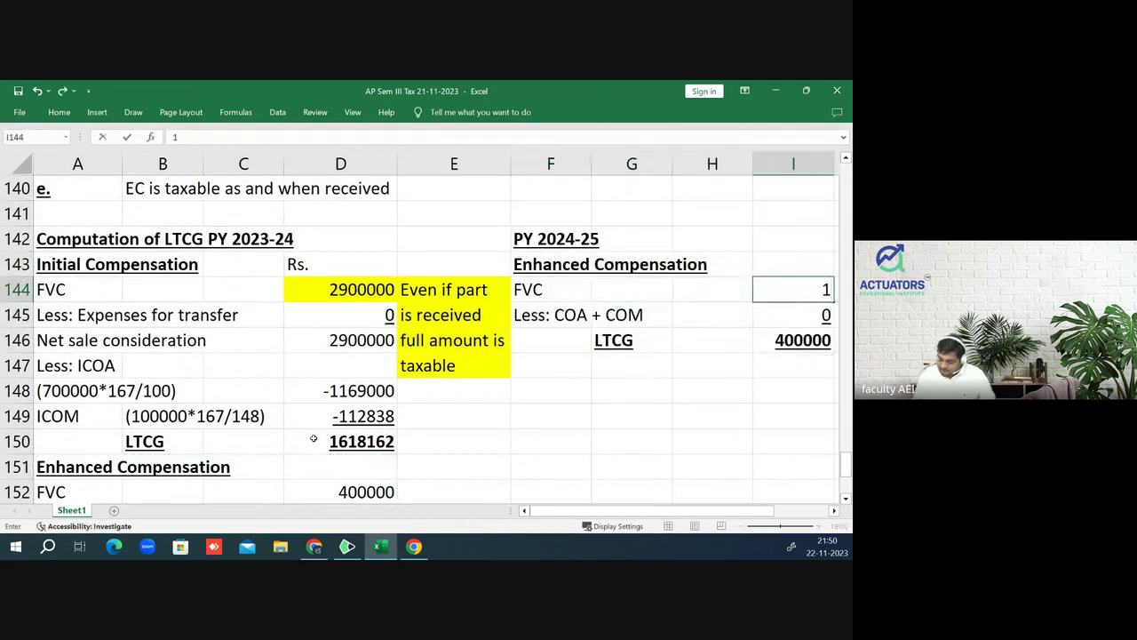
key(BackSpace)
text(200000)
key(Return)
key(Down)
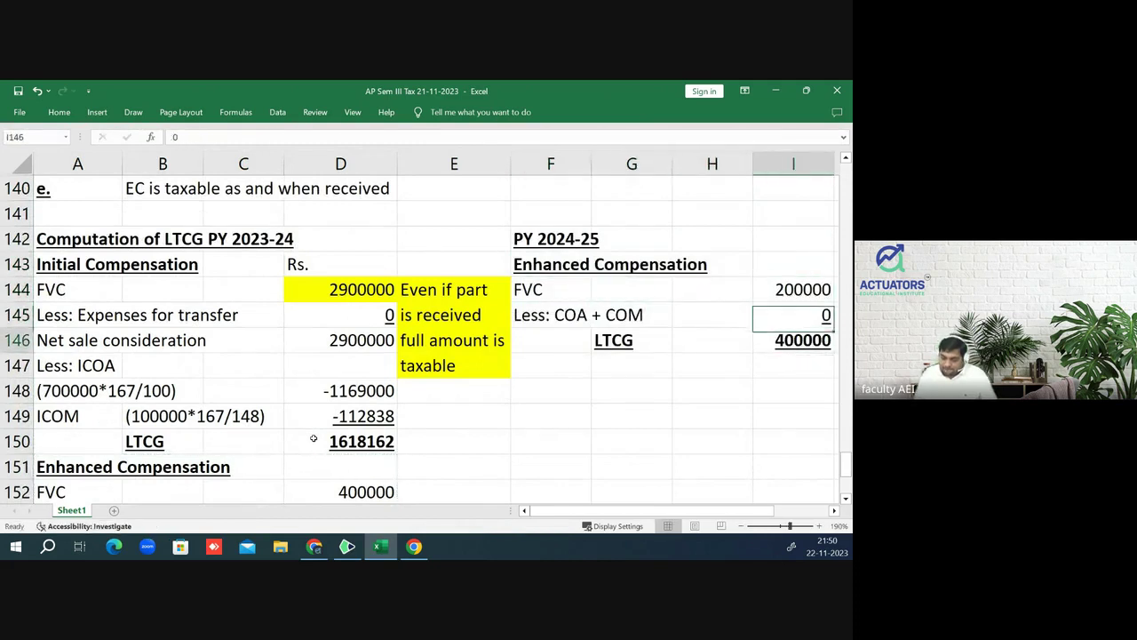
text(200000)
key(Return)
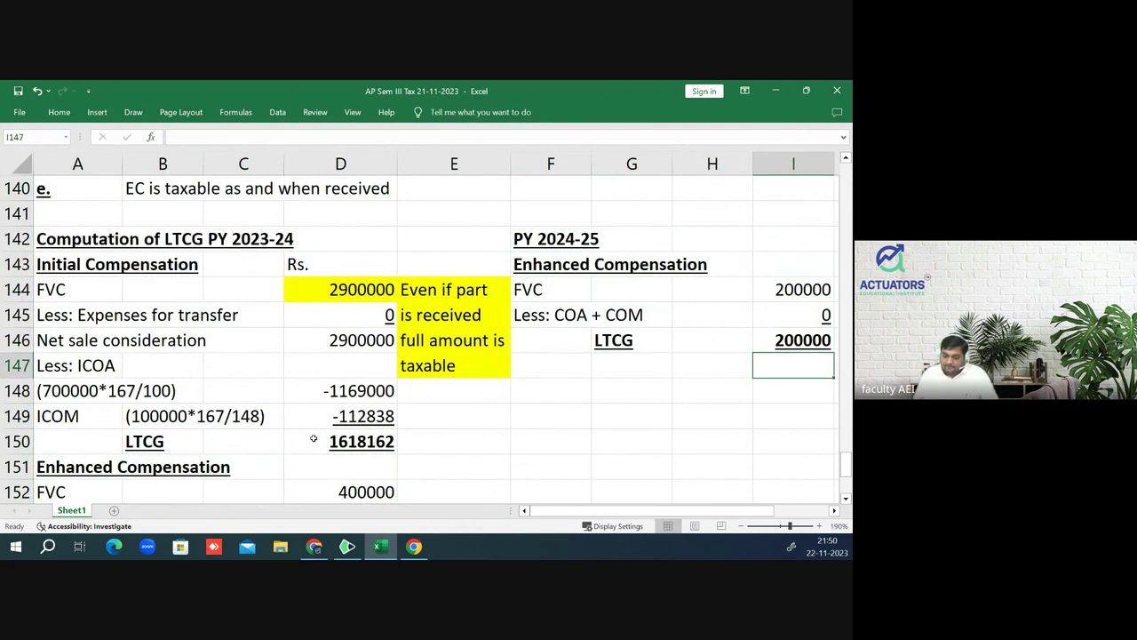
key(Down)
key(Down)
key(Down)
key(Down)
key(Down)
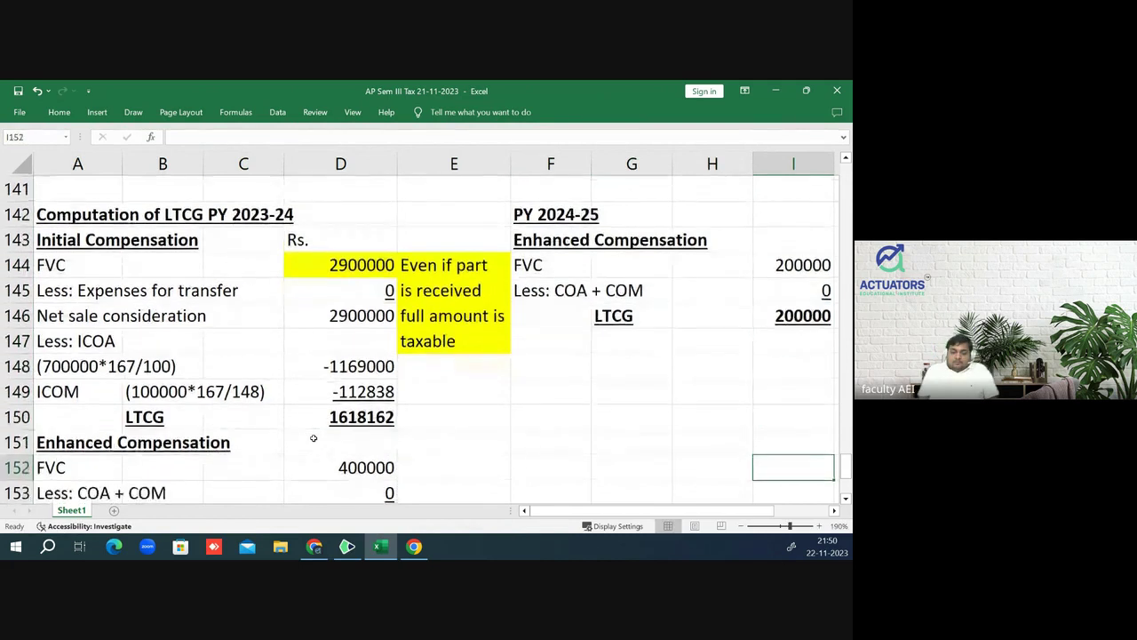
key(Down)
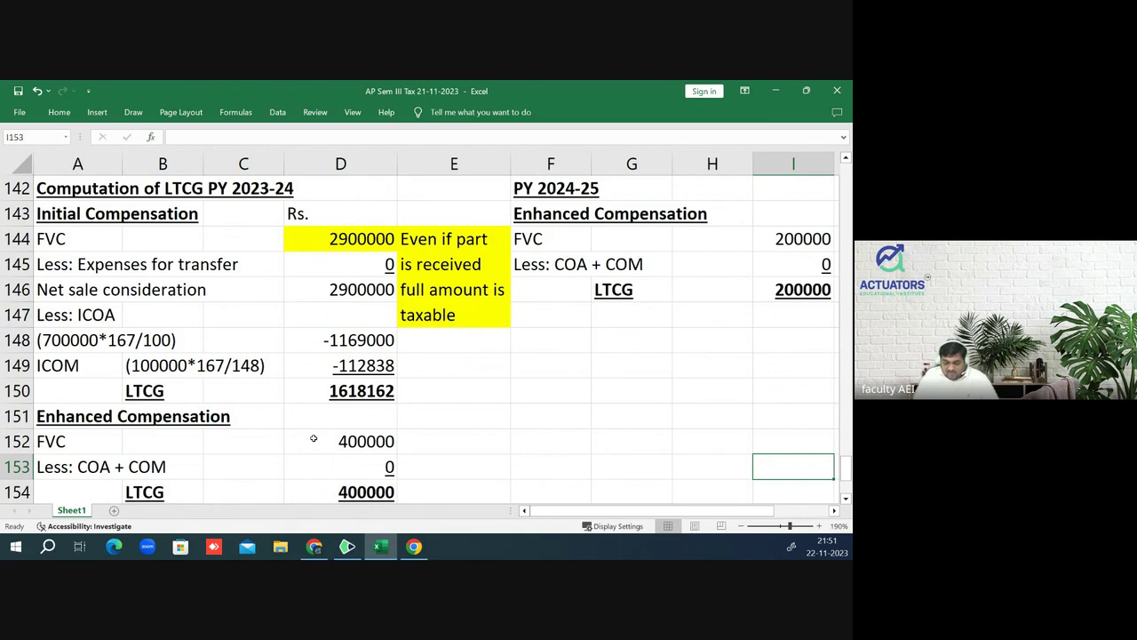
- Type the heading 'Exemptions U/s 54' in A161 below the IFOS computation
scroll(312, 438, down, 3)
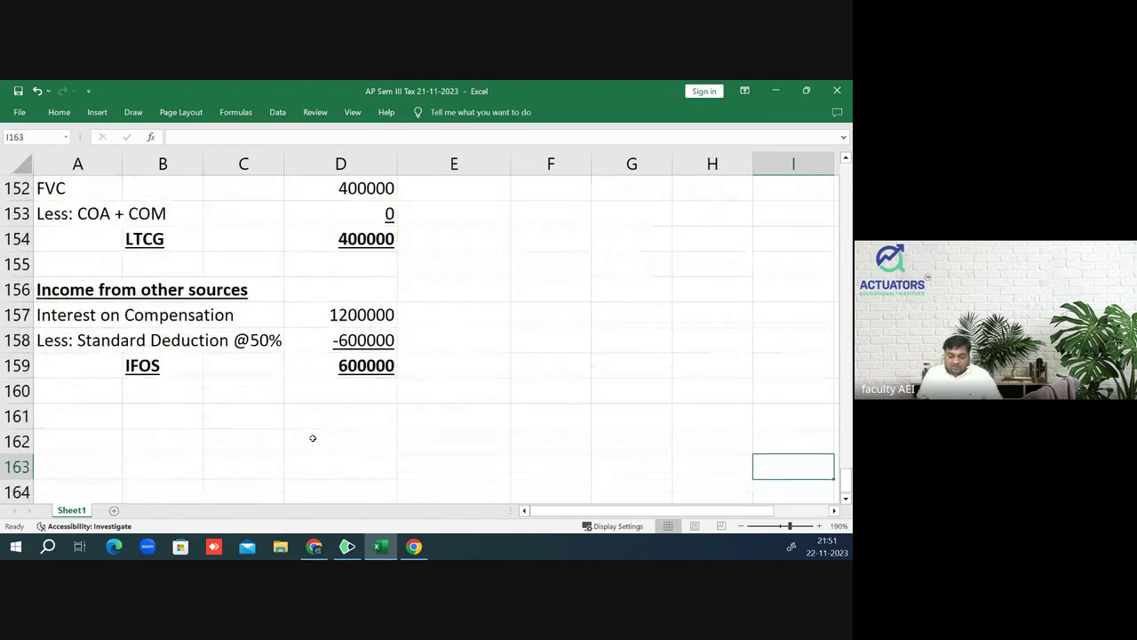
key(Page_Down)
key(Up)
key(Up)
key(Up)
key(Up)
key(Up)
key(Up)
key(Up)
key(Up)
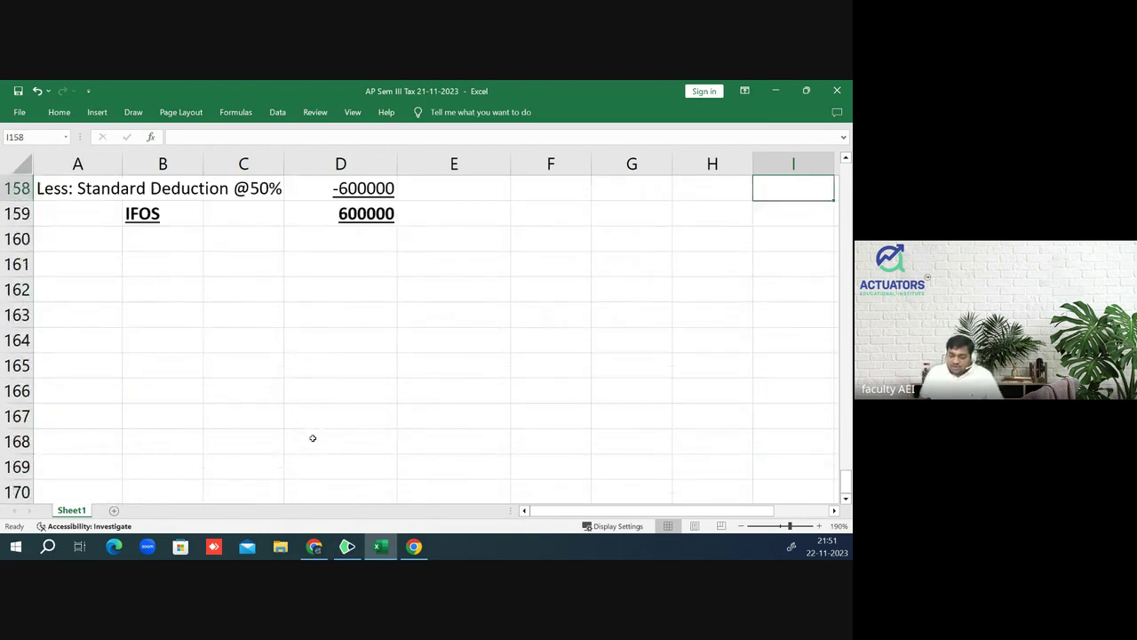
scroll(313, 438, up, 1)
key(Down)
key(Down)
key(Down)
key(Left)
key(Home)
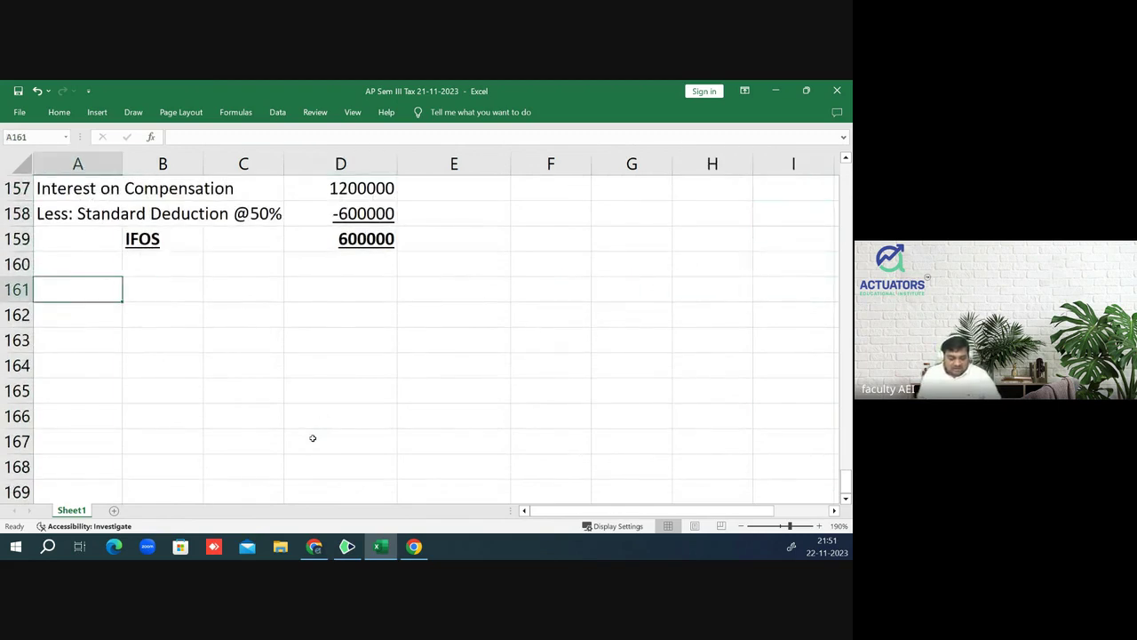
text(Exempt)
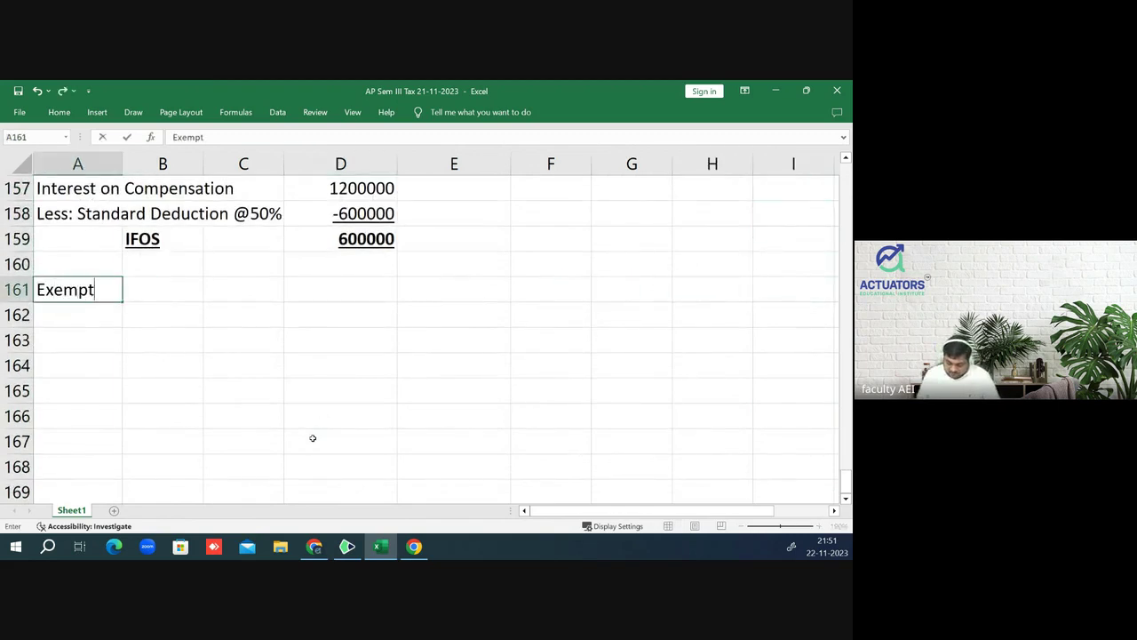
text(ions U)
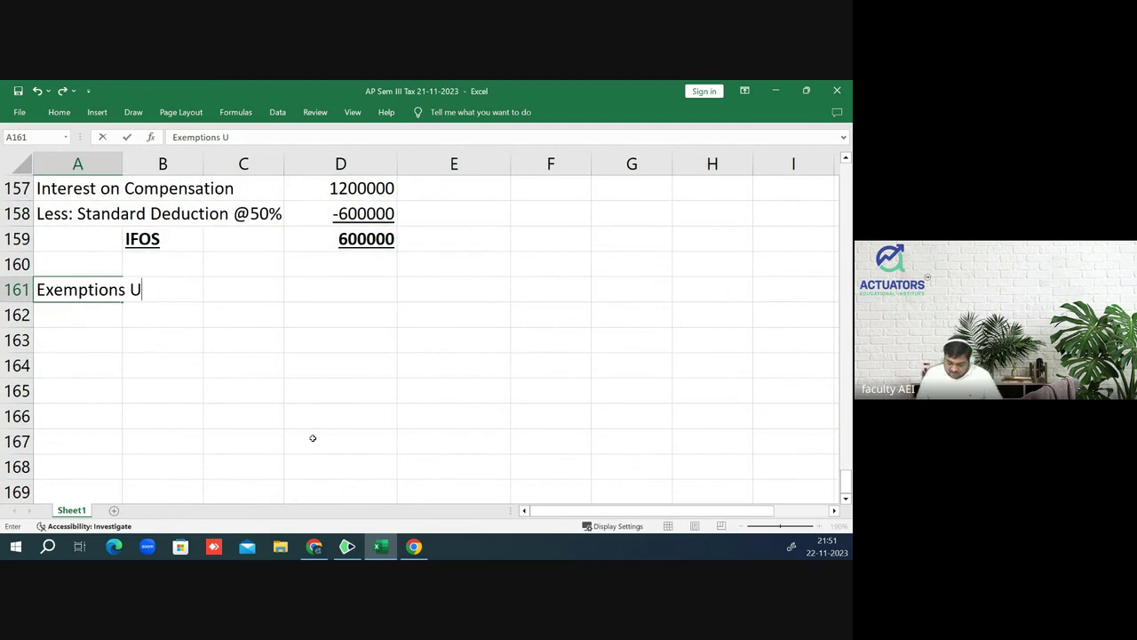
text(/s %4)
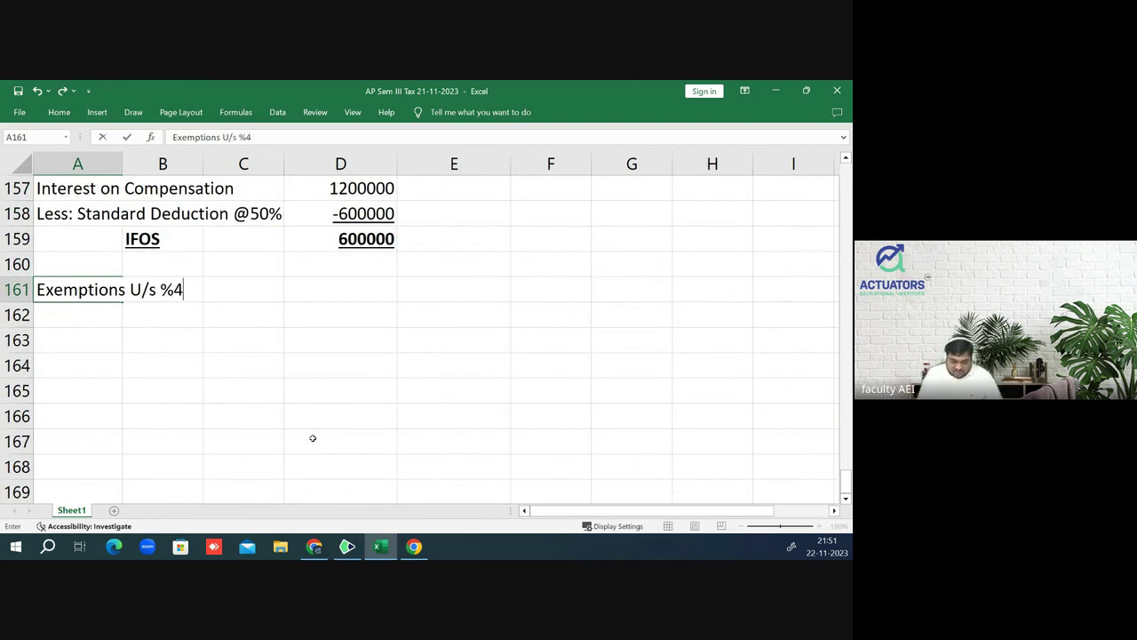
key(BackSpace)
key(BackSpace)
text(%$)
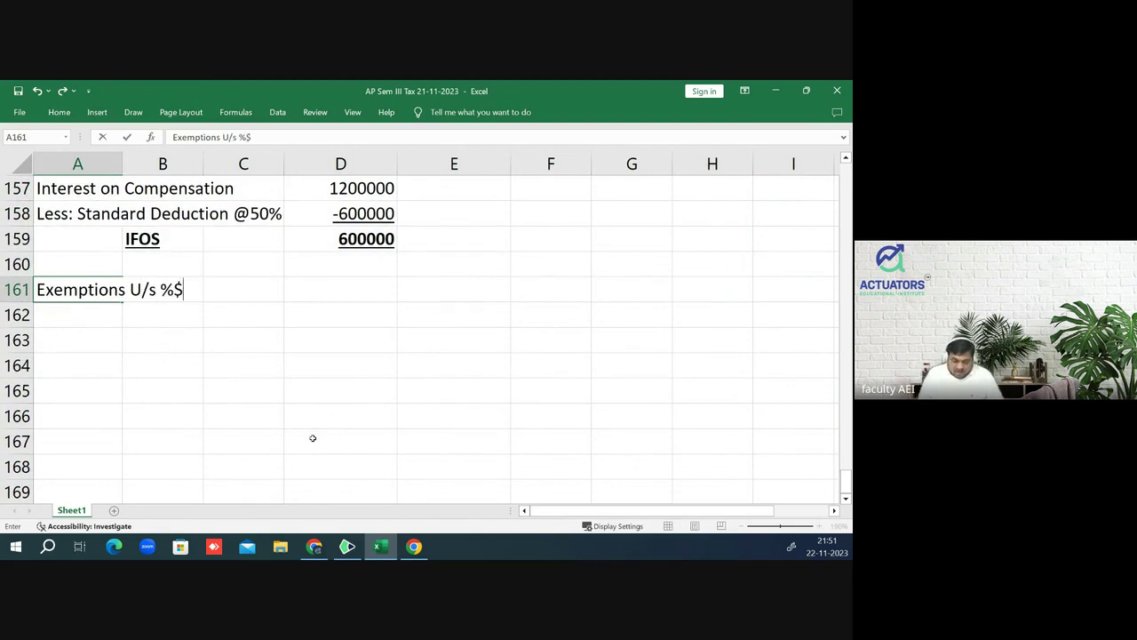
key(BackSpace)
key(BackSpace)
text(54)
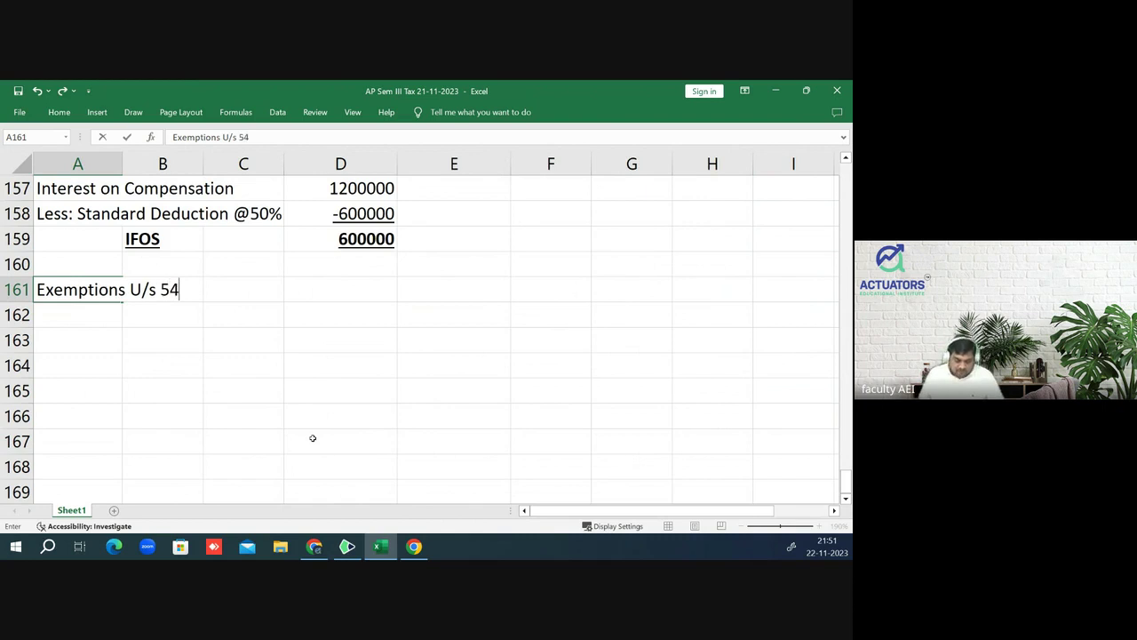
key(Return)
key(Return)
- Make the 'Exemptions U/s 54' heading bold and underlined
key(Up)
key(Up)
key(ctrl+b)
key(ctrl+u)
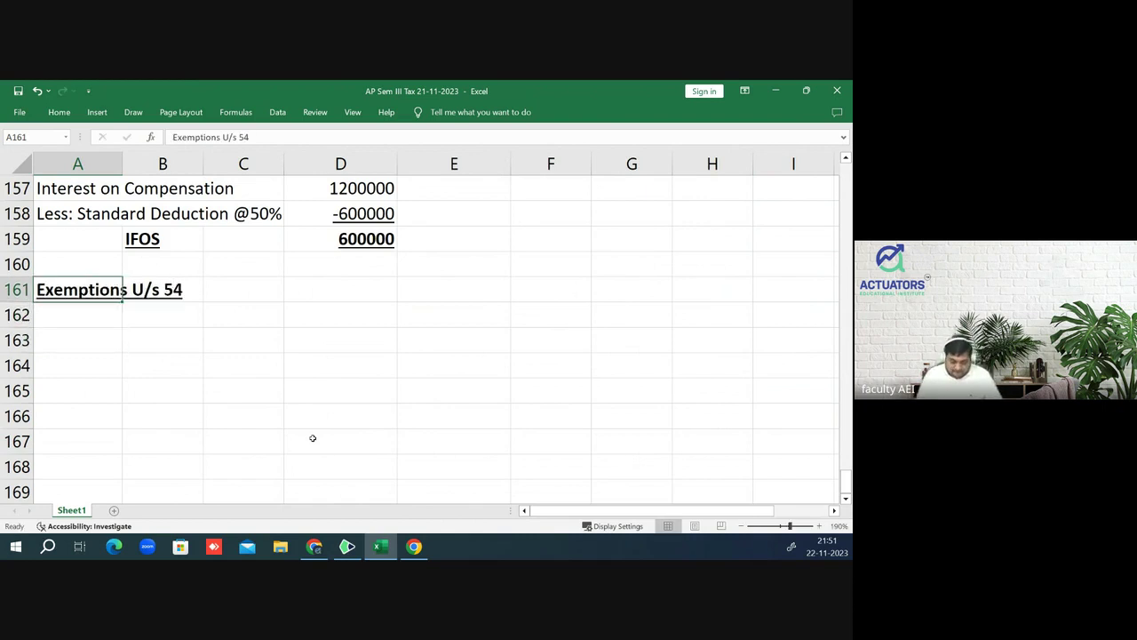
key(Down)
key(Down)
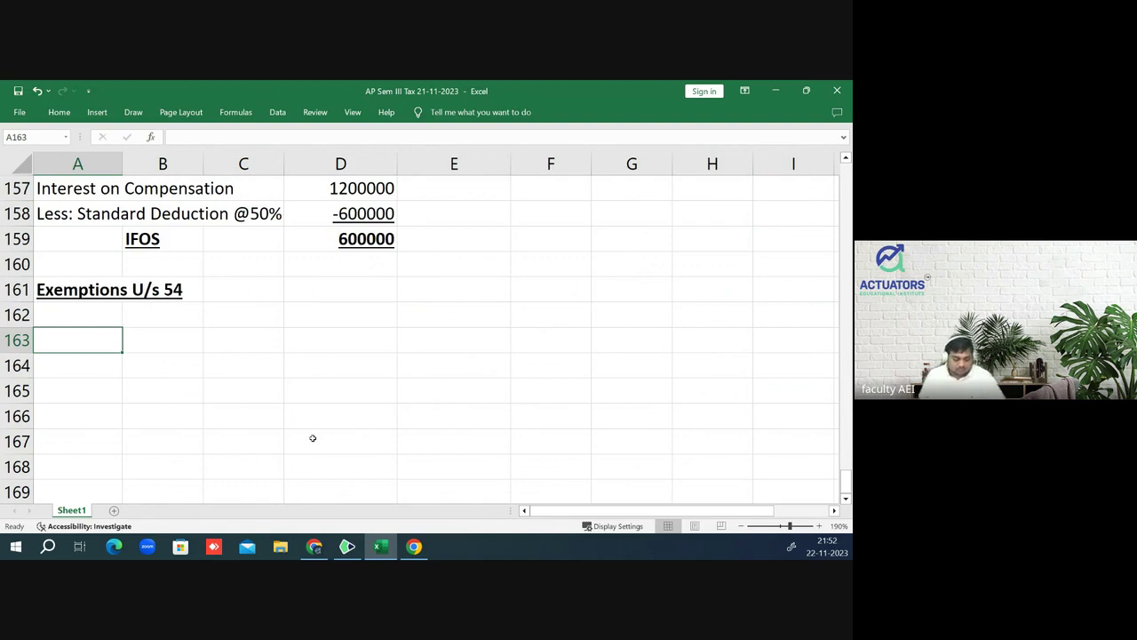
- Enter 'LTCA (Residential house' in A163, fixing the misspelled 'housr'
text(LTCA)
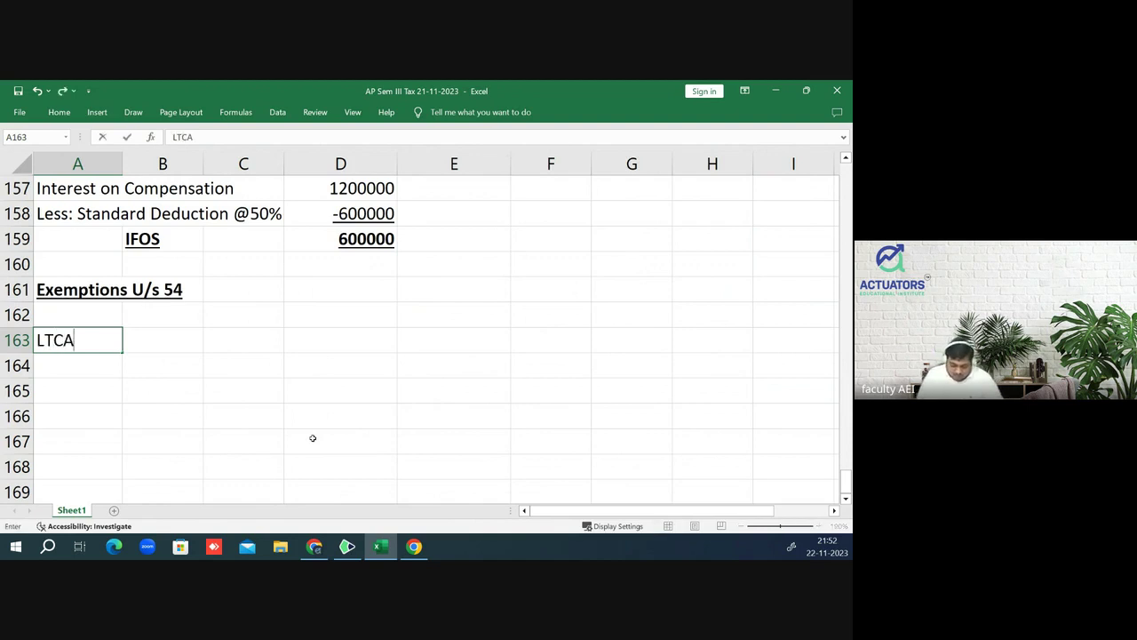
text( (Re)
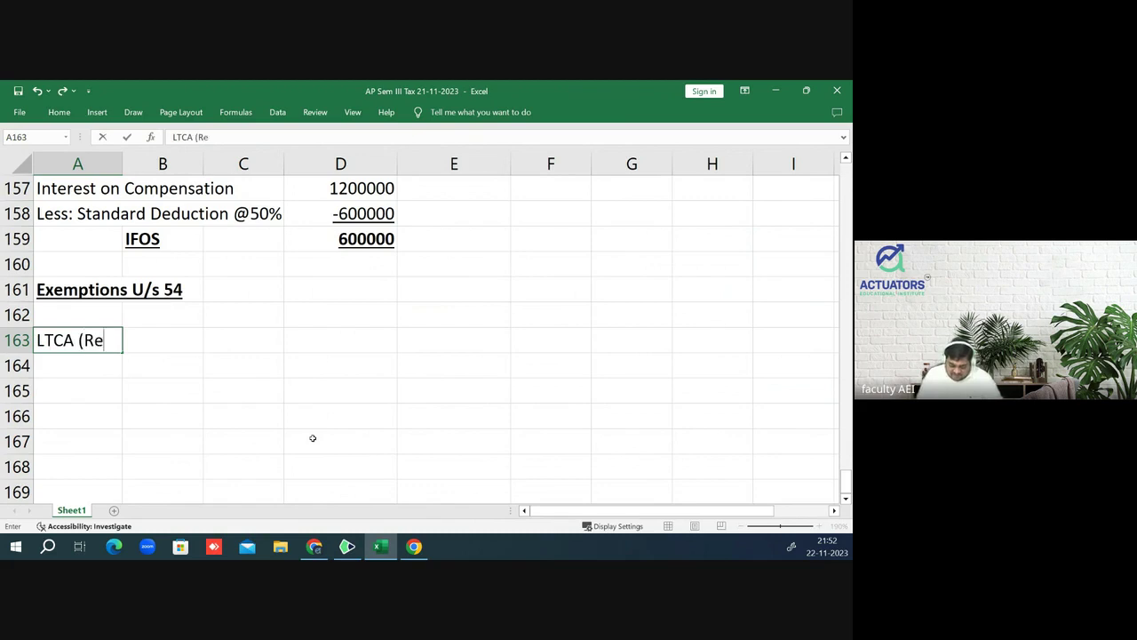
text(sidential )
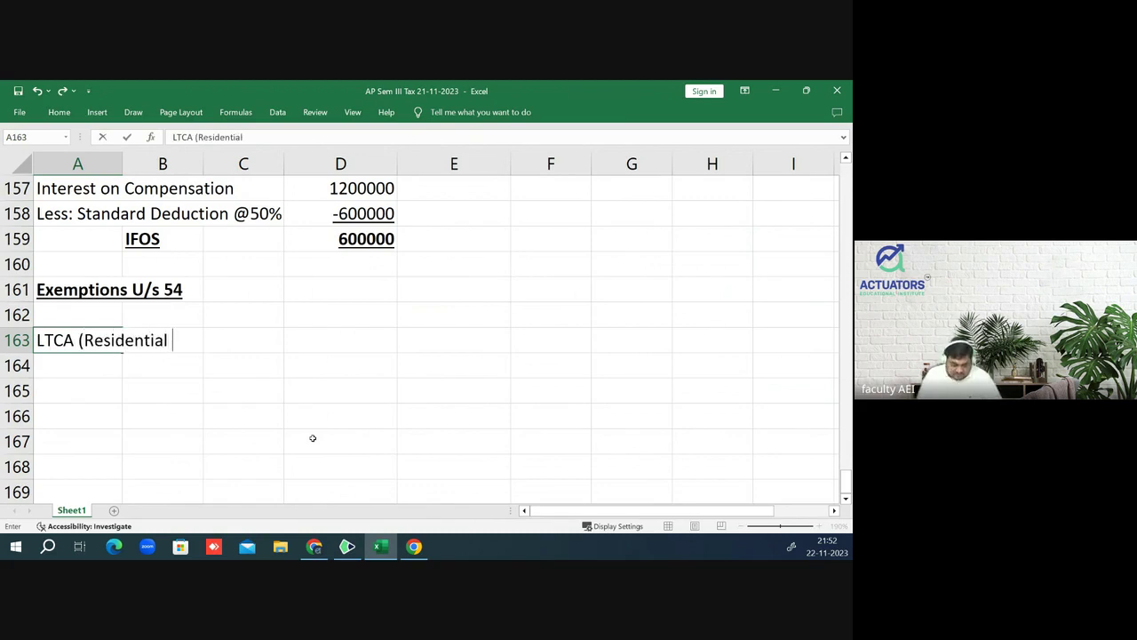
text(housr)
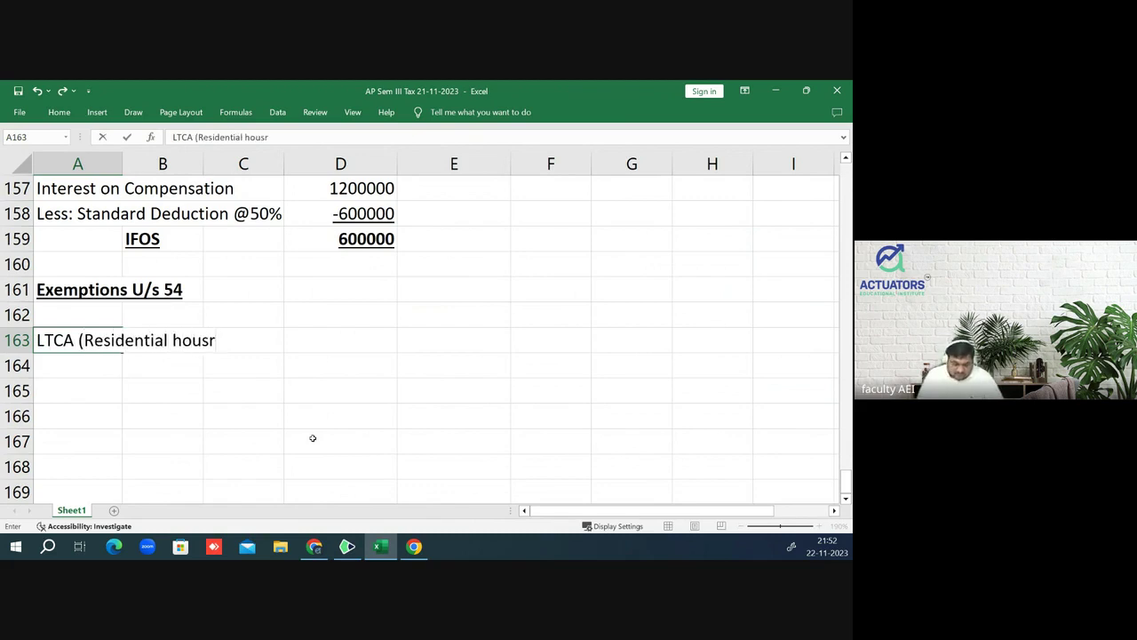
key(BackSpace)
key(BackSpace)
text(se)
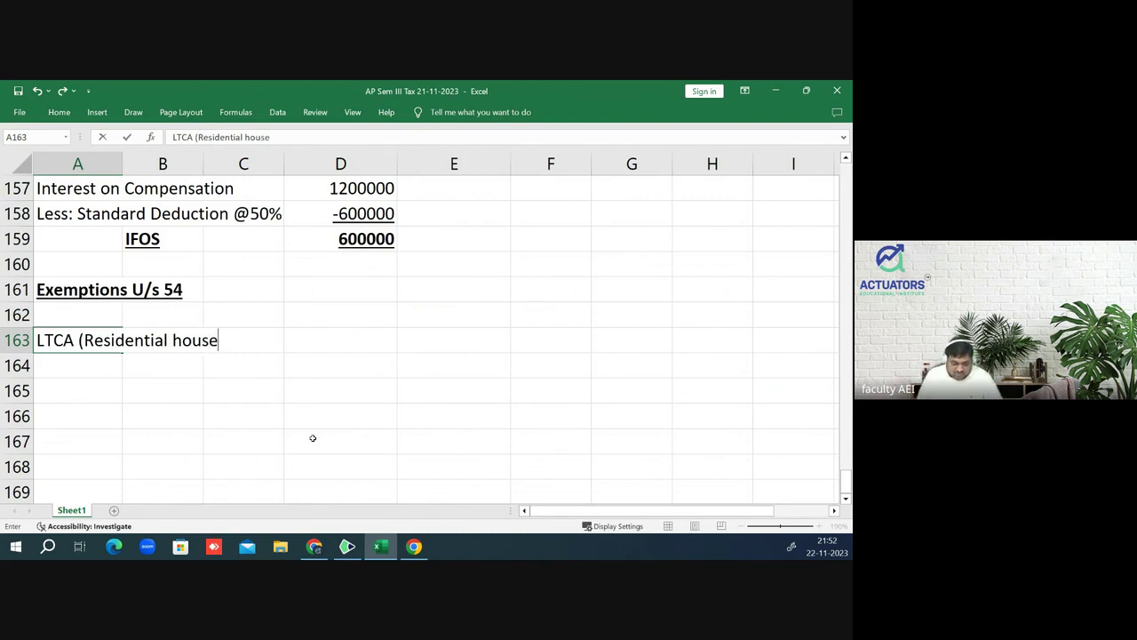
text(0)
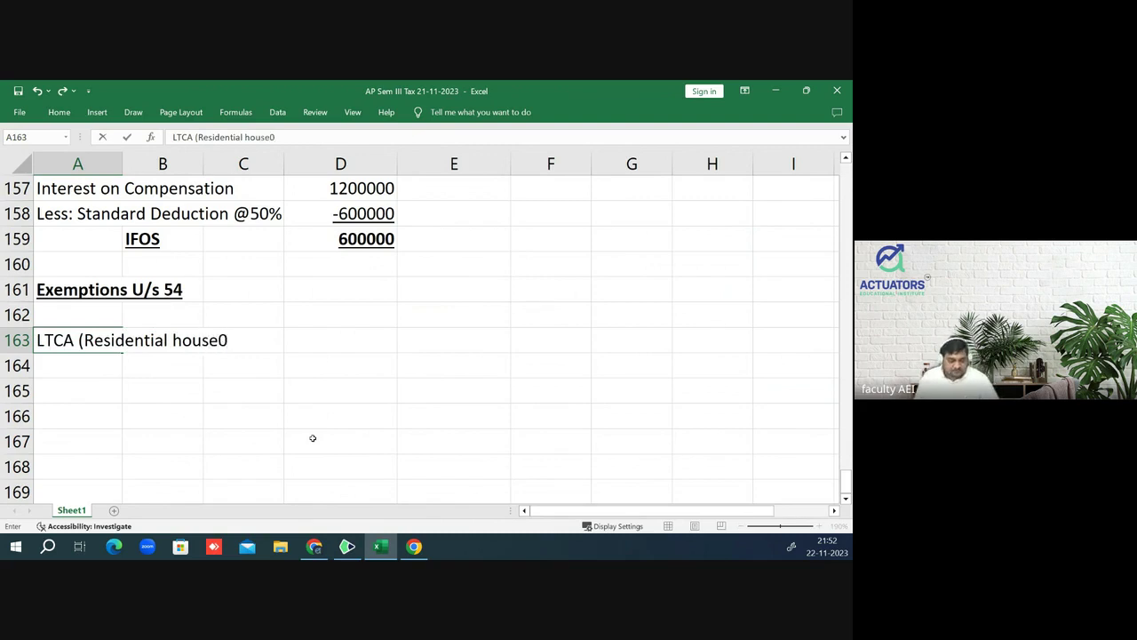
key(Up)
key(Down)
- Edit A163 to read 'Transfer of LTCA (Residential house)', replacing the stray 0 with a bracket
key(F2)
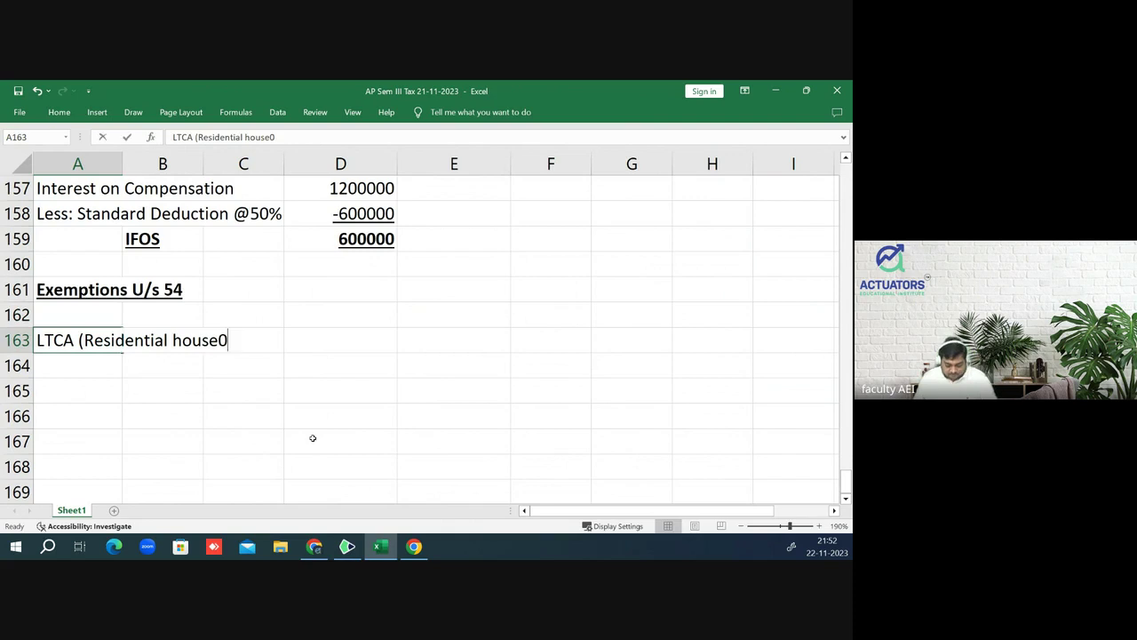
key(ctrl+Left)
key(ctrl+Left)
key(ctrl+Left)
key(ctrl+Left)
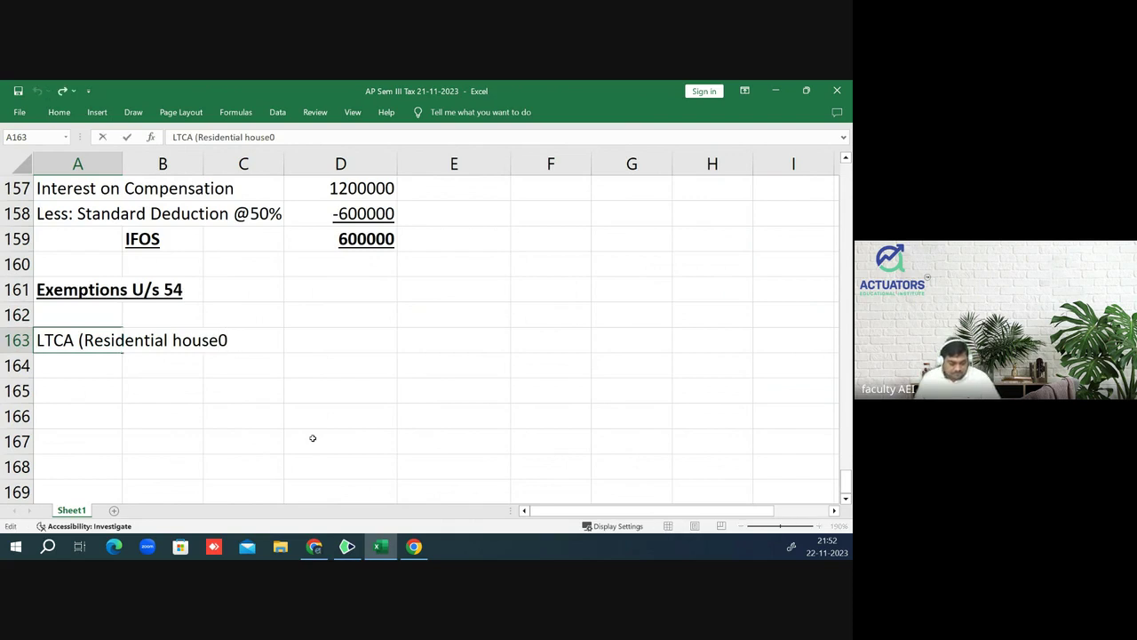
text(Trans)
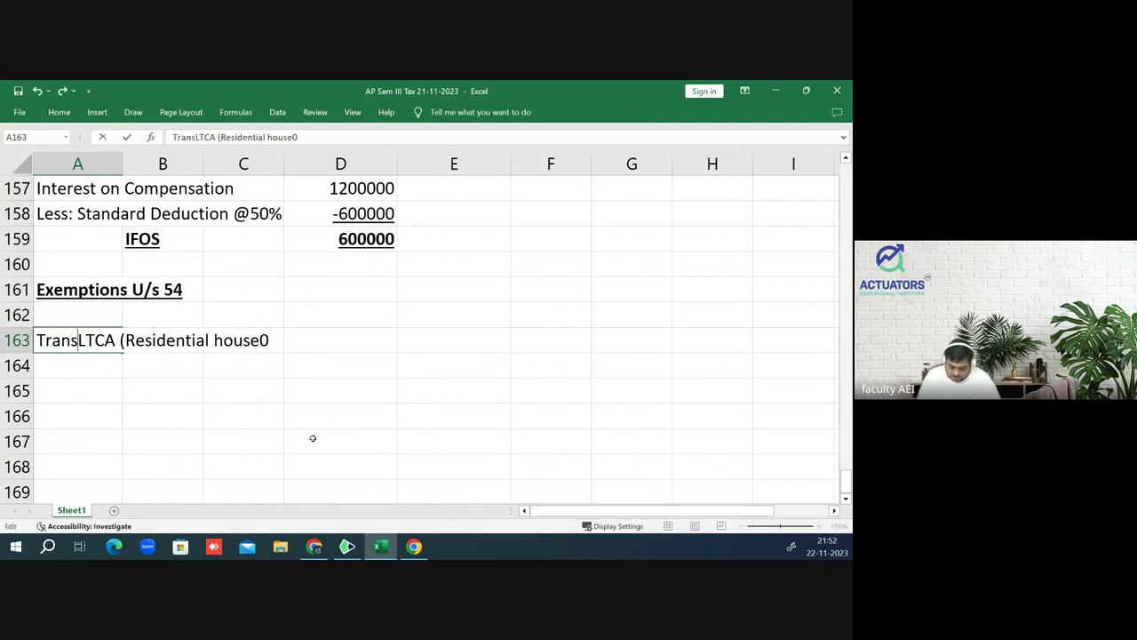
text(fer )
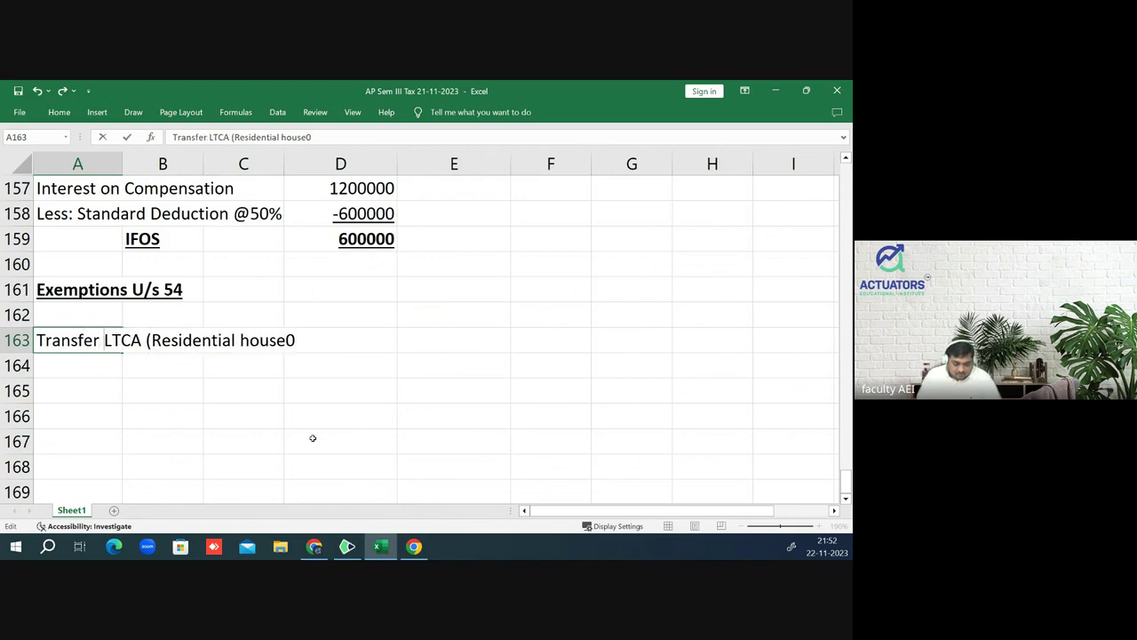
text(of)
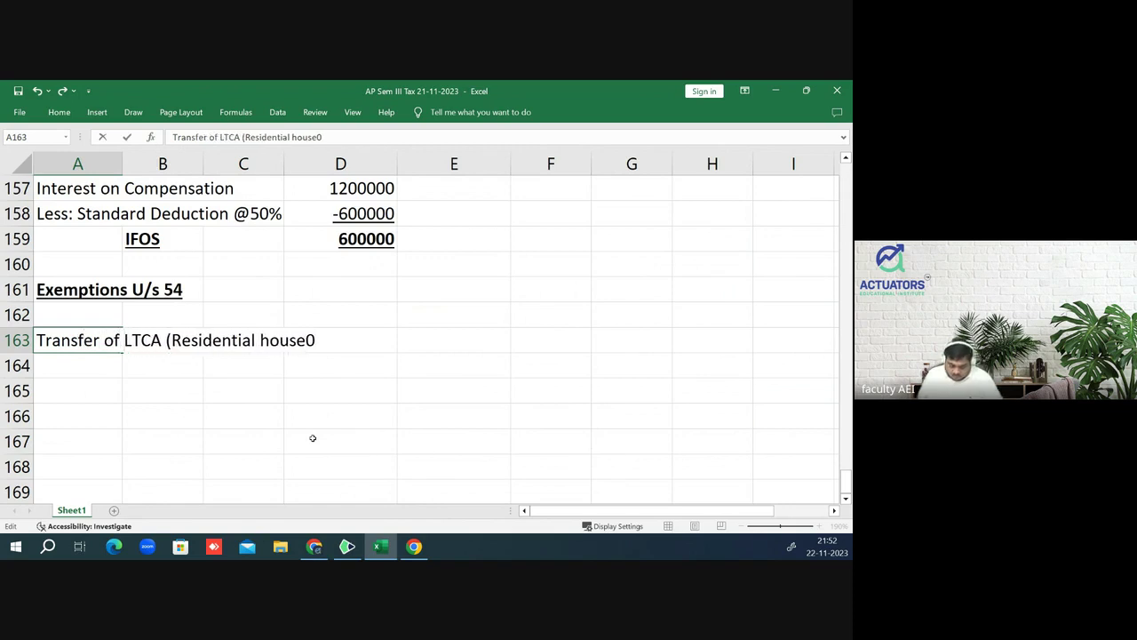
key(Right)
key(Right)
key(Right)
key(Right)
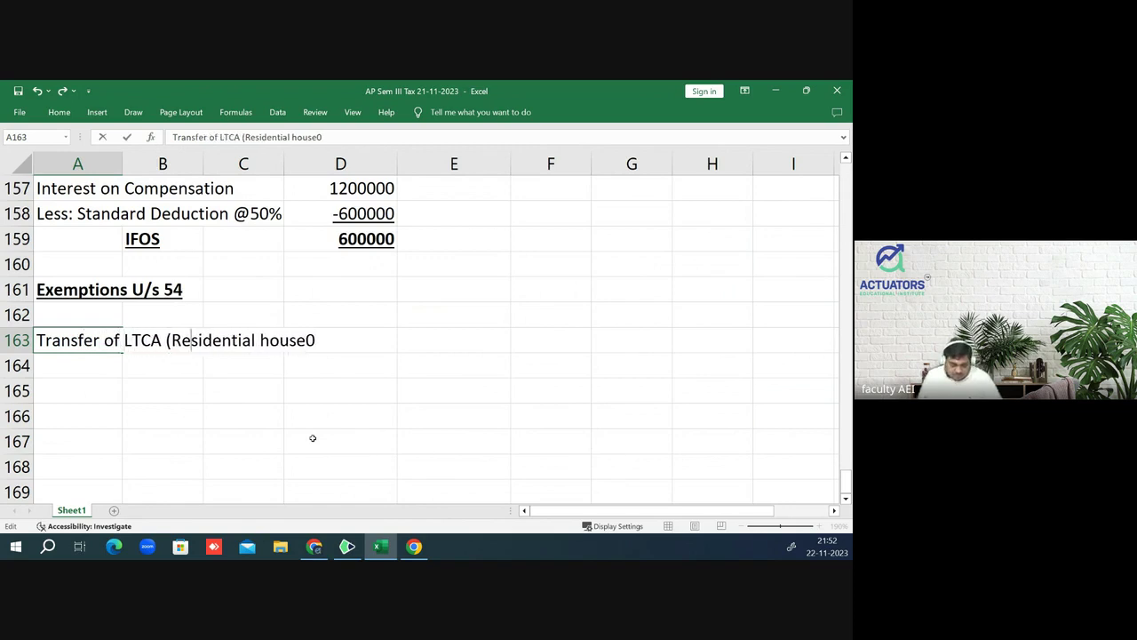
key(Right)
key(Right)
key(Right)
key(Right)
key(Right)
key(BackSpace)
text())
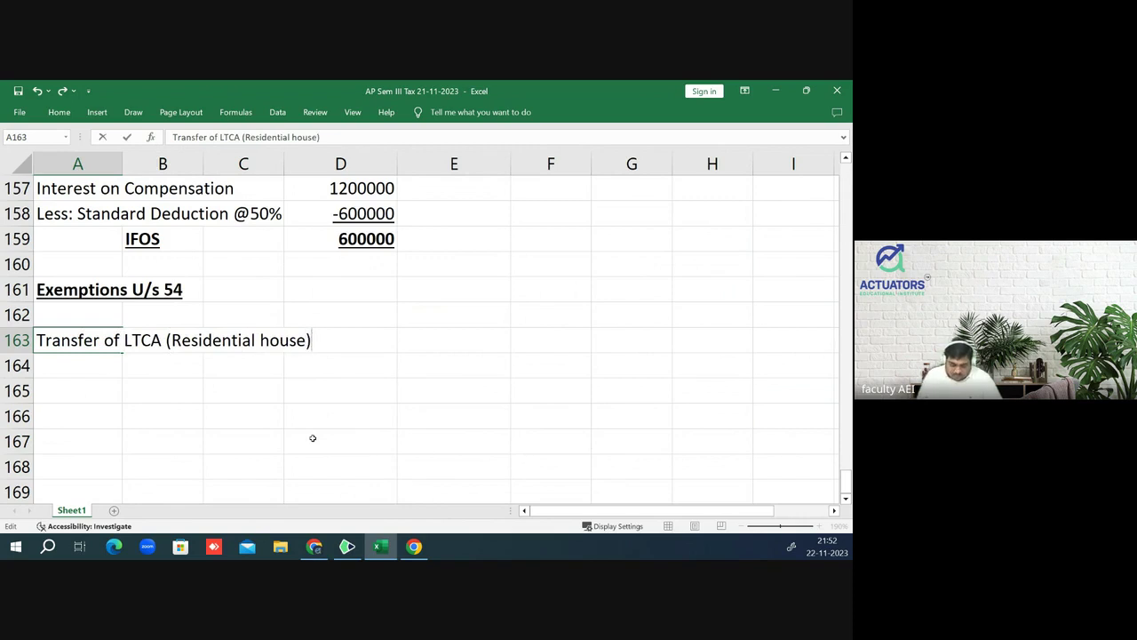
key(Return)
key(Up)
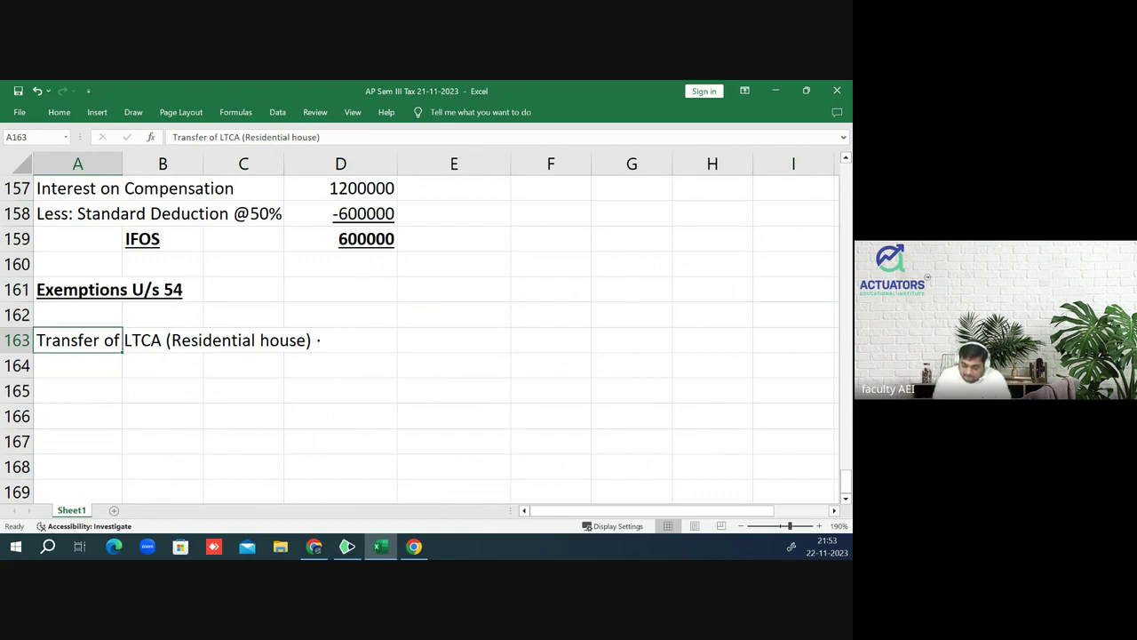
- Ink an arrow along row 163 and enter 'Purchase of one RH or construct one RH' in F163
mouse_move(318, 340)
mouse_down()
mouse_move(507, 338)
mouse_move(501, 346)
mouse_up()
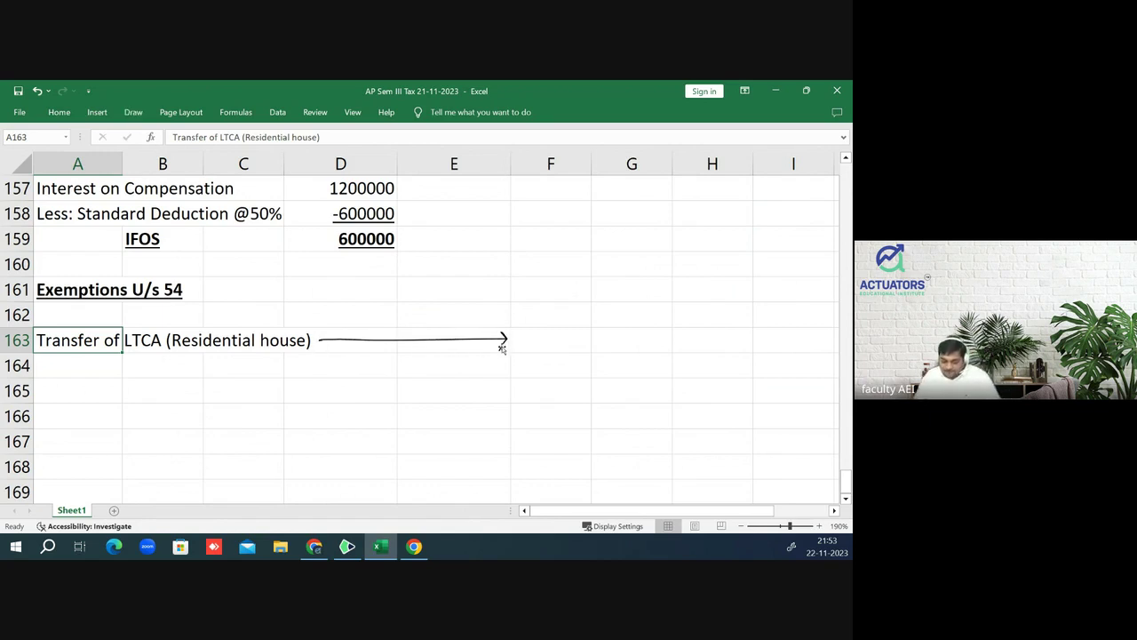
key(Down)
key(Up)
key(Right)
key(Right)
key(Right)
key(Right)
key(Right)
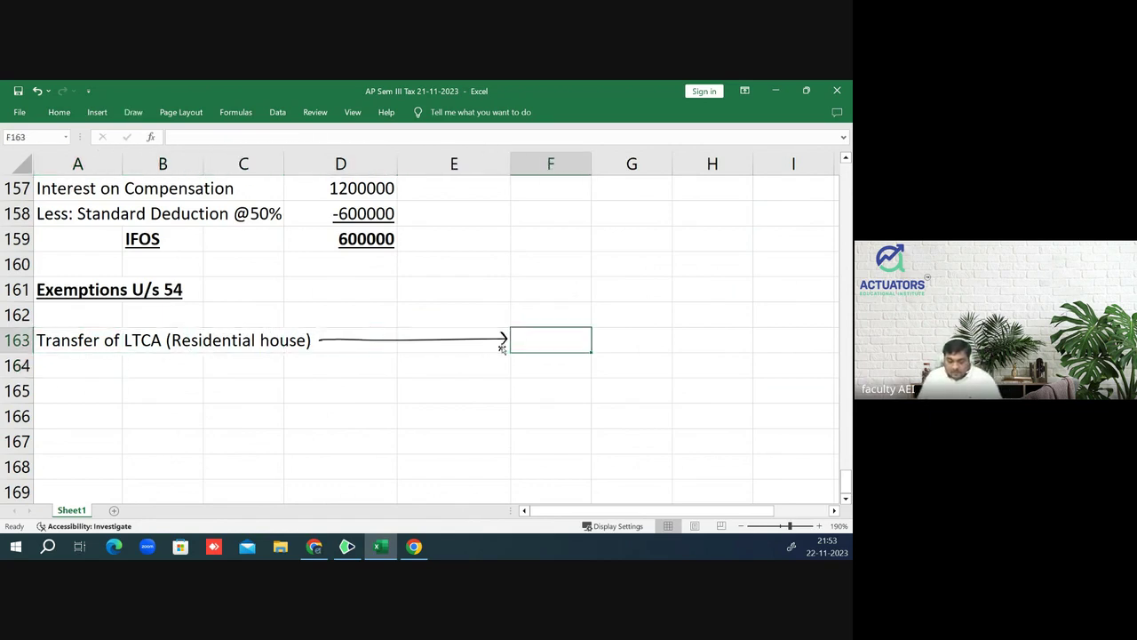
text(Purch)
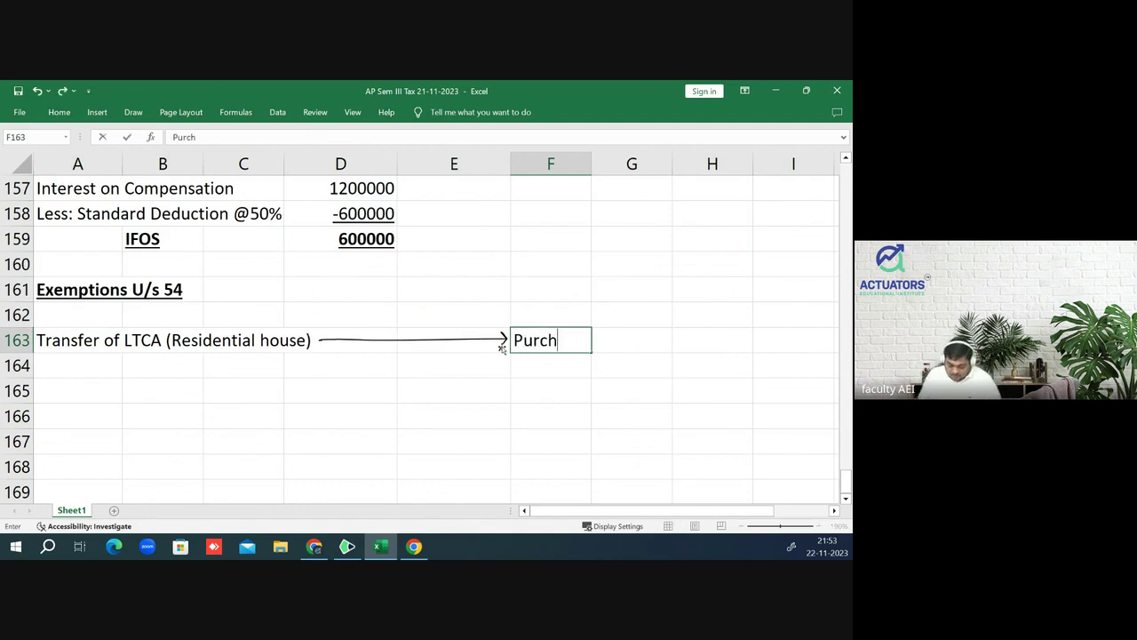
text(ase of)
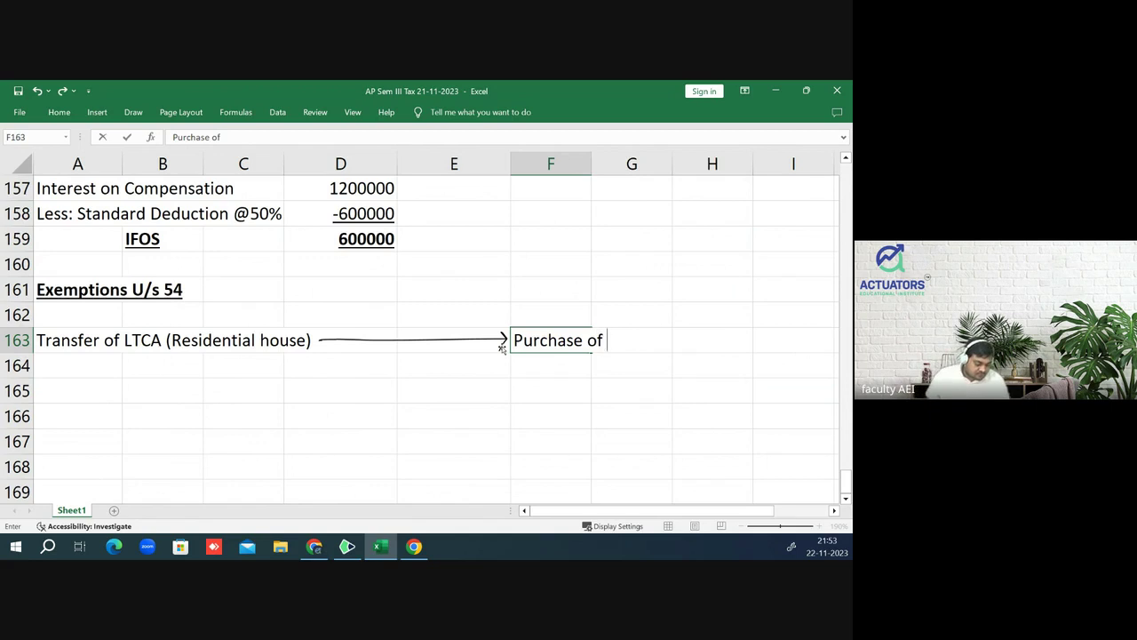
text(on)
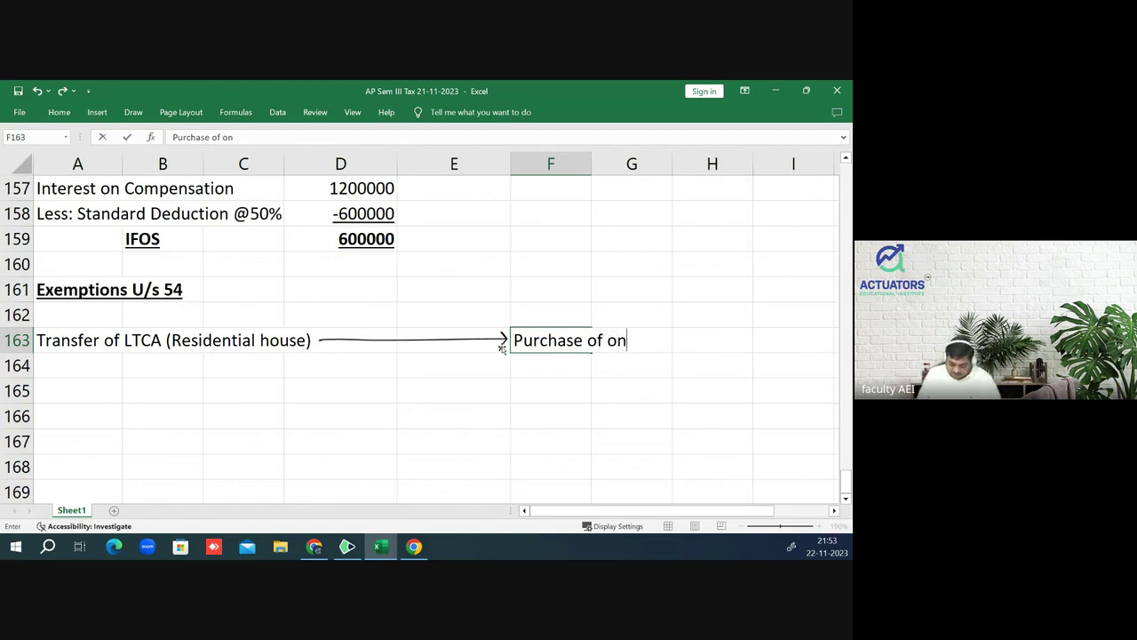
text(e RH )
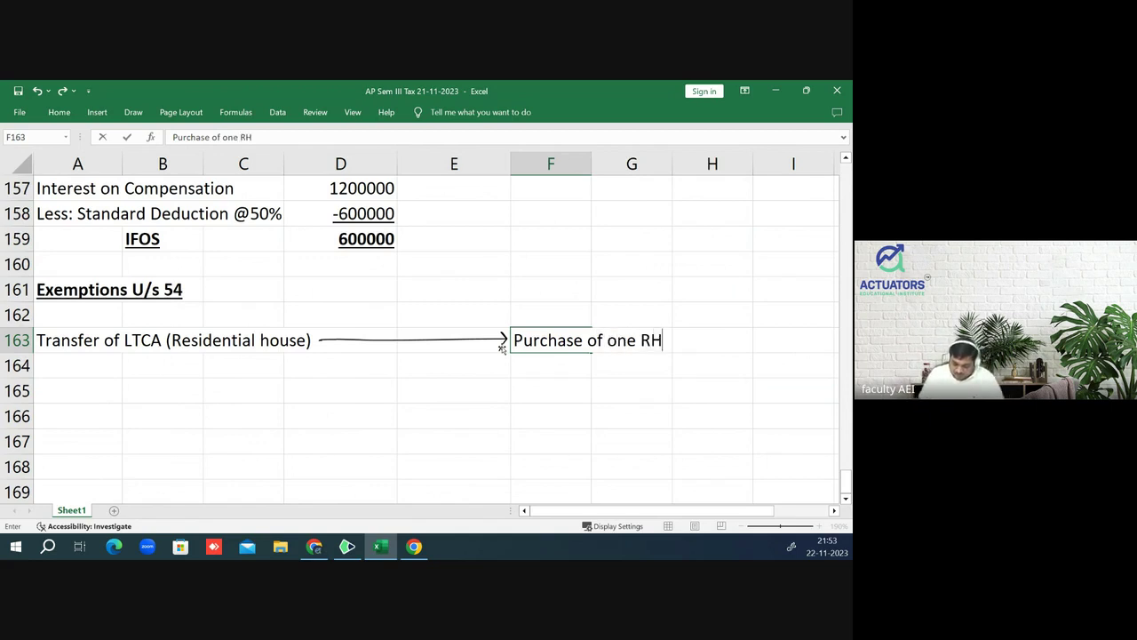
text(or )
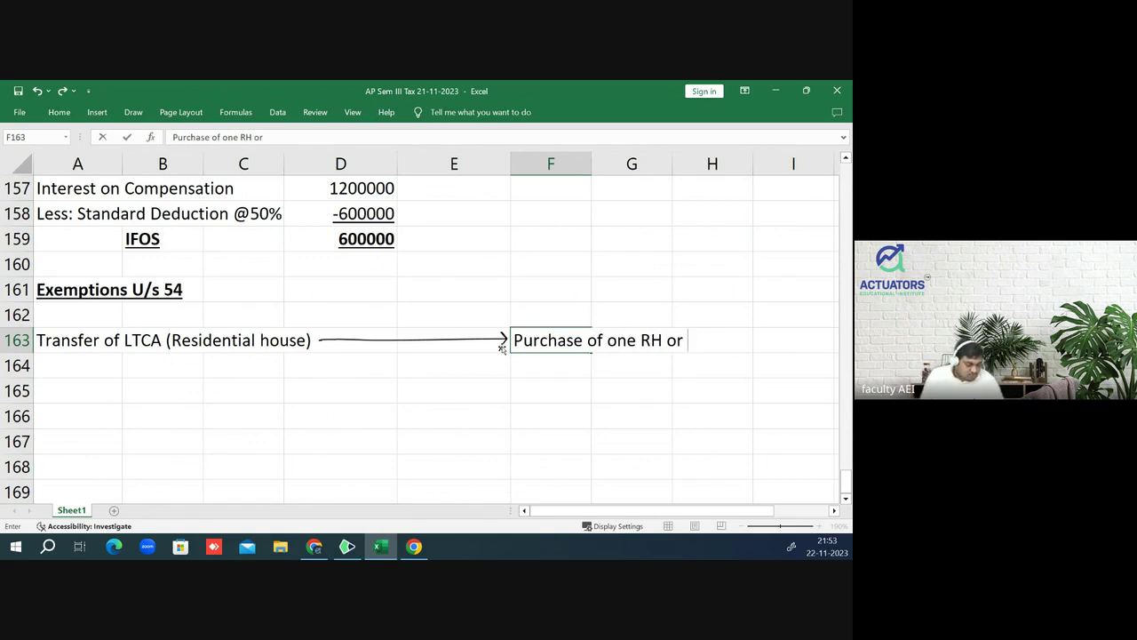
text(cons)
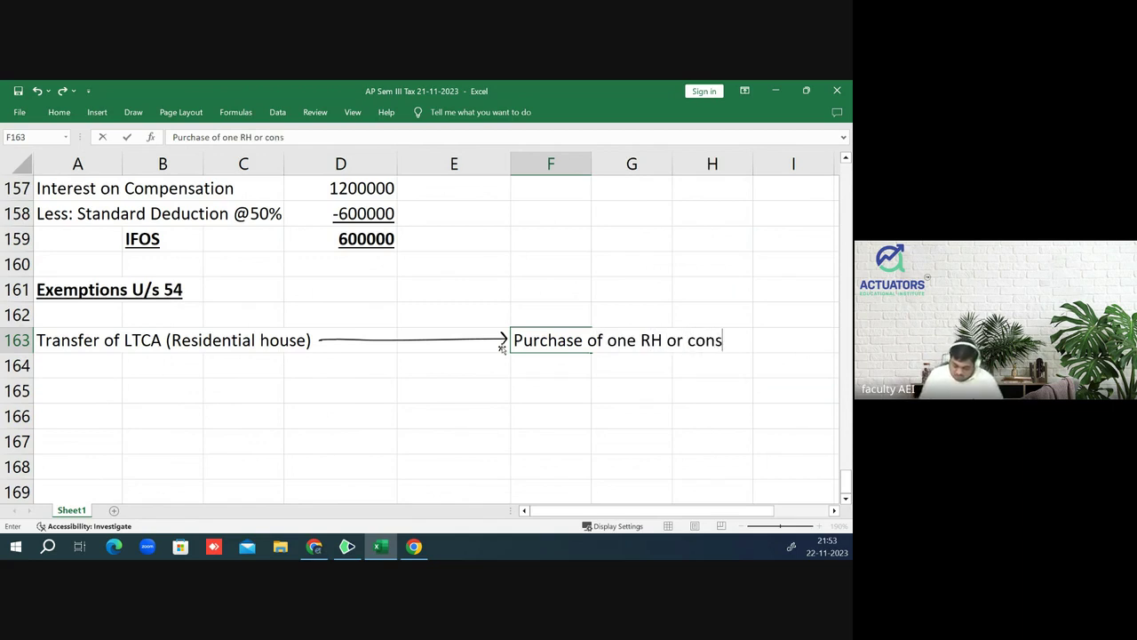
text(truct)
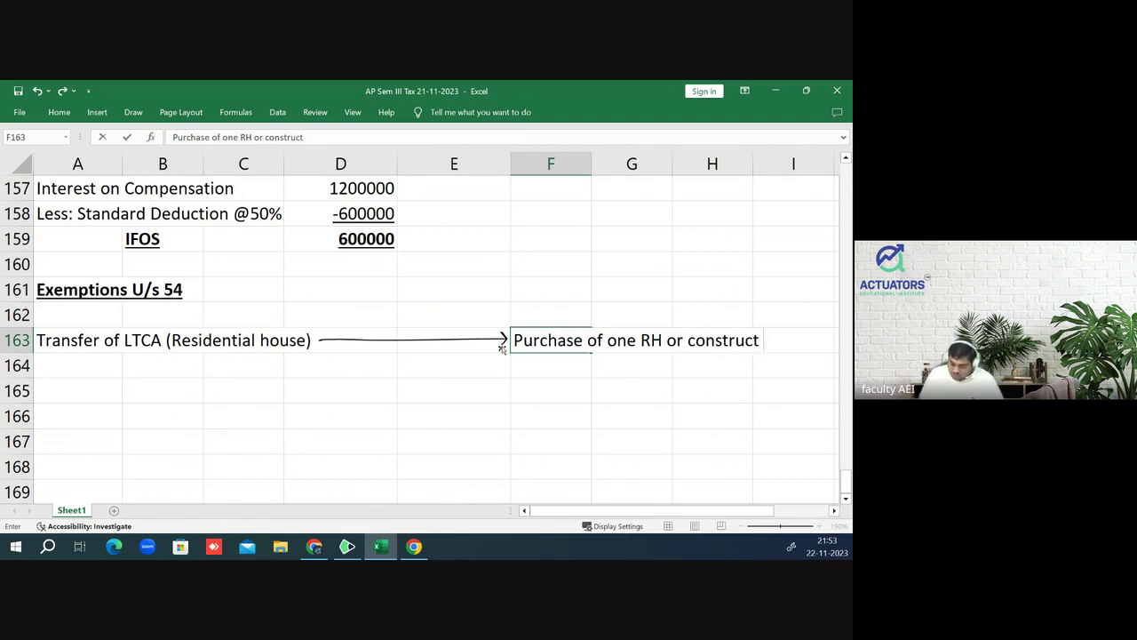
text( one R)
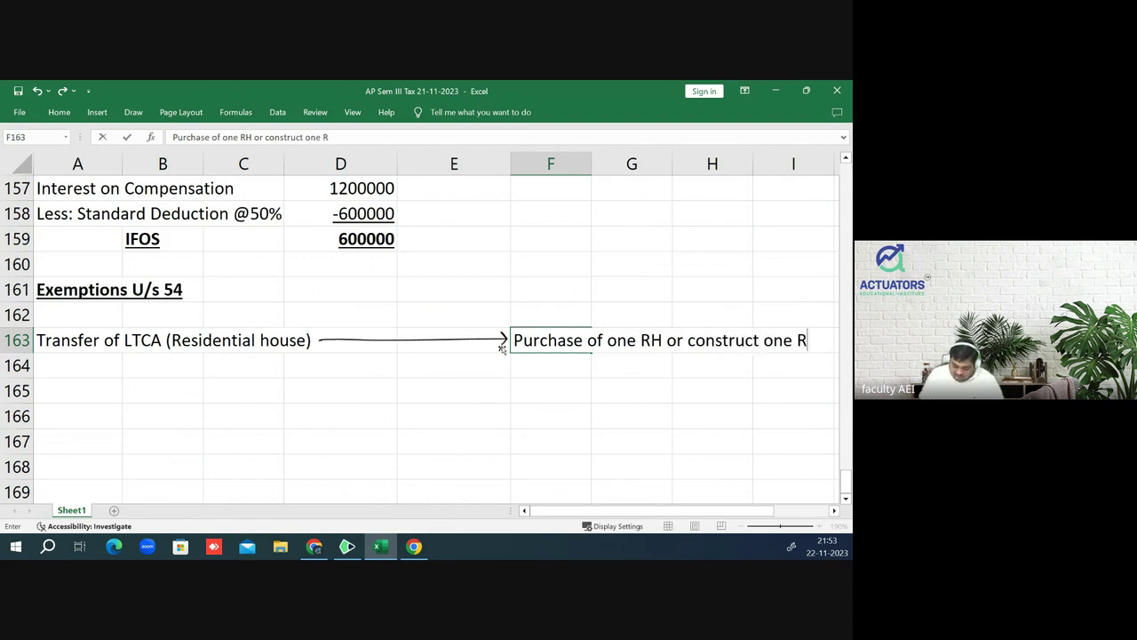
text(h)
key(BackSpace)
text(H)
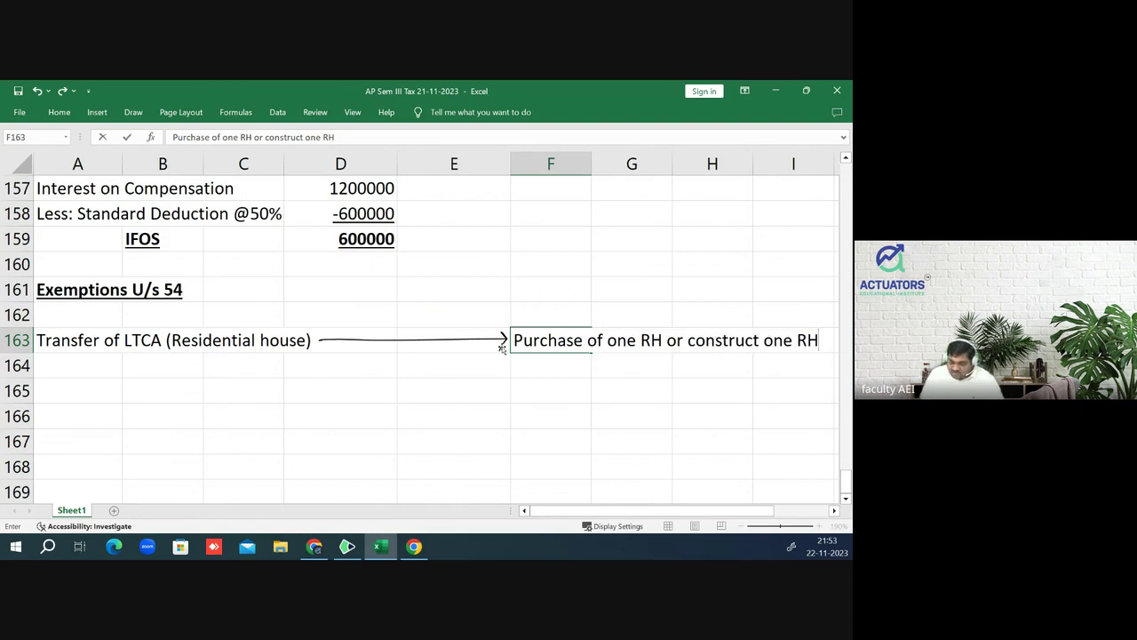
key(Return)
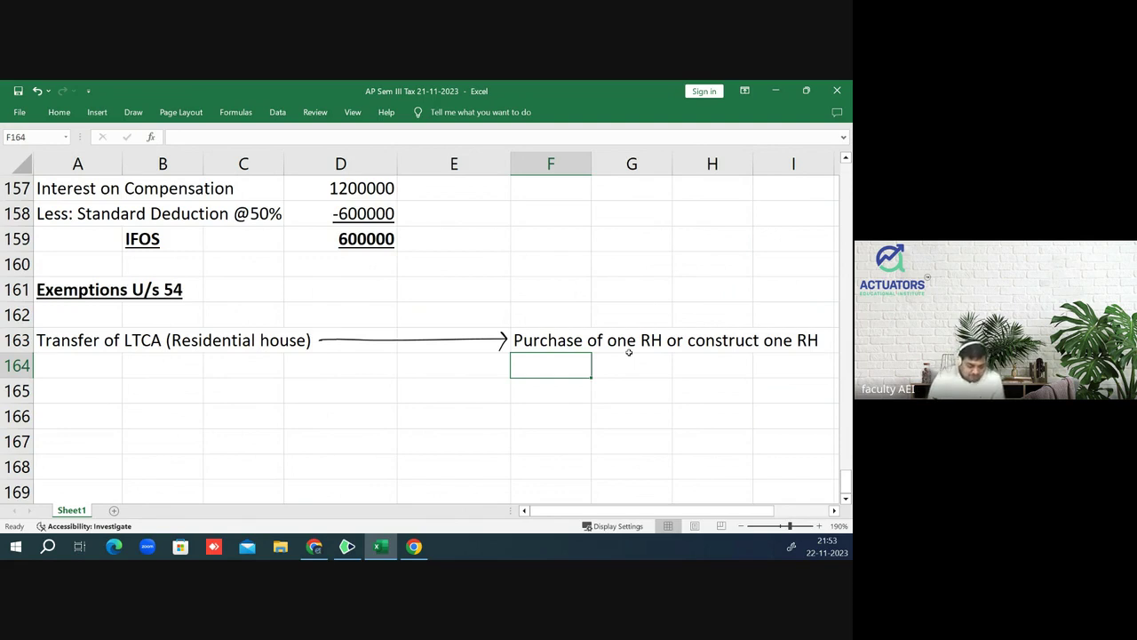
- Handwrite 'Purchase 1yr before or 2yr from transfer Date' above the row 163 arrow
mouse_move(338, 286)
mouse_down()
mouse_move(336, 304)
mouse_move(363, 294)
mouse_move(382, 305)
mouse_up()
mouse_move(389, 295)
mouse_down()
mouse_move(443, 311)
mouse_move(507, 308)
mouse_up()
mouse_move(510, 308)
mouse_down()
mouse_move(514, 294)
mouse_move(526, 302)
mouse_up()
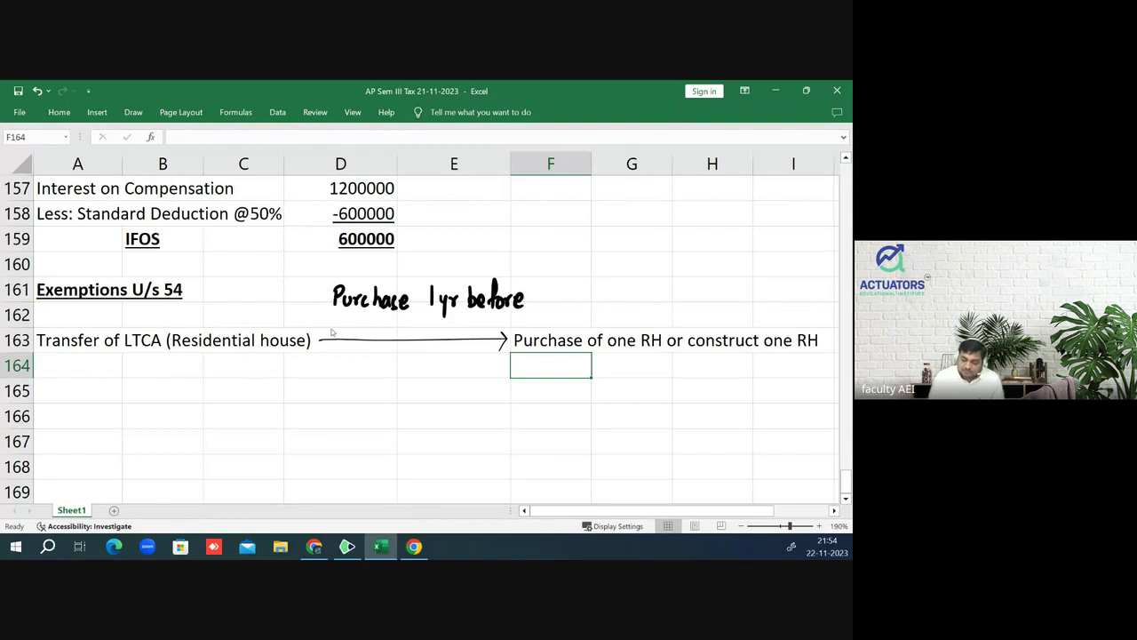
mouse_move(332, 322)
mouse_down()
mouse_move(391, 337)
mouse_move(409, 322)
mouse_move(411, 332)
mouse_move(464, 333)
mouse_move(469, 320)
mouse_up()
drag(475, 323, 540, 326)
mouse_move(553, 309)
mouse_down()
mouse_move(551, 321)
mouse_move(574, 327)
mouse_up()
mouse_move(576, 304)
mouse_down()
mouse_move(579, 327)
mouse_move(594, 324)
mouse_up()
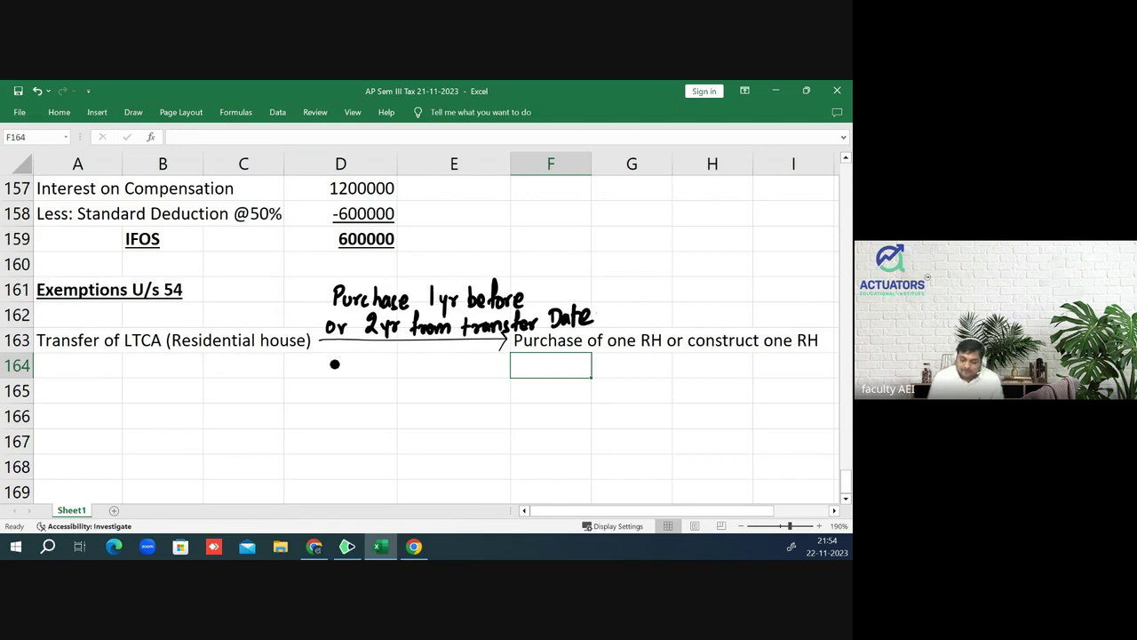
- Handwrite 'or Construct in 3yr from transfer Date' below the arrow
drag(336, 358, 387, 361)
drag(396, 368, 481, 369)
drag(334, 384, 338, 403)
mouse_move(349, 389)
mouse_down()
mouse_move(348, 420)
mouse_move(368, 395)
mouse_move(389, 394)
mouse_up()
mouse_move(387, 379)
mouse_down()
mouse_move(388, 413)
mouse_move(406, 399)
mouse_move(439, 407)
mouse_up()
drag(432, 394, 499, 405)
drag(500, 405, 508, 396)
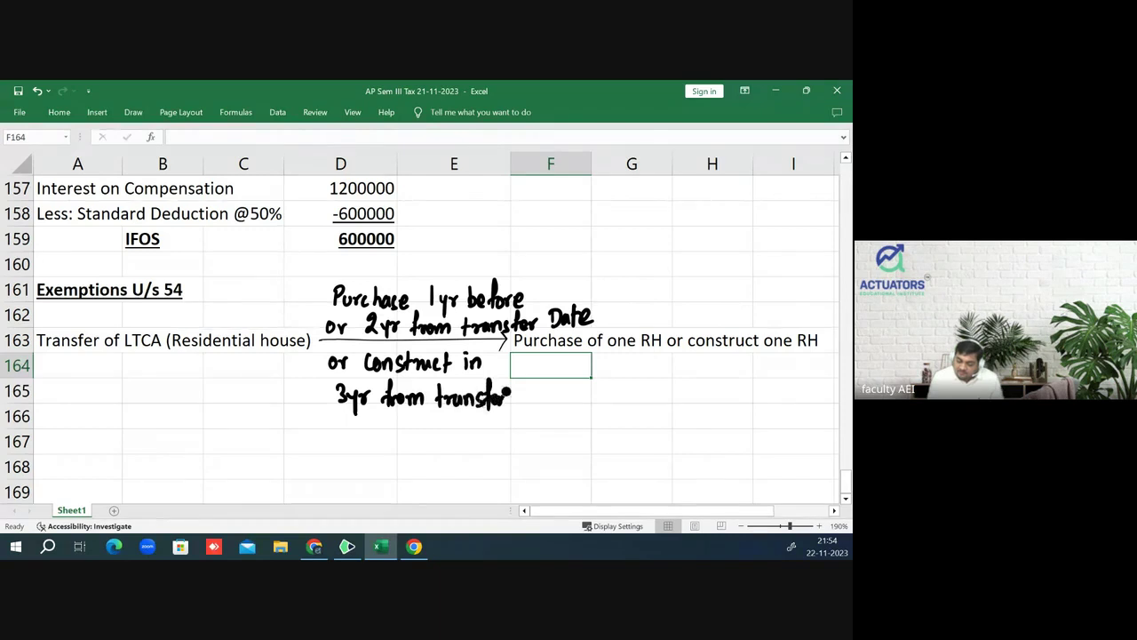
drag(446, 414, 447, 434)
drag(446, 414, 448, 434)
drag(467, 421, 477, 433)
drag(470, 420, 491, 430)
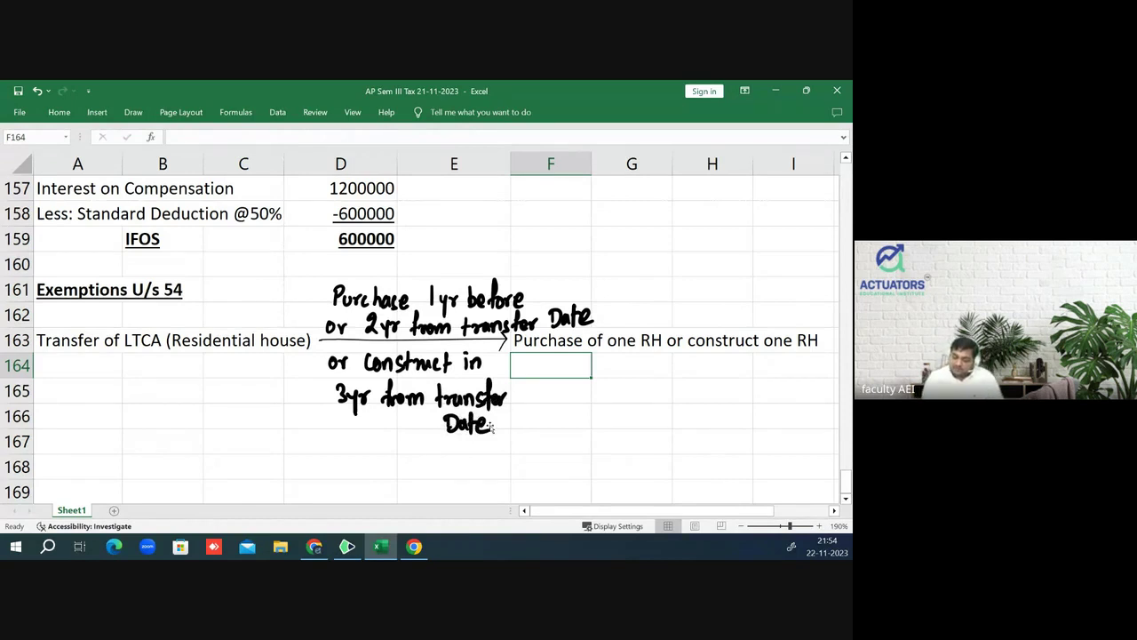
drag(697, 218, 704, 311)
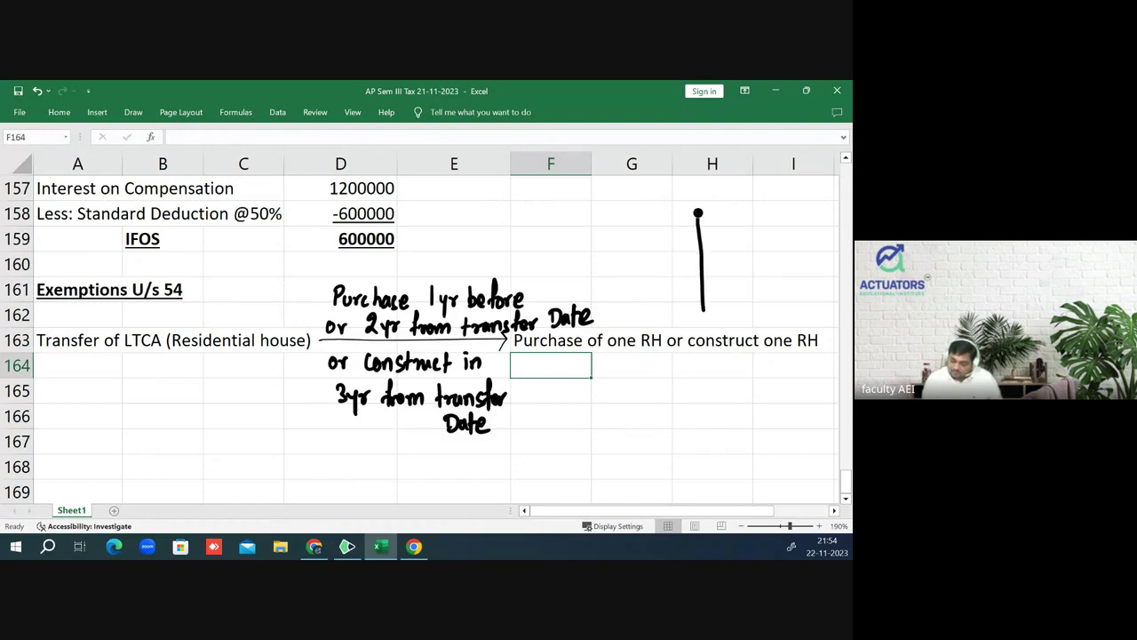
- Redraw the TD line in column H with arrows marked 1yr before and 2yr, 3yr after
key(ctrl+z)
drag(703, 211, 707, 305)
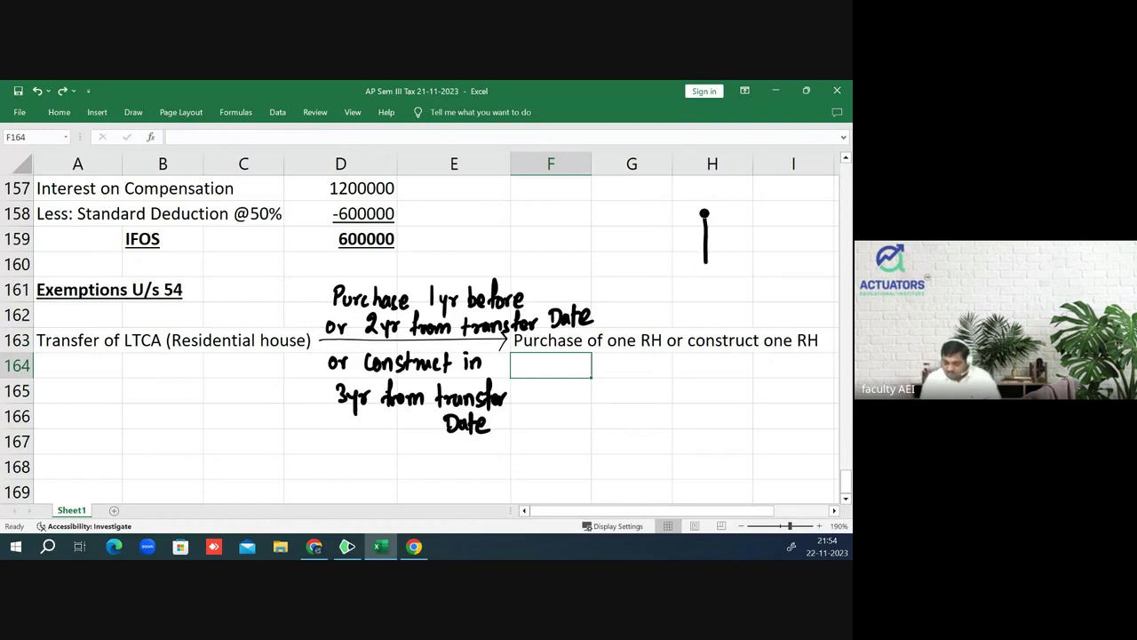
mouse_move(690, 188)
mouse_down()
mouse_move(708, 188)
mouse_move(699, 204)
mouse_move(713, 203)
mouse_move(629, 234)
mouse_move(643, 246)
mouse_move(669, 227)
mouse_up()
mouse_move(673, 219)
mouse_down()
mouse_move(796, 247)
mouse_move(784, 257)
mouse_up()
mouse_move(747, 217)
mouse_down()
mouse_move(760, 233)
mouse_move(780, 223)
mouse_up()
drag(712, 283, 835, 279)
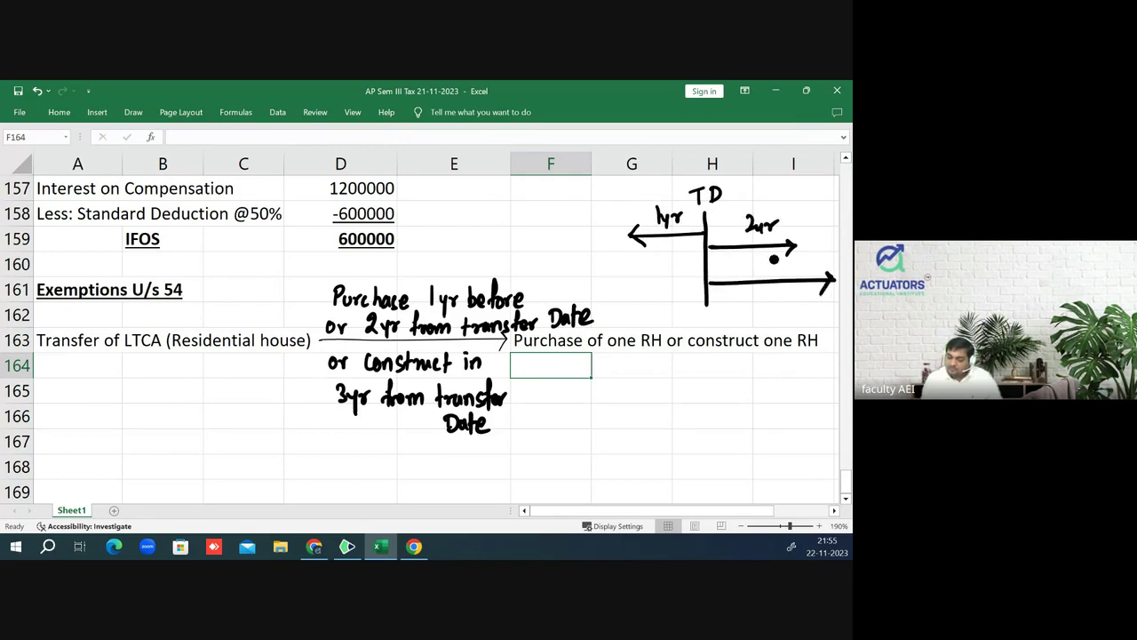
drag(762, 256, 763, 274)
mouse_move(774, 260)
mouse_down()
mouse_move(780, 275)
mouse_move(796, 259)
mouse_up()
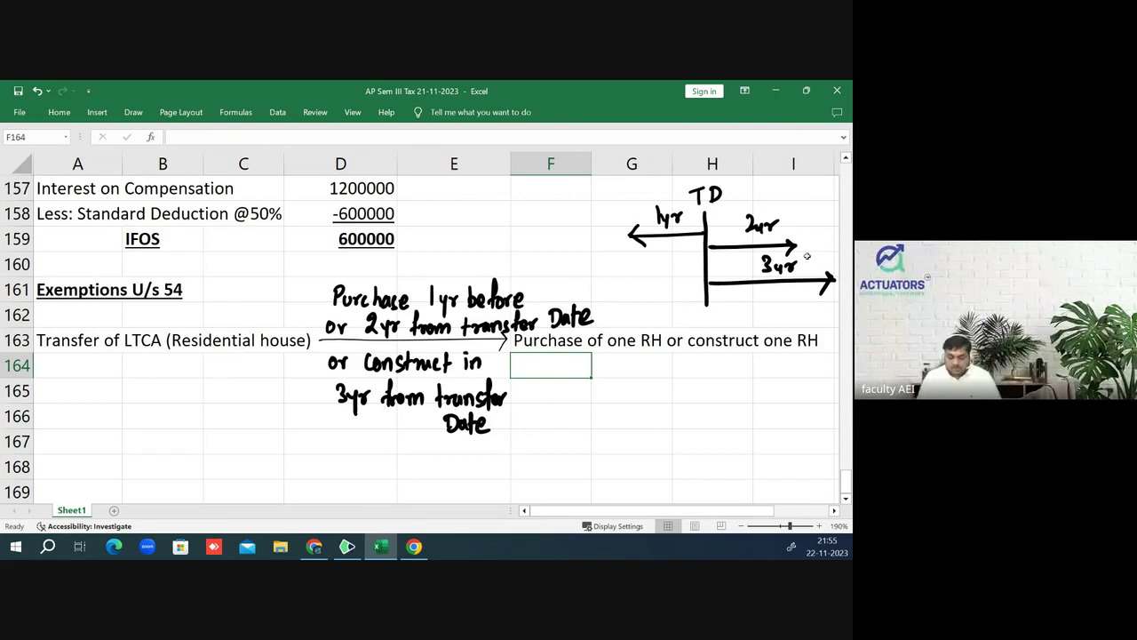
- In A168, type 'Exemption = Cost of the new house / Amount deposited in CGDS Account.'
key(Down)
key(Down)
key(Down)
key(Down)
key(Left)
key(Home)
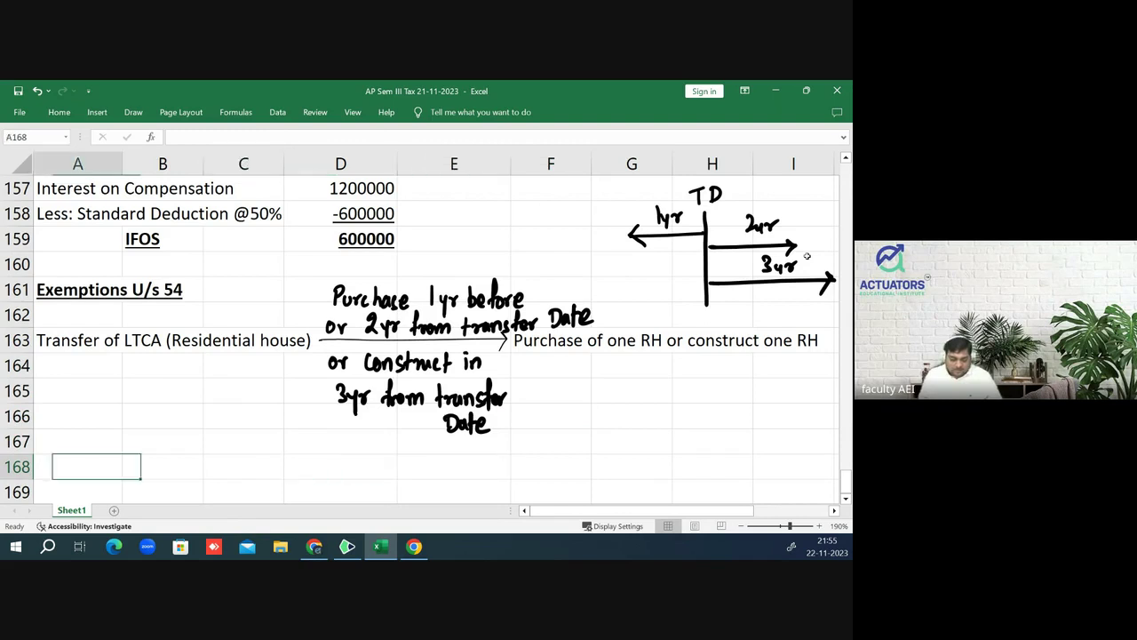
text(Exempt)
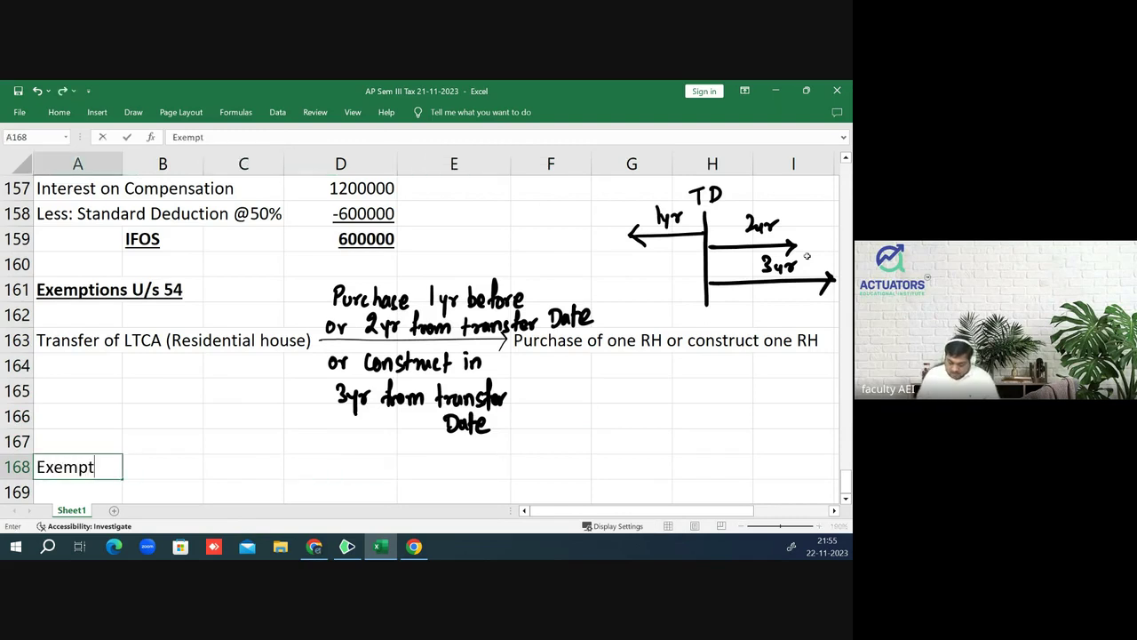
text(ion = Co)
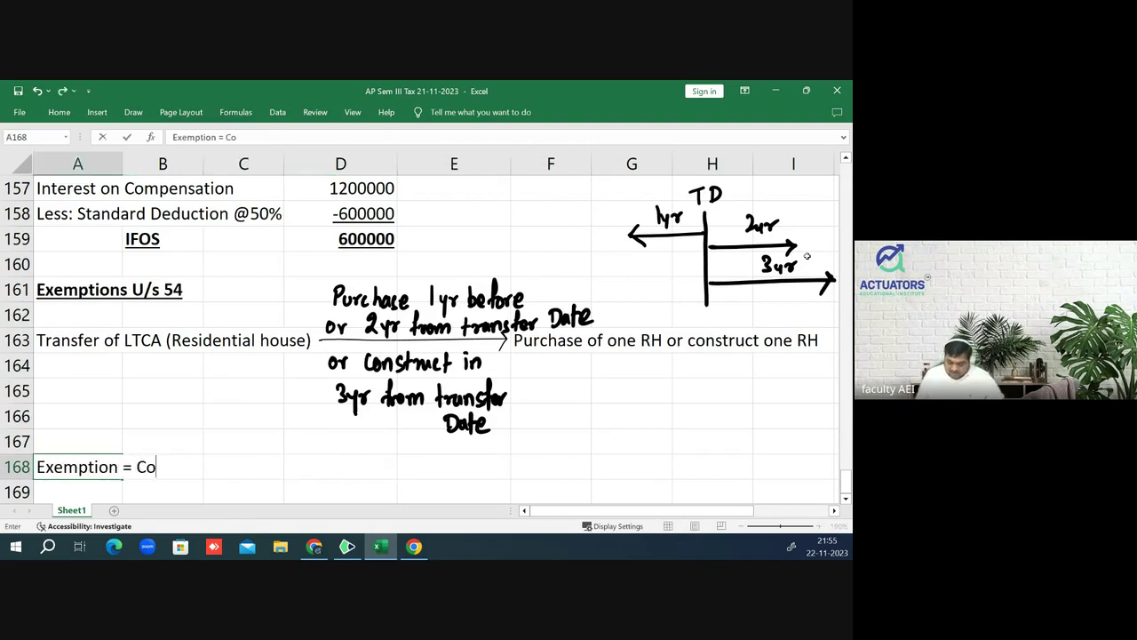
text(st of th)
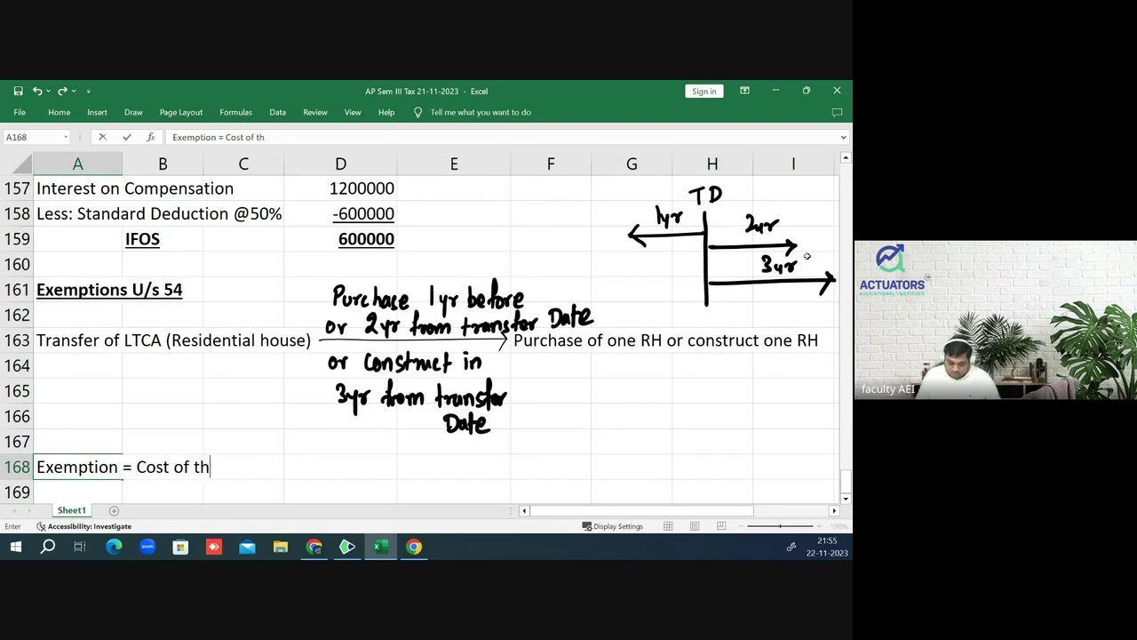
text(e new h)
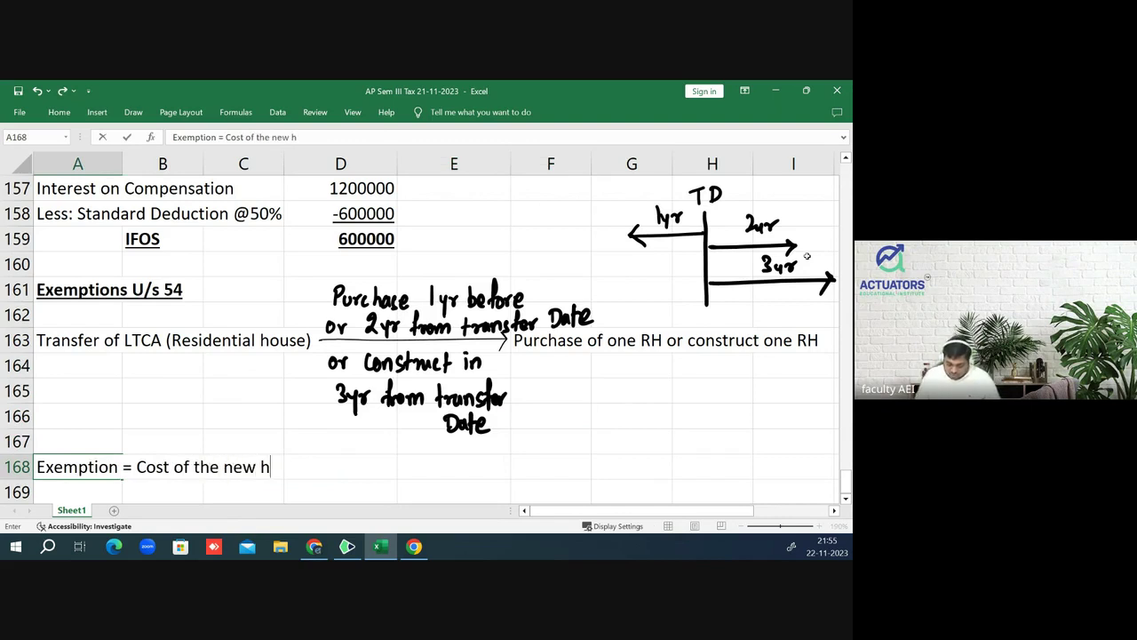
text(ouse)
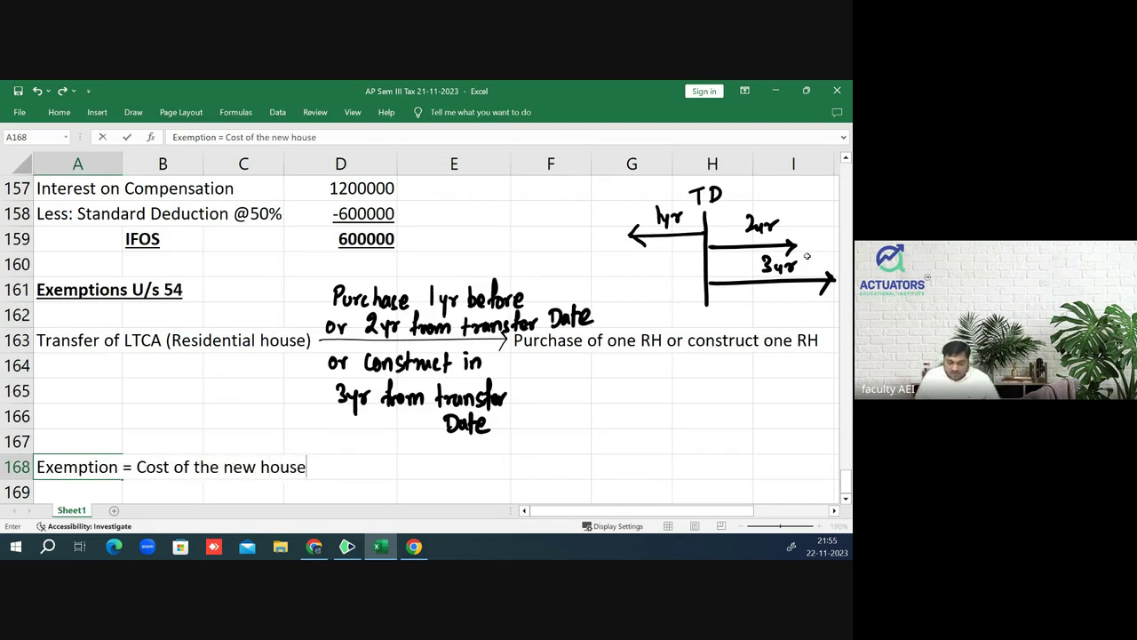
text( / )
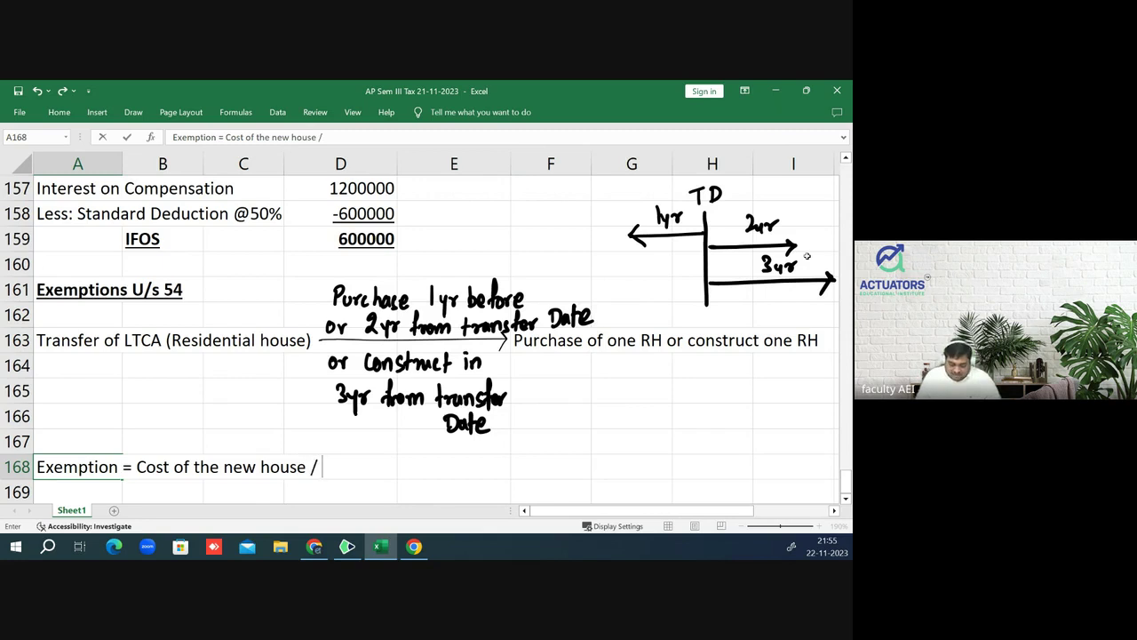
text(Amount d)
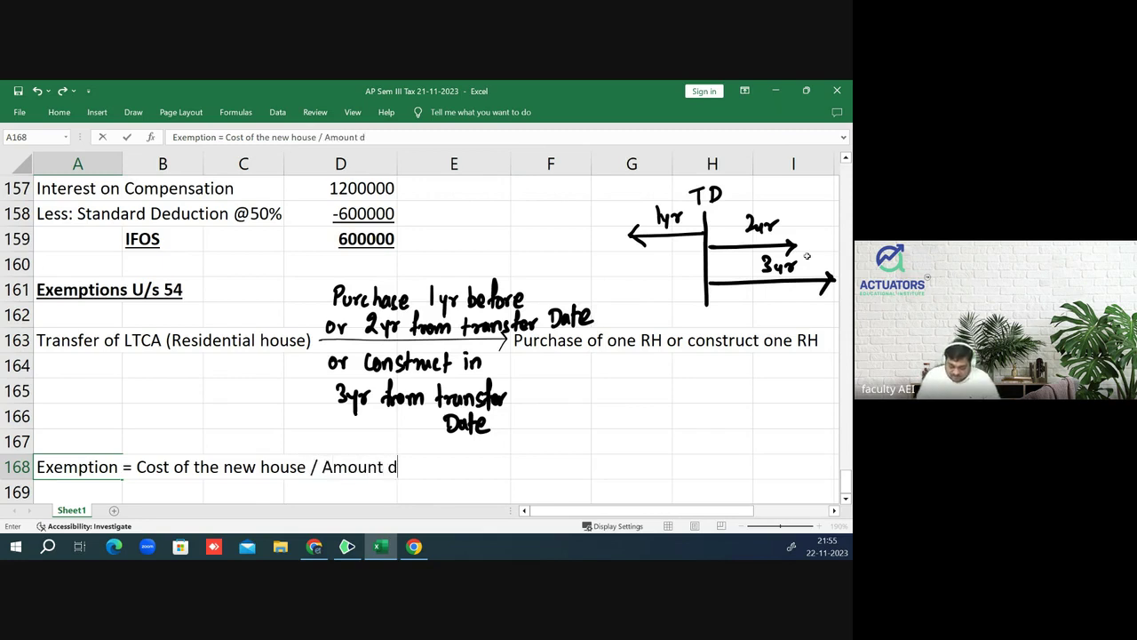
text(episted )
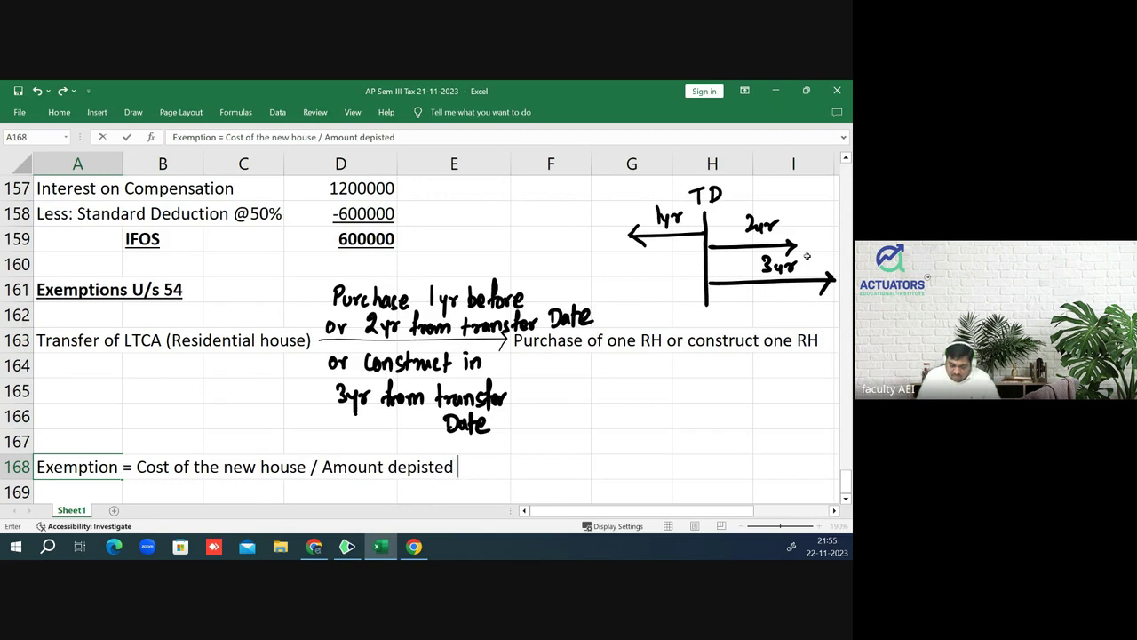
key(BackSpace)
key(BackSpace)
key(BackSpace)
key(BackSpace)
key(BackSpace)
key(BackSpace)
text(o)
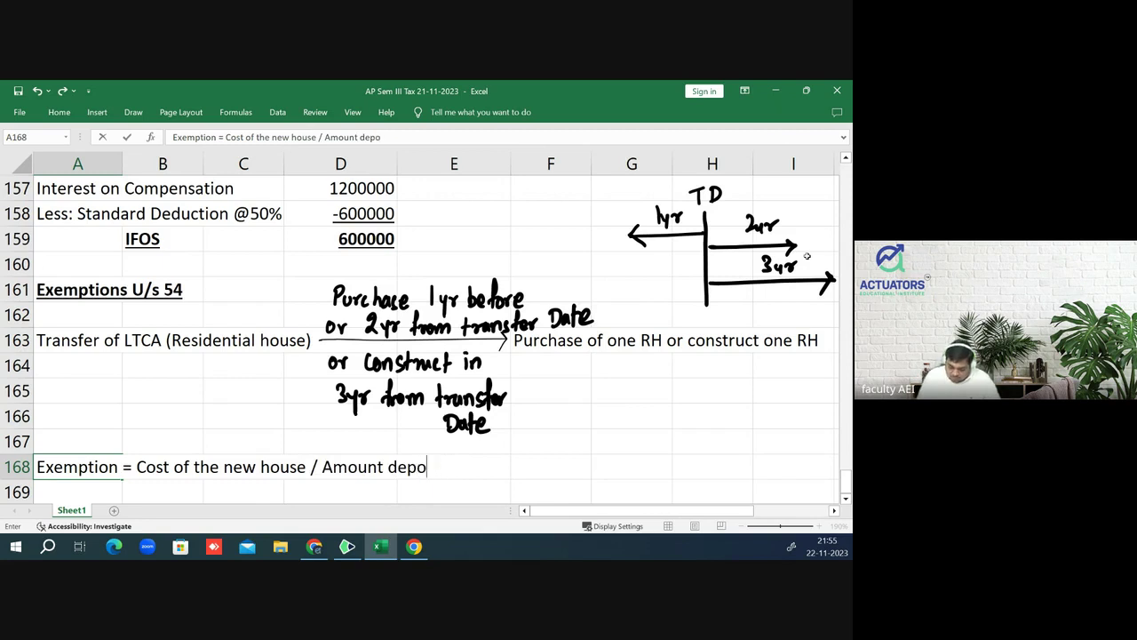
text(sited in )
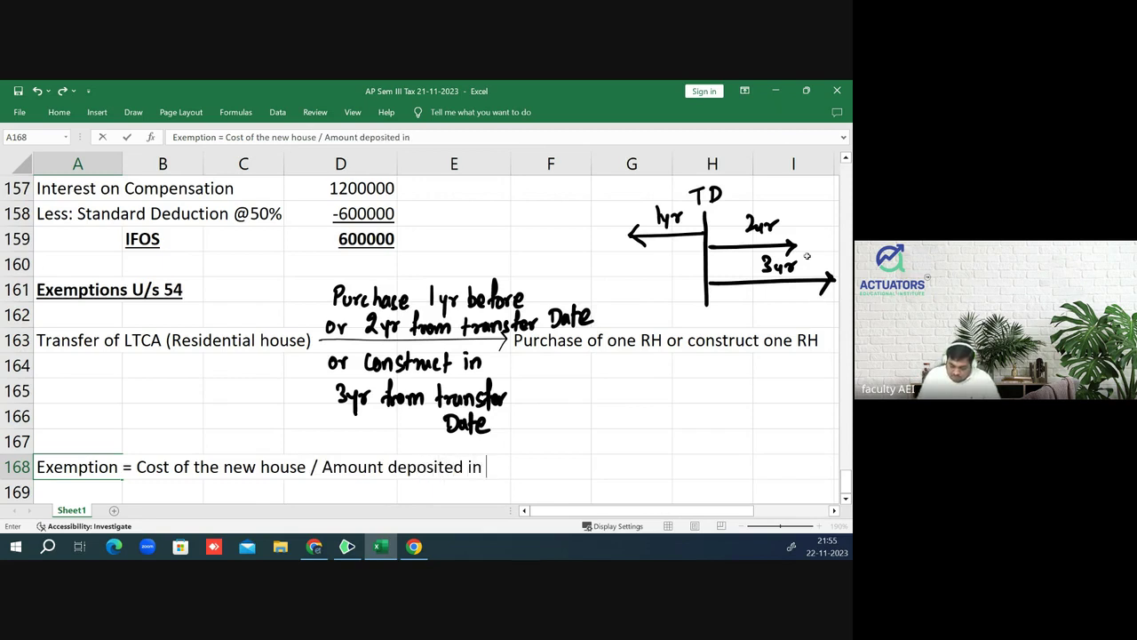
text(C)
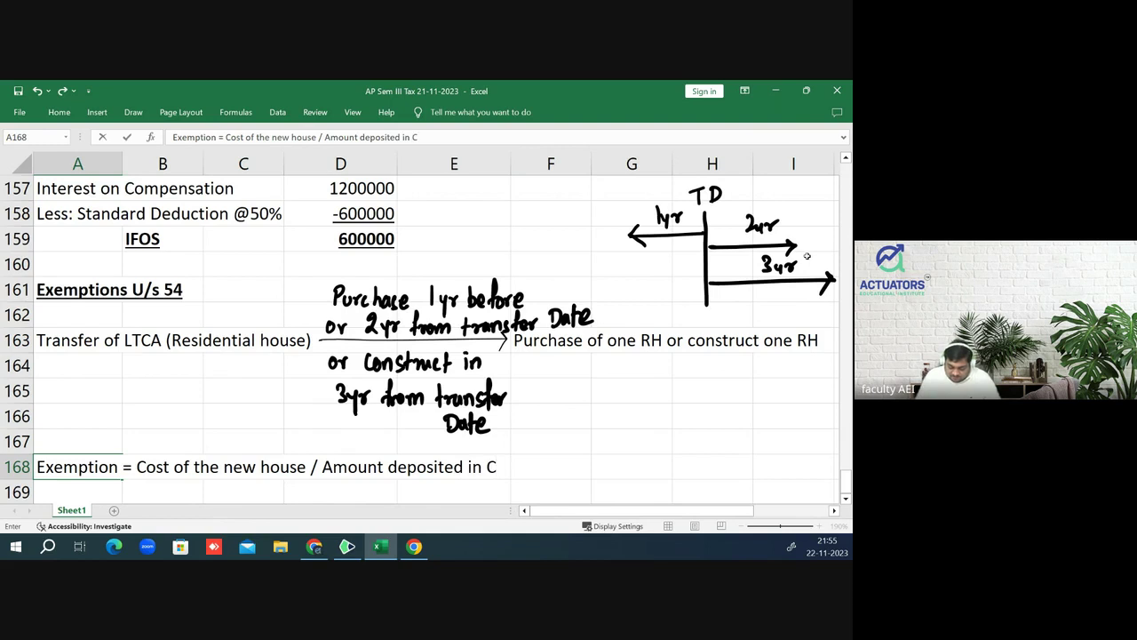
text(GDS )
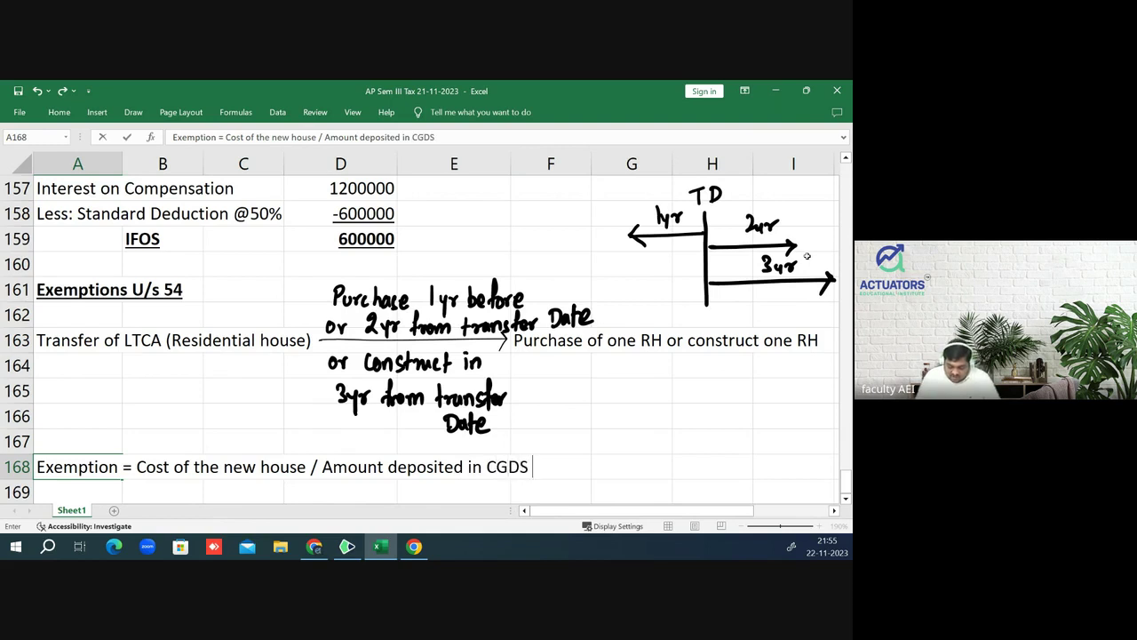
text(Account)
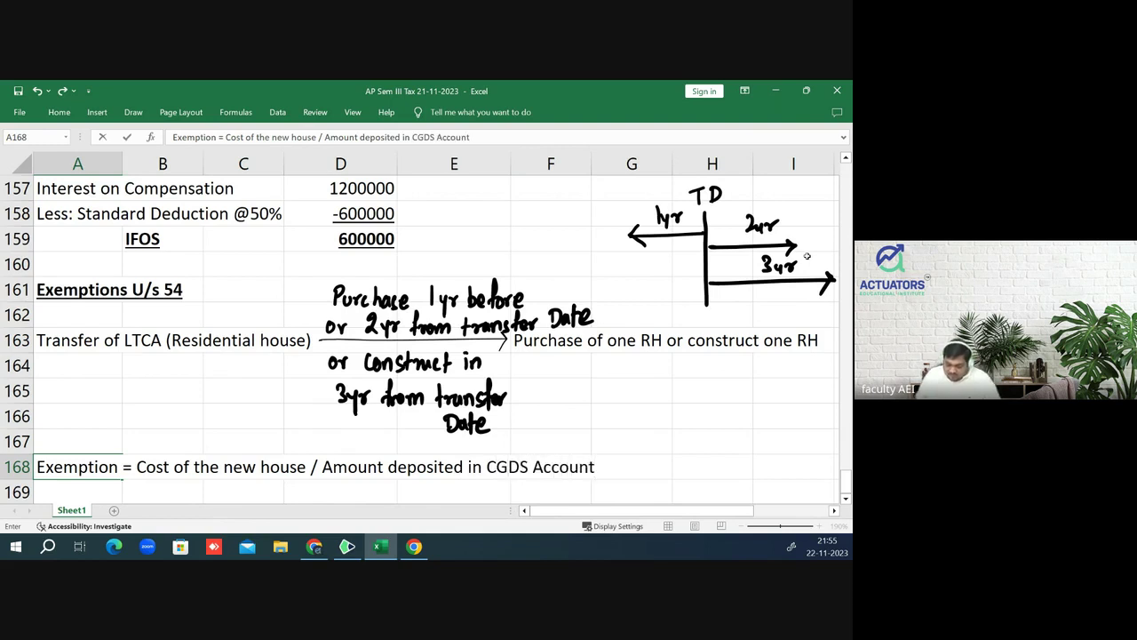
text(.)
key(Return)
- Bold and underline the A168 exemption note, then review the column A section
key(Up)
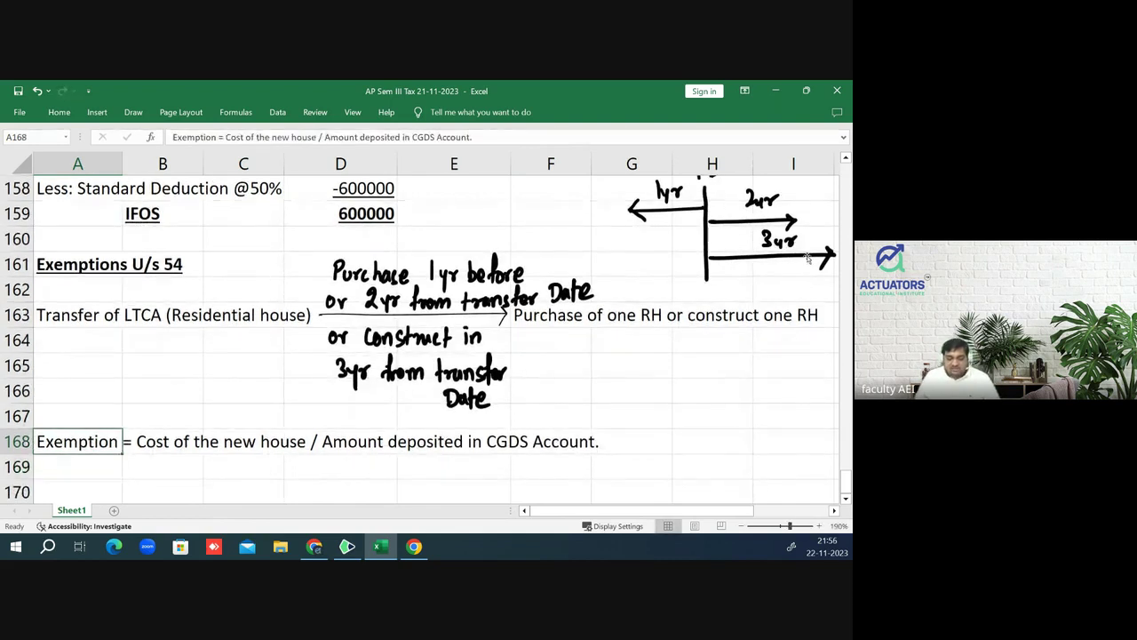
key(ctrl+b)
key(ctrl+u)
key(Down)
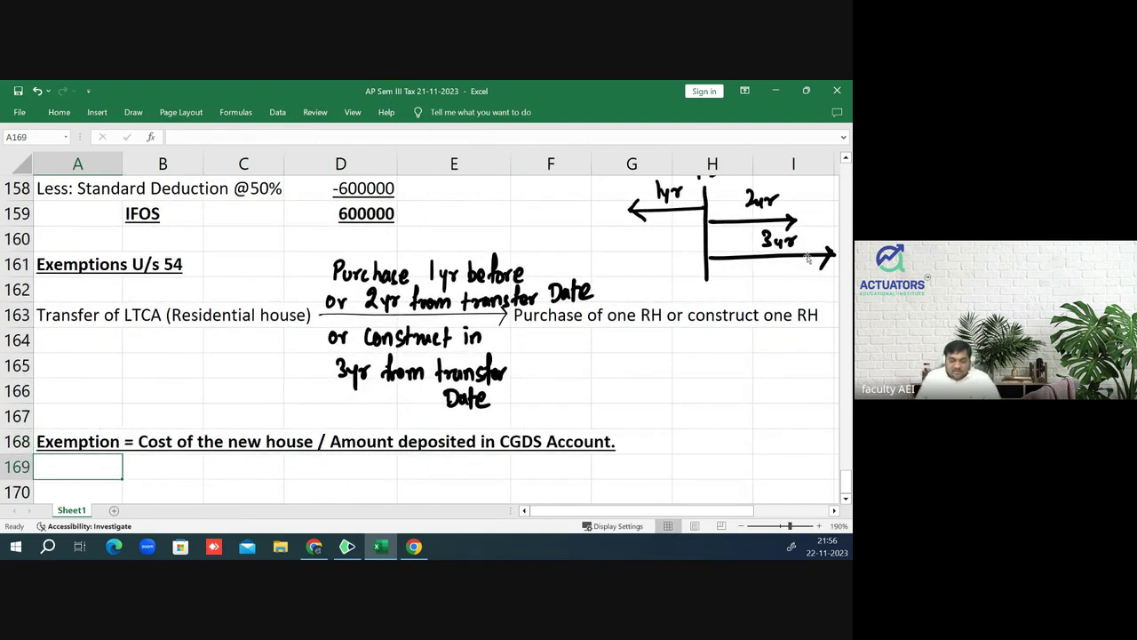
key(Down)
key(Up)
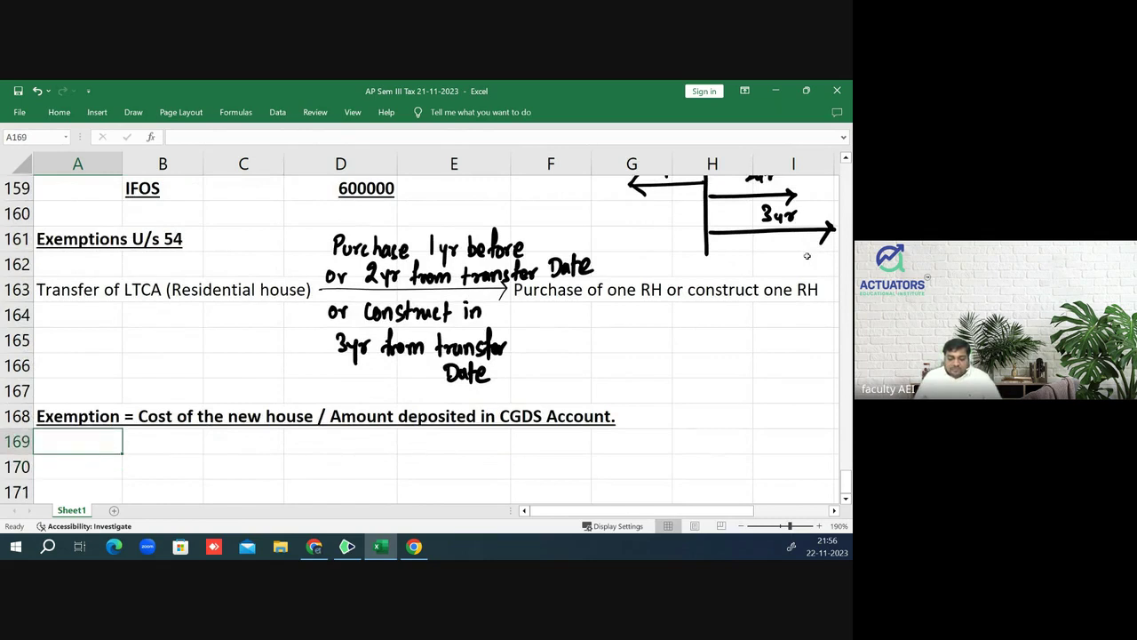
key(Up)
key(Up)
key(Up)
key(Up)
key(Up)
key(Down)
key(Down)
key(Down)
key(Down)
key(Down)
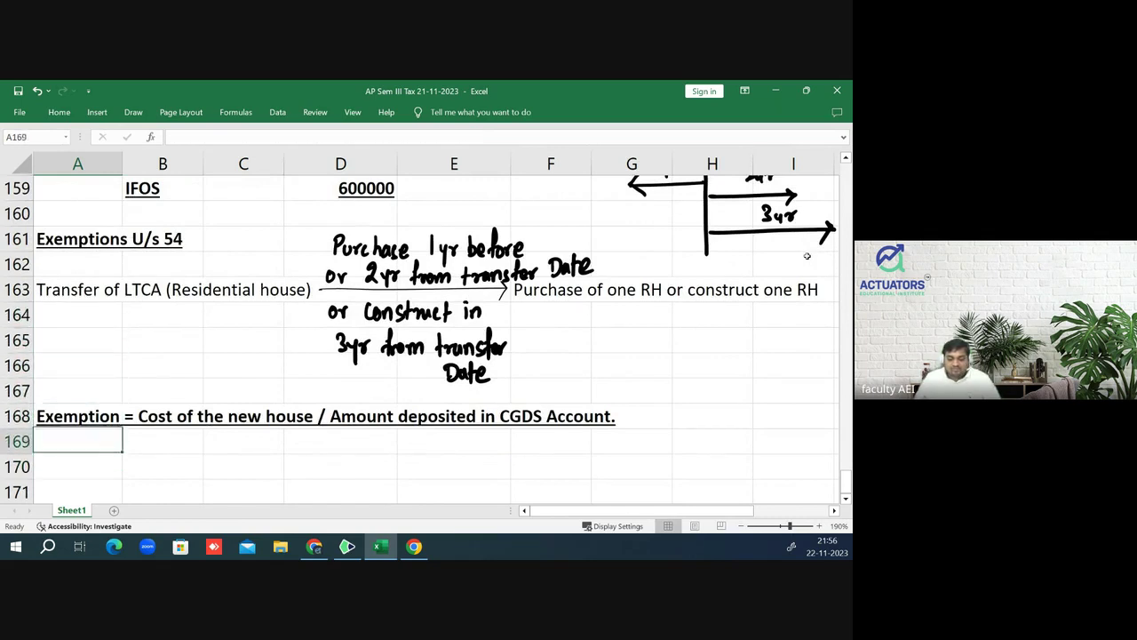
key(Down)
key(Down)
key(Down)
key(Up)
key(Up)
key(Up)
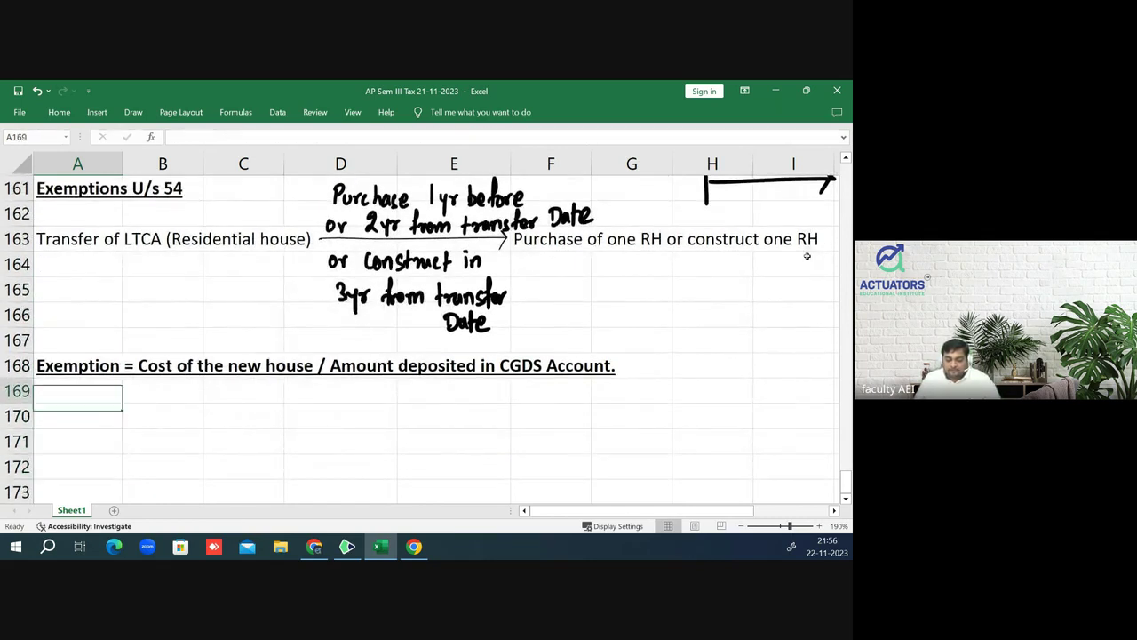
key(Up)
key(Up)
key(Up)
key(Up)
key(Up)
key(Up)
key(Up)
key(Up)
key(Up)
key(Up)
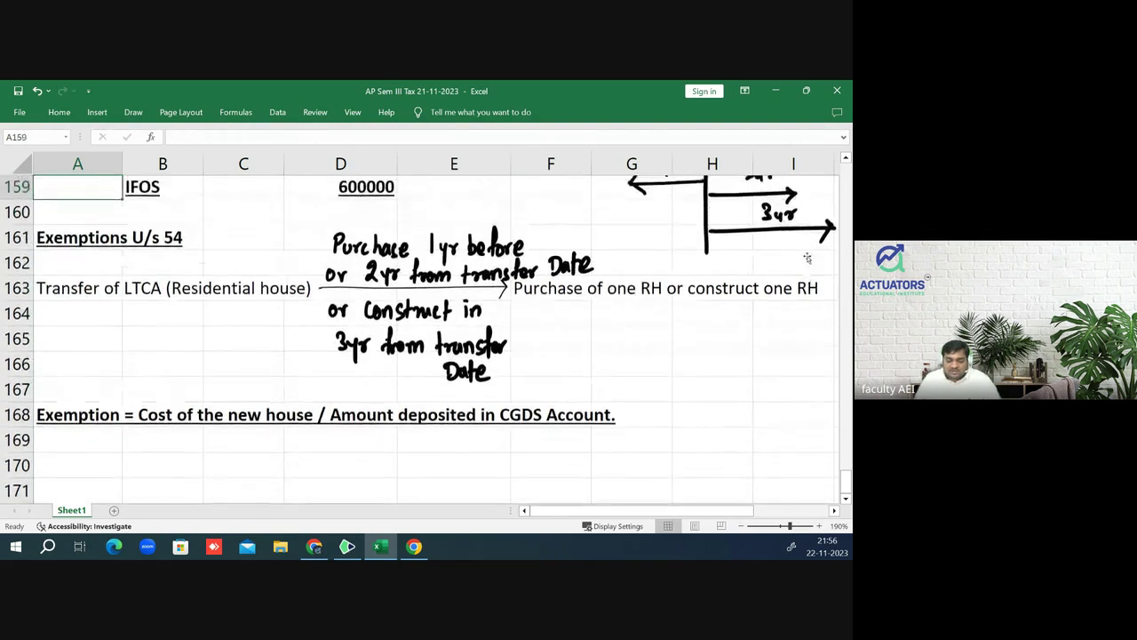
key(Up)
key(Up)
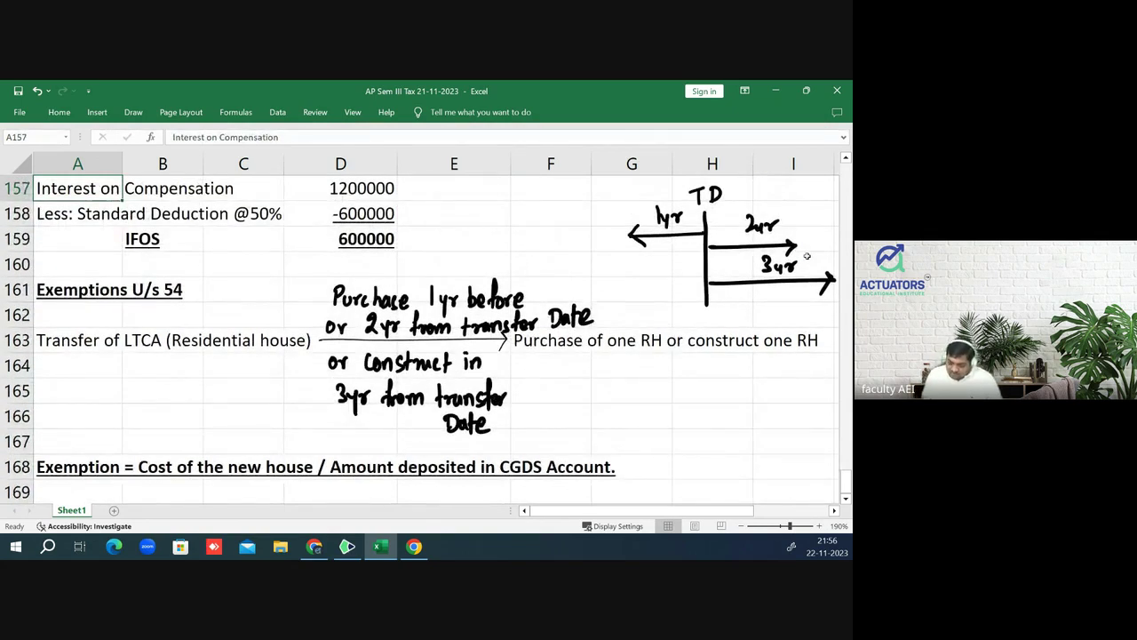
key(Down)
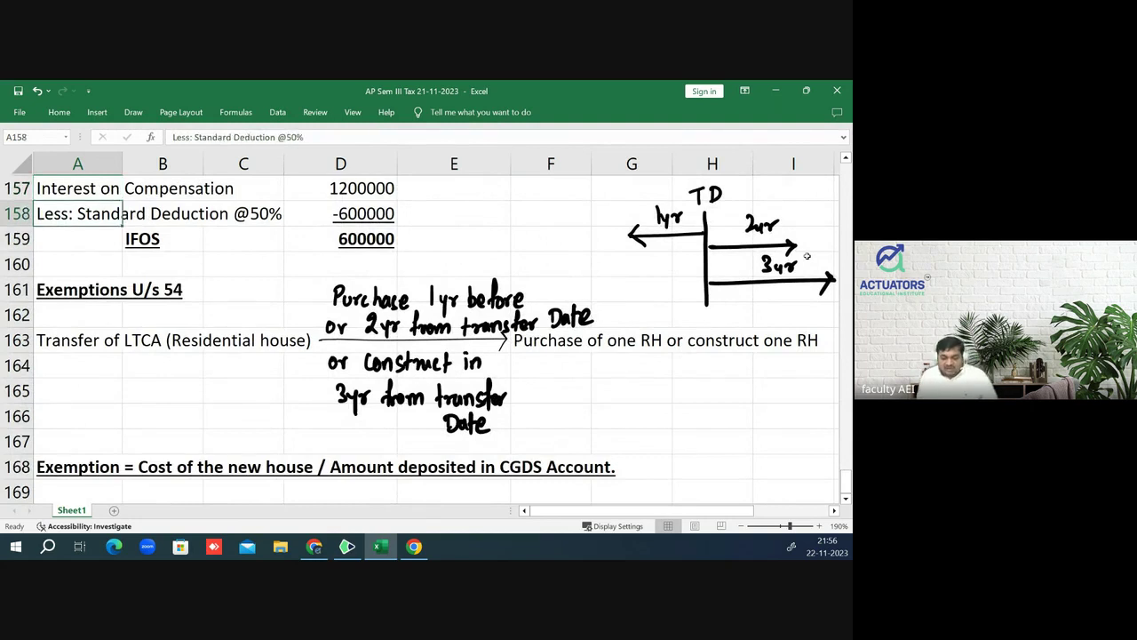
key(Down)
key(Down)
key(Down)
key(Down)
key(Down)
key(Down)
key(Down)
key(Down)
key(Down)
key(Down)
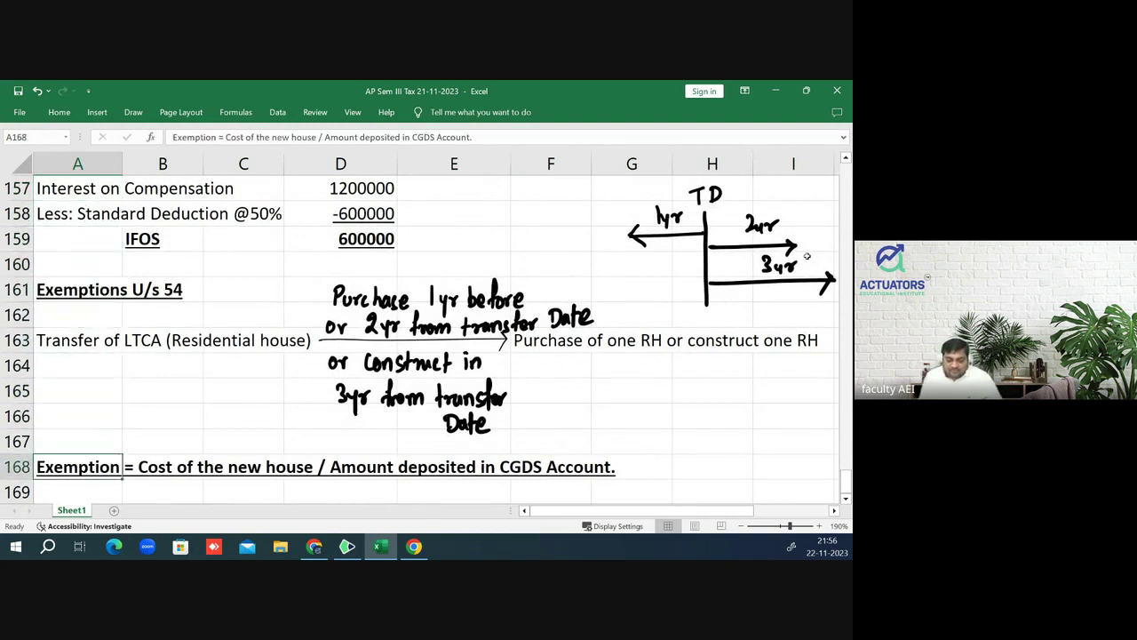
key(Down)
key(Down)
key(Down)
key(Down)
key(Down)
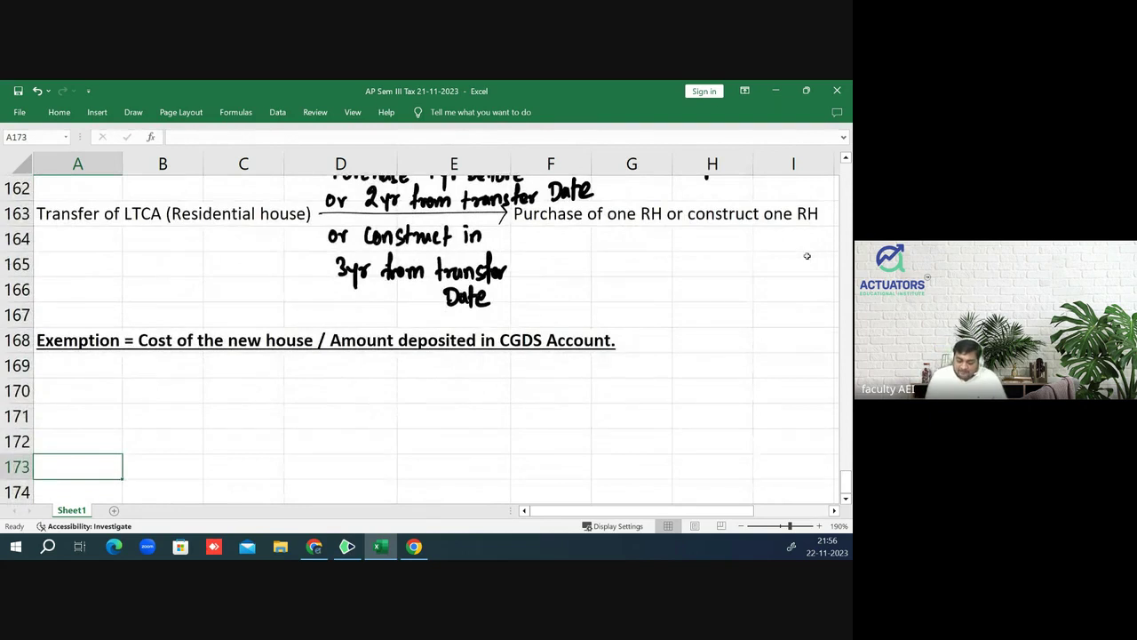
- Handwrite TD 1|2|24 below the note with an arrow running to 31|1|26
mouse_move(438, 354)
mouse_down()
mouse_move(442, 388)
mouse_move(455, 372)
mouse_up()
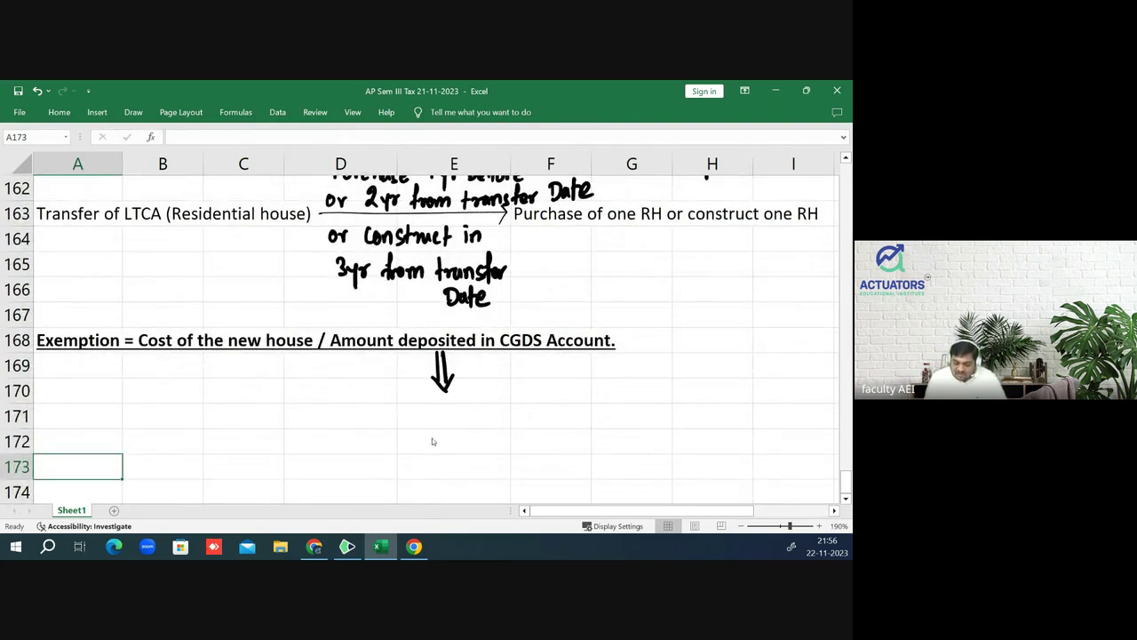
mouse_move(447, 410)
mouse_down()
mouse_move(456, 435)
mouse_move(476, 426)
mouse_move(479, 439)
mouse_move(502, 416)
mouse_move(505, 436)
mouse_up()
mouse_move(467, 373)
mouse_down()
mouse_move(487, 373)
mouse_move(478, 389)
mouse_up()
drag(484, 375, 483, 387)
mouse_move(519, 424)
mouse_down()
mouse_move(782, 416)
mouse_move(775, 430)
mouse_up()
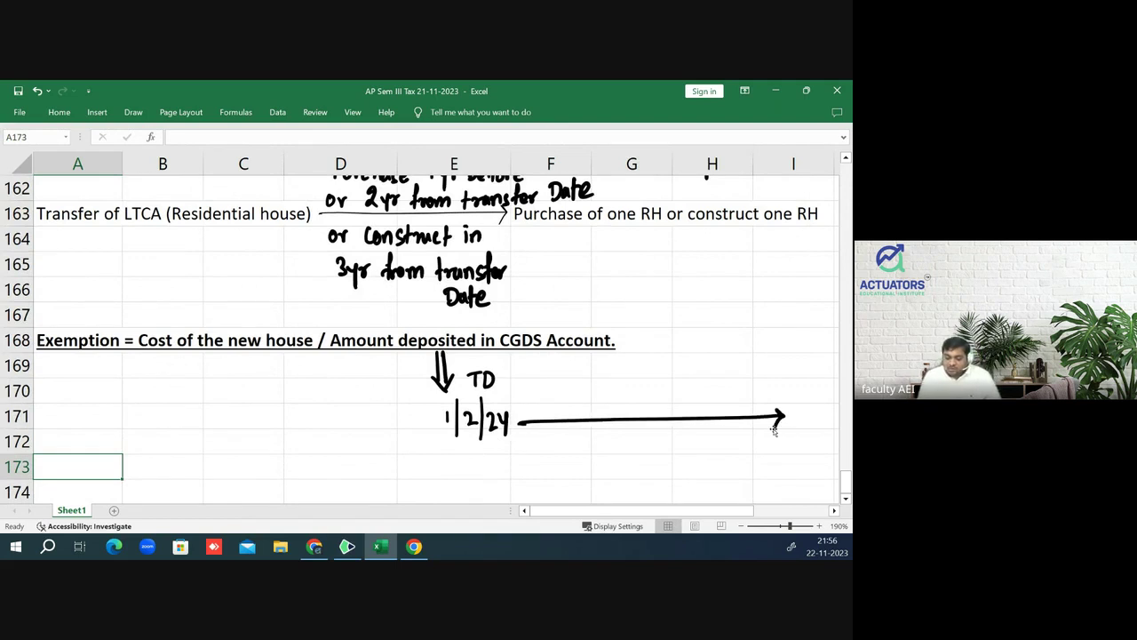
mouse_move(758, 387)
mouse_down()
mouse_move(789, 407)
mouse_move(816, 400)
mouse_up()
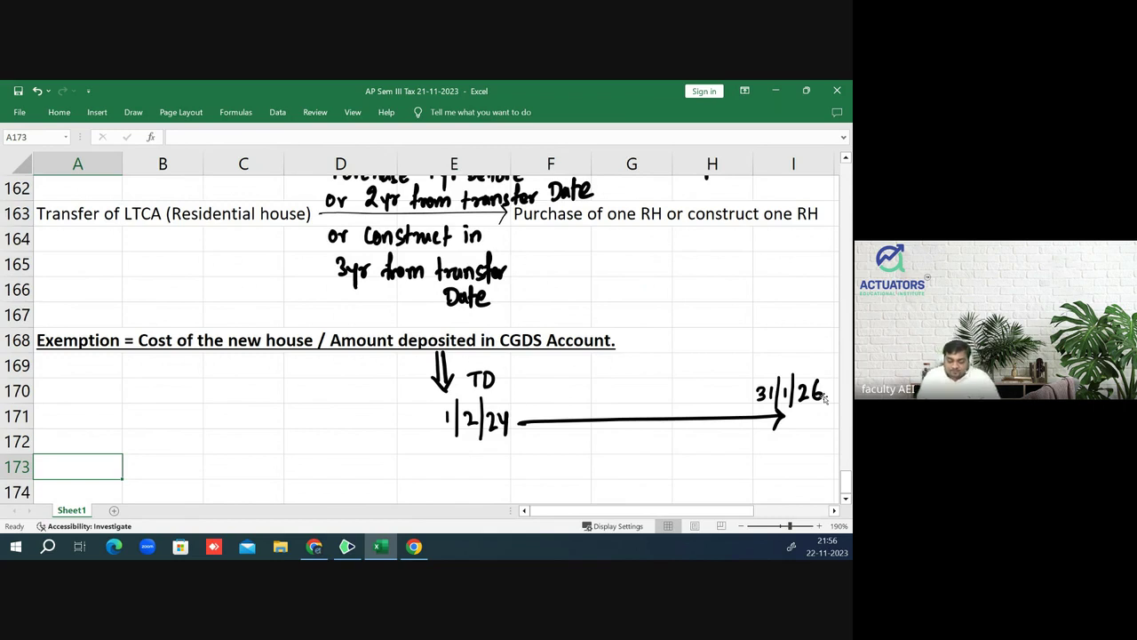
- Add a bracketed (2023-24) with an arrow to 31|1|27, briefly checking the CAPITAL GAINS.pdf question
mouse_move(458, 449)
mouse_down()
mouse_move(468, 463)
mouse_move(491, 456)
mouse_move(508, 469)
mouse_up()
drag(516, 446, 518, 471)
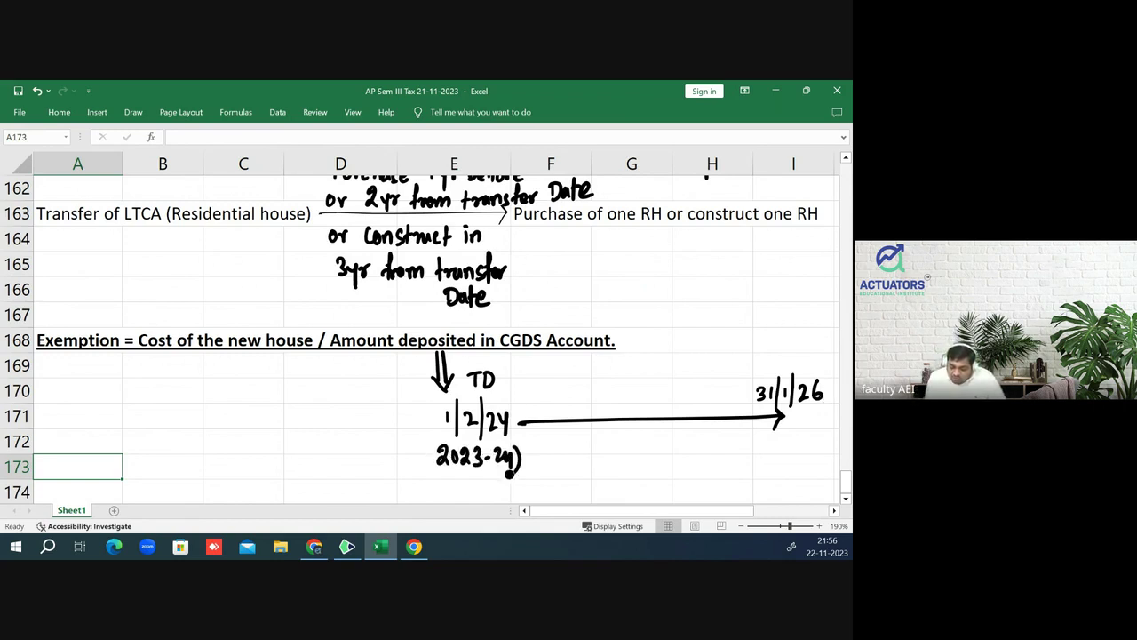
drag(434, 442, 431, 473)
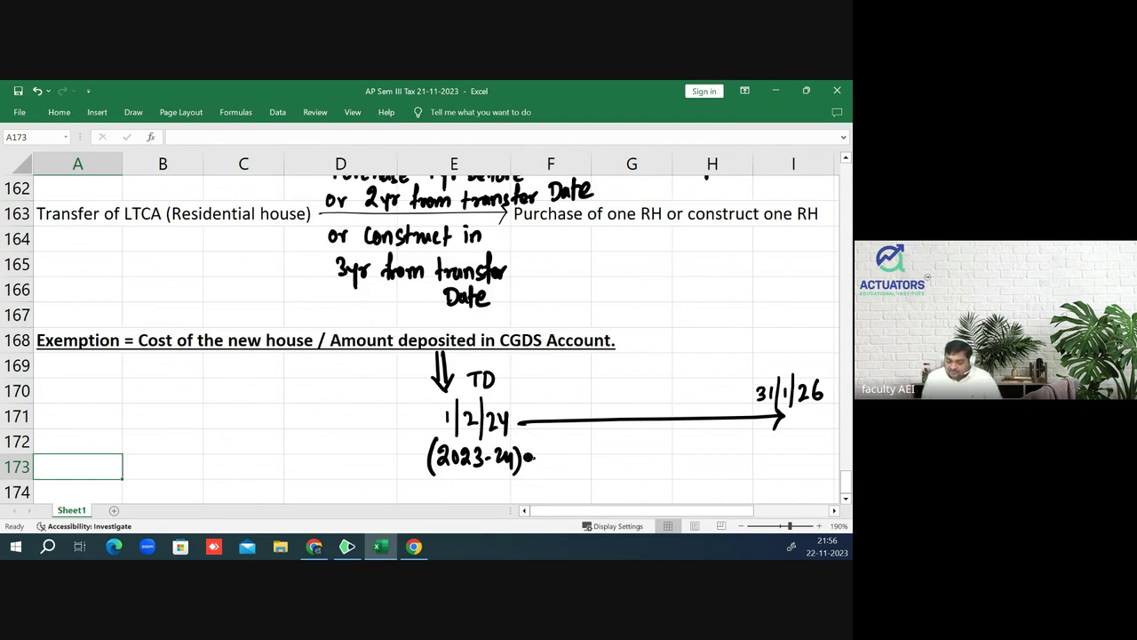
mouse_move(530, 456)
mouse_down()
mouse_move(821, 462)
mouse_move(780, 491)
mouse_move(791, 491)
mouse_up()
mouse_move(799, 466)
mouse_down()
mouse_move(797, 496)
mouse_move(828, 494)
mouse_up()
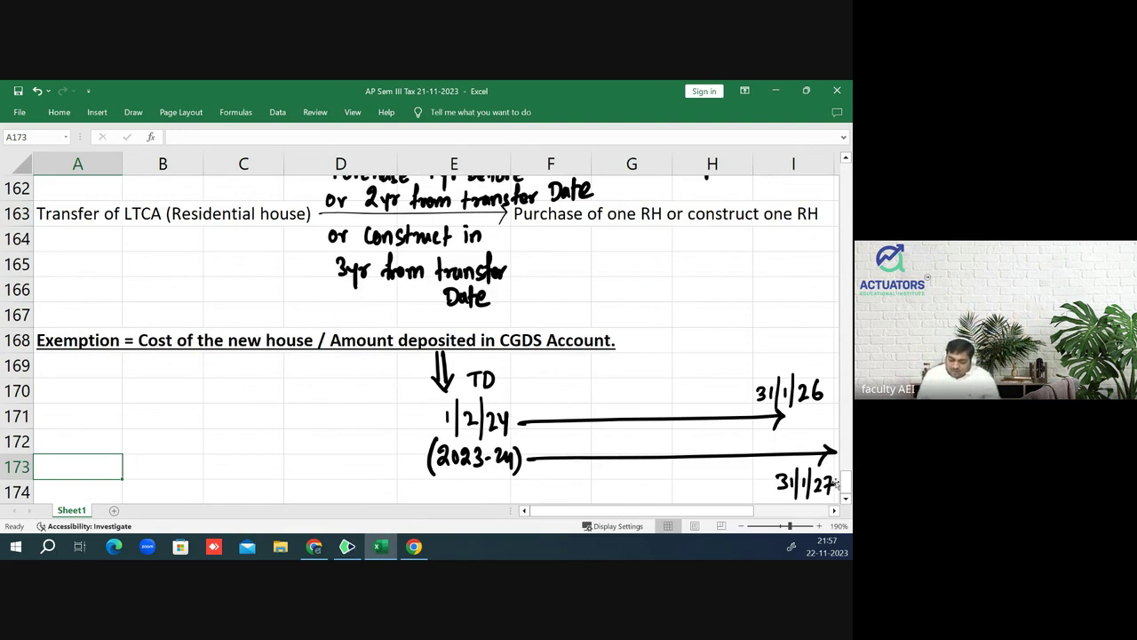
click(345, 546)
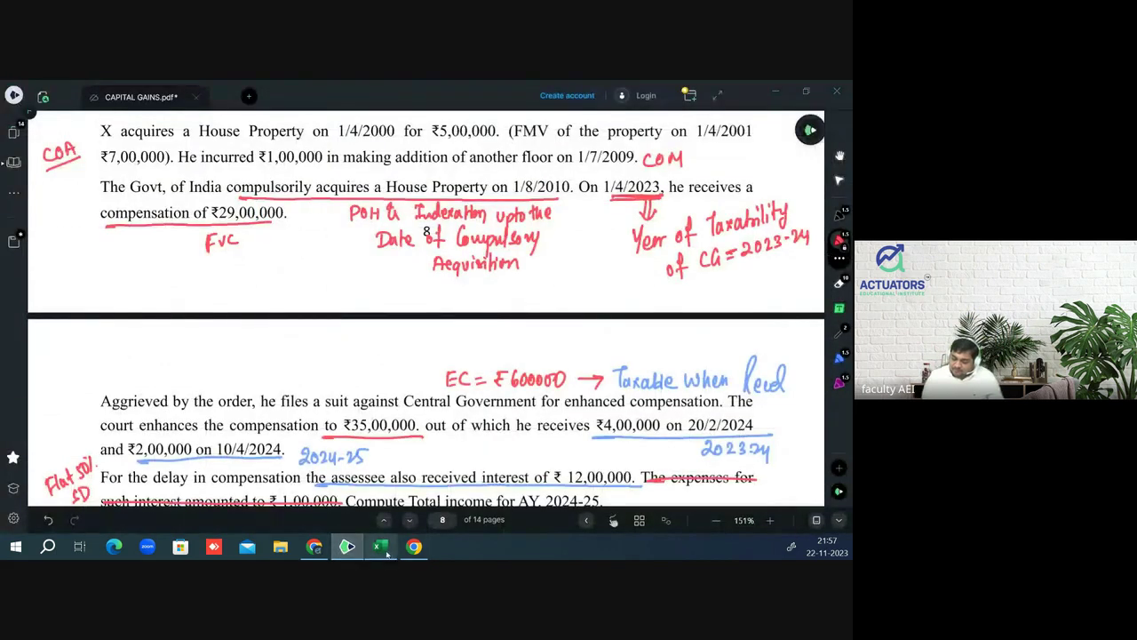
click(382, 547)
- Check the Home tab's Font Color choices without changing anything, then undo the last action
click(58, 112)
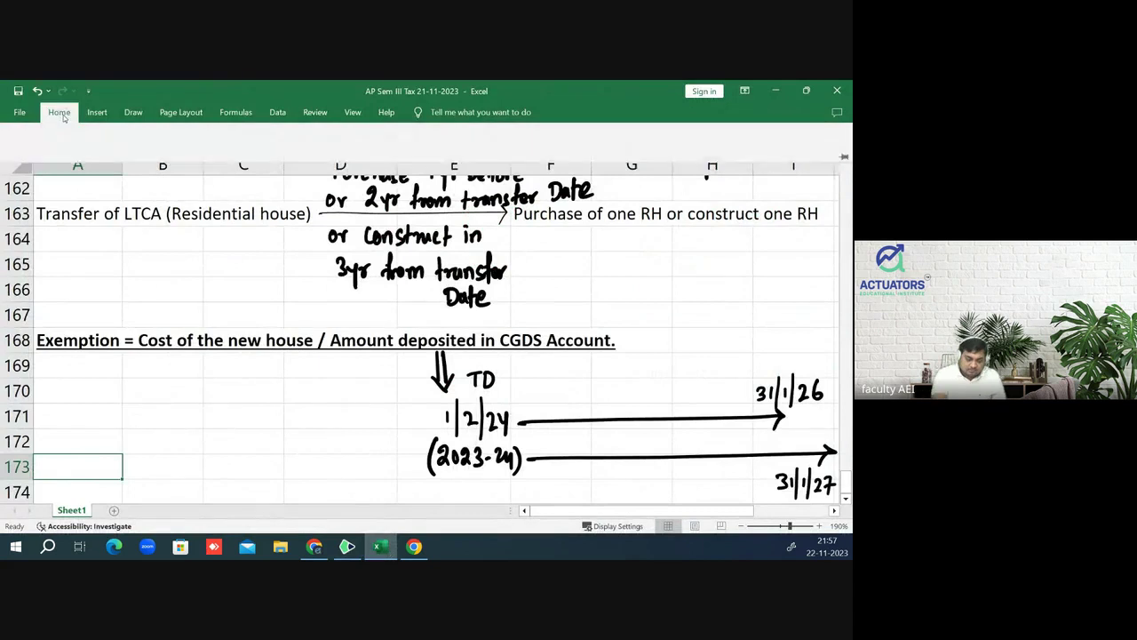
click(199, 159)
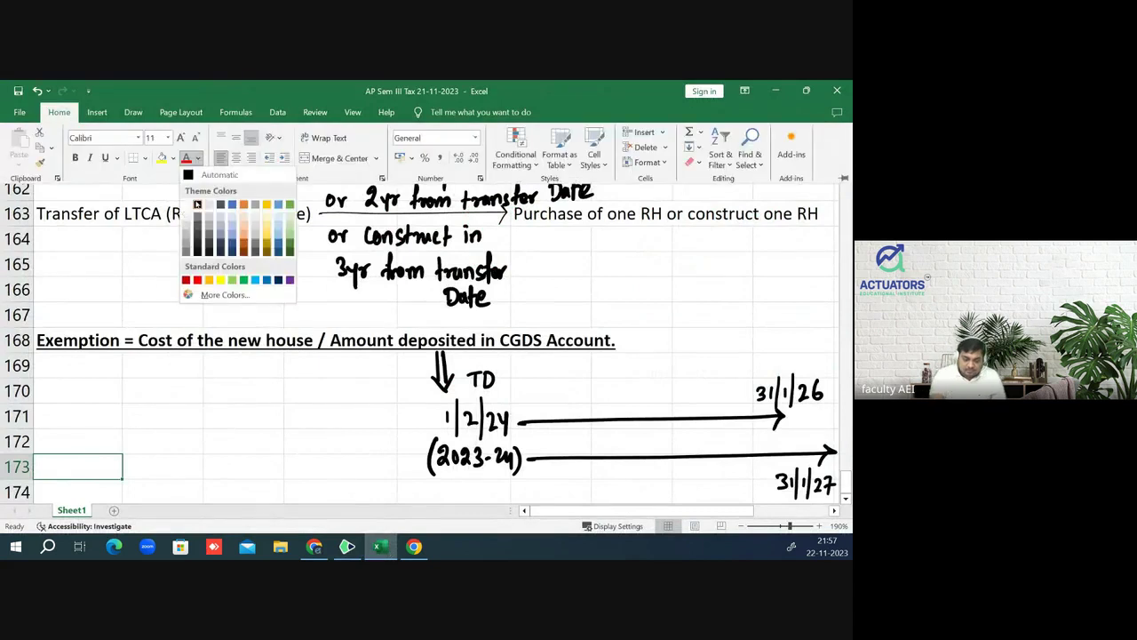
click(203, 158)
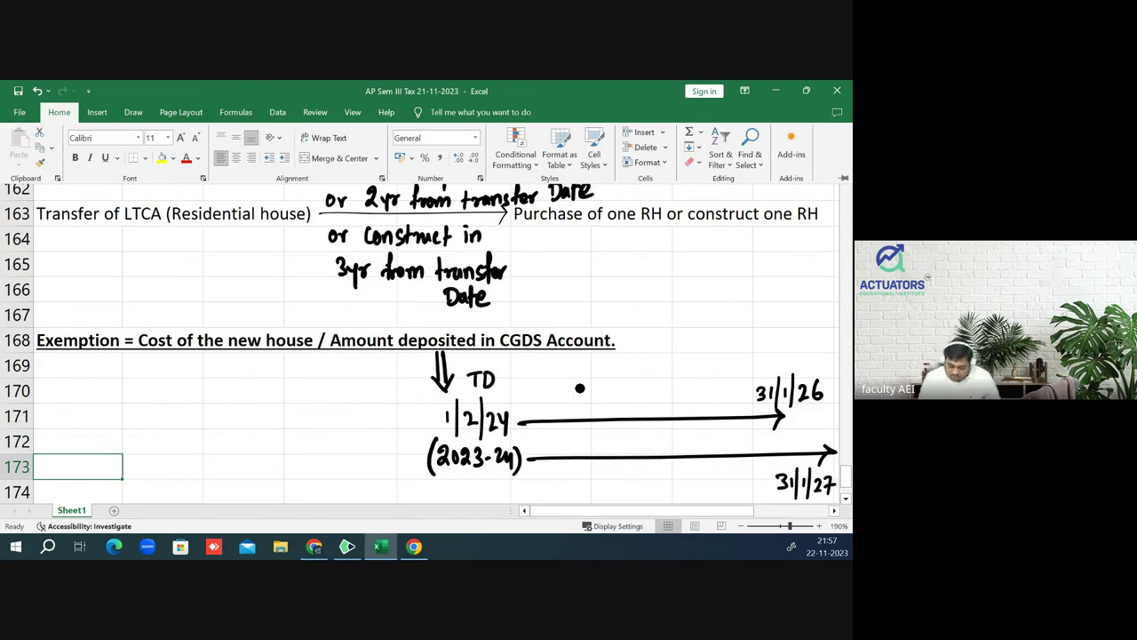
key(ctrl+z)
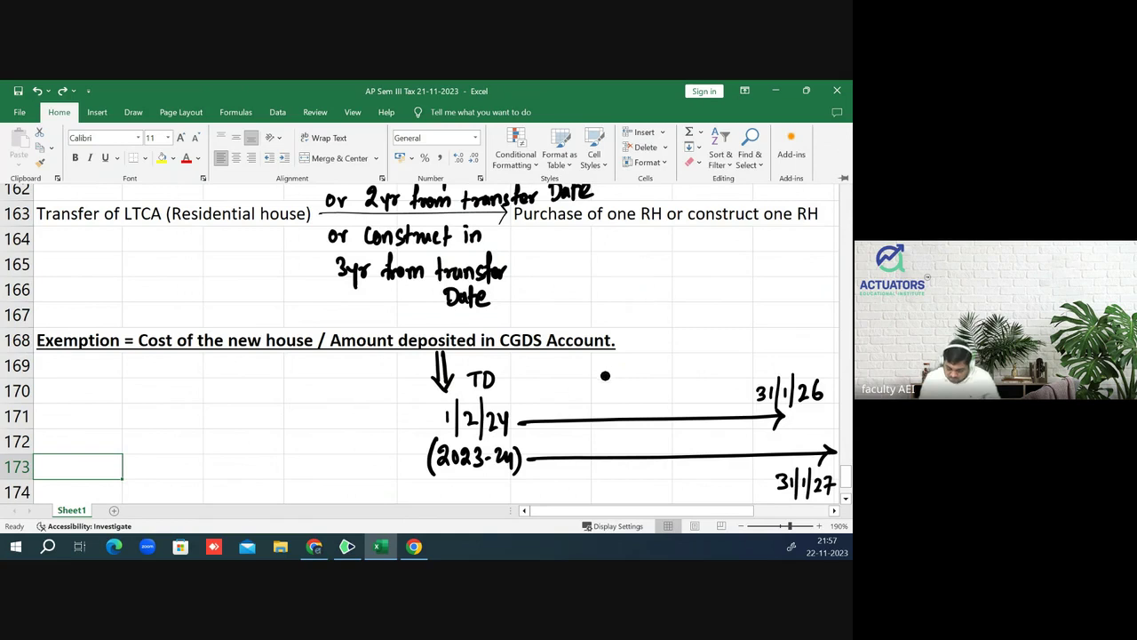
- Draw a vertical line across both timeline arrows, labelled RFD with the date 31|7|24
drag(607, 367, 607, 502)
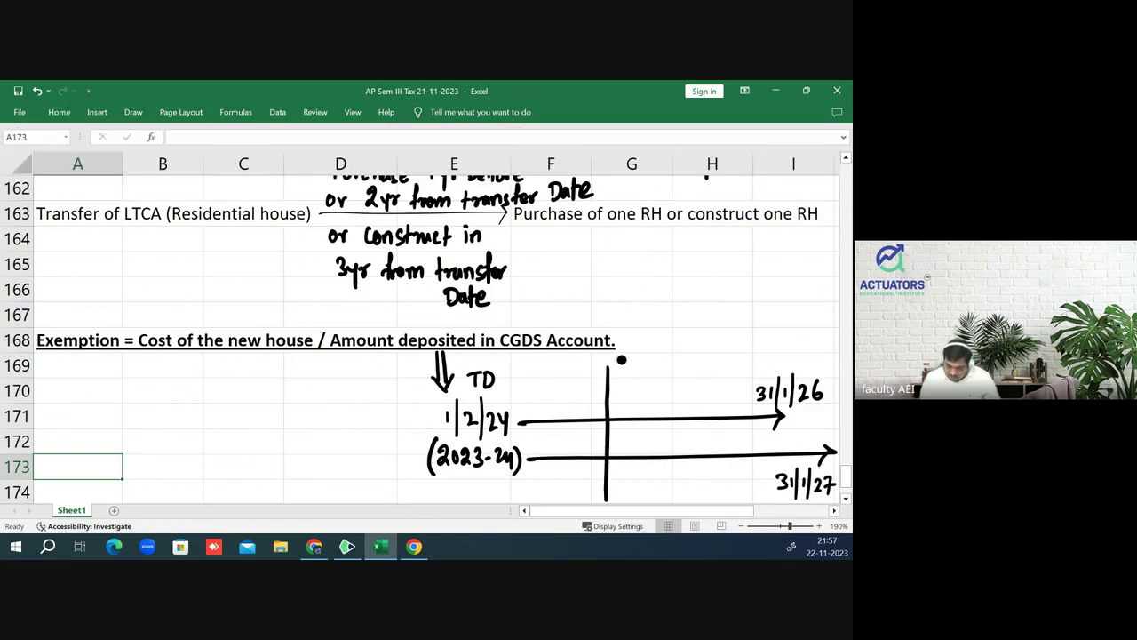
mouse_move(621, 356)
mouse_down()
mouse_move(632, 375)
mouse_move(648, 361)
mouse_up()
mouse_move(655, 350)
mouse_down()
mouse_move(655, 370)
mouse_move(663, 364)
mouse_up()
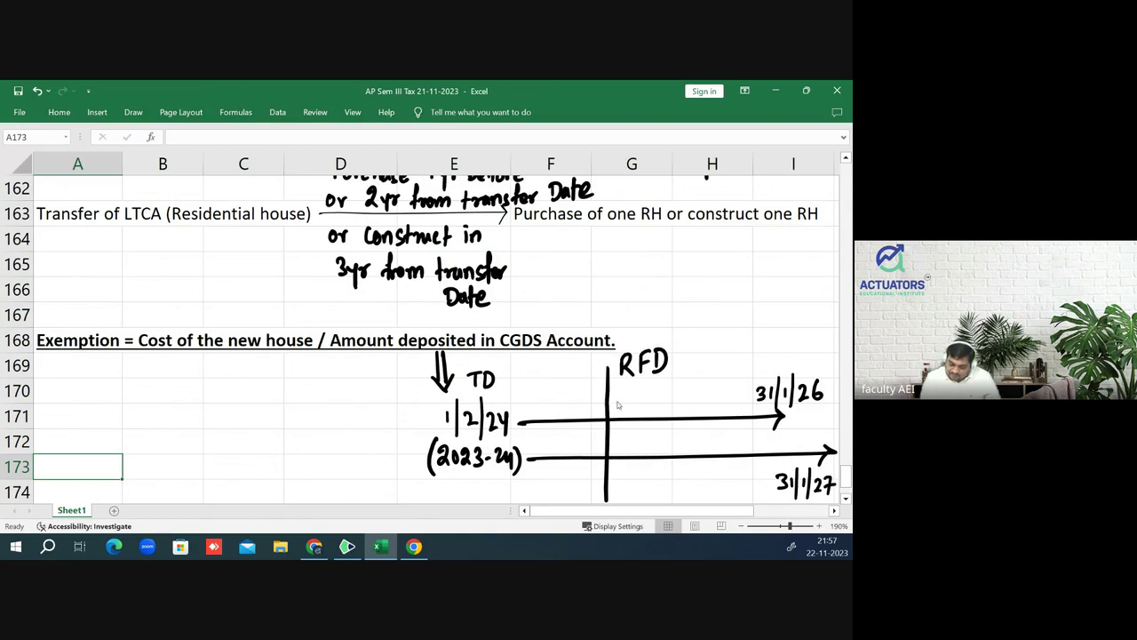
mouse_move(616, 396)
mouse_down()
mouse_move(620, 411)
mouse_move(630, 402)
mouse_move(633, 415)
mouse_move(648, 414)
mouse_up()
mouse_move(659, 375)
mouse_down()
mouse_move(660, 417)
mouse_move(687, 405)
mouse_up()
drag(683, 391, 682, 411)
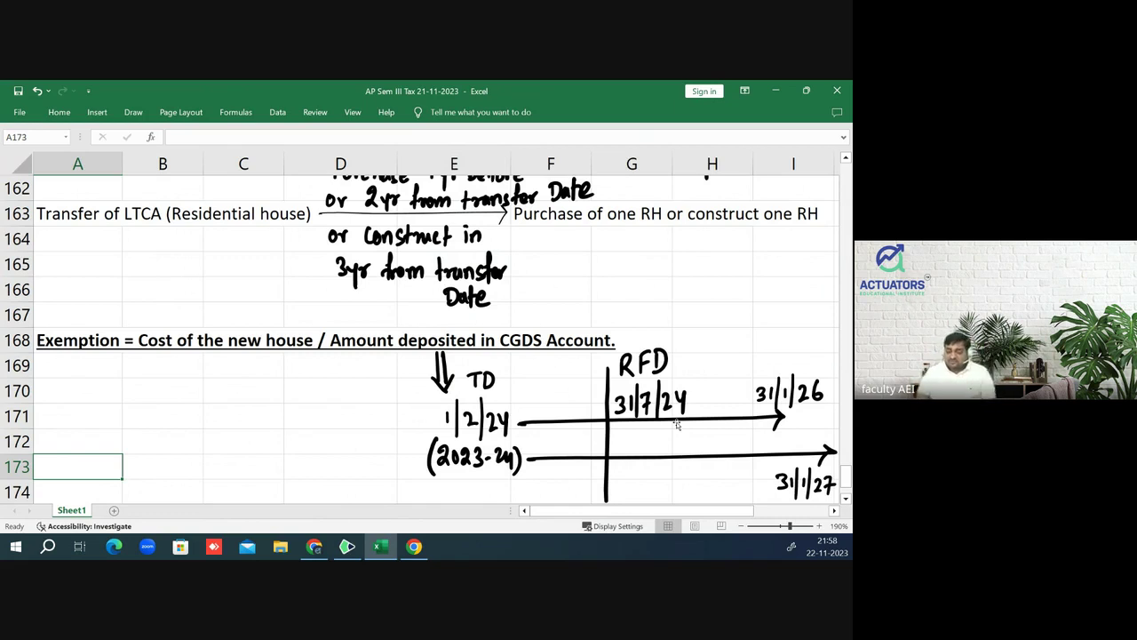
- Type in A176–A177: 'If the assessee has not yet purchased the new house then in order to claim exemption, deposit such amount in CGDS account.'
key(Down)
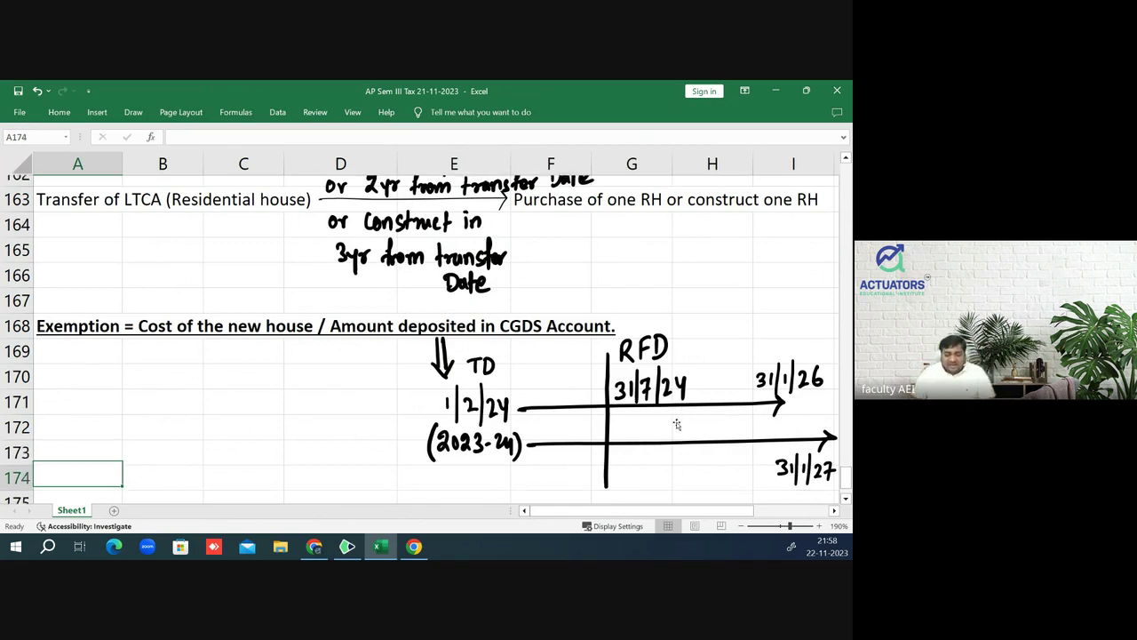
key(Down)
key(Down)
text(I)
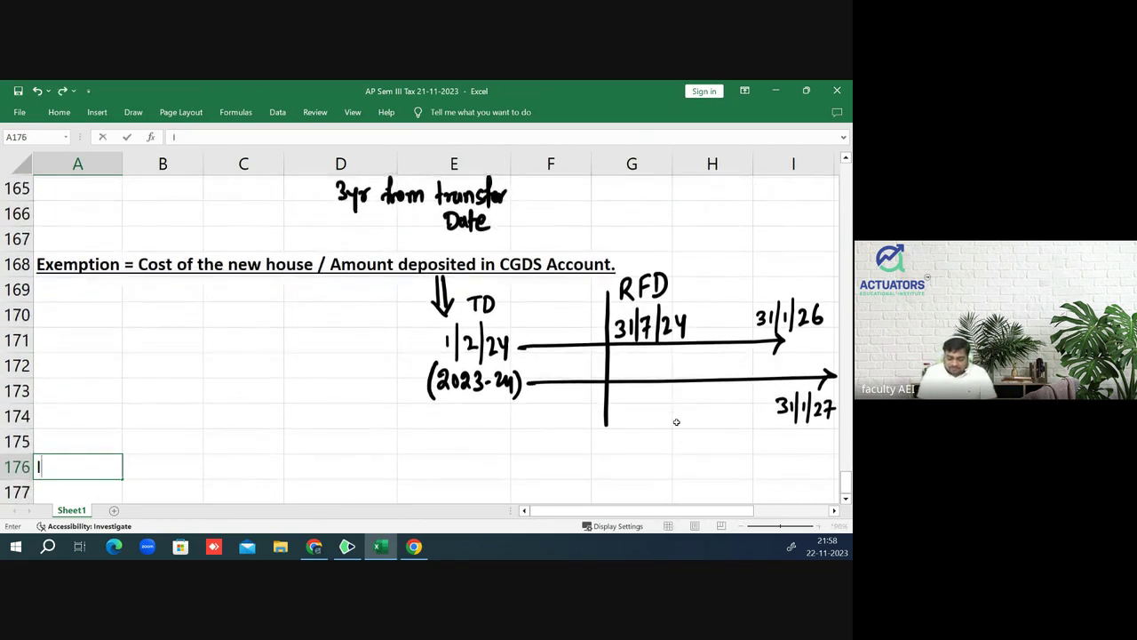
text(f the asse)
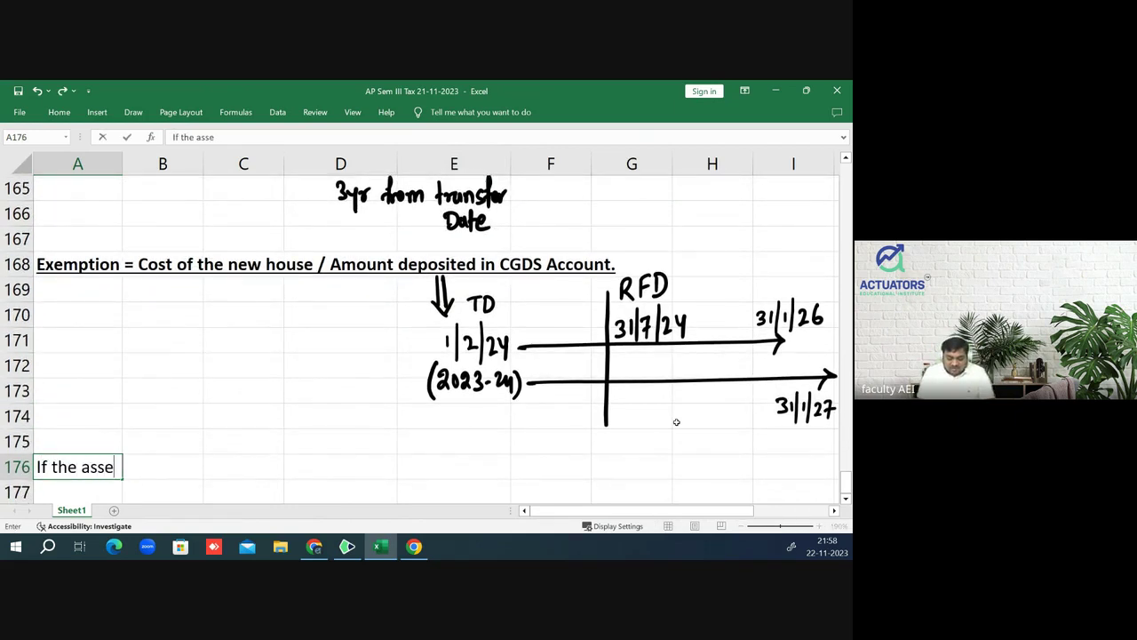
text(ssee has)
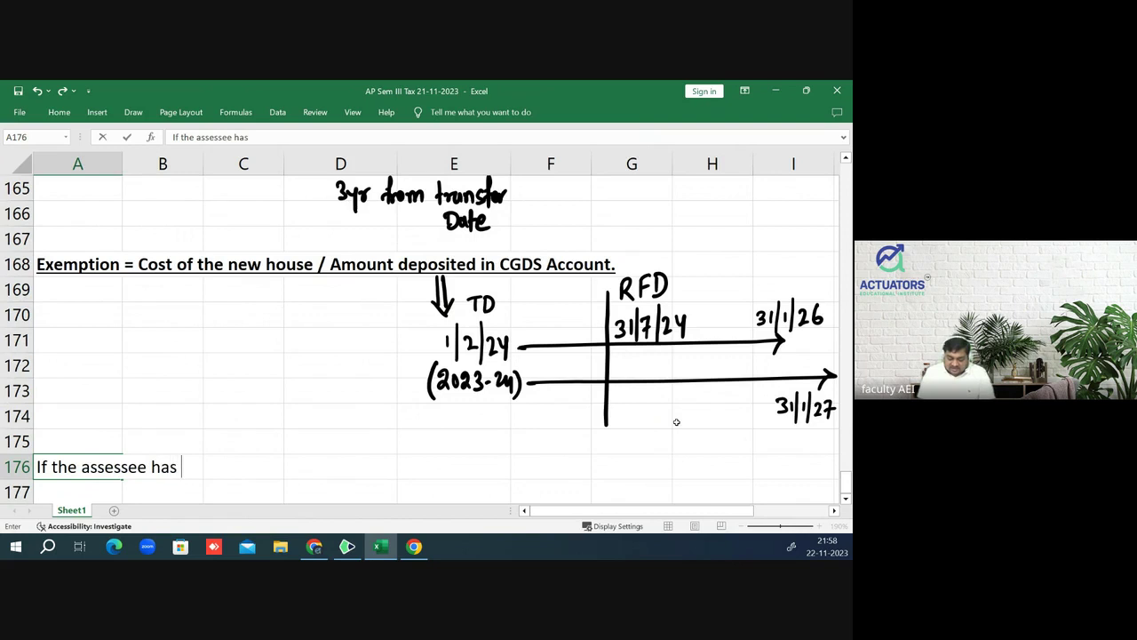
text( not yet p)
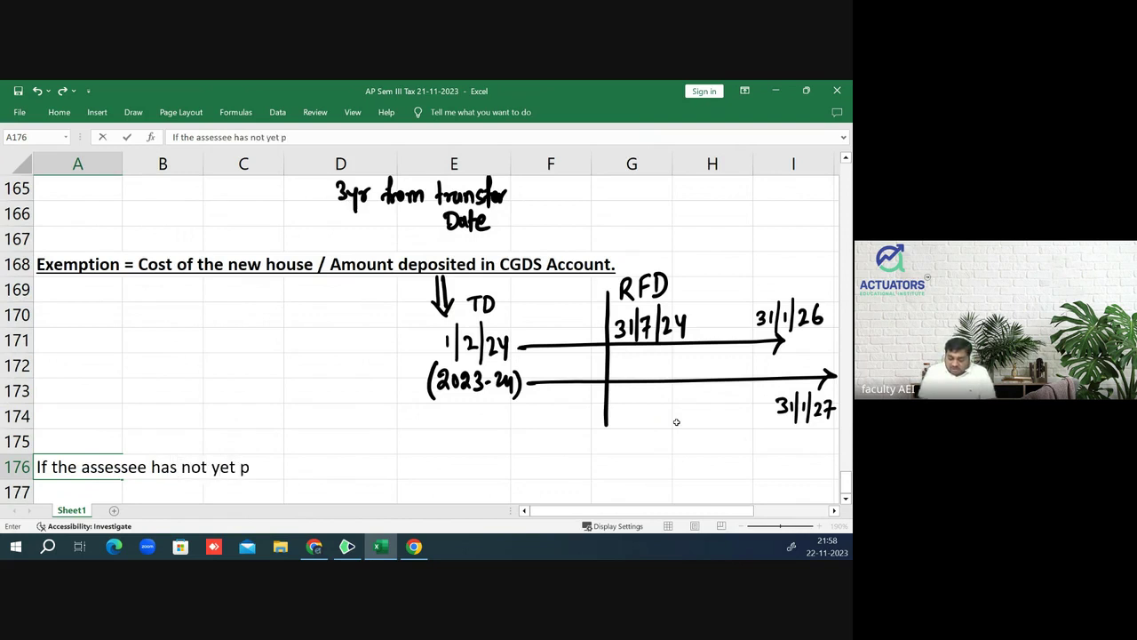
text(urchased )
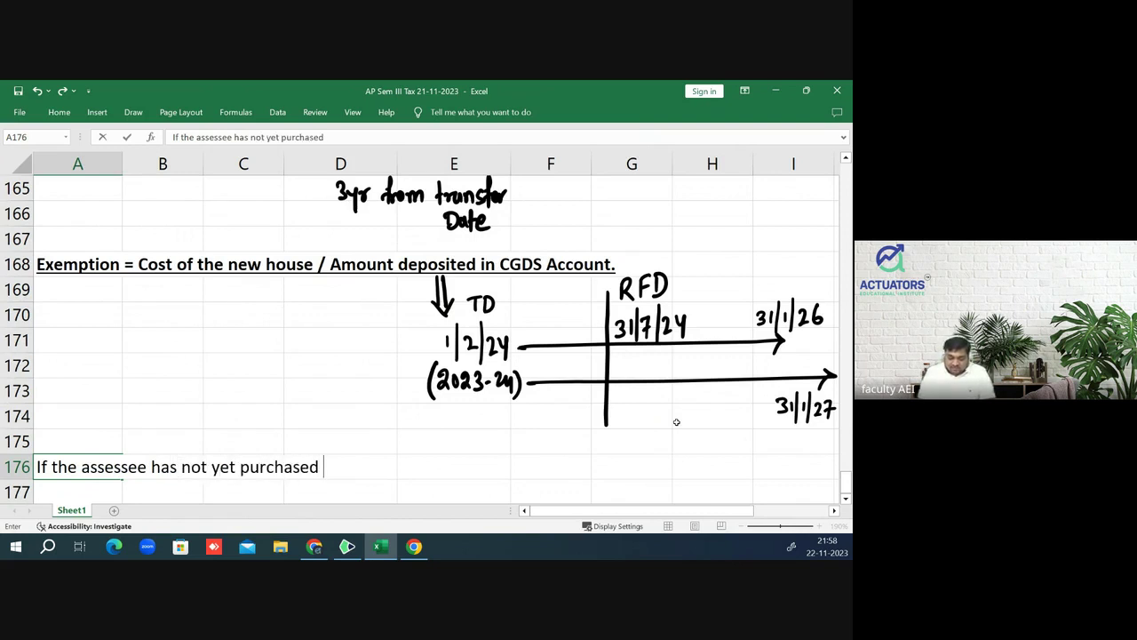
text(the new h)
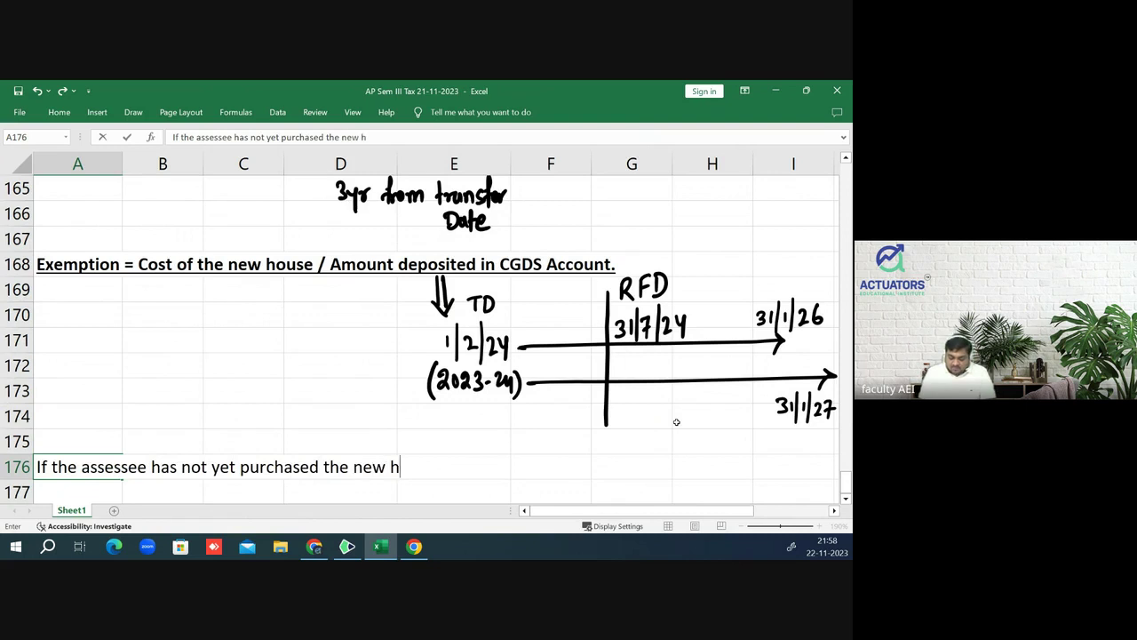
text(ouse )
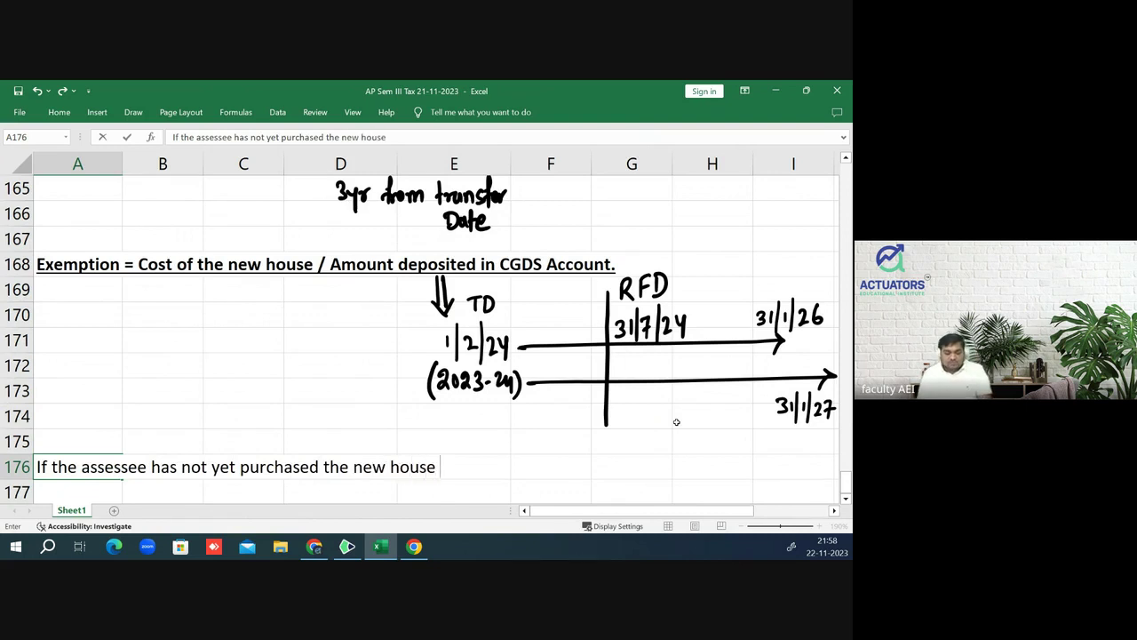
text(then in)
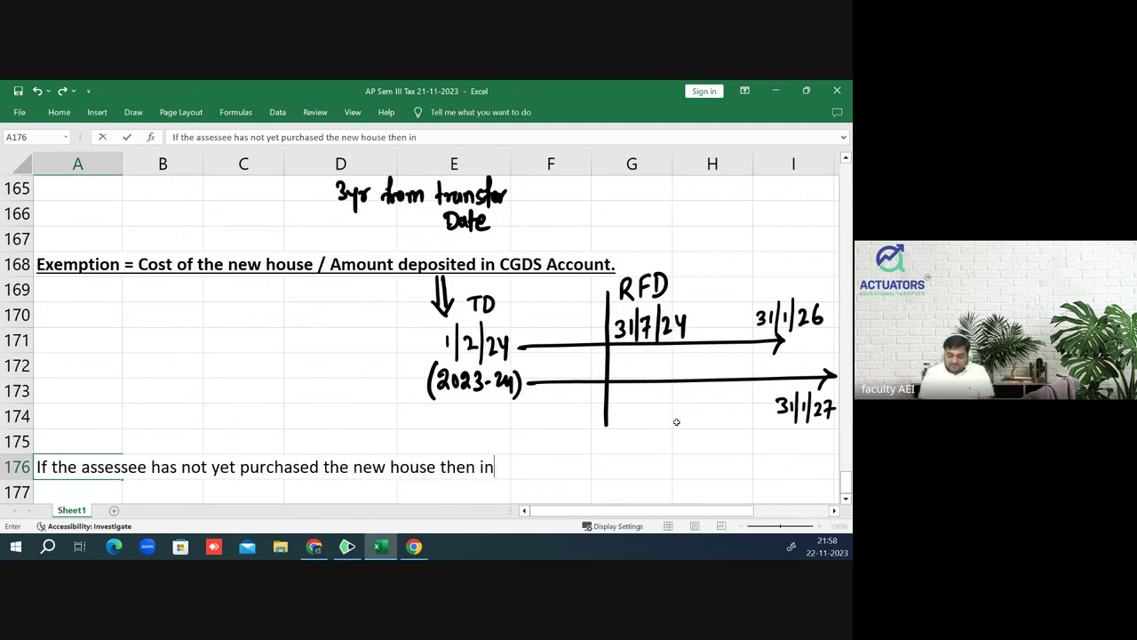
text( order to )
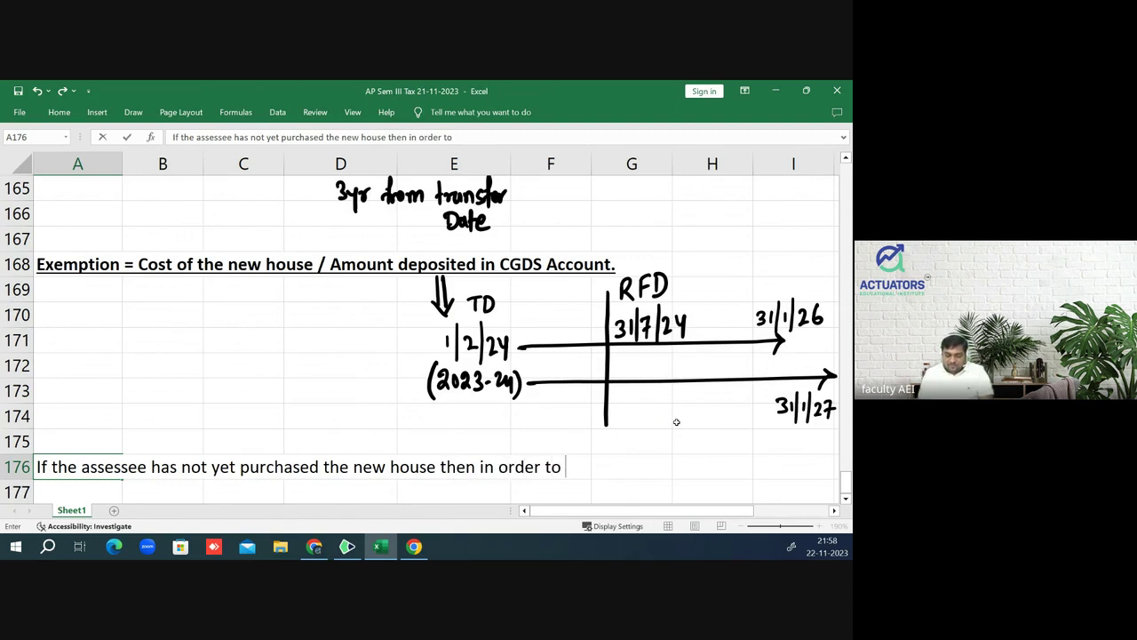
text(claim ex)
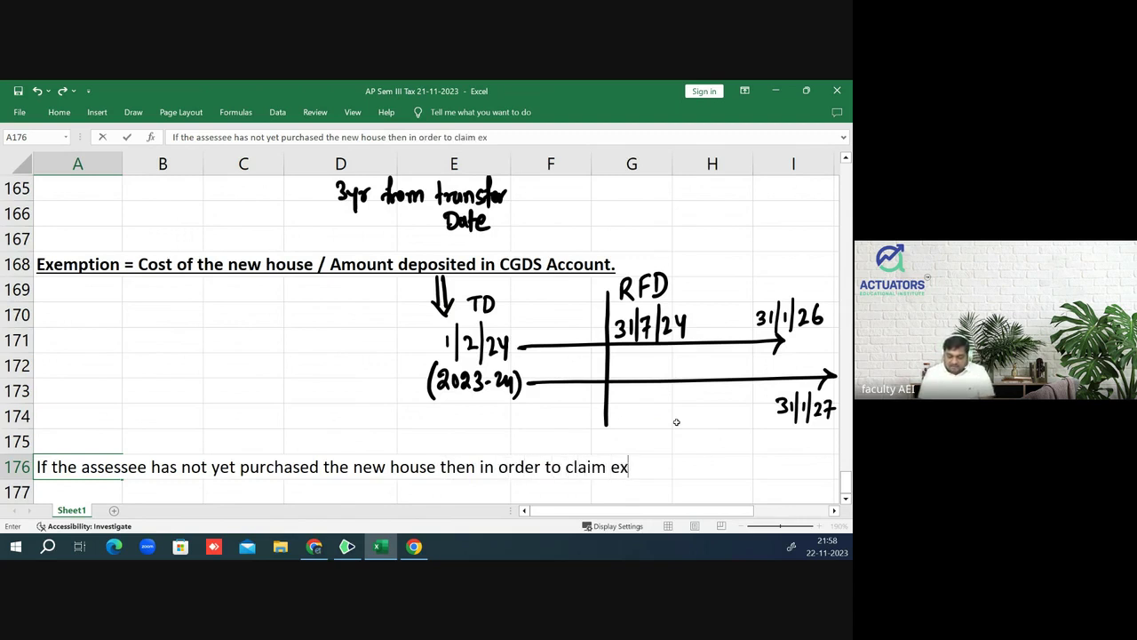
text(emption)
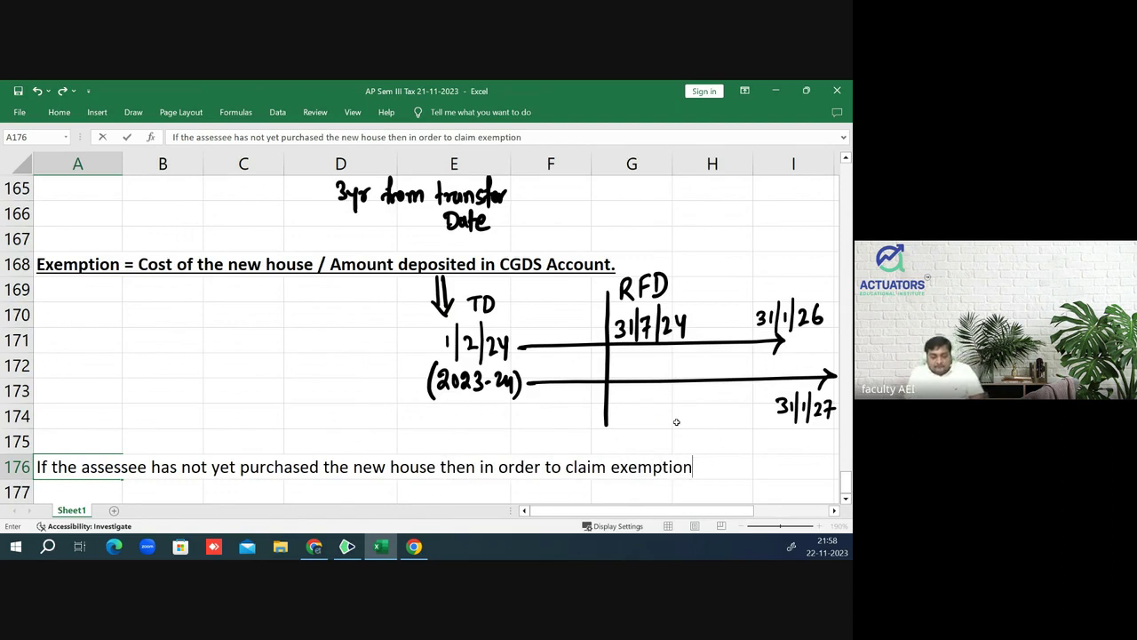
text(, he )
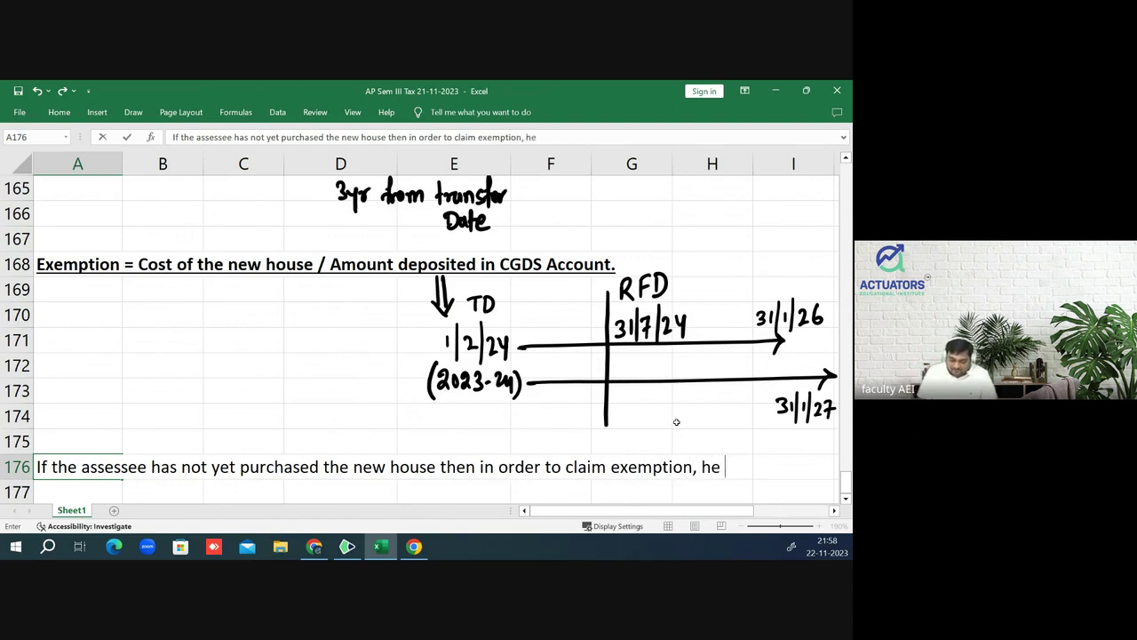
text(needs to)
key(ctrl+Return)
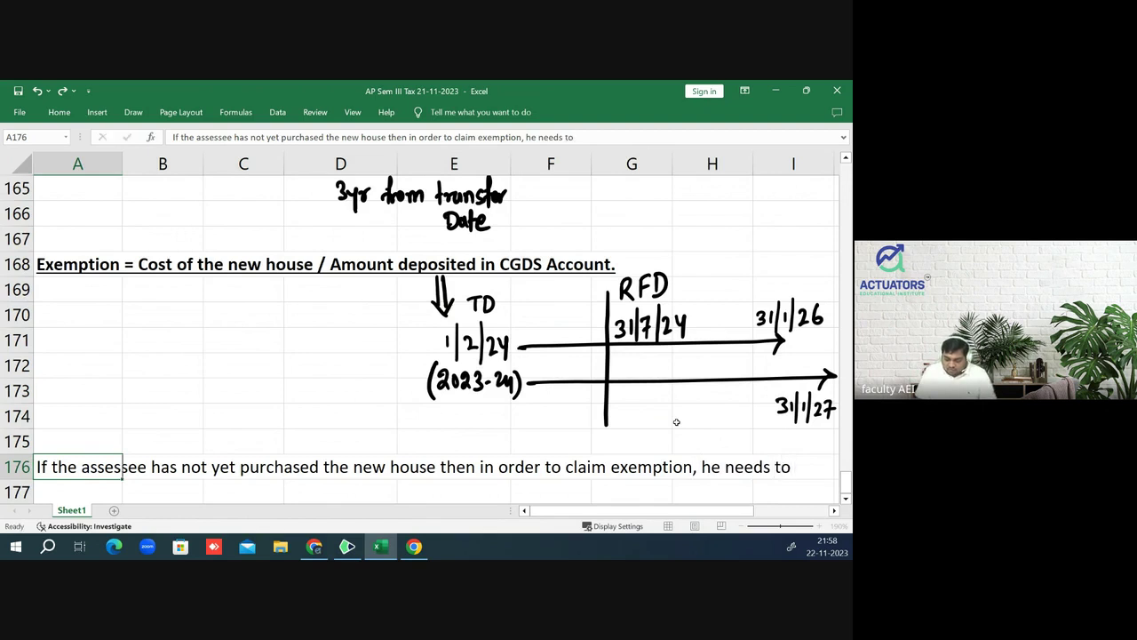
key(Return)
text(deposit)
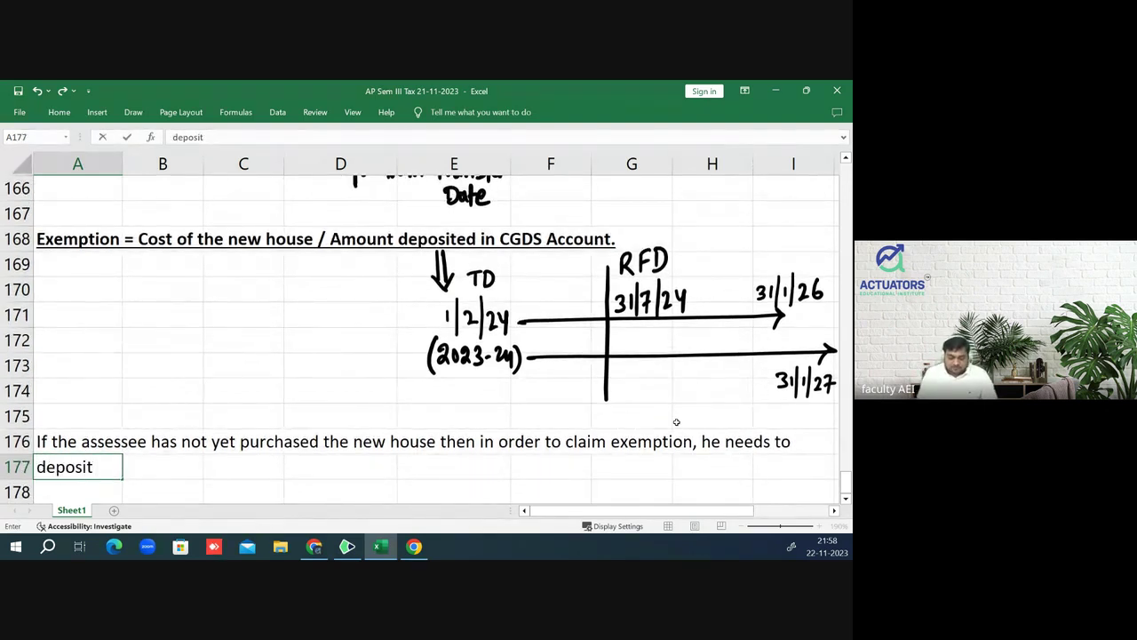
text( such)
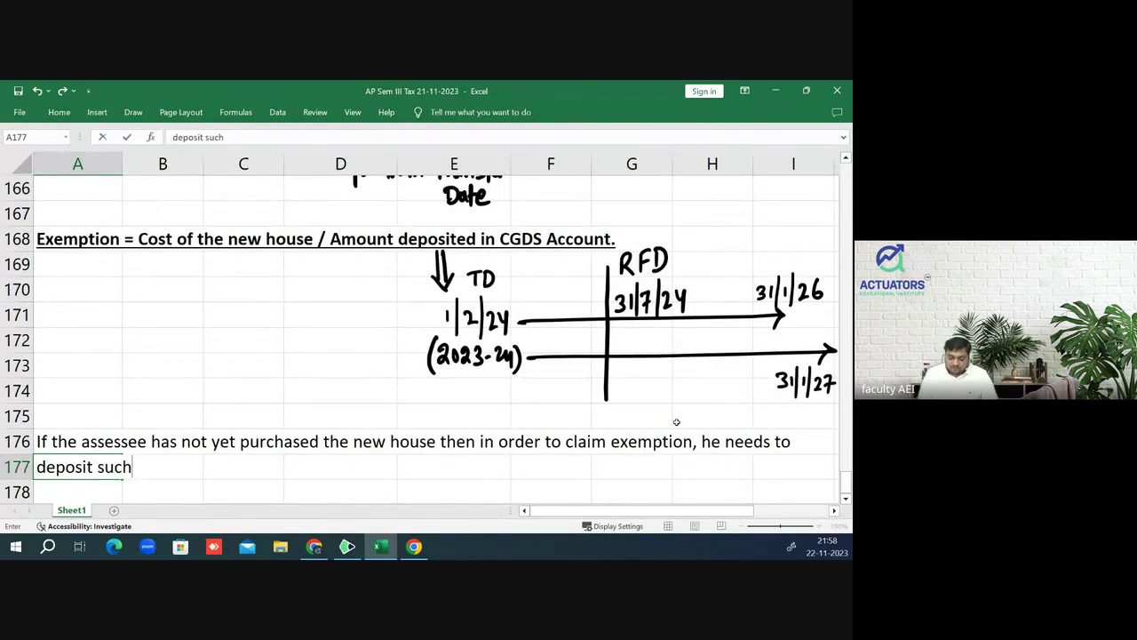
text( amount )
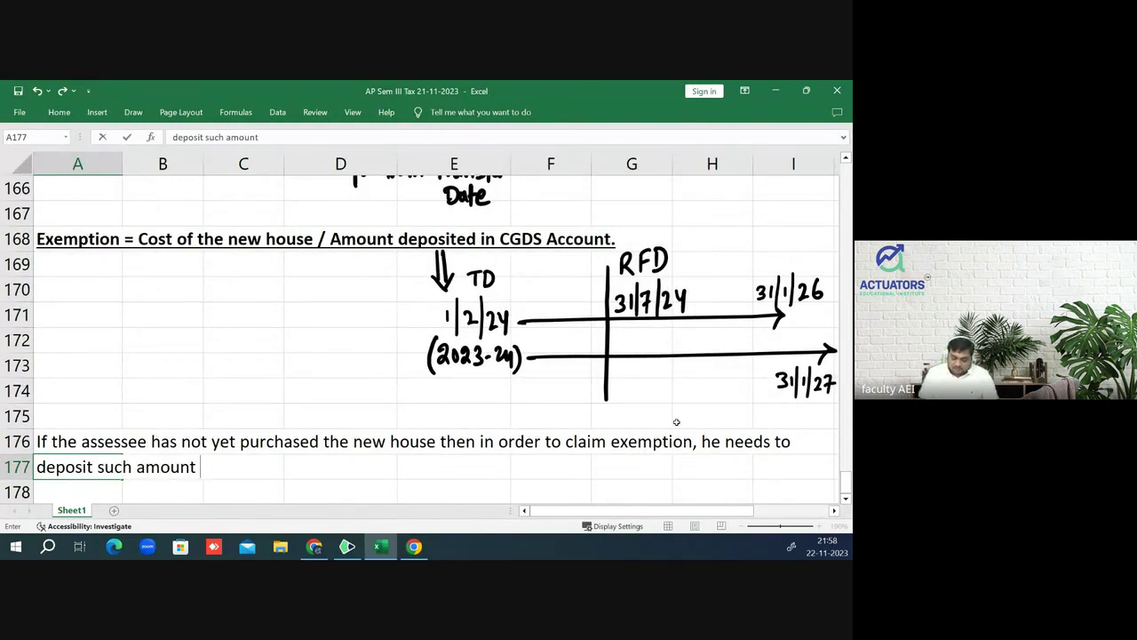
text(in CGDA)
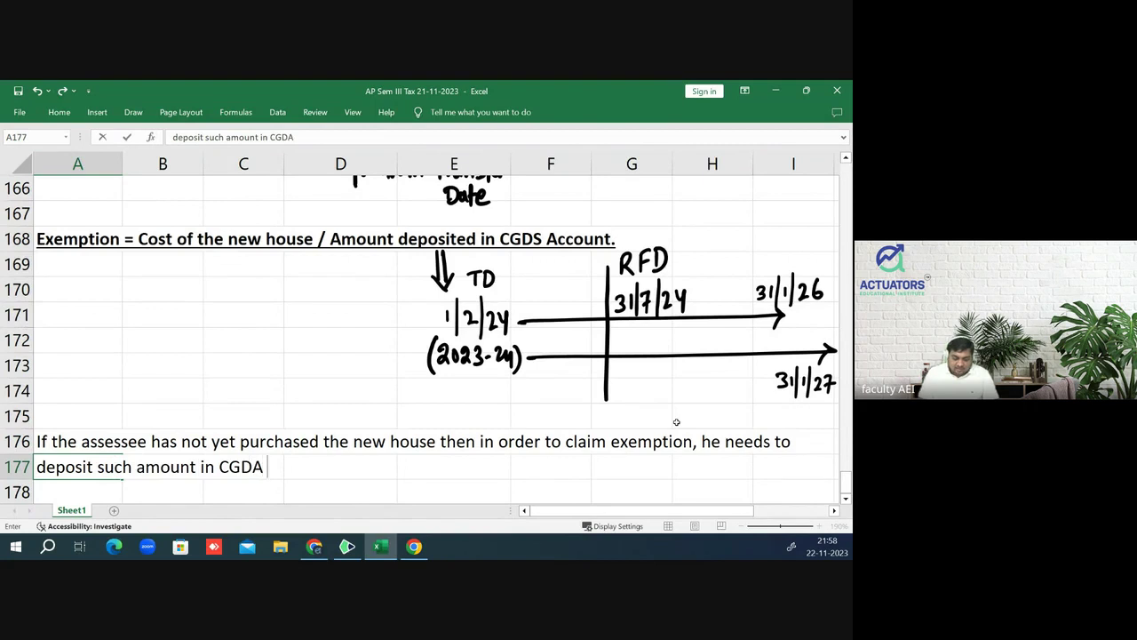
key(BackSpace)
key(BackSpace)
text(DS )
text(a)
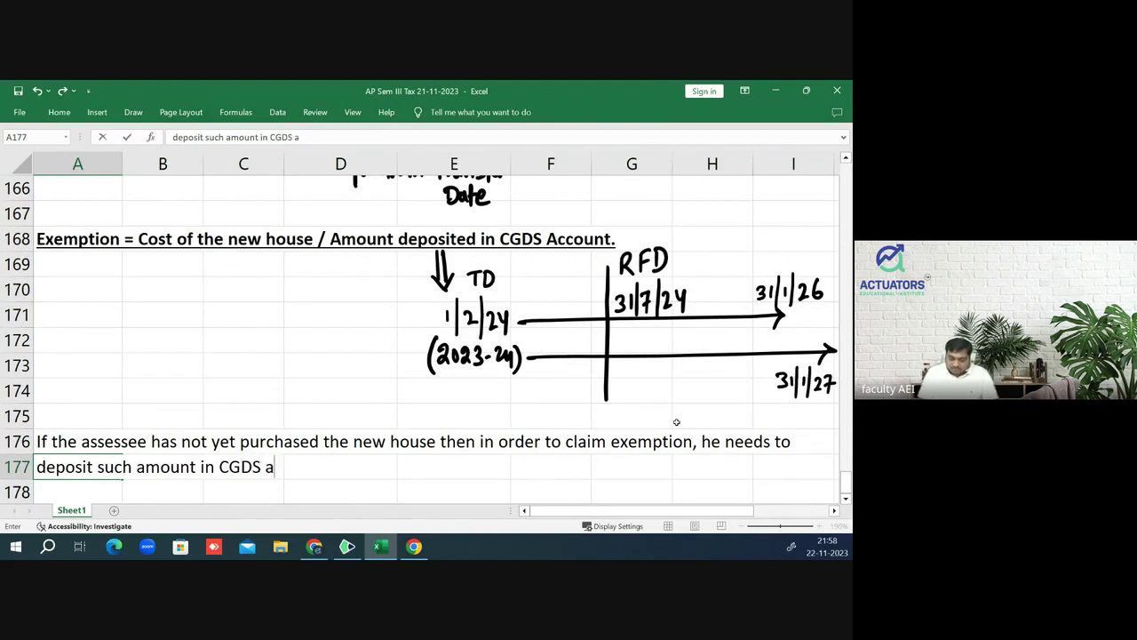
text(ccount)
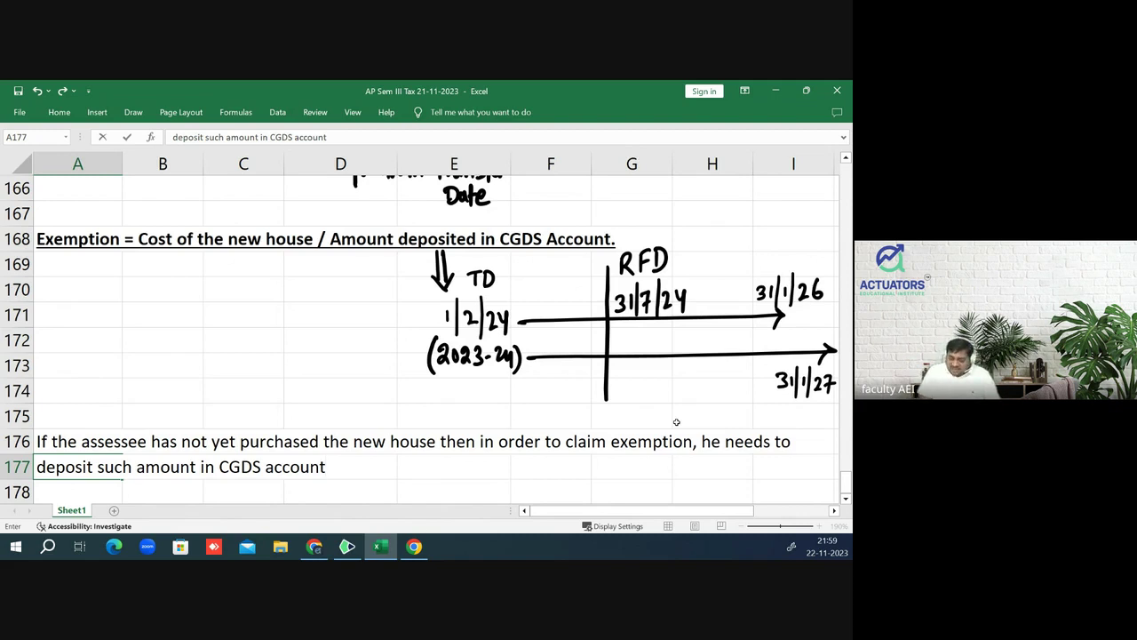
text(.)
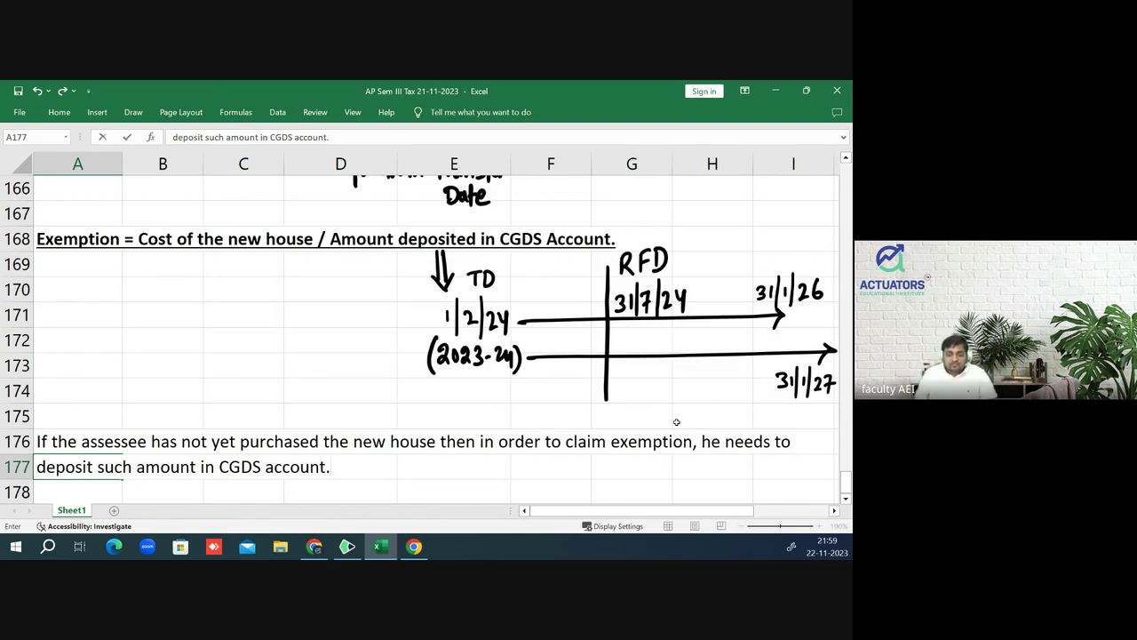
key(Return)
key(Return)
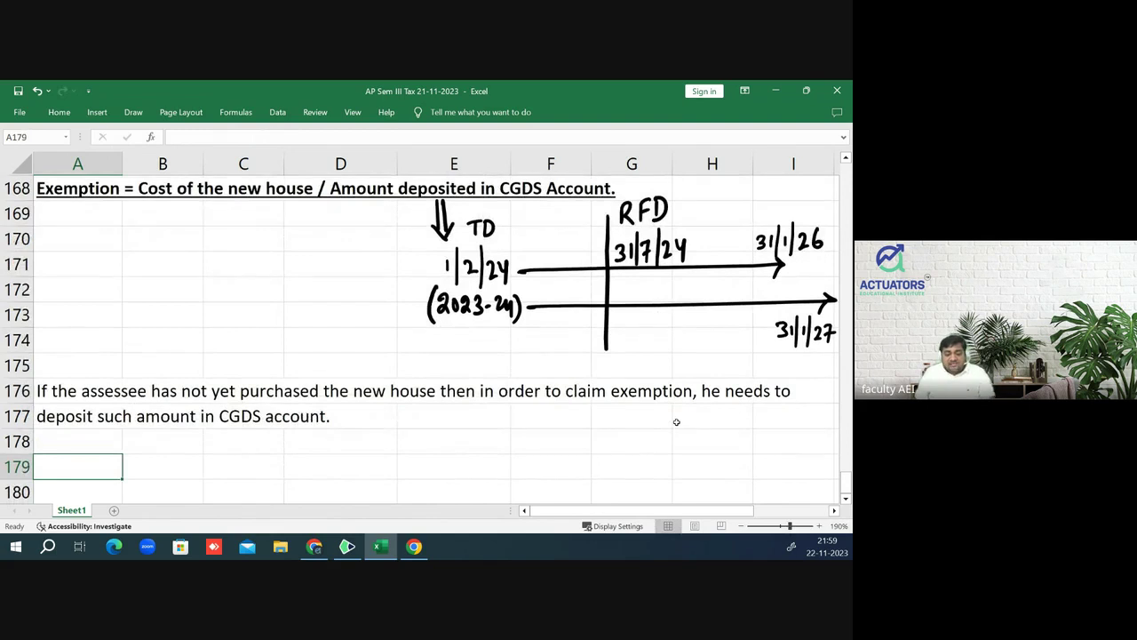
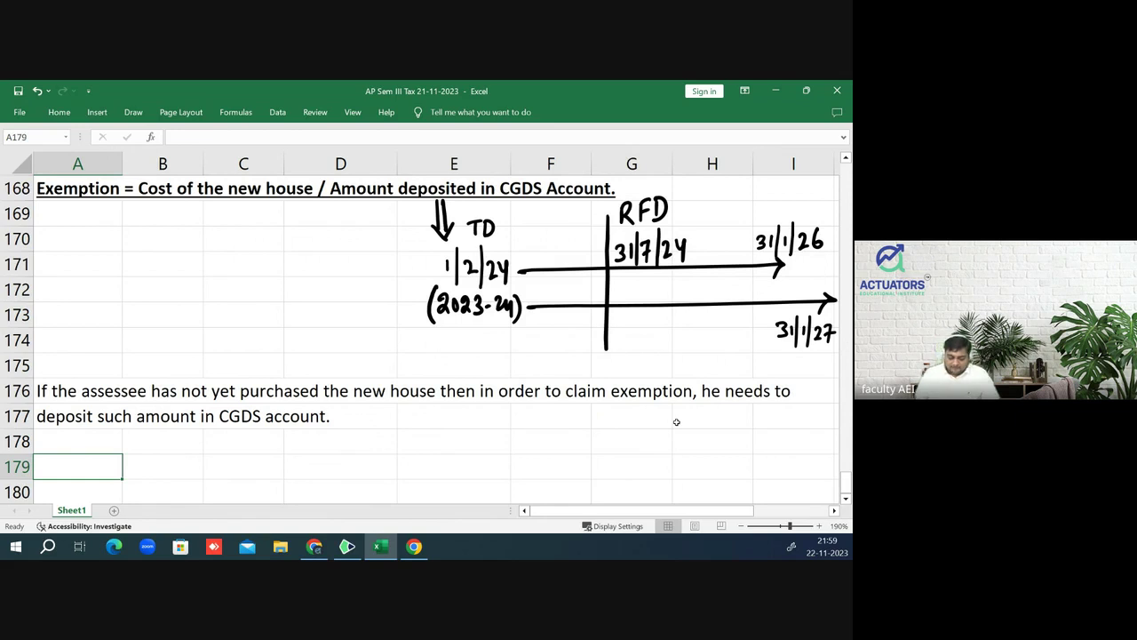
- Enter the heading 'New RH not purchased before RFD' in A175, bold and underlined
key(Up)
key(Up)
key(Up)
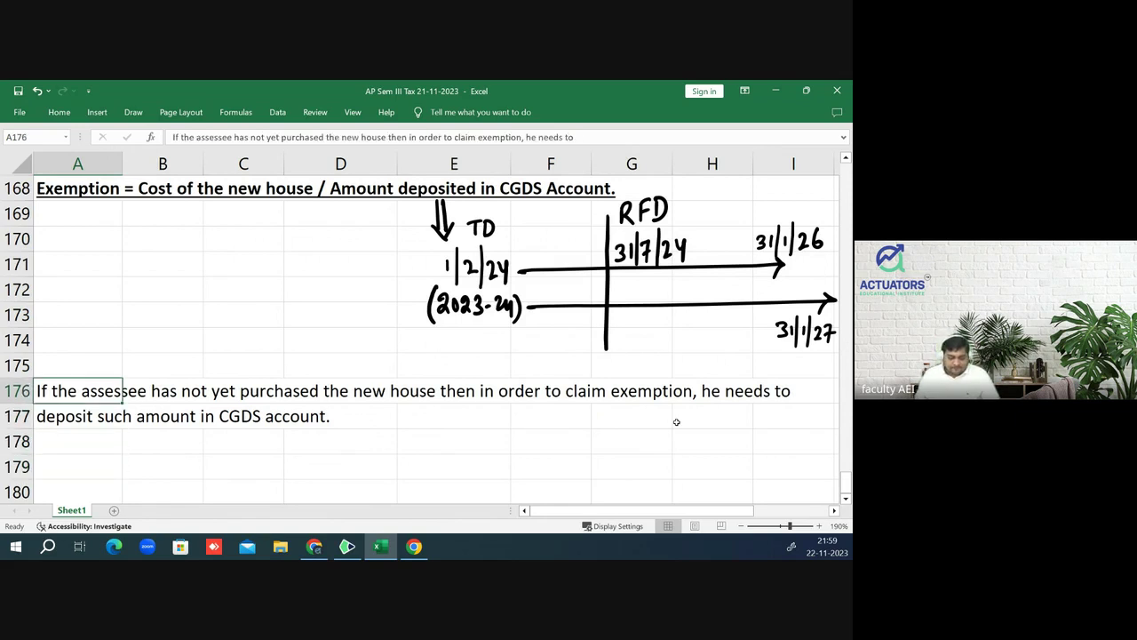
key(Up)
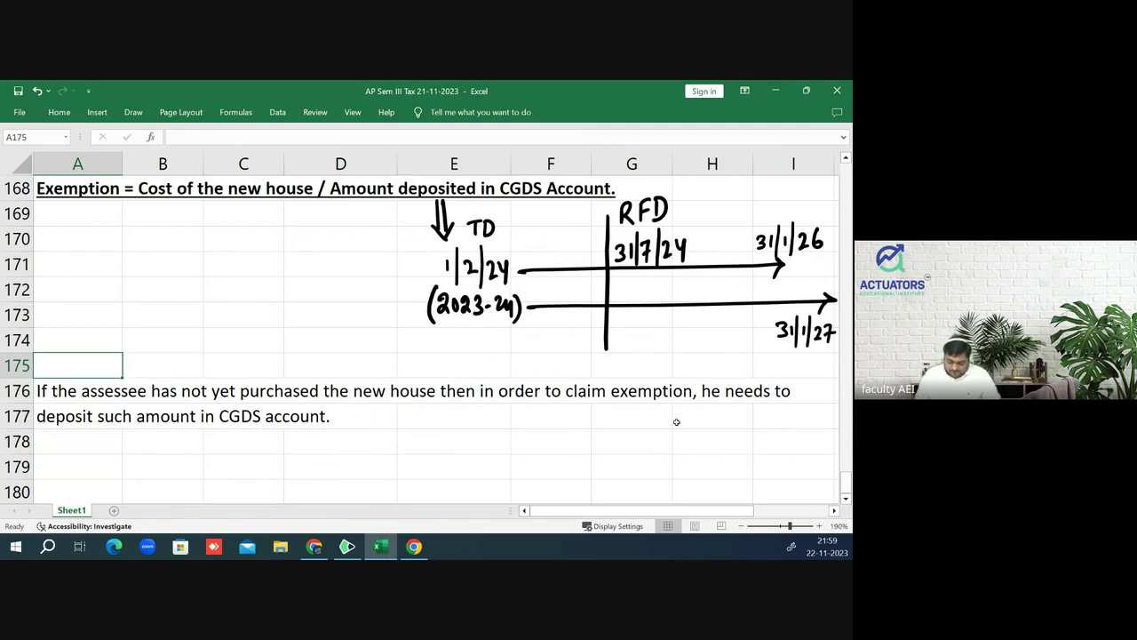
text(New )
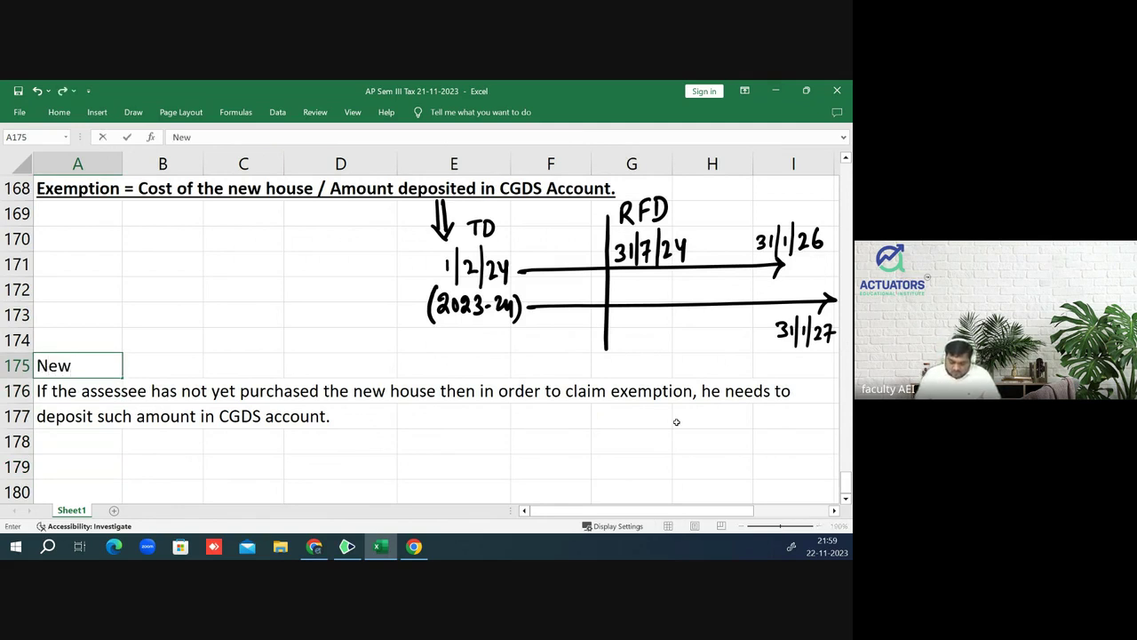
text(RH n)
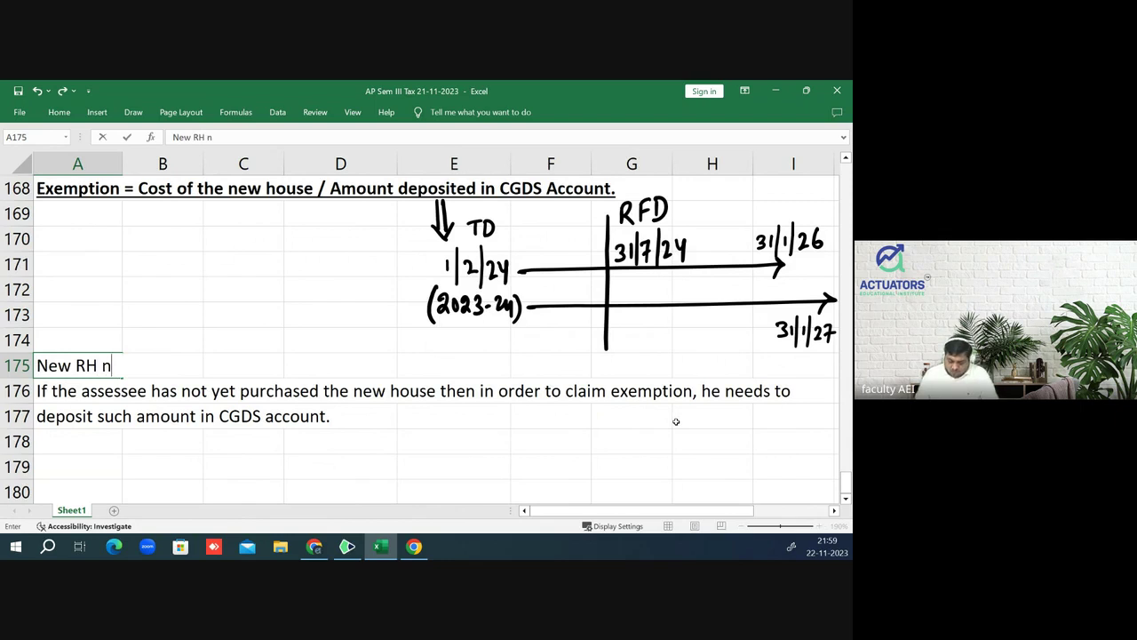
text(ot purcha)
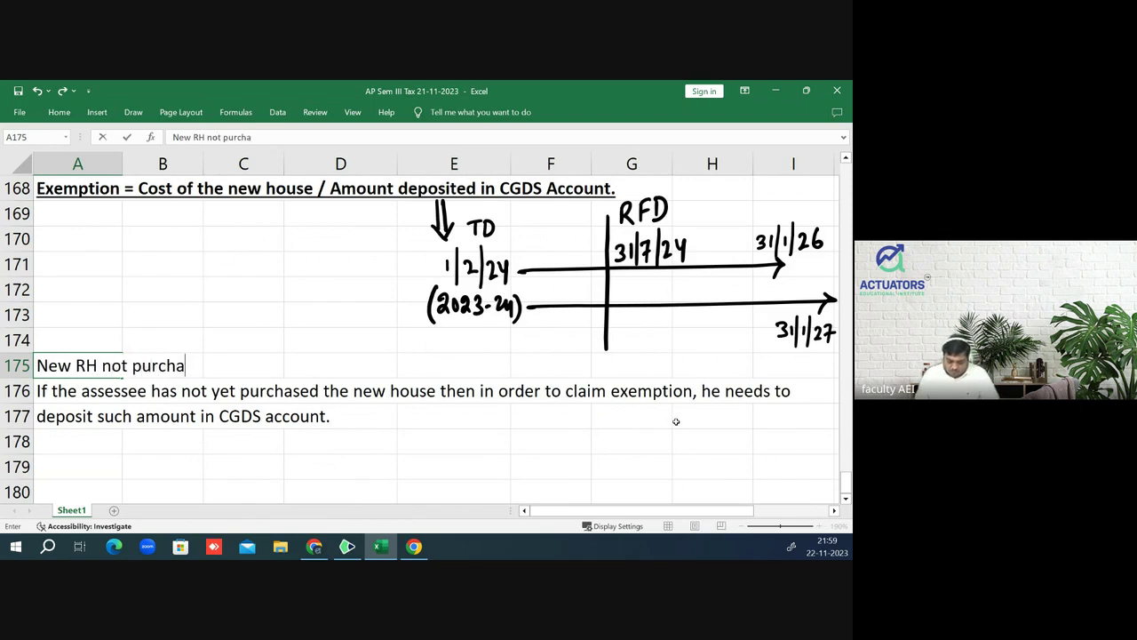
text(sed befor)
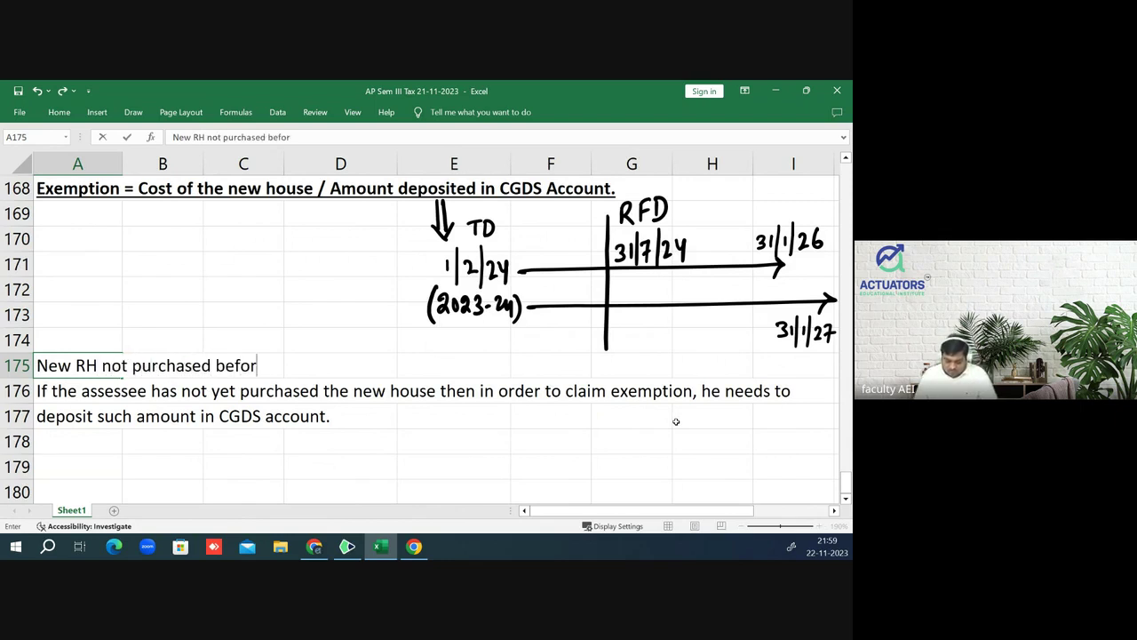
text(e RFD)
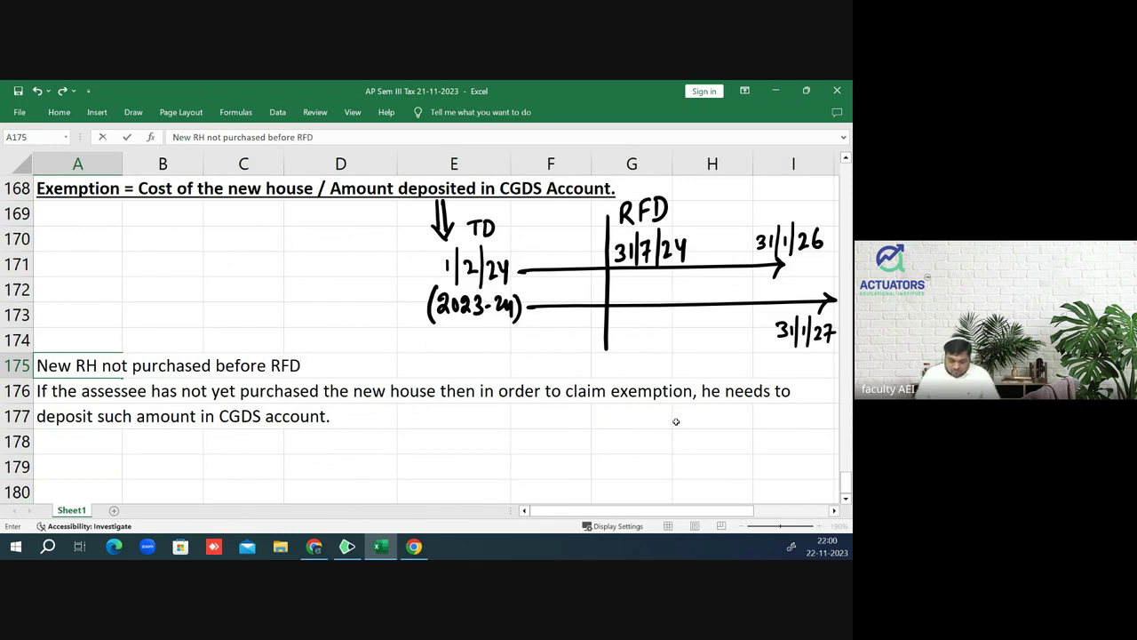
key(Return)
key(Up)
key(ctrl+b)
key(ctrl+u)
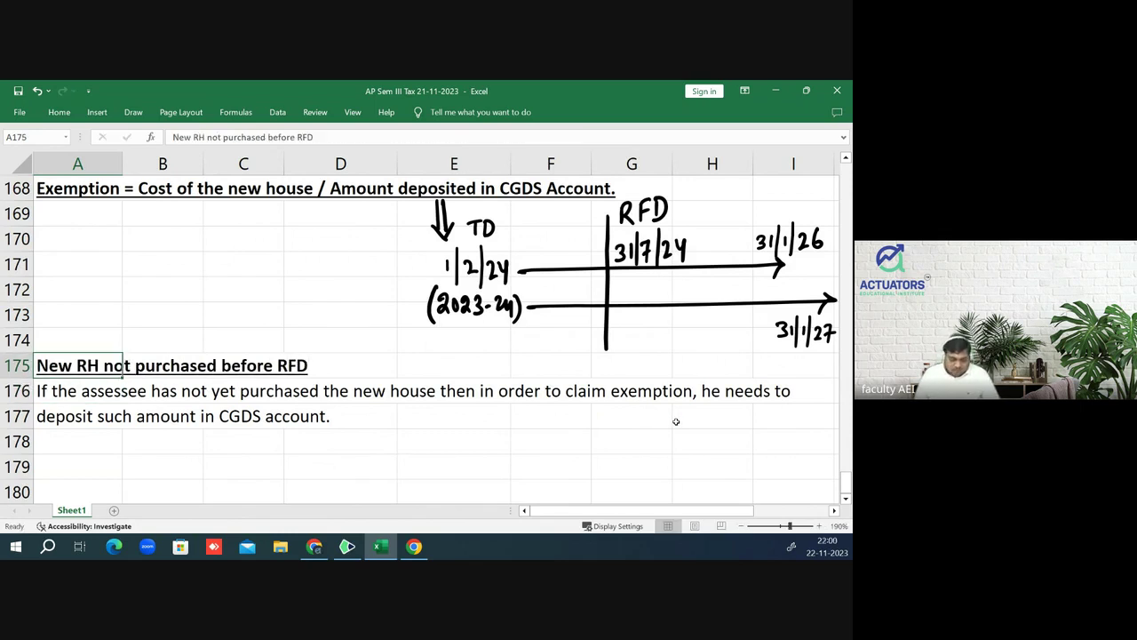
key(Down)
key(Down)
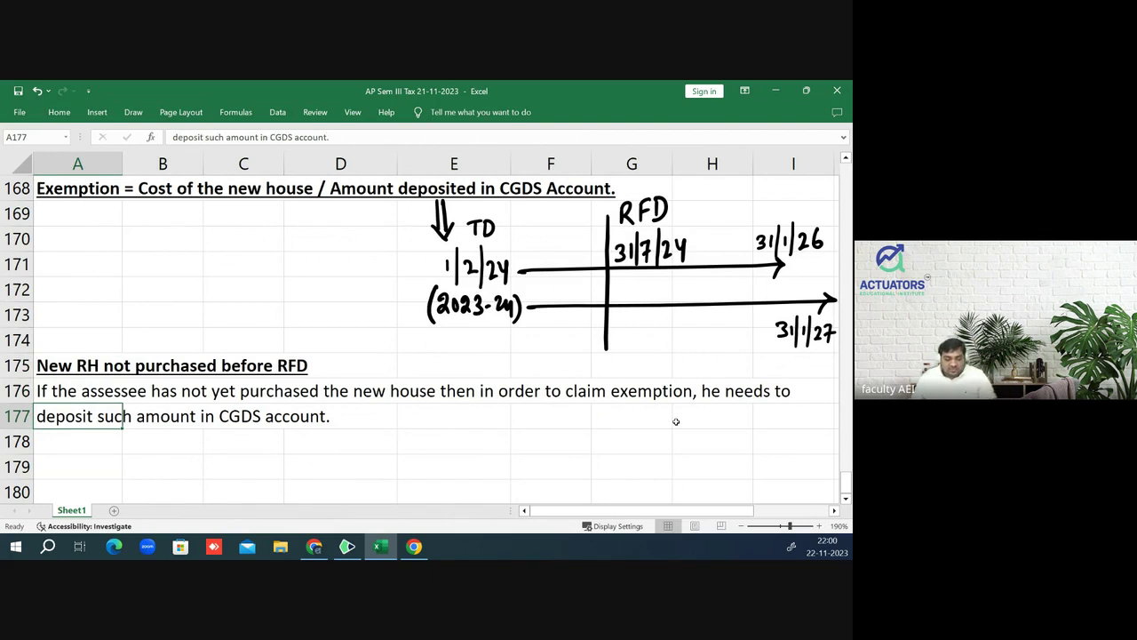
- Write the bold, underlined row 179 note that unutilised CGDS account amount is taxable as LTCG after 3 years
key(Return)
key(Return)
text(On ex)
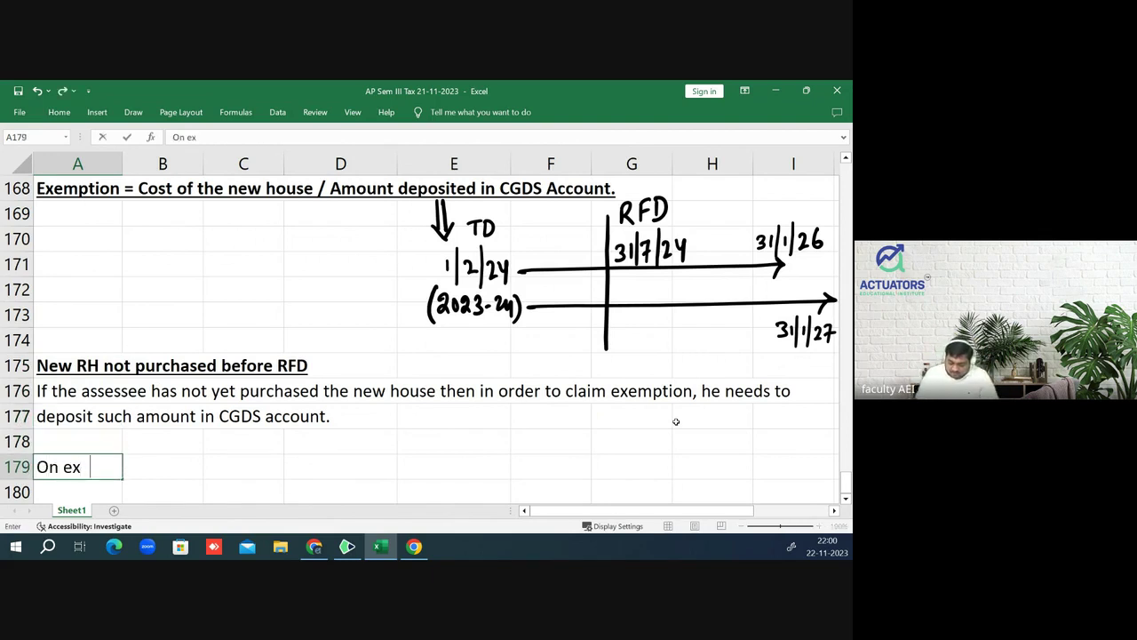
text(piry o)
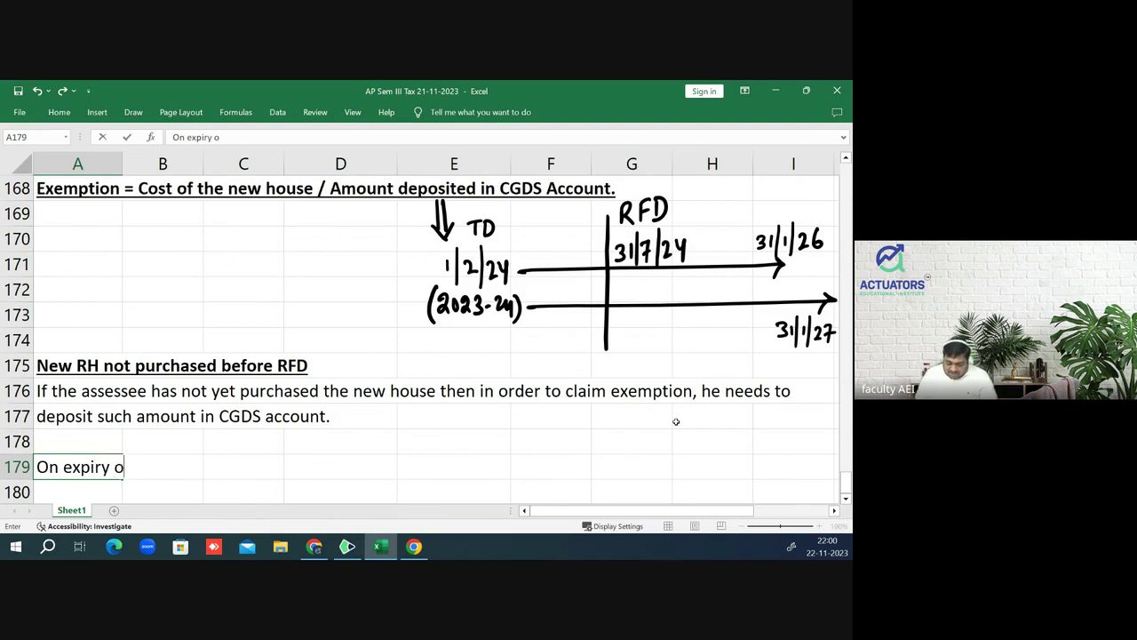
text(f 3 ye)
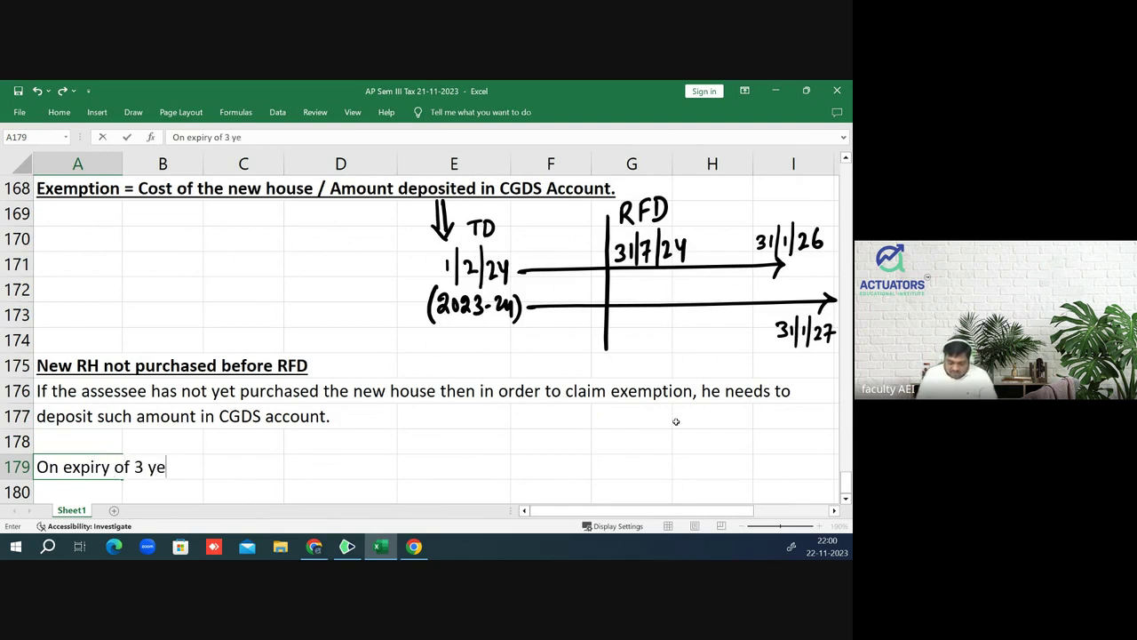
text(ars )
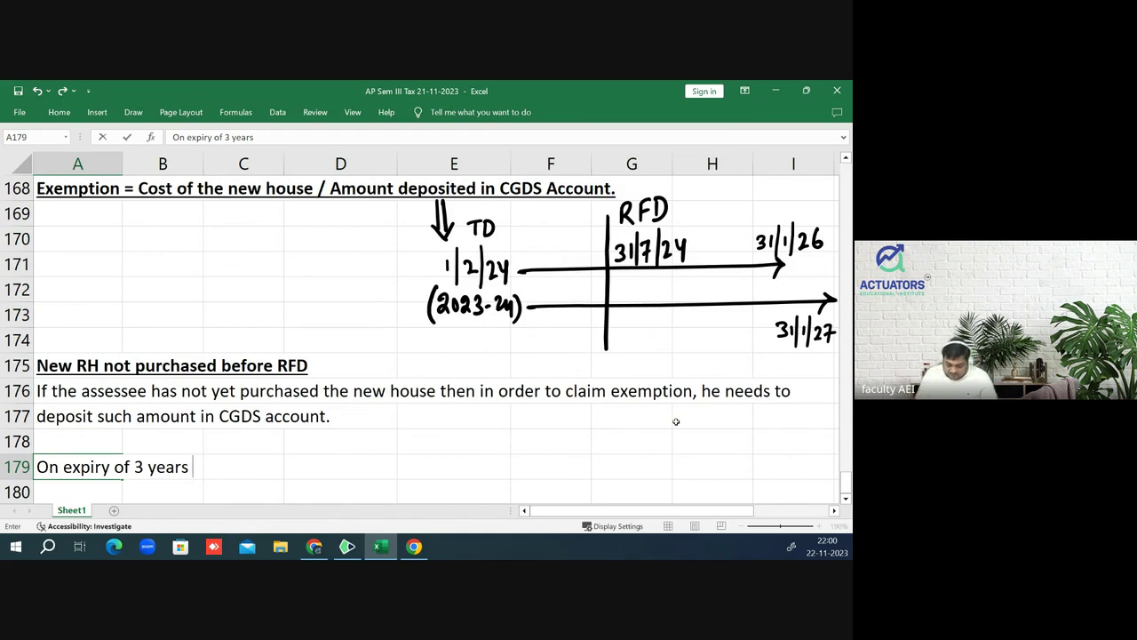
text(from the da)
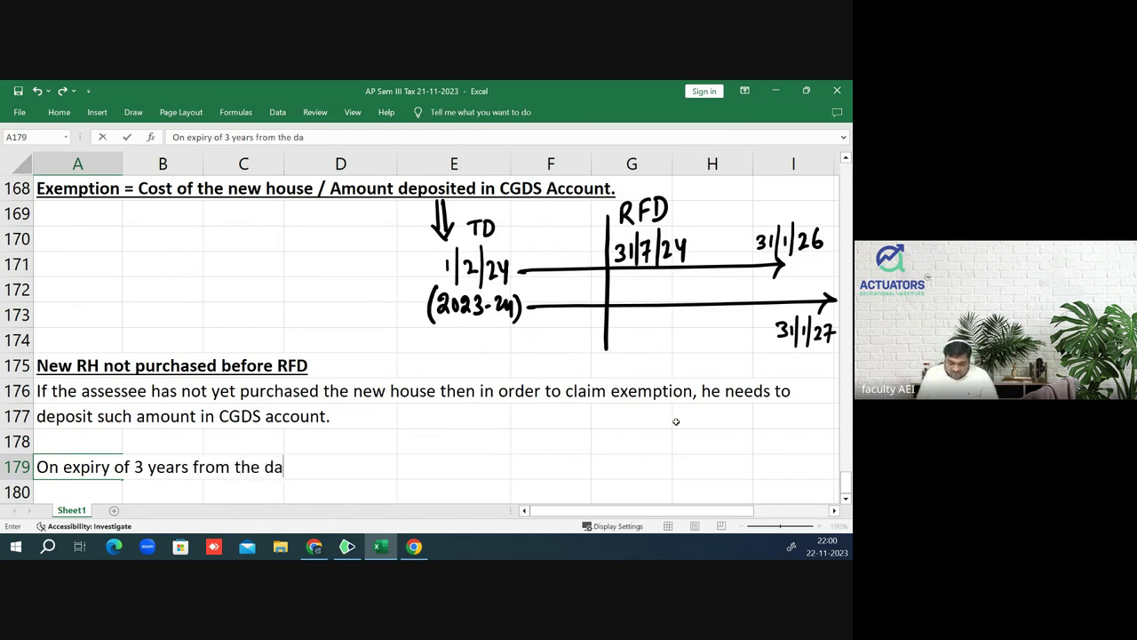
text(te of tran)
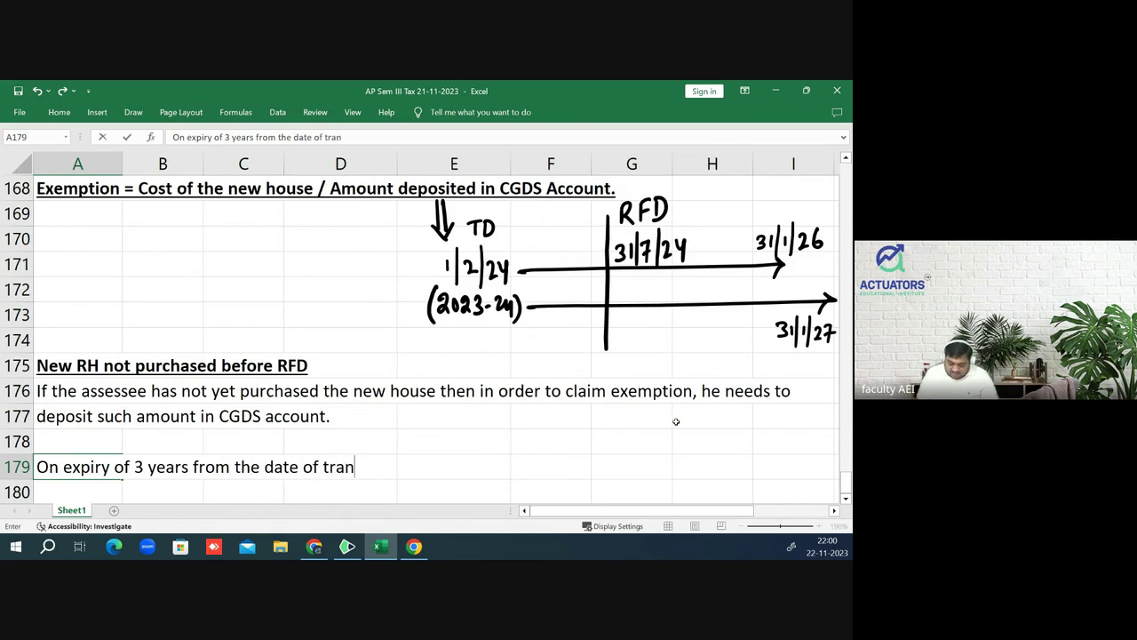
text(sfer )
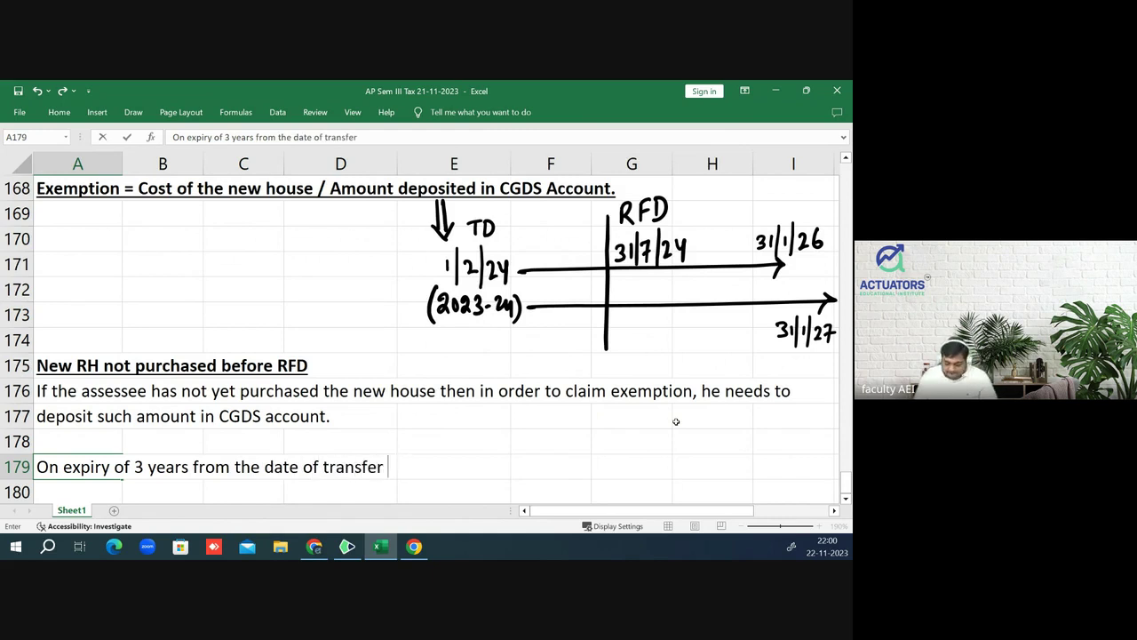
text(, un)
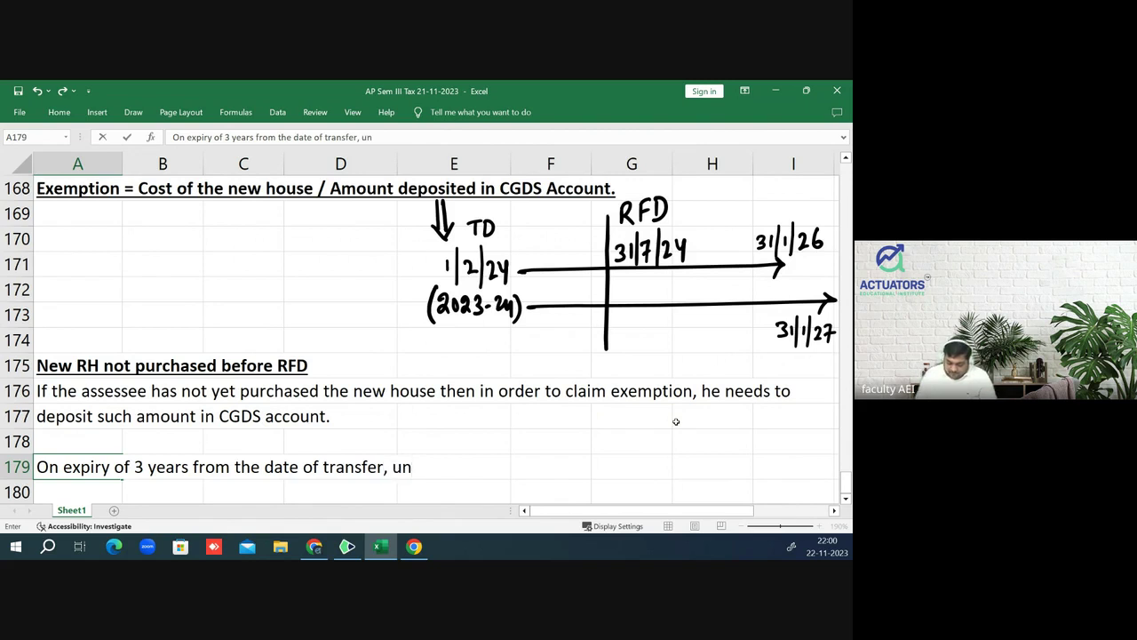
text(utilised a)
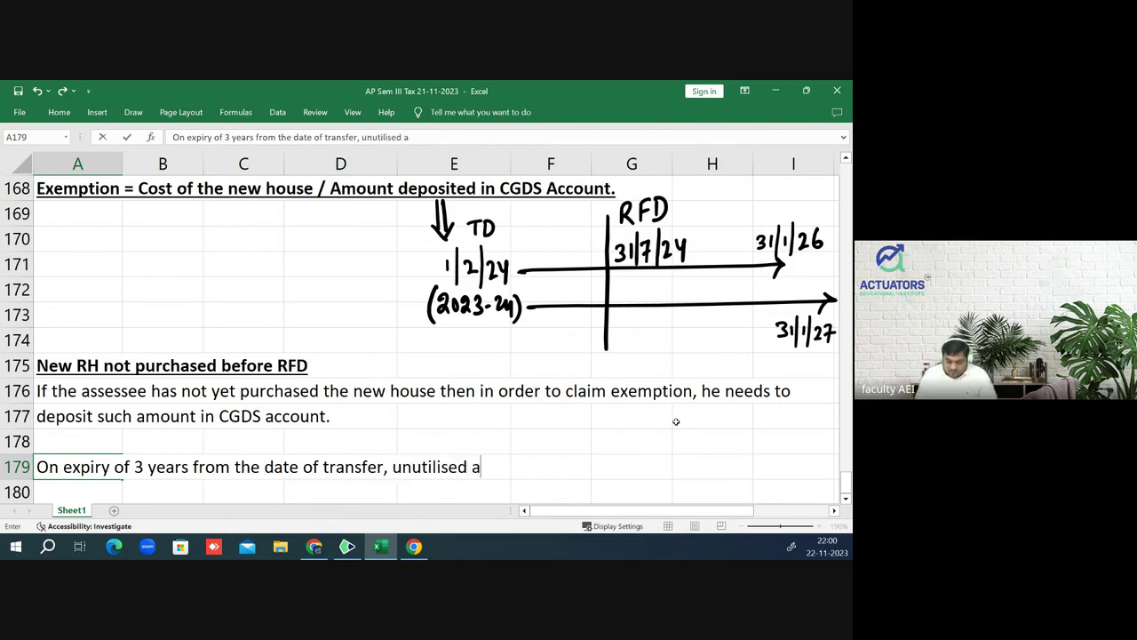
text(mount in )
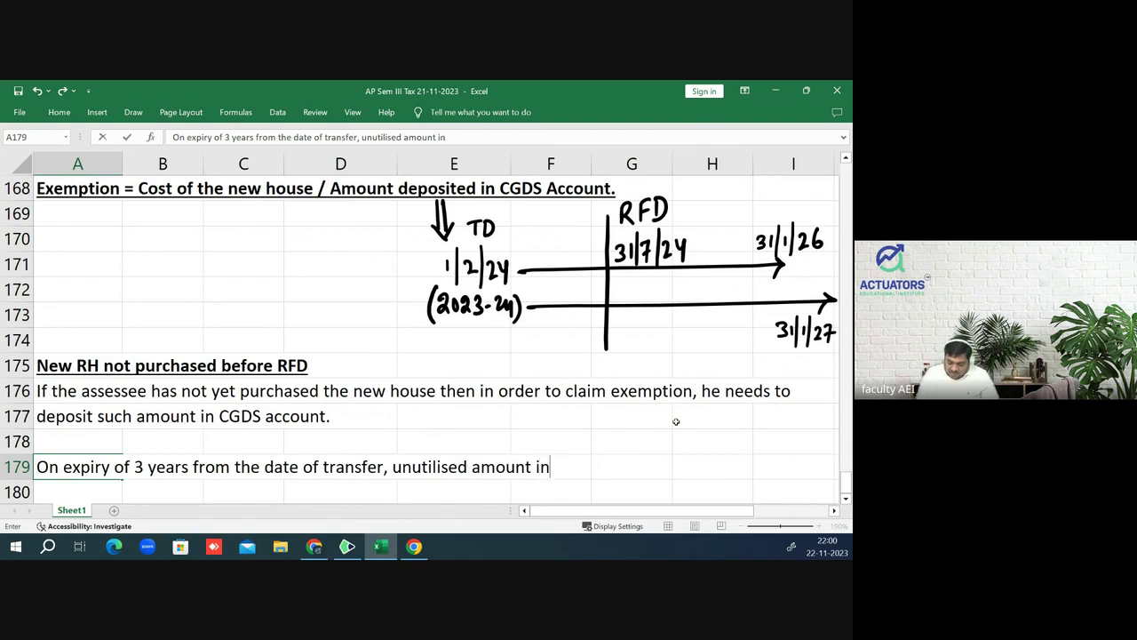
text(CGDs)
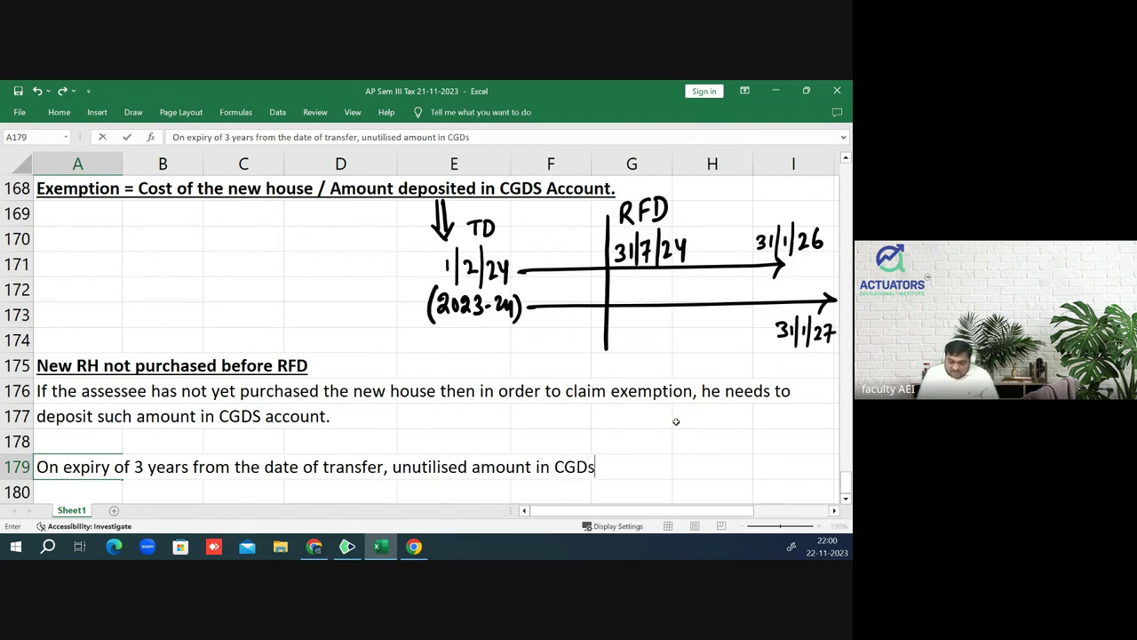
key(BackSpace)
text(S a)
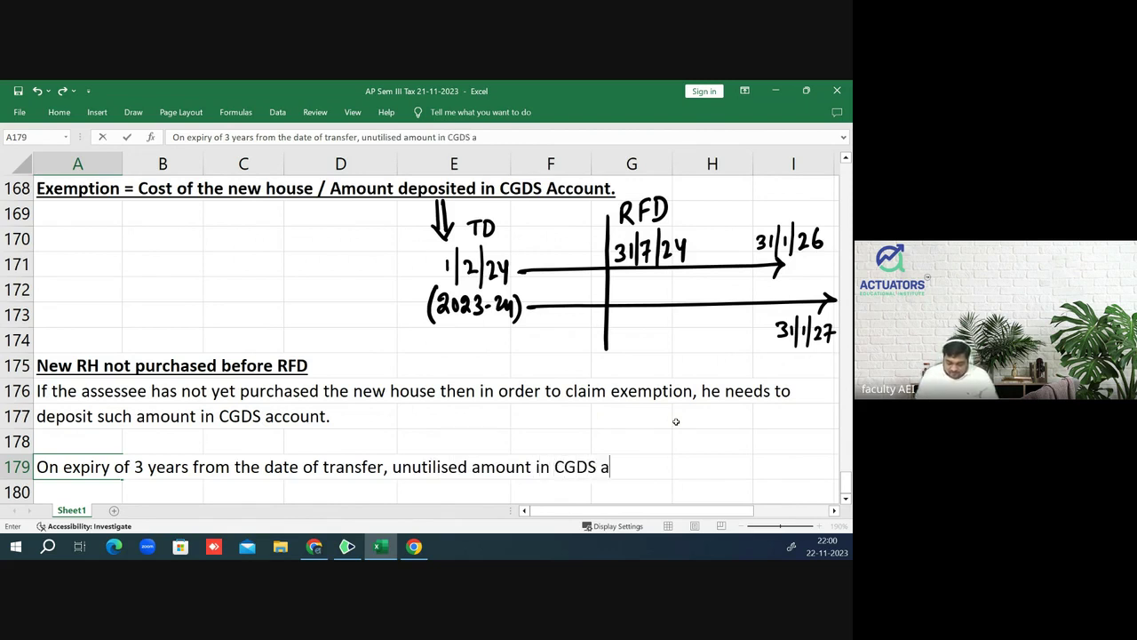
text(ccount)
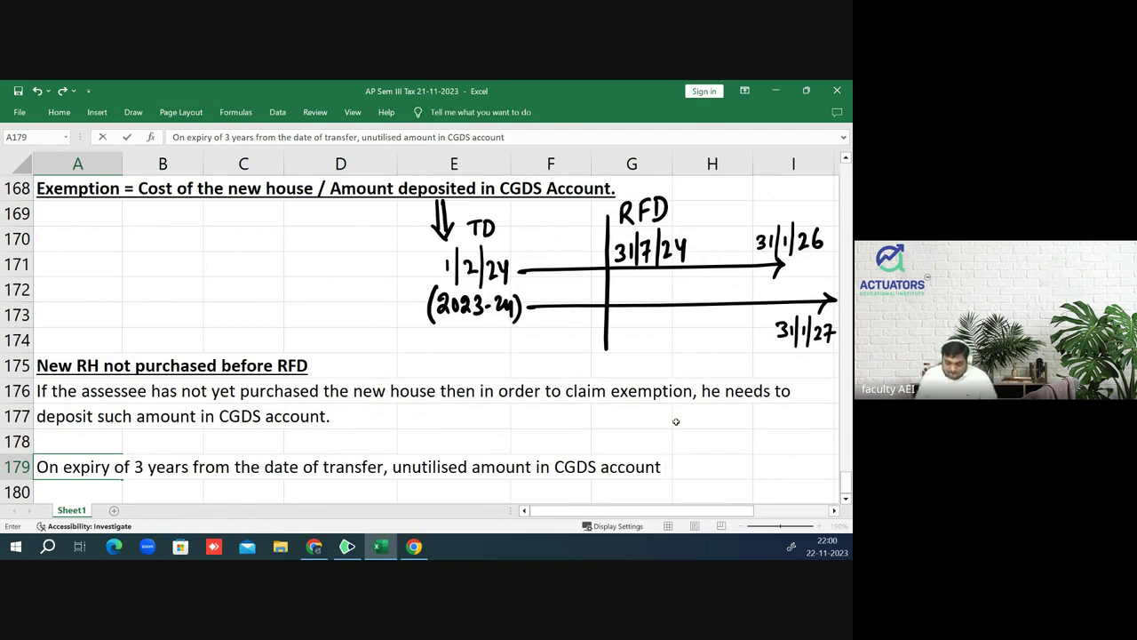
text(will)
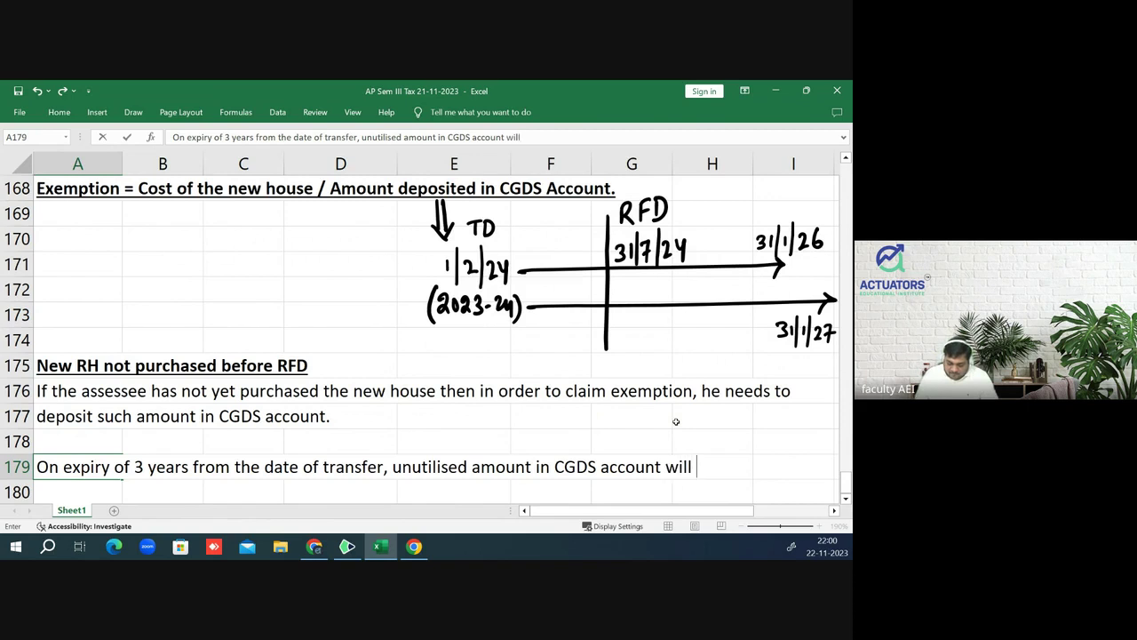
text( be tac)
key(BackSpace)
text(xab)
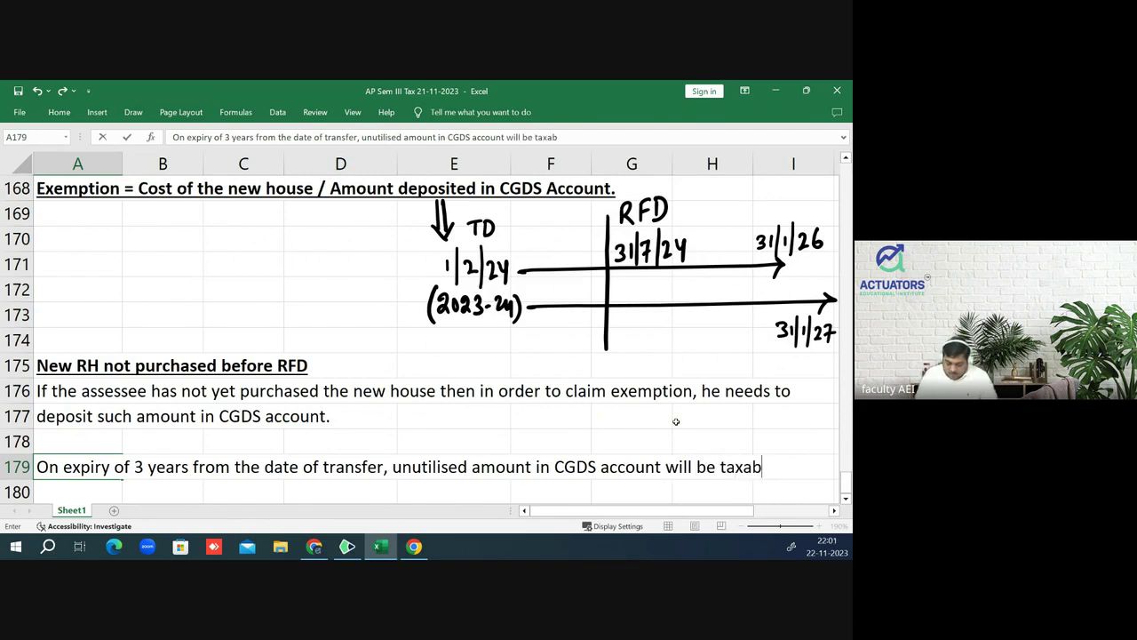
text(le)
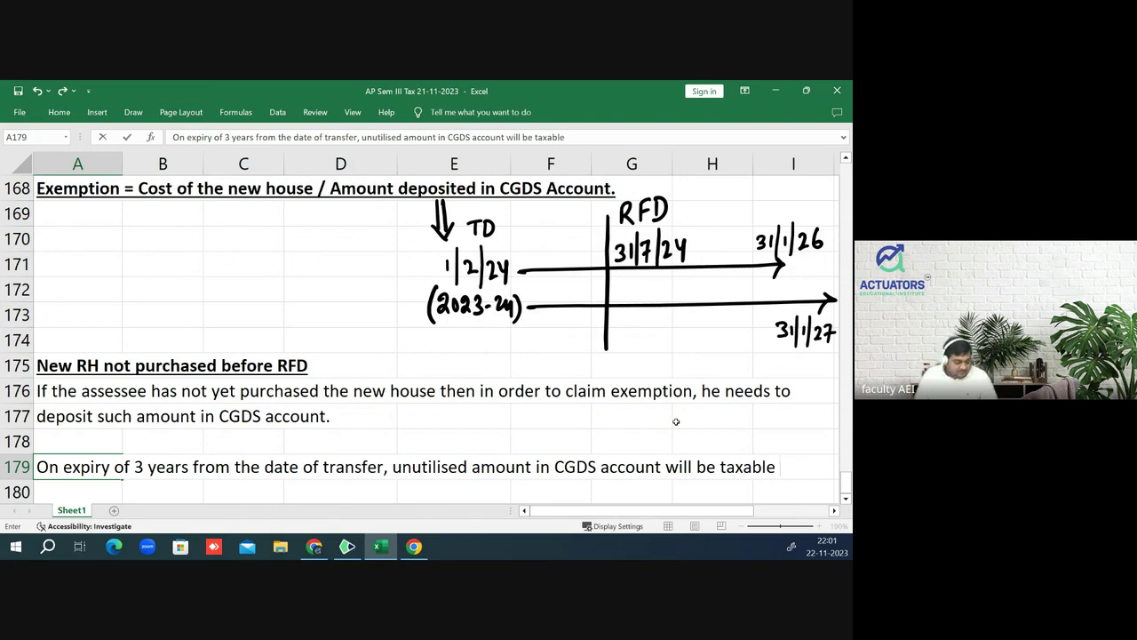
text( as )
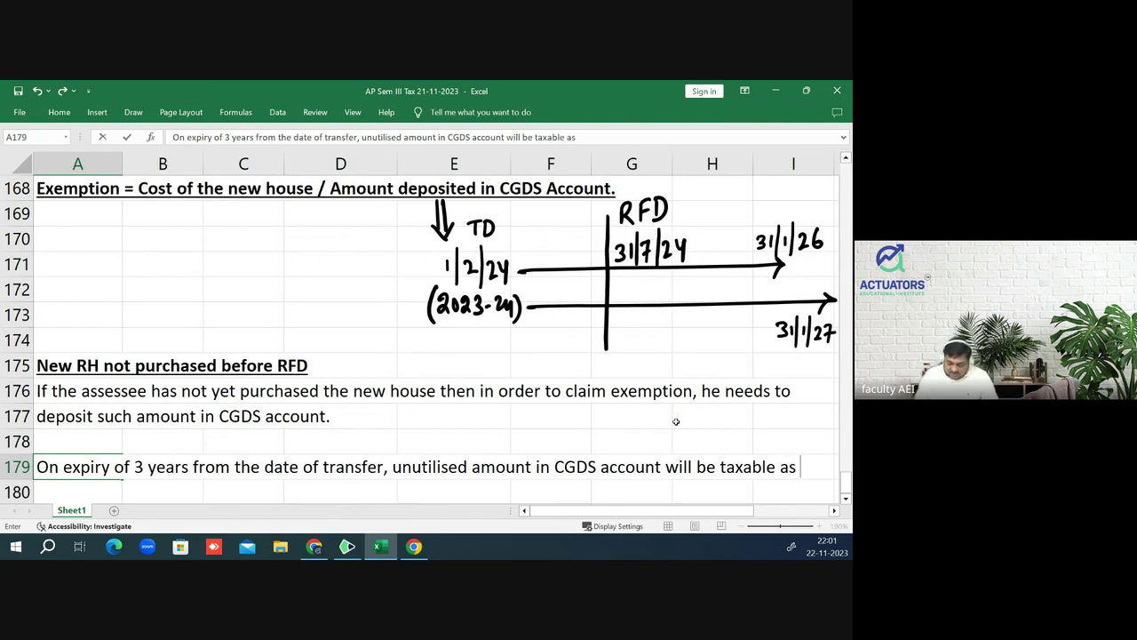
text(LTCG)
key(Return)
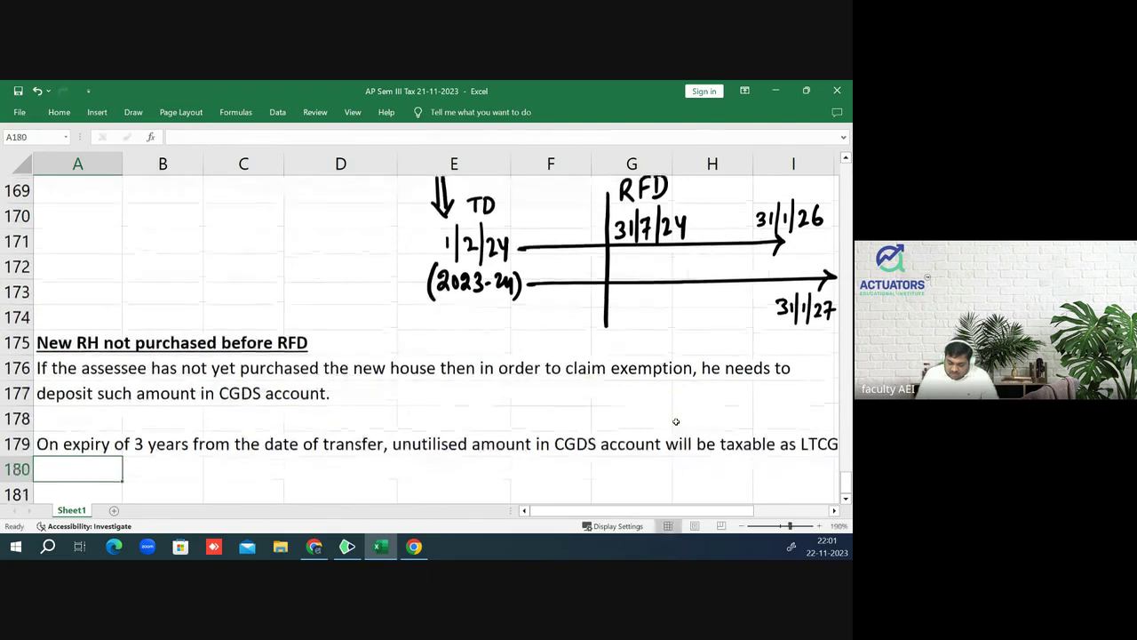
key(Up)
key(ctrl+b)
key(ctrl+u)
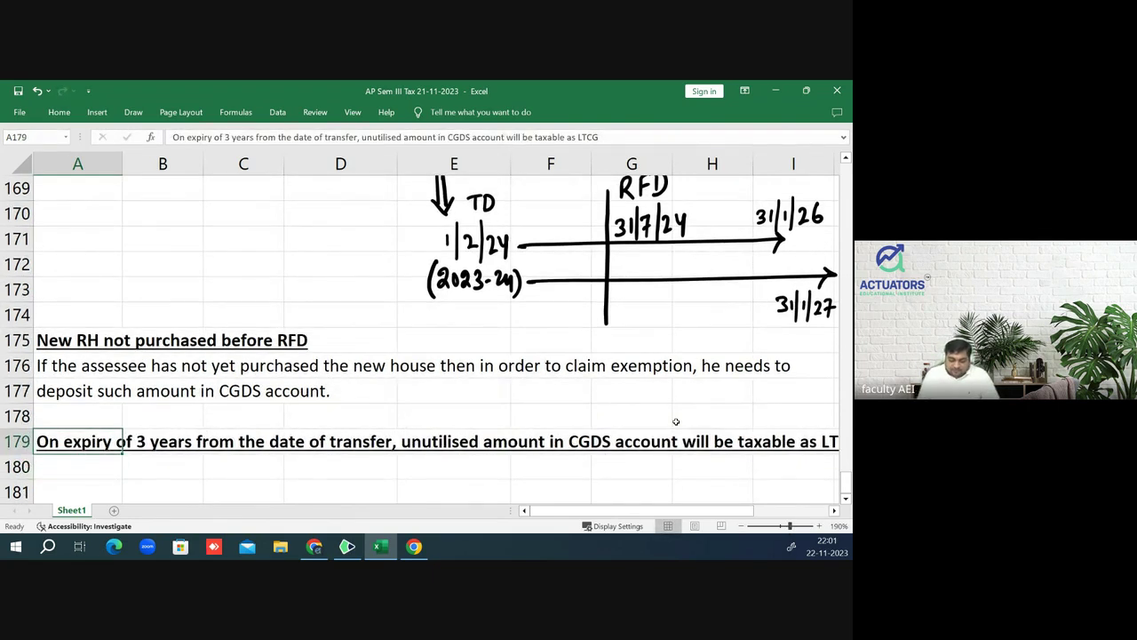
- Handwrite '(Completion)' in ink beside '3yr from transfer Date' and retrace both brackets
key(Up)
key(Up)
key(Up)
key(Up)
key(Up)
key(Up)
key(Up)
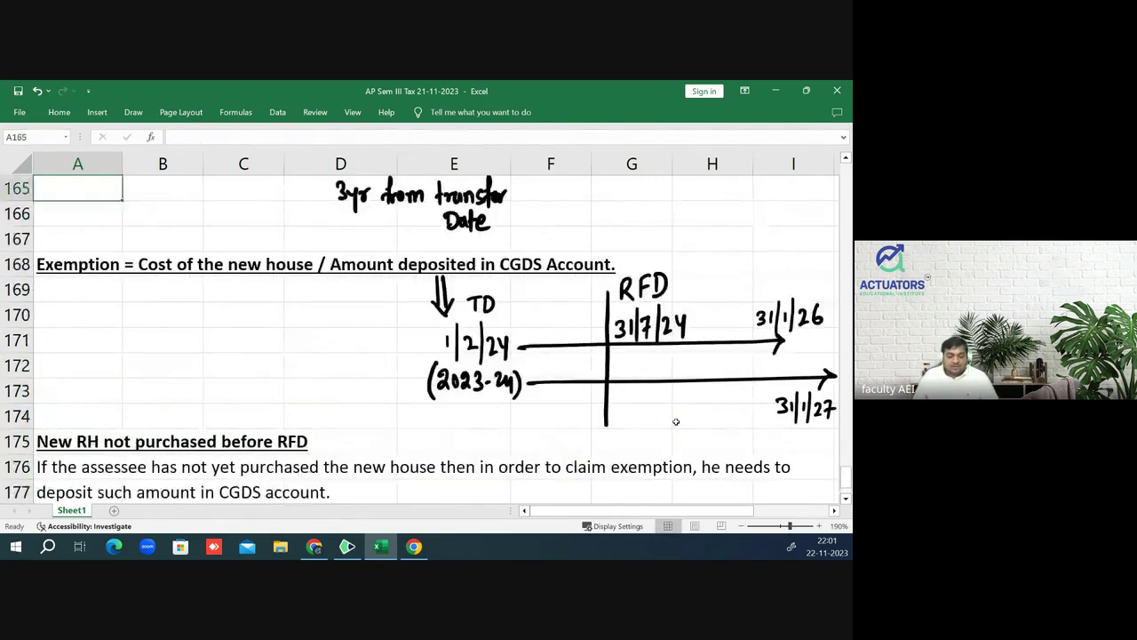
key(Up)
key(Up)
key(Up)
key(Up)
key(Up)
key(Up)
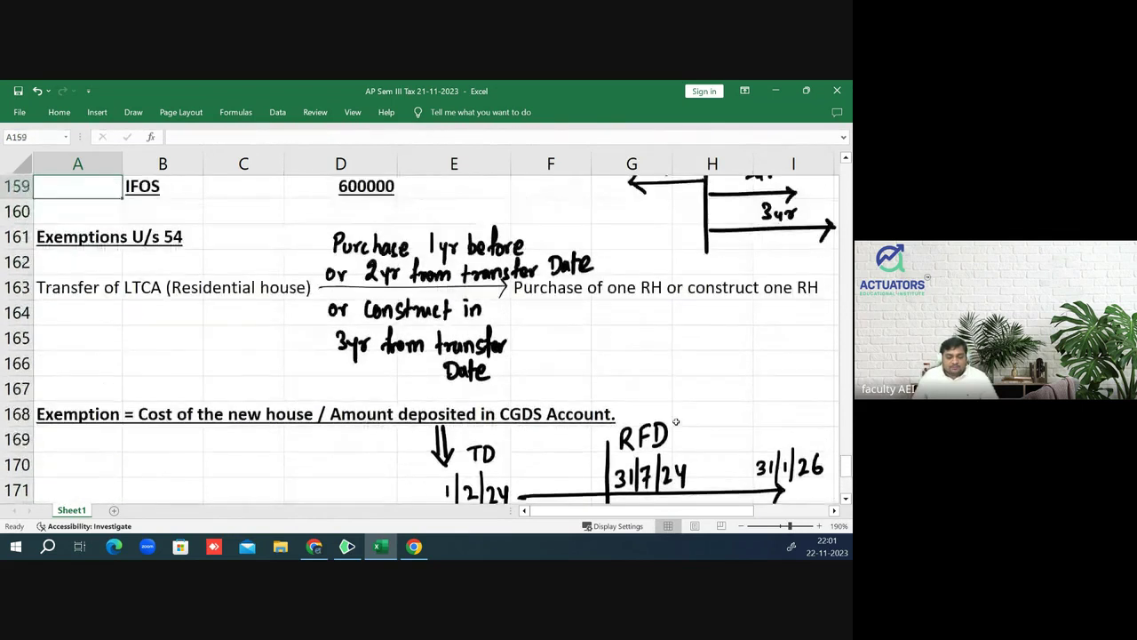
key(Up)
key(Up)
key(Up)
key(Down)
key(Down)
key(Down)
key(Down)
key(Down)
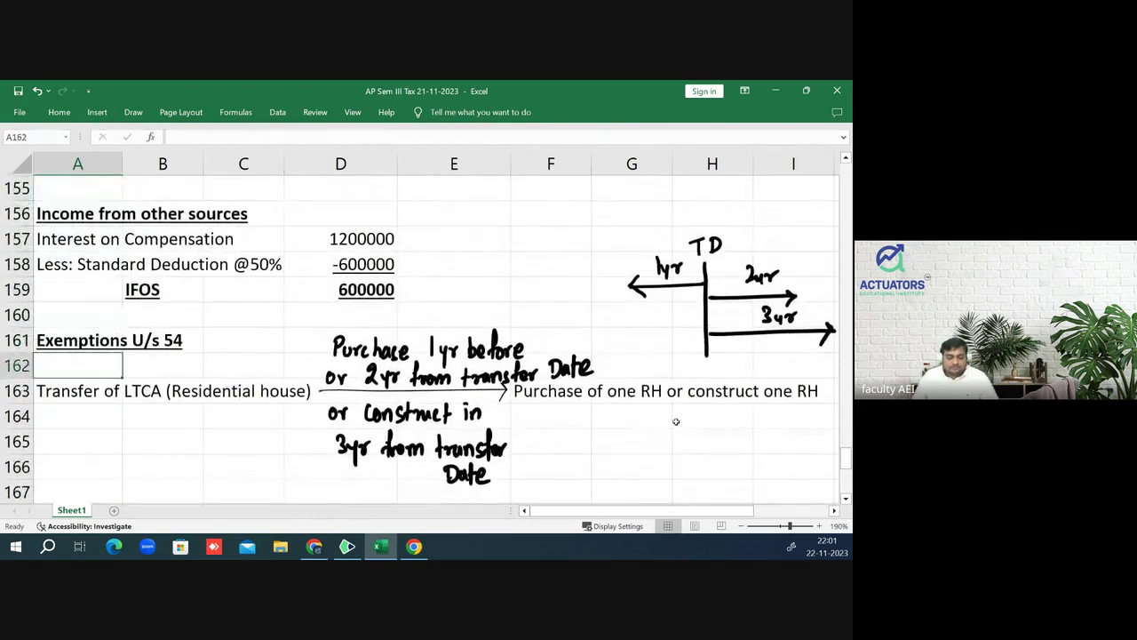
key(Down)
key(Down)
key(Down)
key(Down)
key(Down)
key(Down)
key(Down)
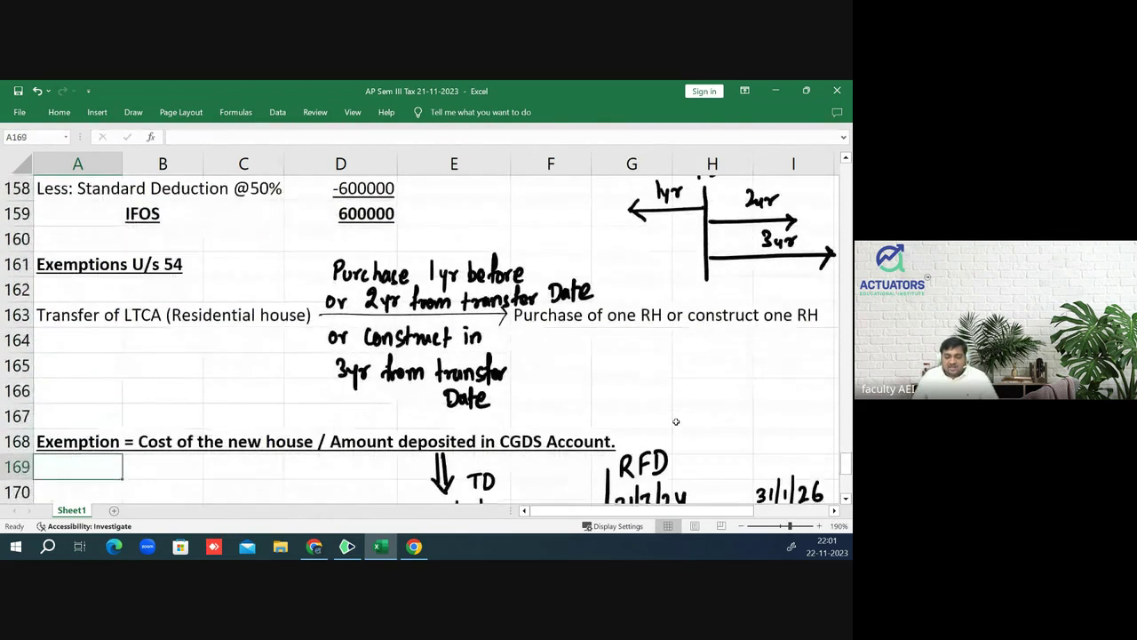
key(Up)
key(Up)
key(Up)
key(Up)
key(Up)
key(Up)
key(Up)
key(Up)
key(Up)
key(Up)
key(Up)
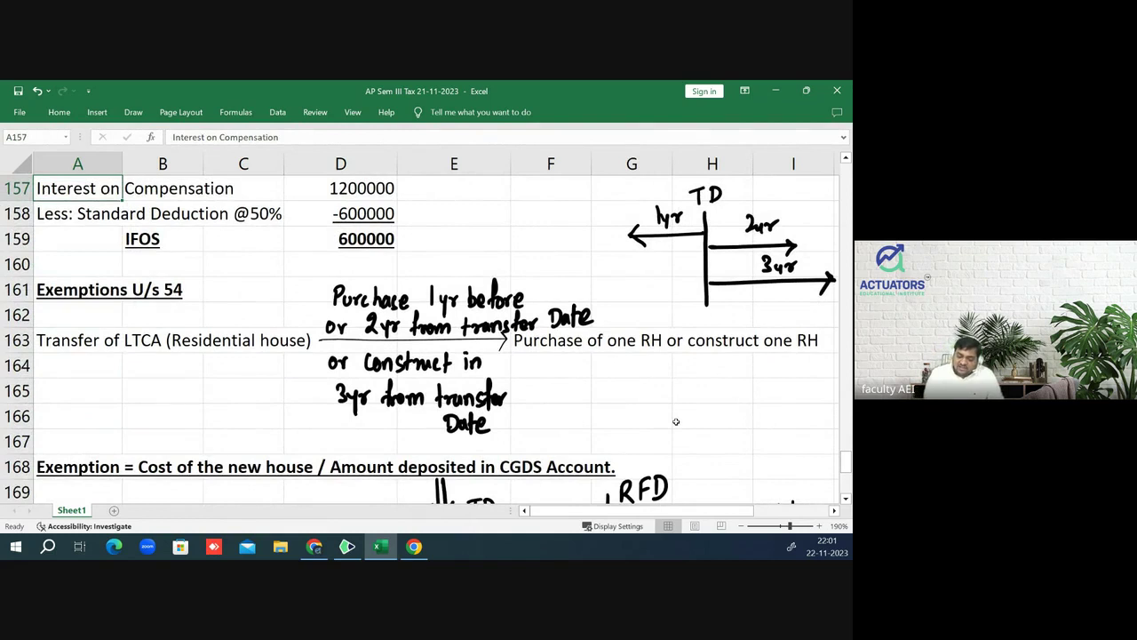
mouse_move(528, 386)
mouse_down()
mouse_move(524, 416)
mouse_move(554, 402)
mouse_move(580, 421)
mouse_move(605, 410)
mouse_up()
mouse_move(609, 398)
mouse_down()
mouse_move(610, 413)
mouse_move(634, 407)
mouse_up()
drag(637, 379, 643, 427)
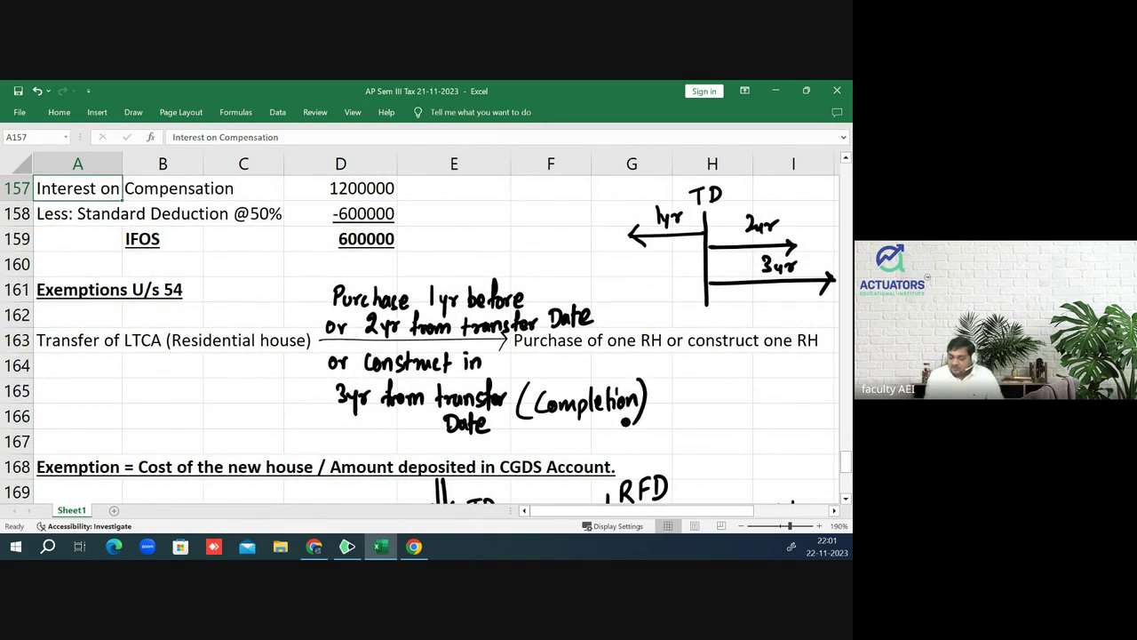
mouse_move(534, 380)
mouse_down()
mouse_move(519, 414)
mouse_move(543, 417)
mouse_up()
drag(638, 375, 636, 423)
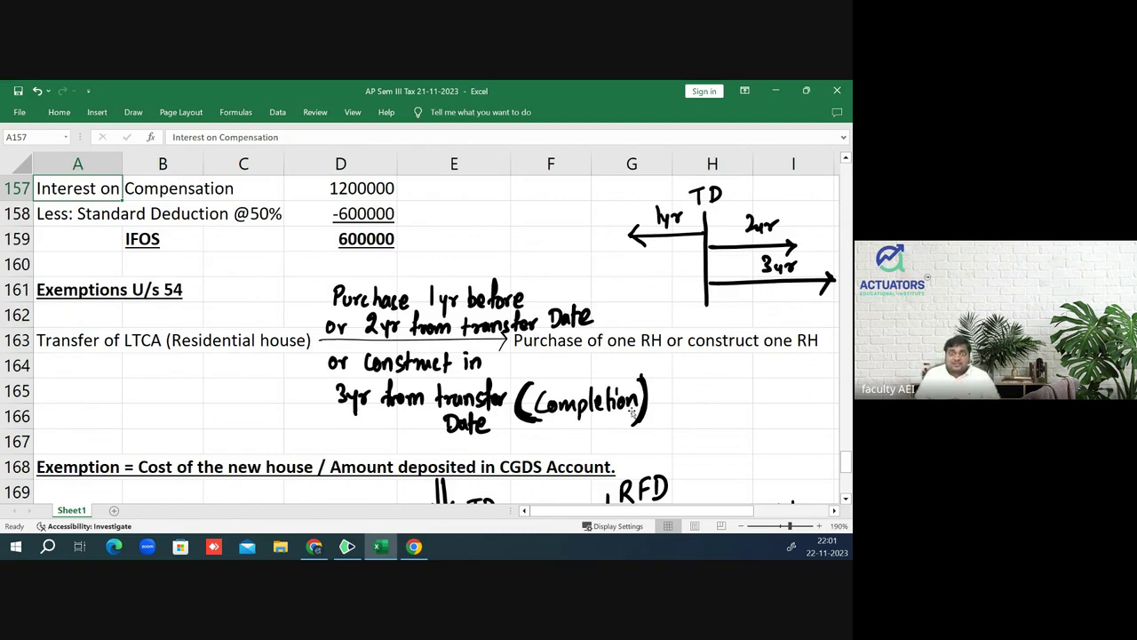
- Move down column A past the CGDS notes to the empty row 181
key(Down)
key(Down)
key(Down)
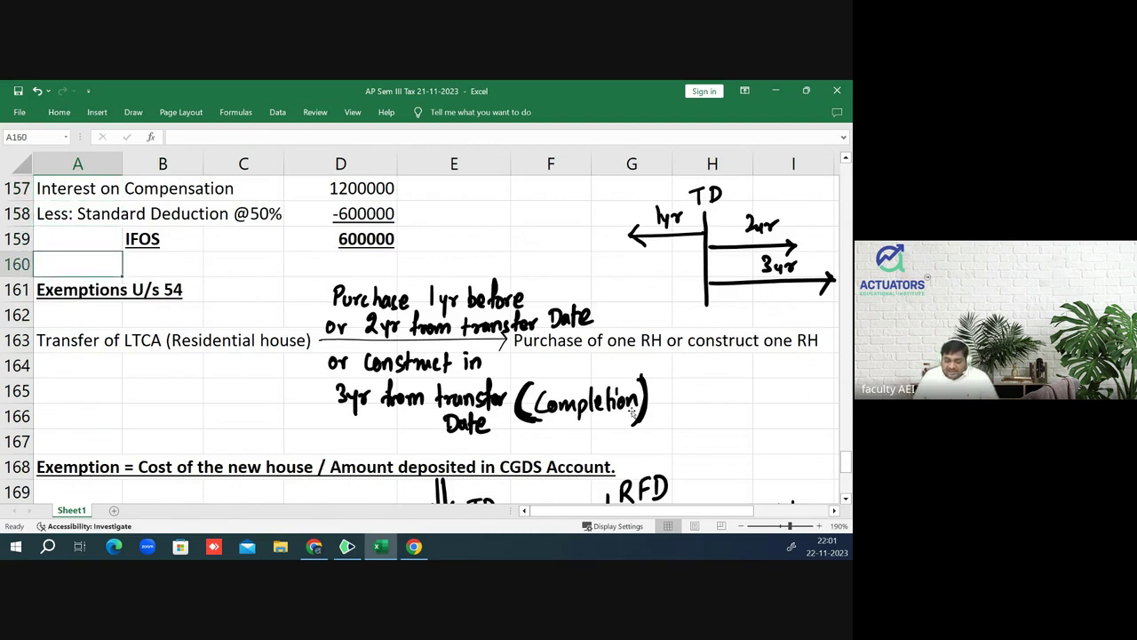
key(Down)
key(Down)
key(Down)
key(Down)
key(Down)
key(Down)
key(Down)
key(Down)
key(Down)
key(Down)
key(Down)
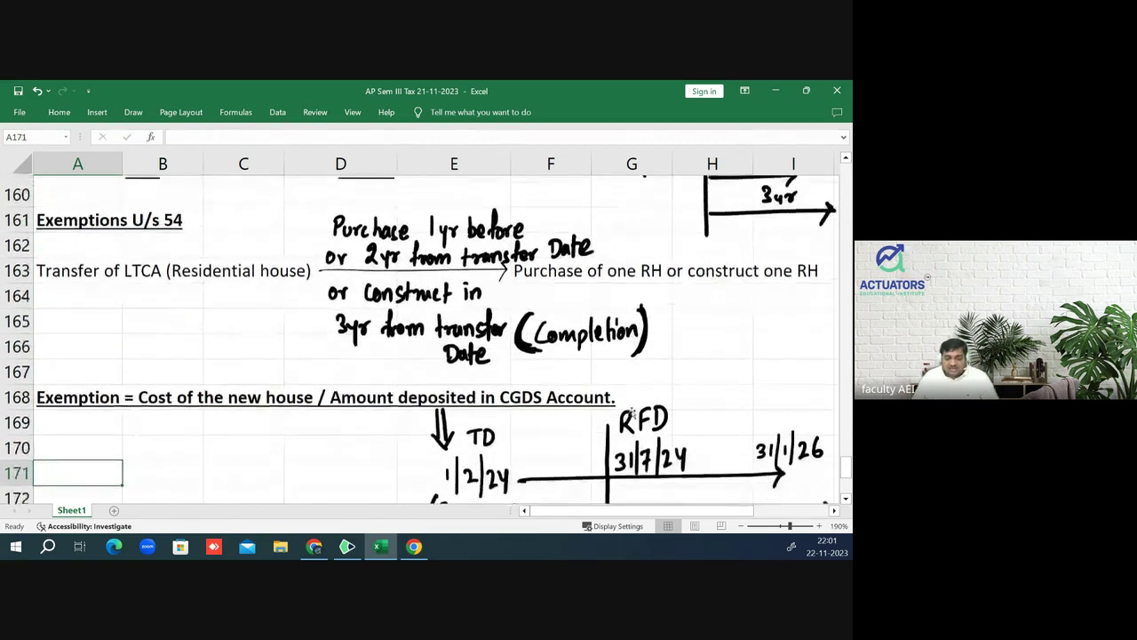
key(Down)
key(Down)
key(Down)
key(Down)
key(Down)
key(Down)
key(Down)
key(Down)
key(Down)
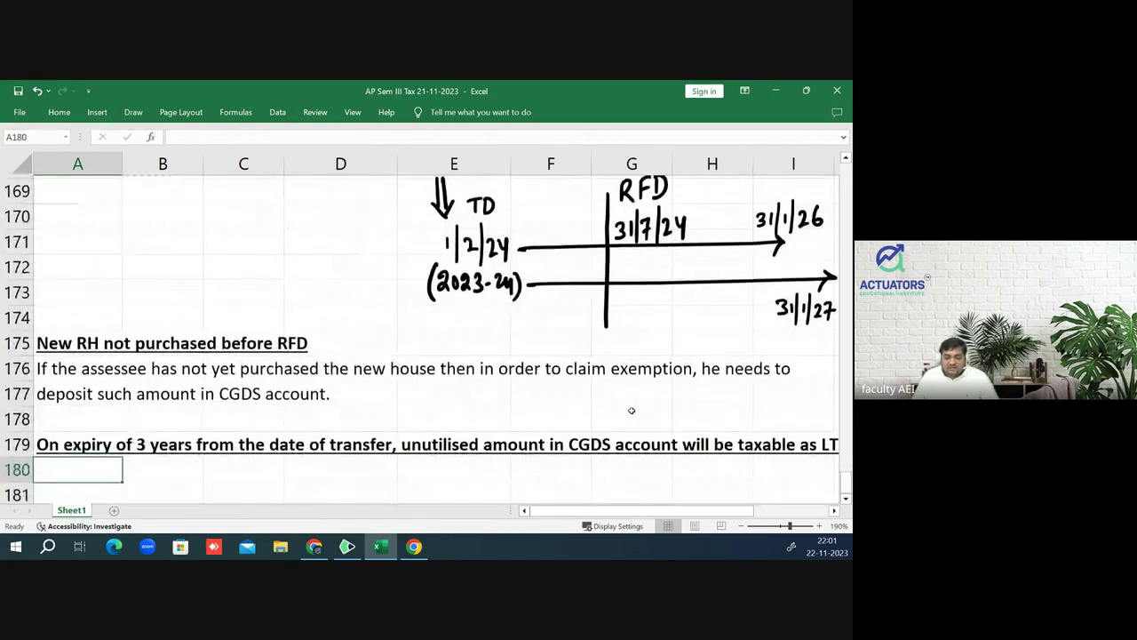
key(Up)
key(Up)
key(Up)
key(Up)
key(Up)
key(Up)
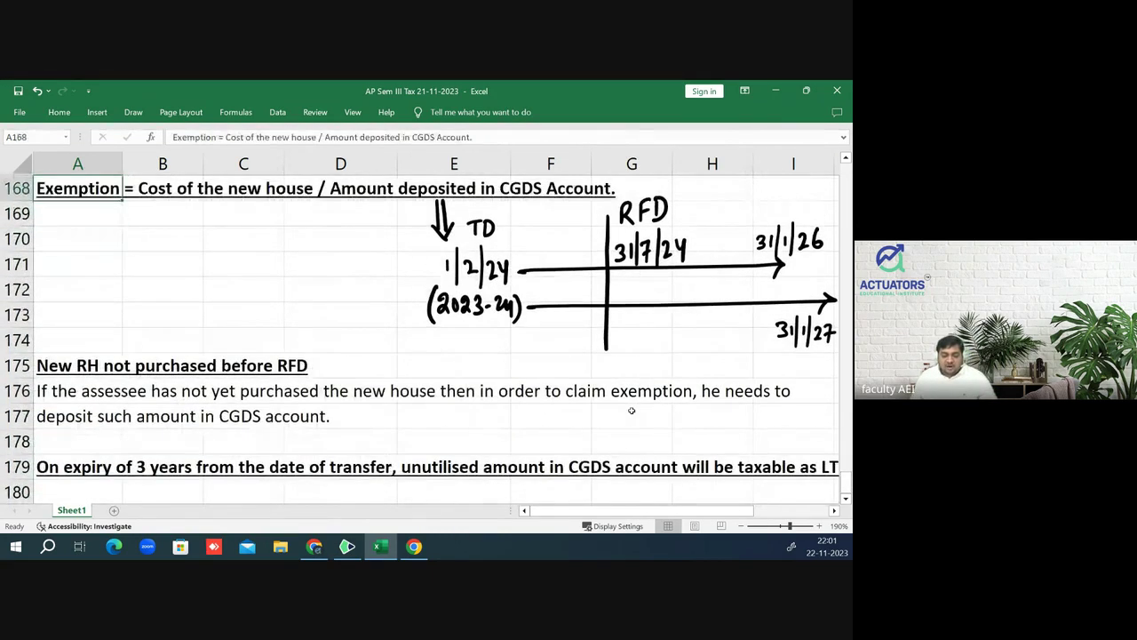
key(Down)
key(Down)
key(Down)
key(Down)
key(Down)
key(Down)
key(Down)
key(Down)
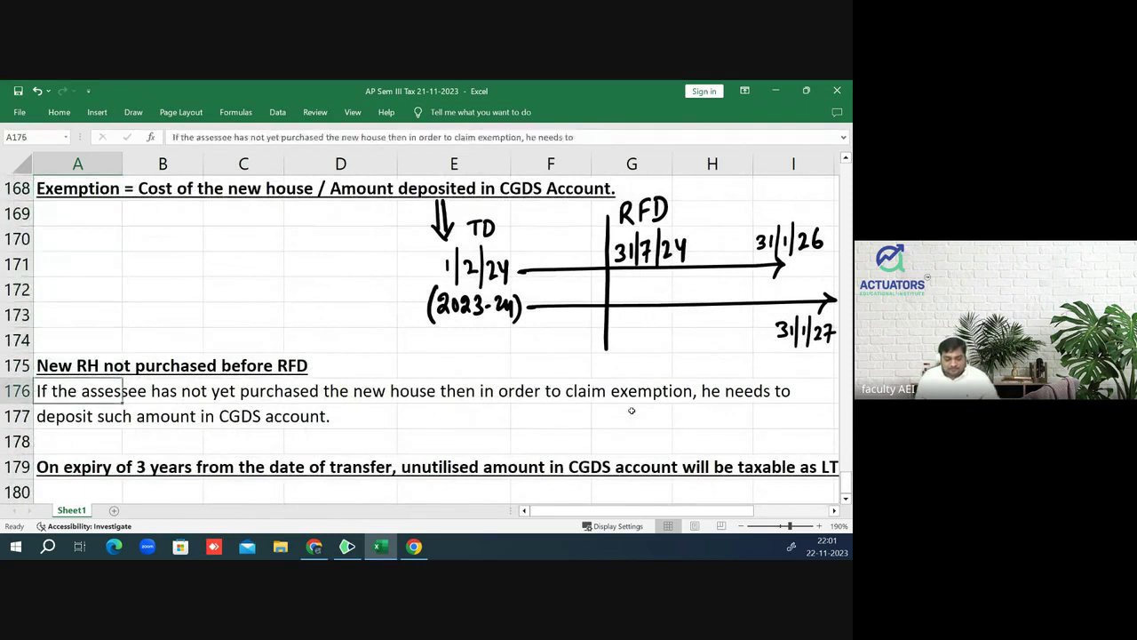
key(Down)
key(Down)
key(Down)
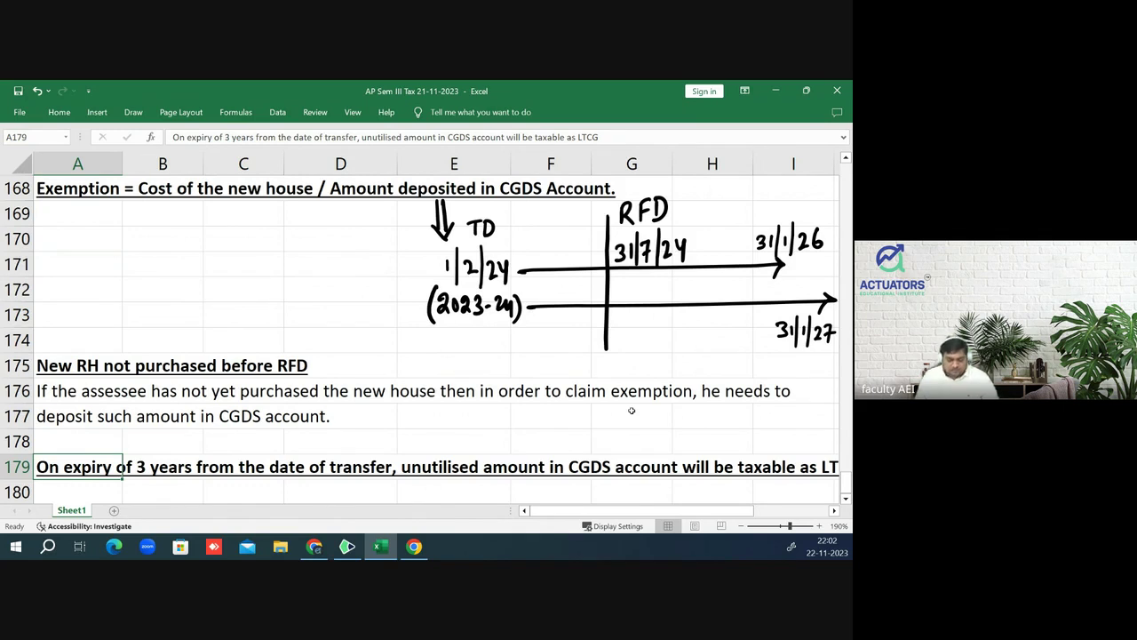
key(Down)
key(Down)
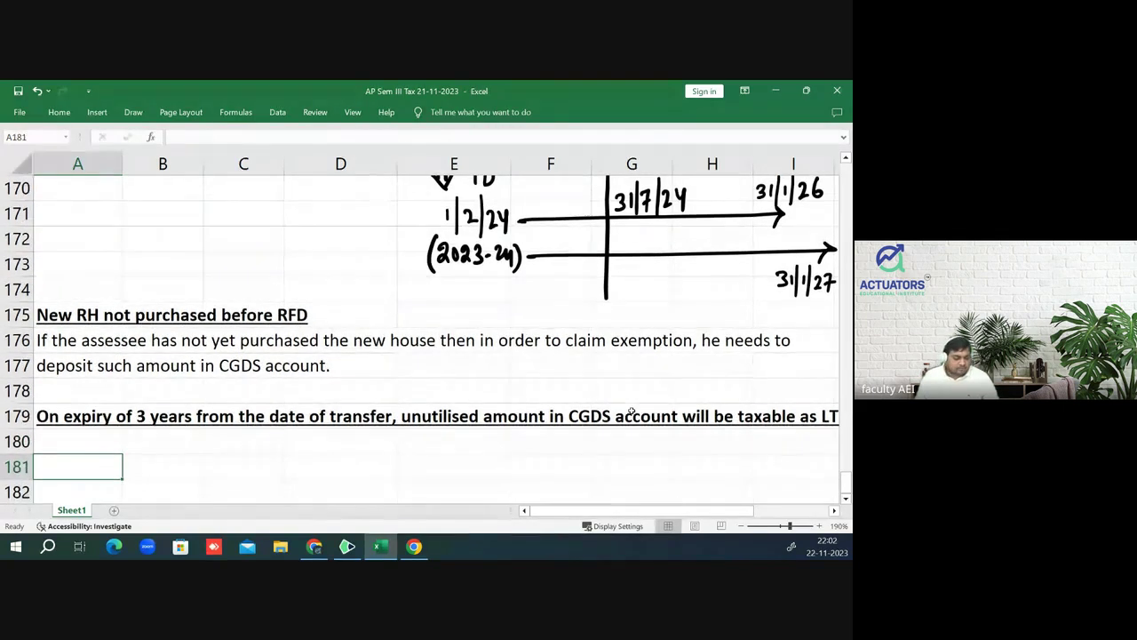
- Type the condition in A181: if CG doesn't exceed Rs. 2 crores, assessee can purchase/construct 2 New RH
text(C)
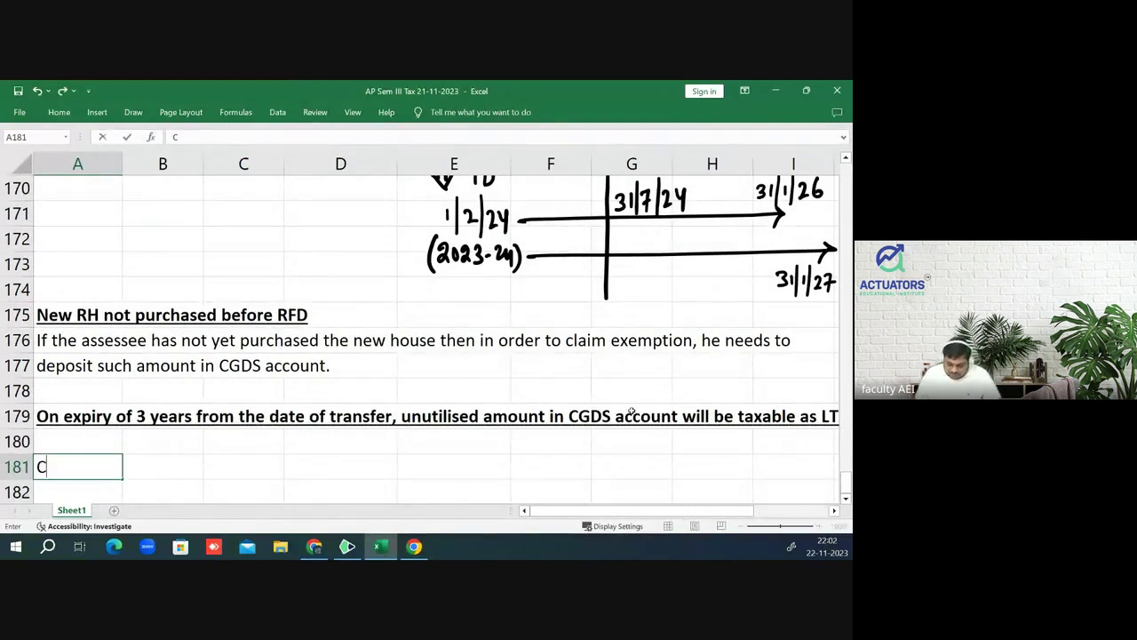
text(onditions)
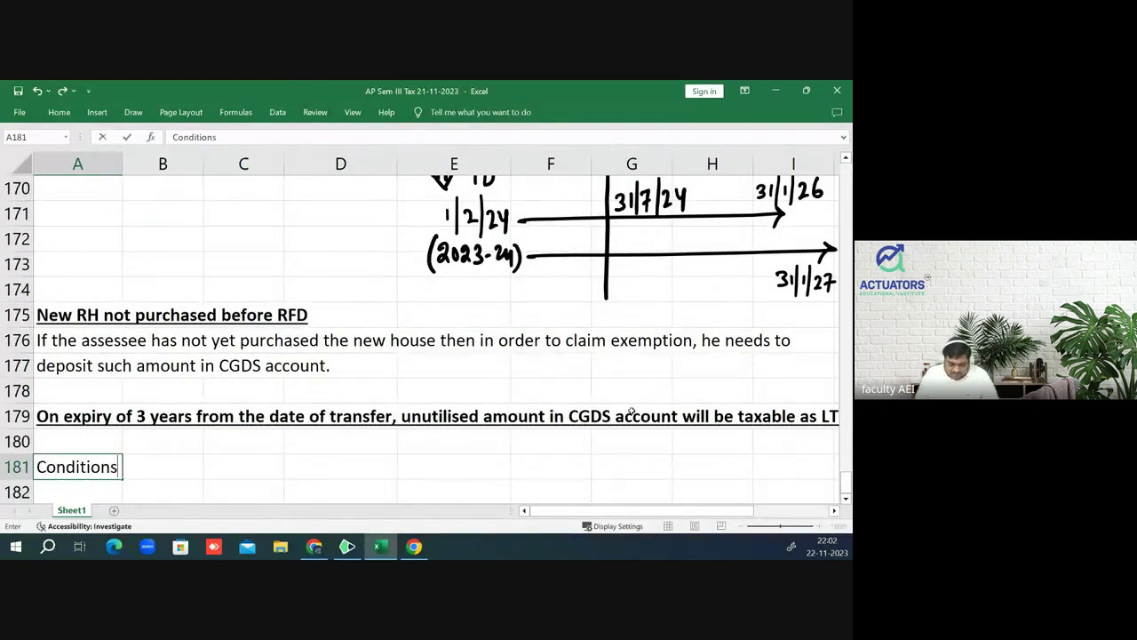
text(:)
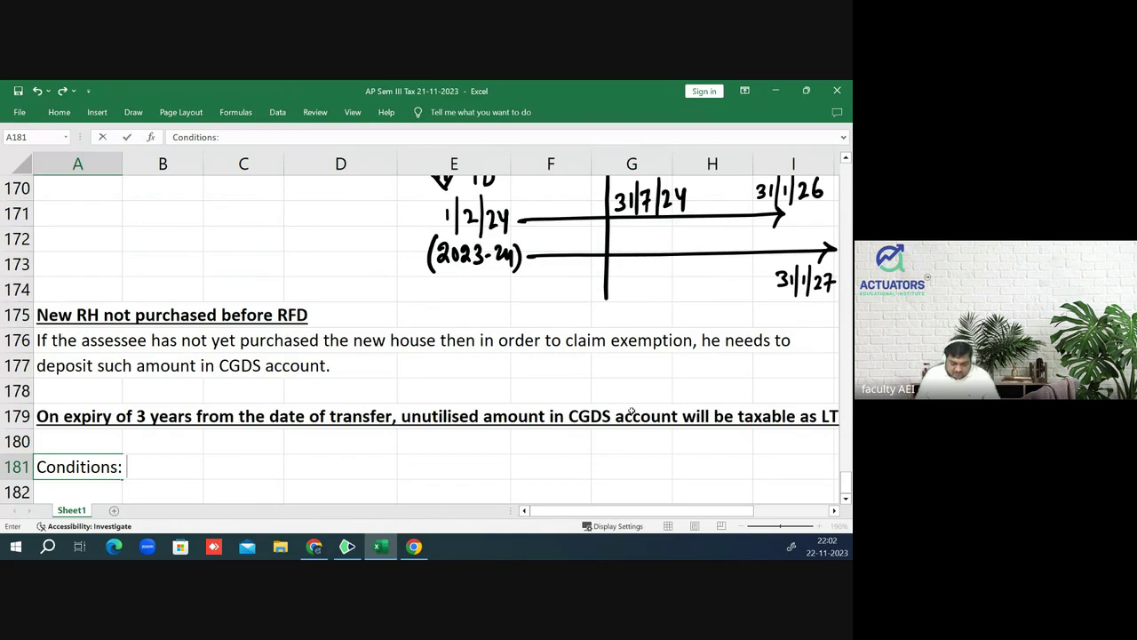
text(If the)
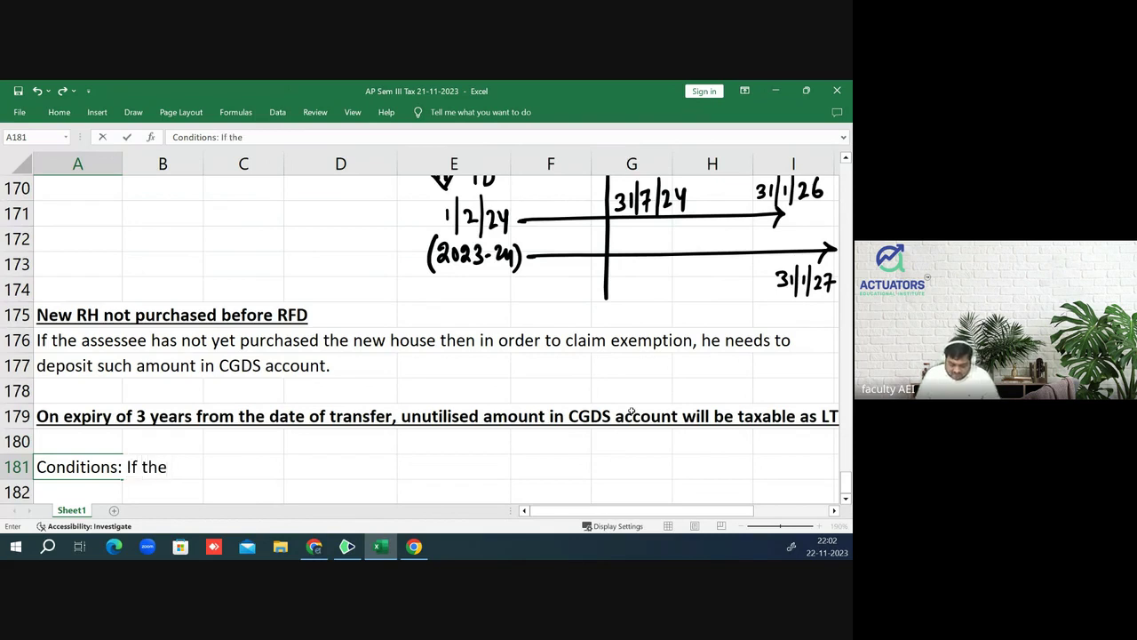
text( CG amo)
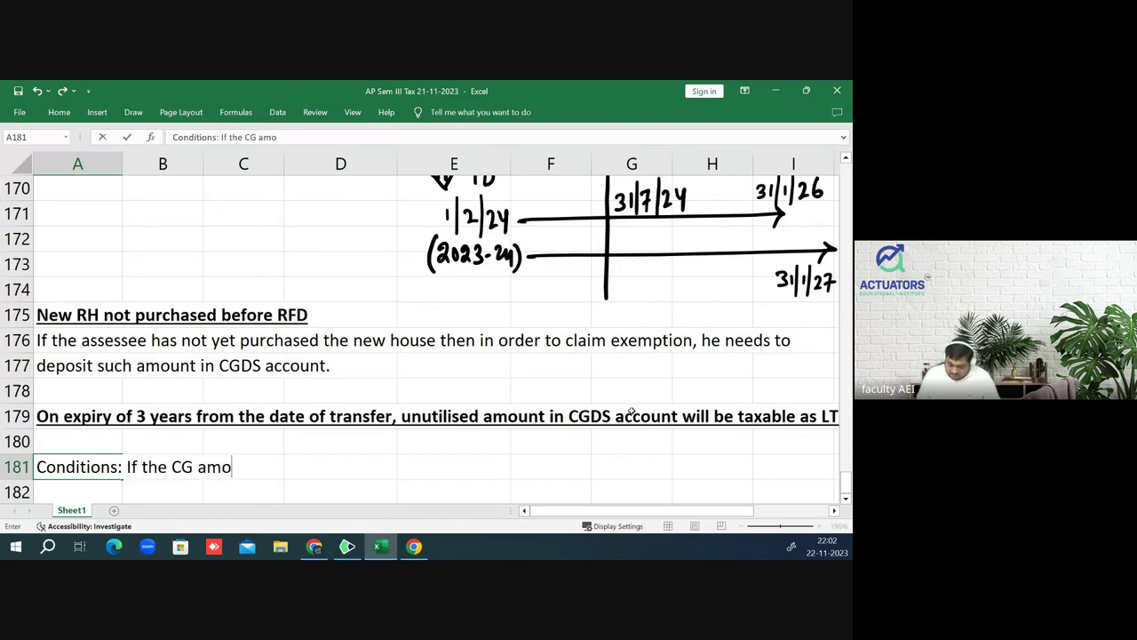
text(unt do)
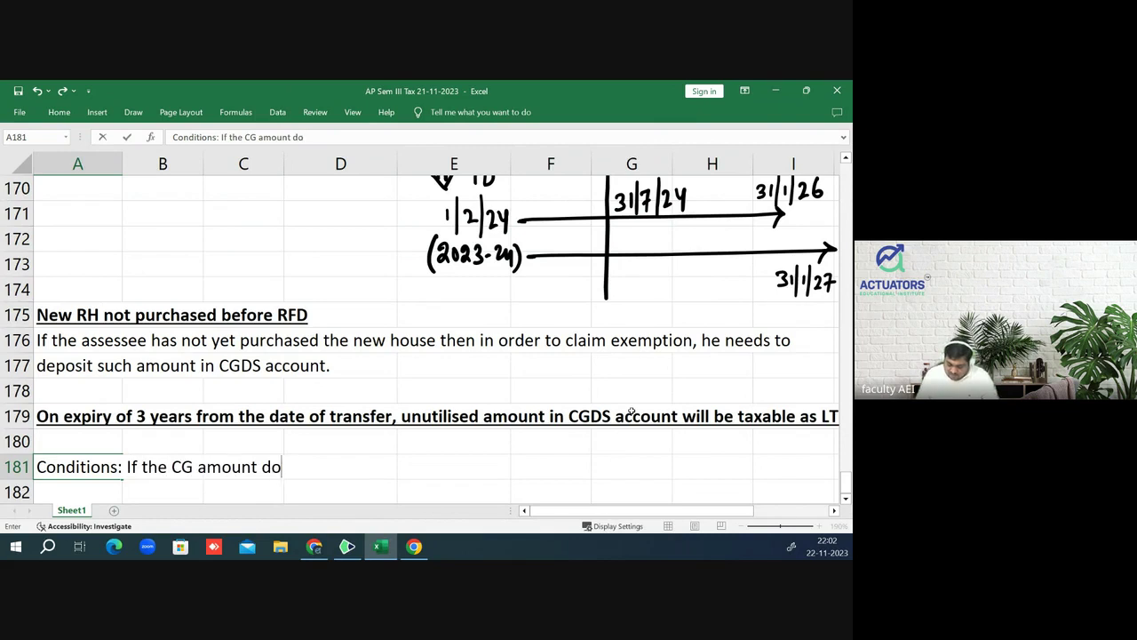
text(esn't exc)
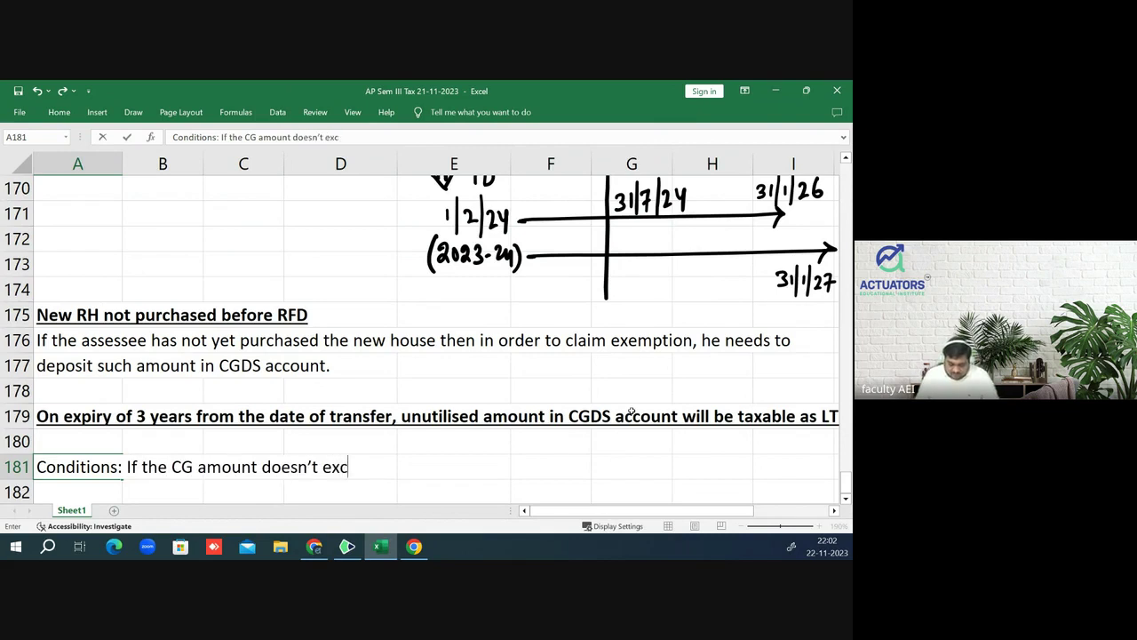
text(ced Rs)
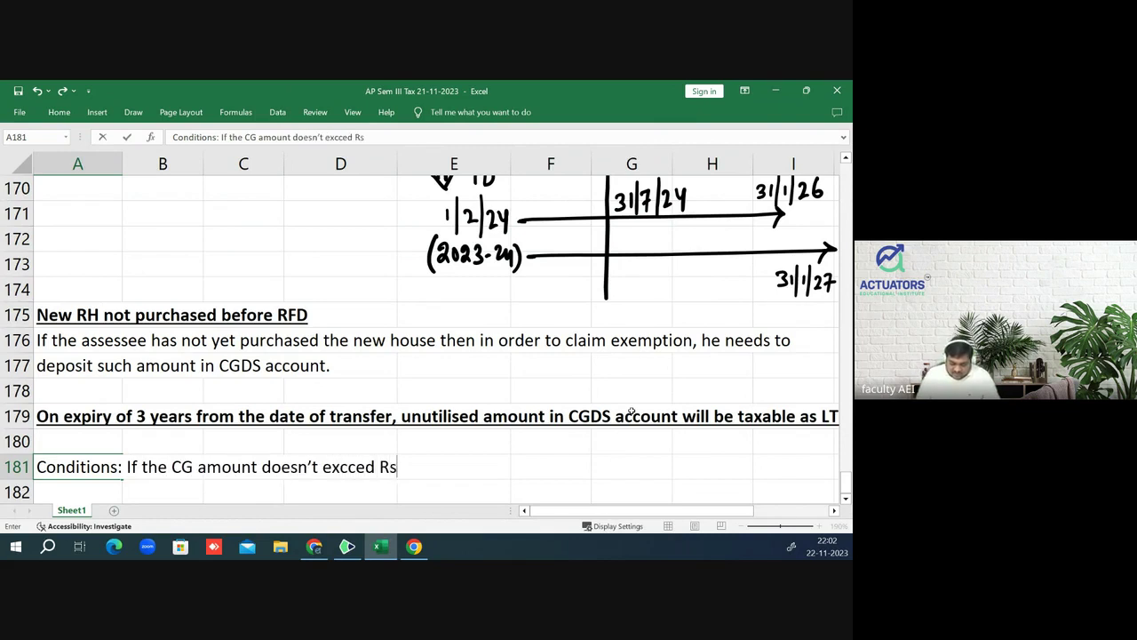
text(. 2 cror)
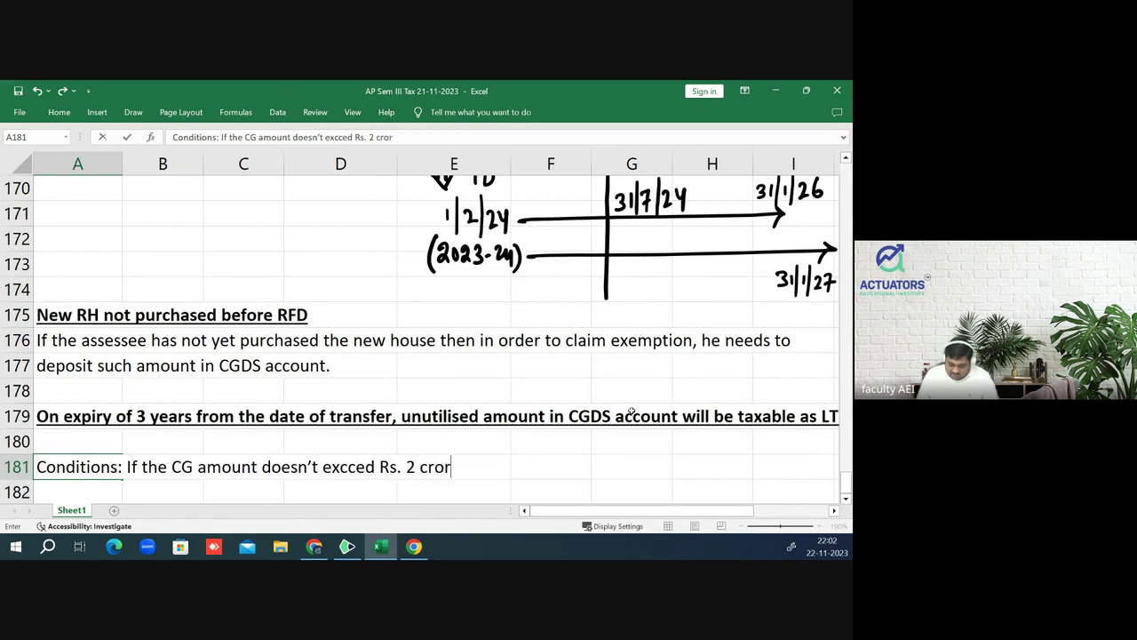
text(es then as)
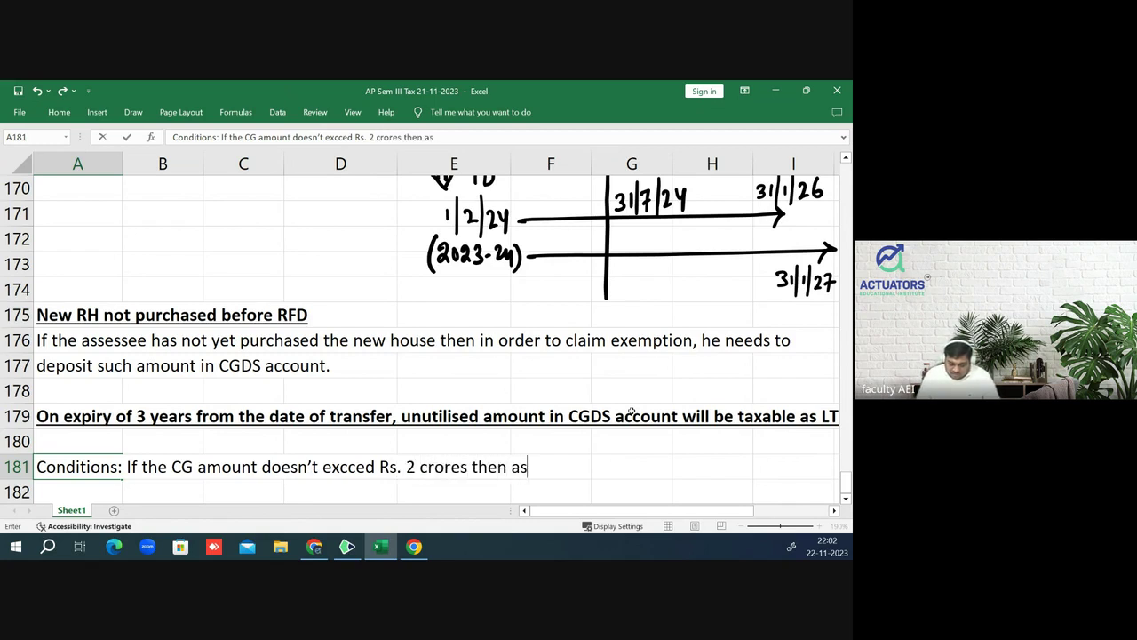
text(sessee )
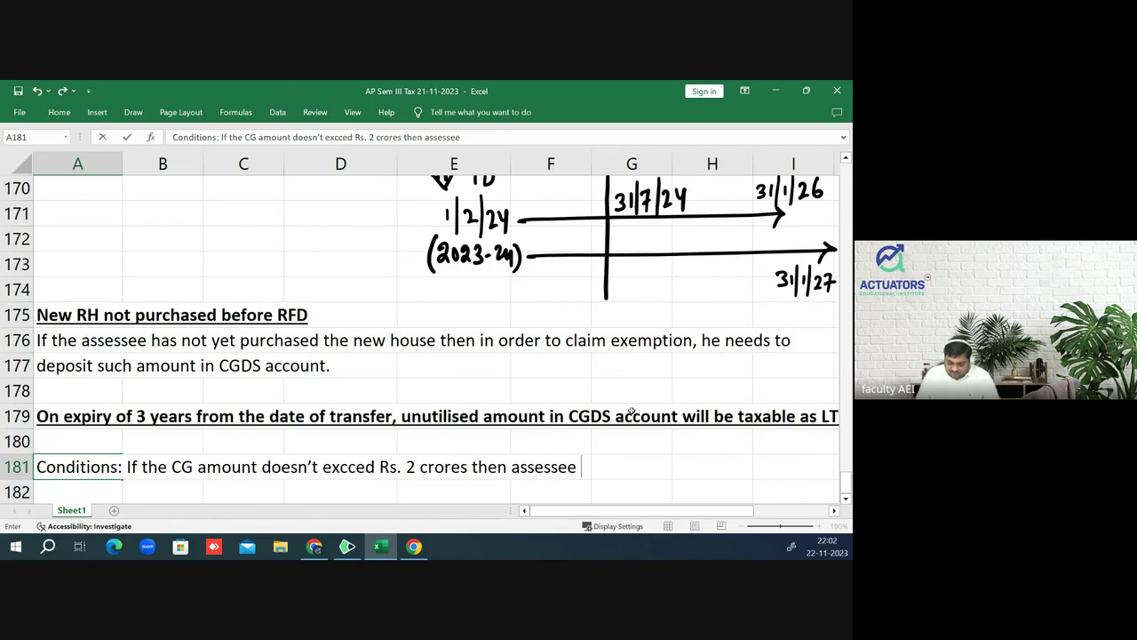
text(can)
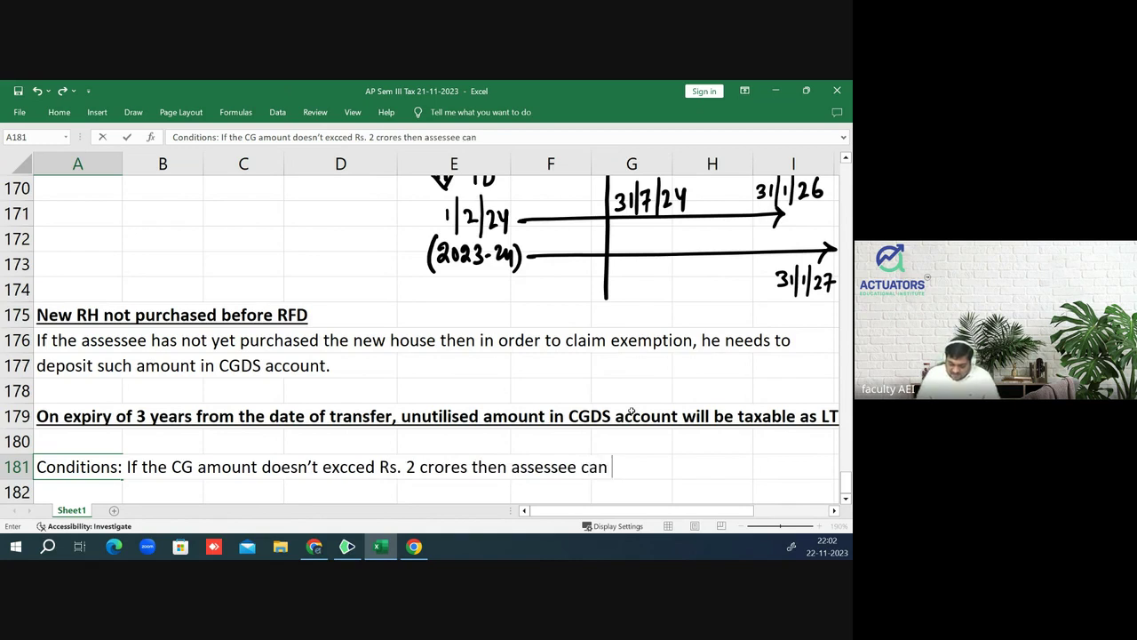
text( purchase )
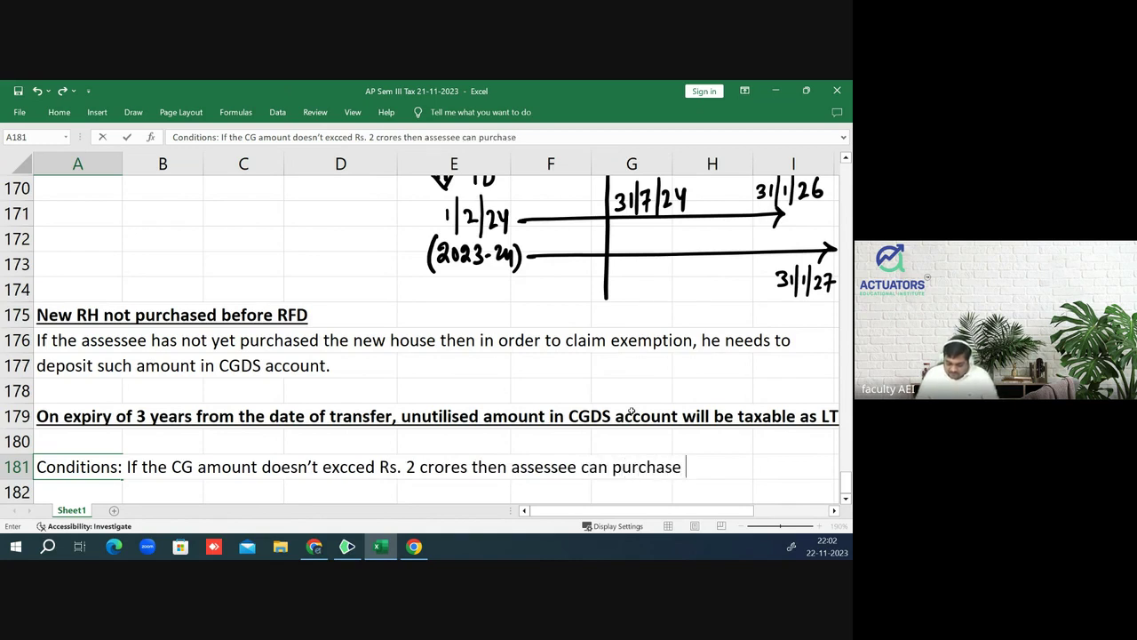
text(/ constru)
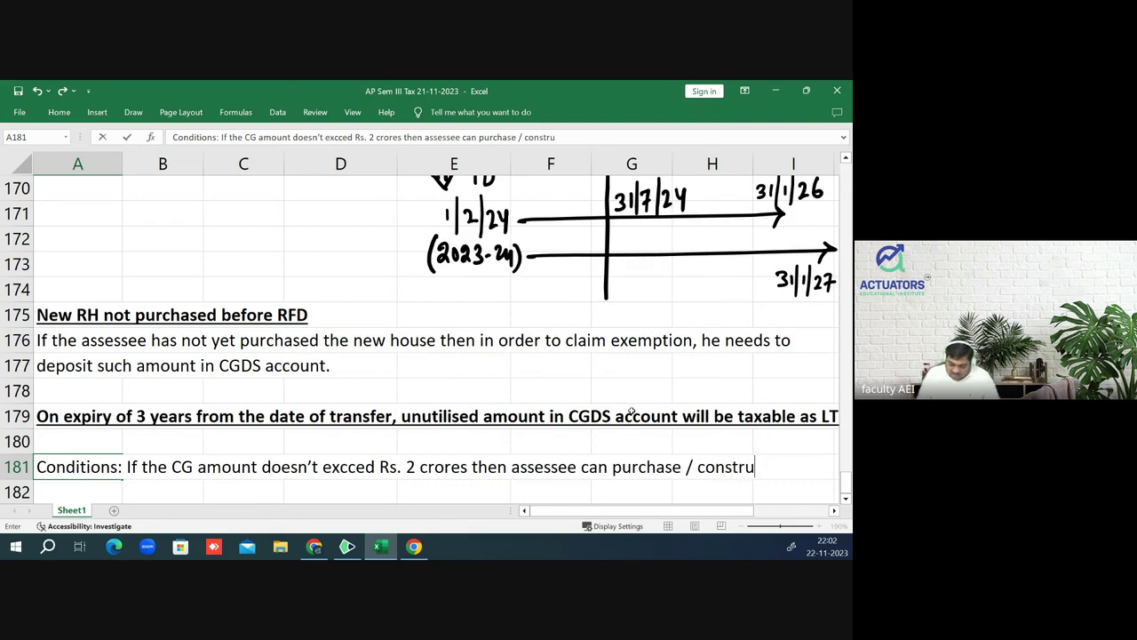
text(ct 2)
text( New)
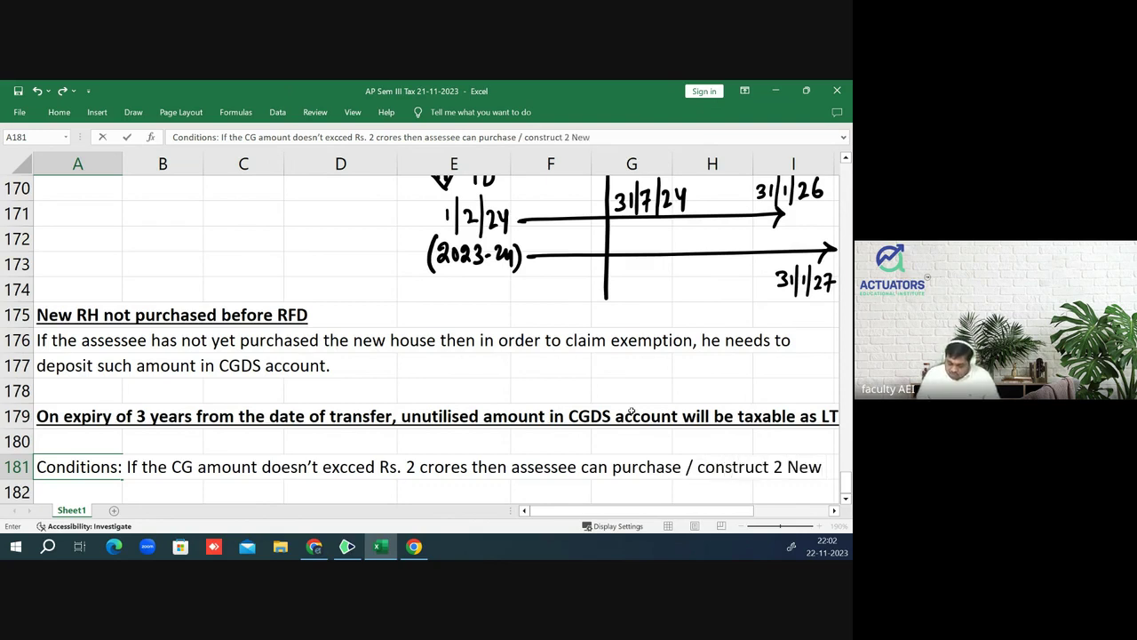
key(Return)
key(Right)
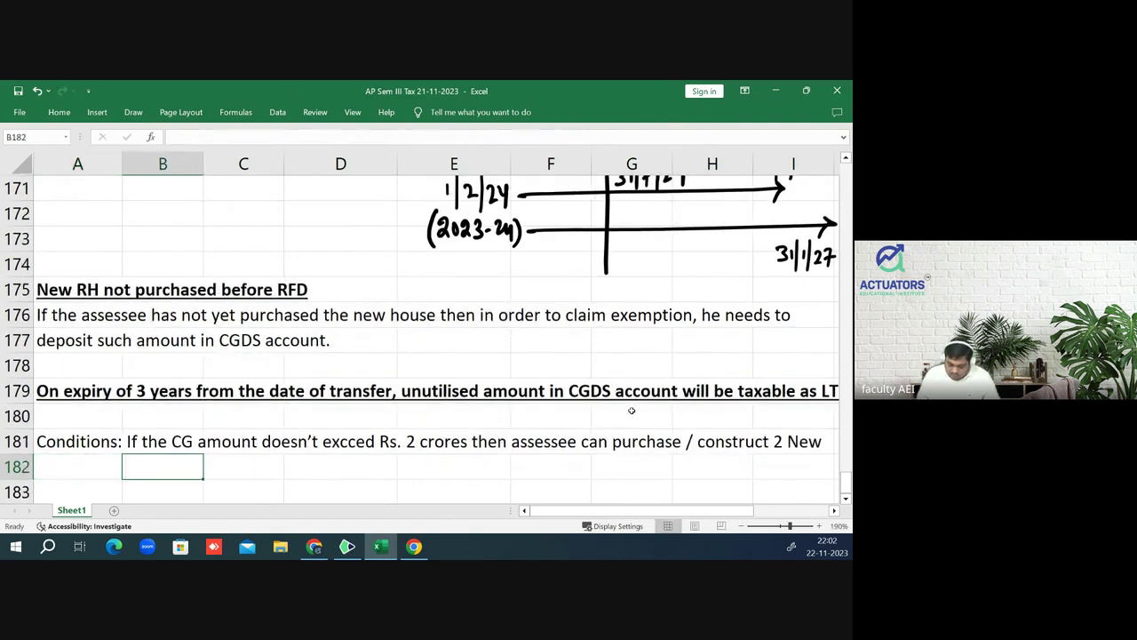
text(RH)
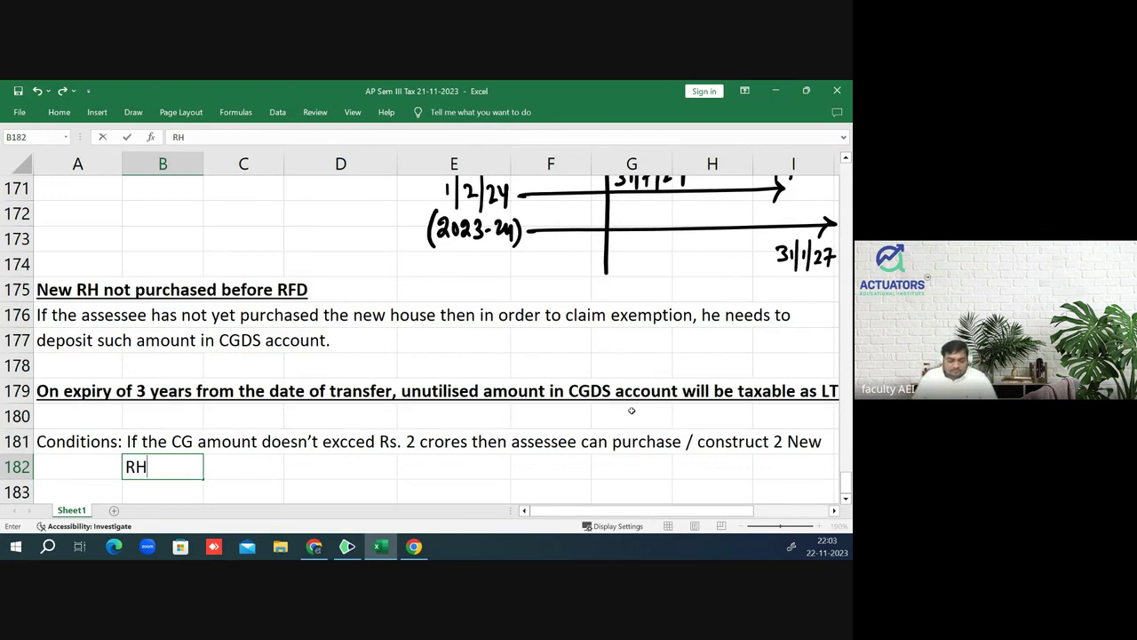
key(Up)
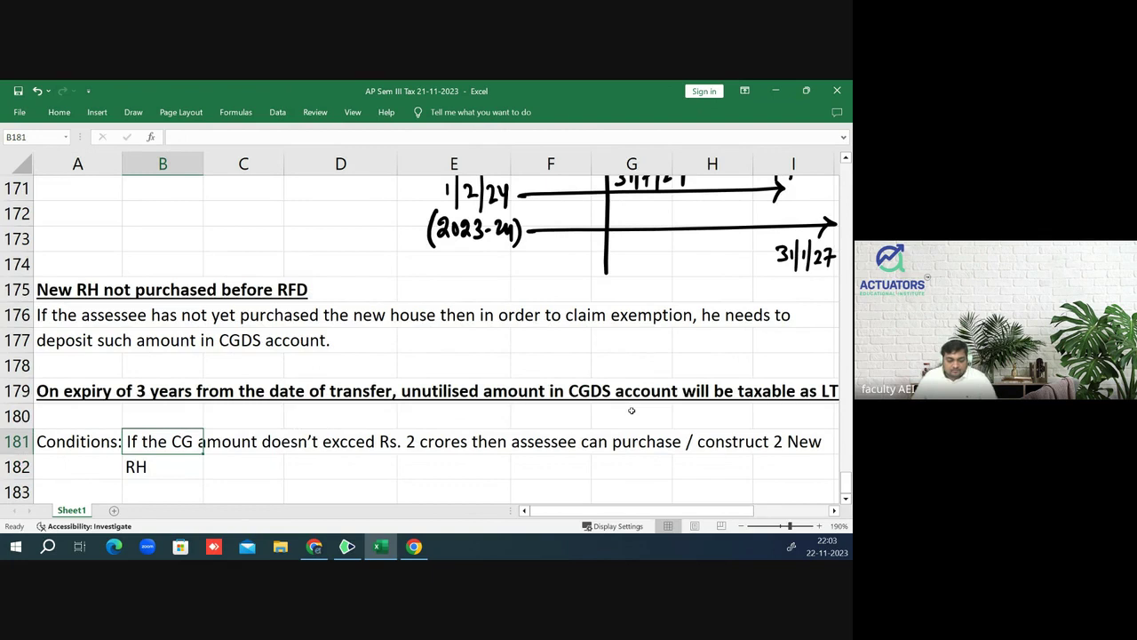
- Move the 'Conditions:' label out of the sentence into its own bold, underlined row 180
key(Left)
key(F2)
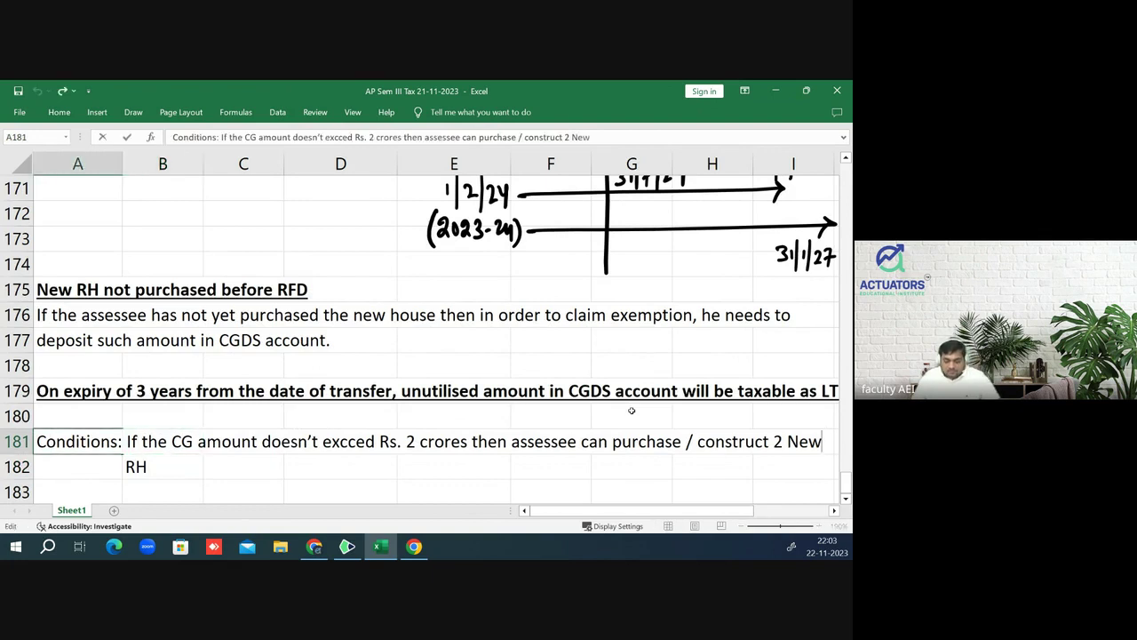
key(Left)
key(Left)
key(Left)
key(Left)
key(Left)
key(Left)
key(Left)
key(Left)
key(Left)
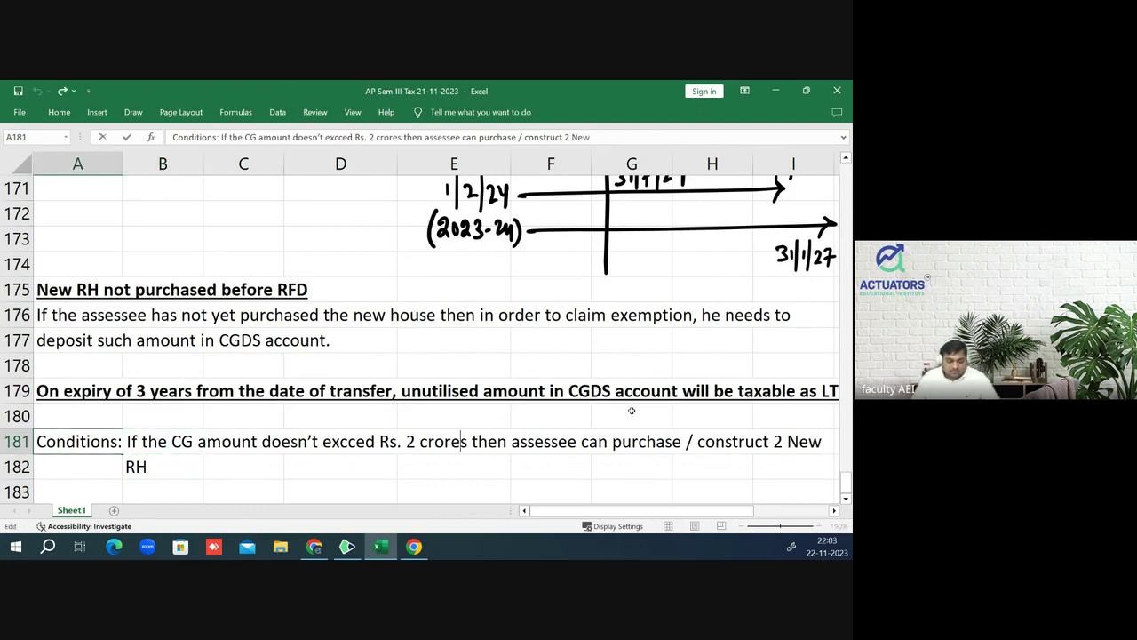
key(Left)
key(Left)
key(Left)
key(Left)
key(Left)
key(Left)
key(Left)
key(Left)
key(Left)
key(shift+Left)
key(shift+Left)
key(shift+Left)
key(shift+Left)
key(shift+Left)
key(shift+Left)
key(shift+Left)
key(shift+Left)
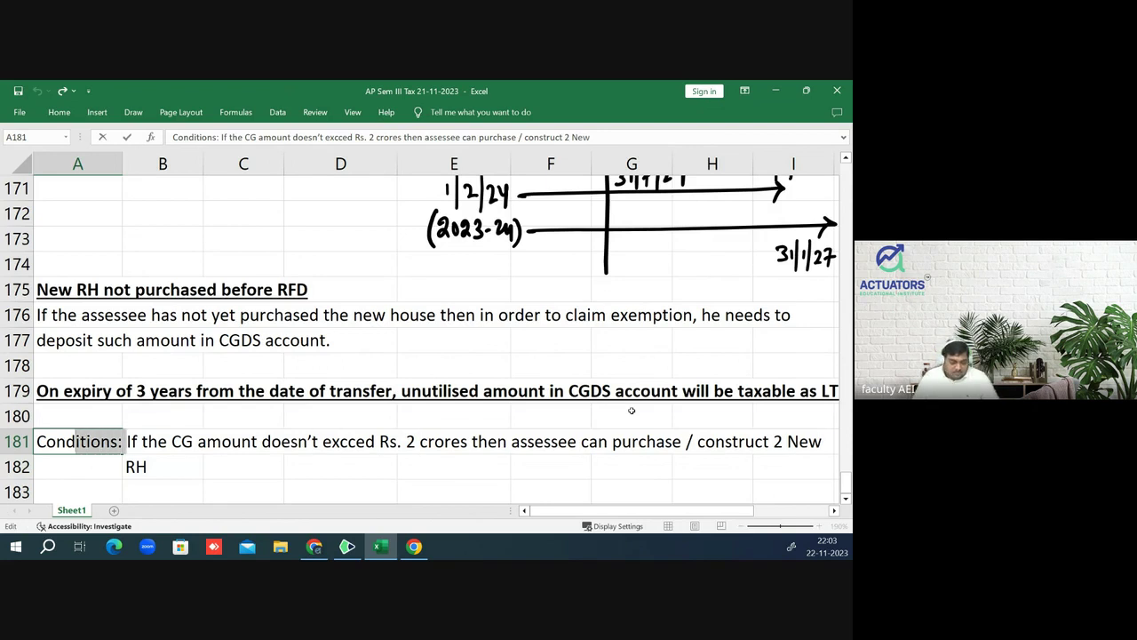
key(shift+Left)
key(shift+Left)
key(shift+Left)
key(shift+Left)
key(ctrl+c)
key(BackSpace)
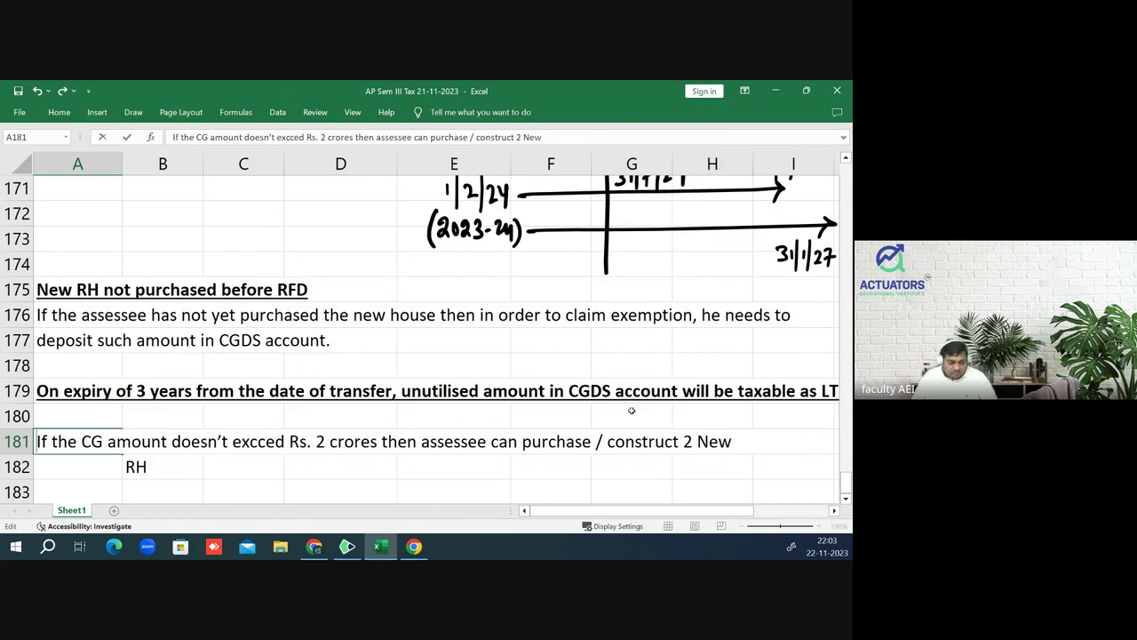
key(Return)
key(Up)
key(Up)
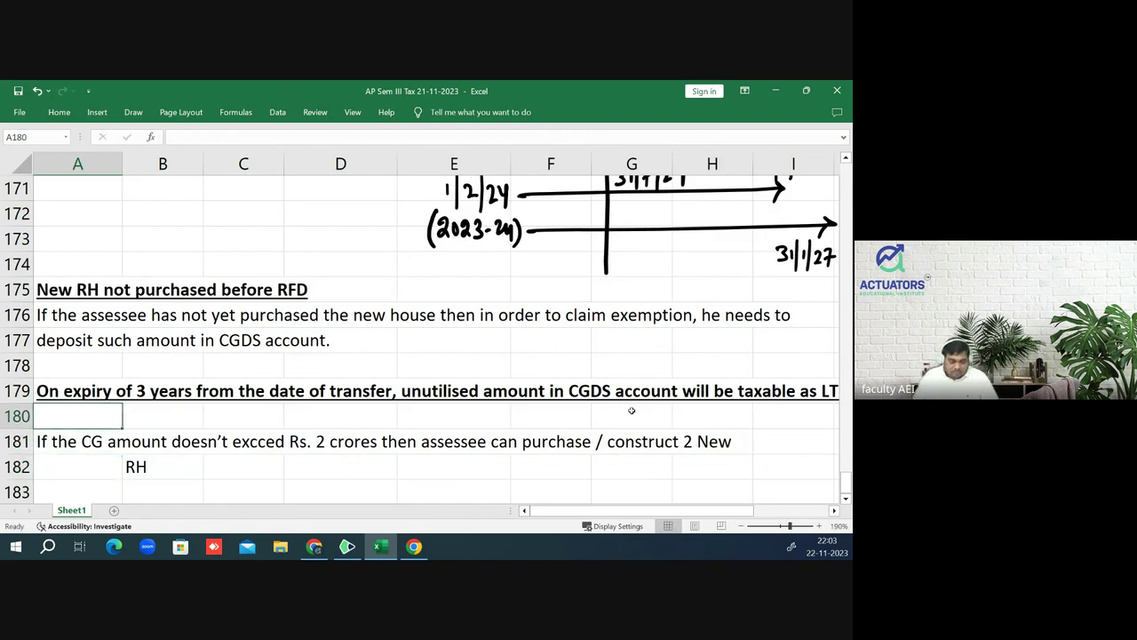
key(ctrl+v)
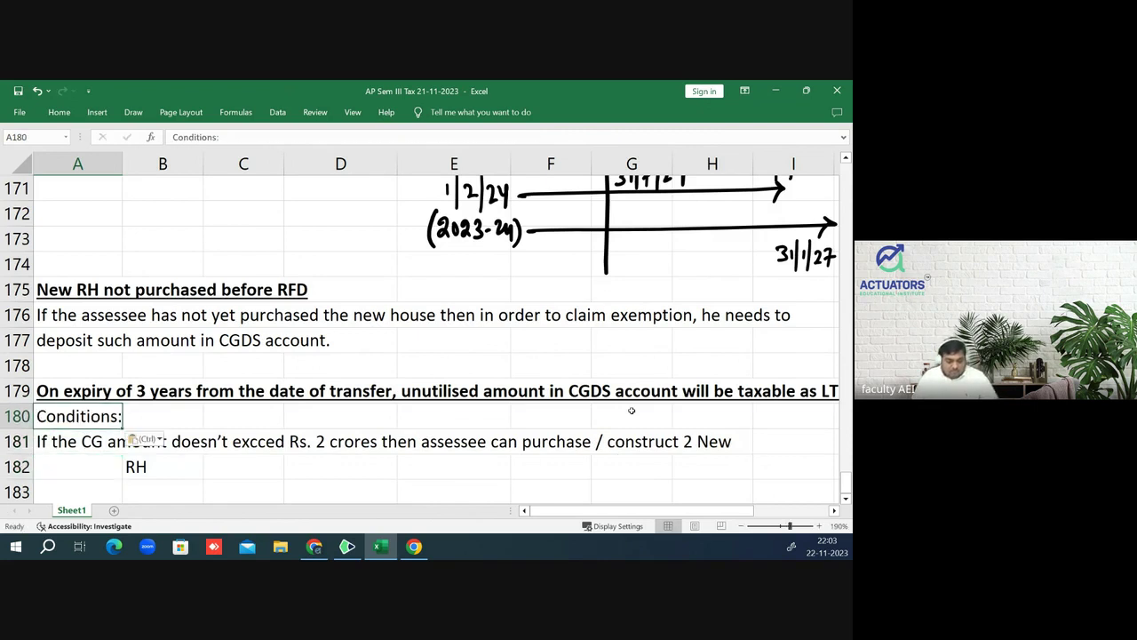
key(ctrl+b)
key(ctrl+u)
- Prefix the Rs. 2 crores rule with 'a.', end it with 'RH.', and clear the stray RH in B182
key(Down)
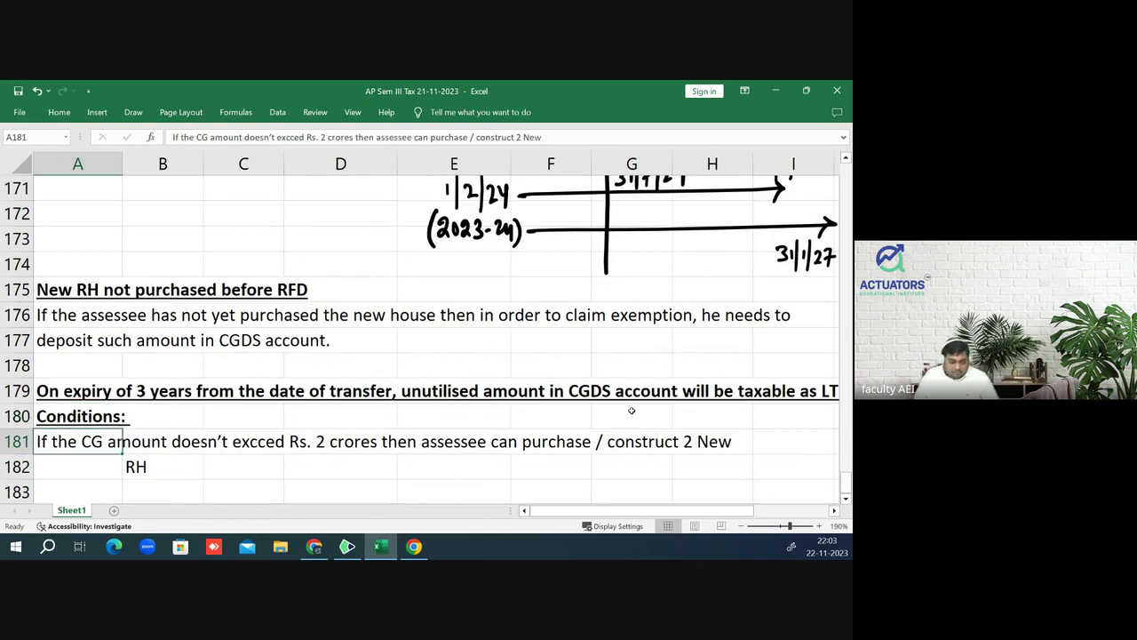
key(F2)
key(Left)
key(Left)
key(Left)
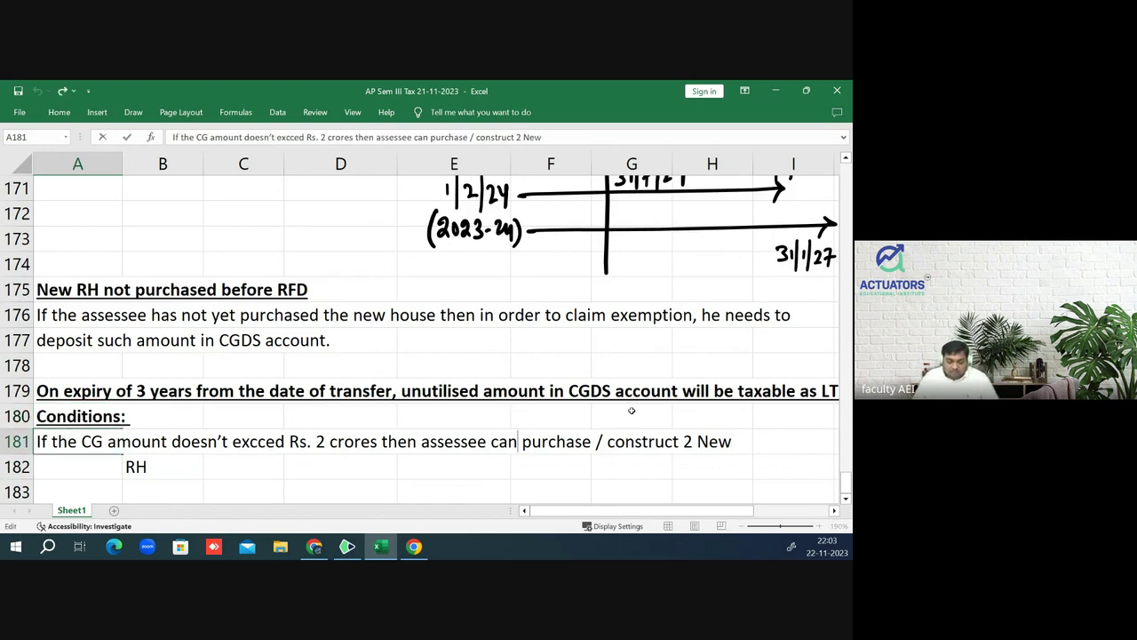
key(Left)
key(Left)
key(Left)
key(Left)
key(Left)
key(Left)
key(Left)
key(Left)
key(Left)
key(Left)
key(Left)
key(Left)
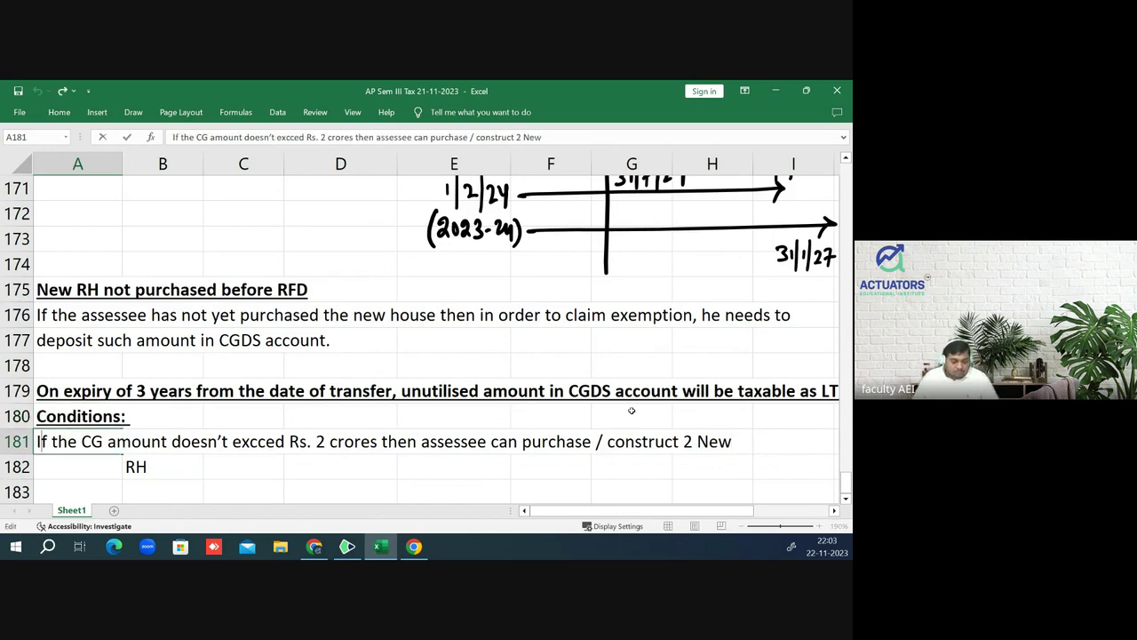
key(Left)
text(a.)
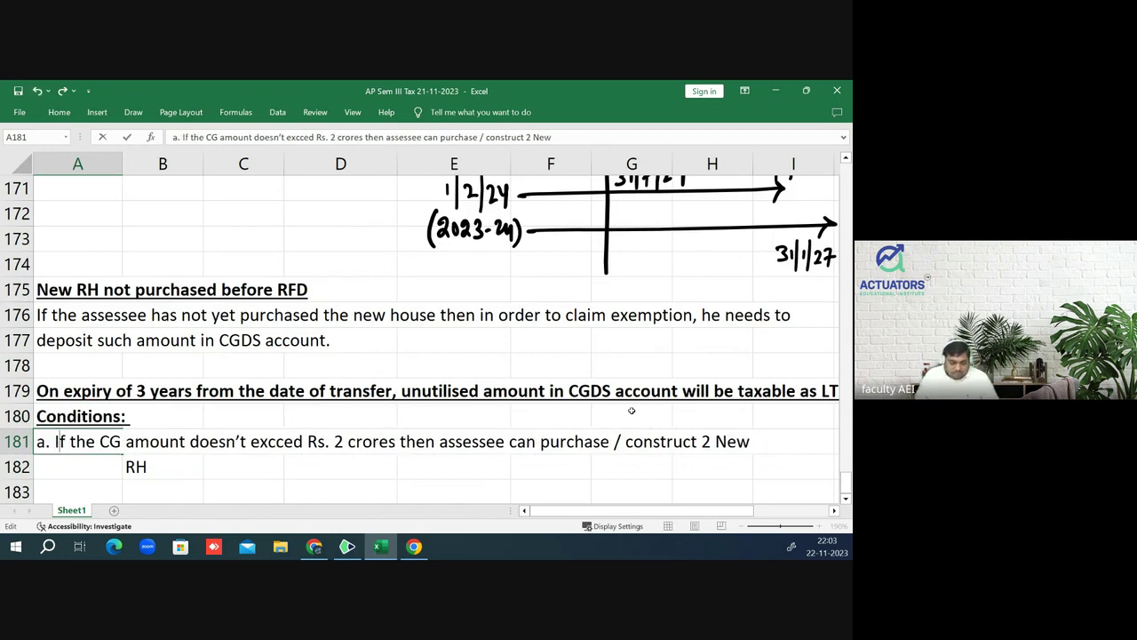
key(Right)
key(Right)
key(Right)
key(Right)
key(Right)
key(Right)
key(Right)
key(Right)
key(Right)
key(Right)
key(Right)
key(Right)
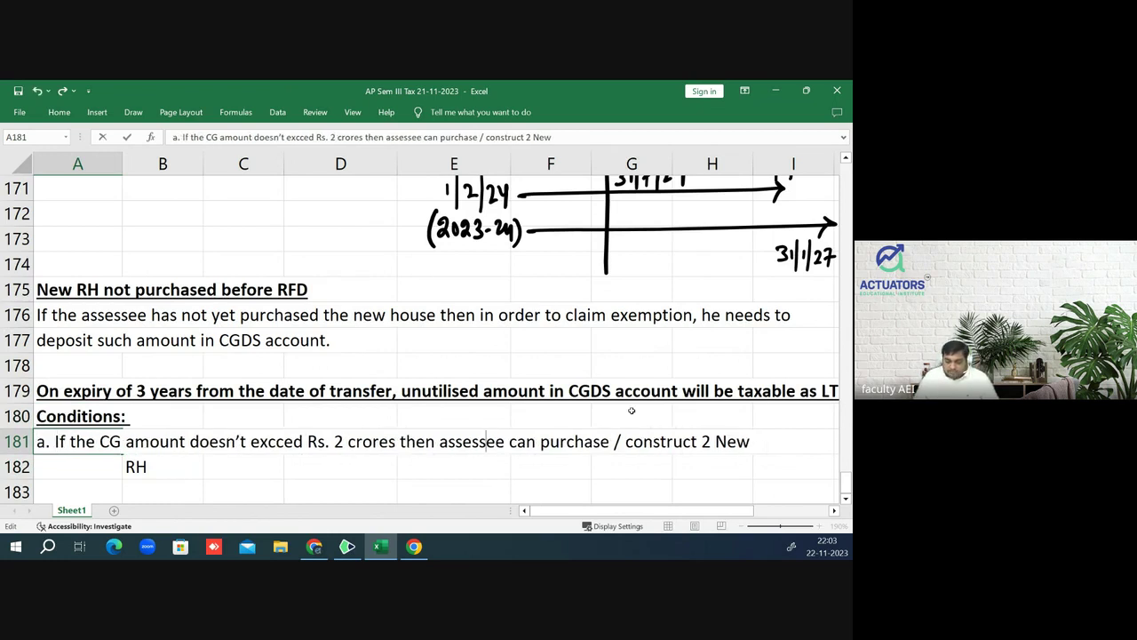
key(Right)
key(Right)
key(Right)
key(Right)
key(Right)
key(Right)
key(Right)
key(Right)
key(Right)
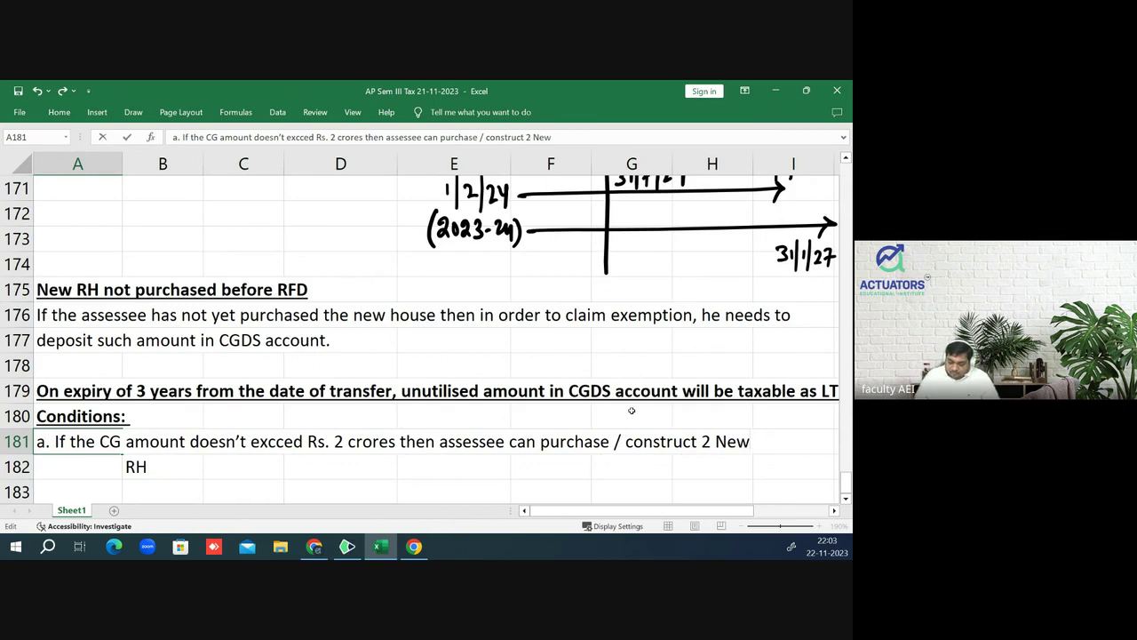
text(RH)
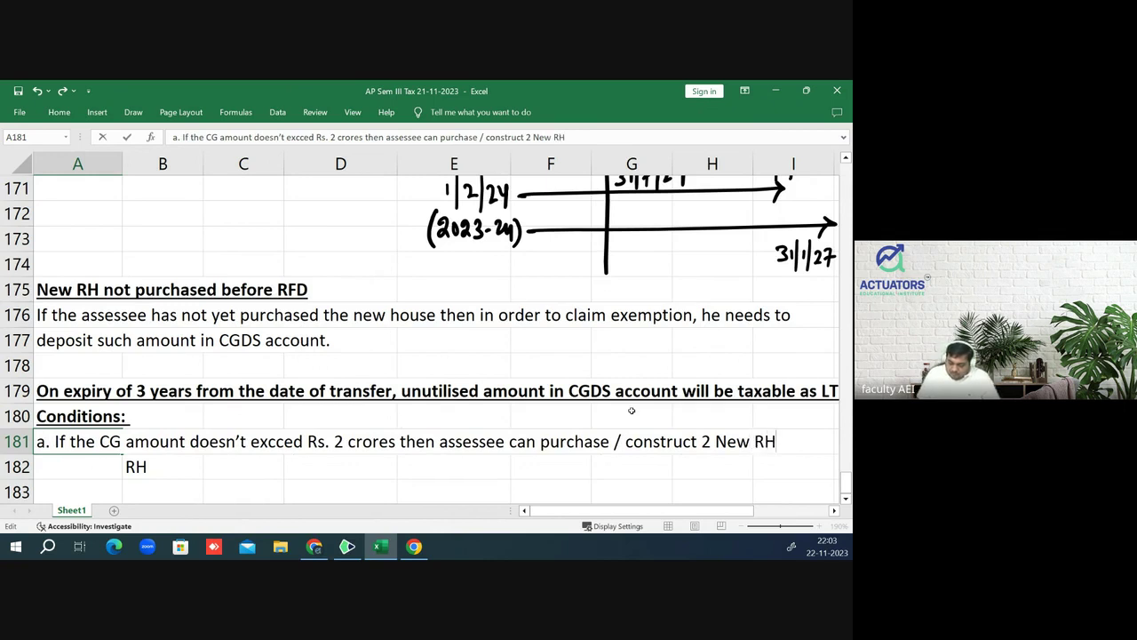
text(.)
key(Return)
key(Right)
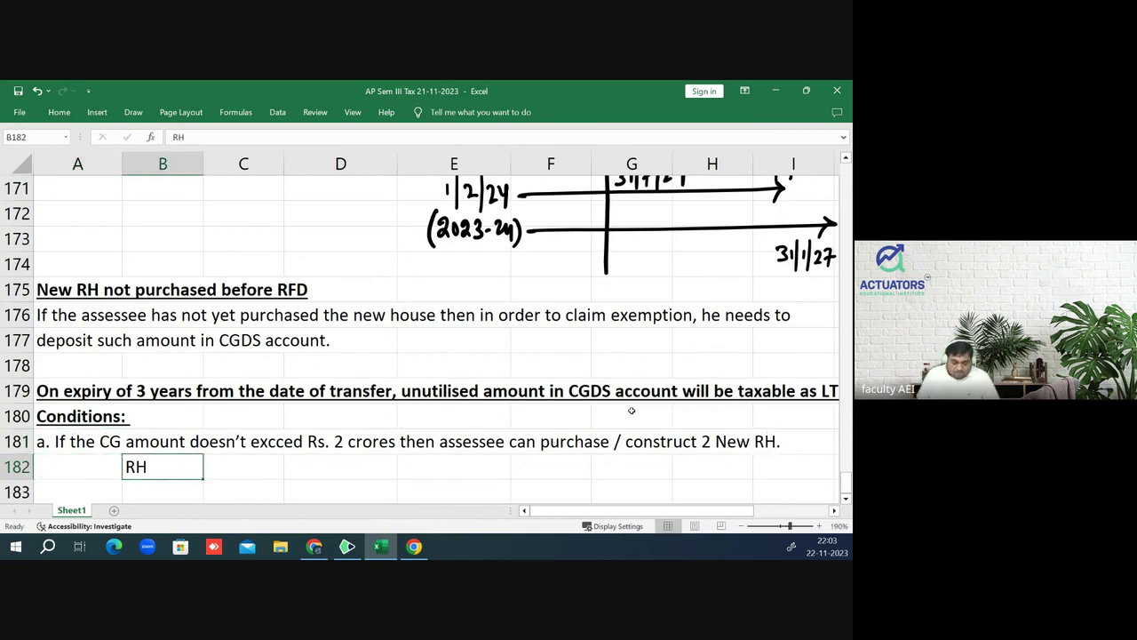
key(Delete)
key(Left)
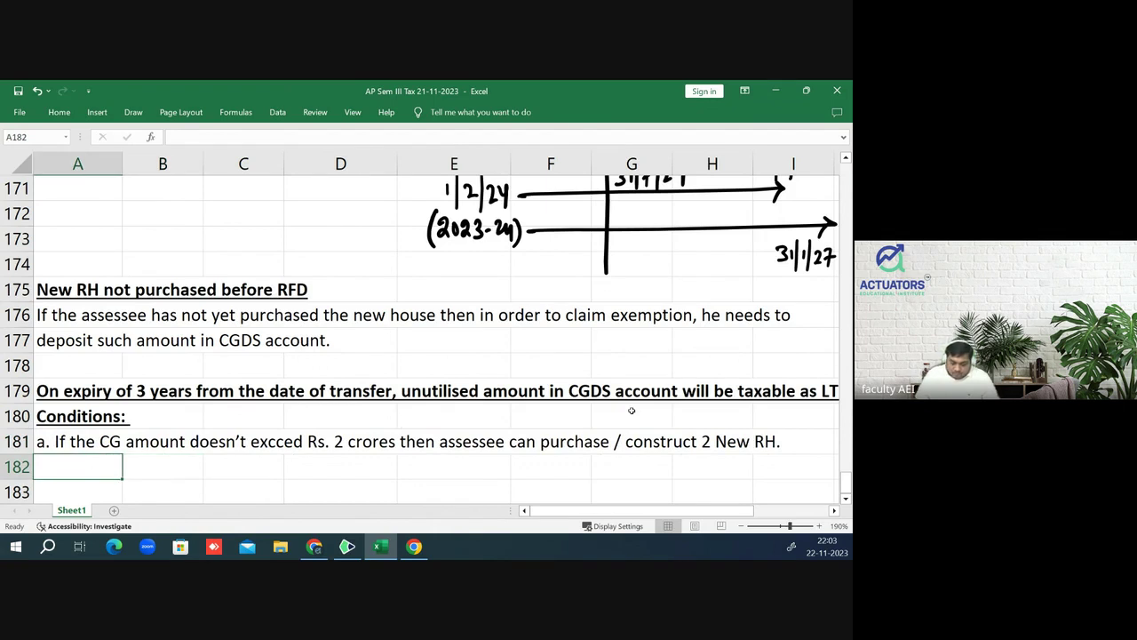
- Add the note 'the above option can be exercised once in lifetime' in row 182
text(the above )
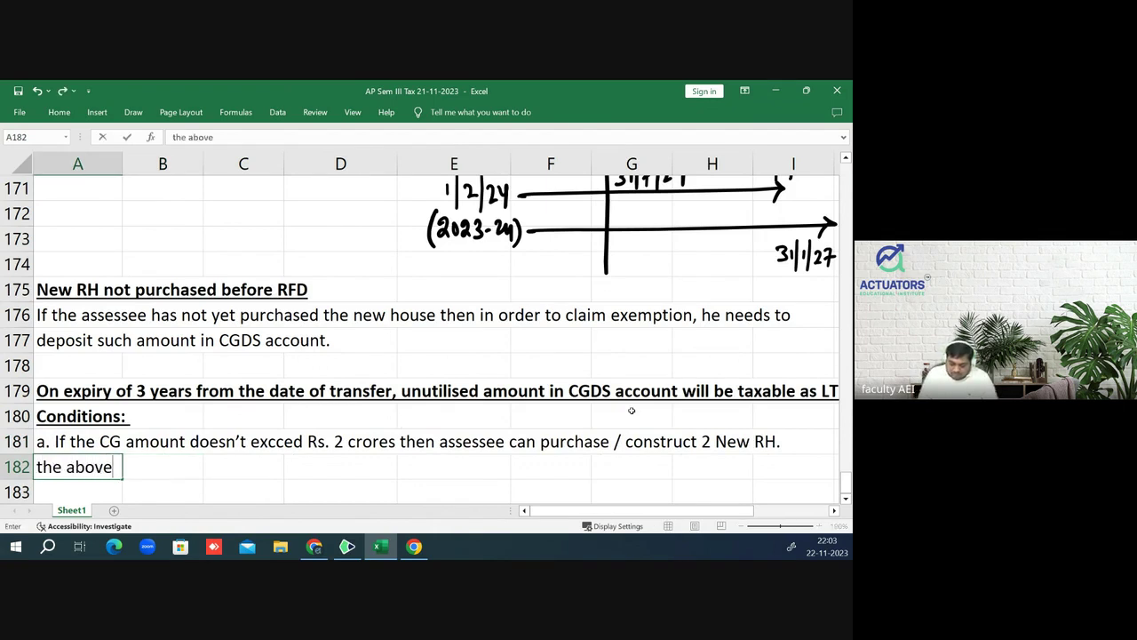
text(option )
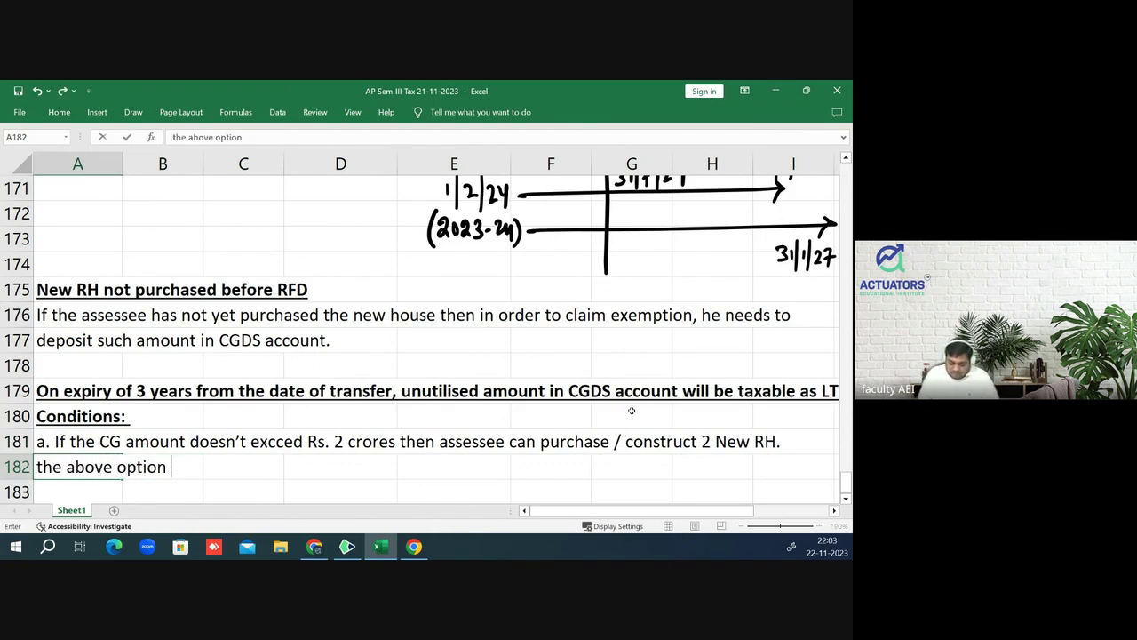
text(can v)
key(BackSpace)
text(be )
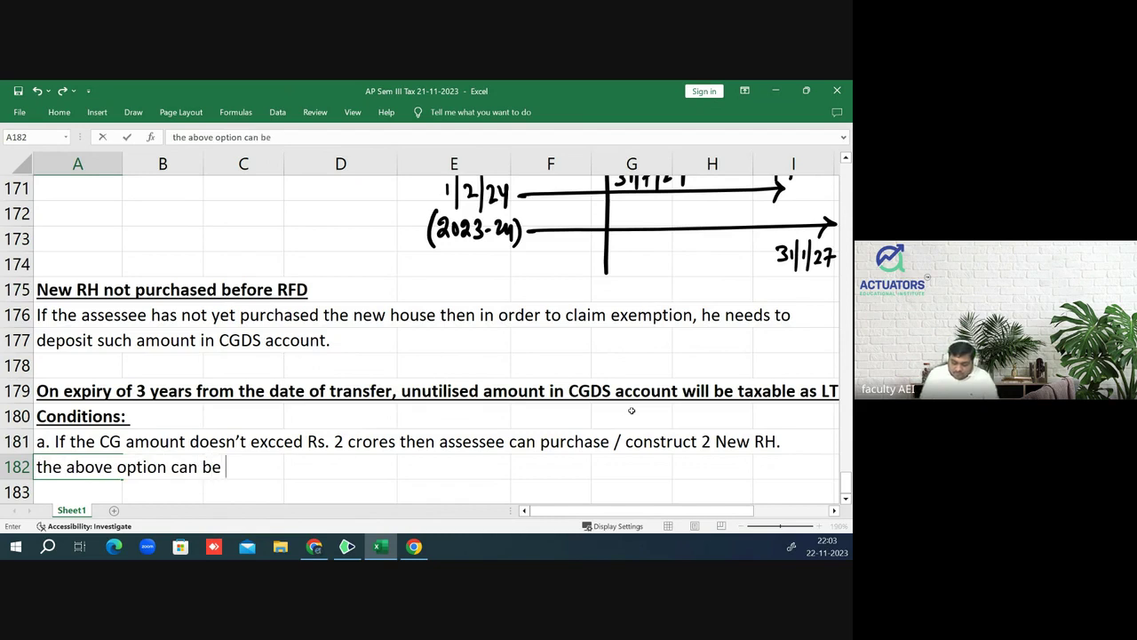
text(exercised )
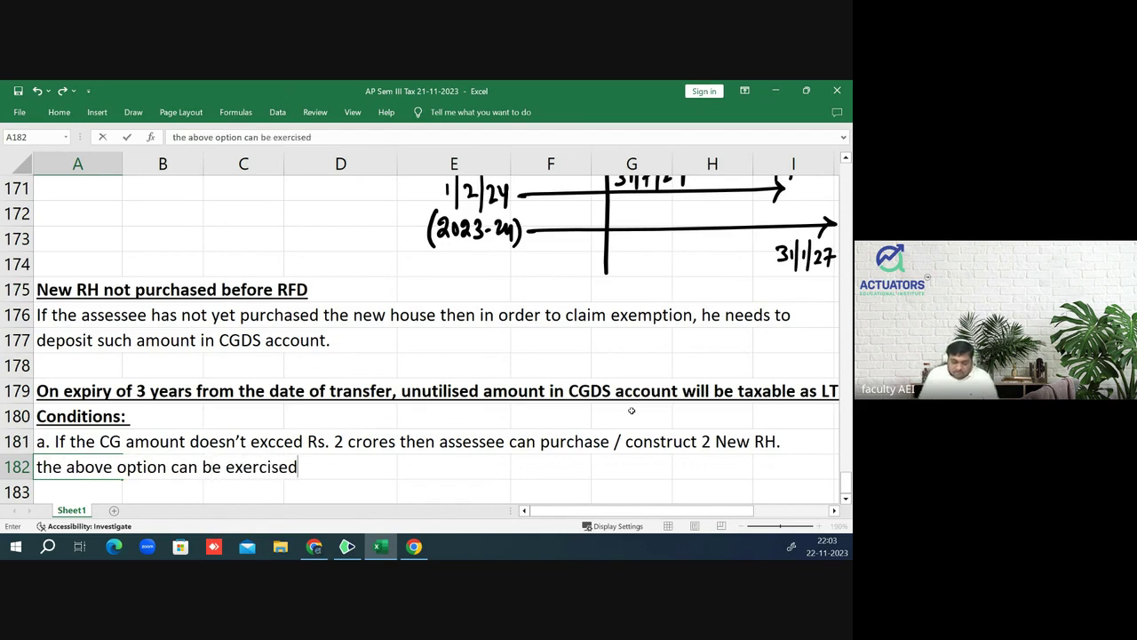
text(once in )
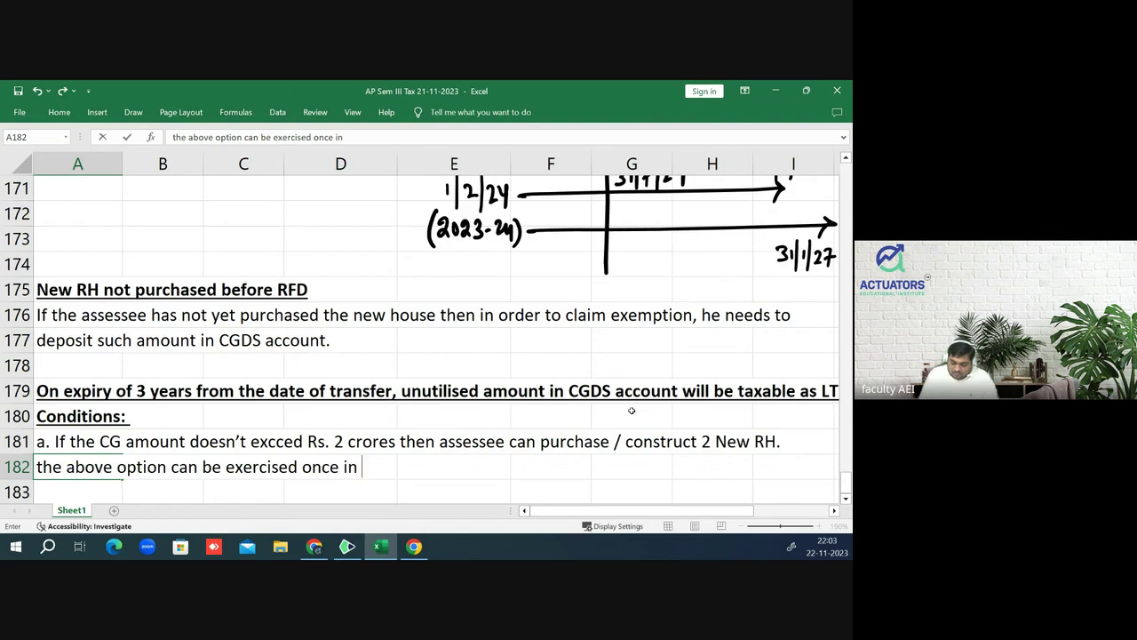
text(lifetime)
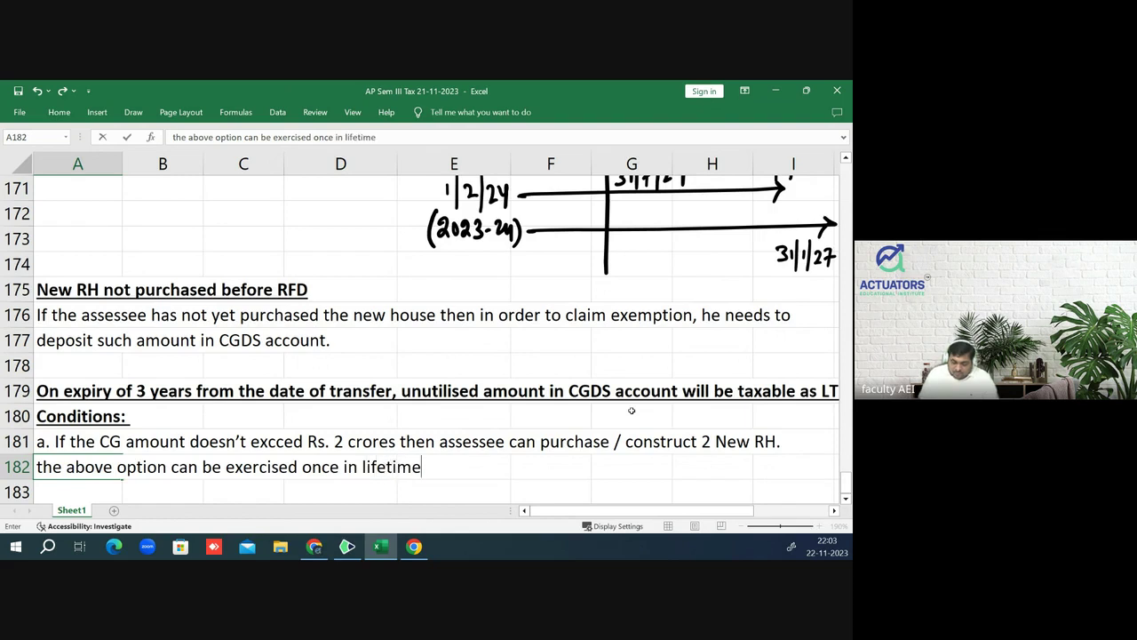
key(Return)
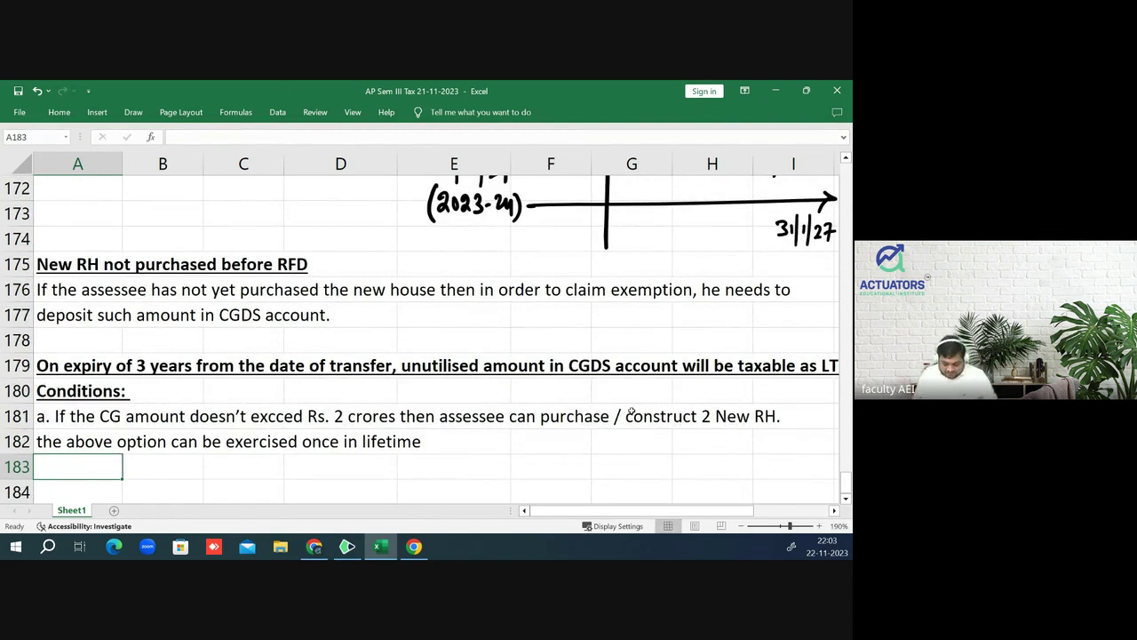
- Type point b: if New RH is sold within 3 years, the exempted amount reduces its COA
text(b. New )
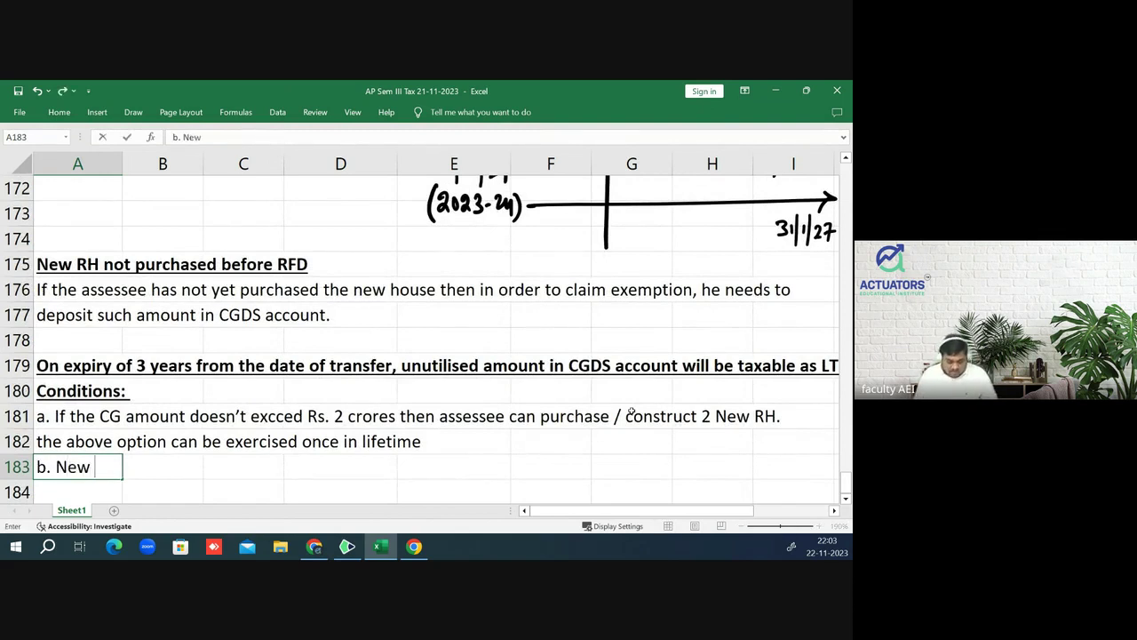
text(RH)
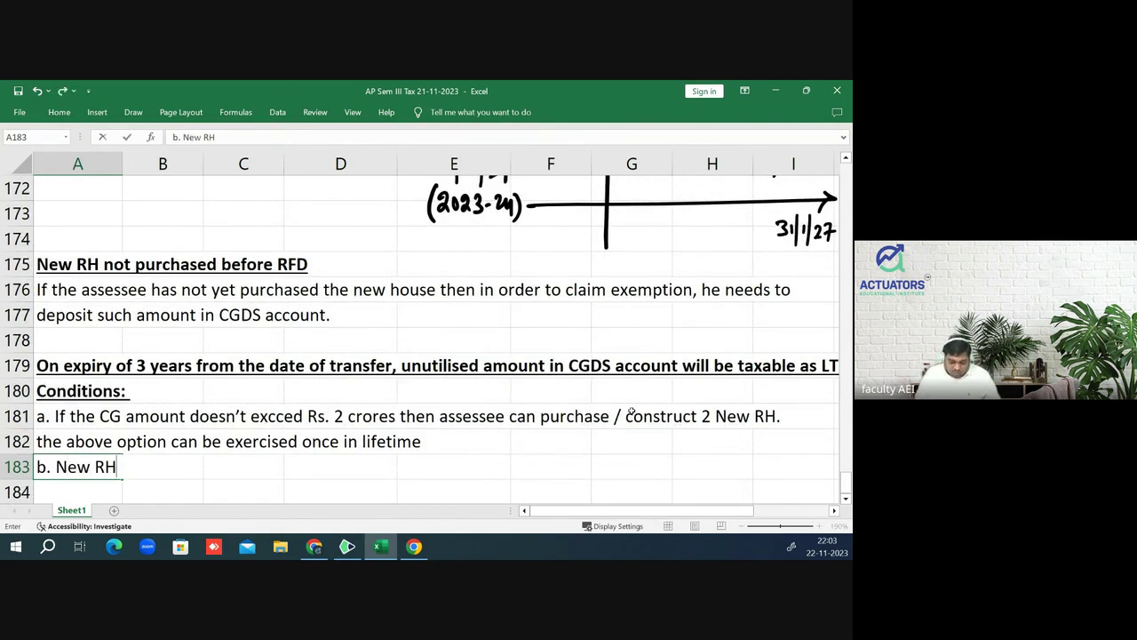
text( sold w)
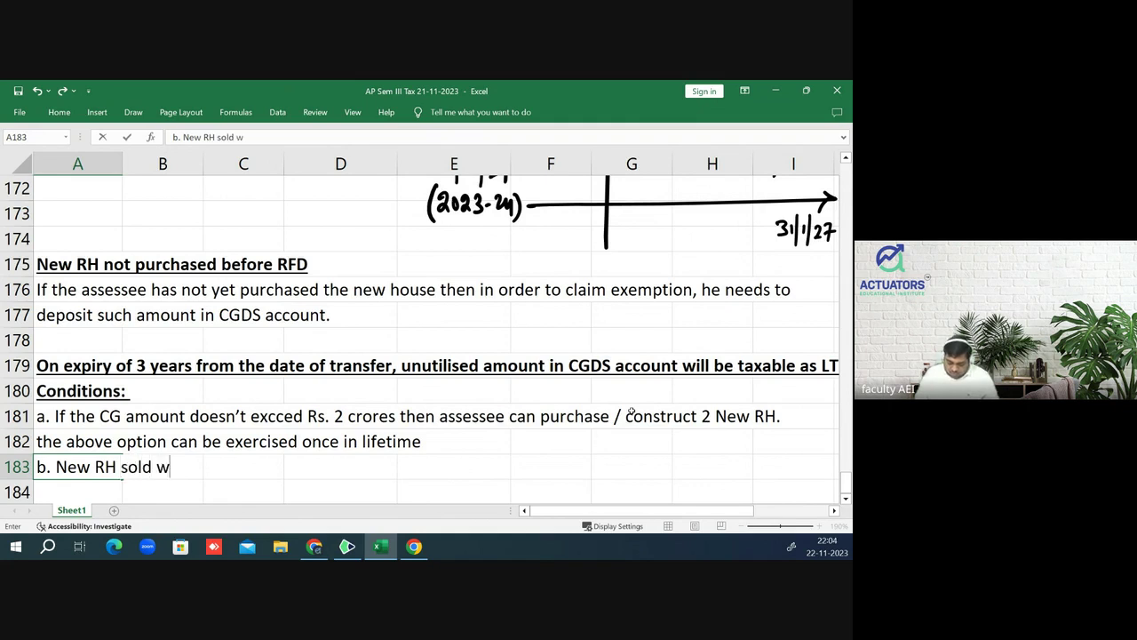
text(ithin 3 y)
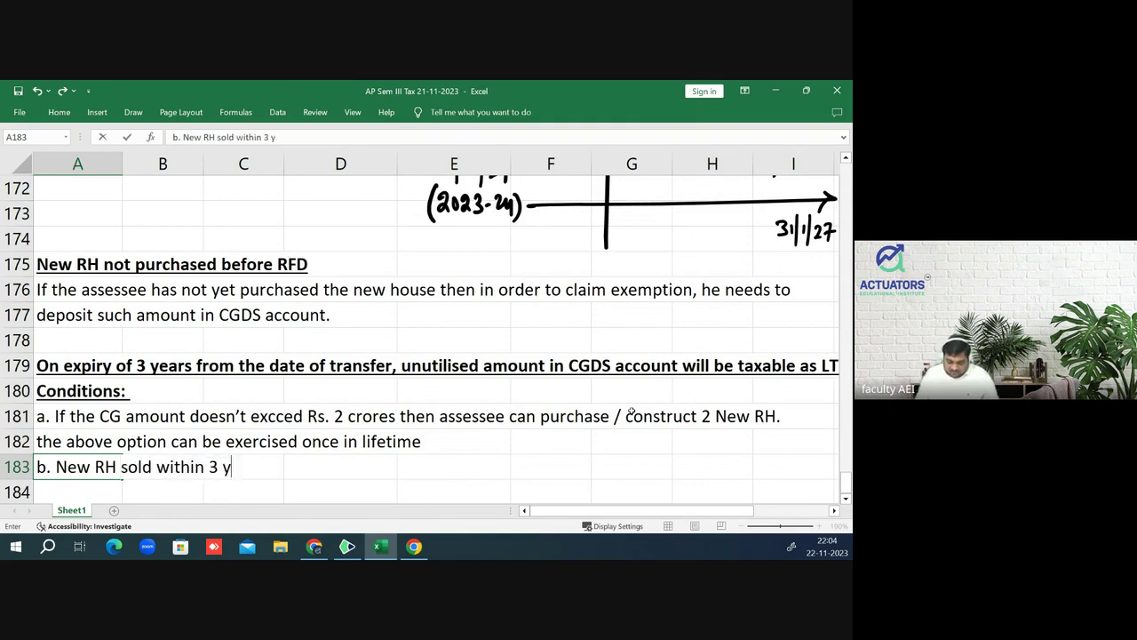
text(ears then )
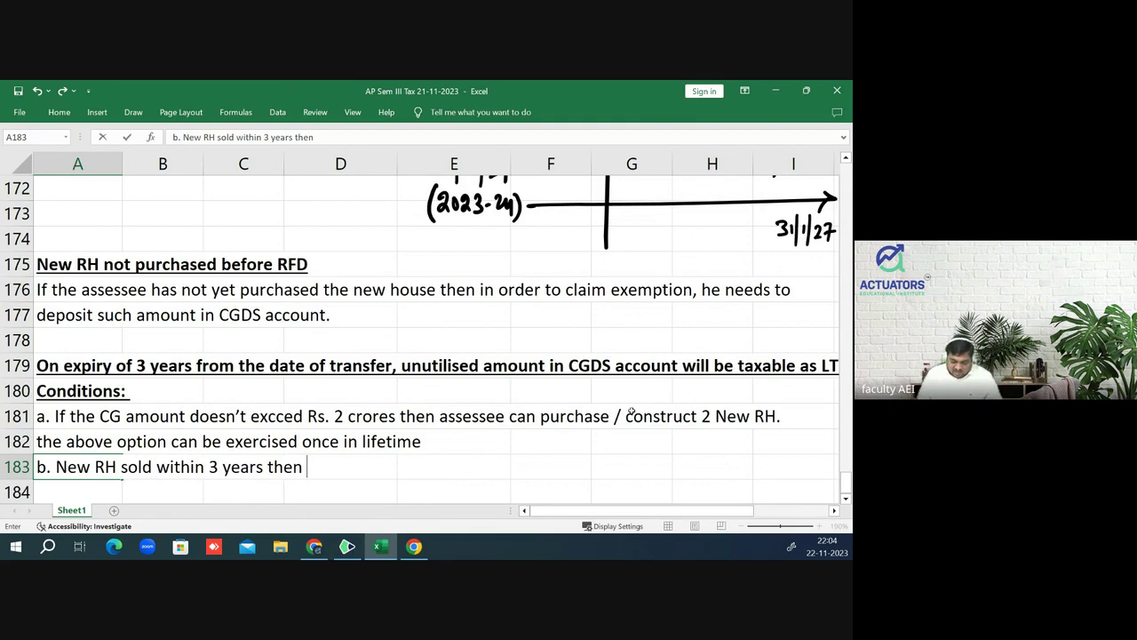
text(amount )
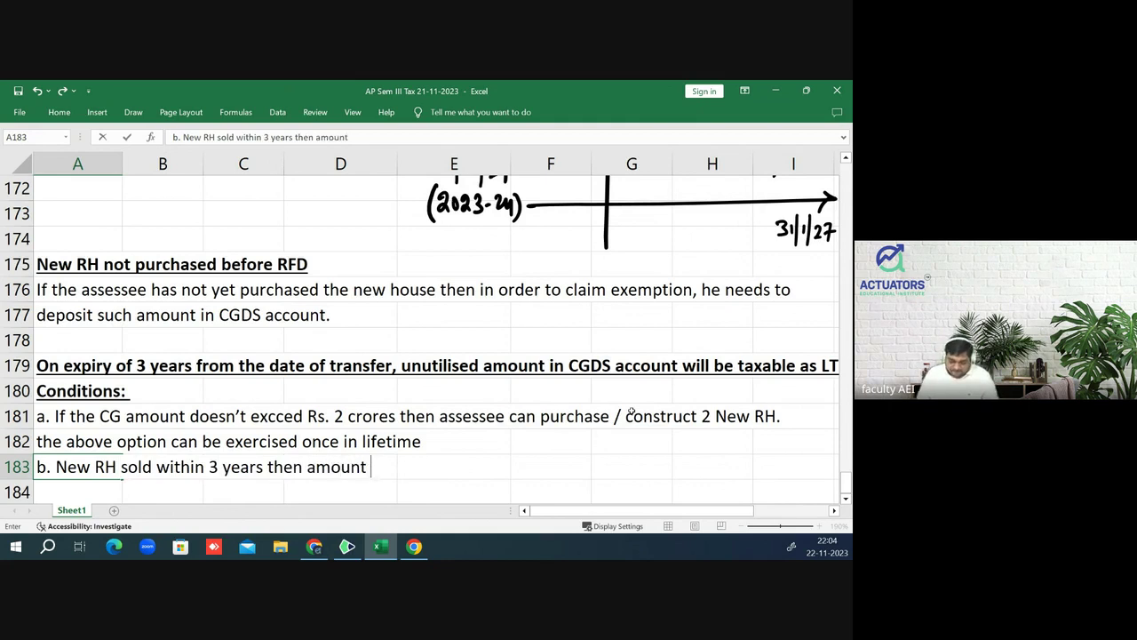
text(w)
key(BackSpace)
text(exem)
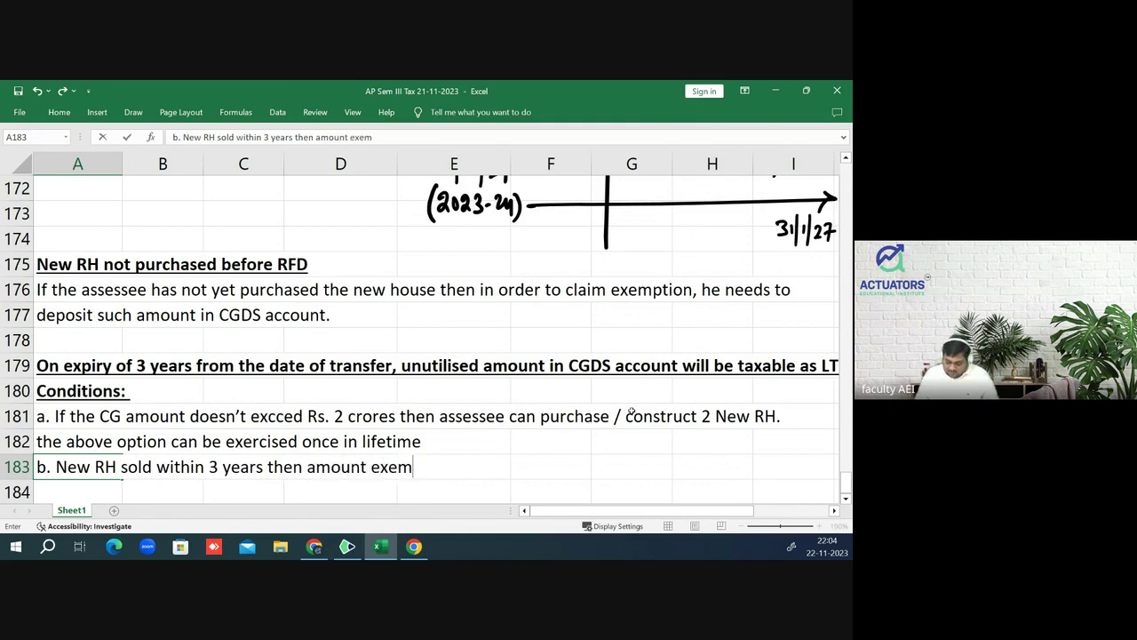
text(pted )
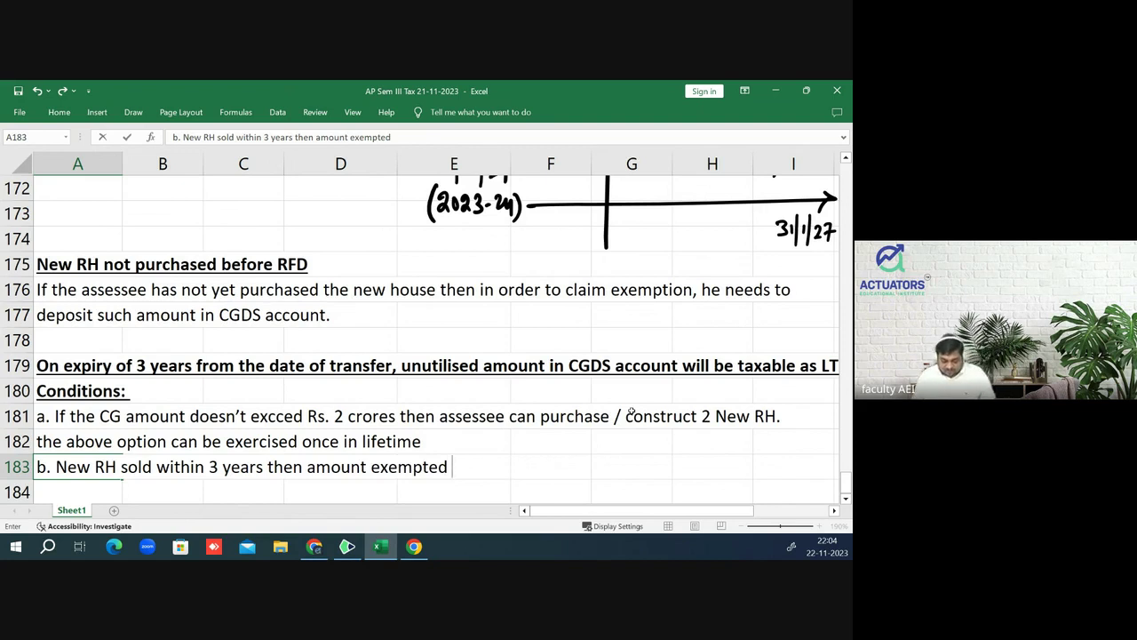
text(will be)
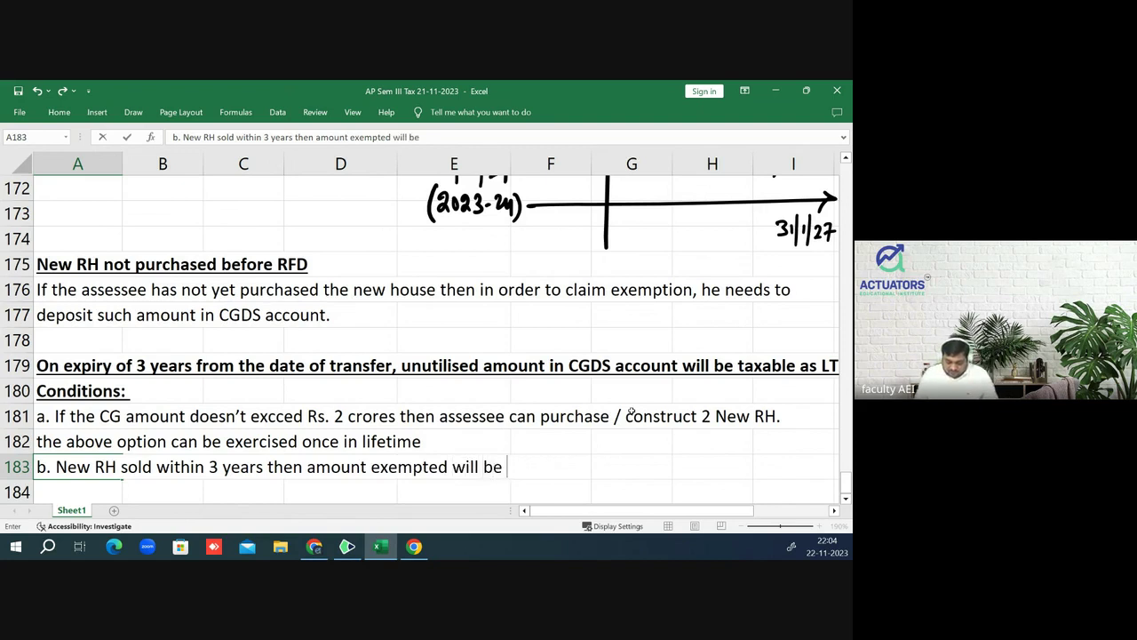
text( reduced fr)
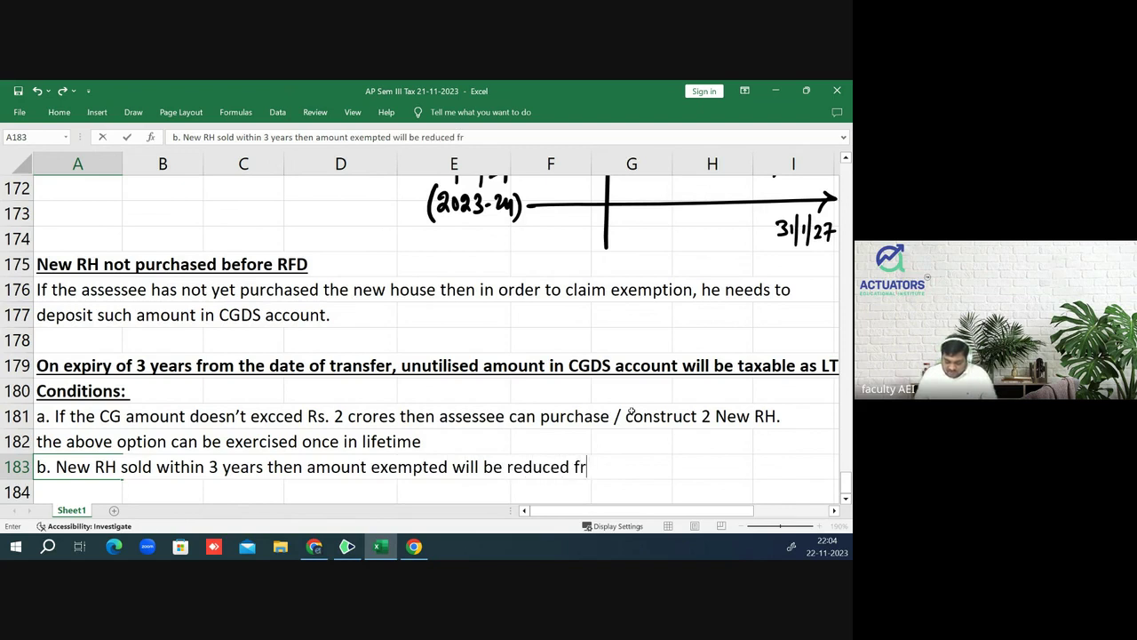
text(om the CO)
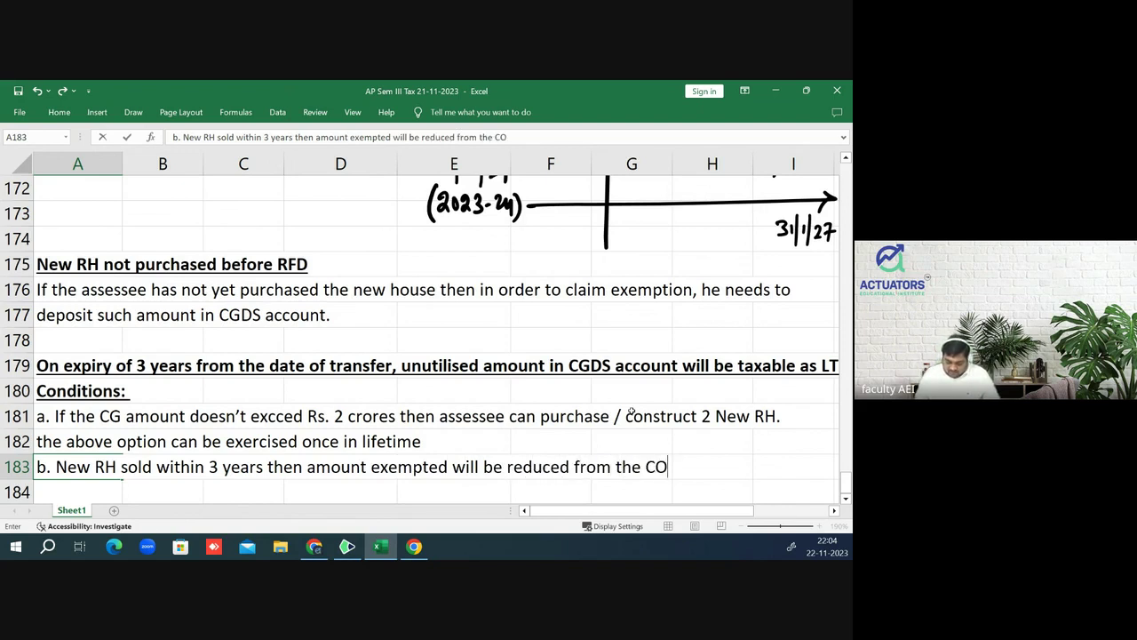
text(A of the)
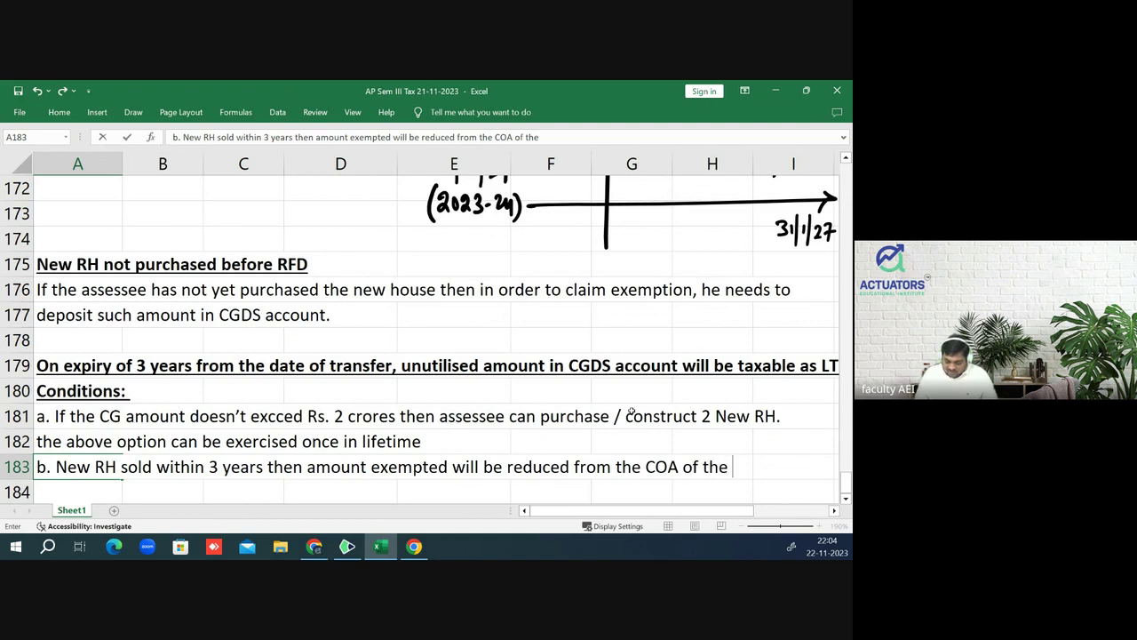
text( new hou)
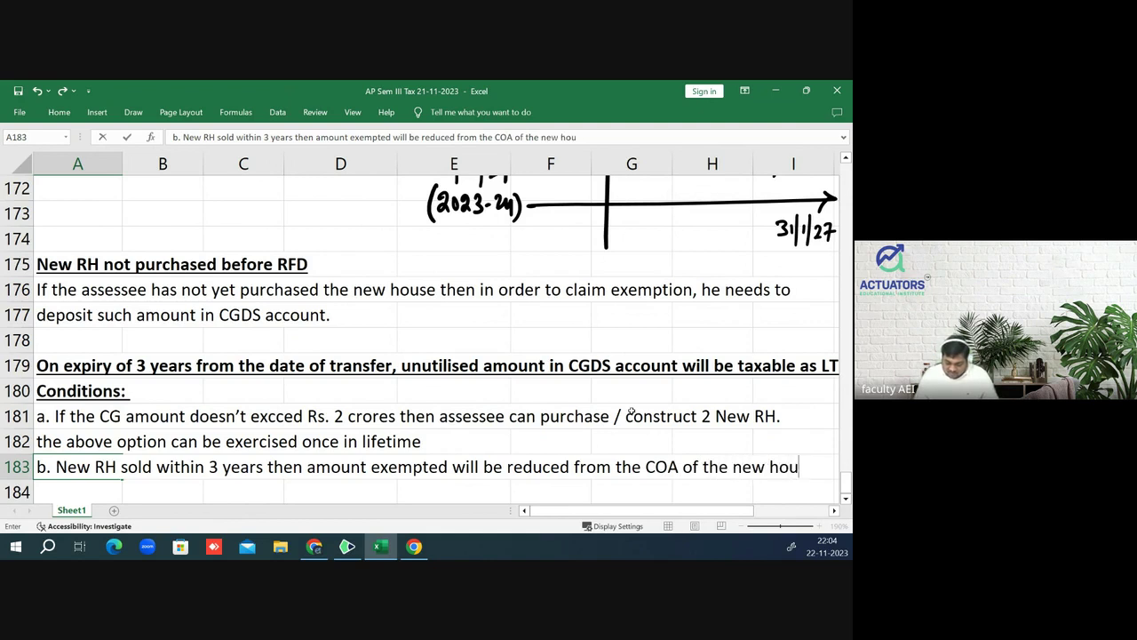
text(se)
key(Return)
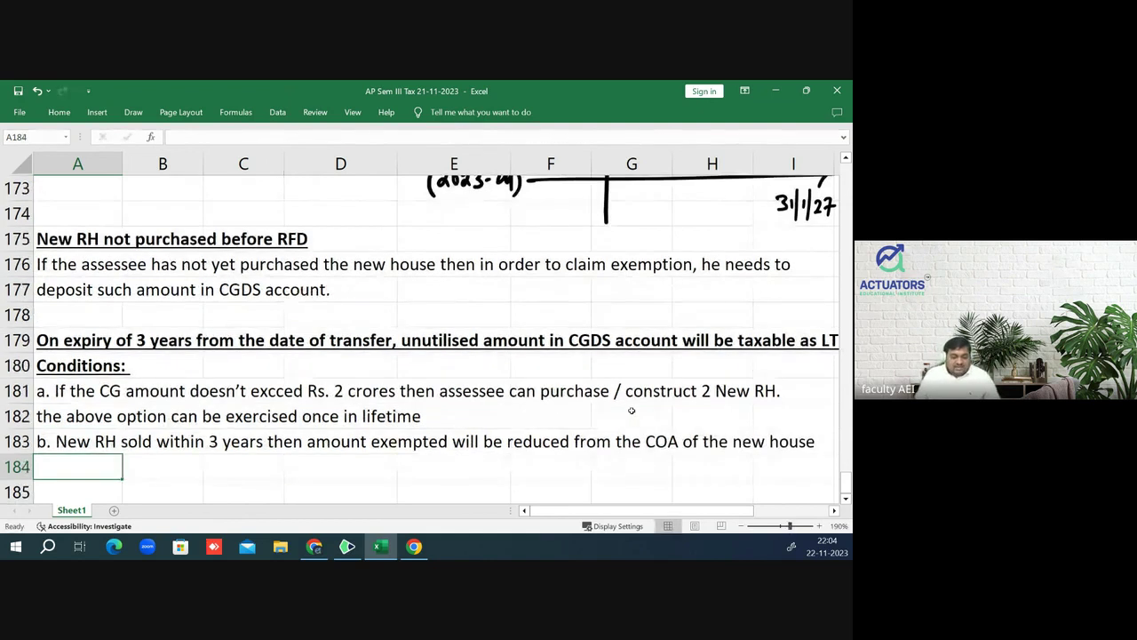
- Shift the Conditions block (rows 180–183) down one row, leaving a blank row above it
key(Up)
key(Up)
key(Up)
key(Up)
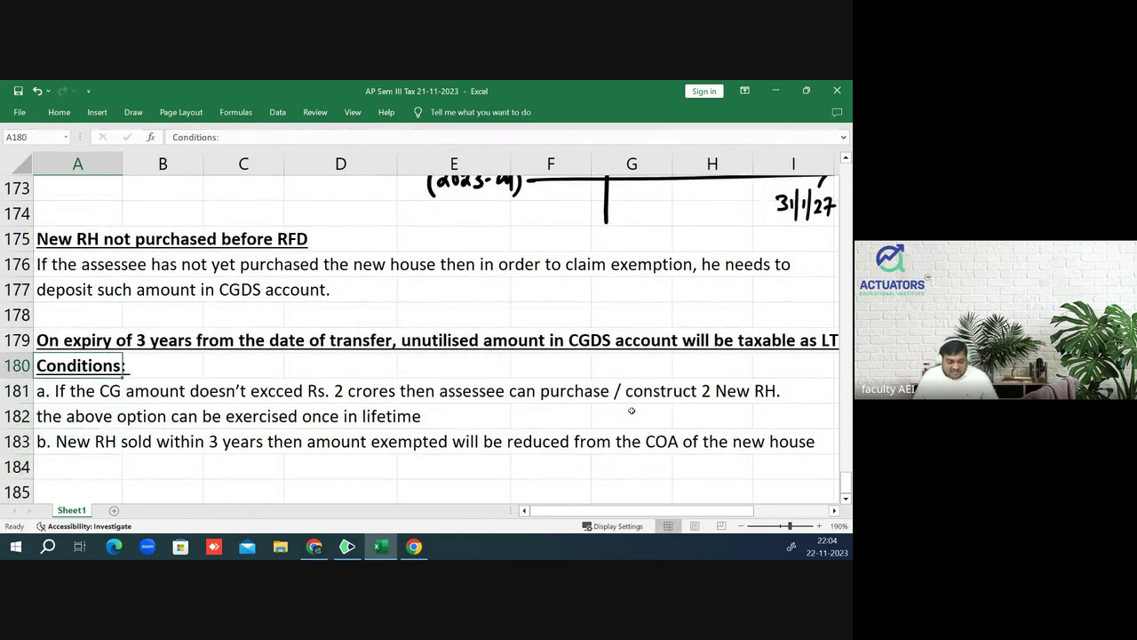
key(shift+Down)
key(shift+Down)
key(shift+Down)
key(ctrl+c)
key(Down)
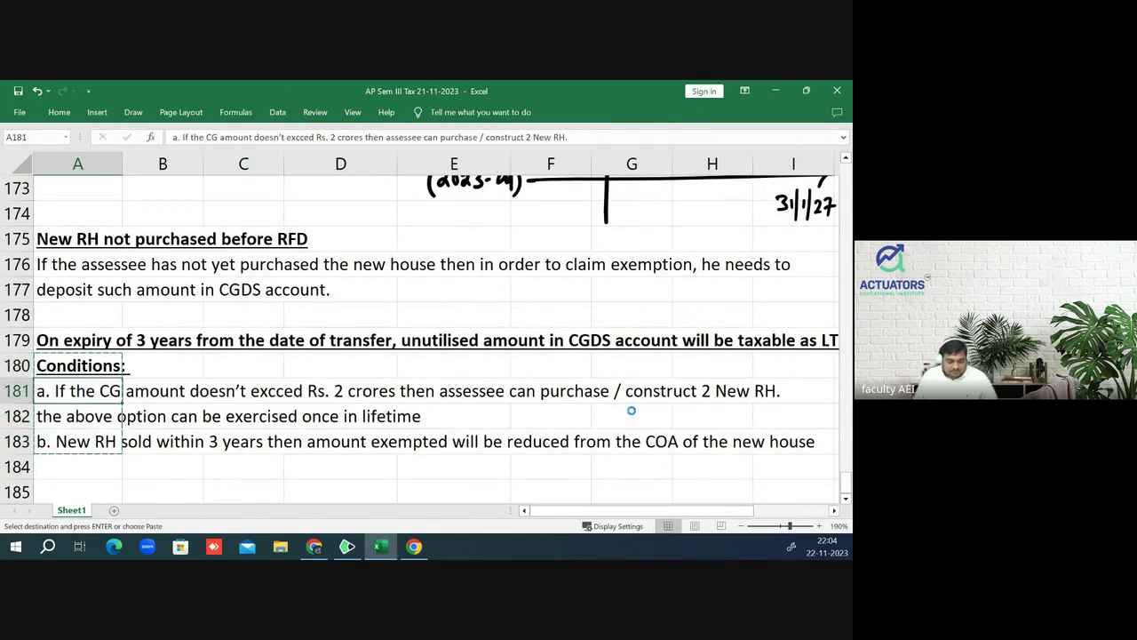
key(Return)
key(Down)
key(Down)
key(Down)
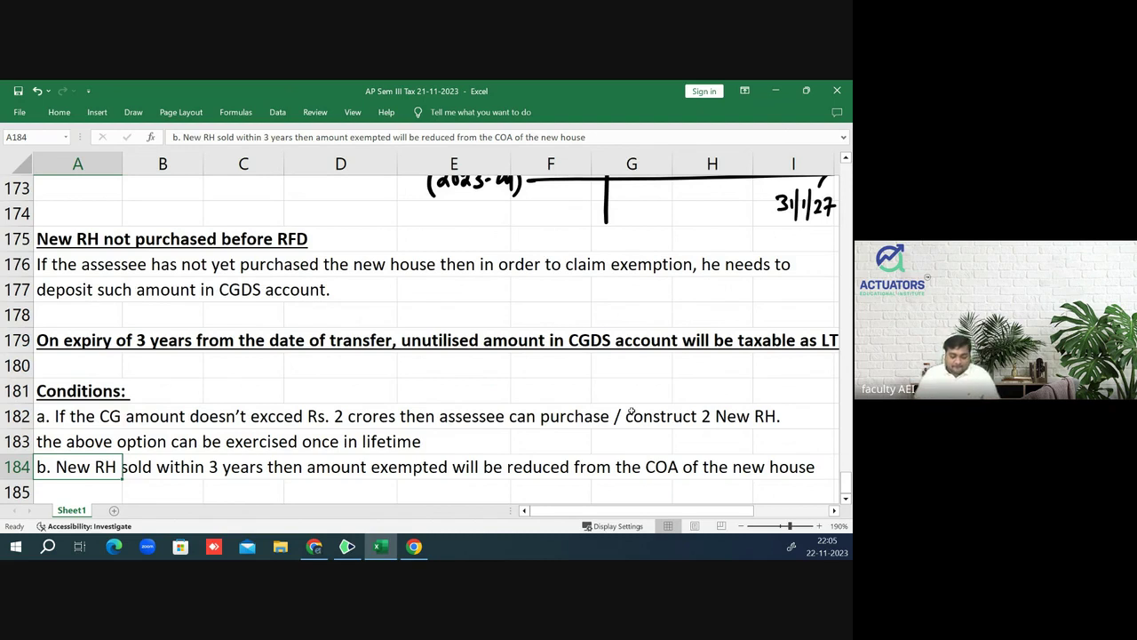
key(Return)
key(Return)
key(Return)
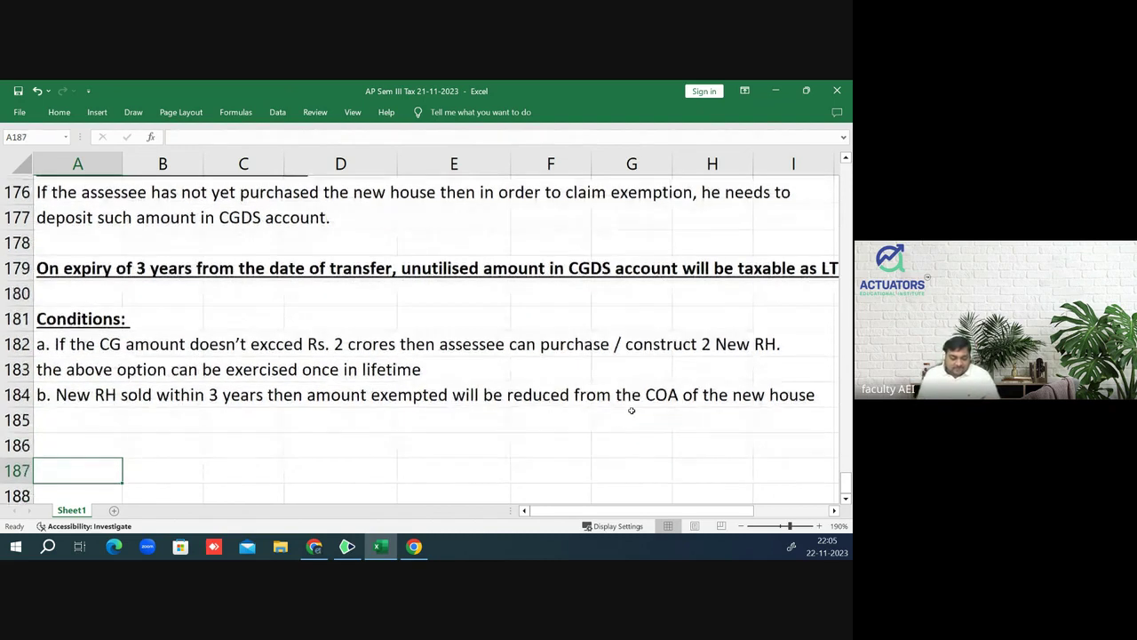
- Start the example in A186: Mr.A sold RH for Rs. 6000000 on 16/8/2023, purchased in 1998
key(Up)
text(Exampl)
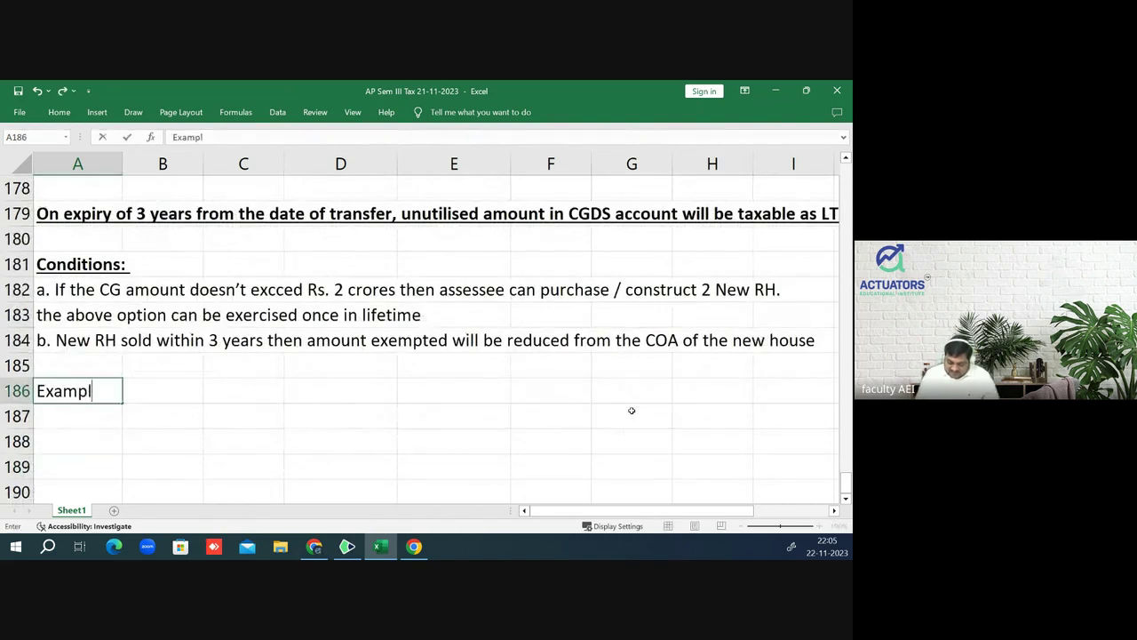
text(e:)
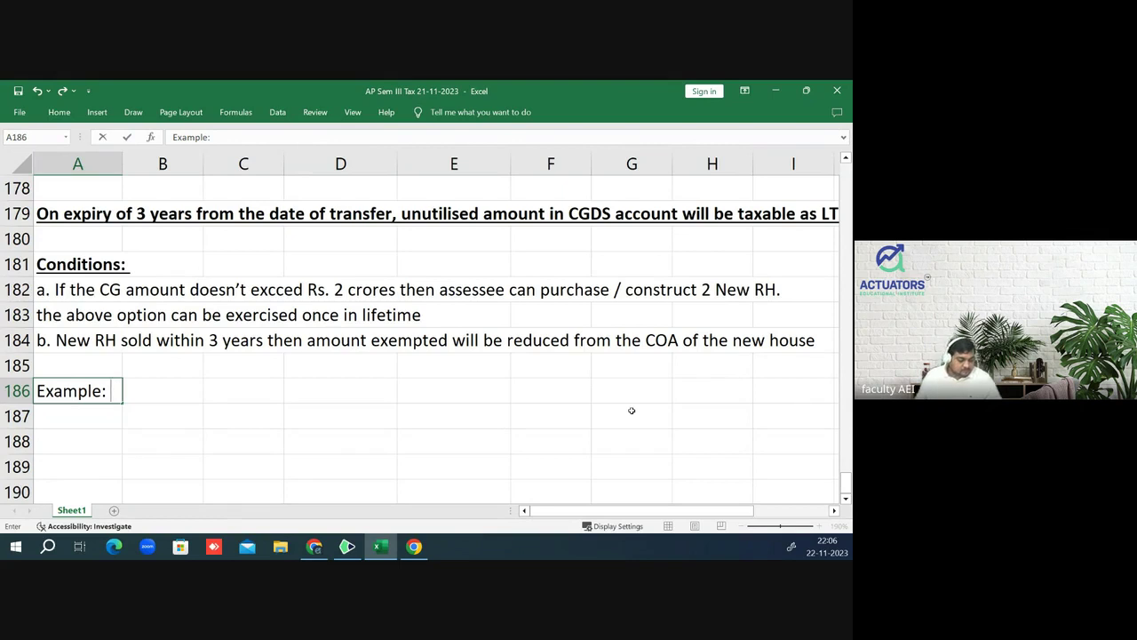
text(Mr)
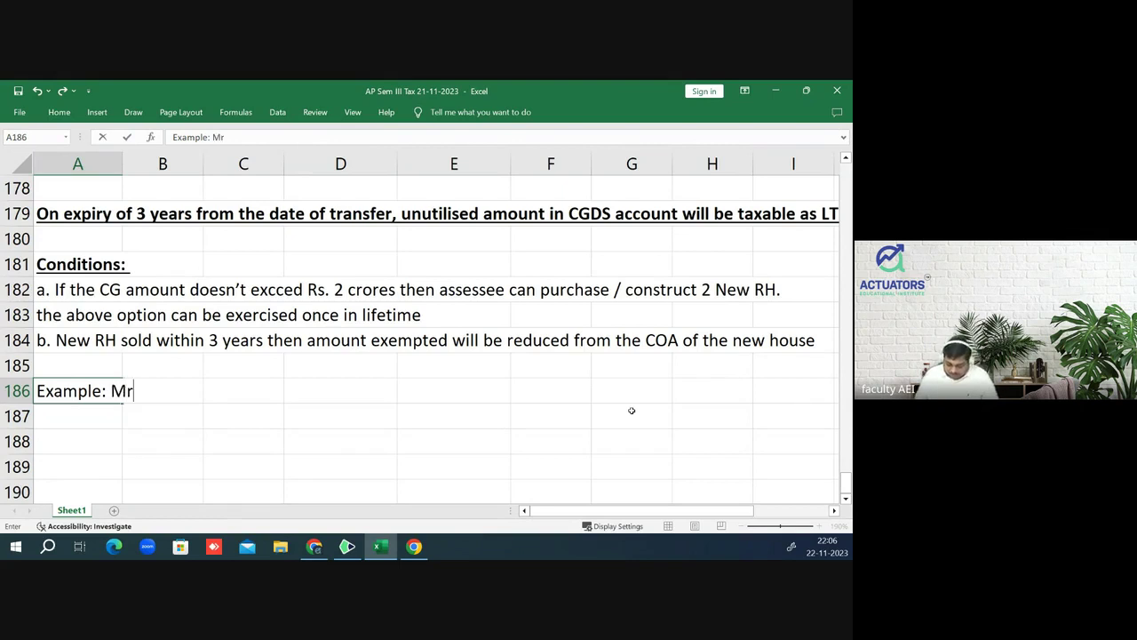
text(.A sold )
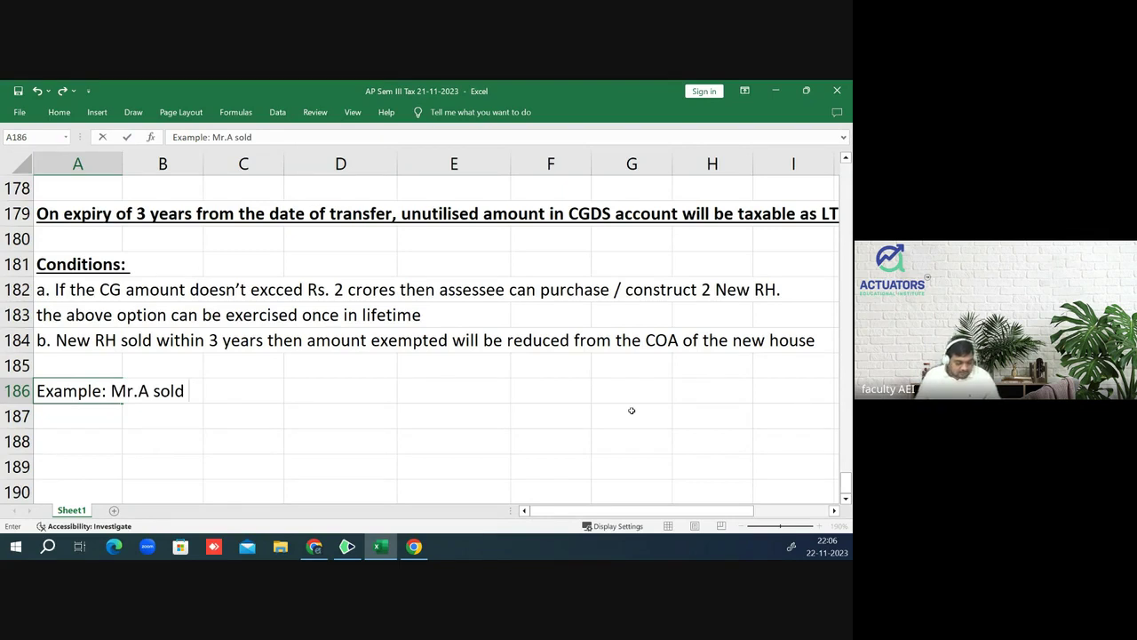
text(RH)
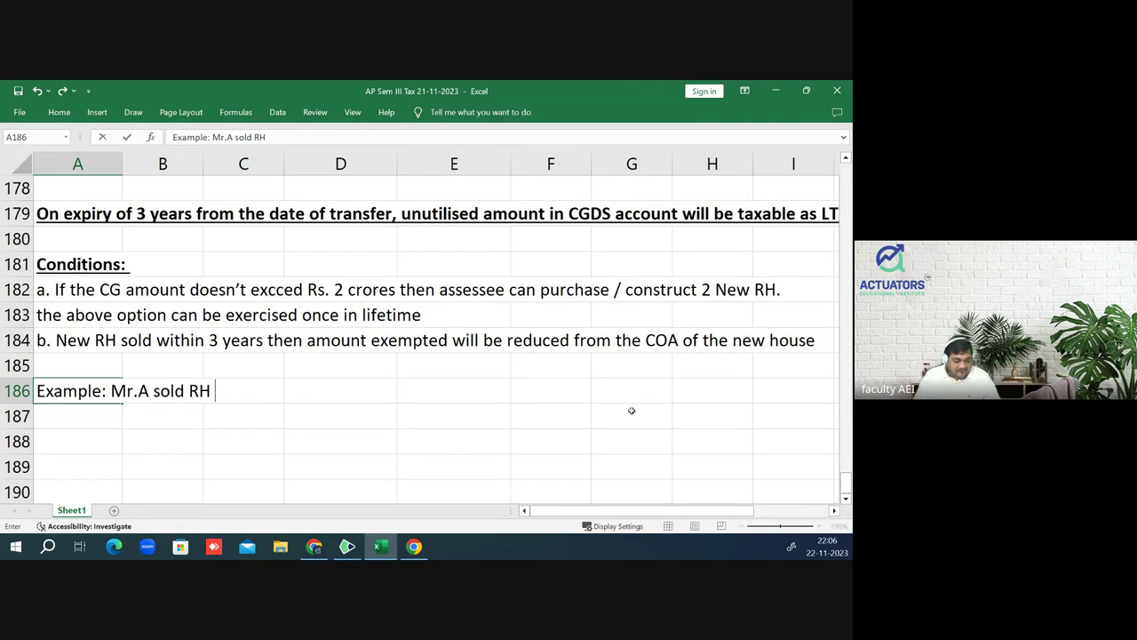
text(for )
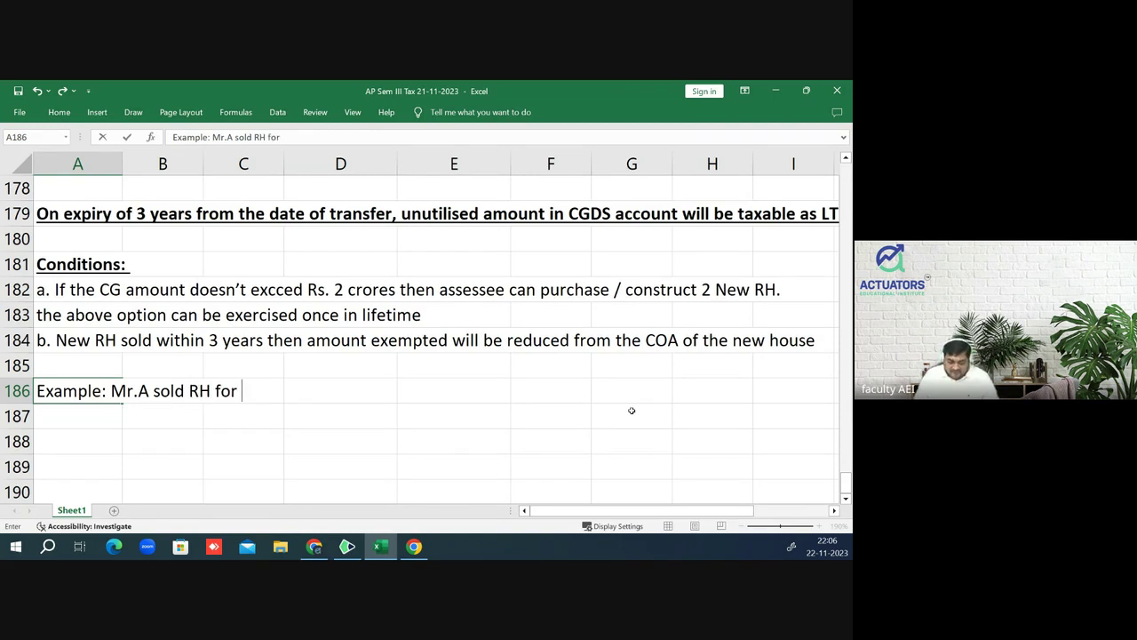
text(Rs. )
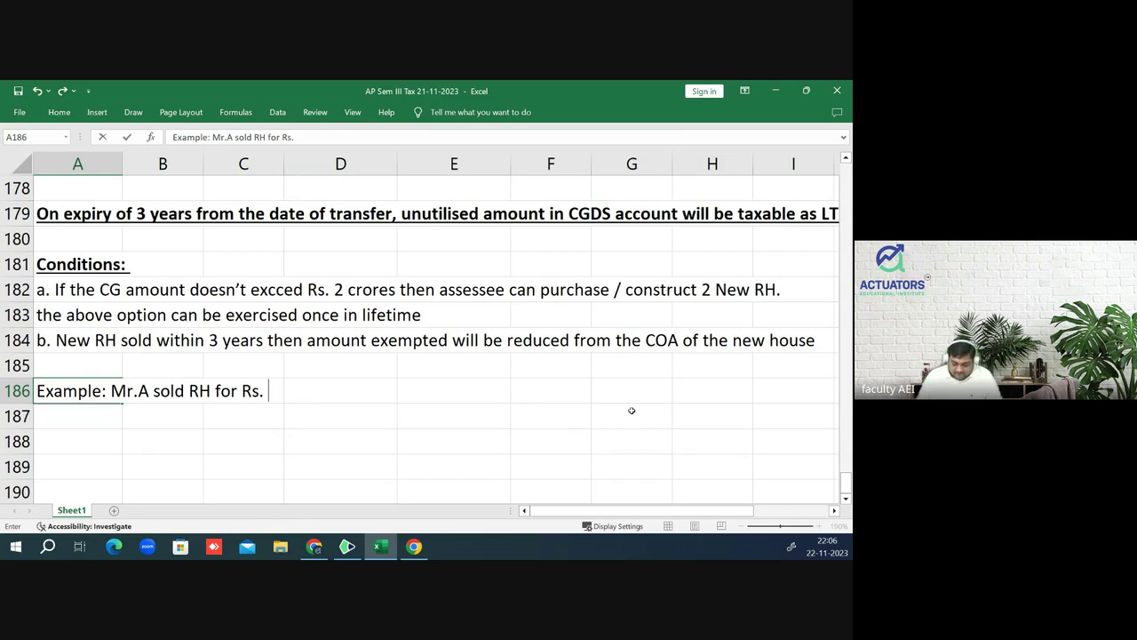
text(6000)
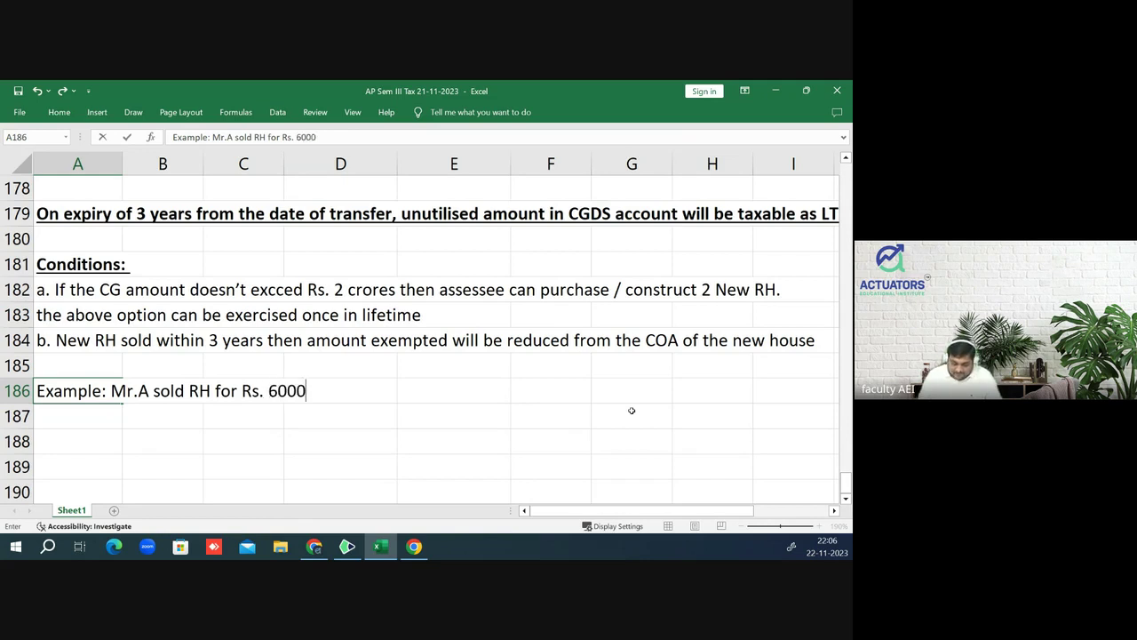
text(000 on)
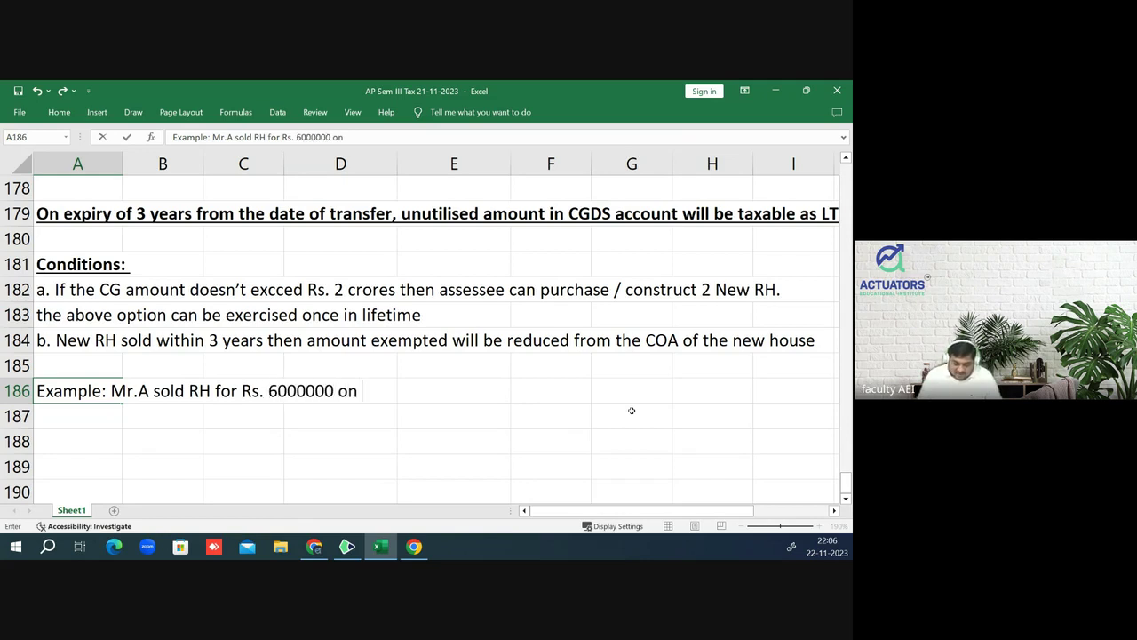
text( 16)
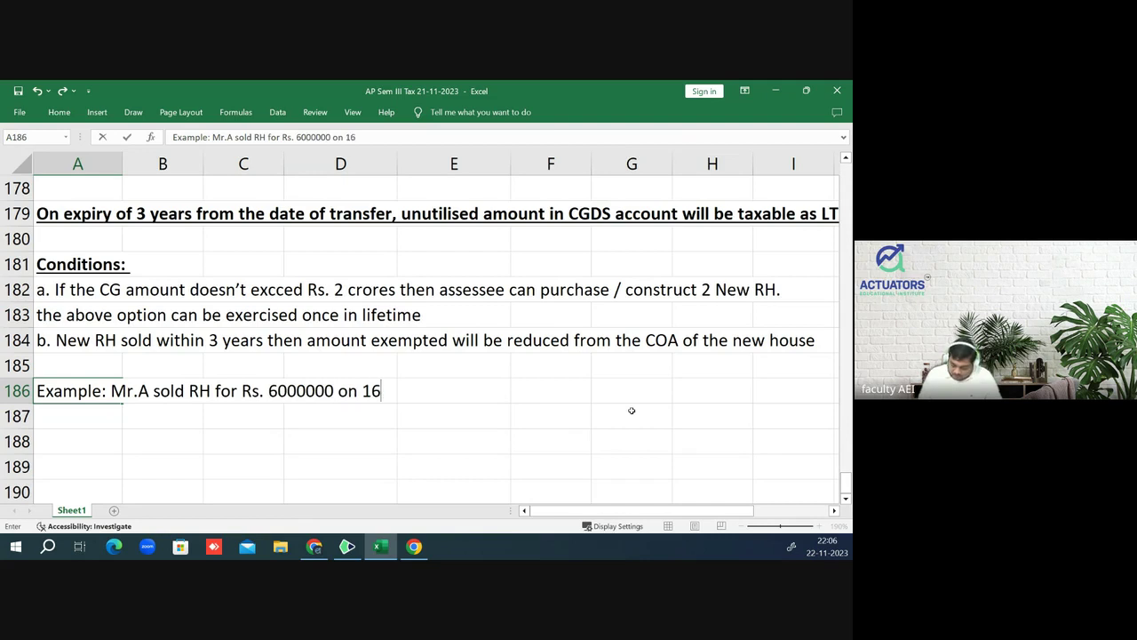
text(/8/)
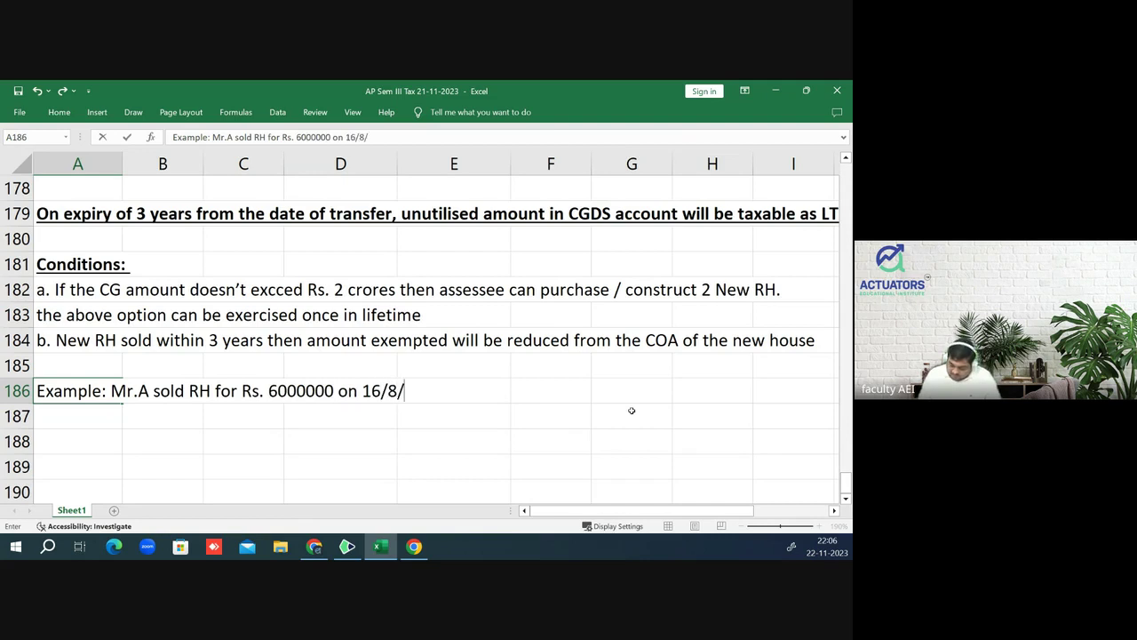
text(20)
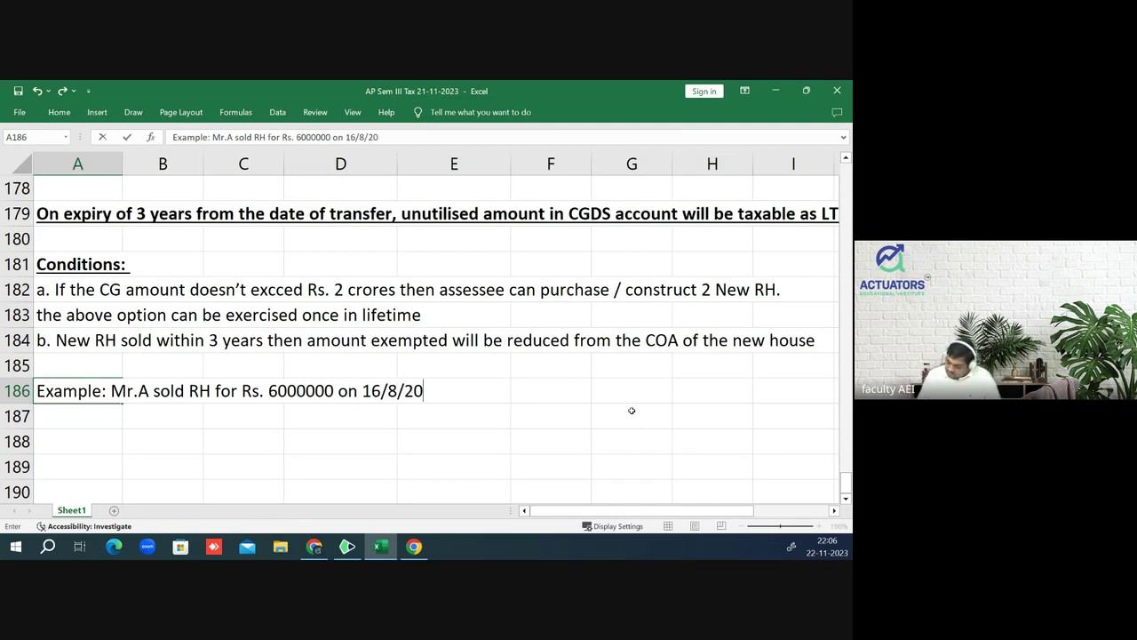
text(23)
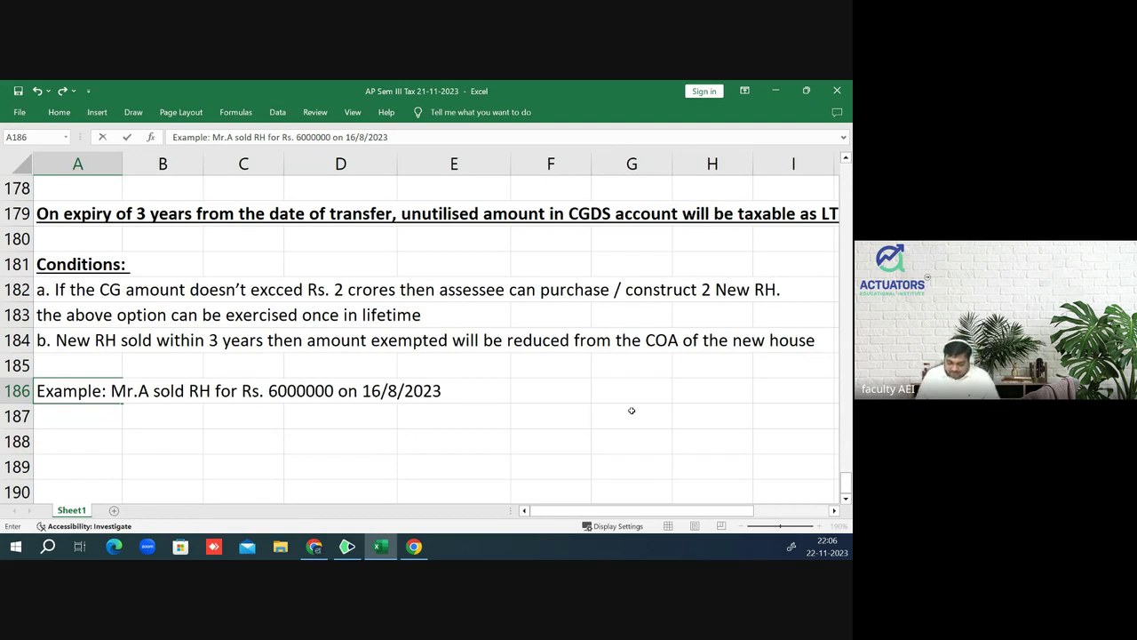
text(. The )
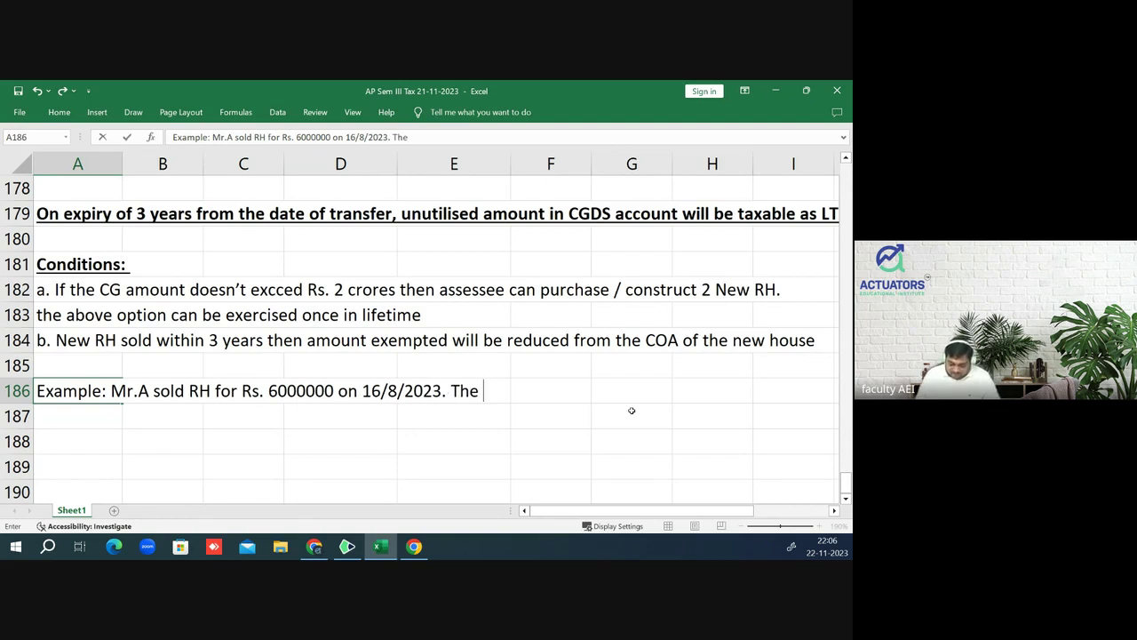
text(RH w)
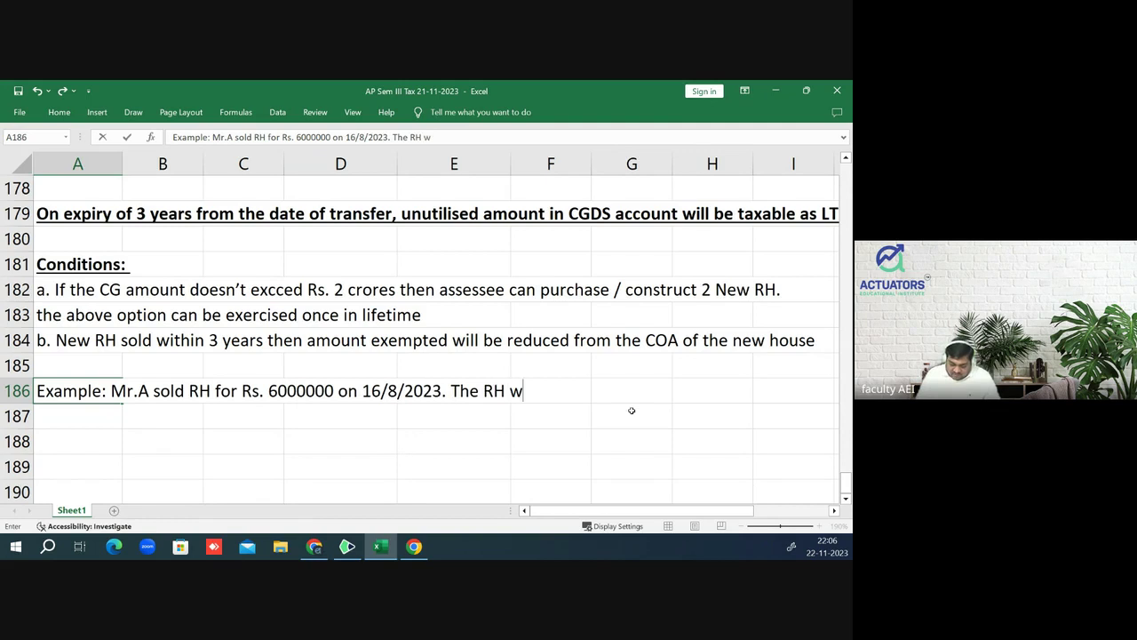
text(as purch)
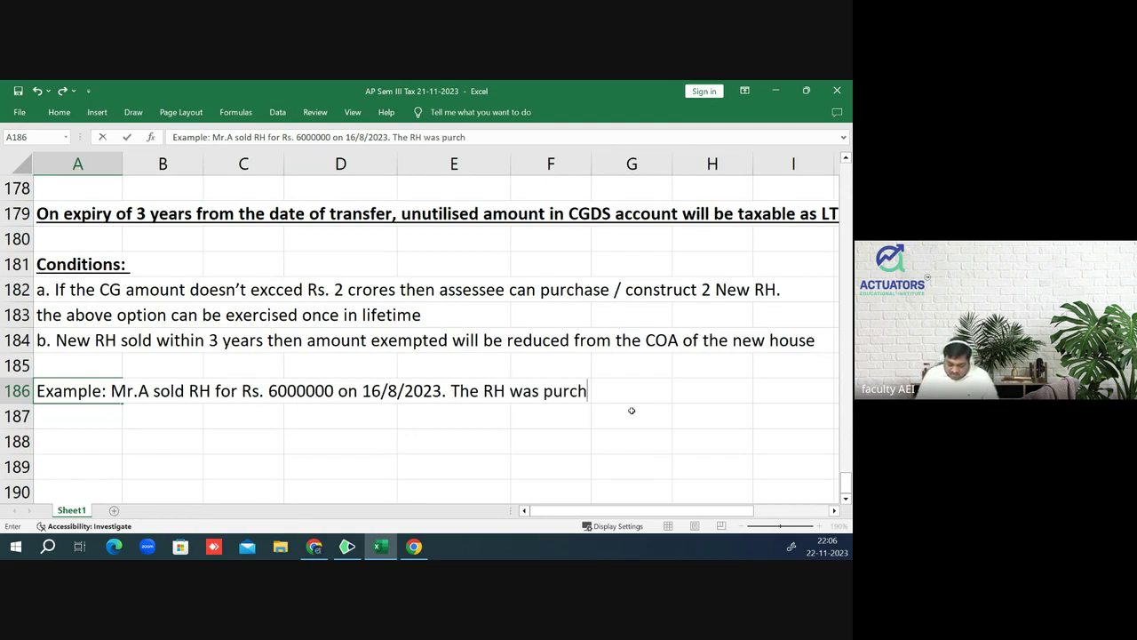
text(ased by)
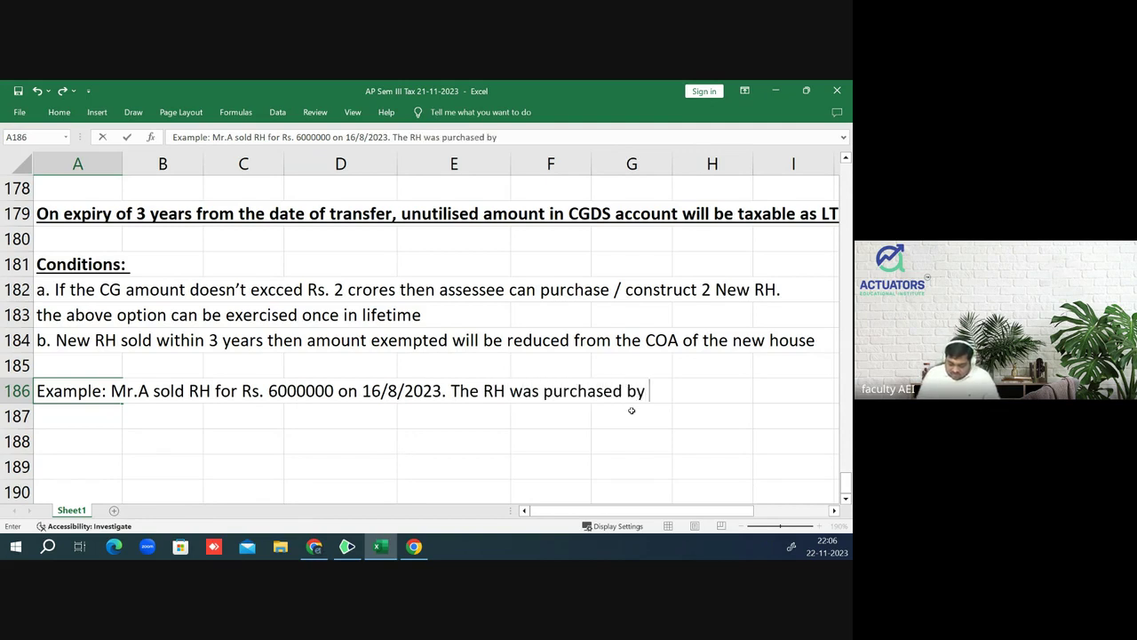
text( him o)
key(BackSpace)
text(in)
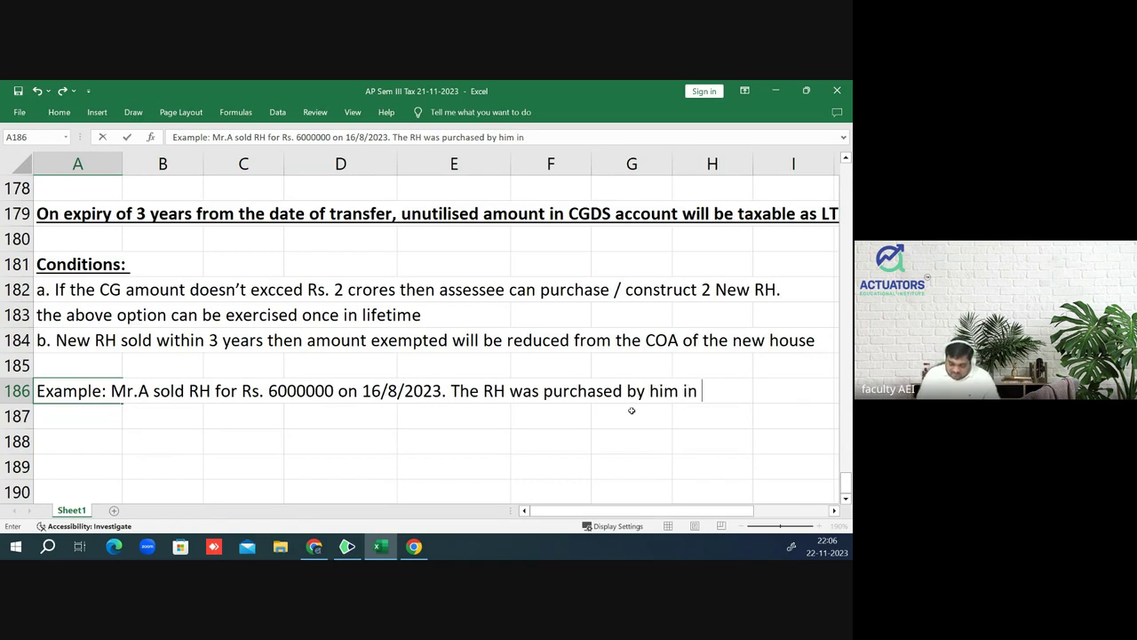
text( 1998 for)
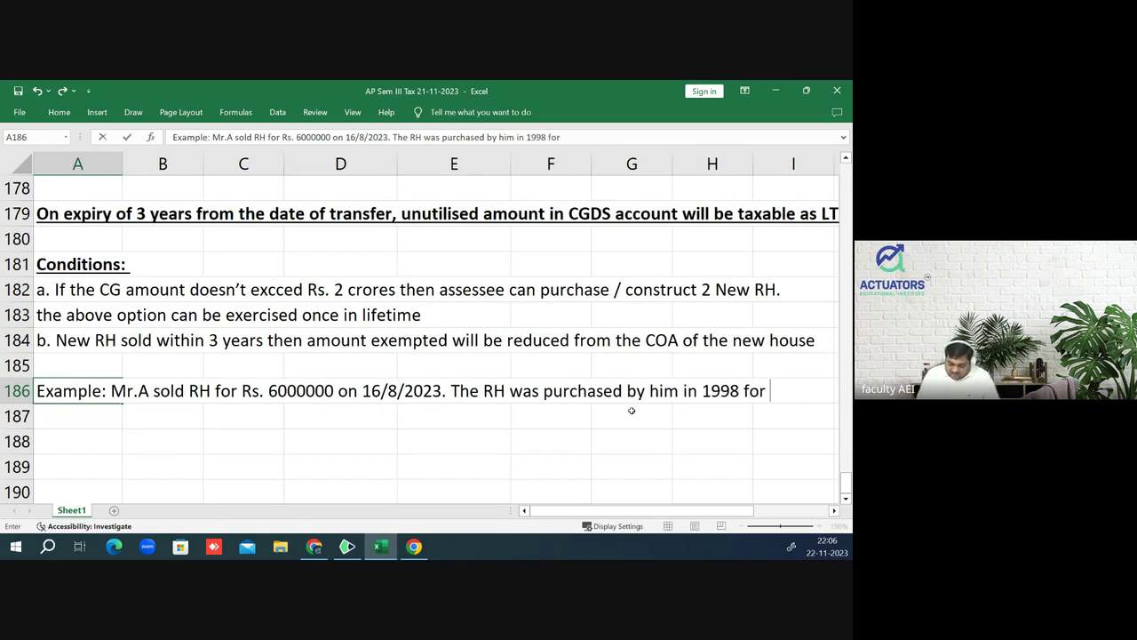
text( Rs. 100)
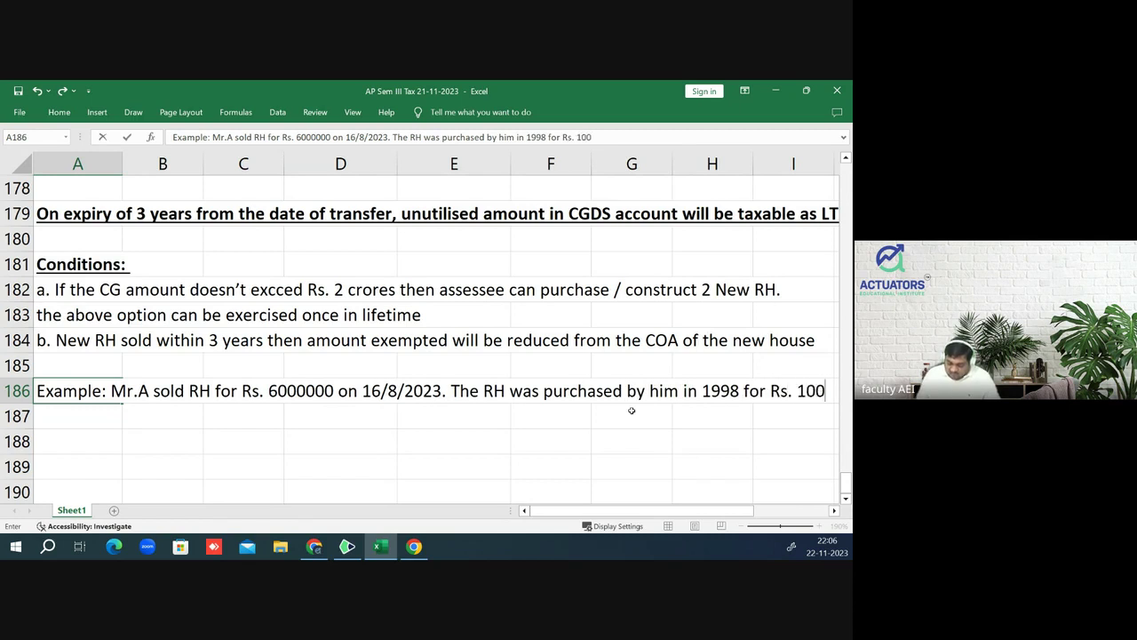
text(000)
key(BackSpace)
key(BackSpace)
key(BackSpace)
key(BackSpace)
key(BackSpace)
key(BackSpace)
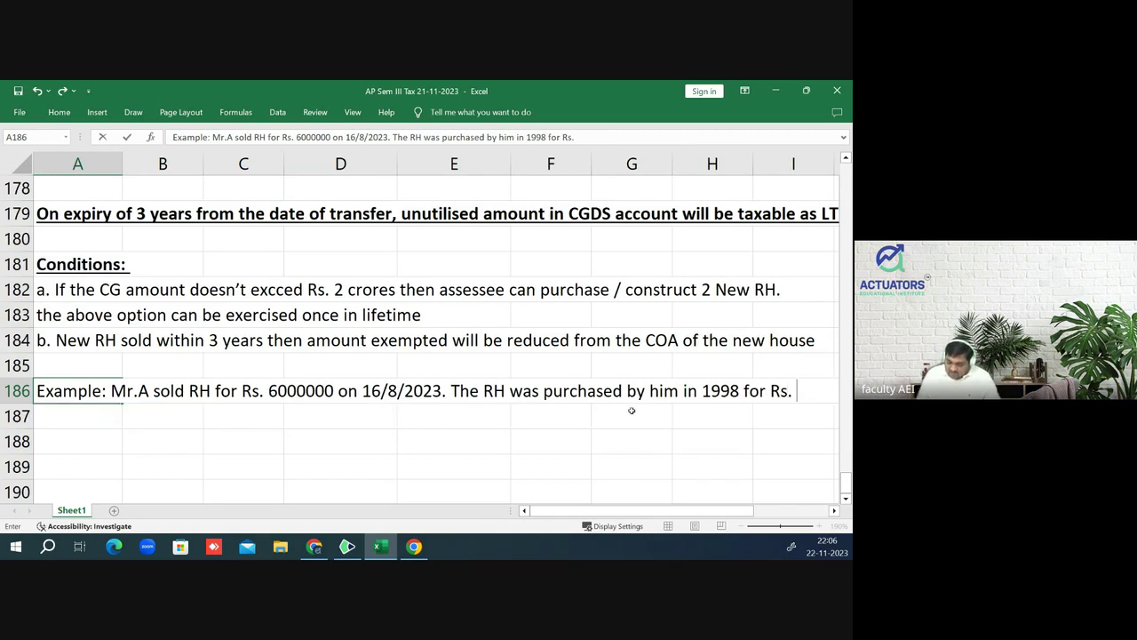
key(BackSpace)
key(BackSpace)
key(BackSpace)
key(Return)
- Continue the example with purchase cost Rs. 100000 and FMV Rs. 150000 as on 1/4/2001
text(R)
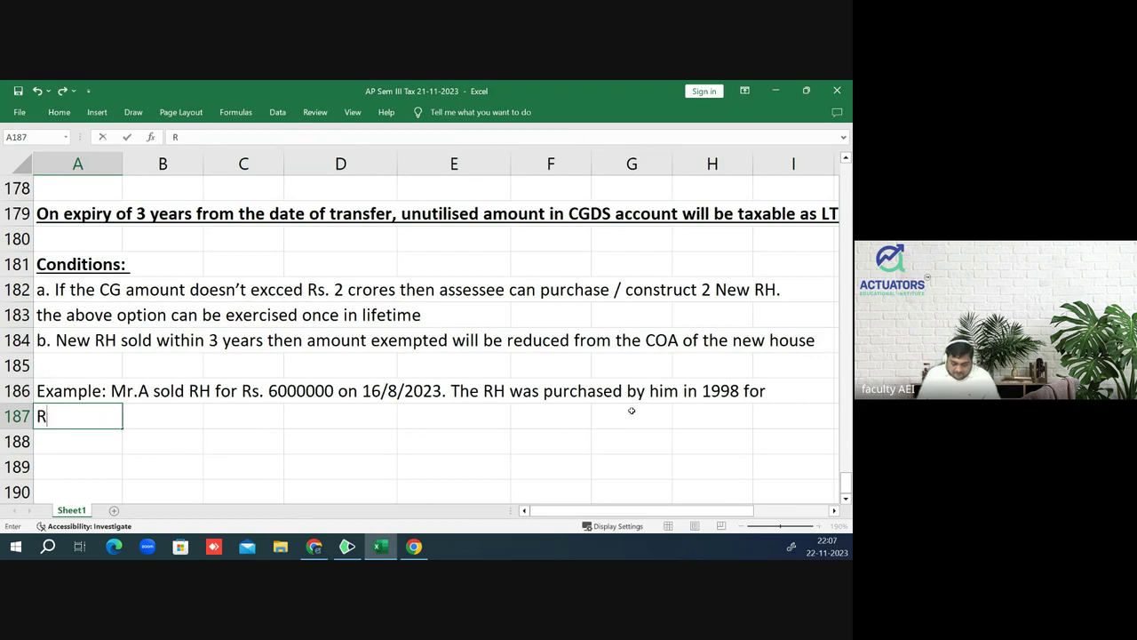
text(s)
key(BackSpace)
text(. 1)
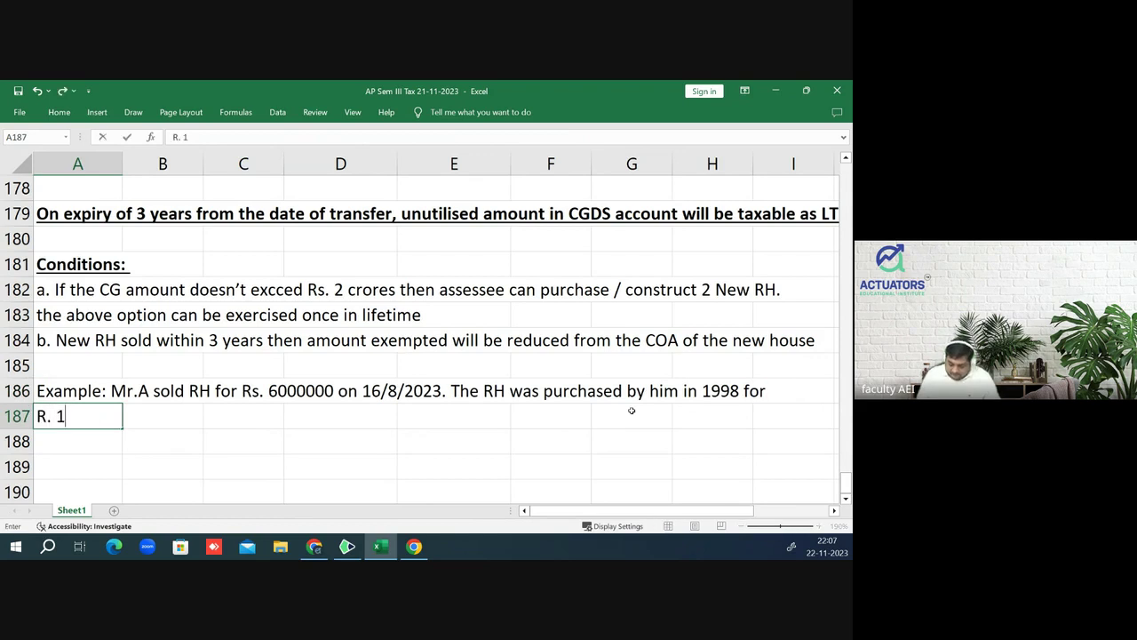
text(00000)
key(BackSpace)
key(BackSpace)
key(BackSpace)
key(BackSpace)
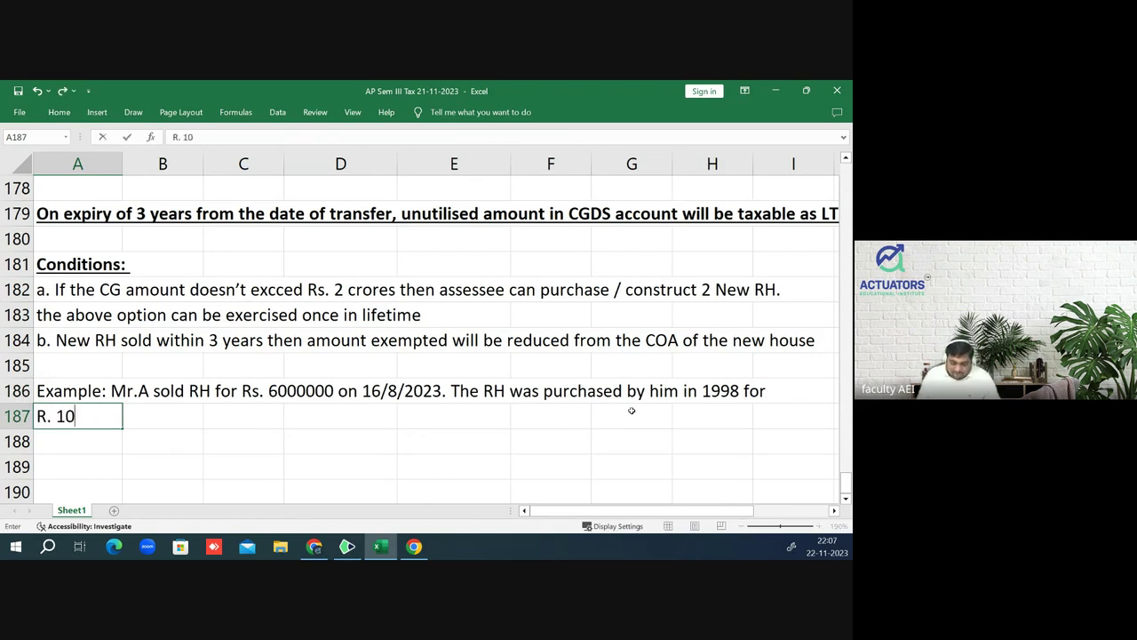
key(BackSpace)
key(BackSpace)
key(BackSpace)
text(s. 10)
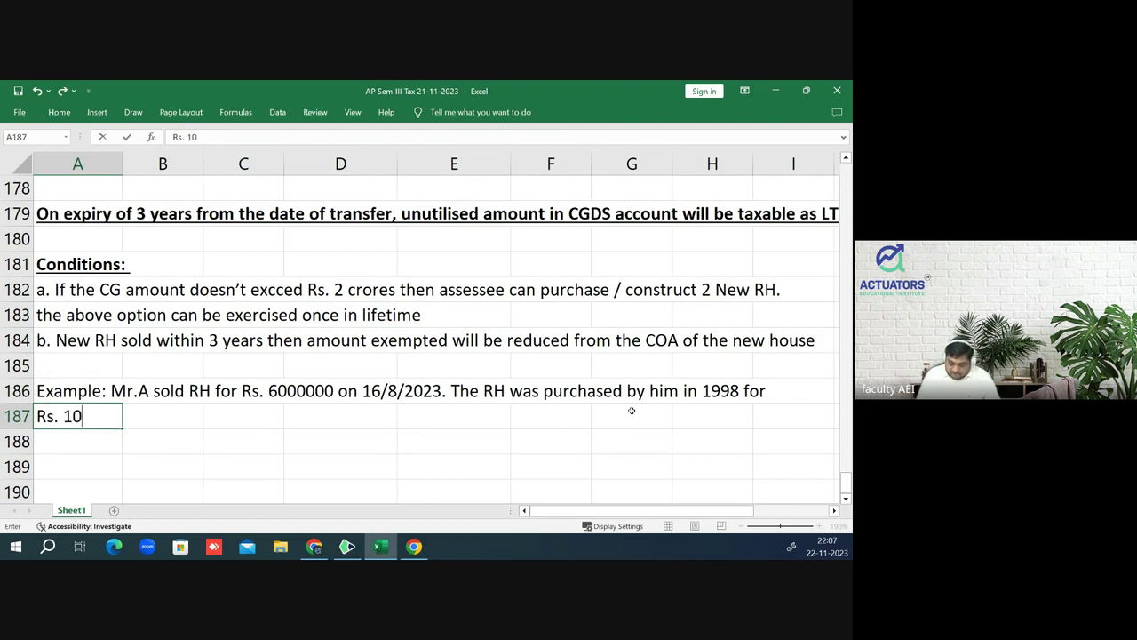
text(0000)
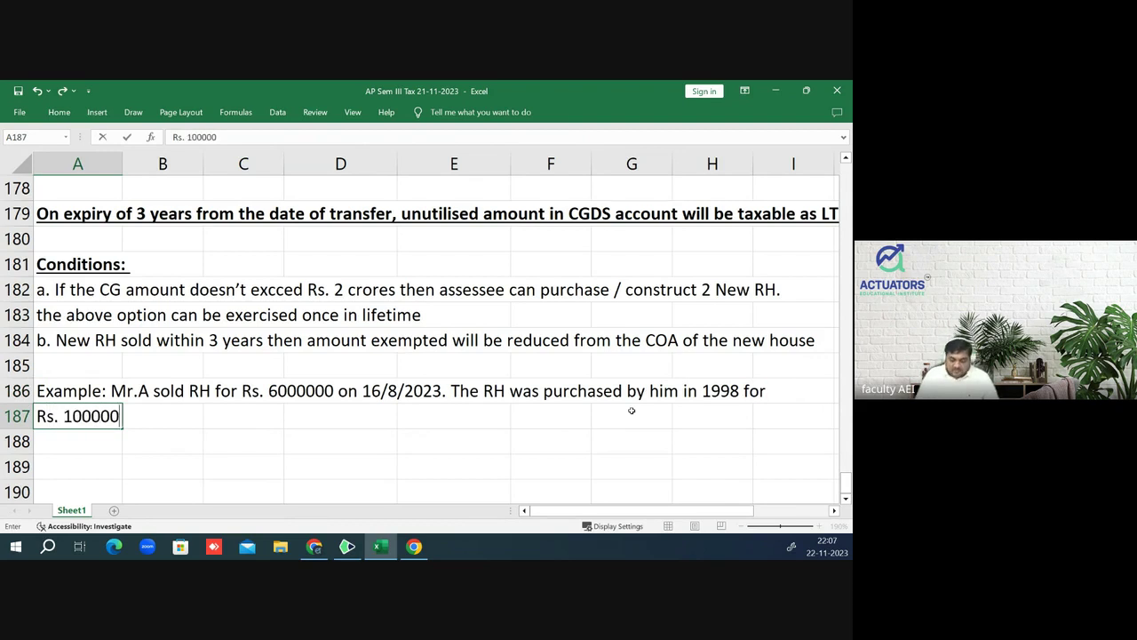
text(. FMV)
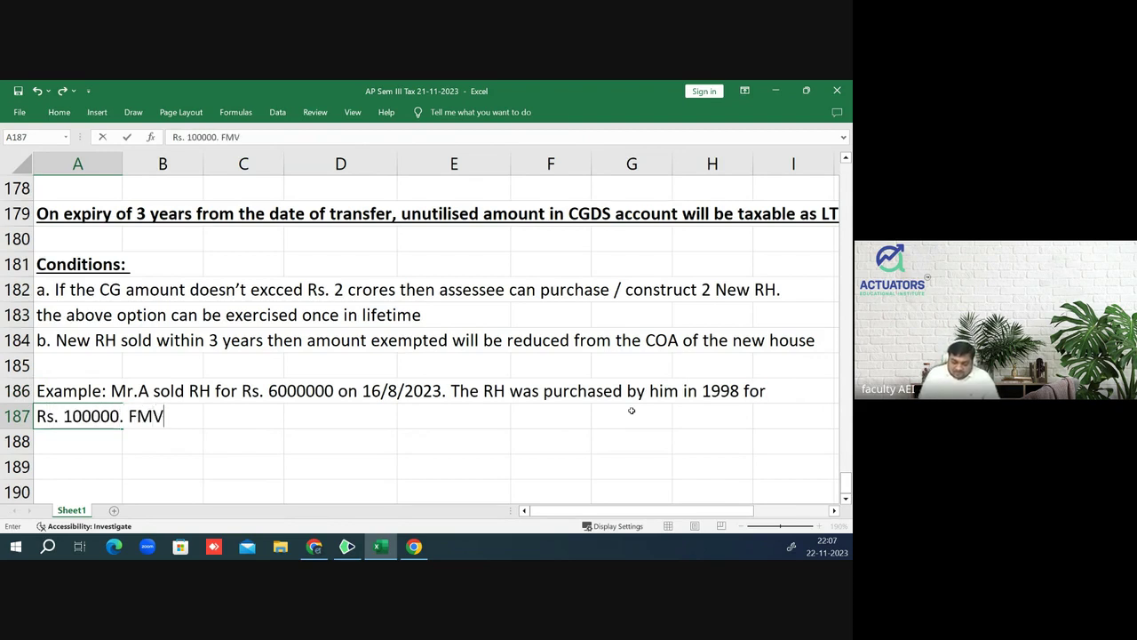
text( as on )
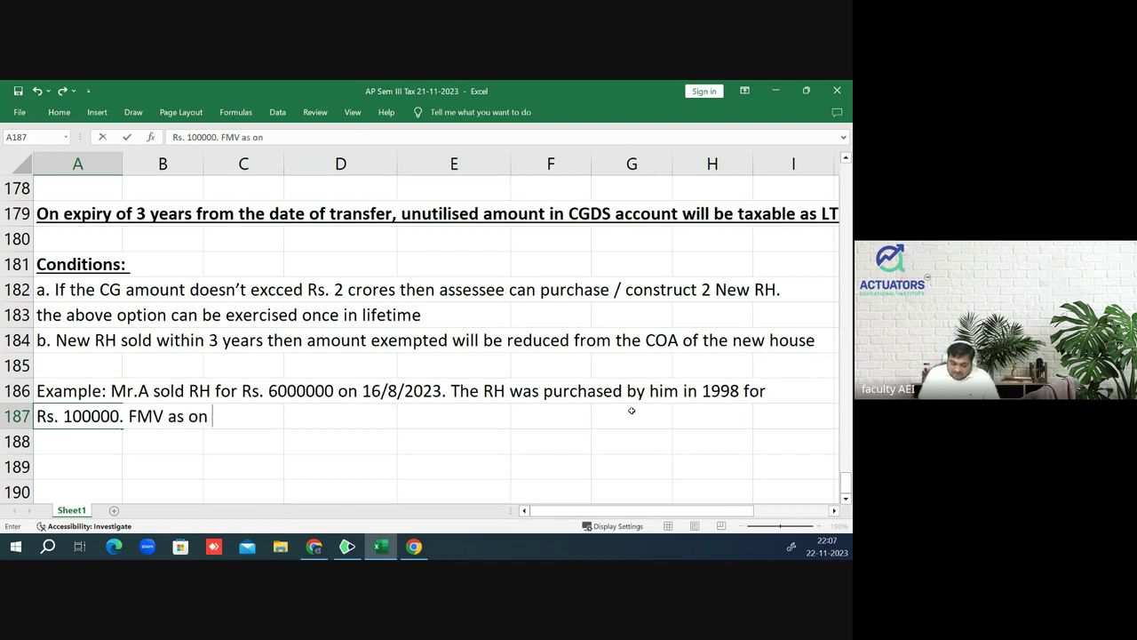
text(1/4/2)
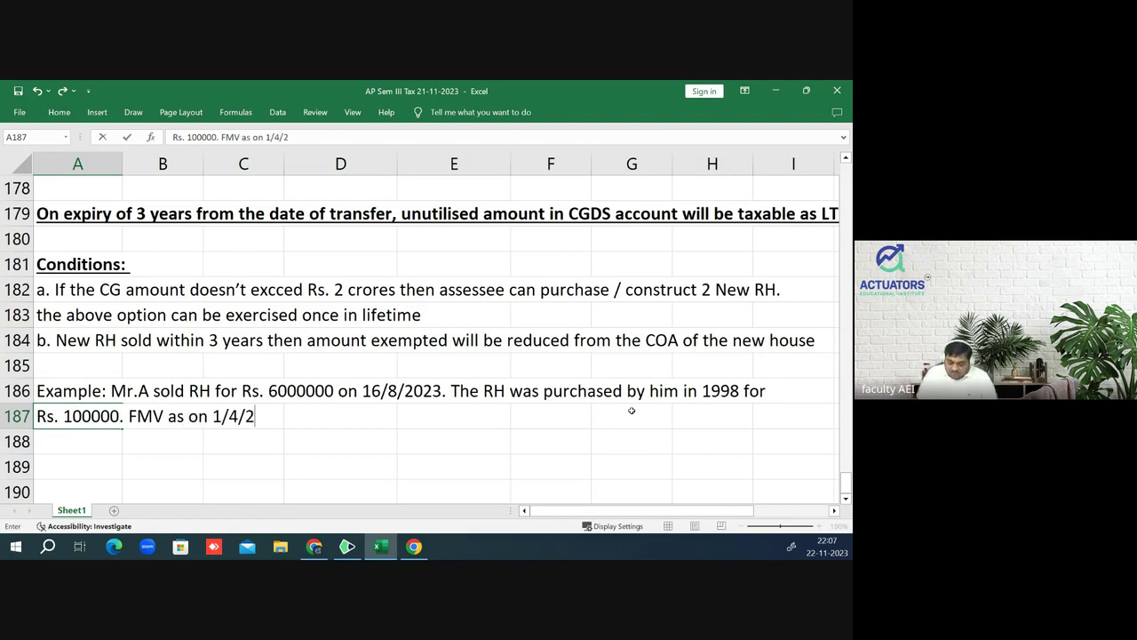
text(001 is )
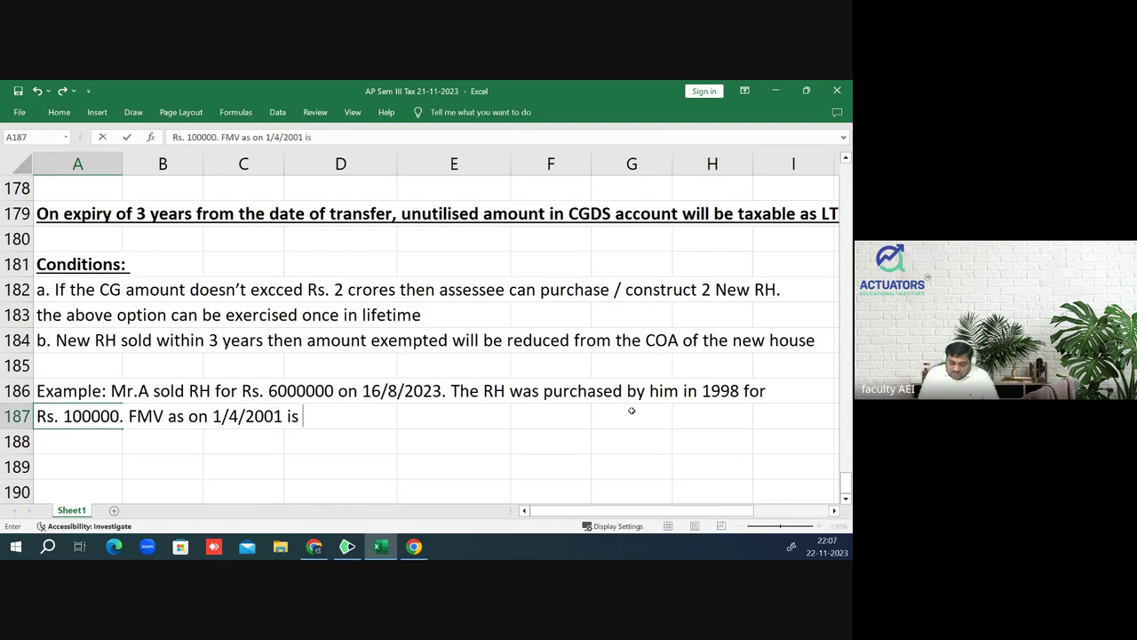
text(Rs.)
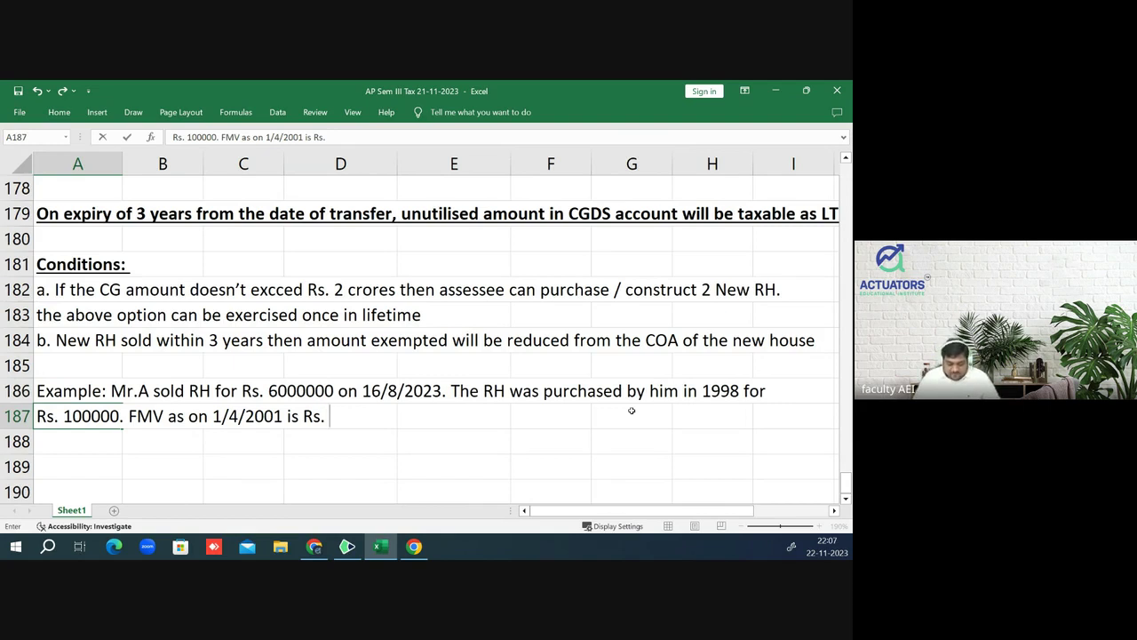
text(15000)
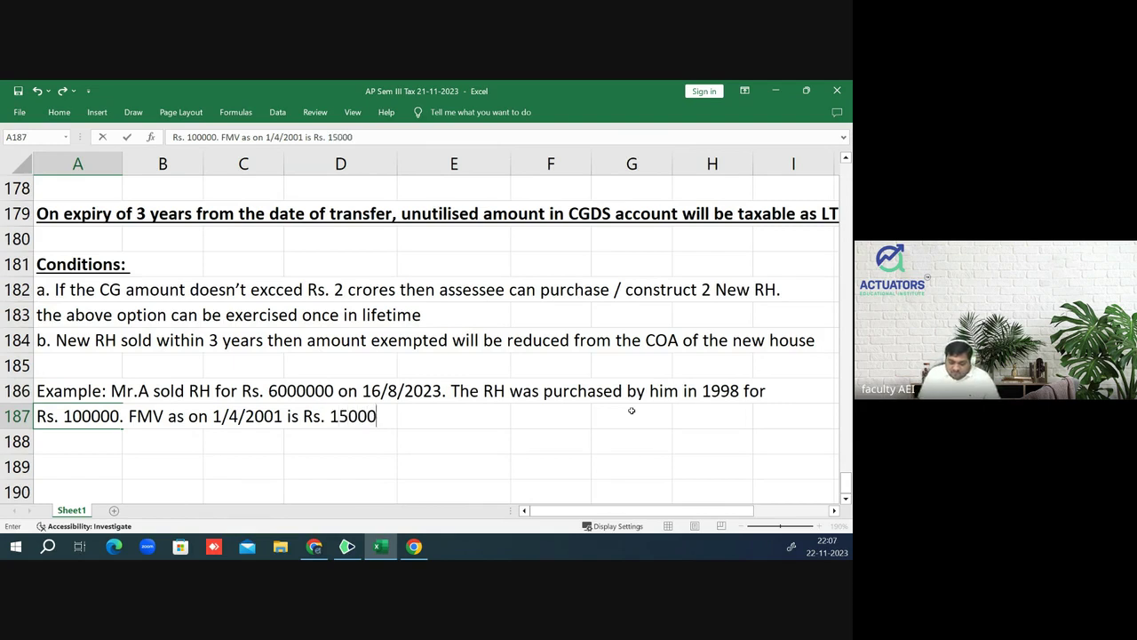
text(00)
key(BackSpace)
text(.)
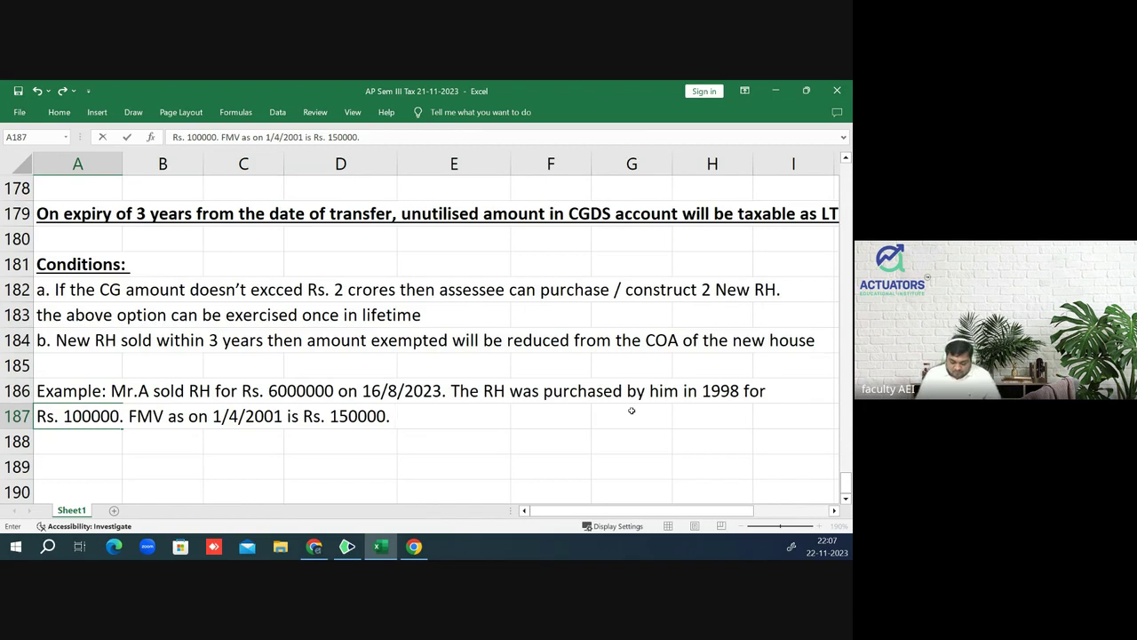
- Finish with RFD 31/7/24 and investments of Rs. 1000000 on 14/5/2024 and Rs. 600000 on 10/6/24
text( RFD = )
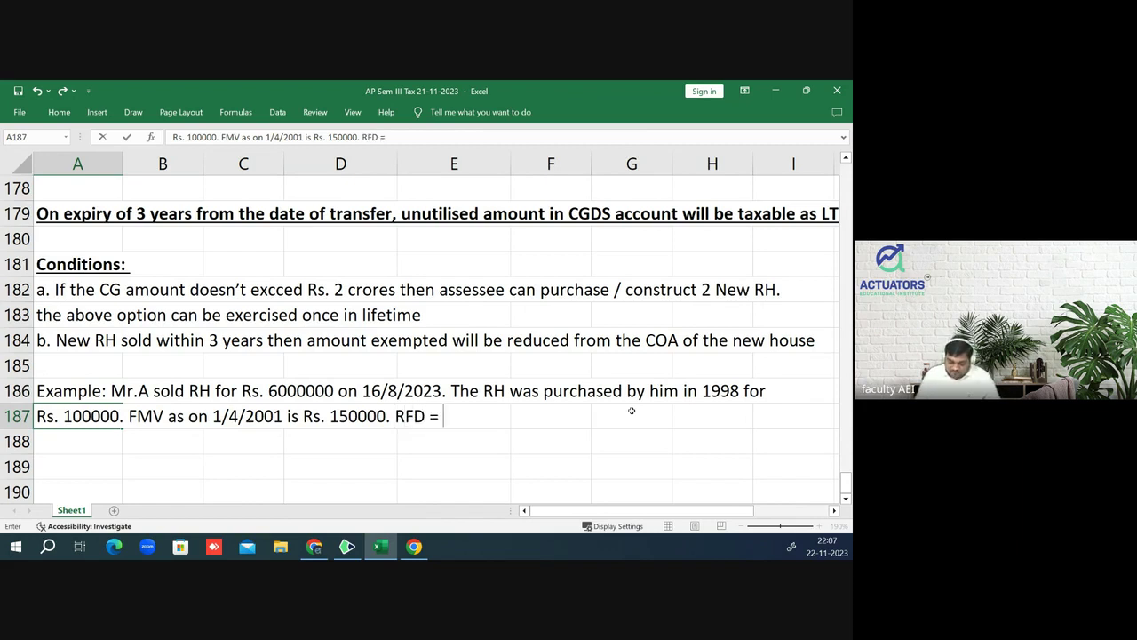
text(31/7/)
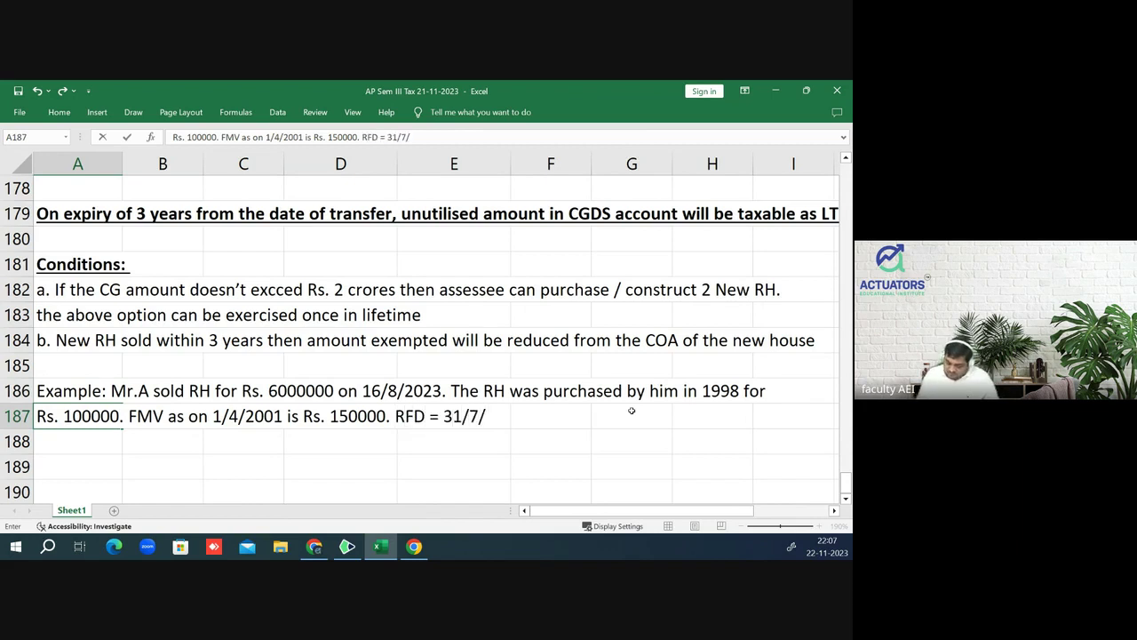
text(24)
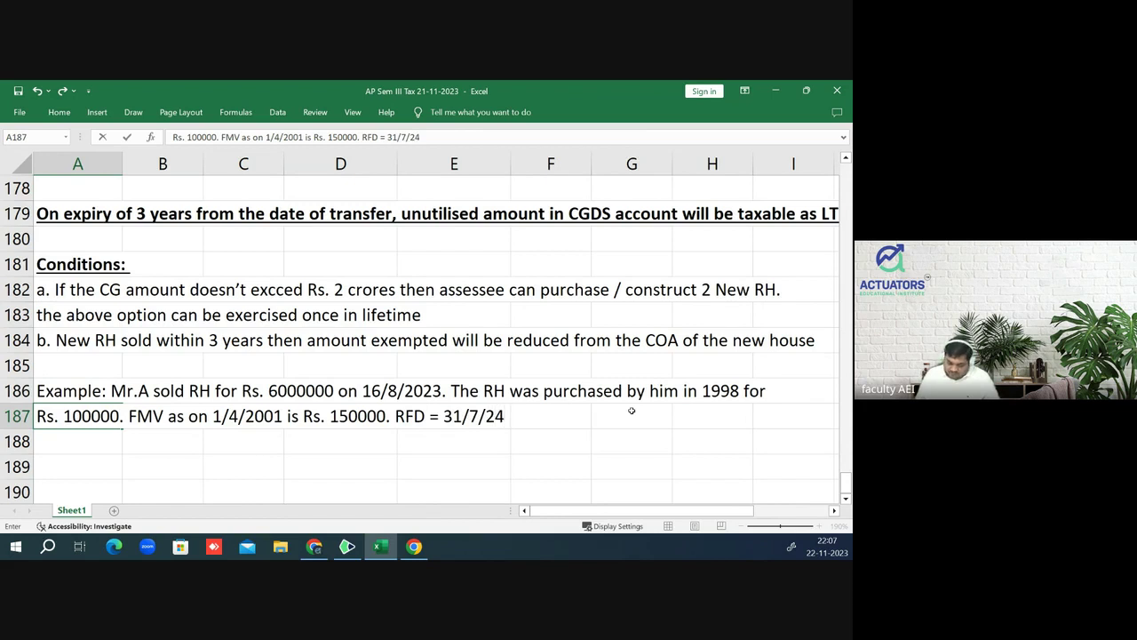
text(. )
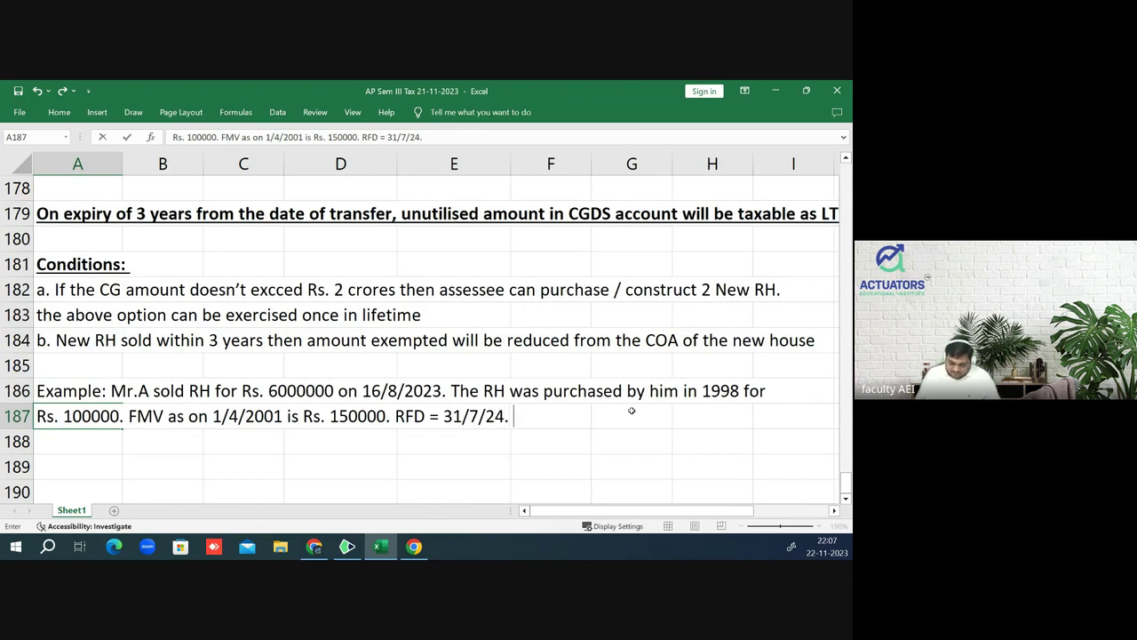
text(Compute)
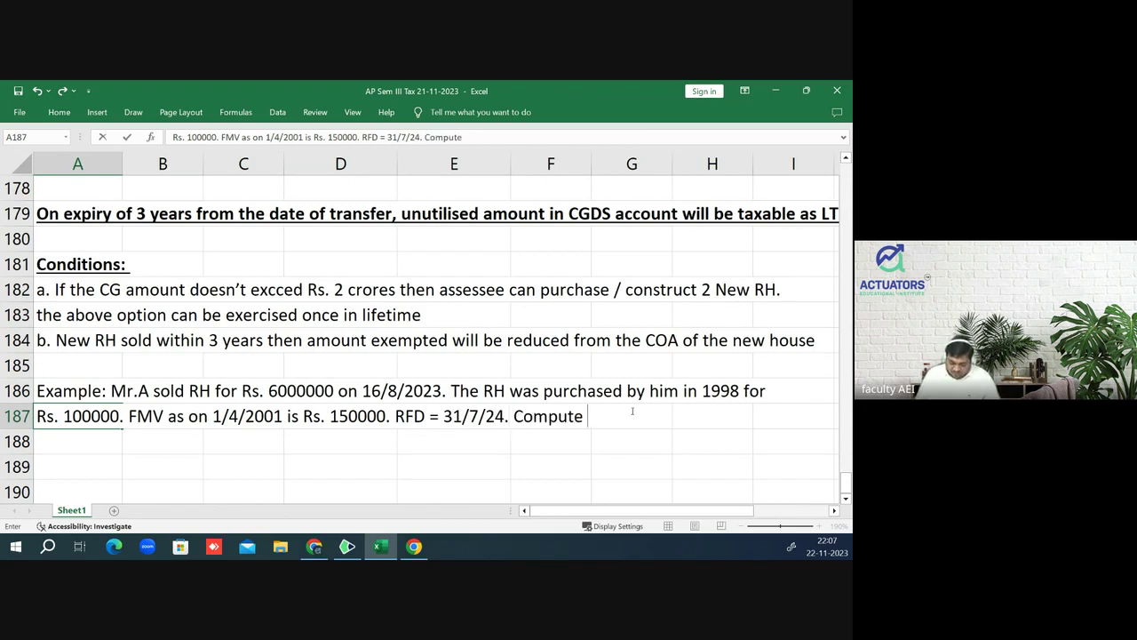
text( CG if)
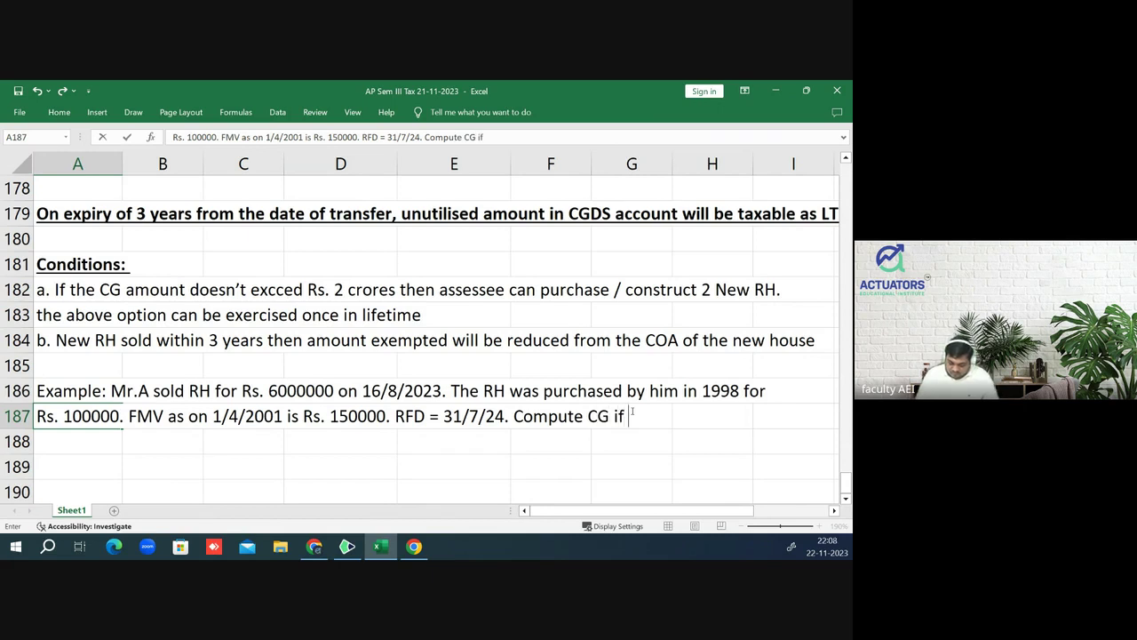
text( he invest)
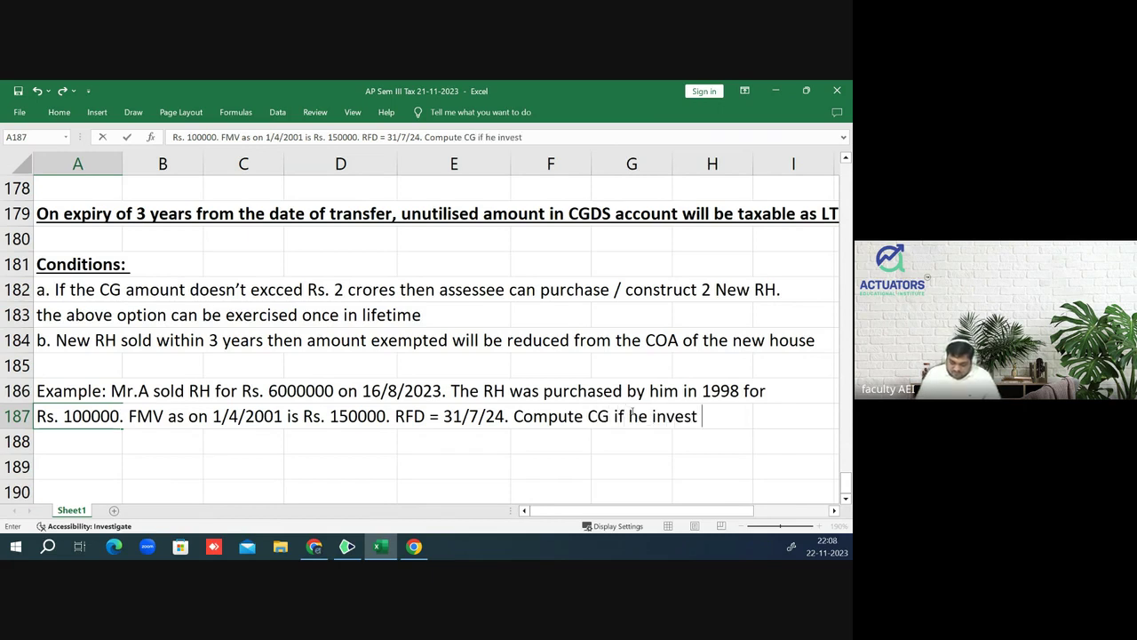
text( Rs.)
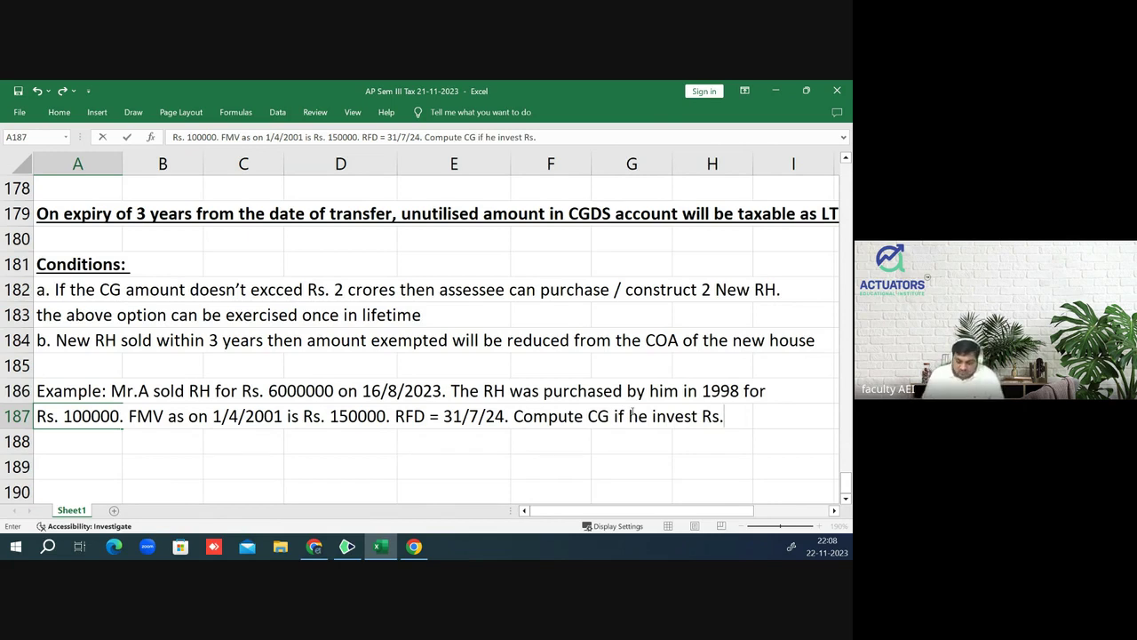
text( 1)
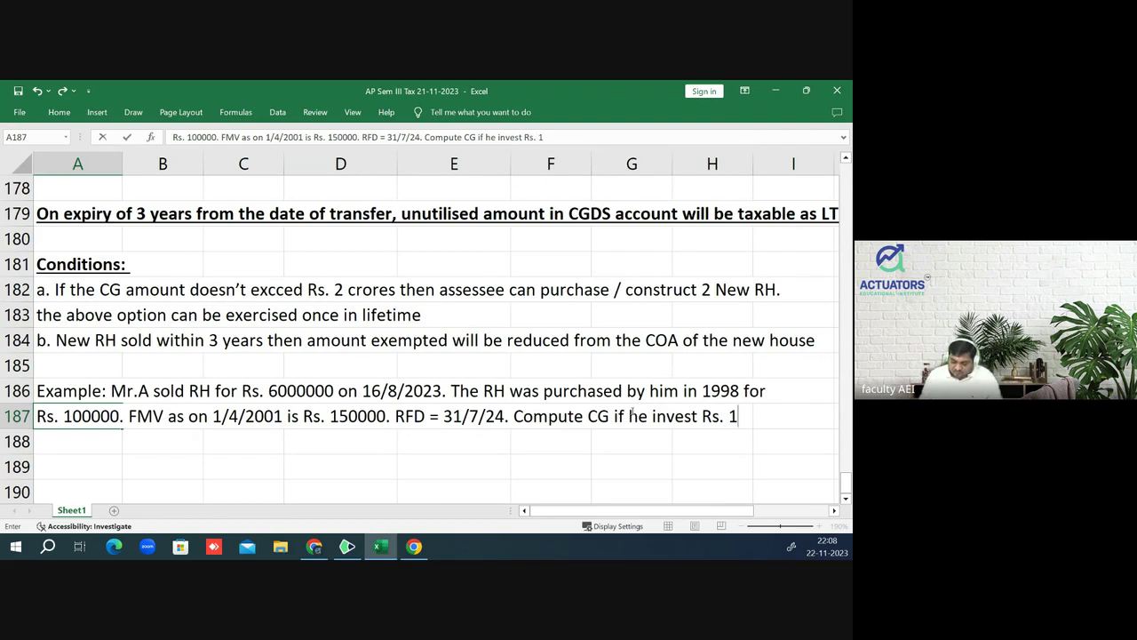
text(000)
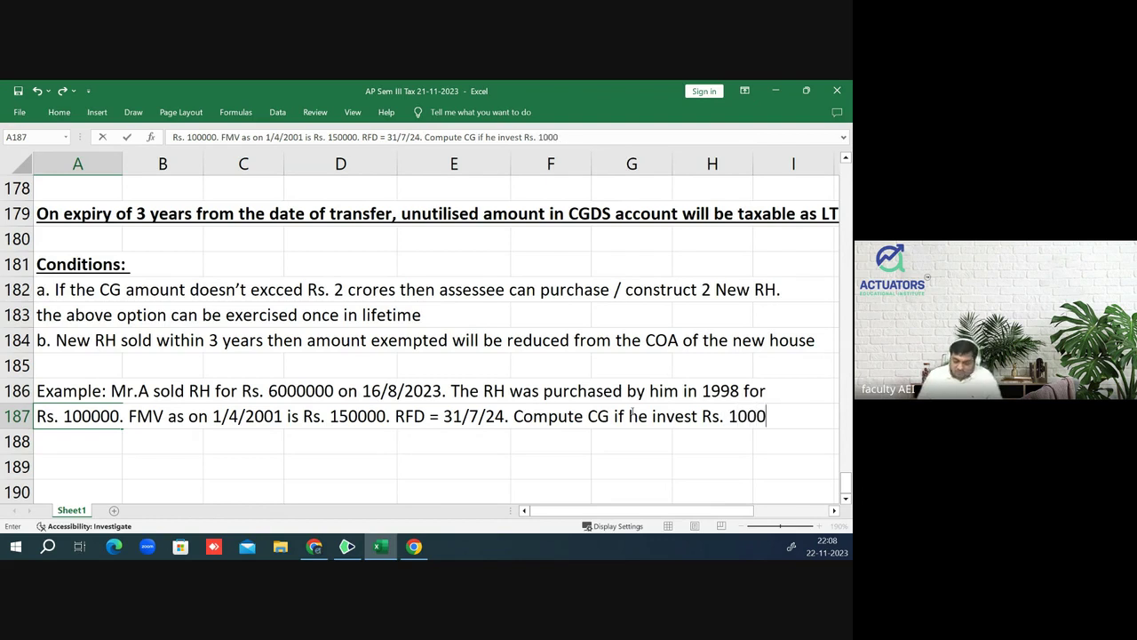
text(000)
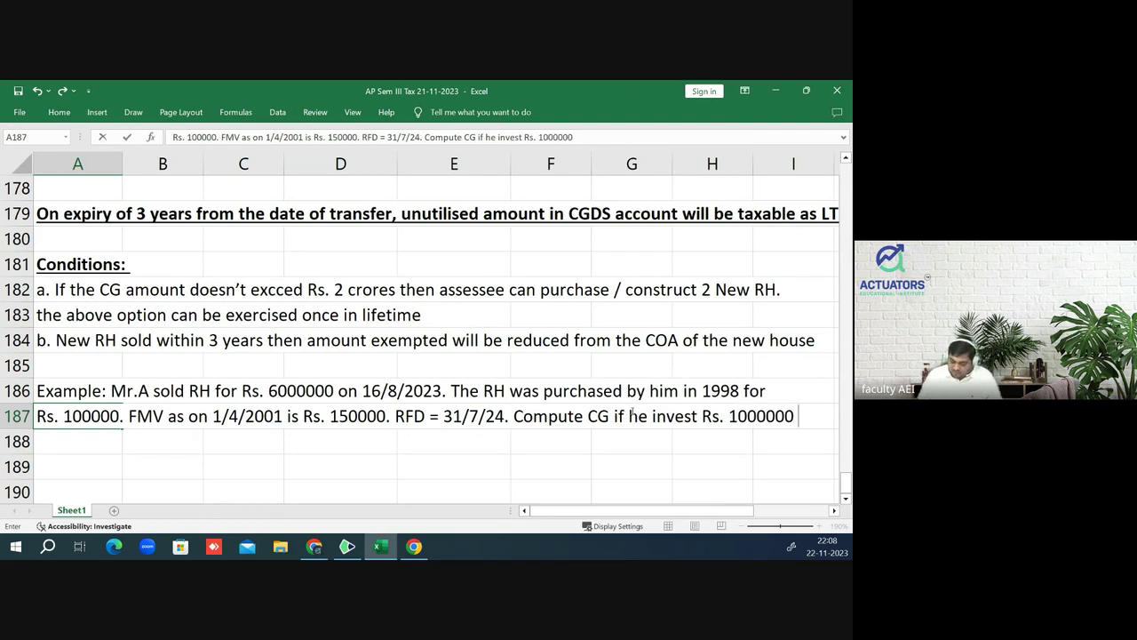
text( on)
key(Return)
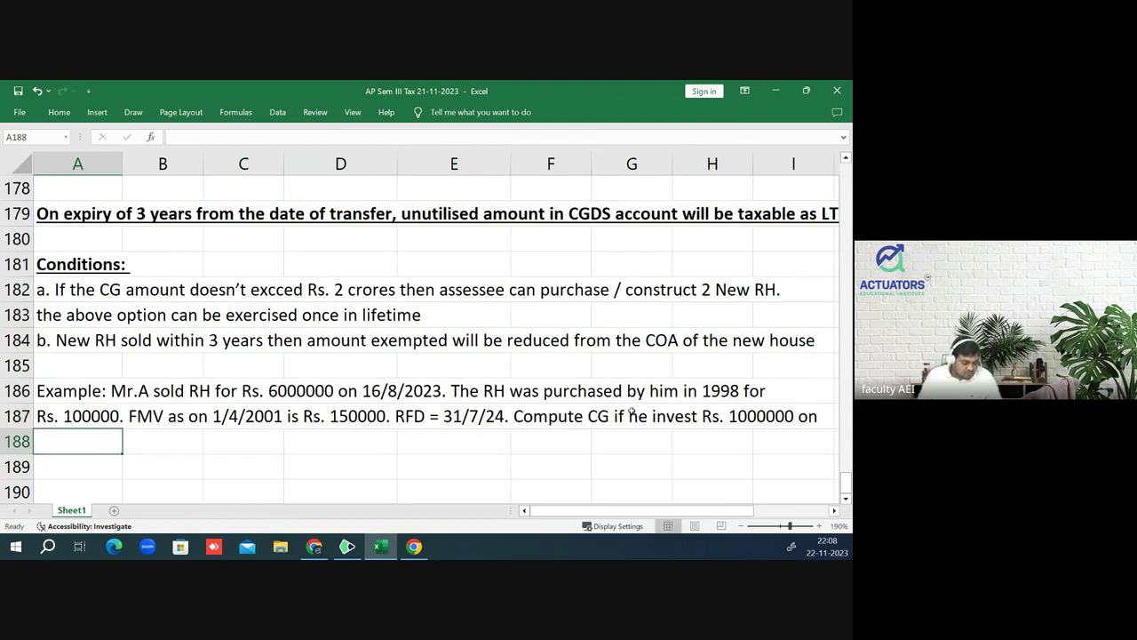
text(14/)
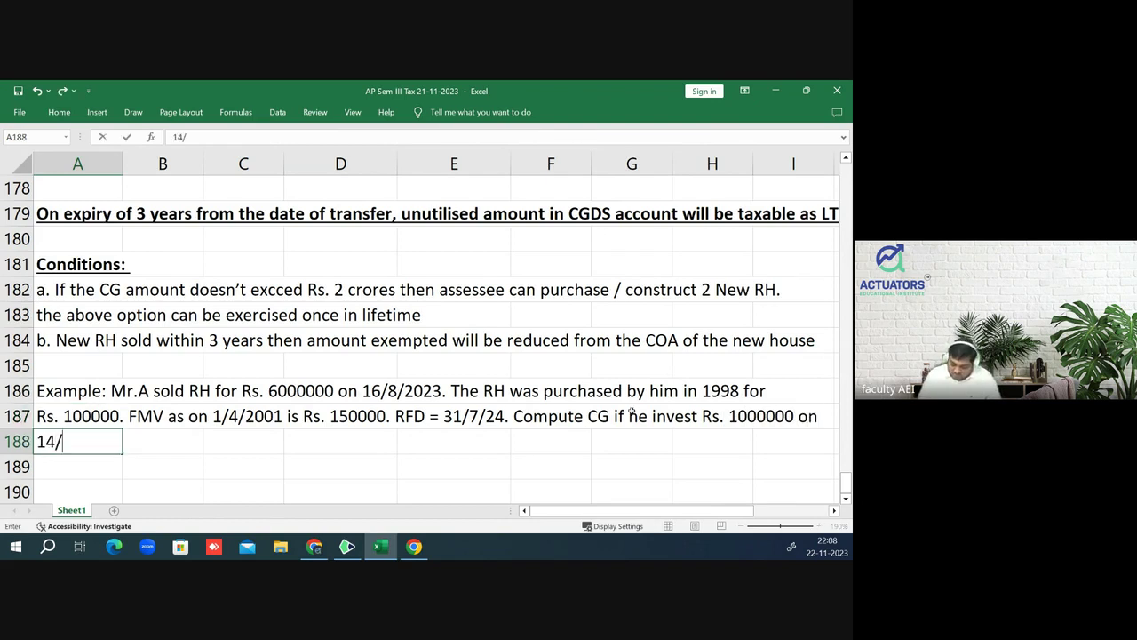
text(5/)
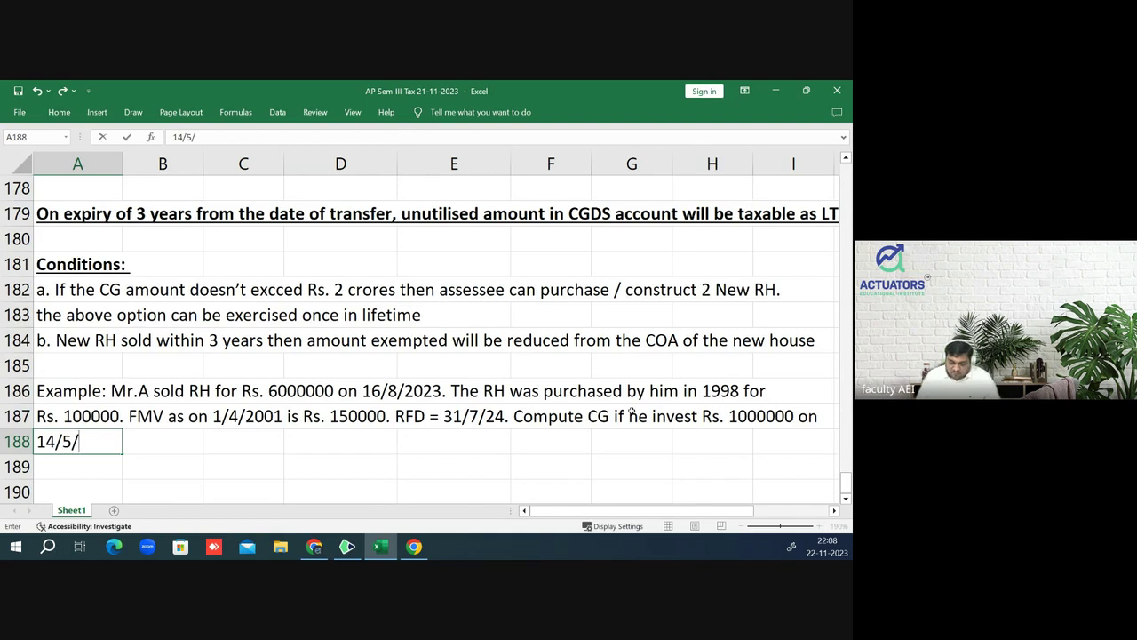
text(2024 )
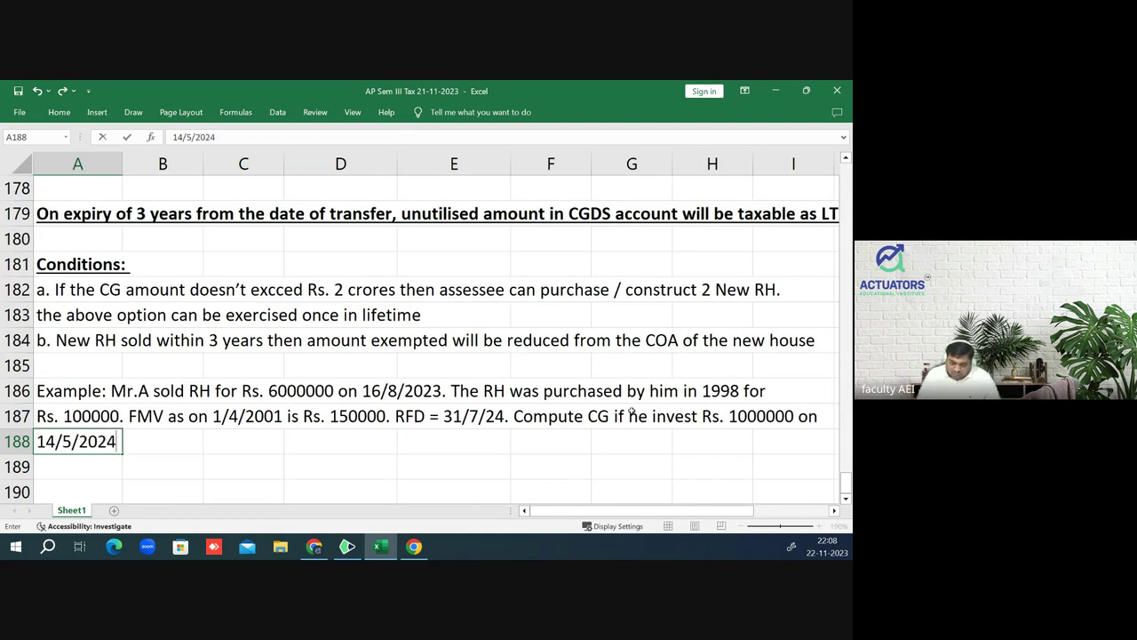
text(and )
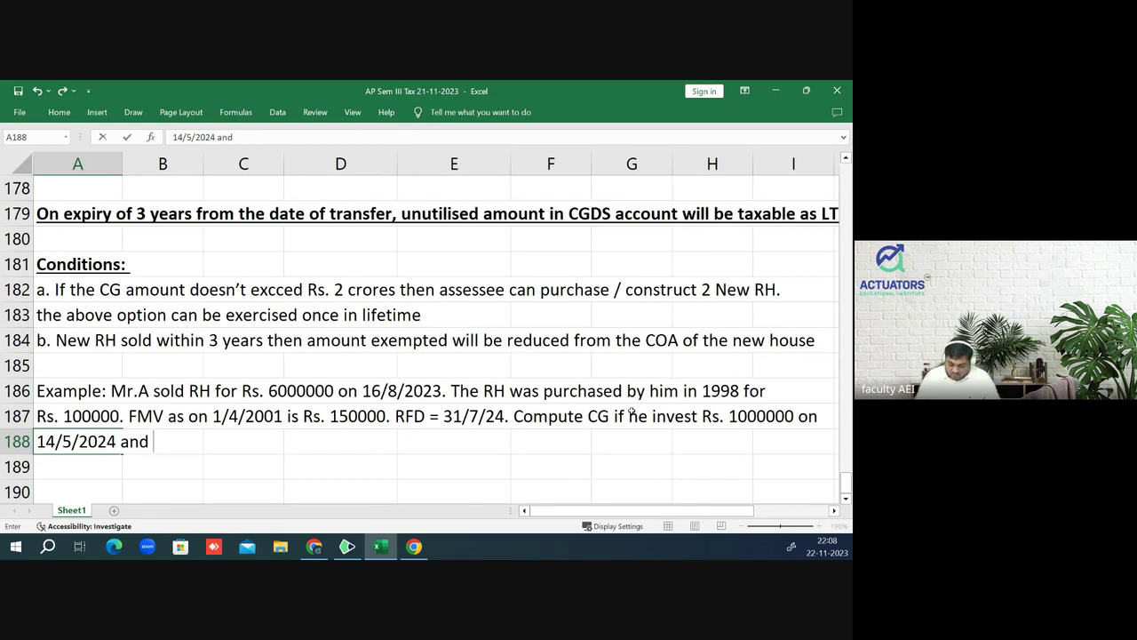
text(Rs. 6)
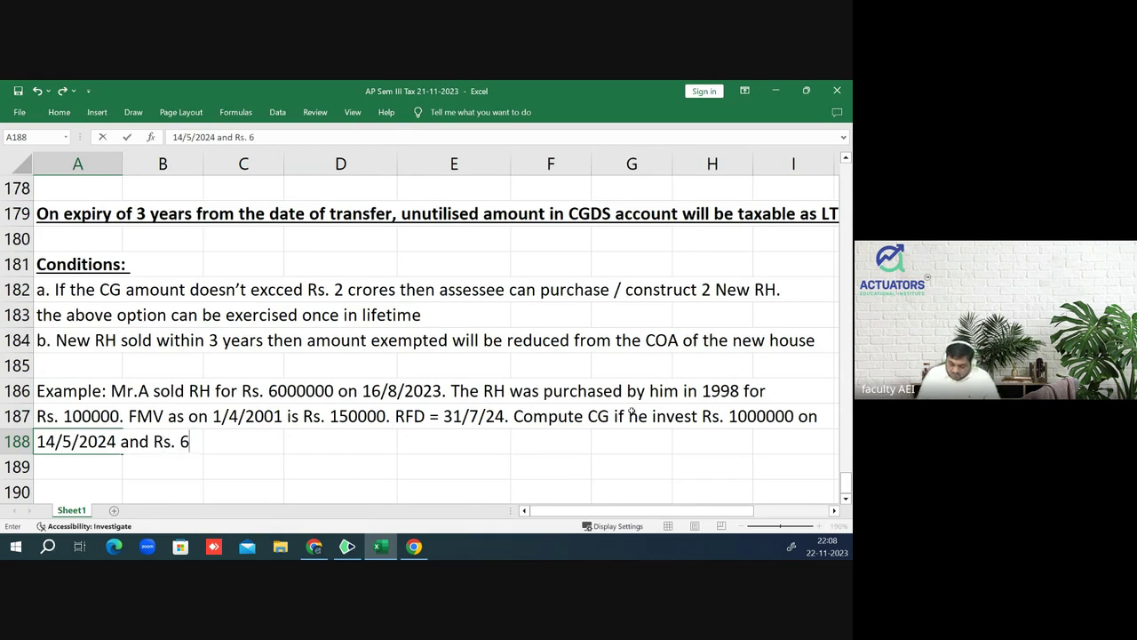
text(00000 on )
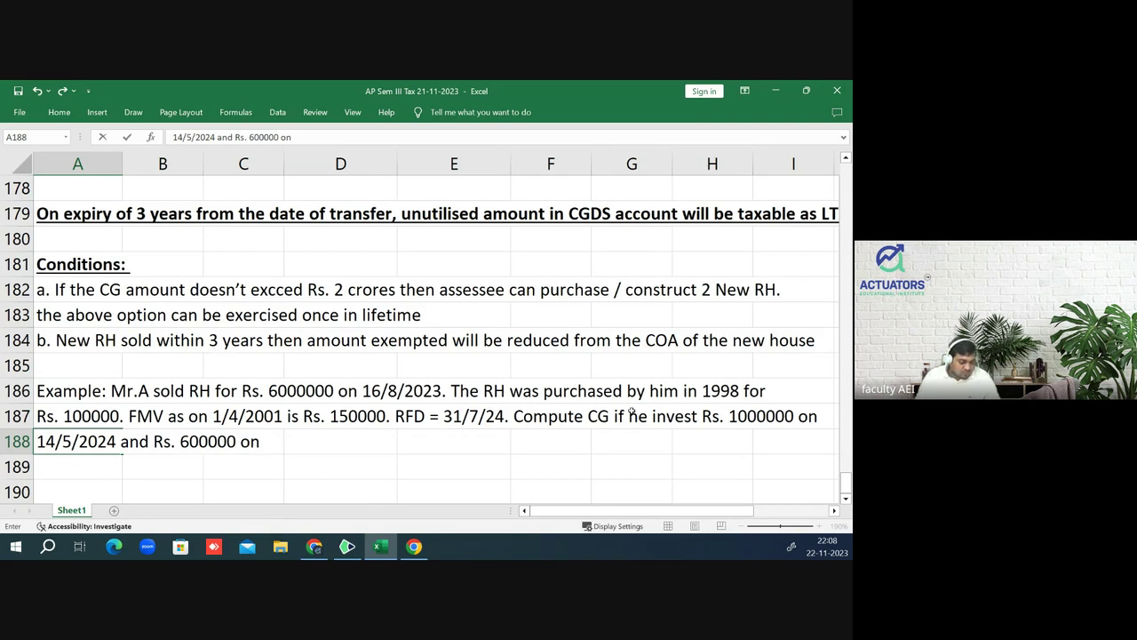
text(10)
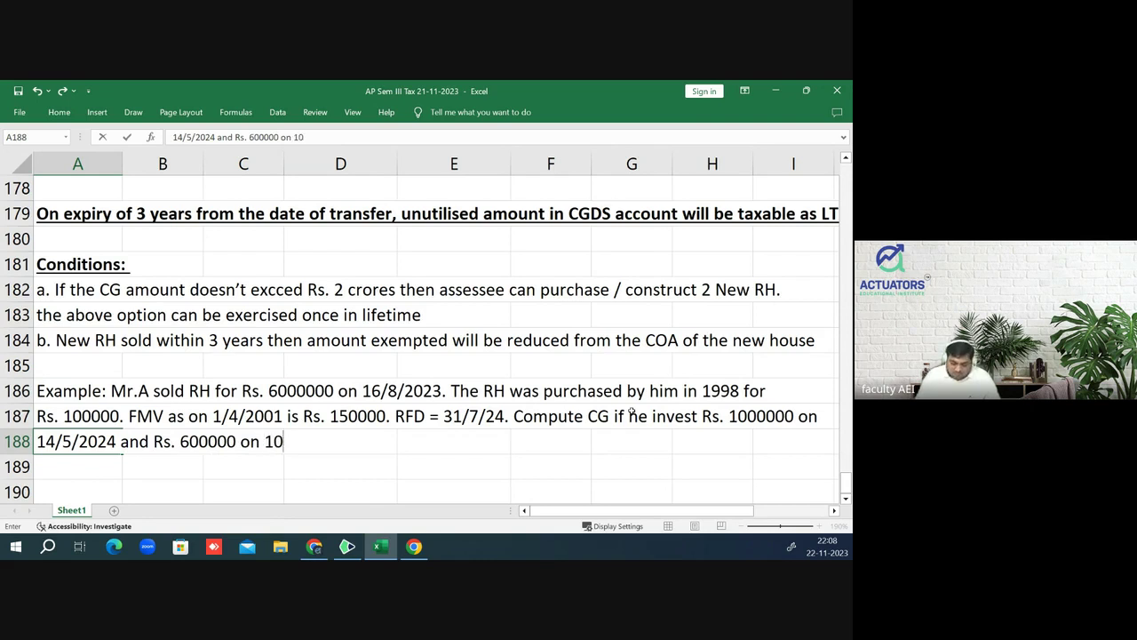
text(/6/)
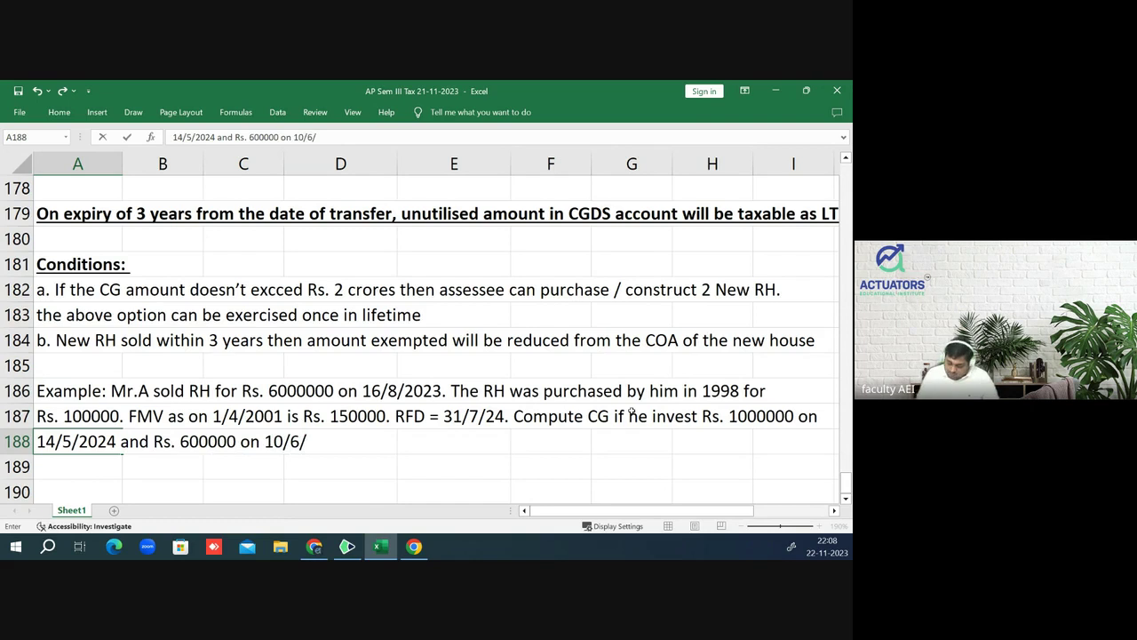
text(24 on)
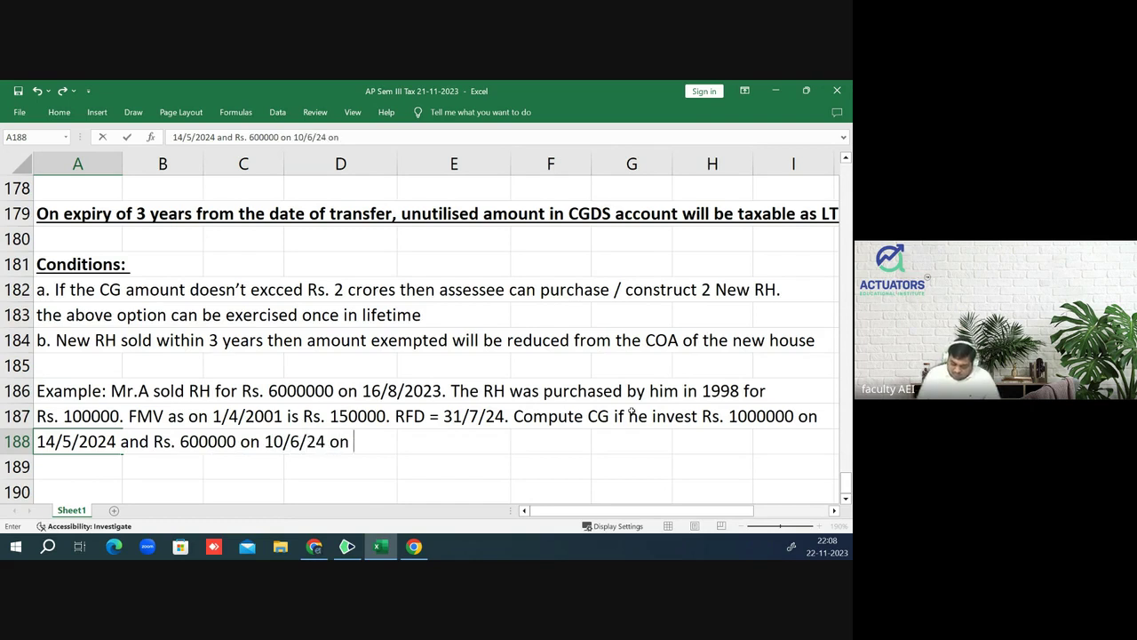
text( second h)
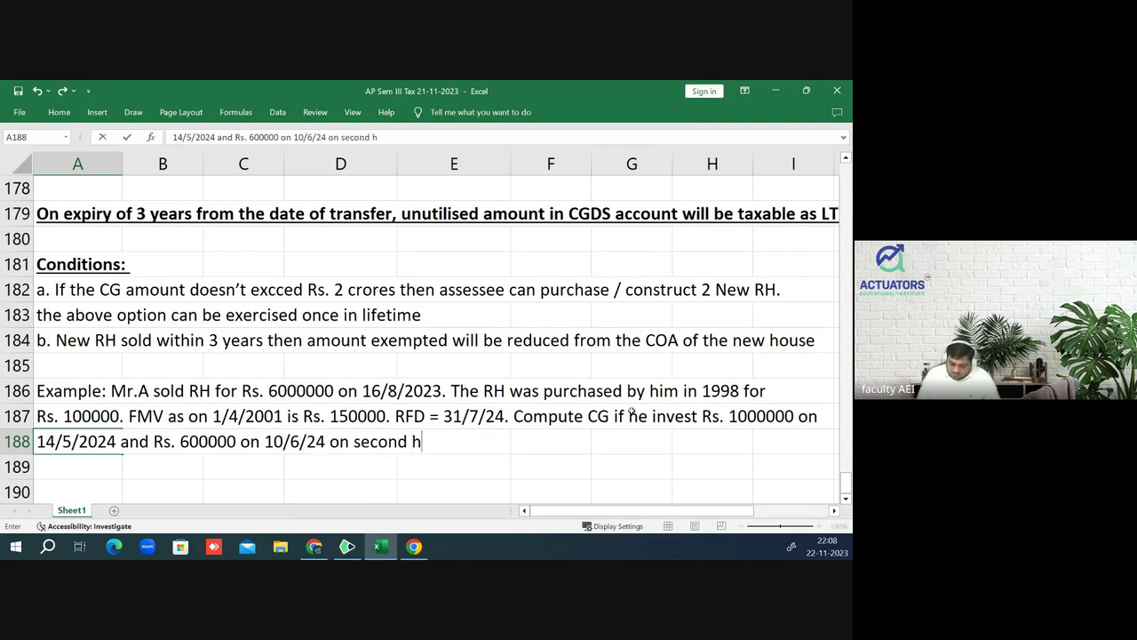
text(ouse.)
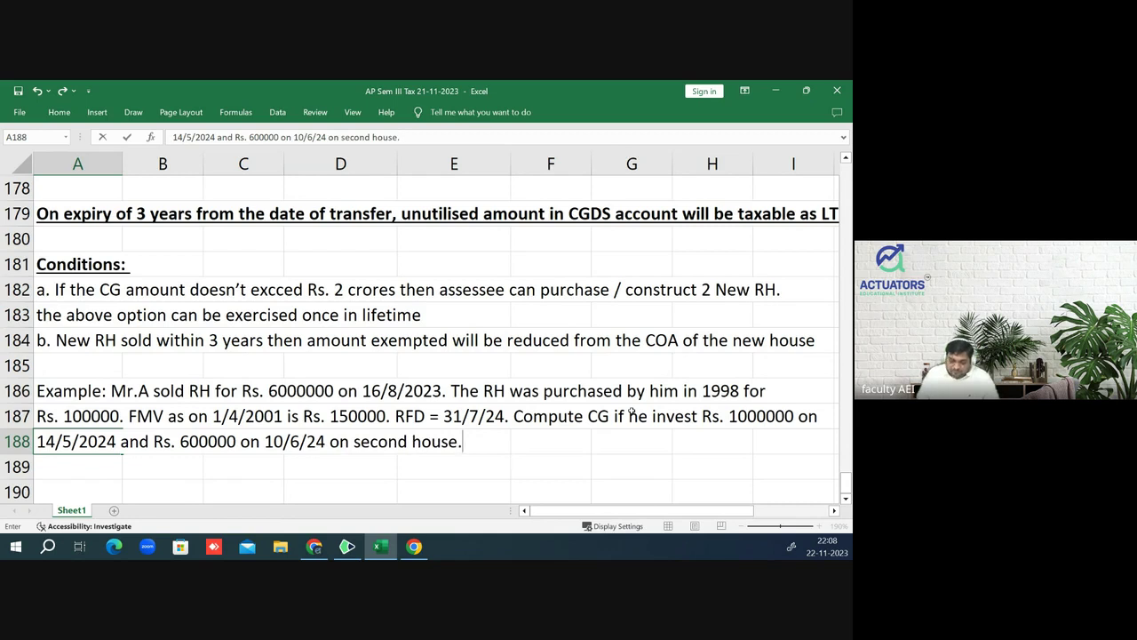
key(Return)
key(Up)
key(Up)
key(Up)
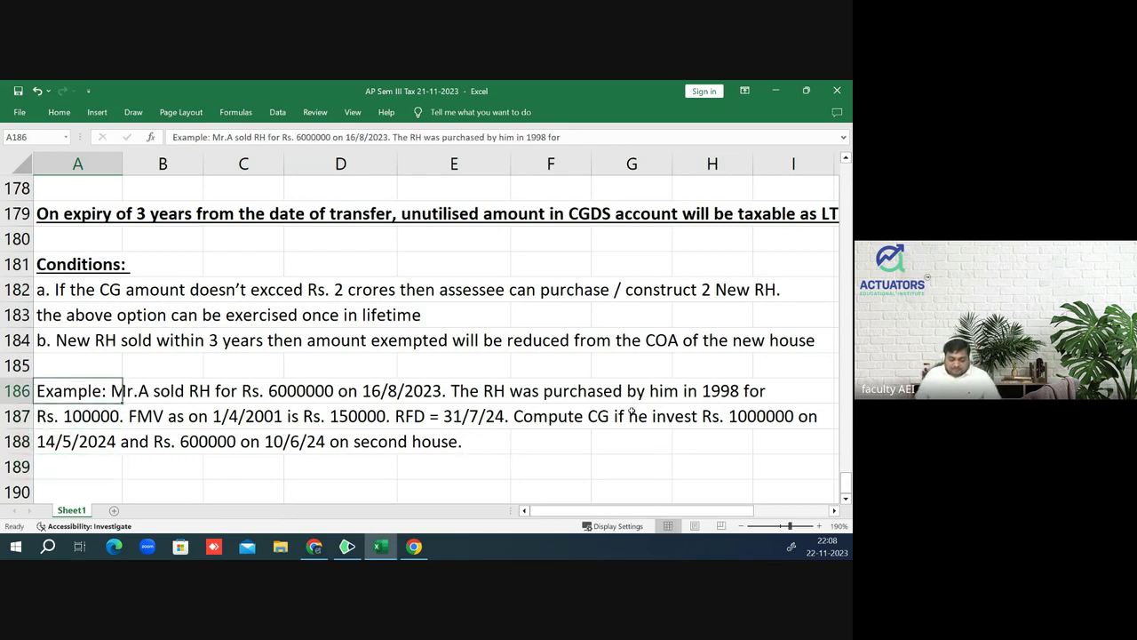
- Bold and underline the word 'Example:' at the start of the house-sale question in A186
key(F2)
key(Left)
key(Left)
key(Left)
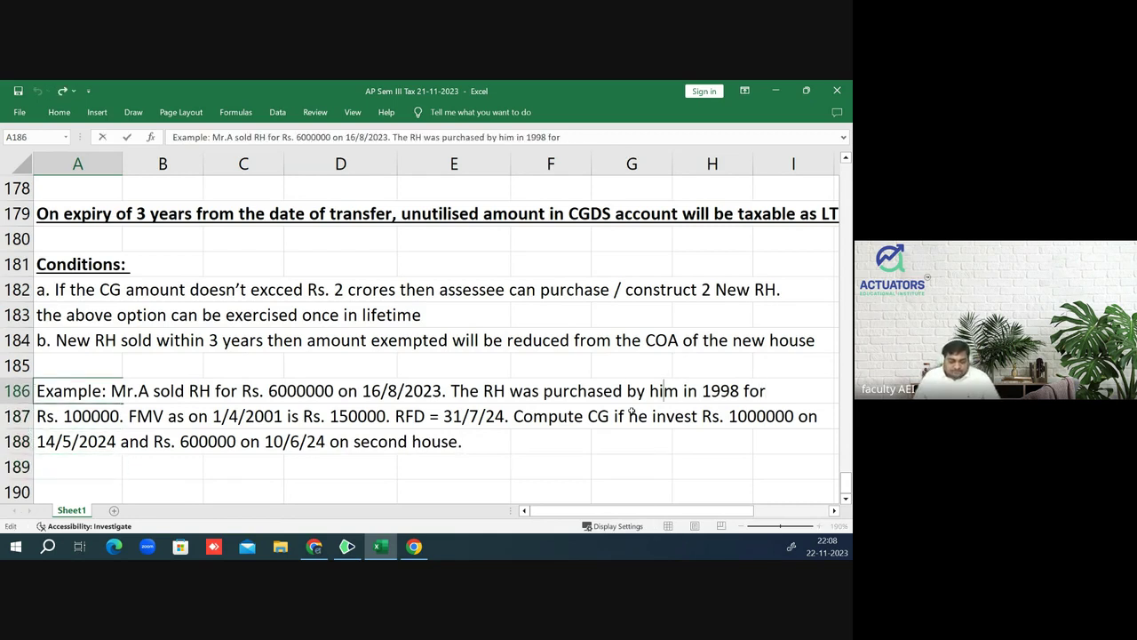
key(Left)
key(Left)
key(Left)
key(Left)
key(Left)
key(Left)
key(Left)
key(Left)
key(Left)
key(Left)
key(Left)
key(Left)
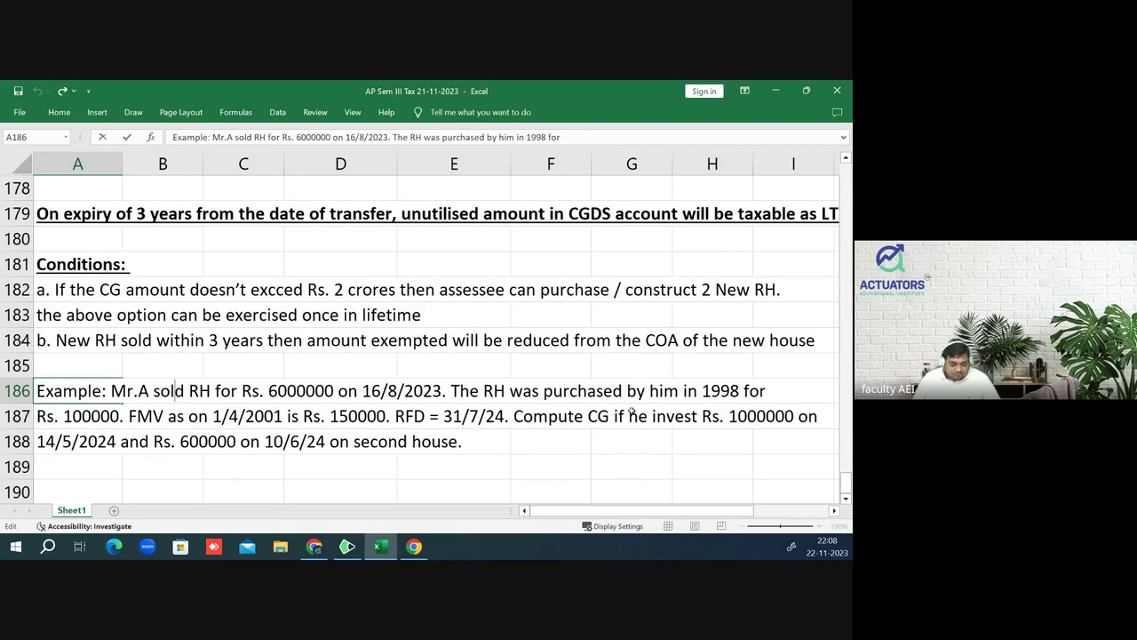
key(Left)
key(Left)
key(Left)
key(Left)
key(shift+Right)
key(shift+Right)
key(shift+Right)
key(shift+Right)
key(shift+Right)
key(shift+Right)
key(shift+Right)
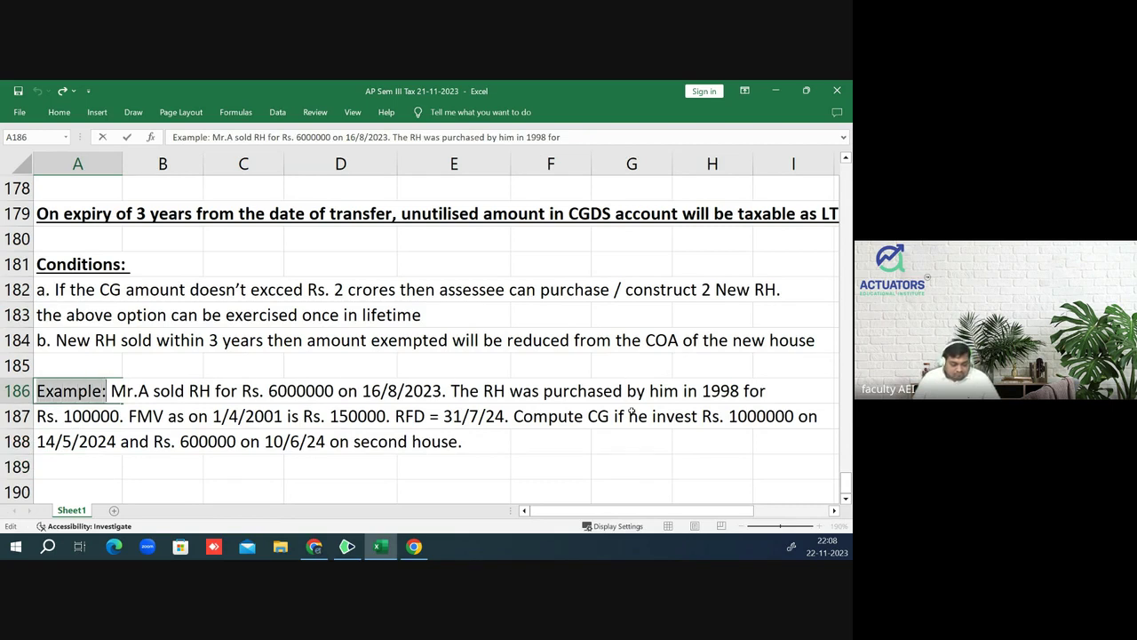
key(ctrl+b)
key(ctrl+u)
key(End)
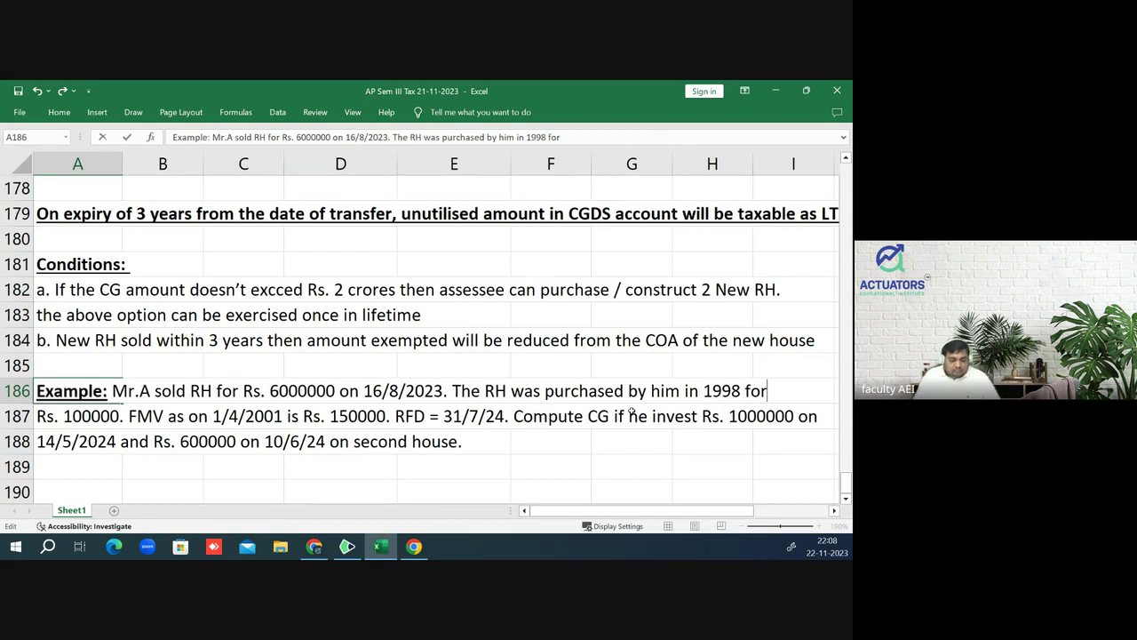
key(Return)
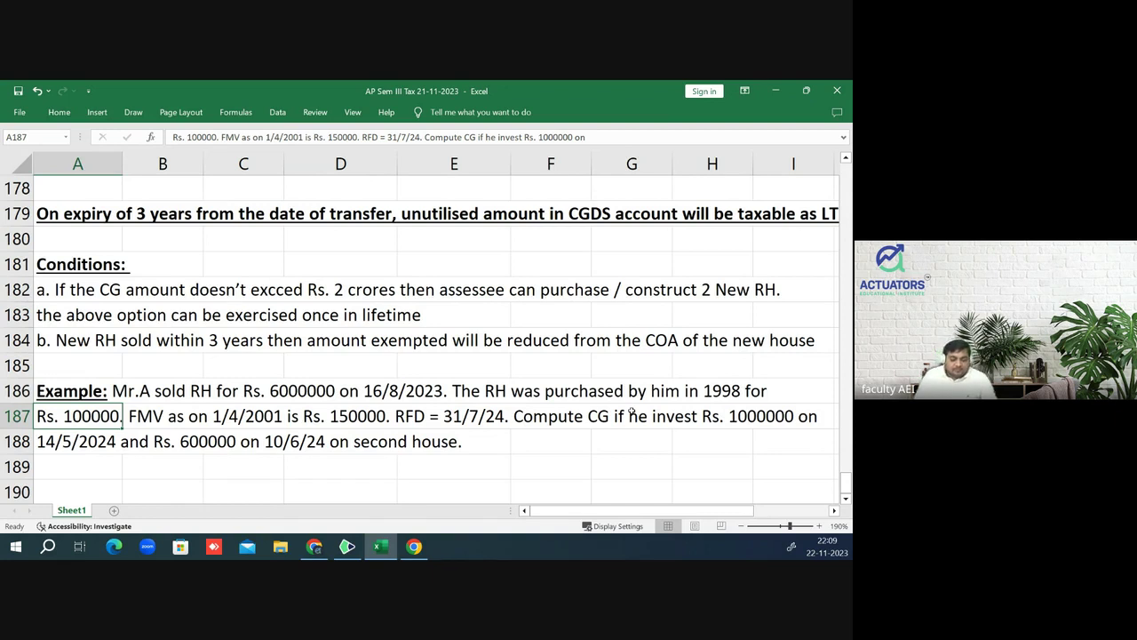
- Add a bold, underlined 'Solution:' heading in A190
key(Down)
key(Down)
key(Down)
key(Down)
key(Down)
key(Down)
key(Down)
key(Down)
key(Down)
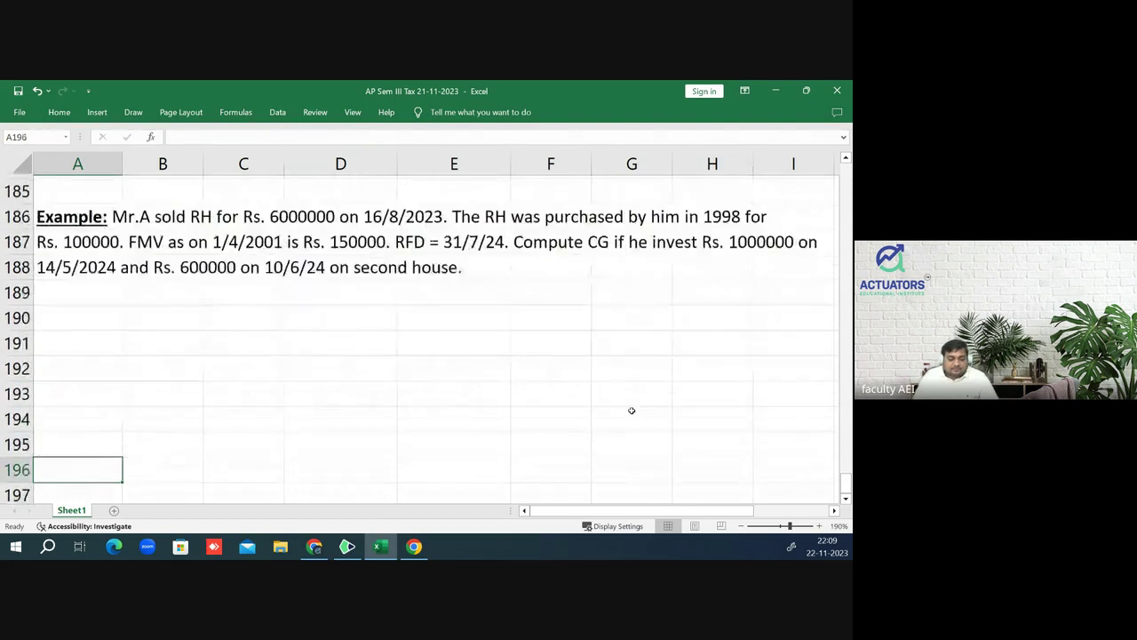
key(Up)
key(Up)
key(Up)
key(Up)
key(Down)
text(S)
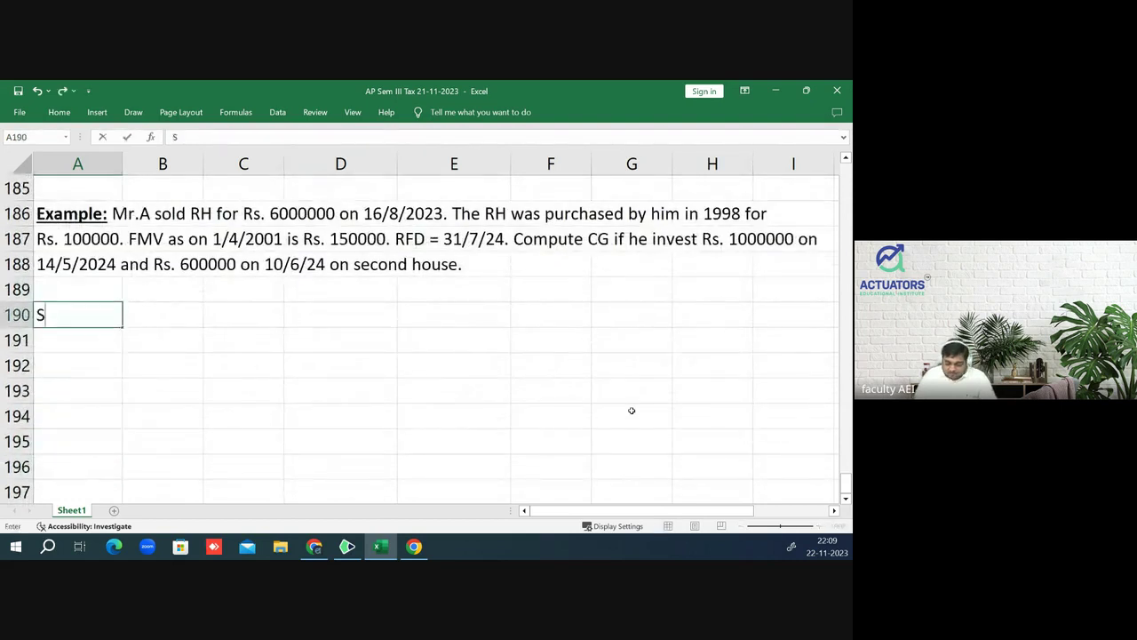
text(olution)
key(Return)
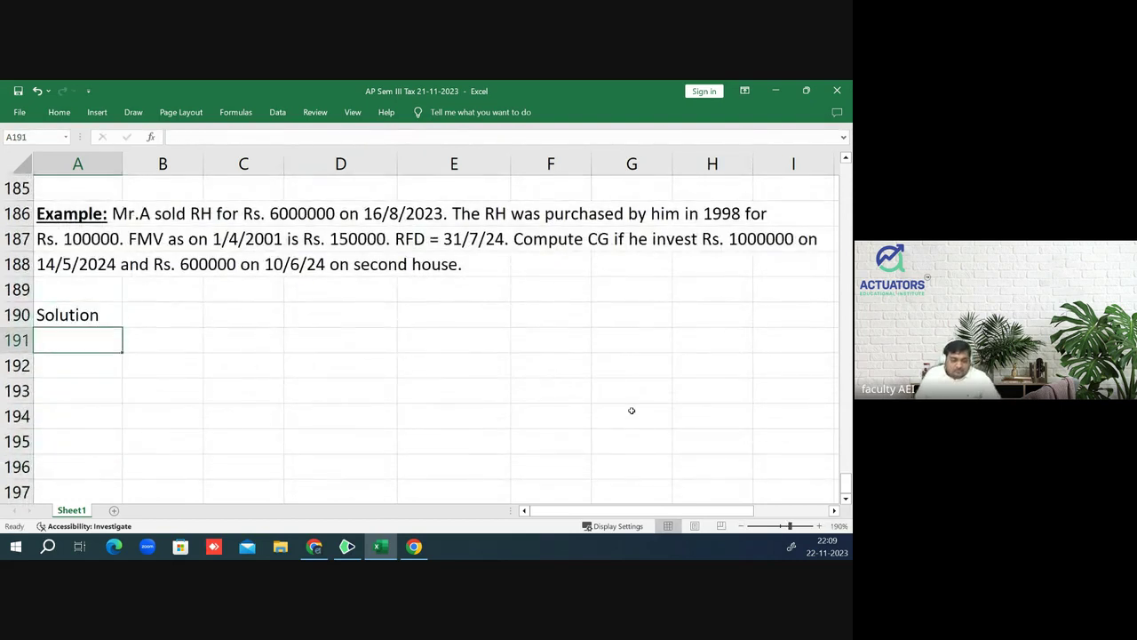
key(Up)
key(F2)
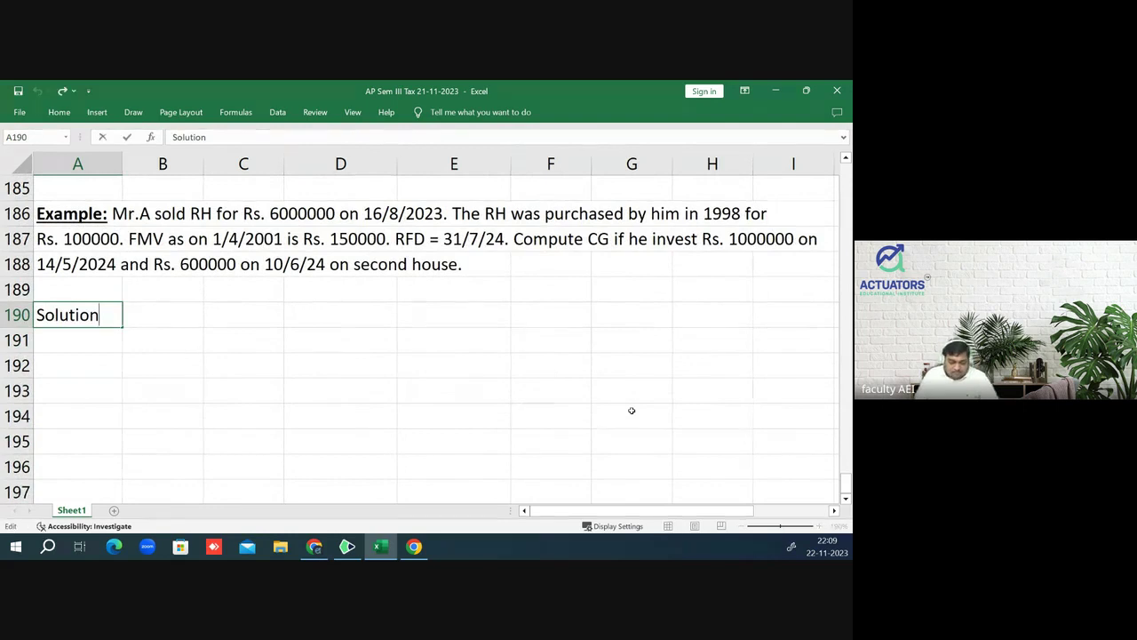
text(:)
key(Return)
key(Up)
key(ctrl+b)
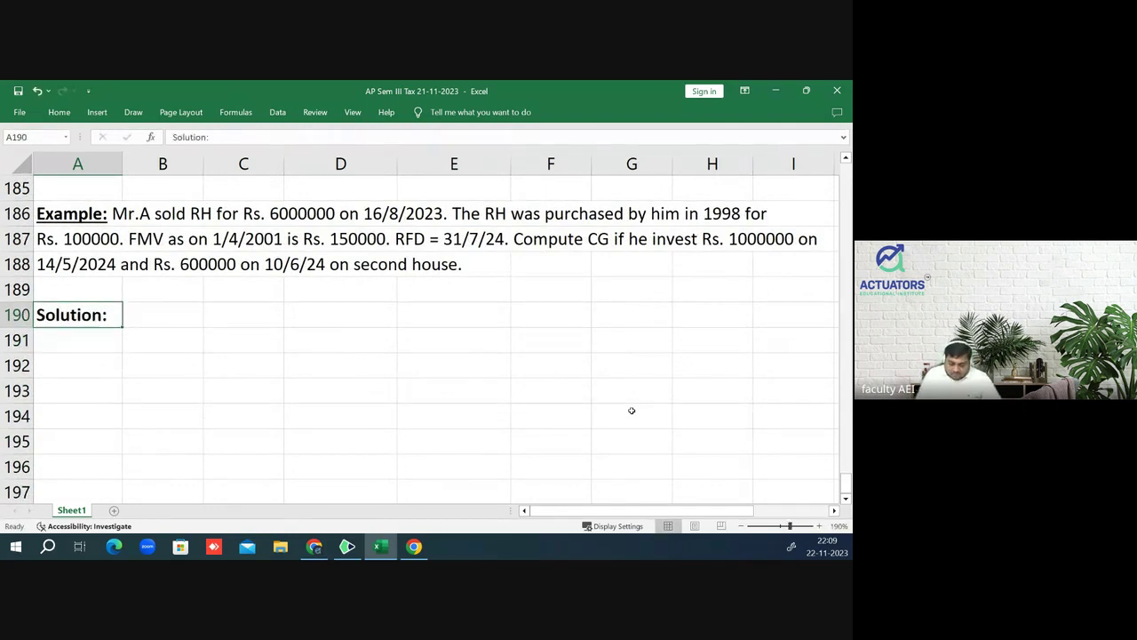
key(ctrl+u)
- Enter 'POH = 1998 - 16/8/2023 long term capital Asset' in row 192
key(Down)
key(Down)
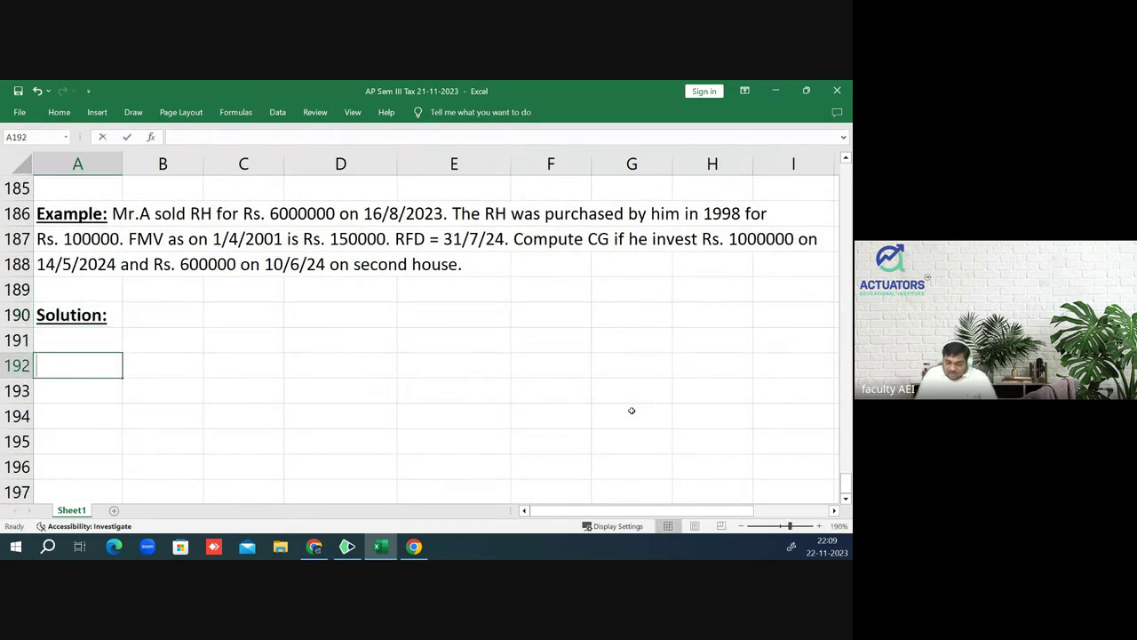
text(POH = )
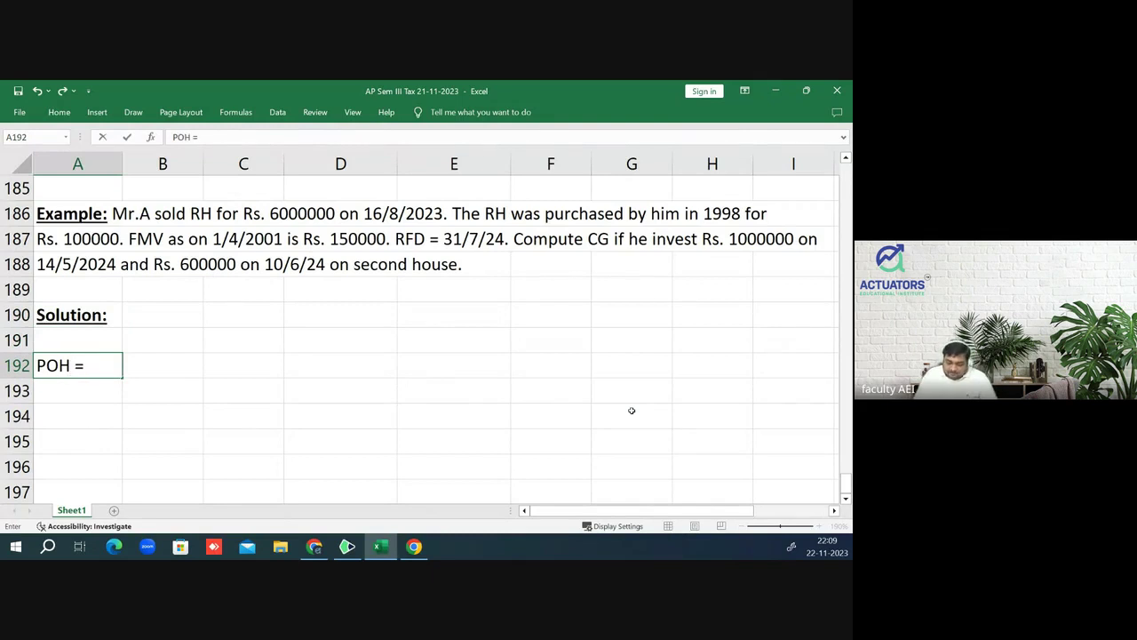
text(19998)
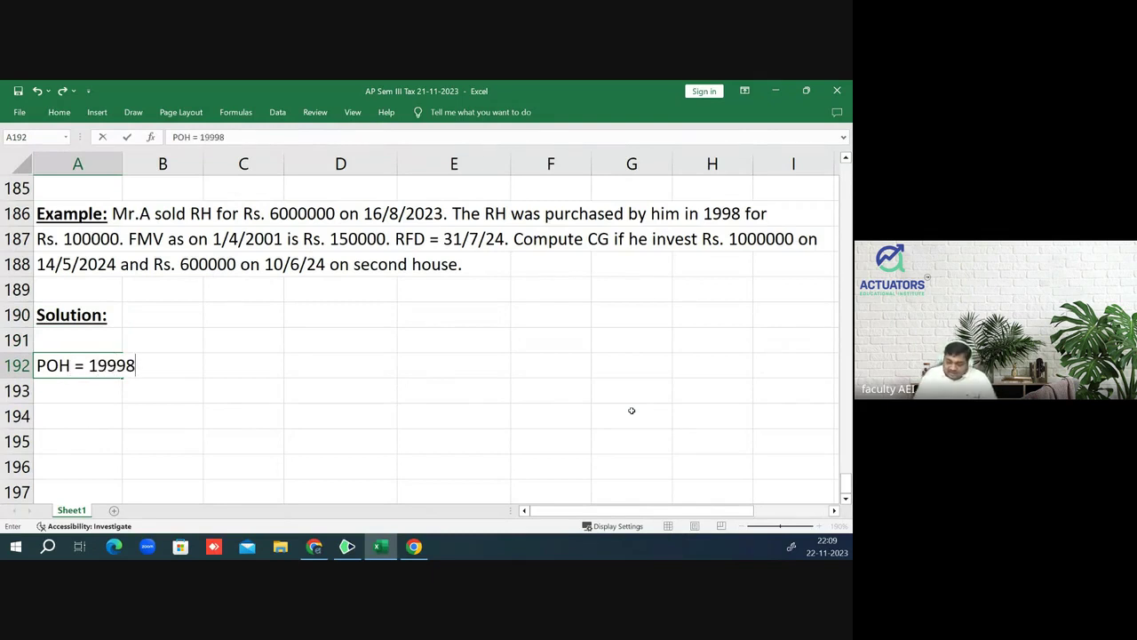
key(BackSpace)
key(BackSpace)
text(8 - )
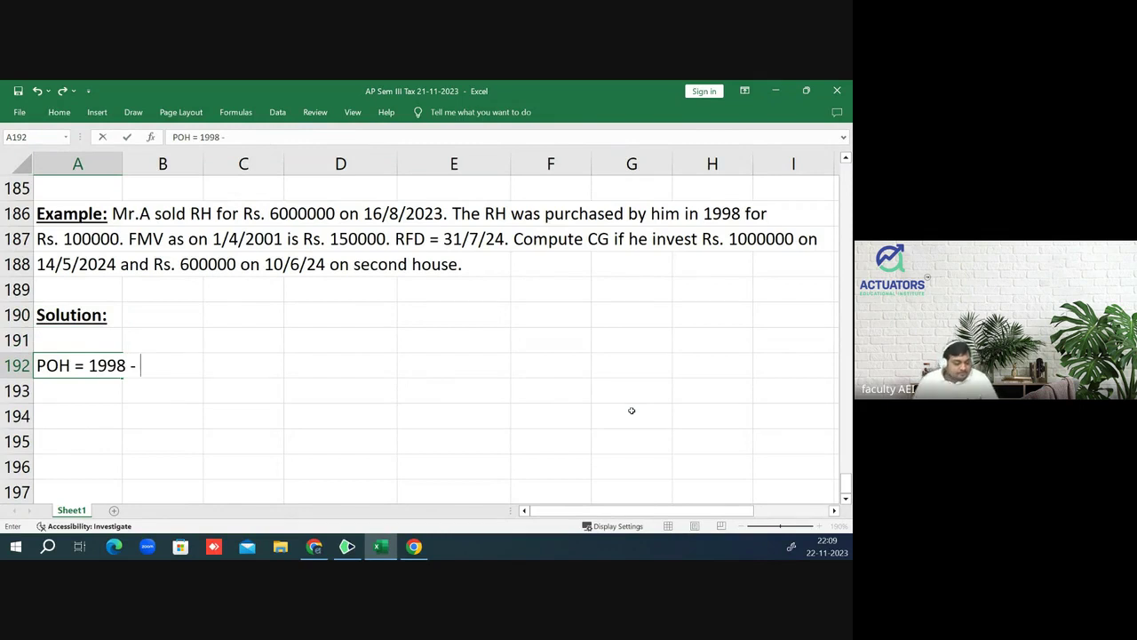
text(1)
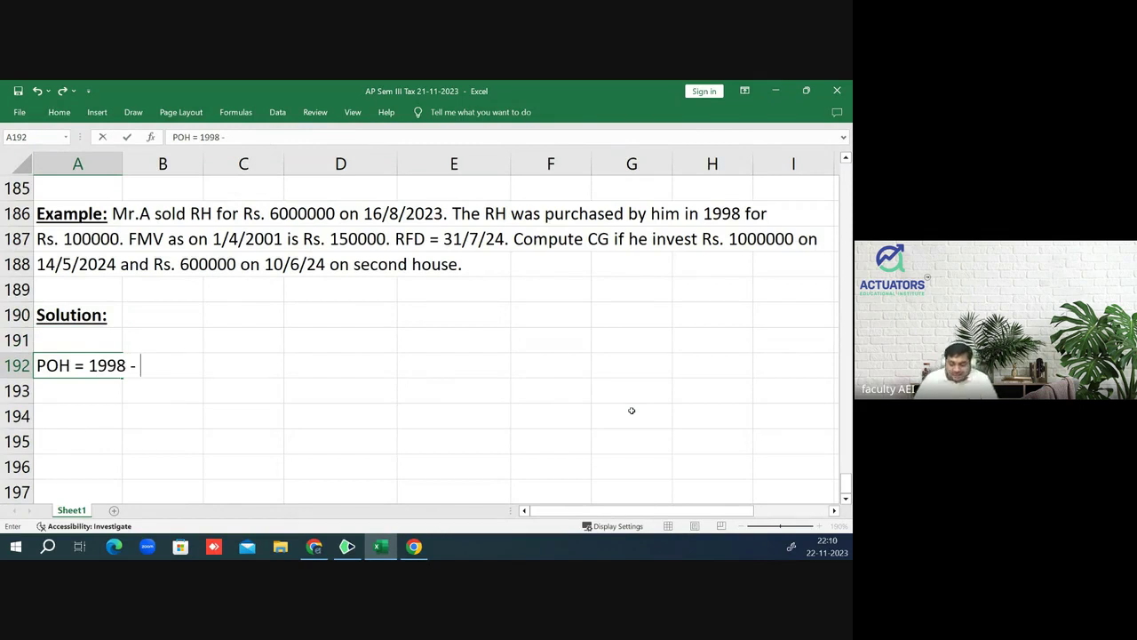
text(6/8/2023 =)
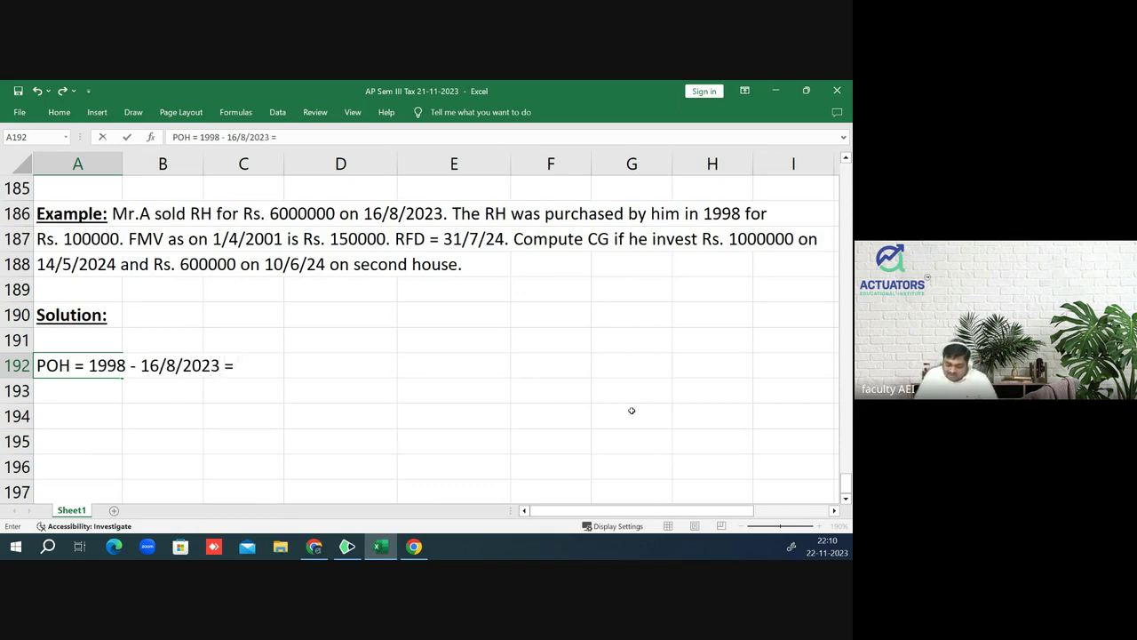
text(long term )
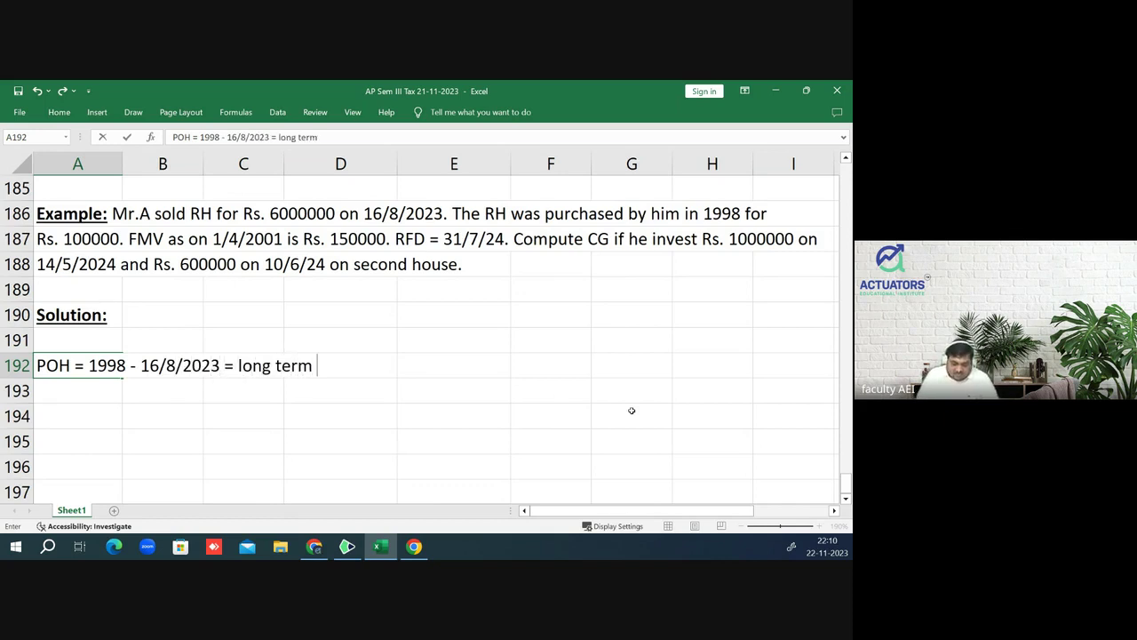
text(capita)
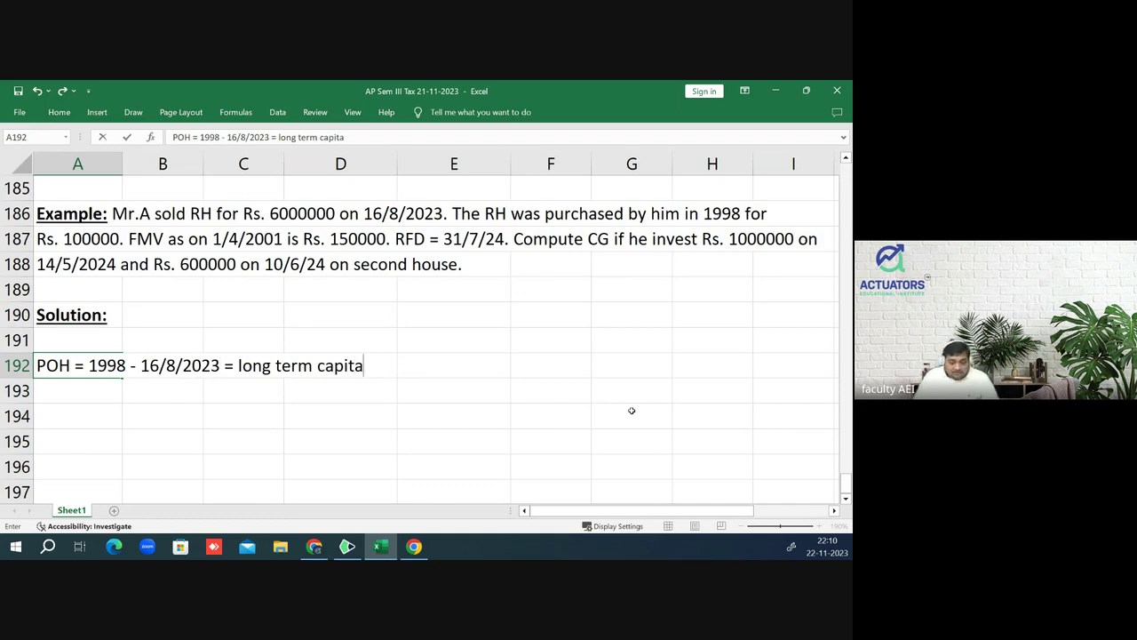
text(l Asset)
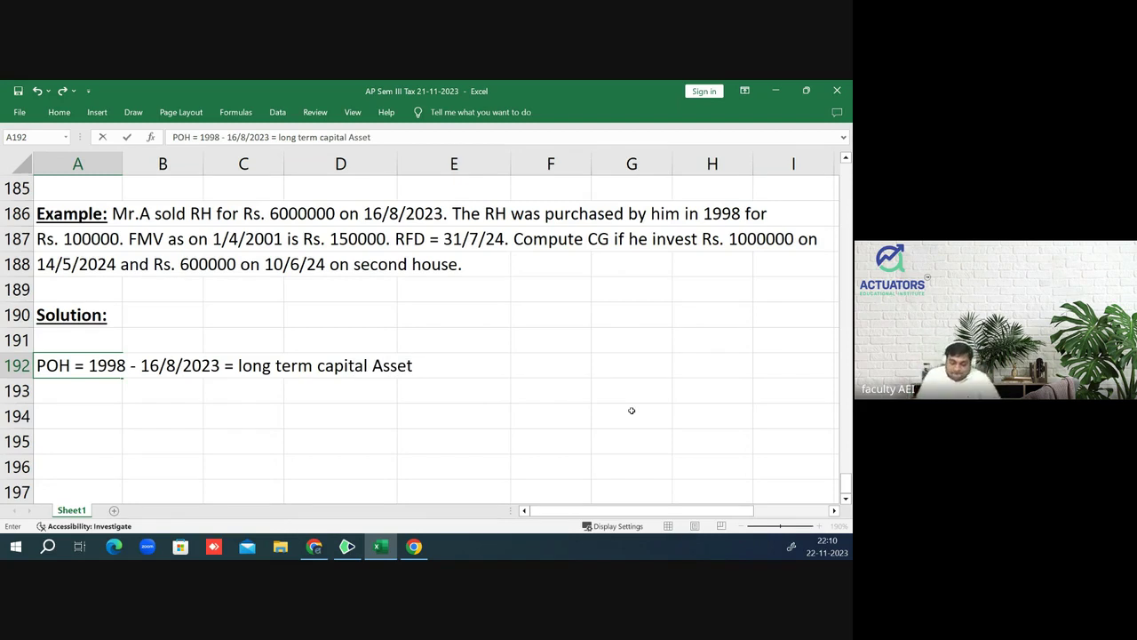
key(Return)
key(Return)
- Add a bold, underlined 'Computation of LTCG' heading
text(C)
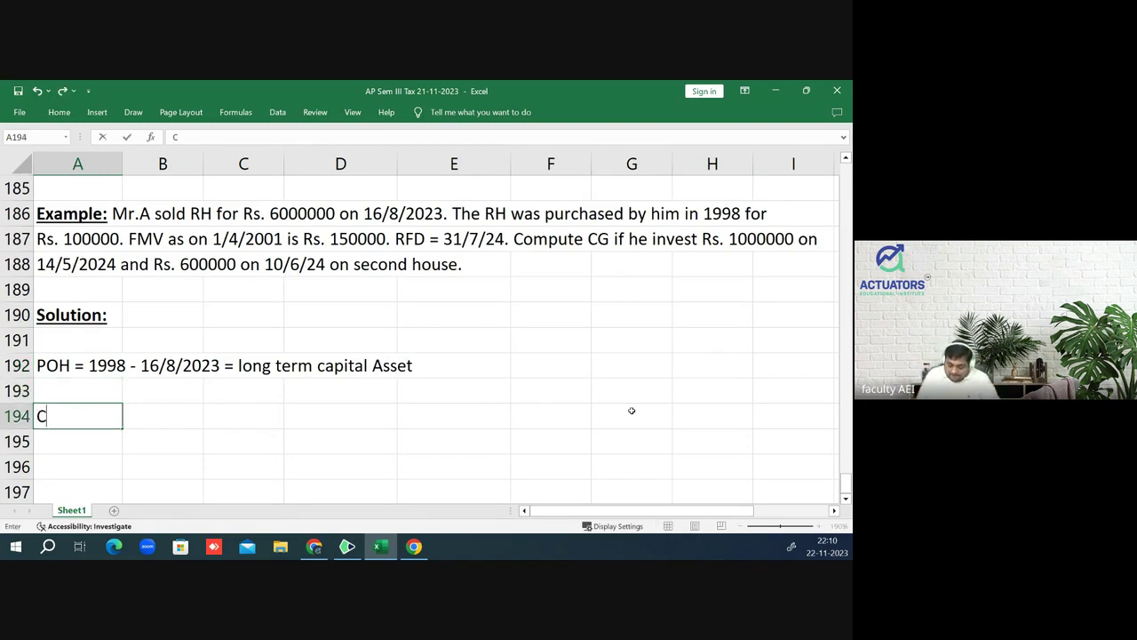
text(omputation)
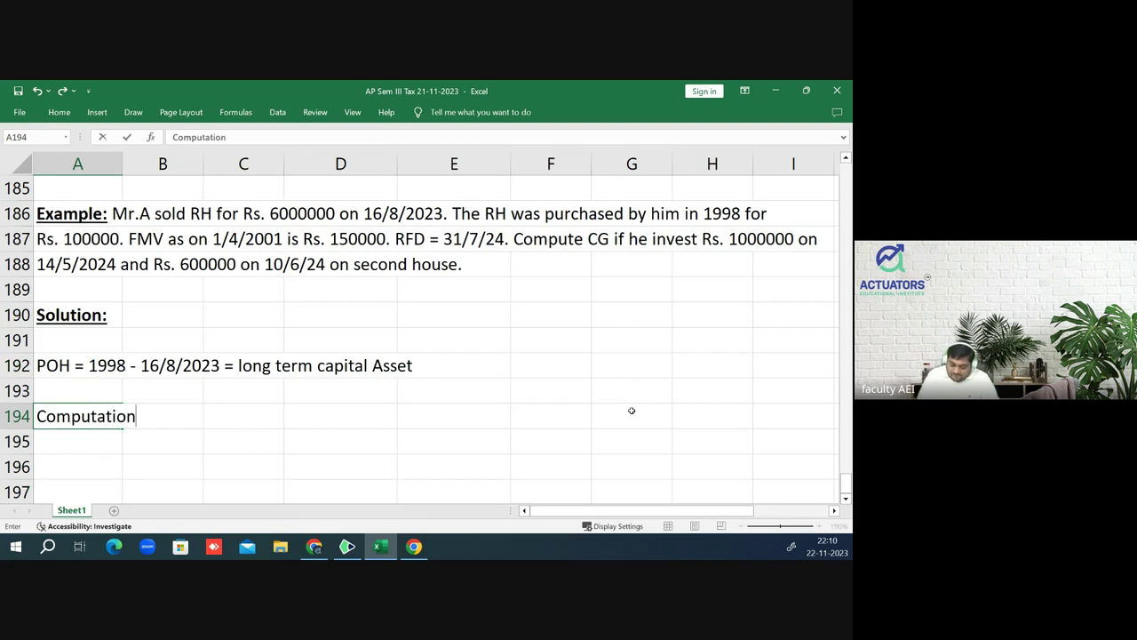
text( of LTCg)
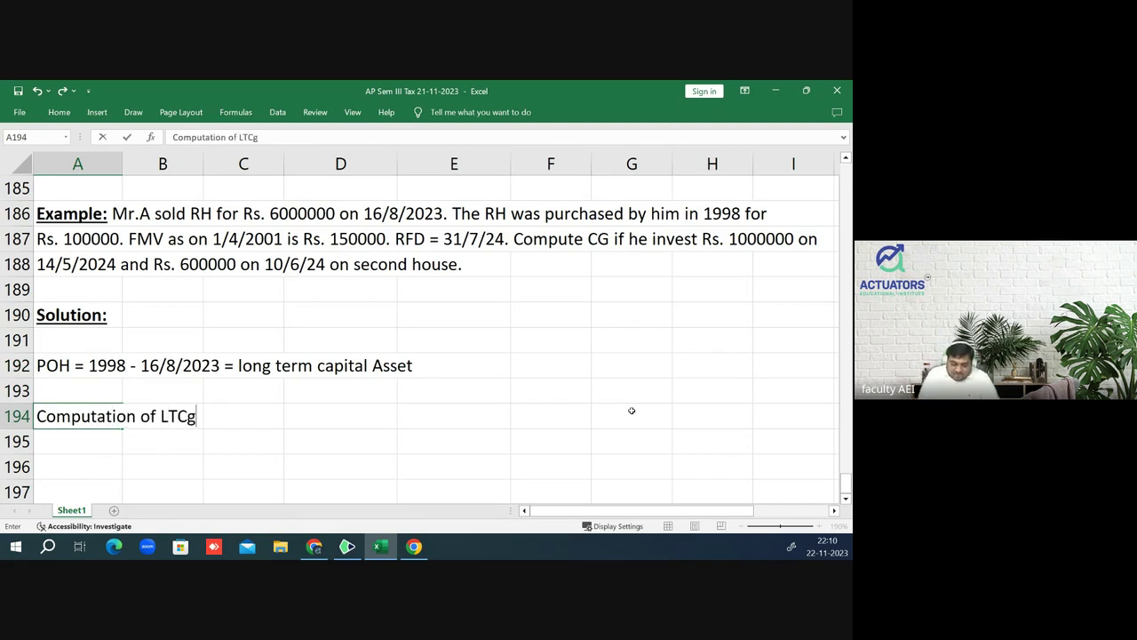
key(BackSpace)
text(G)
key(ctrl+Return)
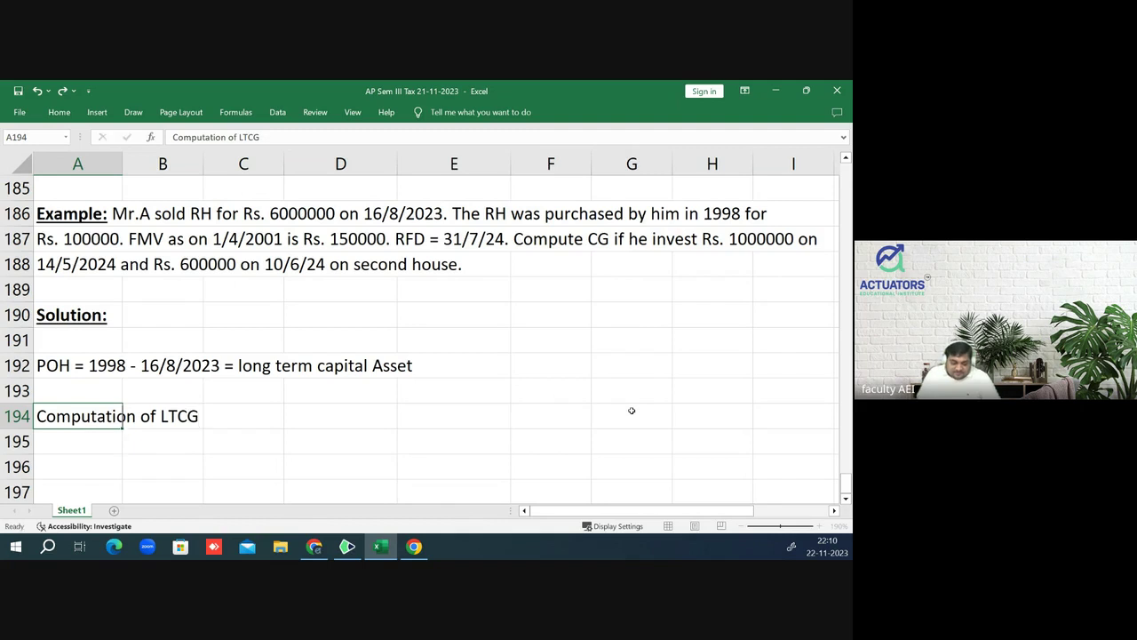
key(ctrl+b)
key(ctrl+u)
key(Down)
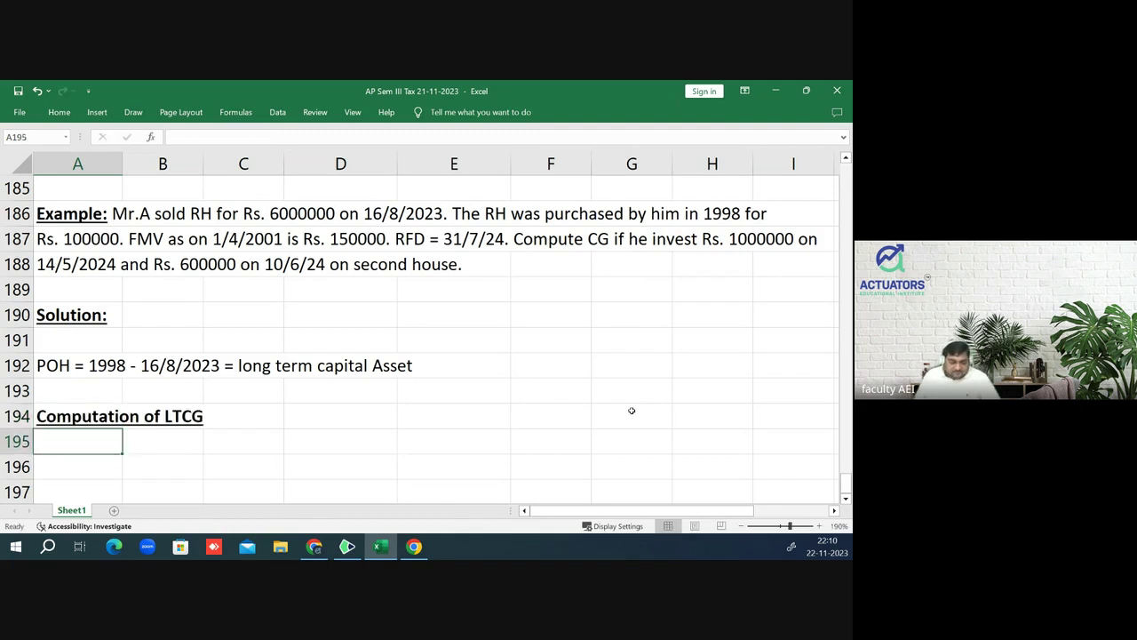
key(Down)
key(Down)
key(Down)
key(Up)
key(Up)
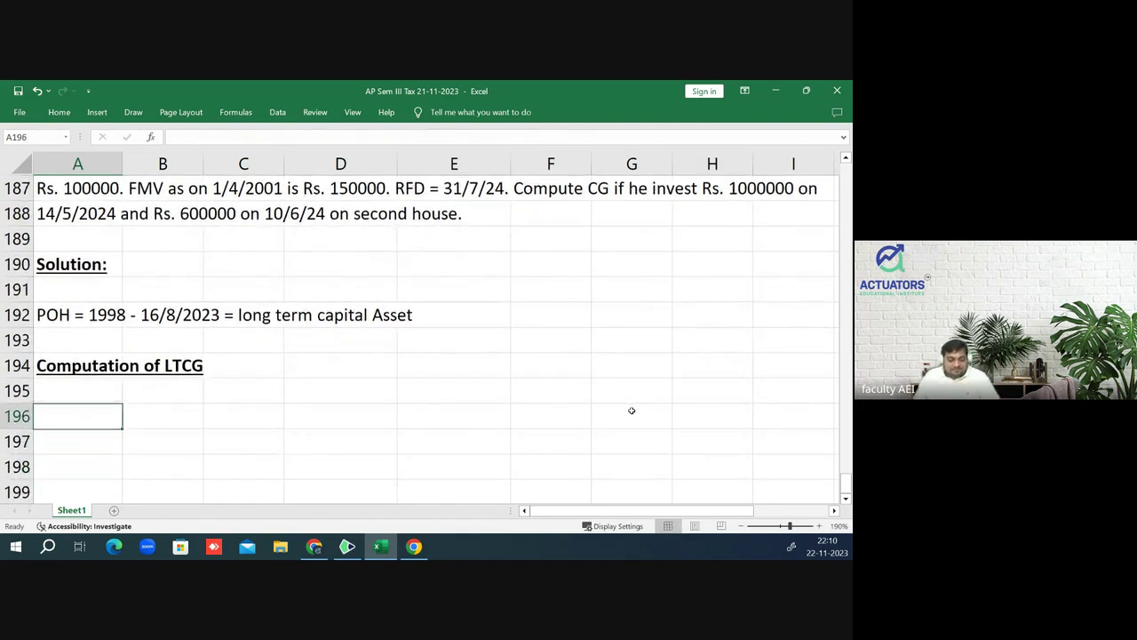
key(Up)
- Label row 195 'FVC', add a 'Rs.' header in column D, and enter 6000000 in D195
text(FVC)
key(Return)
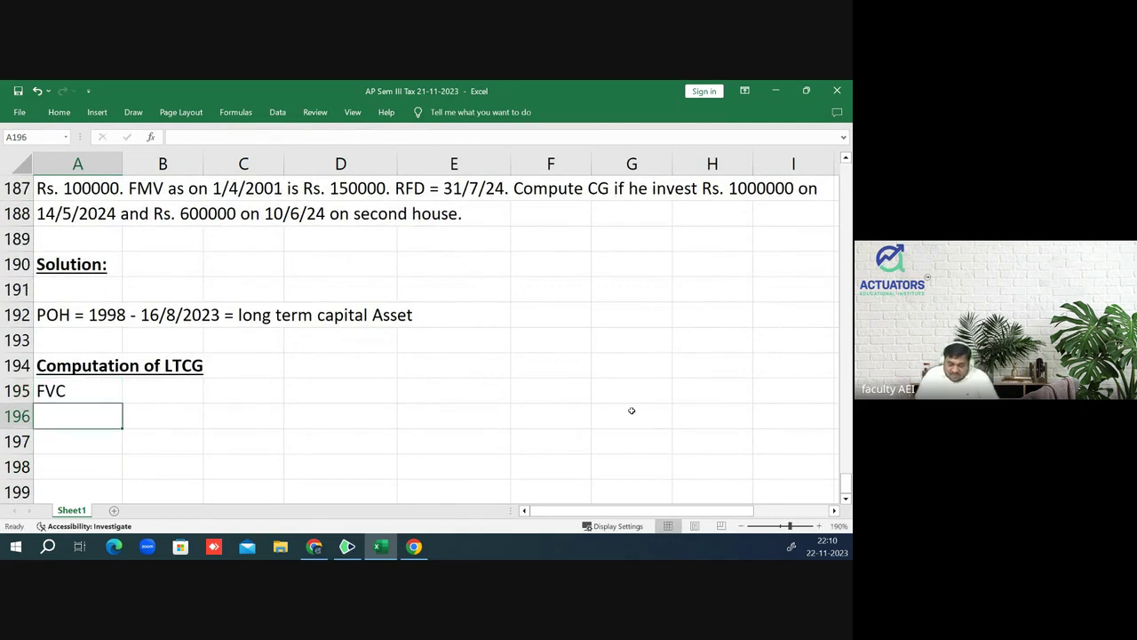
key(Up)
key(Up)
key(Up)
key(Right)
key(Right)
key(Right)
key(Down)
text(Rs)
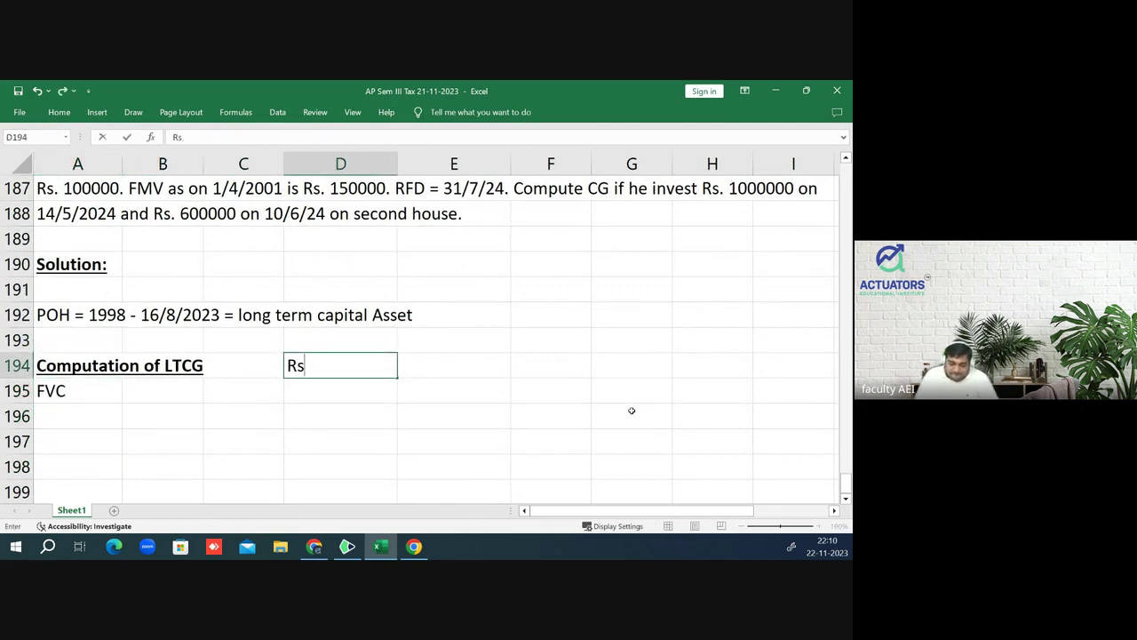
text(.)
key(Return)
text(600)
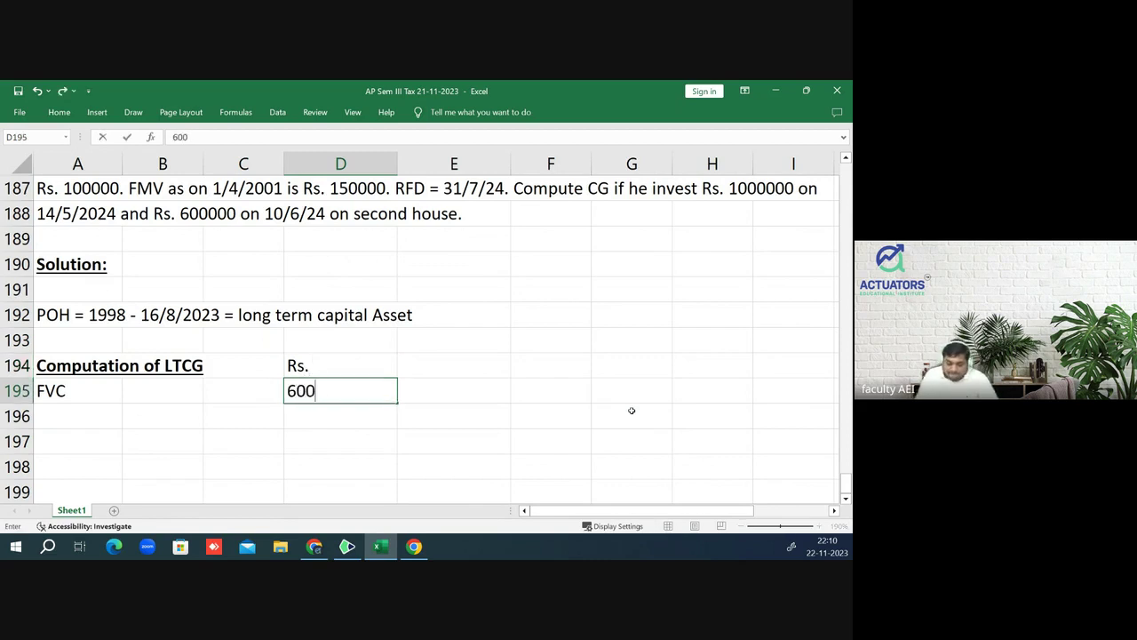
text(0000)
key(Return)
- Add the row 'Less: expenses for transfer' with an amount of 0
key(Left)
key(Left)
key(Left)
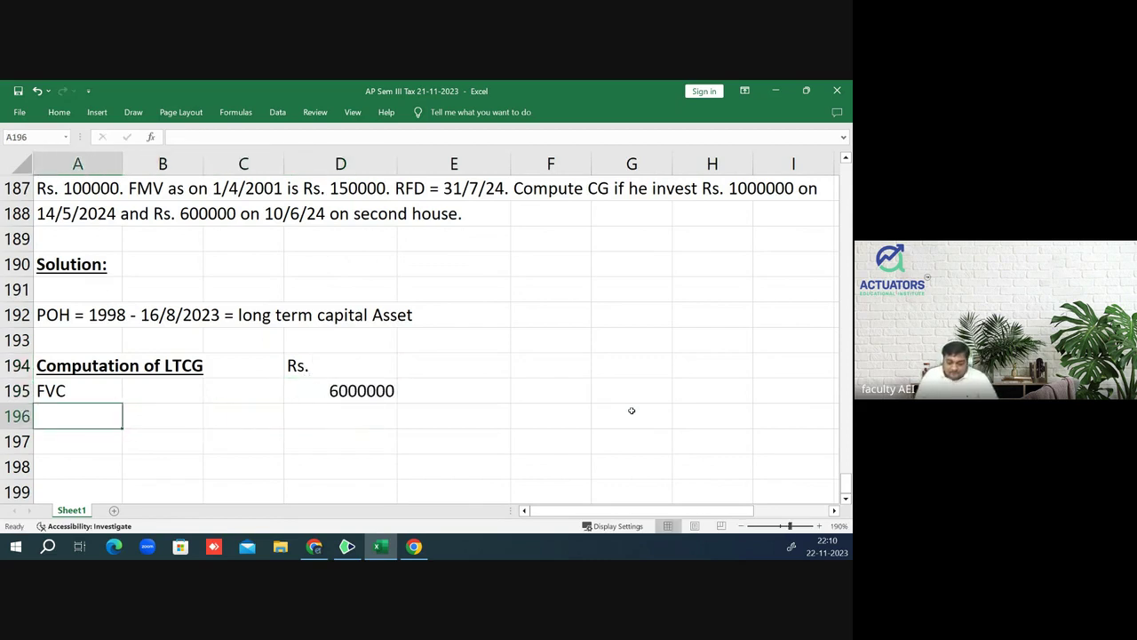
text(Less: ex)
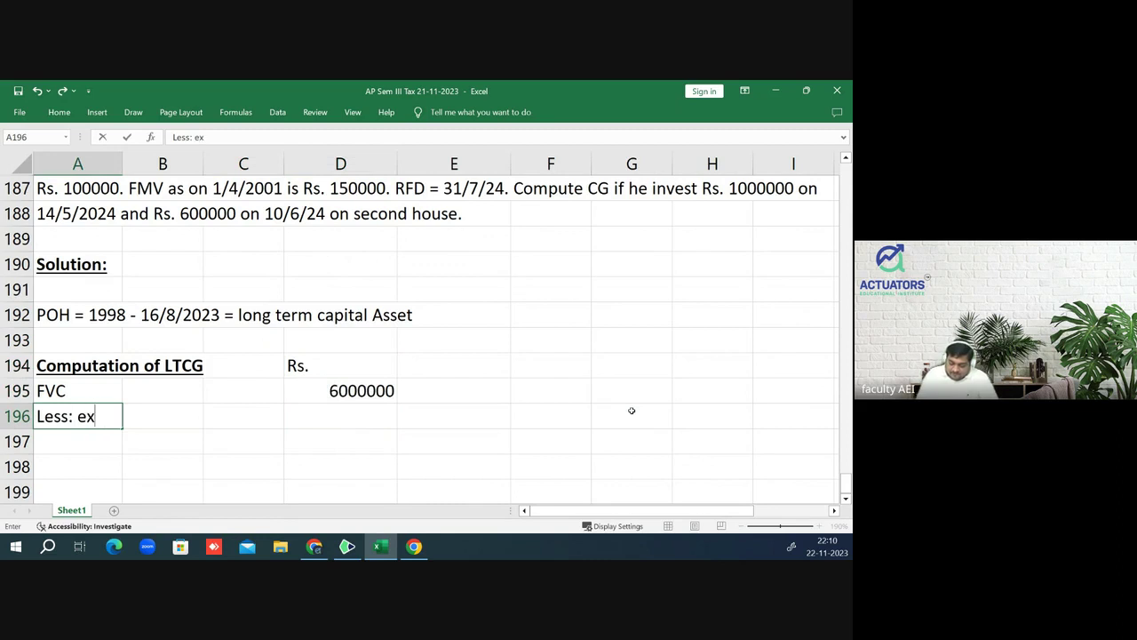
text(penses for )
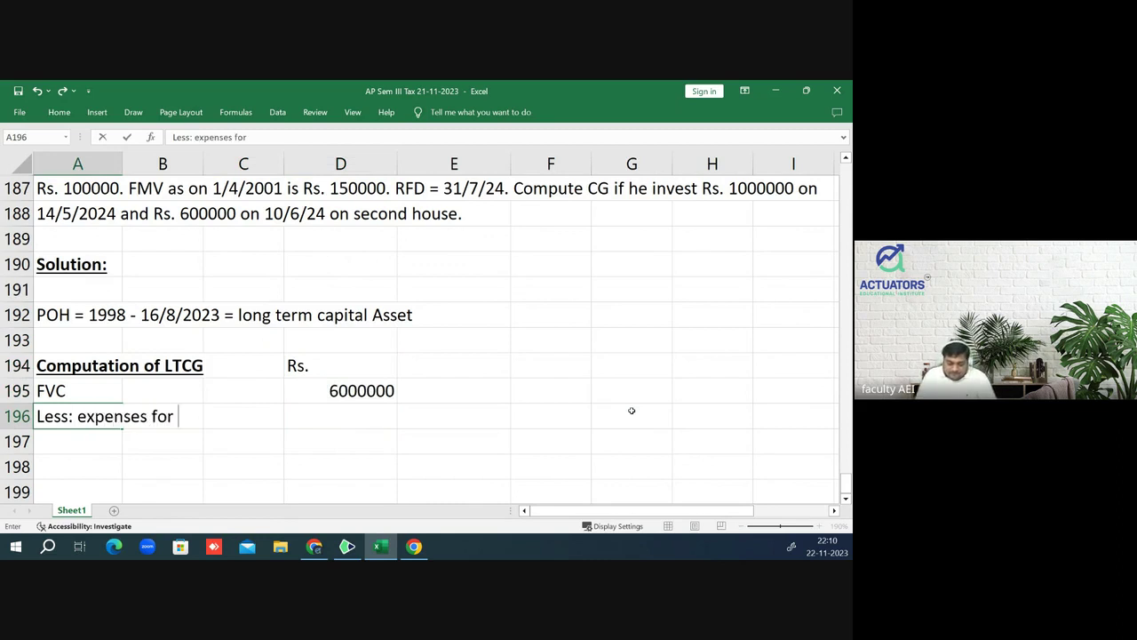
text(trasnfer)
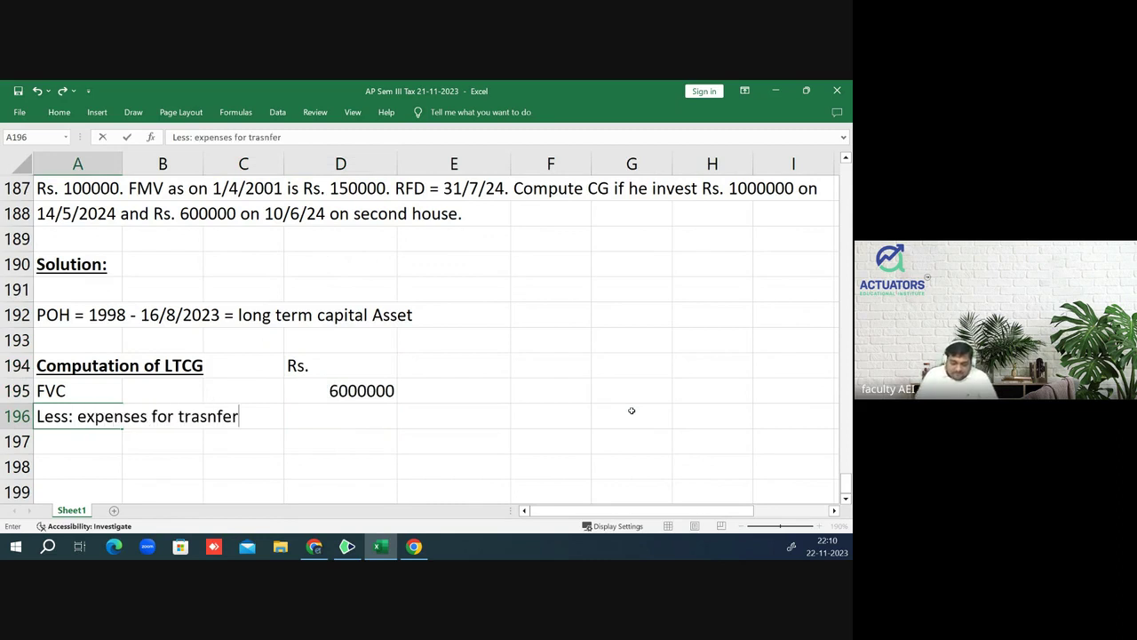
key(BackSpace)
key(BackSpace)
key(BackSpace)
key(BackSpace)
key(BackSpace)
text(ns)
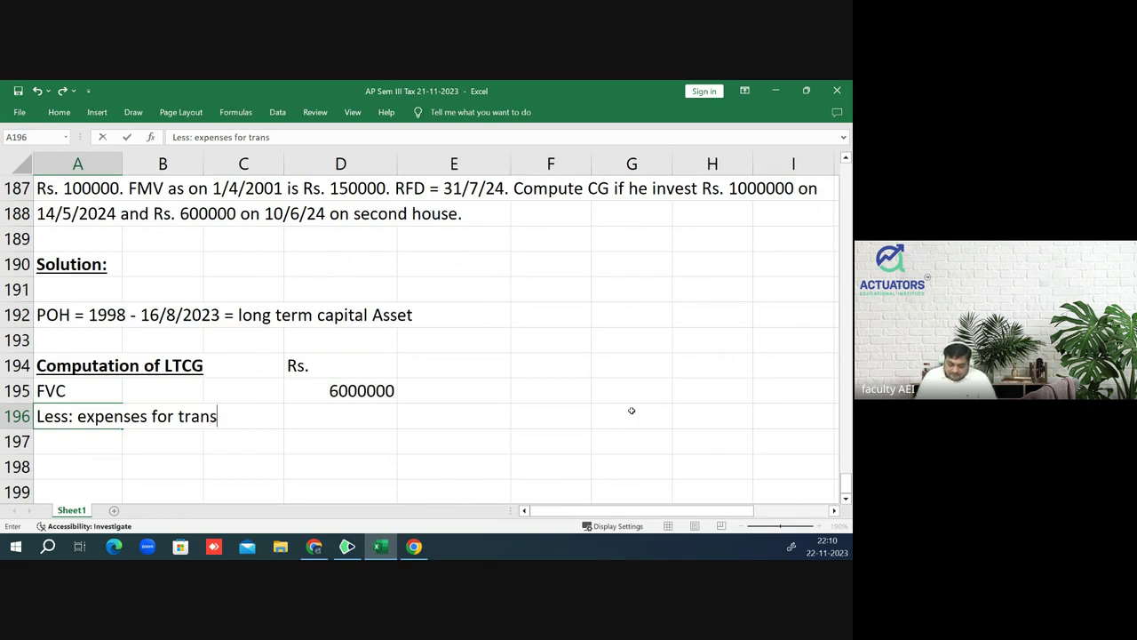
text(fer)
key(Tab)
key(Tab)
key(Tab)
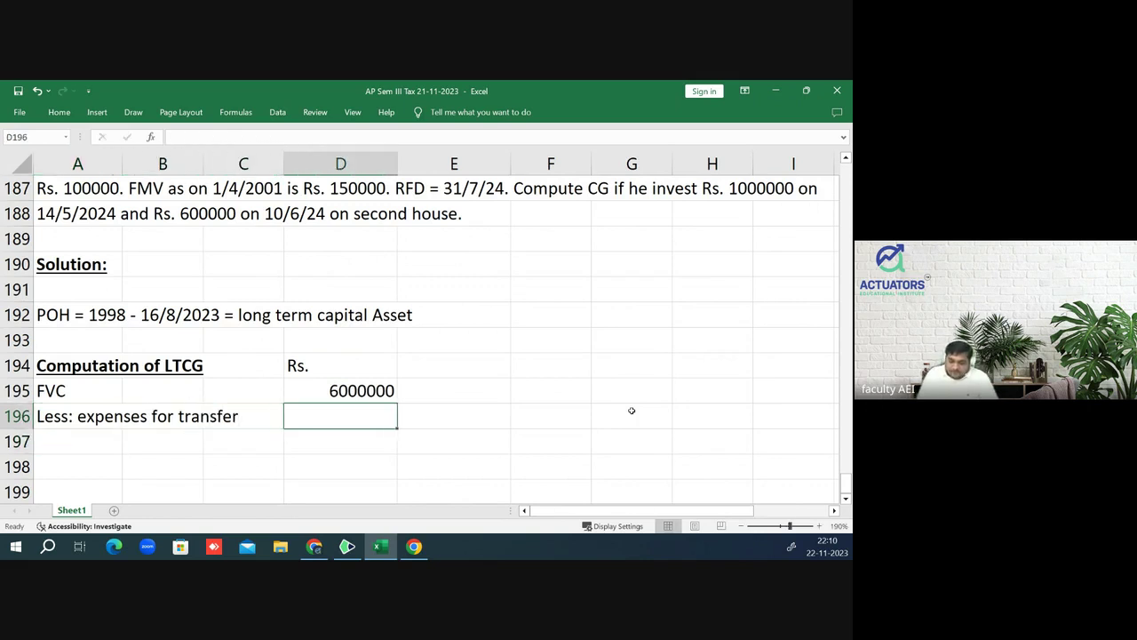
text(0)
key(Return)
key(Up)
key(Right)
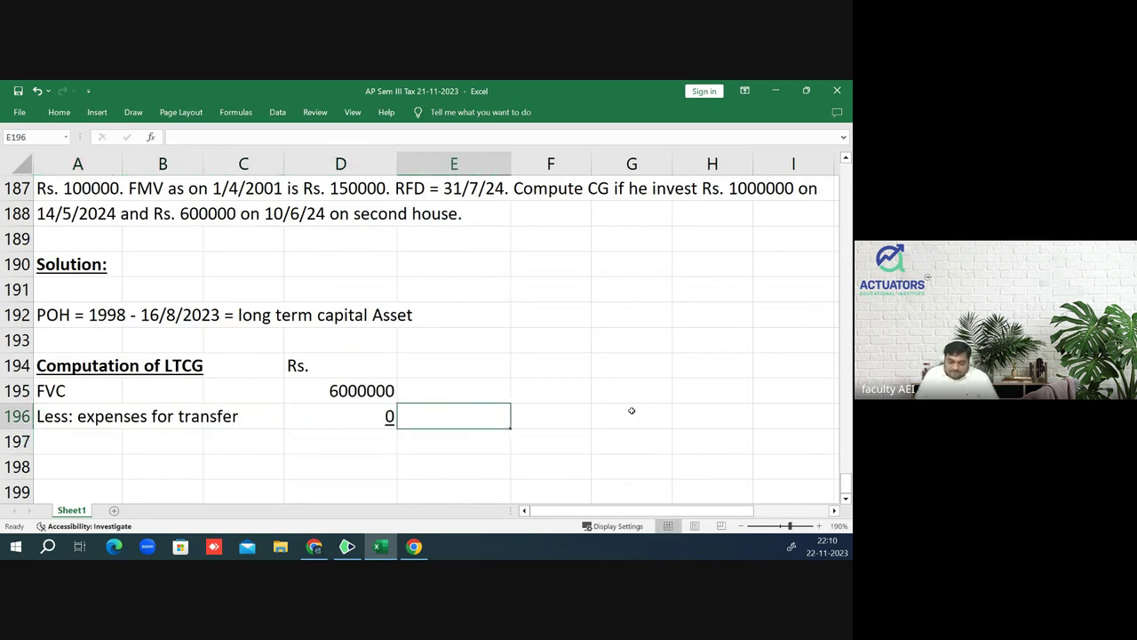
key(Left)
- Add a 'Net sale consideration' row with an amount of 6000000 in row 197
key(Down)
text(60000)
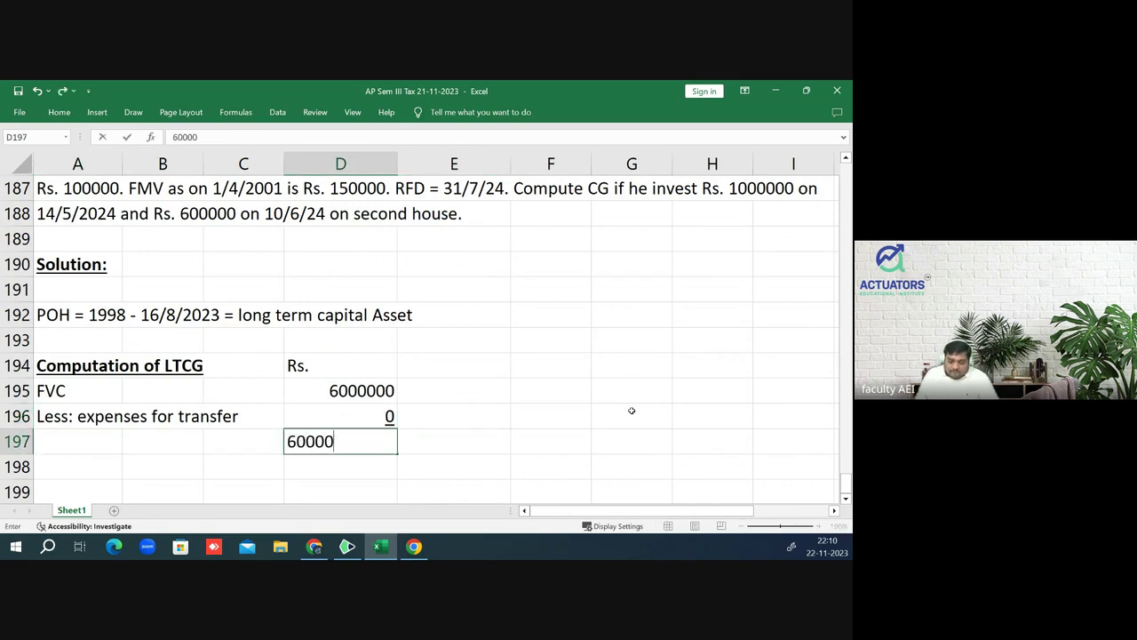
text(00)
key(Return)
key(Up)
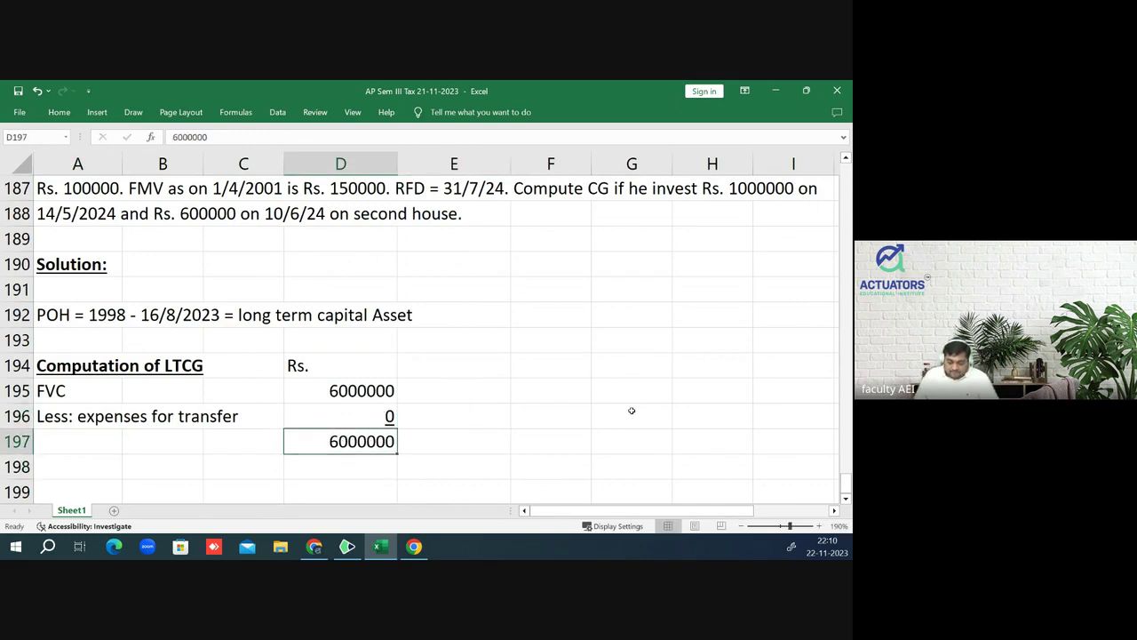
key(Left)
key(Left)
key(Left)
text(Net s)
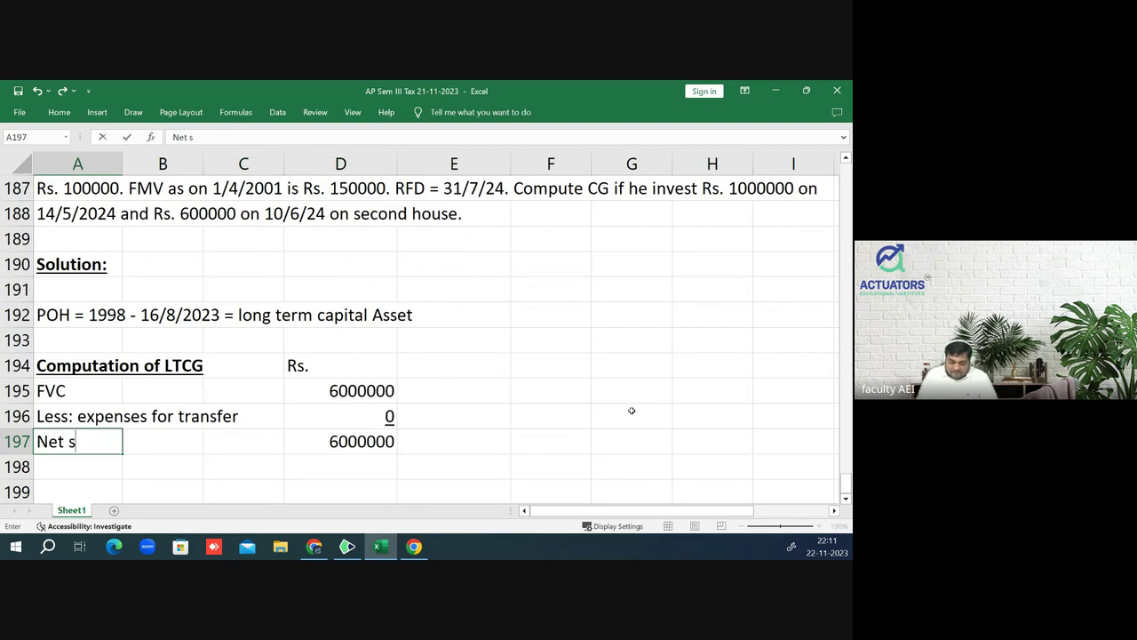
text(ale consid)
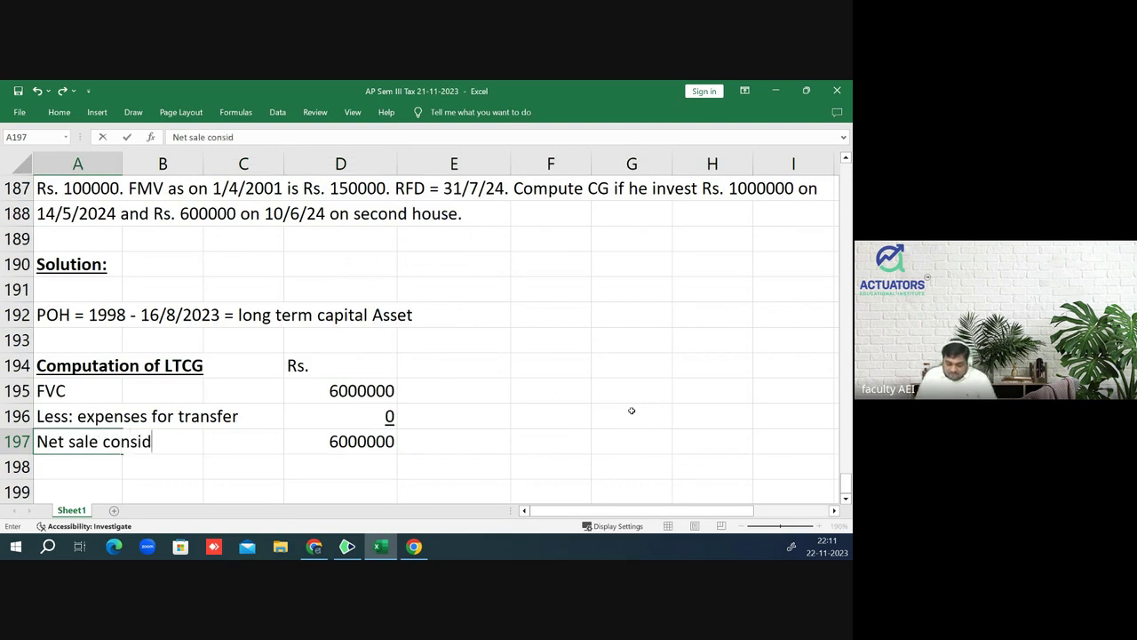
text(eration)
key(Return)
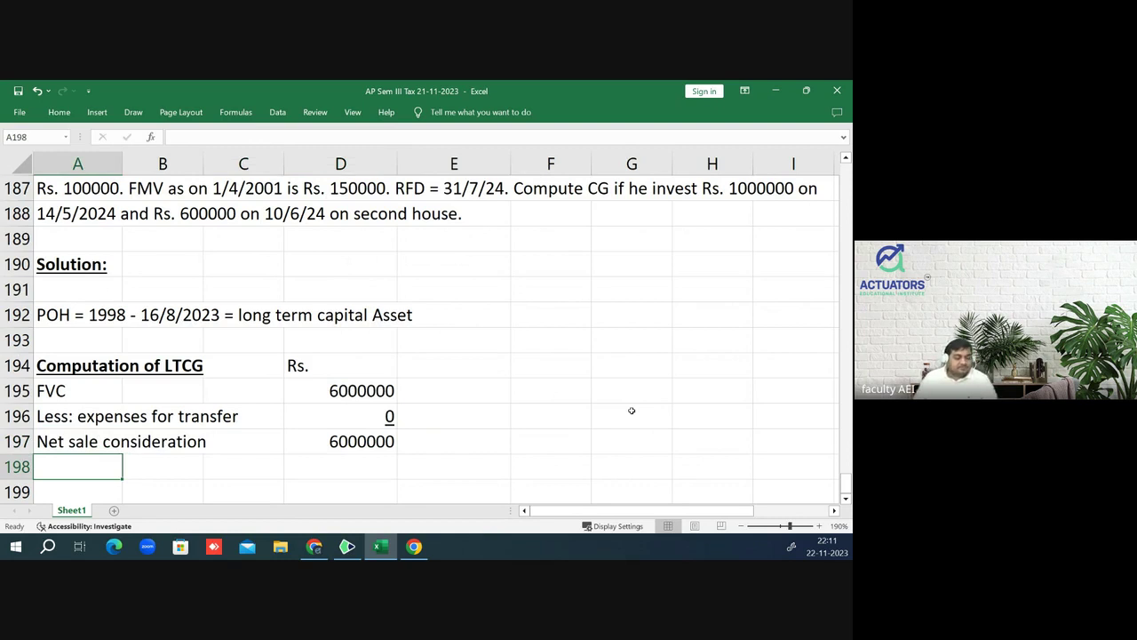
- Move the POH line from row 192 up to row 191, directly under Solution
key(Up)
key(Up)
key(Up)
key(Up)
key(Up)
key(Up)
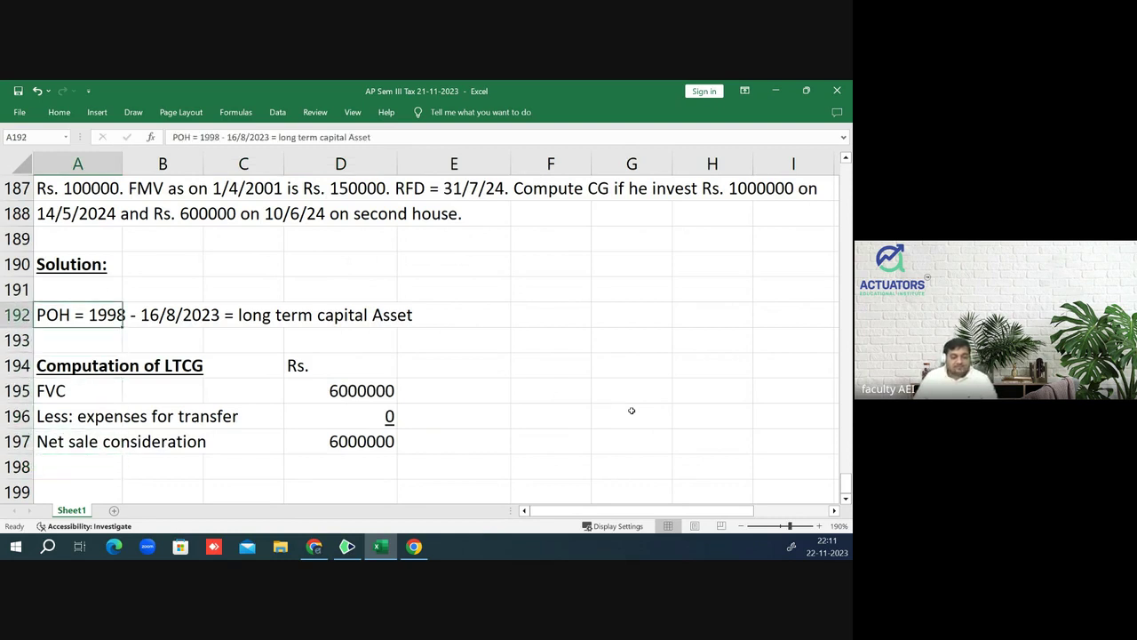
key(ctrl+x)
key(Up)
key(Return)
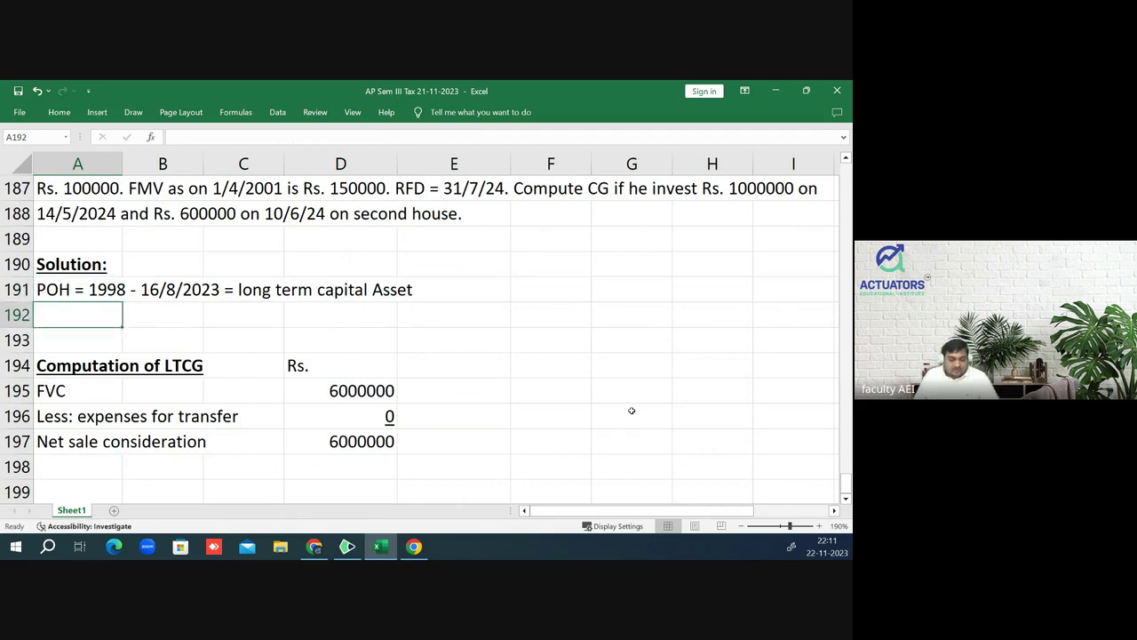
- Enter 'COA = Rs. 150000' in row 192
text(COA =)
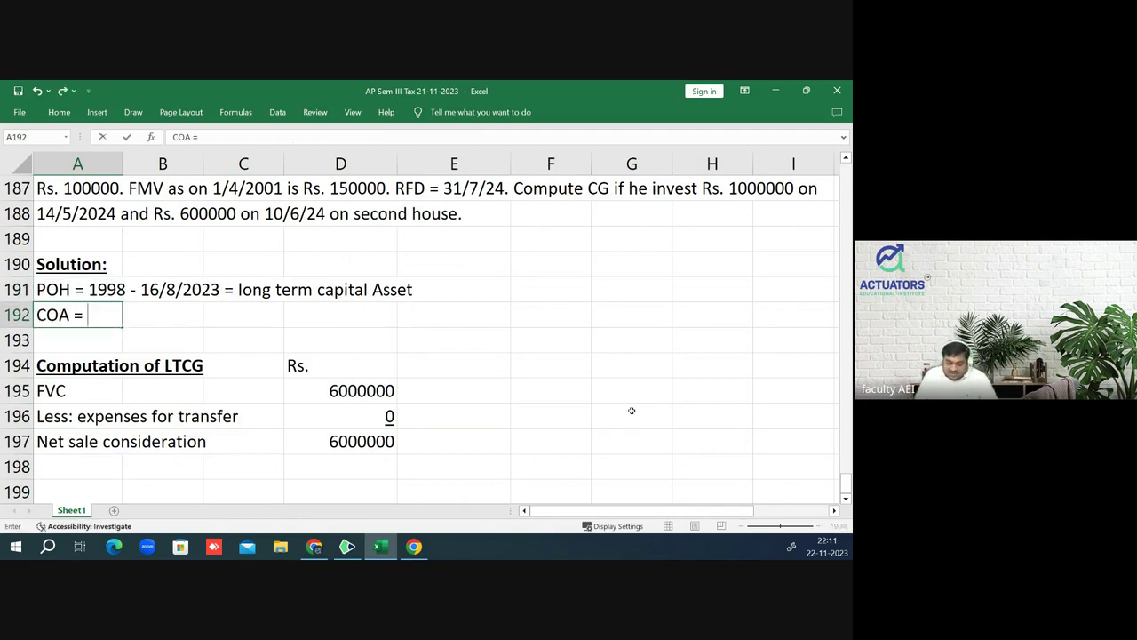
text(  Rs.)
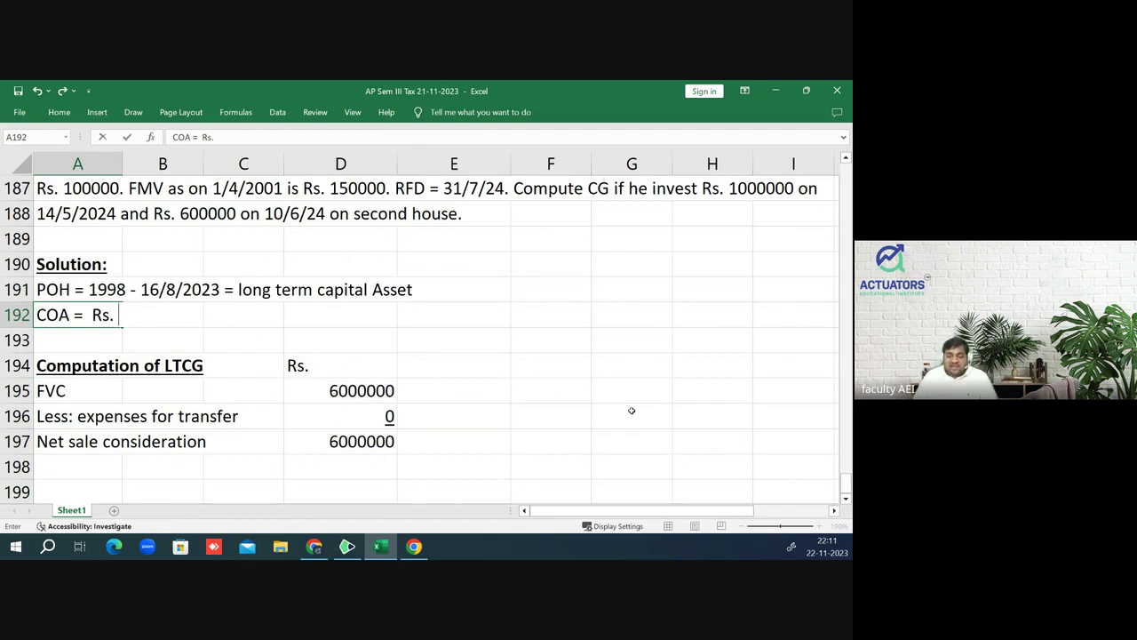
key(Up)
key(Up)
key(Up)
key(Up)
key(Up)
key(Up)
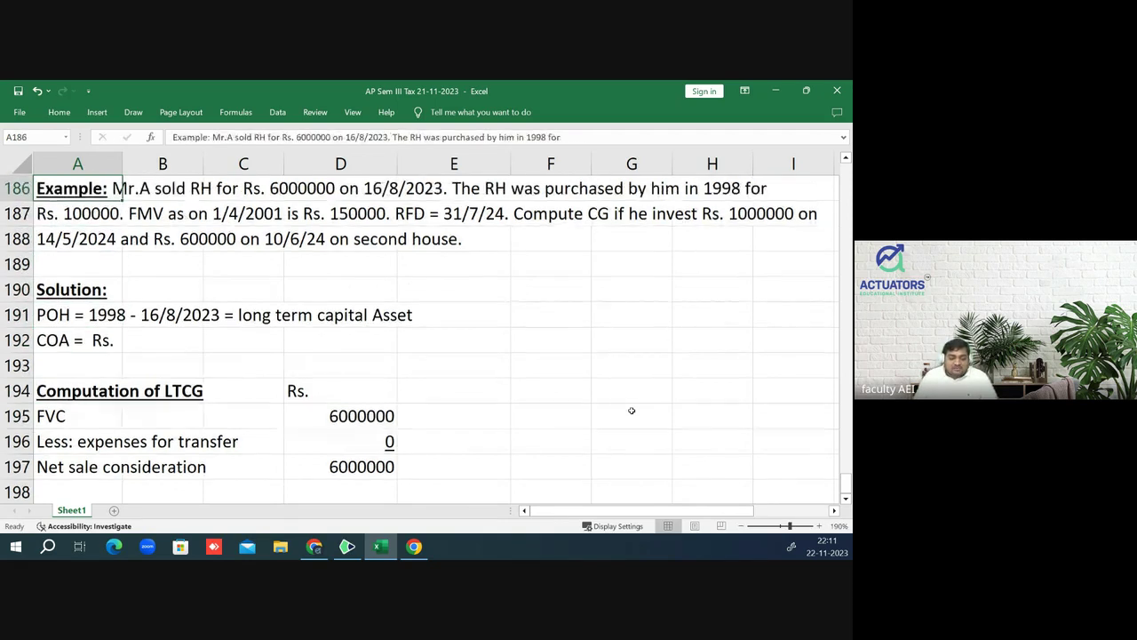
key(Down)
key(Down)
key(Down)
key(Down)
key(Down)
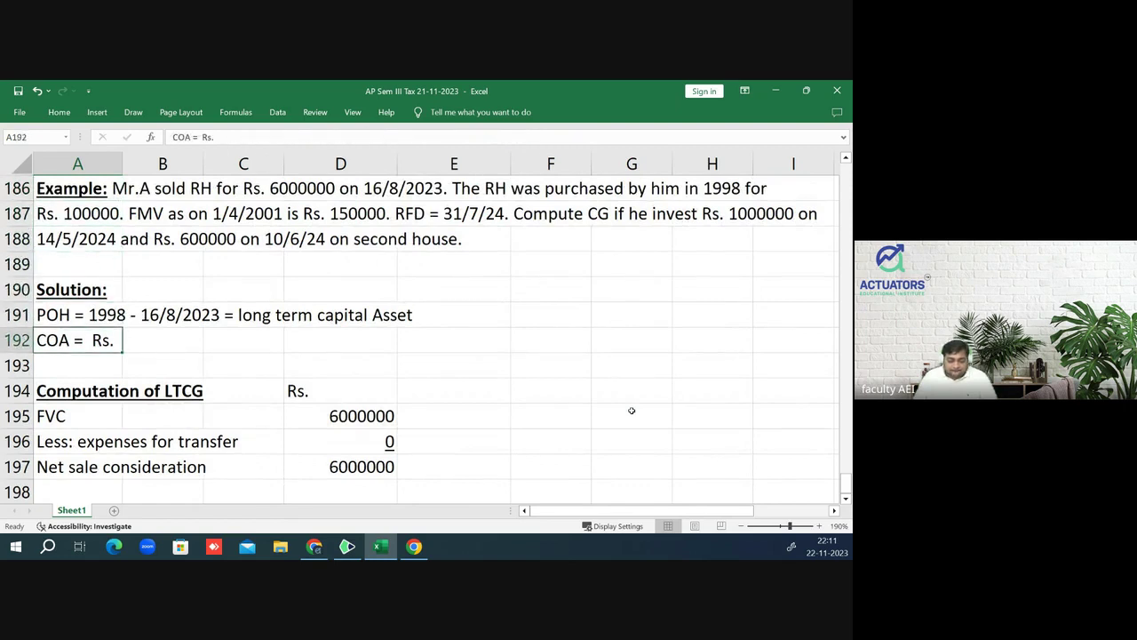
key(F2)
text(150000)
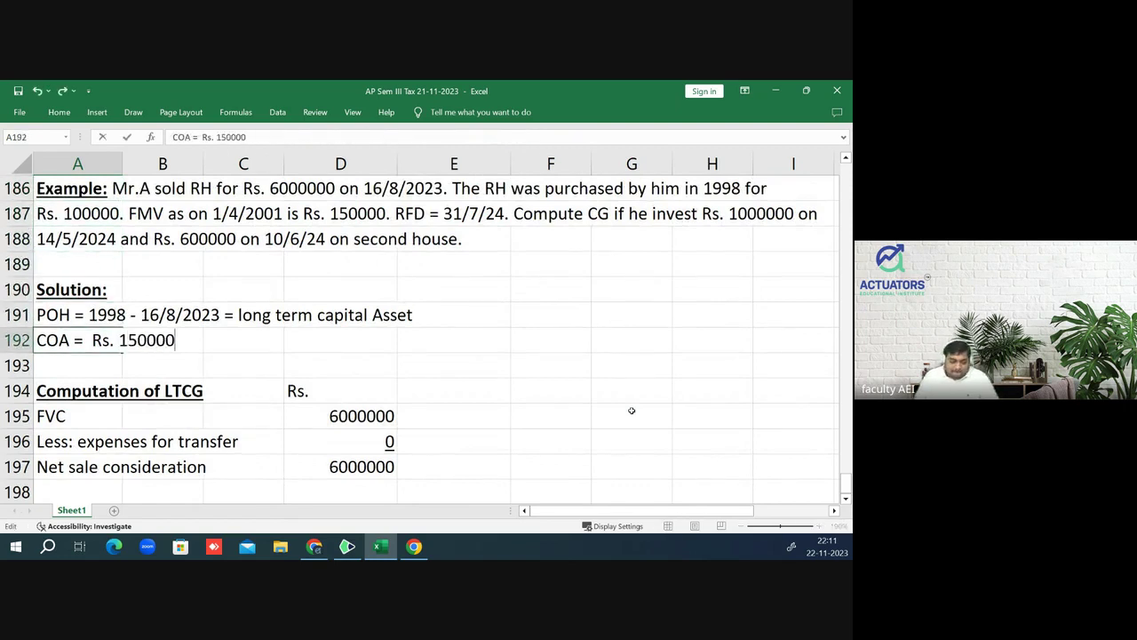
key(Return)
key(Up)
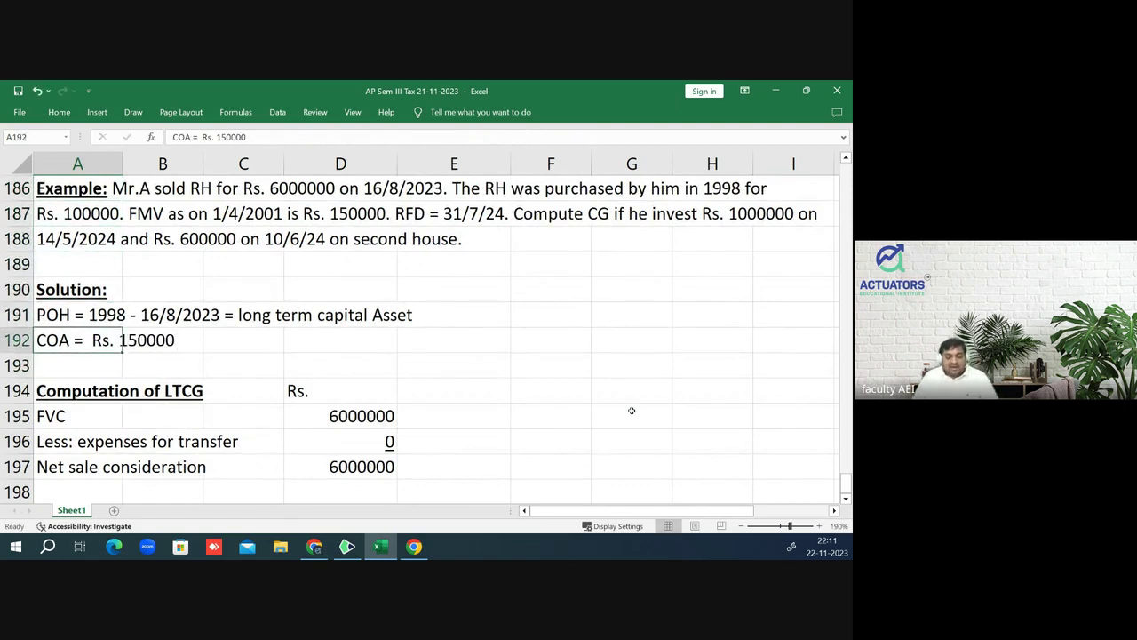
key(Down)
key(Down)
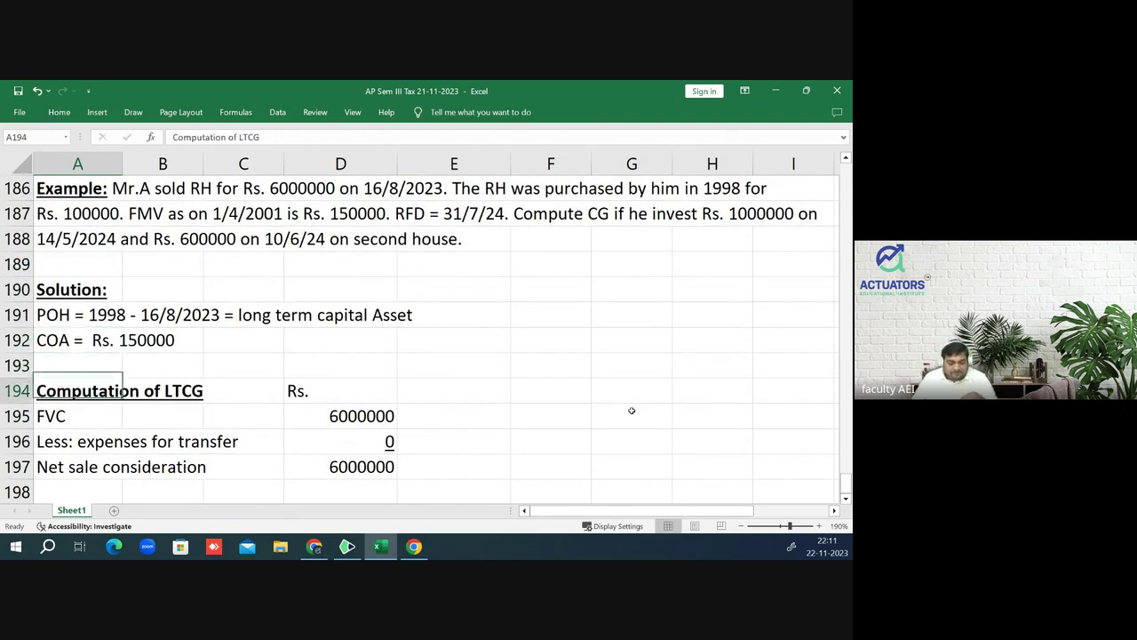
key(Down)
key(Down)
key(Down)
key(Down)
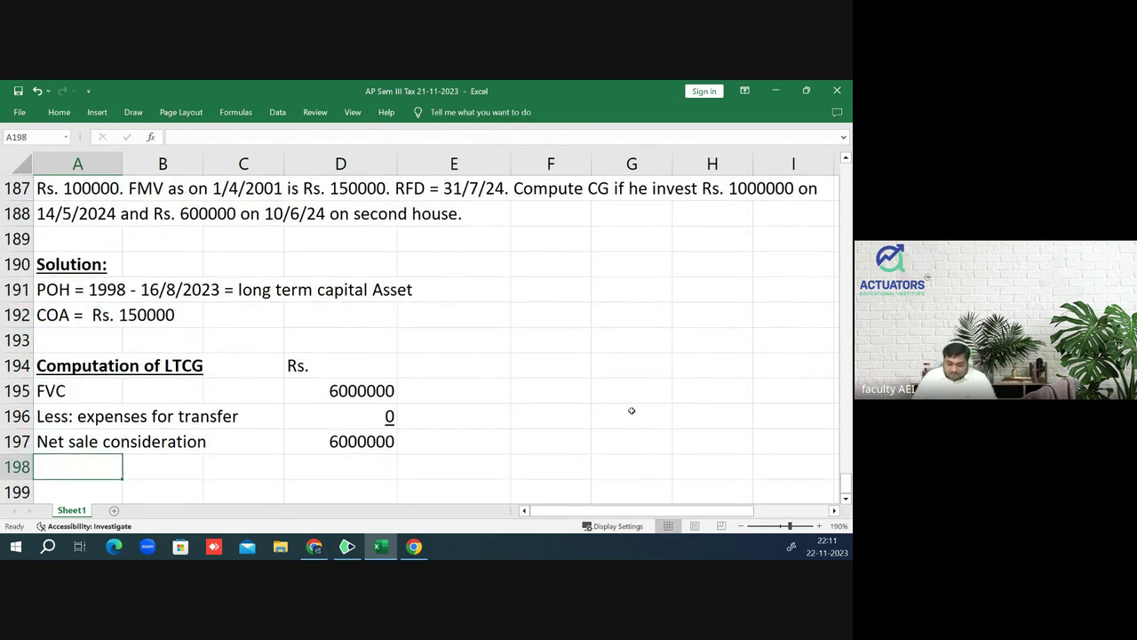
- Add the label 'Less: ICOA' with the working '(150000*348/100)' in row 199
text(Less: )
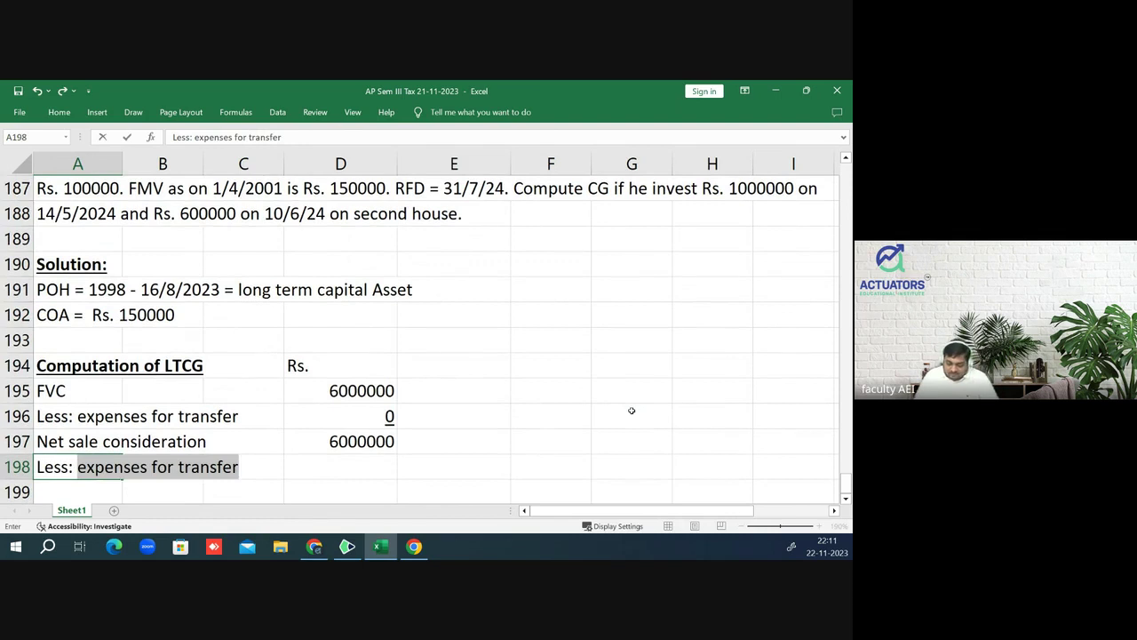
text(ICOA)
key(Return)
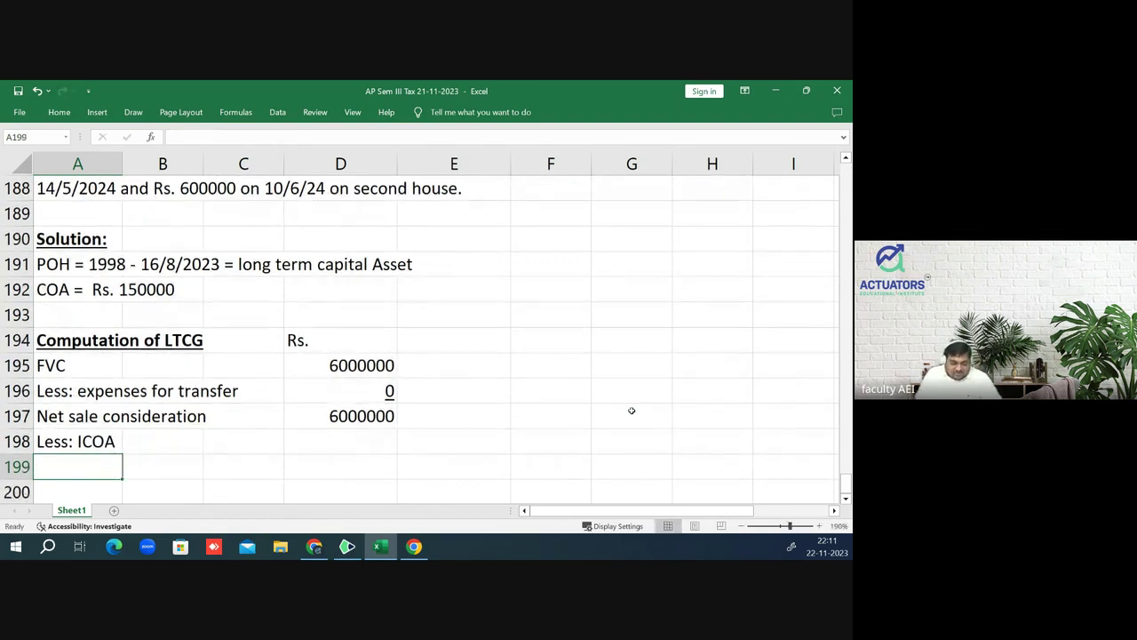
text((150000)
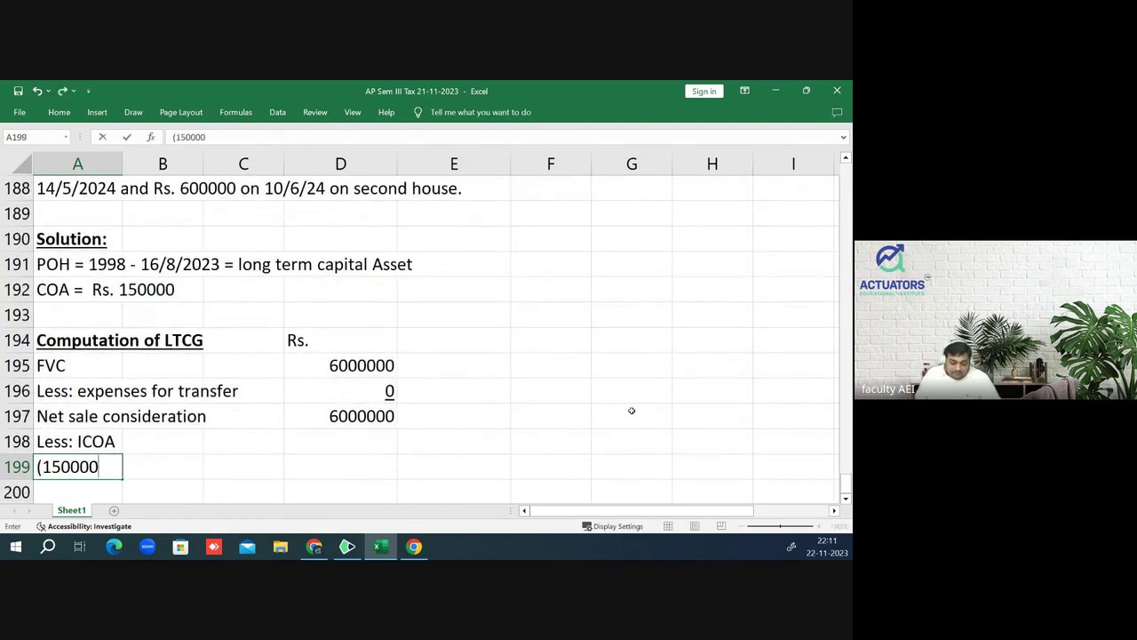
text(*348/4)
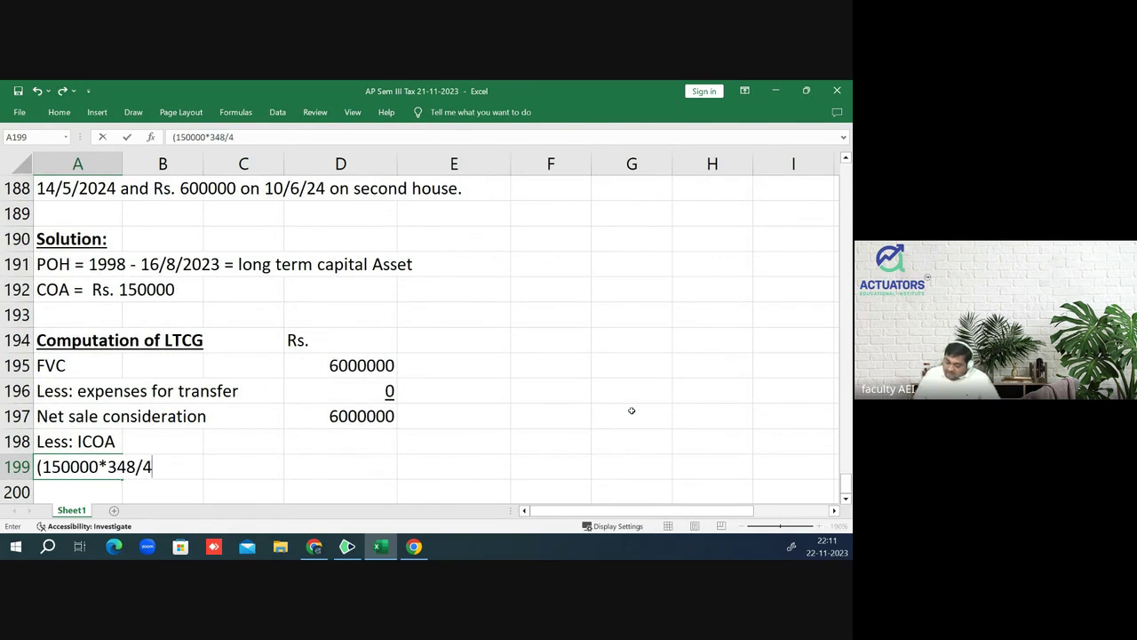
key(BackSpace)
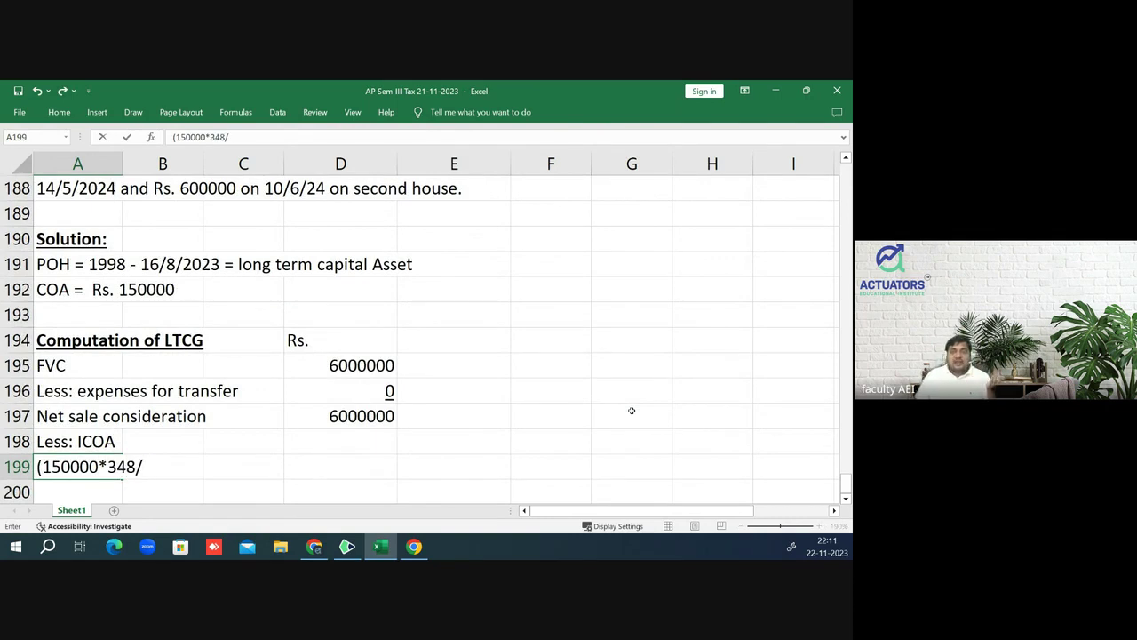
text(1000)
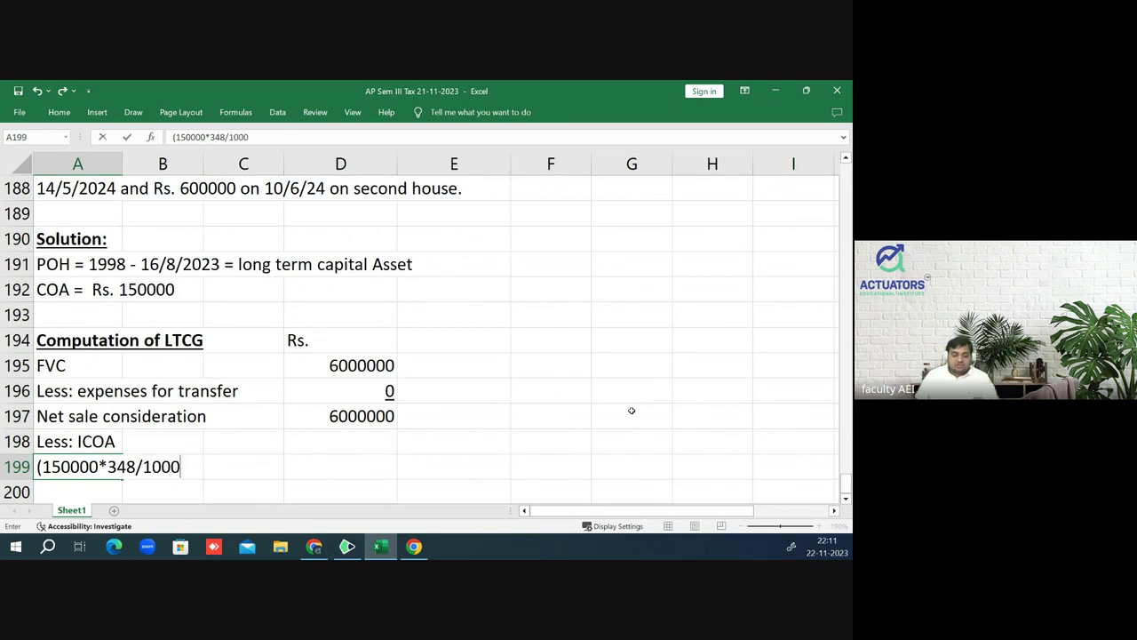
key(BackSpace)
text())
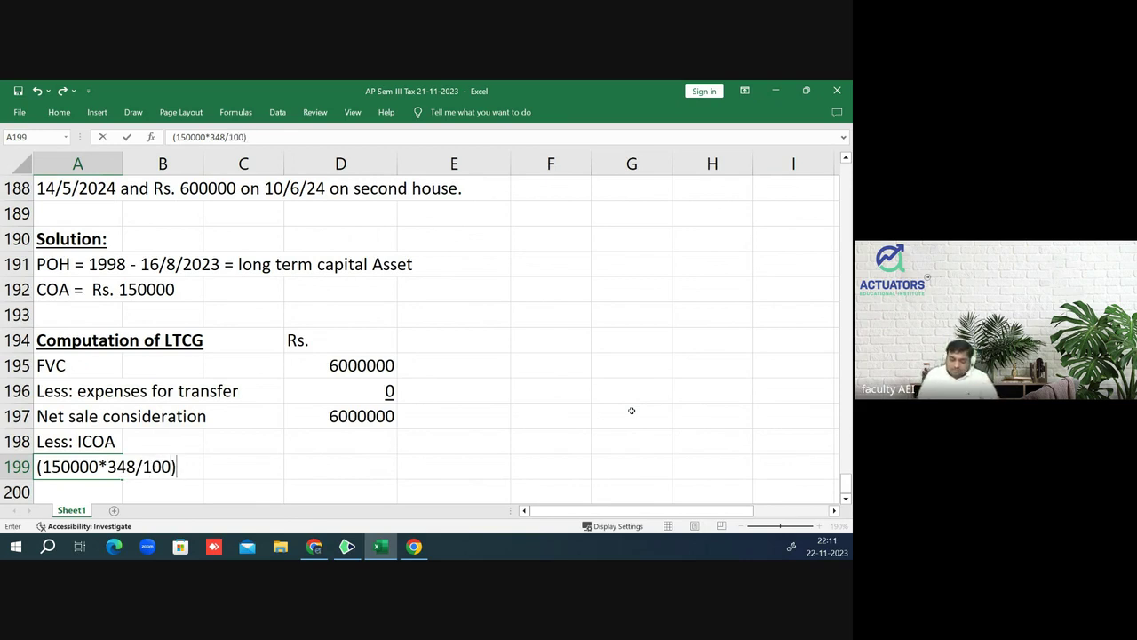
key(Return)
- Enter =-150000*348/100 in D199 so it shows -522000, underlined
key(Up)
key(Right)
key(Right)
key(Right)
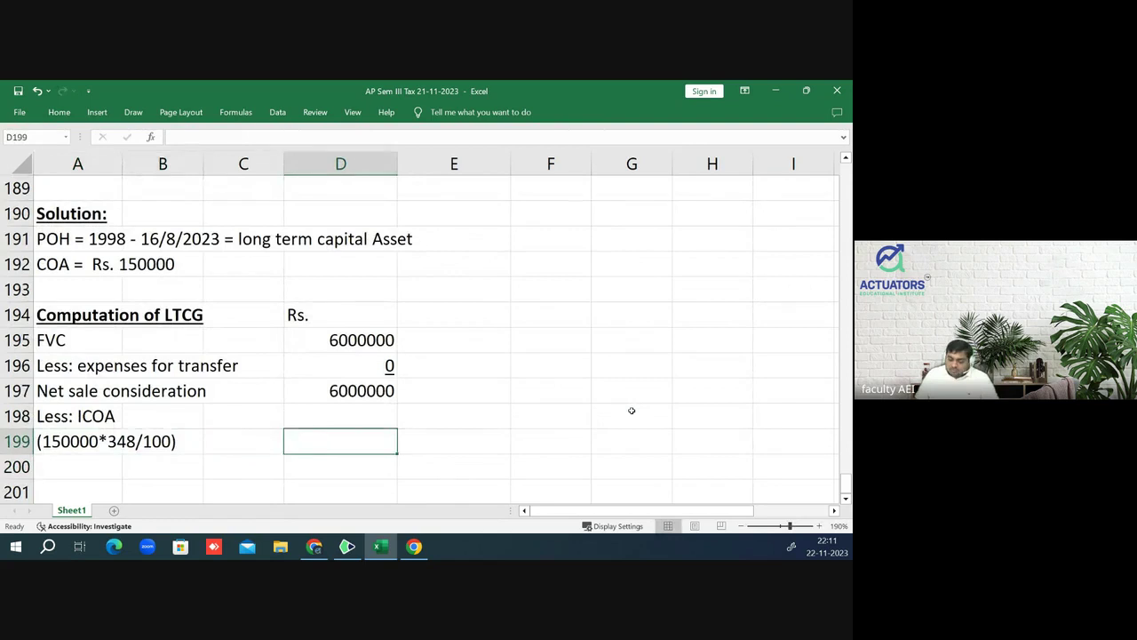
text(=-150000)
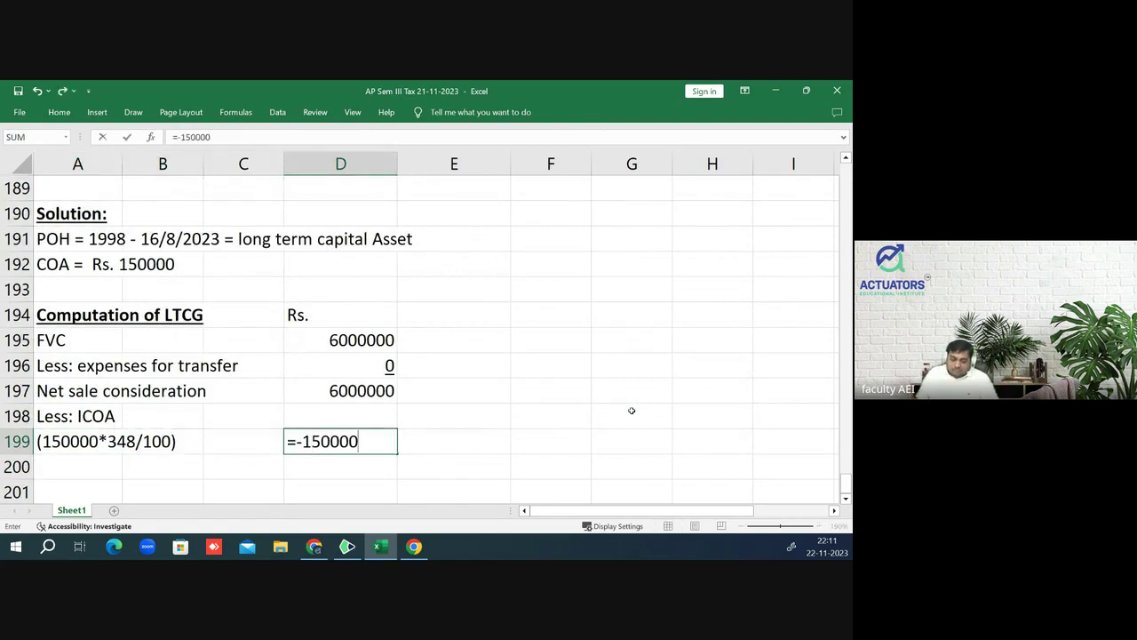
text(*348/)
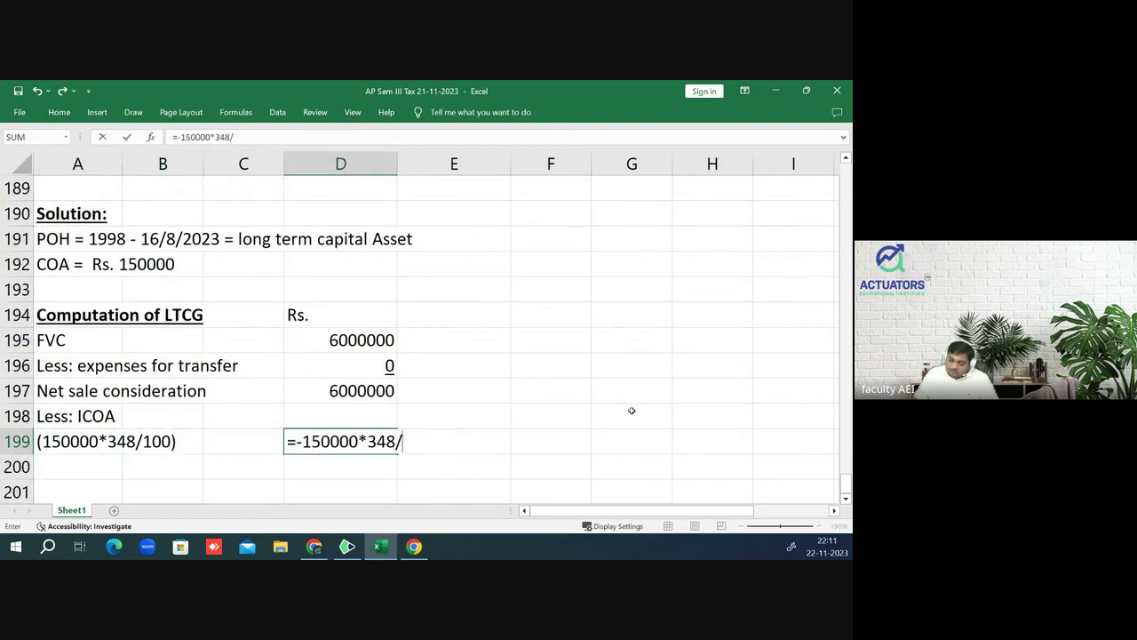
text(100)
key(Return)
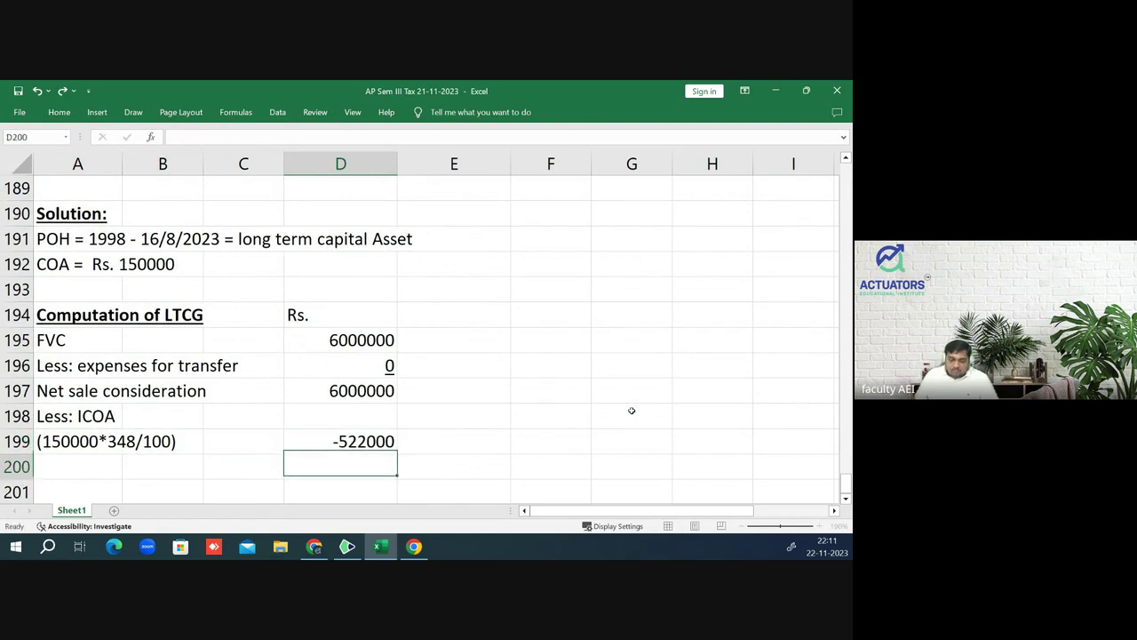
key(Up)
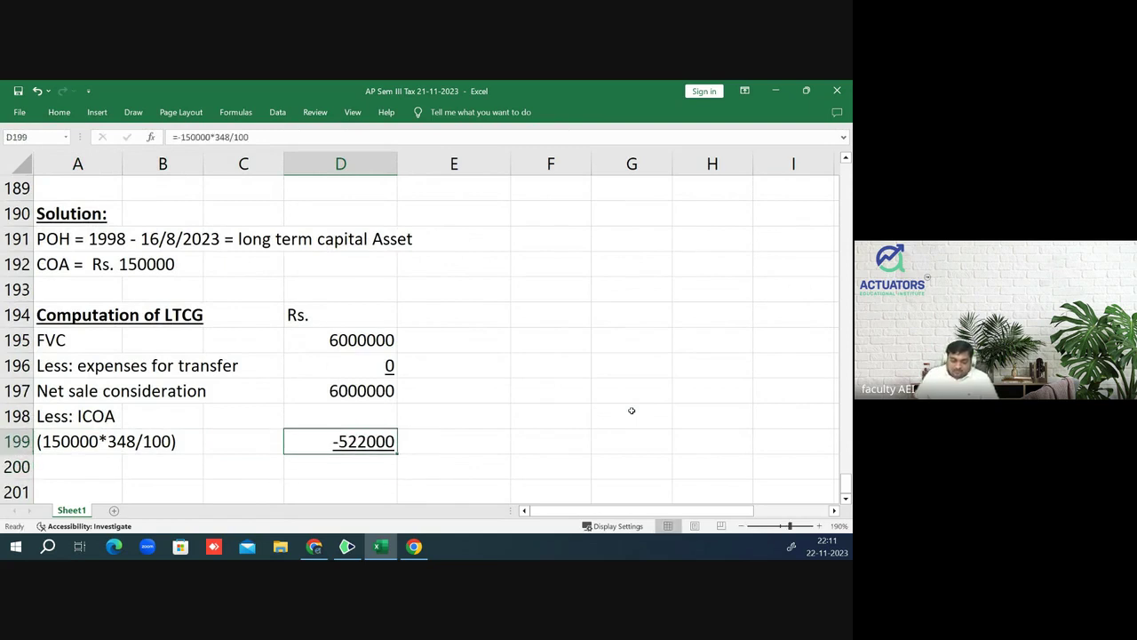
key(Down)
key(Left)
key(Left)
- Add an LTCG row whose amount =D197+D199 gives 5478000
text(LTCG)
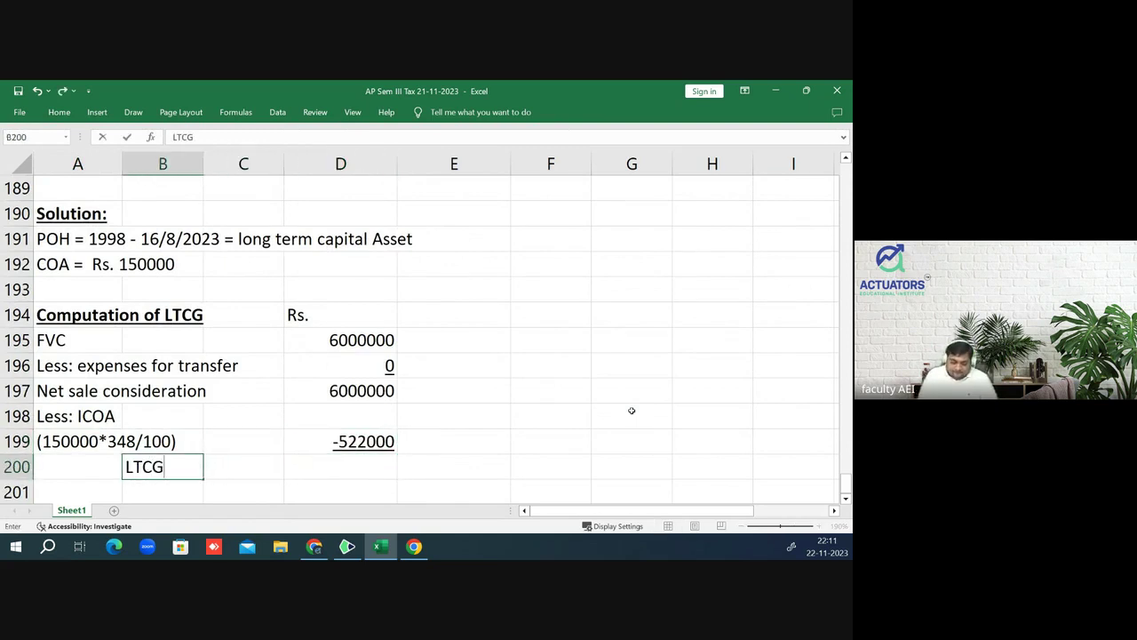
key(Return)
key(Up)
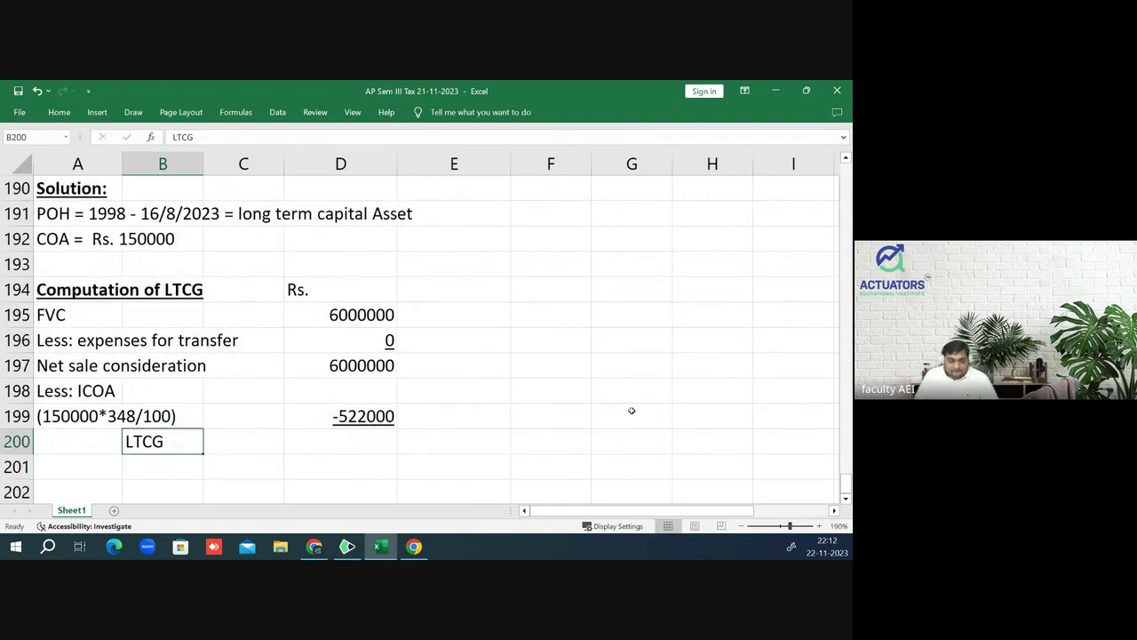
key(Right)
key(Right)
text(=)
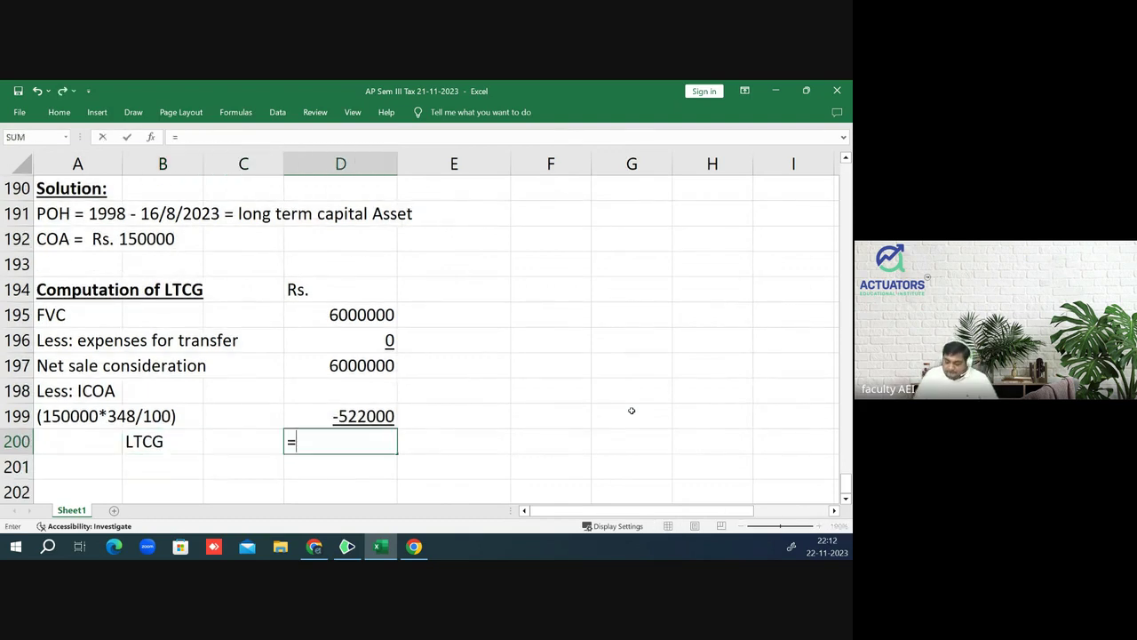
key(Up)
key(Up)
key(Up)
text(+)
key(Up)
key(Return)
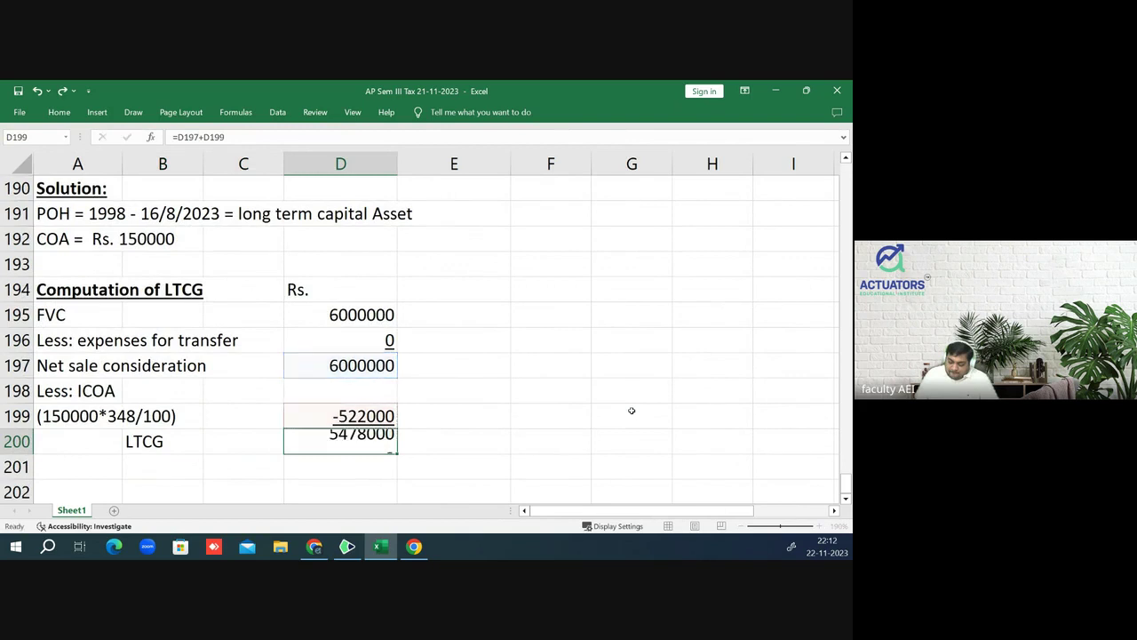
key(Up)
- Make the LTCG row bold, with no underline
key(Left)
key(Left)
key(shift+Right)
key(shift+Right)
key(shift+Right)
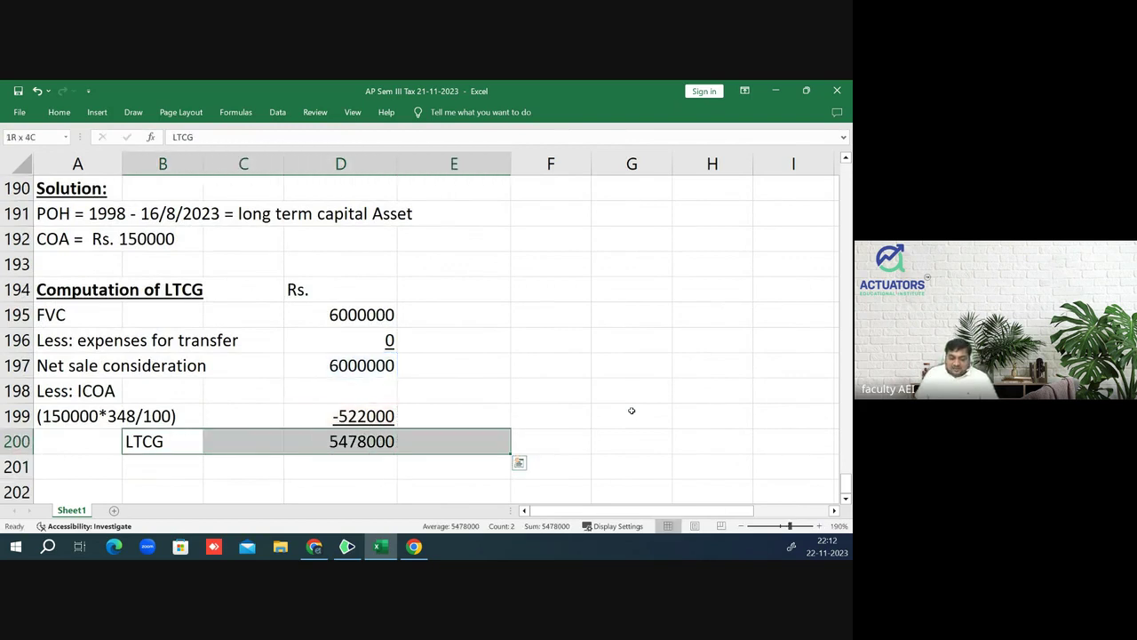
key(shift+Left)
key(ctrl+b)
key(ctrl+u)
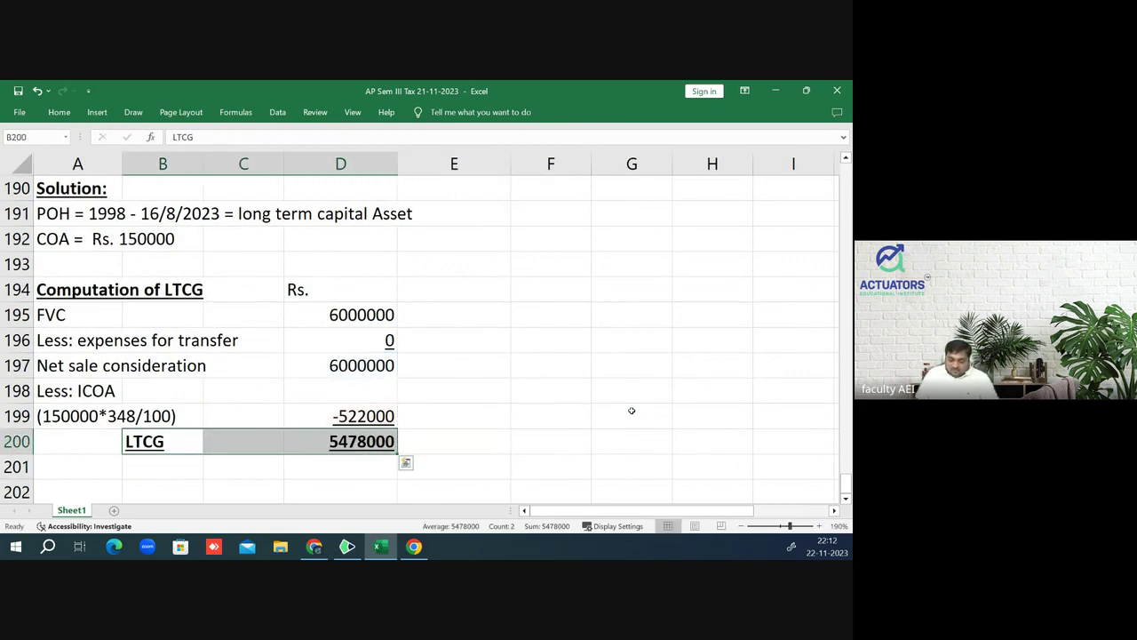
key(ctrl+u)
key(Down)
key(Left)
- Enter a bold, underlined 'Less: Exemption u/s 54' label in A201
text(L)
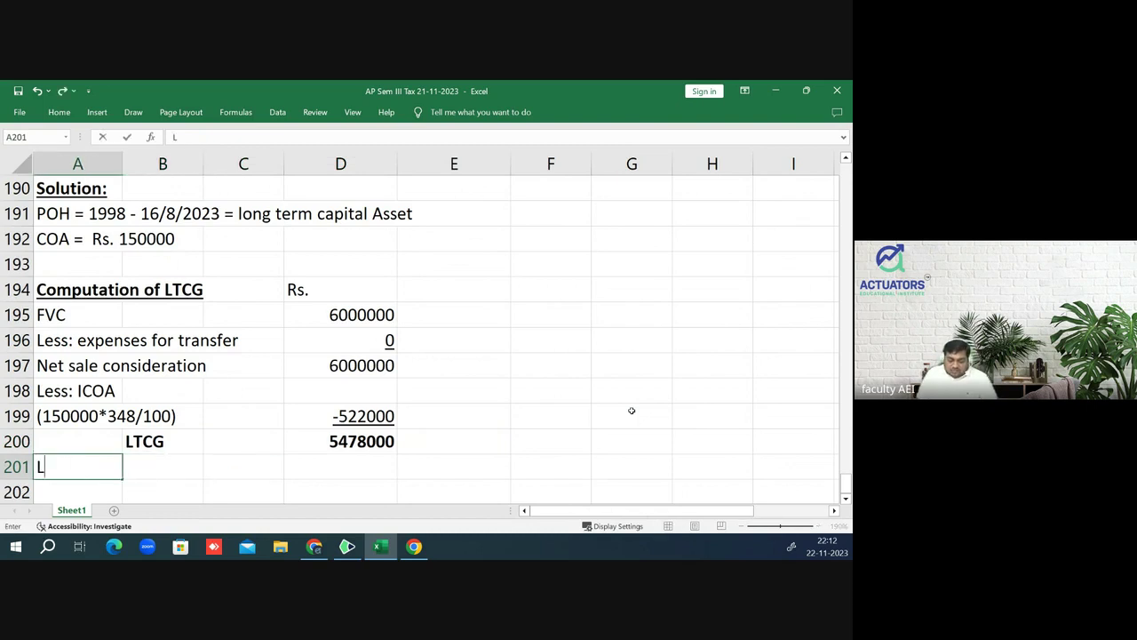
text(ess: EX)
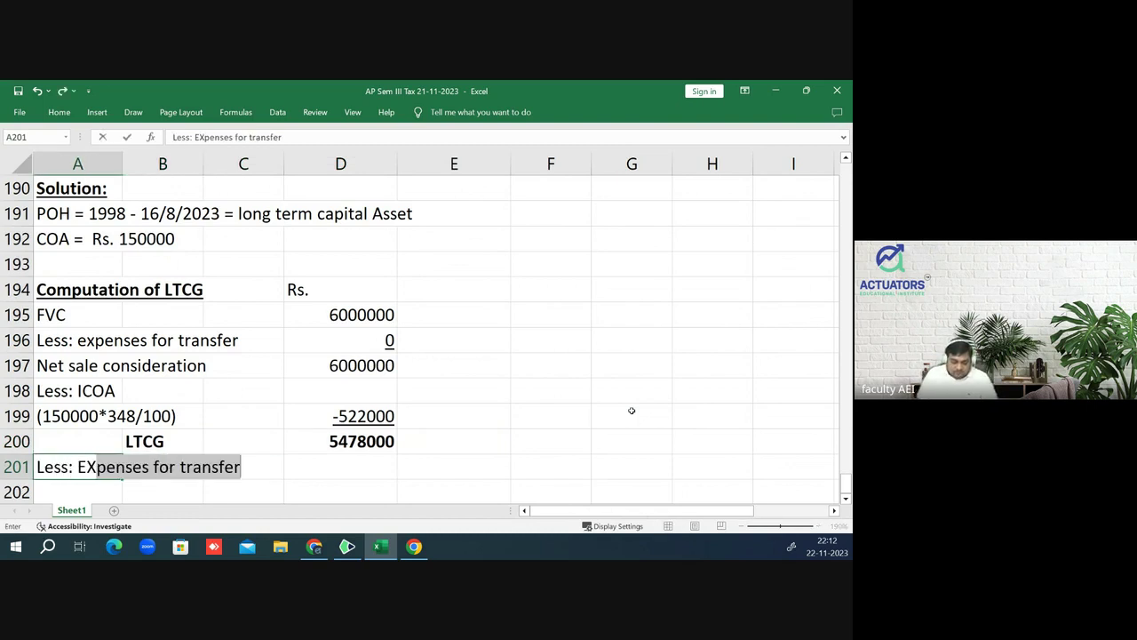
key(BackSpace)
key(BackSpace)
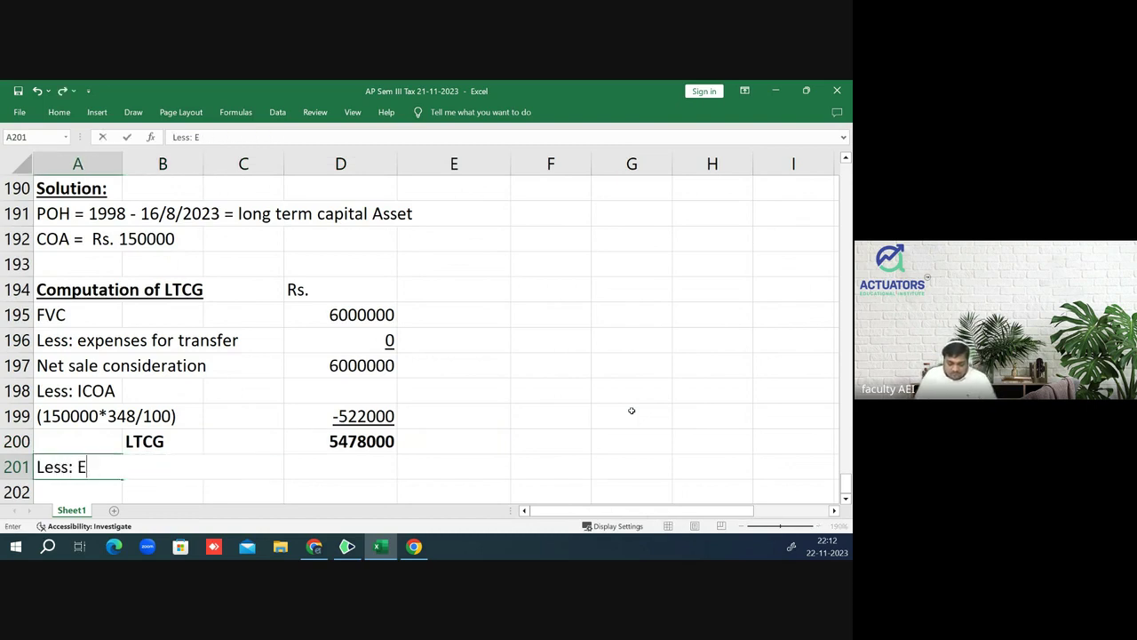
text(xempti)
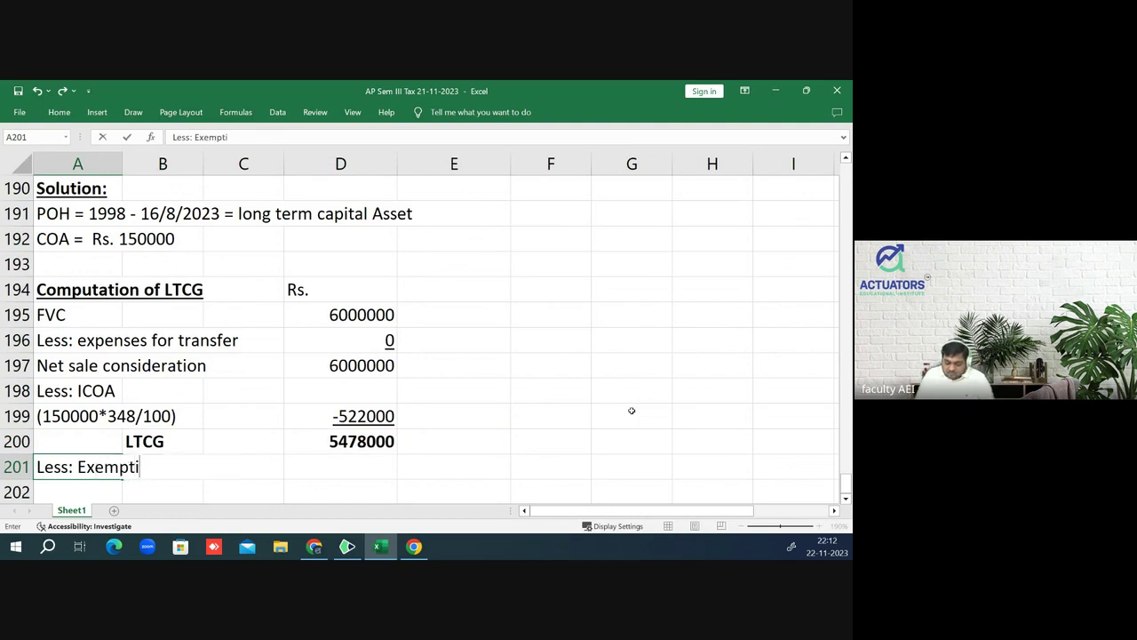
text(on u/)
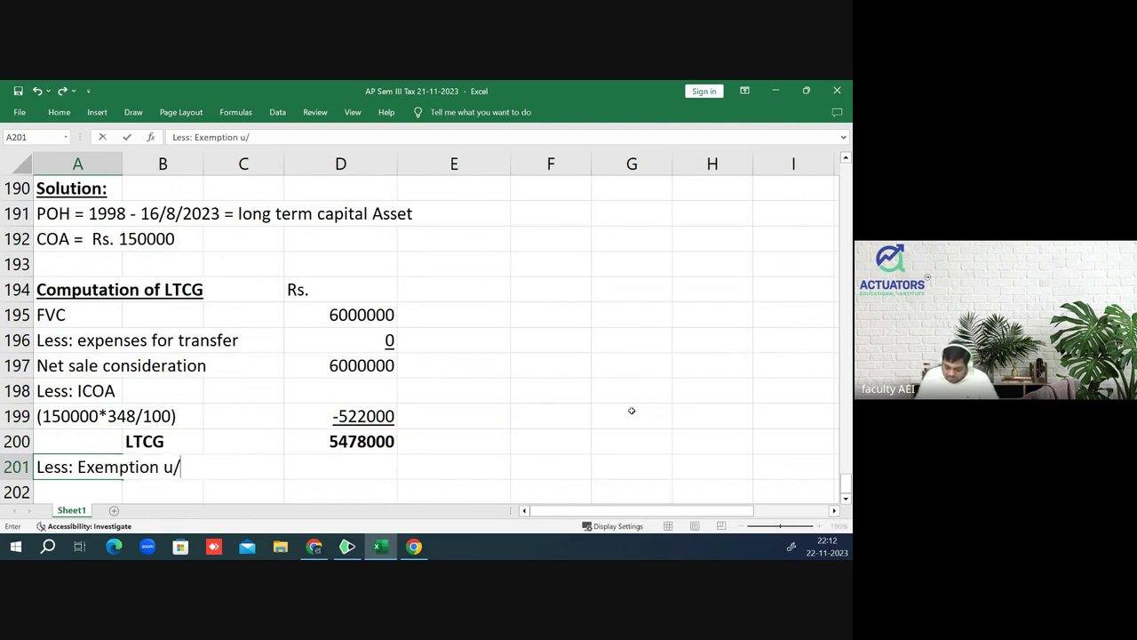
text(s 54)
key(Return)
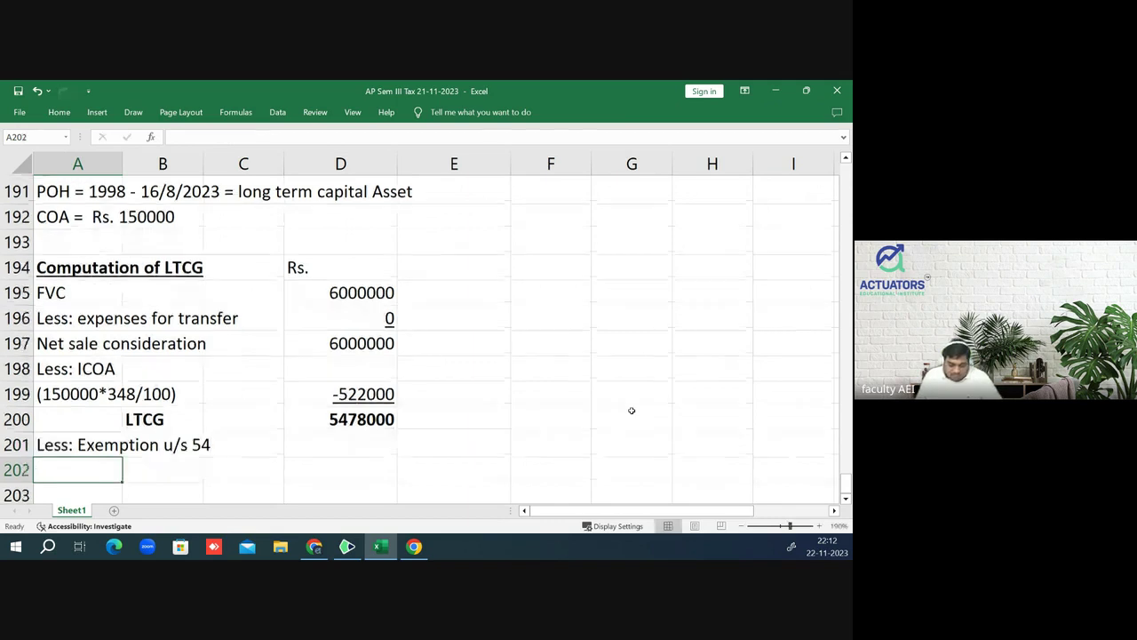
key(Up)
key(ctrl+b)
key(ctrl+u)
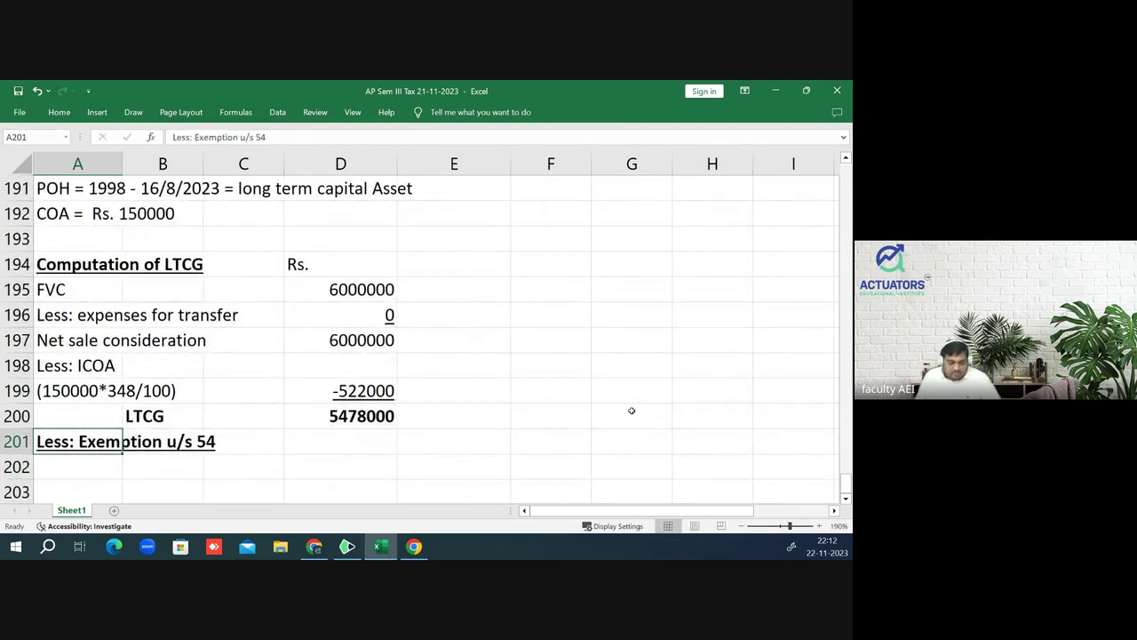
- Start the note 'Less than 2 crores' beside the LTCG amount in row 200
key(Right)
key(Right)
key(Right)
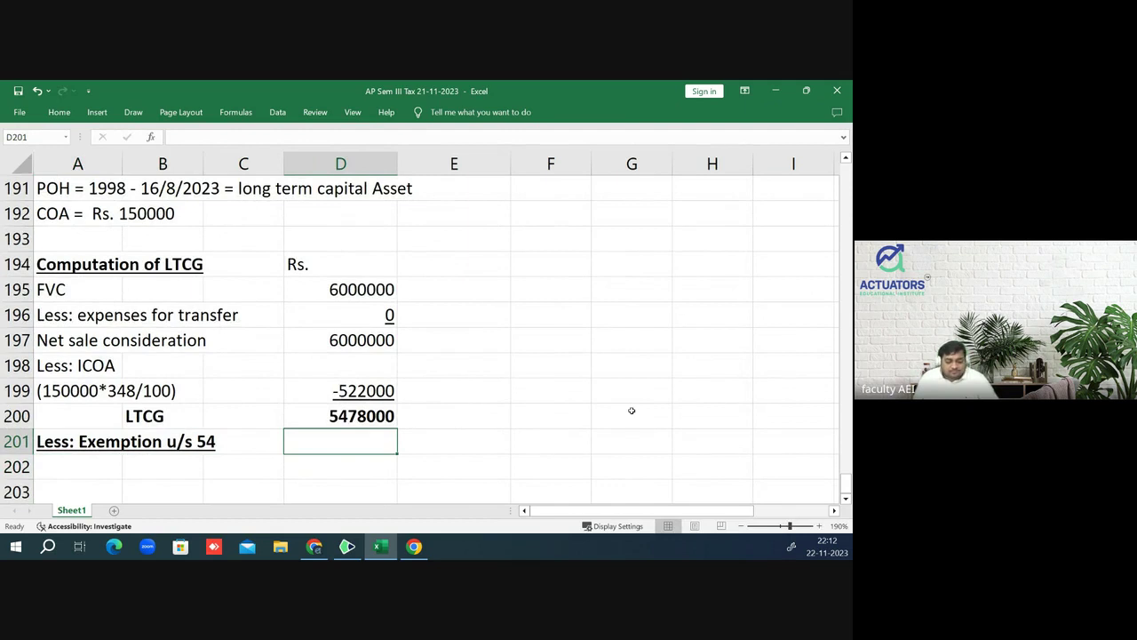
key(Left)
key(Up)
key(Right)
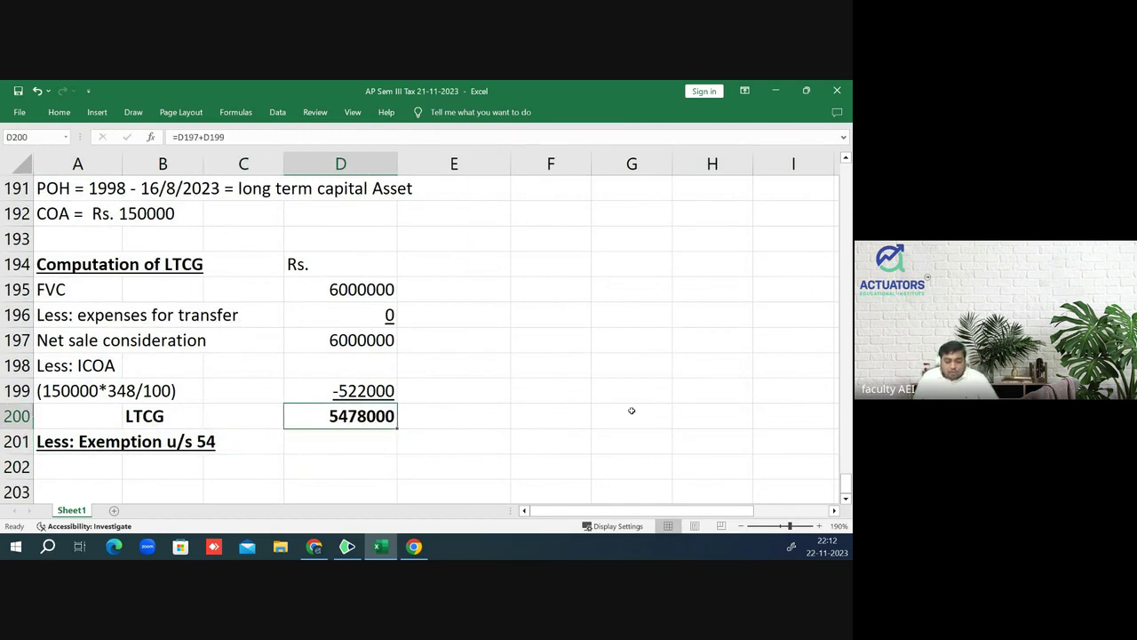
key(Right)
text(Less th)
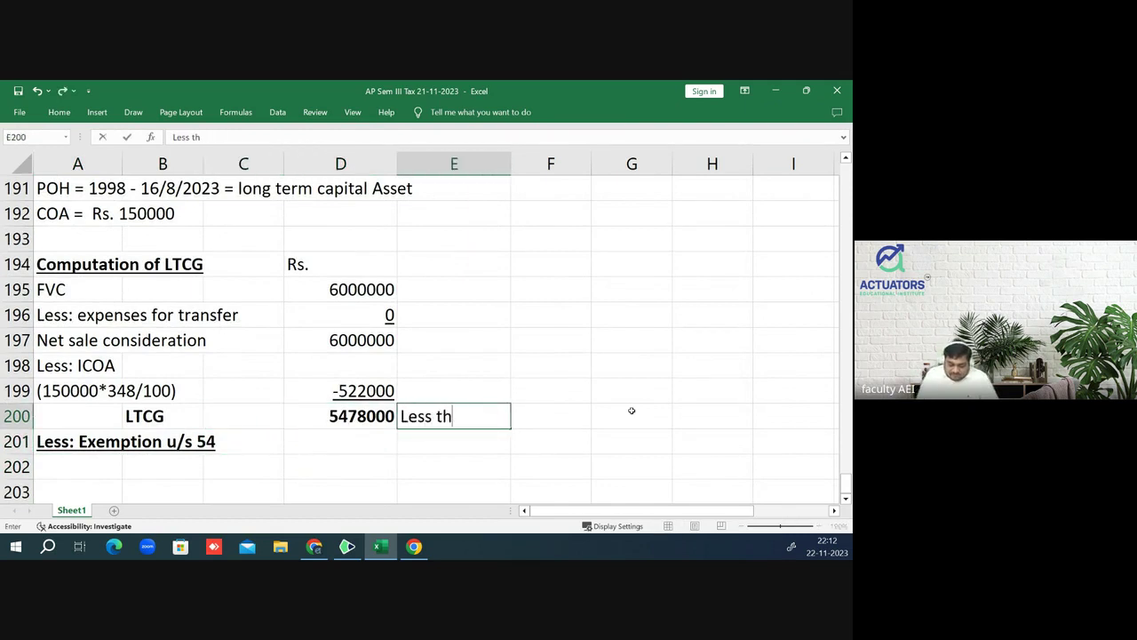
text(an)
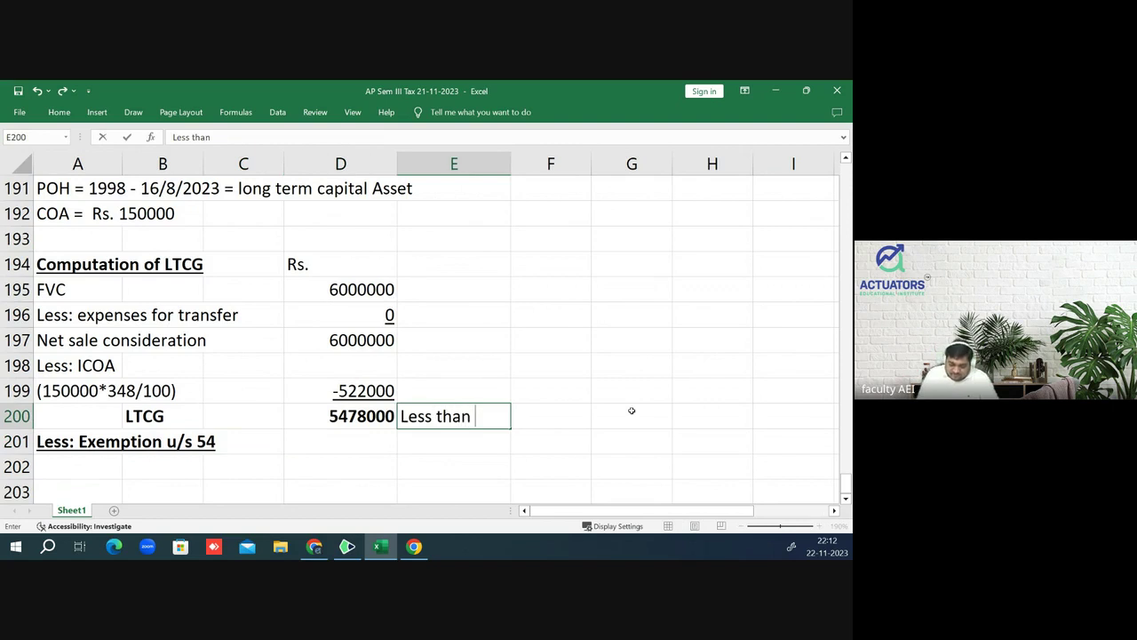
text( 2 crores)
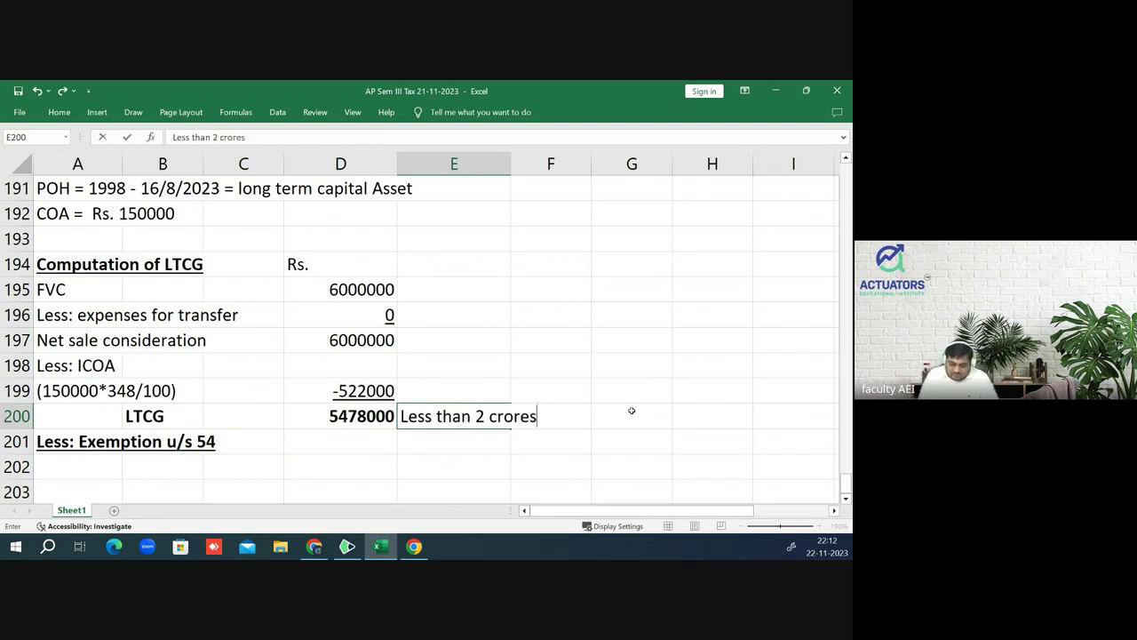
- Enter the note 'Less than 2 crores' in E200 beside the LTCG amount
key(Return)
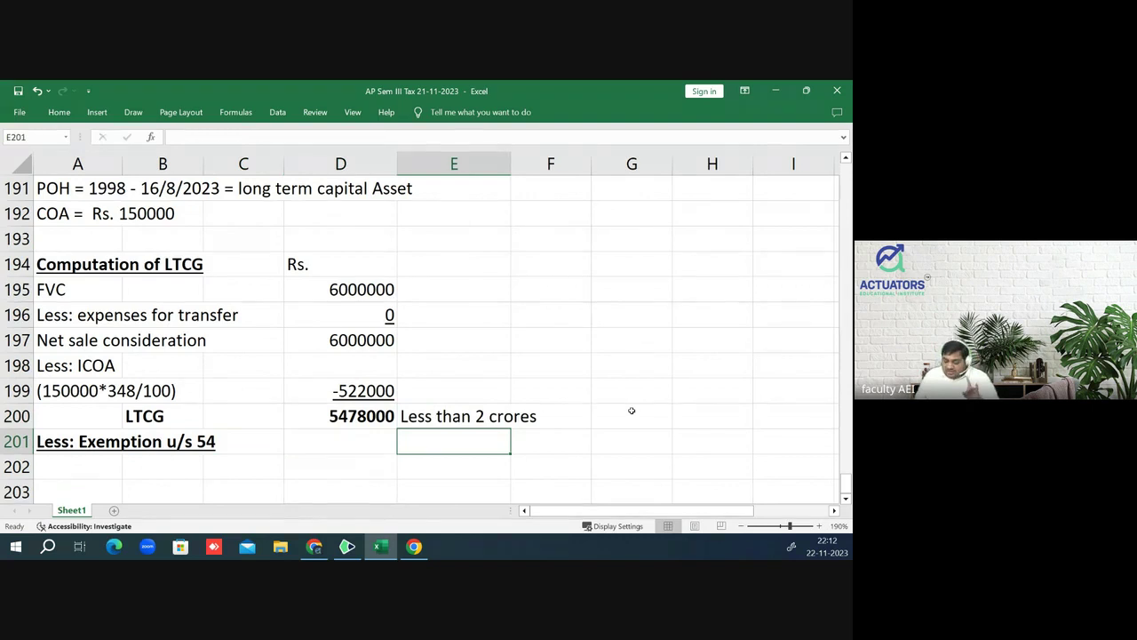
key(Left)
key(Up)
key(Up)
key(Up)
key(Up)
key(Up)
key(Up)
key(Up)
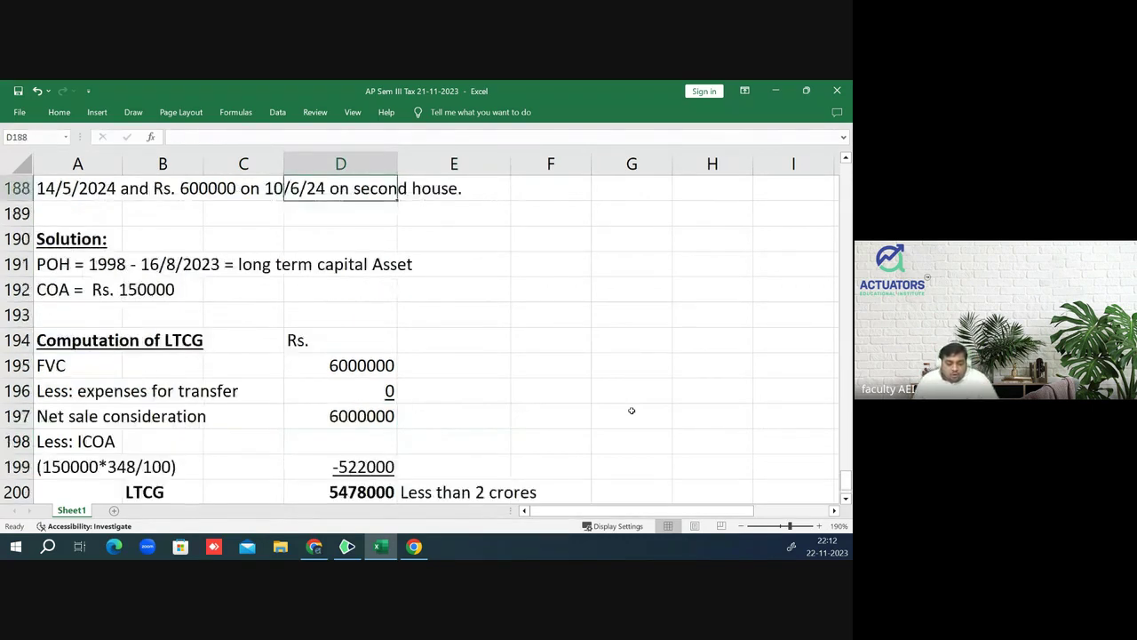
key(Up)
key(Up)
- Move up through the example question rows to empty cell E185 above the example
key(Down)
key(Down)
key(Left)
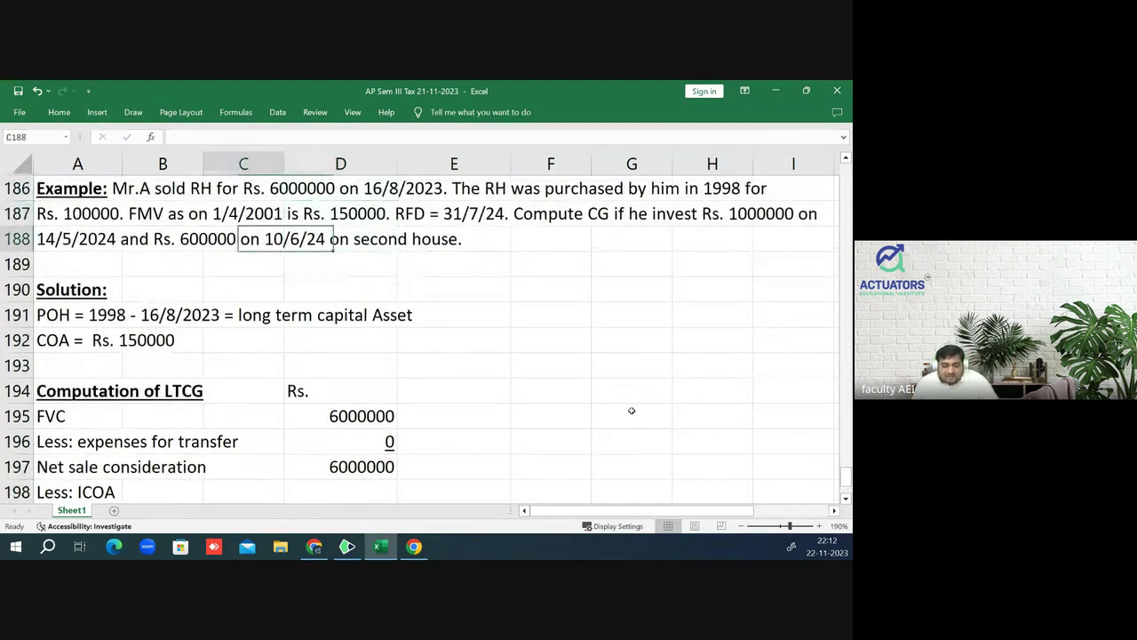
key(Left)
key(Left)
key(Right)
key(Right)
key(Right)
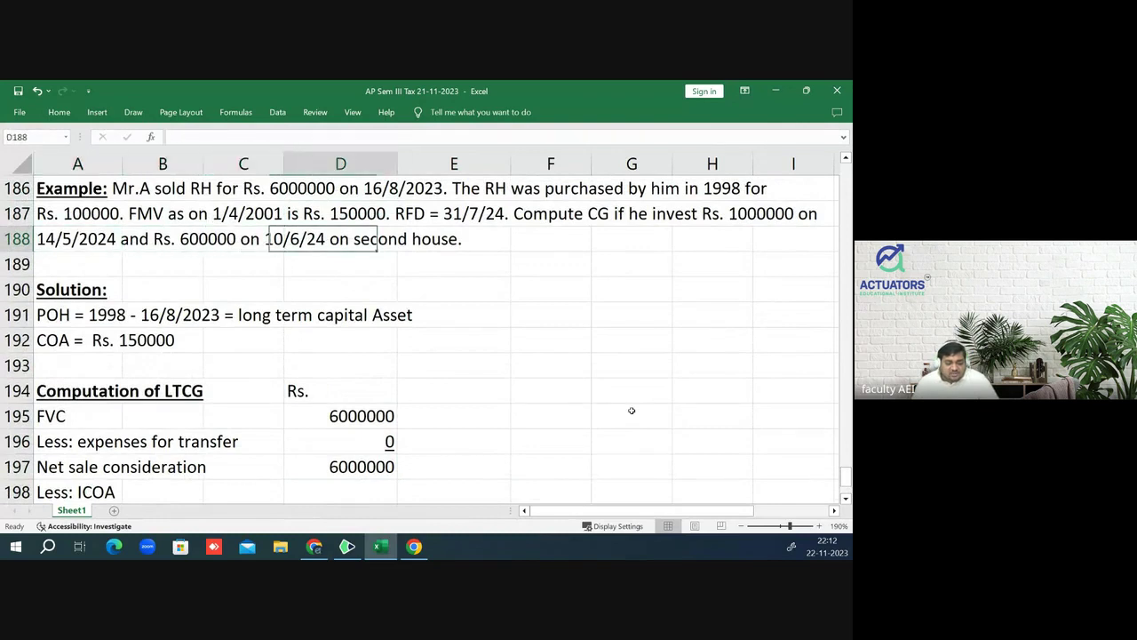
key(Left)
key(Right)
key(Left)
key(Right)
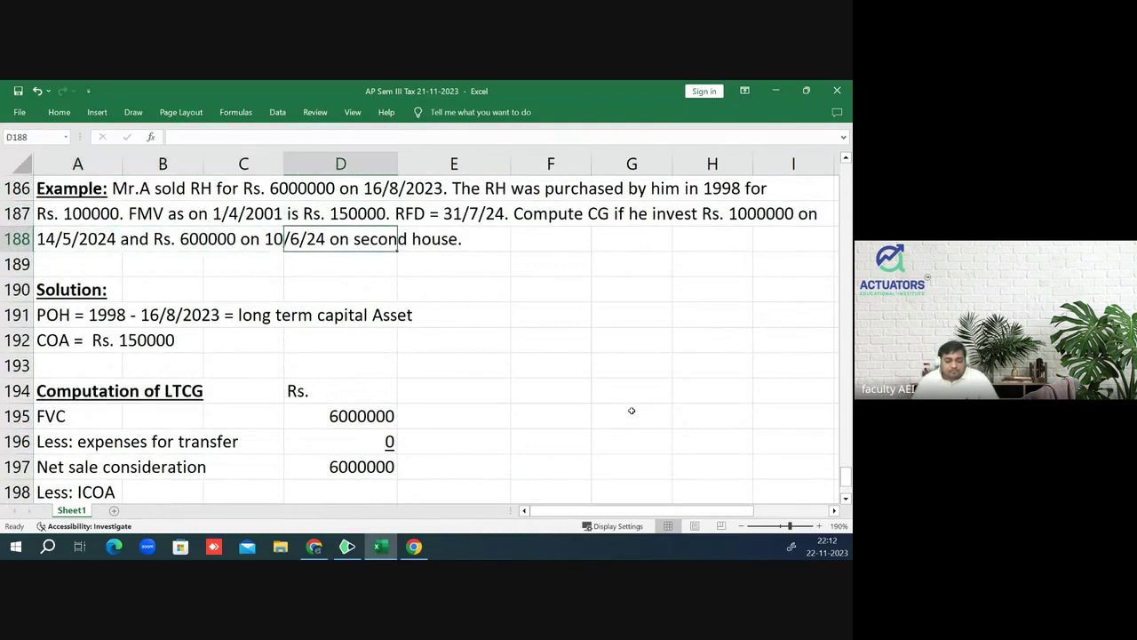
key(Left)
key(Left)
key(Up)
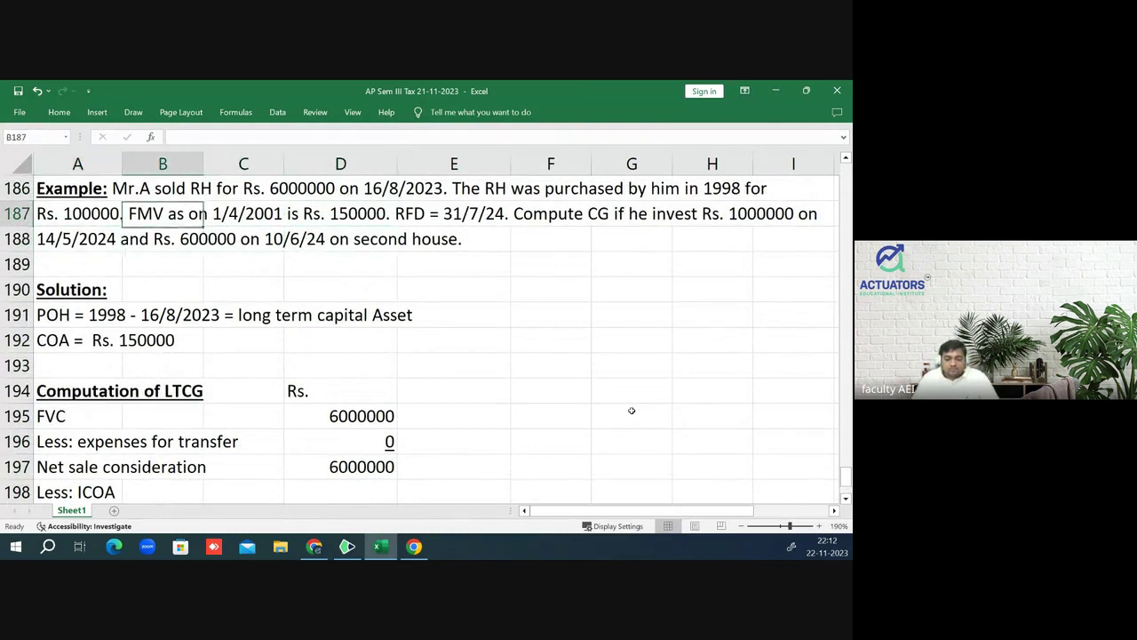
key(Up)
key(Down)
key(Up)
key(Right)
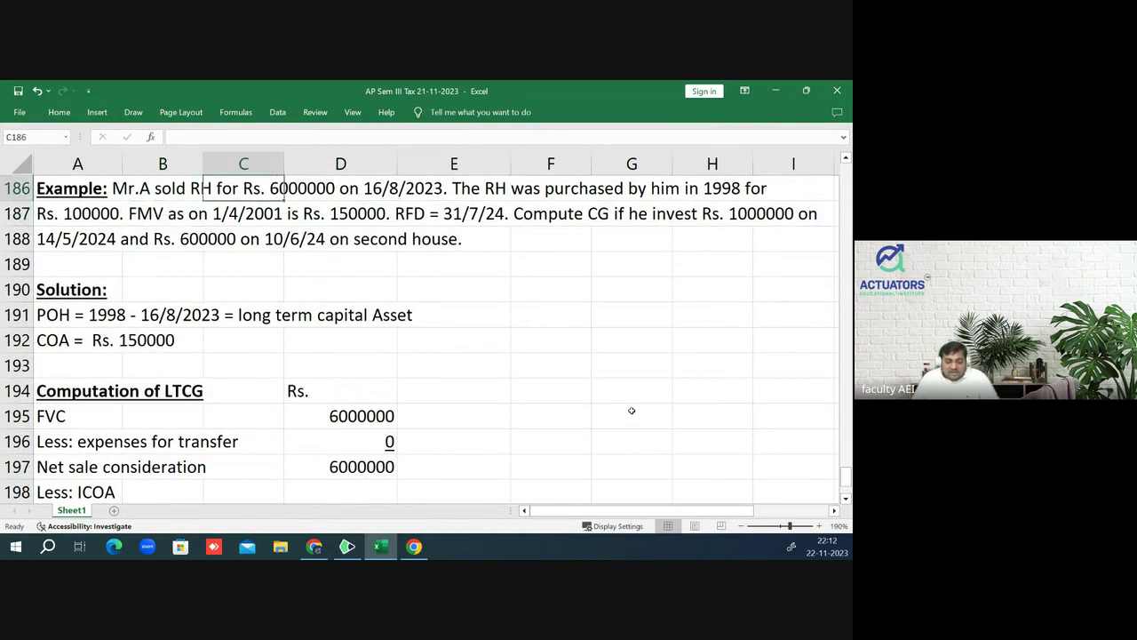
key(Right)
key(Right)
key(Up)
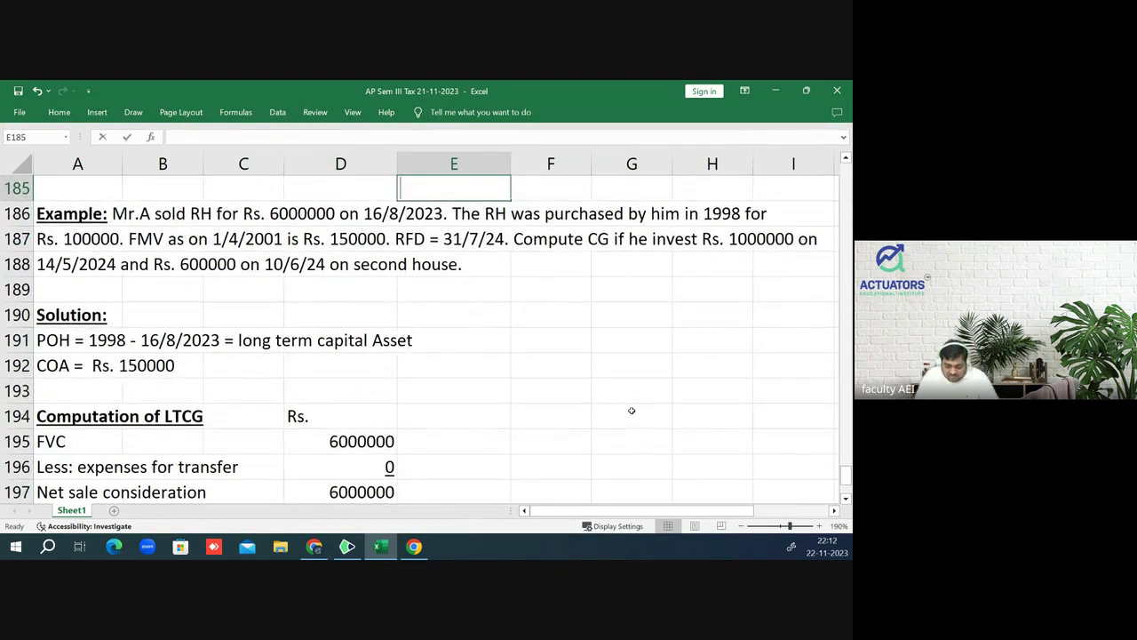
- Enter the date 31/3/24 in E185 and fill it yellow
text(31/3/2)
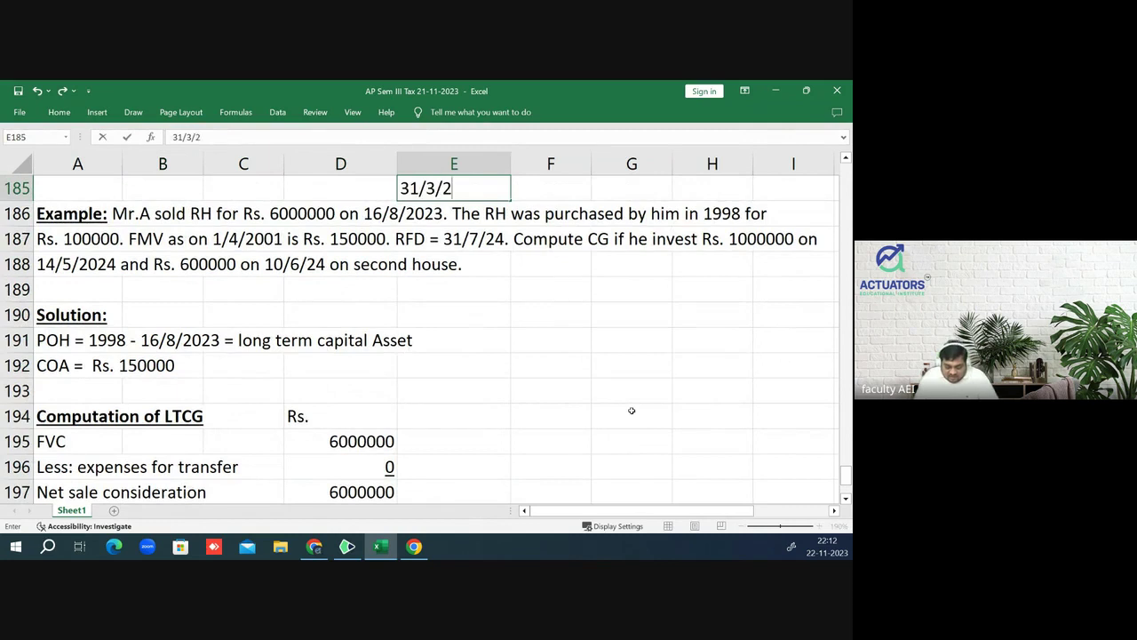
text(4)
key(Return)
key(Up)
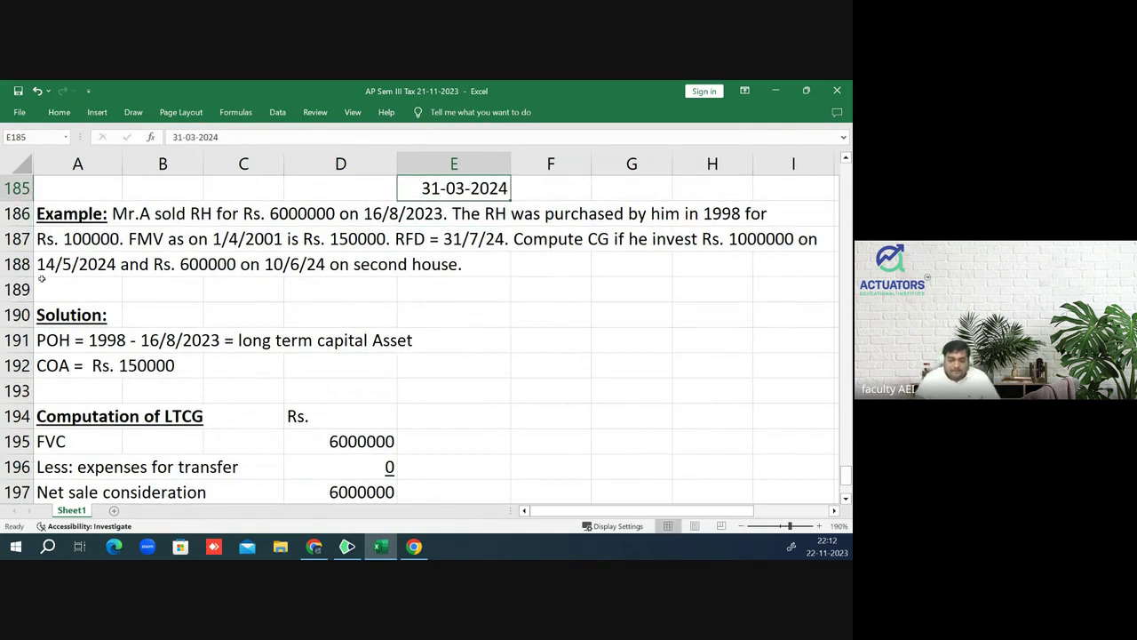
click(58, 112)
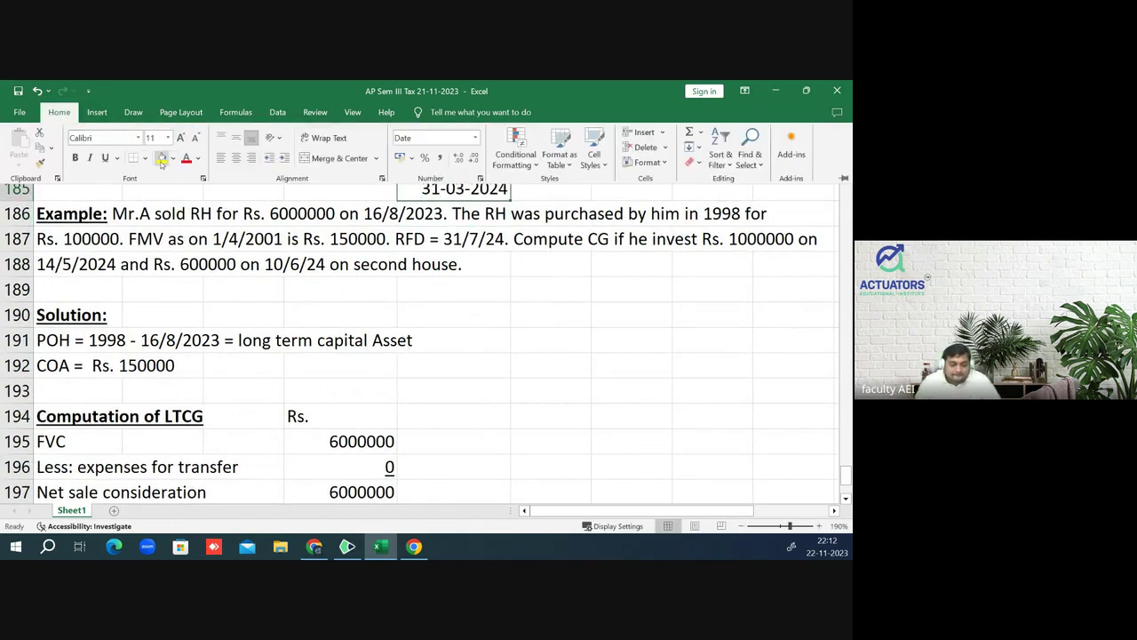
click(162, 157)
- Fill the RFD = 31/7/24 cell yellow
click(424, 235)
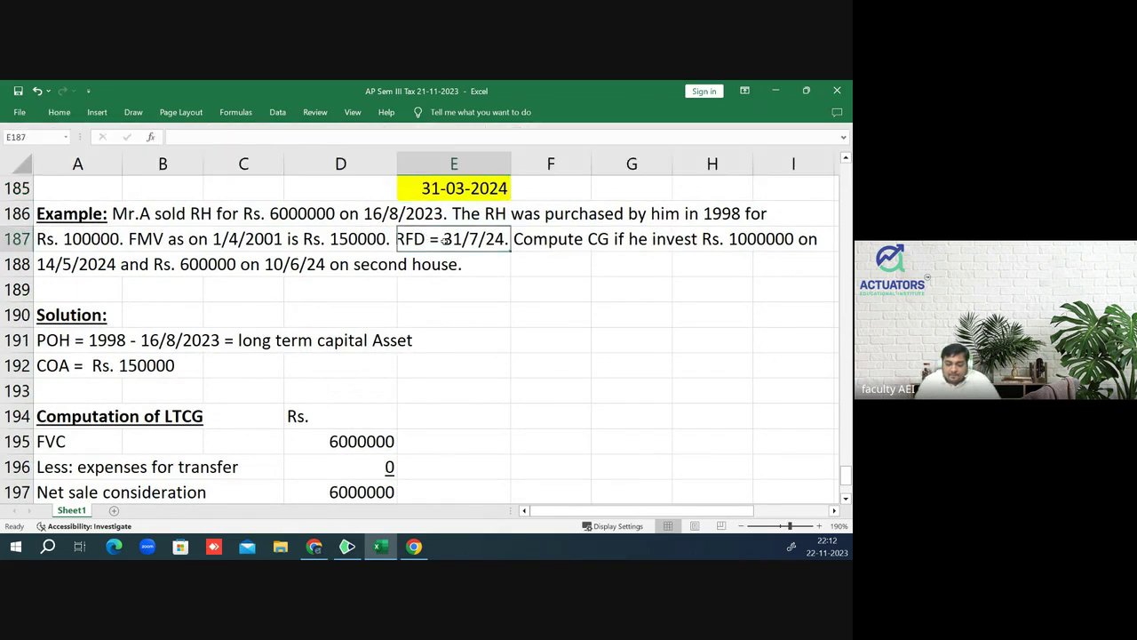
click(64, 112)
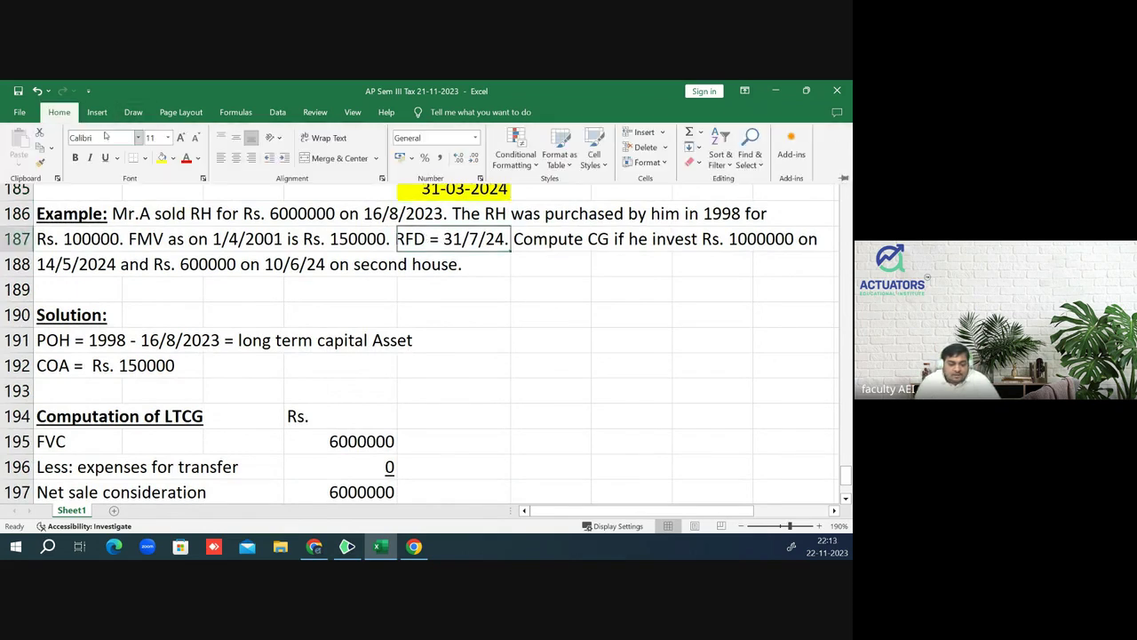
click(161, 158)
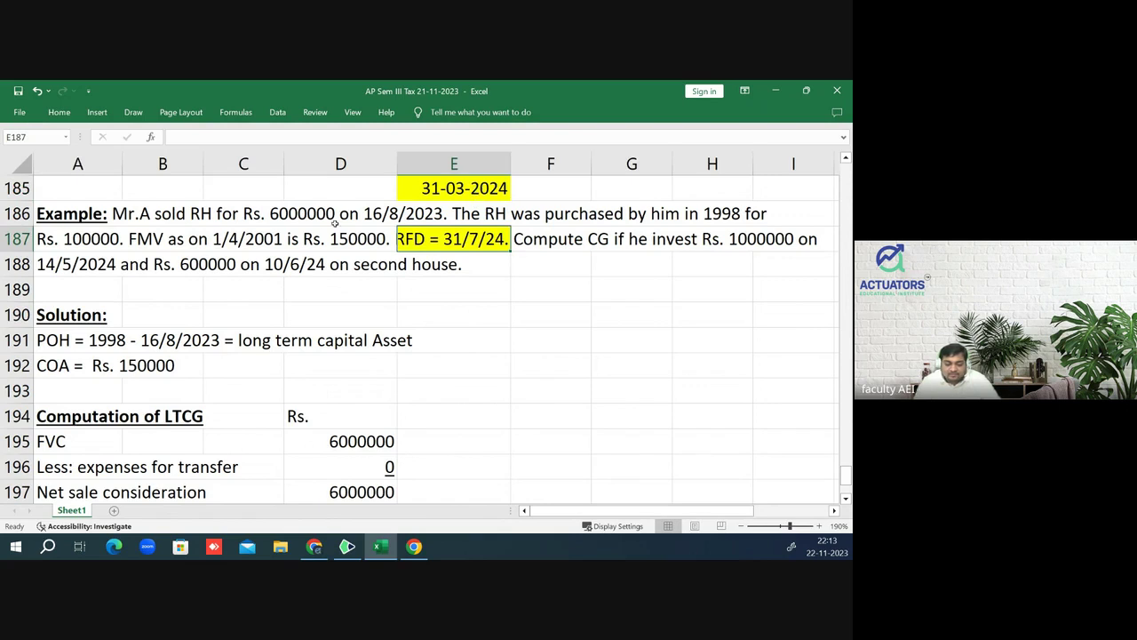
- Highlight the sale amount and 16/8/2023 sale date in row 186 yellow
click(386, 217)
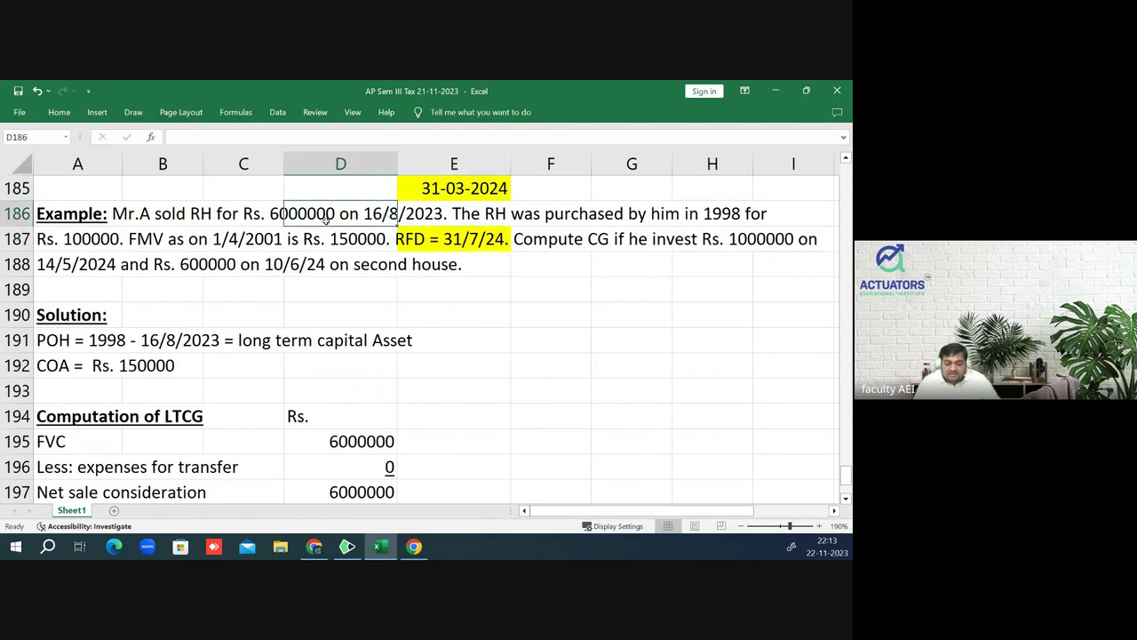
drag(396, 217, 416, 217)
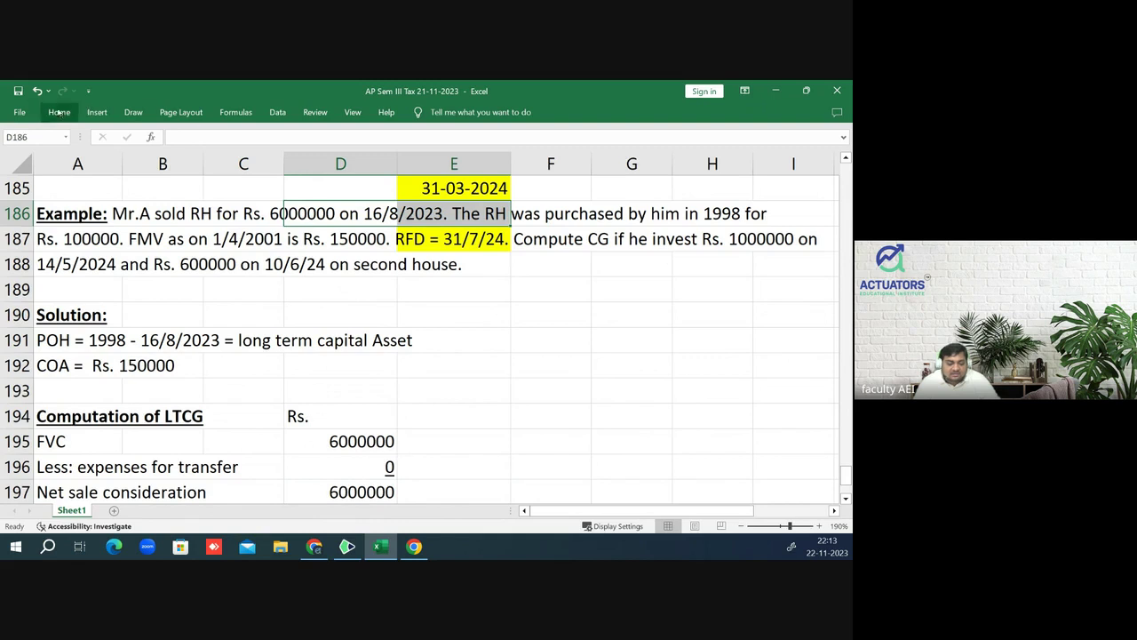
click(60, 112)
click(162, 158)
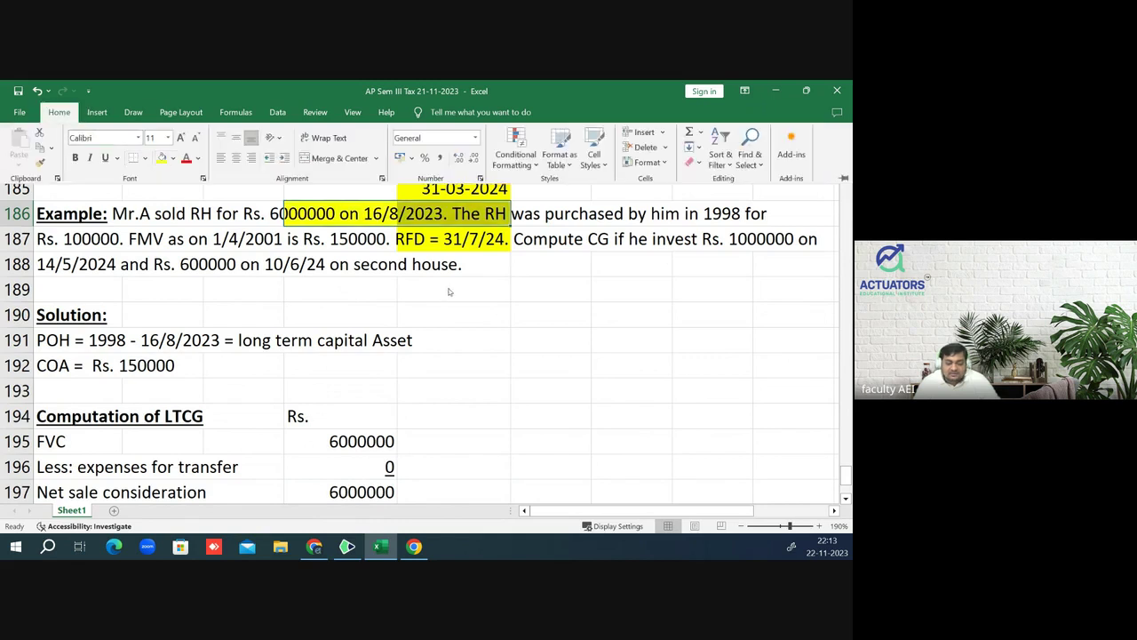
click(517, 329)
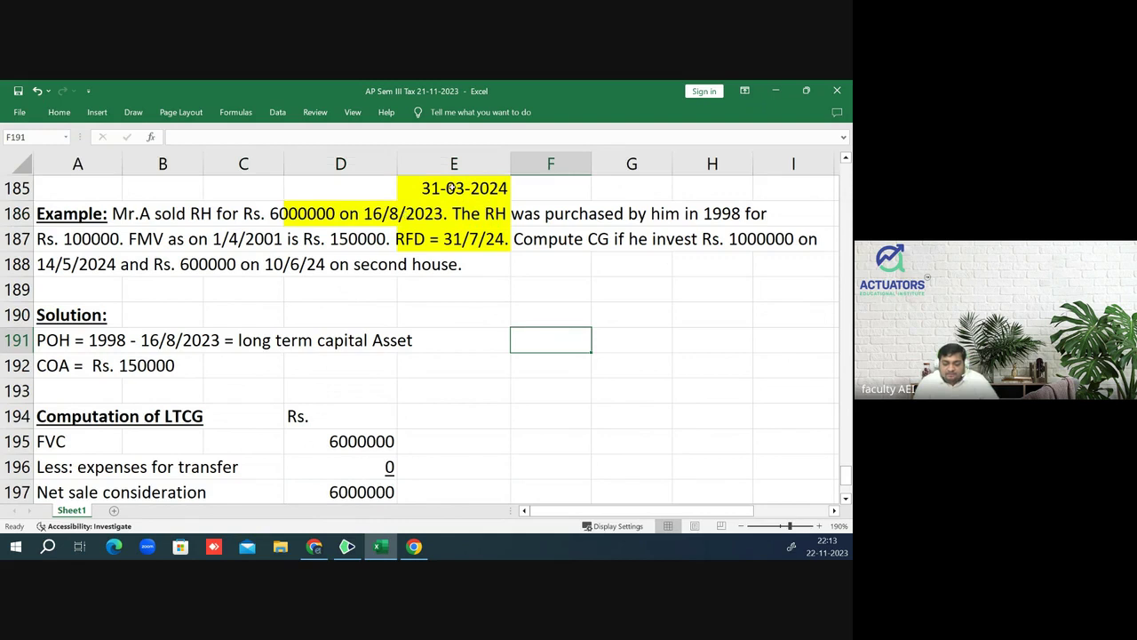
click(451, 188)
click(453, 245)
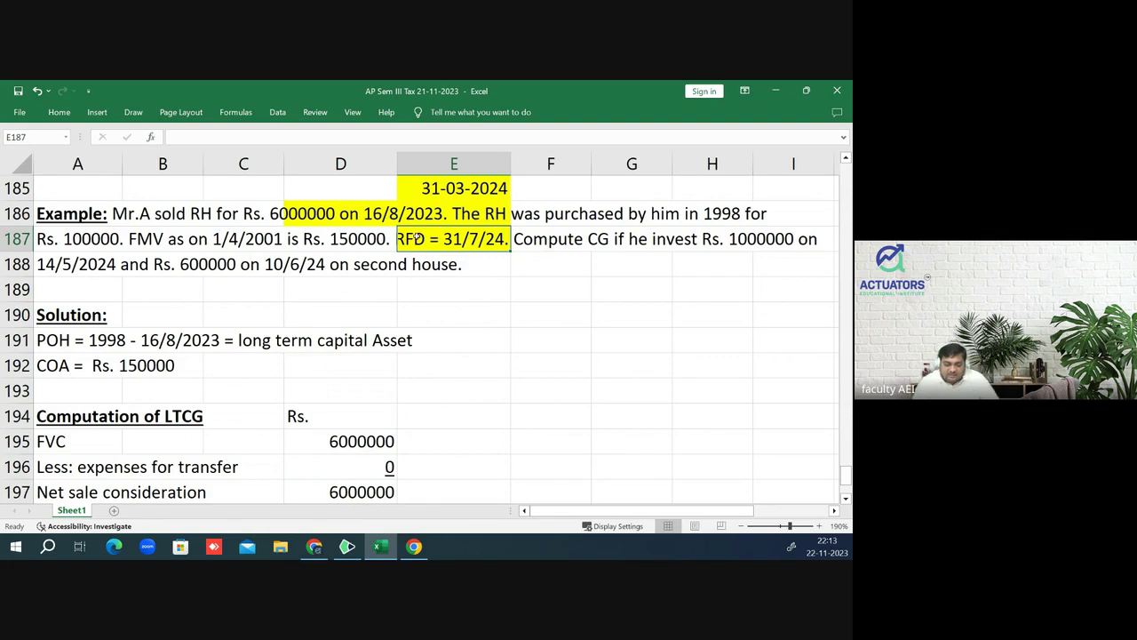
click(437, 292)
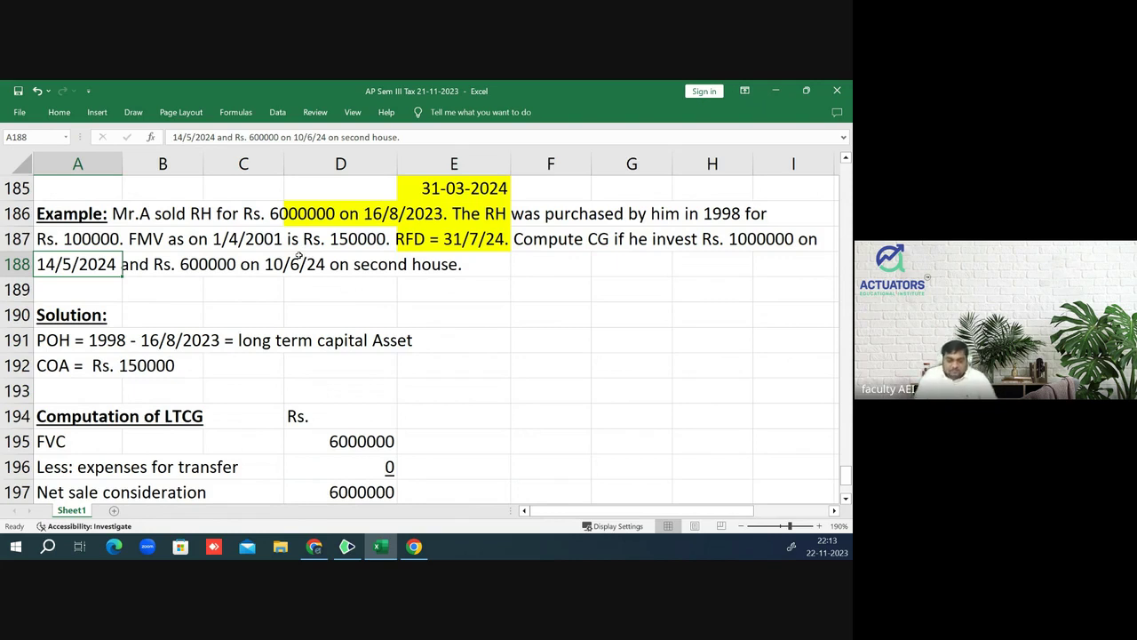
- Enter the -1600000 Section 54 exemption in D201 and underline it
key(Down)
key(Down)
key(Down)
key(Down)
key(Down)
key(Down)
key(Down)
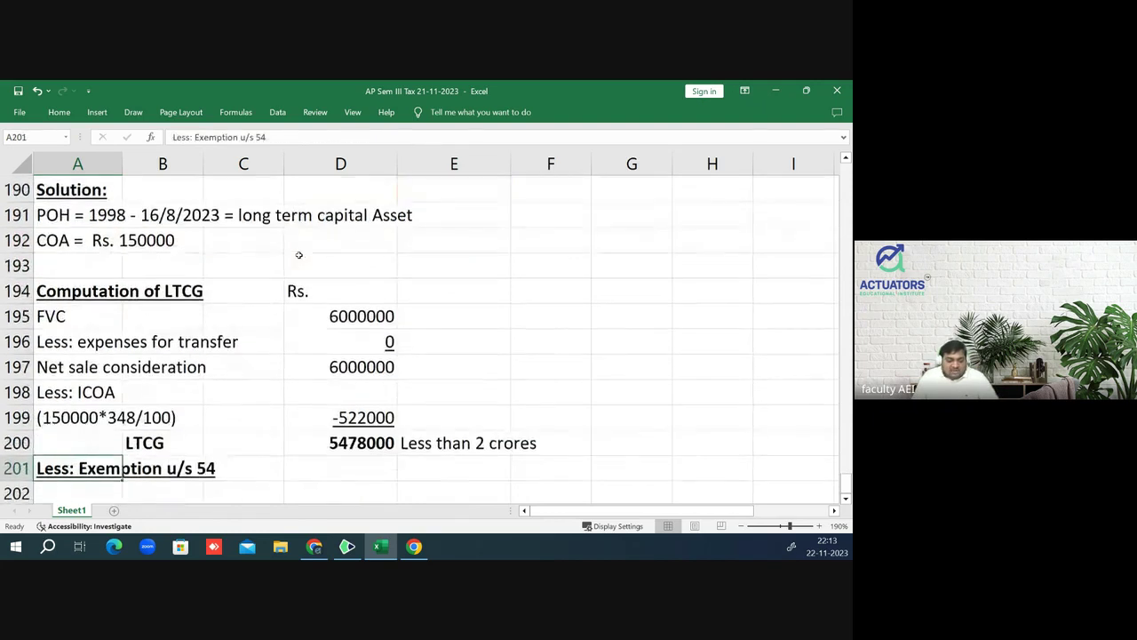
key(Up)
key(Right)
key(Right)
key(Right)
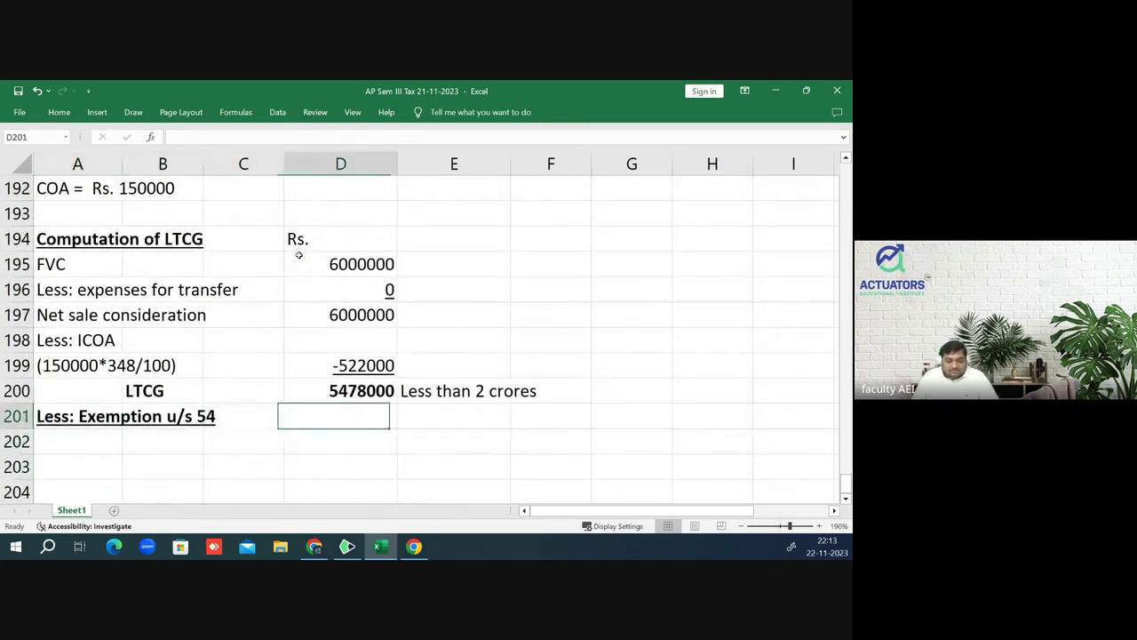
text(-16)
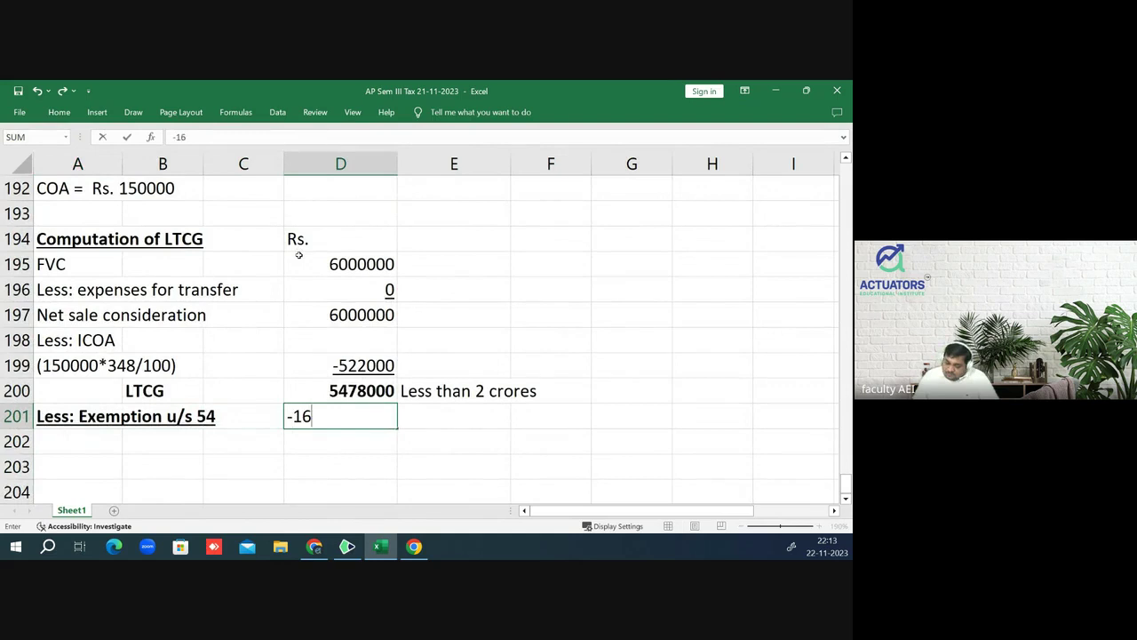
text(00000)
key(Return)
key(Up)
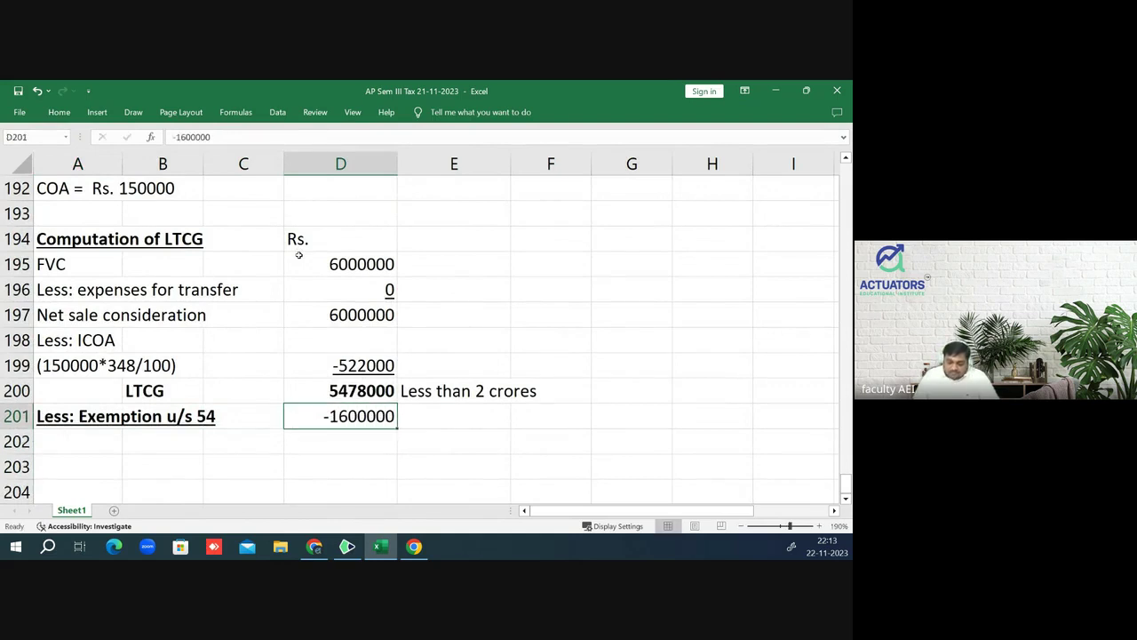
key(ctrl+u)
key(Down)
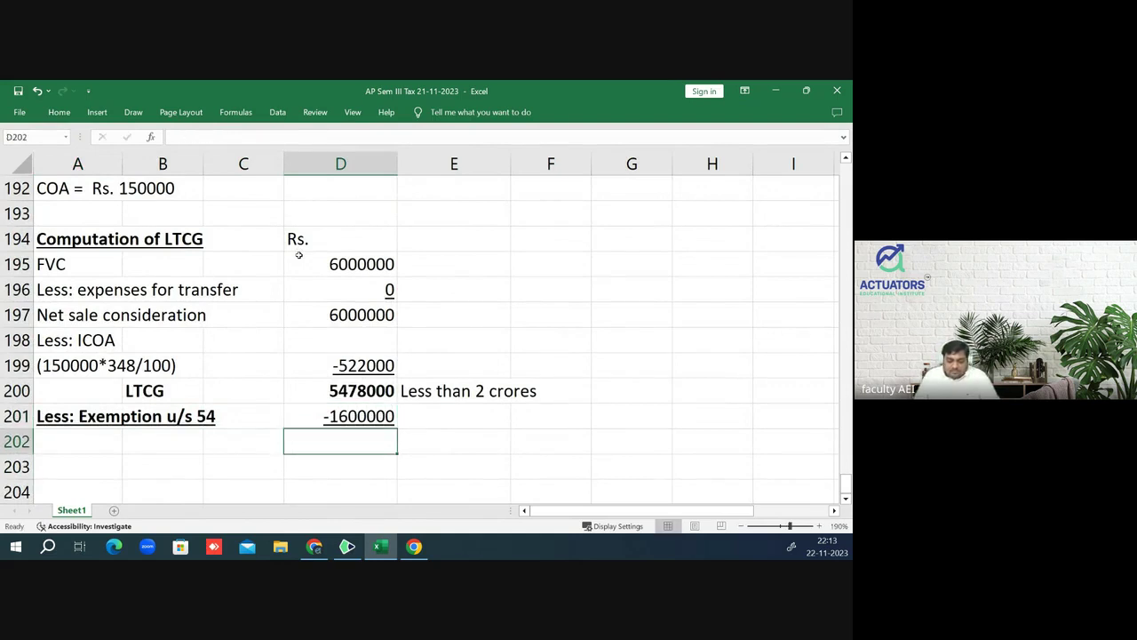
- Label row 202 as 'Taxable LTCG' in B202
key(Left)
key(Left)
key(Left)
key(Right)
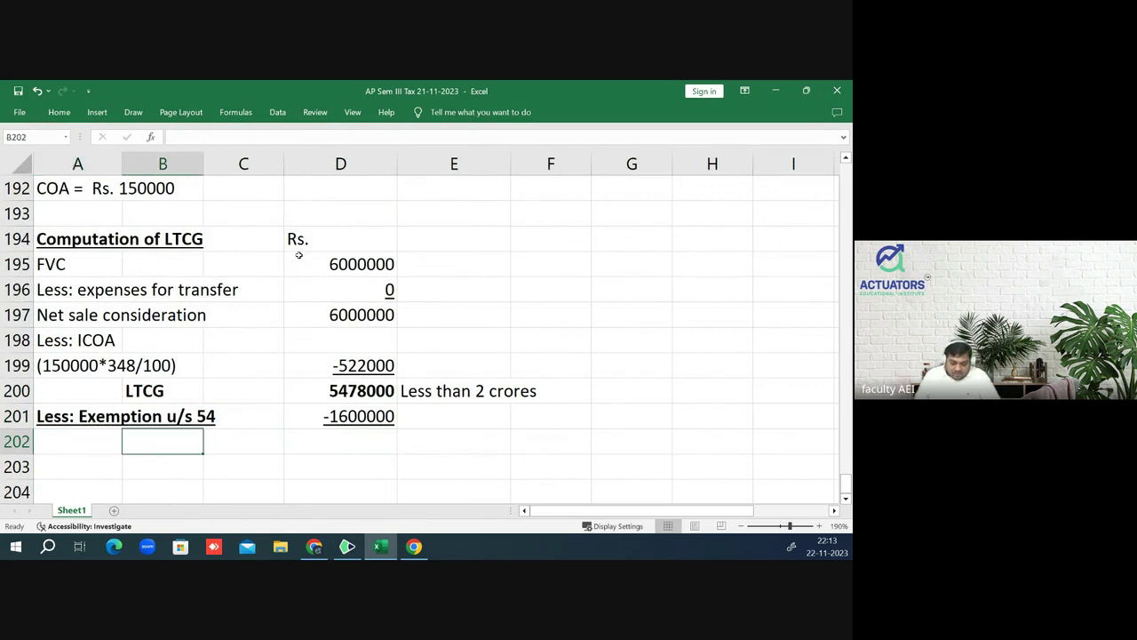
text(Taxable )
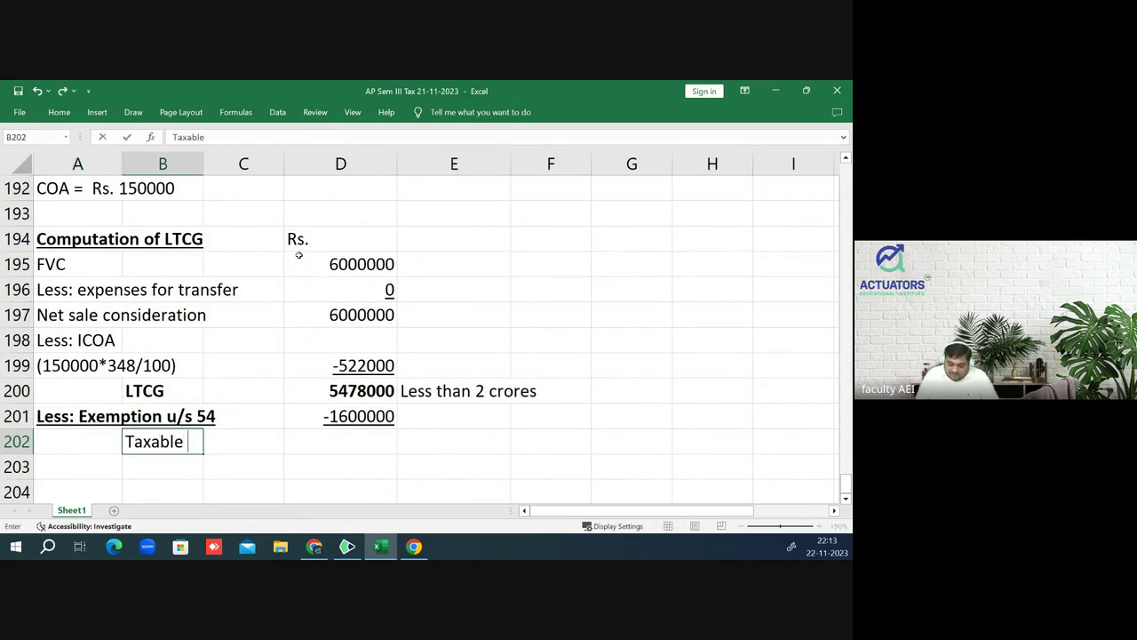
text(LTCg)
key(BackSpace)
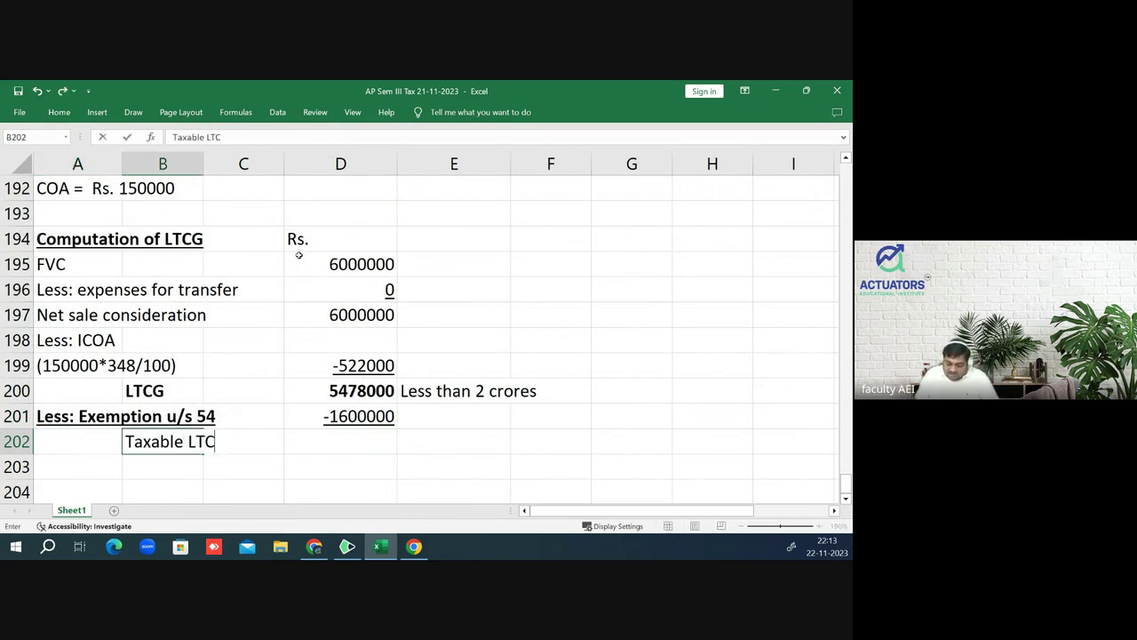
text(G)
key(Return)
- Add the formula =D200+D201 in D202 to total the Taxable LTCG of 3878000
key(Up)
key(Right)
key(Right)
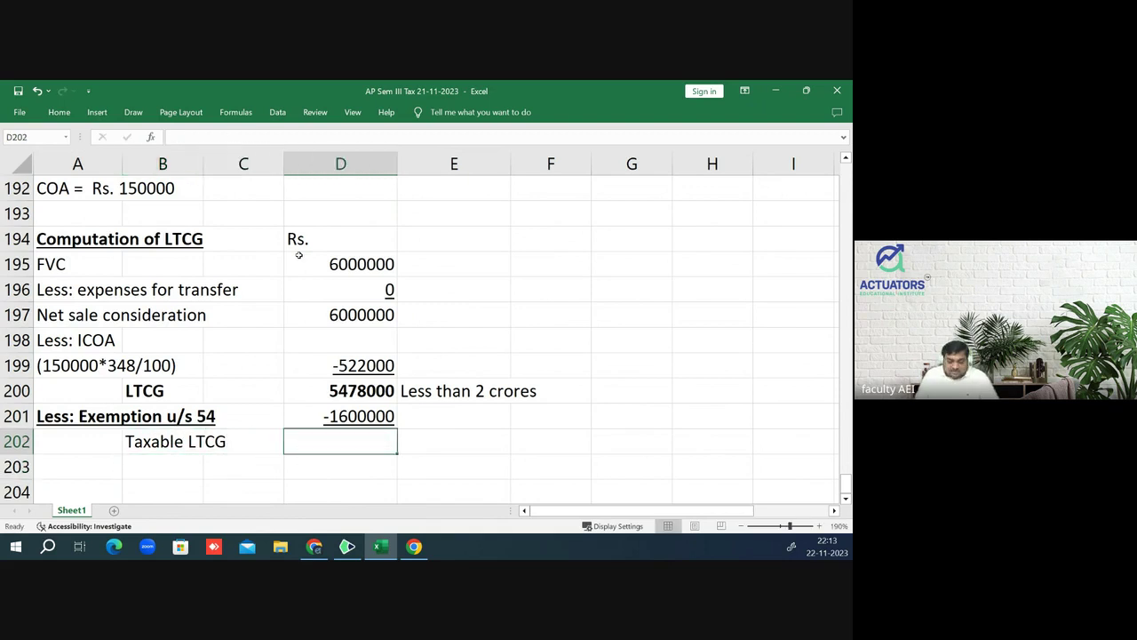
text(=)
key(Up)
key(Up)
text(+)
key(Up)
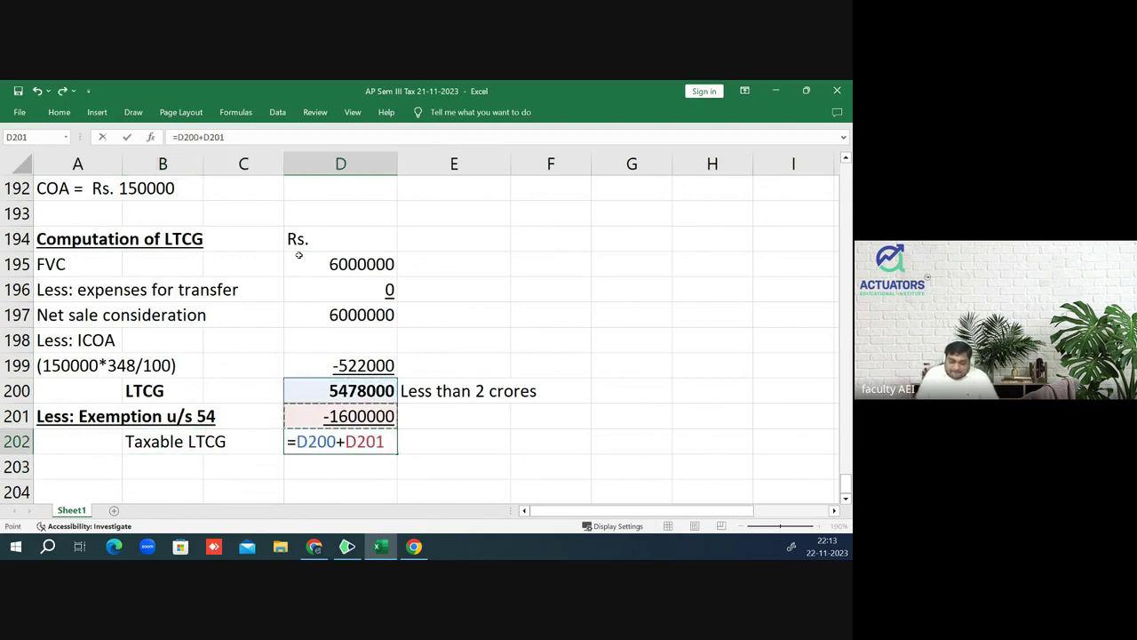
key(Return)
- Make the Taxable LTCG label and amount in row 202 bold and underlined
key(Up)
key(Left)
key(Left)
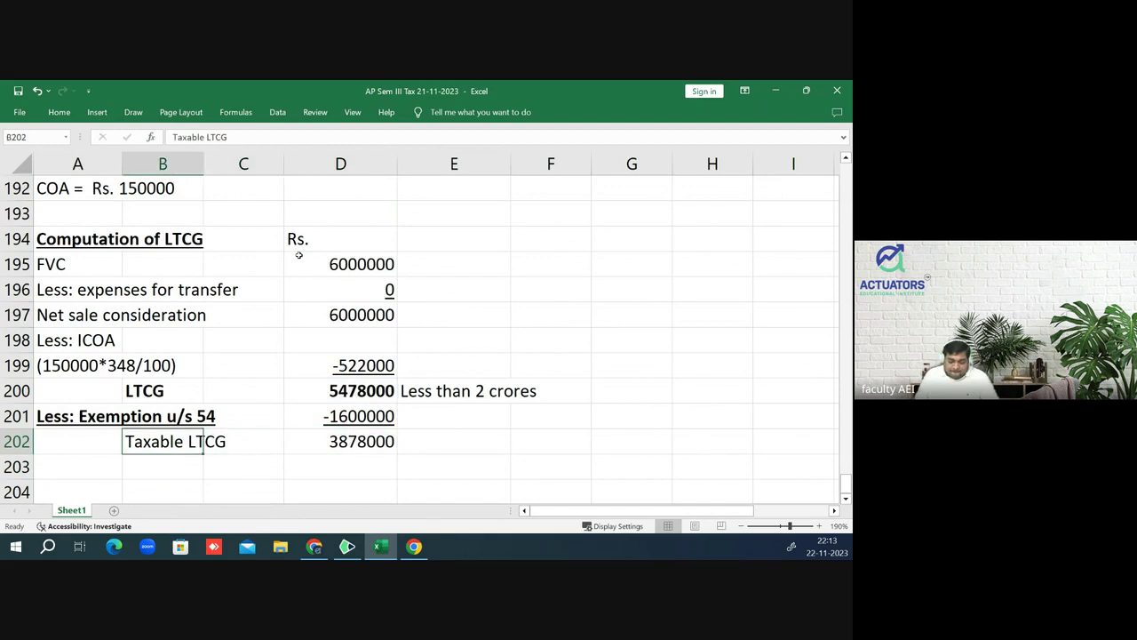
key(shift+Right)
key(shift+Right)
key(ctrl+b)
key(ctrl+u)
key(Down)
key(Right)
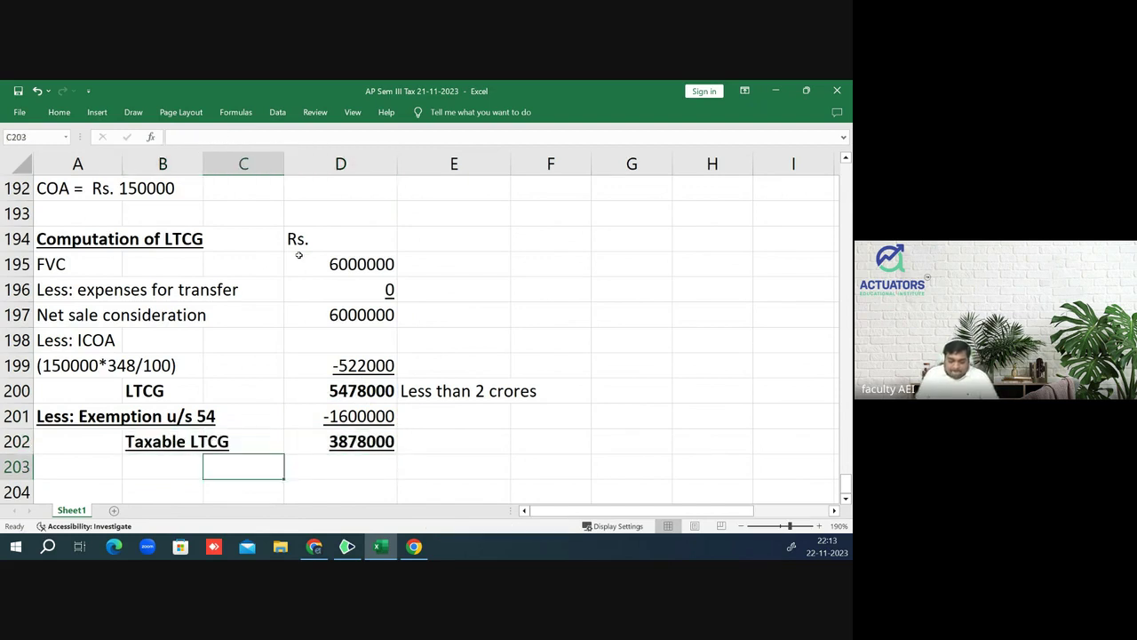
key(Up)
key(Right)
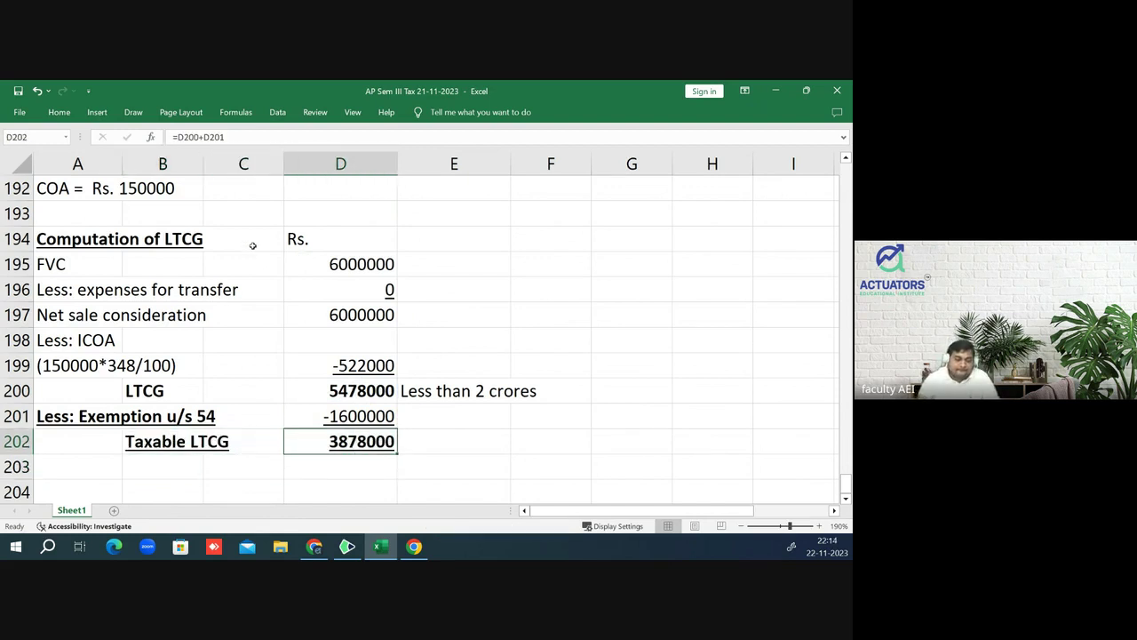
- Fill the Taxable LTCG amount 3878000 in D202 with yellow
click(61, 114)
click(162, 157)
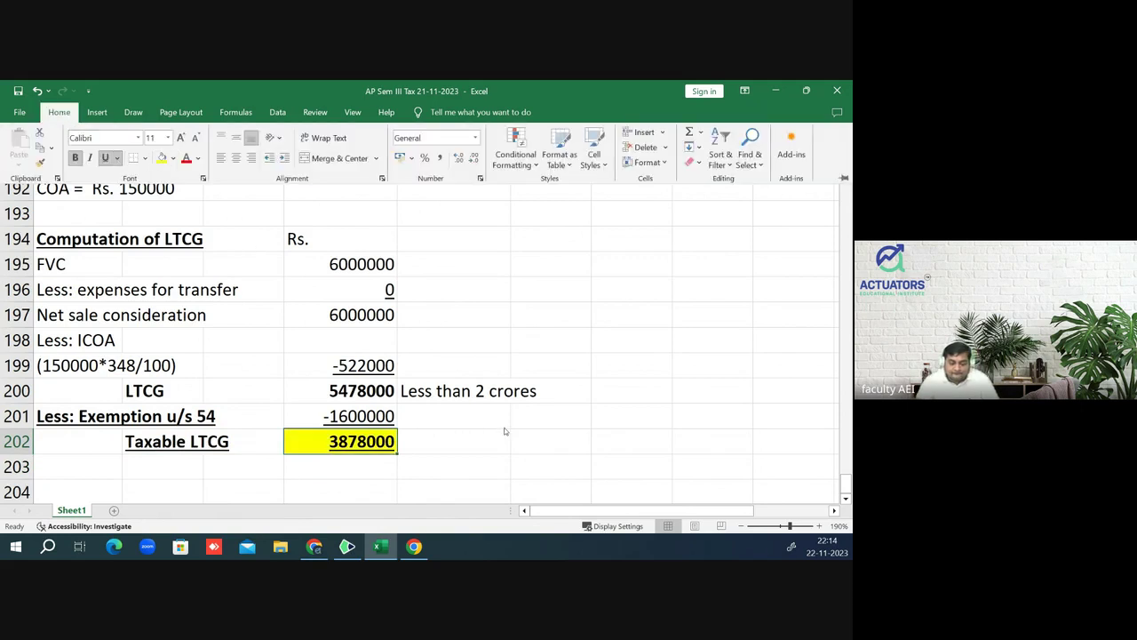
click(497, 435)
click(632, 414)
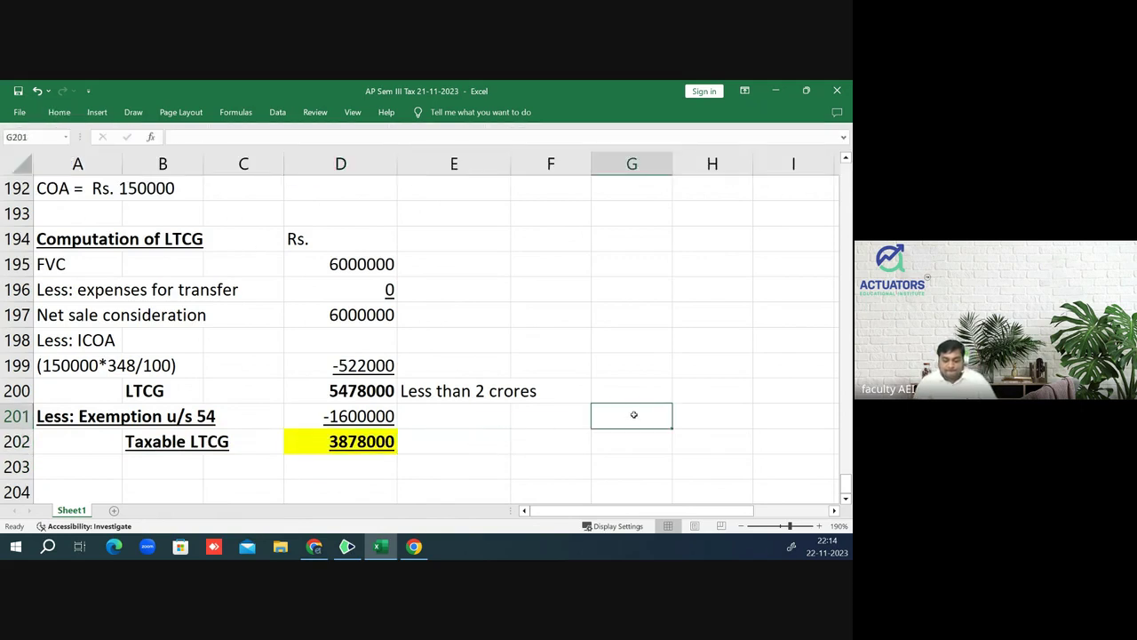
- Scroll up and move to the Solution heading row to review the computation
scroll(631, 412, up, 1)
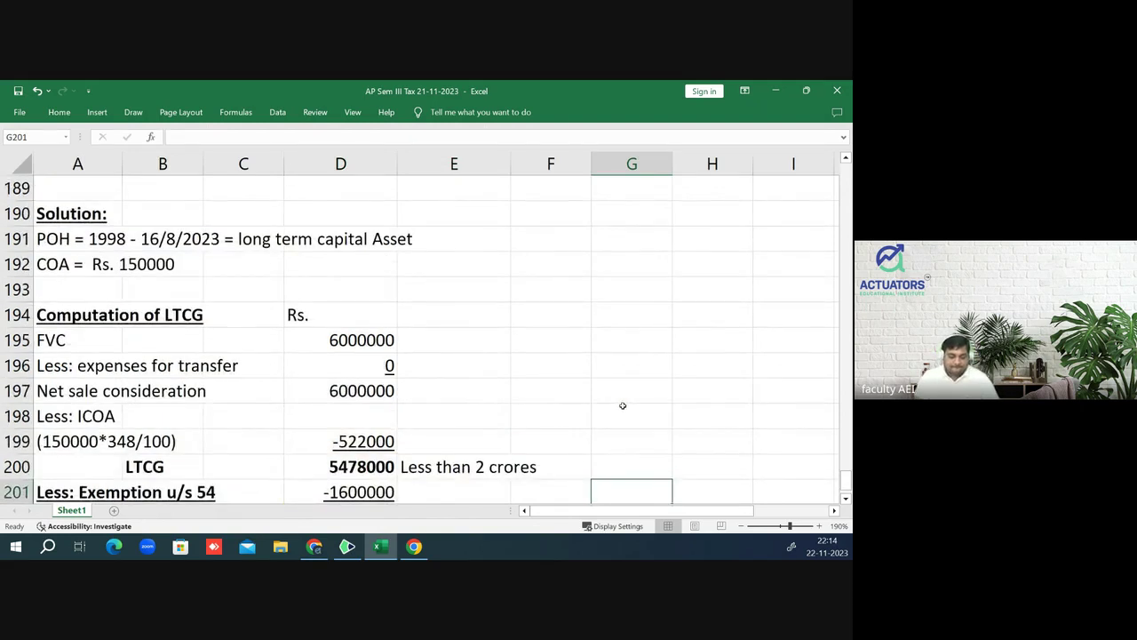
click(492, 349)
key(Down)
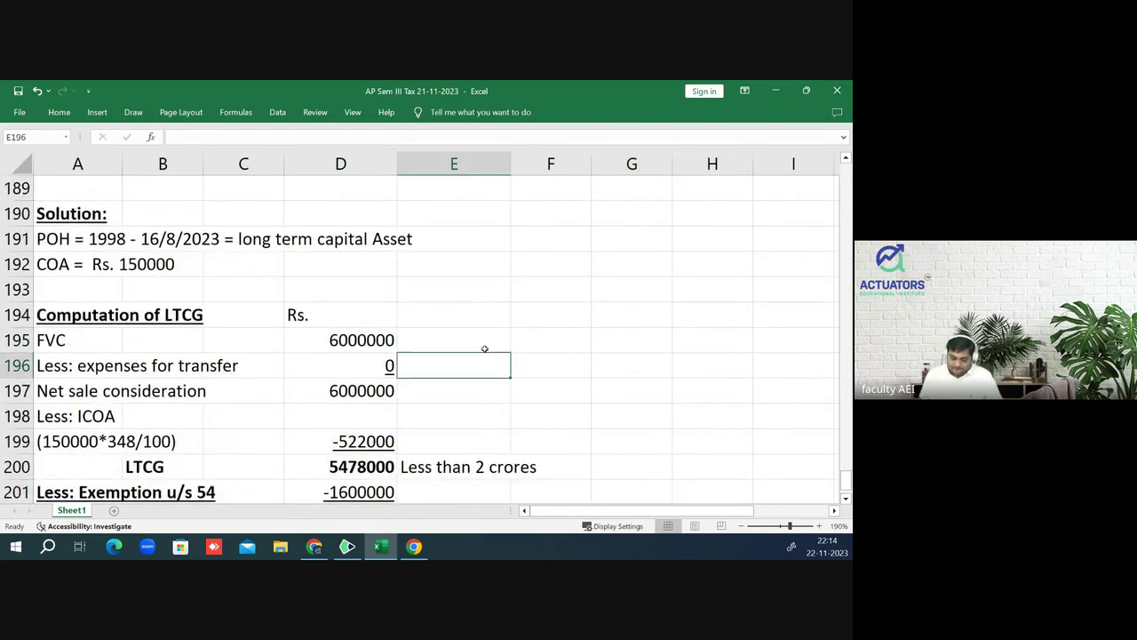
key(Down)
key(Down)
key(Down)
key(Down)
key(Down)
key(Down)
key(Up)
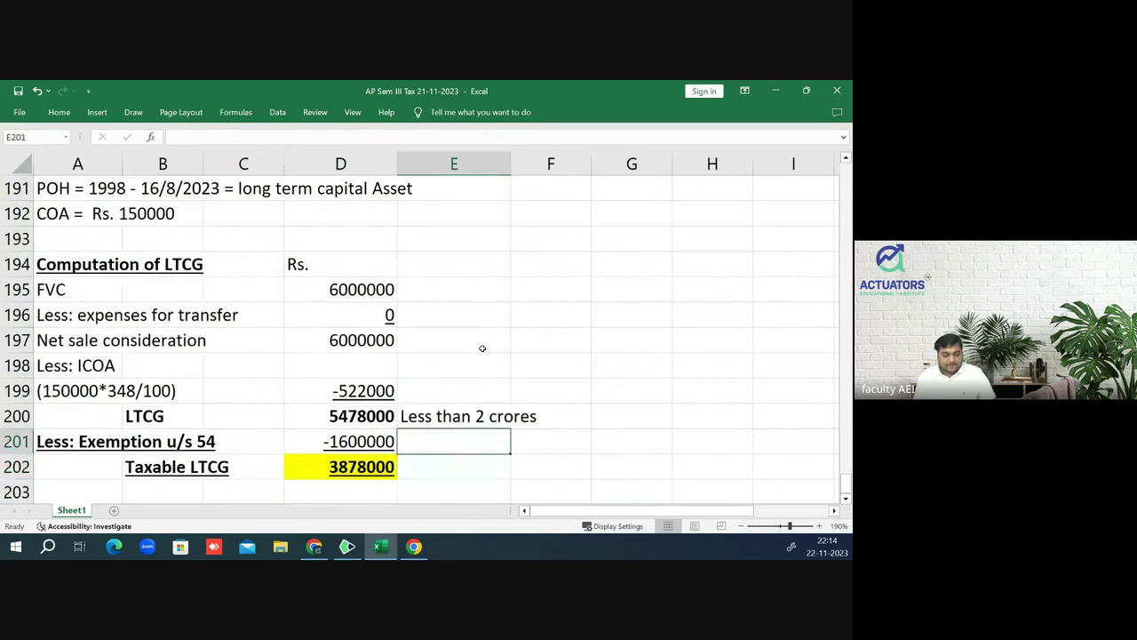
key(Up)
key(Up)
key(Up)
key(Up)
key(Up)
key(Up)
key(Up)
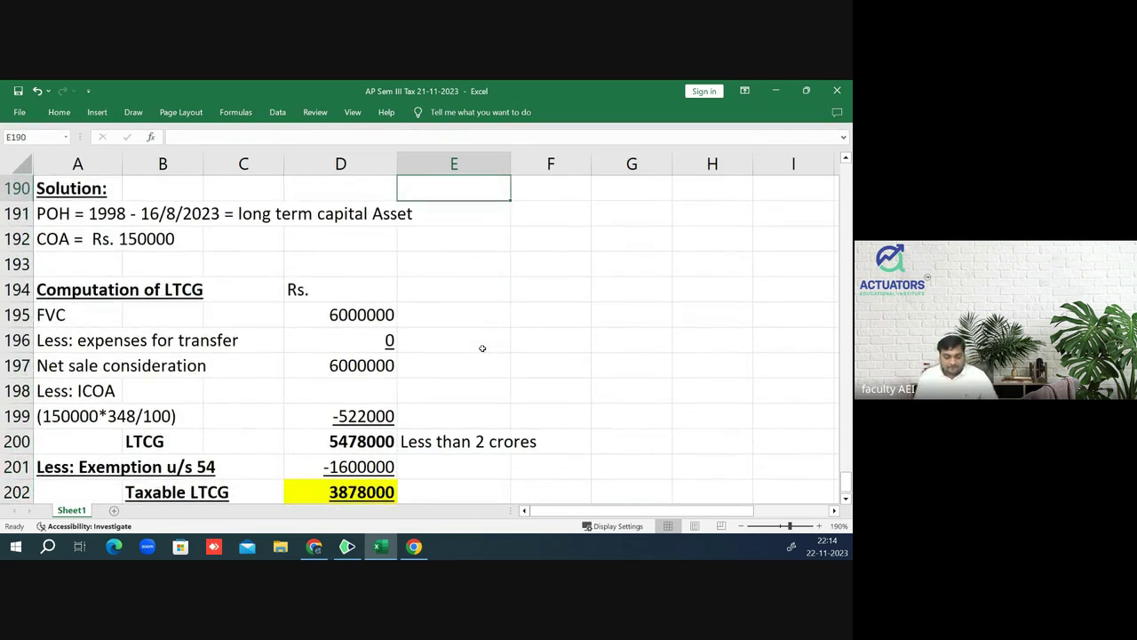
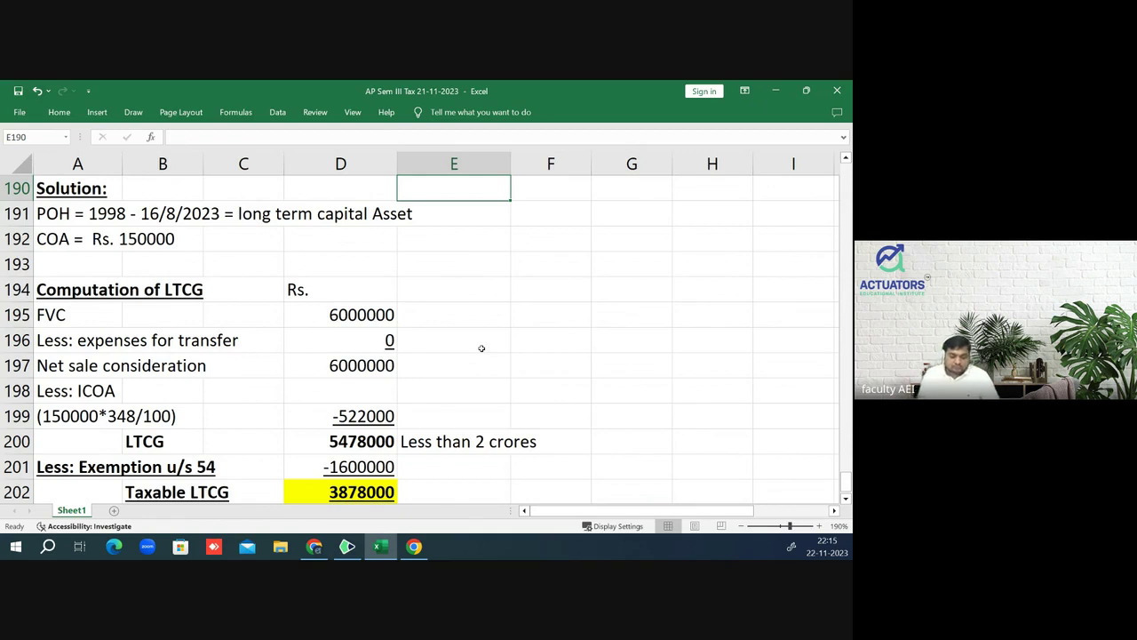
- Add a bold, underlined '2 New RH' note in E201 beside the -1600000 s.54 exemption
key(Down)
key(Down)
key(Down)
key(Down)
key(Down)
key(Down)
key(Down)
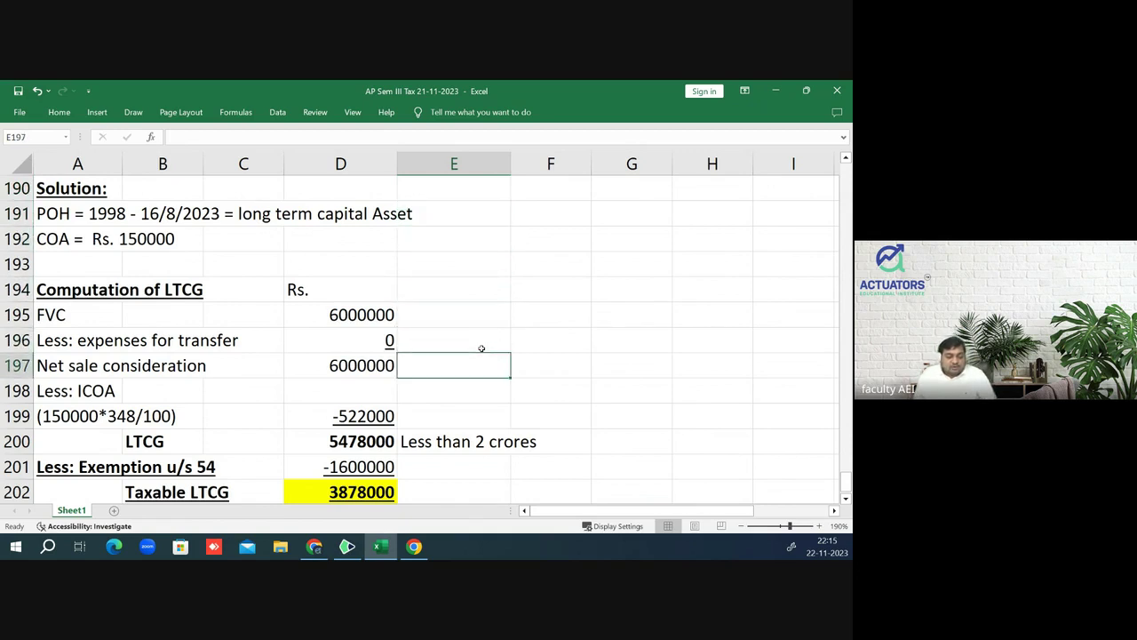
key(Down)
key(Down)
key(Left)
key(Left)
key(Down)
key(Down)
key(Down)
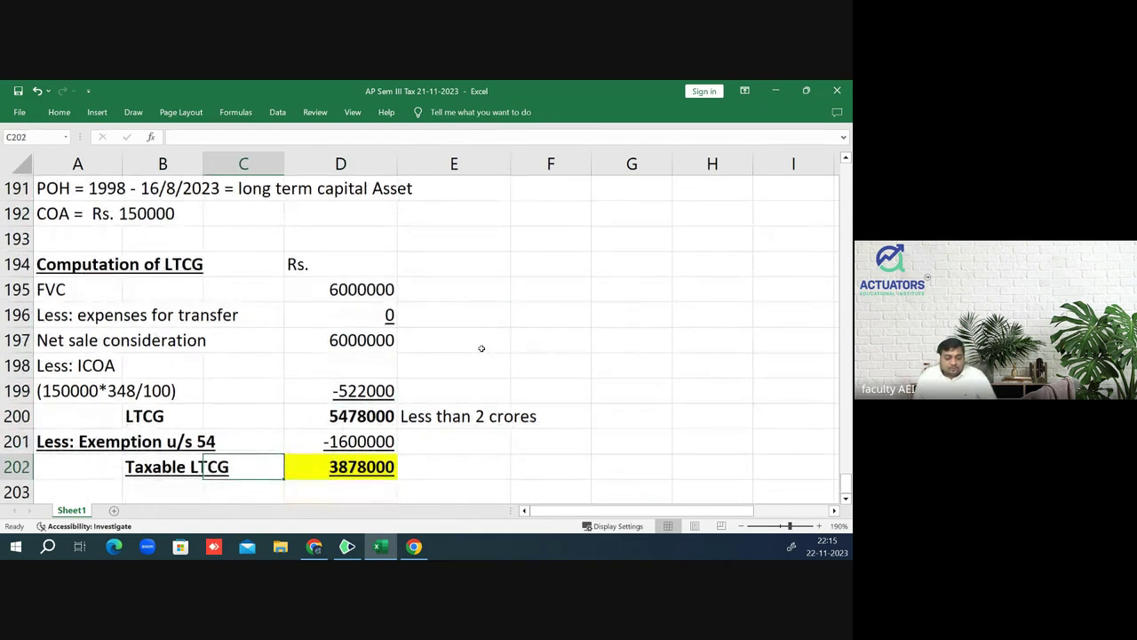
key(Right)
key(Up)
key(Up)
key(Down)
key(Right)
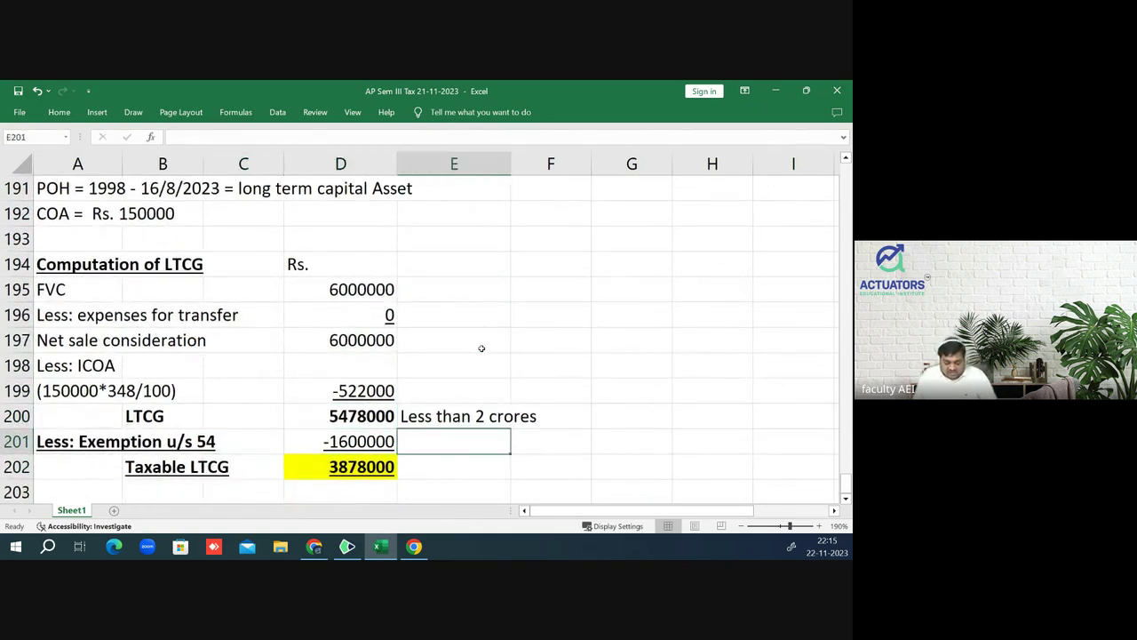
text(2 New )
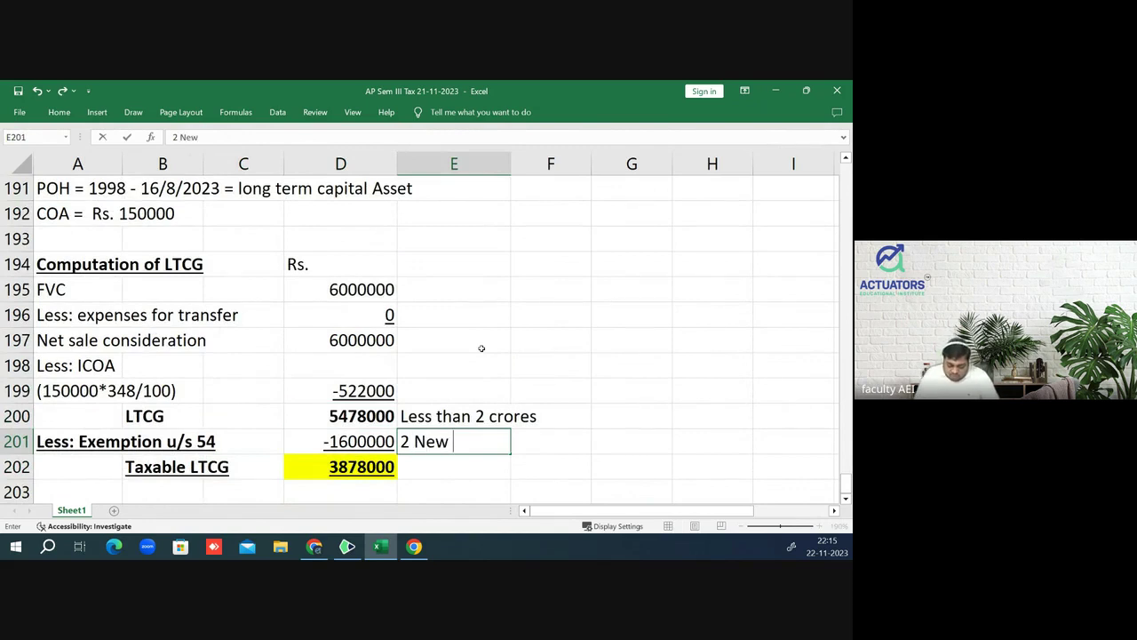
text(RH)
key(Return)
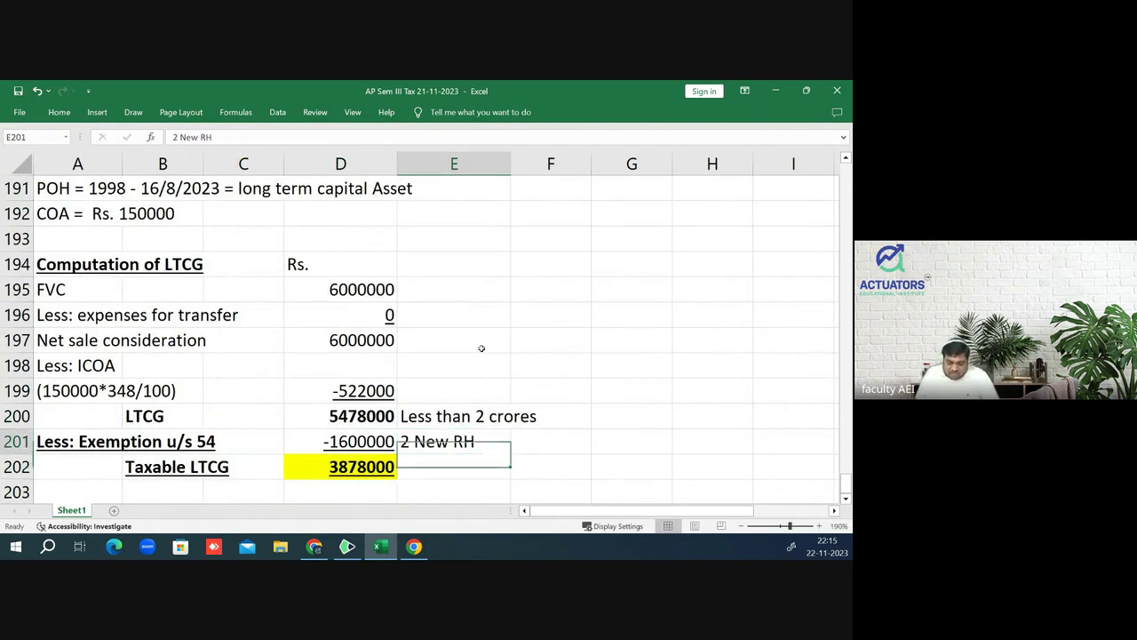
key(Up)
key(ctrl+b)
key(ctrl+u)
- Review the computation amounts, including the Taxable LTCG of 3878000, and return to the example question
key(Up)
key(Up)
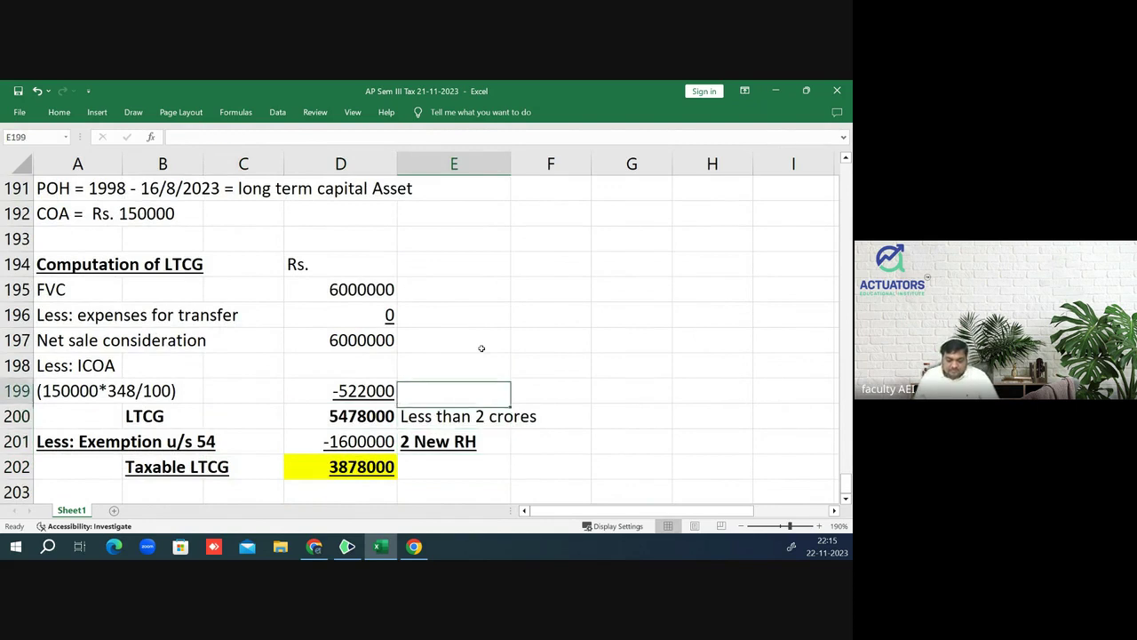
key(Up)
key(Up)
key(Up)
key(Up)
key(Up)
key(Down)
key(Down)
key(Down)
key(Down)
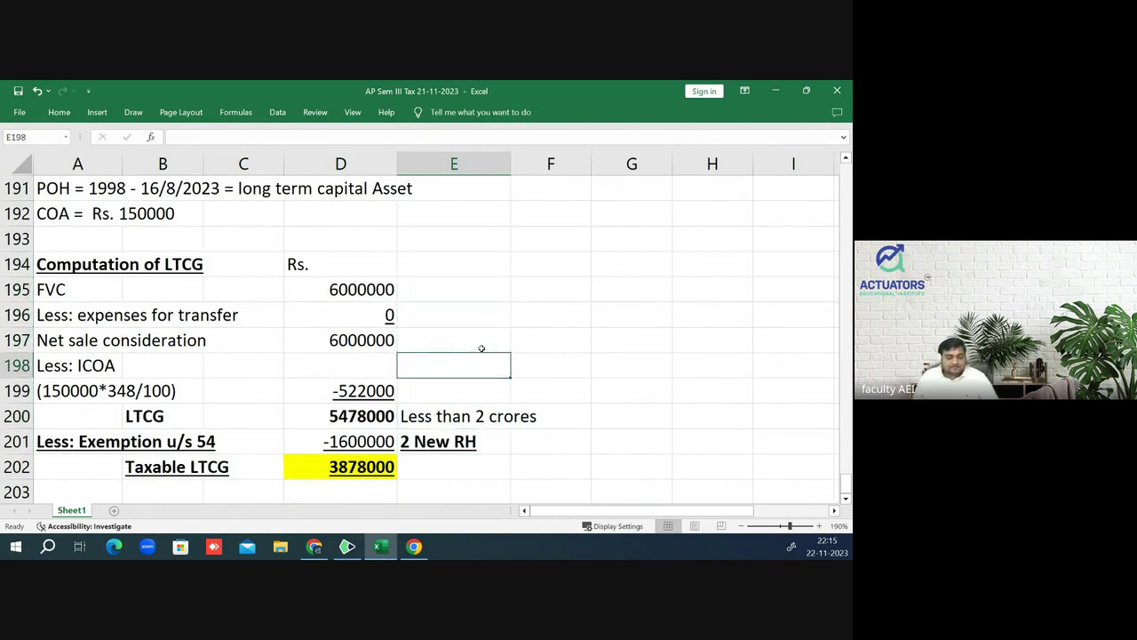
key(Left)
key(Down)
key(Down)
key(Down)
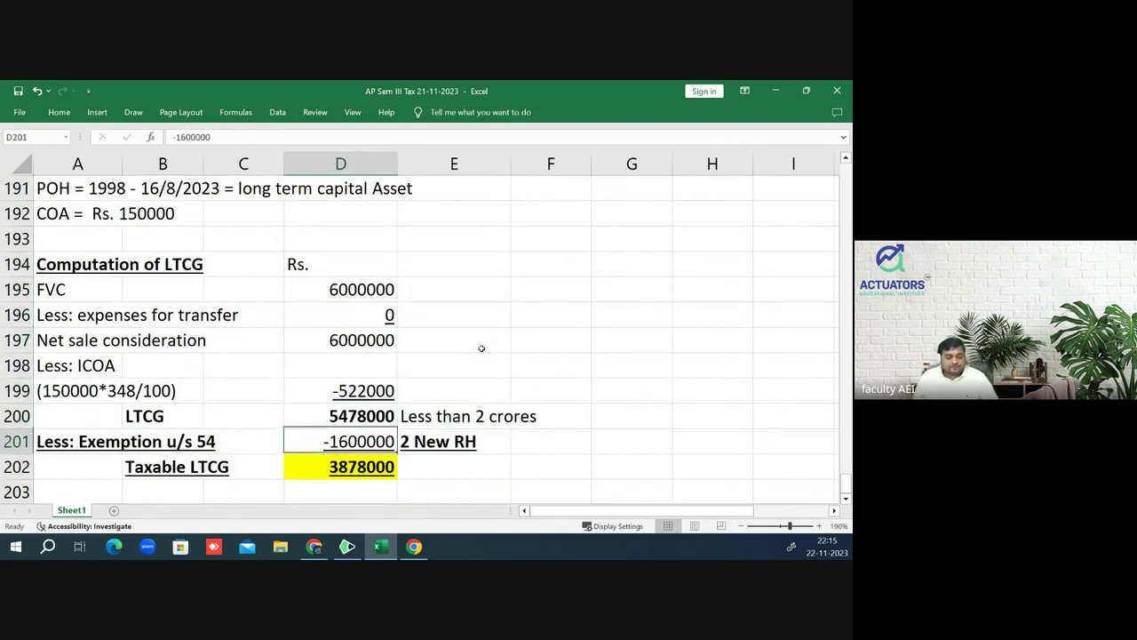
key(Down)
key(Up)
key(Up)
key(Up)
key(Up)
key(Up)
key(Up)
key(Up)
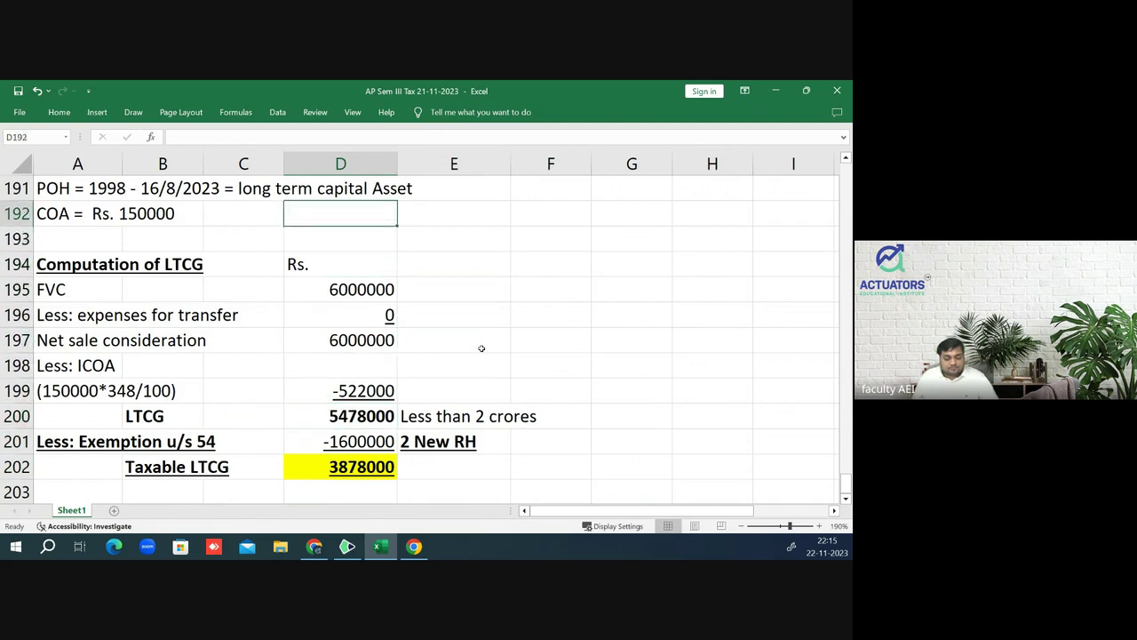
key(Up)
key(Up)
key(Down)
key(Down)
key(Down)
key(Down)
key(Down)
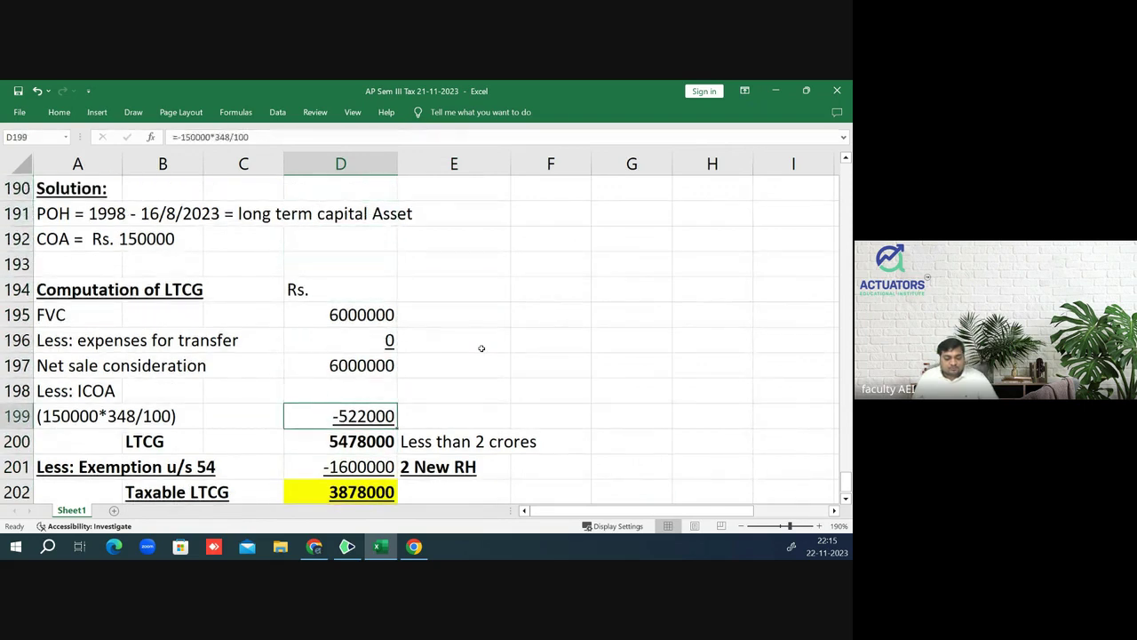
key(Down)
key(Down)
key(Down)
key(Down)
key(Down)
key(Up)
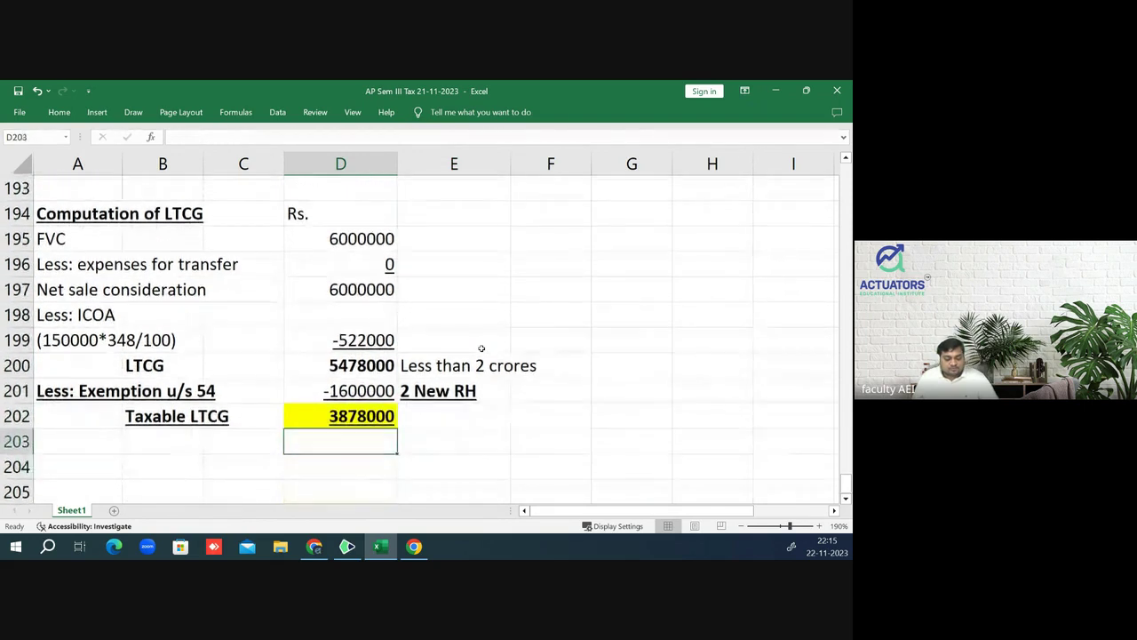
key(Up)
key(Up)
key(Up)
key(Up)
key(Up)
key(Up)
key(Up)
key(Up)
key(Up)
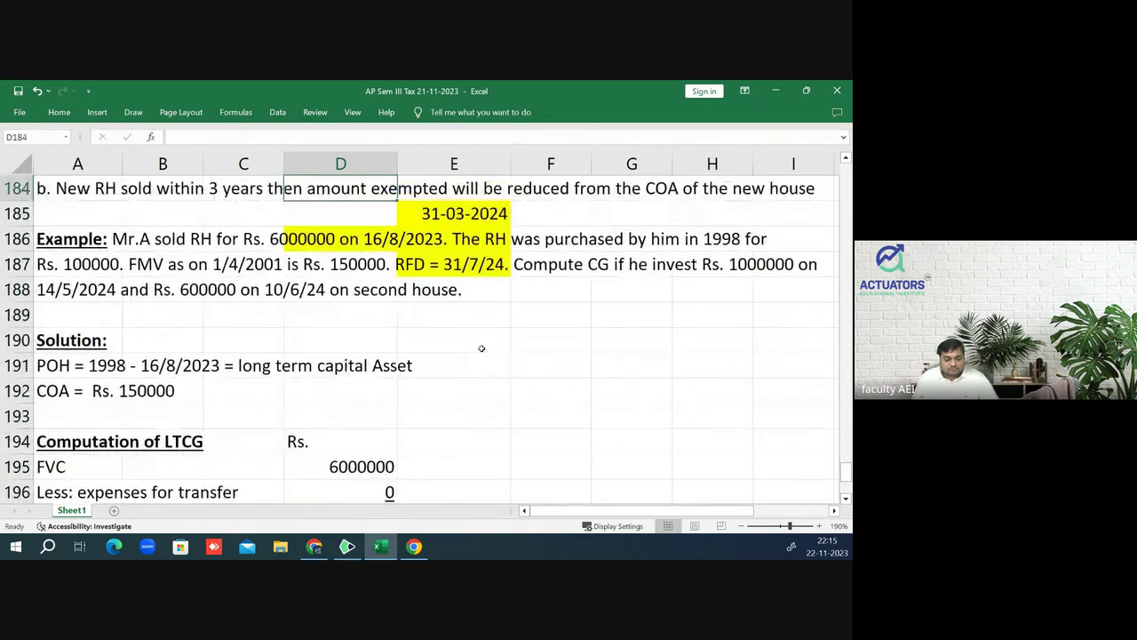
- Select the highlighted date cells near the example and look at the Home formatting options
key(Down)
key(Down)
key(Left)
key(Left)
key(Left)
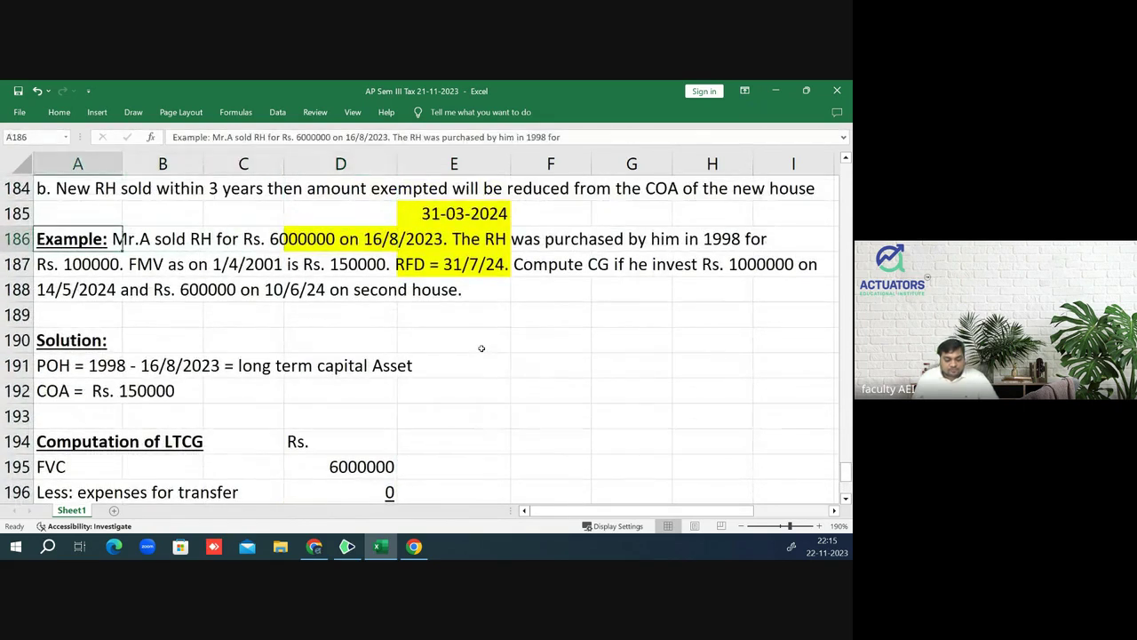
key(Right)
key(Right)
key(Right)
key(Right)
key(Up)
key(shift+Down)
key(shift+Left)
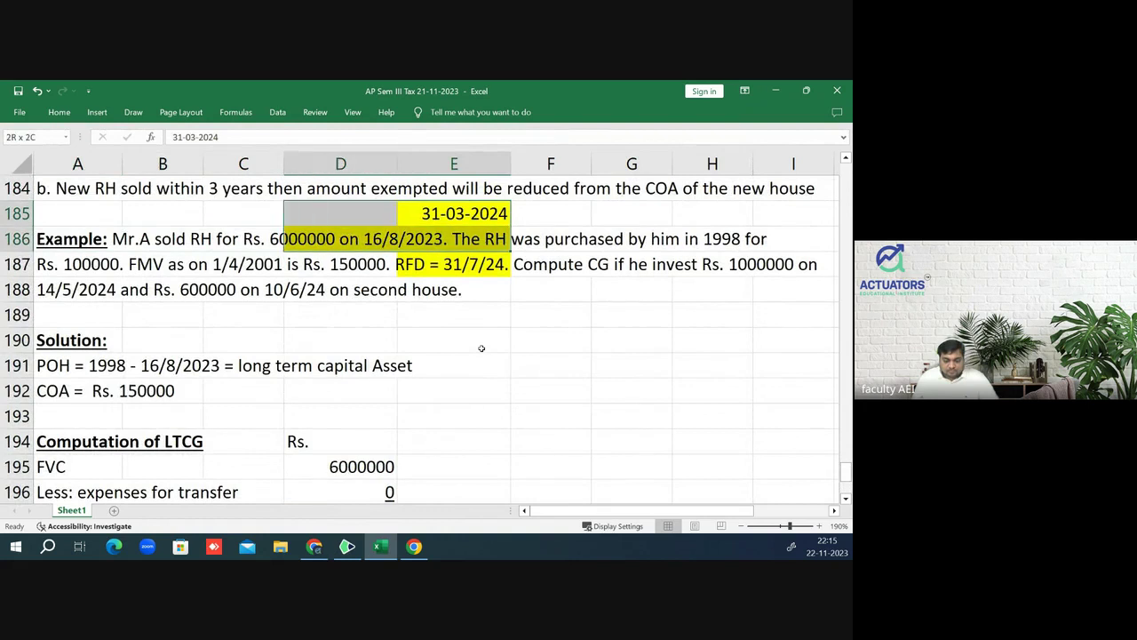
key(shift+Down)
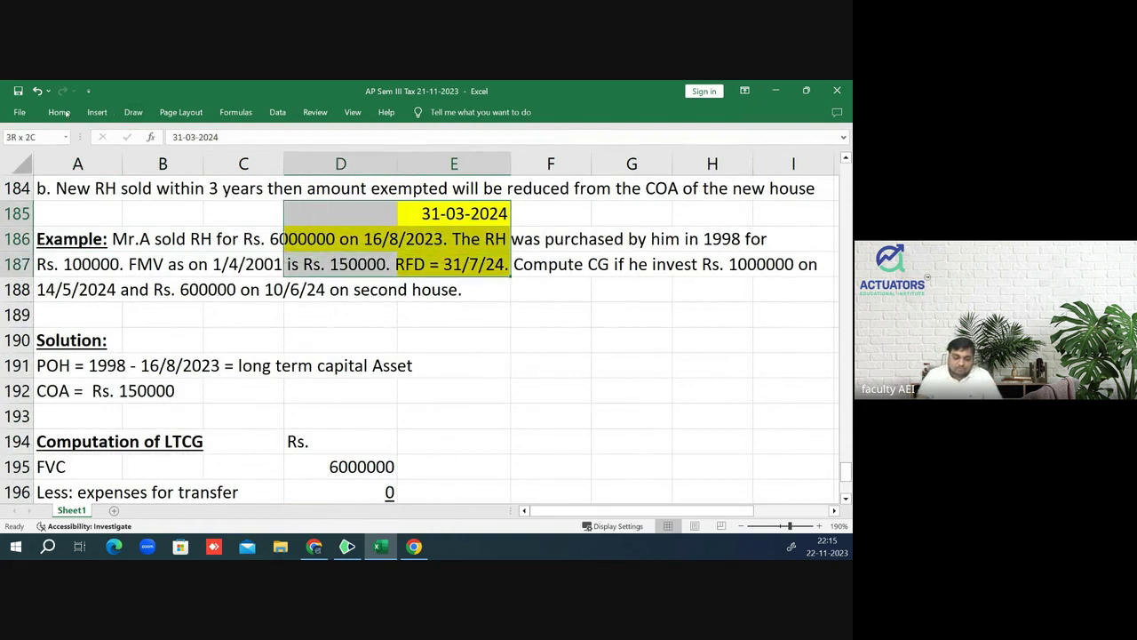
click(57, 112)
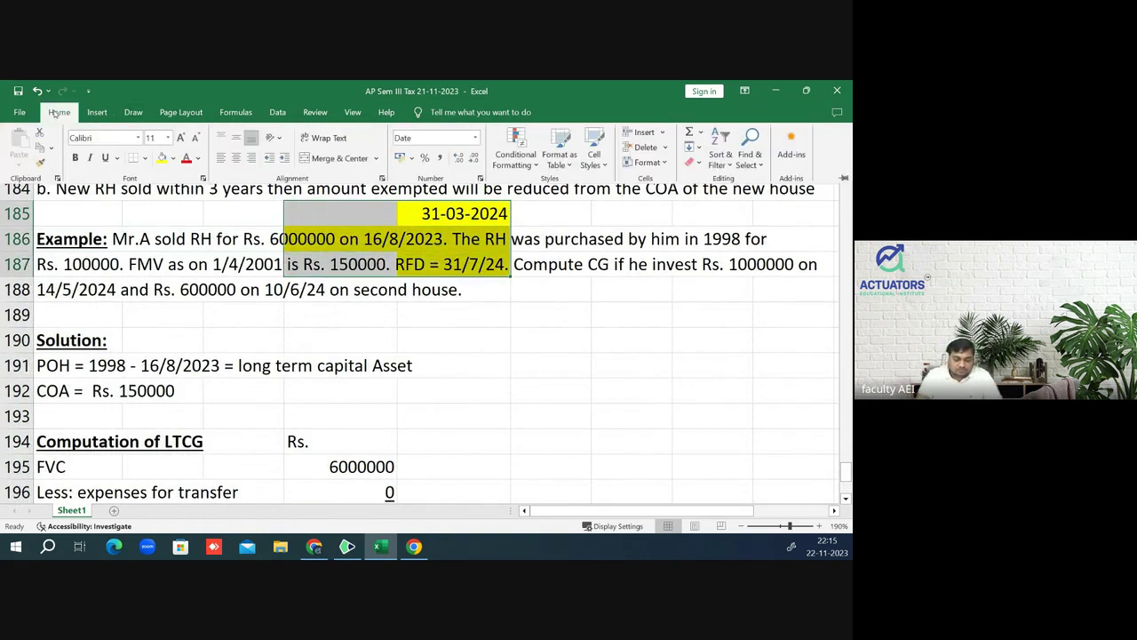
click(512, 321)
click(514, 324)
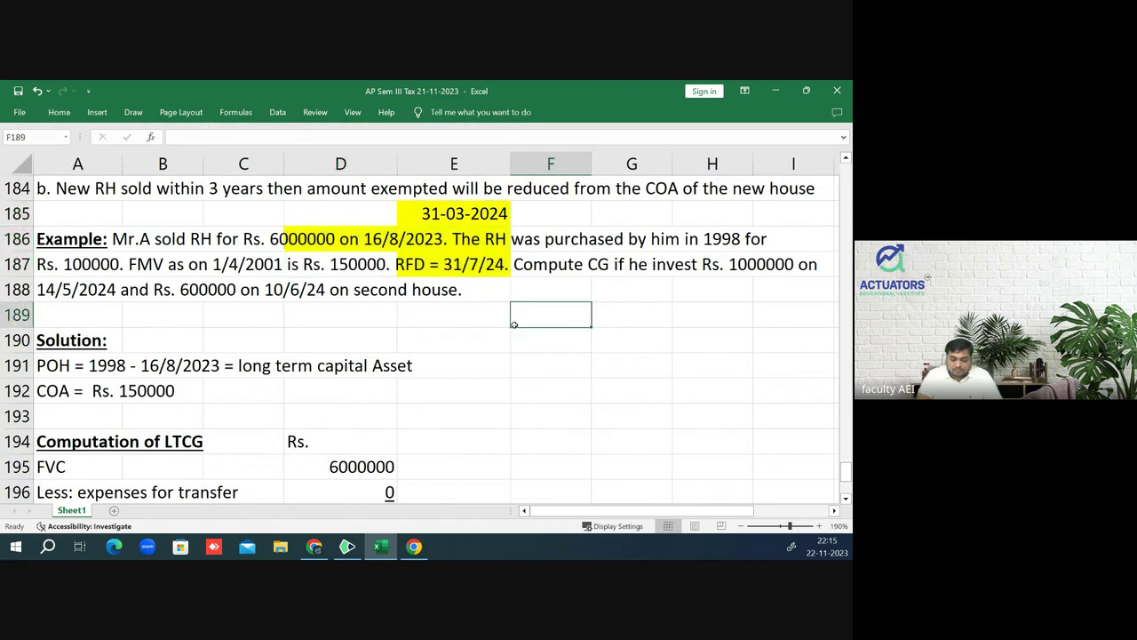
click(507, 389)
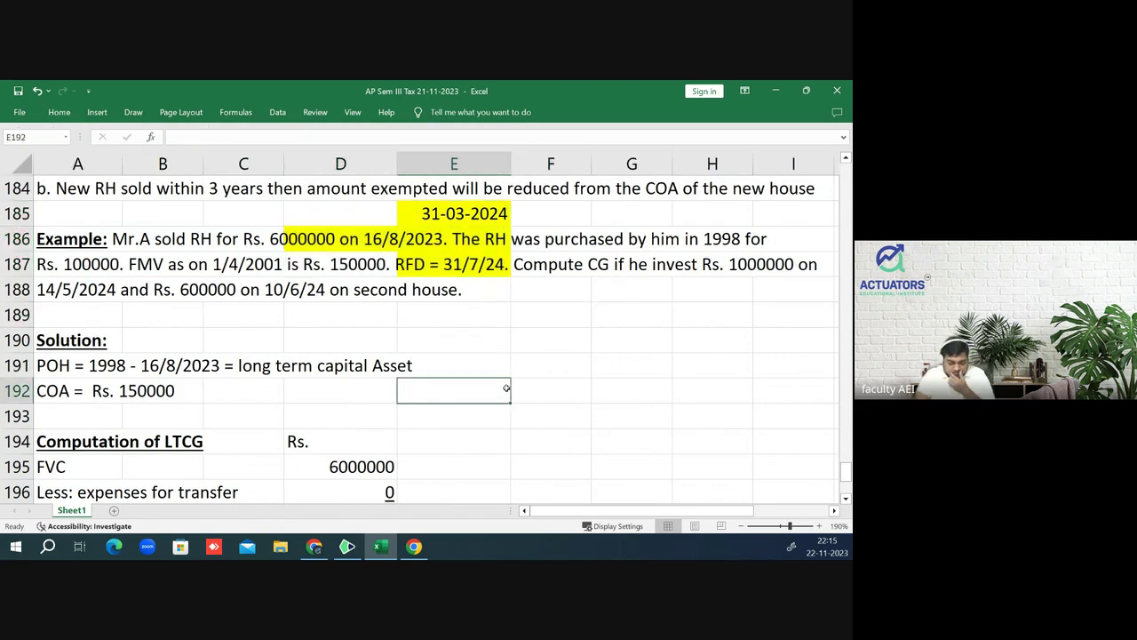
- Copy the example question rows A186:I187 and paste them at A204
mouse_move(80, 238)
mouse_down()
mouse_move(102, 259)
mouse_move(476, 273)
mouse_up()
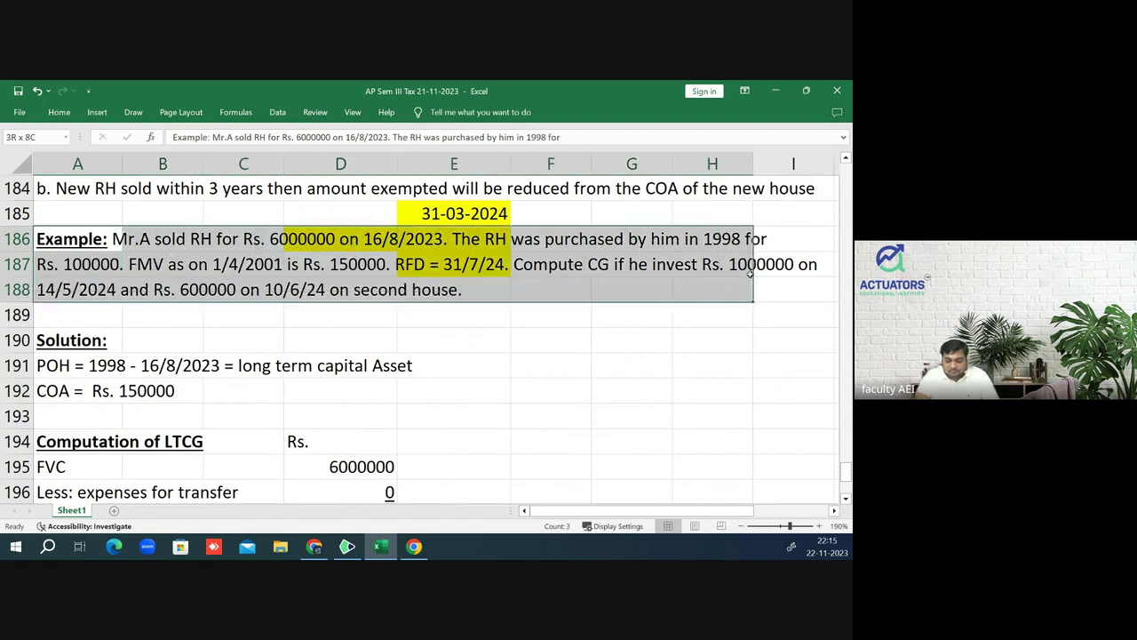
drag(476, 273, 804, 260)
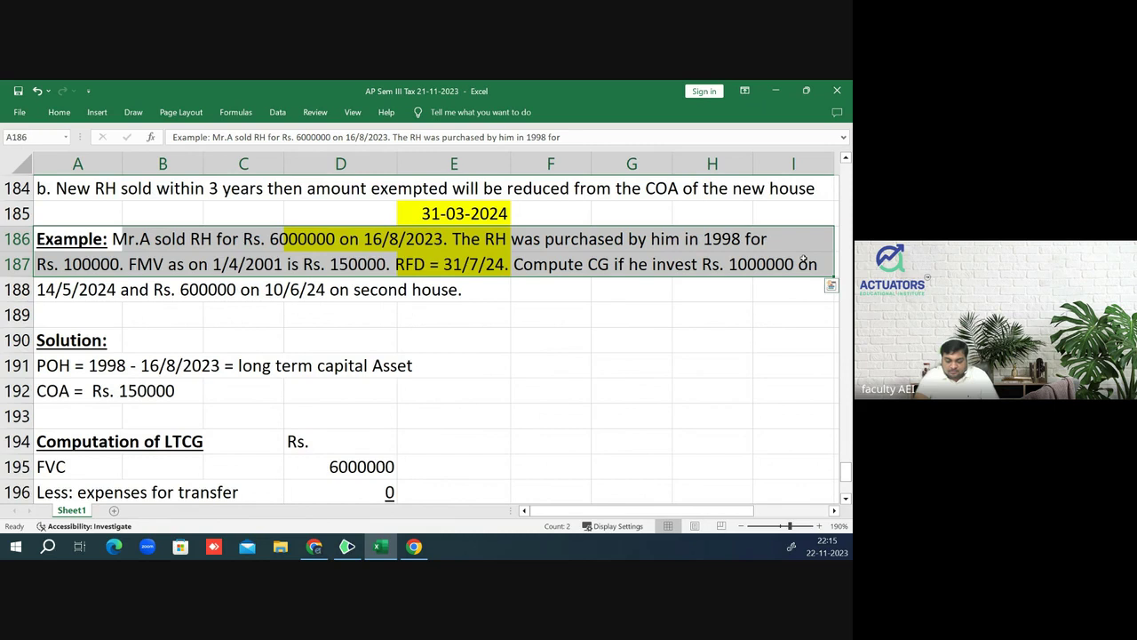
key(ctrl+c)
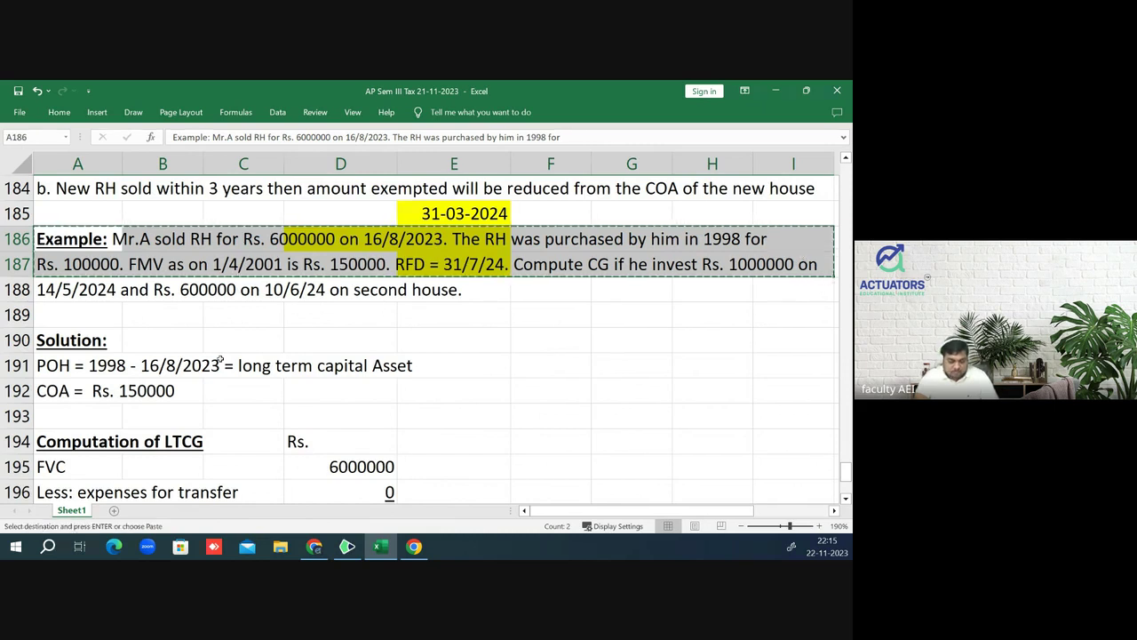
scroll(131, 352, down, 4)
click(52, 392)
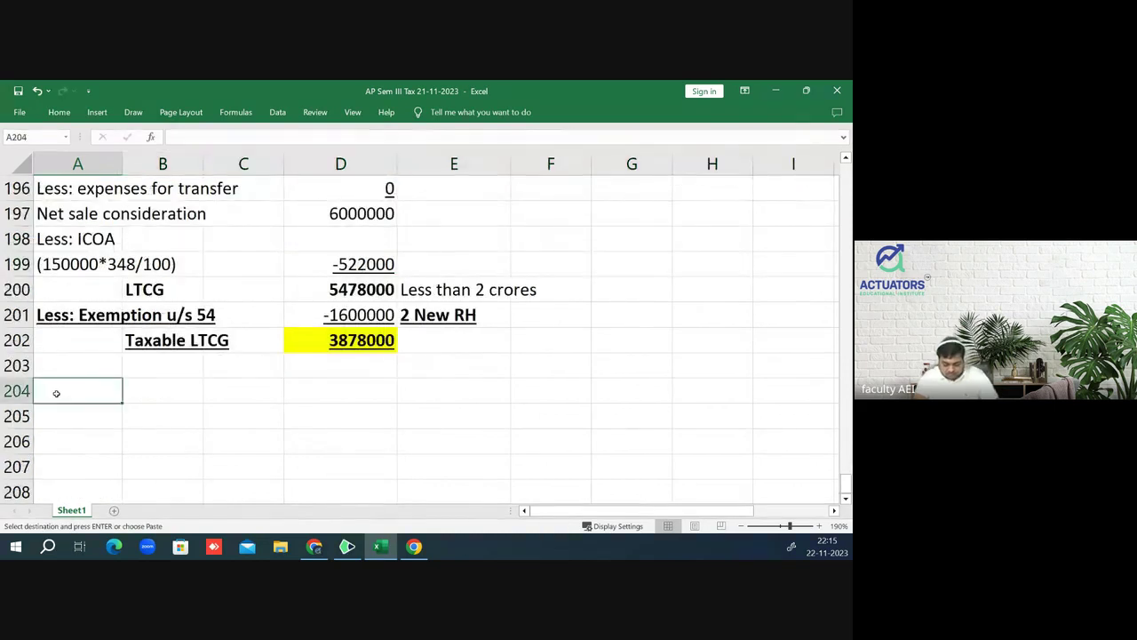
key(ctrl+v)
- Set the pasted example rows A204:F205 to No Fill, removing the yellow highlight
click(289, 391)
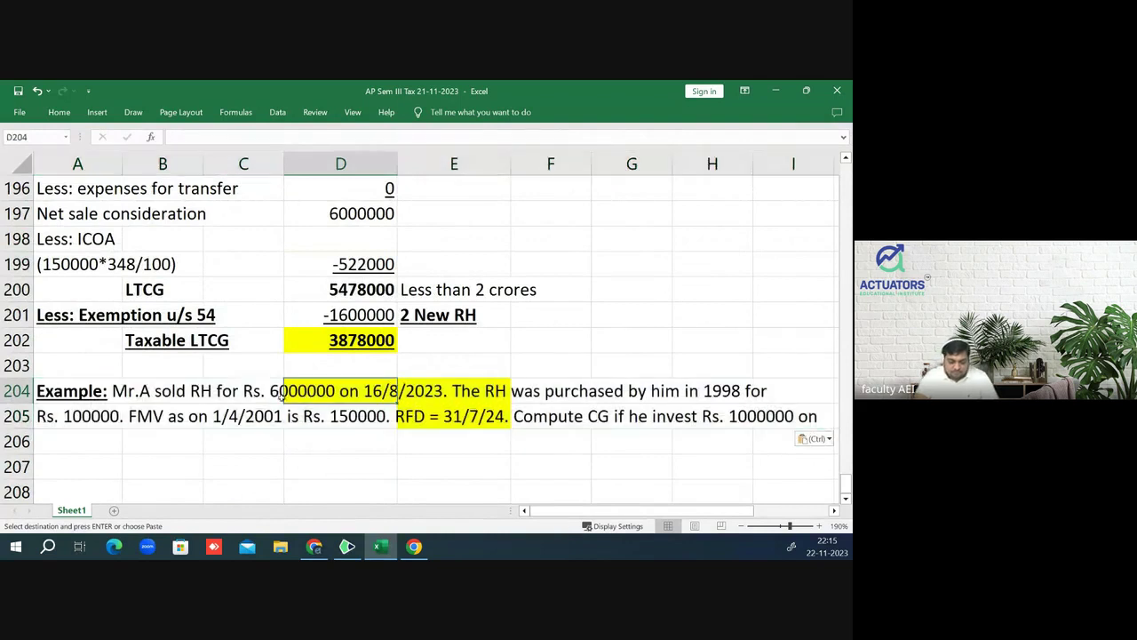
drag(69, 395, 569, 418)
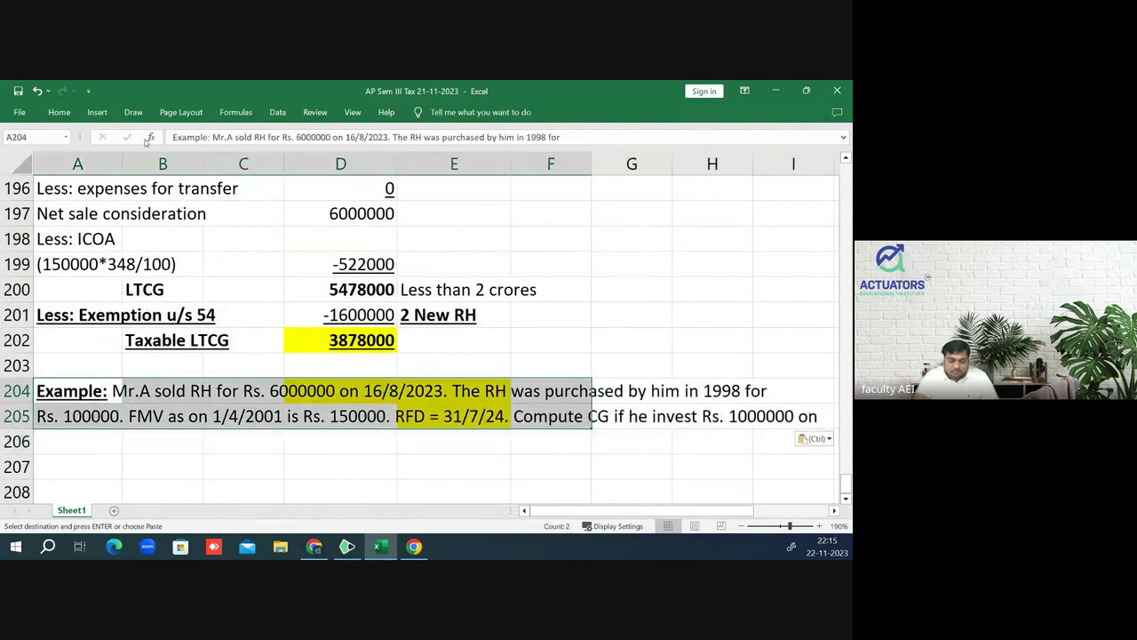
click(57, 112)
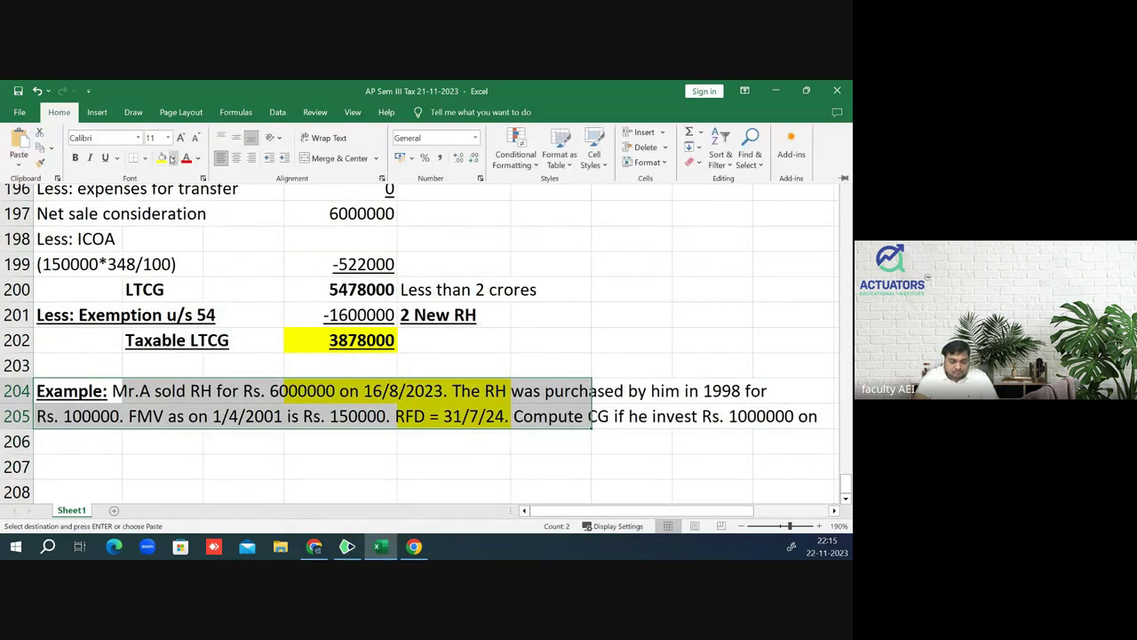
click(173, 159)
click(184, 278)
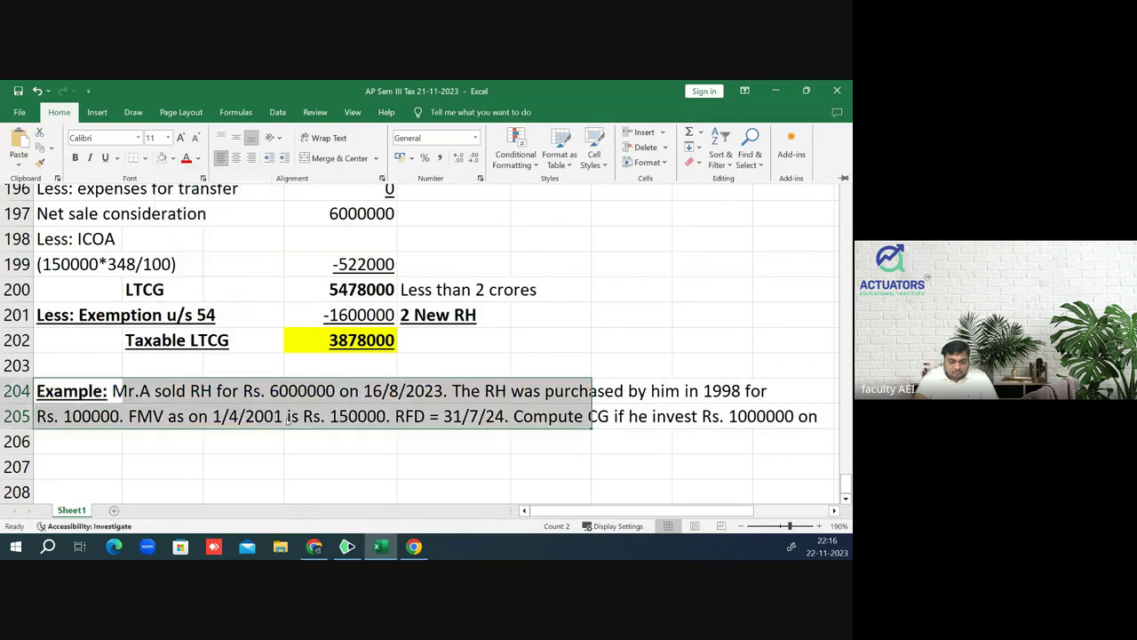
click(197, 398)
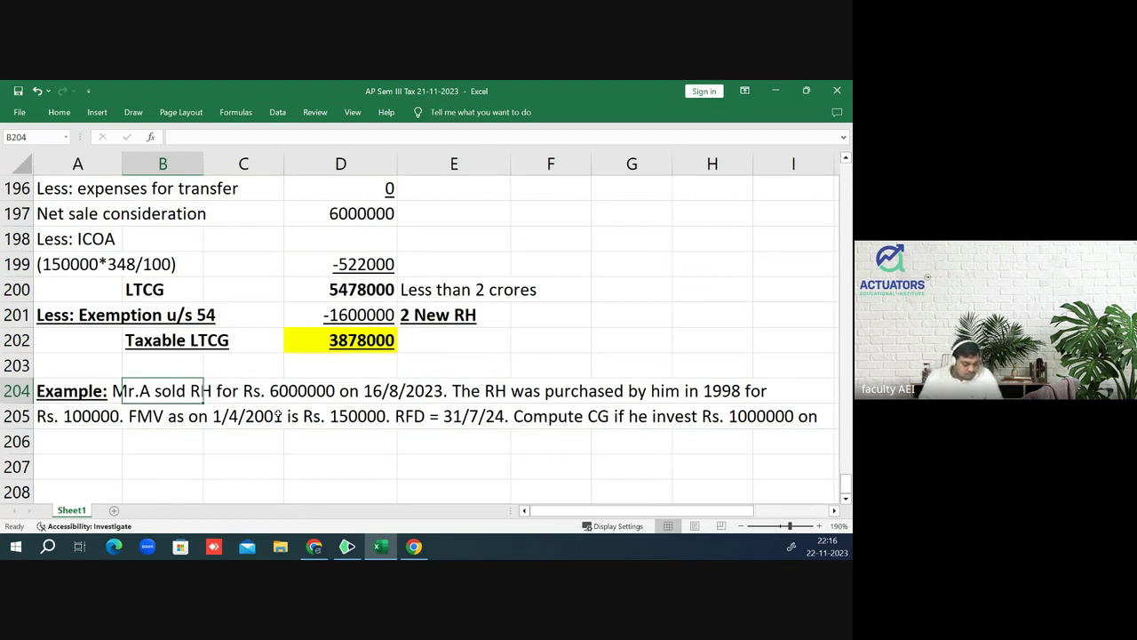
- Change the sale price in A204 from Rs. 6000000 to Rs. 5000000
key(F2)
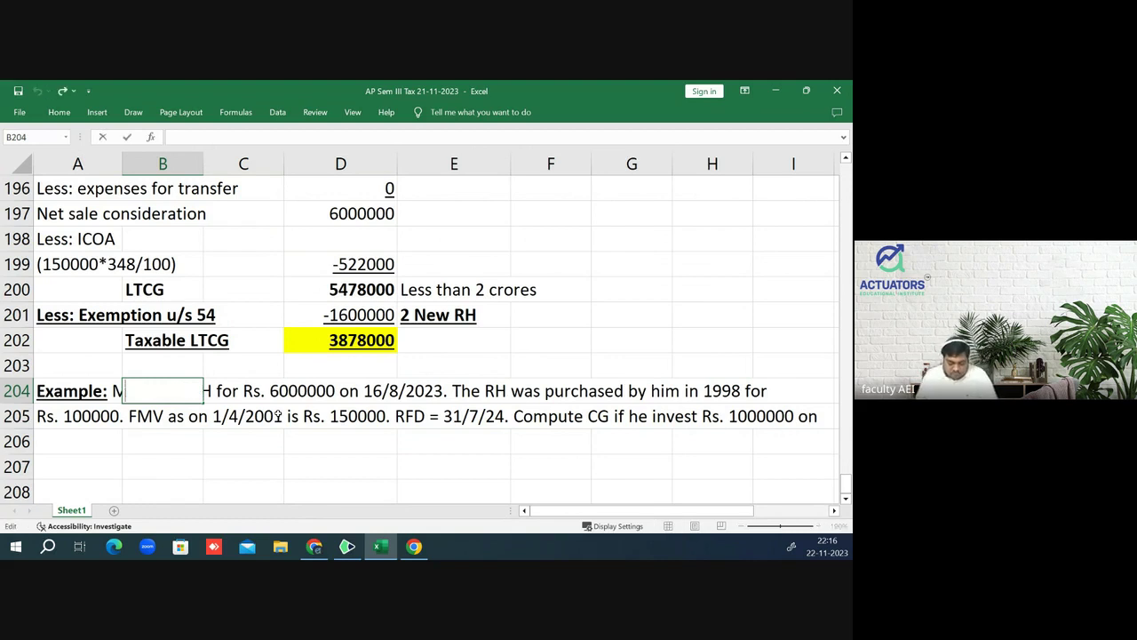
key(Escape)
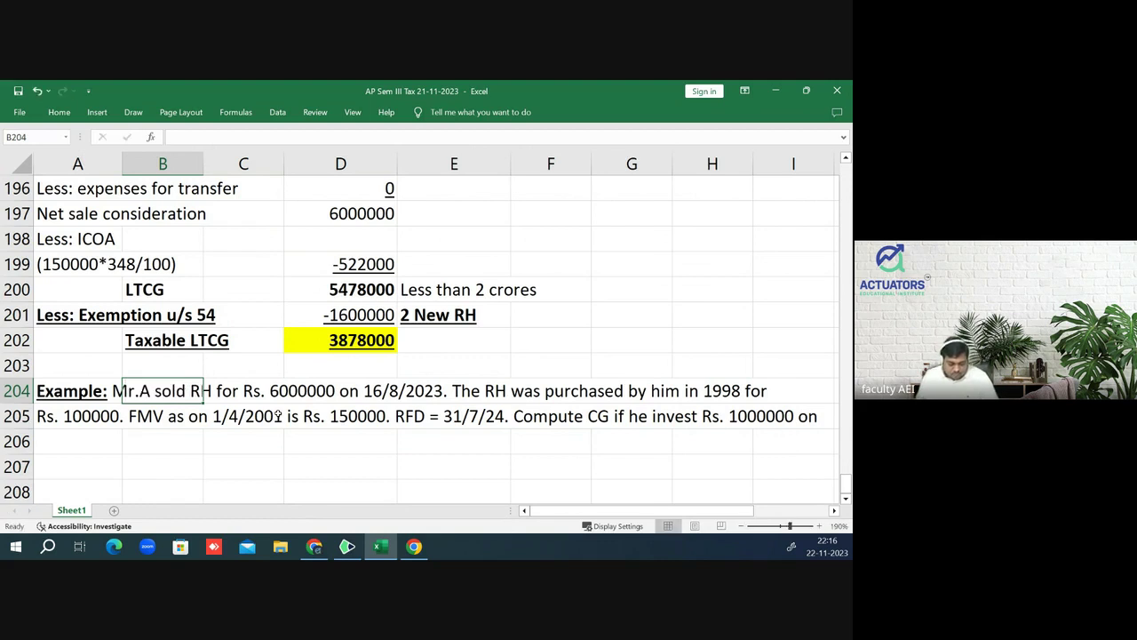
key(Left)
key(F2)
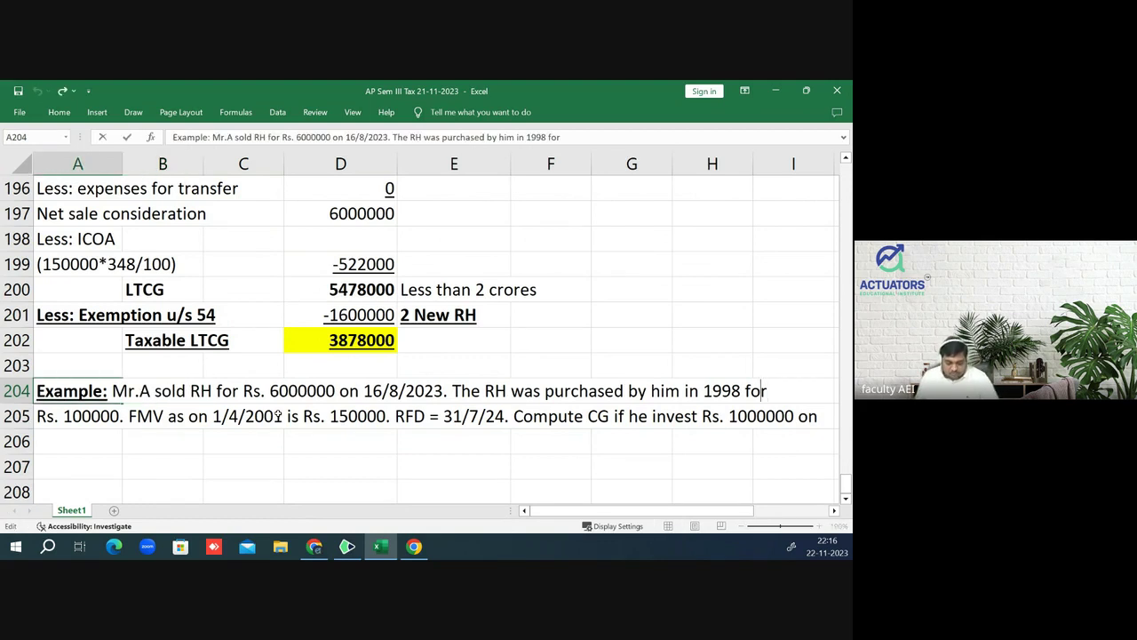
key(ctrl+Left)
key(ctrl+Left)
key(Left)
key(Left)
key(Left)
key(Left)
key(Left)
key(Left)
key(Left)
key(Left)
key(Left)
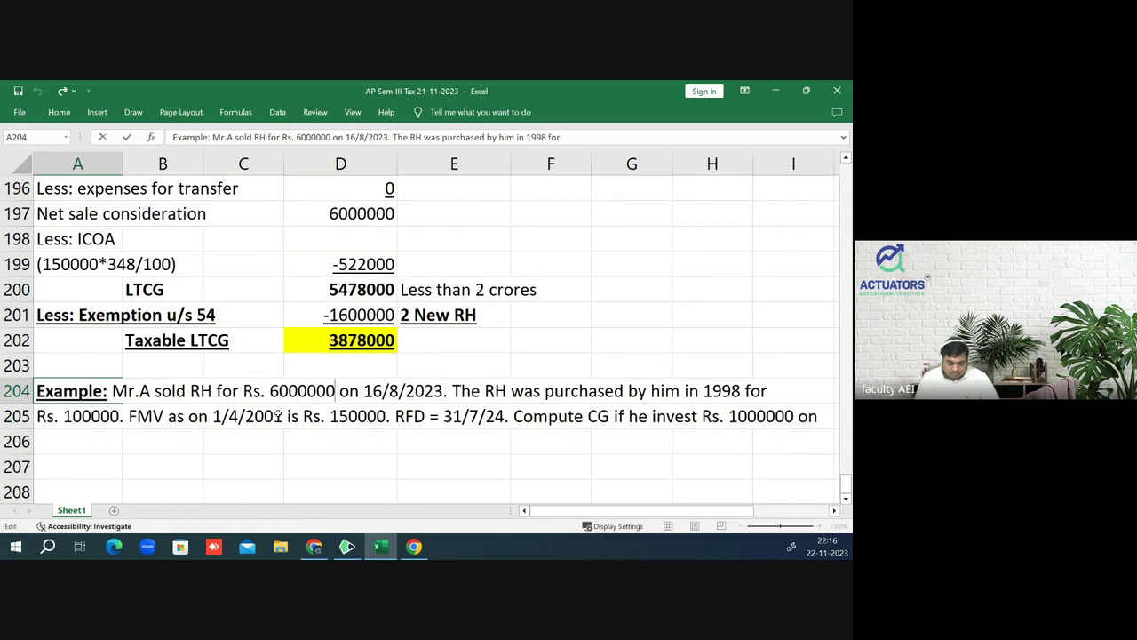
key(Left)
key(Left)
key(Left)
key(BackSpace)
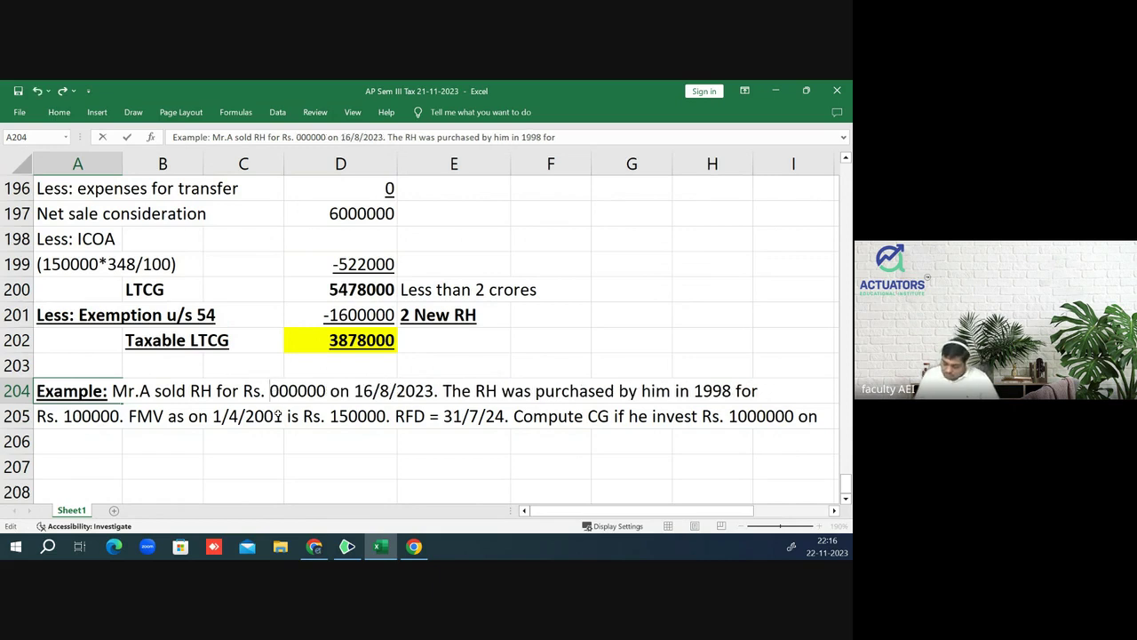
text(5)
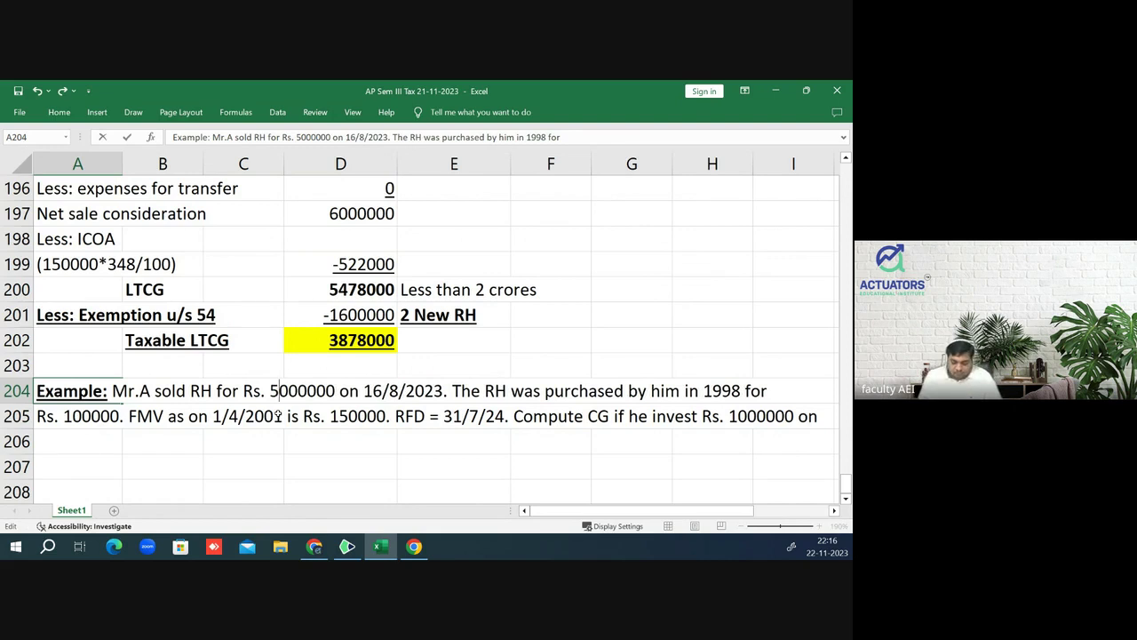
key(Right)
key(Right)
key(Right)
key(Right)
key(Right)
key(Right)
key(Right)
key(Right)
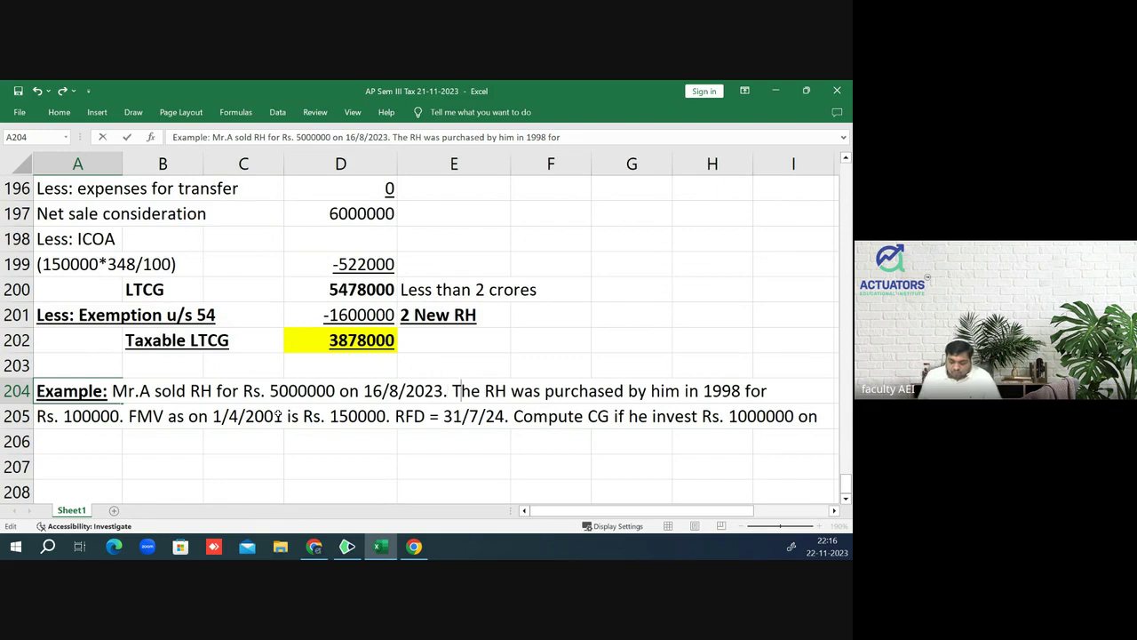
key(Right)
key(Right)
key(Right)
key(Right)
key(Right)
key(Right)
key(Right)
key(Right)
key(Right)
key(Right)
key(Right)
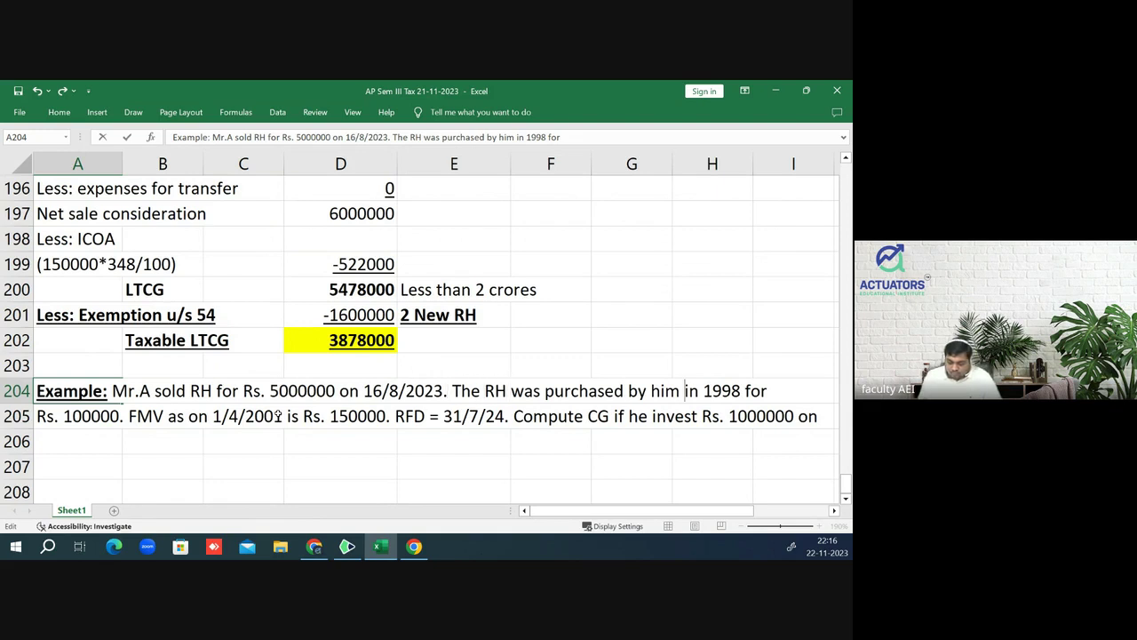
key(Right)
key(Right)
key(Right)
key(Return)
- Delete the 'Compute CG' clause so row 205 ends at 'RFD = 31/7/24.'
key(F2)
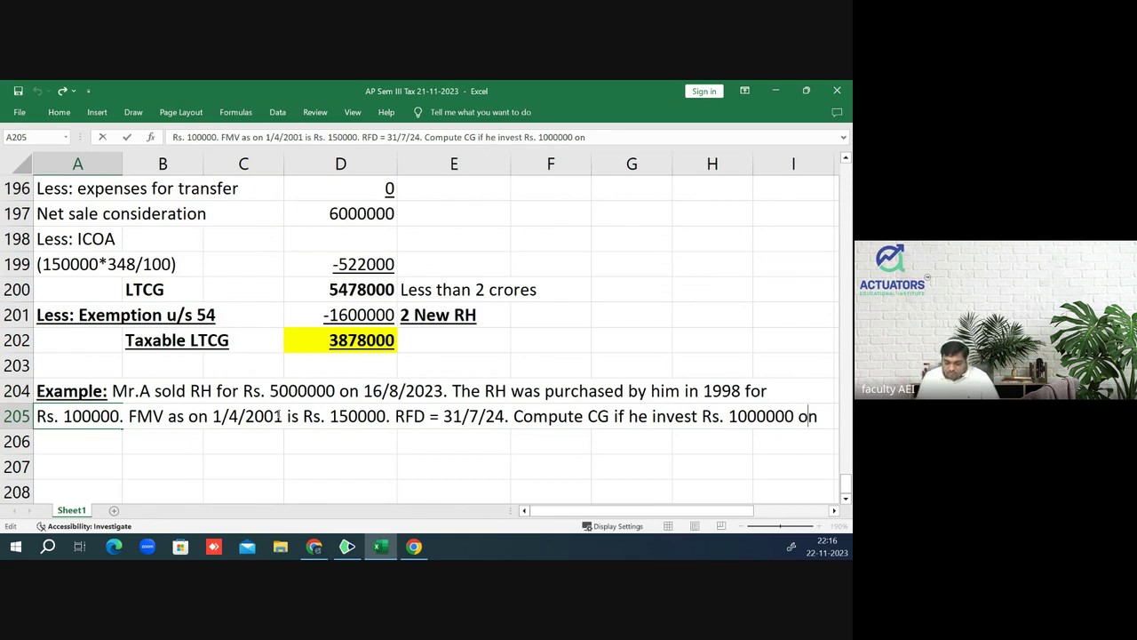
key(BackSpace)
key(BackSpace)
key(BackSpace)
key(BackSpace)
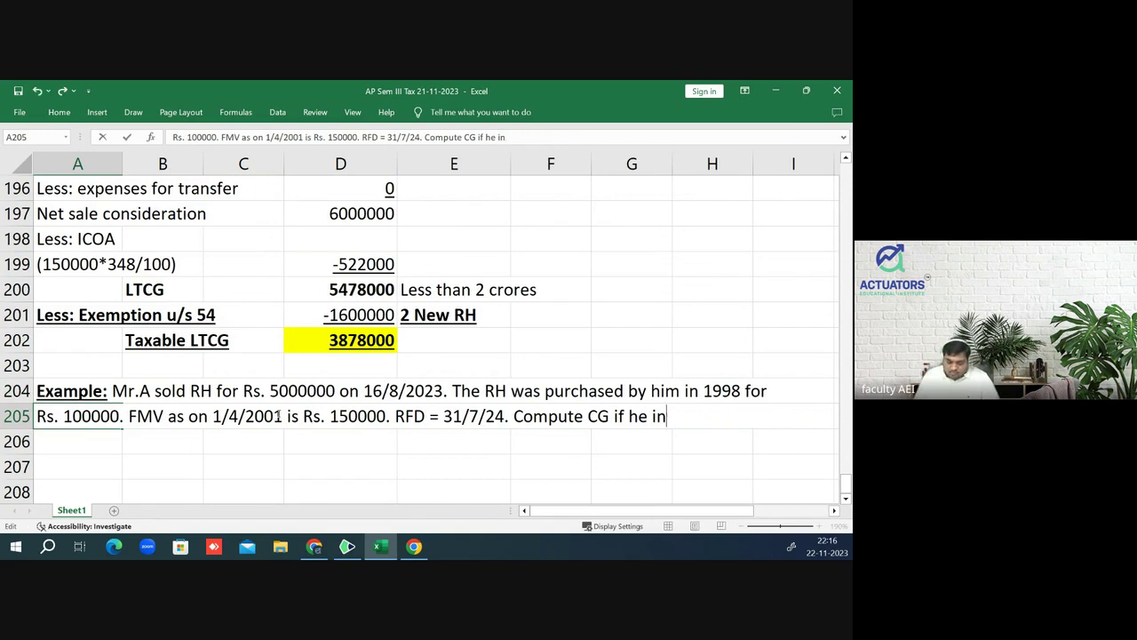
key(BackSpace)
key(BackSpace)
key(BackSpace)
key(BackSpace)
key(BackSpace)
key(BackSpace)
text(.)
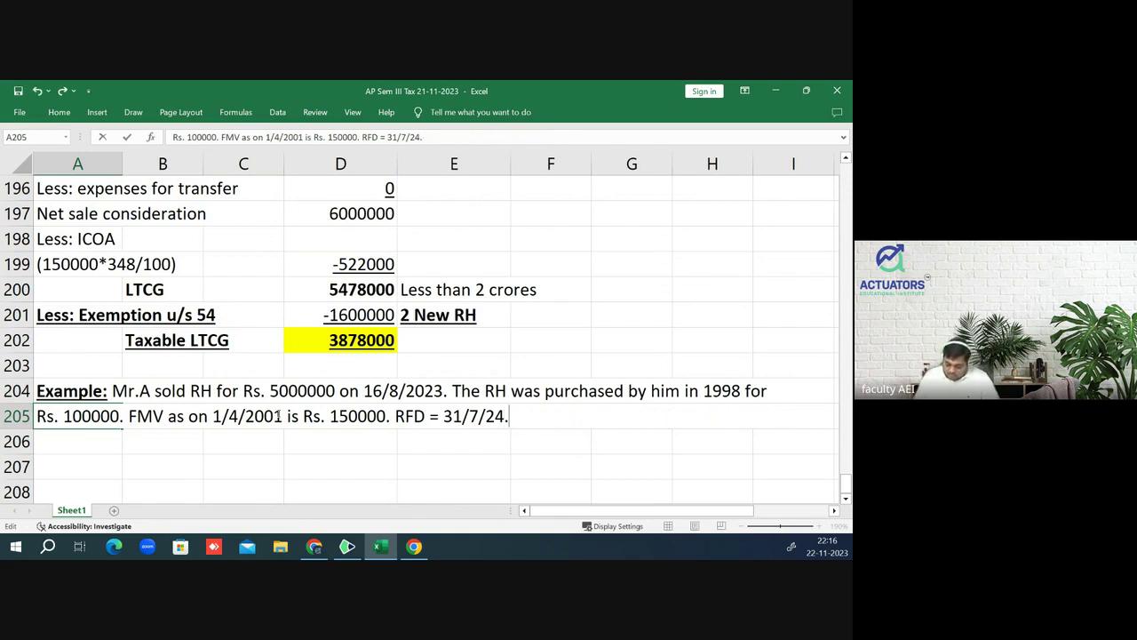
key(Return)
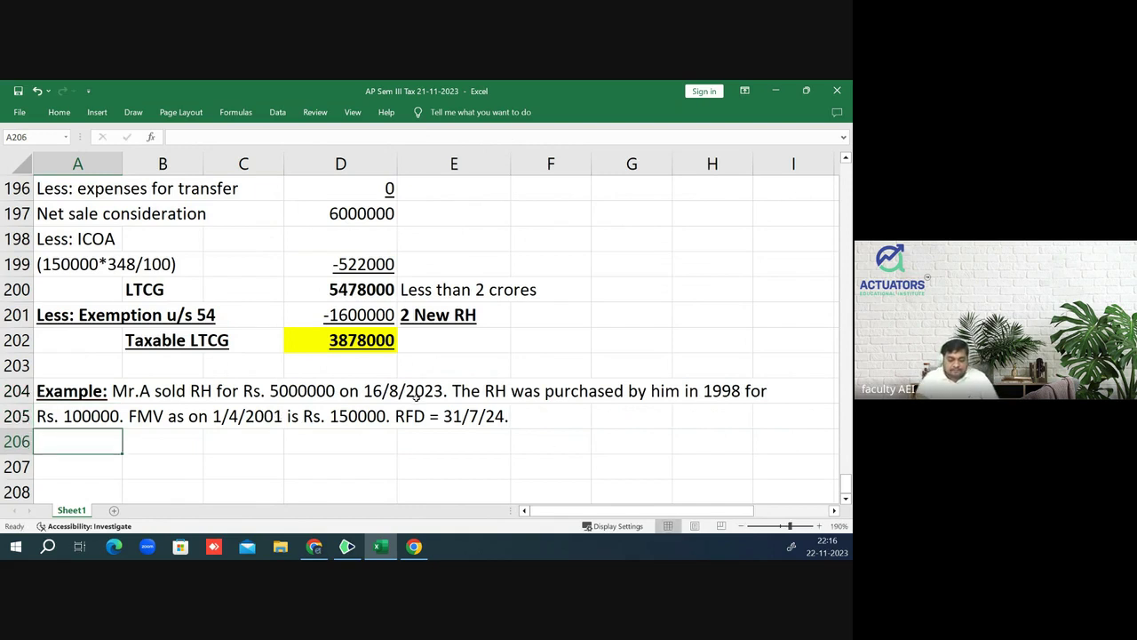
scroll(416, 395, down, 1)
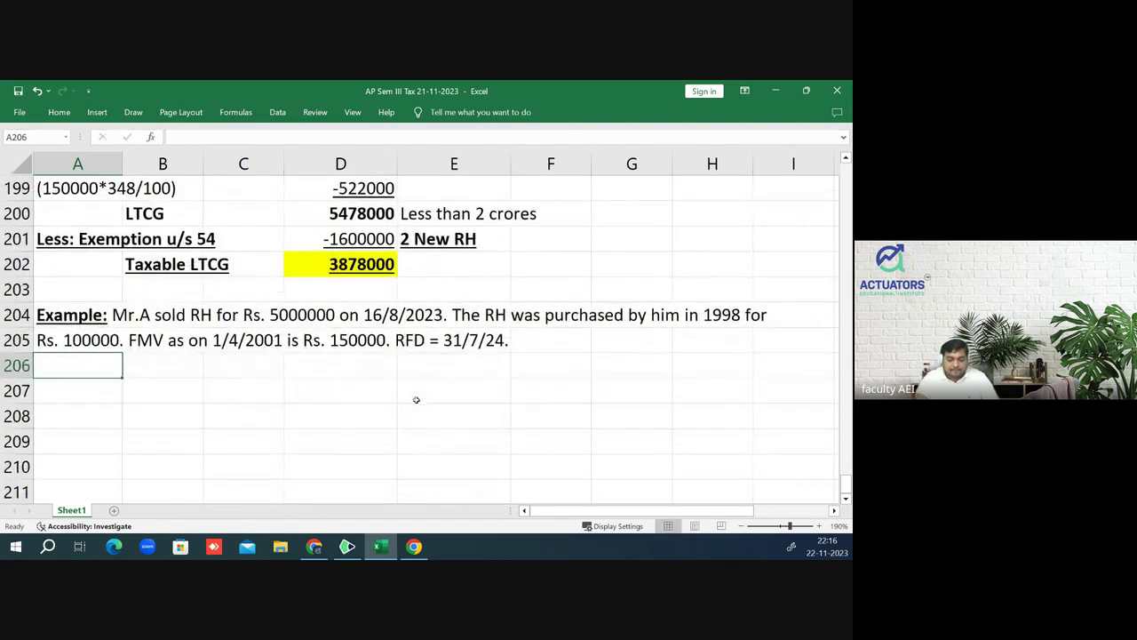
click(76, 392)
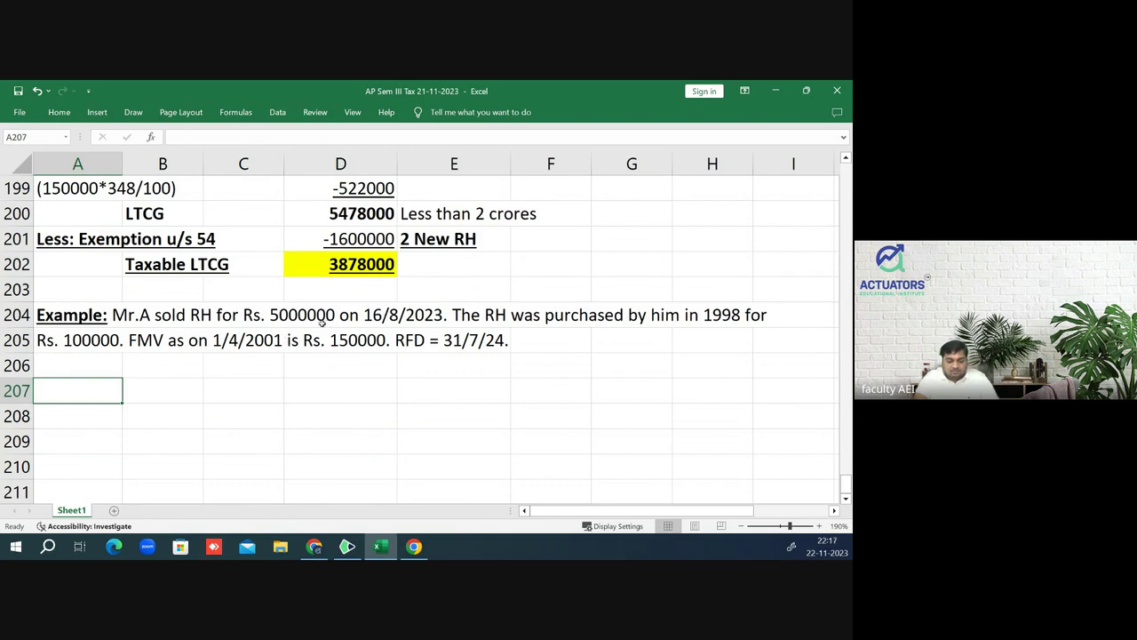
scroll(322, 330, up, 3)
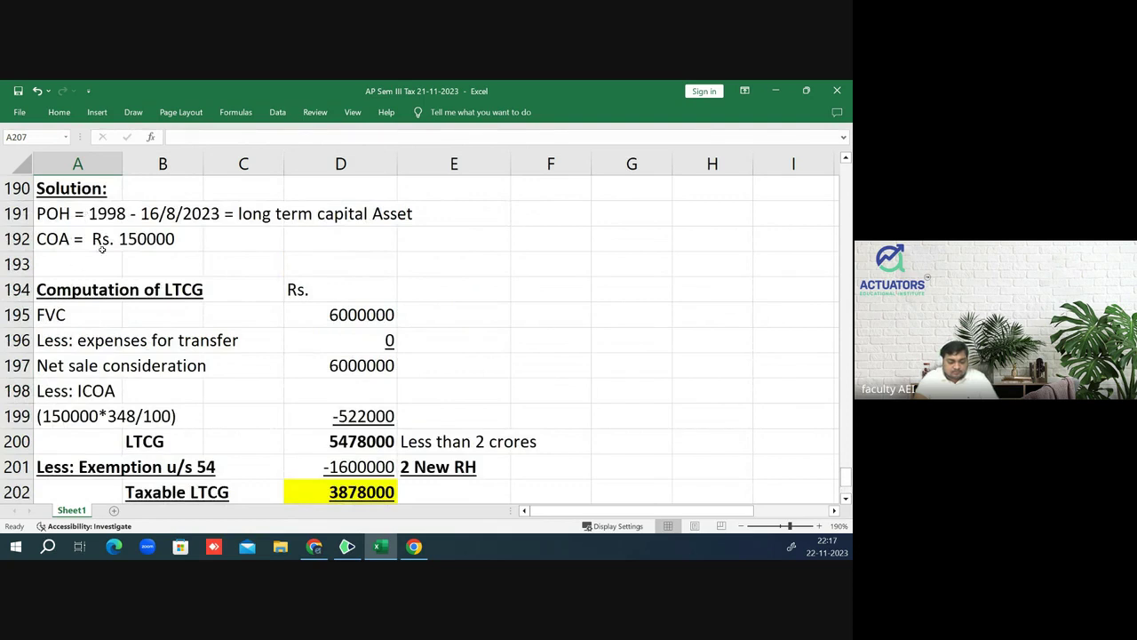
scroll(281, 387, down, 3)
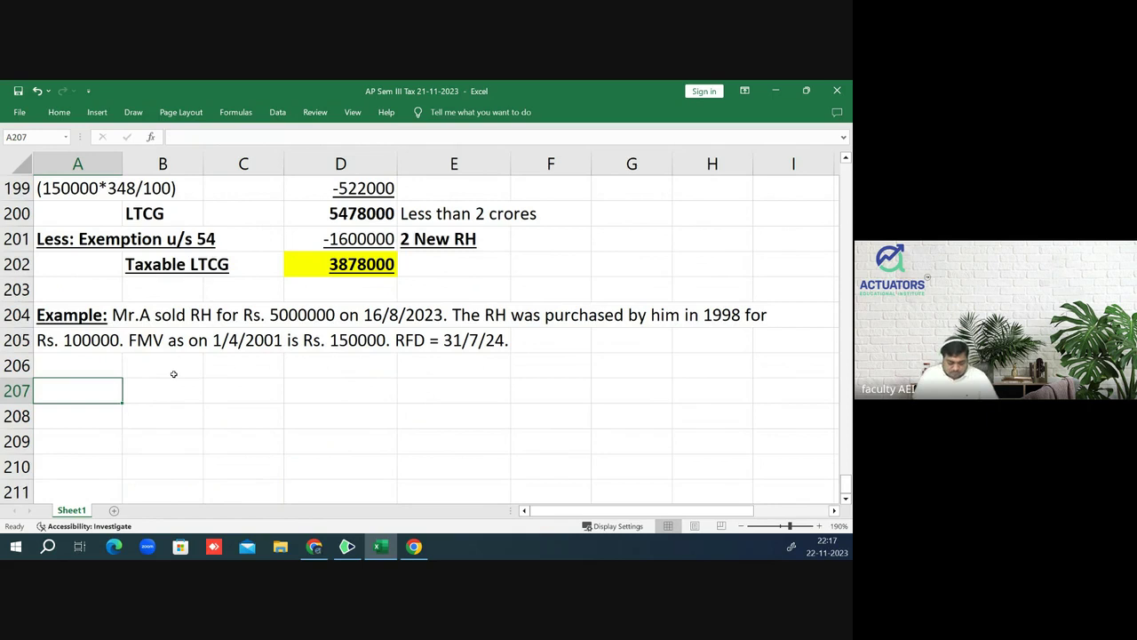
text(caSE)
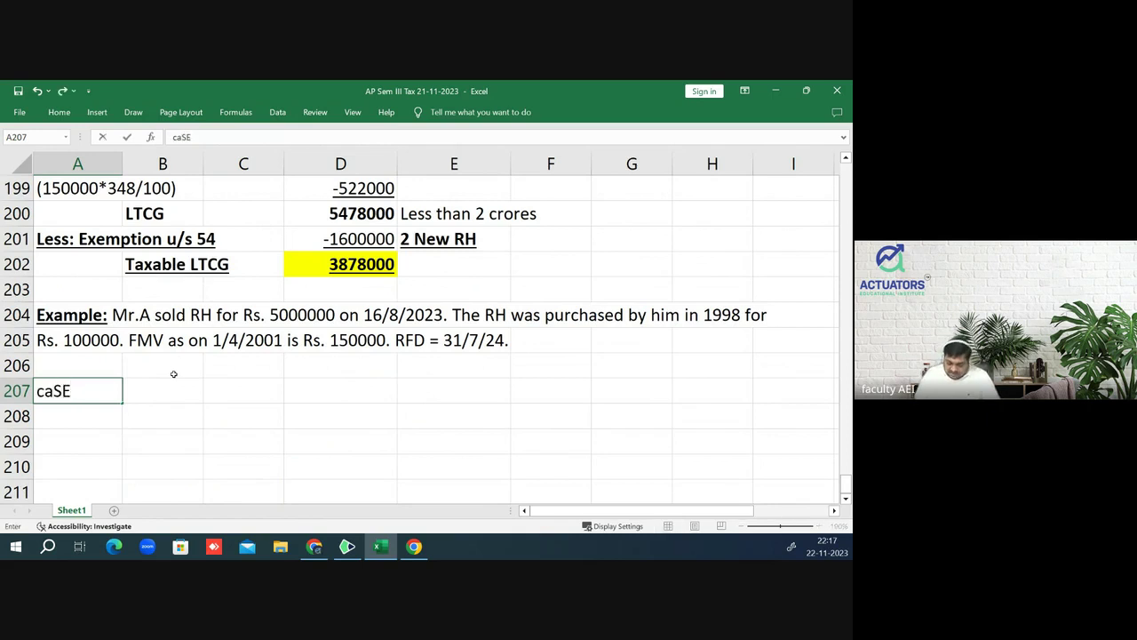
key(BackSpace)
key(BackSpace)
key(BackSpace)
key(BackSpace)
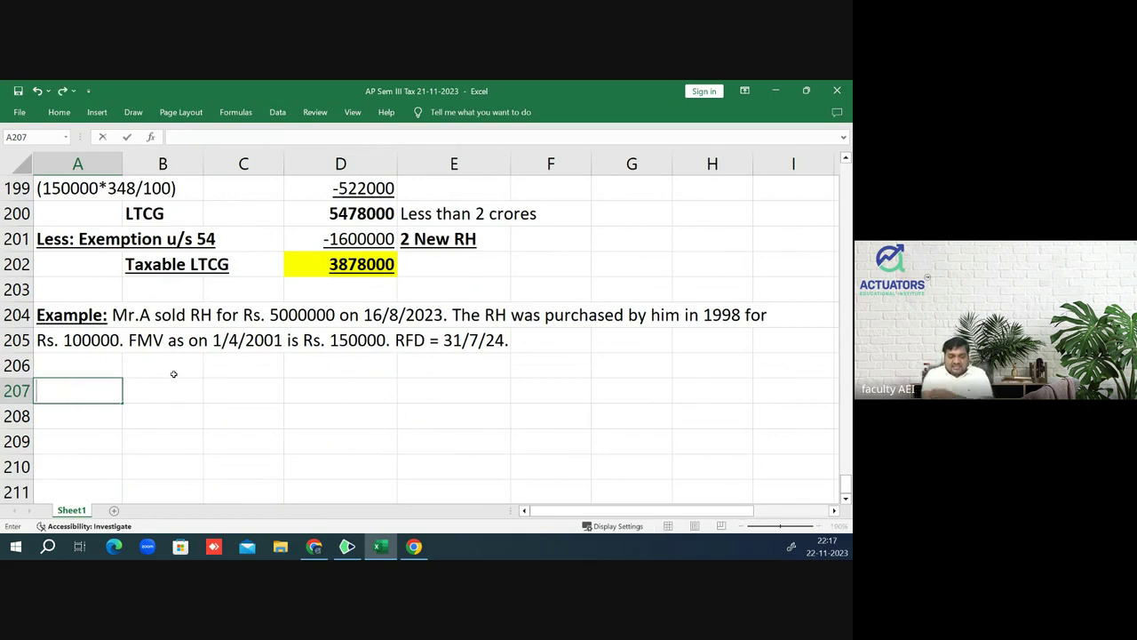
key(Up)
key(Up)
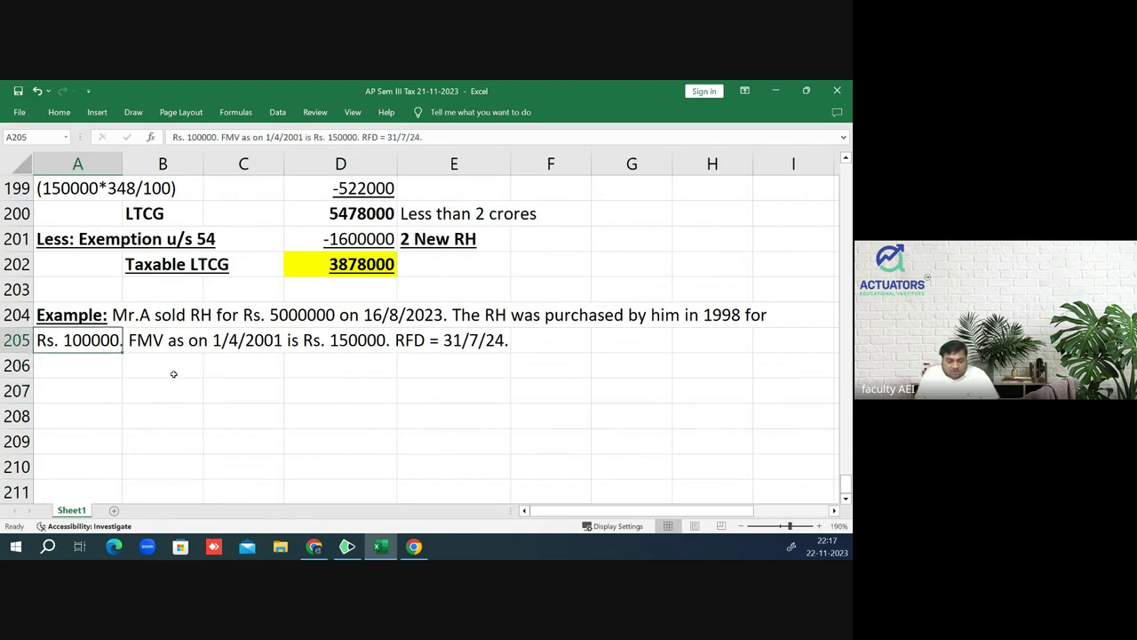
key(Up)
key(Up)
key(Up)
key(Up)
key(Up)
key(Up)
key(Up)
key(Up)
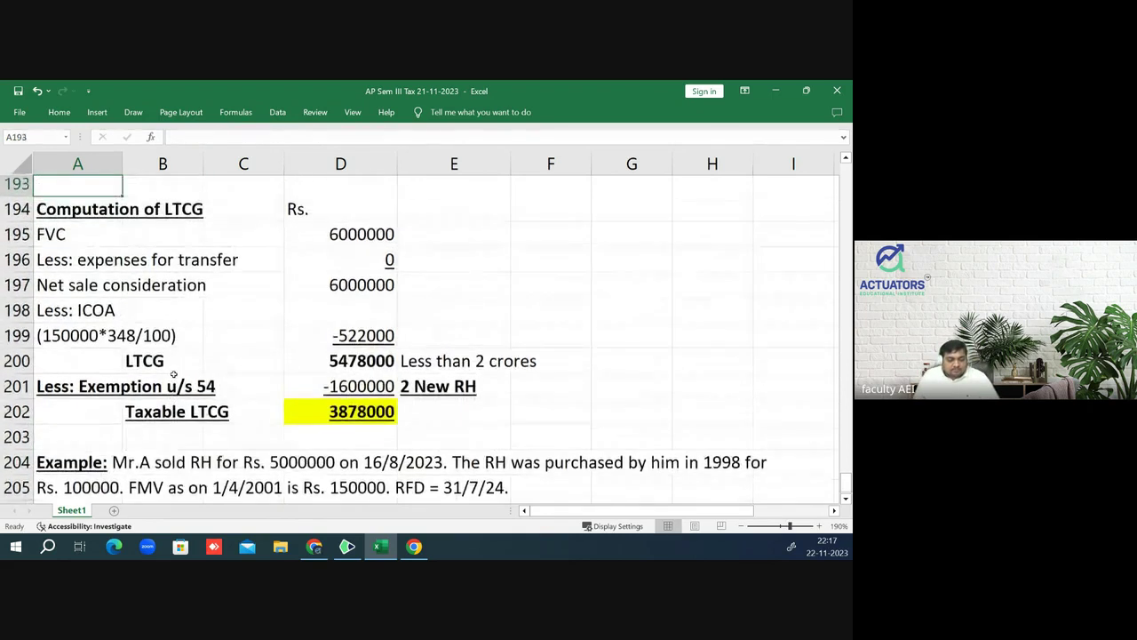
key(Up)
key(Up)
key(Up)
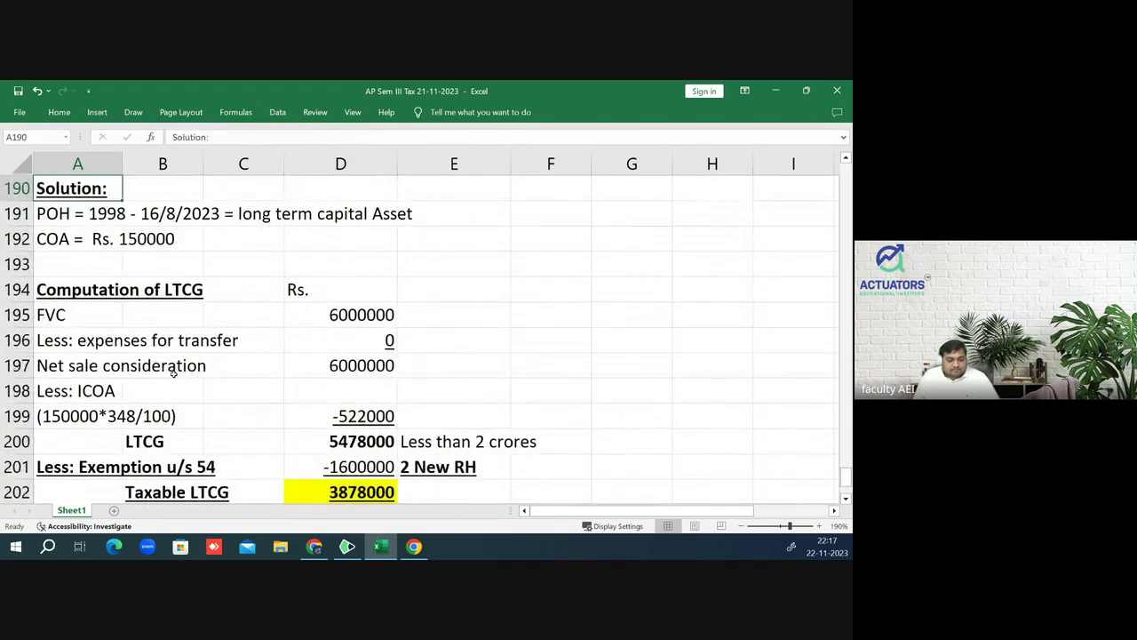
key(shift+Down)
key(shift+Down)
key(shift+Down)
key(shift+Down)
key(shift+Down)
key(shift+Down)
key(shift+Down)
key(shift+Down)
key(shift+Down)
key(shift+Down)
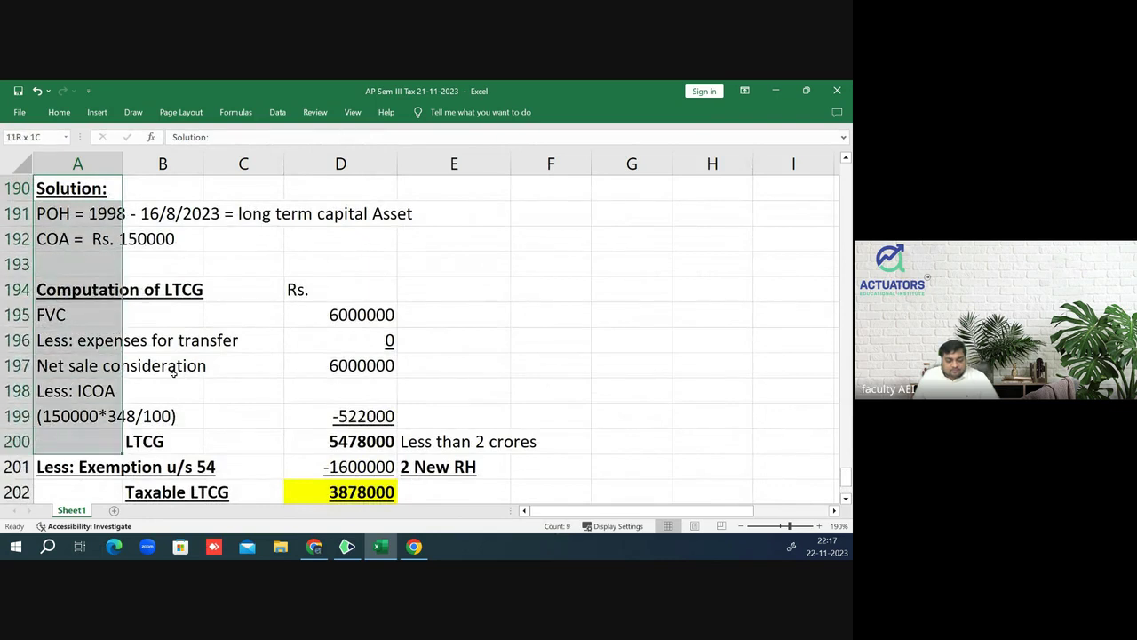
key(shift+Right)
key(shift+Right)
key(shift+Right)
key(shift+Right)
key(shift+Left)
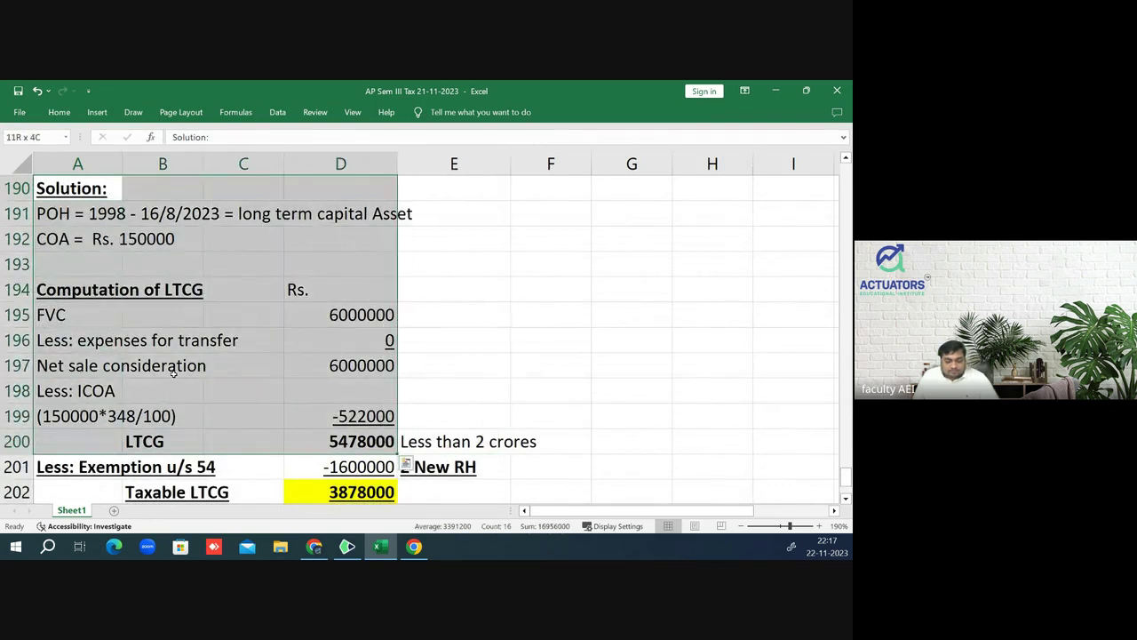
key(ctrl+c)
key(Down)
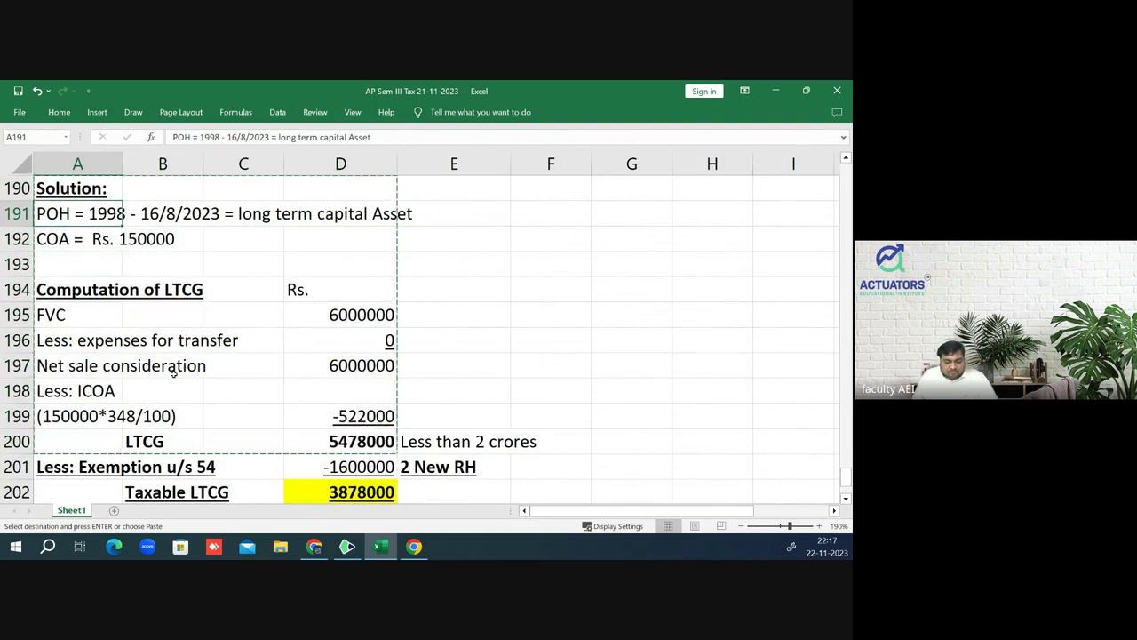
key(Down)
key(Down)
key(Down)
key(Down)
key(Down)
key(Down)
key(Up)
key(Up)
key(Up)
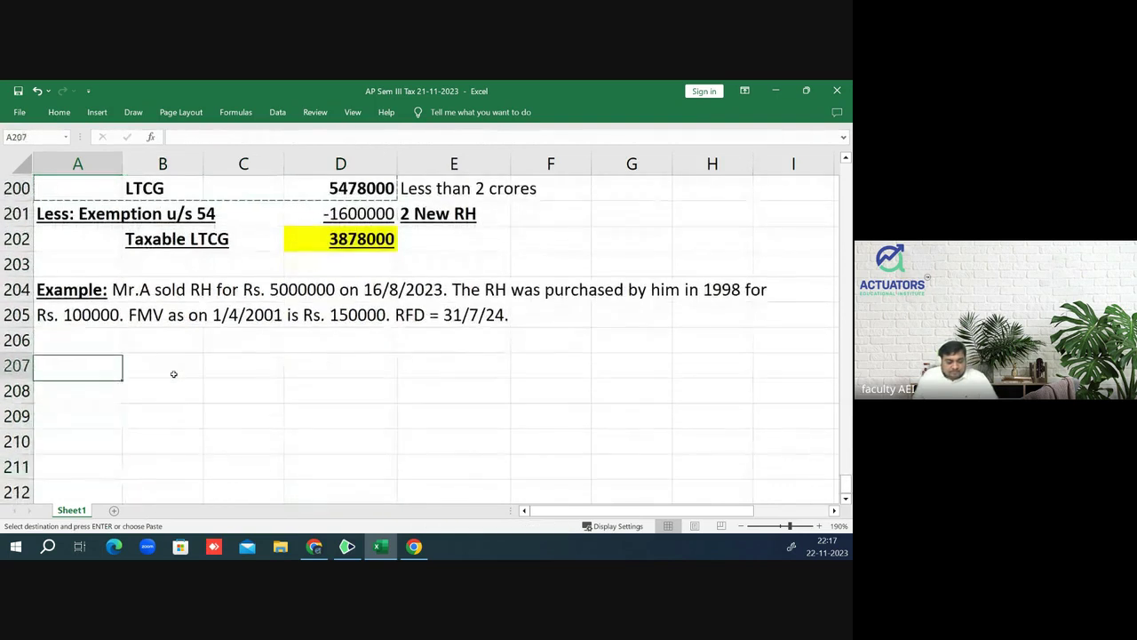
key(ctrl+v)
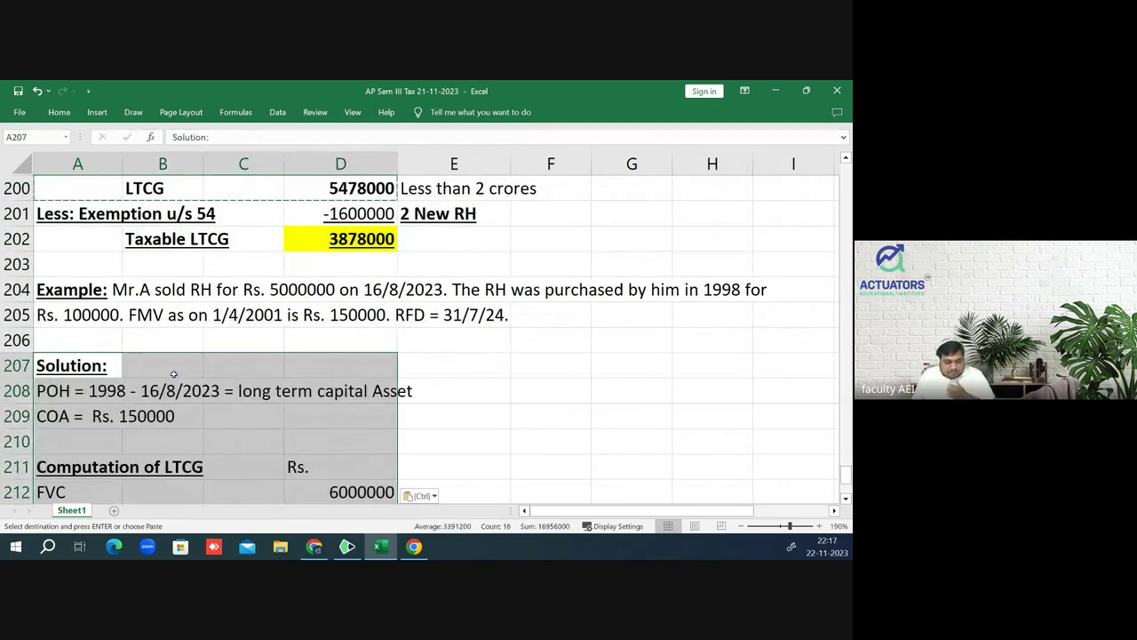
key(Down)
key(Down)
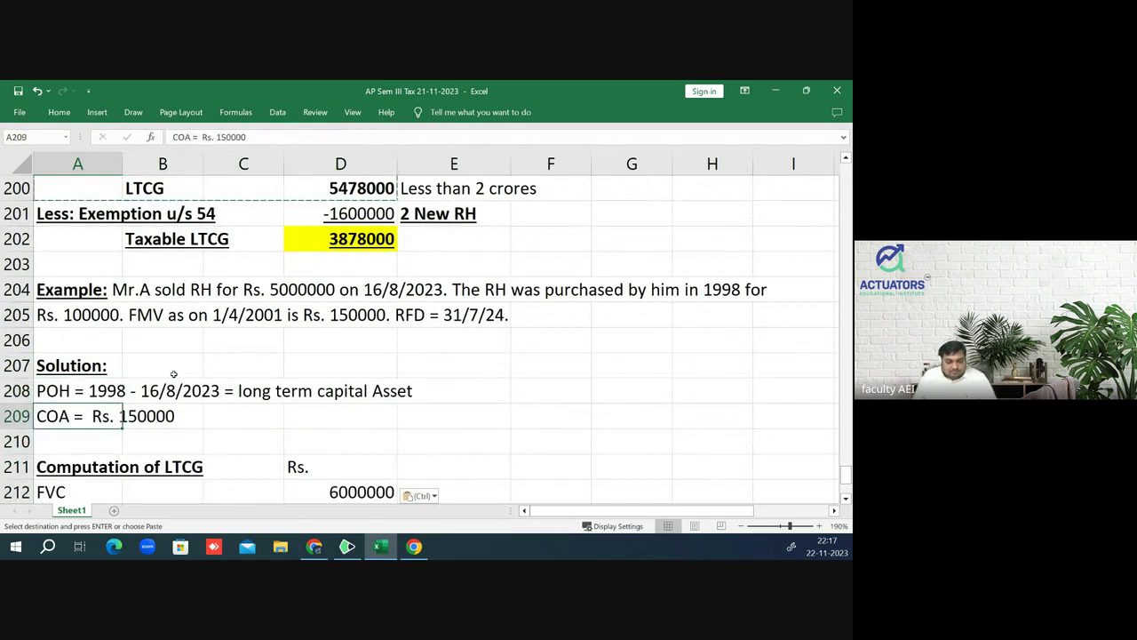
key(Escape)
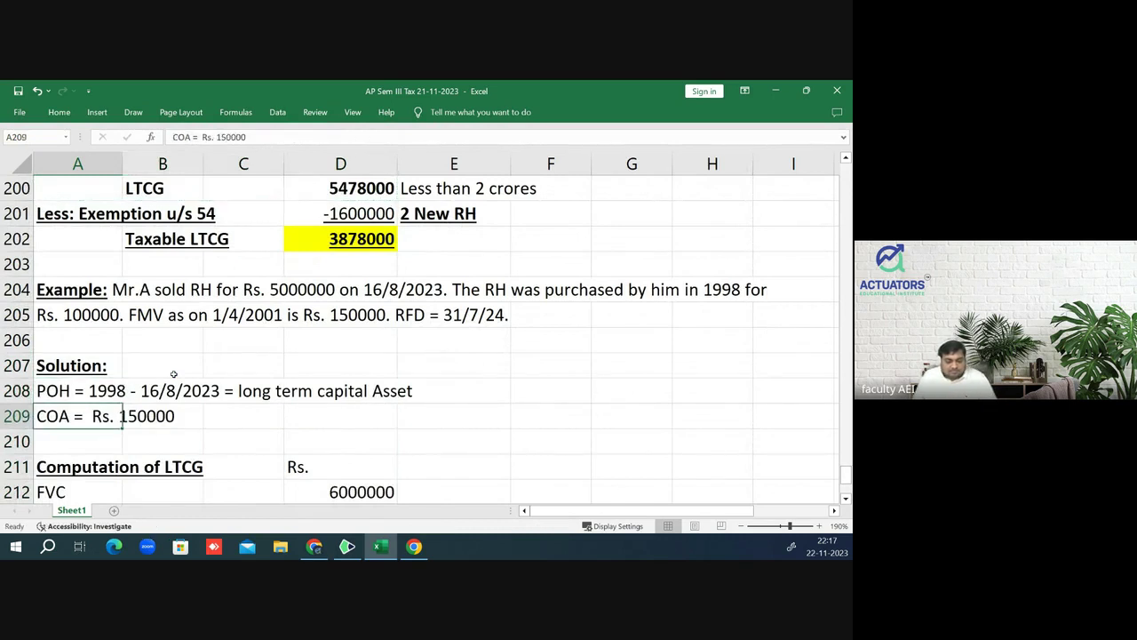
key(Up)
key(Up)
key(Up)
key(Up)
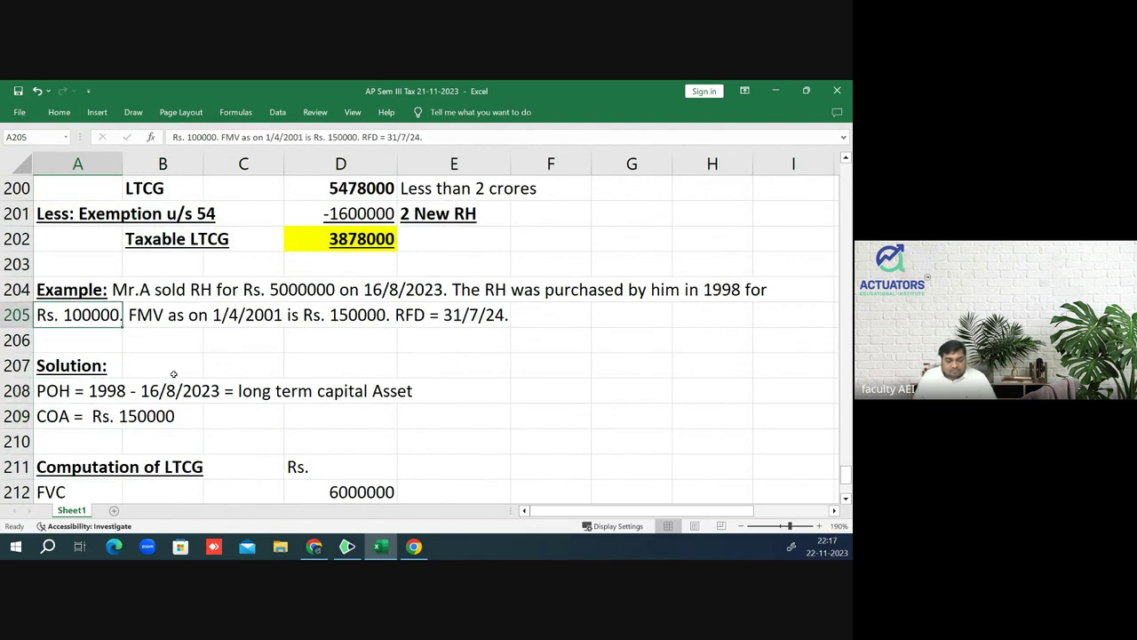
key(Up)
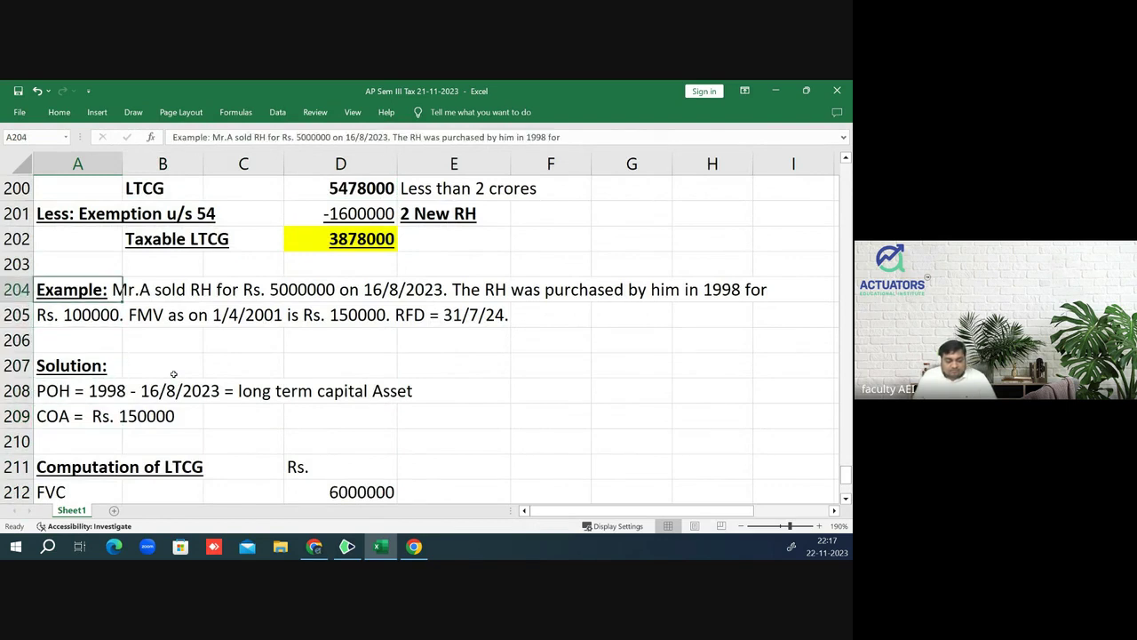
key(Down)
key(Down)
key(Down)
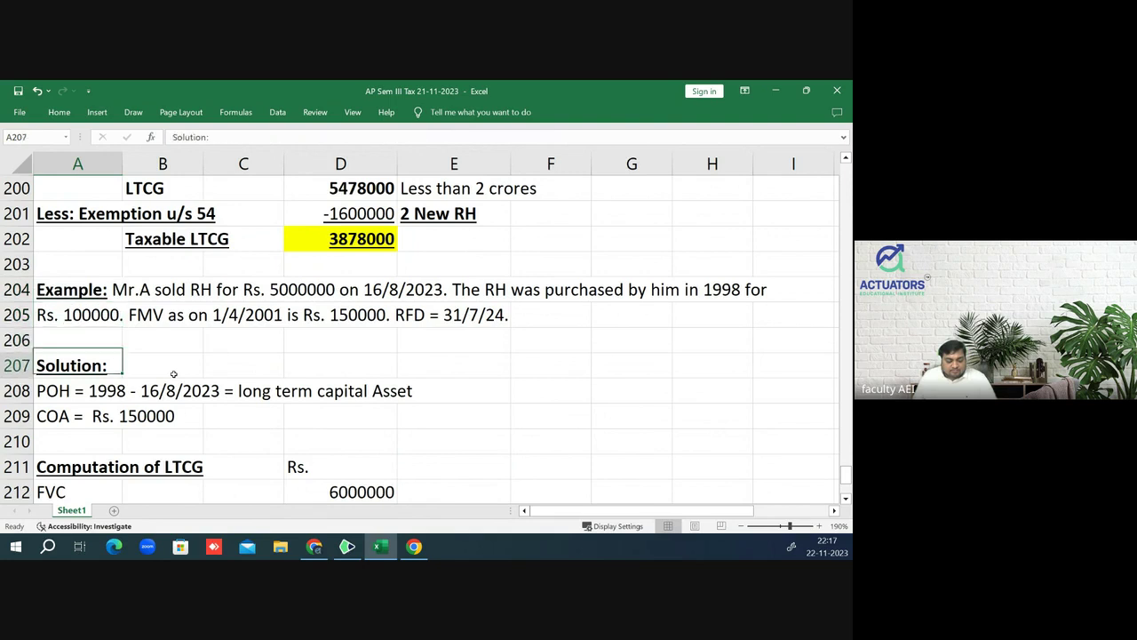
key(Down)
key(Down)
key(Down)
key(Down)
key(Down)
- Enter 5000000 as the FVC in D212 and net sale consideration in D214, giving LTCG 4478000
key(Right)
key(Right)
key(Right)
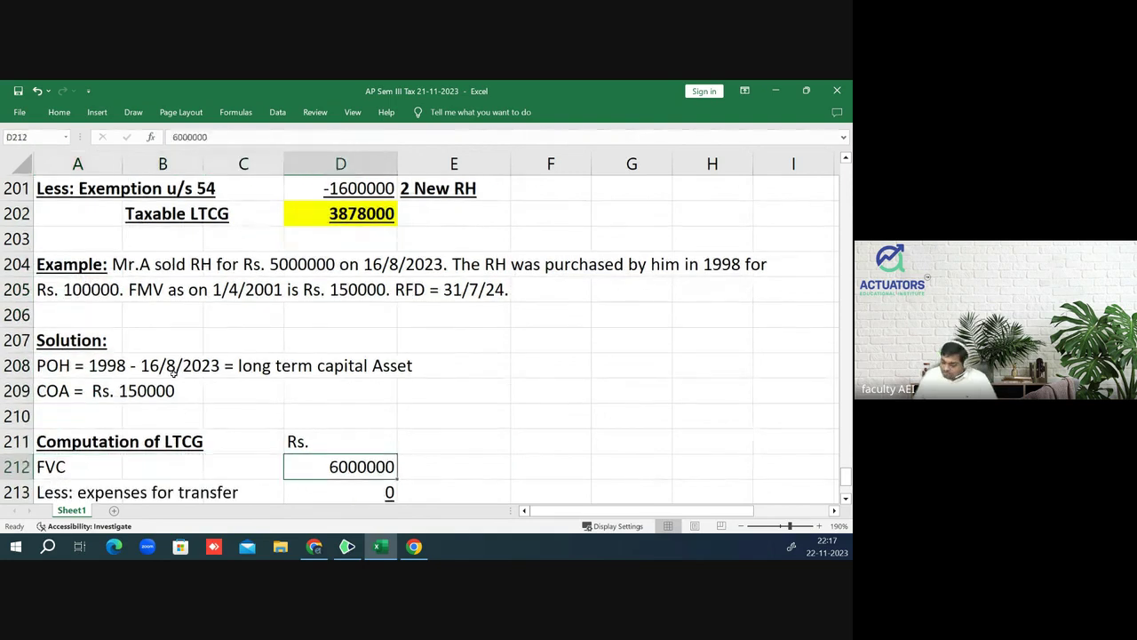
text(50000000)
key(Return)
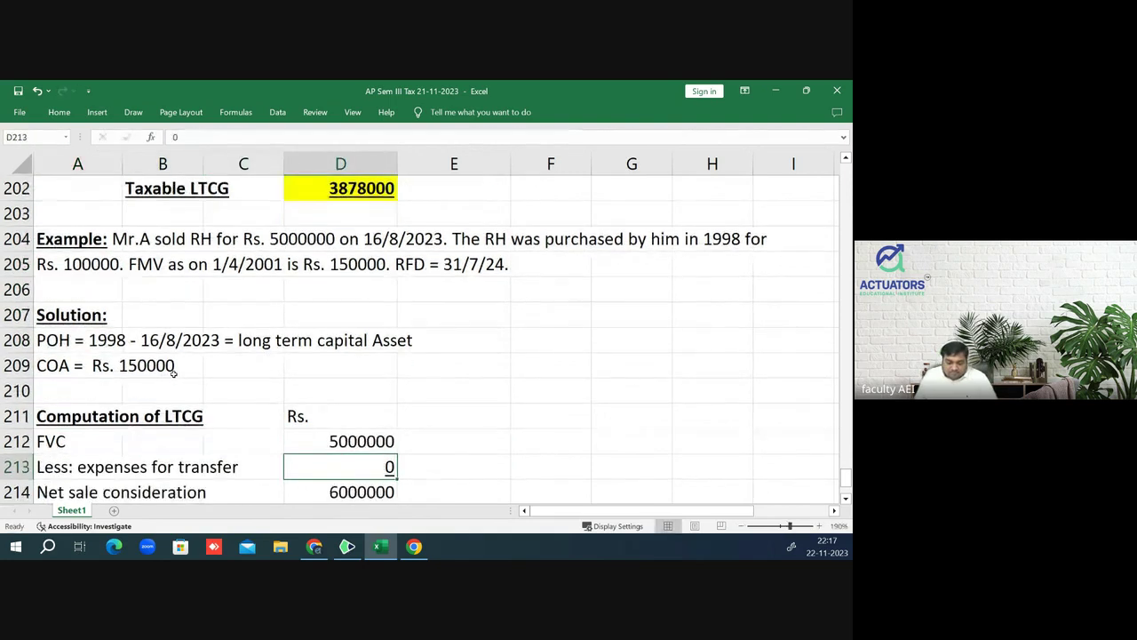
key(Down)
text(500000)
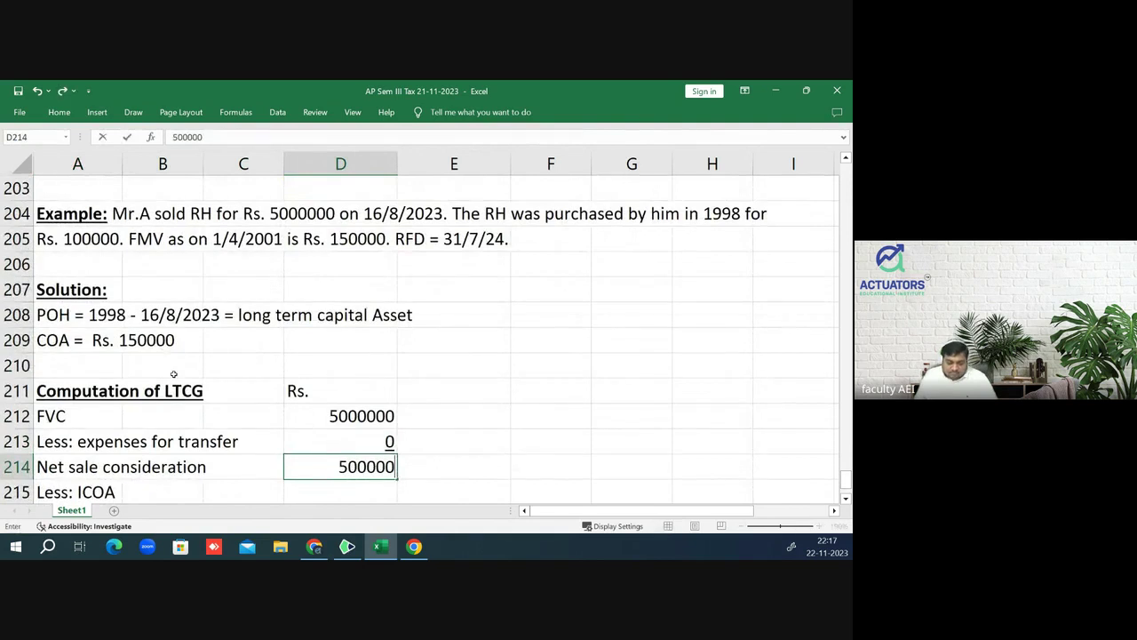
text(0)
key(Return)
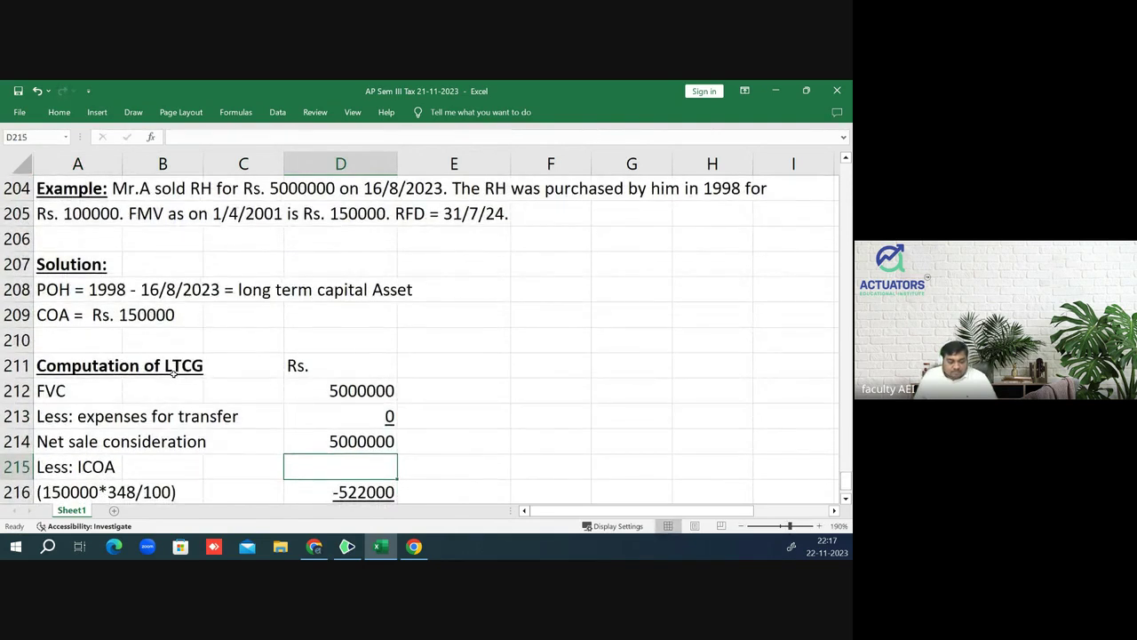
key(Down)
key(Down)
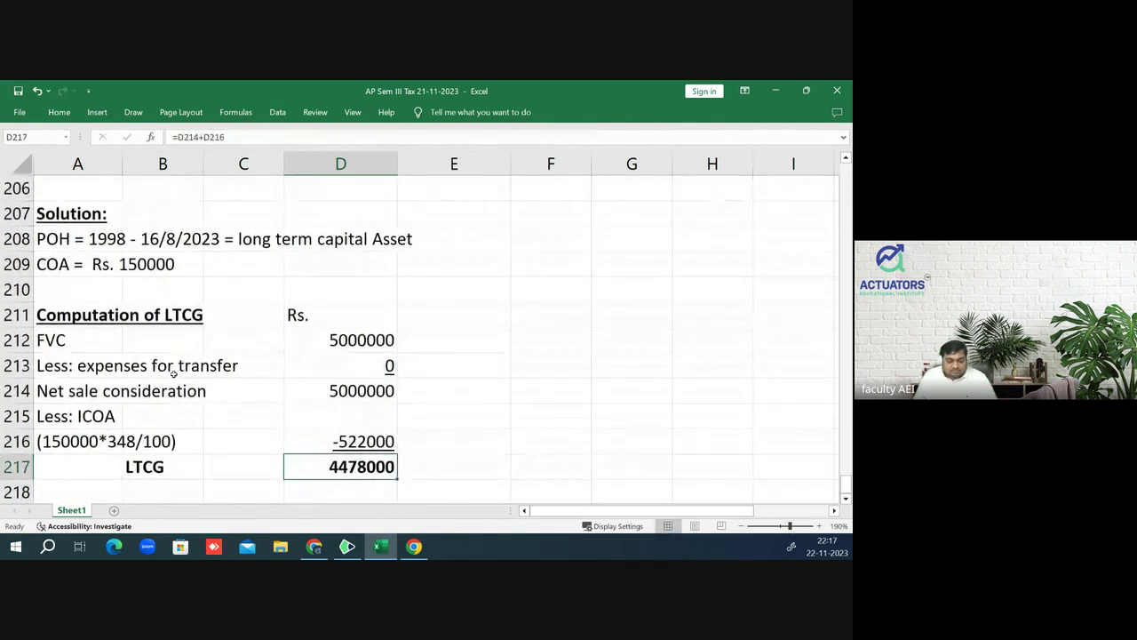
- Review the example's sale details and figures down to the indexed cost row
key(Up)
key(Up)
key(Up)
key(Up)
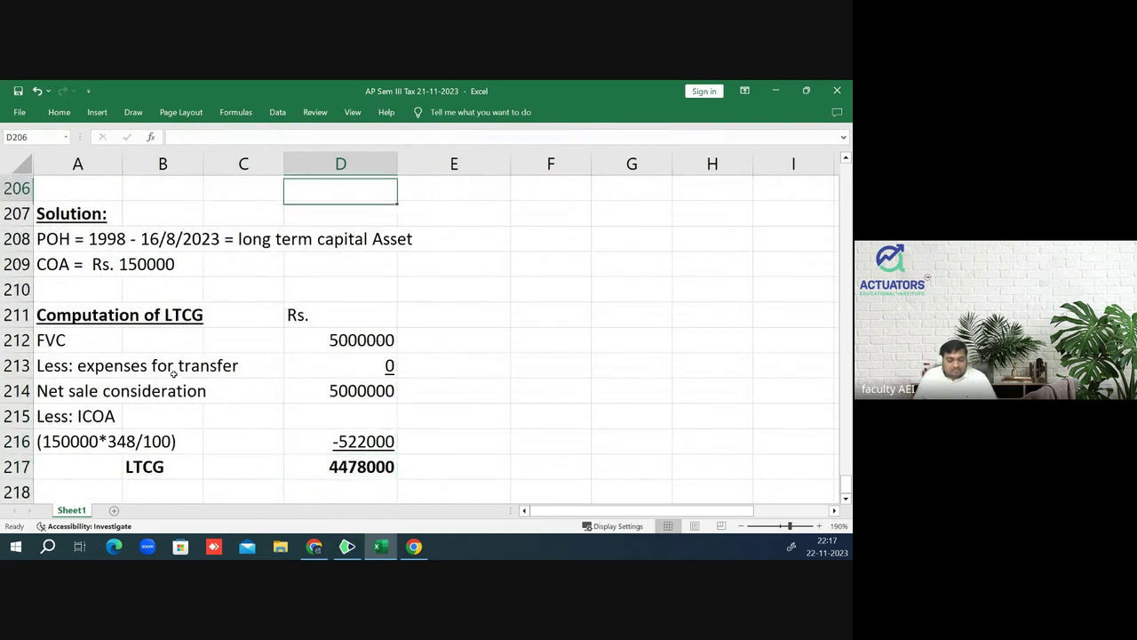
key(Up)
key(Up)
scroll(173, 374, up, 1)
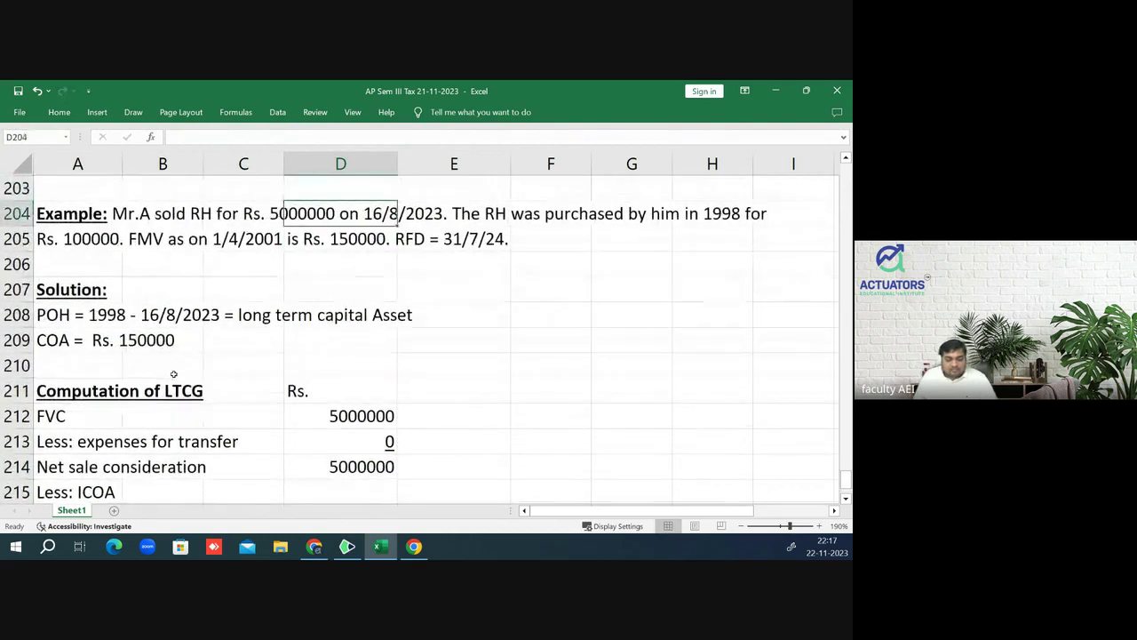
key(Down)
key(Down)
key(Down)
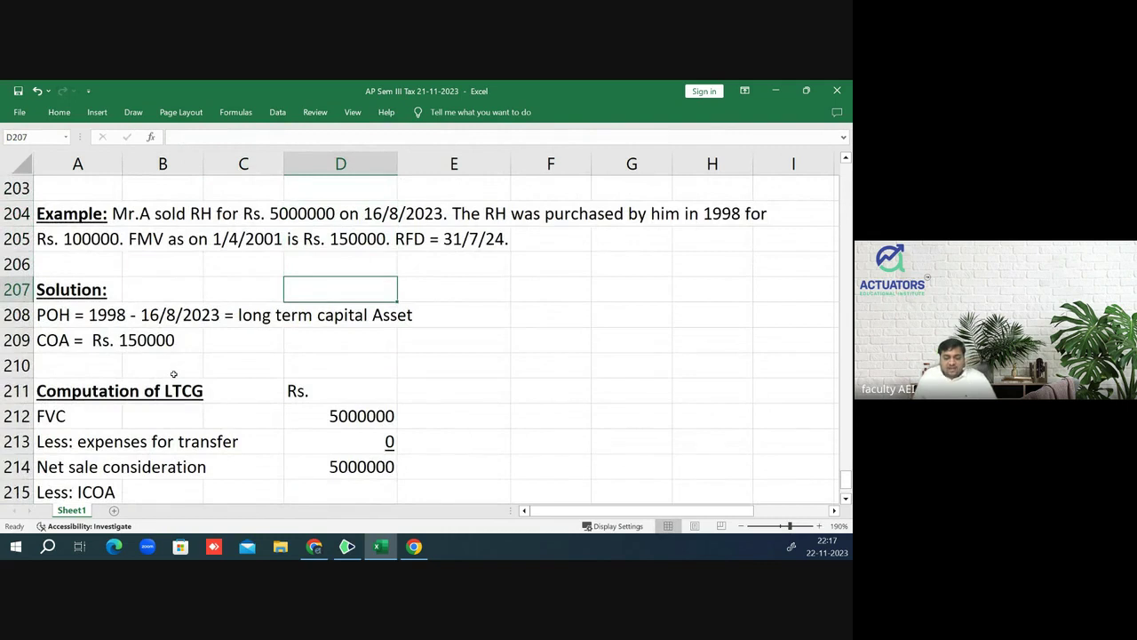
key(Up)
key(Up)
key(Up)
key(Down)
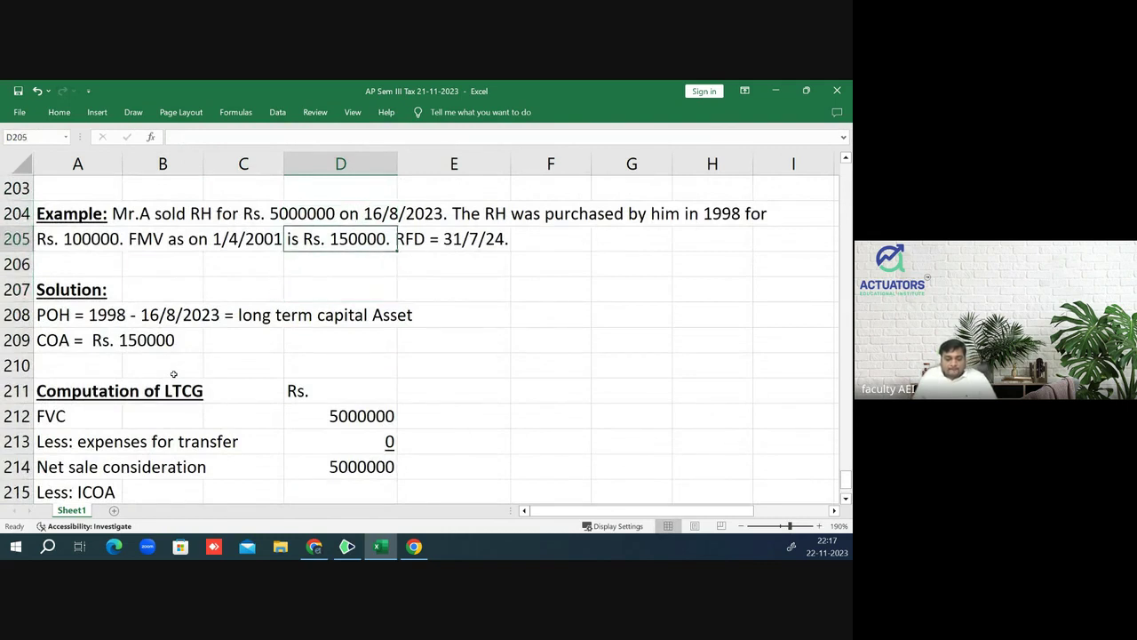
key(Down)
key(Down)
key(Down)
key(Down)
key(Down)
key(Down)
key(Down)
key(Down)
key(Down)
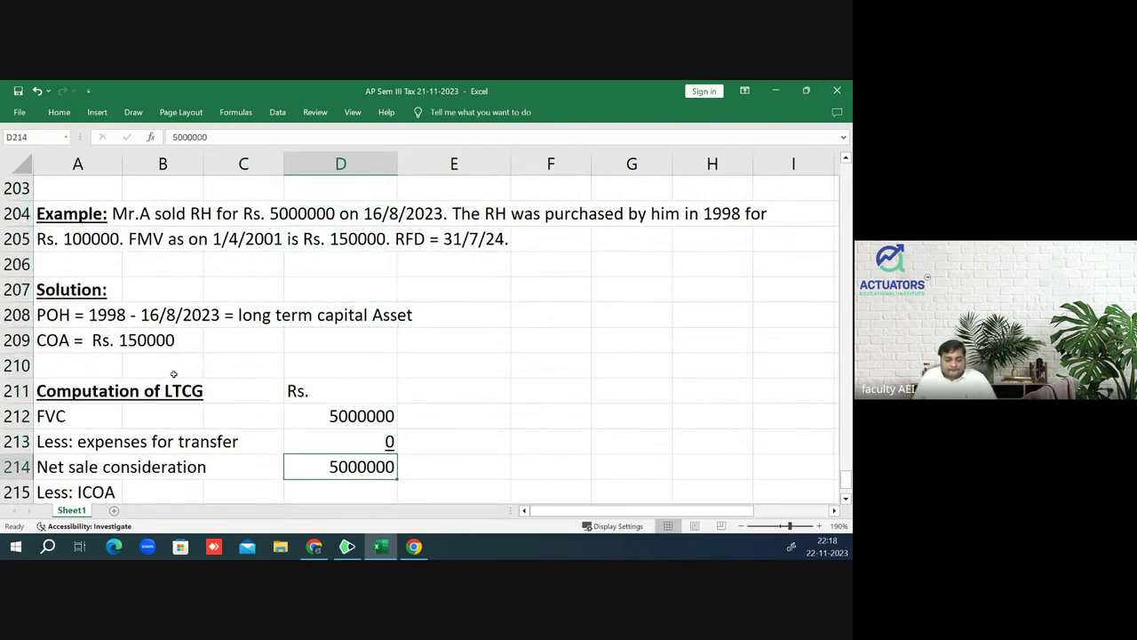
key(Down)
key(Down)
key(Down)
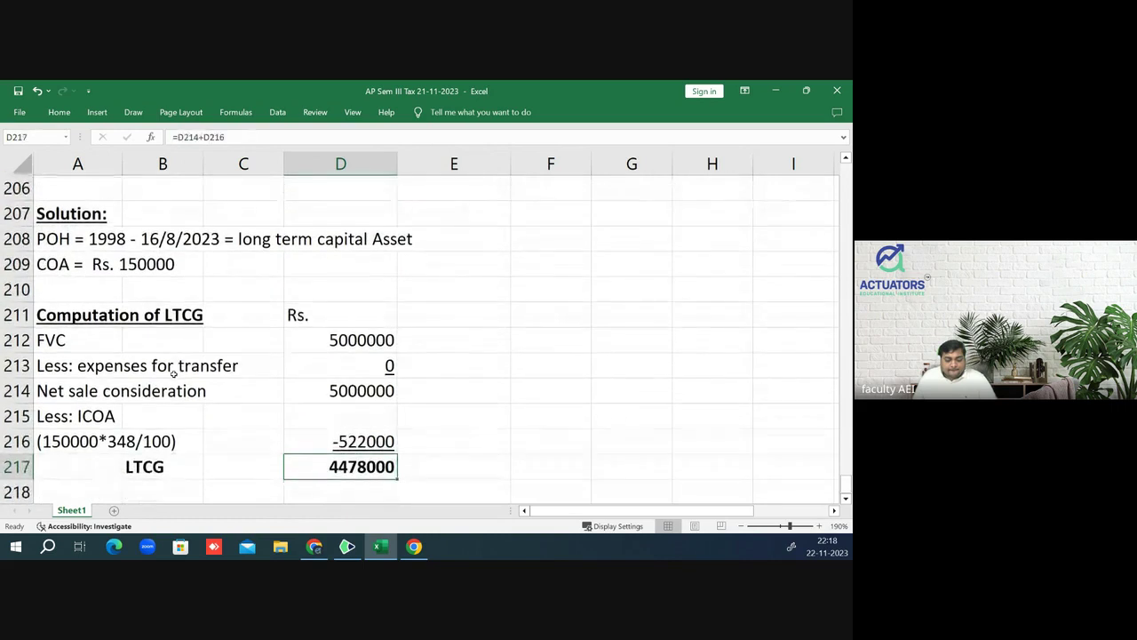
key(Down)
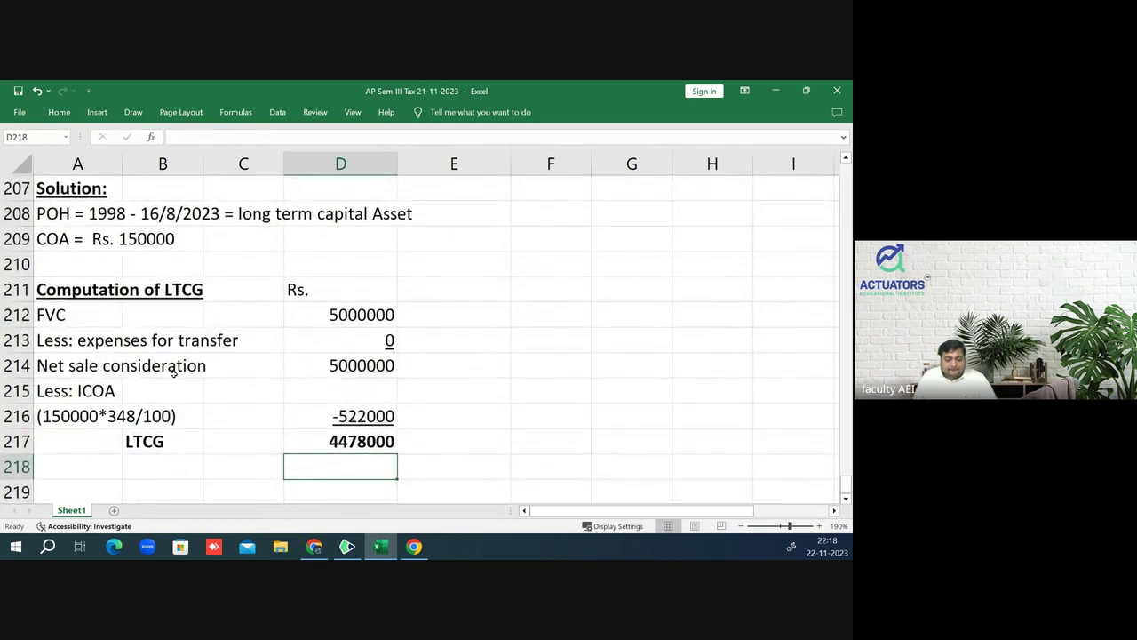
key(Right)
key(Left)
key(Left)
key(Left)
key(Left)
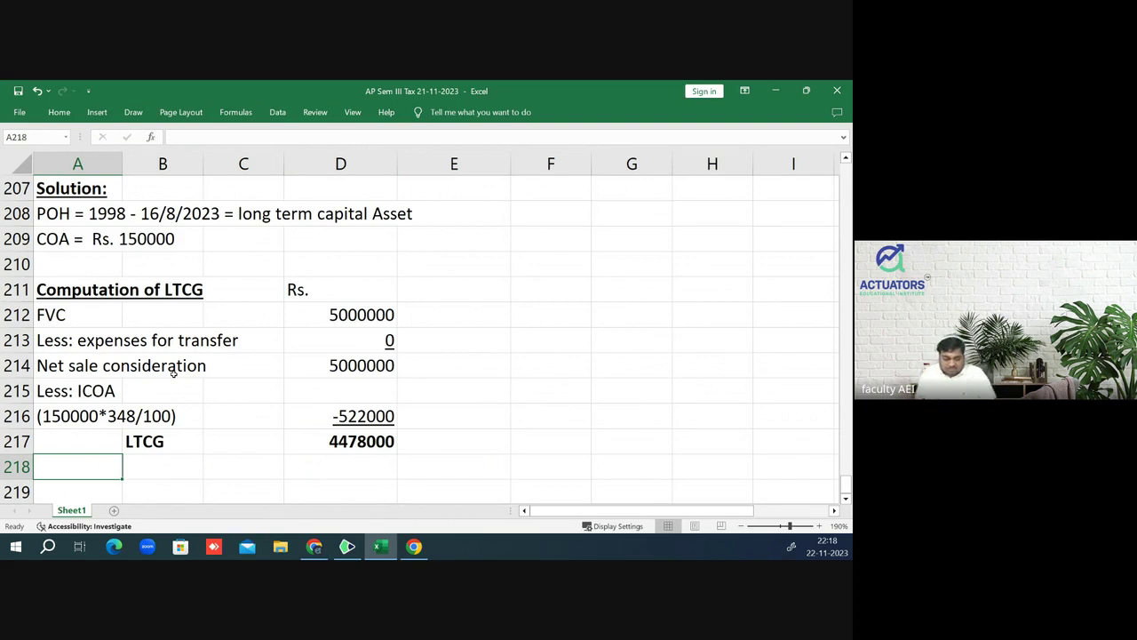
key(Right)
key(Right)
key(Right)
key(Right)
key(Right)
key(Up)
key(Up)
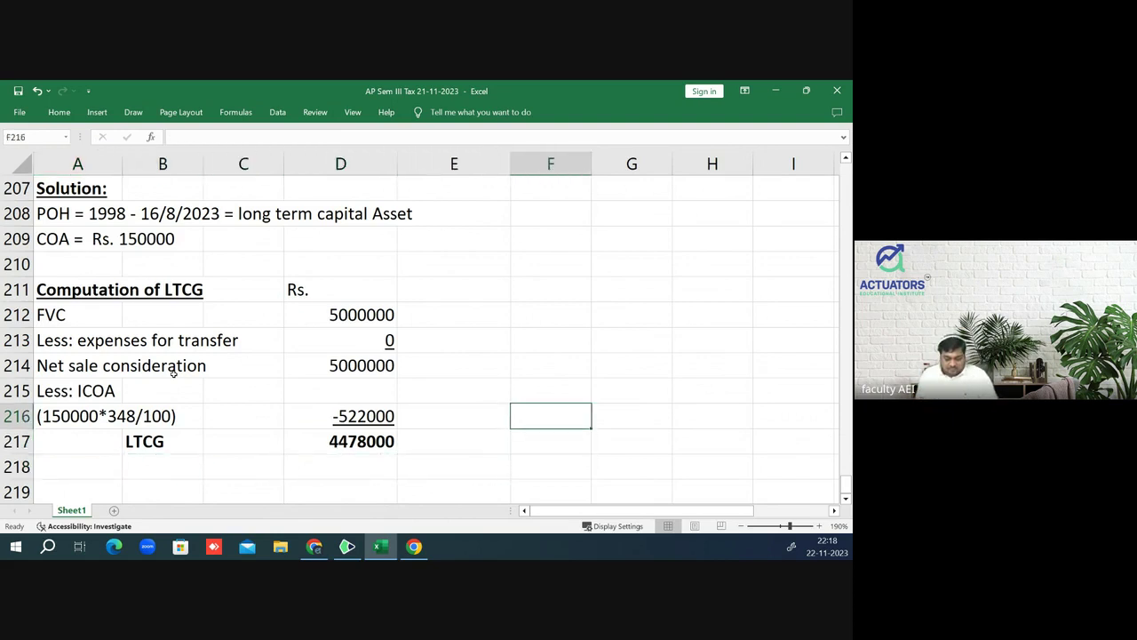
key(Down)
key(Up)
key(Up)
key(Up)
key(Up)
key(Up)
key(Up)
key(Down)
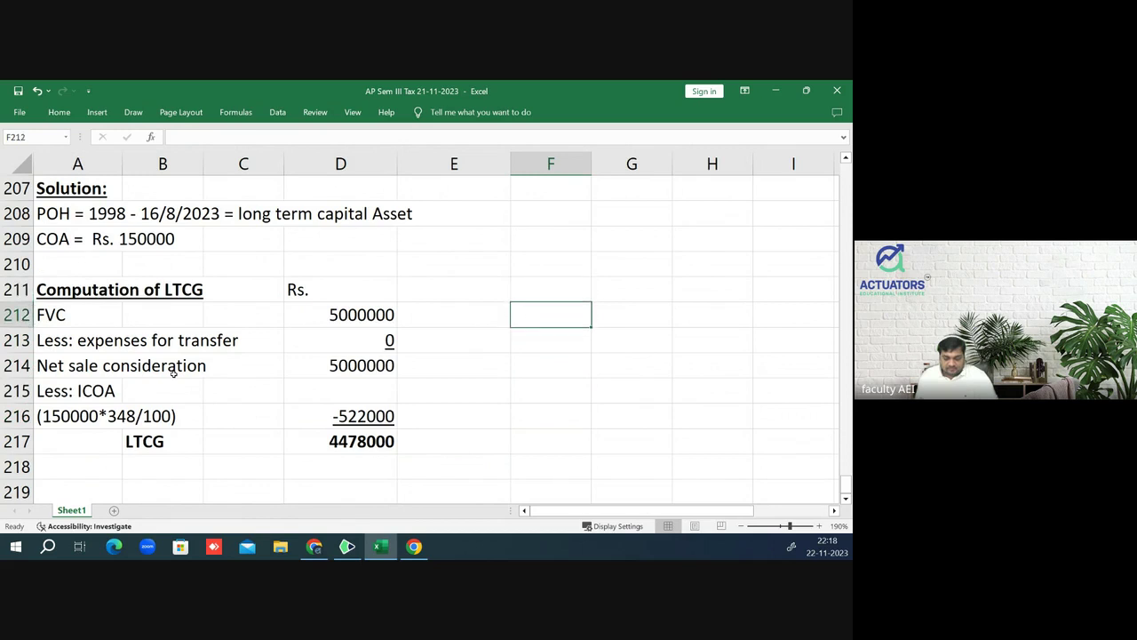
key(Up)
text(caSE)
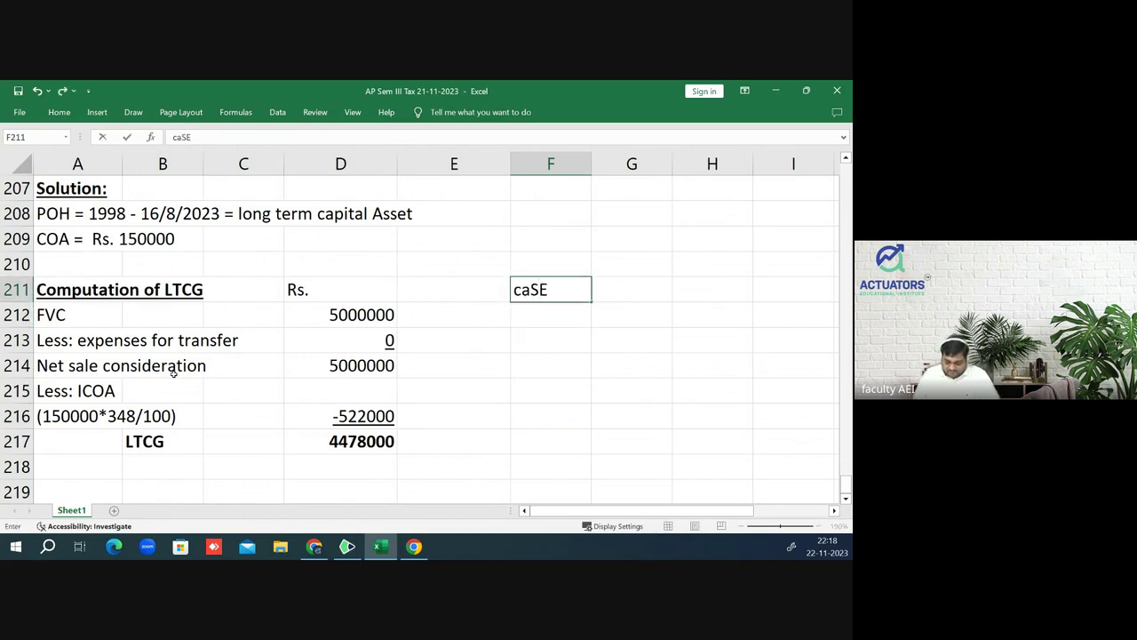
key(BackSpace)
key(BackSpace)
key(BackSpace)
key(BackSpace)
text(cASE)
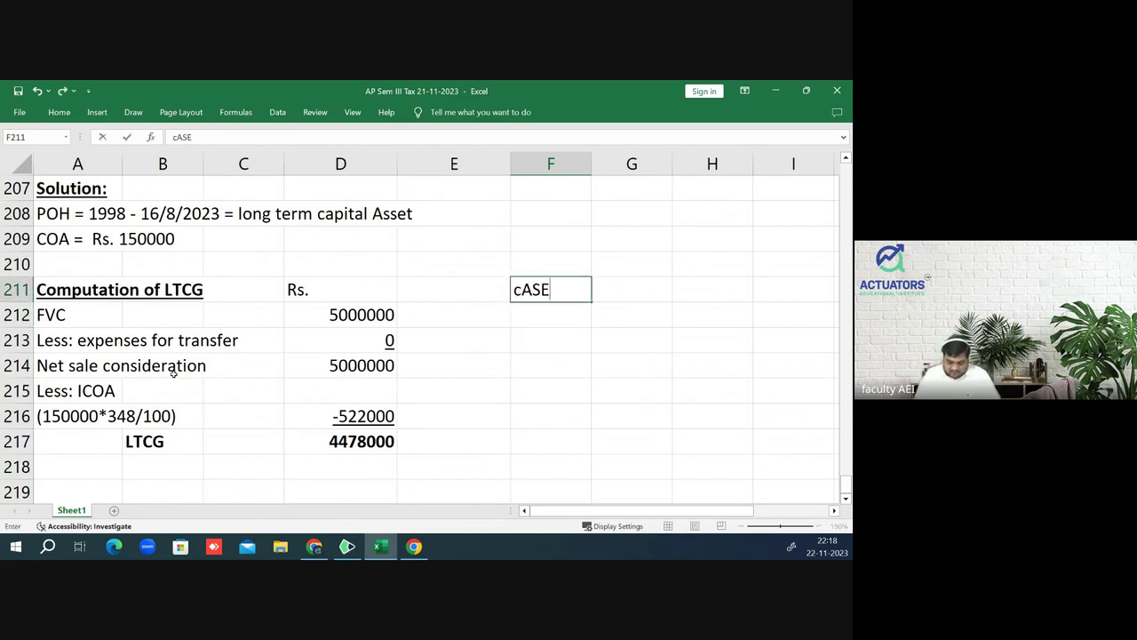
key(BackSpace)
key(BackSpace)
key(BackSpace)
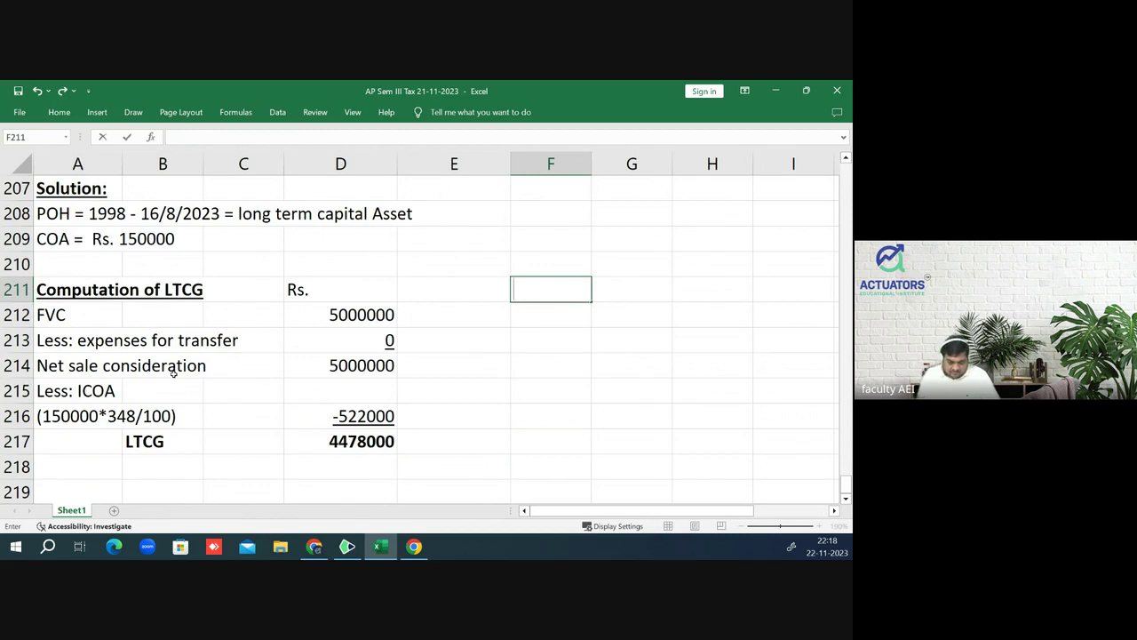
key(Down)
key(Down)
key(Down)
key(Down)
key(Down)
key(Down)
key(Down)
key(Down)
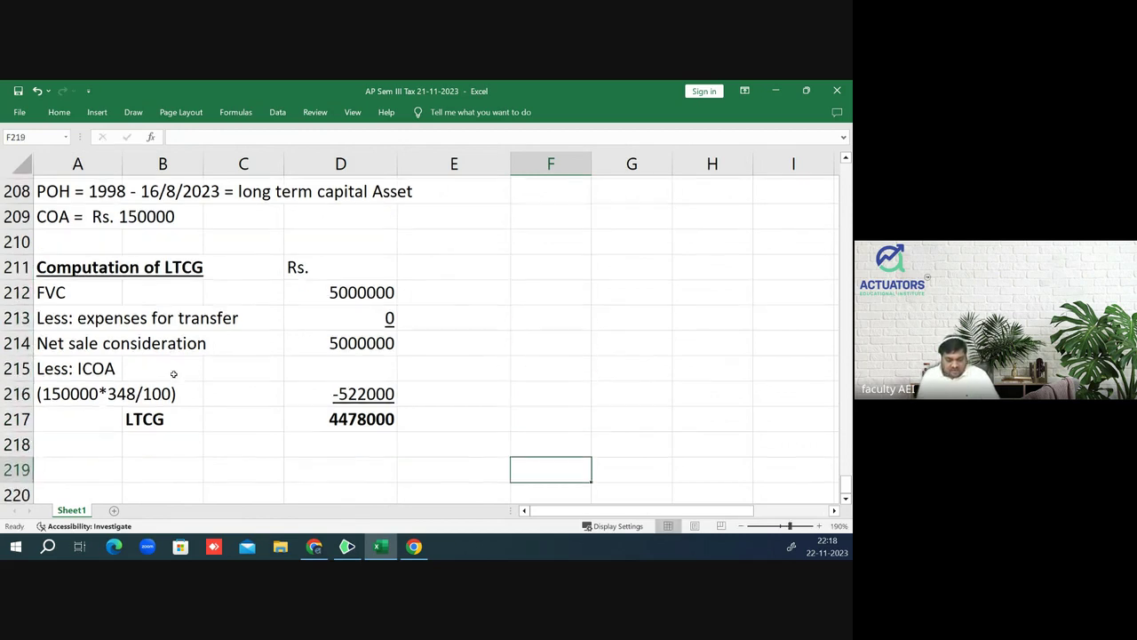
key(Left)
key(Left)
key(Left)
key(Left)
key(Left)
key(Right)
key(Right)
key(Right)
key(Right)
key(Right)
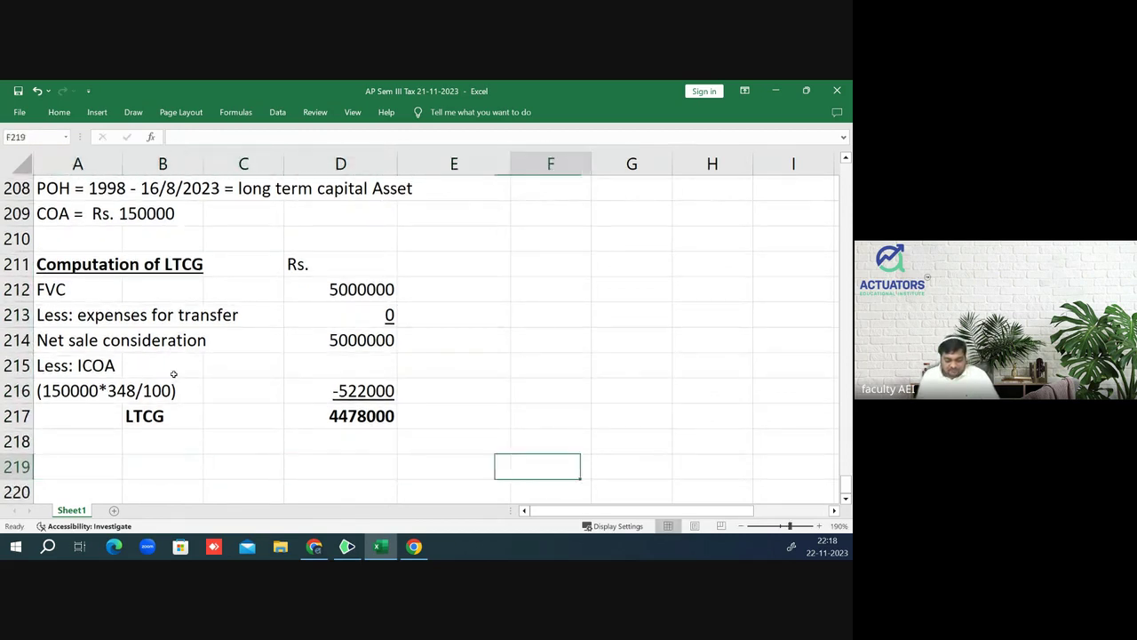
key(Up)
key(Up)
key(Up)
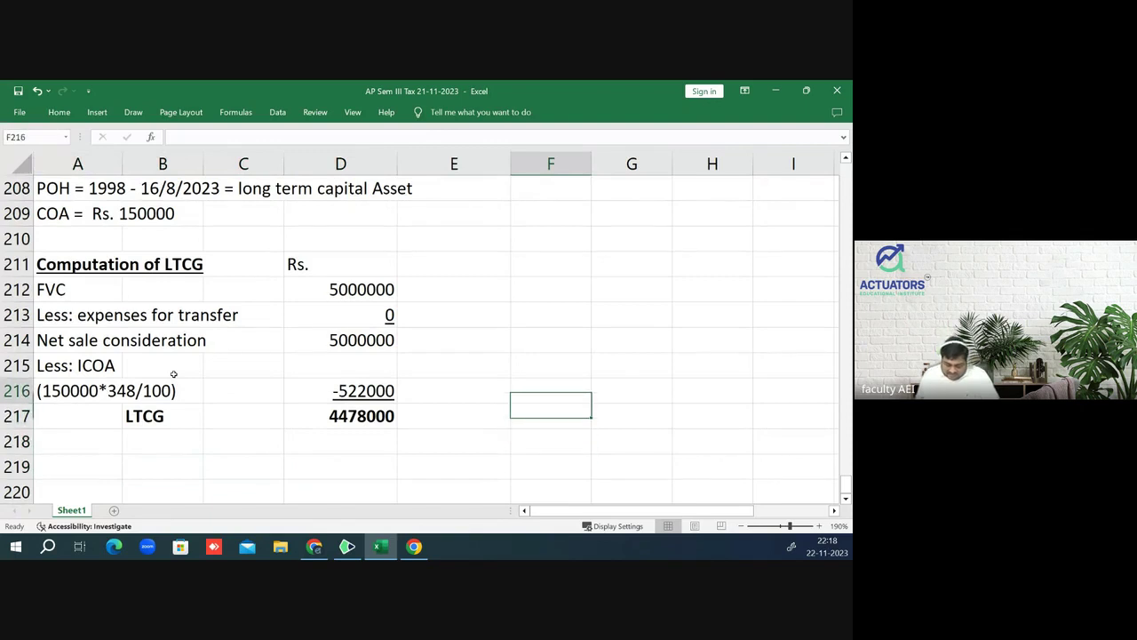
- Type 'Case 1:' stating Rs. 450000 was invested in a capital gain account scheme on 30/6/24
text(caSE)
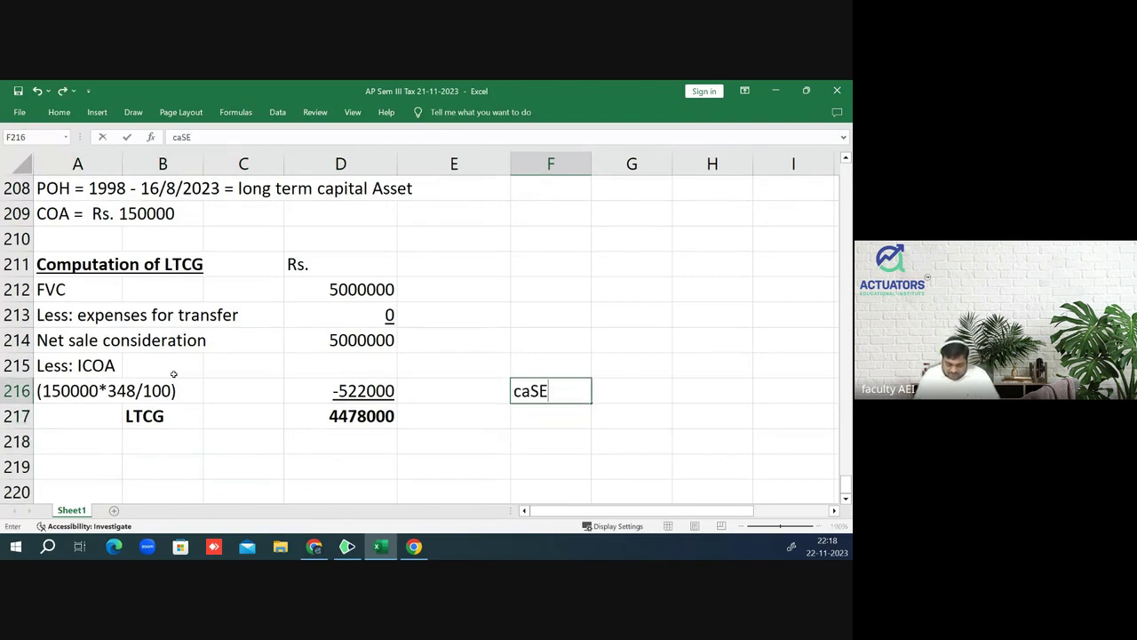
key(BackSpace)
key(BackSpace)
key(BackSpace)
key(BackSpace)
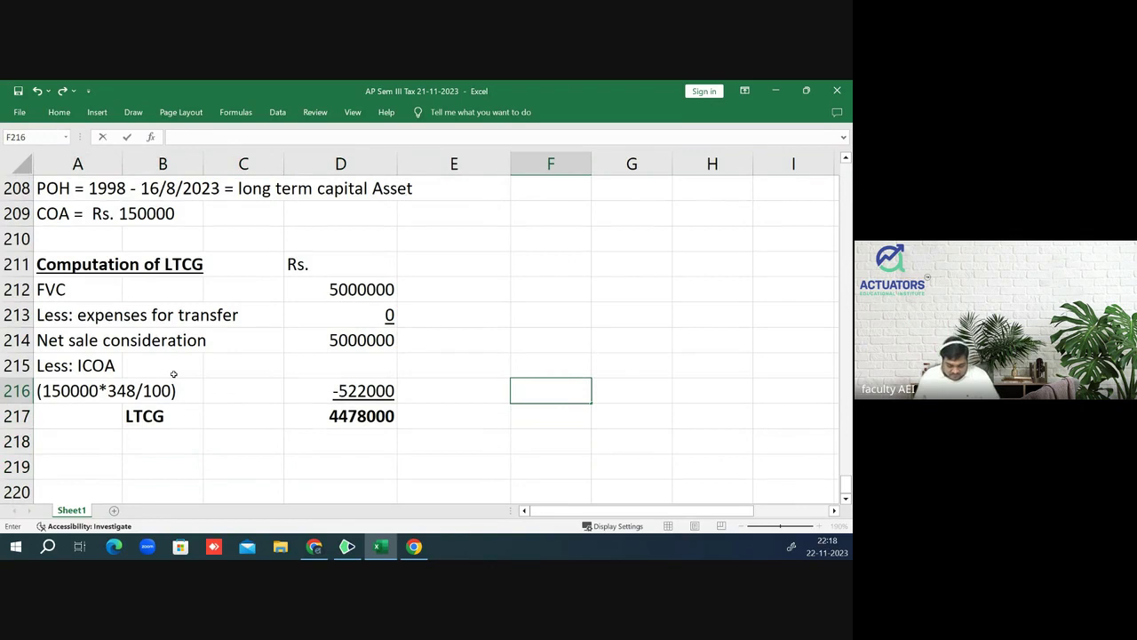
text(CA)
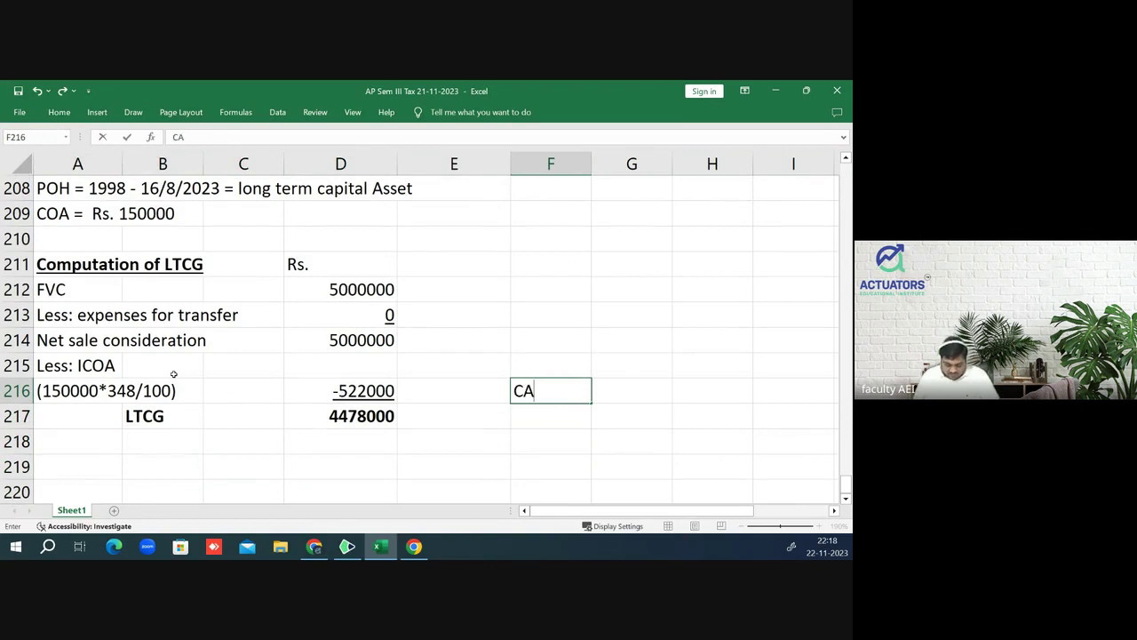
text(se 1)
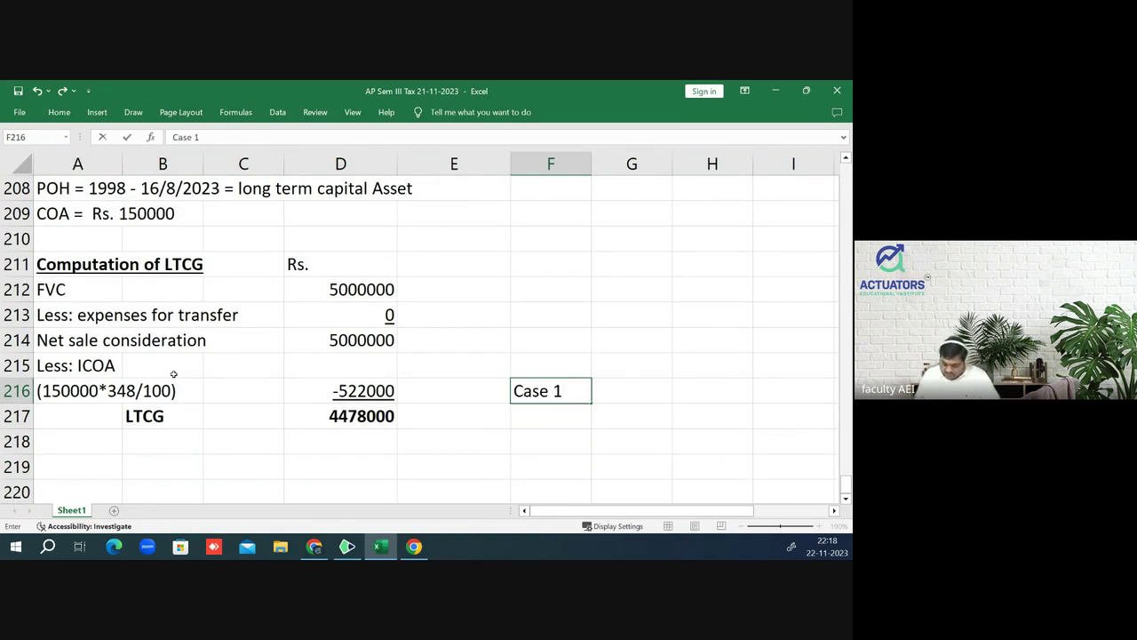
text(:)
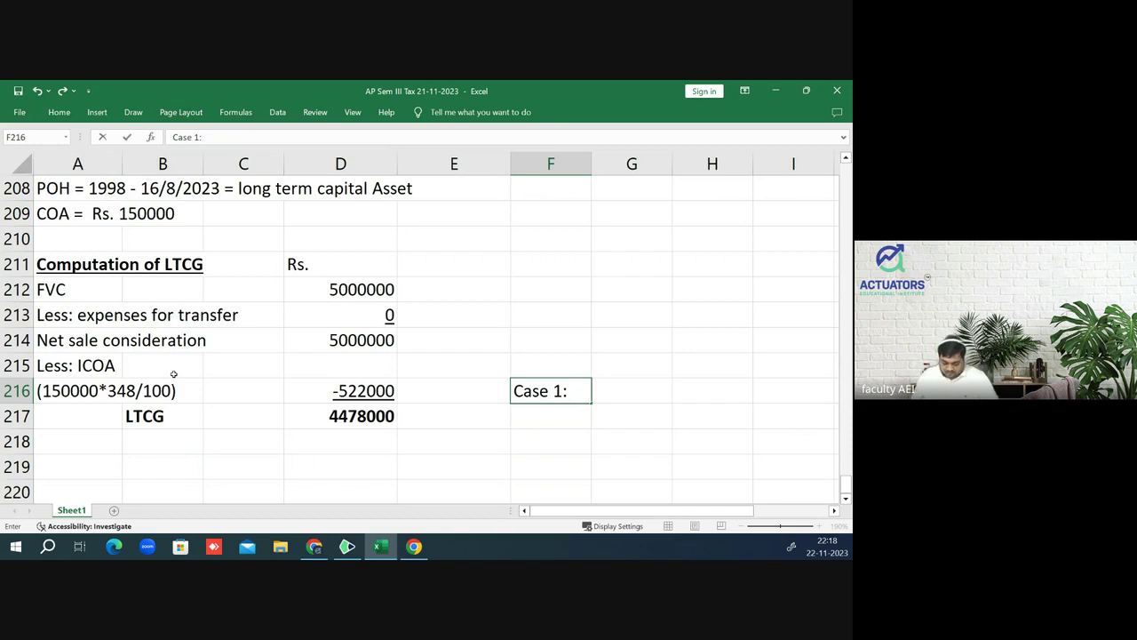
text(He in)
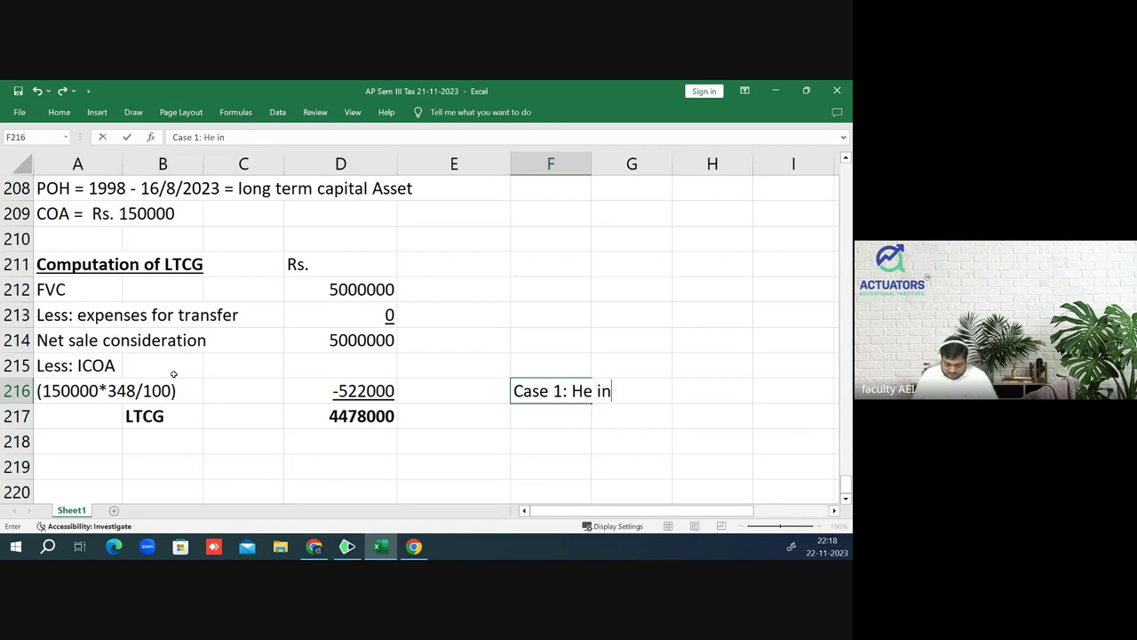
text(vest )
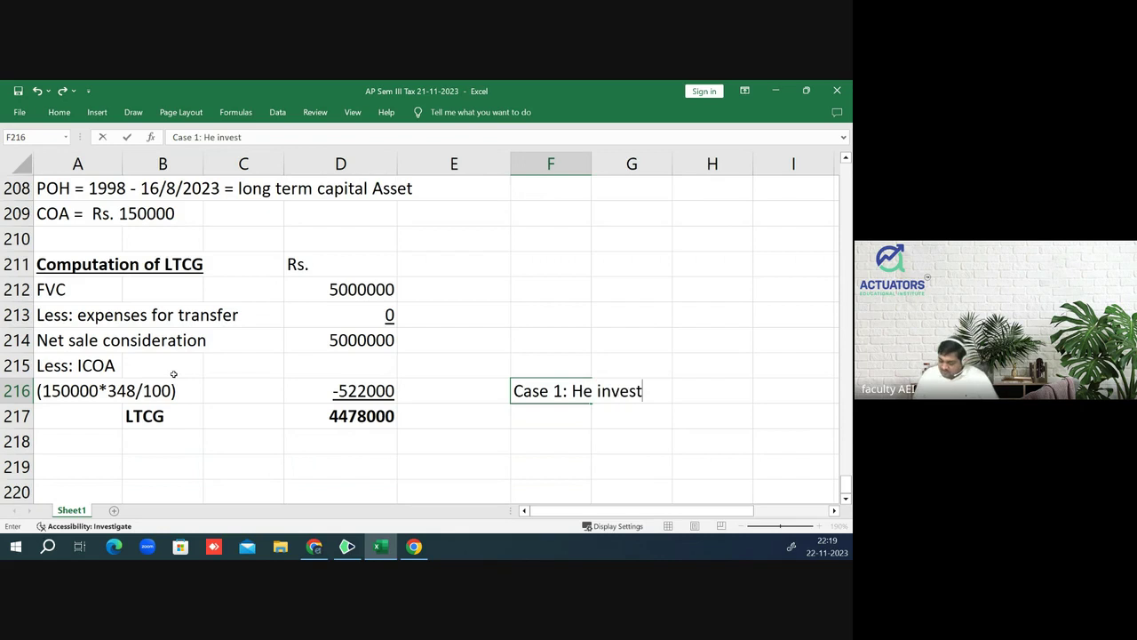
text(s )
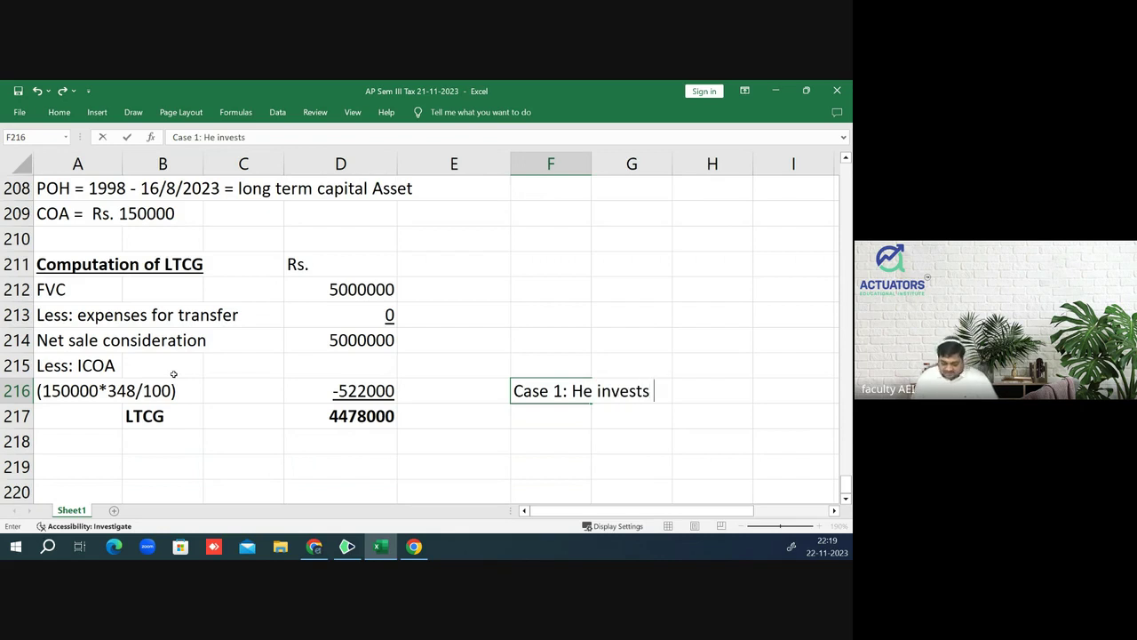
text(Rs. )
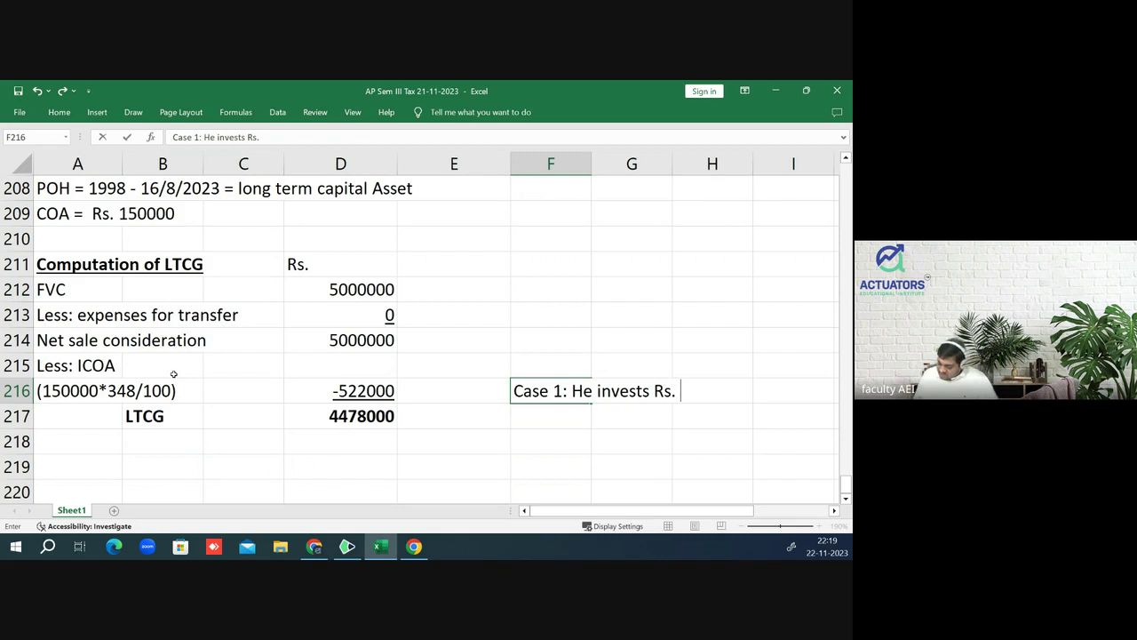
text(450000)
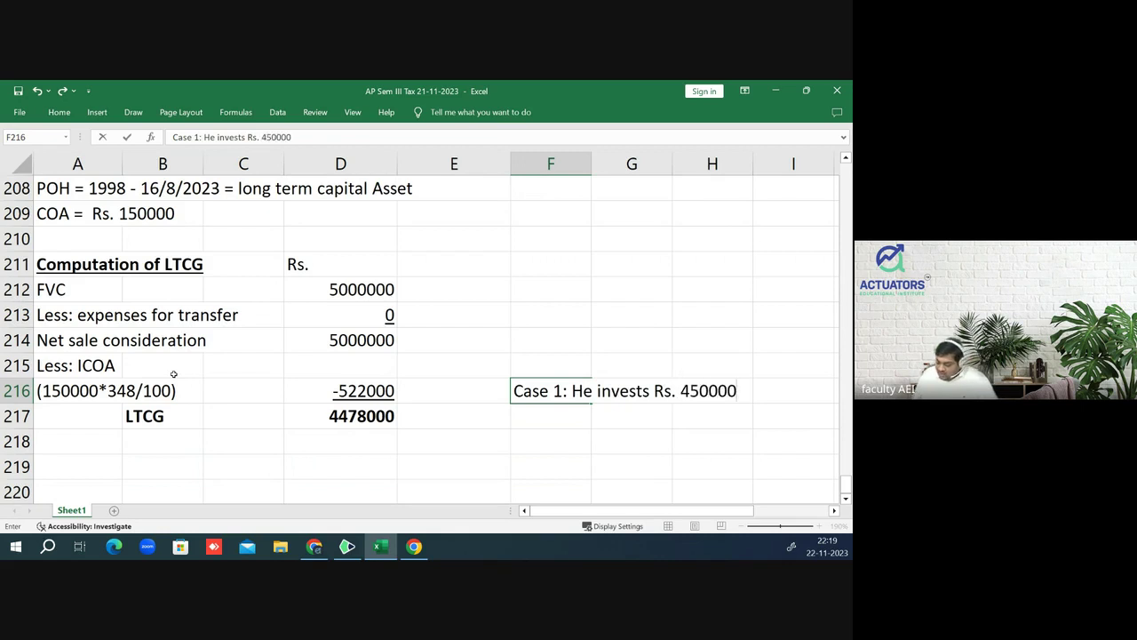
text( in)
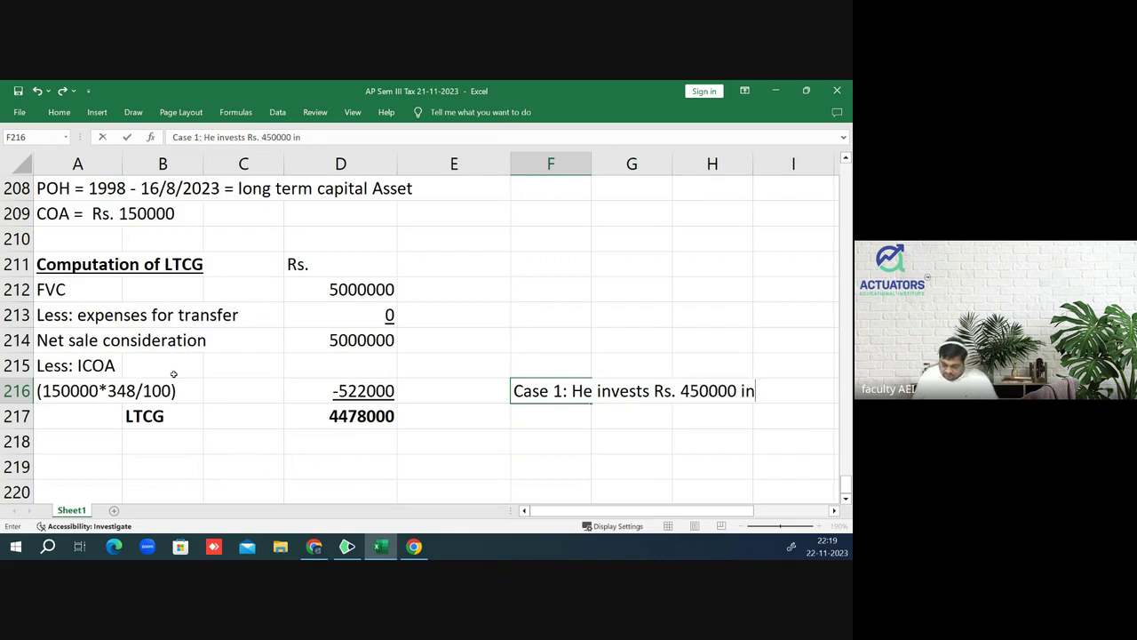
text( capital)
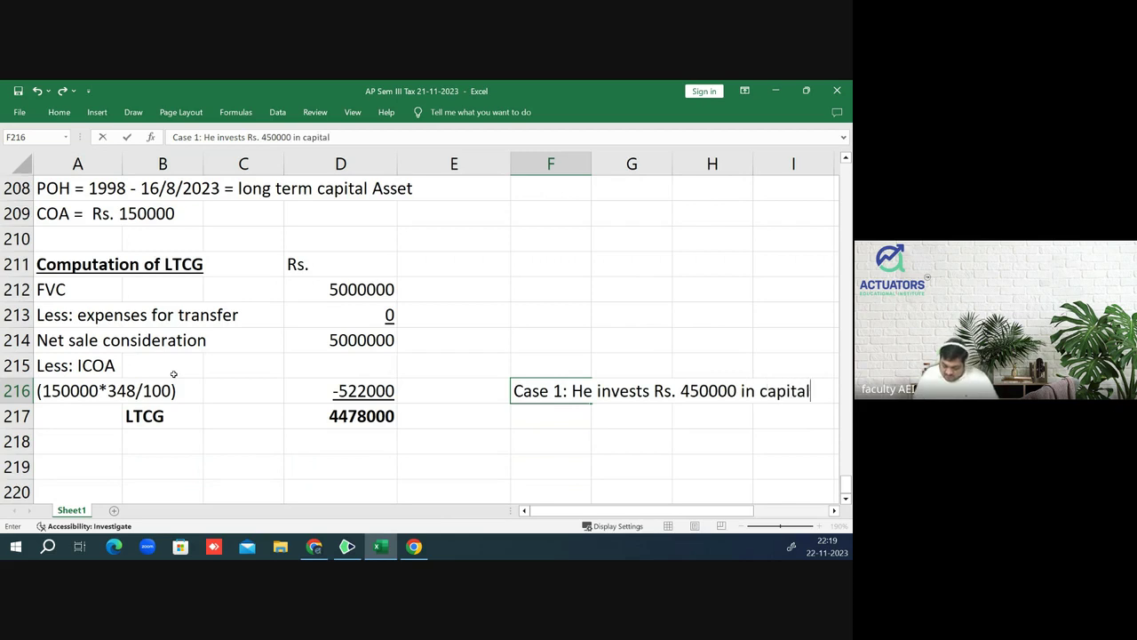
key(Return)
text(gain)
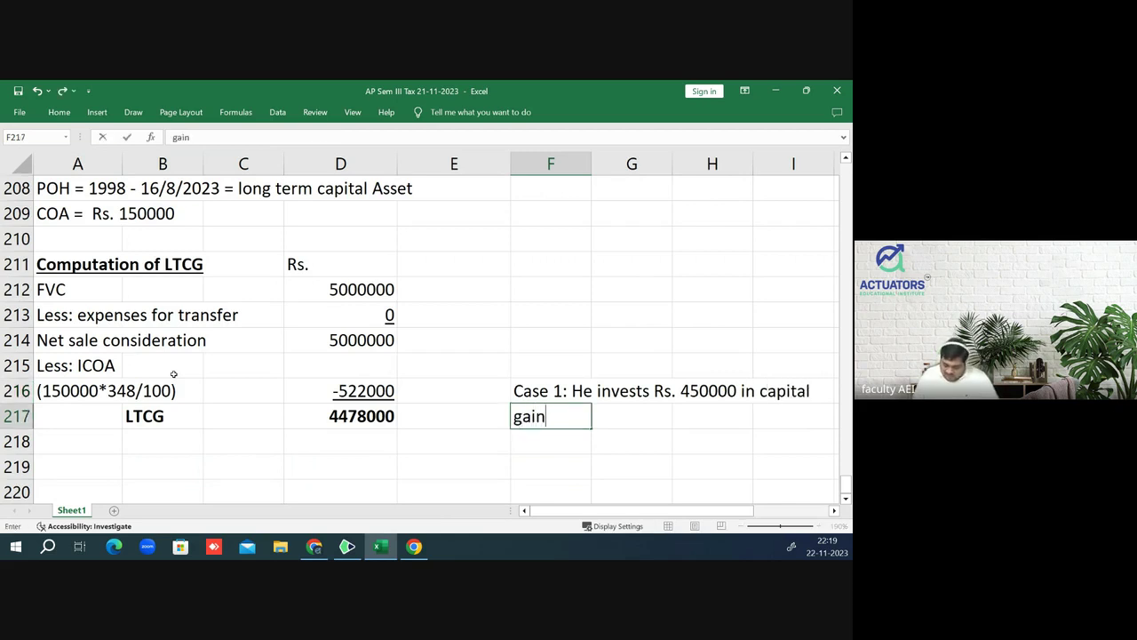
text( a)
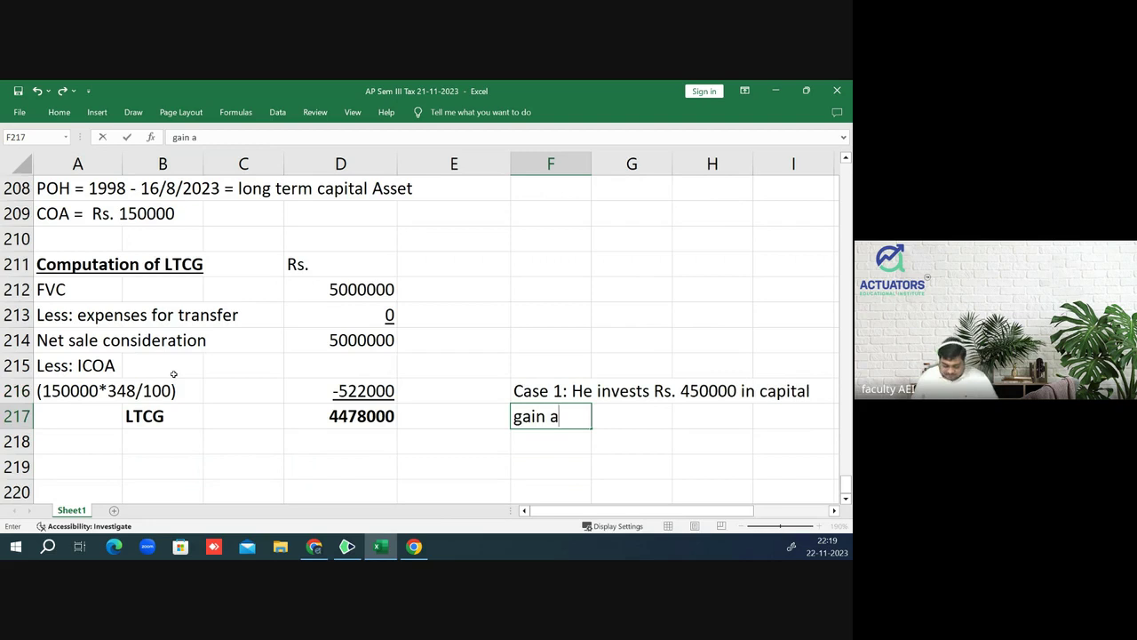
text(ccount )
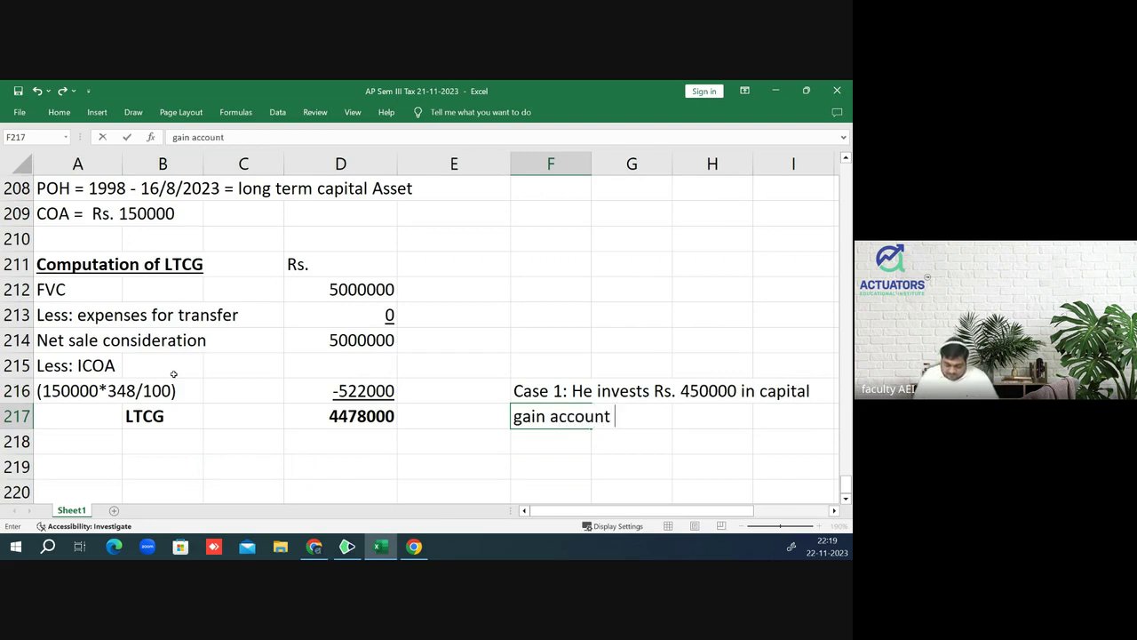
text(scheme)
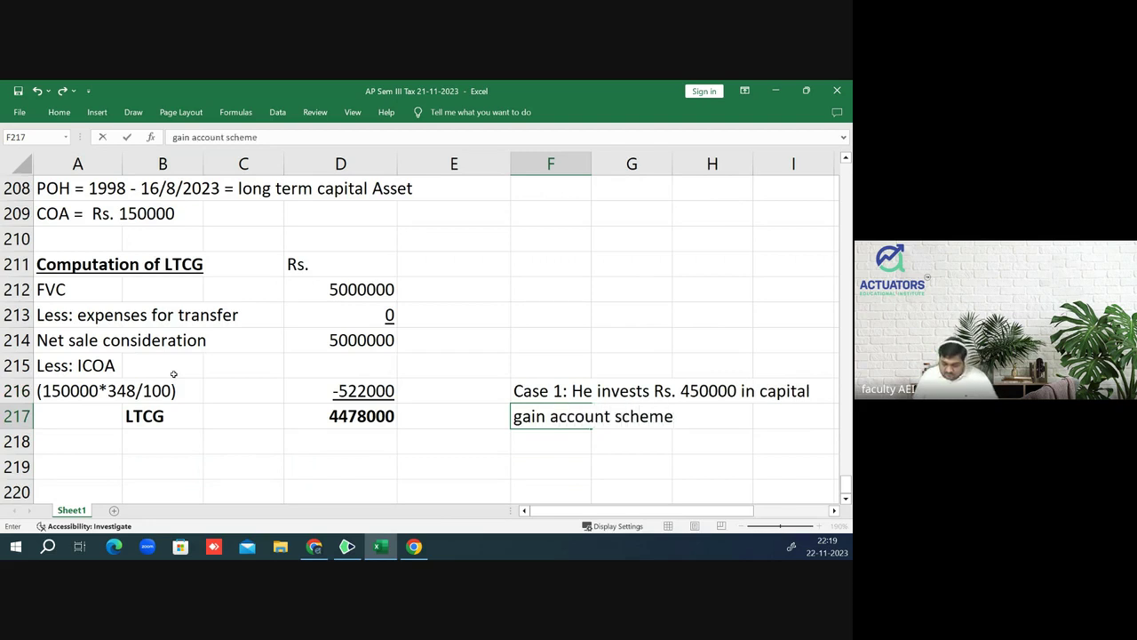
text( on )
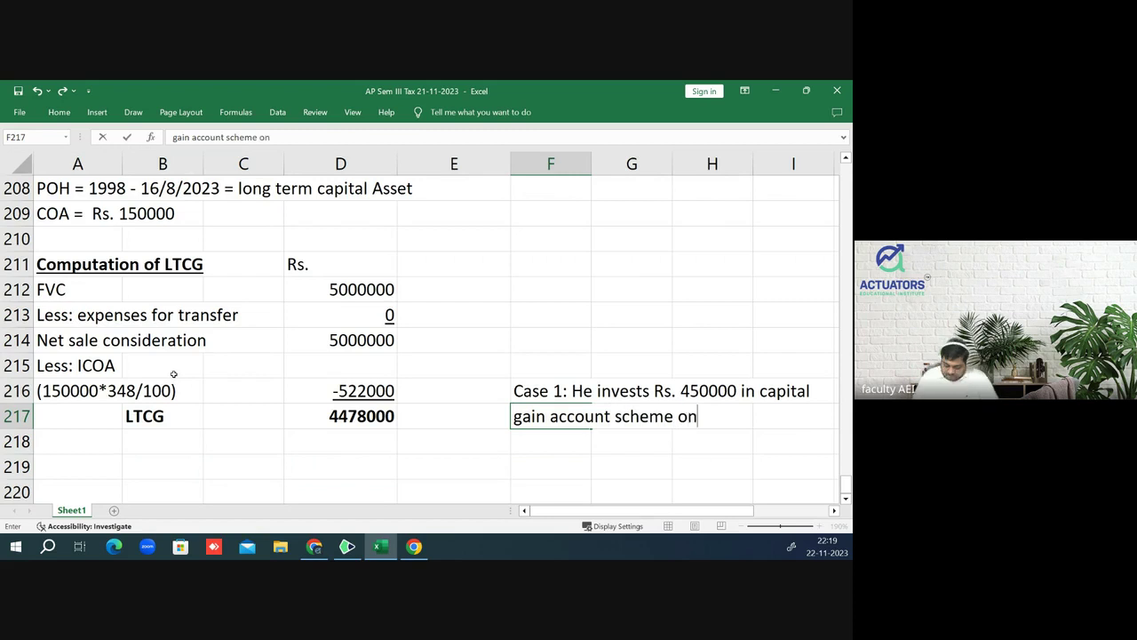
text(30/)
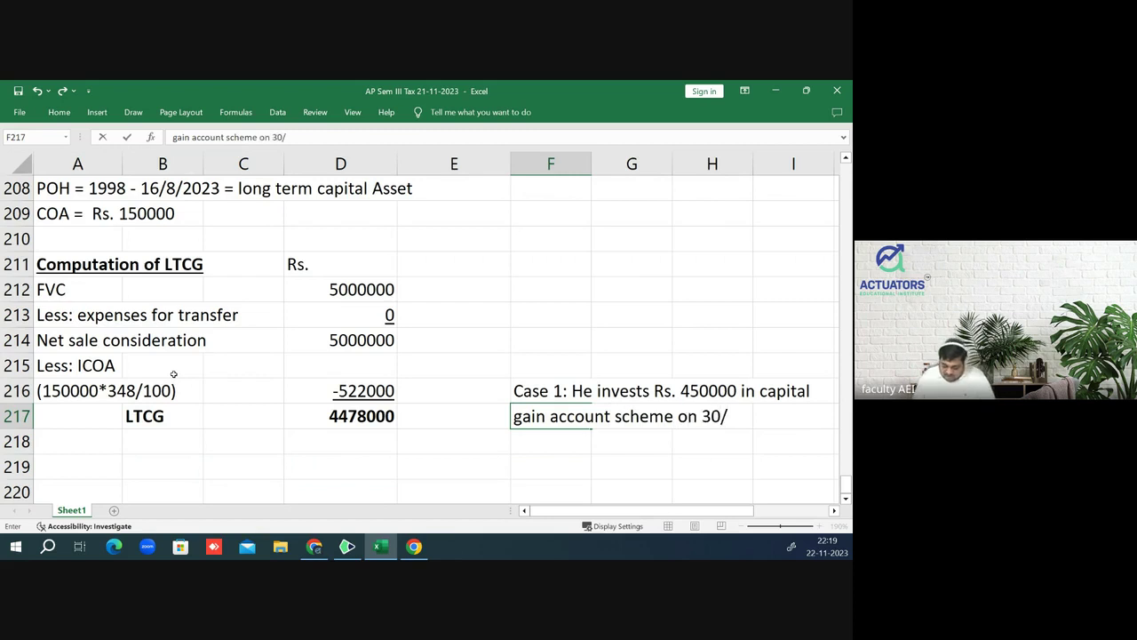
text(6/24.)
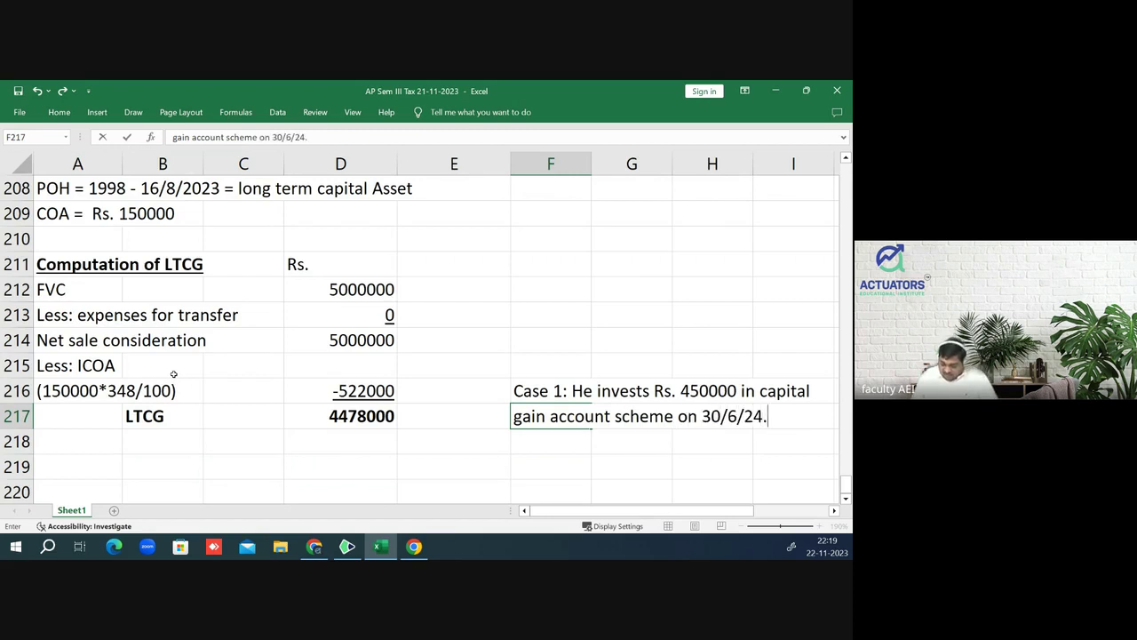
text( he)
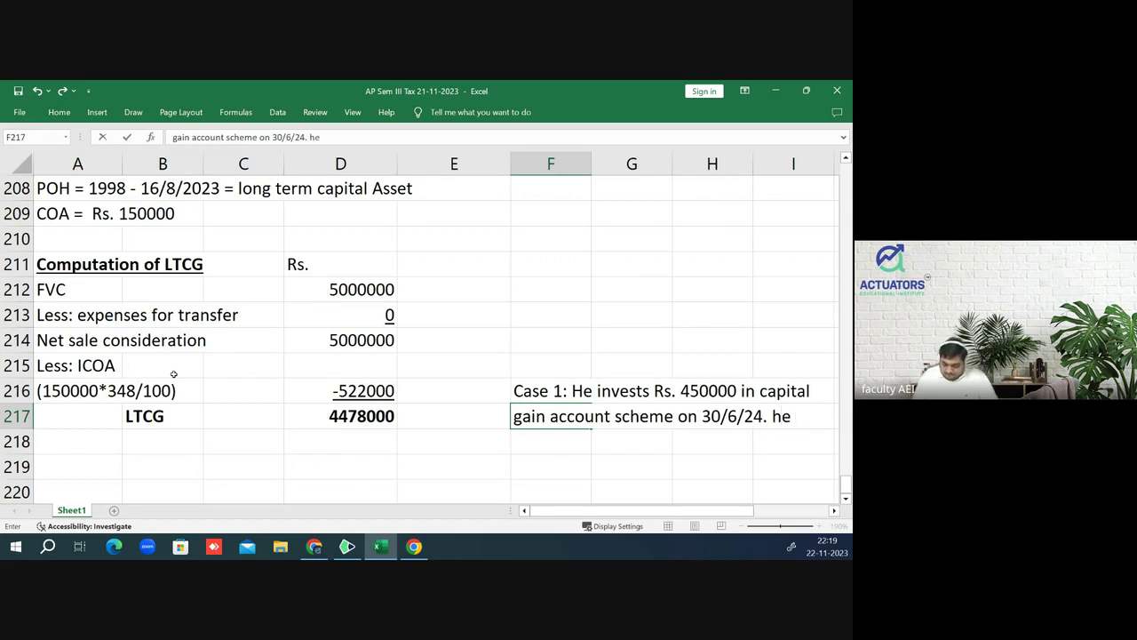
key(Return)
- Add the lines 'purchased HP for Rs. 420000 on 1/8/24.' and 'no further investment is made.'
text(purchas)
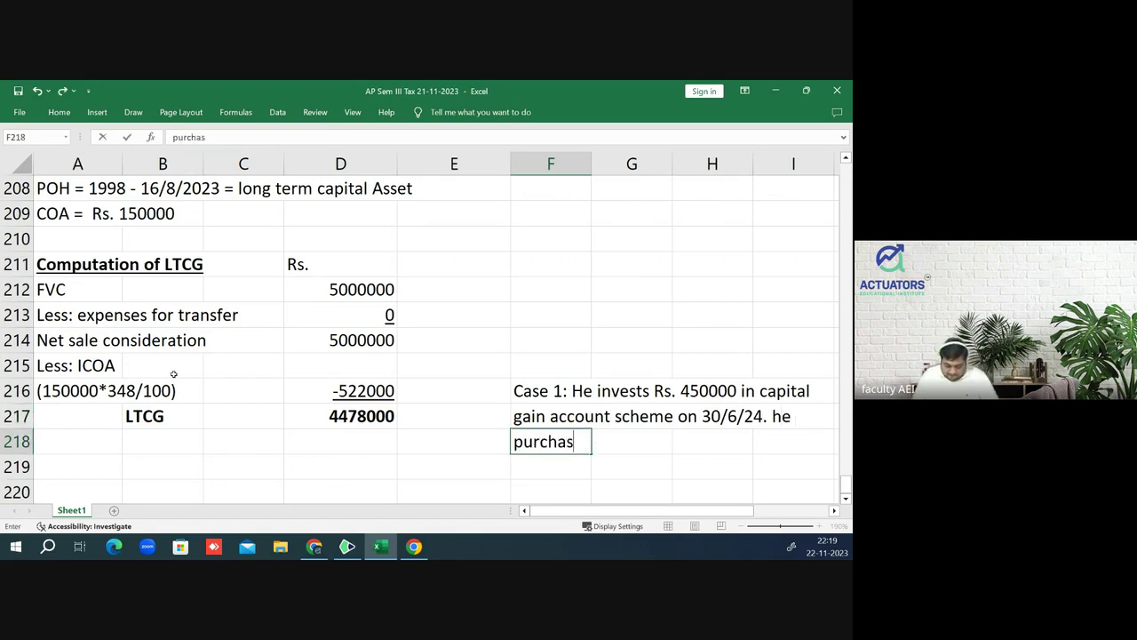
text(ed )
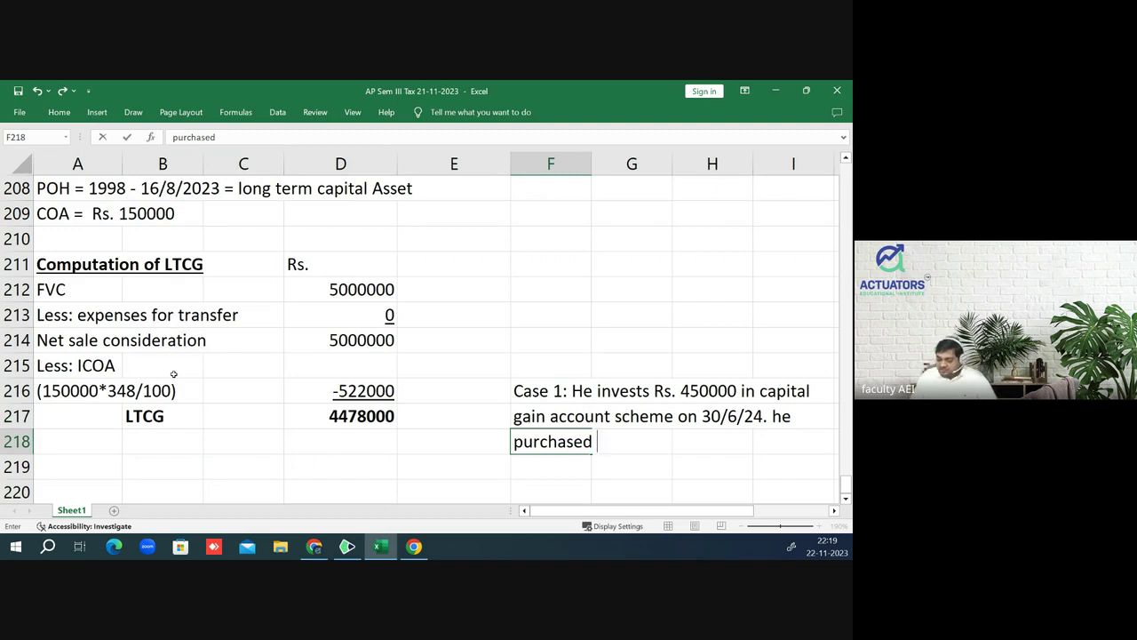
text(H)
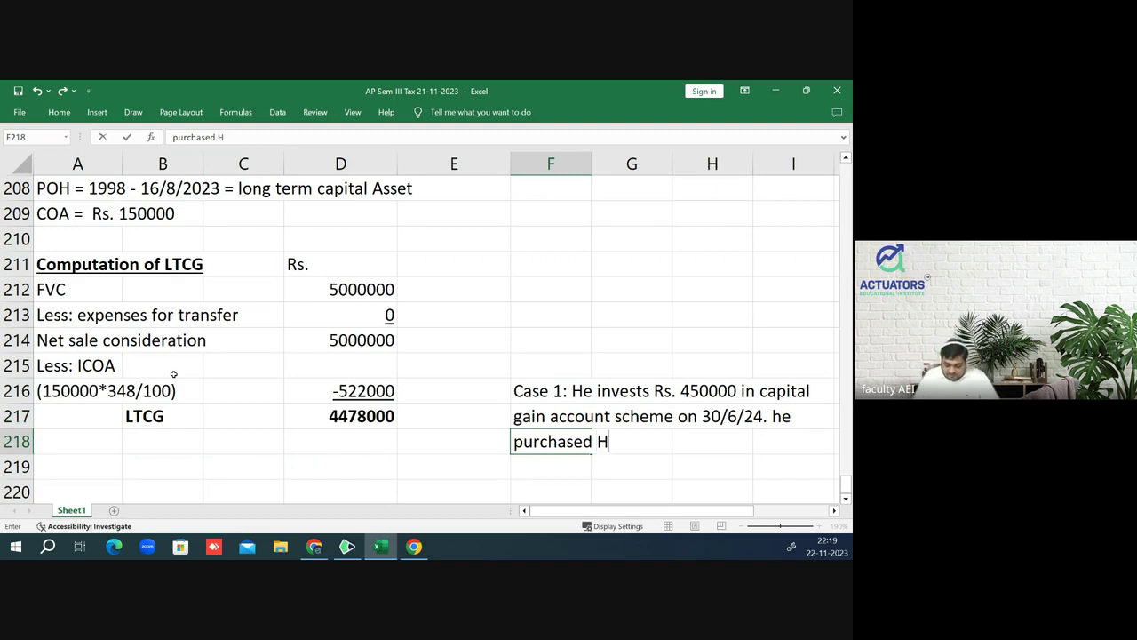
text(P )
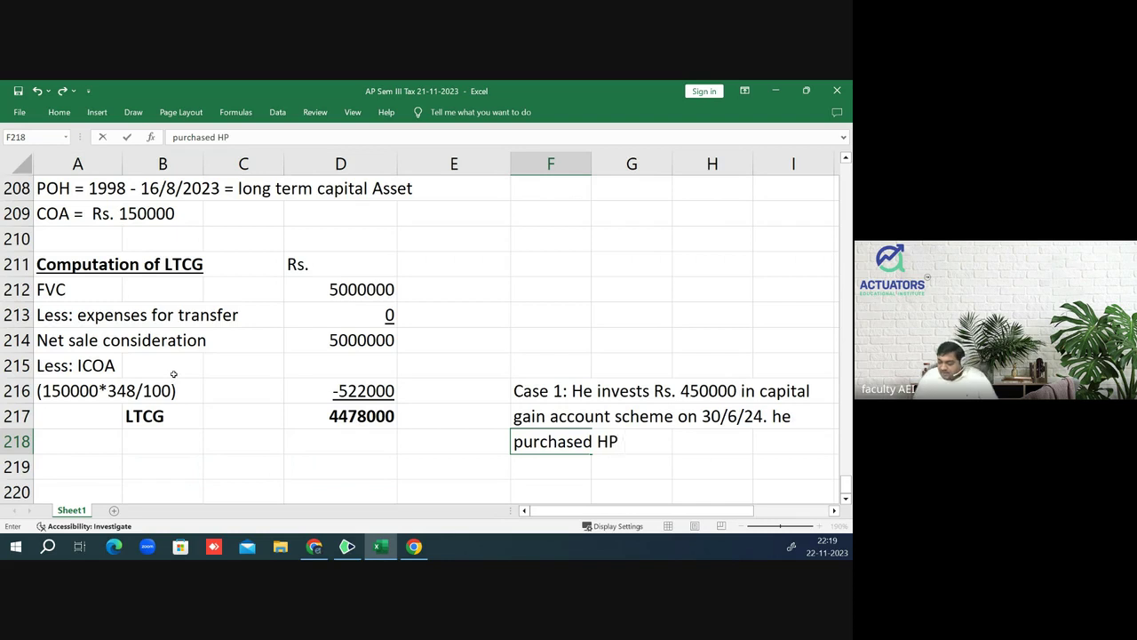
text(for )
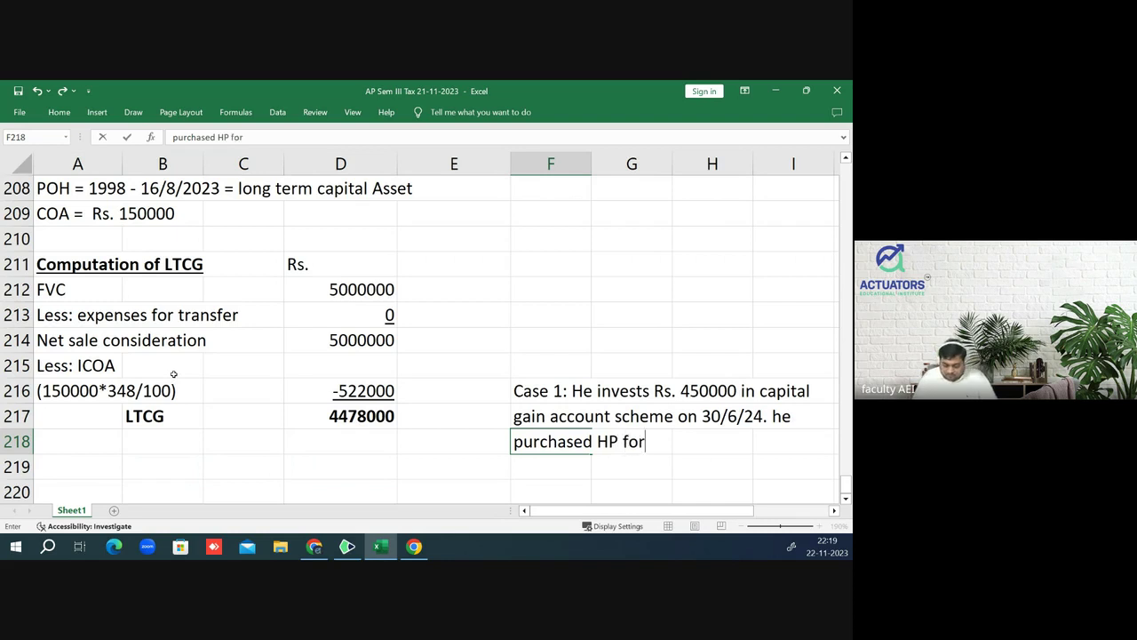
text(Rs. )
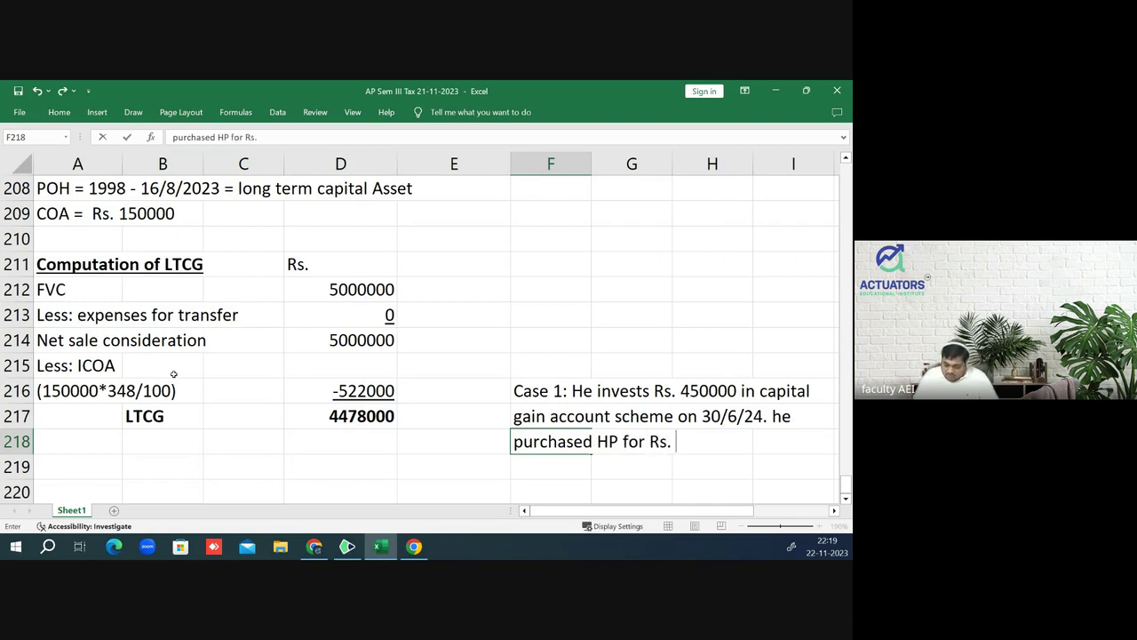
text(420000)
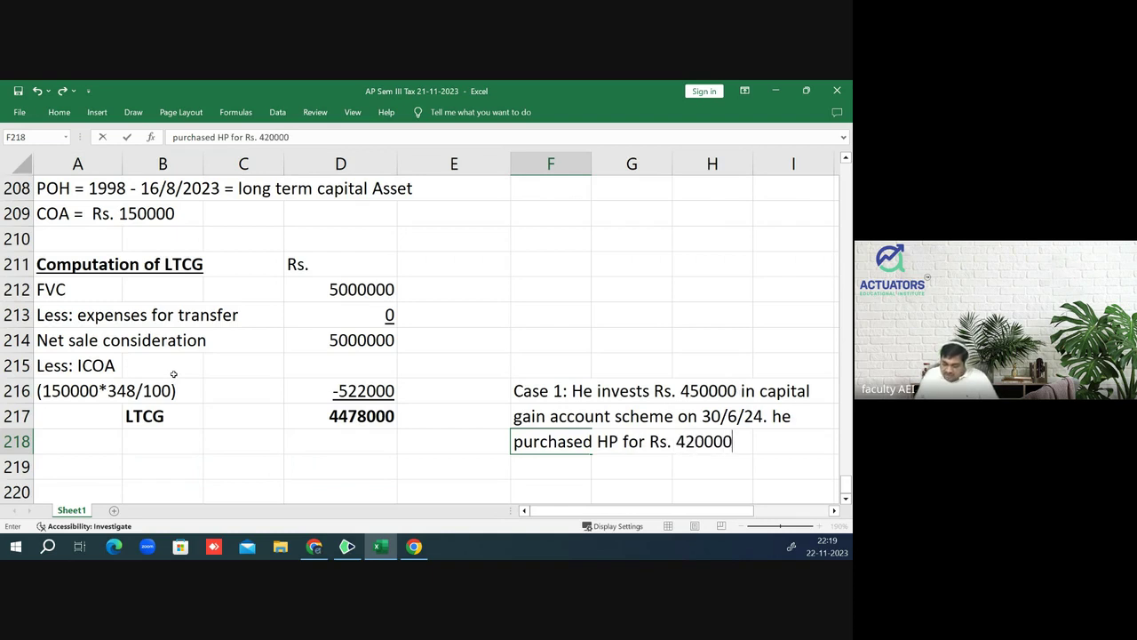
text( on )
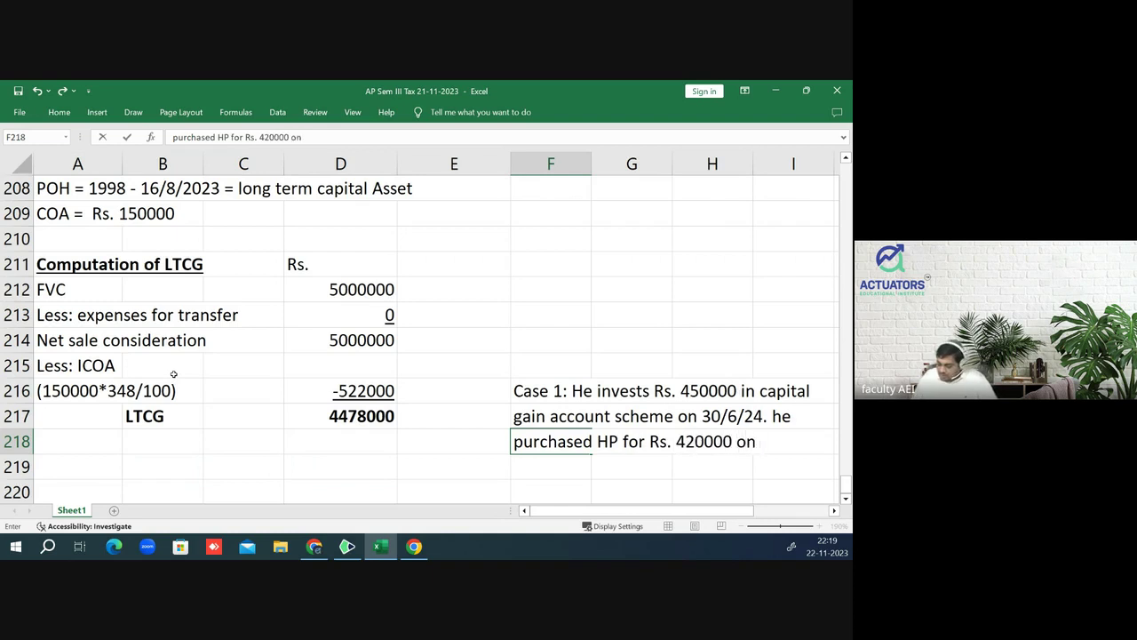
text(1/)
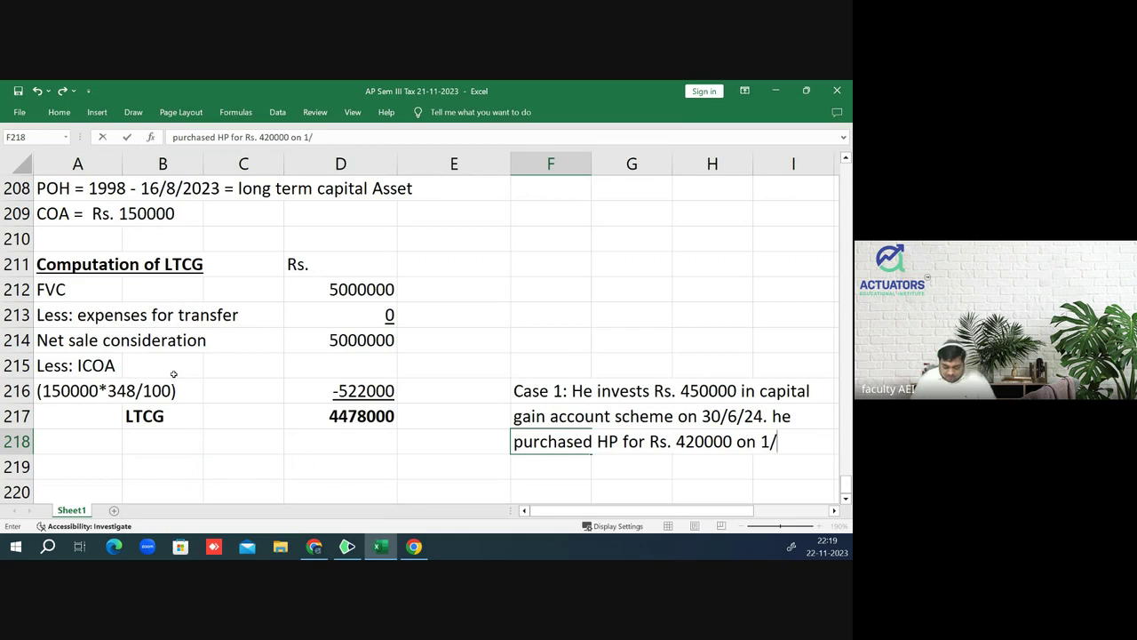
text(8/2)
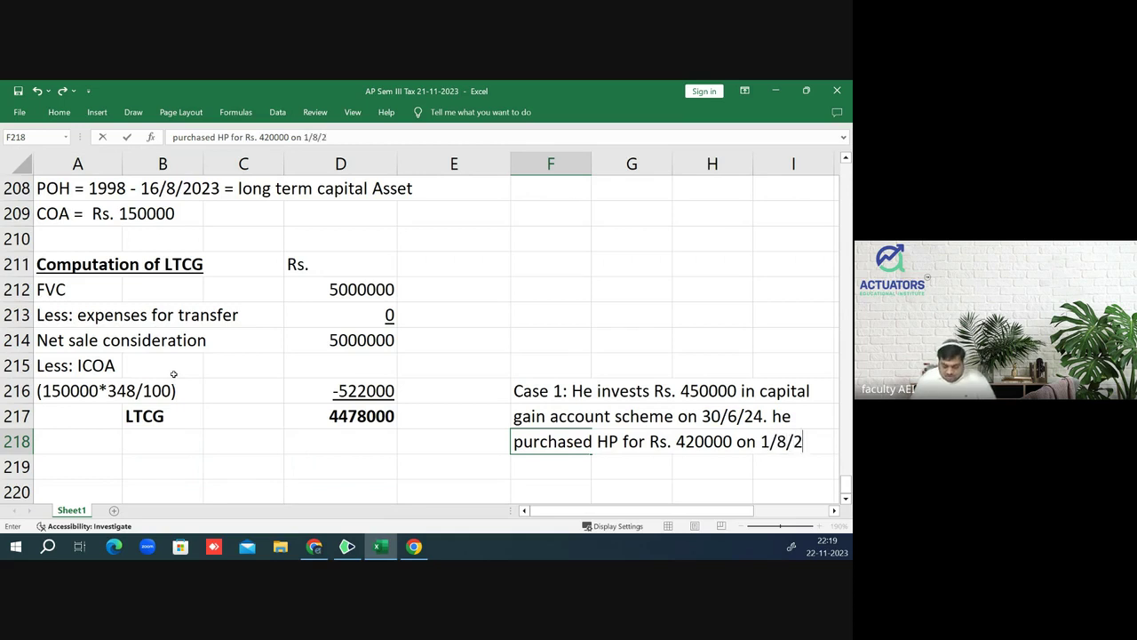
text(4)
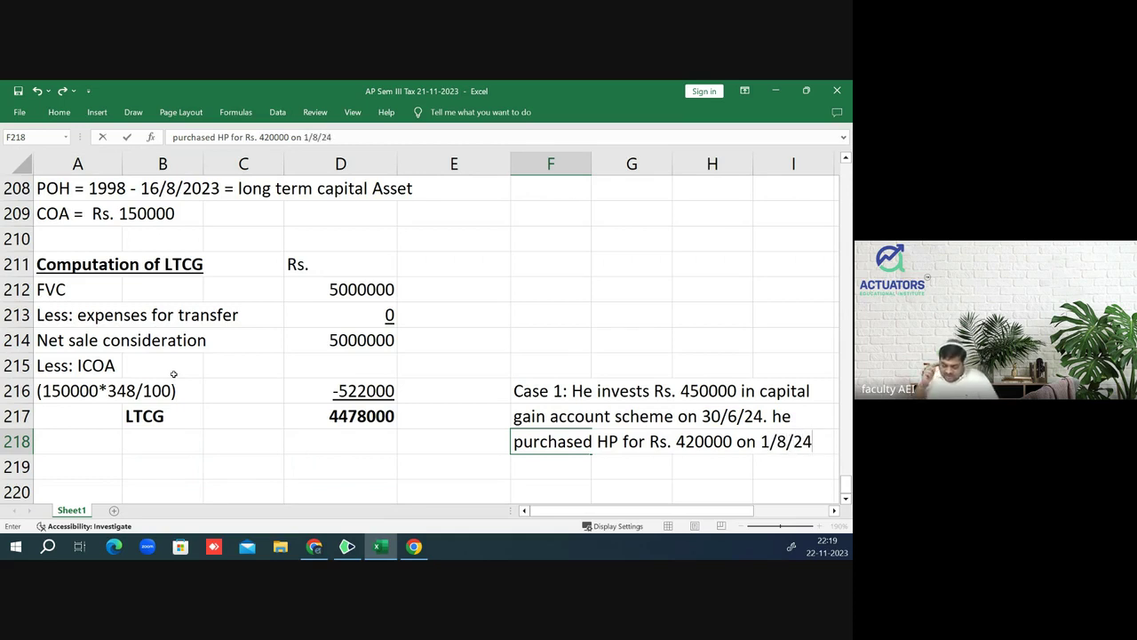
text(.)
key(Return)
text(no)
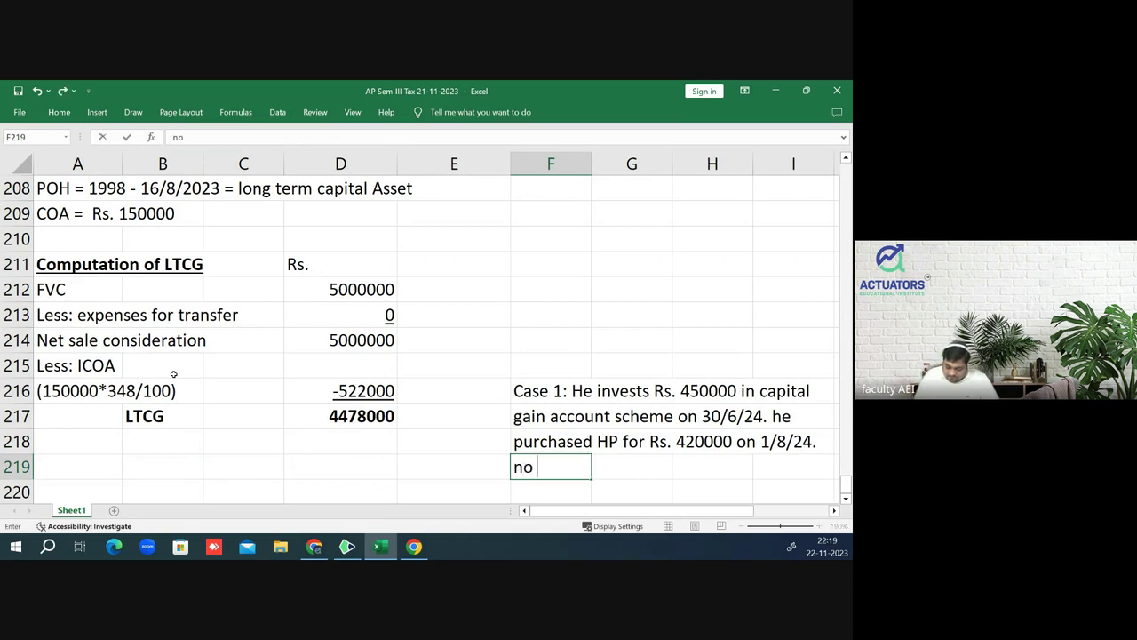
text( furtheer)
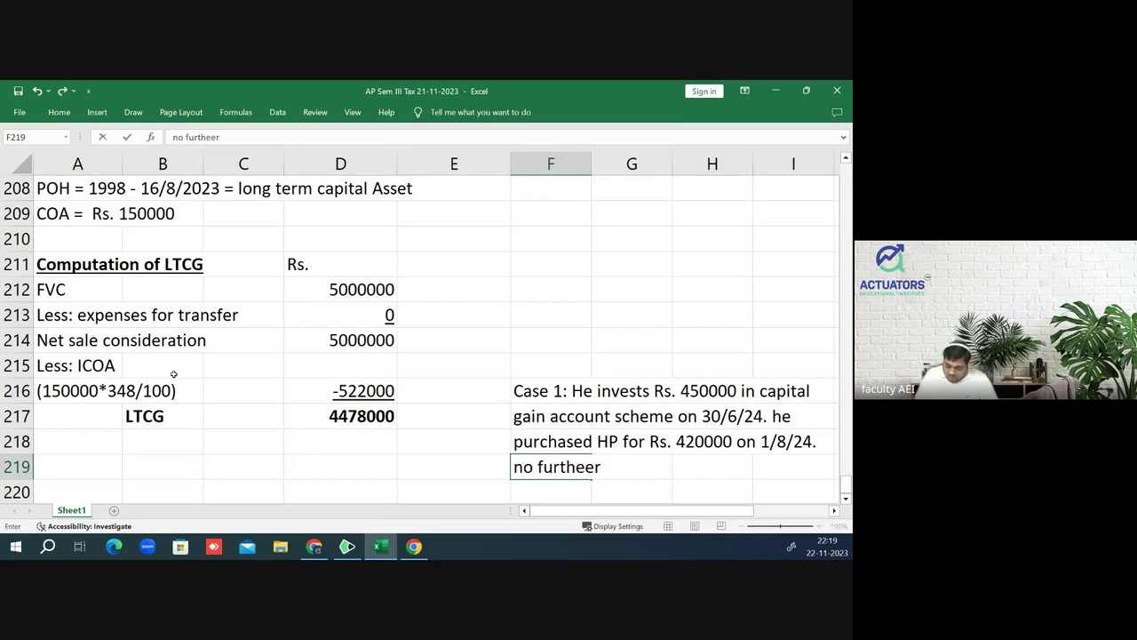
key(BackSpace)
key(BackSpace)
text(r inv)
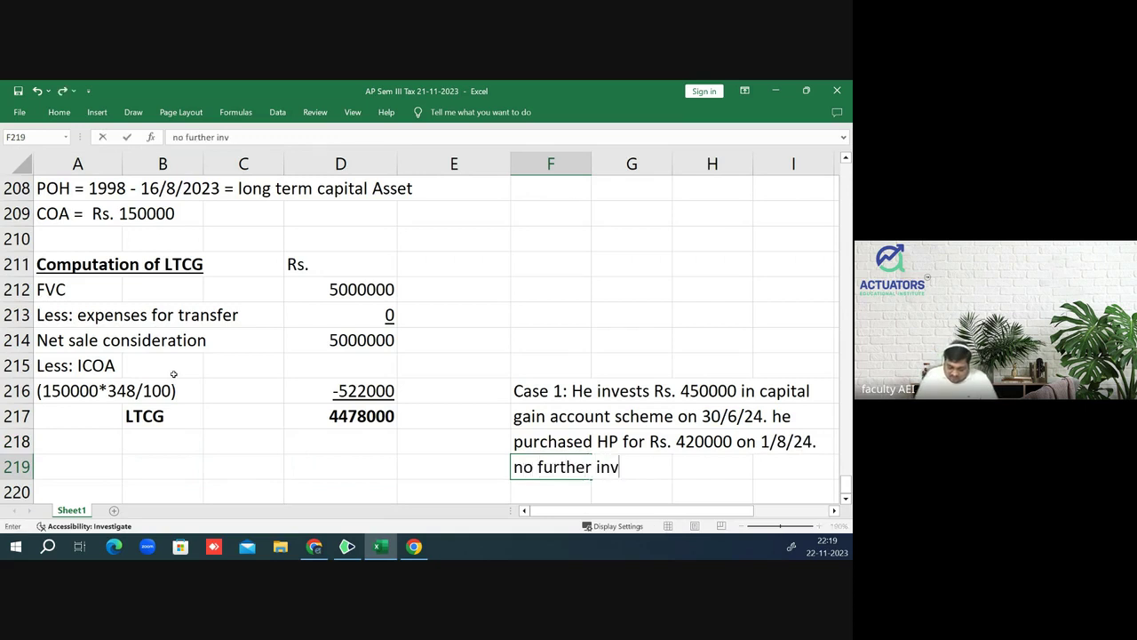
text(estment i)
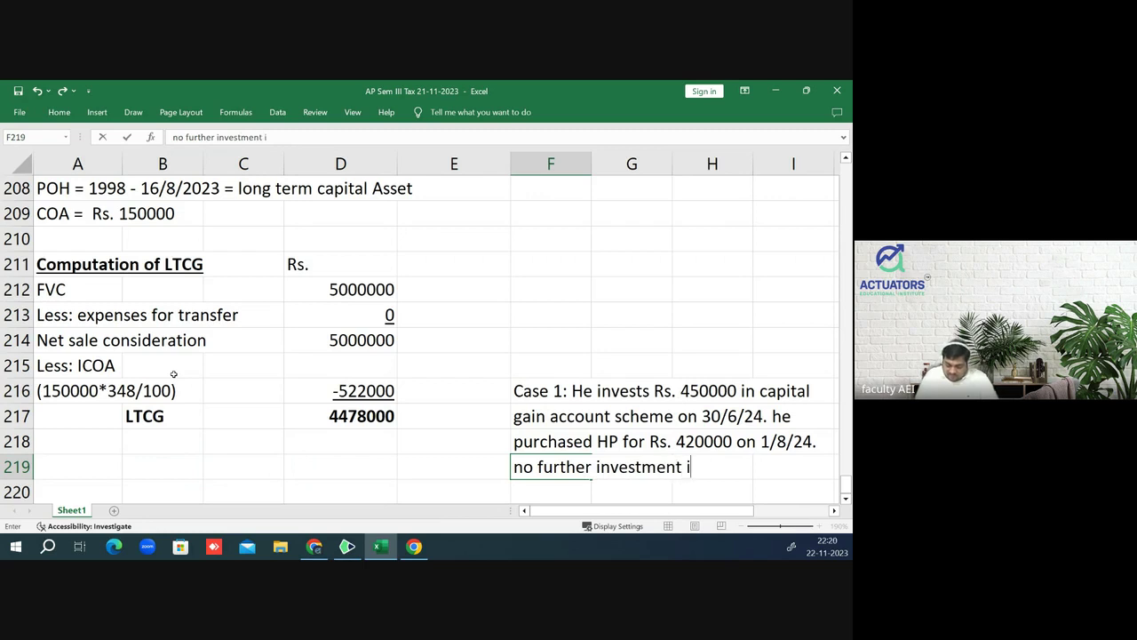
text(s made.)
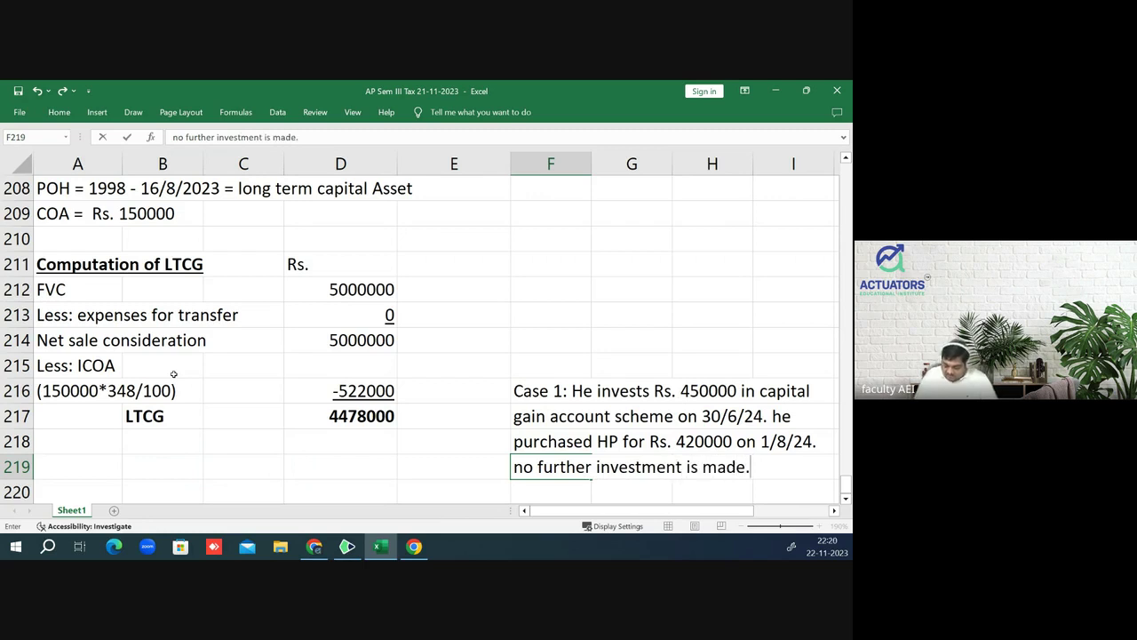
- Commit the last line, then make F216:F219 bold and remove the added underline
key(Return)
key(Up)
key(shift+Down)
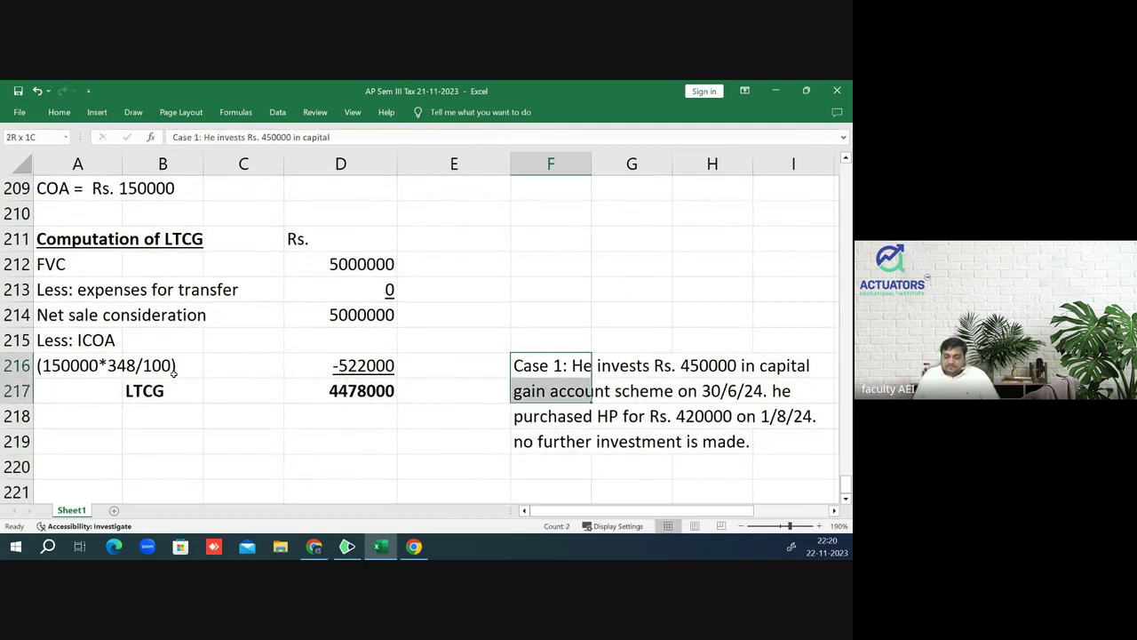
key(shift+Down)
key(shift+Down)
key(ctrl+b)
key(ctrl+u)
key(Down)
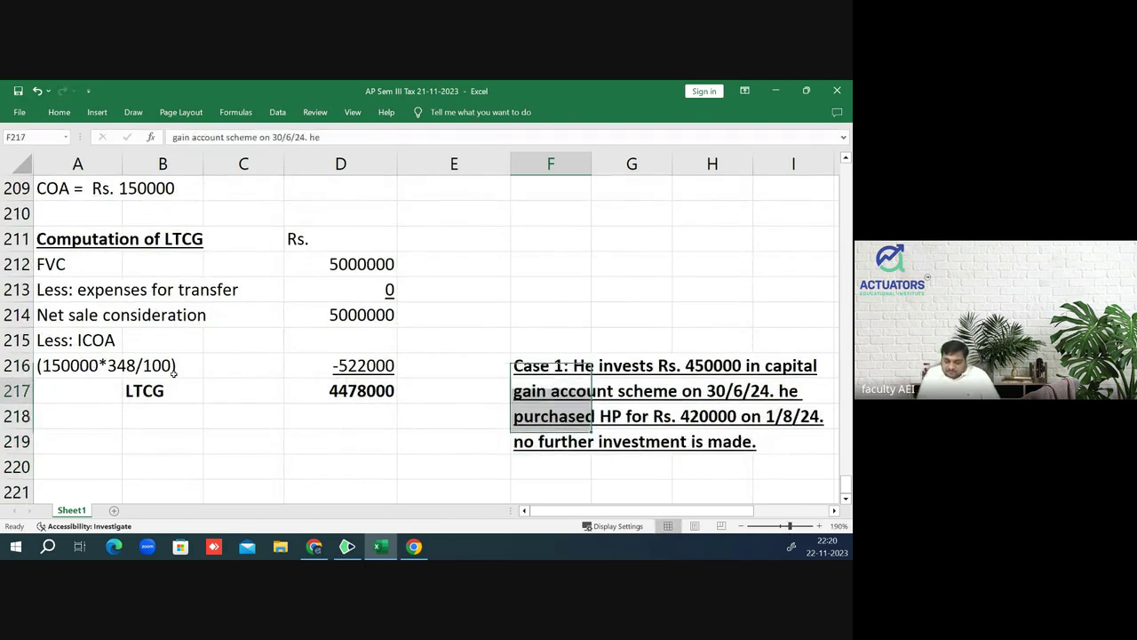
key(Up)
key(Up)
key(Down)
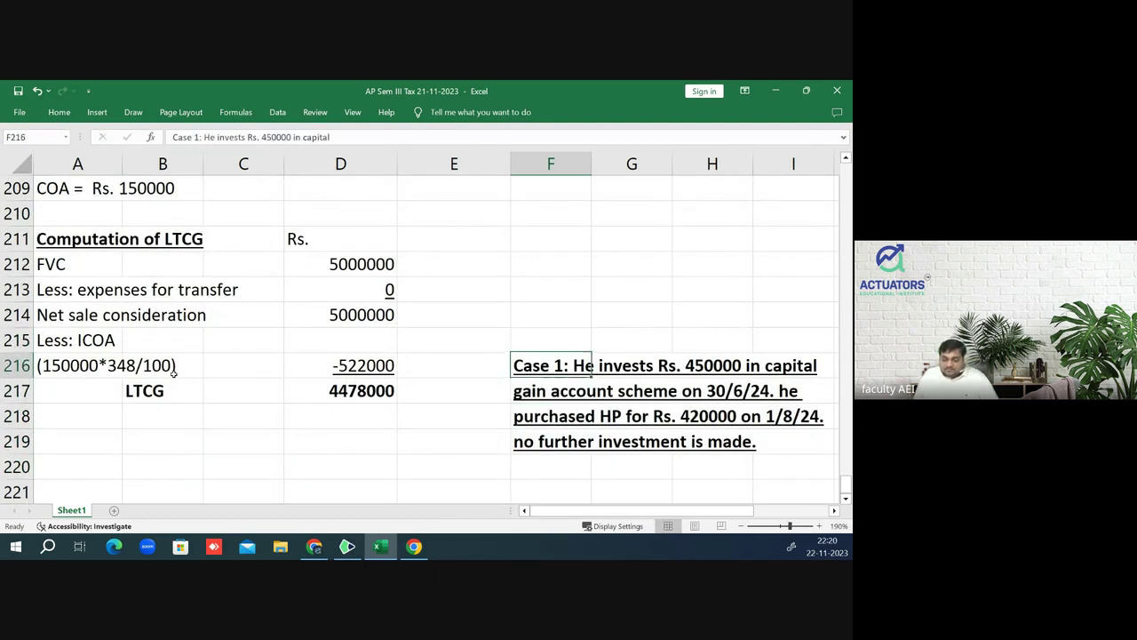
key(shift+Down)
key(shift+Down)
key(shift+Down)
key(ctrl+u)
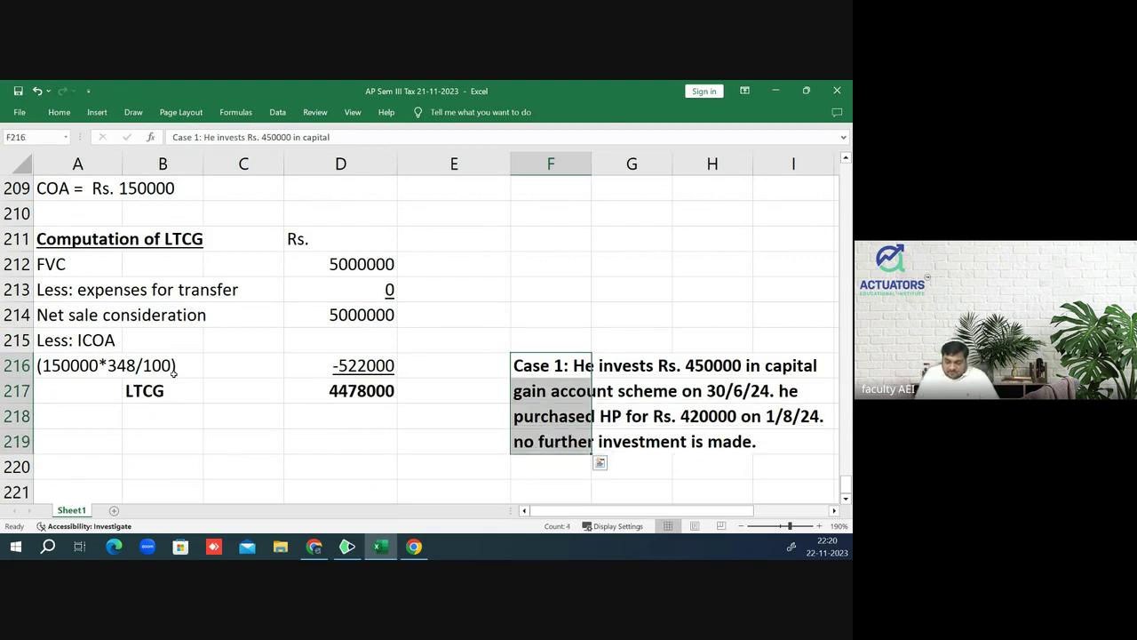
key(Down)
key(Down)
key(Down)
key(Up)
key(Up)
key(Up)
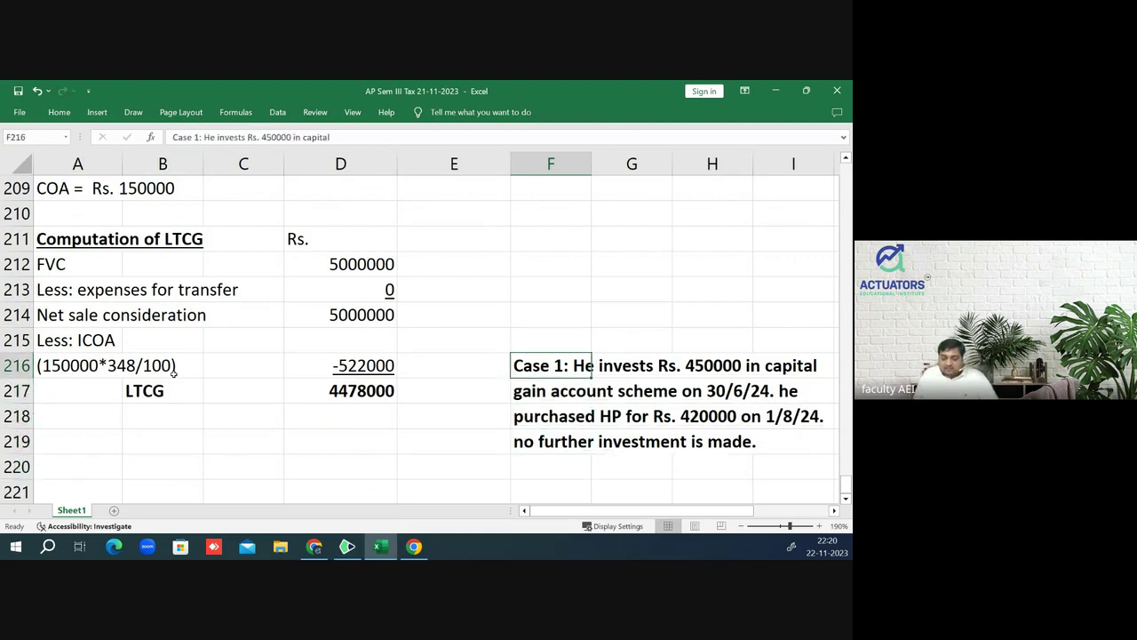
key(Left)
key(Home)
key(Down)
key(Down)
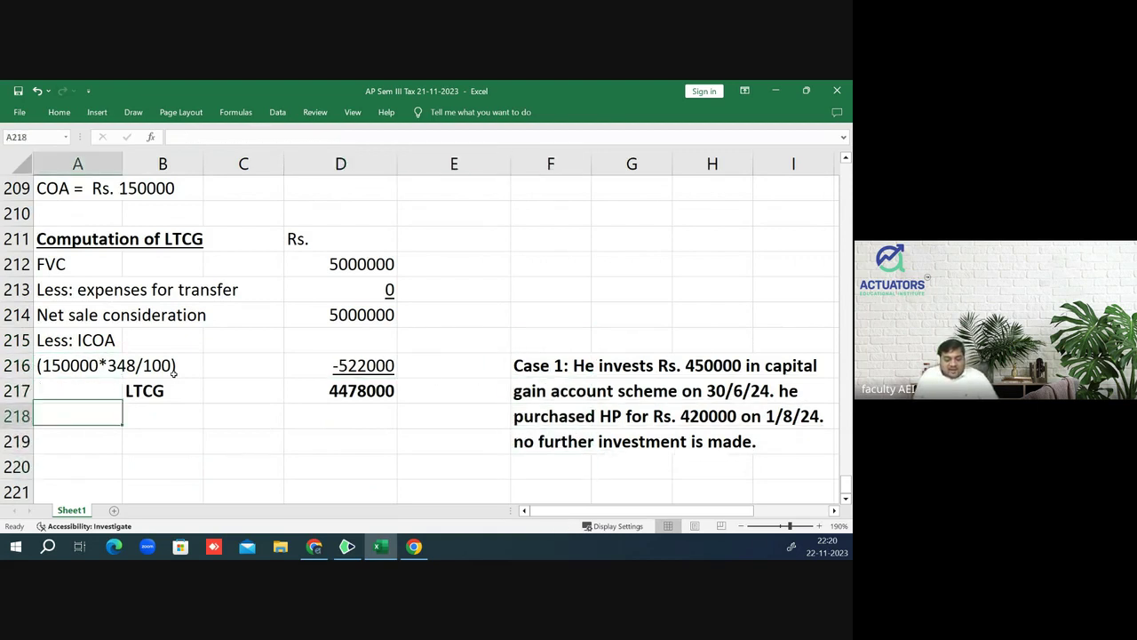
- Add the row 'Less: Exemption u/s 54' with an underlined amount of -450000 in D218
text(Less:)
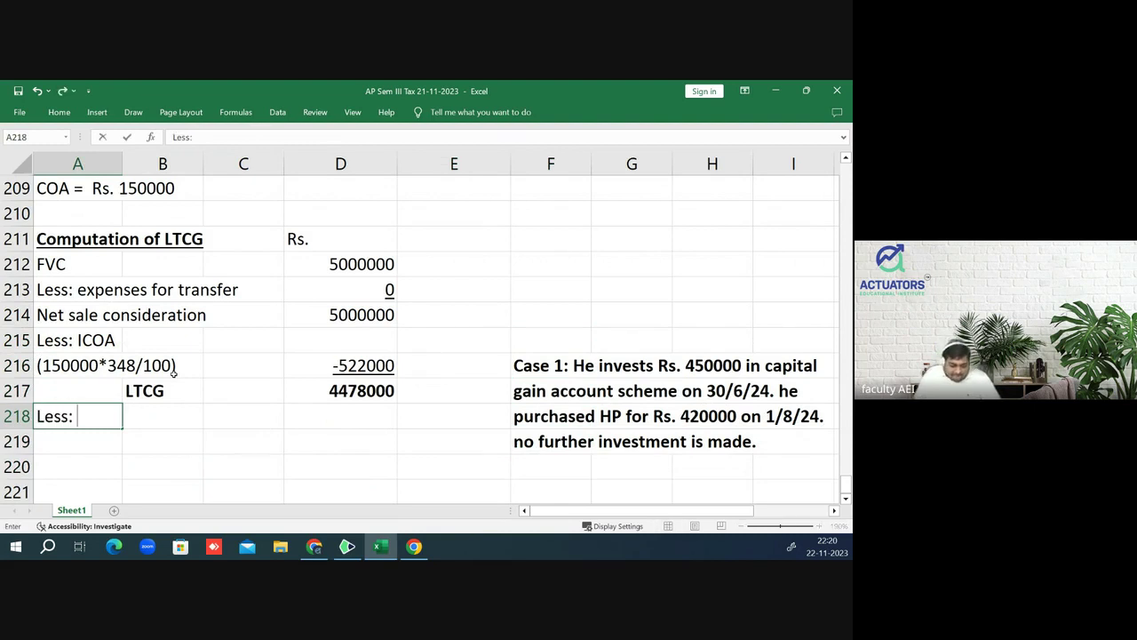
text( Exemptio)
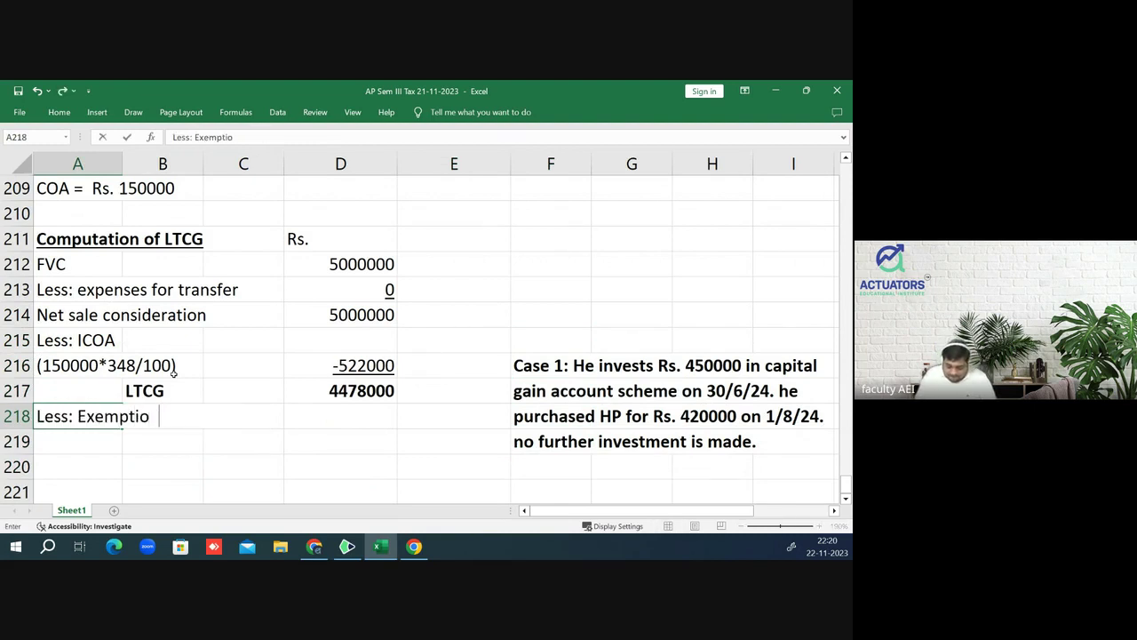
text(n u/s)
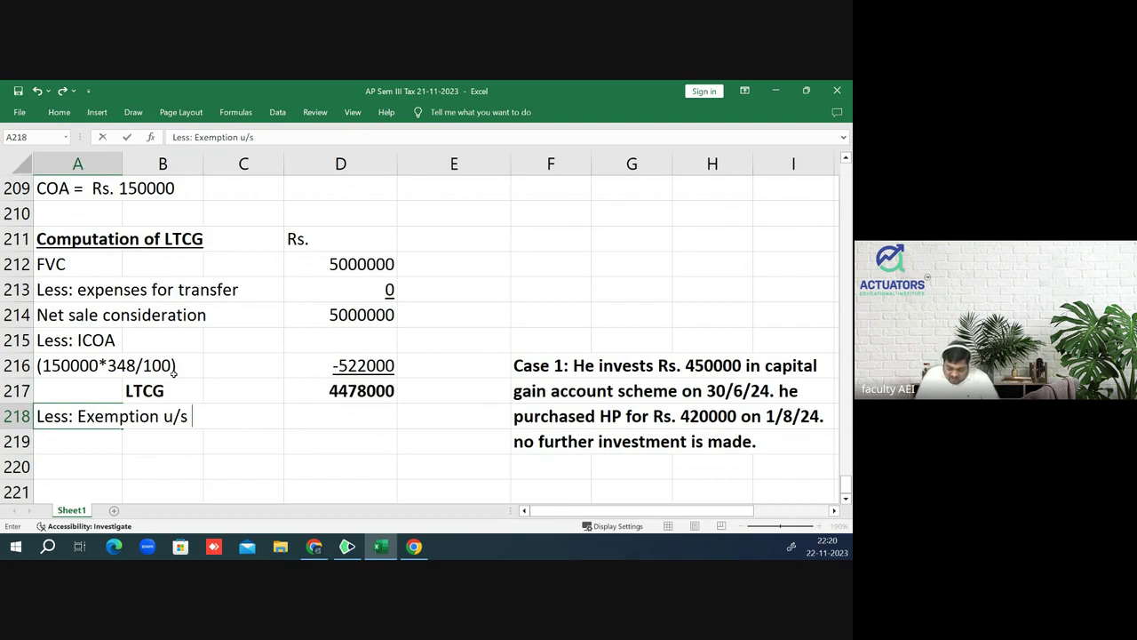
text( 54)
key(Return)
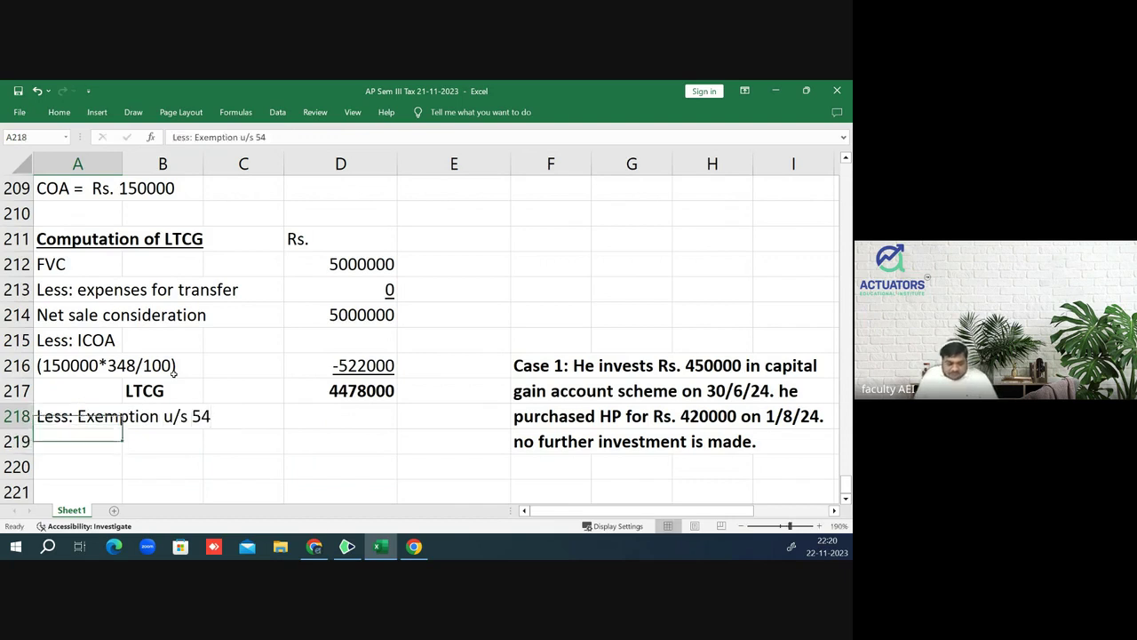
key(Up)
key(Right)
key(Right)
key(Right)
text(-)
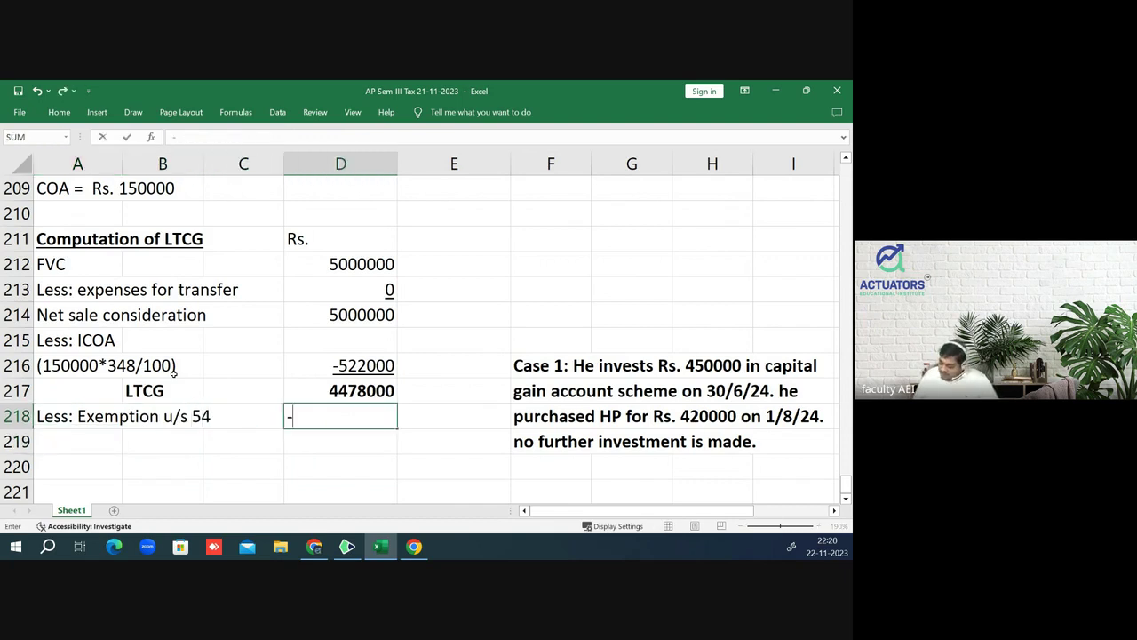
text(450000)
key(Return)
key(Up)
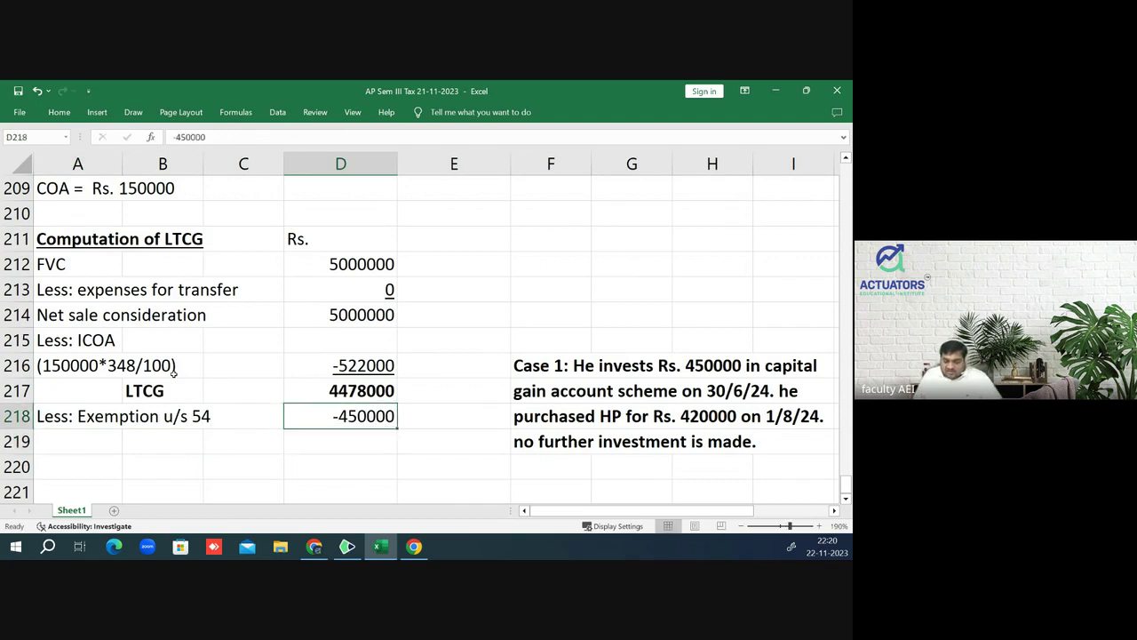
key(ctrl+u)
- Type the label 'Taxable LTCG' in B219
key(Down)
key(Left)
key(Left)
key(Left)
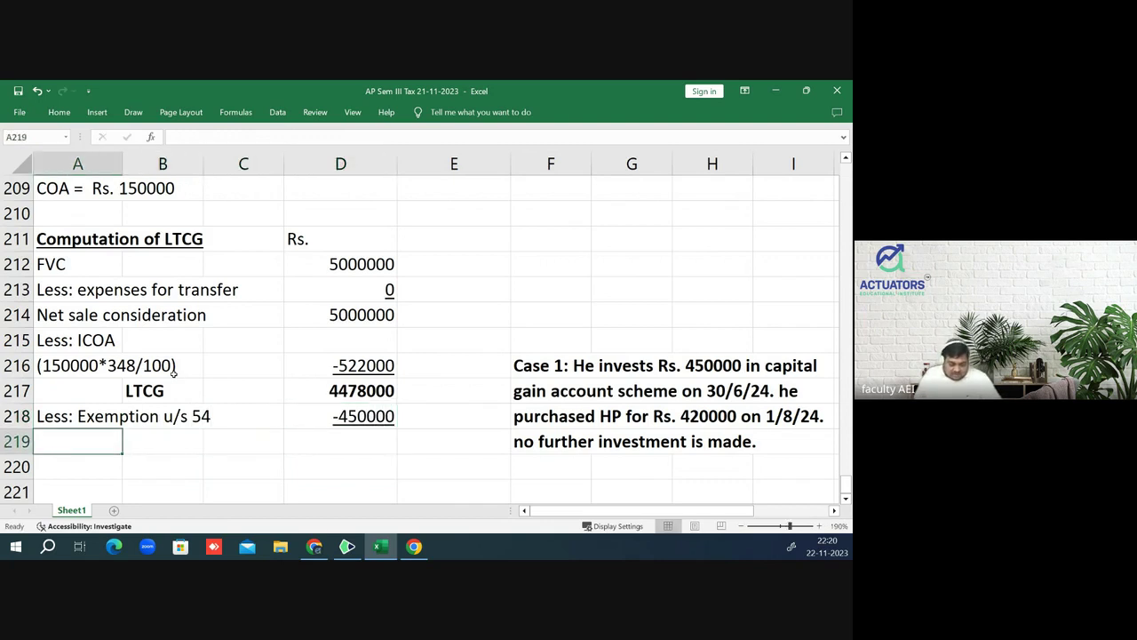
key(Right)
text(Taxa)
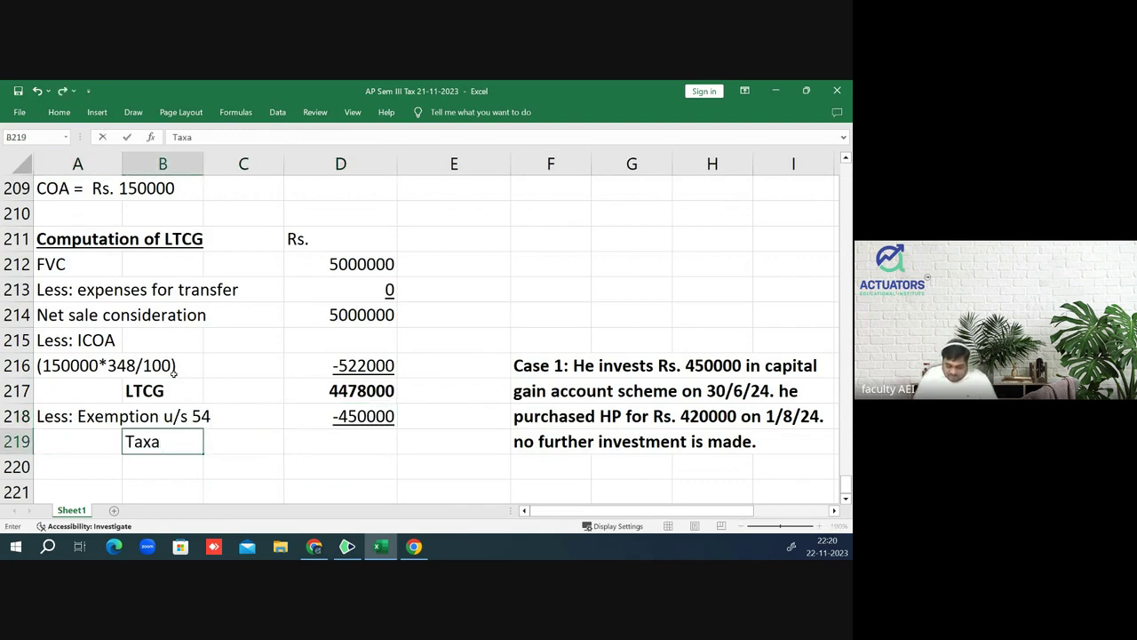
text(ble LT)
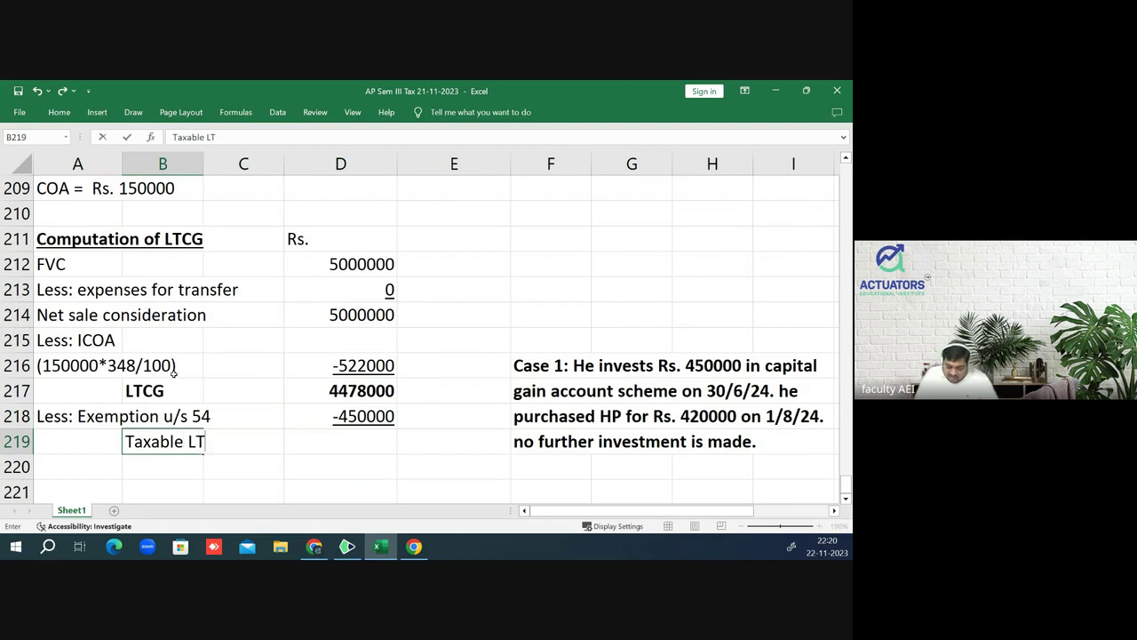
text(Cg)
key(BackSpace)
text(G)
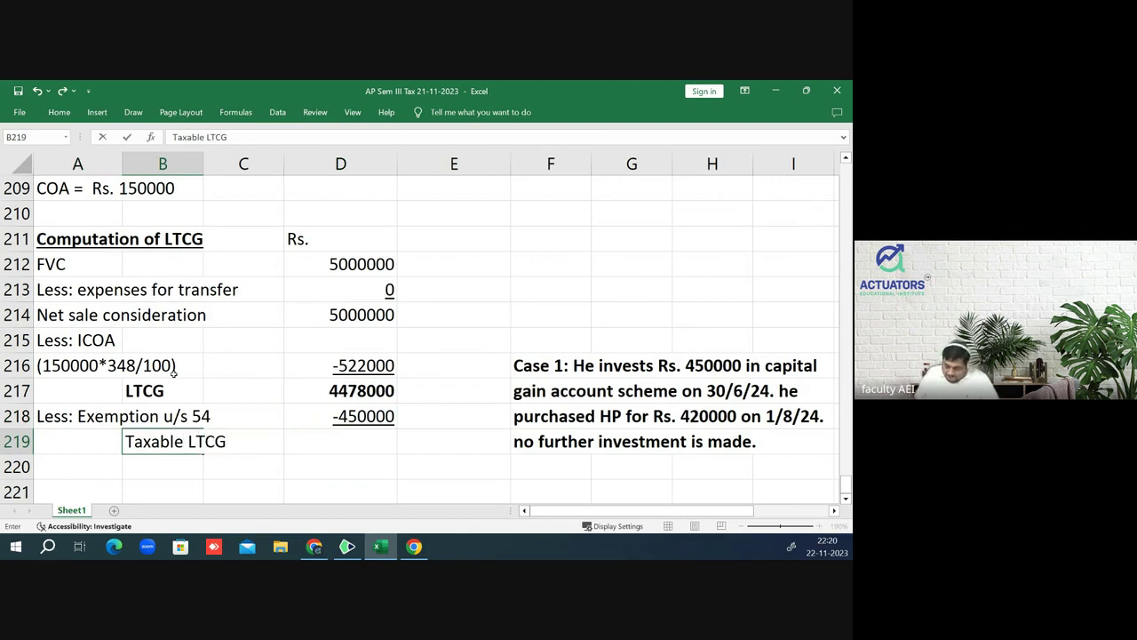
key(Return)
- Enter =D217+D218 in D219 for 4028000 and make the Taxable LTCG row bold and underlined
key(Up)
key(Right)
key(Right)
text(=)
key(Up)
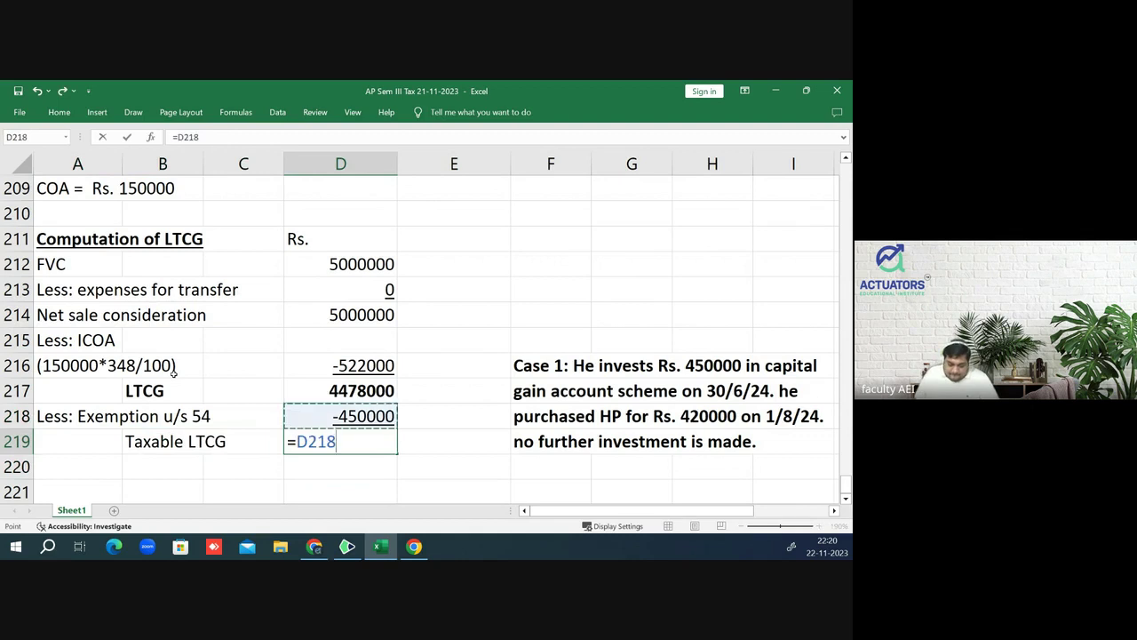
key(Up)
text(+)
key(Up)
key(Return)
key(Up)
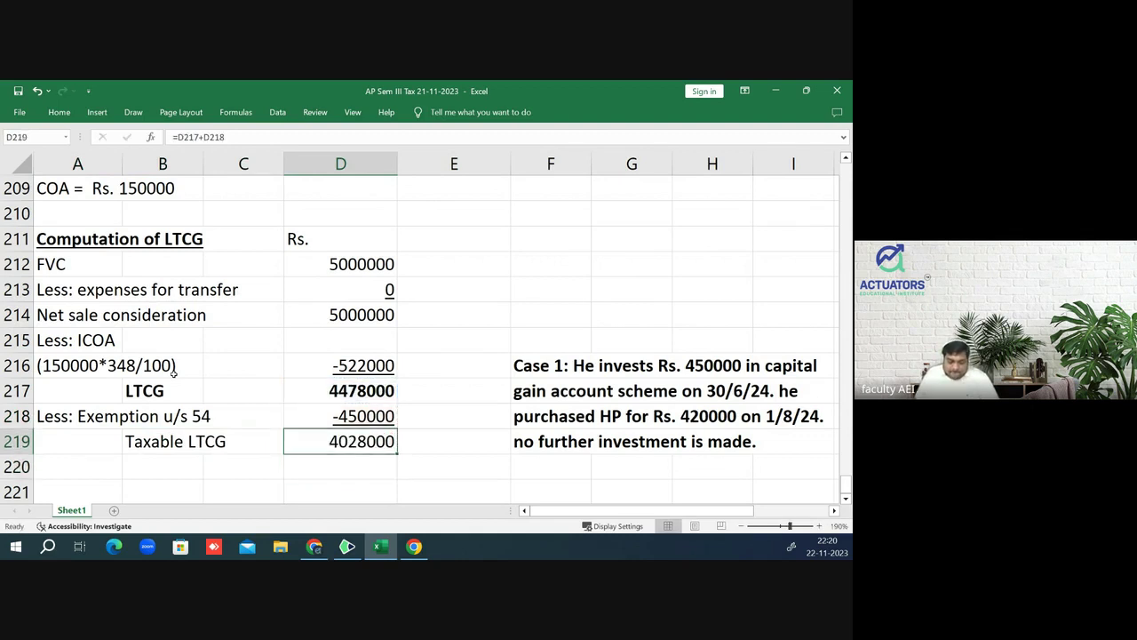
key(shift+Left)
key(shift+Left)
key(ctrl+b)
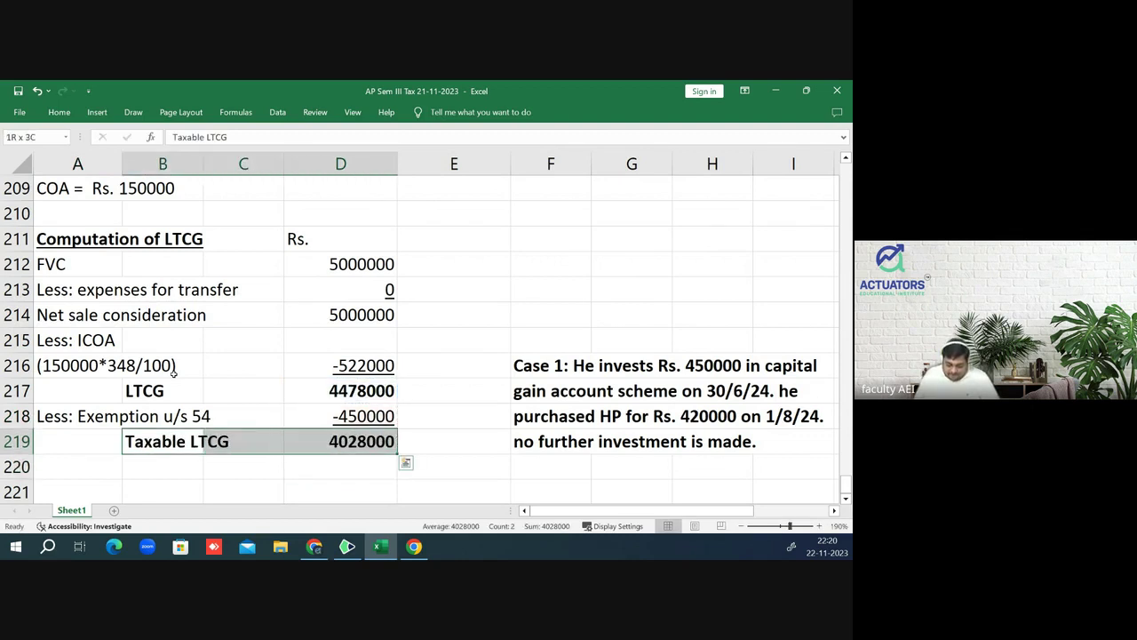
key(ctrl+u)
key(Down)
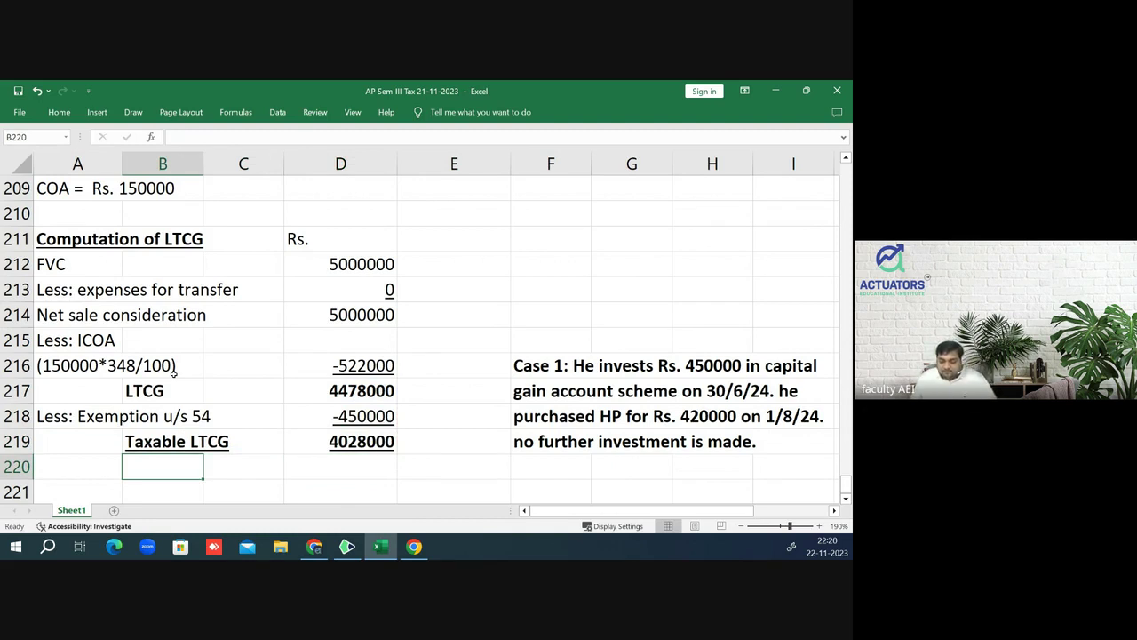
- Enter 'PY 2023-24, AY 2024-25' in D210 above the Rs. column and make it bold and underlined
key(Up)
key(Up)
key(Up)
key(Up)
key(Up)
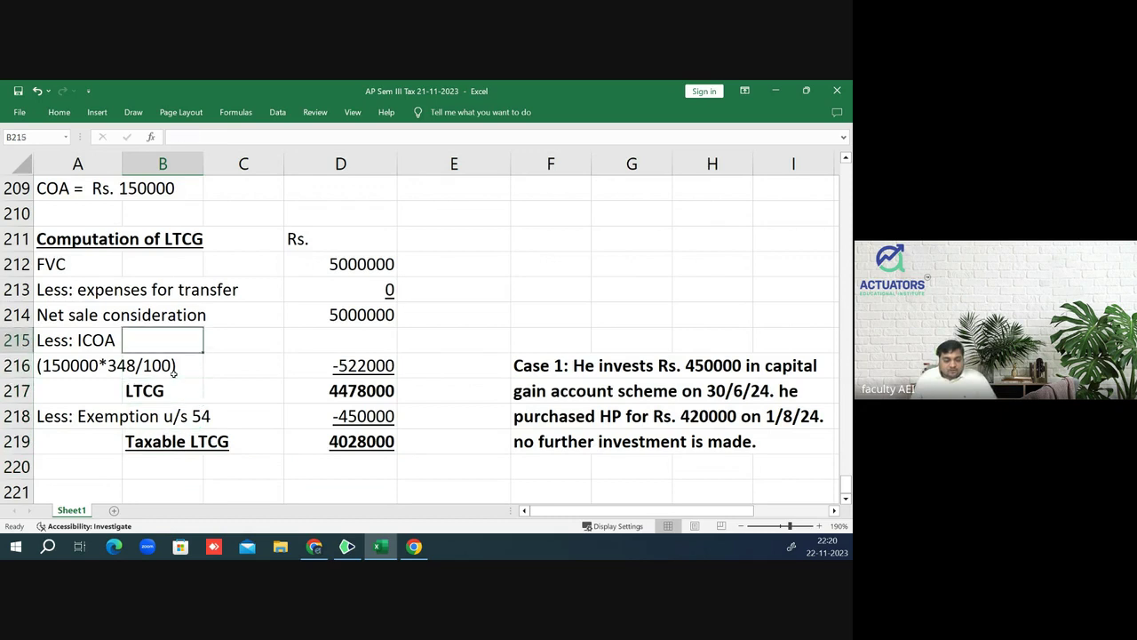
key(Up)
key(Up)
key(Up)
key(Up)
key(Up)
key(Right)
key(Right)
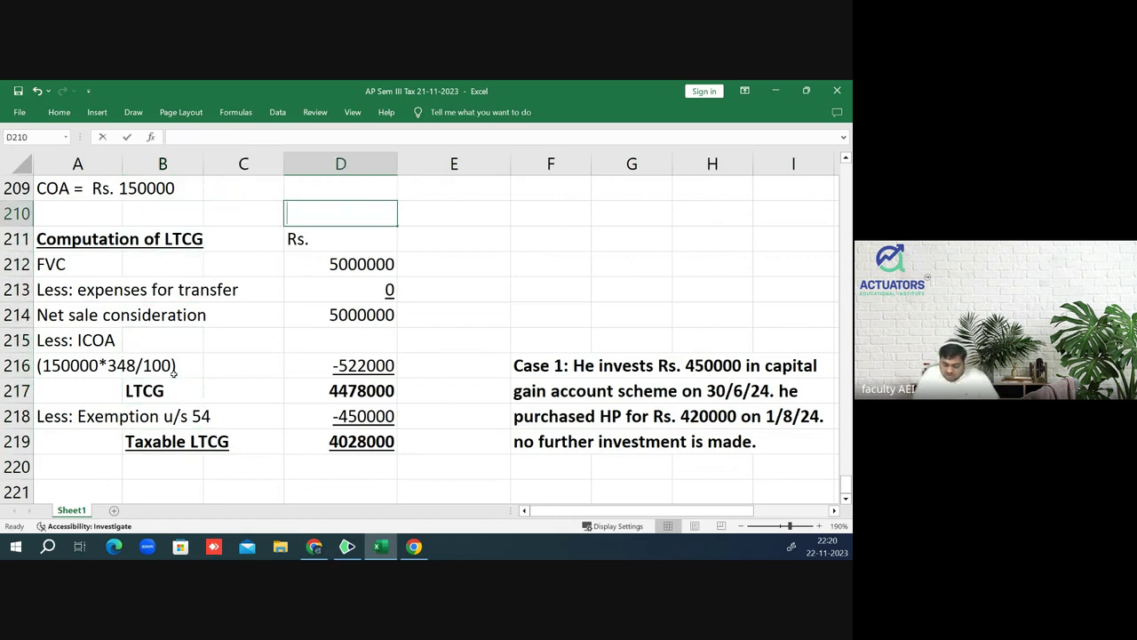
text(PY 20)
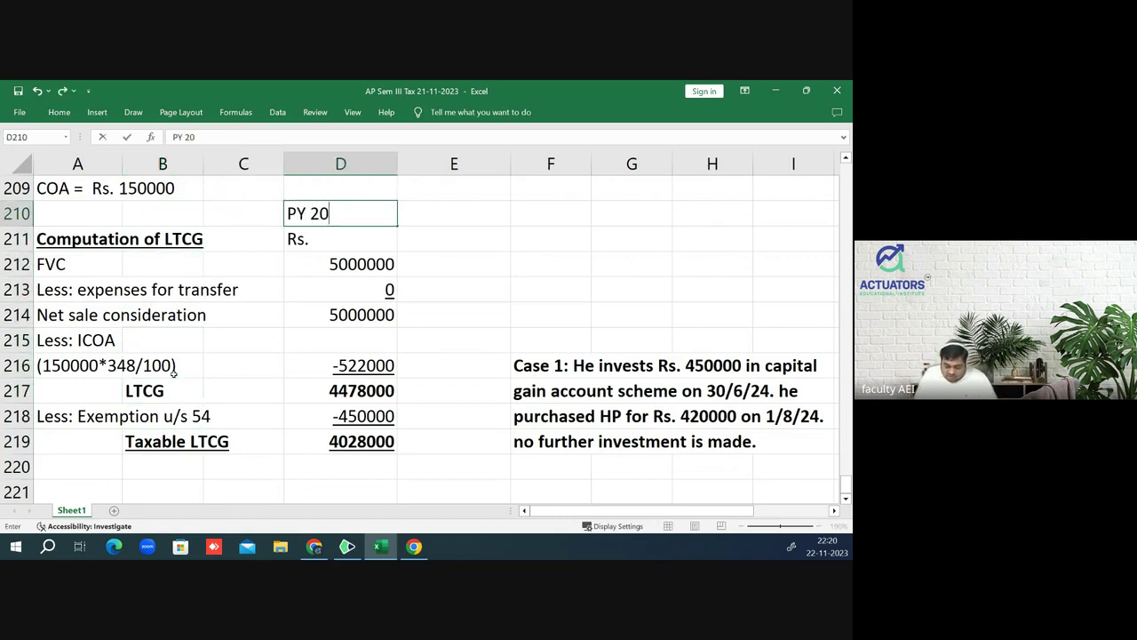
text(23-24)
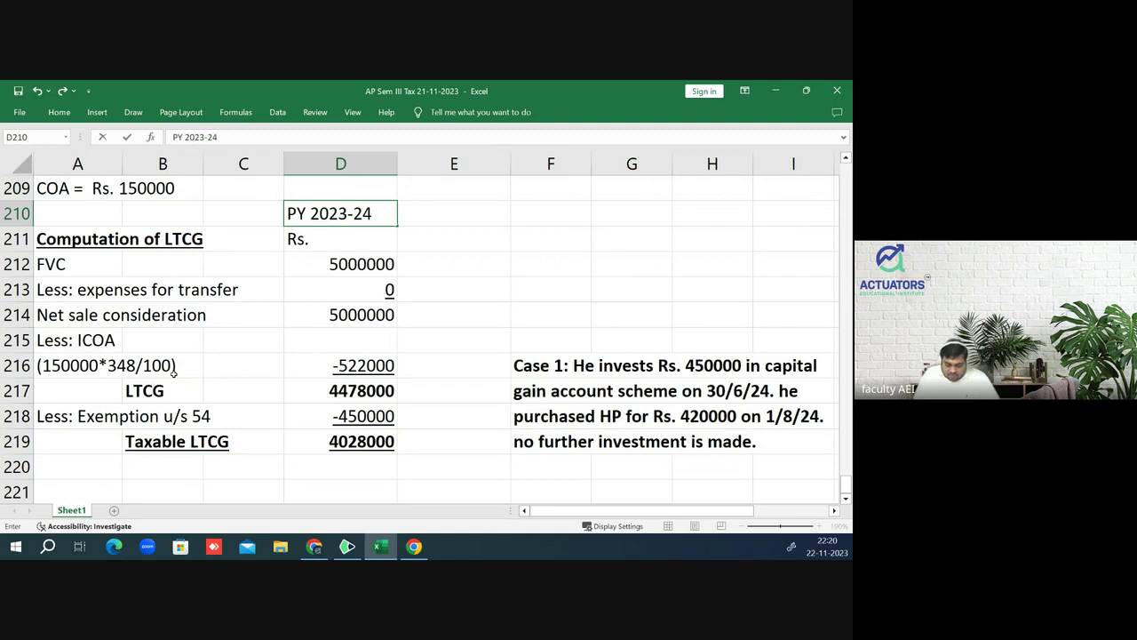
text(, Ay)
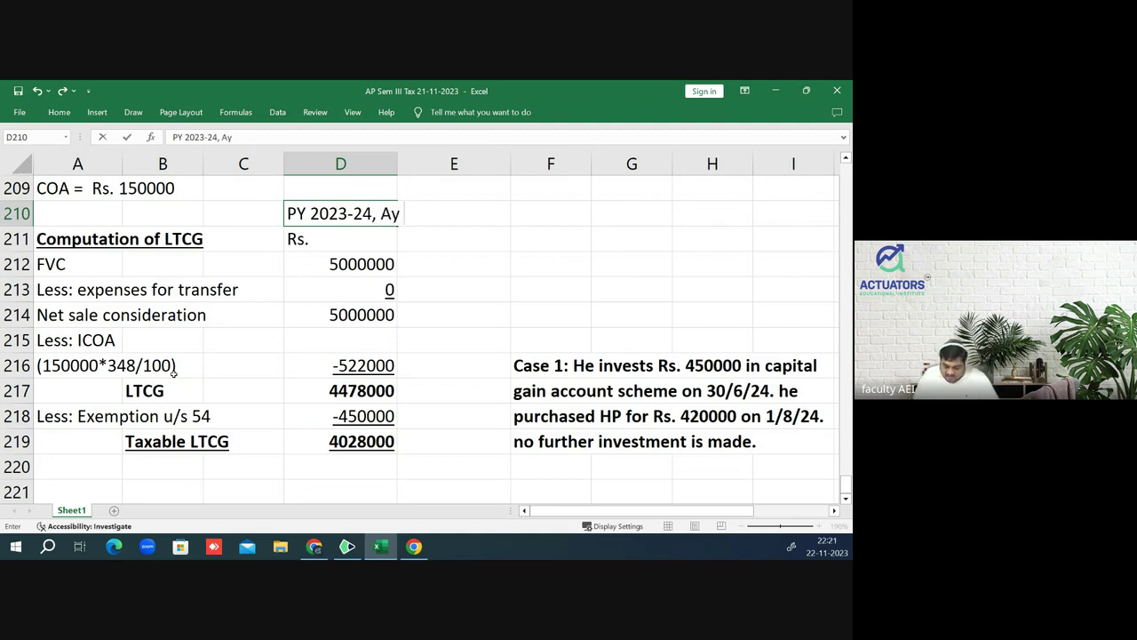
key(BackSpace)
text(Y 2)
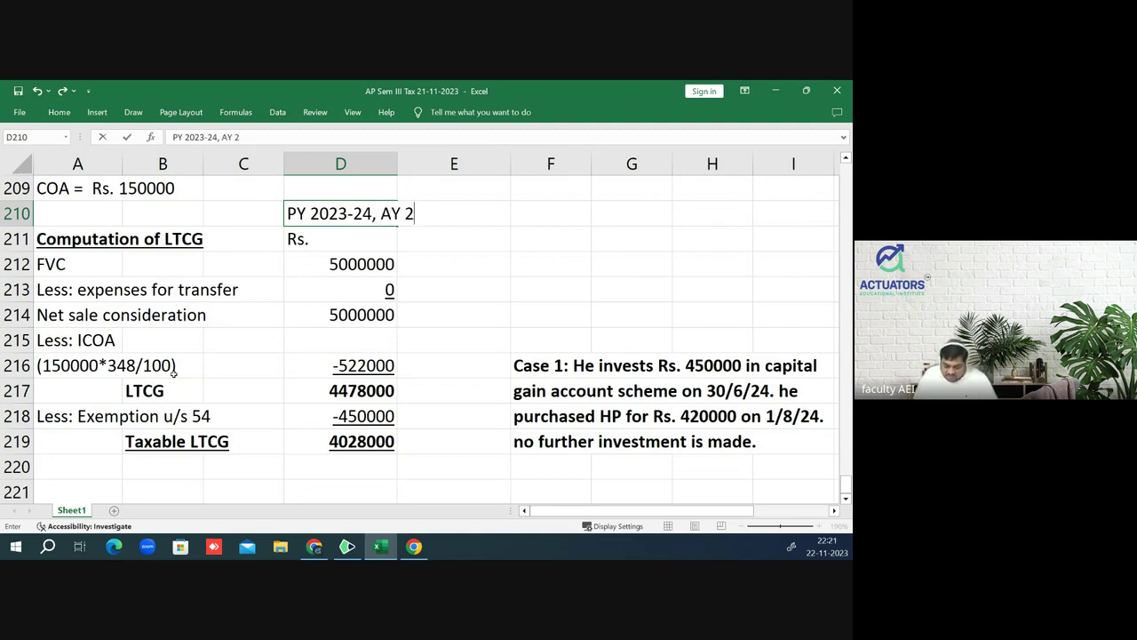
text(024-25)
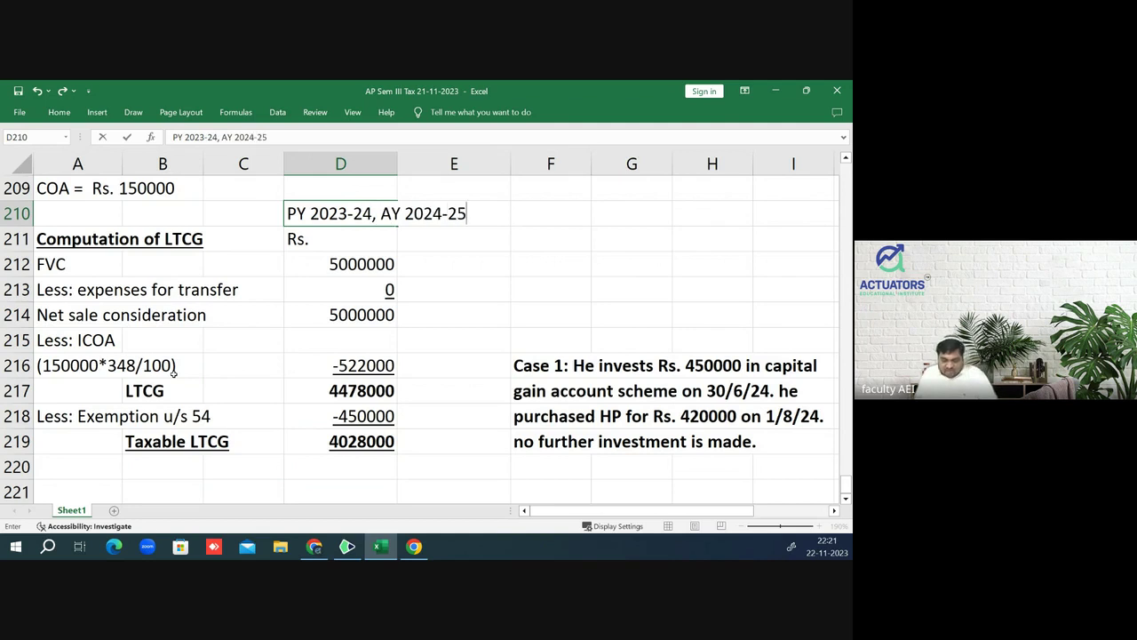
key(Return)
key(Up)
key(ctrl+b)
key(ctrl+u)
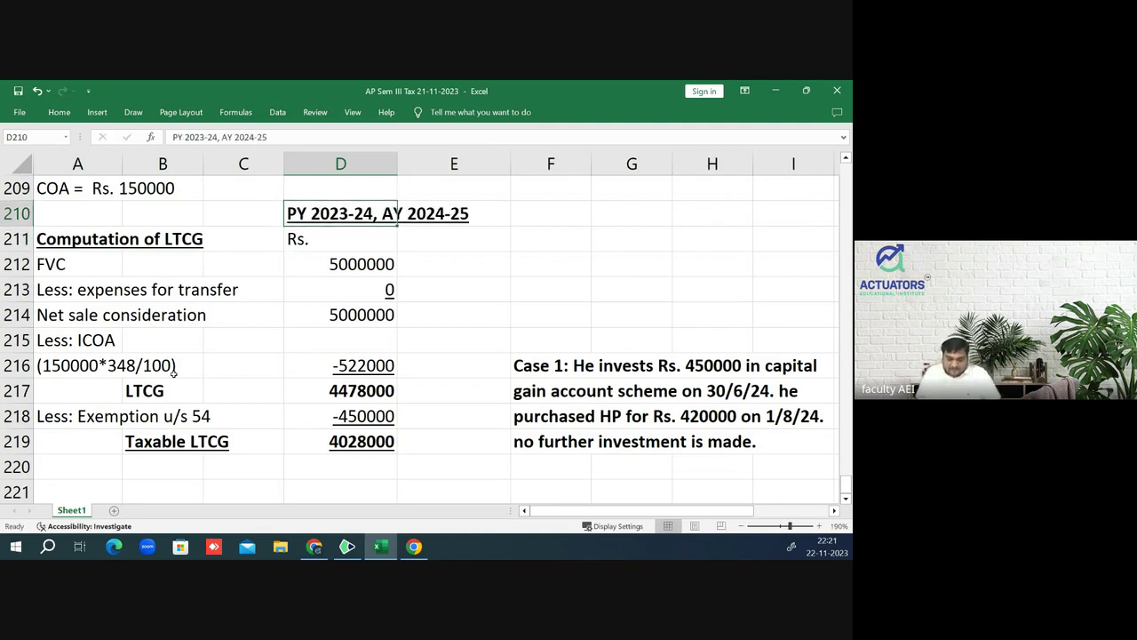
key(Down)
key(Down)
key(Down)
key(Down)
key(Down)
key(Up)
key(Up)
key(Up)
key(Up)
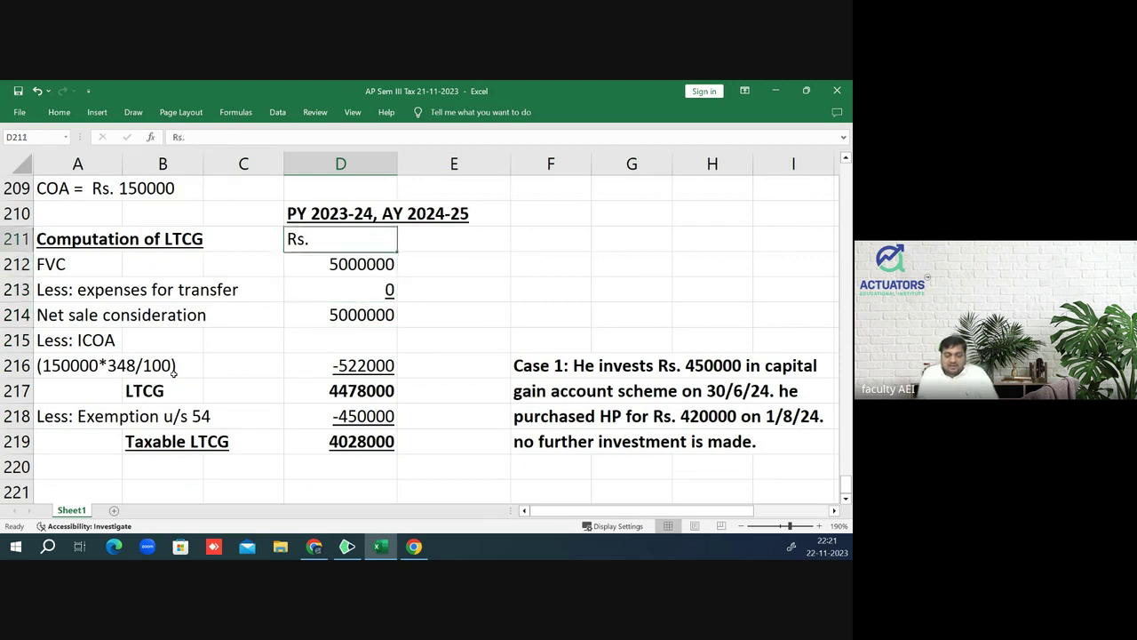
key(Up)
key(Up)
key(Up)
key(Up)
key(Up)
key(Up)
key(Up)
key(Up)
key(Up)
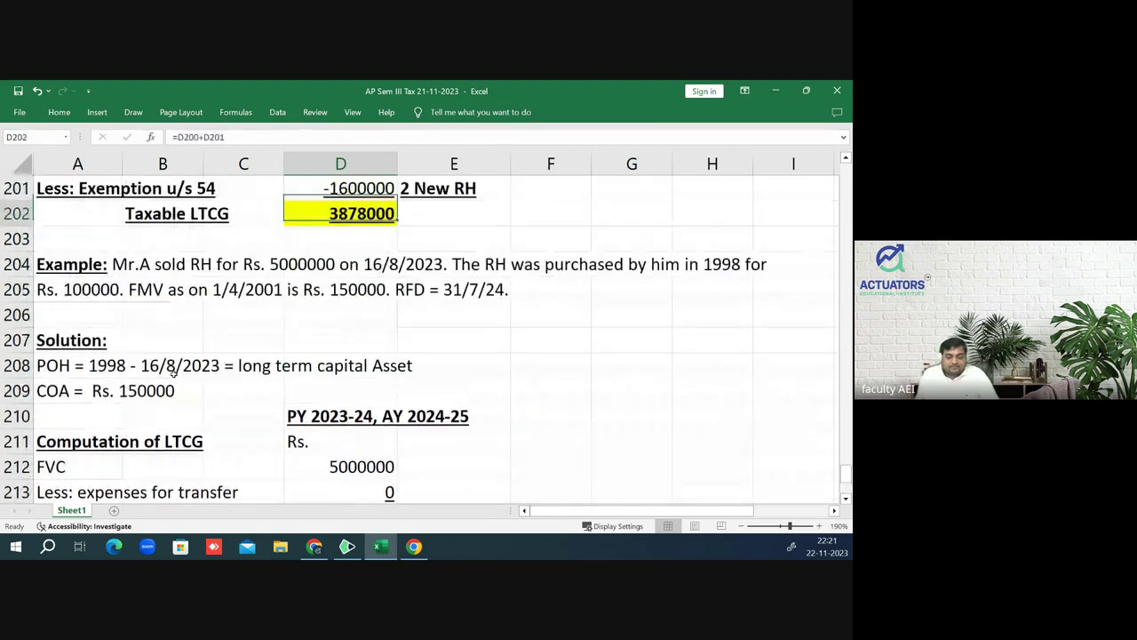
key(Down)
key(Down)
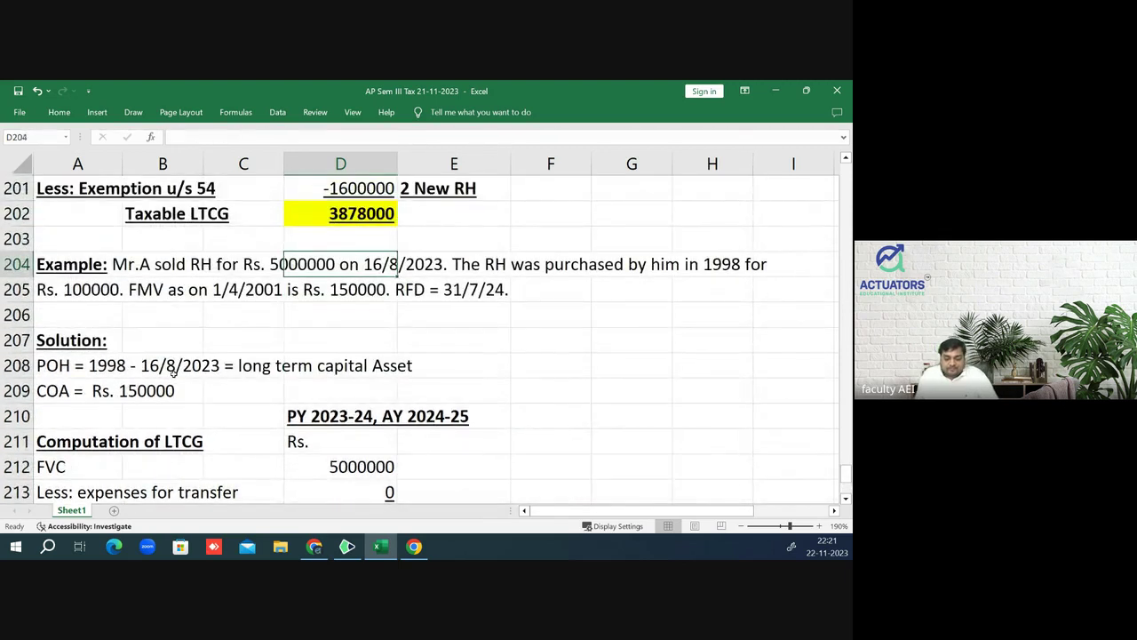
key(Down)
key(Down)
key(Down)
key(Down)
key(Down)
key(Down)
key(Down)
key(Down)
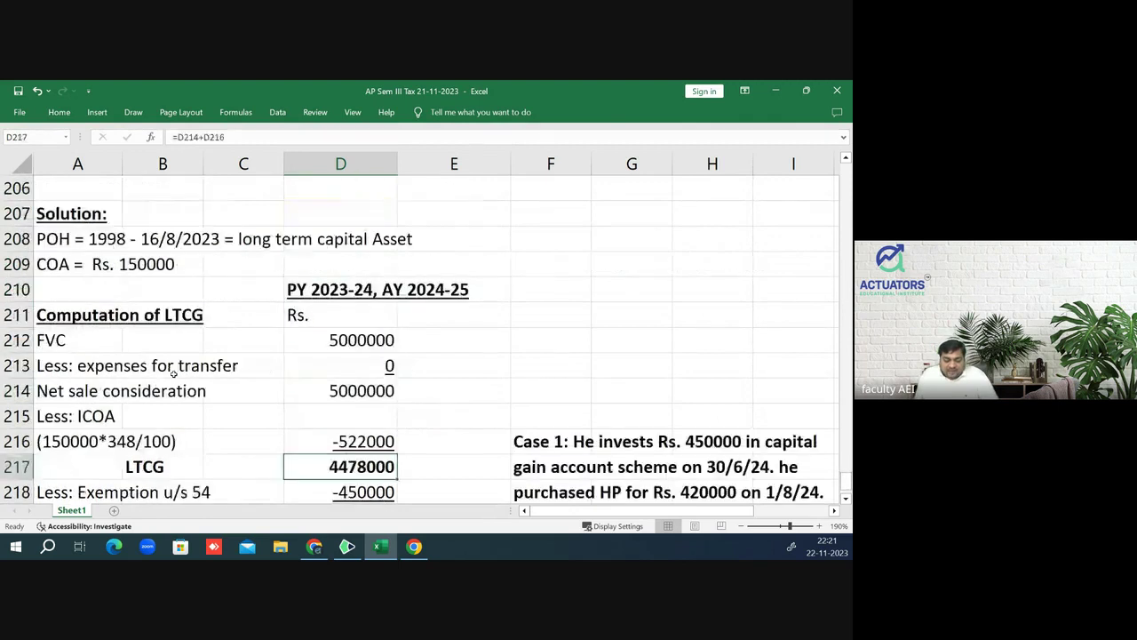
key(Down)
key(Down)
key(Down)
key(Down)
key(Up)
key(Up)
key(Up)
key(Up)
key(Up)
key(Up)
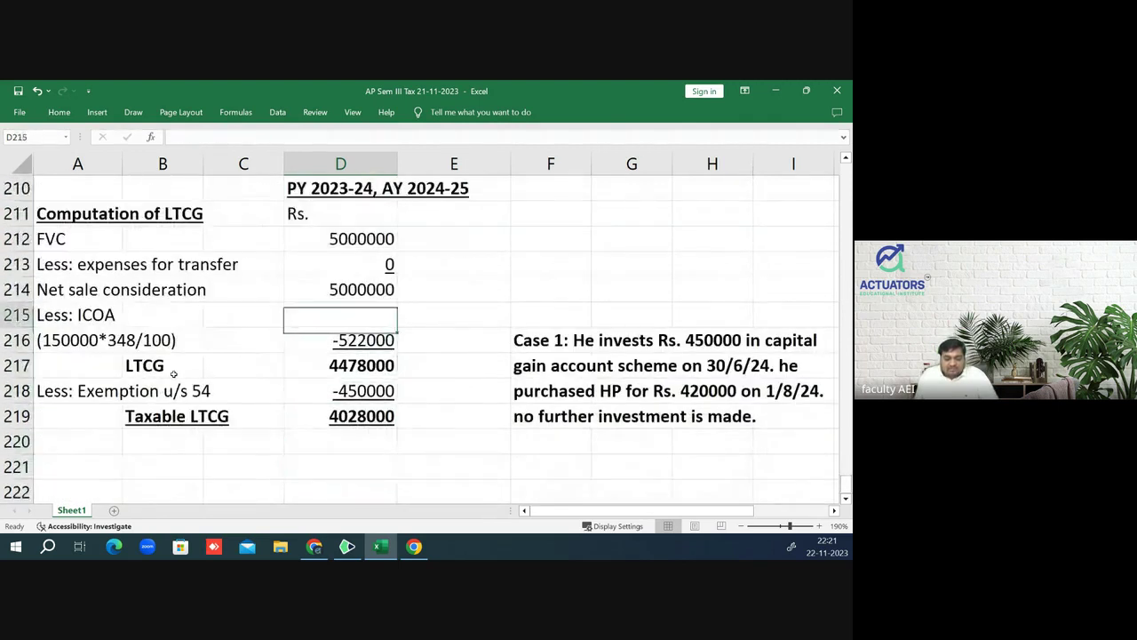
key(Up)
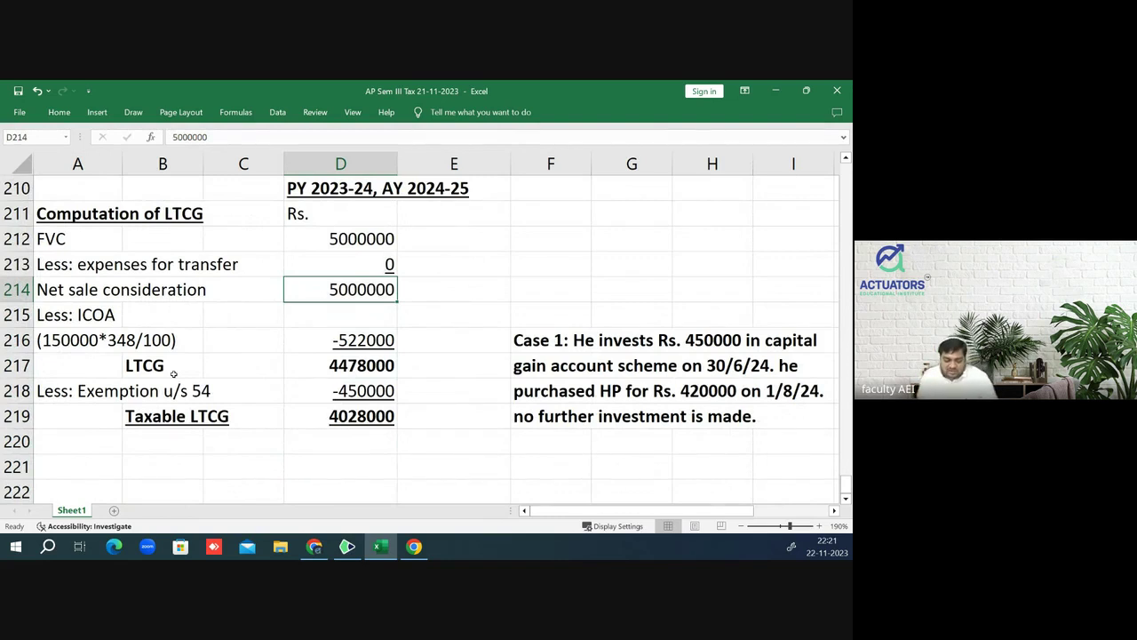
key(Down)
key(Down)
key(Down)
key(Down)
key(Down)
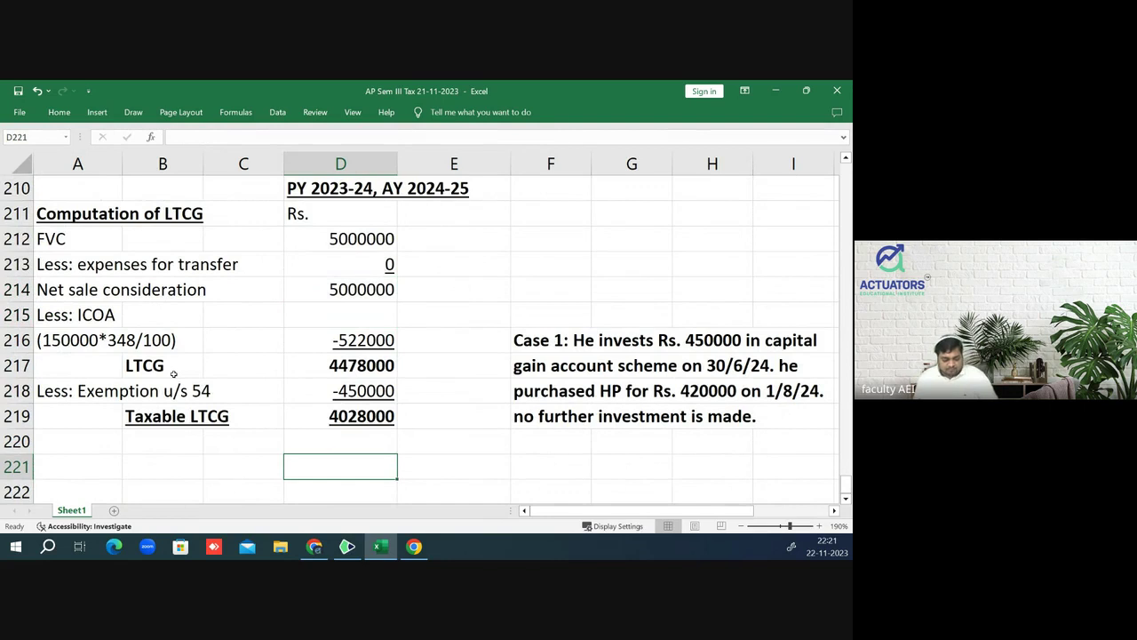
key(Up)
key(Up)
key(Up)
key(Up)
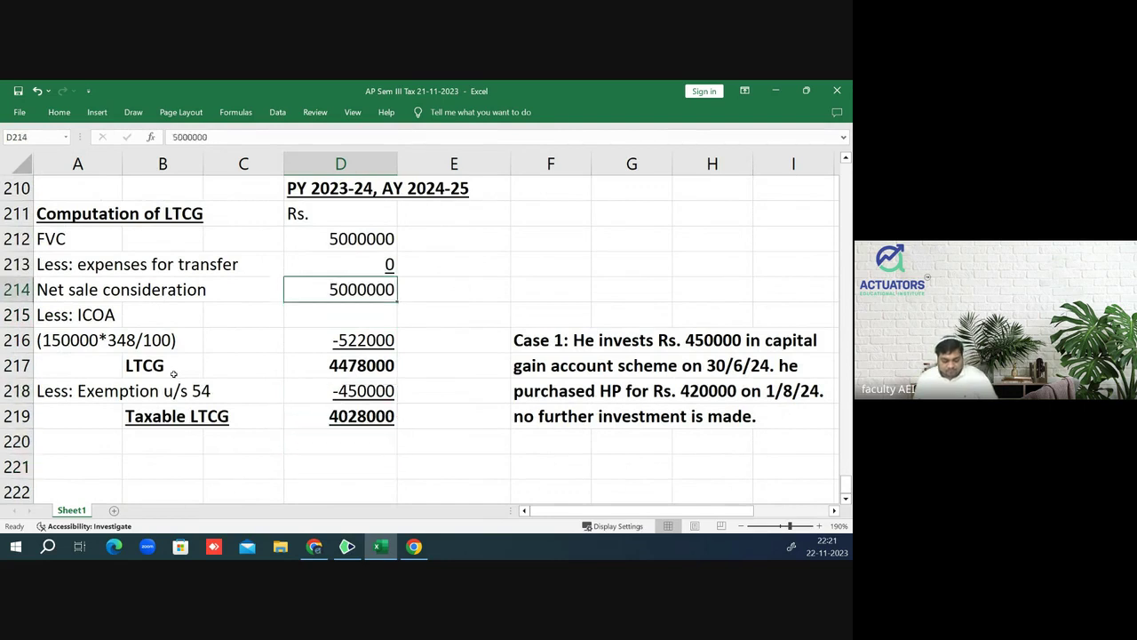
key(Up)
key(Up)
key(Up)
key(Up)
key(Up)
key(Up)
key(Up)
key(Up)
key(Up)
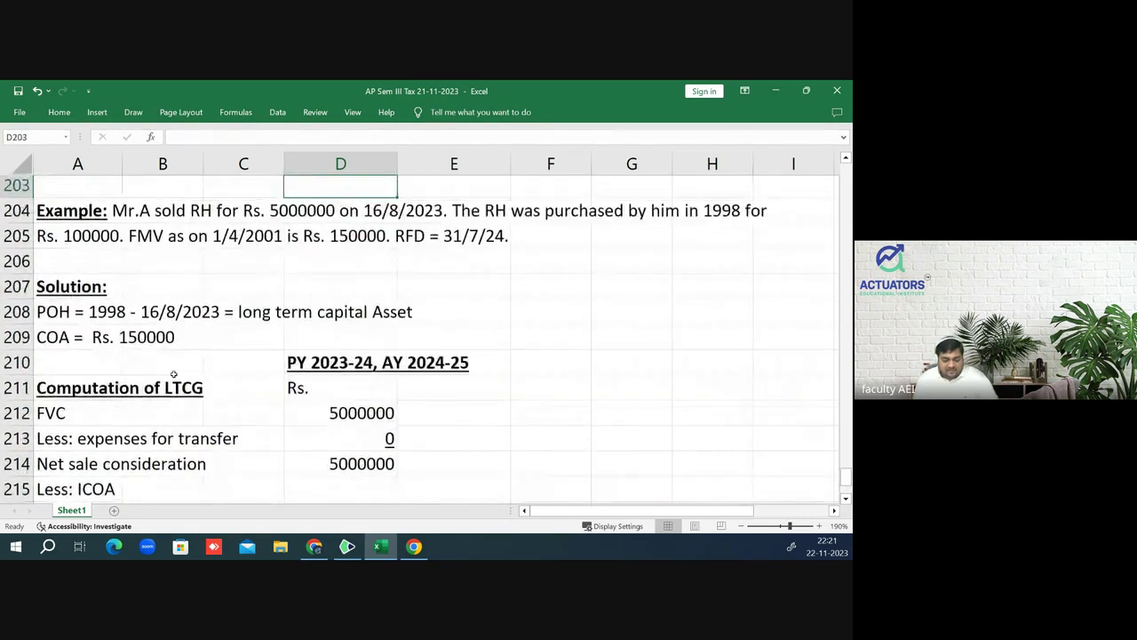
key(Up)
key(Up)
key(Right)
key(Down)
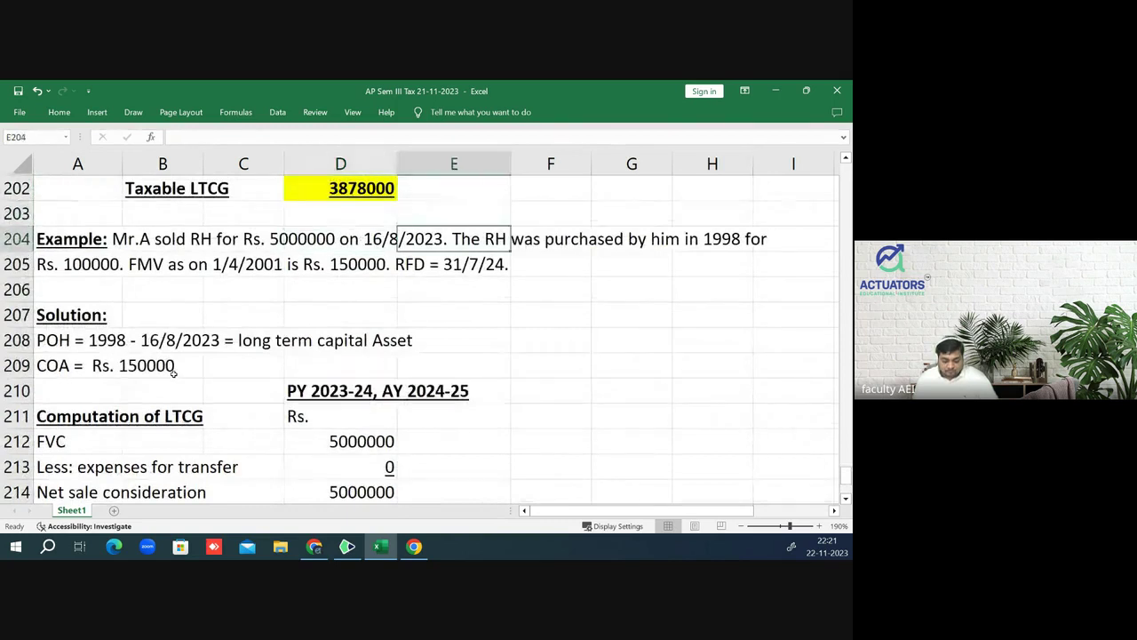
key(Left)
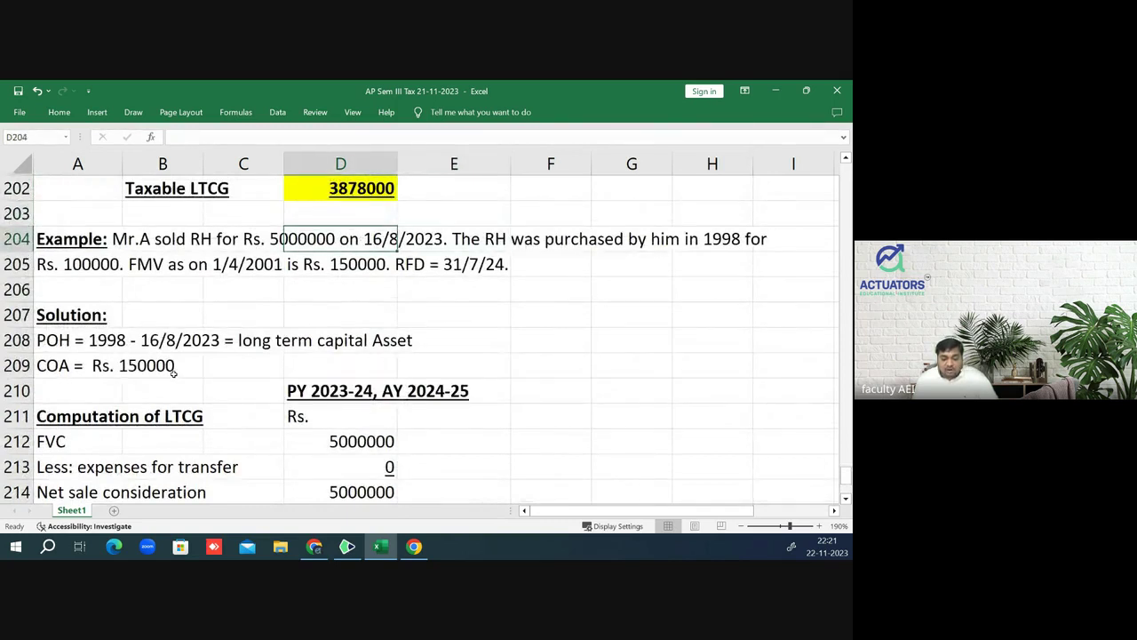
key(Down)
key(Down)
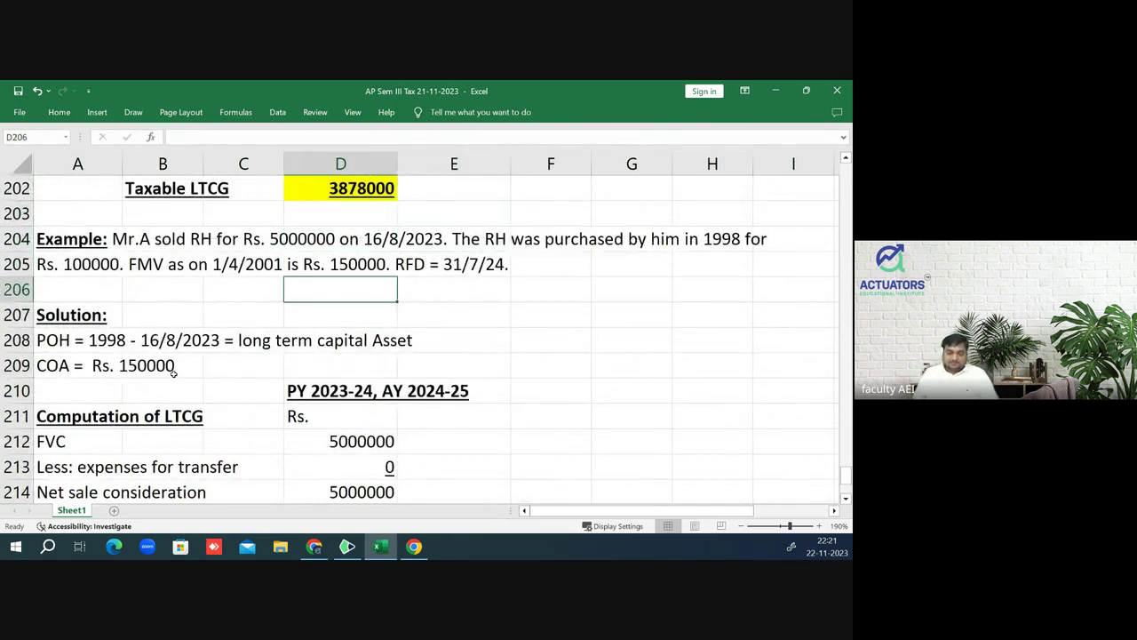
key(Down)
key(Down)
key(Down)
key(Down)
key(Down)
key(Down)
key(Down)
key(Down)
key(Down)
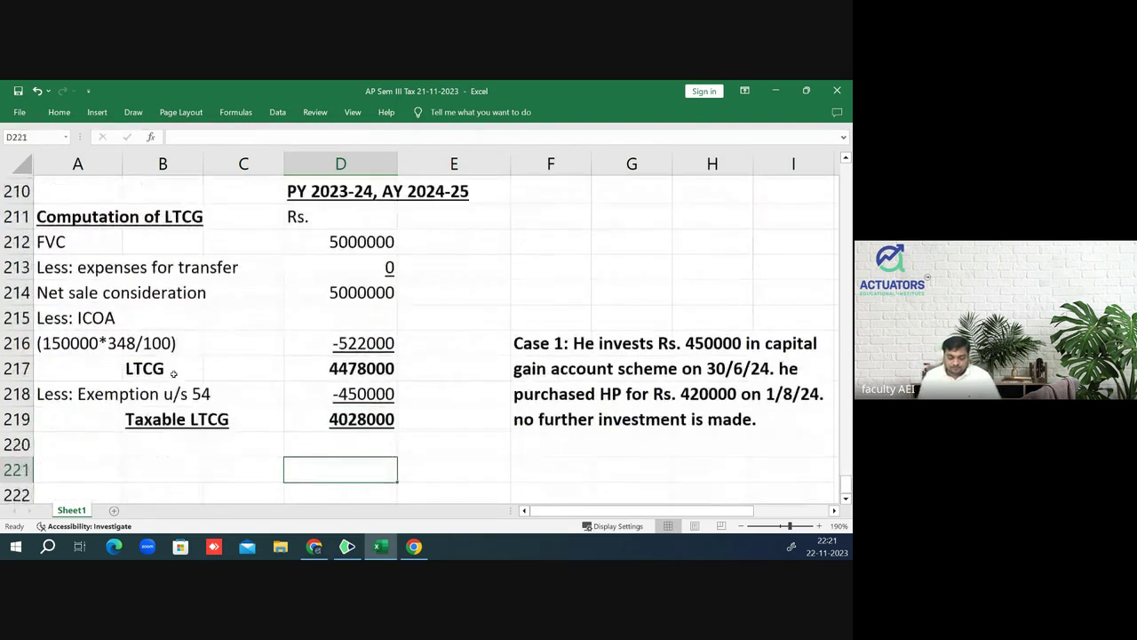
key(Down)
key(Up)
key(Left)
key(Left)
key(Left)
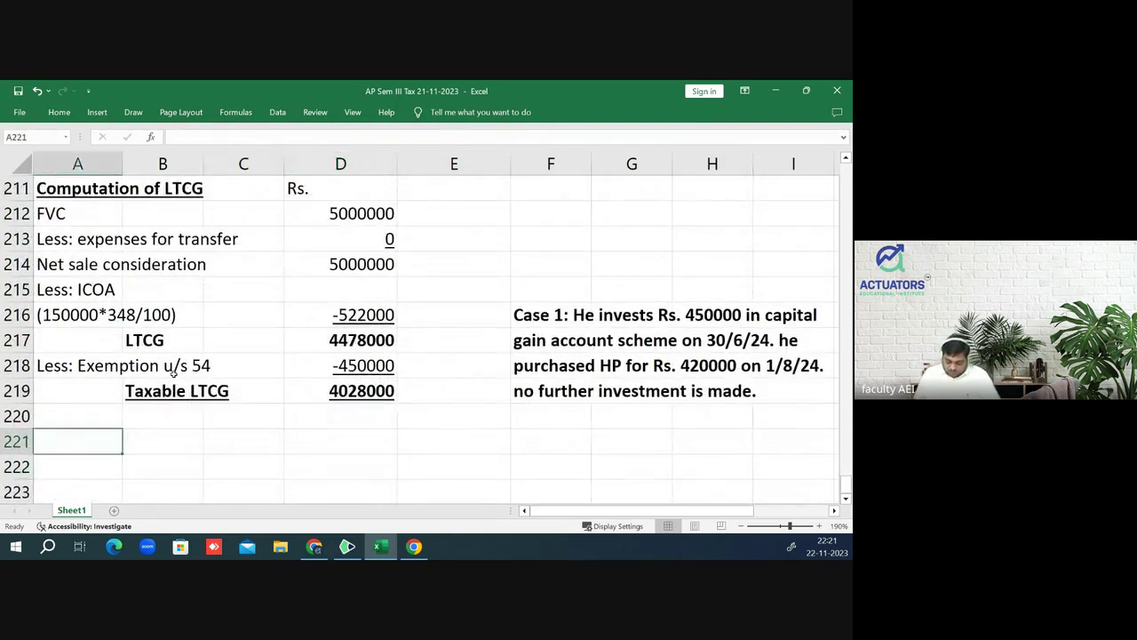
- Write in A221: 'On expiry of 3 years from the date of transfer of Capital Asset i.e., 15/8/2026 - Any amount unutilised'
text(On expi)
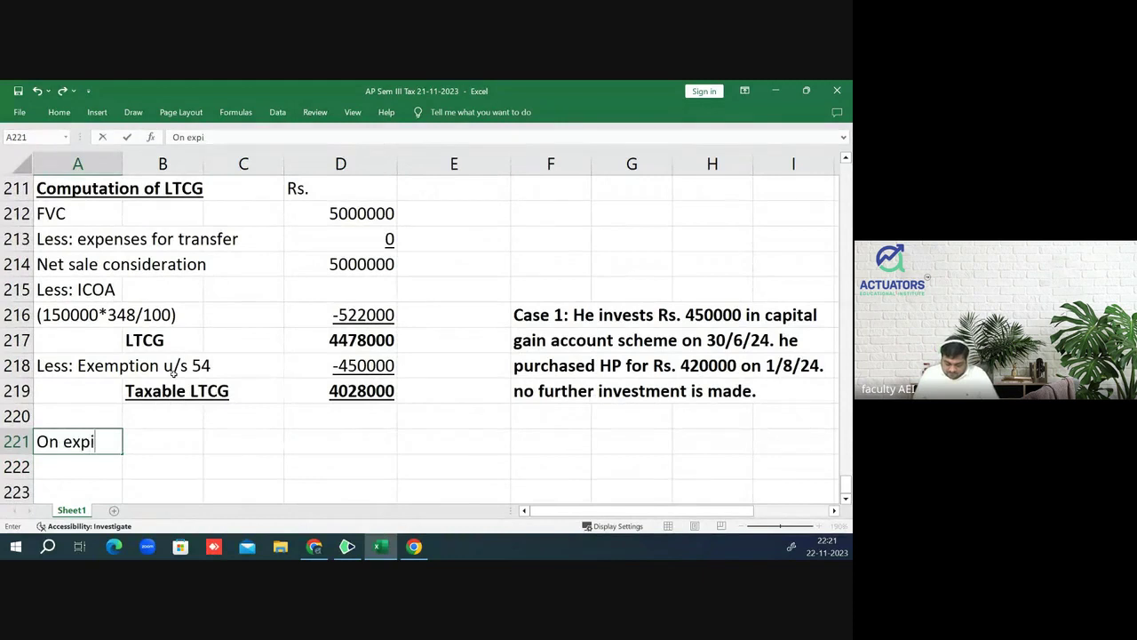
text(ry of )
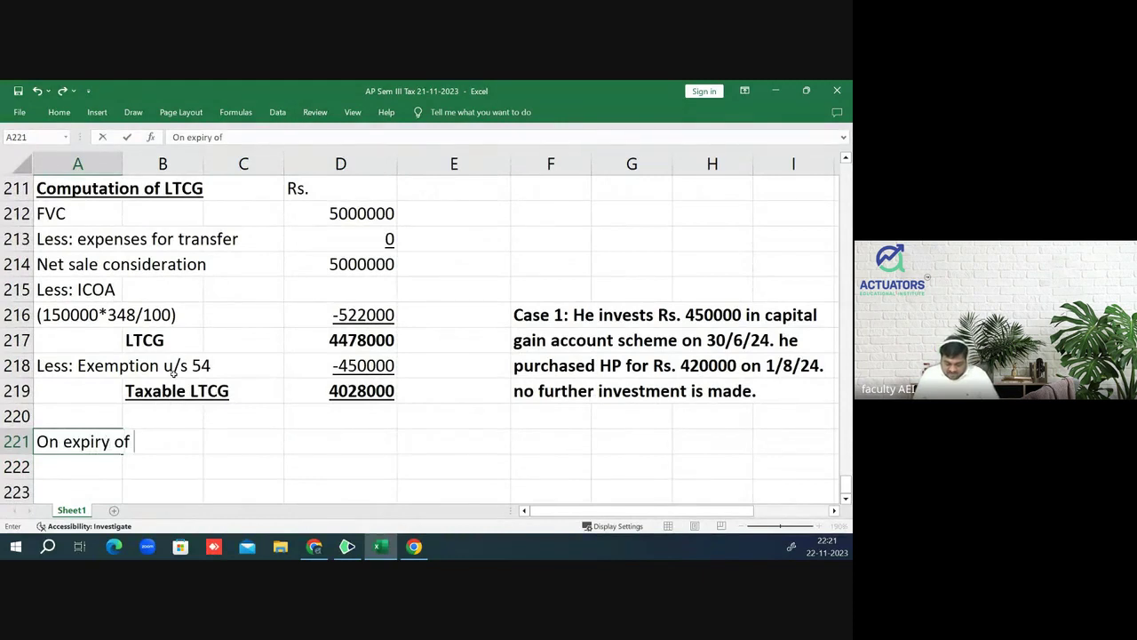
text(3 years fro)
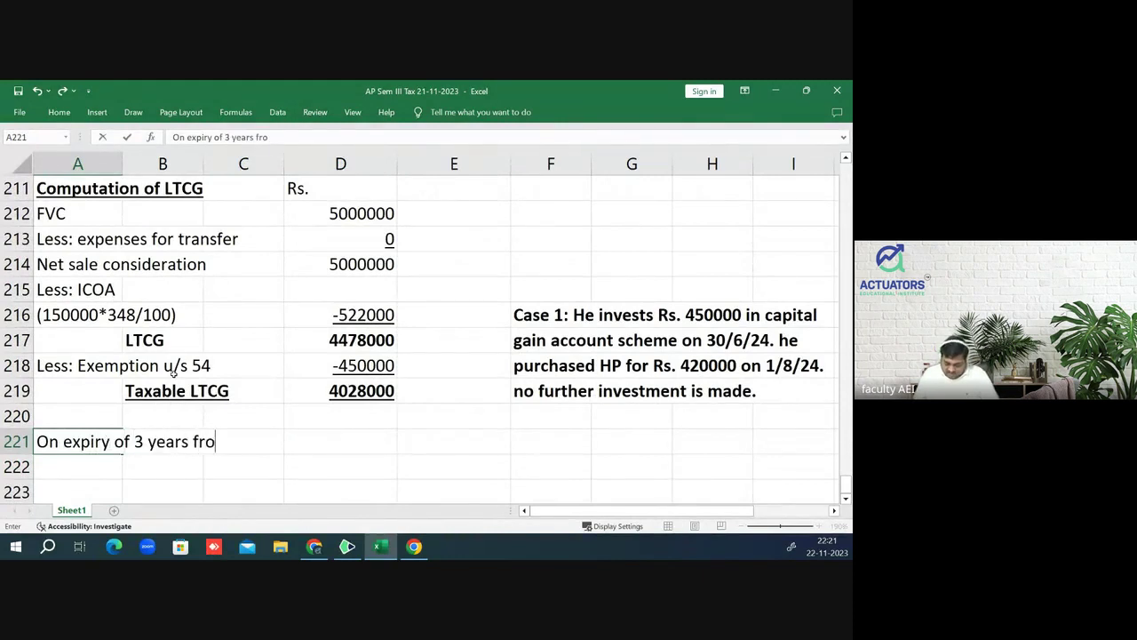
text(m the date )
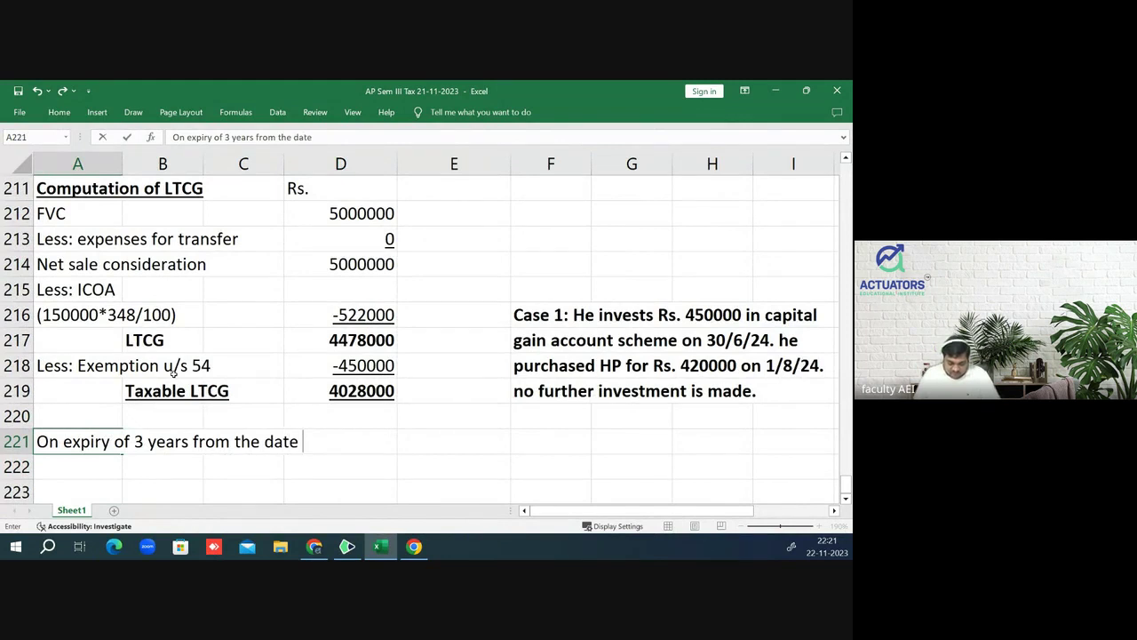
text(of t)
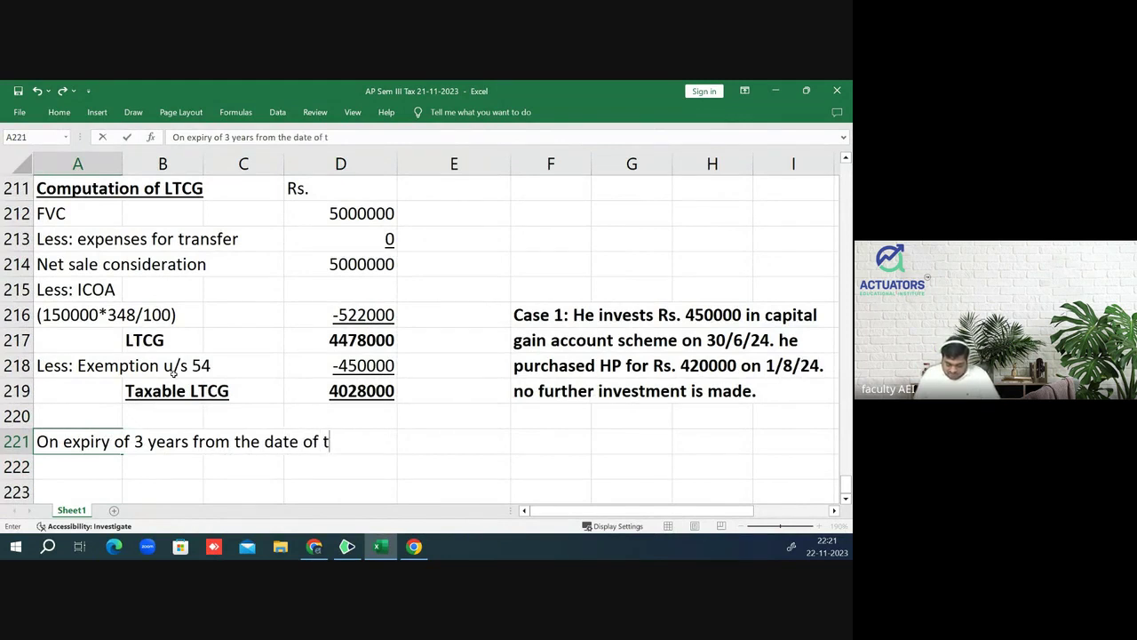
text(rasnfer)
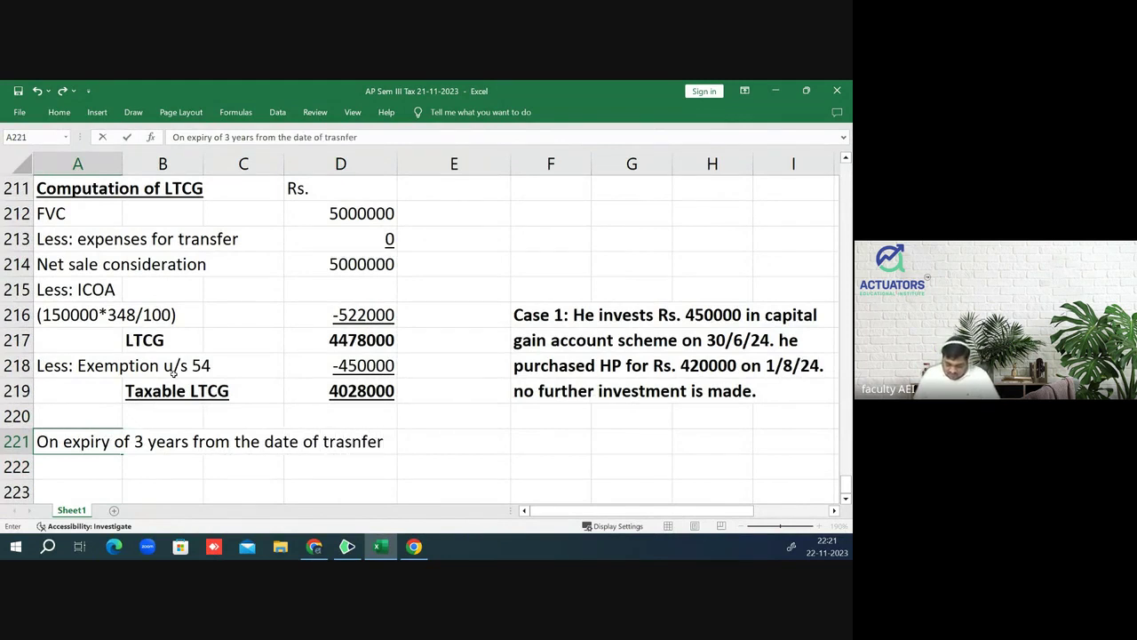
key(BackSpace)
key(BackSpace)
key(BackSpace)
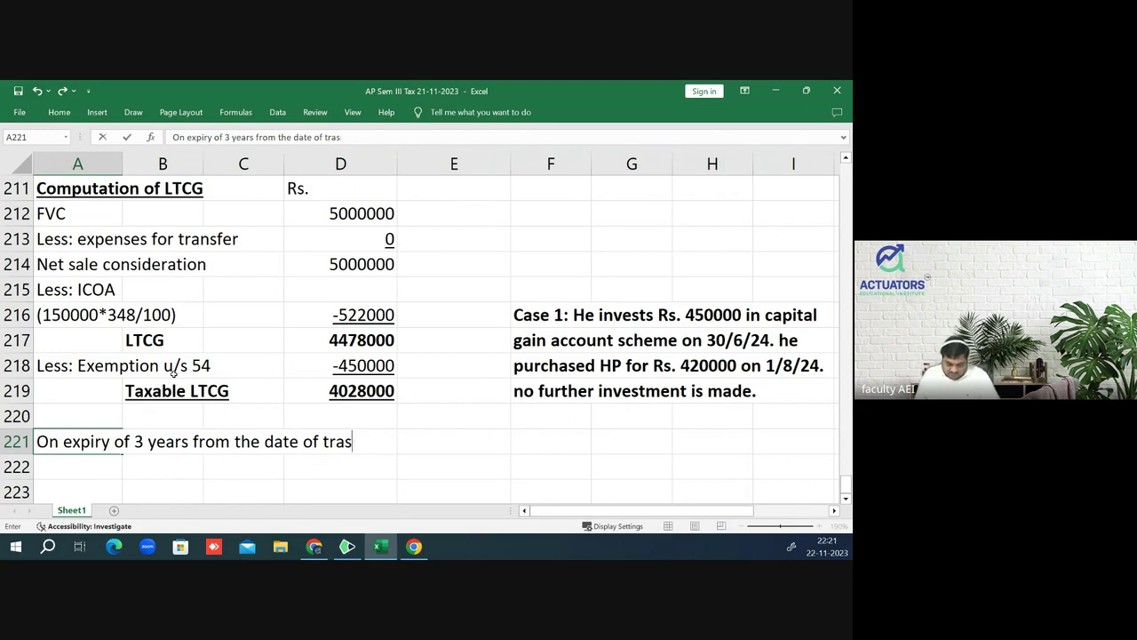
key(BackSpace)
text(nsfer )
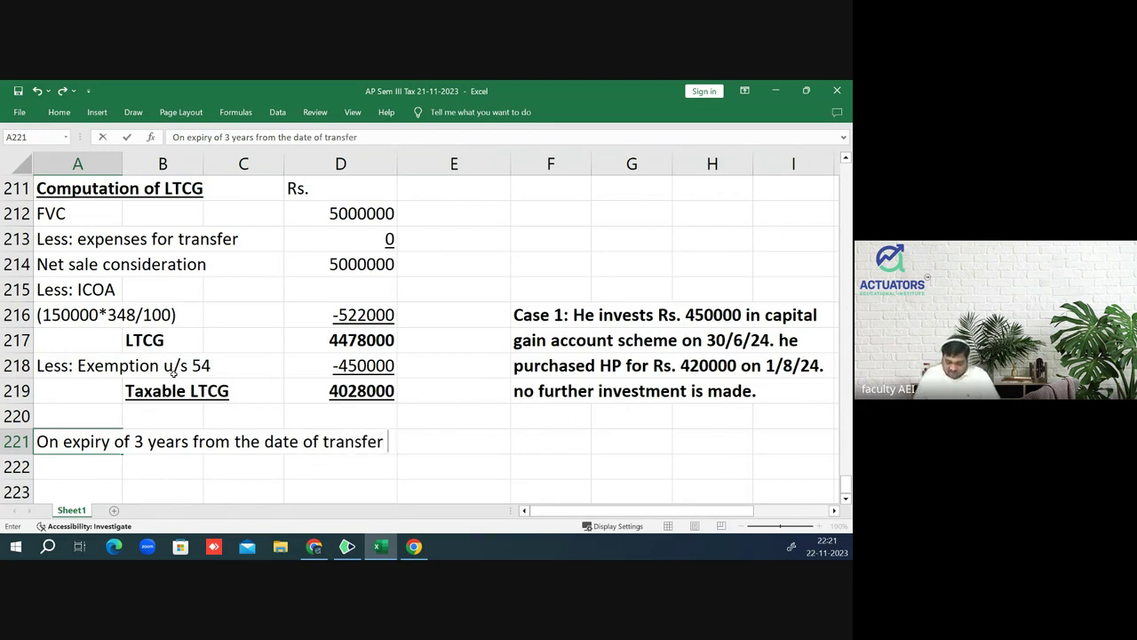
text(of Ca[pi)
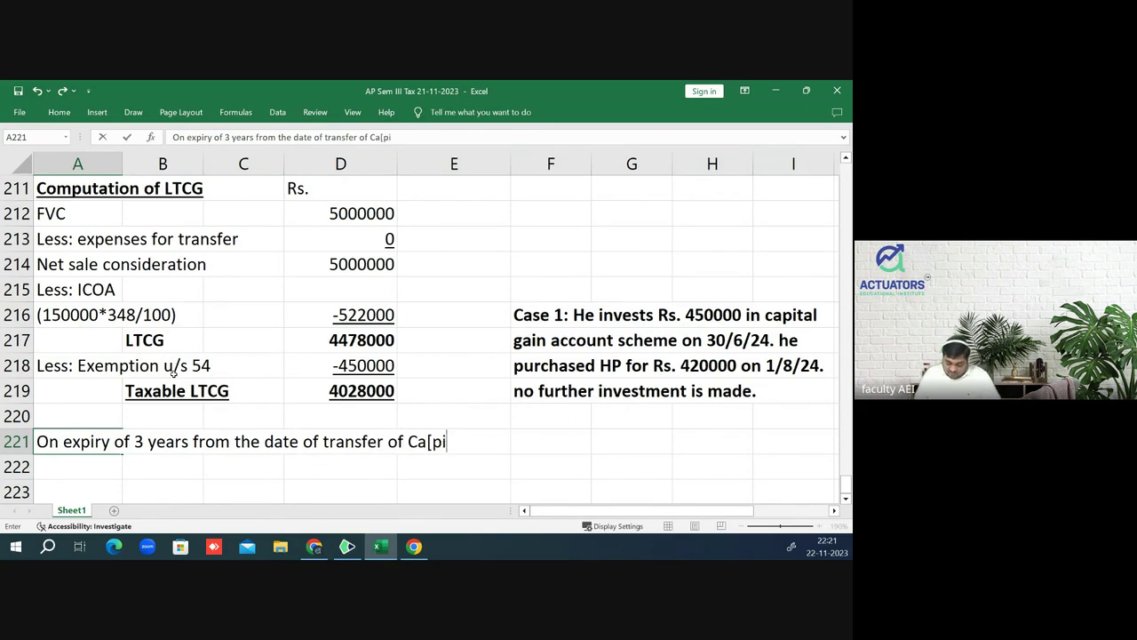
text(t)
key(BackSpace)
key(BackSpace)
key(BackSpace)
key(BackSpace)
text(pital Ass)
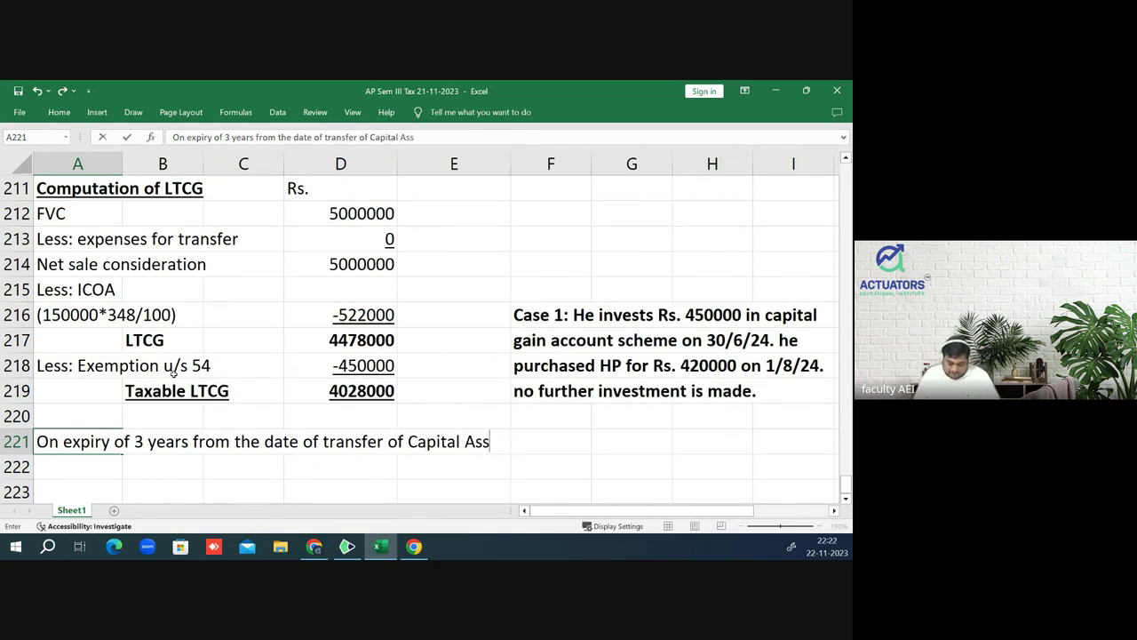
text(et )
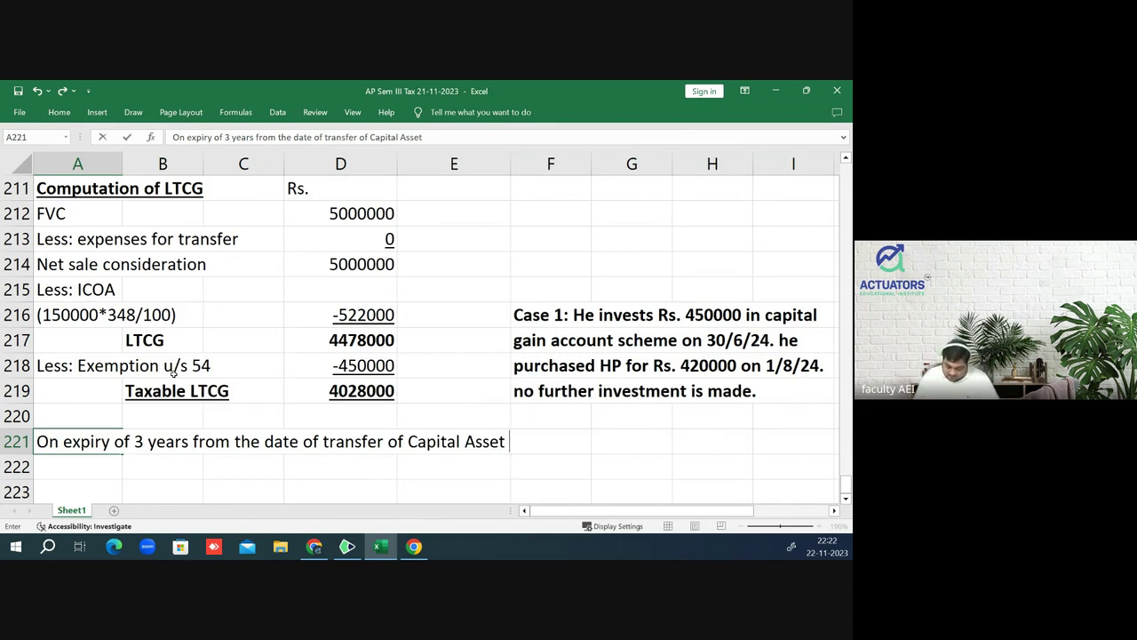
text(i.)
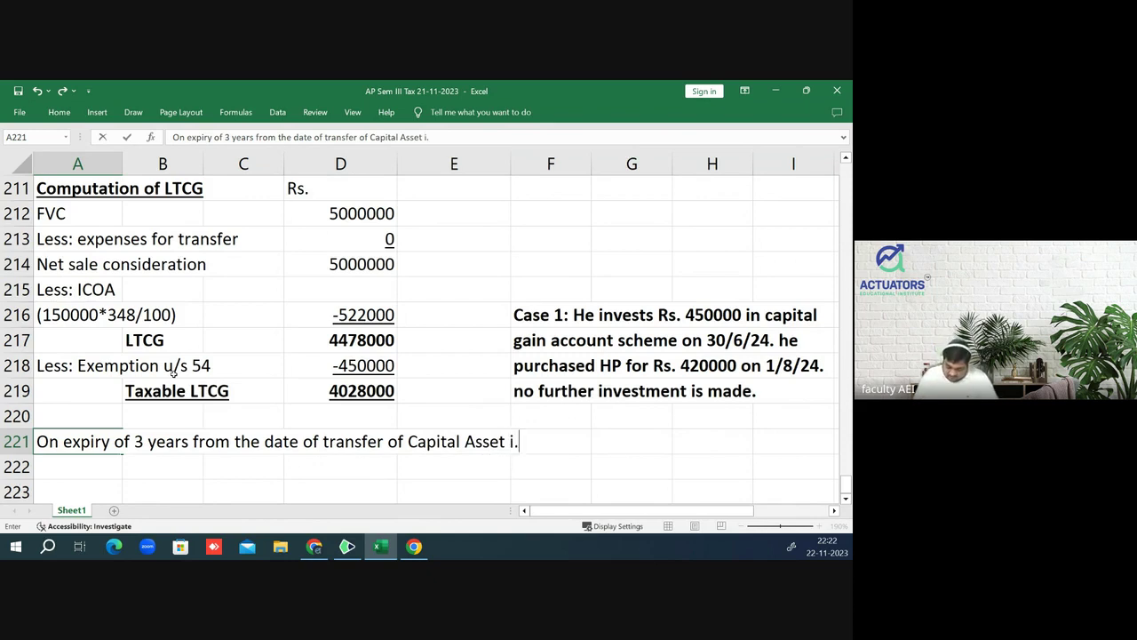
text(e., )
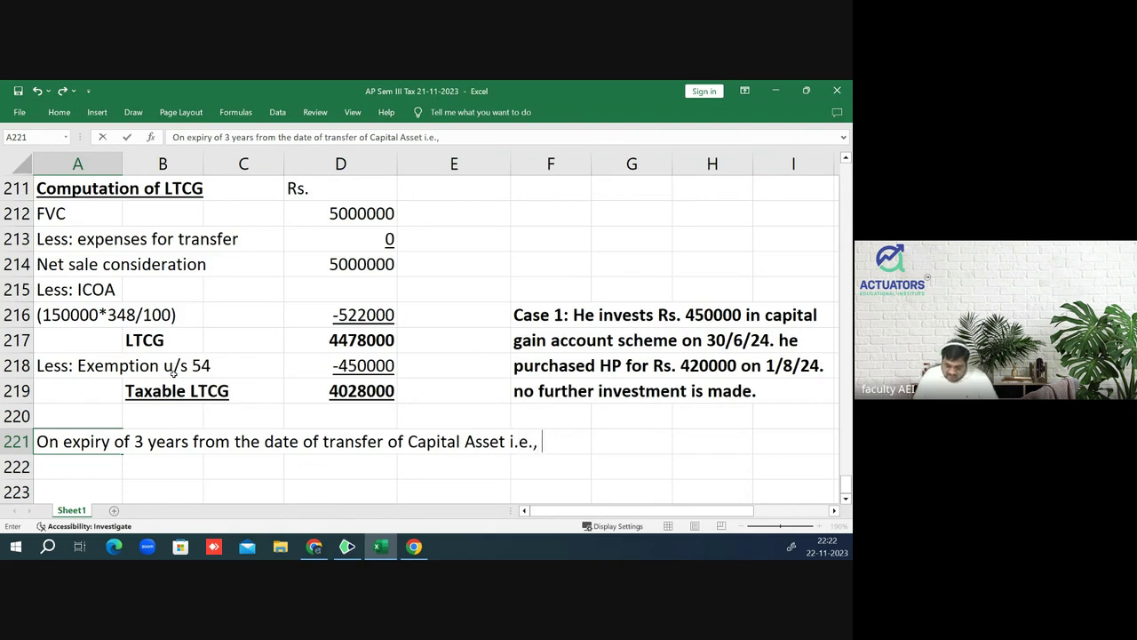
text(15/8/2)
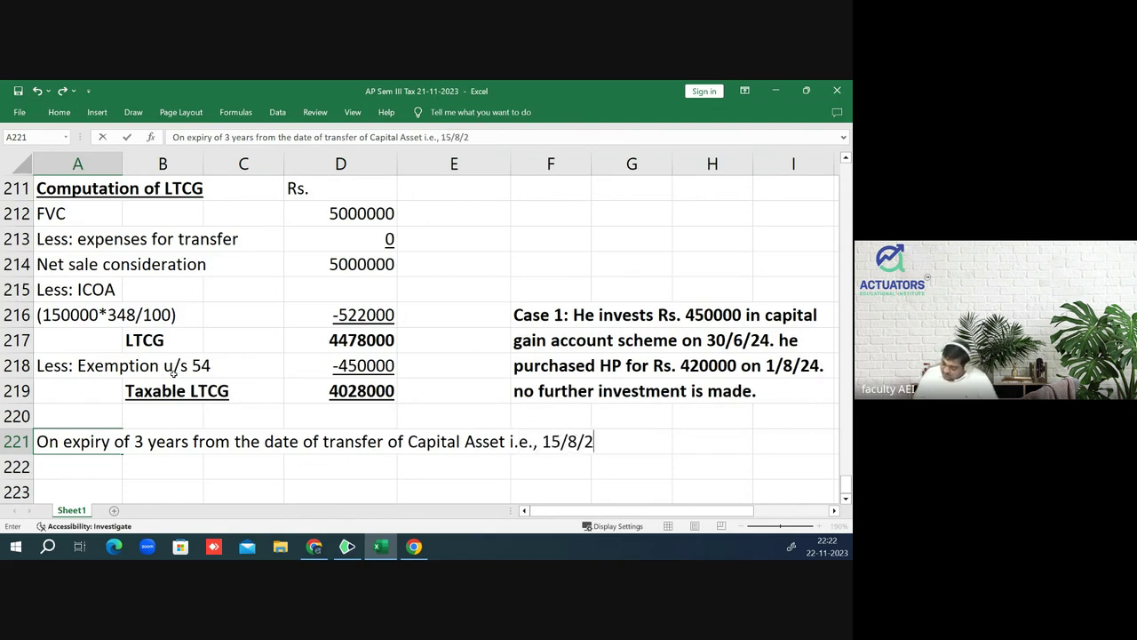
text(026)
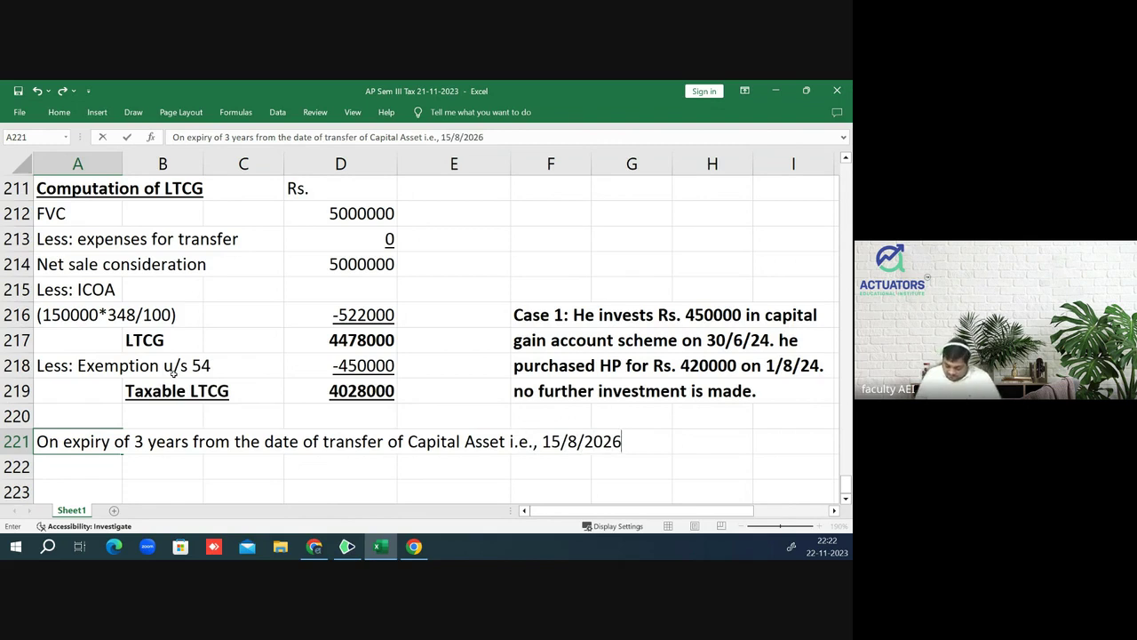
text( - )
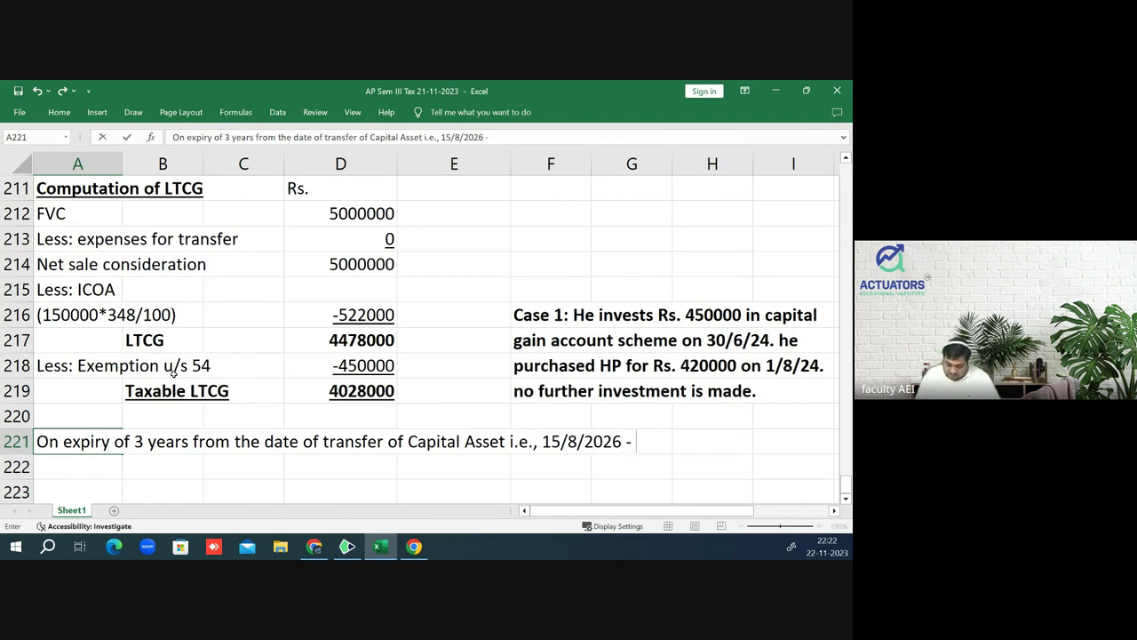
text(Any amoun)
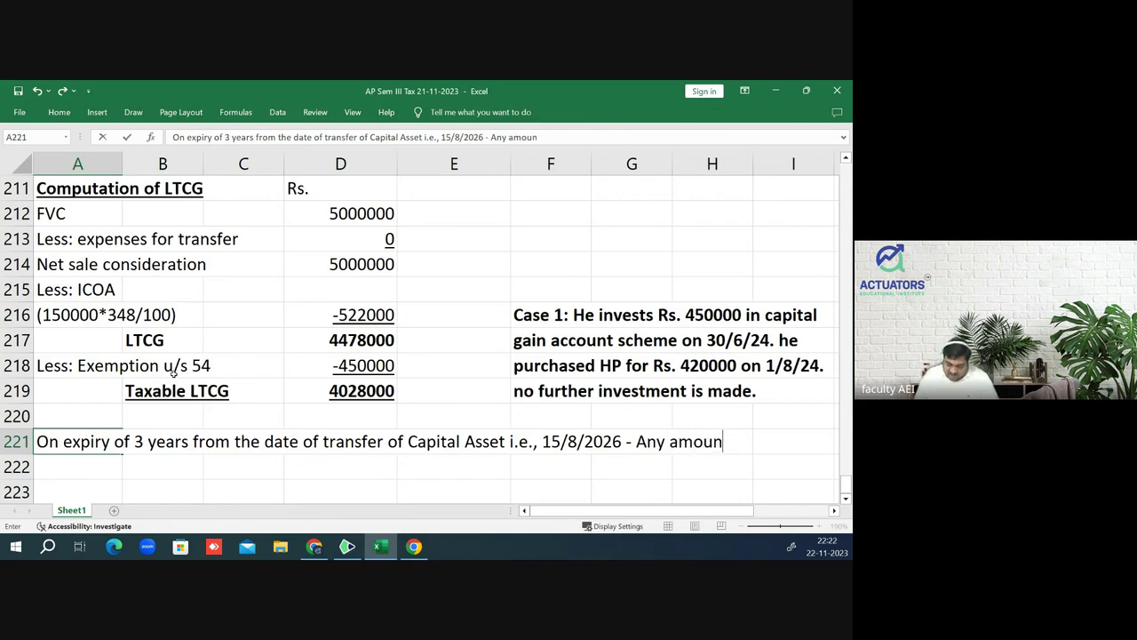
text(t unu)
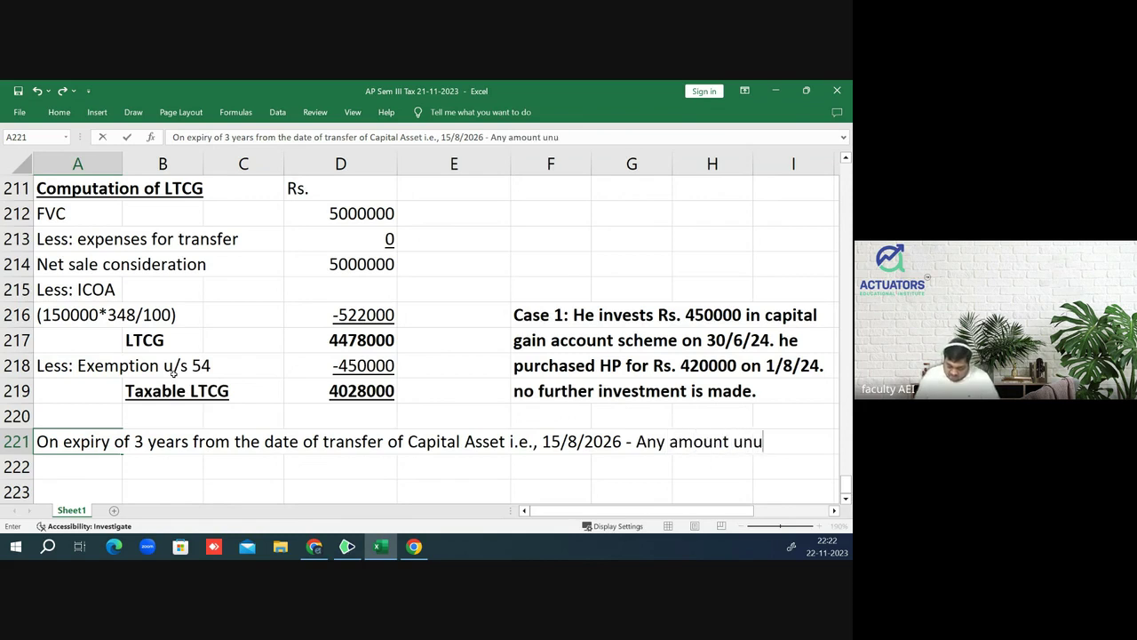
text(tilisede)
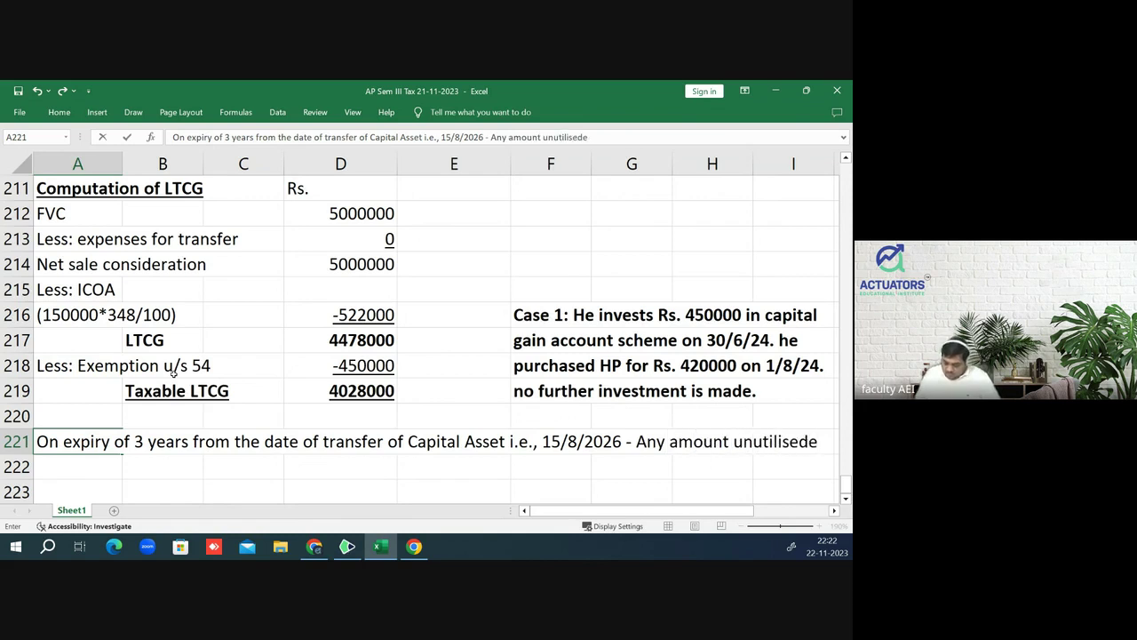
key(BackSpace)
key(Return)
- Finish the note in A222 with 'in CGDS A/c will be taxable as LTCG = Rs. 30000'
text(in )
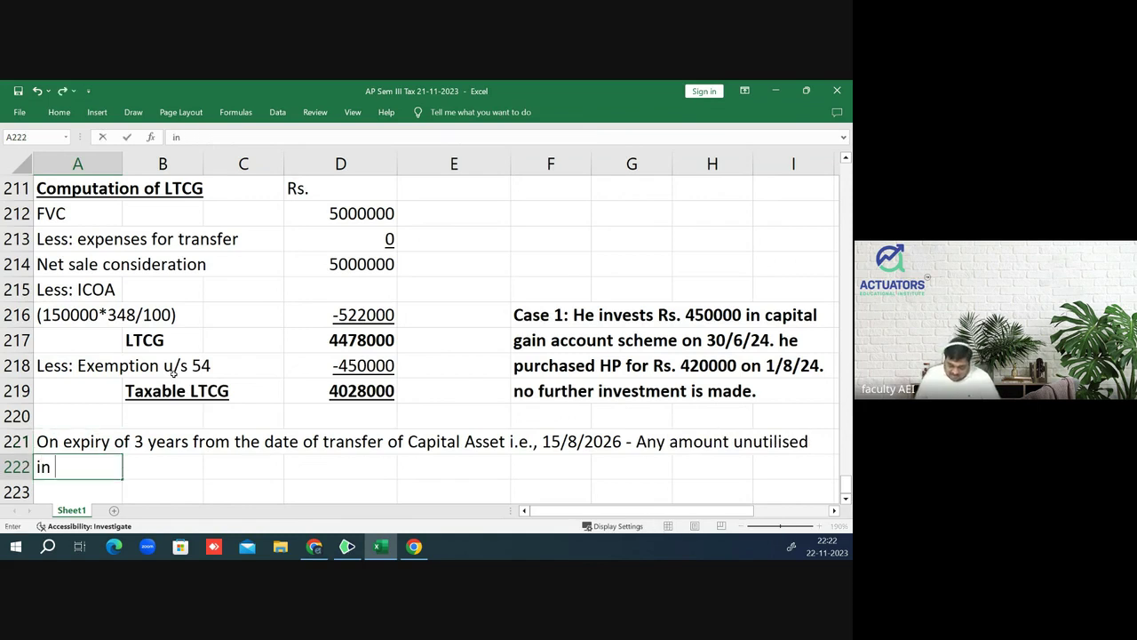
text(CG)
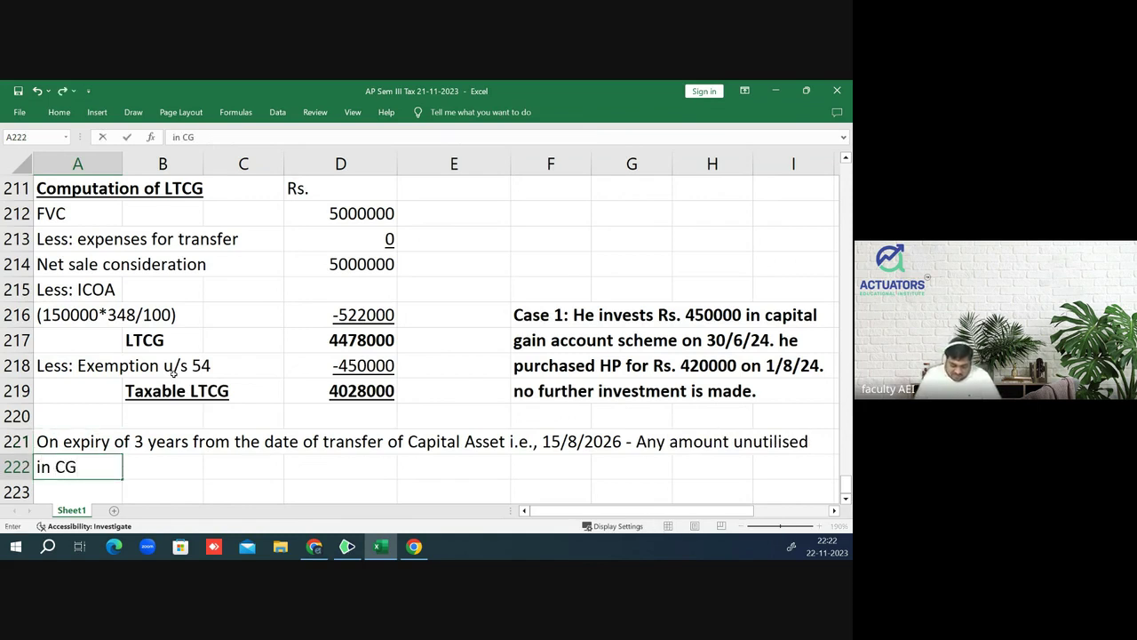
text(DS A)
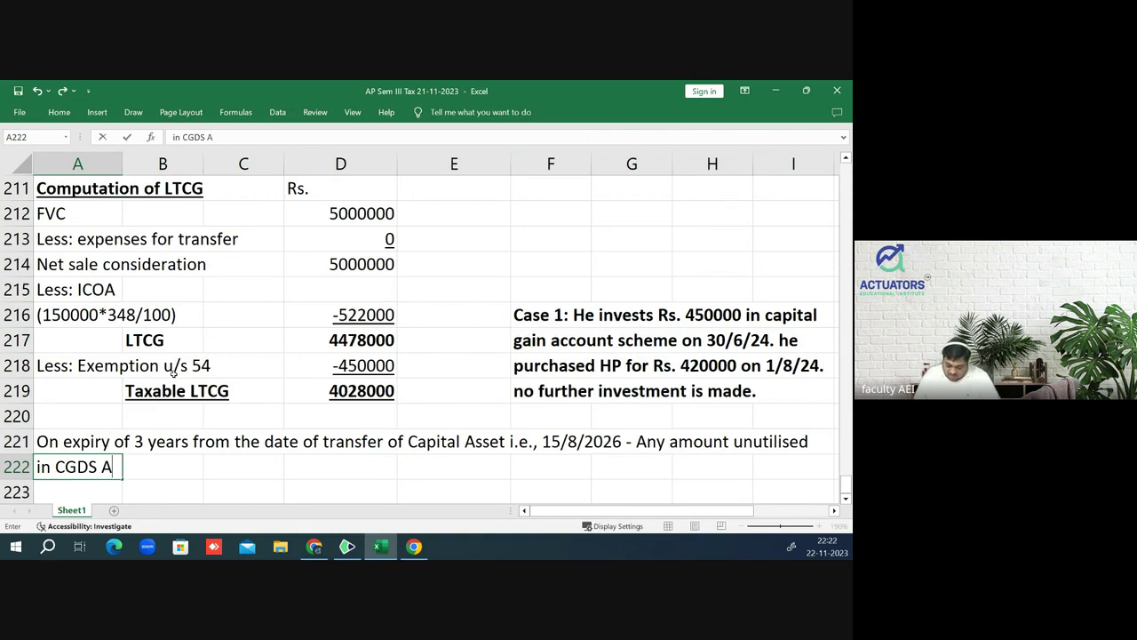
text(/c will be )
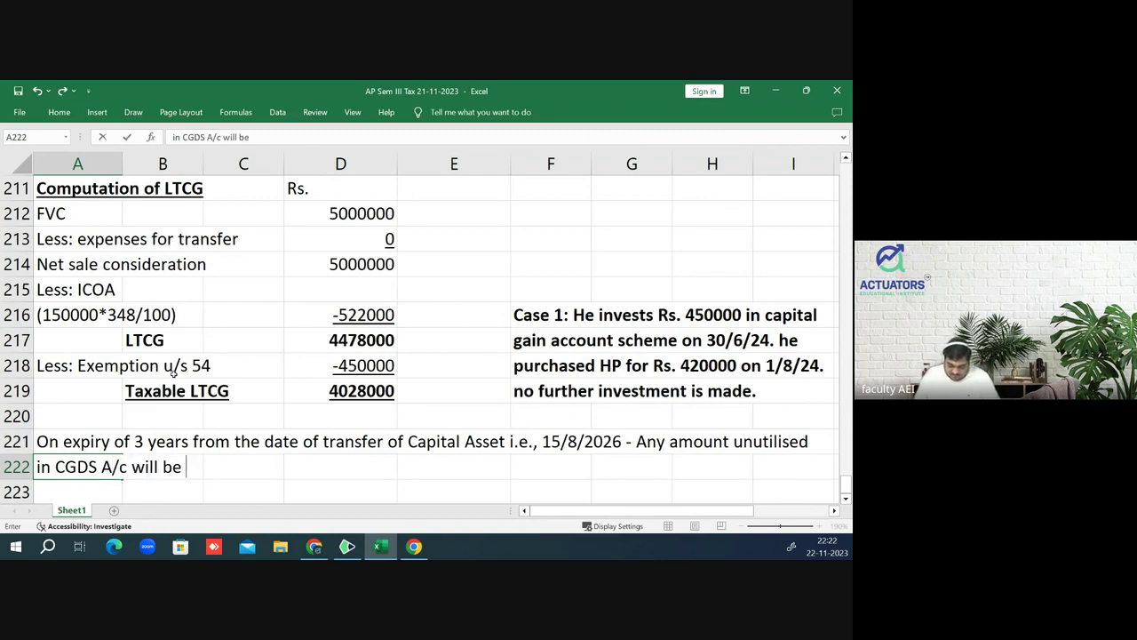
text(txable )
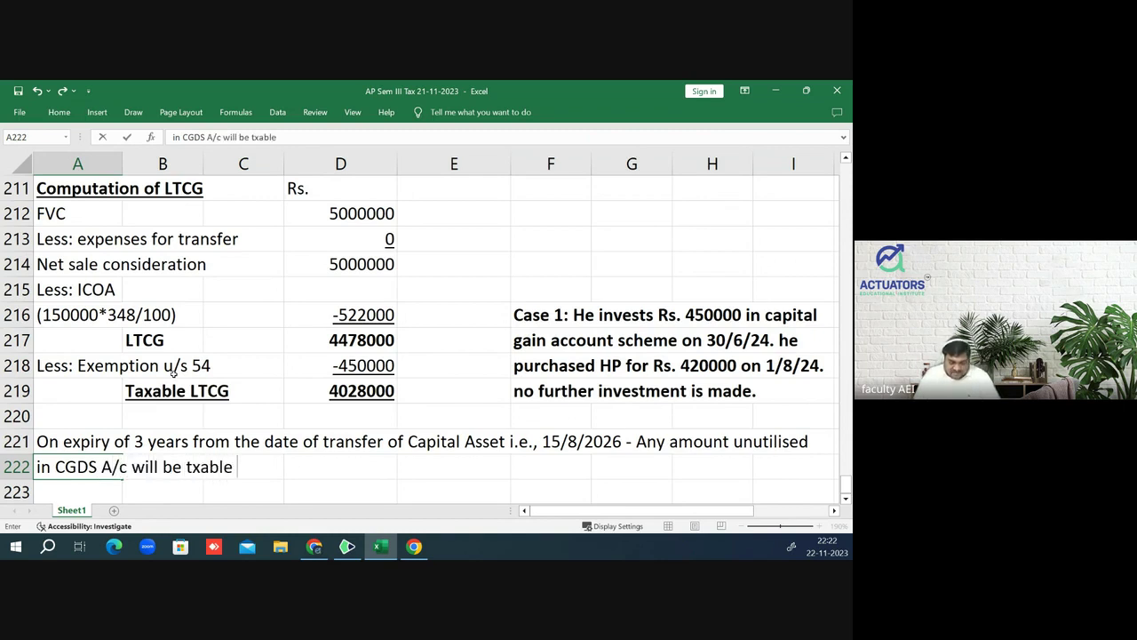
key(BackSpace)
key(BackSpace)
key(BackSpace)
key(BackSpace)
key(BackSpace)
key(BackSpace)
text(a)
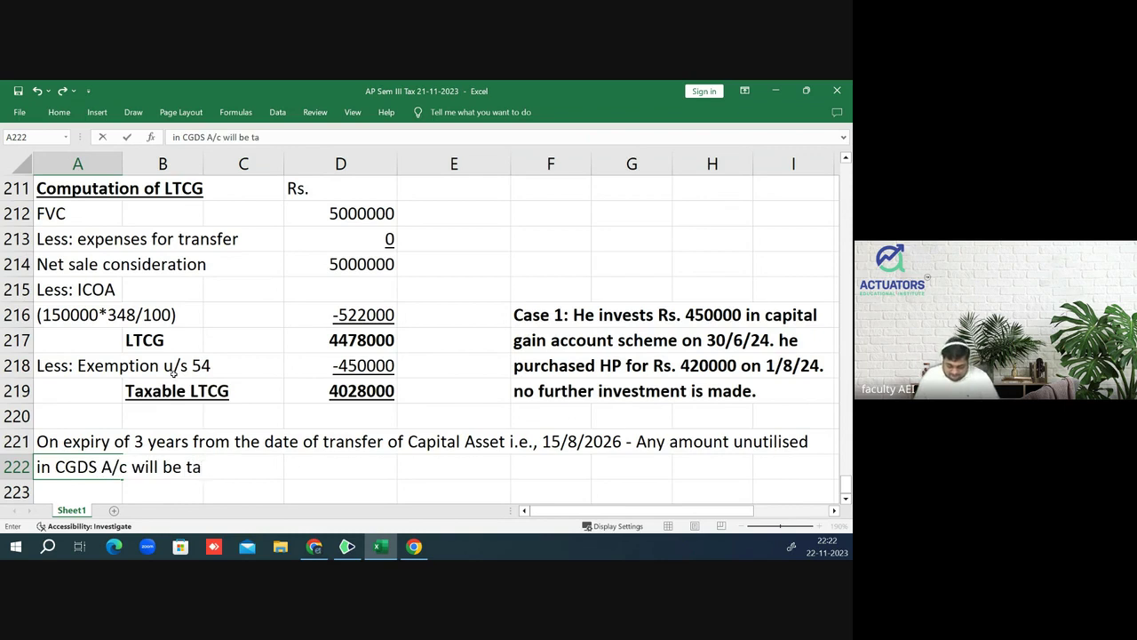
text(xable as )
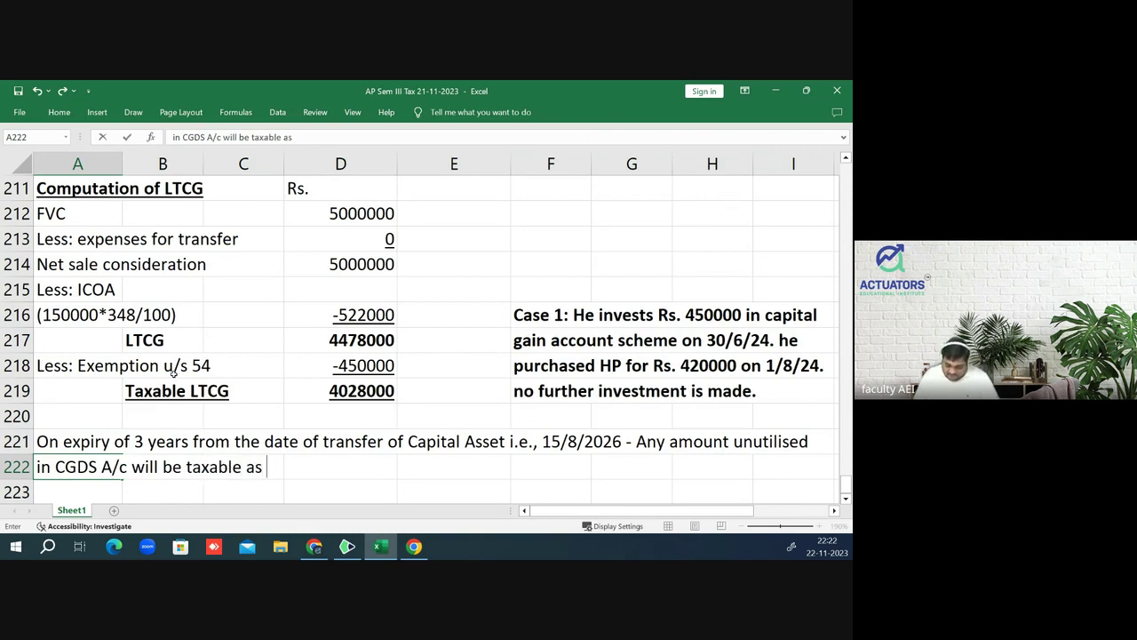
text(:TCG)
key(BackSpace)
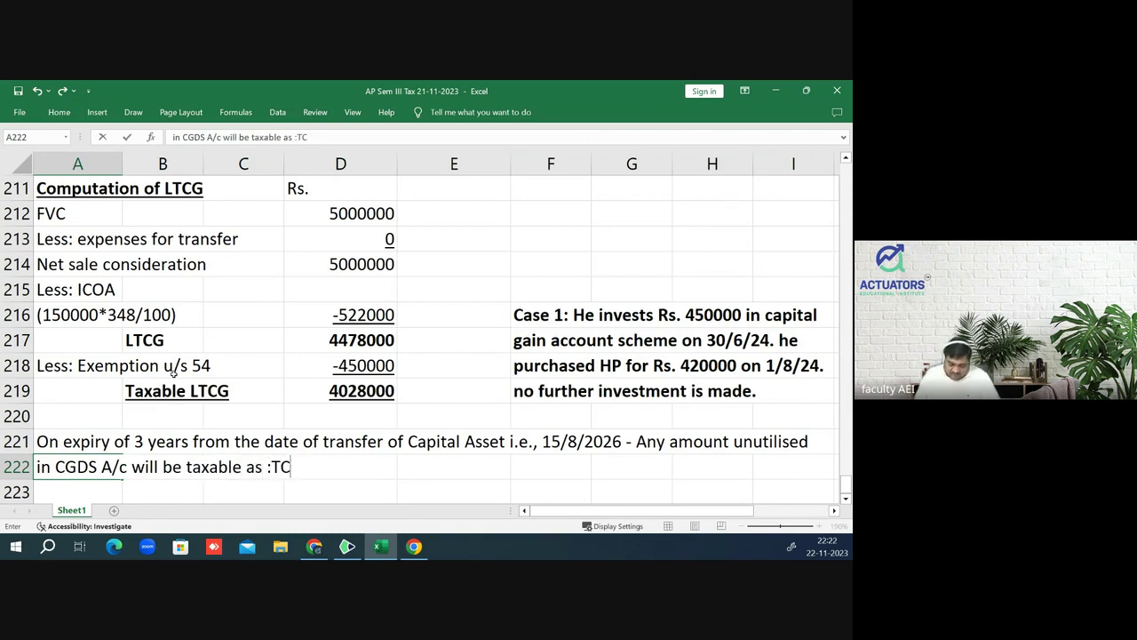
key(BackSpace)
key(BackSpace)
key(BackSpace)
text(LTCG )
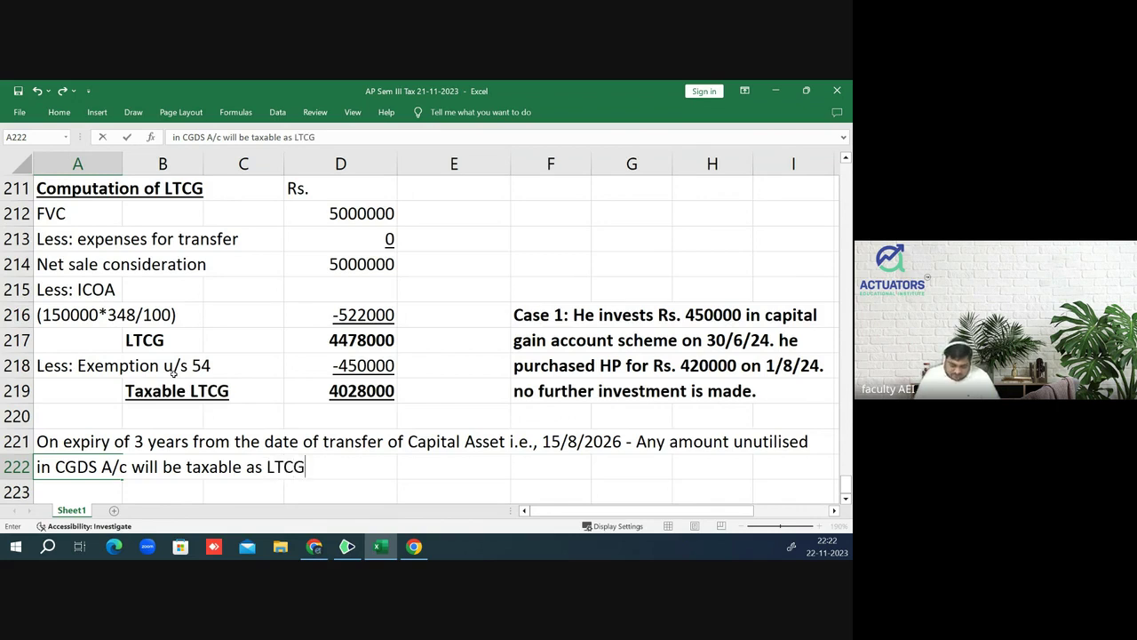
text(= Rs)
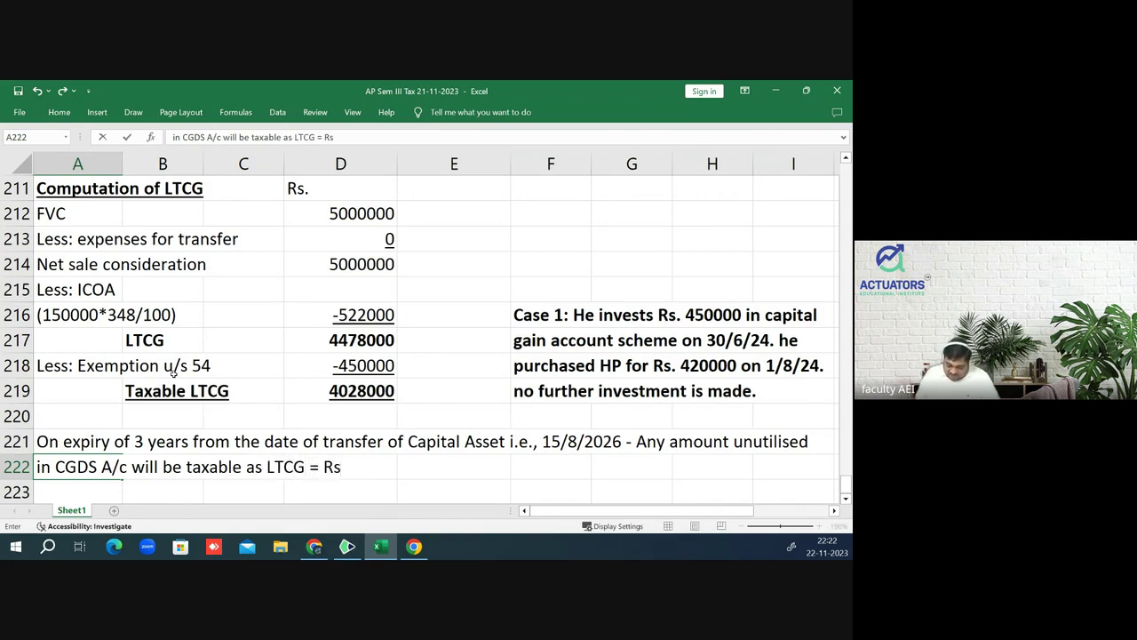
text(. 30000)
key(ctrl+Return)
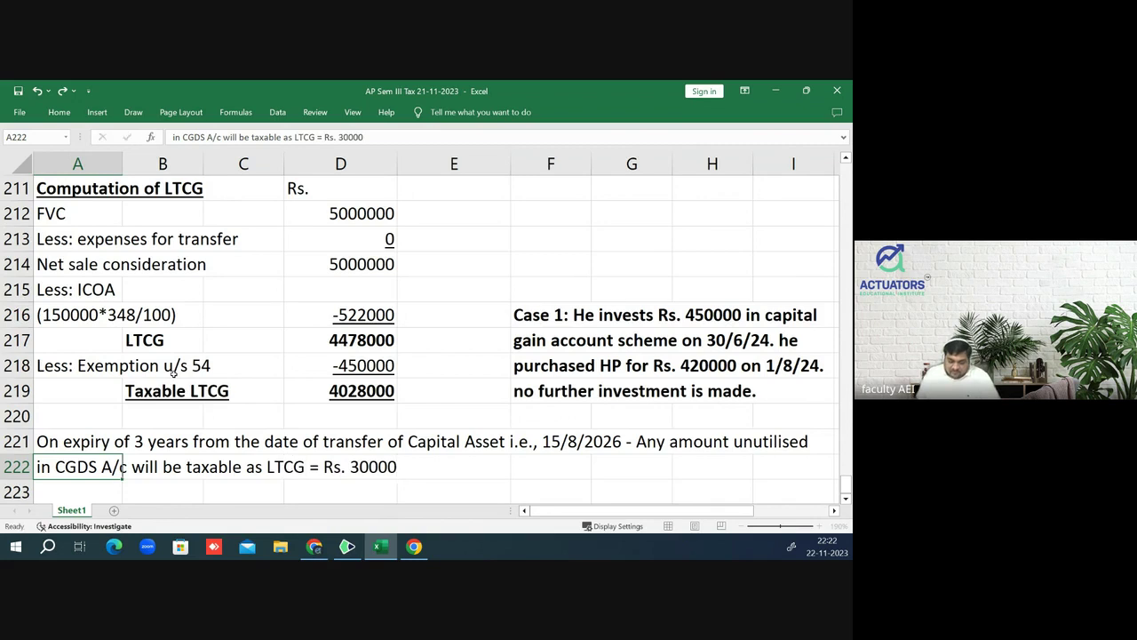
key(Return)
key(Up)
key(Up)
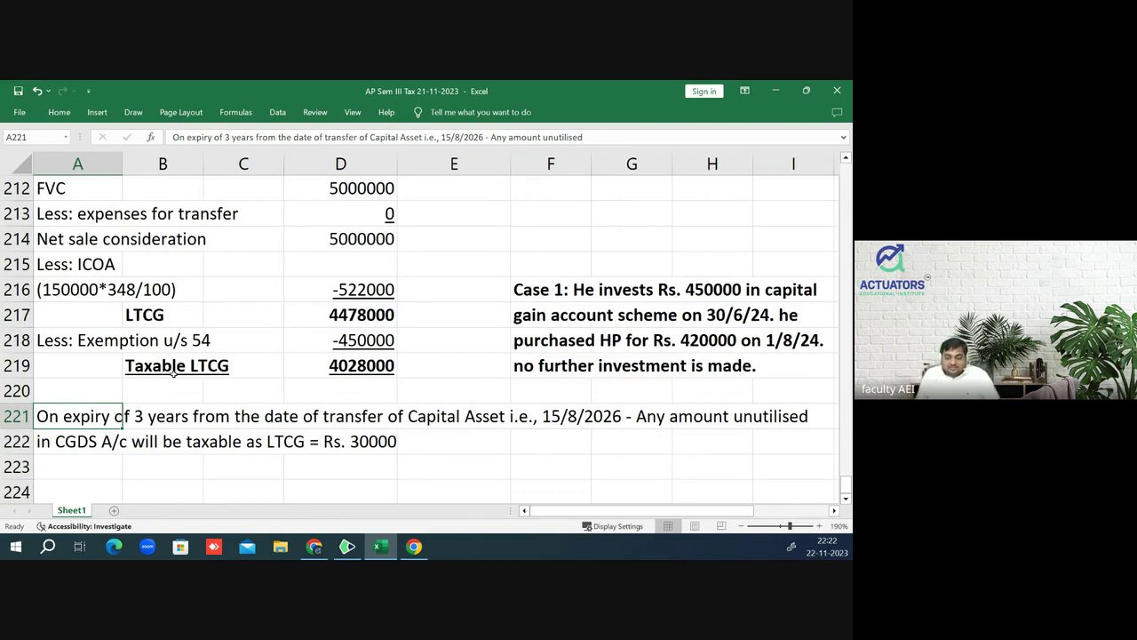
key(Up)
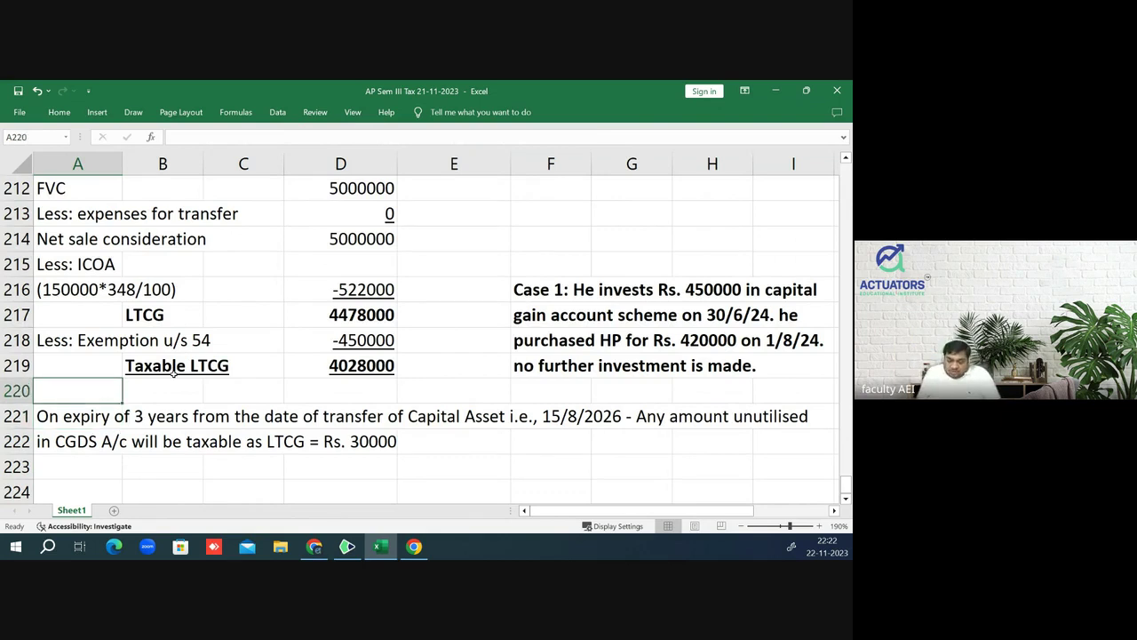
key(Up)
key(Up)
key(Up)
key(Up)
key(Up)
key(Up)
key(Up)
key(Up)
key(Up)
key(Up)
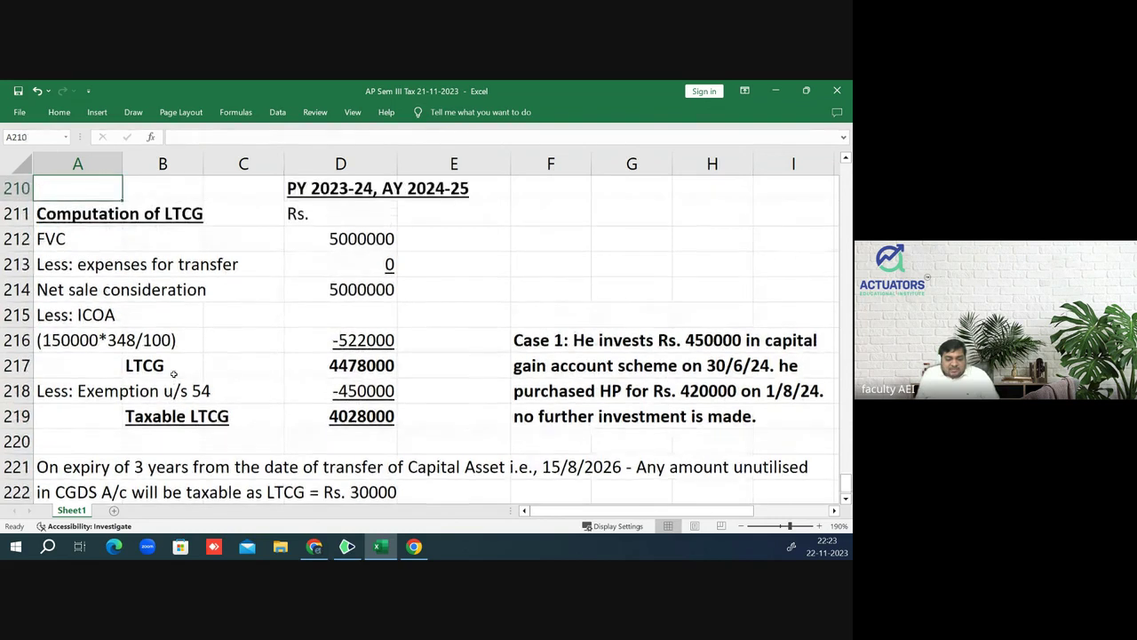
key(Down)
key(Down)
key(Down)
key(Down)
key(Down)
key(Down)
key(Down)
key(Down)
key(Down)
key(Right)
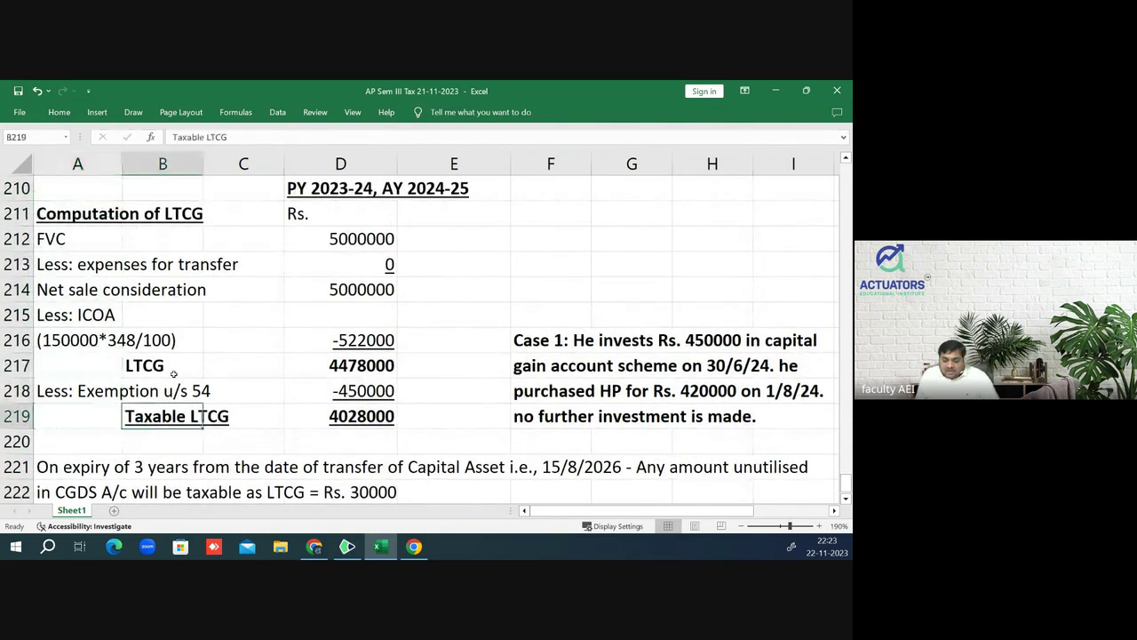
key(Right)
key(Right)
key(Right)
key(Right)
key(Right)
key(Up)
key(Right)
key(Left)
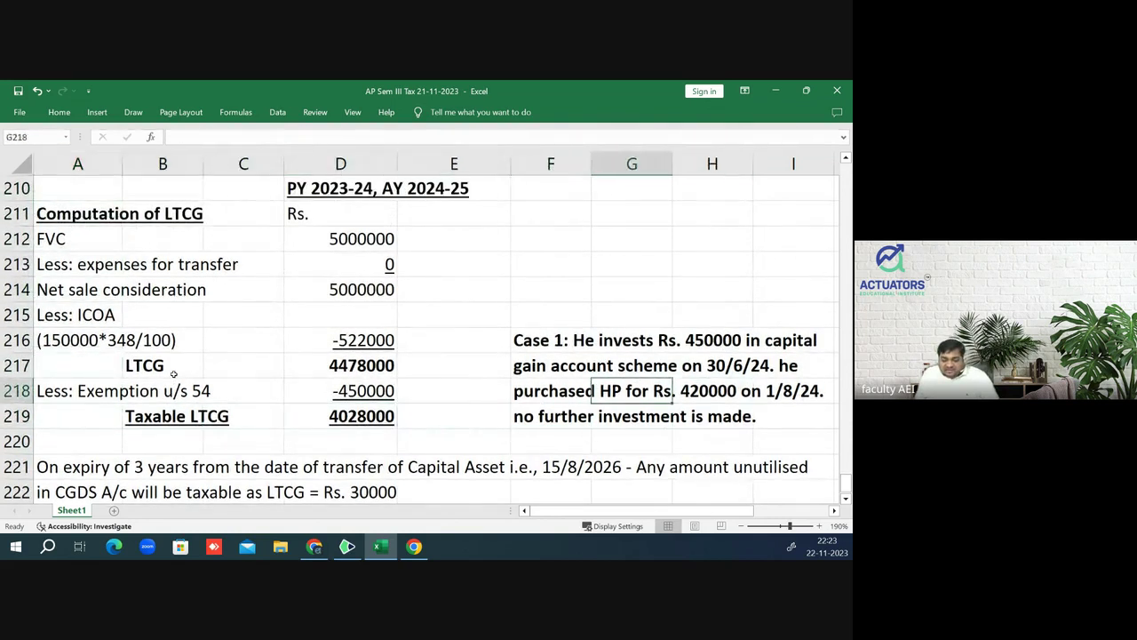
key(Right)
key(Right)
key(Left)
key(Left)
key(Left)
key(Left)
key(Left)
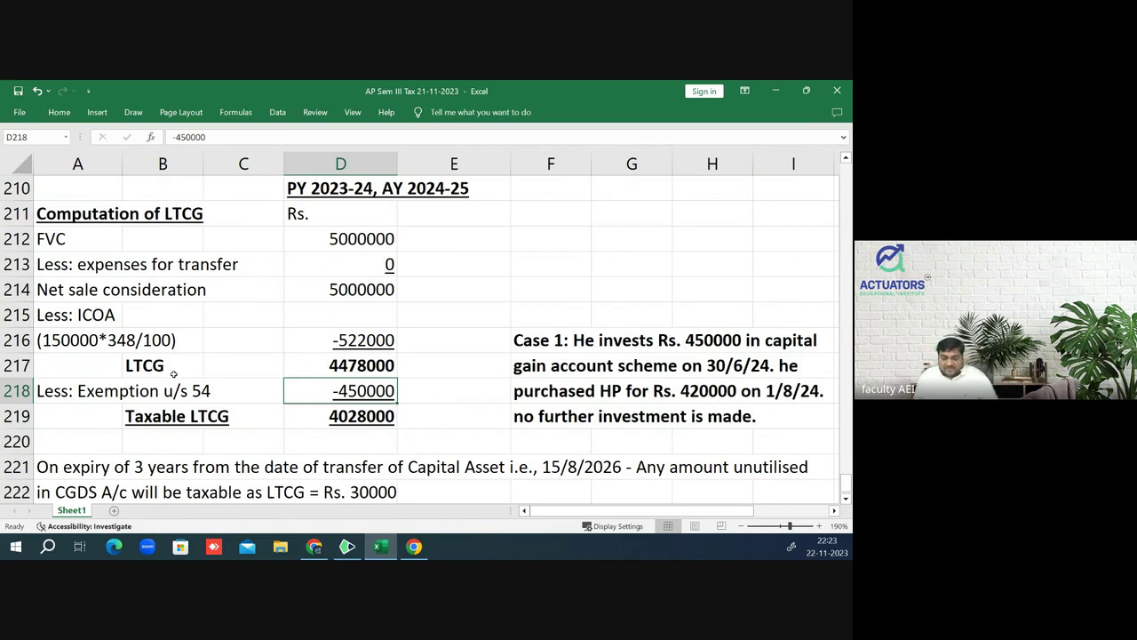
key(Up)
key(Up)
key(Up)
key(Up)
key(Up)
key(Up)
key(Up)
key(Up)
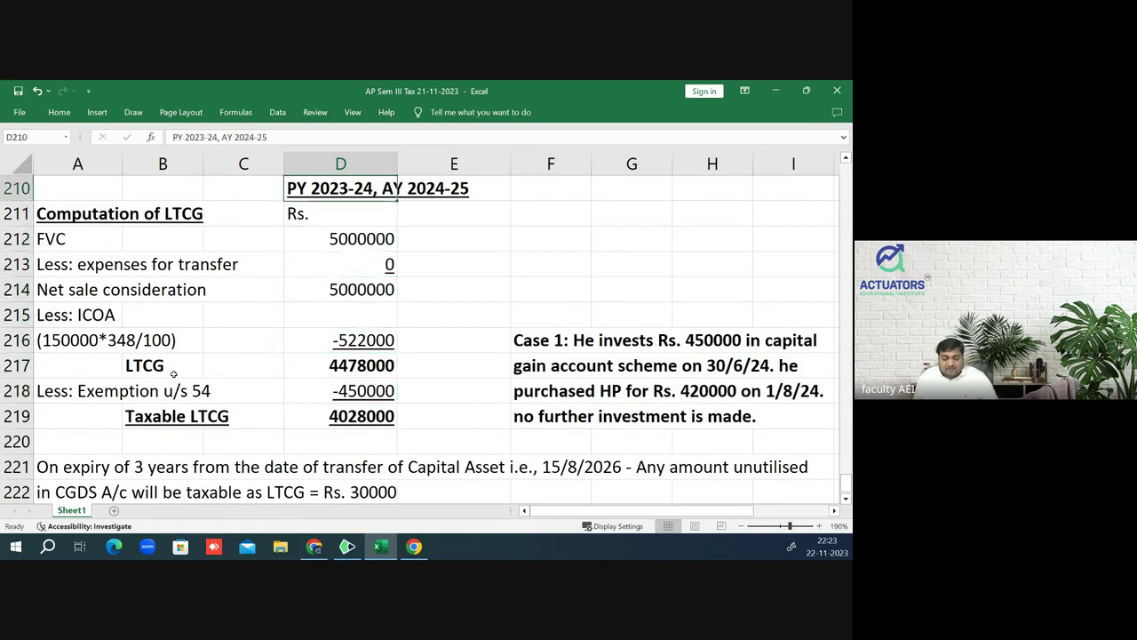
key(Up)
key(Up)
key(Up)
key(Up)
key(Up)
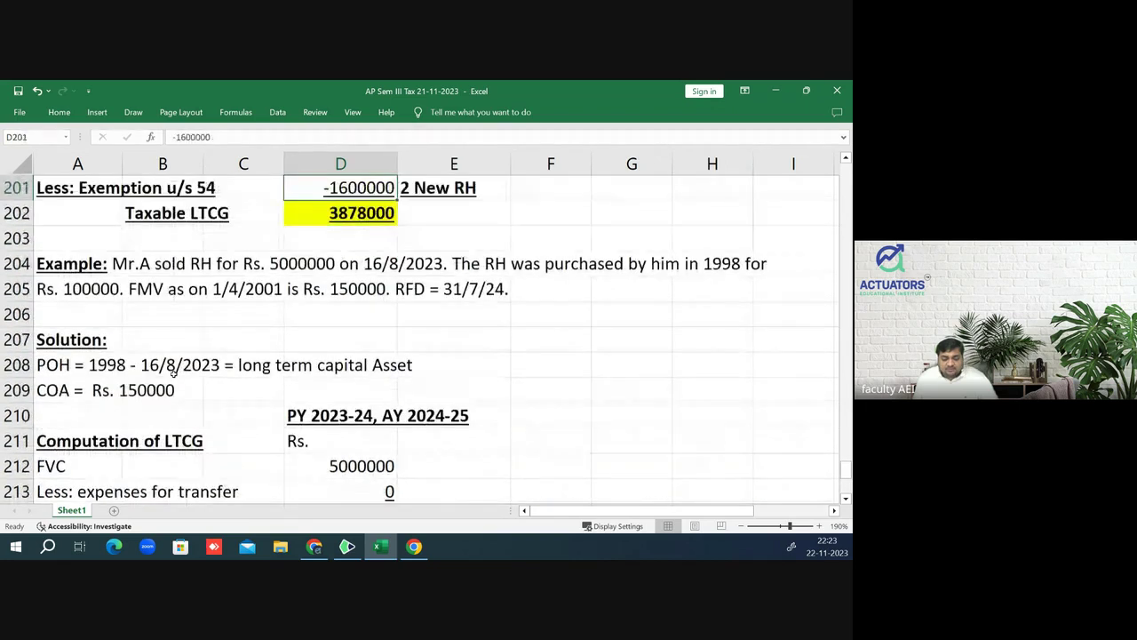
key(Up)
key(Down)
key(Down)
key(Down)
key(Down)
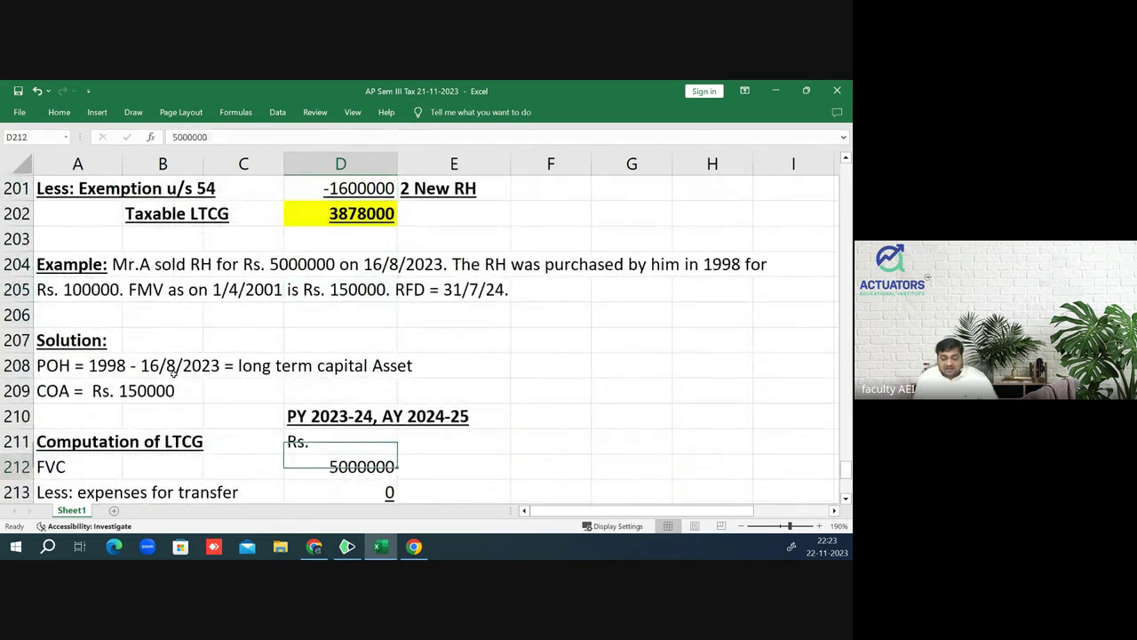
key(Down)
key(Down)
key(Down)
key(Up)
key(Up)
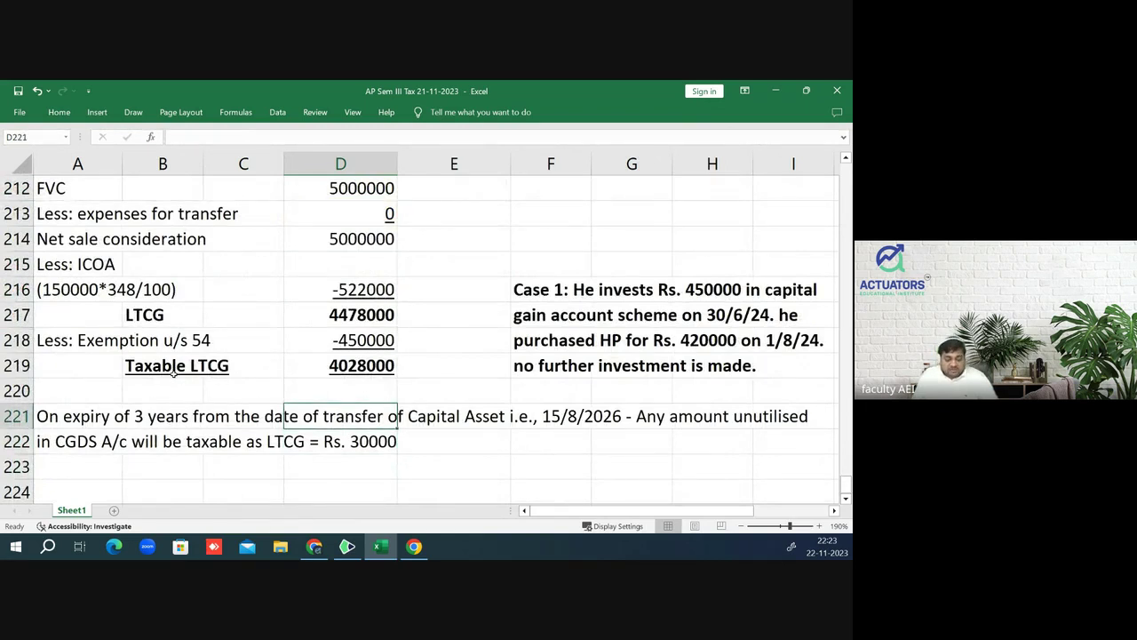
key(Down)
key(Up)
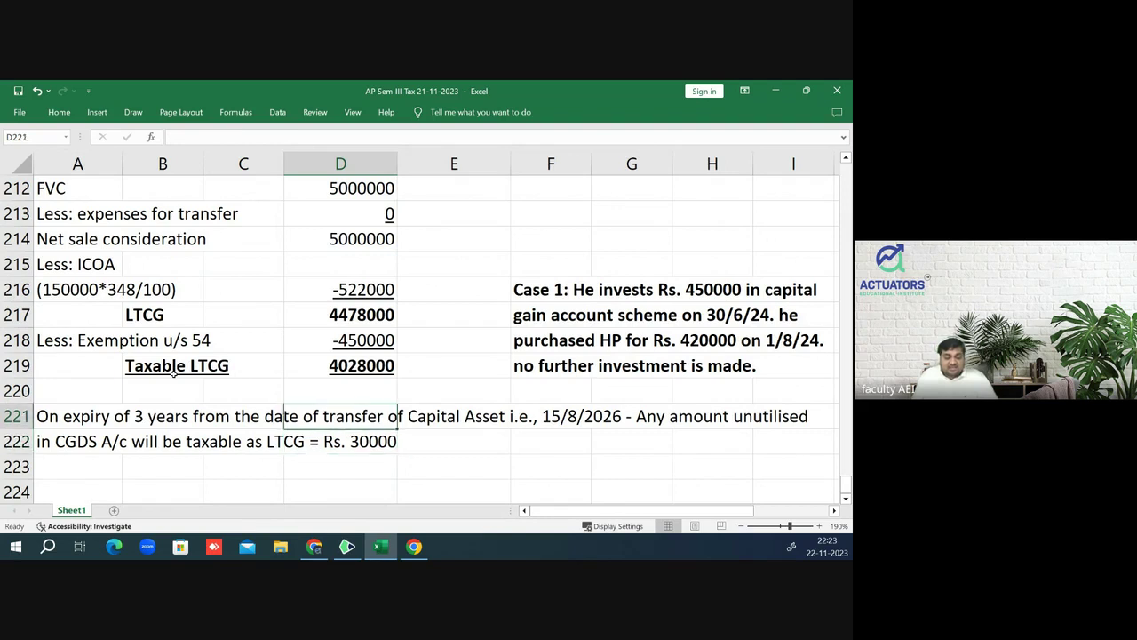
key(Up)
key(Up)
key(Up)
key(Up)
key(Up)
key(Up)
key(Up)
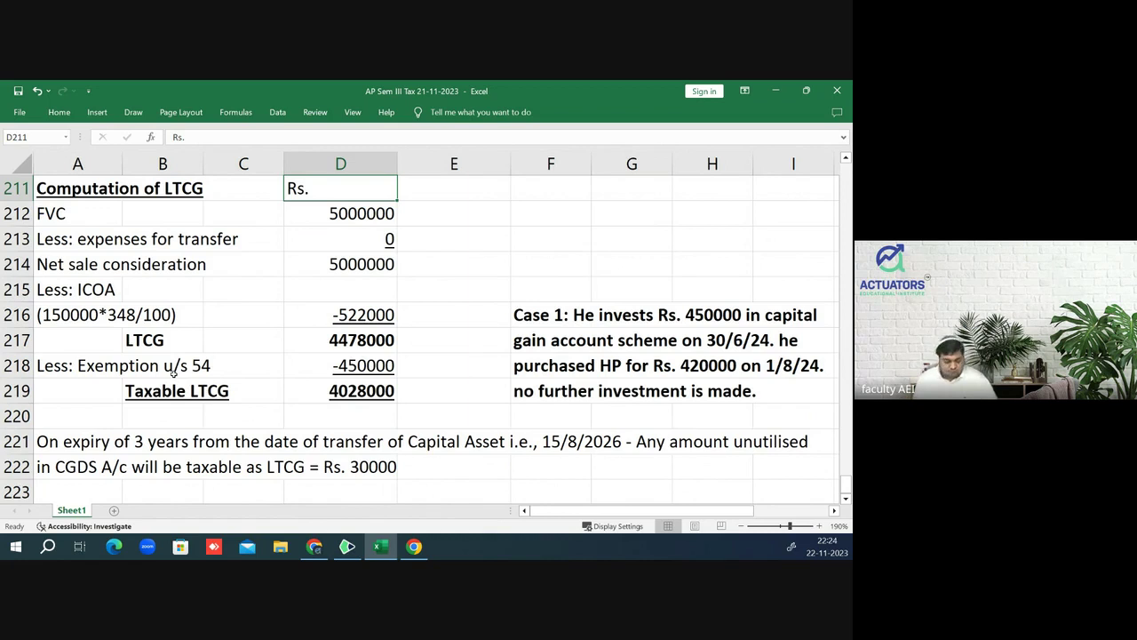
key(Down)
key(Up)
key(Up)
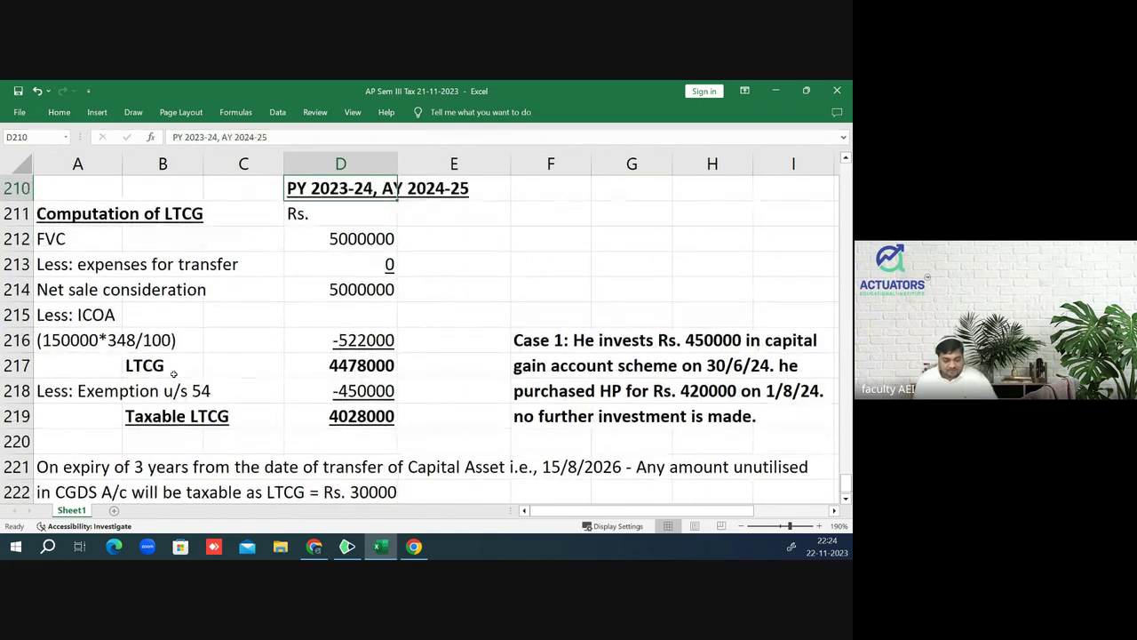
key(Up)
key(Up)
key(Up)
key(Up)
key(Down)
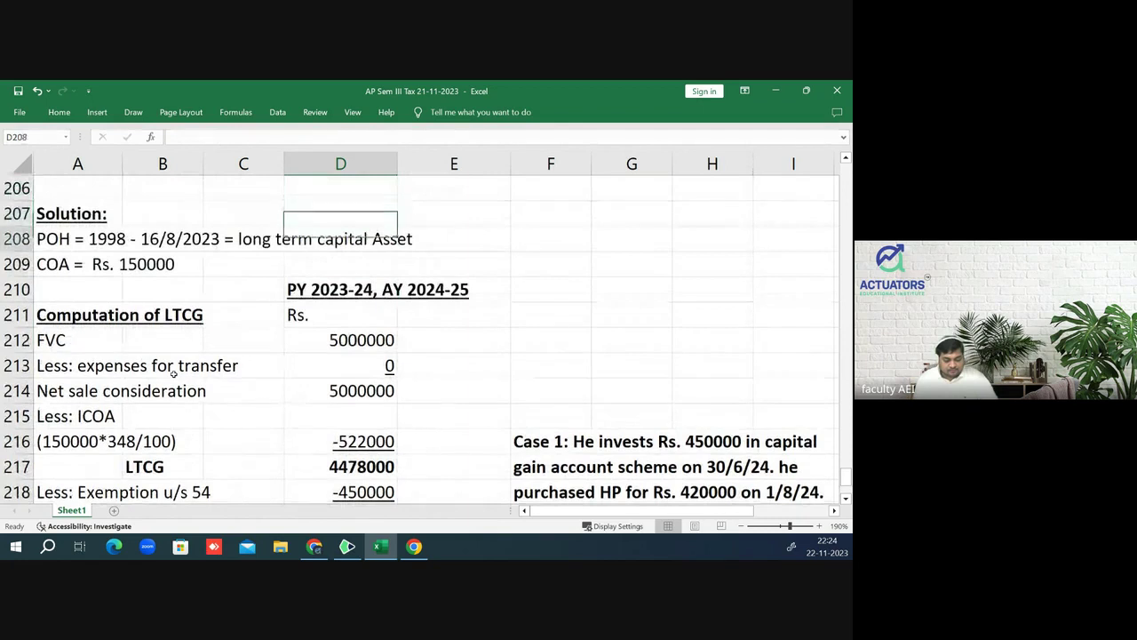
key(Down)
key(Down)
key(Down)
key(Up)
key(Up)
key(Down)
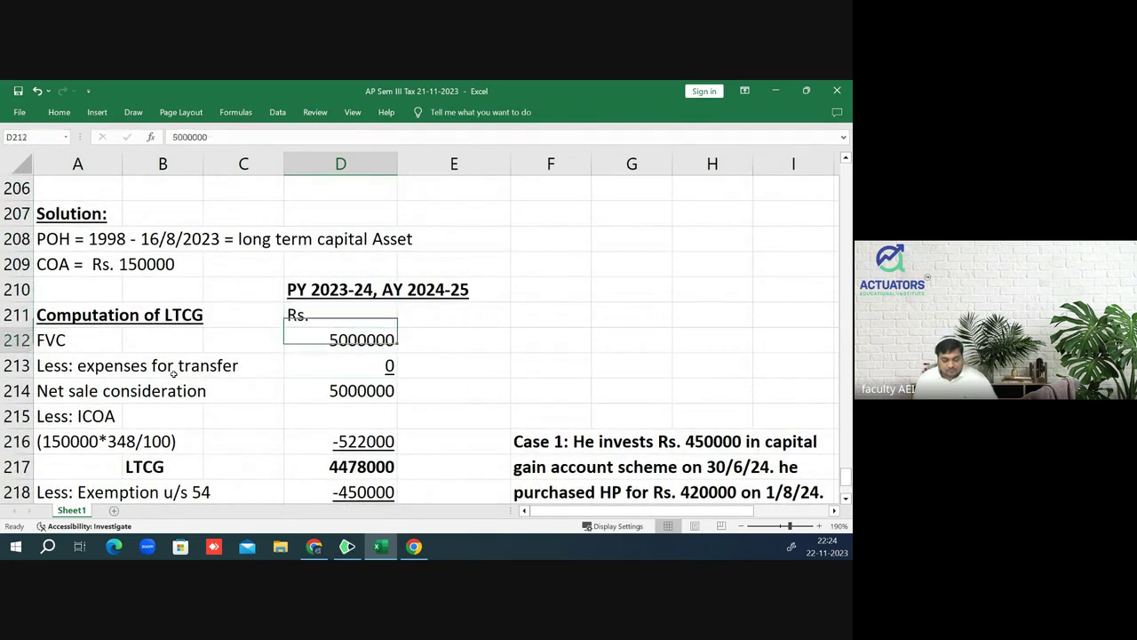
key(Down)
key(Down)
key(Down)
key(Down)
key(Down)
key(Down)
key(Down)
key(Down)
key(Down)
key(Down)
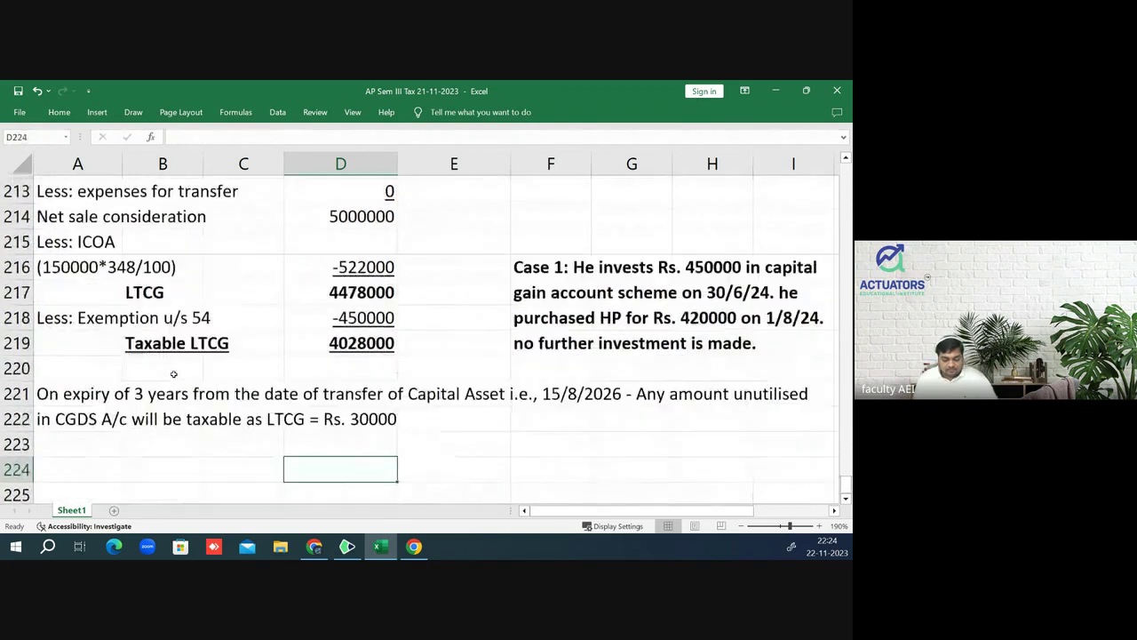
- In A224, start 'Case 2: He Purchased new house on 20/7/2024 for Rs. 300000'
key(Left)
key(Left)
key(Left)
text(Acs)
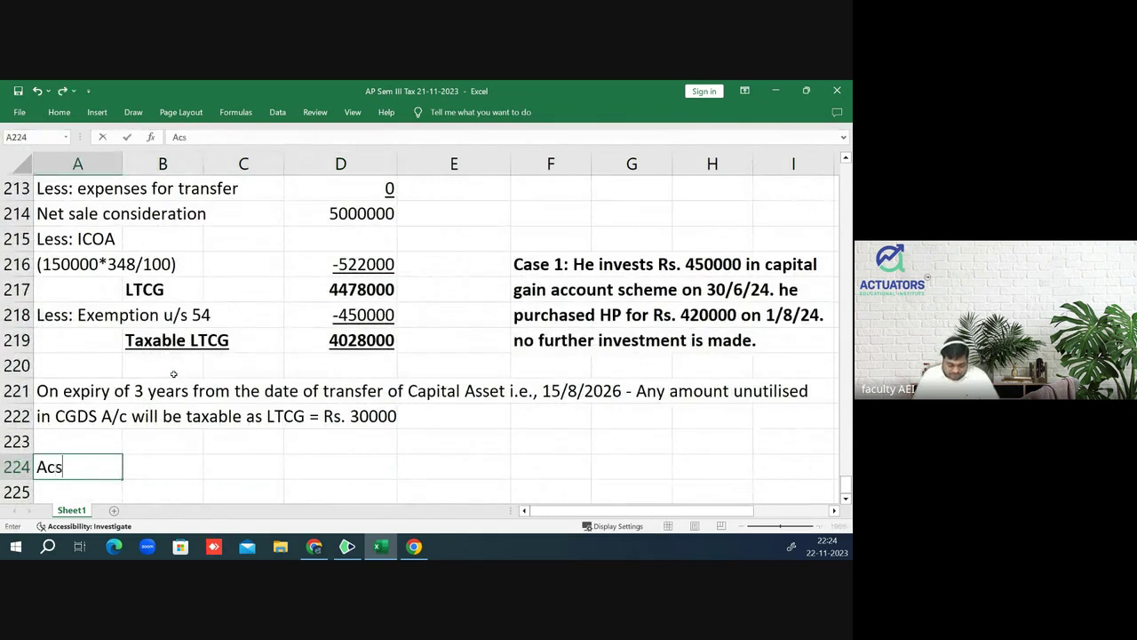
text(e)
key(BackSpace)
key(BackSpace)
key(BackSpace)
key(BackSpace)
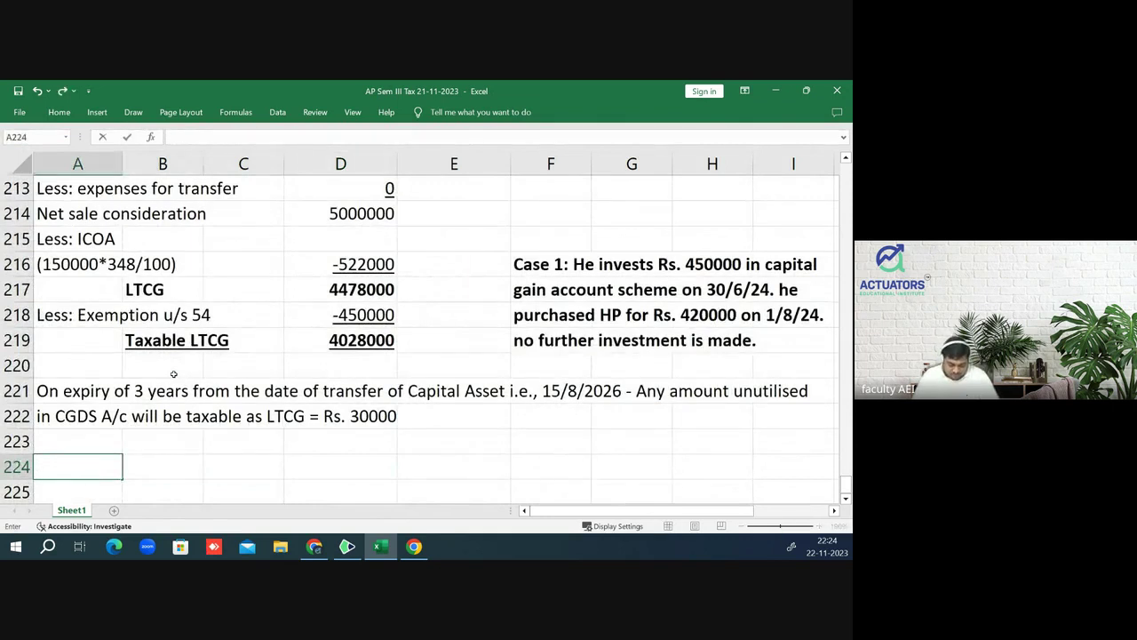
text(CAse)
key(BackSpace)
key(BackSpace)
key(BackSpace)
text(ase 2: )
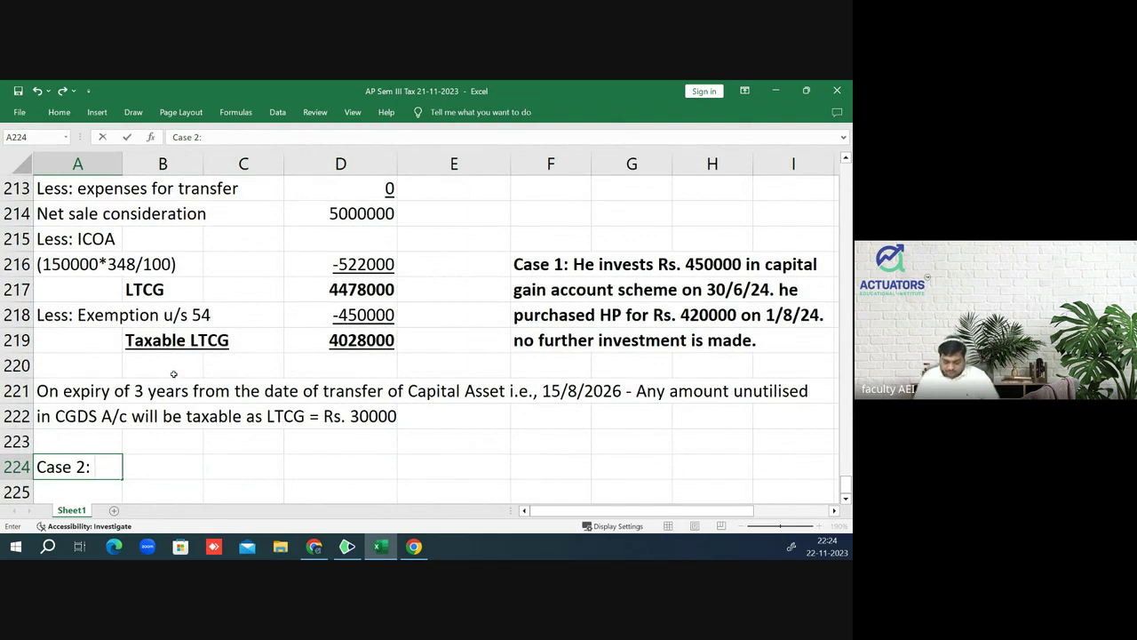
text(He Purc)
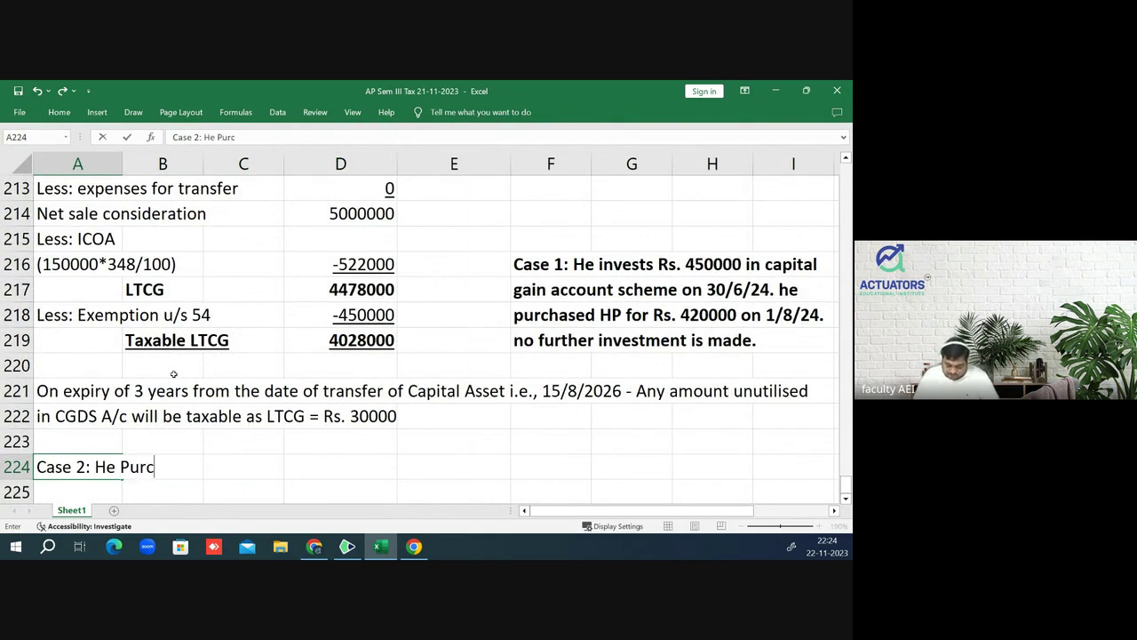
text(hased ne)
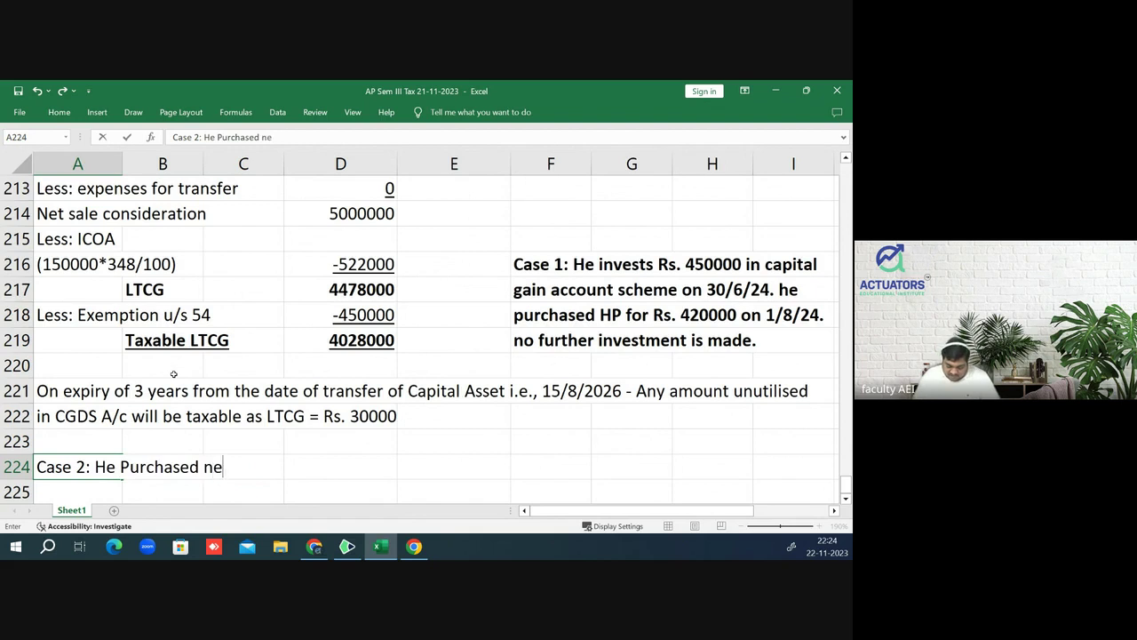
text(w house )
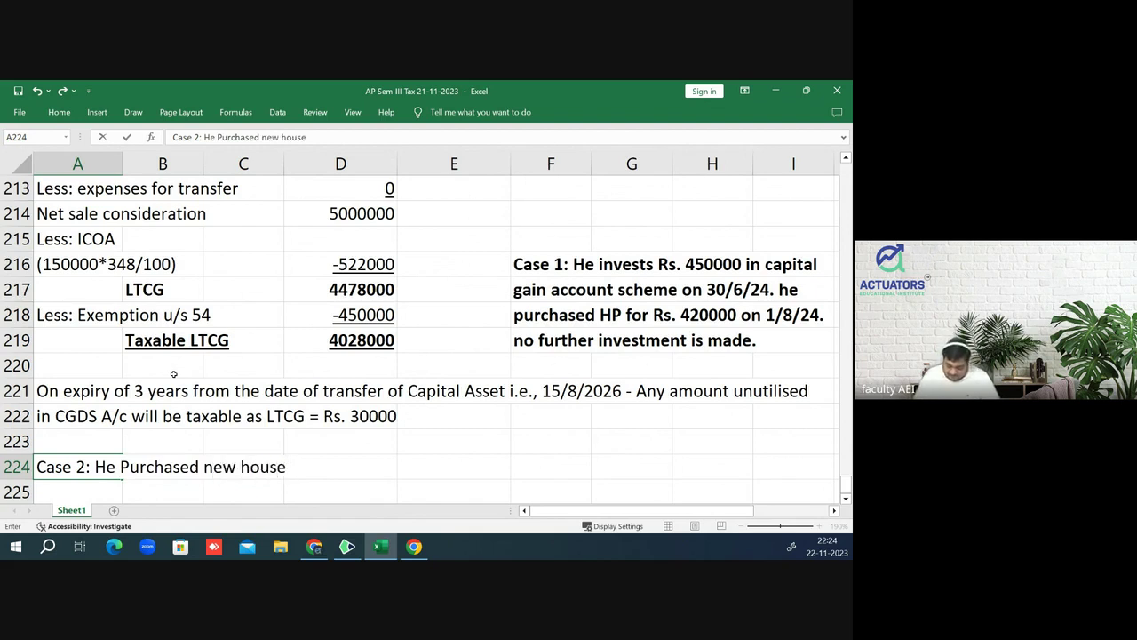
text(on 20/)
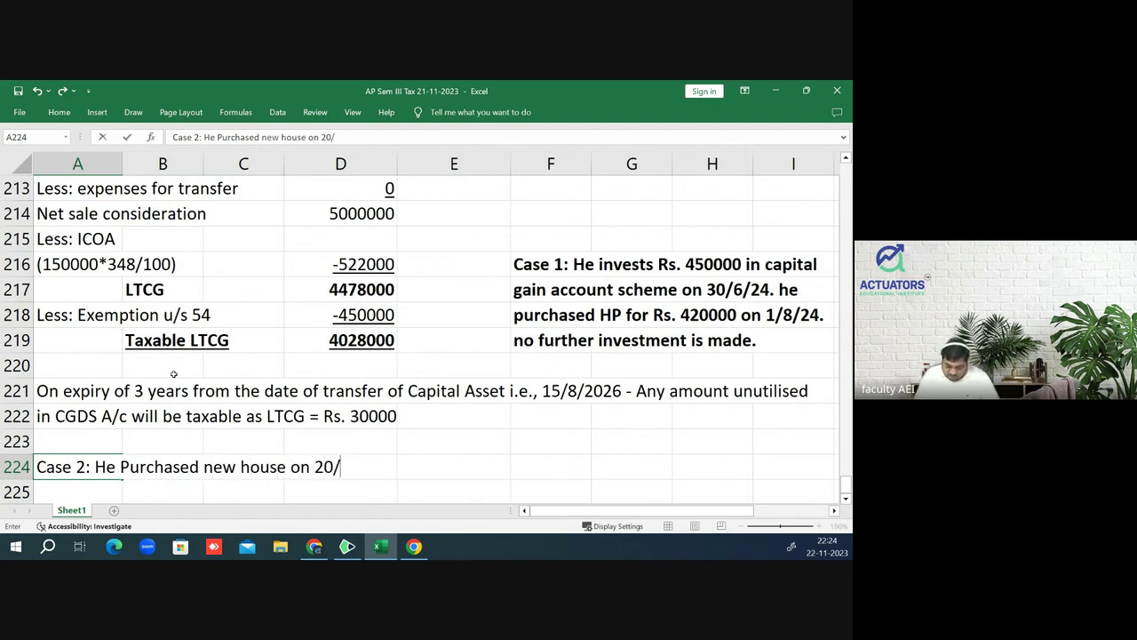
text(7/2023)
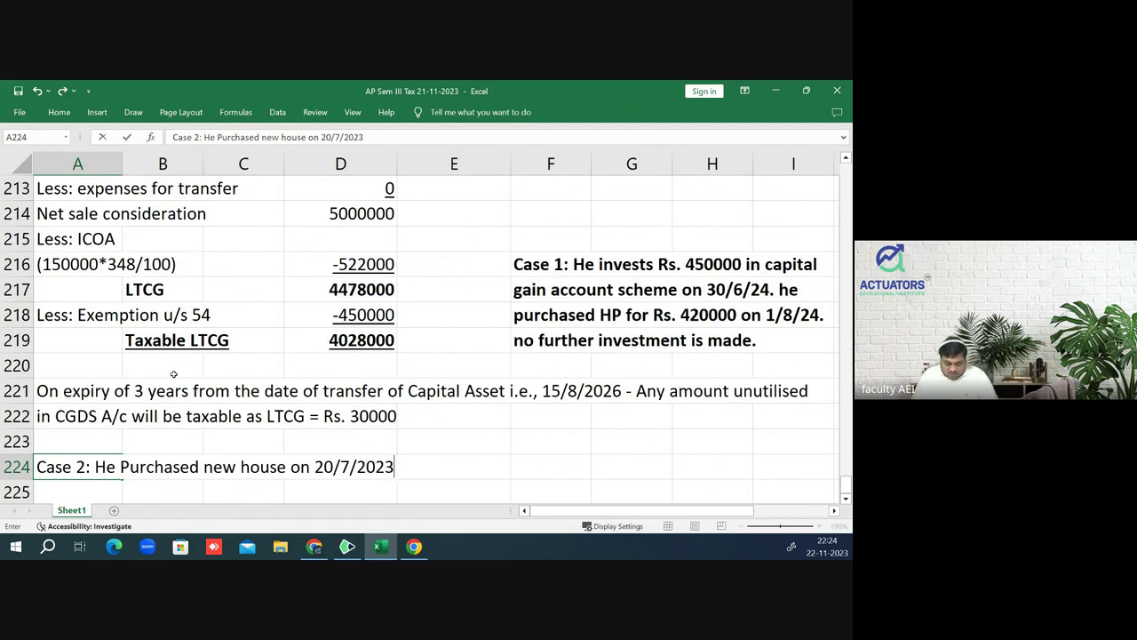
key(BackSpace)
text(4 f)
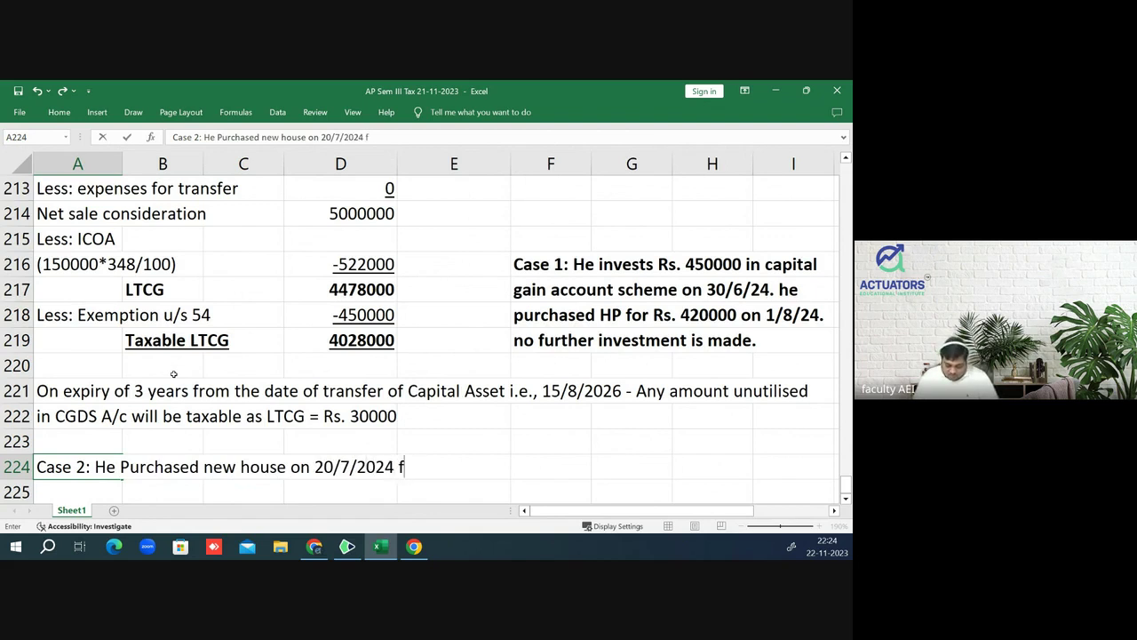
text(or Rs.)
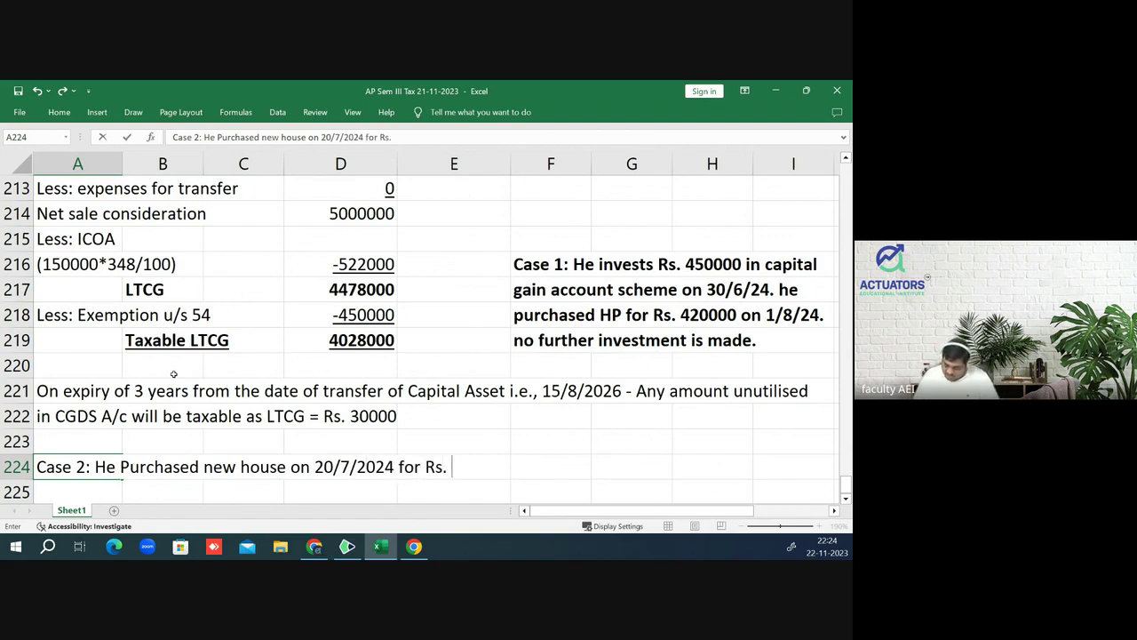
text( 300000)
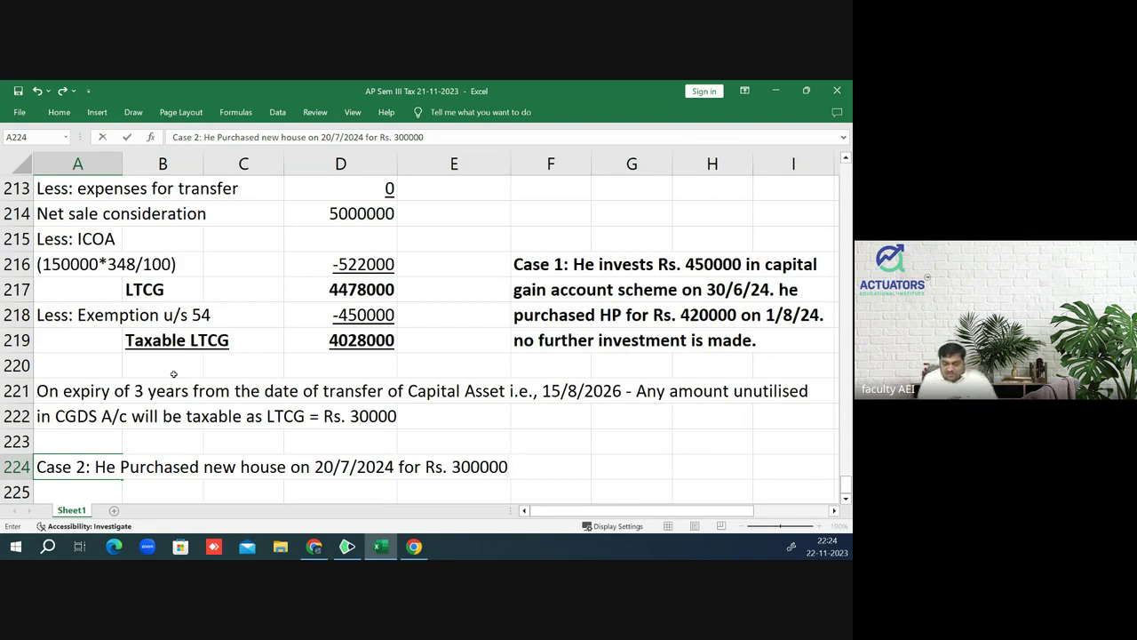
- Add that the new house is sold by him for Rs. 700000 on 1/12/24, continuing into A225
text(. )
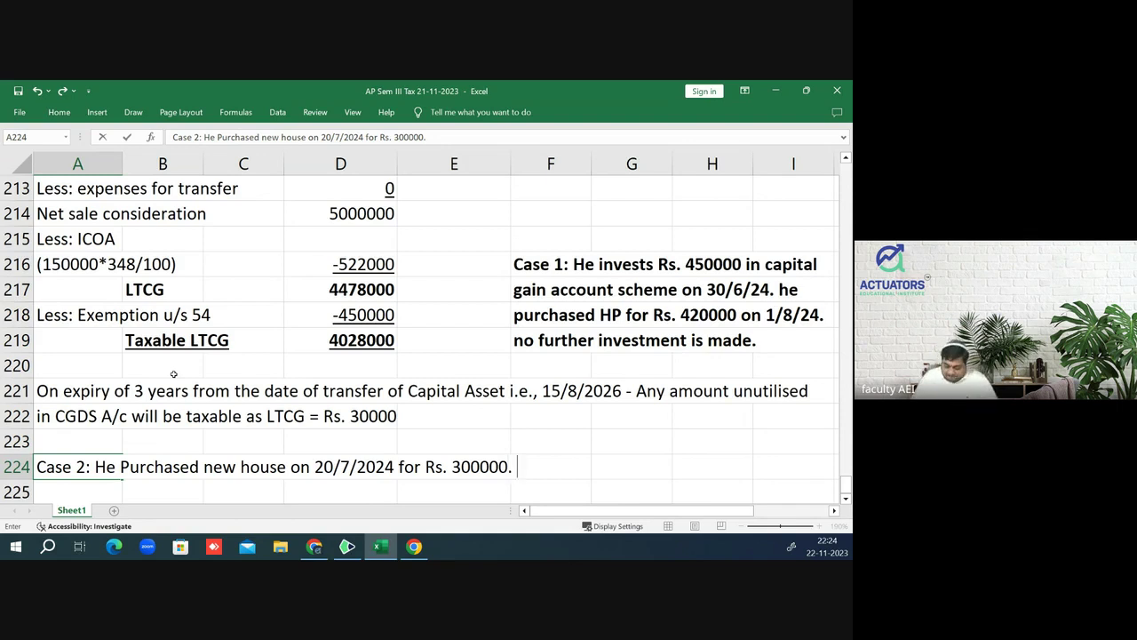
text(the)
key(BackSpace)
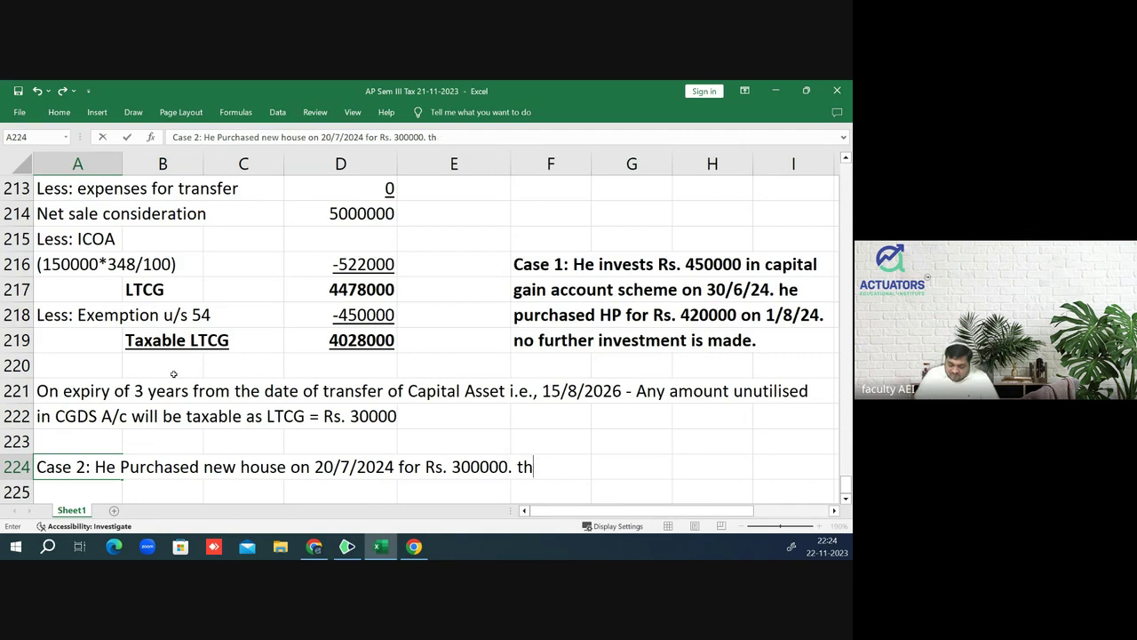
key(BackSpace)
key(BackSpace)
text(The ne)
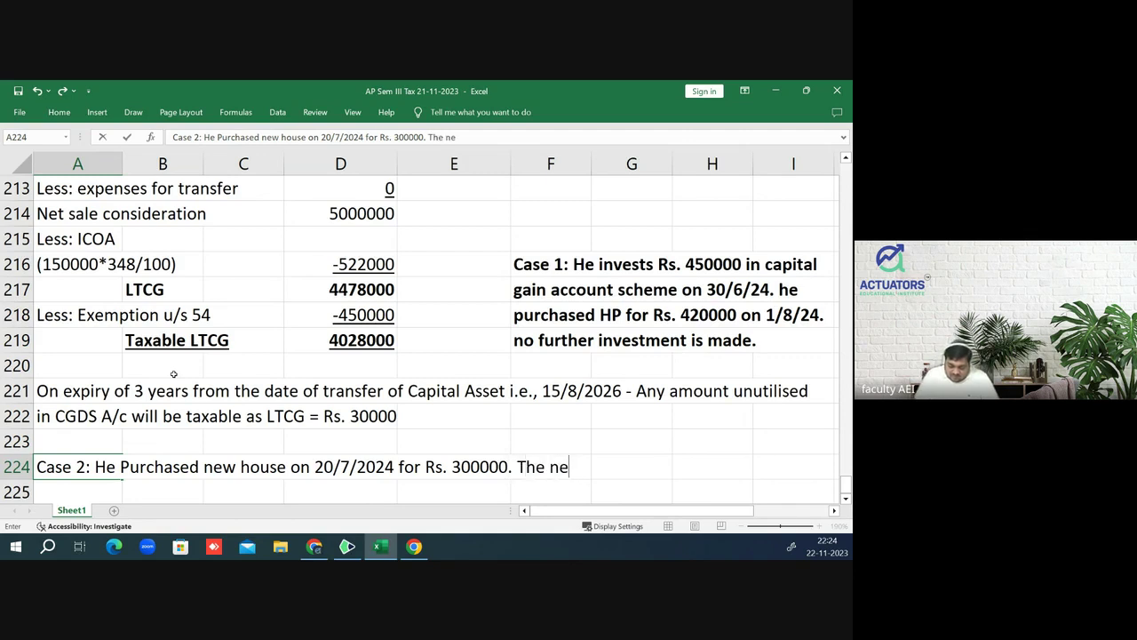
text(w house is )
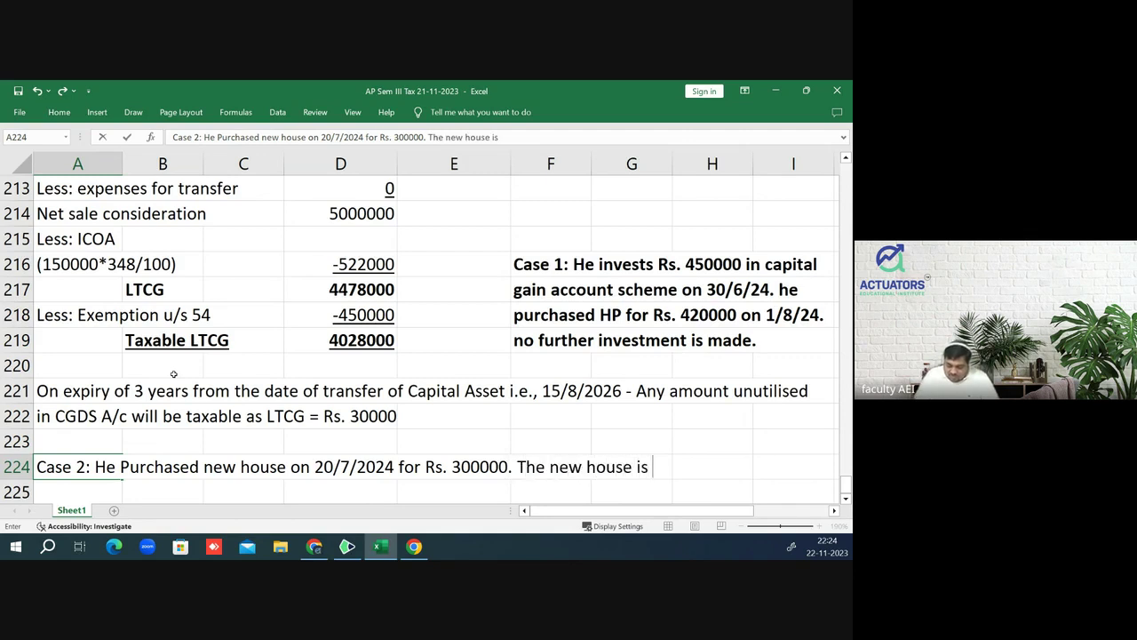
text(sold )
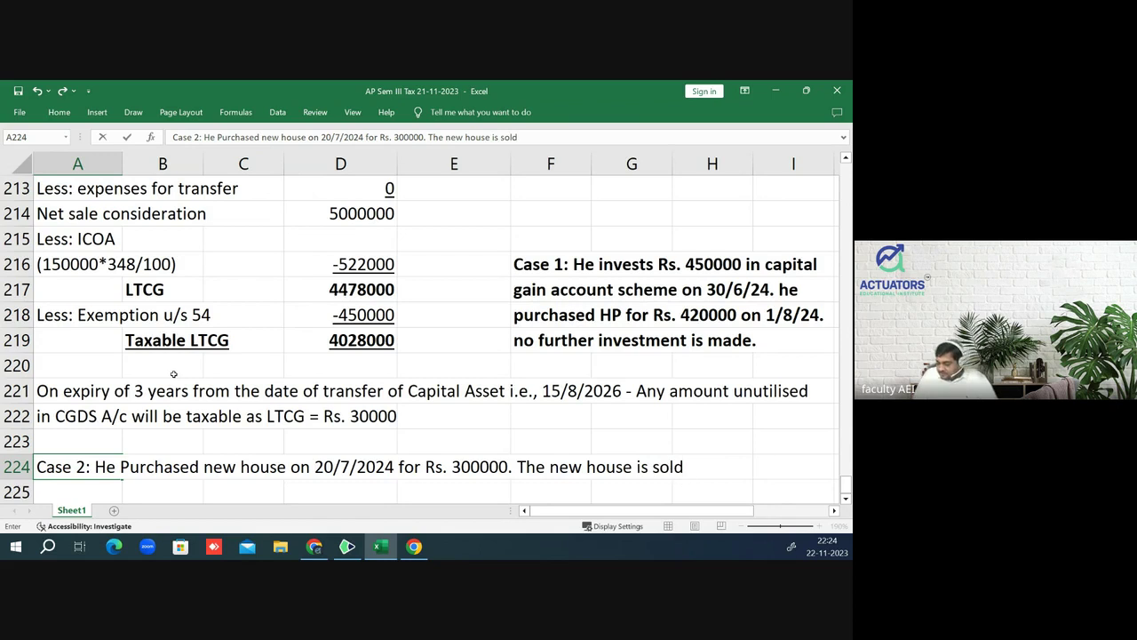
text(by him )
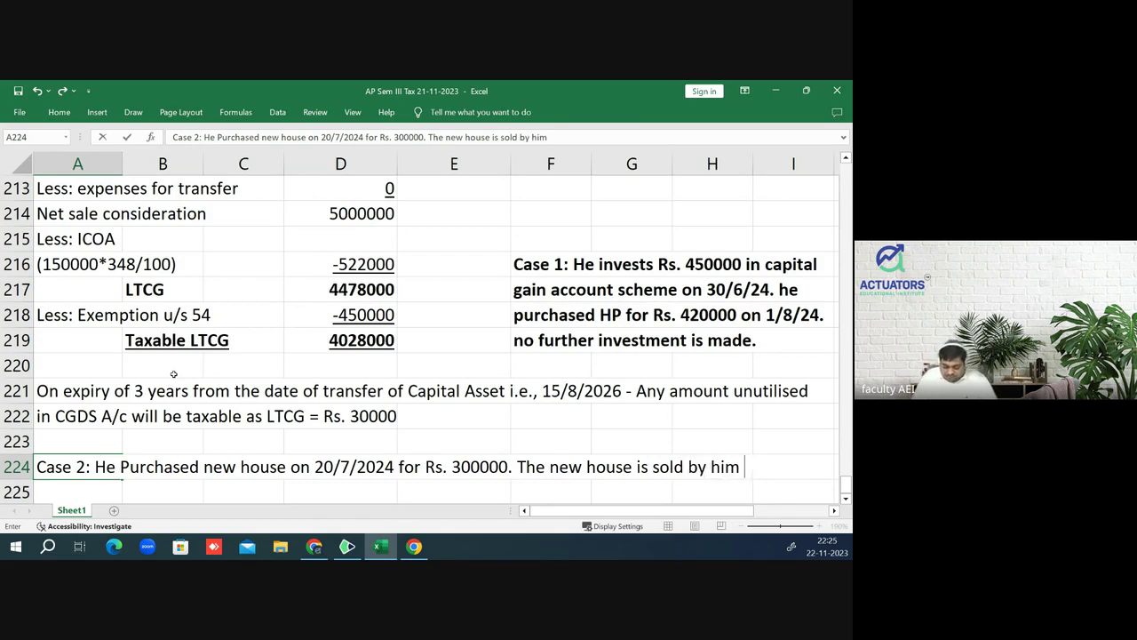
text(for rs)
key(BackSpace)
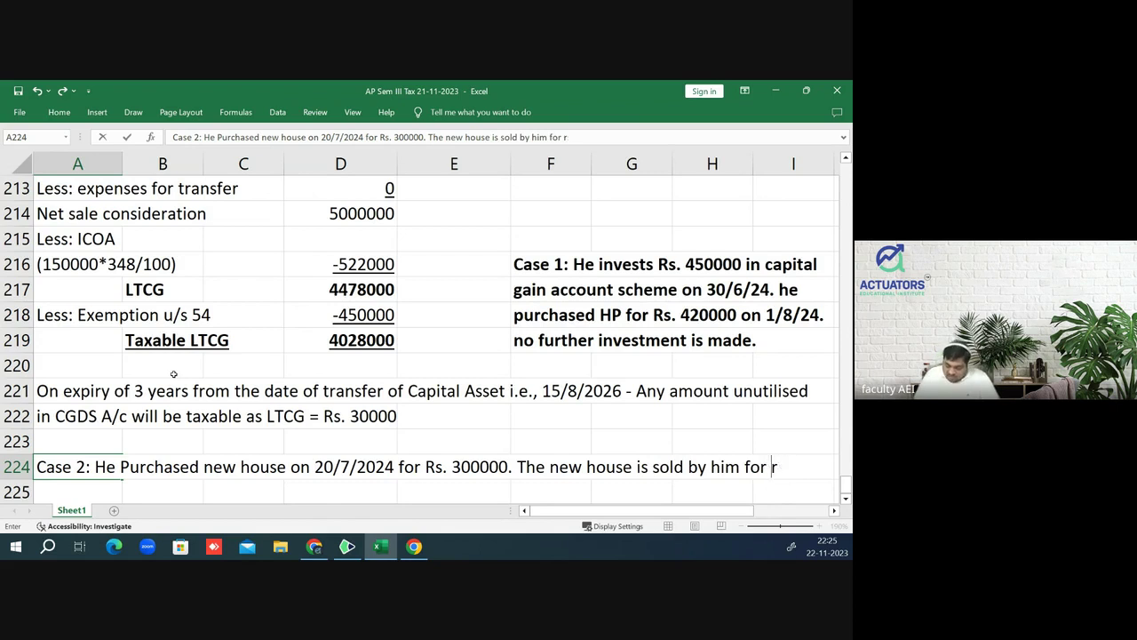
key(BackSpace)
text(rs)
key(BackSpace)
key(BackSpace)
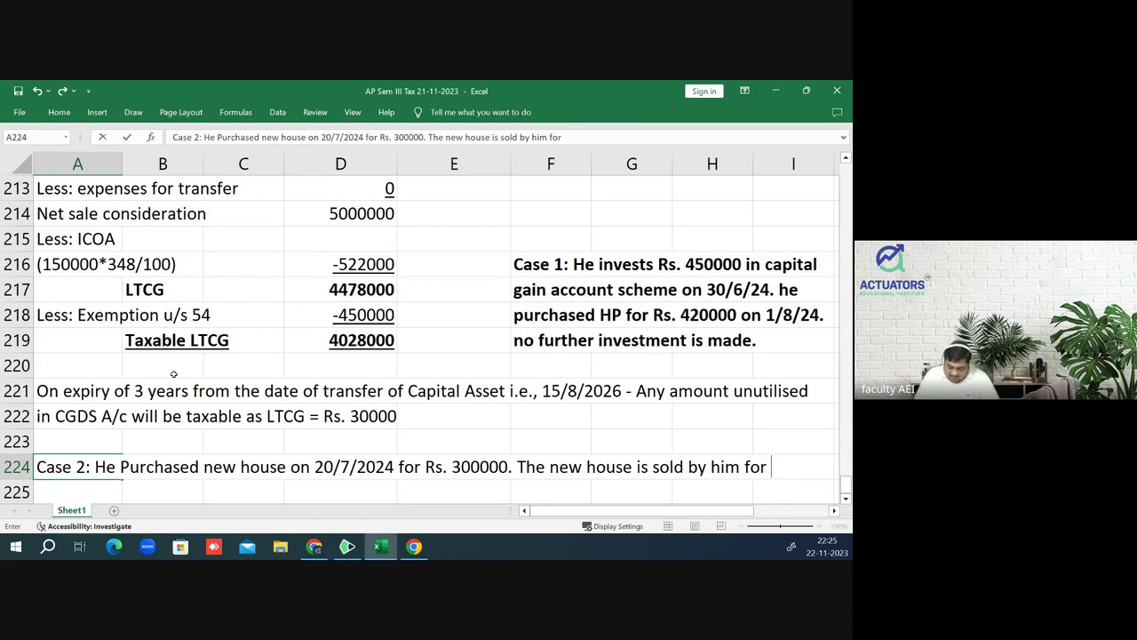
text(Rs.)
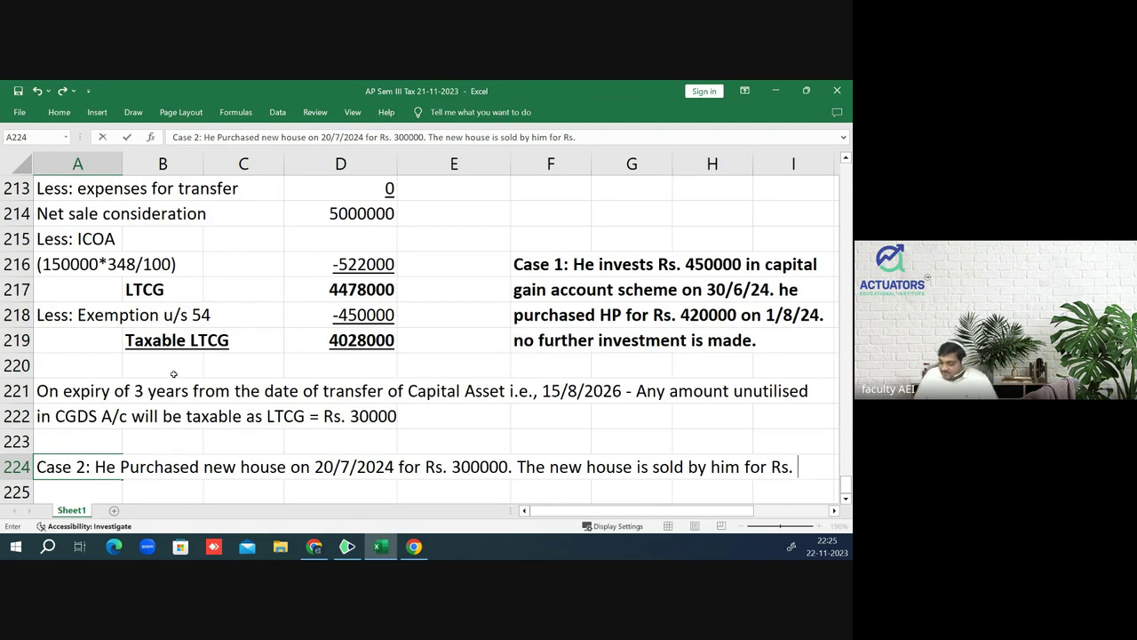
key(Return)
text(700000)
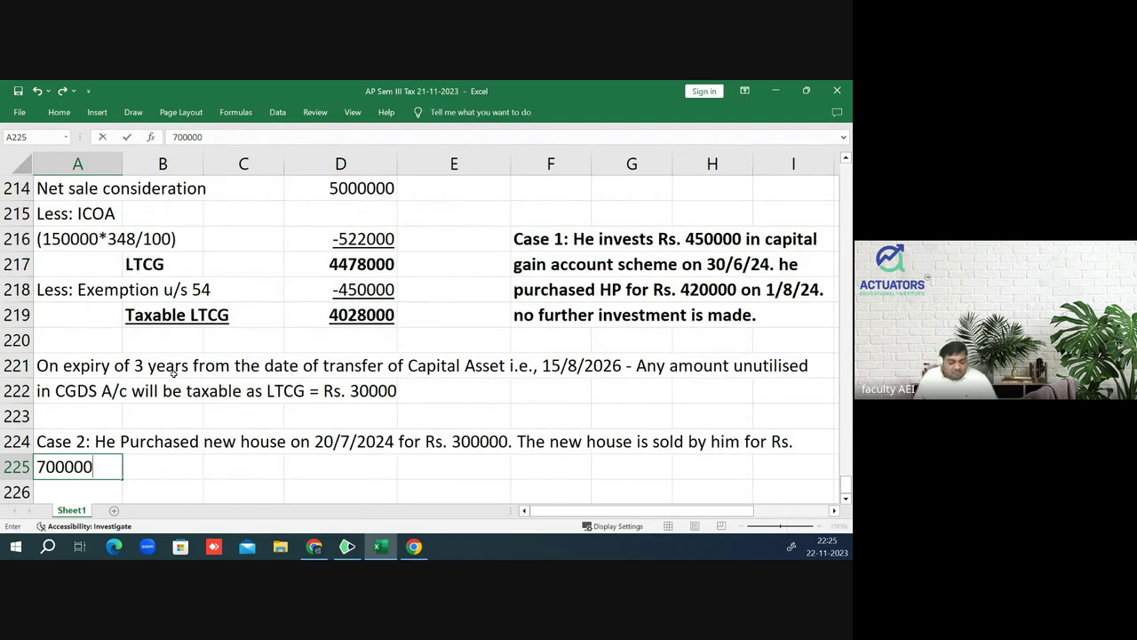
text( on )
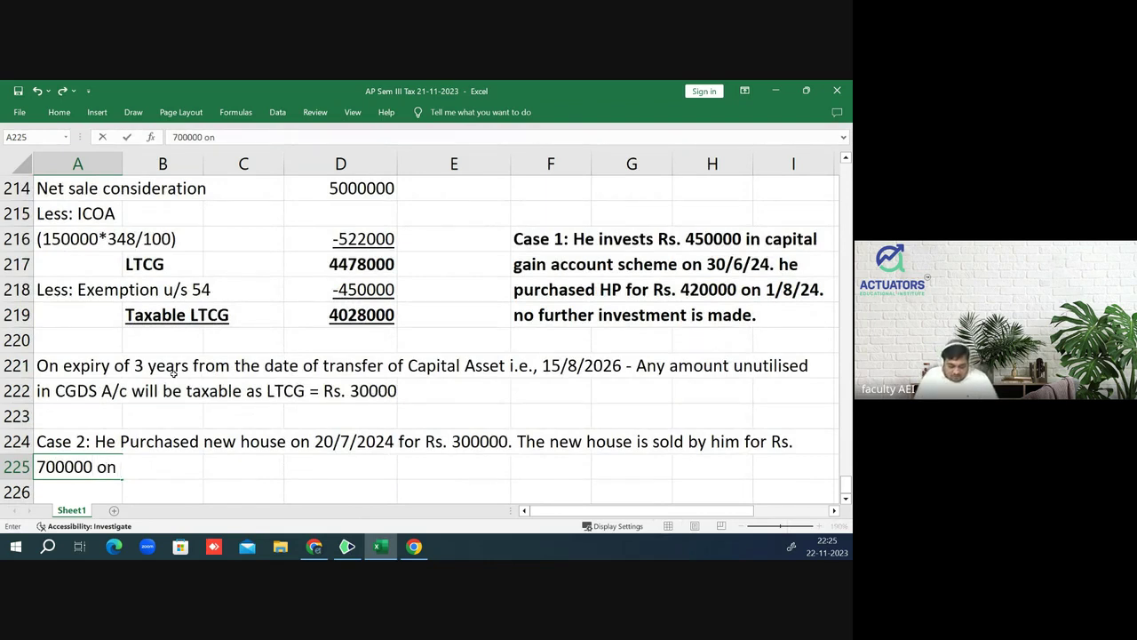
text(1/12/2)
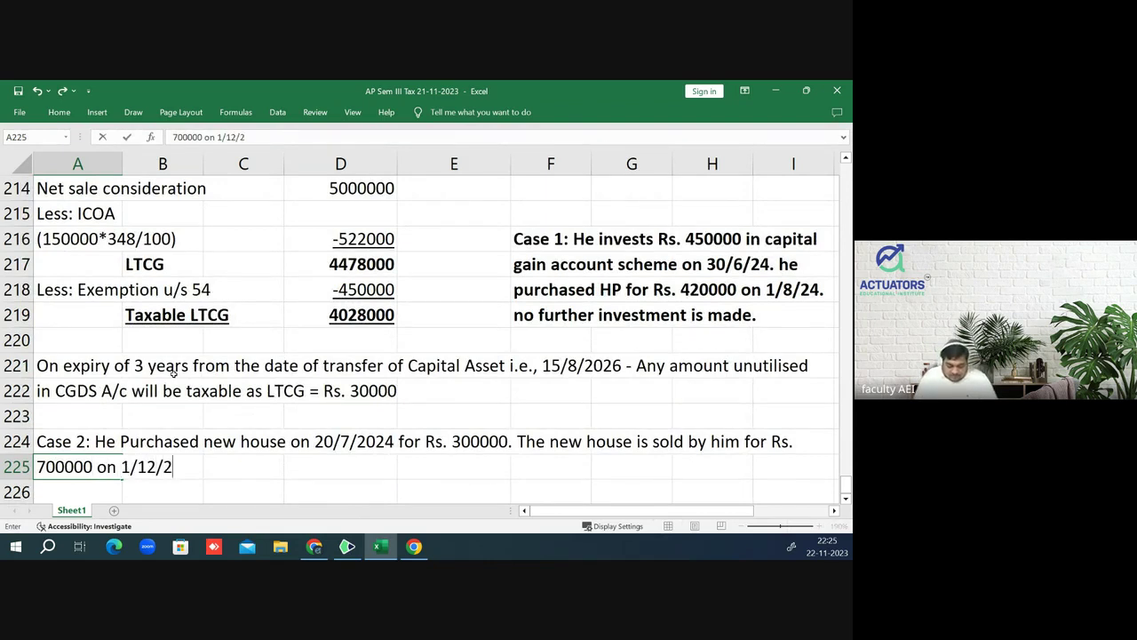
text(4)
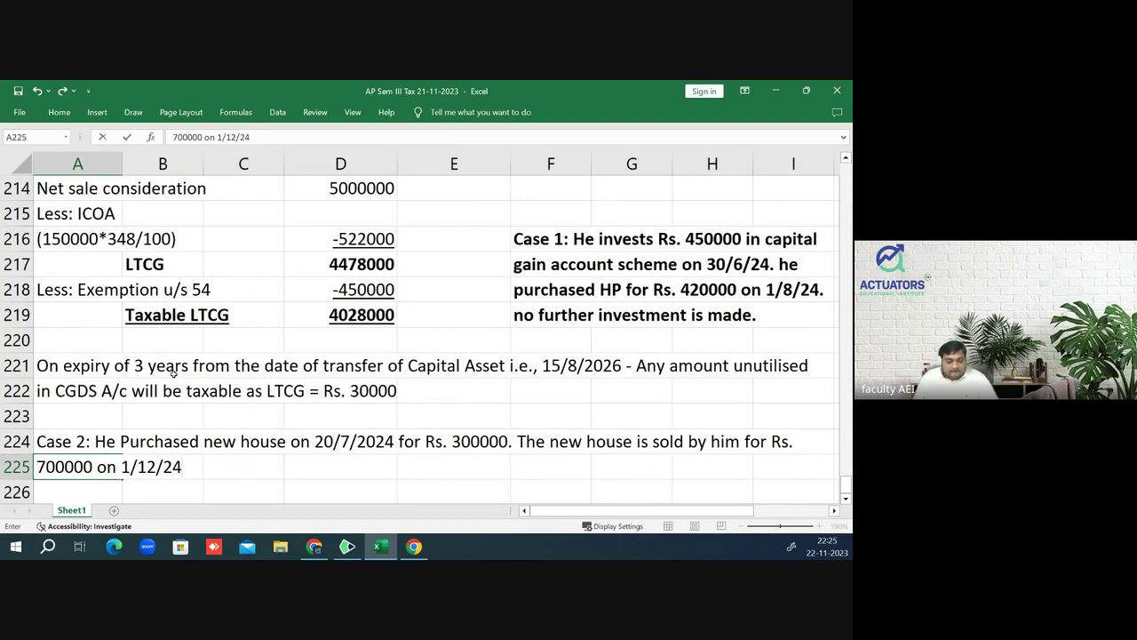
text(.)
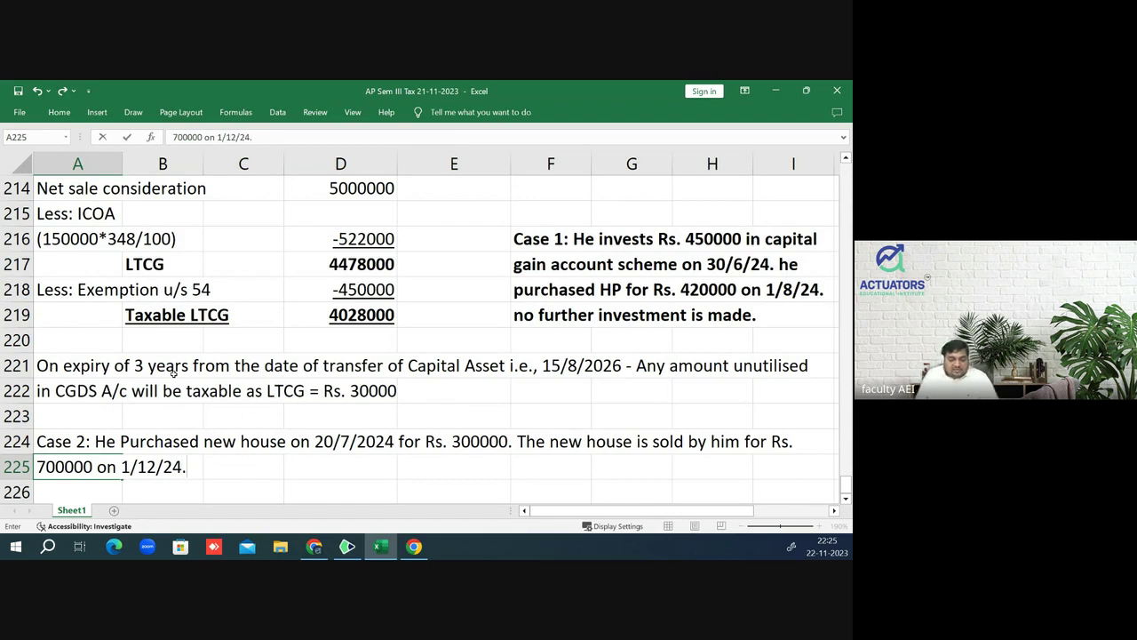
key(Return)
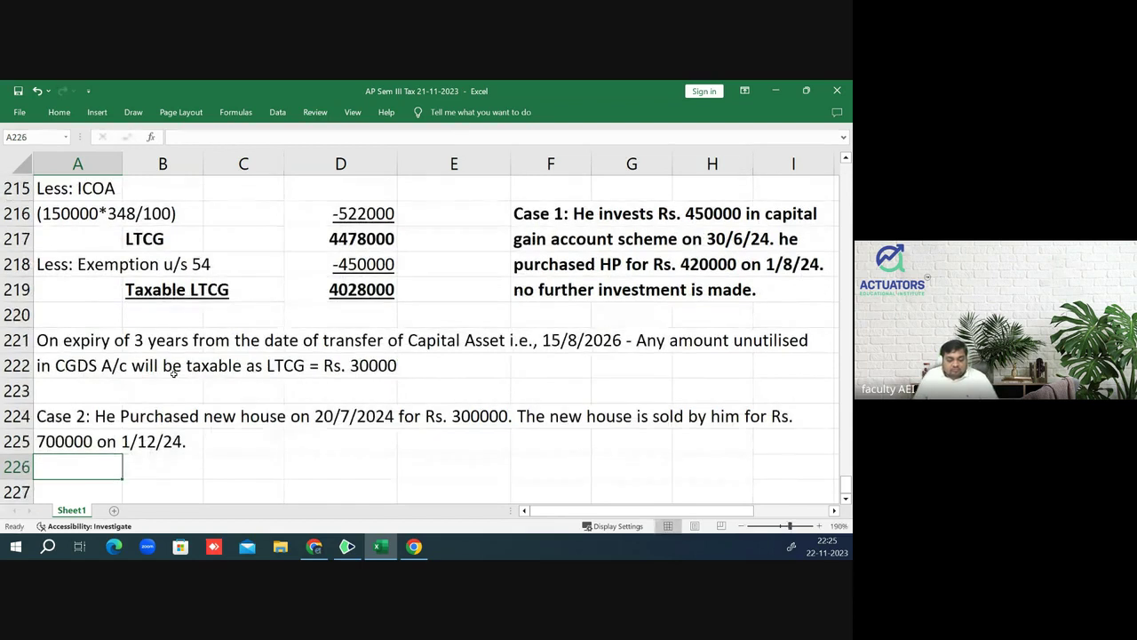
key(Up)
key(Up)
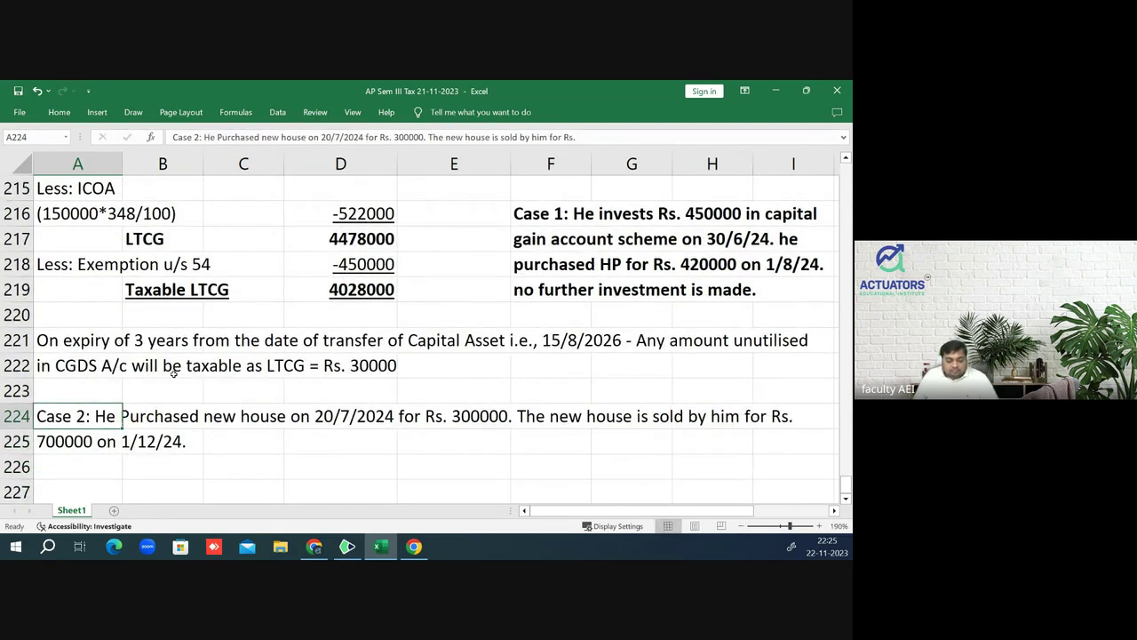
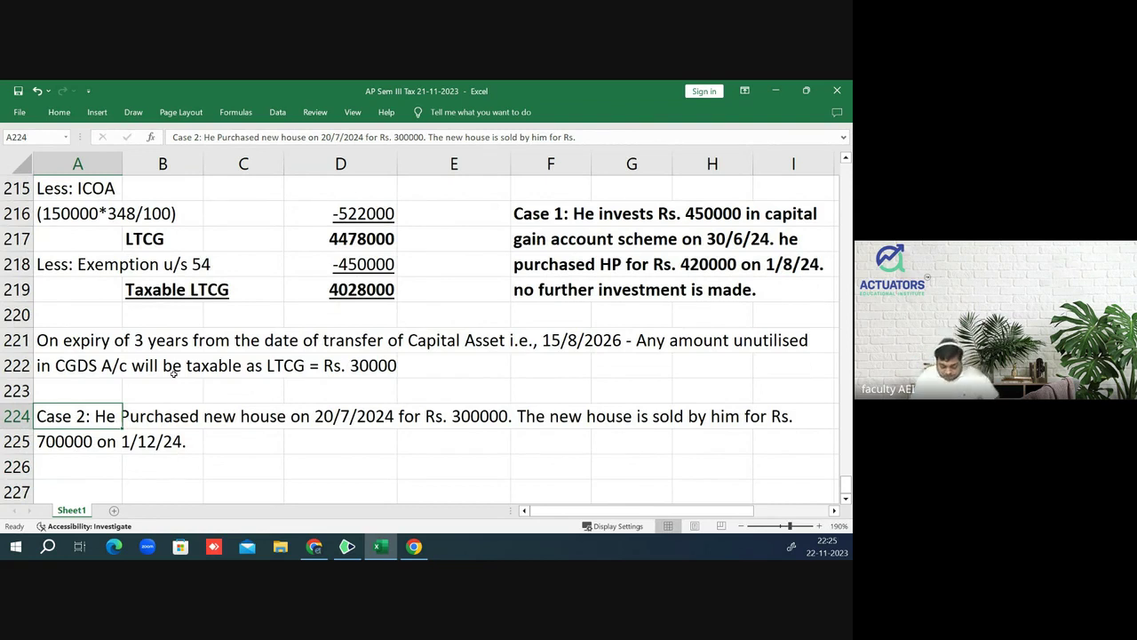
- Make both Case 2 lines in A224 and A225 bold, leaving them without underline
key(ctrl+b)
key(ctrl+u)
key(Down)
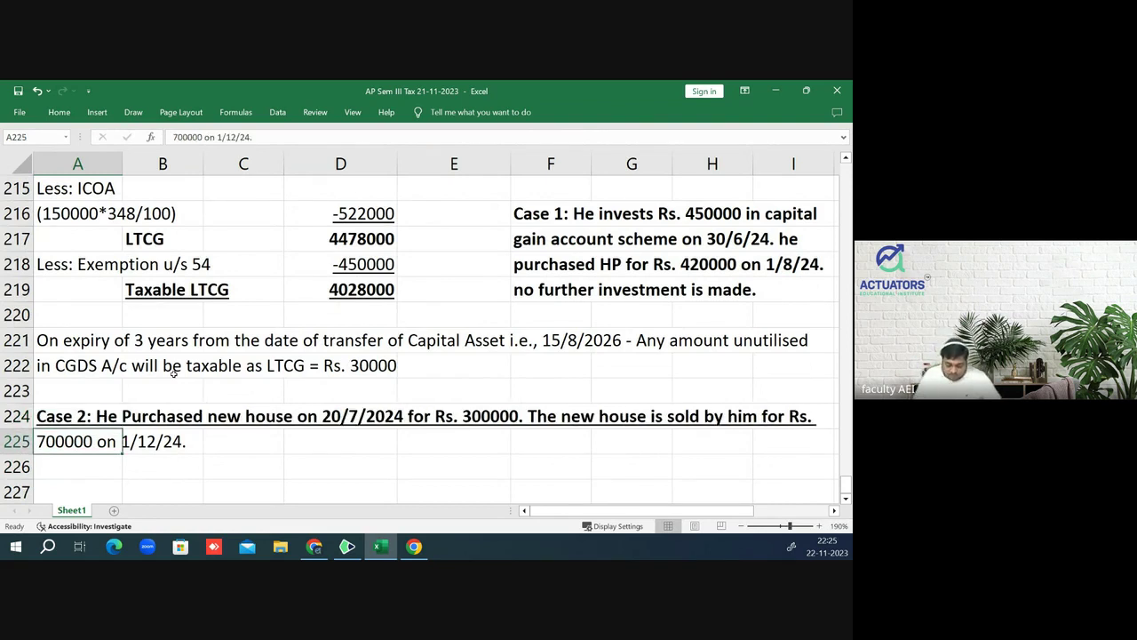
key(ctrl+b)
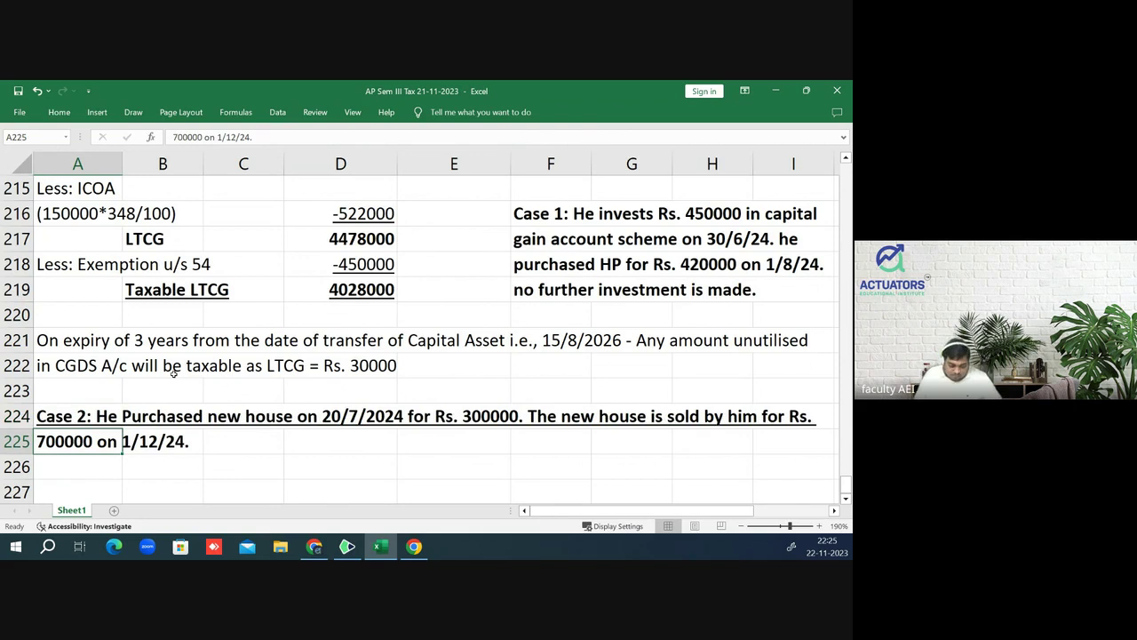
key(Up)
key(ctrl+u)
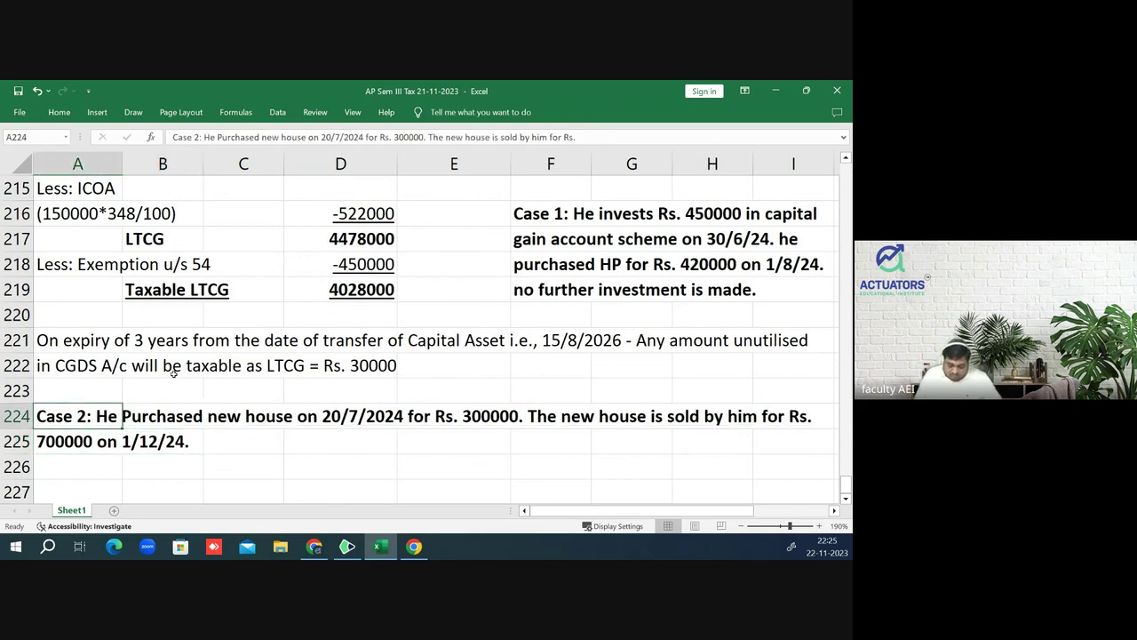
key(Up)
key(Up)
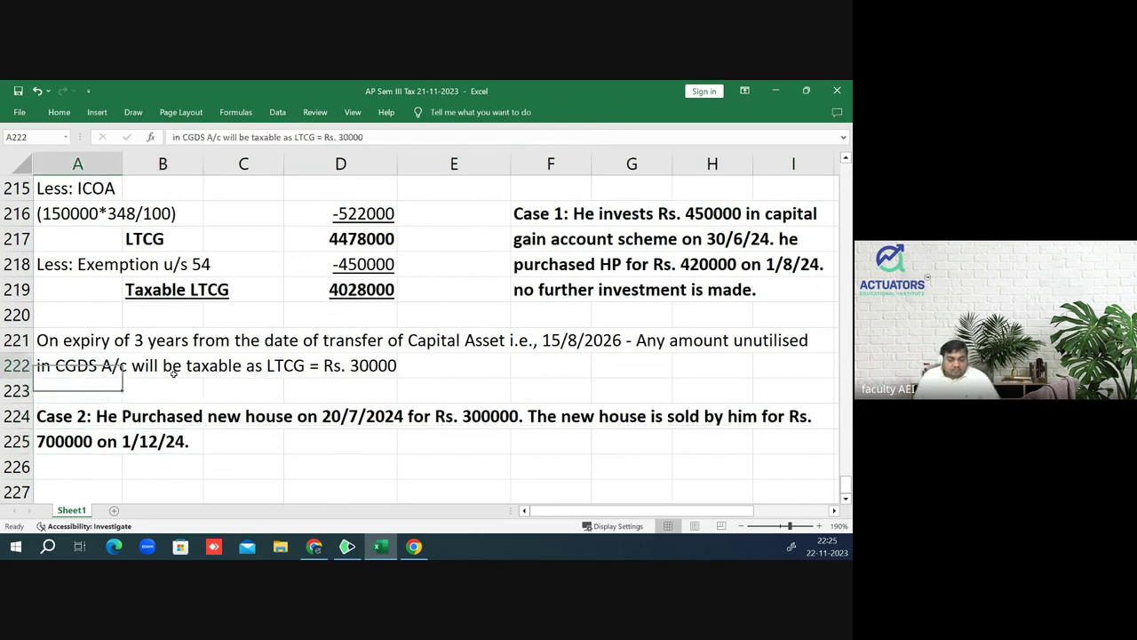
key(Up)
key(Up)
key(Up)
key(Up)
key(Up)
key(Up)
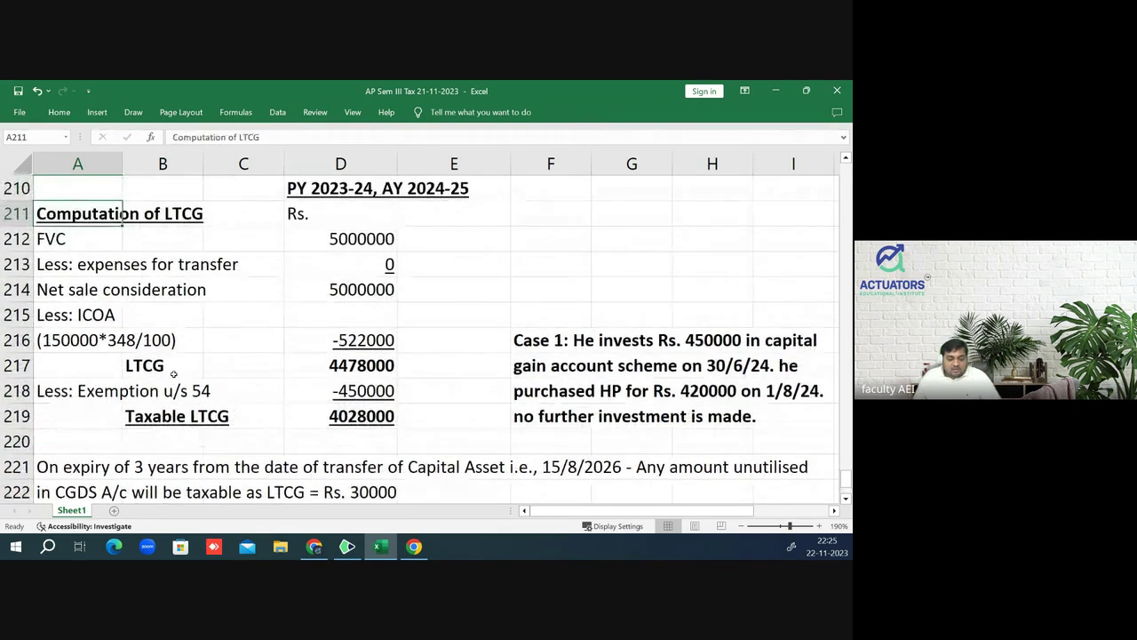
key(Up)
- Copy the LTCG computation block A210:D219
key(shift+Right)
key(shift+Right)
key(shift+Right)
key(shift+Down)
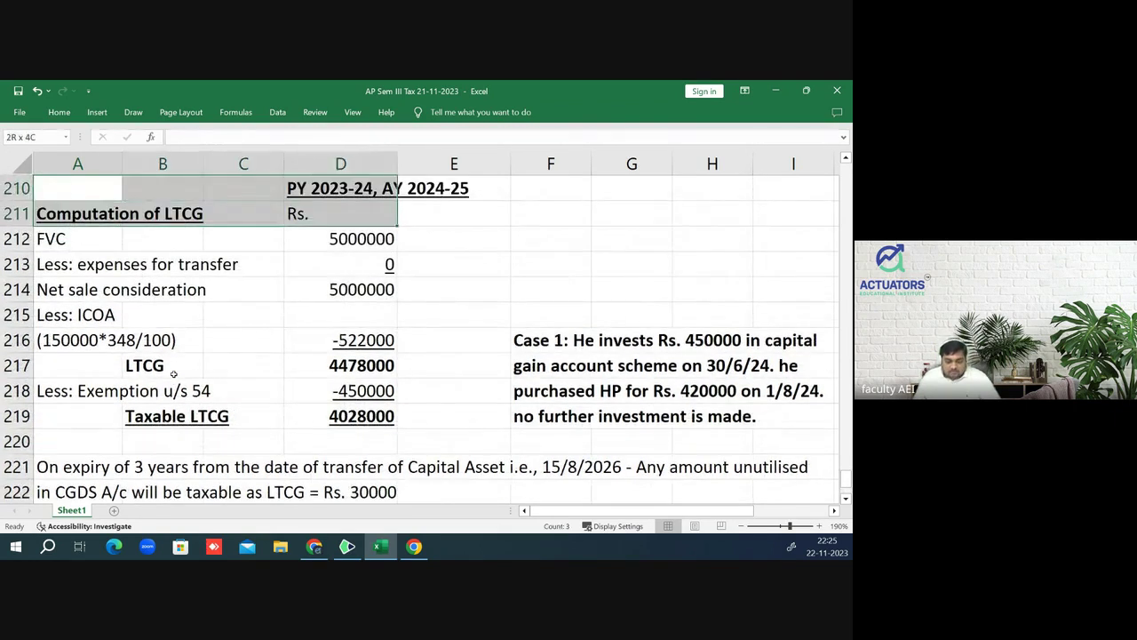
key(shift+Down)
key(shift+Down)
key(shift+Down)
key(shift+Down)
key(shift+Down)
key(shift+Down)
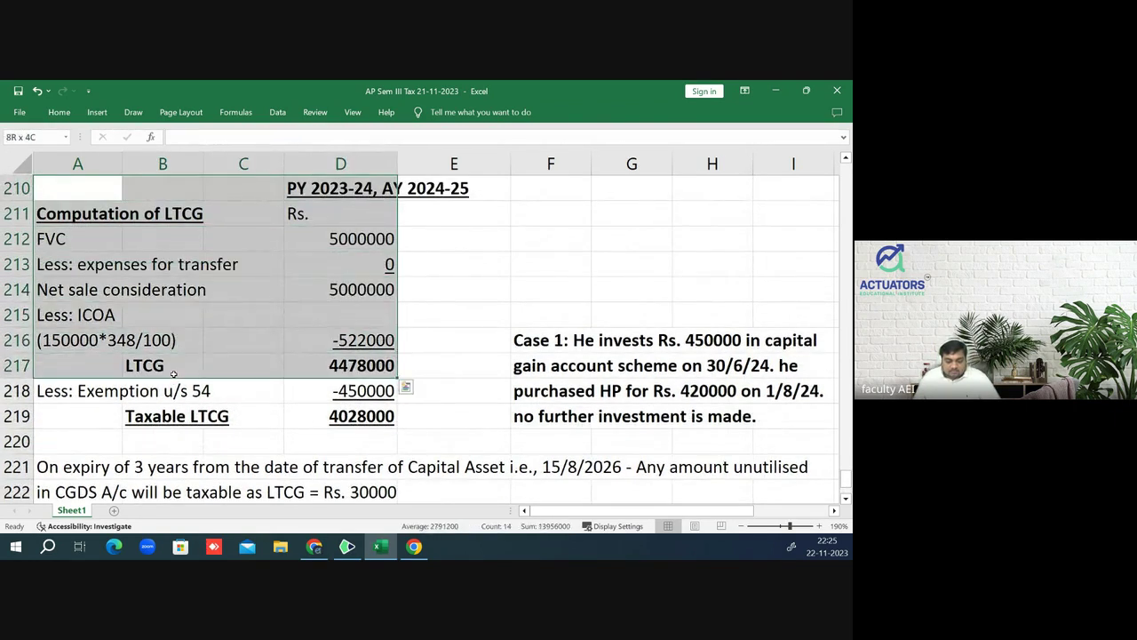
key(shift+Down)
key(shift+Down)
key(ctrl+c)
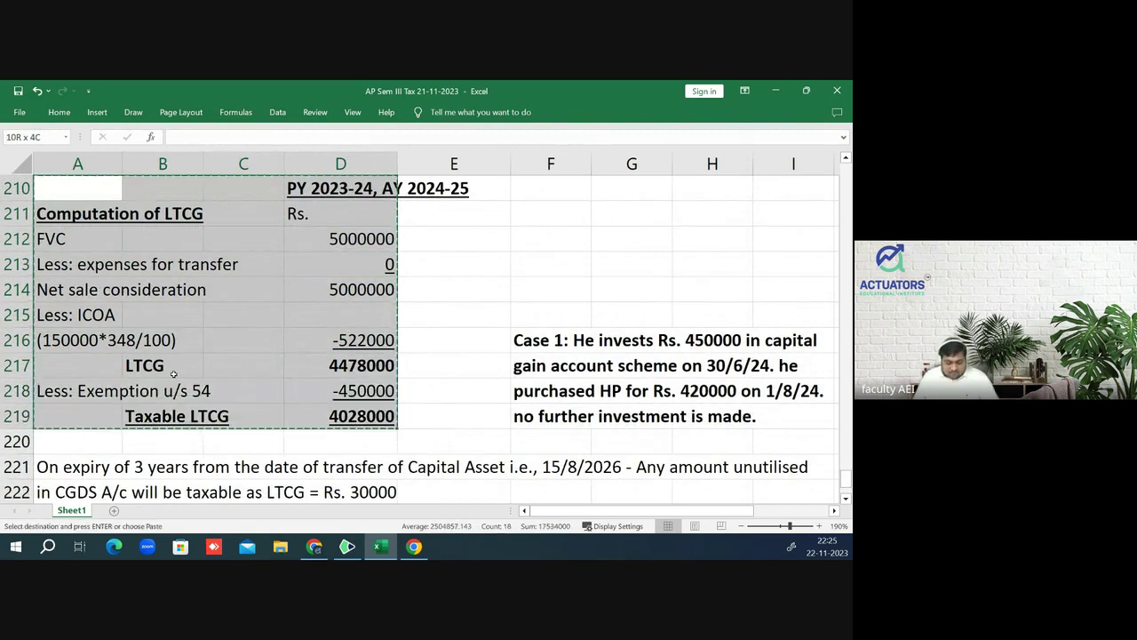
- Paste the computation block at A227 and go to the copy's exemption amount cell
key(Down)
key(Down)
key(Down)
key(Down)
key(Down)
key(Down)
key(Down)
key(Down)
key(Up)
key(Up)
key(Up)
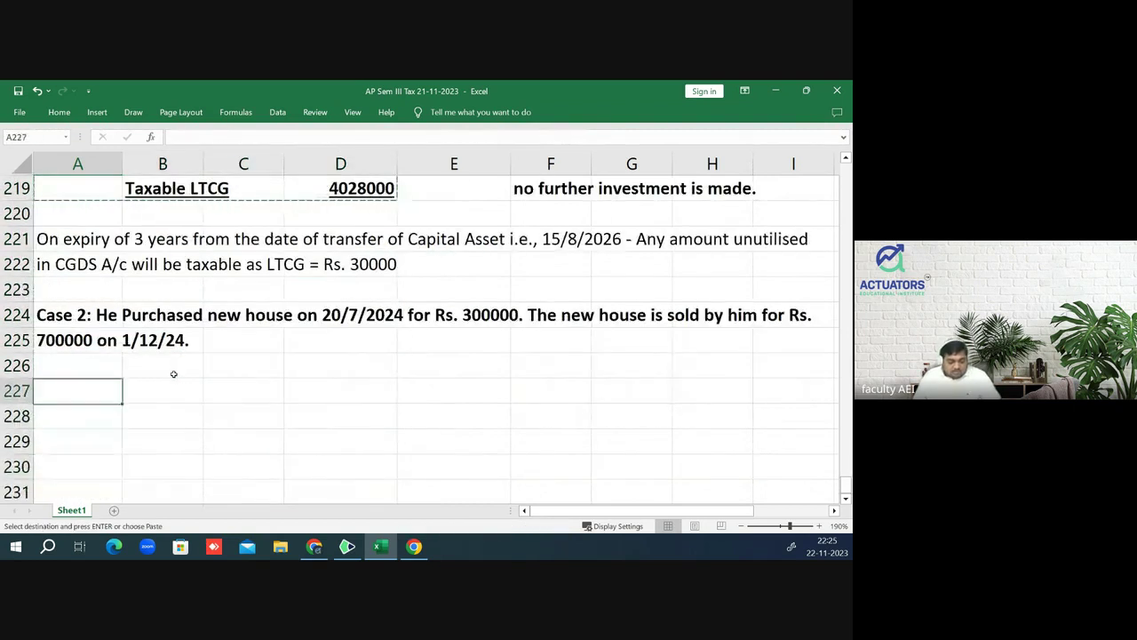
key(ctrl+v)
key(Down)
key(Down)
key(Down)
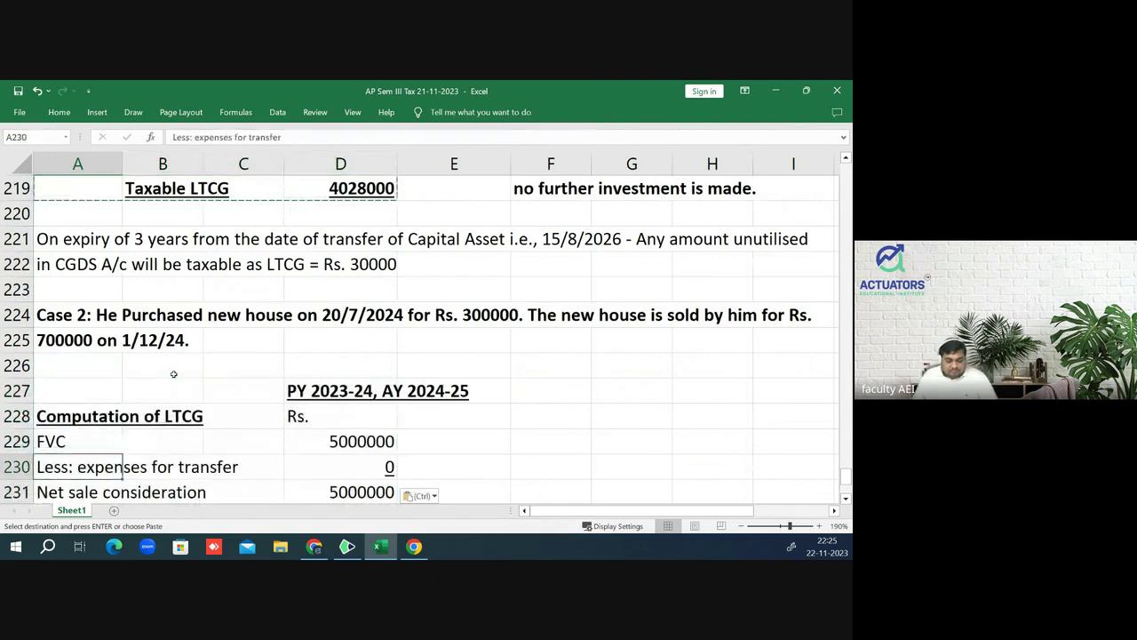
key(Down)
key(Down)
key(Down)
key(Down)
key(Down)
key(Down)
key(Up)
key(Right)
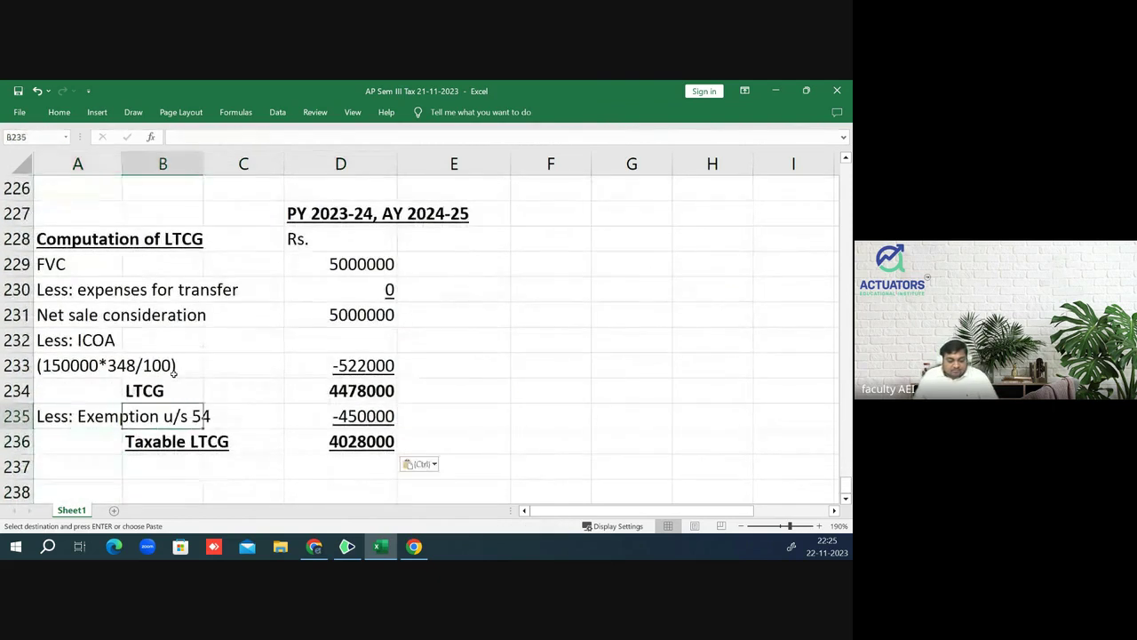
key(Right)
key(Right)
- Enter -300000 as the Case 2 exemption in D235, making Taxable LTCG 4178000
text(-3000)
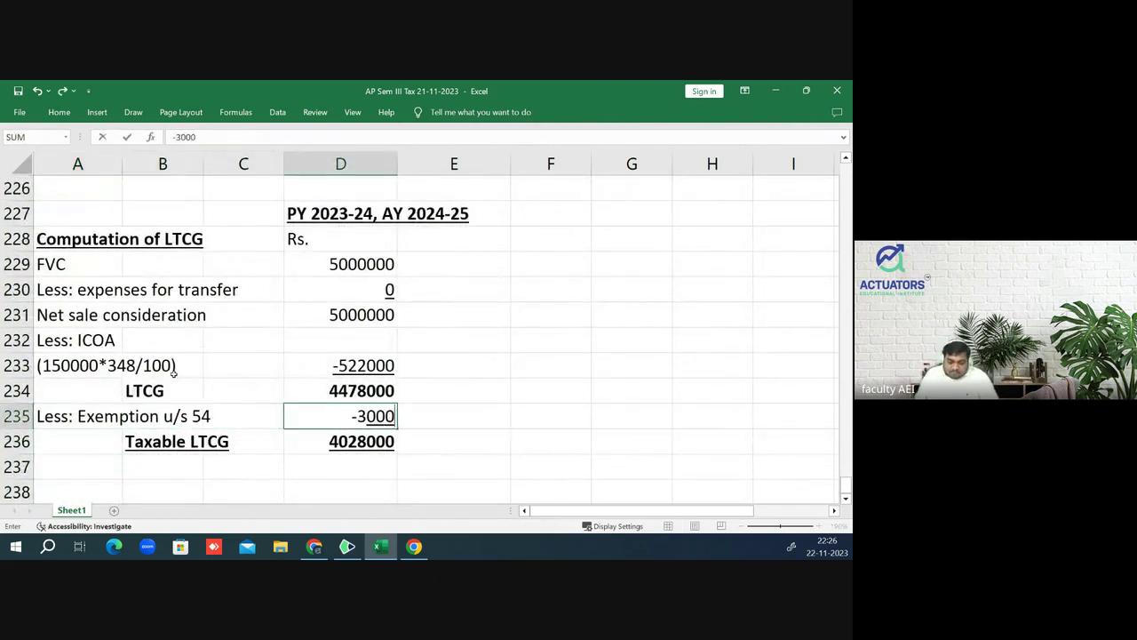
text(00)
key(Return)
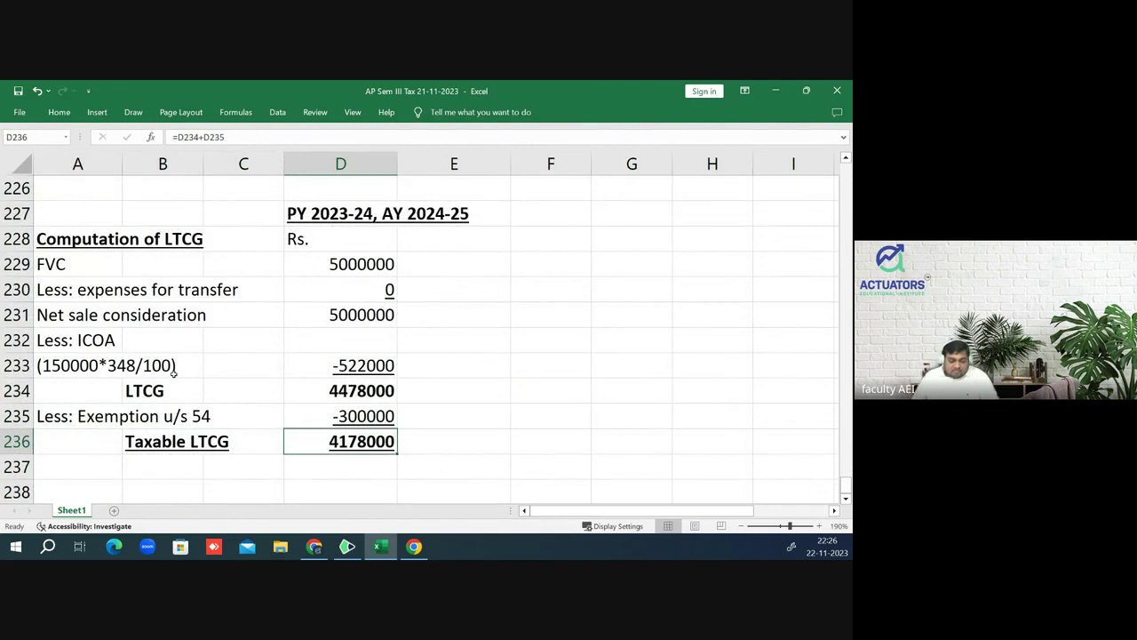
key(Down)
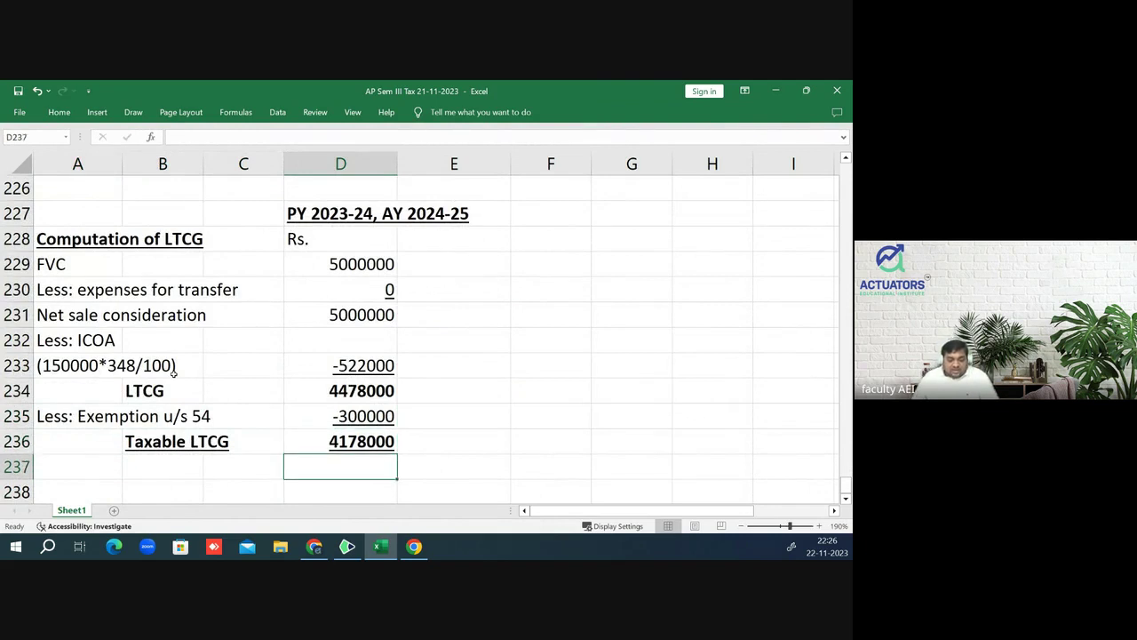
key(Down)
key(Up)
key(Up)
key(Up)
key(Up)
key(Up)
key(Up)
key(Up)
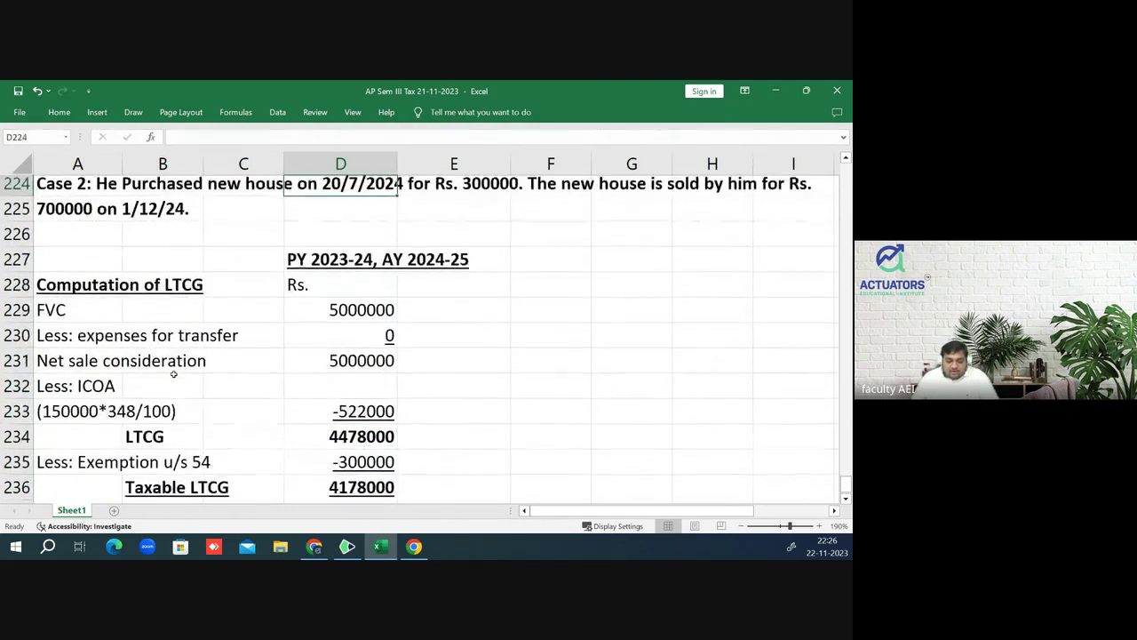
key(Up)
key(Up)
key(Up)
key(Down)
key(Down)
key(Down)
key(Down)
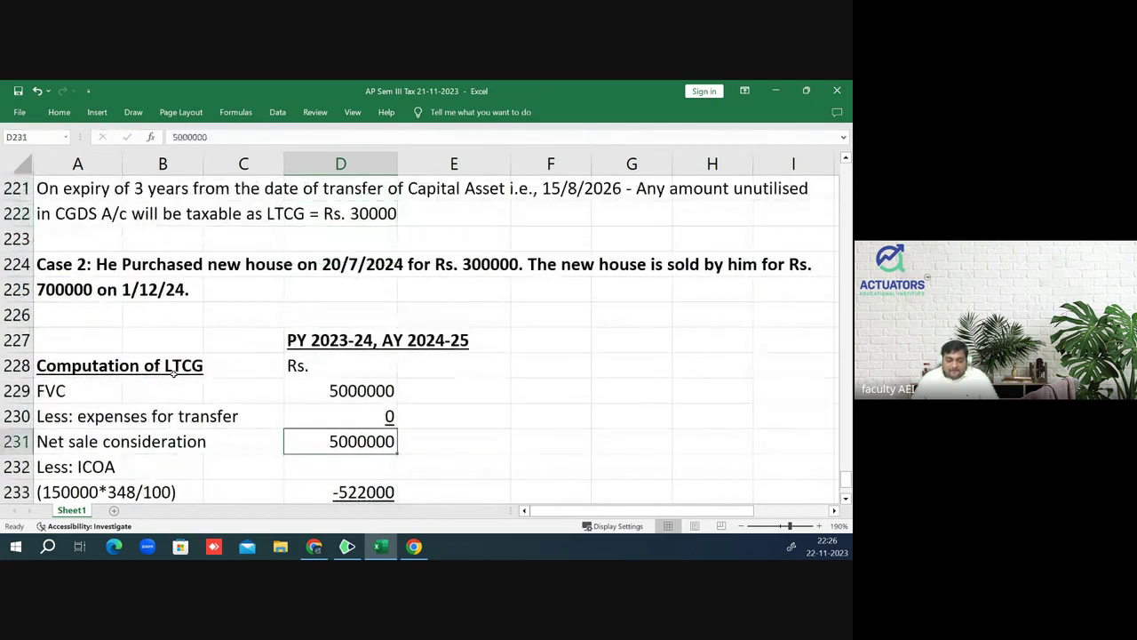
key(Down)
key(Down)
key(Down)
key(Down)
key(Down)
key(Down)
key(Down)
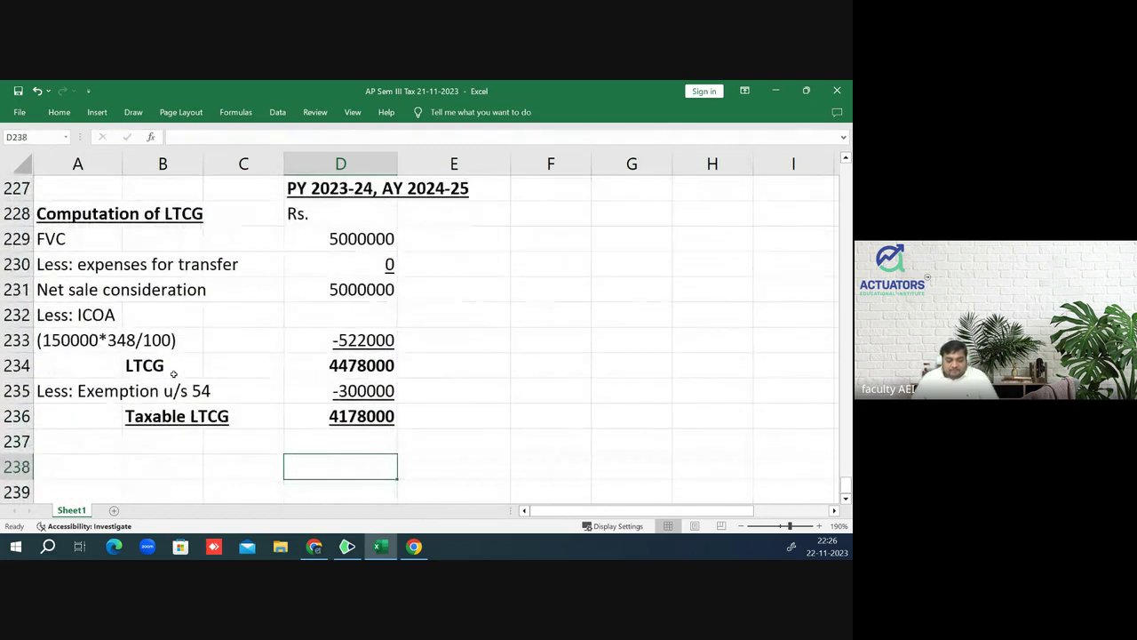
key(Up)
key(Up)
key(Down)
key(Down)
key(Left)
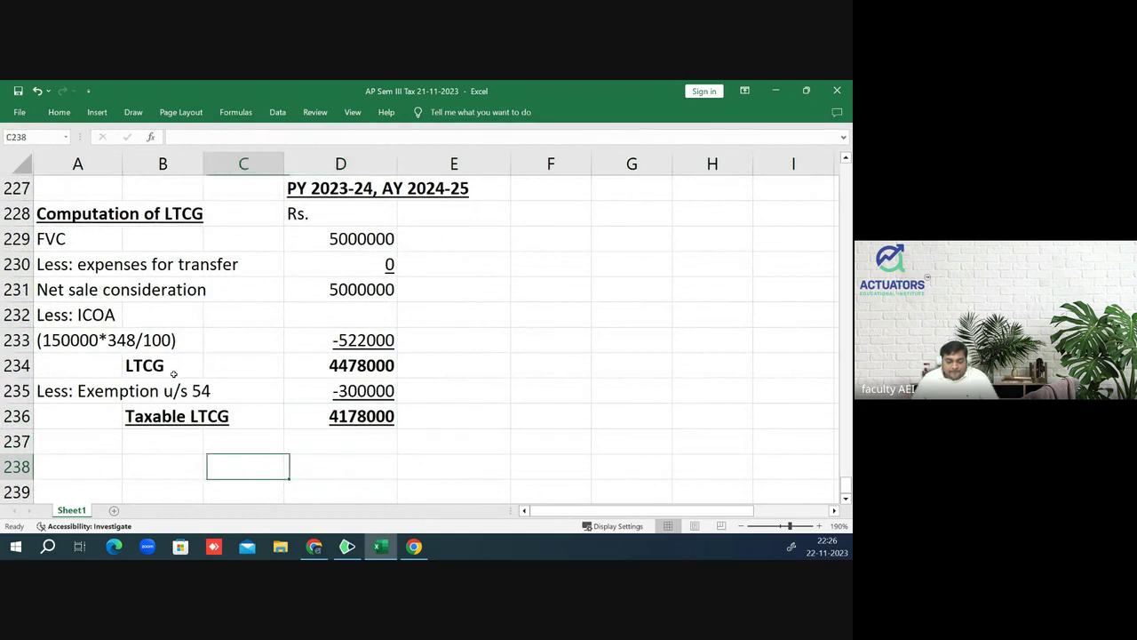
key(Left)
key(Left)
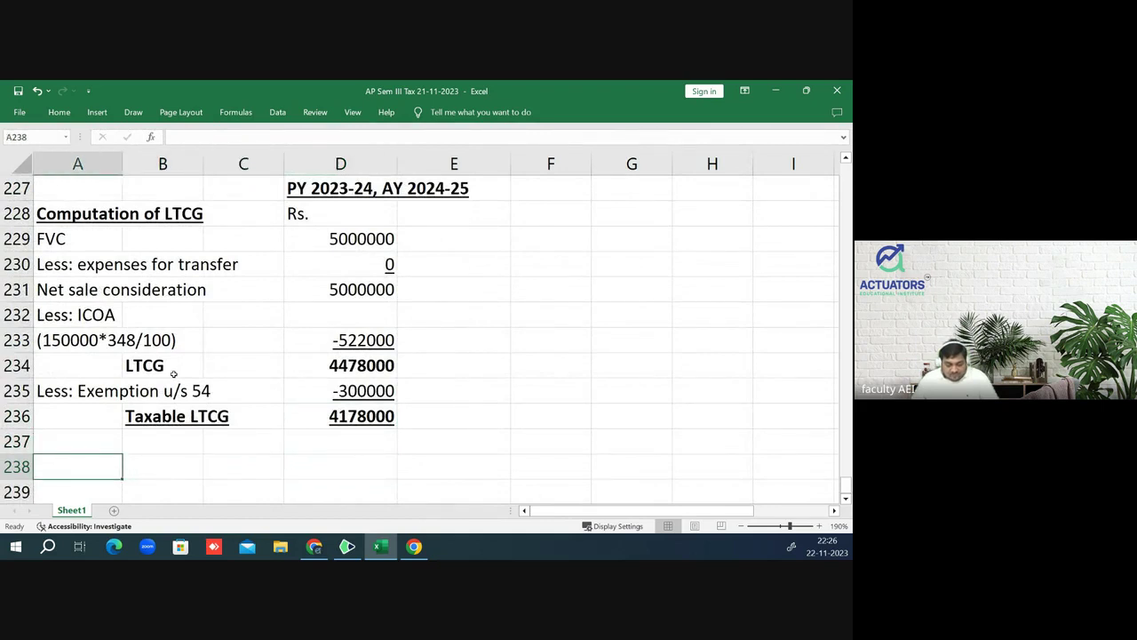
- Type the heading 'Taxability of New RH' in A238 and make it bold and underlined
text(Taxa)
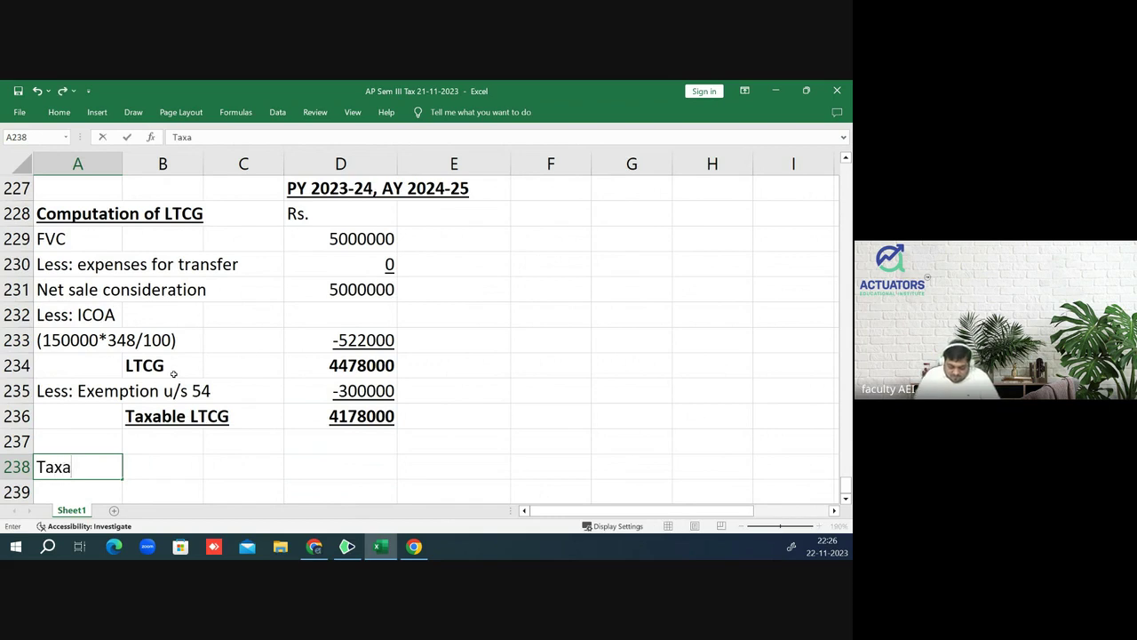
text(bility )
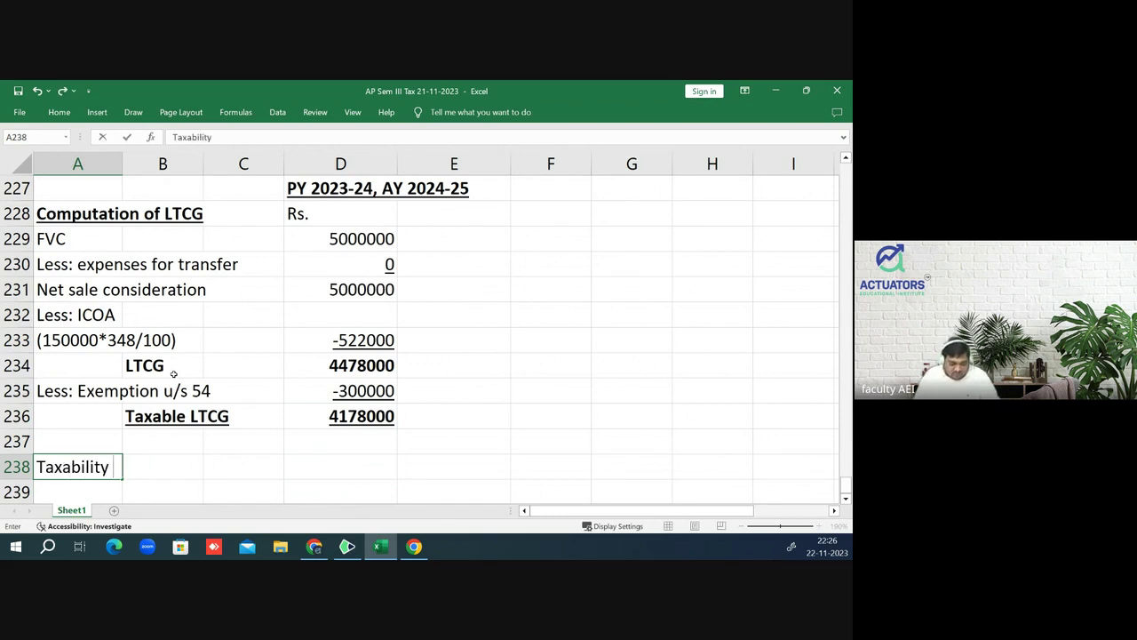
text(of )
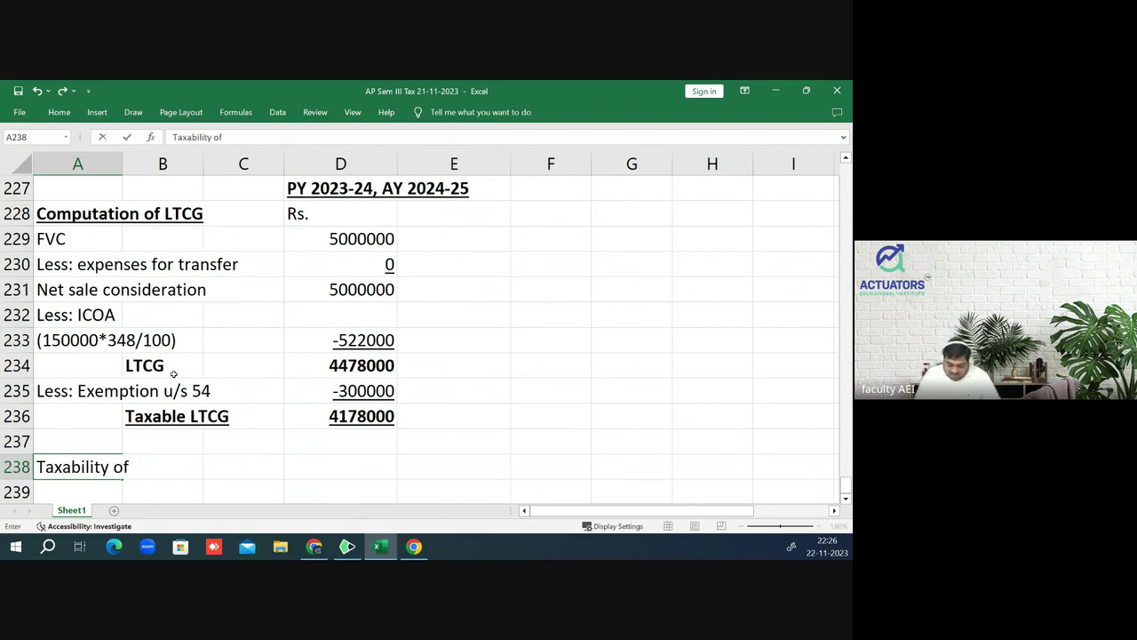
text(New)
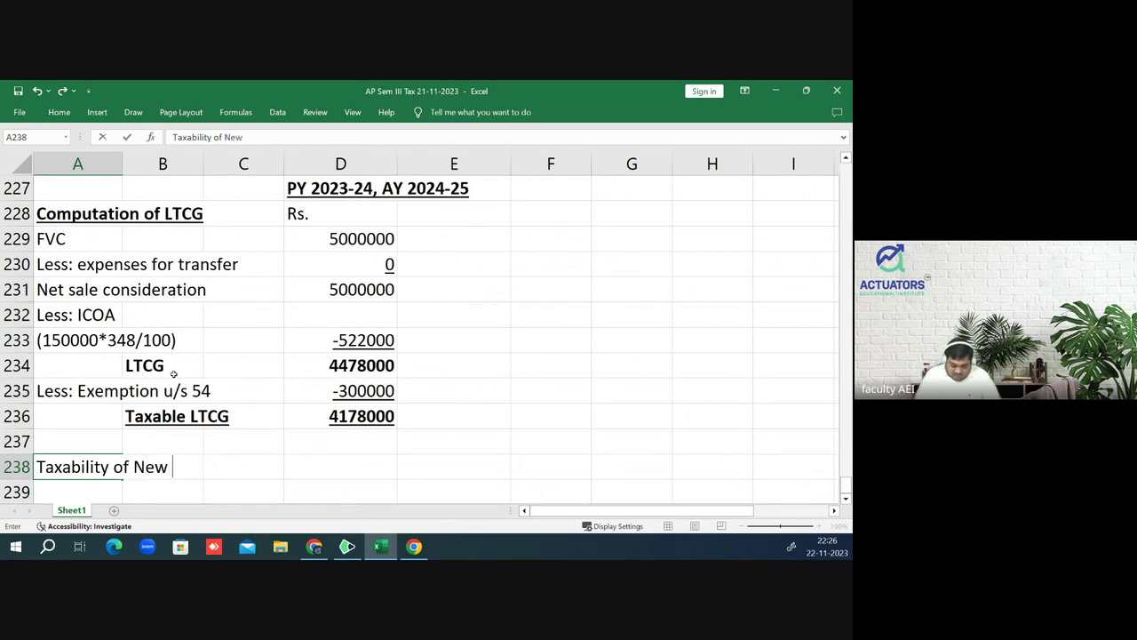
text( RH)
key(Return)
key(Up)
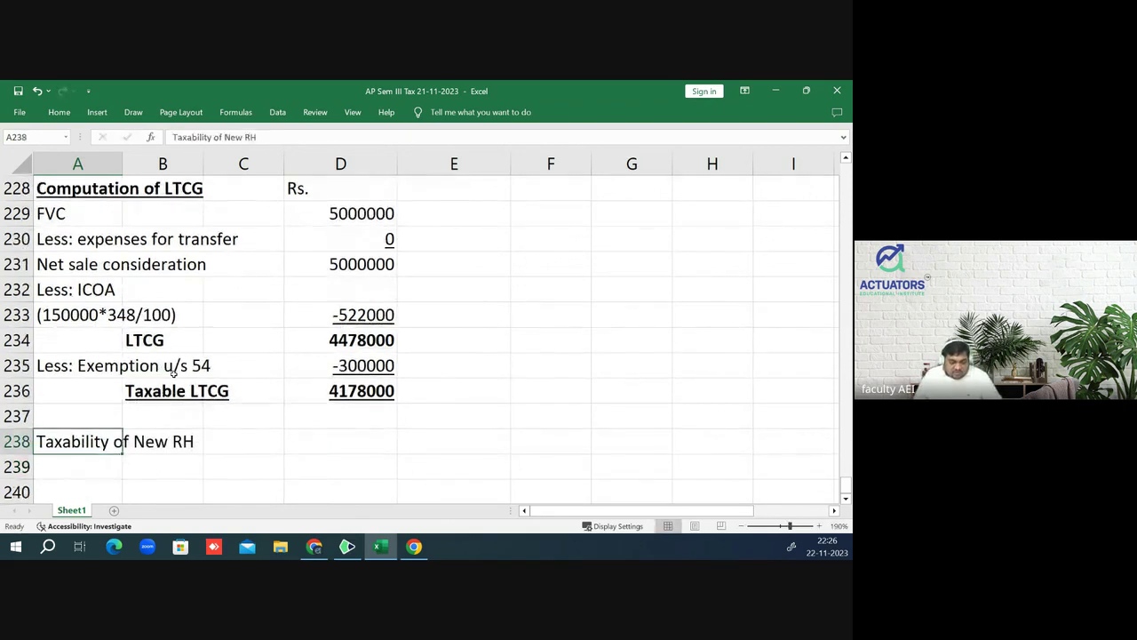
key(ctrl+b)
key(ctrl+u)
key(Down)
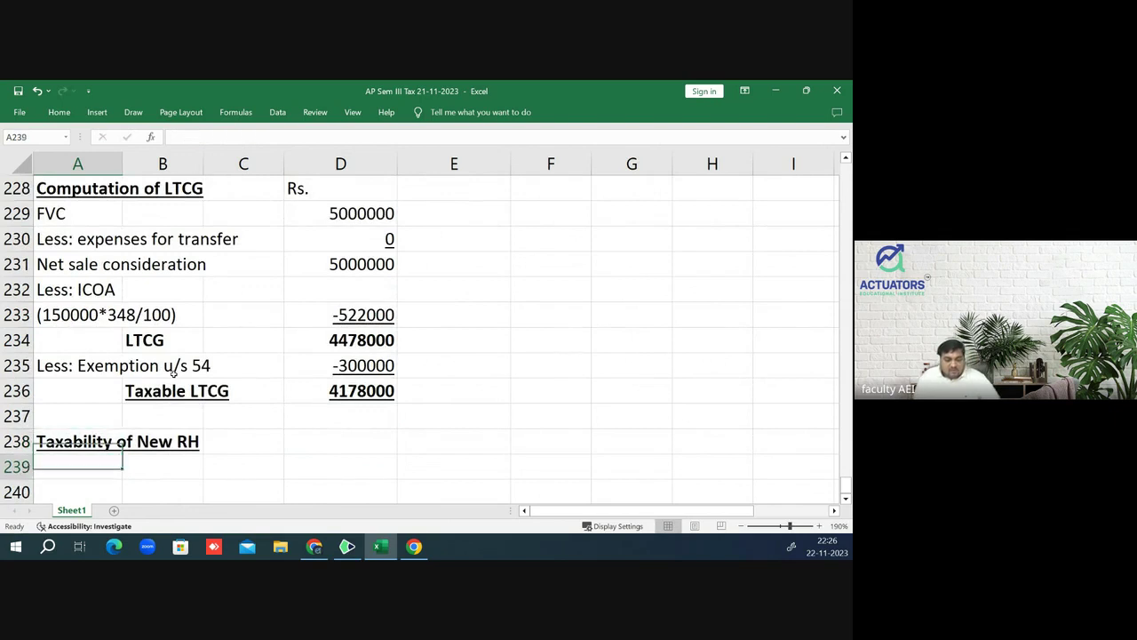
key(Down)
key(Up)
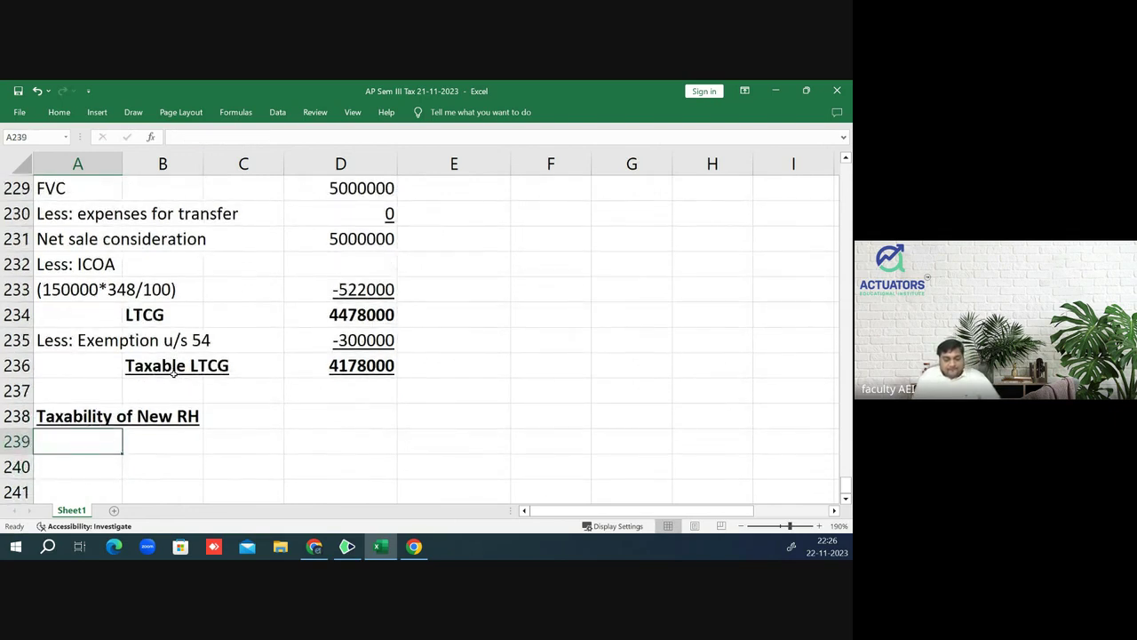
key(Up)
- Copy the heading and select F228 beside the Case 2 computation
key(ctrl+c)
key(Right)
key(Right)
key(Right)
key(Right)
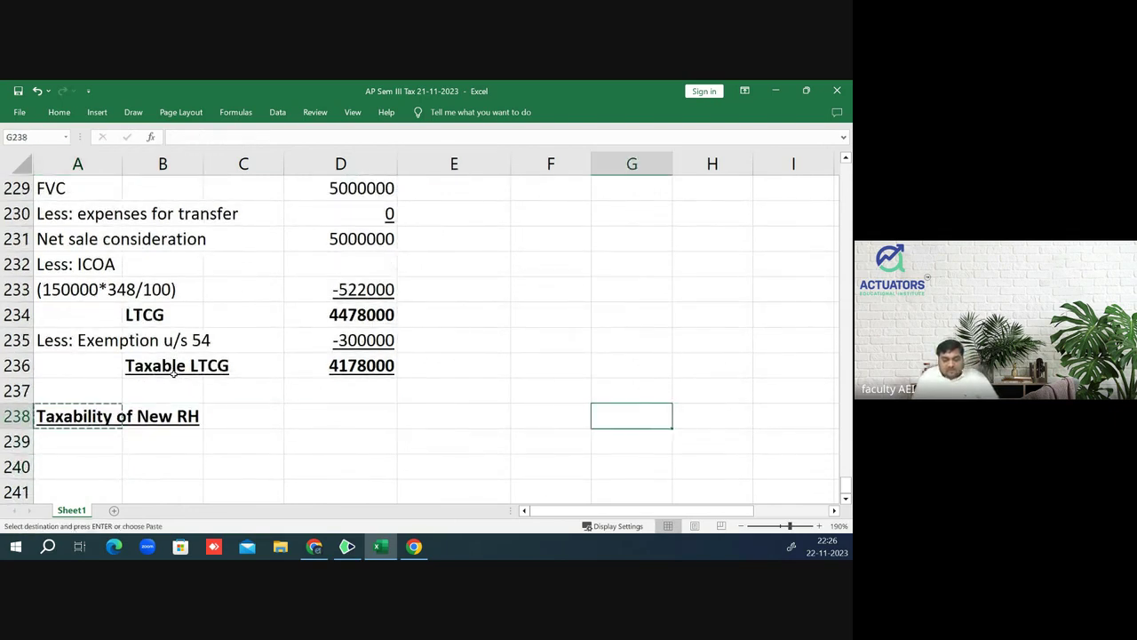
key(Up)
key(Up)
key(Up)
key(Up)
key(Down)
key(Down)
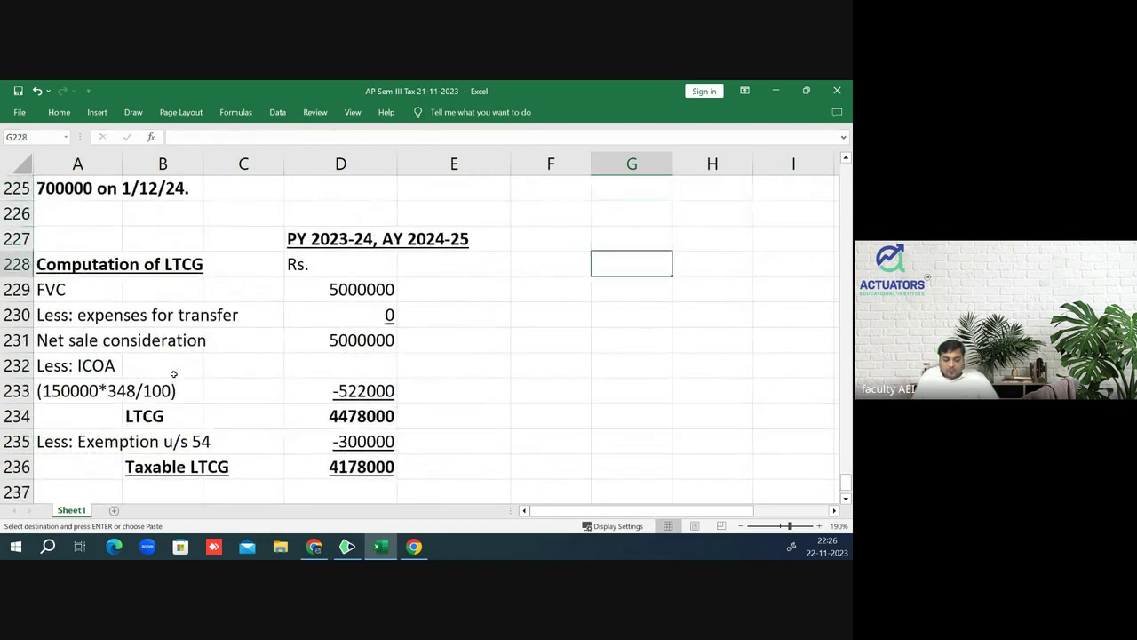
key(Down)
key(Left)
key(Left)
key(Right)
key(Up)
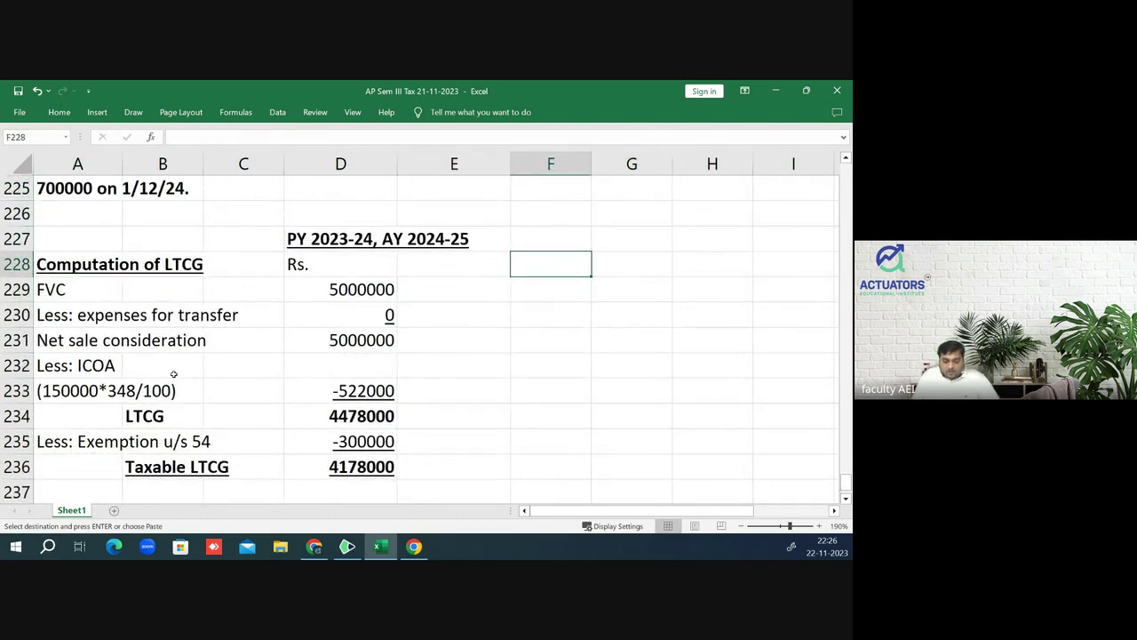
- Paste the heading into F228 and add 'POH = 20/7/2024 - 1/12/2024 = STCA' below it
key(Return)
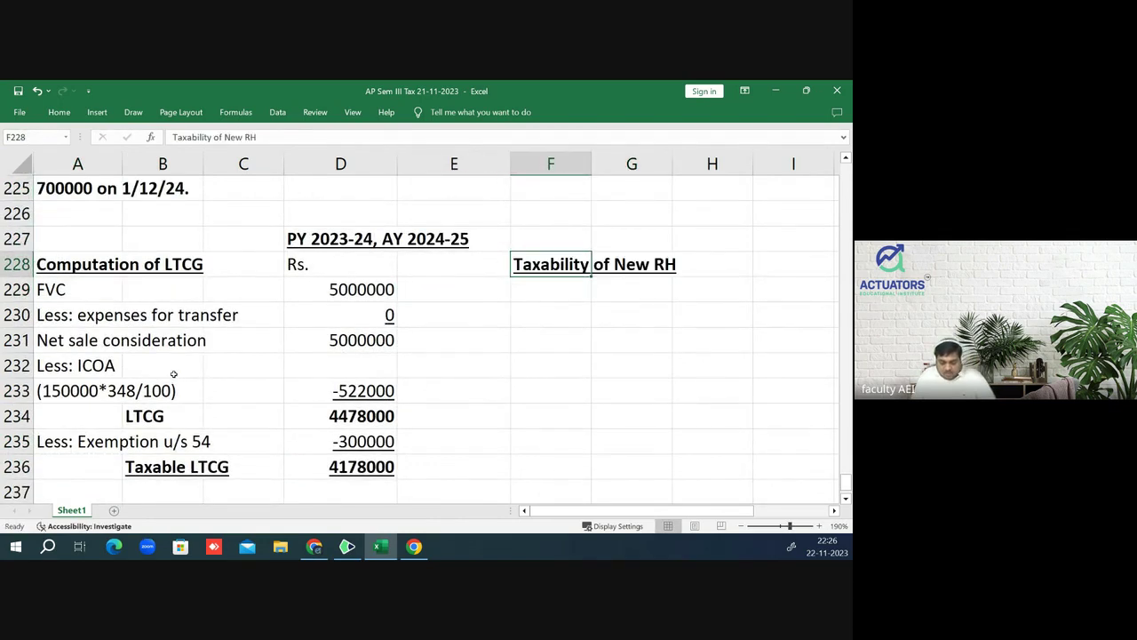
key(Down)
text(PO)
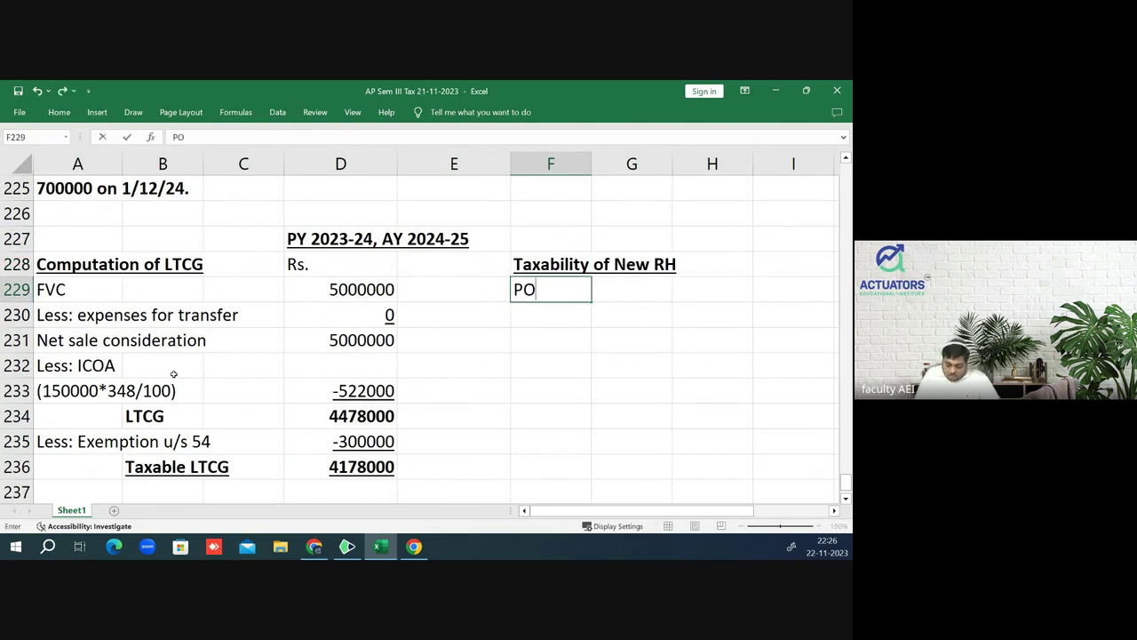
text(H = 20)
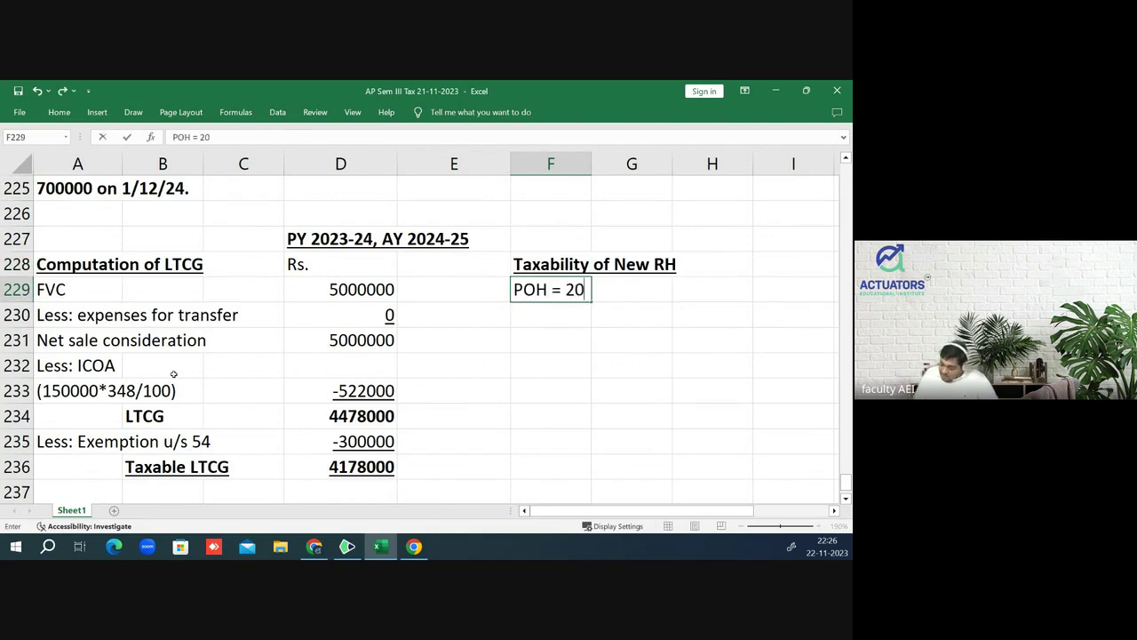
text(/7/)
text(202)
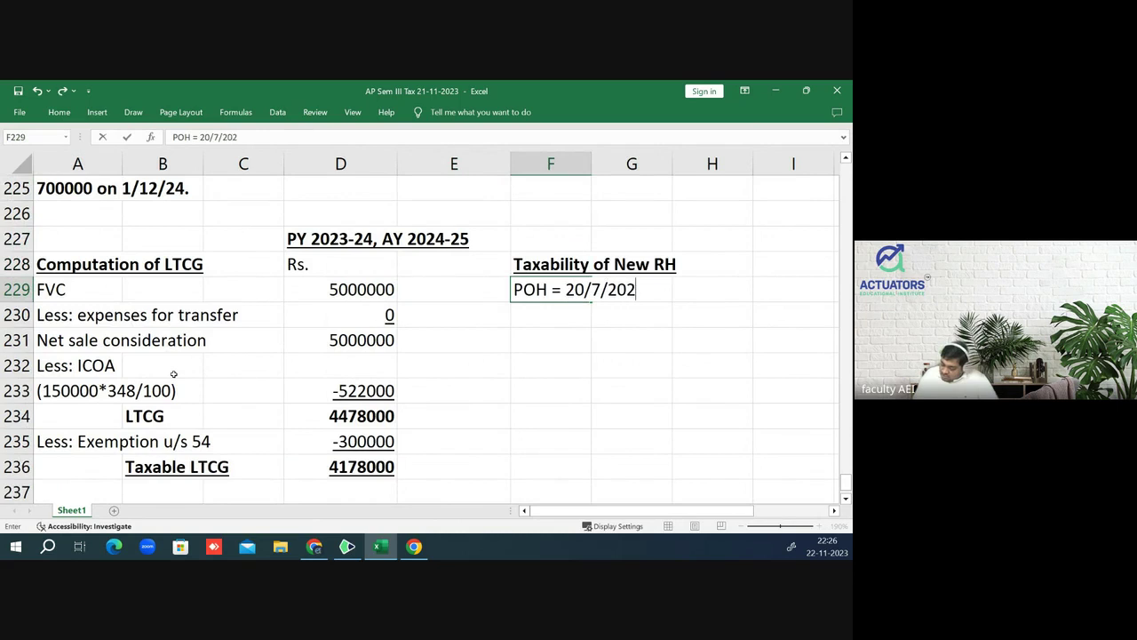
text(4-)
key(BackSpace)
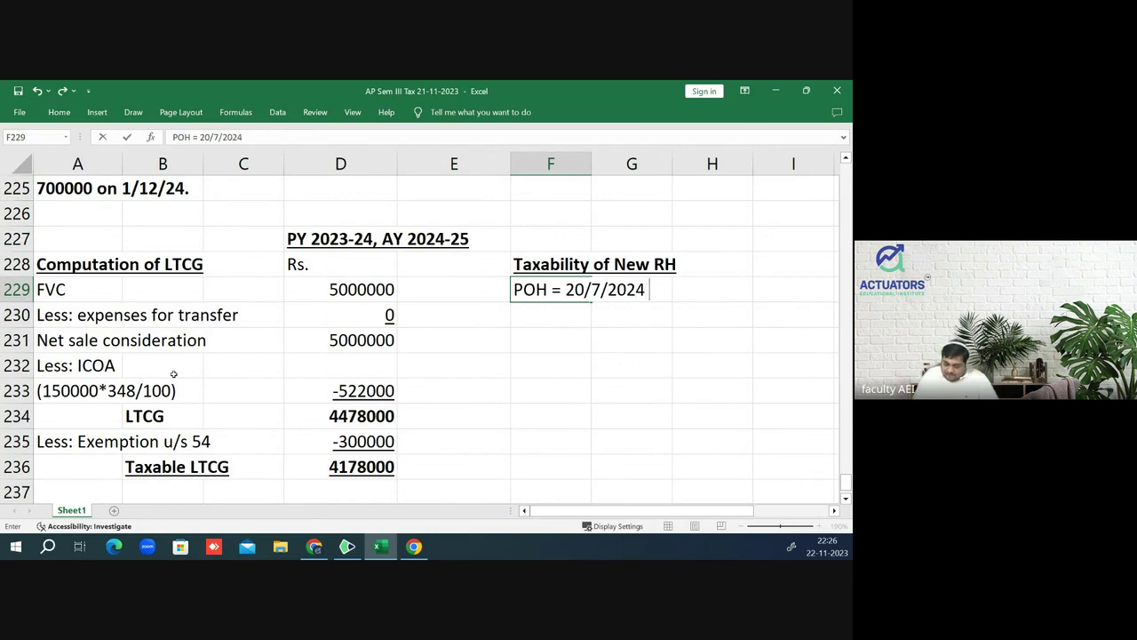
text(- 1)
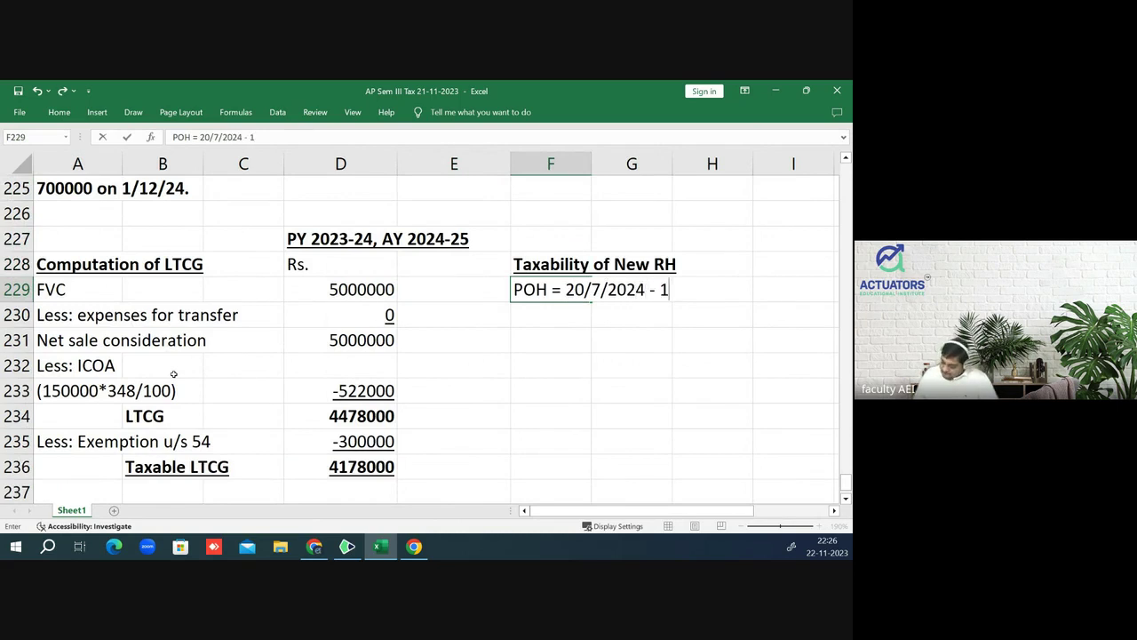
text(/12/2024 = )
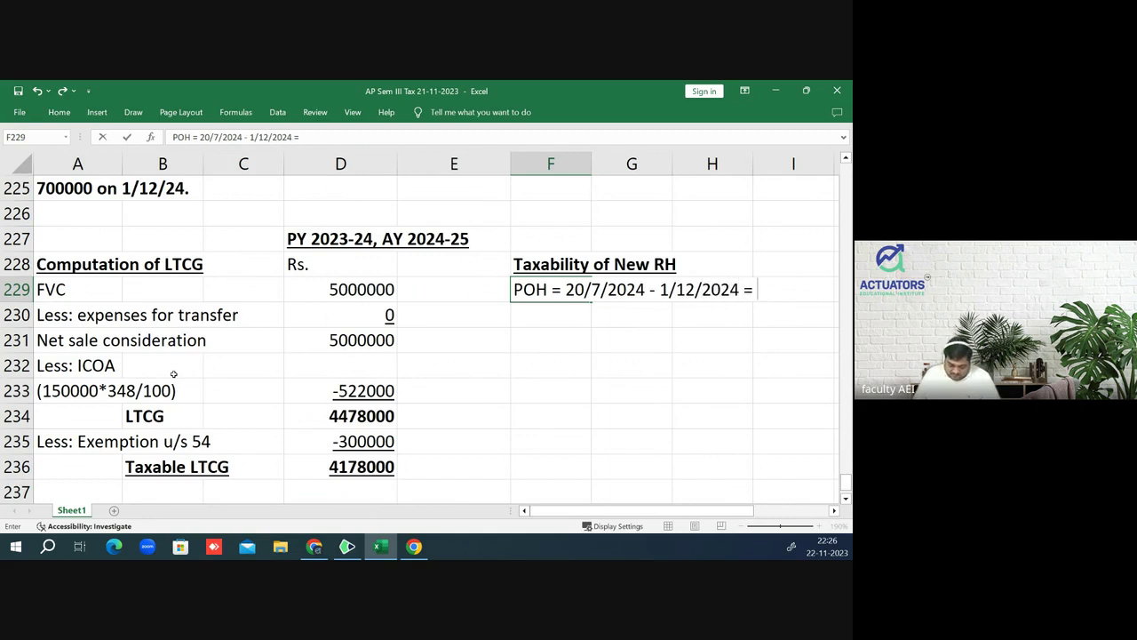
text(STCA)
key(Return)
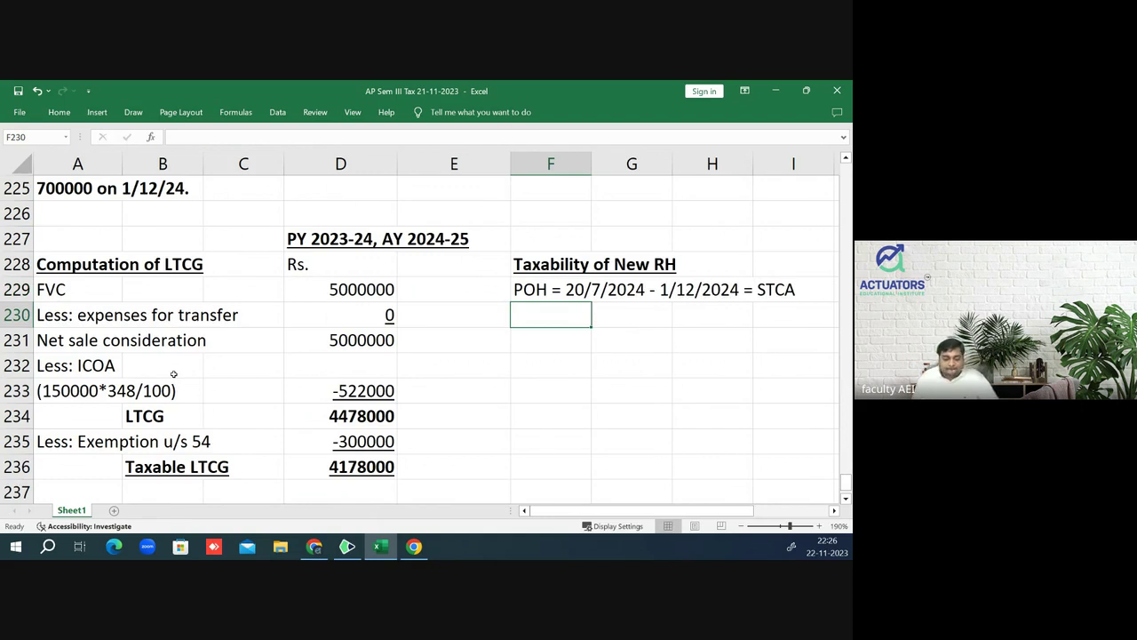
- Make the POH note in F229 bold and underlined
key(Down)
key(Up)
key(Up)
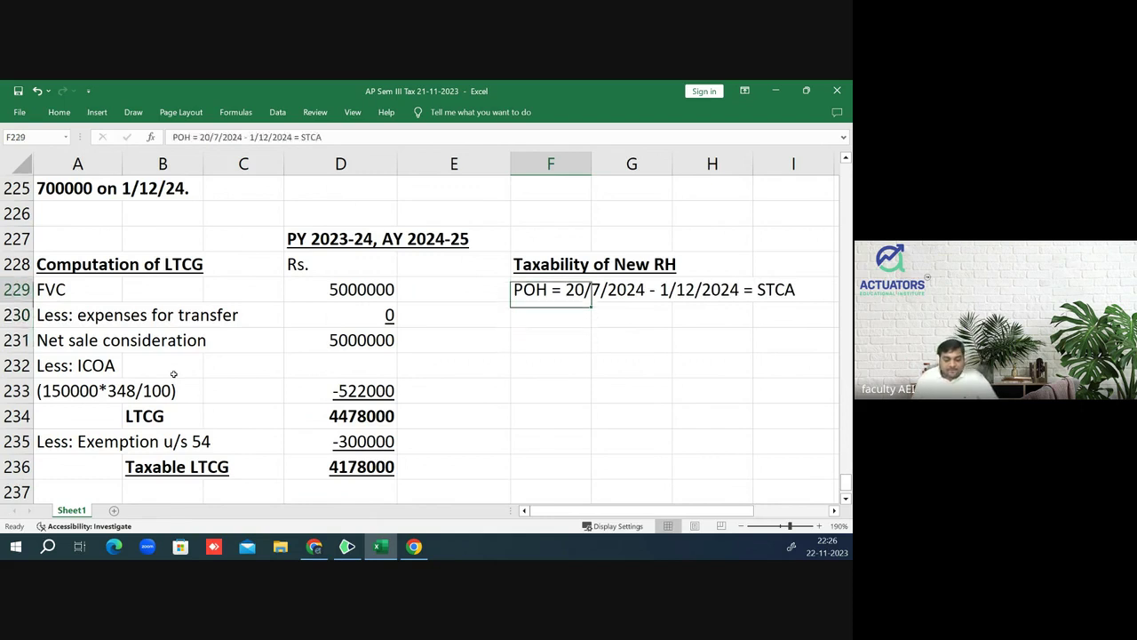
key(Up)
key(Up)
key(Up)
key(Down)
key(Down)
key(Left)
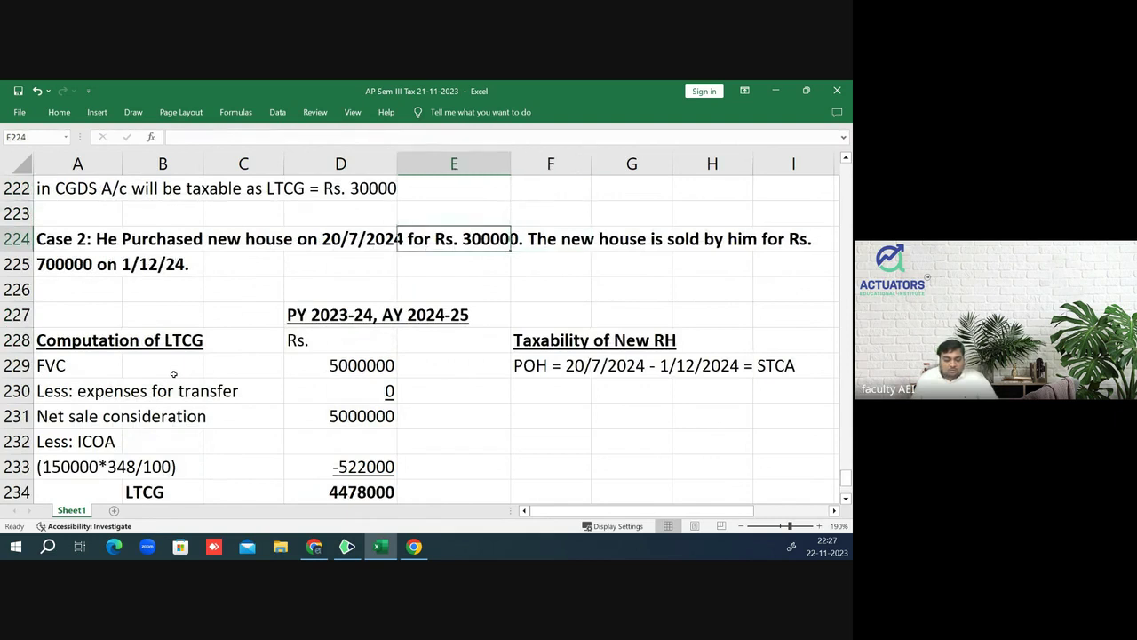
key(Left)
key(Down)
key(Left)
key(Down)
key(Down)
key(Down)
key(Down)
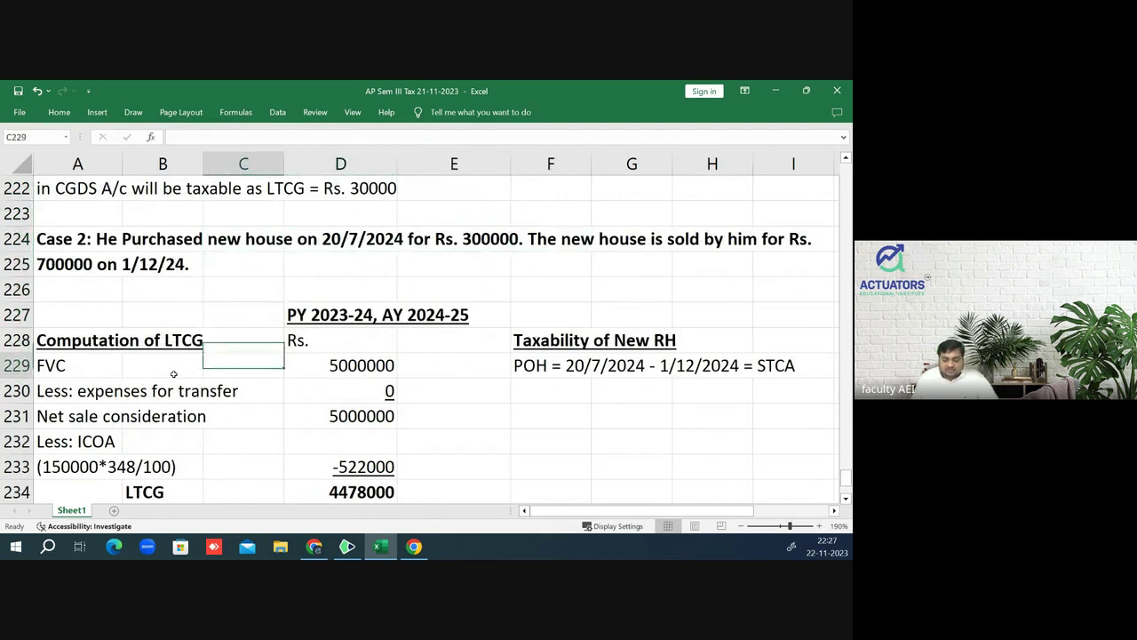
key(Right)
key(Right)
key(Right)
key(ctrl+b)
key(ctrl+u)
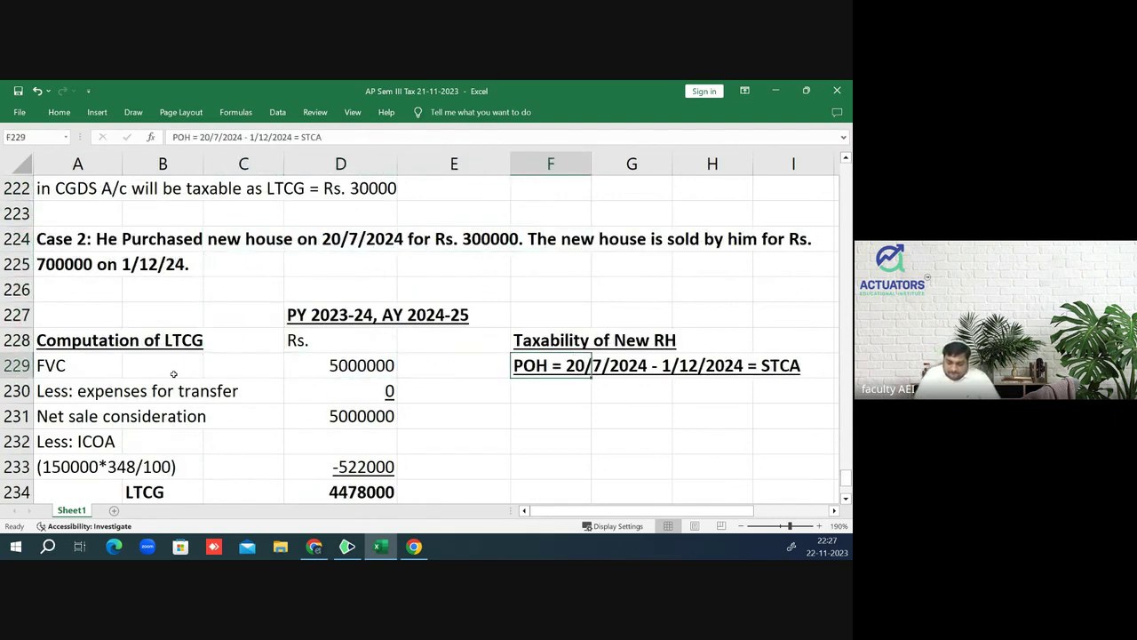
key(Down)
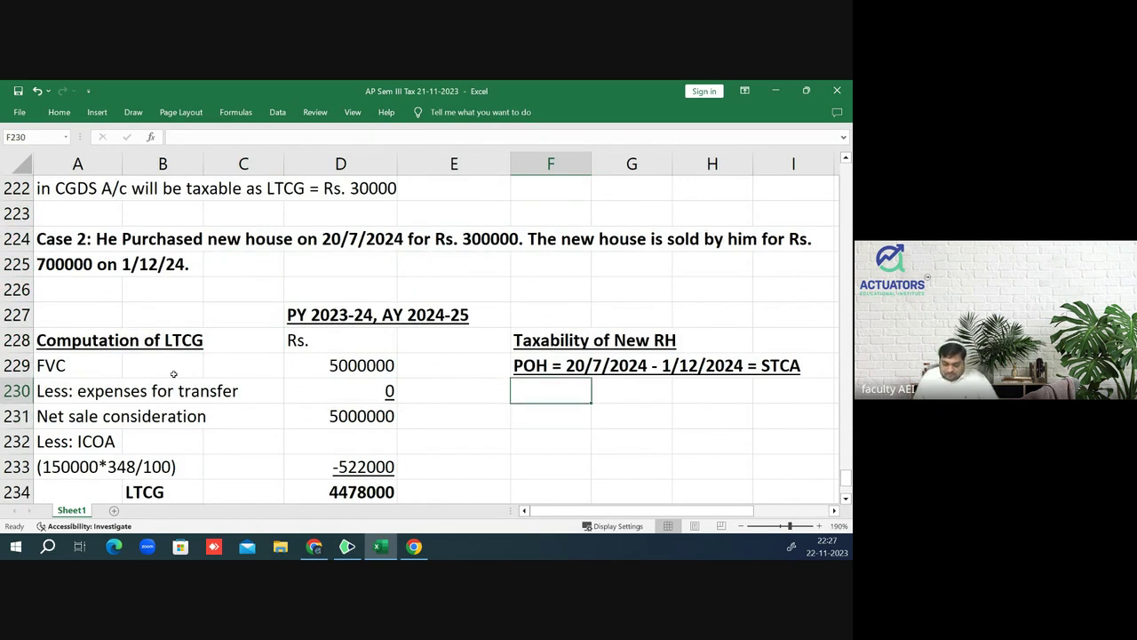
- Add the line 'COA = 300000 - 300000 = 0' in F230
text(COA =)
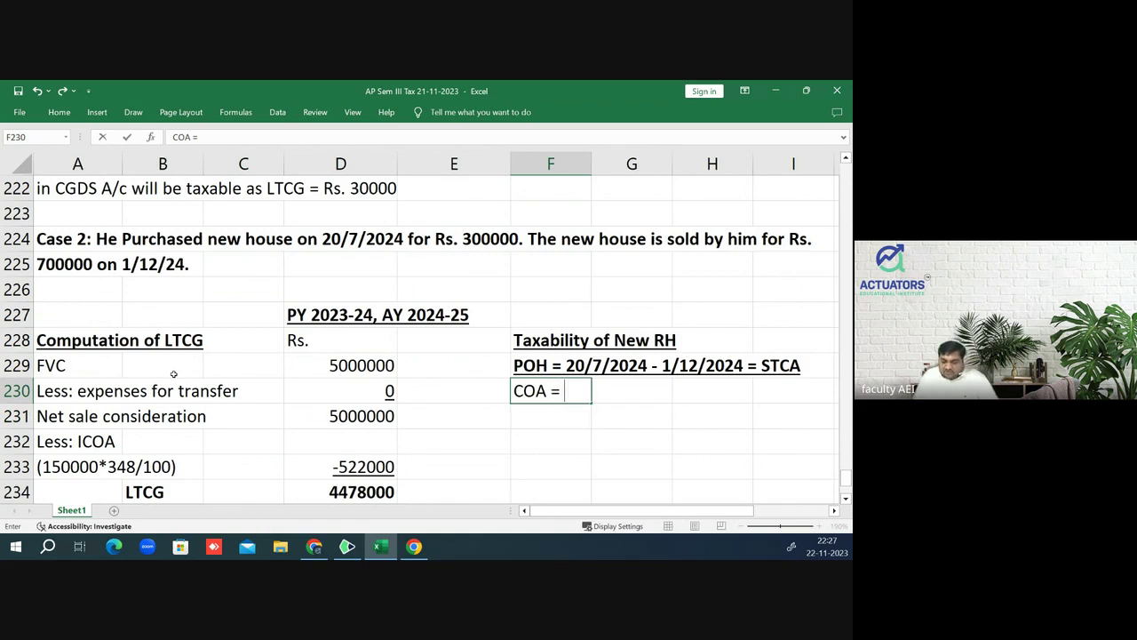
key(Up)
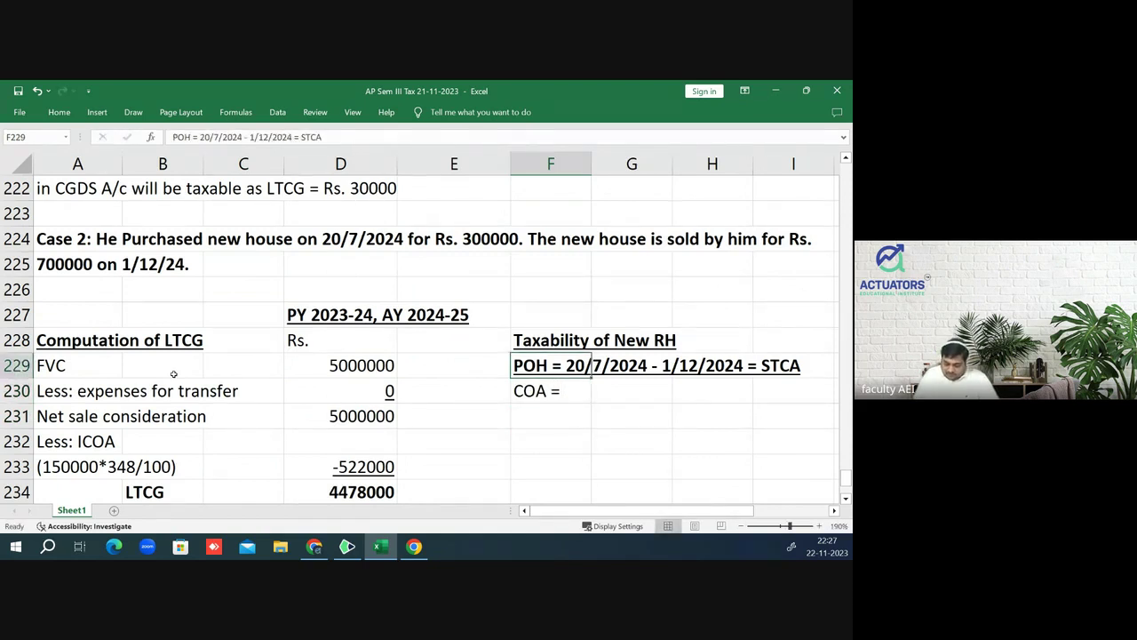
key(Down)
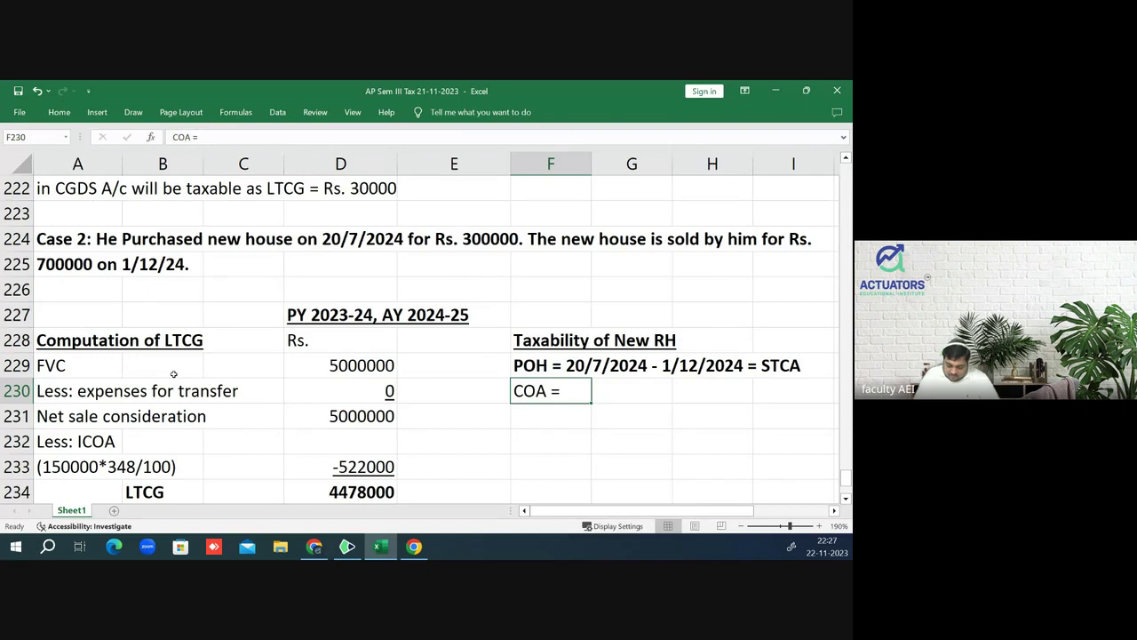
key(F2)
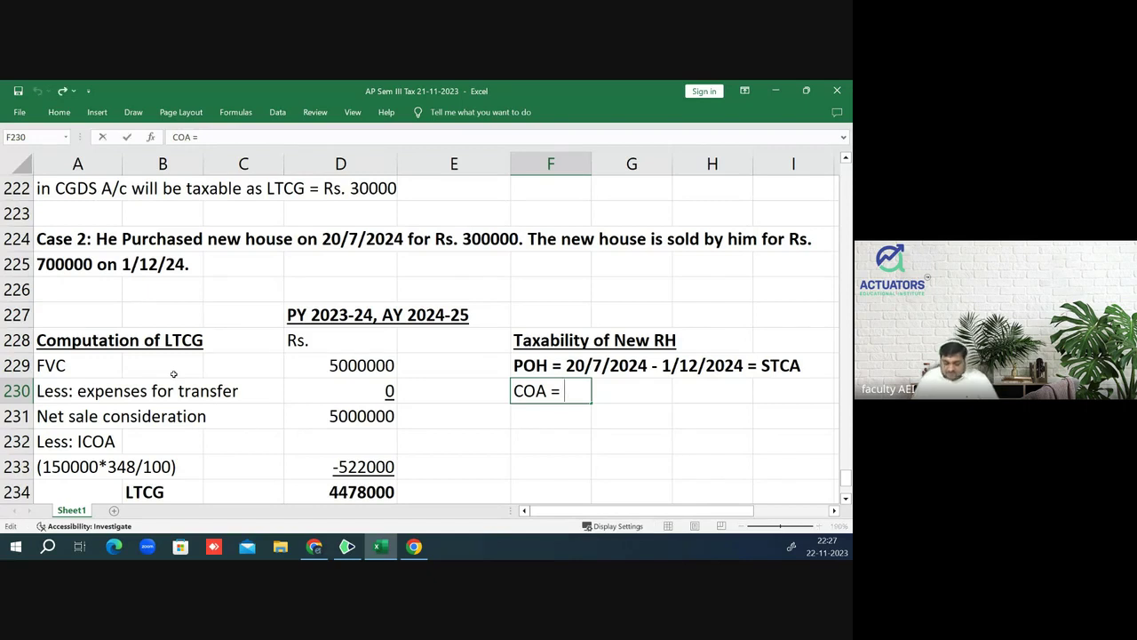
text(3)
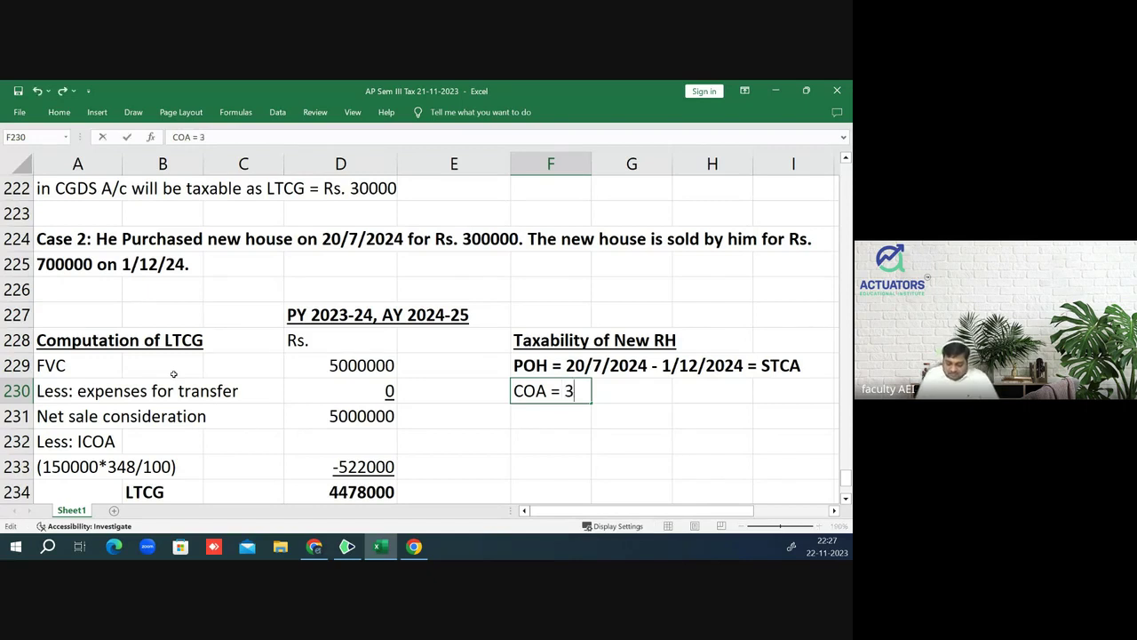
text(00000 - )
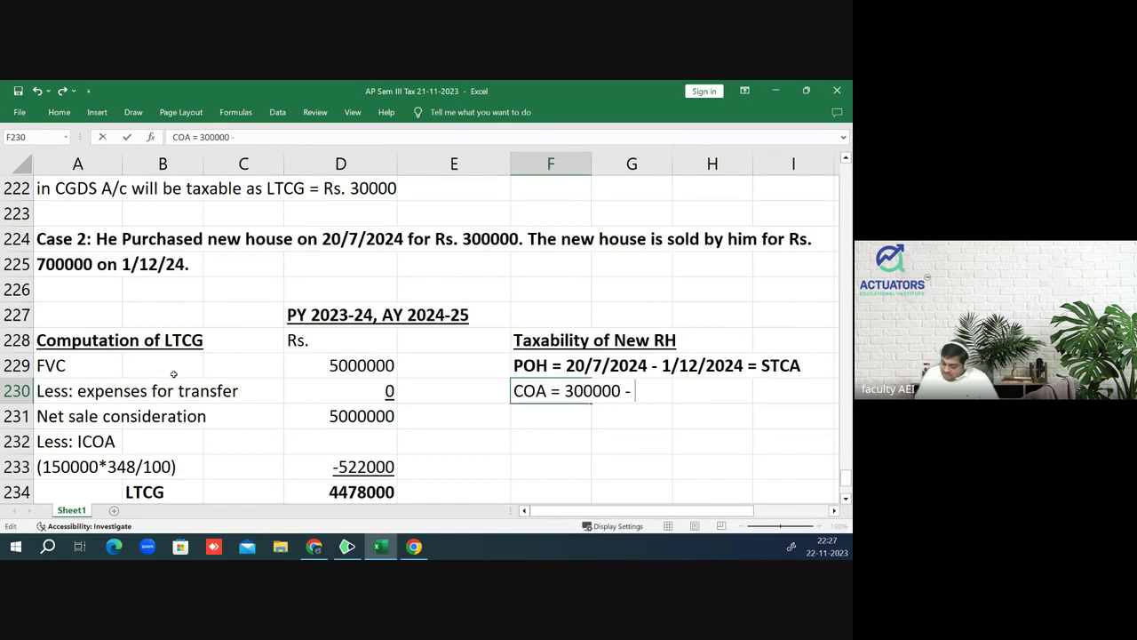
text(300000 = )
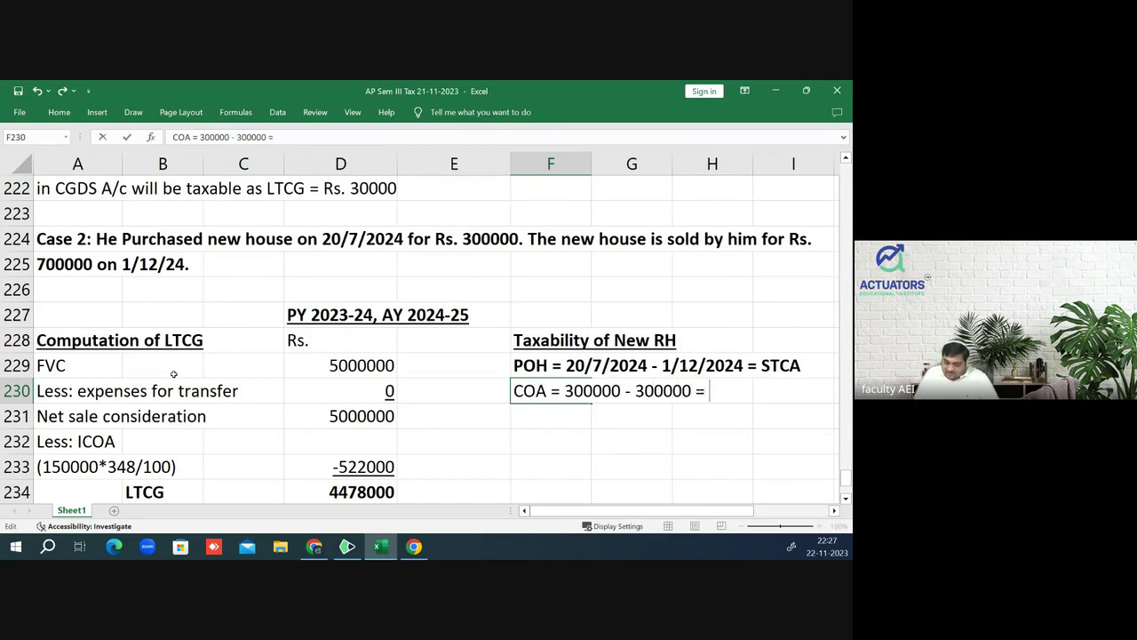
text(0)
key(Return)
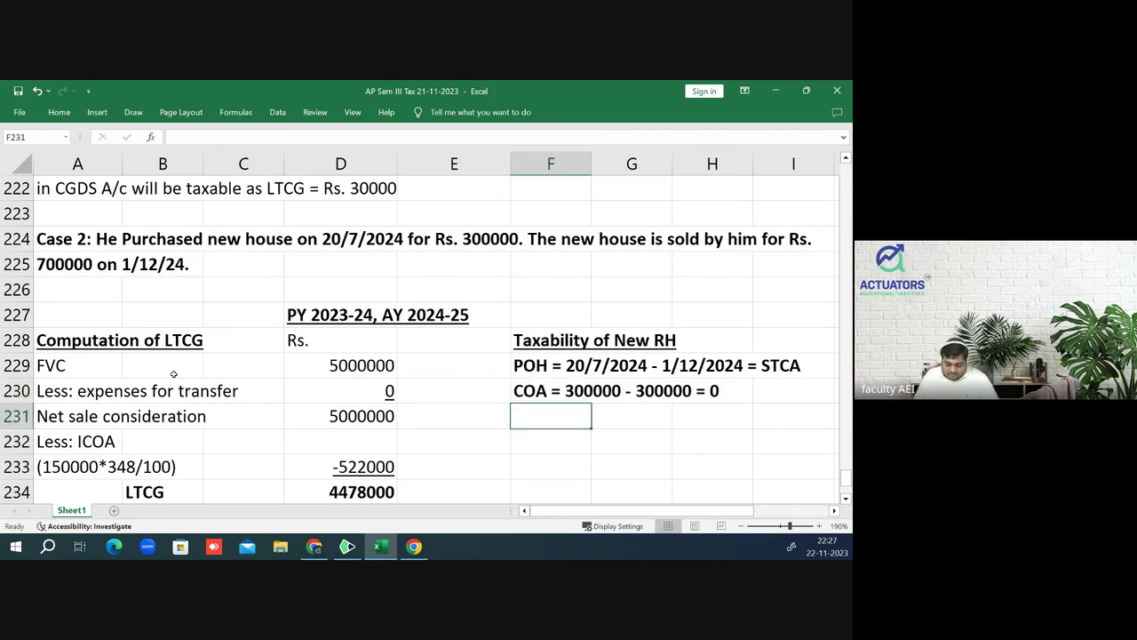
- Add the explanation: sold within 3 years, so the amount exempted earlier is reduced from COA
text(as new )
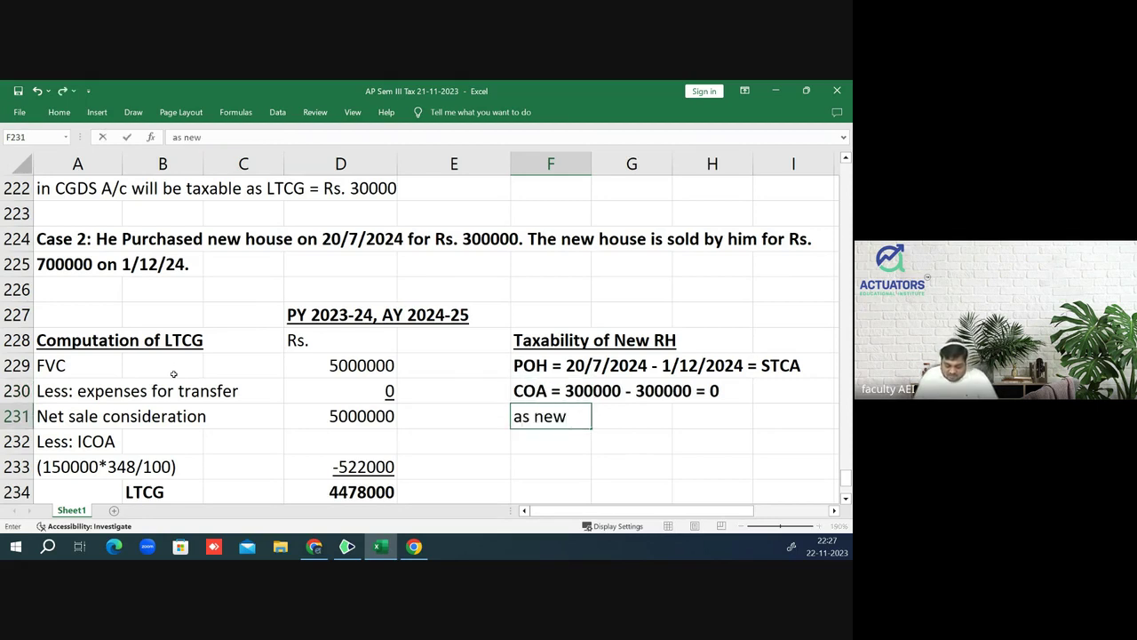
text(RH is )
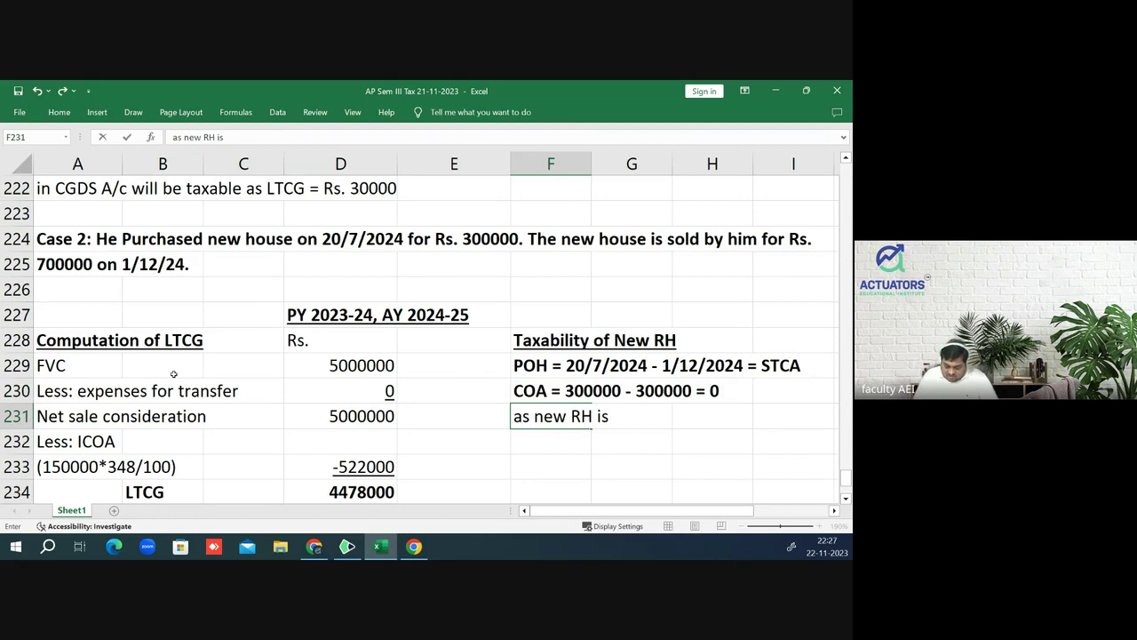
text(sold wi)
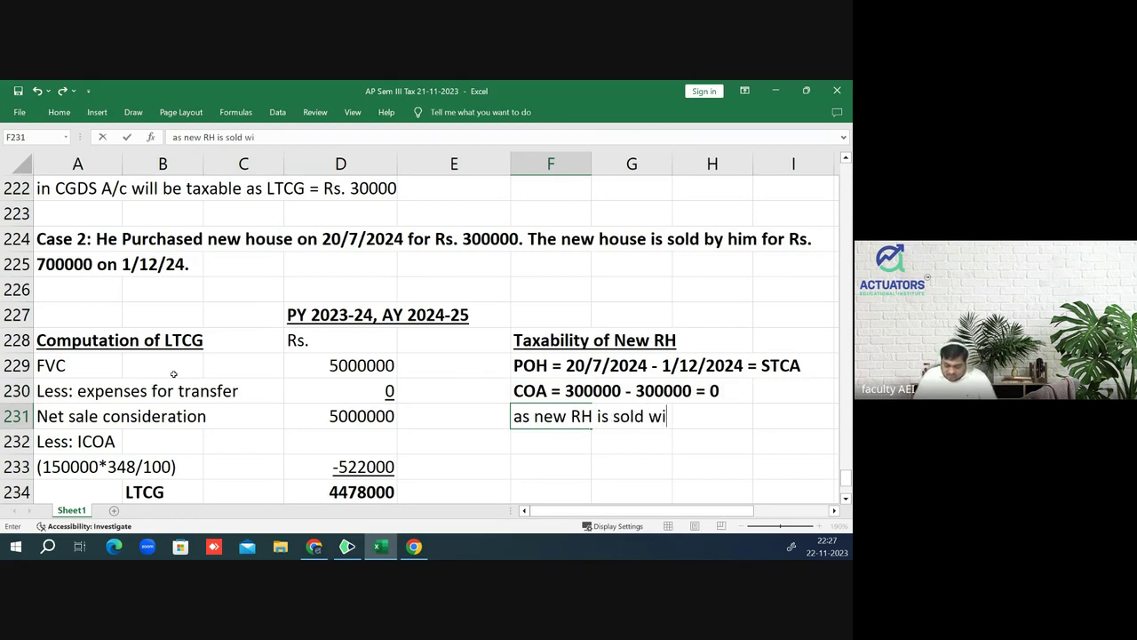
text(thin 3 yea)
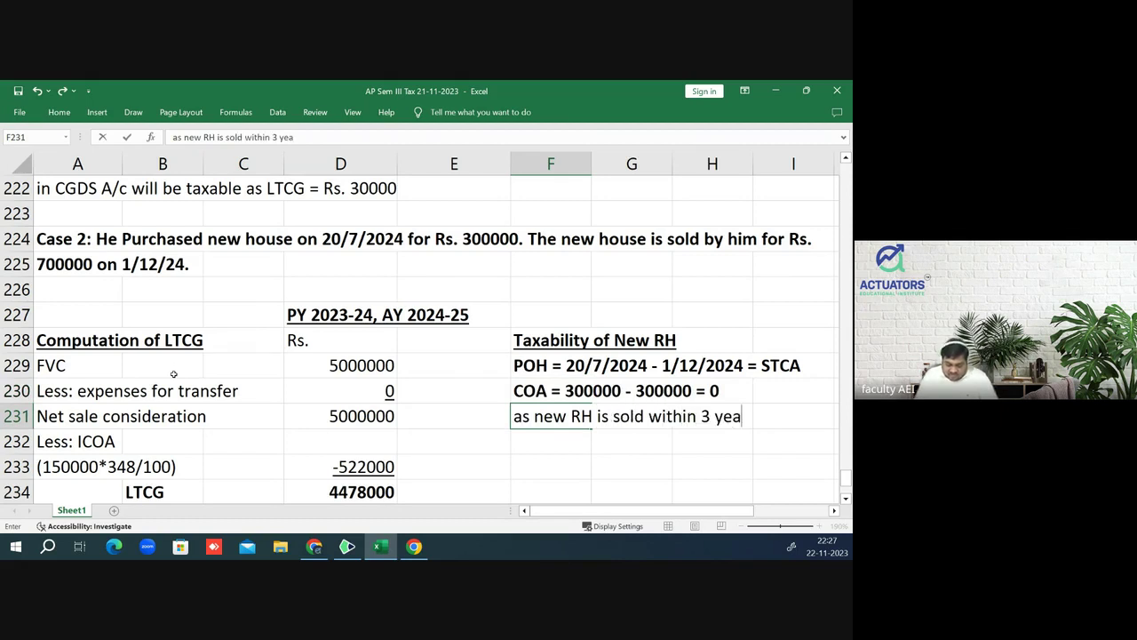
text(rs from th)
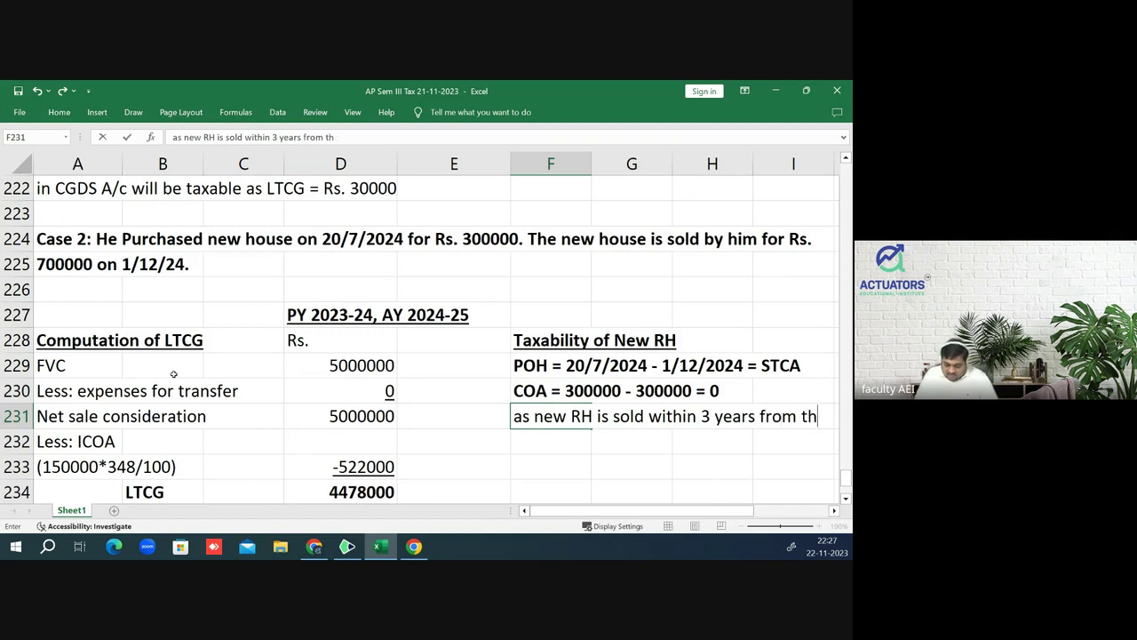
text(e)
key(Return)
text(dat)
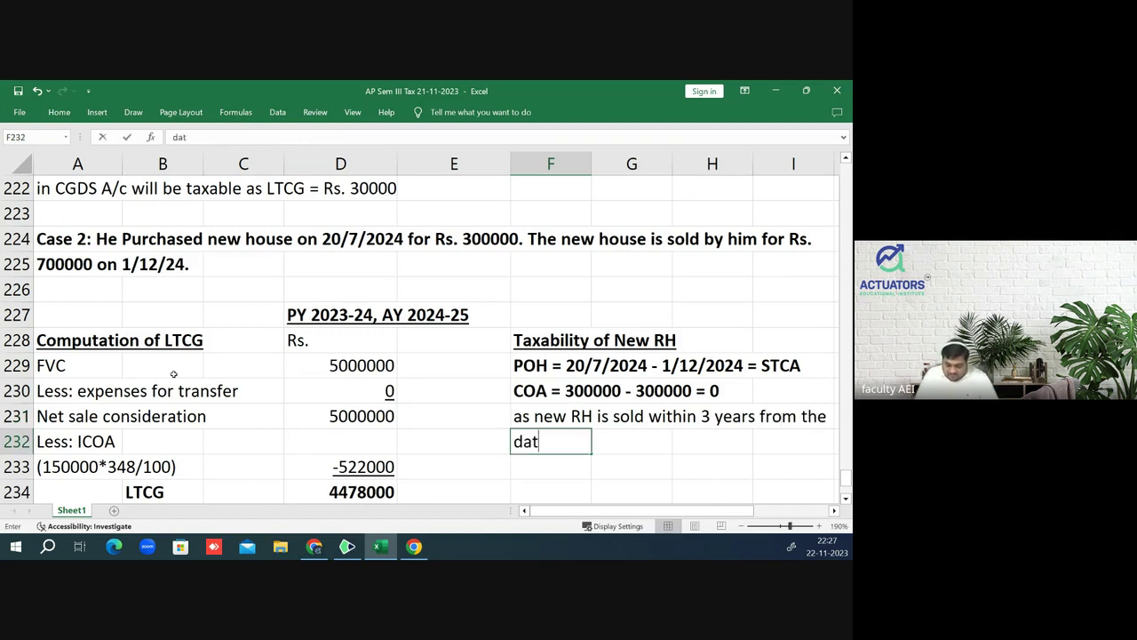
text(e)
key(BackSpace)
text(of )
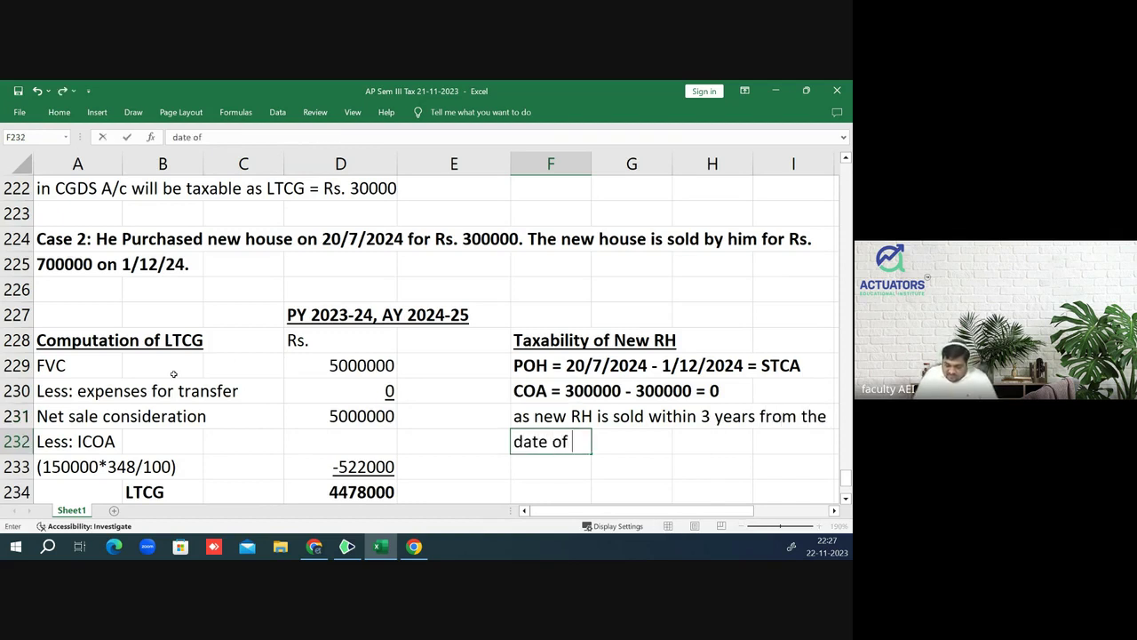
text(purchase )
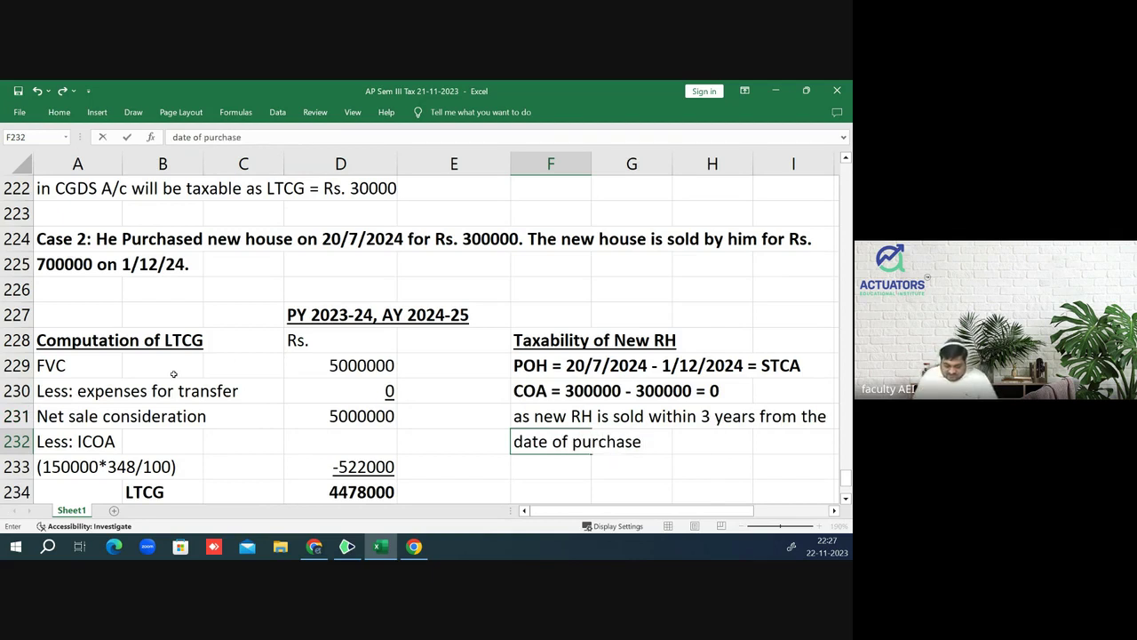
text(amount)
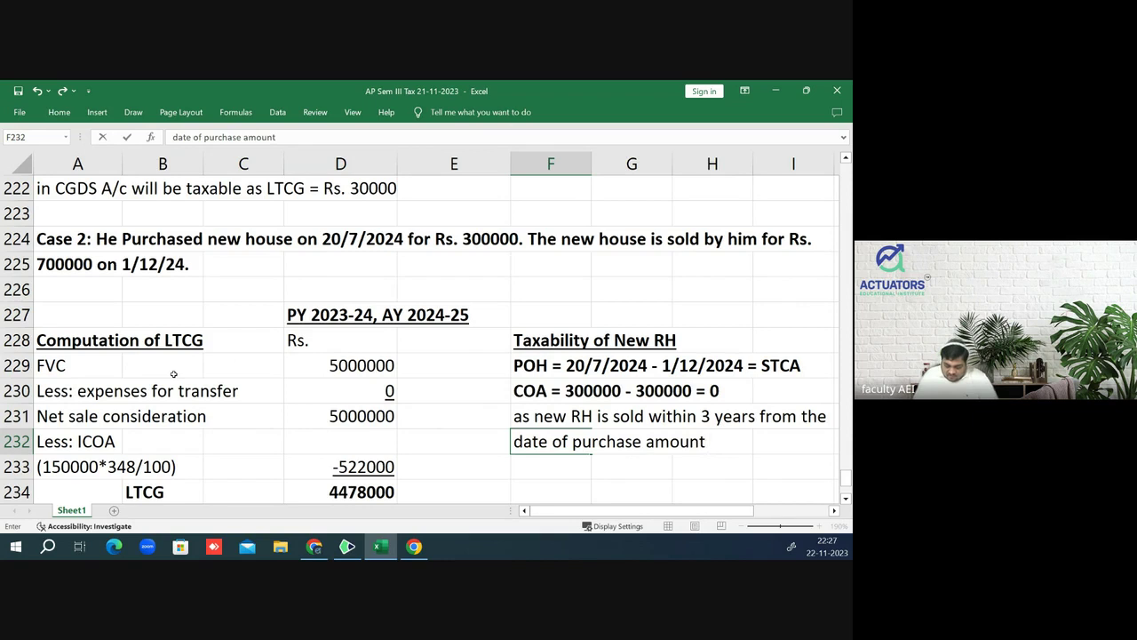
text( exempted)
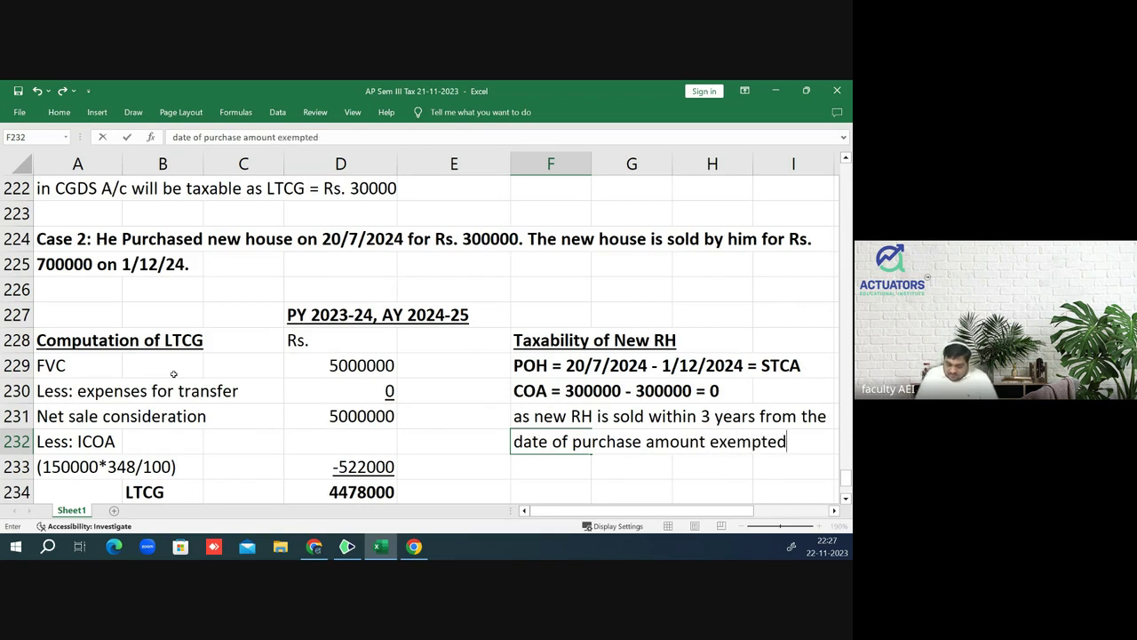
key(Return)
text(earlie)
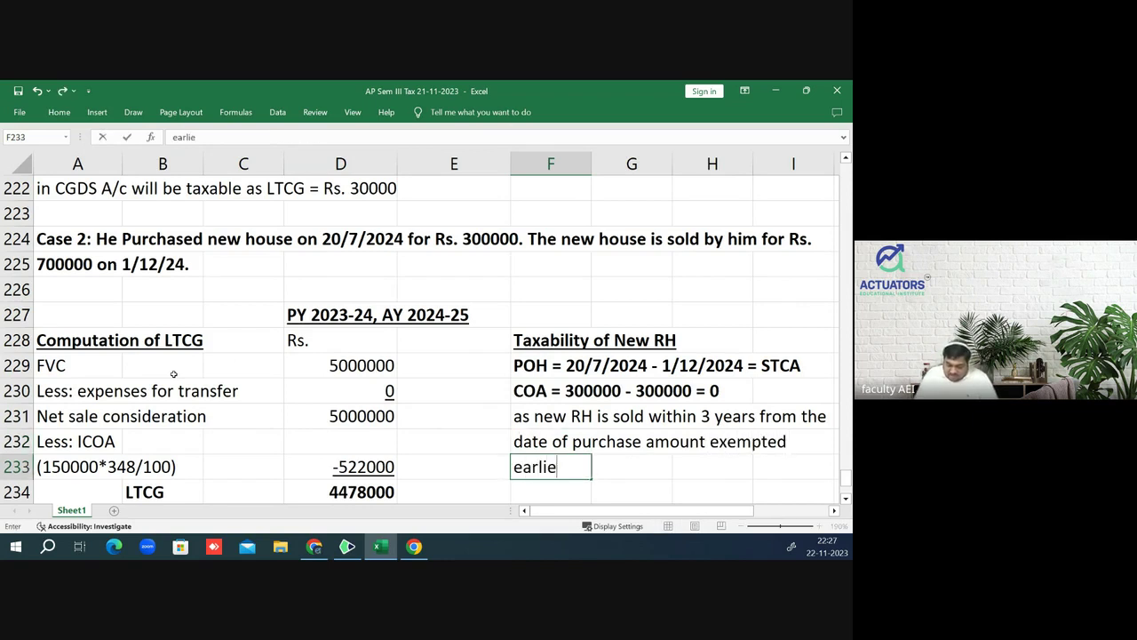
text(r will)
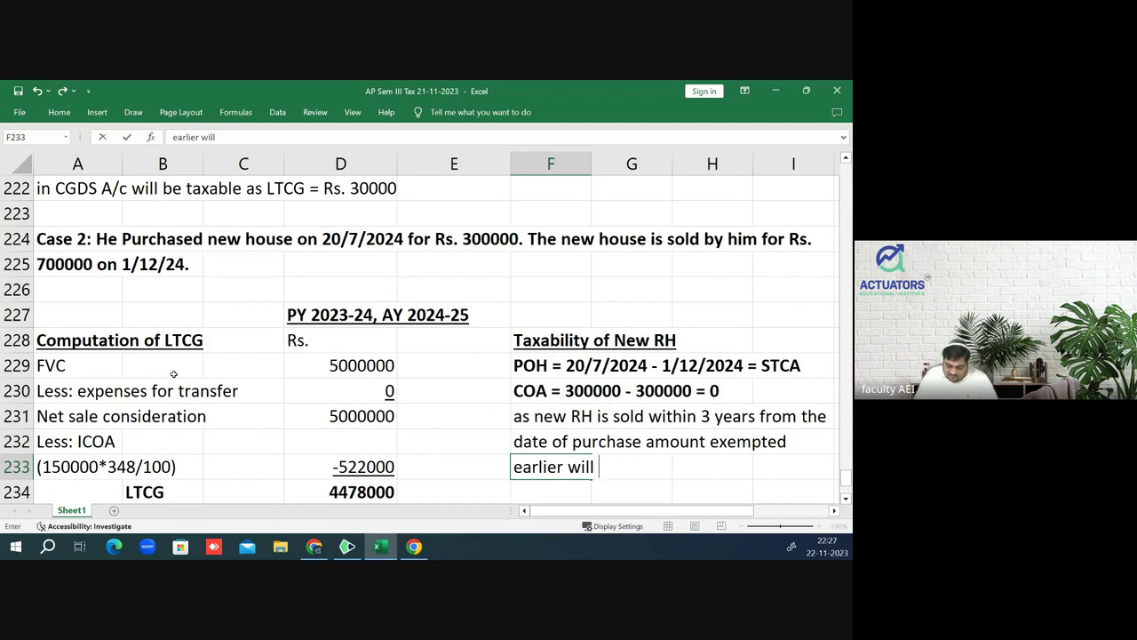
text( be reduced)
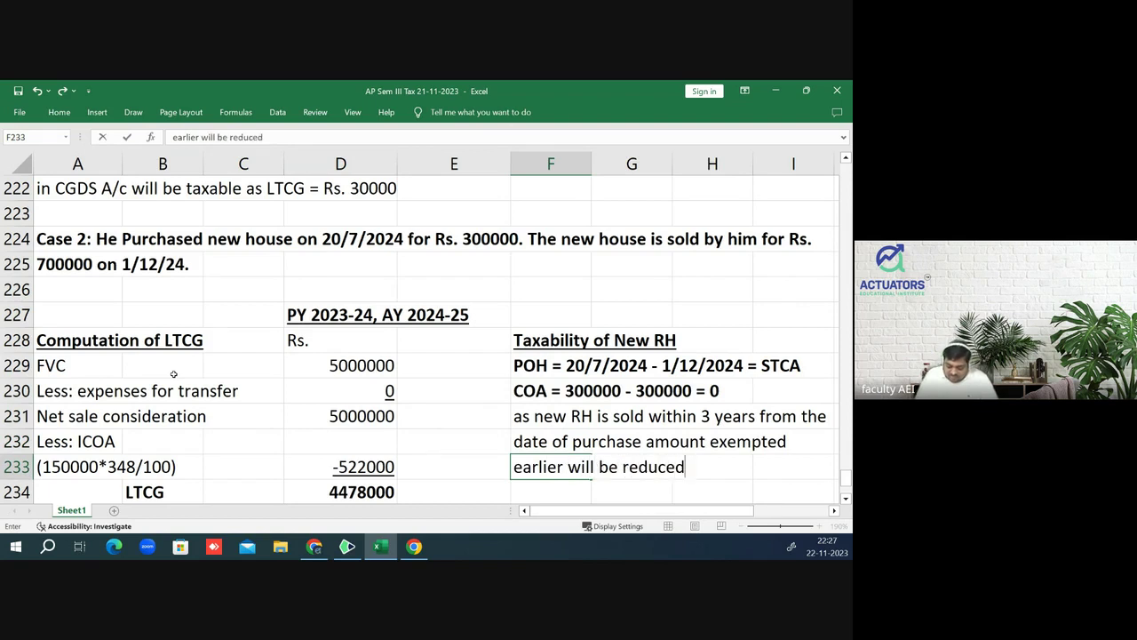
text( from COA)
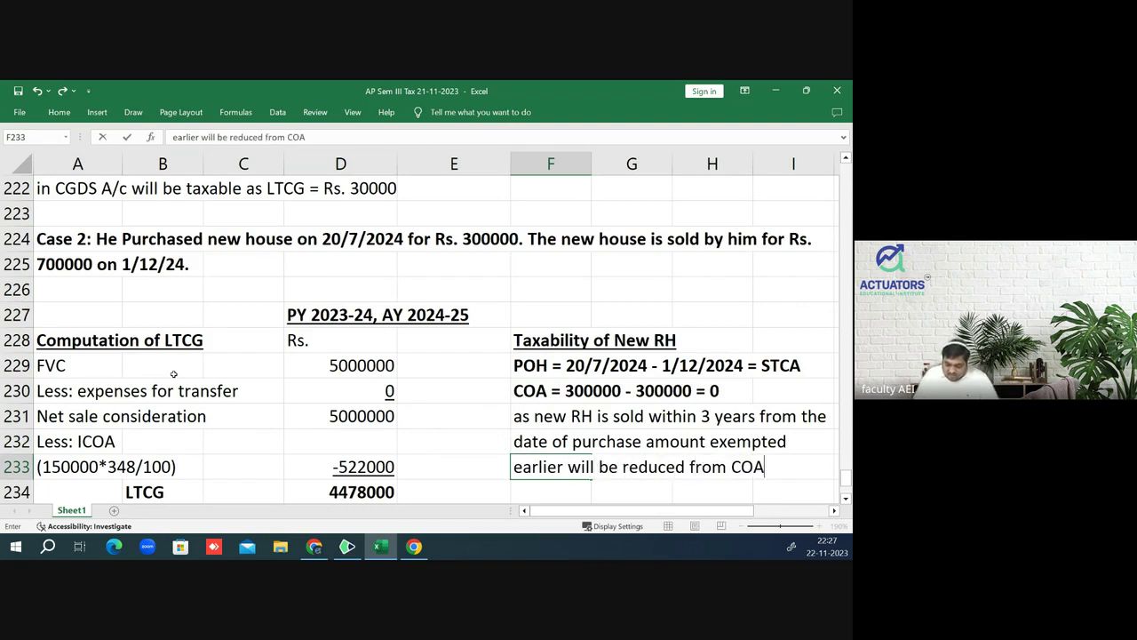
key(Return)
key(Up)
key(Up)
key(Up)
key(Up)
key(Up)
key(Up)
key(Up)
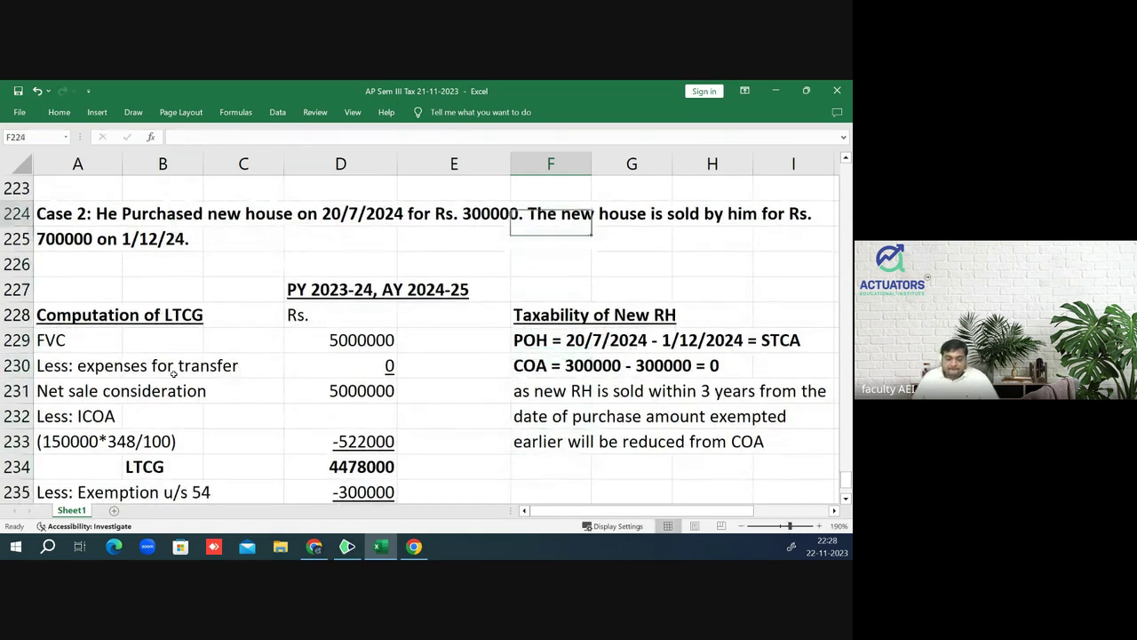
key(Up)
key(Up)
- Insert 'from the date of purchase,' into condition b in A184
key(Up)
key(Up)
key(Up)
key(Up)
key(Up)
key(Up)
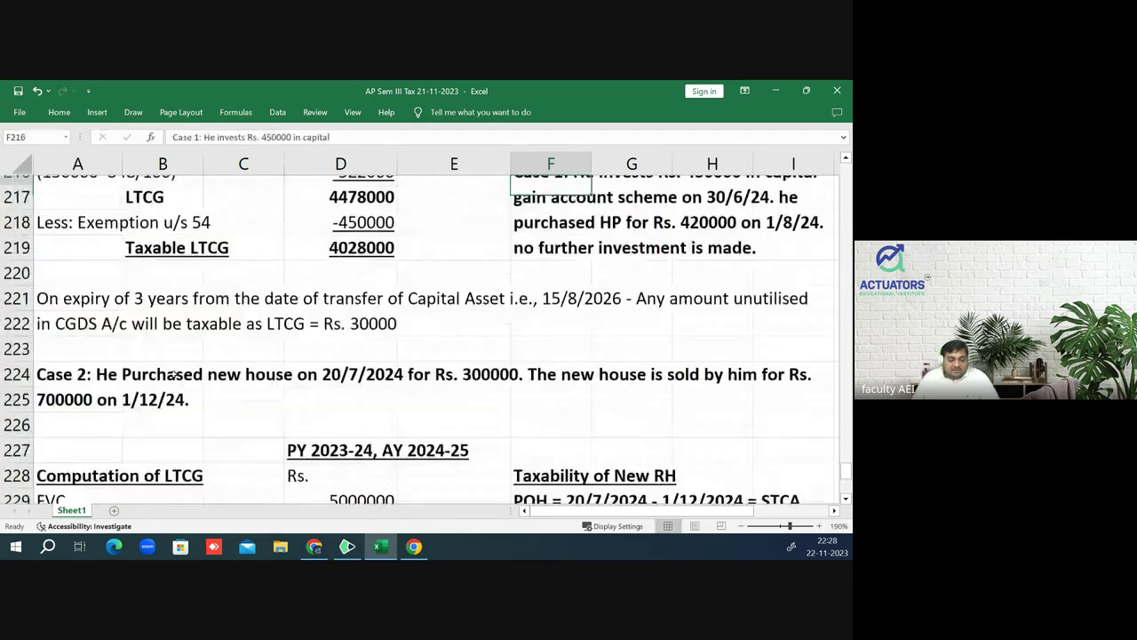
key(Up)
key(Up)
key(Up)
key(Up)
key(Up)
key(Up)
key(Up)
key(Up)
key(Up)
key(Up)
key(Up)
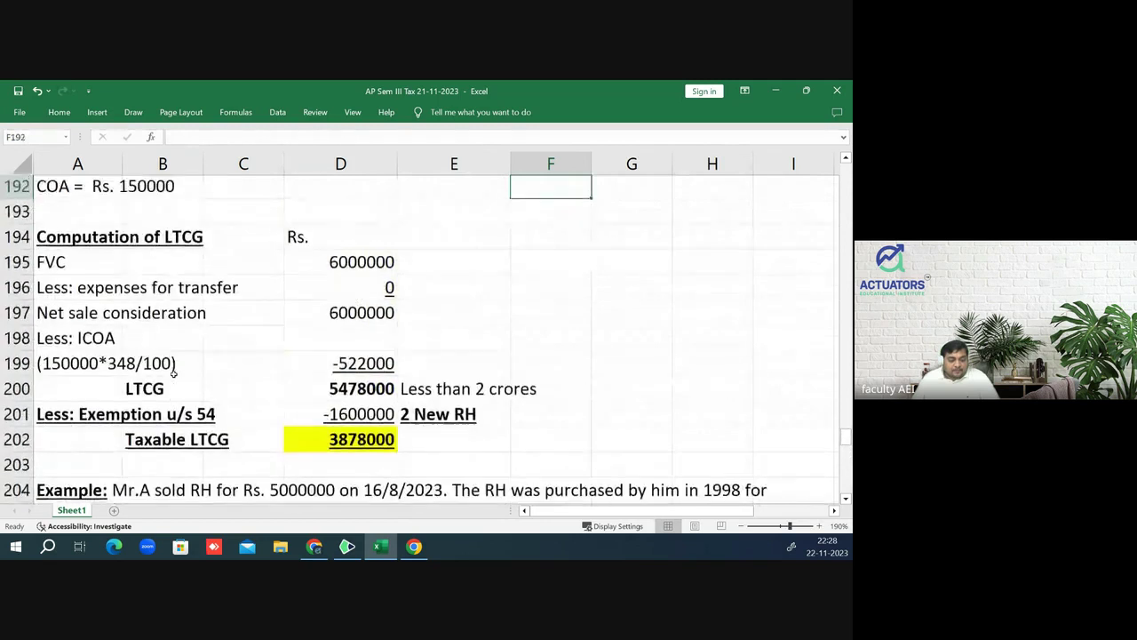
key(Up)
key(Up)
key(Up)
key(Up)
key(Up)
key(Up)
key(Up)
key(Up)
key(Up)
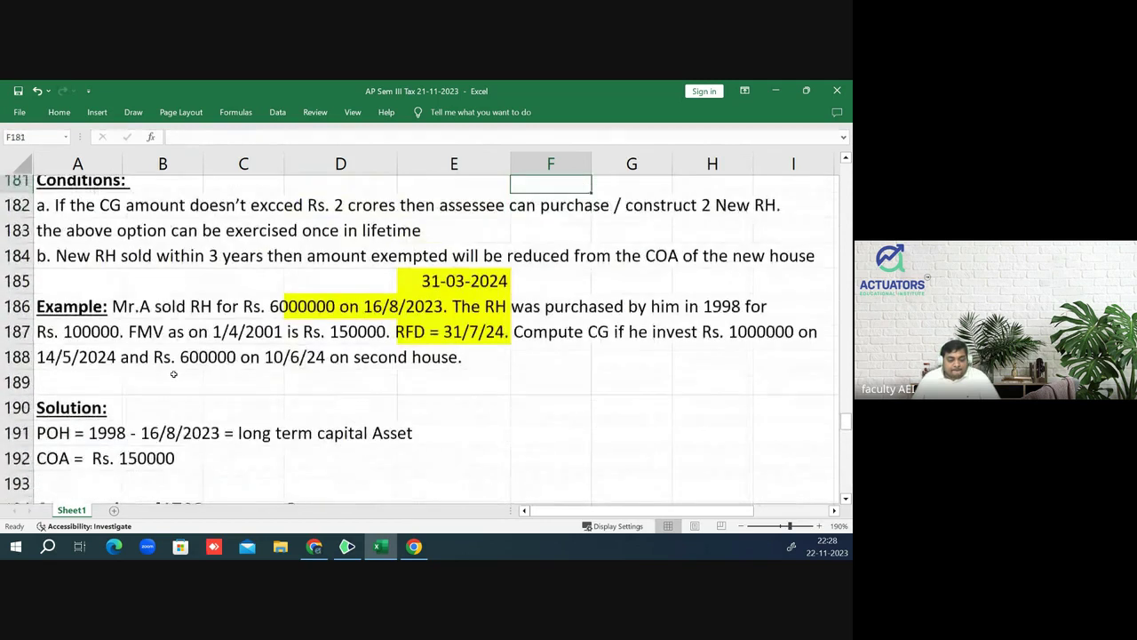
key(Up)
key(Down)
key(Down)
key(Down)
key(Down)
key(Left)
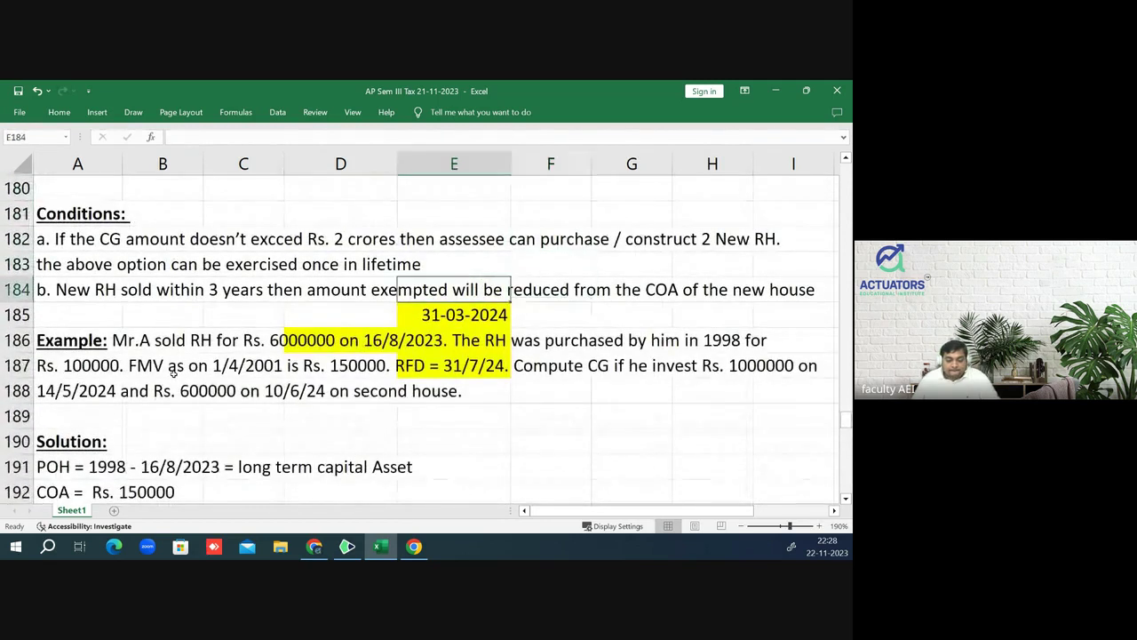
key(Left)
key(Left)
key(Left)
key(Left)
key(F2)
key(Left)
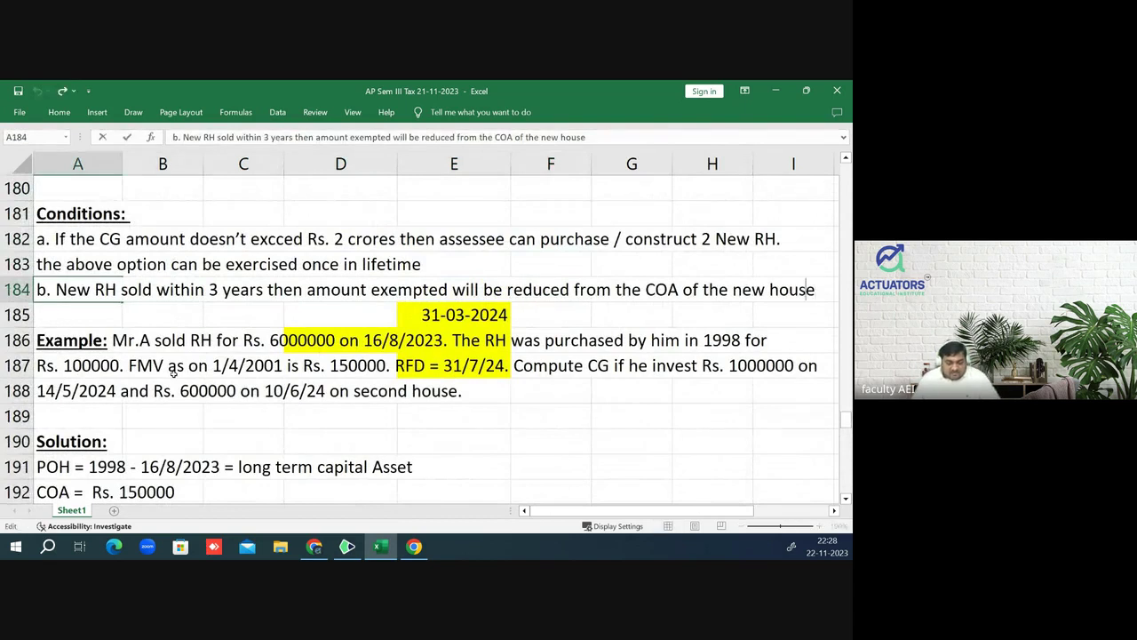
key(Left)
key(Left)
key(Left)
key(Left)
key(Left)
key(Left)
key(Left)
key(Left)
key(Left)
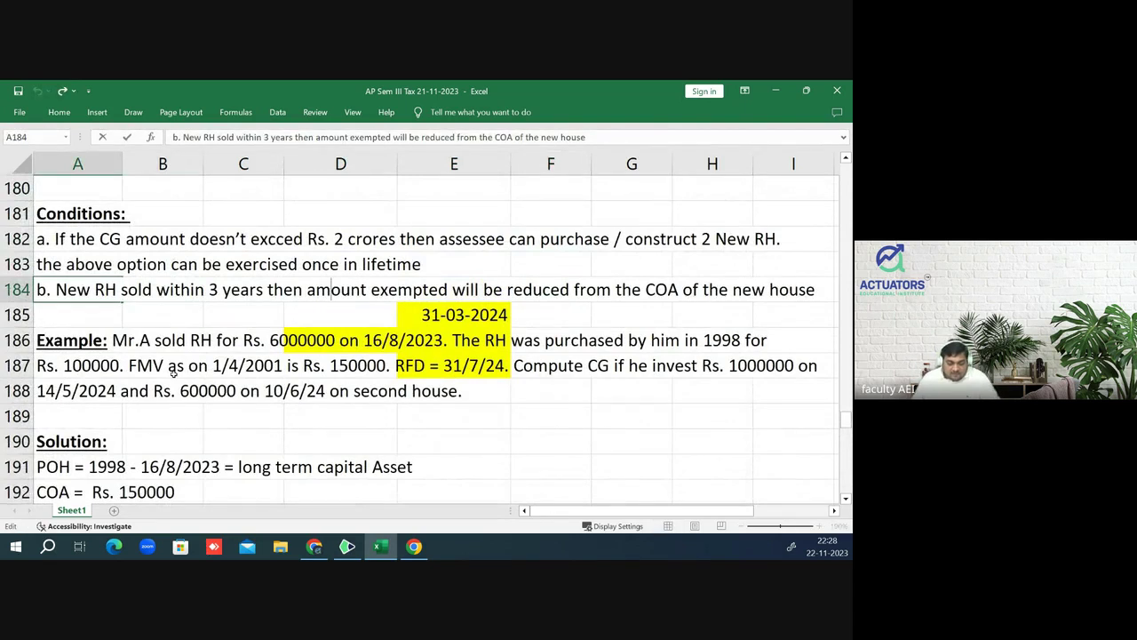
text(from)
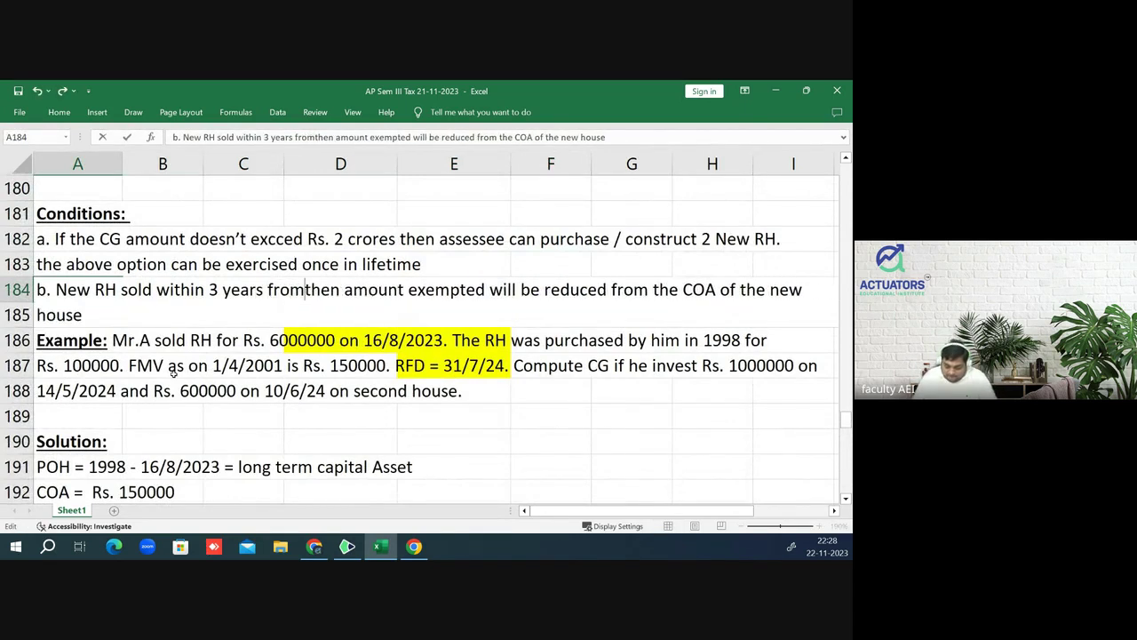
text( the date )
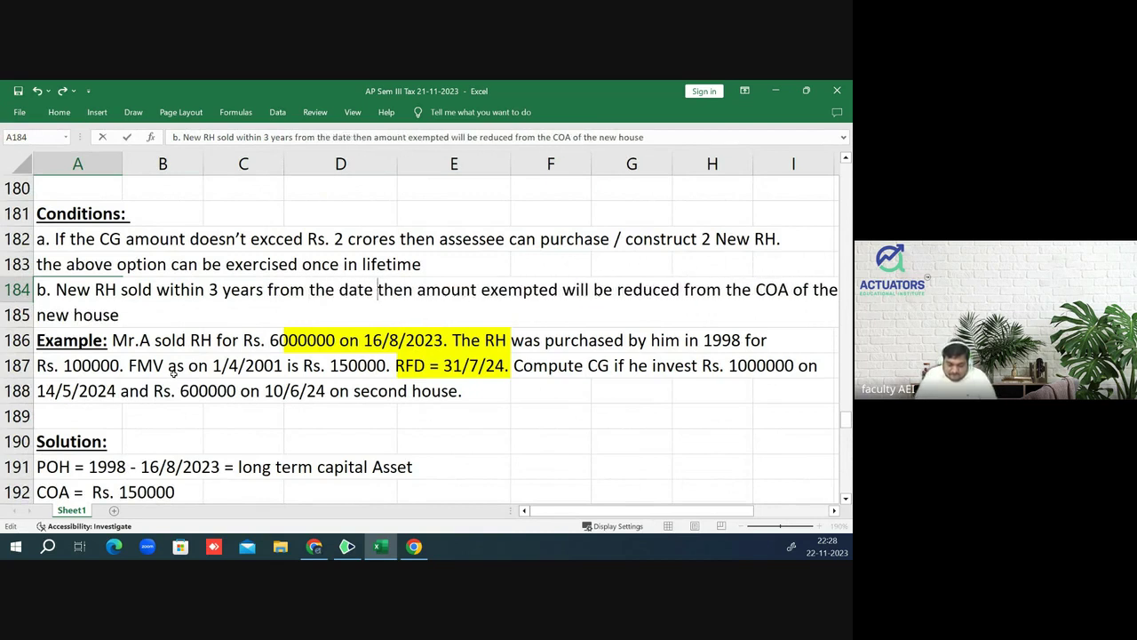
text(of purch)
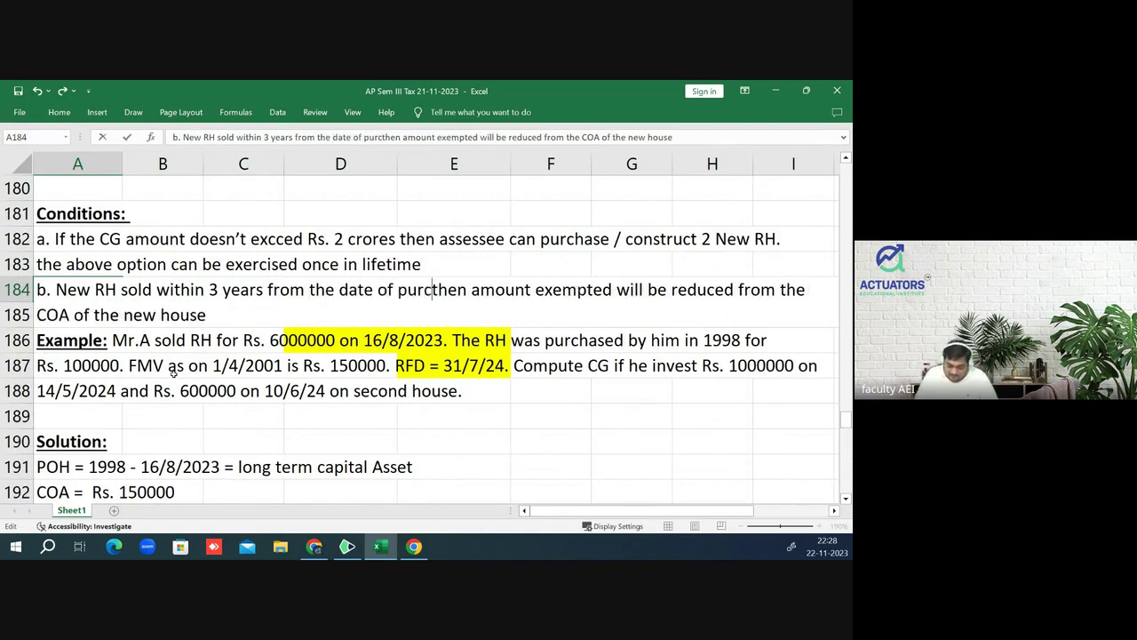
text(ase,)
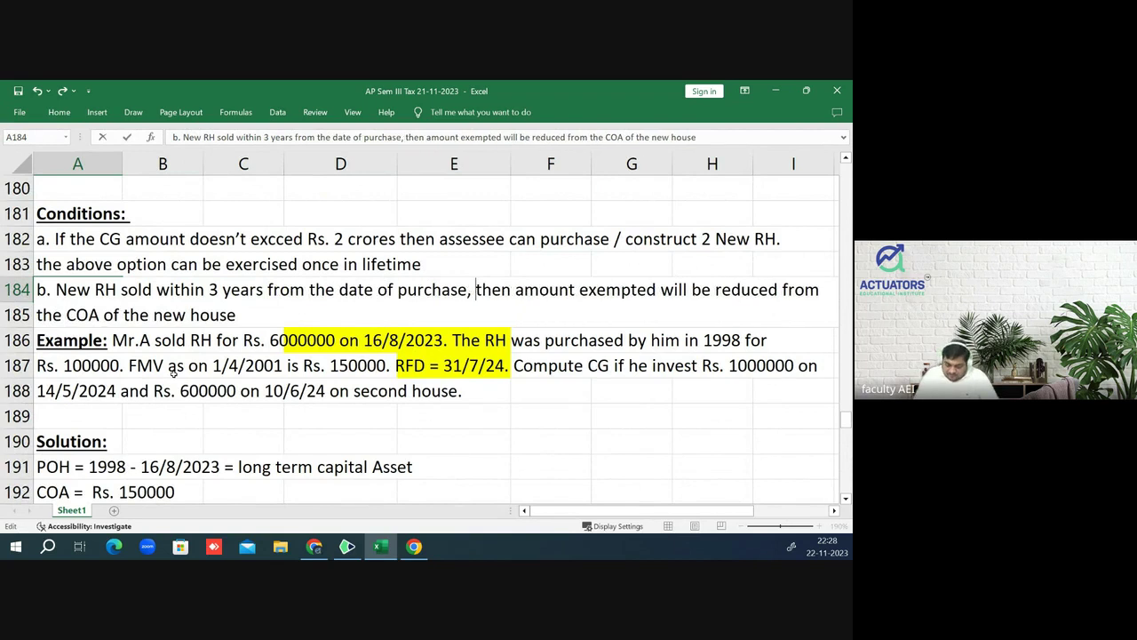
key(Return)
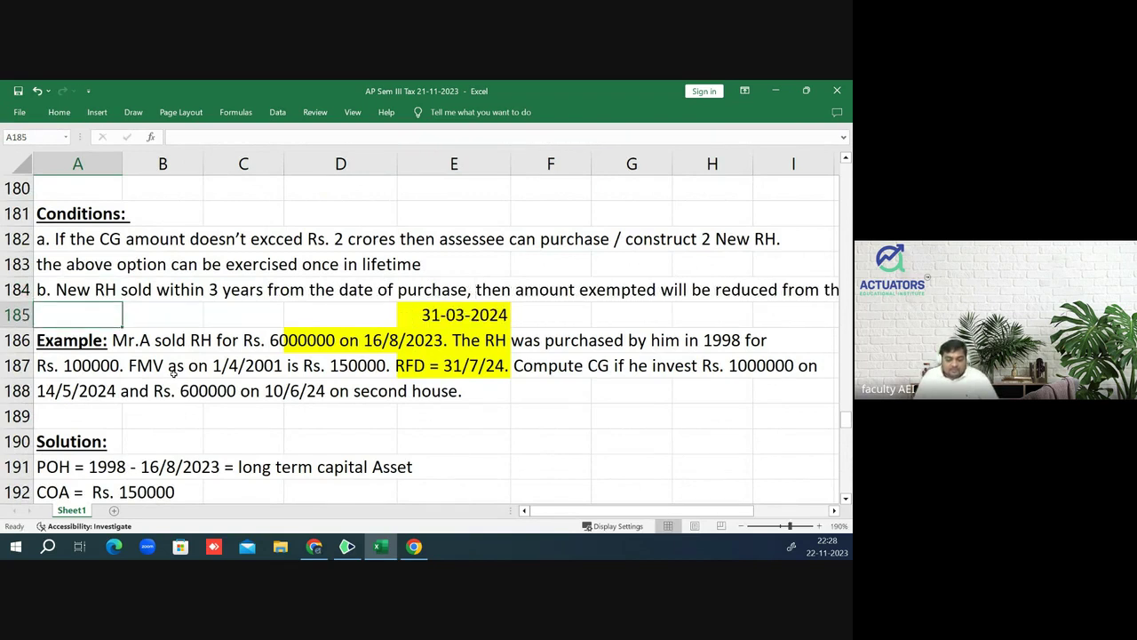
- Move the trailing 'COA of the new house' words of condition b into A185
key(Up)
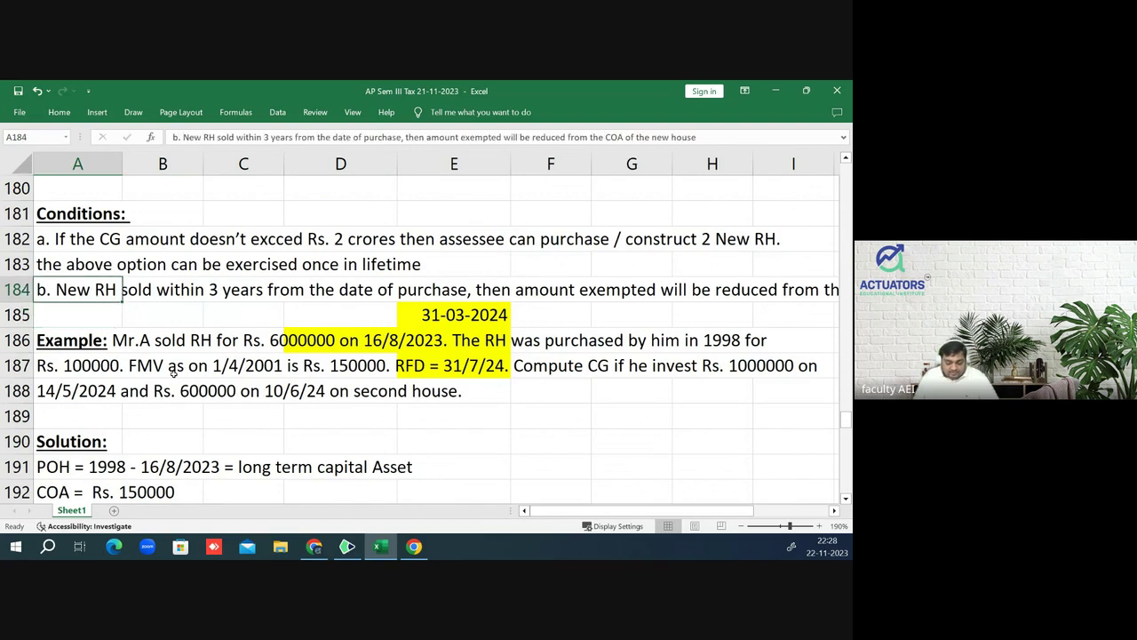
key(F2)
key(shift+Left)
key(shift+Left)
key(shift+Left)
key(shift+Left)
key(shift+Left)
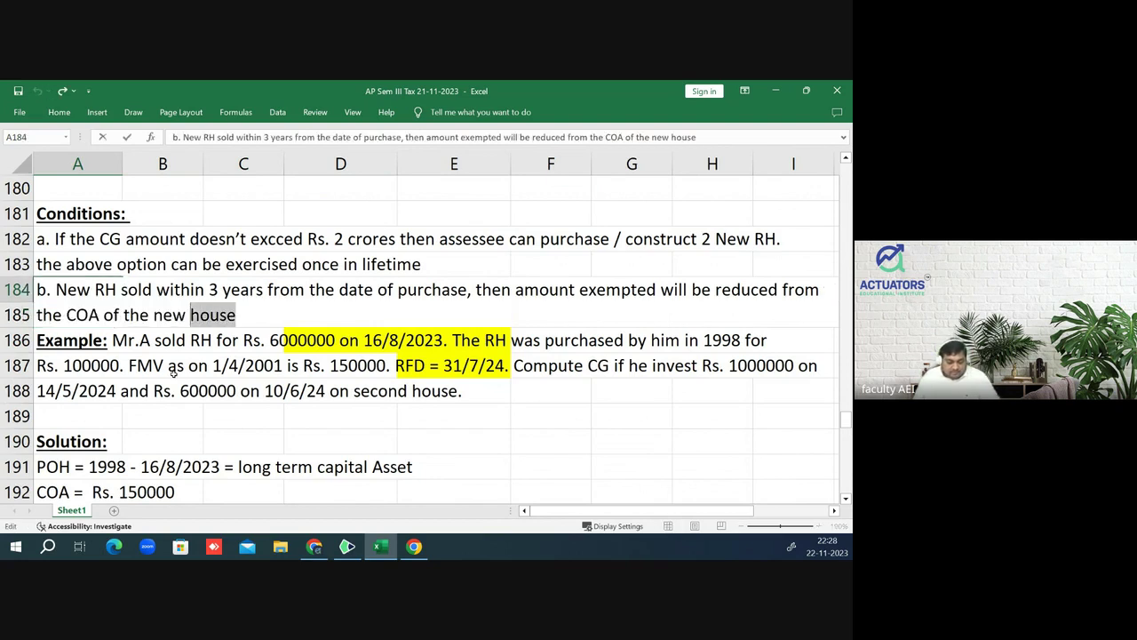
key(shift+Left)
key(shift+Left)
key(shift+Left)
key(shift+Left)
key(shift+Left)
key(shift+Left)
key(shift+Left)
key(ctrl+c)
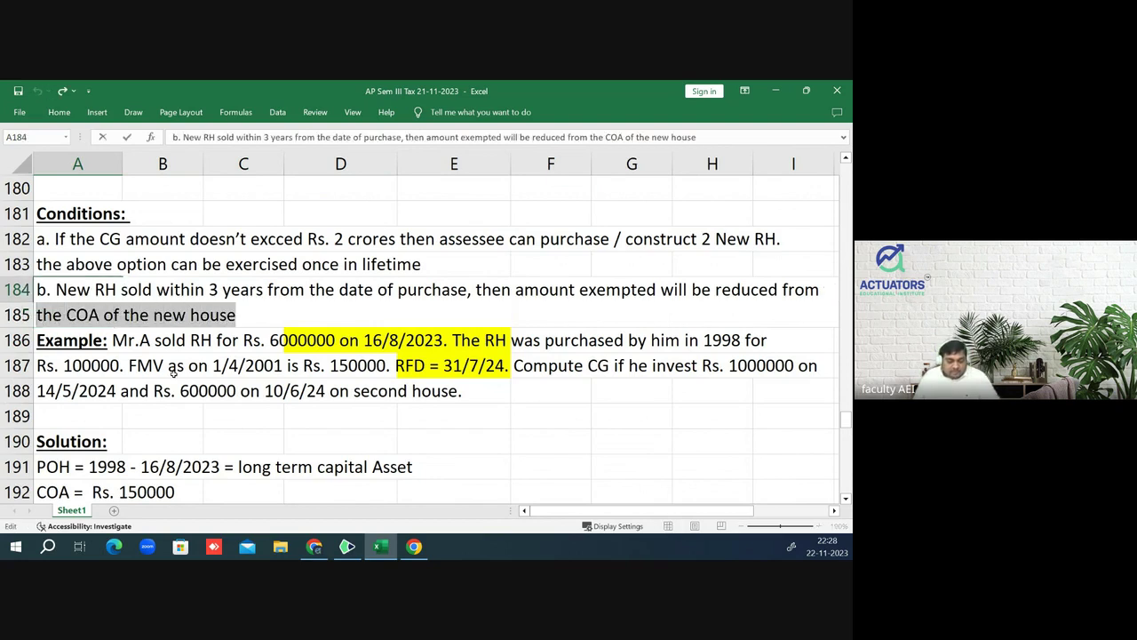
key(Delete)
key(Return)
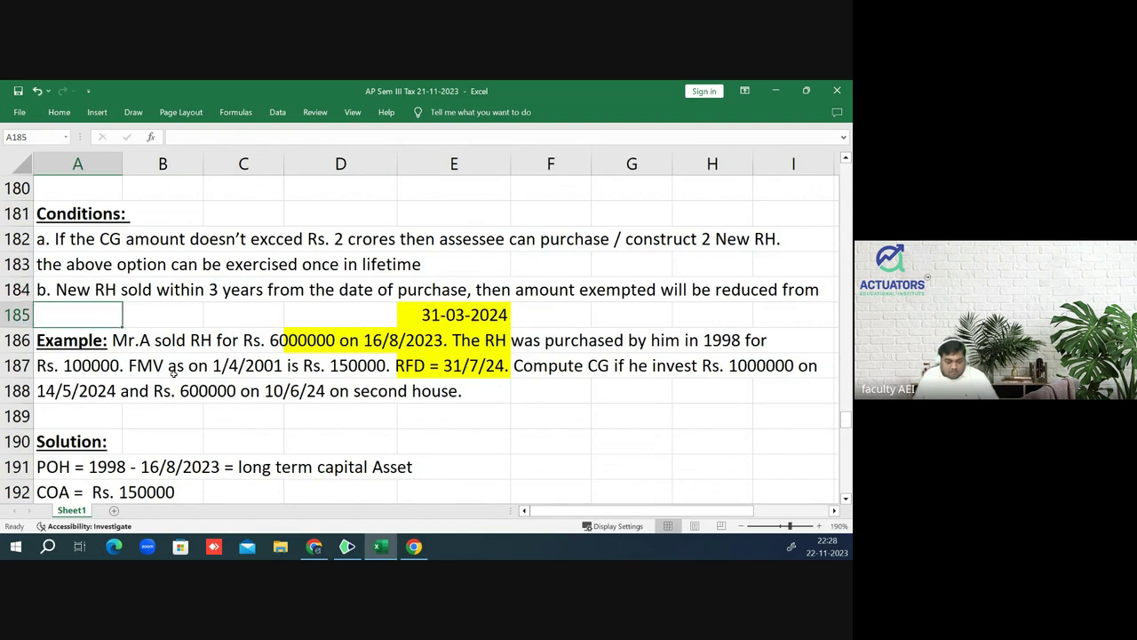
key(ctrl+v)
key(Down)
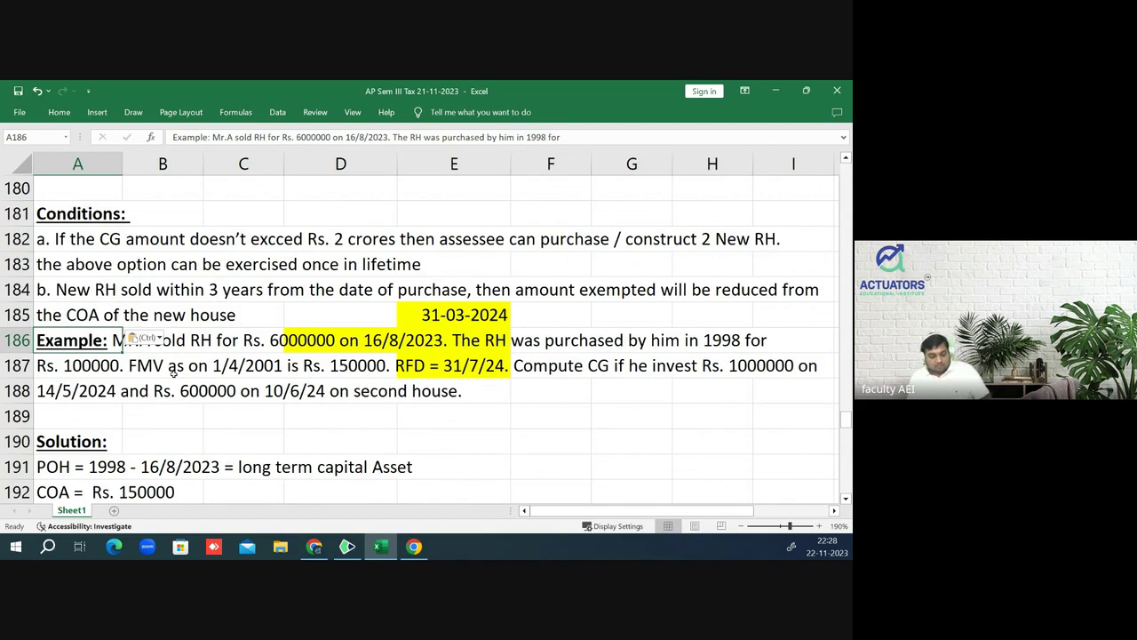
key(Up)
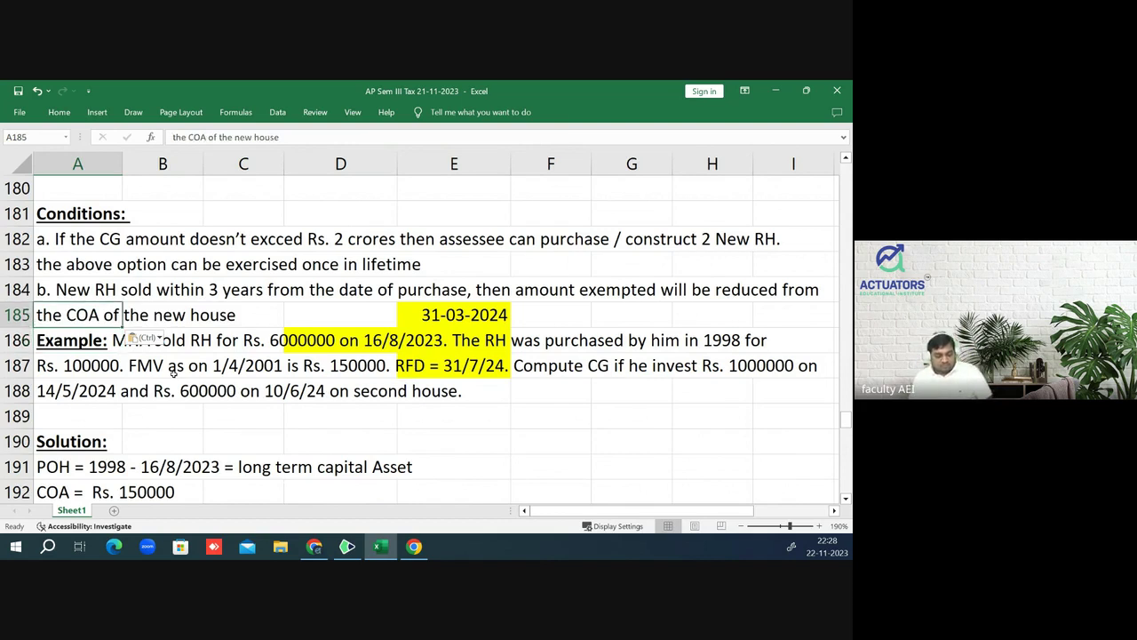
key(Down)
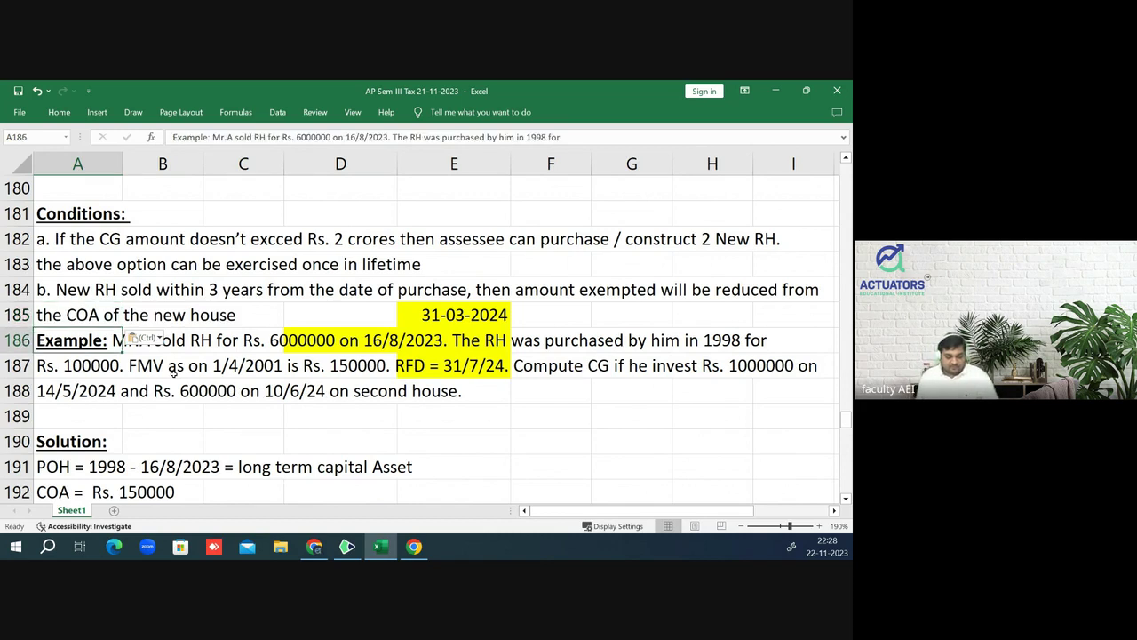
- Insert a blank row 186 above the Example and move the 31-03-2024 date into it
key(shift+space)
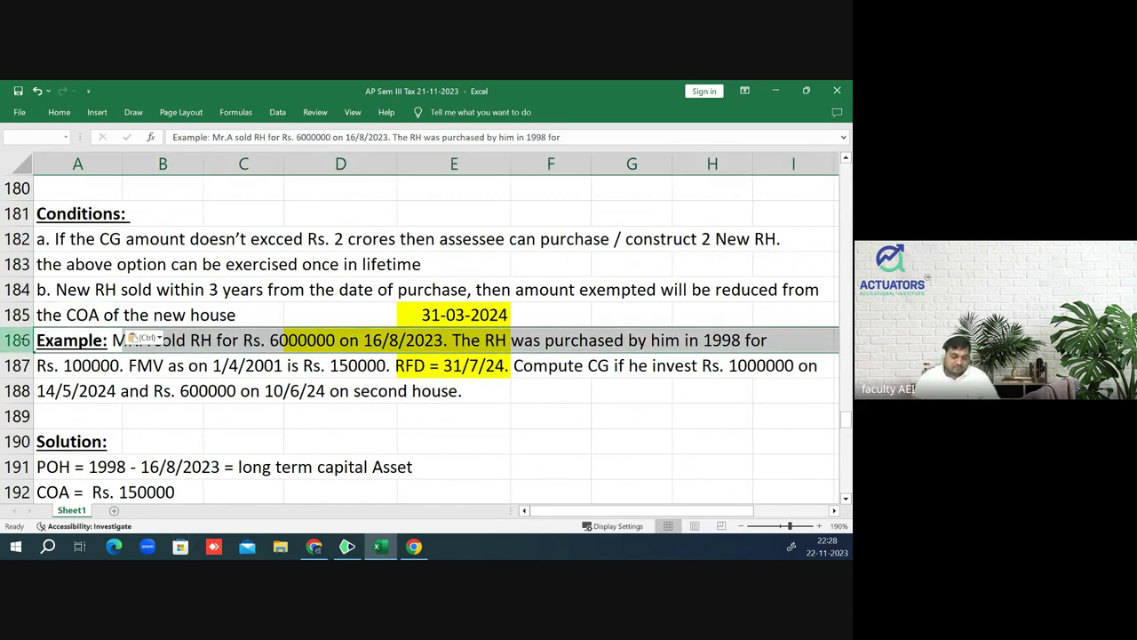
right_click(23, 345)
key(Escape)
key(ctrl+shift+plus)
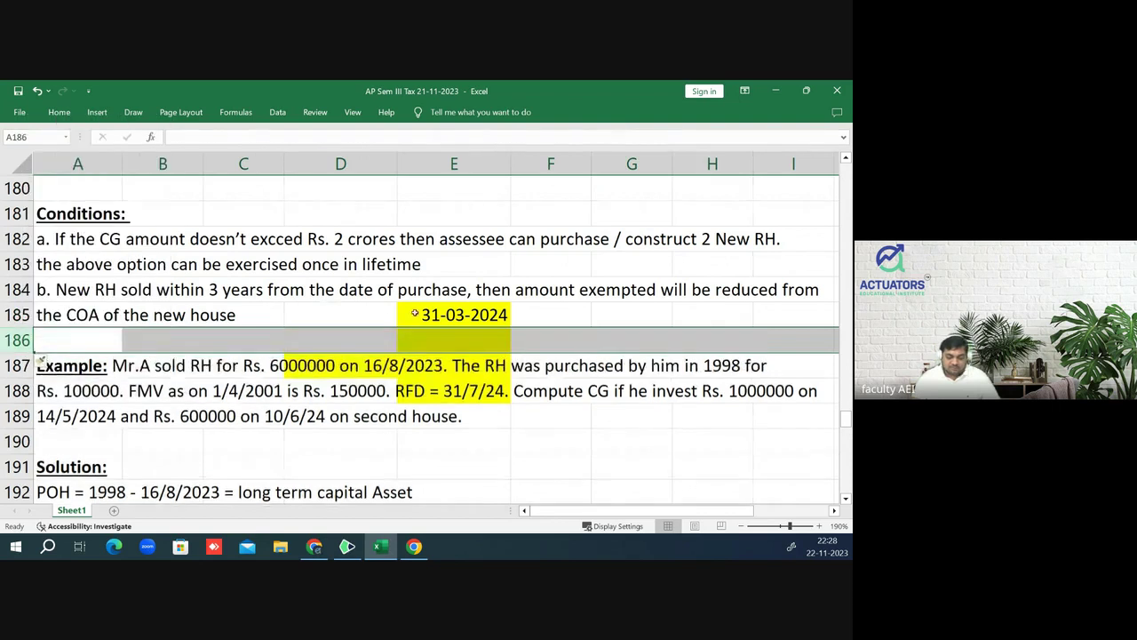
click(467, 317)
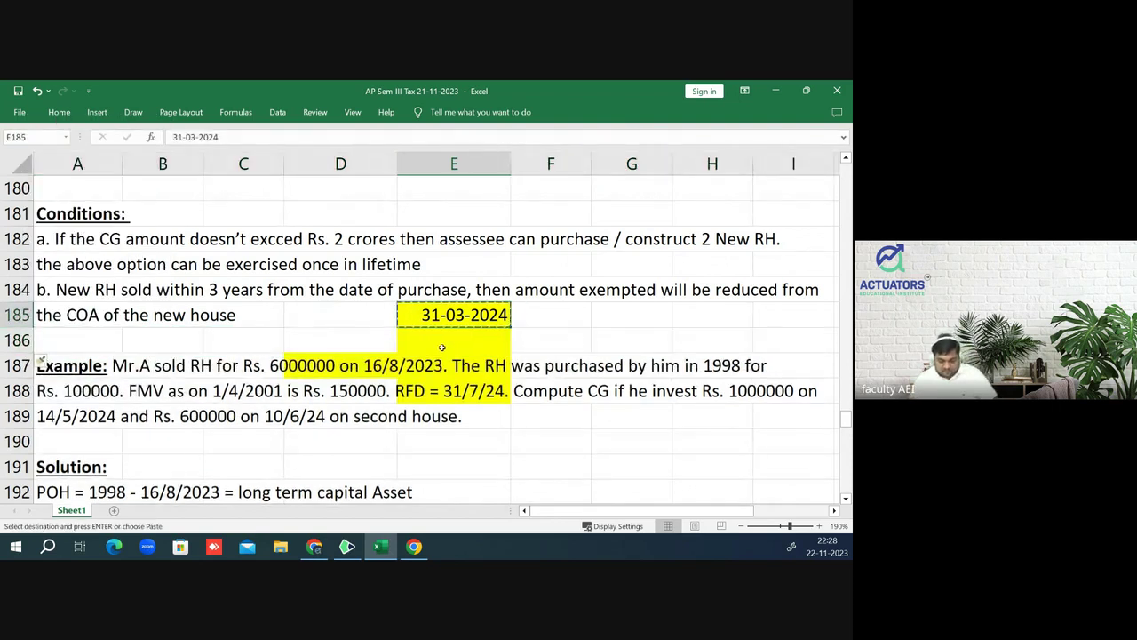
drag(468, 332, 447, 346)
click(539, 331)
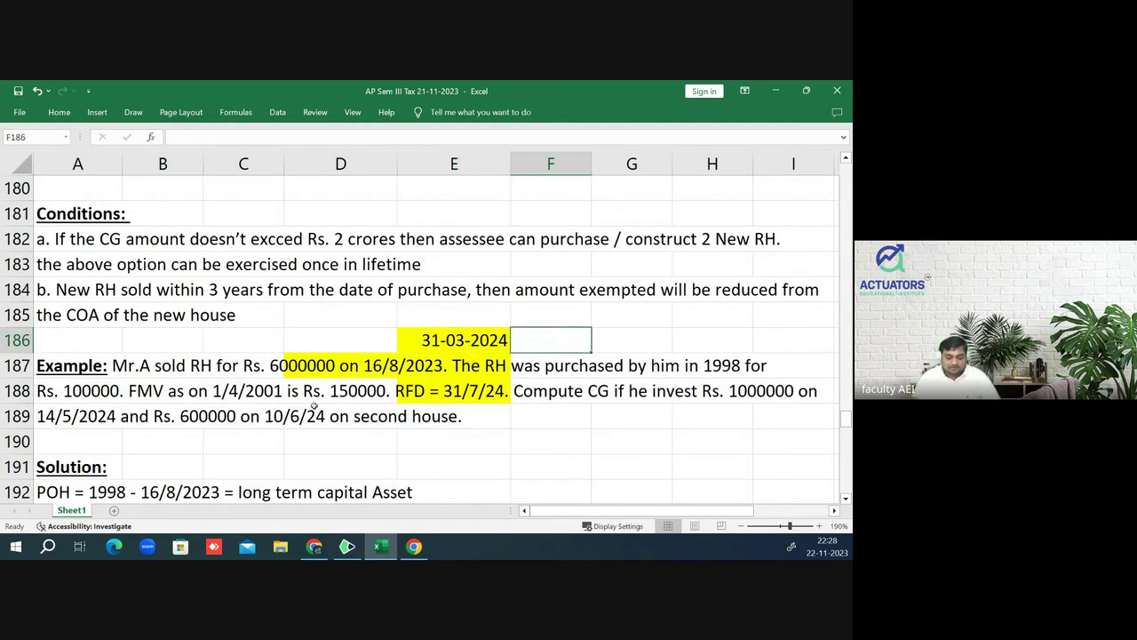
scroll(314, 406, down, 10)
- Add the underlined heading 'Computation of STCG PY 2024-25' below the Taxability notes
scroll(382, 415, down, 2)
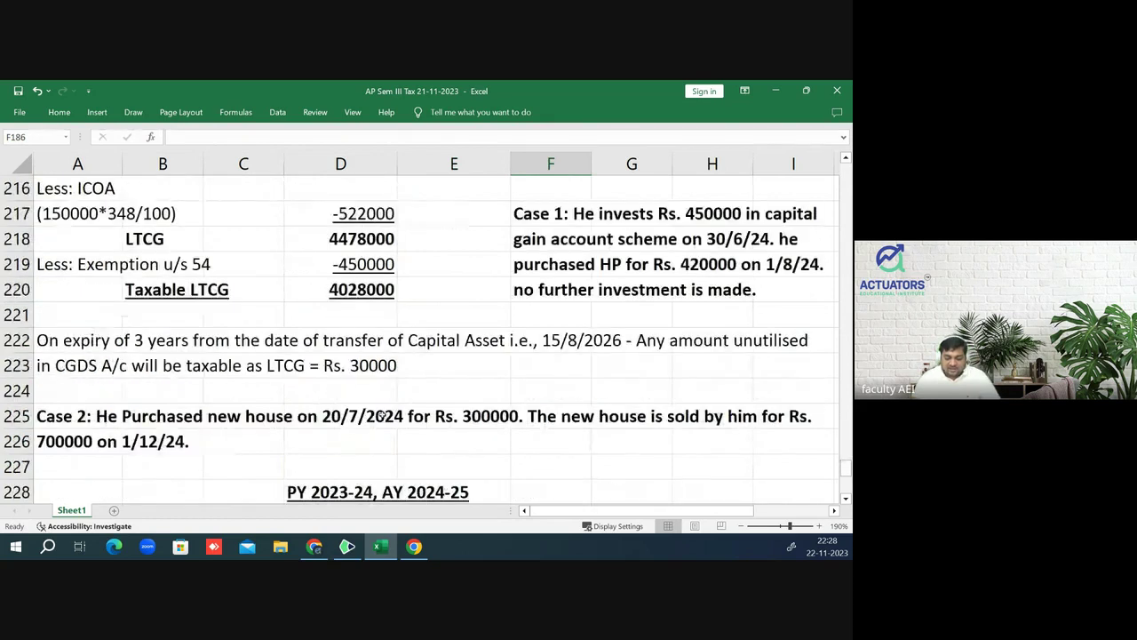
scroll(382, 415, down, 3)
click(475, 411)
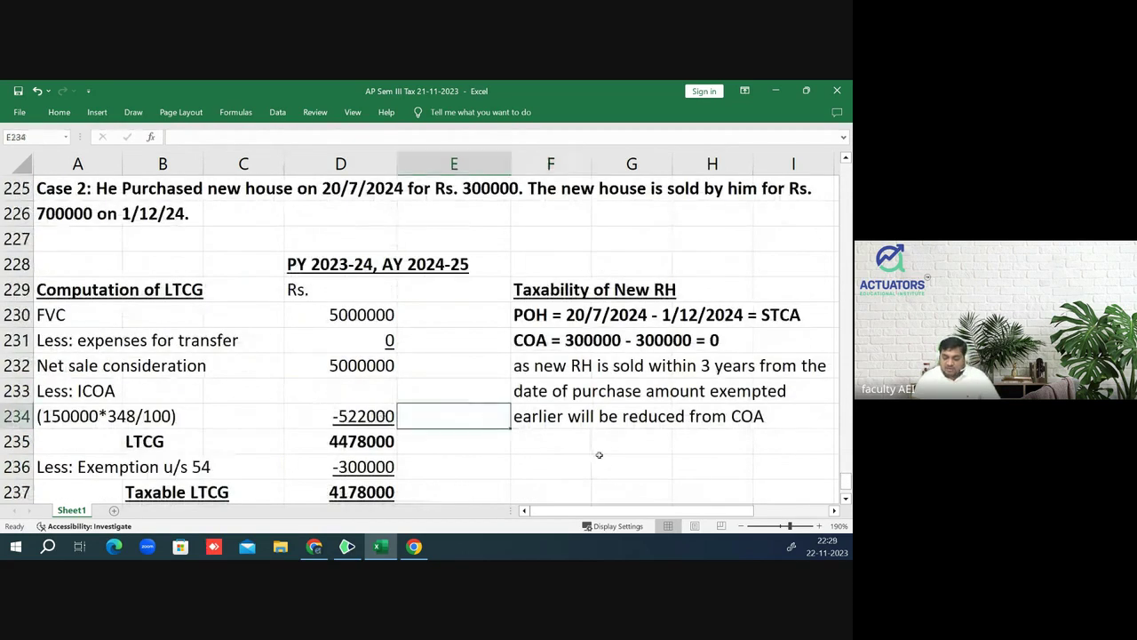
click(542, 449)
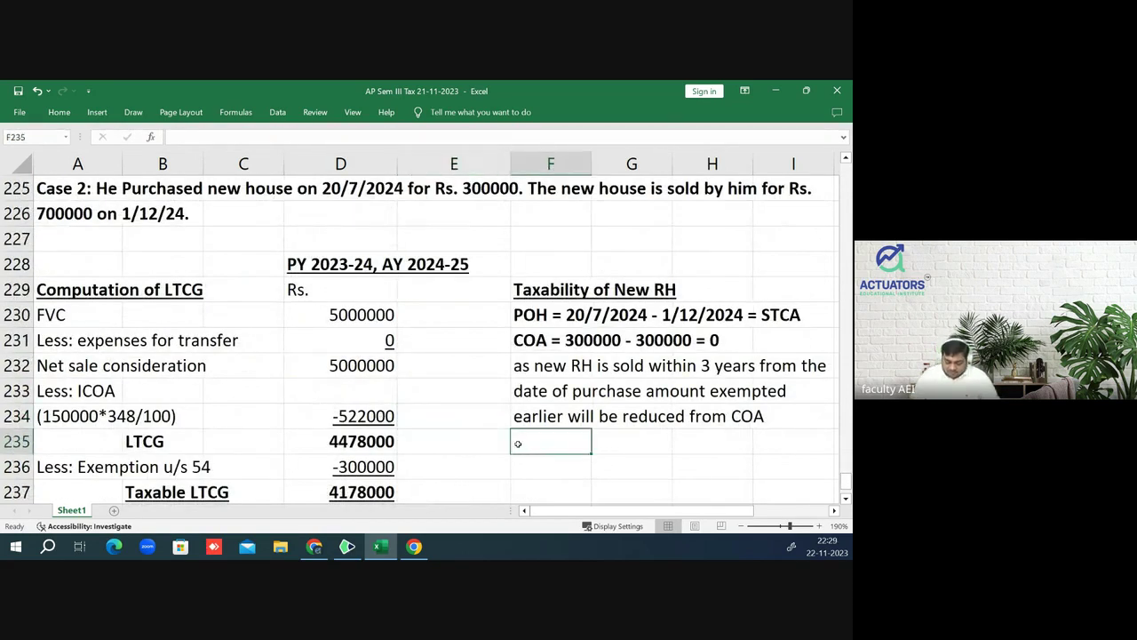
text(FVC)
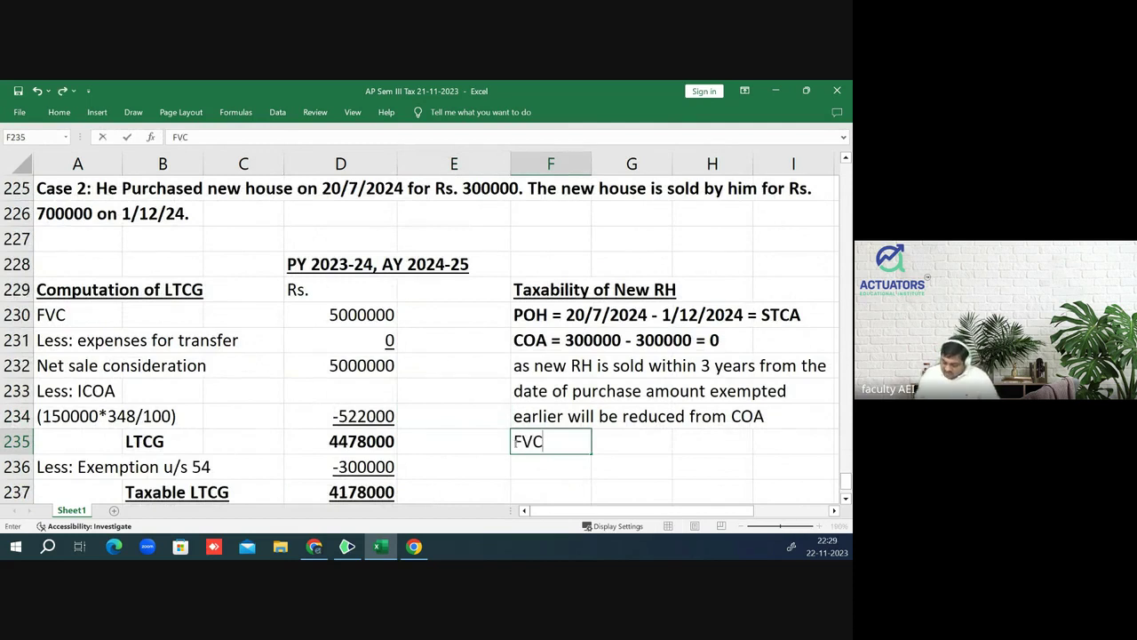
key(BackSpace)
key(BackSpace)
key(BackSpace)
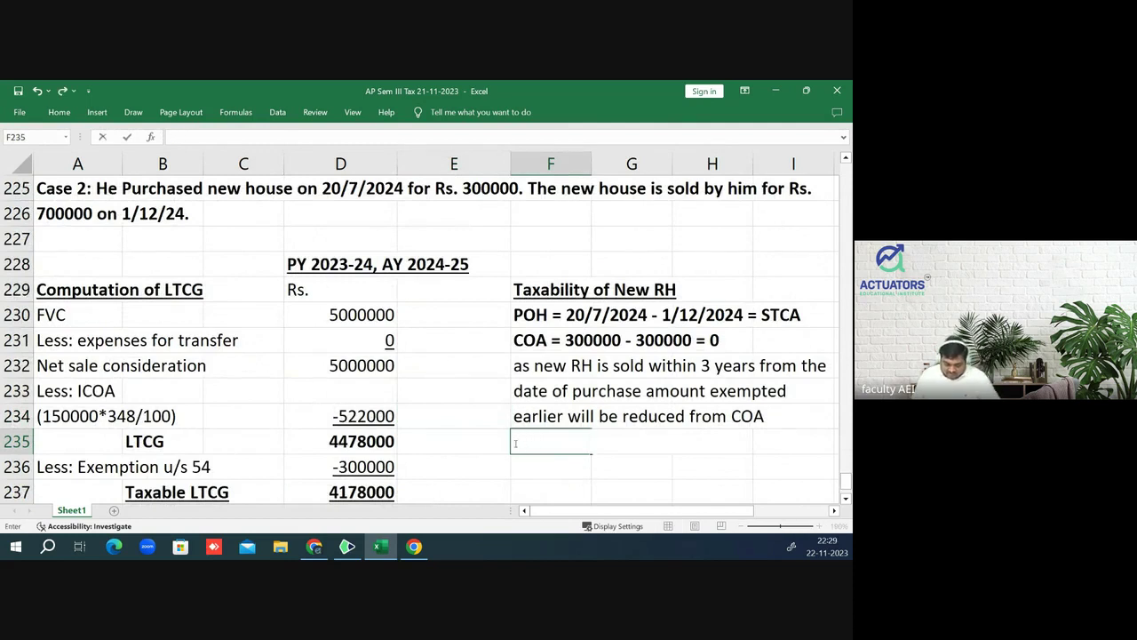
text(Computati)
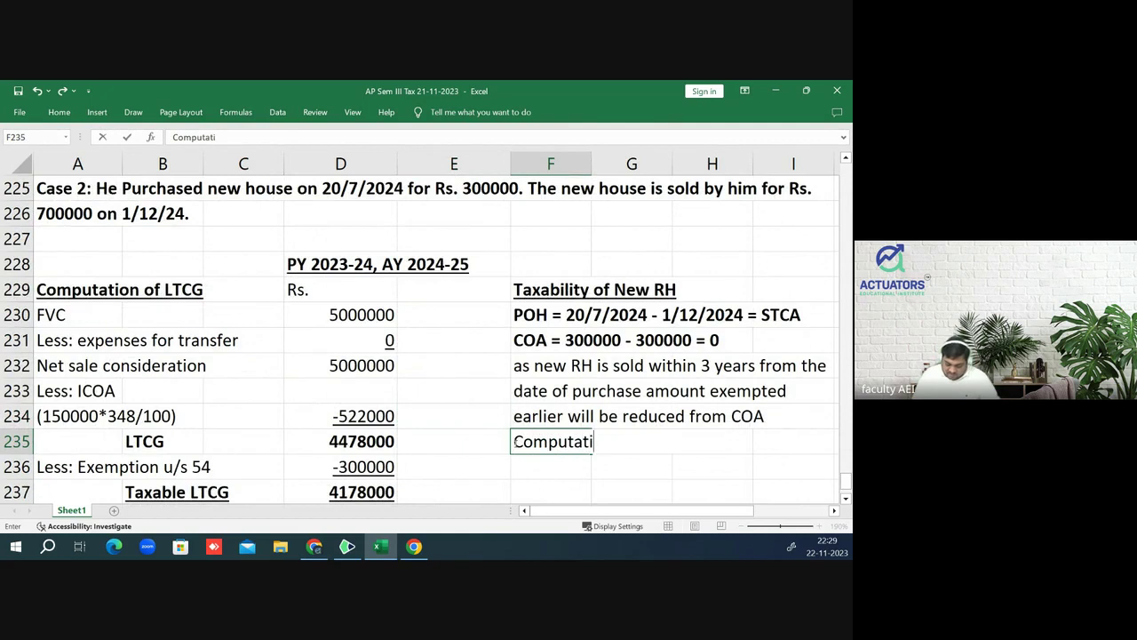
text(on of ST)
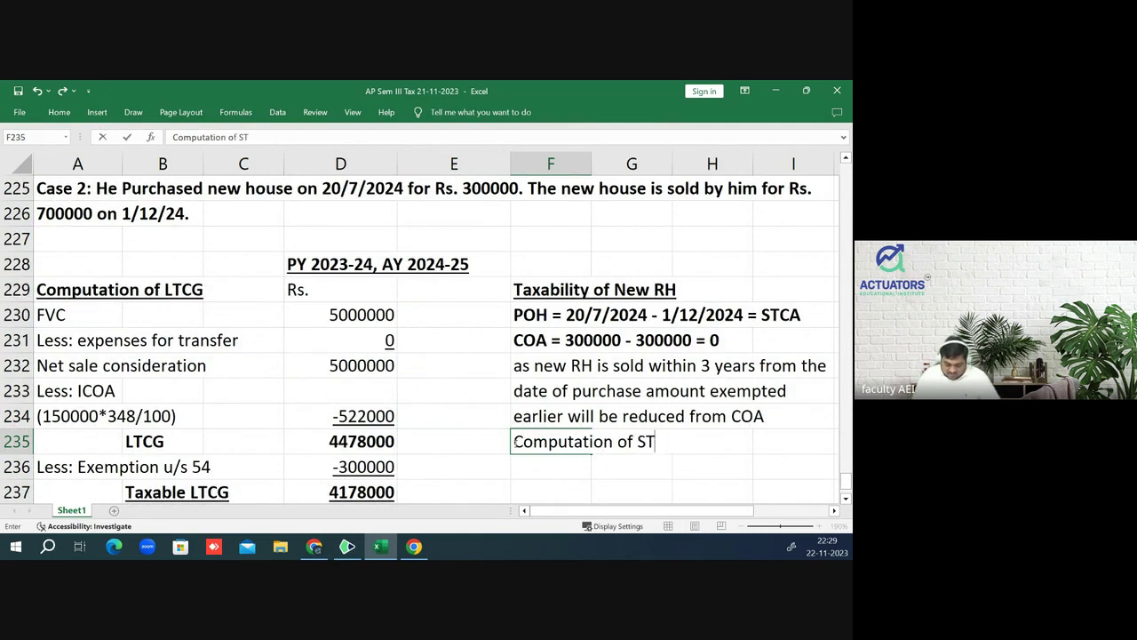
text(Cg)
key(BackSpace)
text(G )
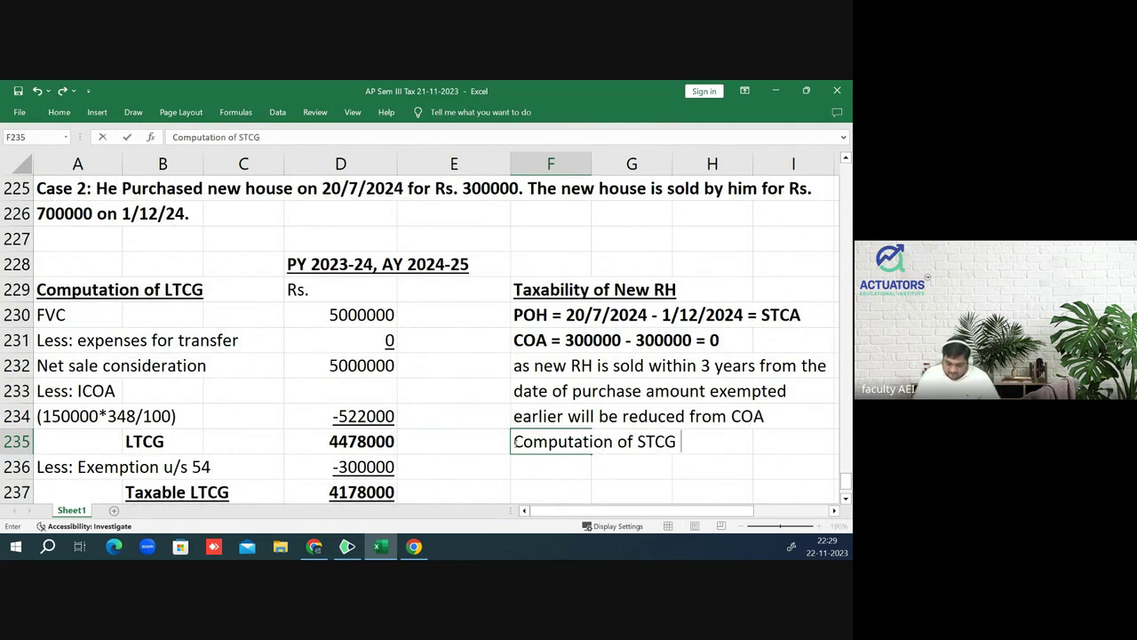
text(PY )
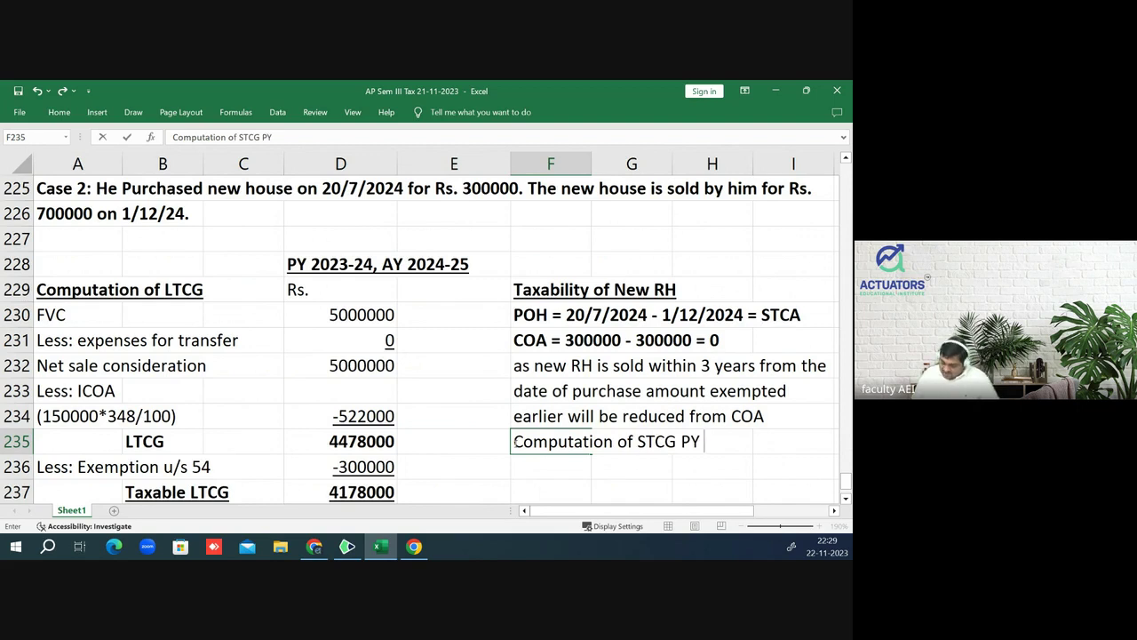
text(2024-25)
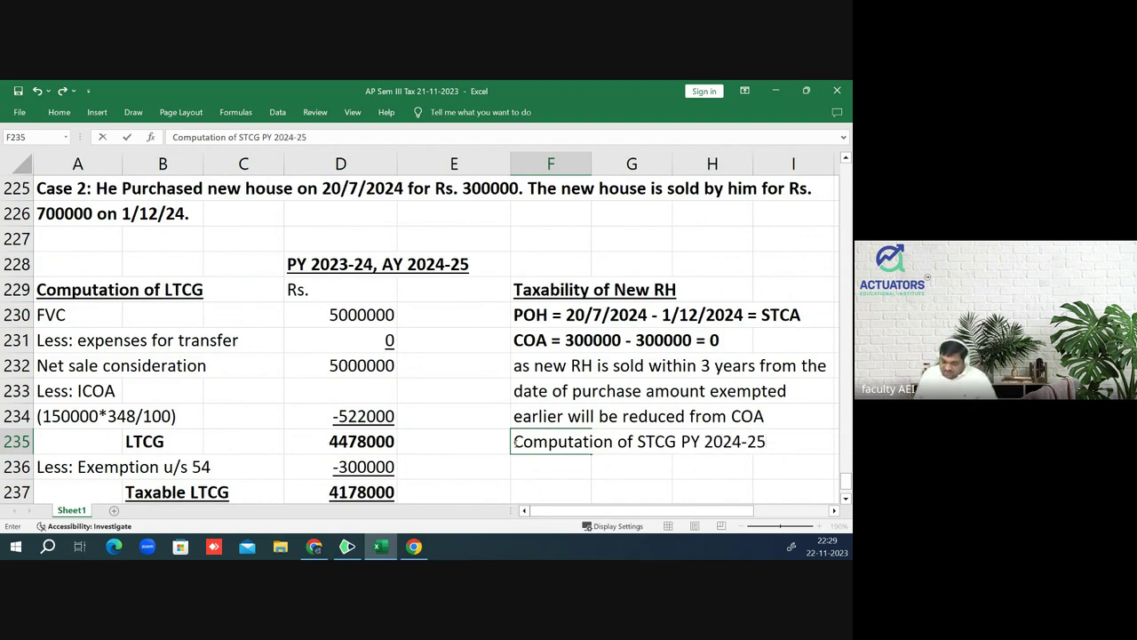
key(Escape)
text(b)
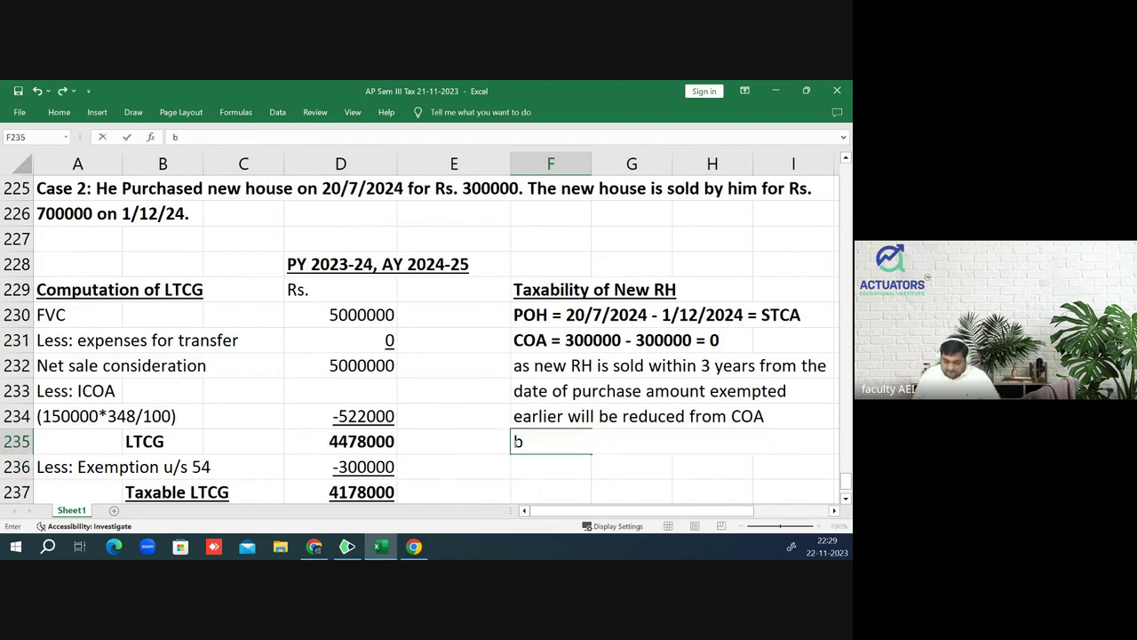
key(Return)
key(ctrl+z)
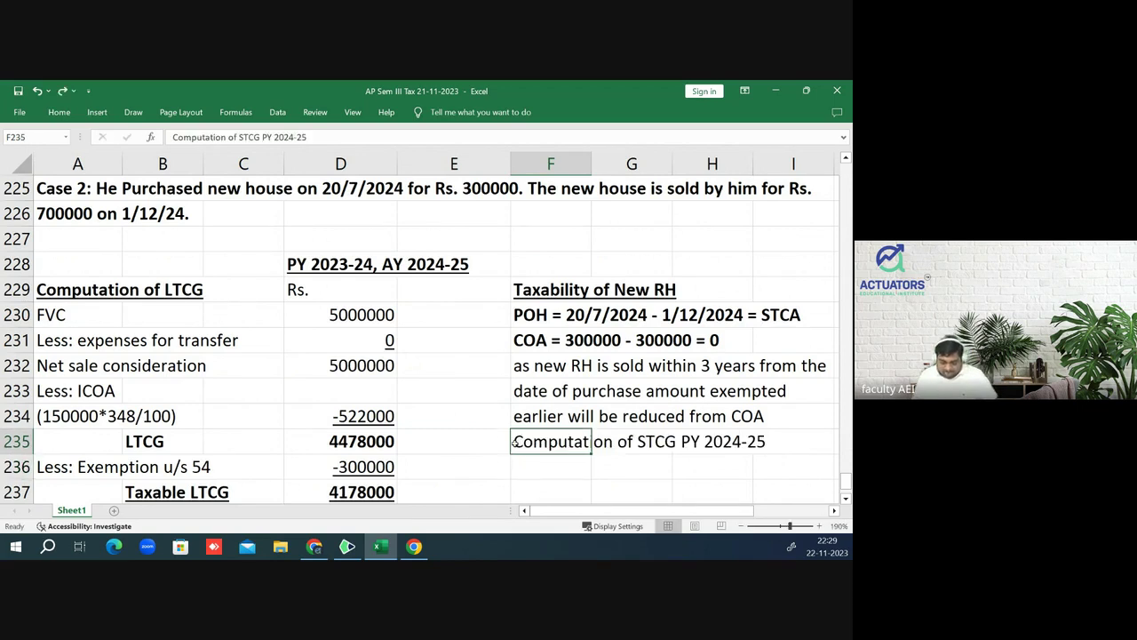
key(ctrl+u)
key(Return)
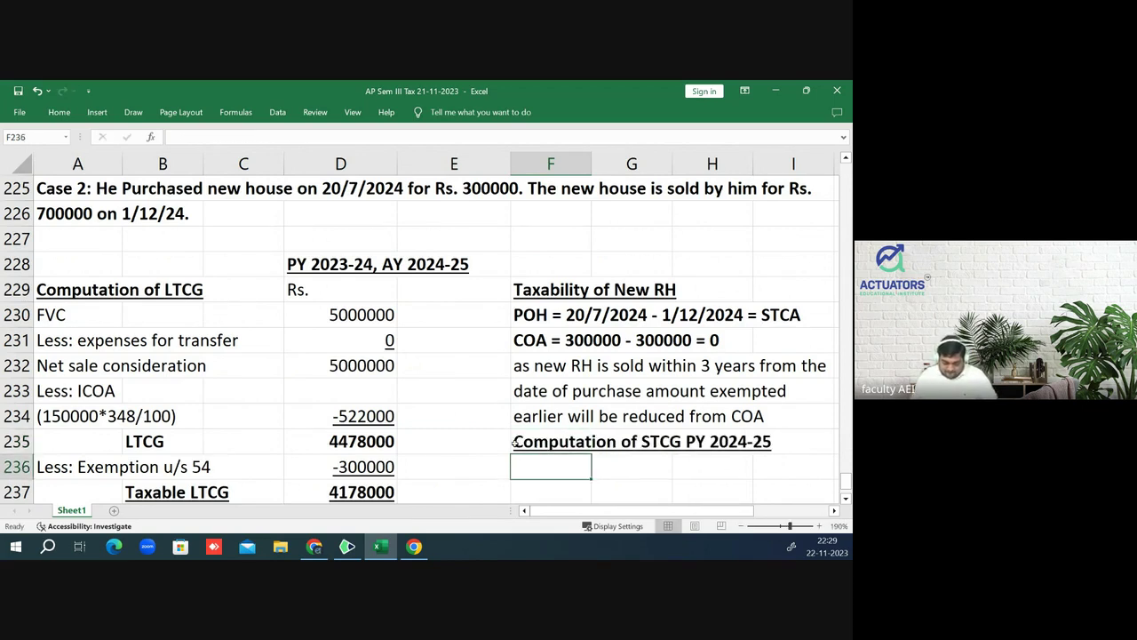
- Enter the rows FVC 700000 and Less: COA 0 under the heading
text(FVC)
key(Tab)
key(Tab)
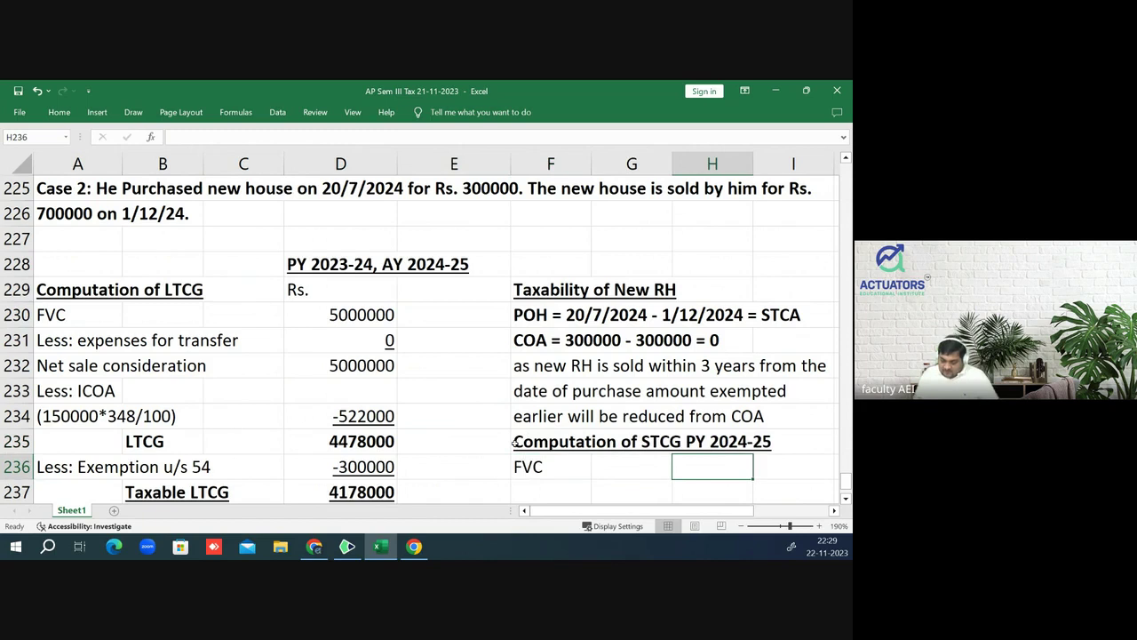
text(700000)
key(Return)
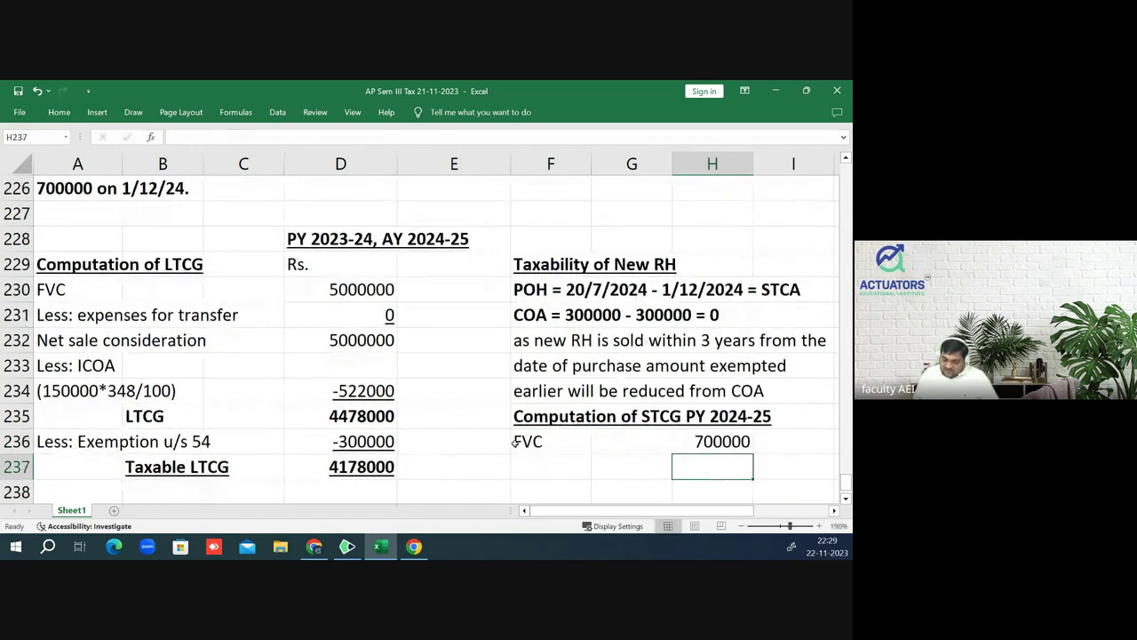
key(Left)
key(Left)
text(Less)
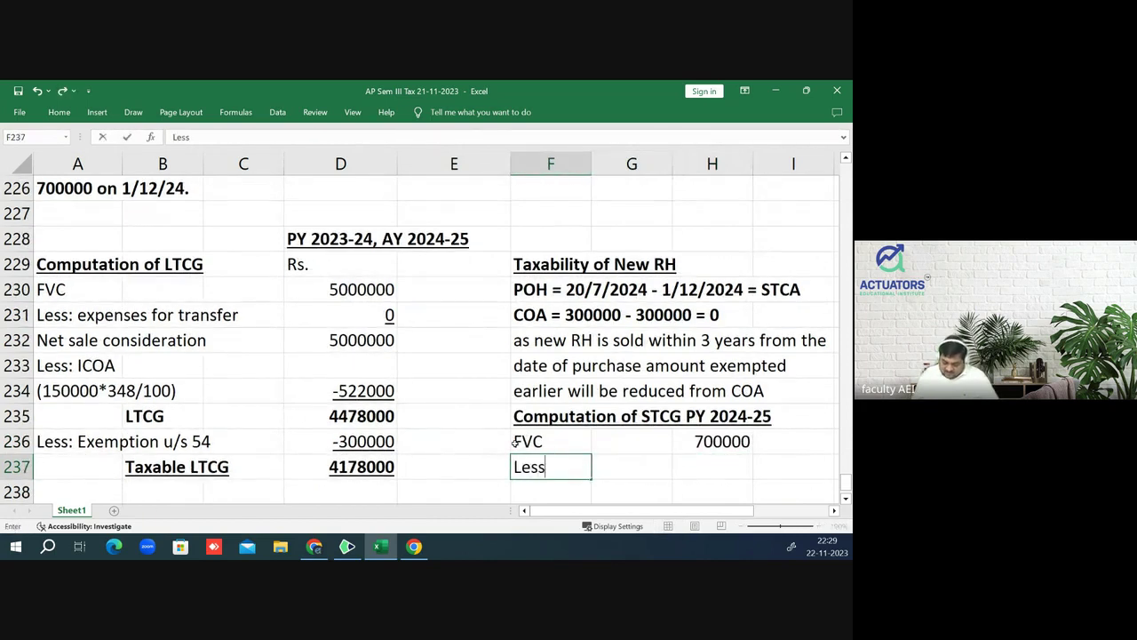
text(: COA)
key(Tab)
key(Tab)
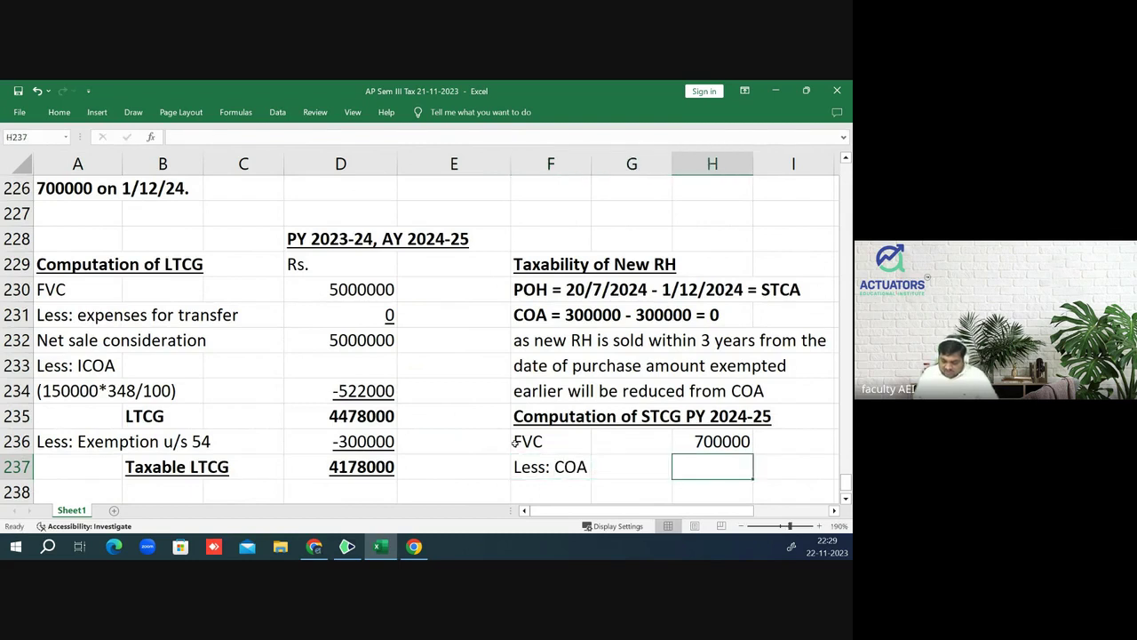
text(0)
key(Return)
key(Up)
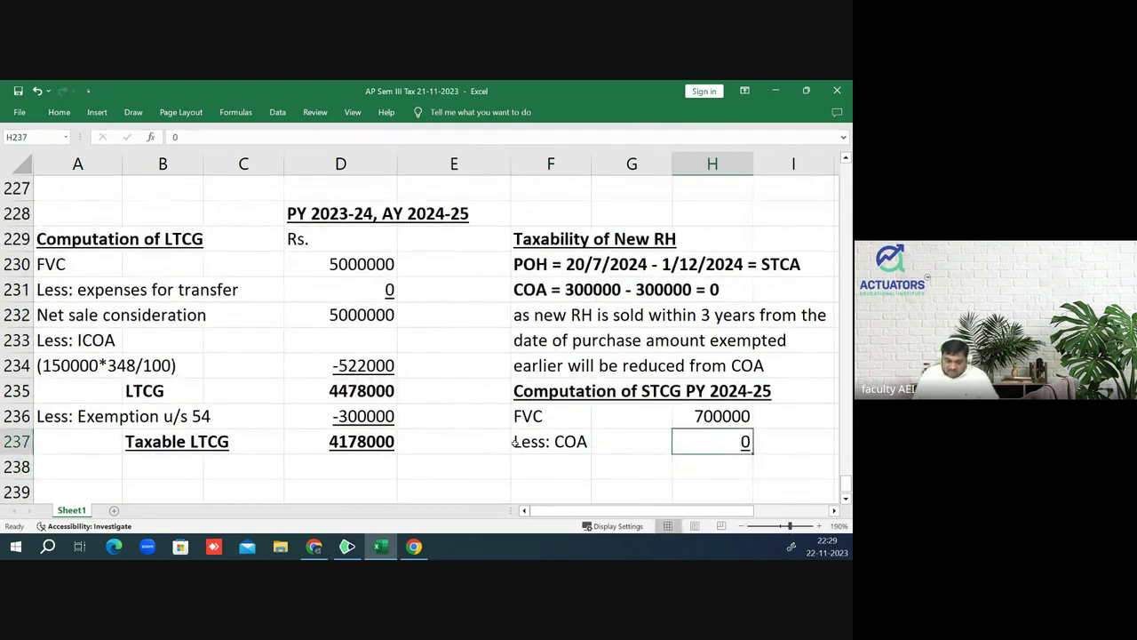
key(Down)
- Add the result row STCG 700000 and make it bold and underlined
text(70000)
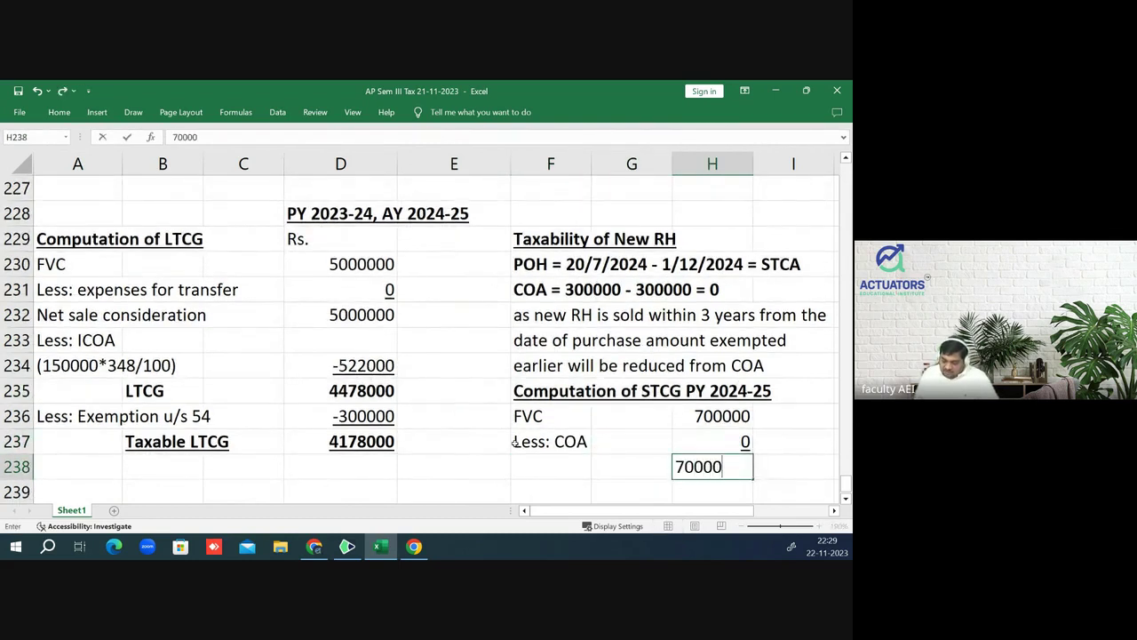
text(0)
key(Return)
key(Up)
key(Left)
key(Left)
key(Right)
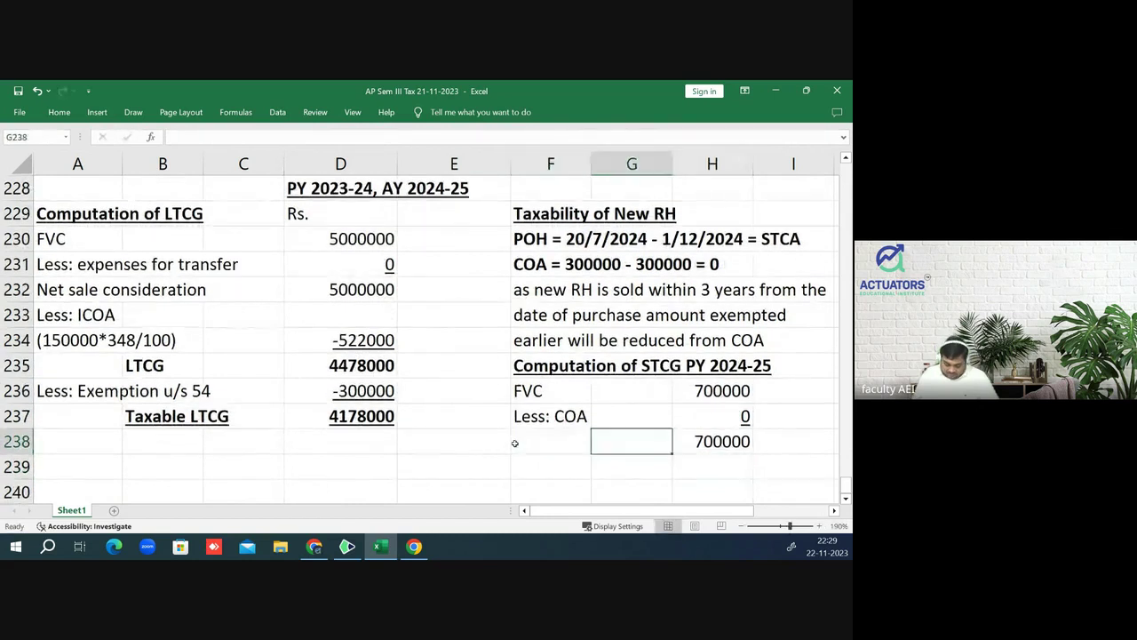
text(STCG)
key(Return)
key(Up)
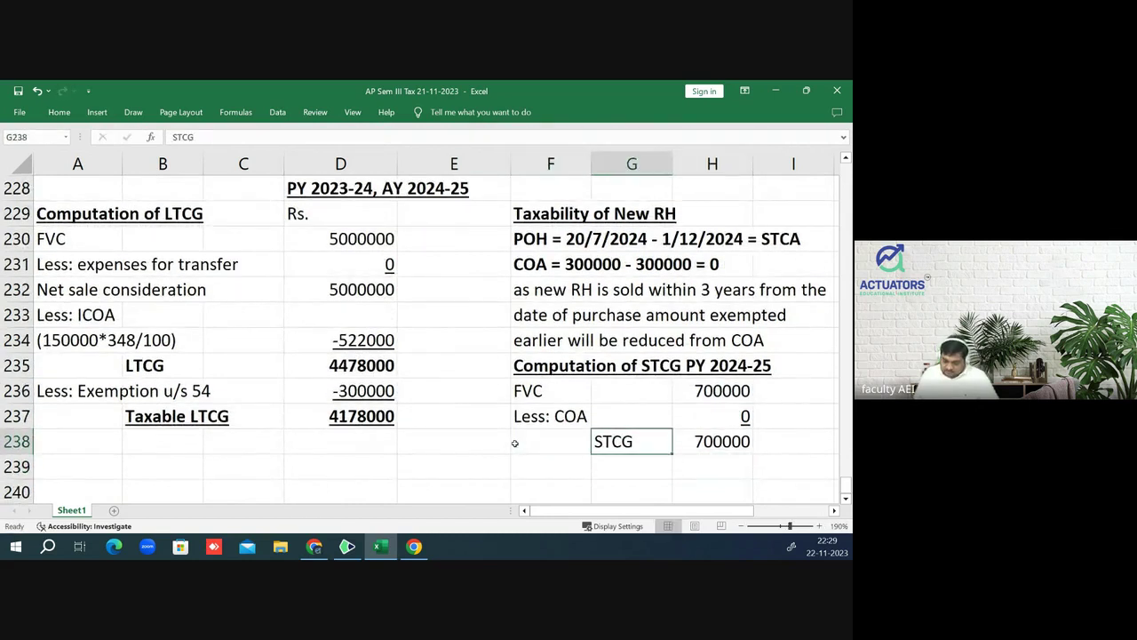
key(Right)
key(Right)
key(Left)
key(Left)
key(shift+Right)
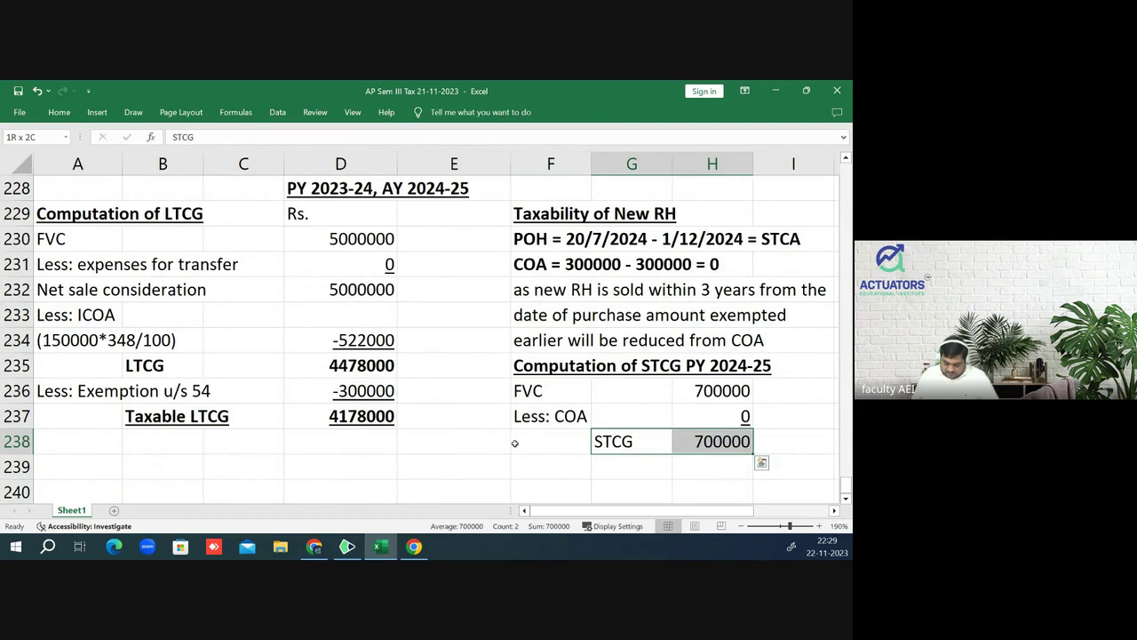
key(ctrl+b)
key(ctrl+u)
- Start selecting the Taxability of New RH block from its heading
key(Up)
key(Up)
key(Up)
key(Up)
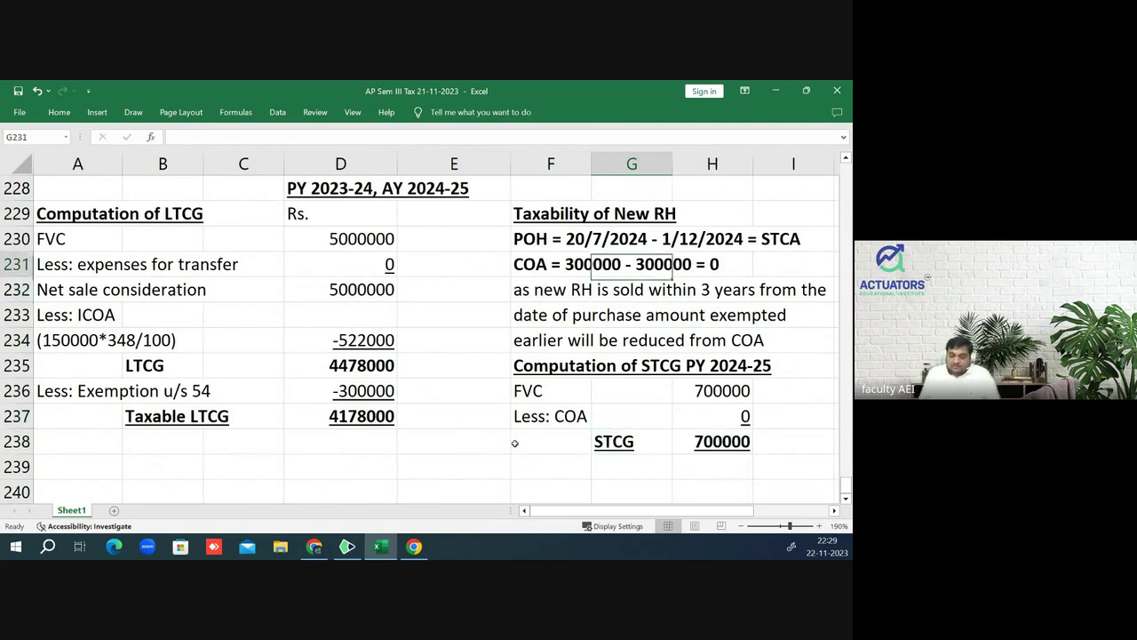
key(Up)
key(Up)
key(Left)
key(shift+Down)
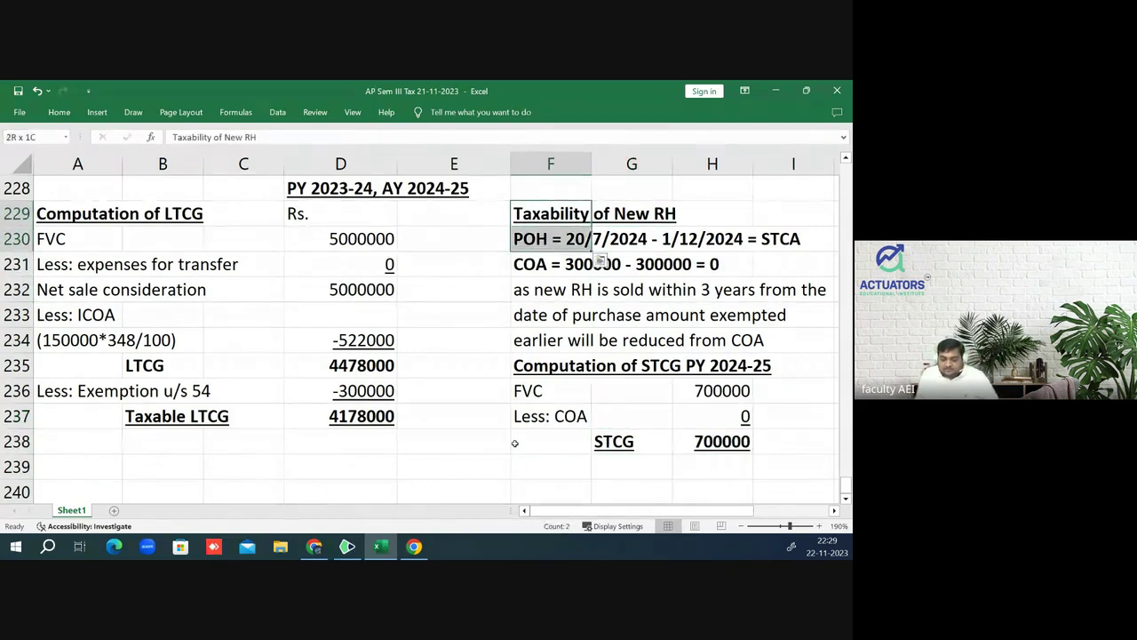
- Copy the Taxability and STCG block F229:H238 and paste it one row higher at F228
key(shift+Down)
key(shift+Down)
key(shift+Down)
key(shift+Down)
key(shift+Down)
key(shift+Right)
key(shift+Right)
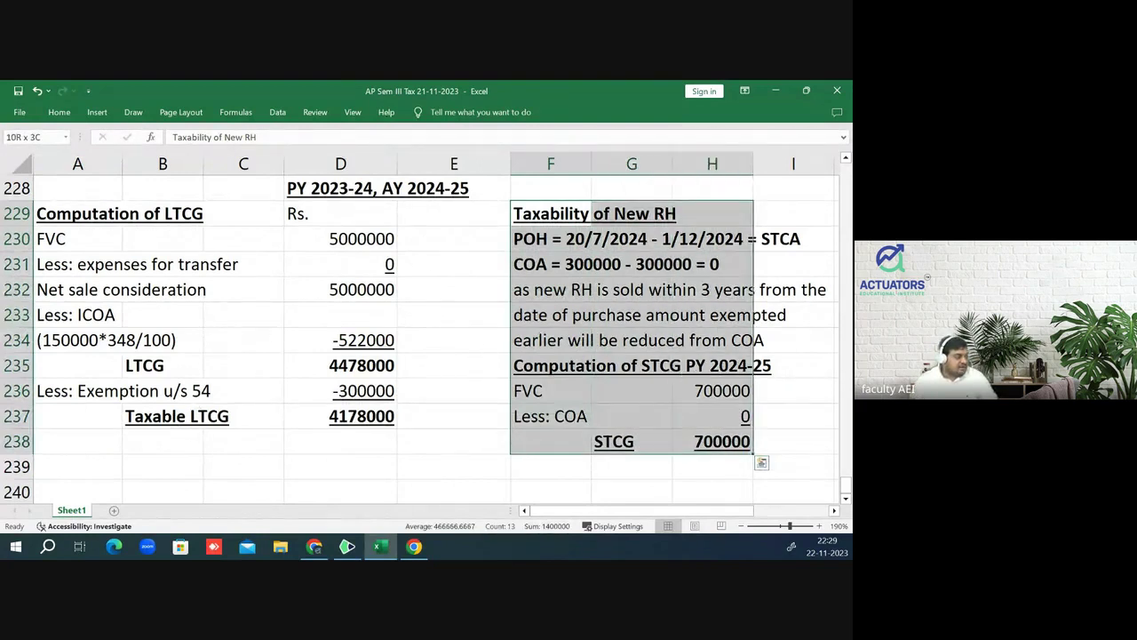
key(alt+Tab)
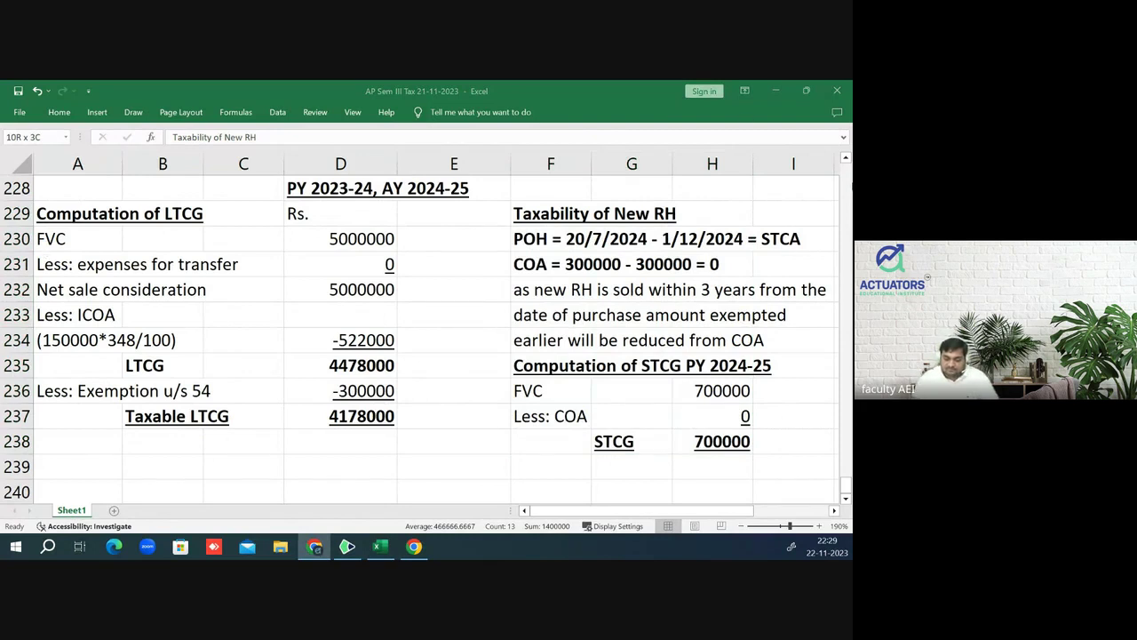
key(alt+Tab)
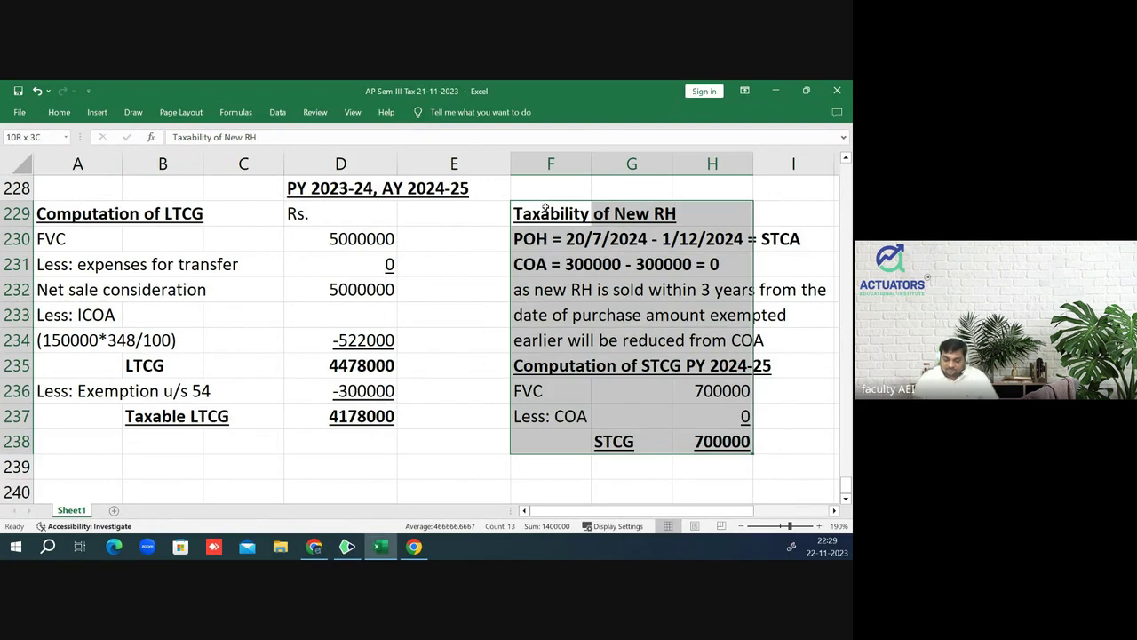
key(ctrl+c)
click(543, 187)
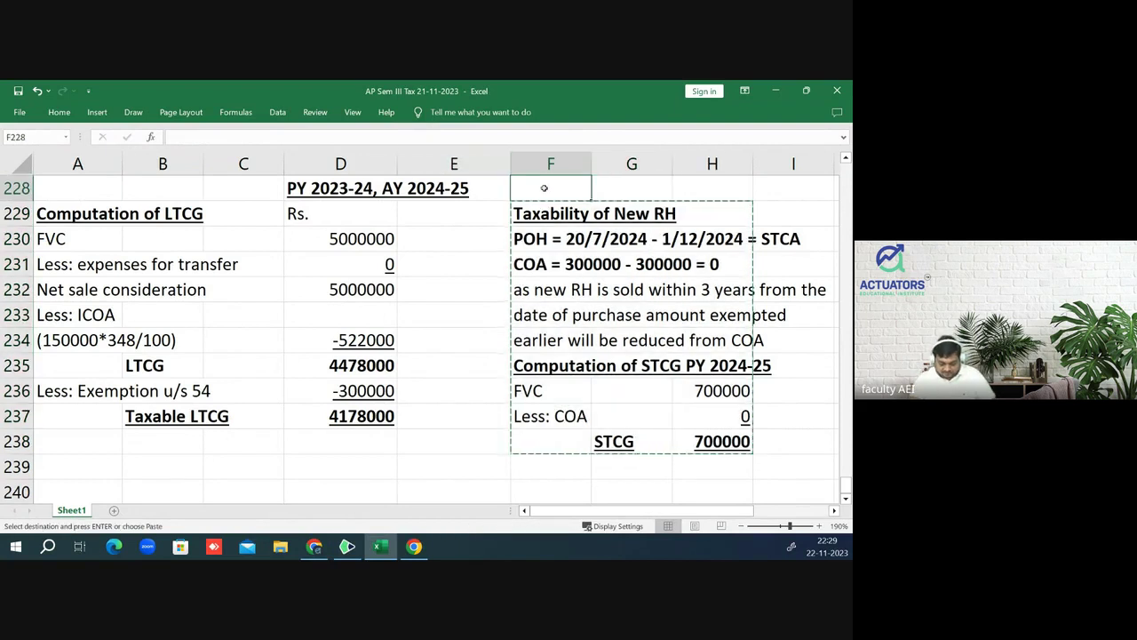
key(ctrl+v)
click(629, 466)
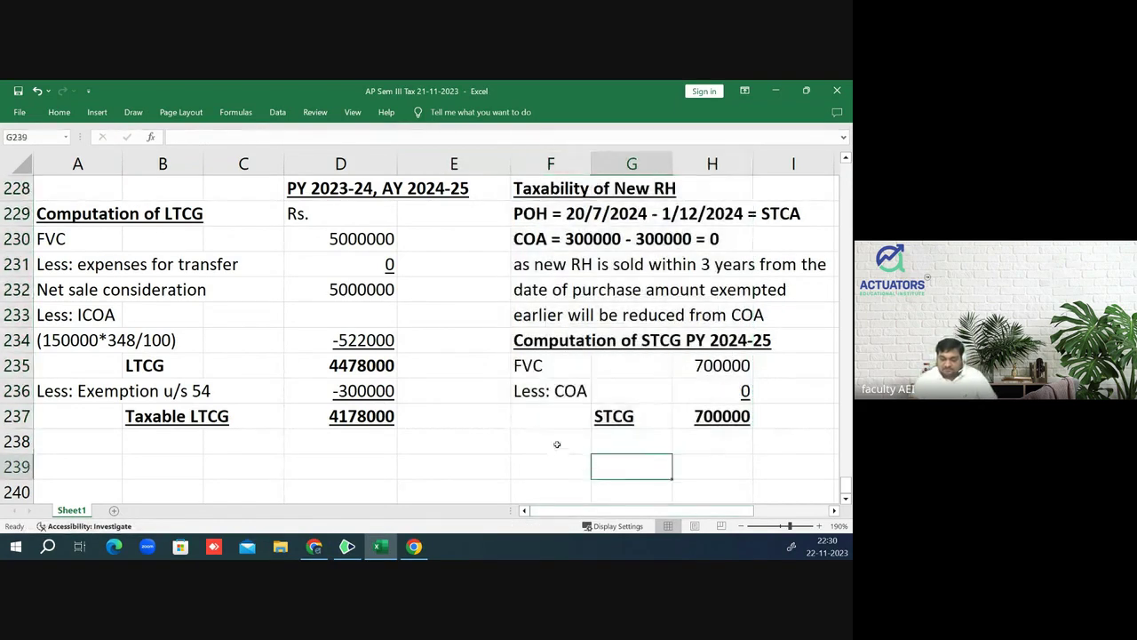
scroll(502, 419, up, 1)
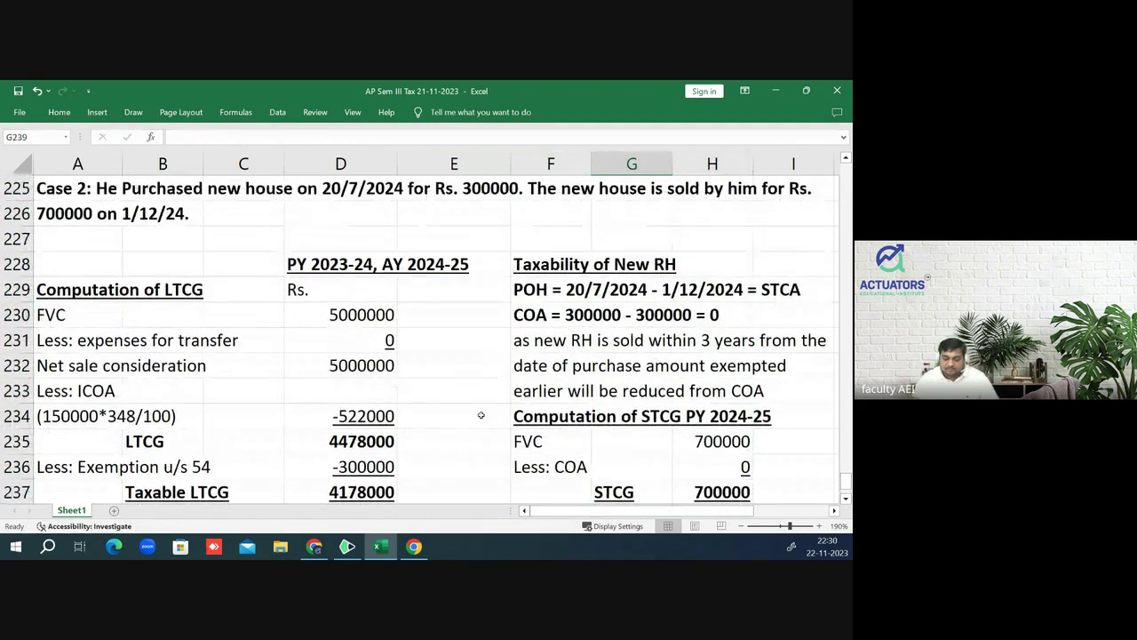
click(481, 415)
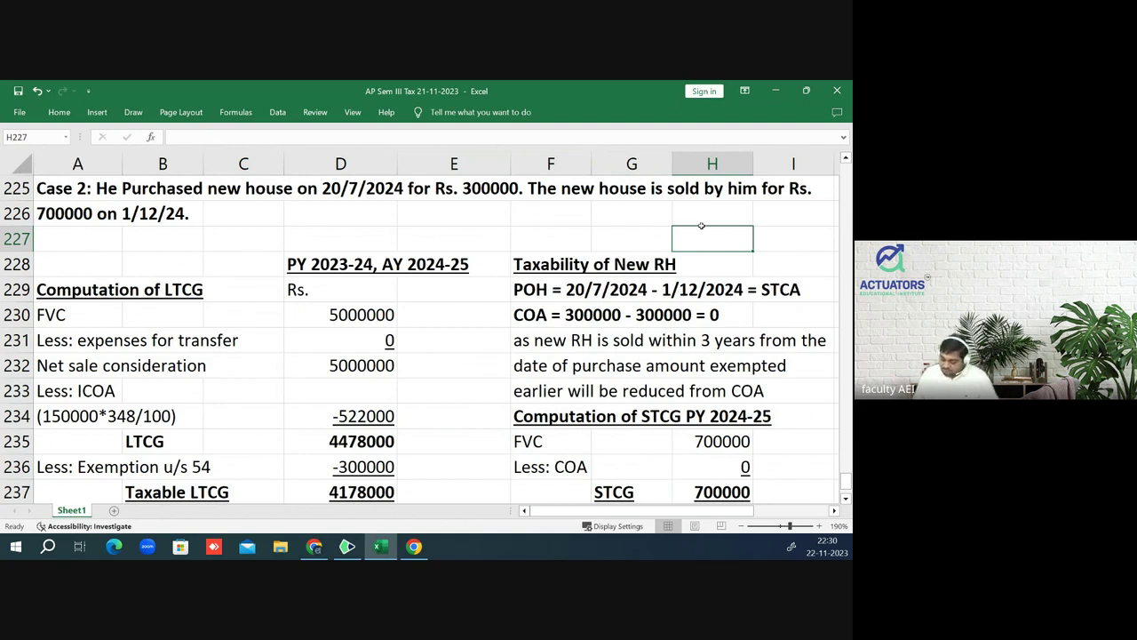
- Handwrite 'Only Individual / HUF' in ink beside the Exemptions U/s 54 heading
key(Page_Up)
key(Page_Up)
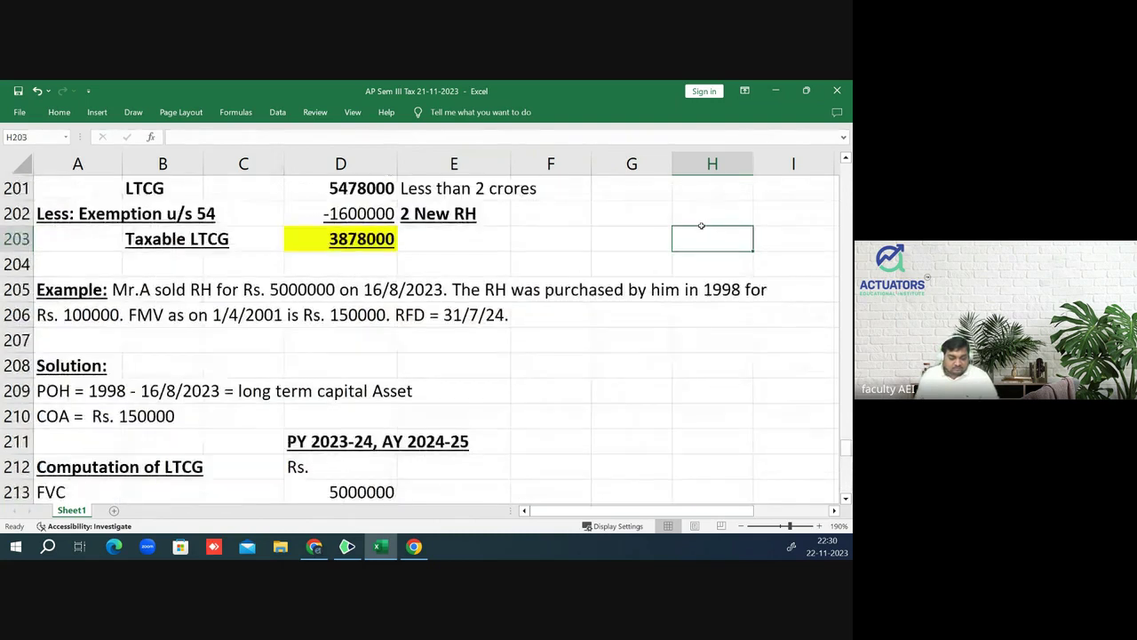
key(Page_Up)
key(Page_Up)
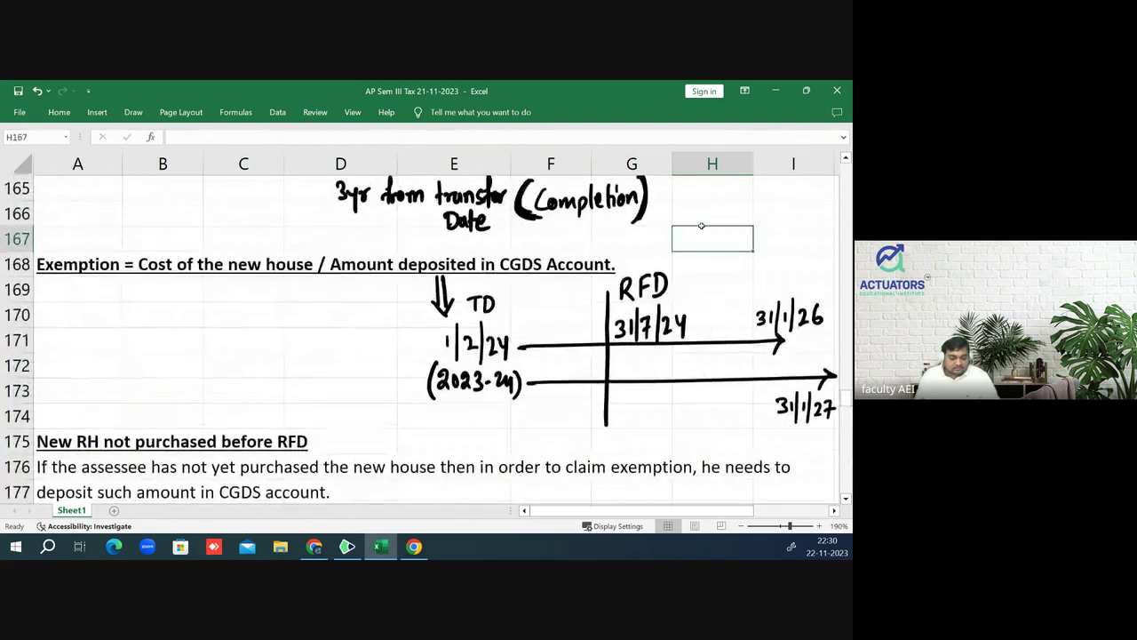
key(Page_Up)
key(Page_Up)
key(Page_Up)
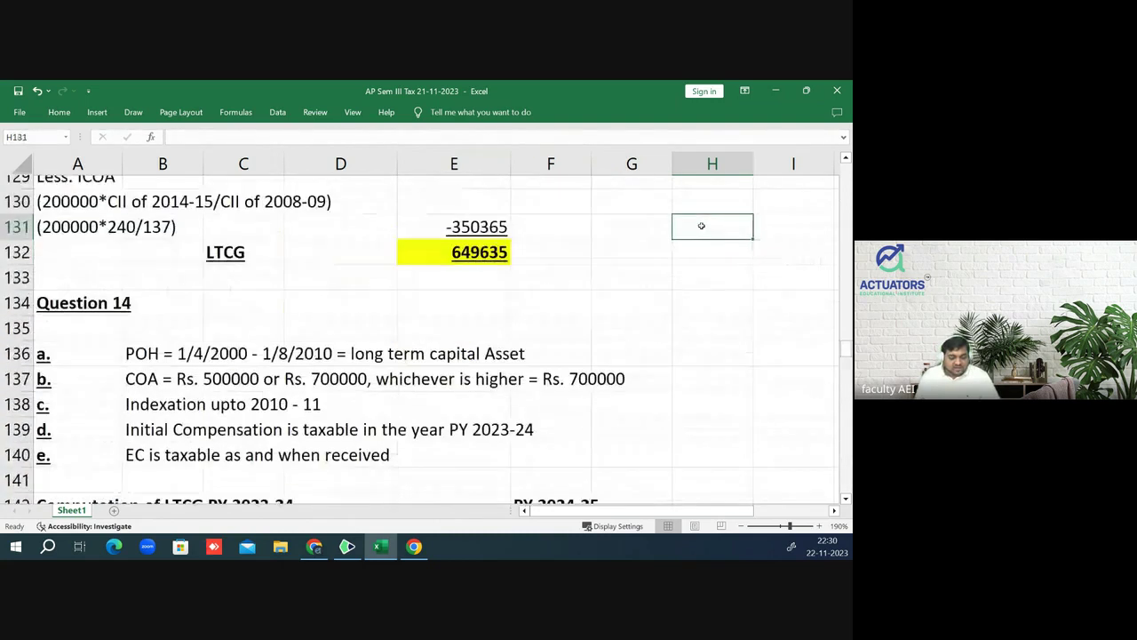
key(Page_Up)
key(Page_Down)
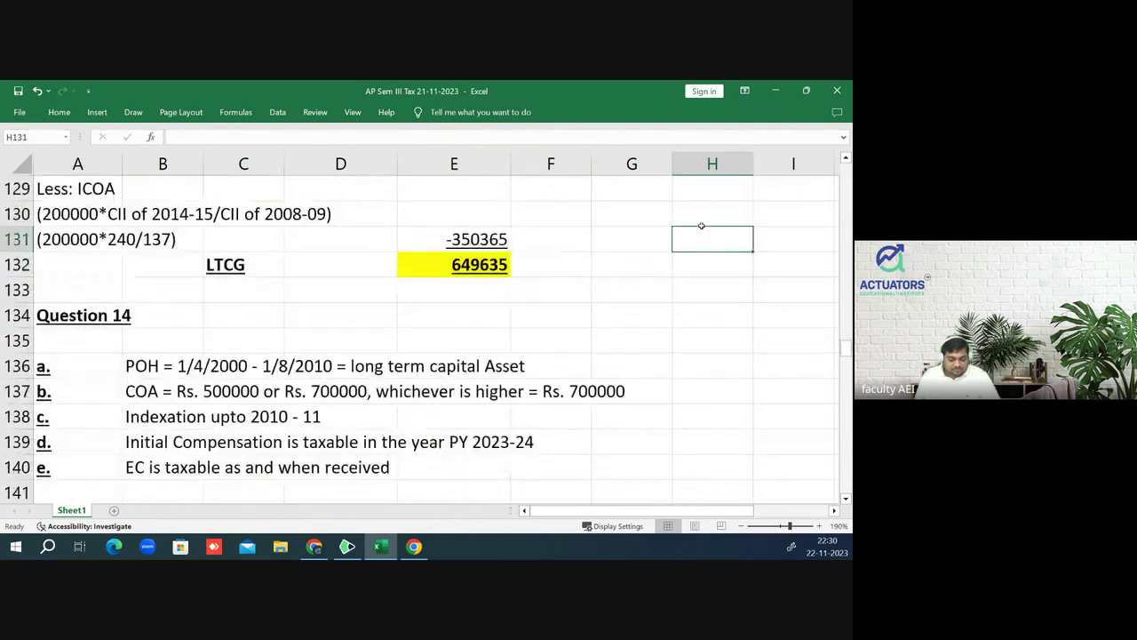
key(Page_Down)
key(Page_Down)
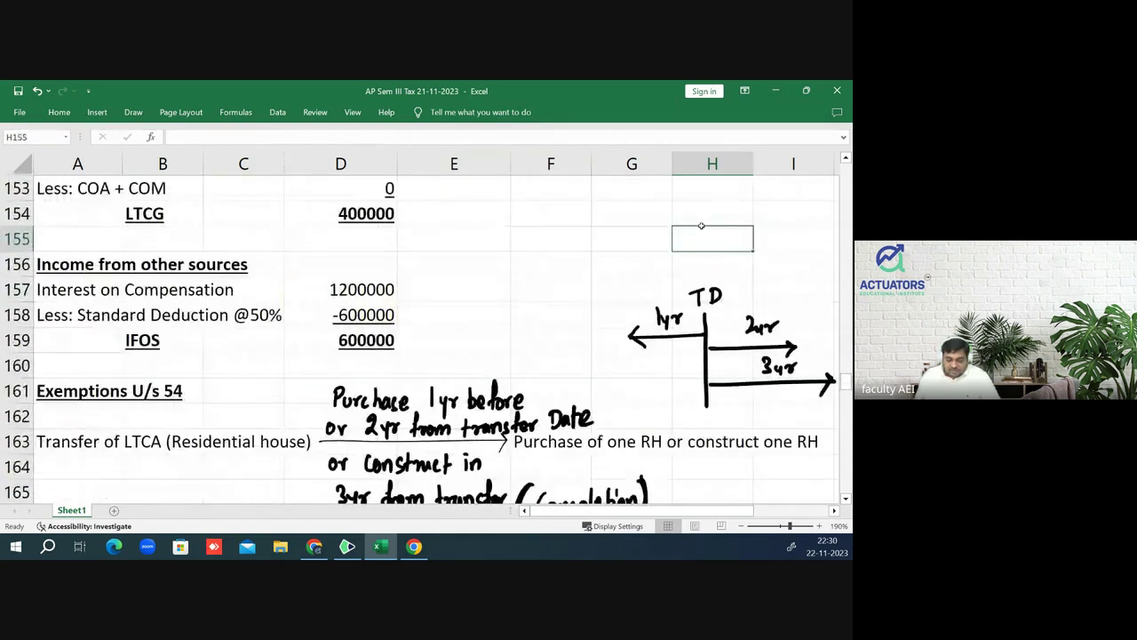
key(Down)
key(Down)
key(Down)
key(Down)
key(Down)
key(Down)
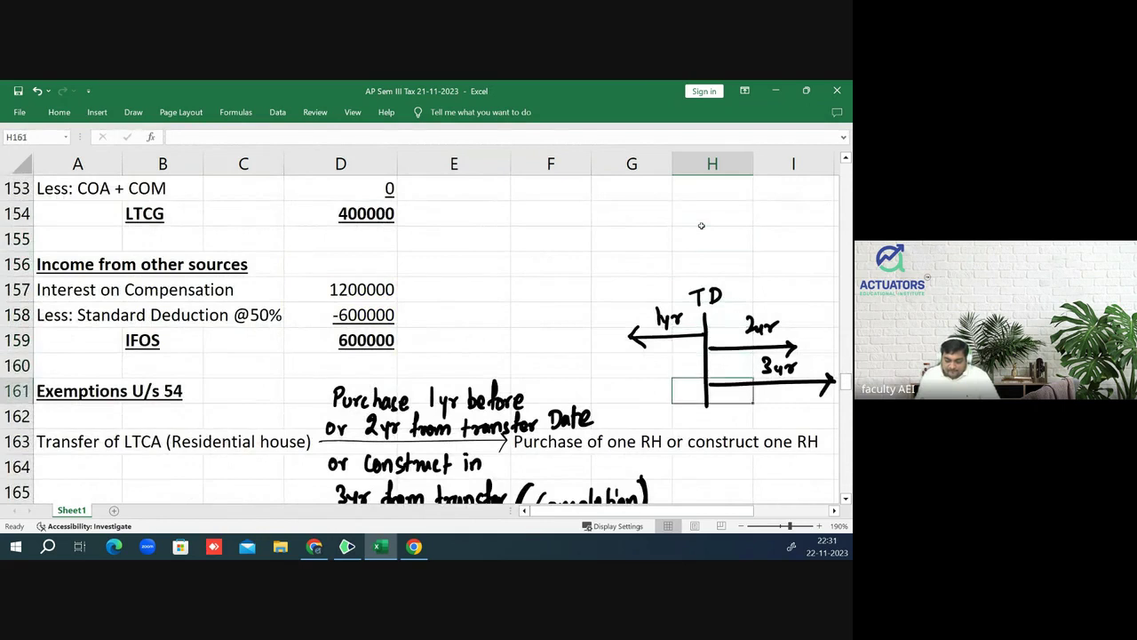
key(Down)
key(Down)
key(Down)
key(Down)
key(Down)
key(Down)
key(Down)
key(Down)
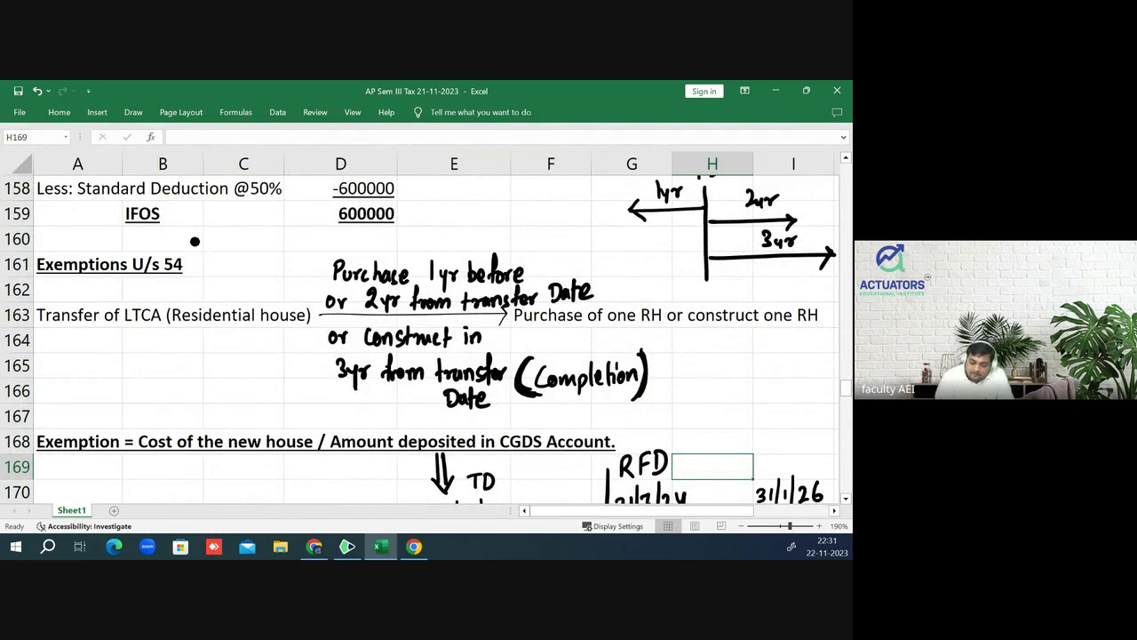
drag(197, 241, 213, 256)
drag(217, 240, 208, 289)
mouse_move(210, 280)
mouse_down()
mouse_move(220, 290)
mouse_move(229, 270)
mouse_up()
mouse_move(233, 278)
mouse_down()
mouse_move(281, 255)
mouse_move(288, 236)
mouse_move(258, 300)
mouse_move(286, 282)
mouse_move(294, 293)
mouse_up()
mouse_move(293, 268)
mouse_down()
mouse_move(307, 265)
mouse_move(304, 279)
mouse_up()
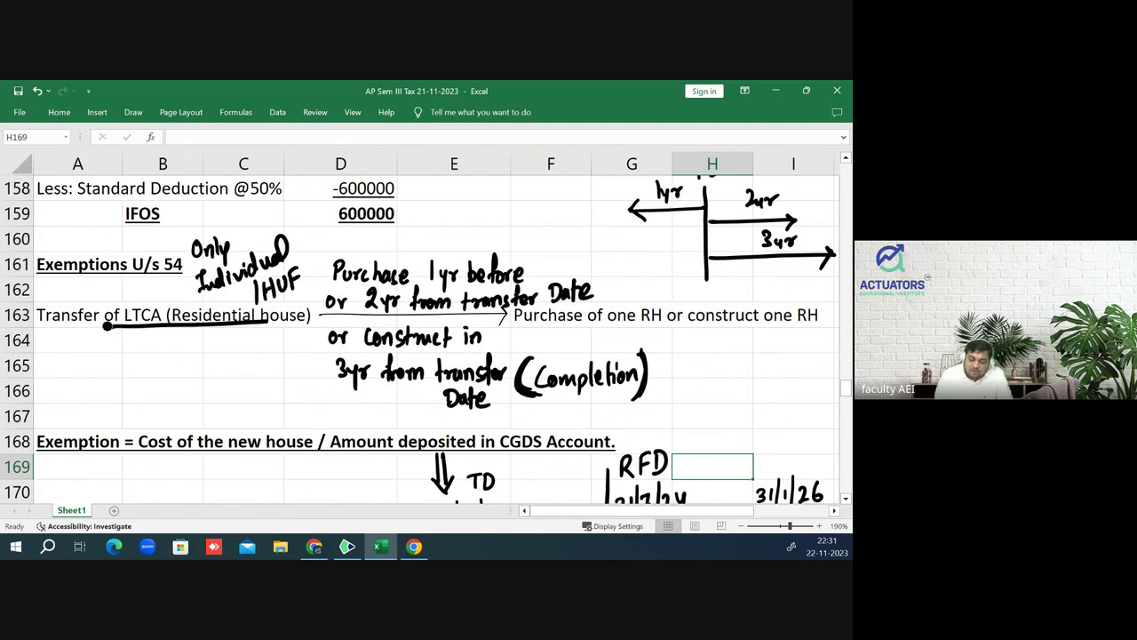
- Ink-underline 'Transfer of LTCA (Residential house)' in row 163
drag(108, 325, 314, 320)
key(ctrl+z)
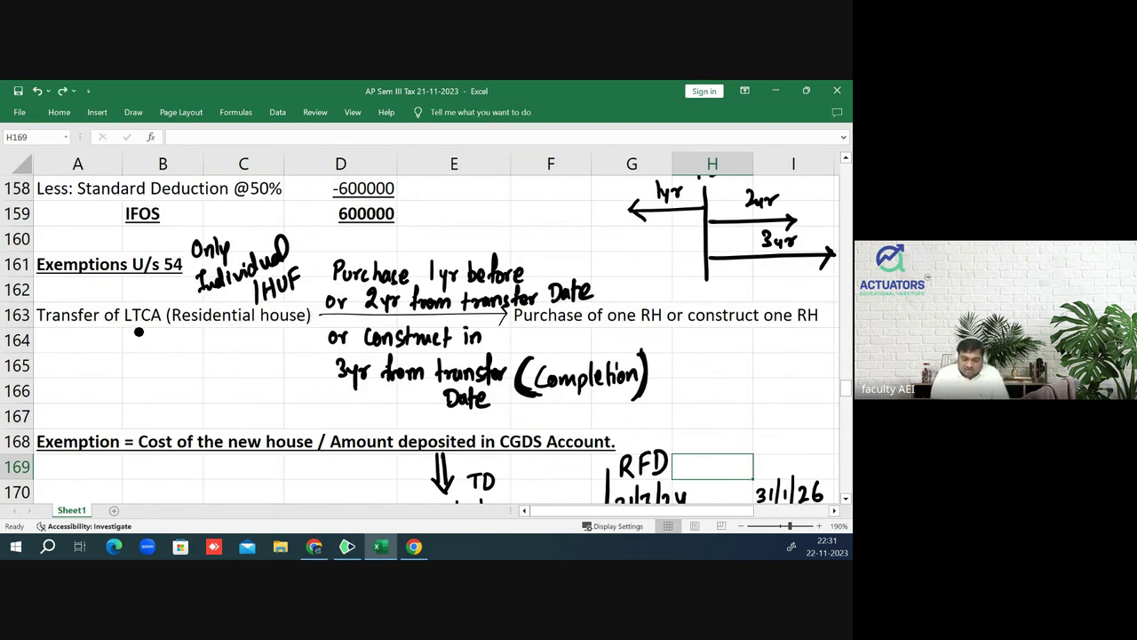
drag(127, 331, 318, 330)
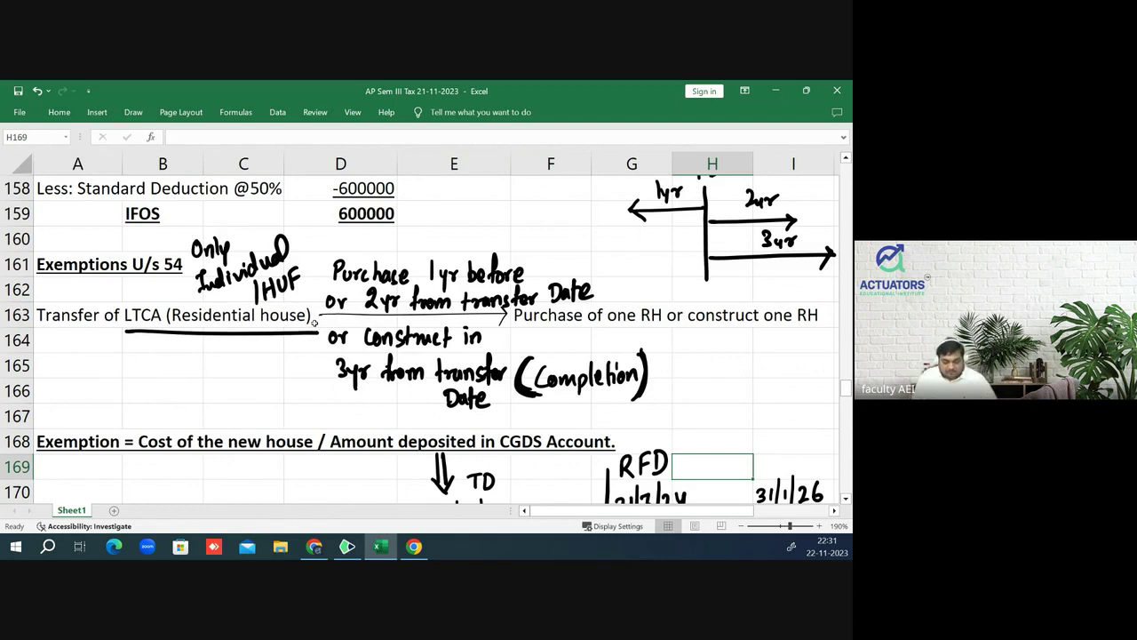
- Move down past the Case 1 and Case 2 examples to empty row 239 in column A
key(Down)
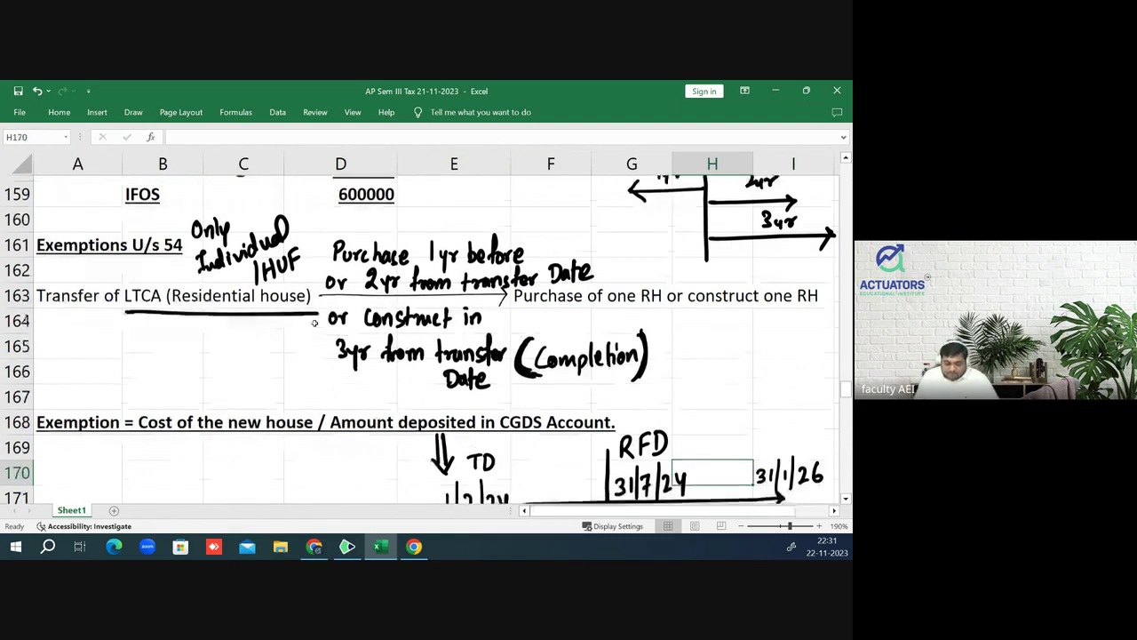
key(Down)
key(Down)
key(Down)
key(Down)
key(Down)
key(Down)
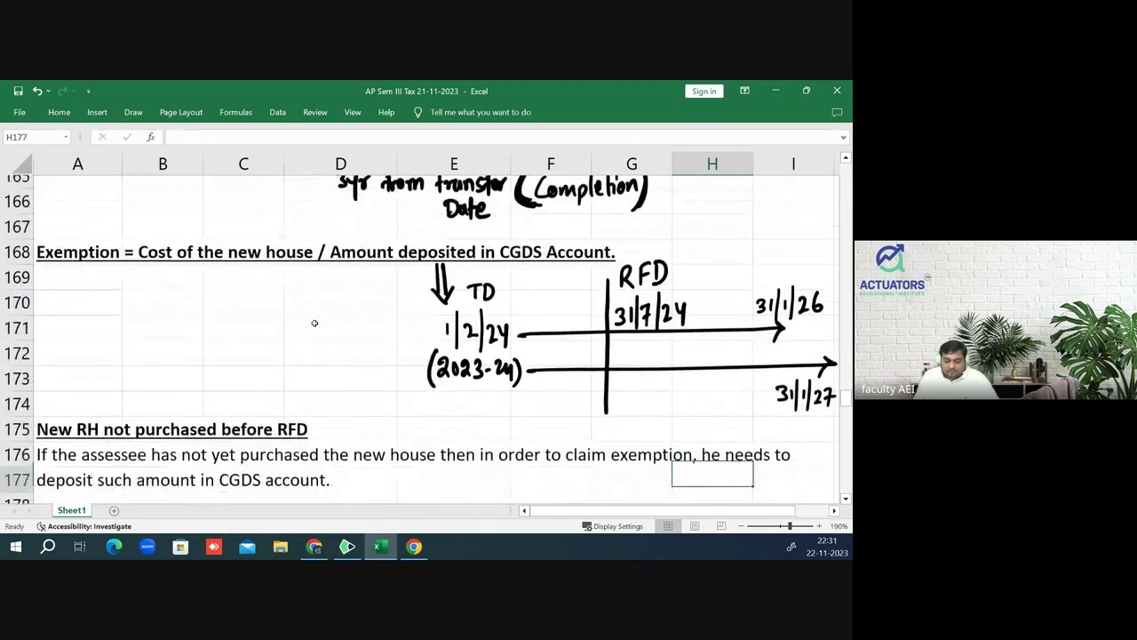
key(Down)
key(Down)
key(Down)
key(Down)
key(Down)
key(Down)
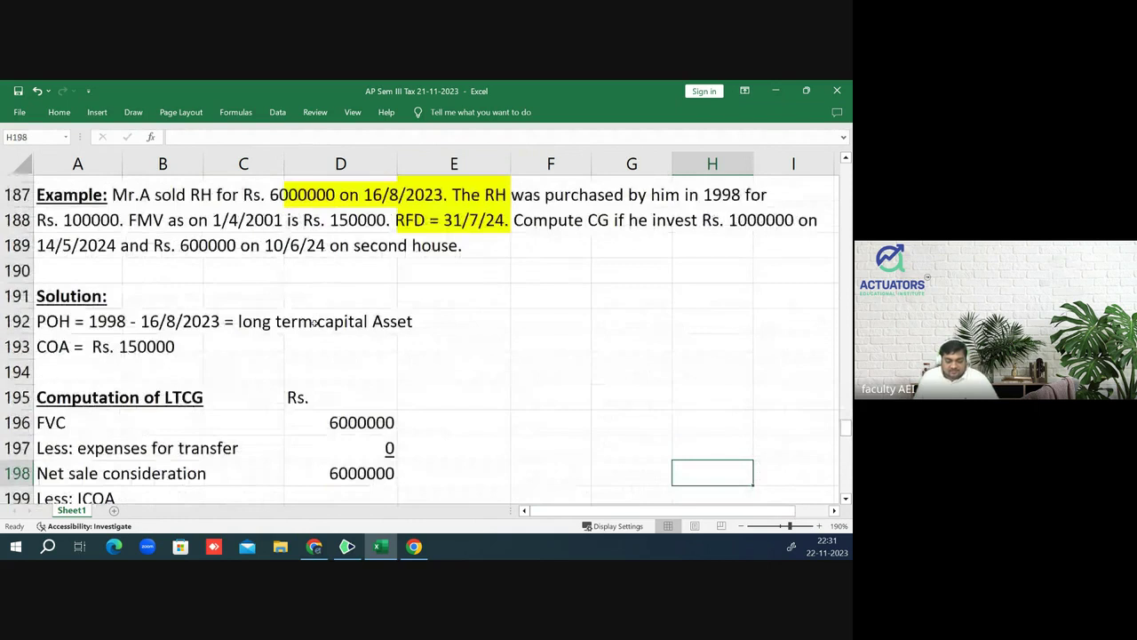
key(Down)
key(Down)
key(Down)
key(Down)
key(Down)
key(Down)
key(Down)
key(Down)
key(Down)
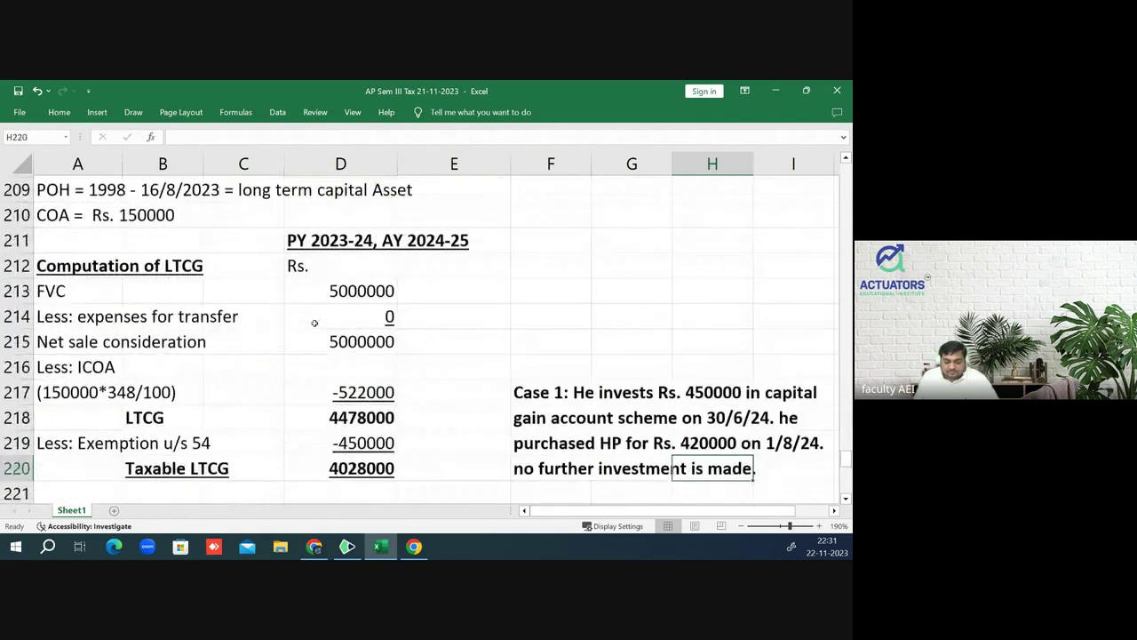
key(Down)
key(Down)
key(Down)
key(Down)
key(Down)
key(Down)
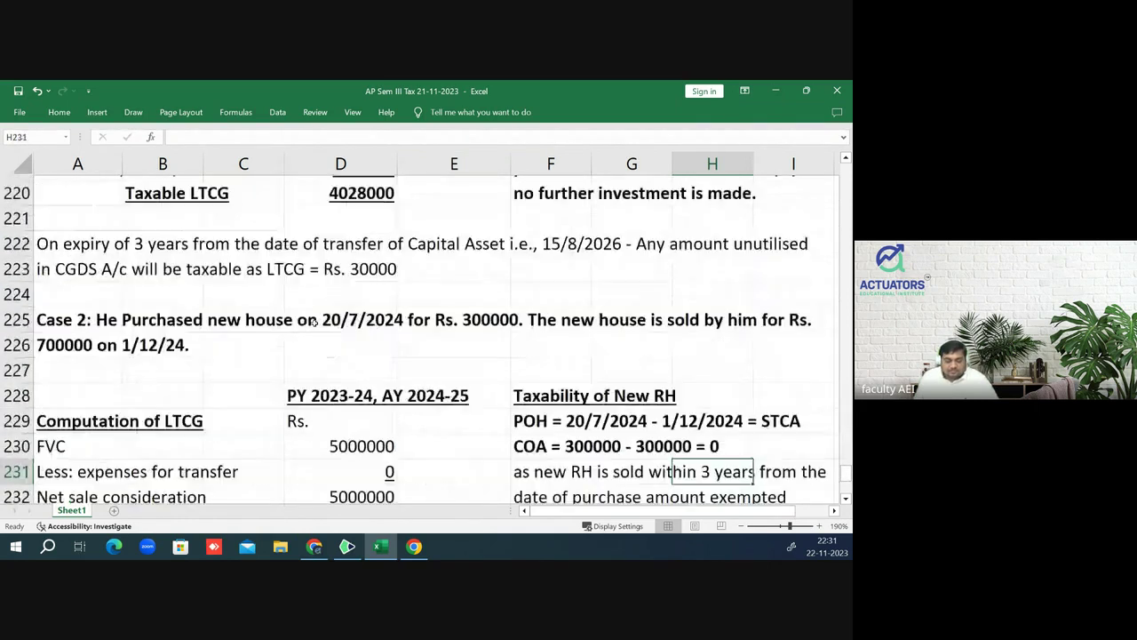
key(Down)
key(Down)
key(Down)
key(Down)
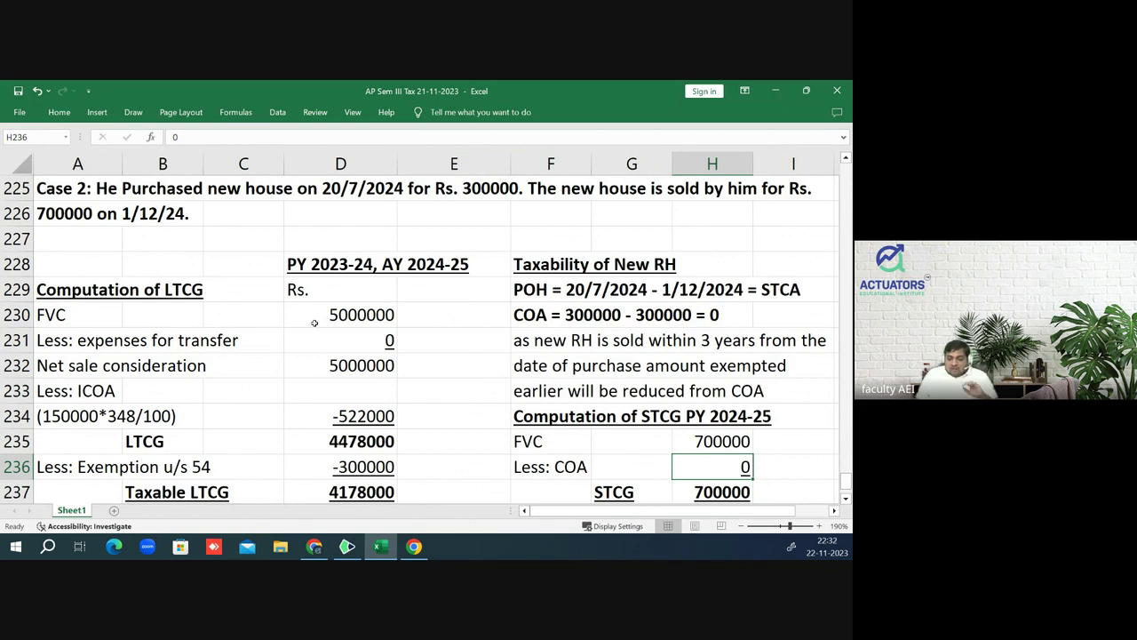
key(Down)
key(Down)
key(Down)
key(Down)
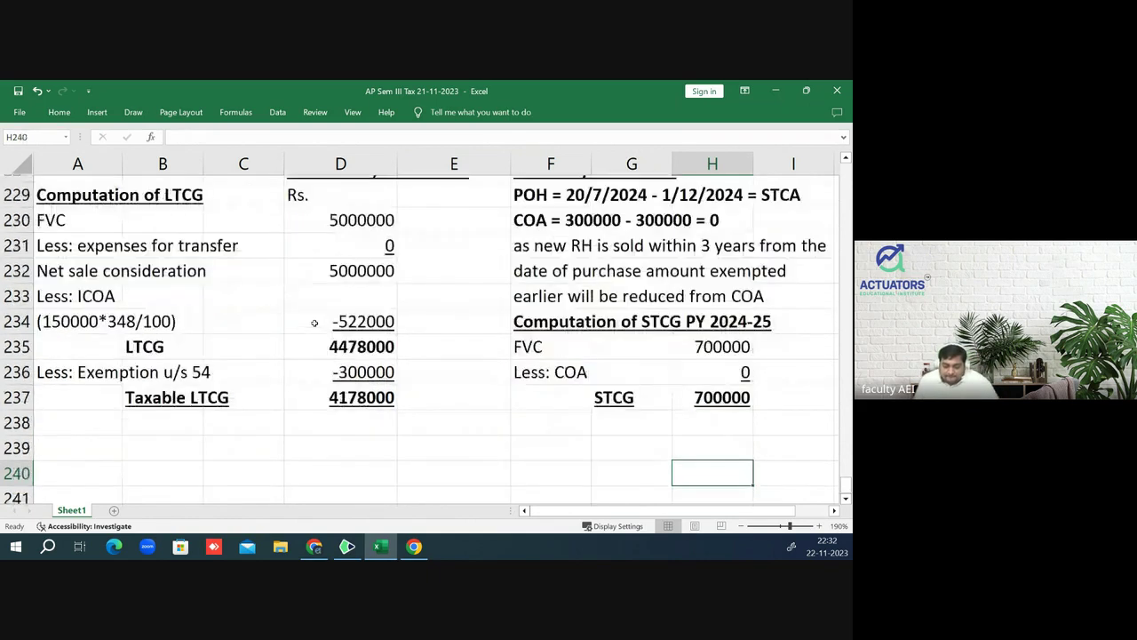
key(Down)
key(Up)
key(Up)
key(Home)
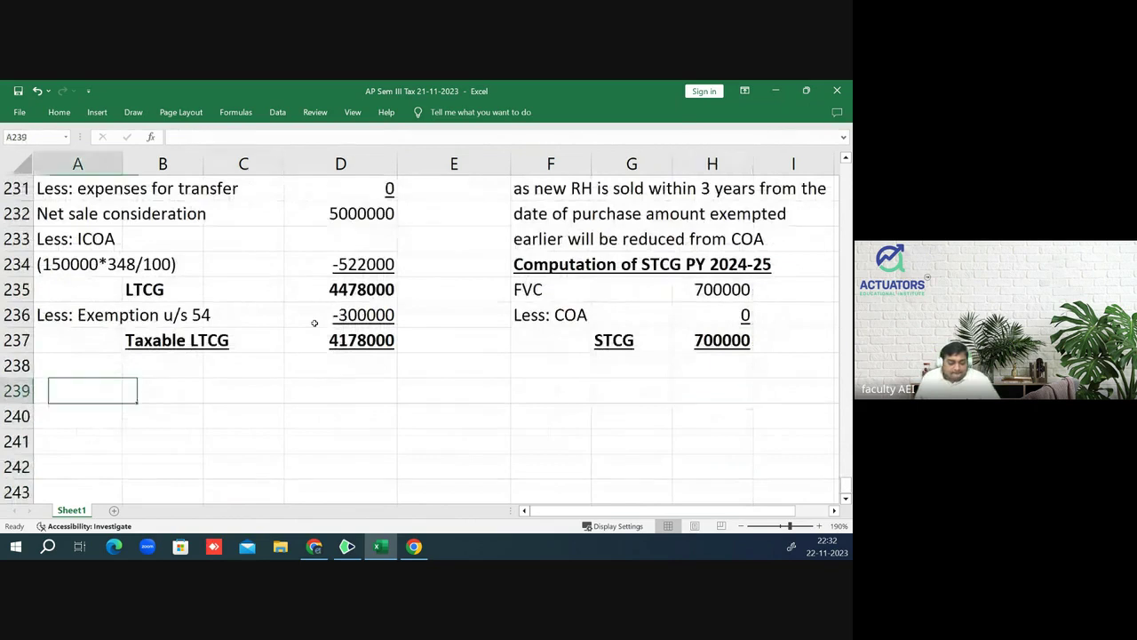
key(Down)
key(Down)
key(Down)
key(Down)
key(Up)
key(Up)
key(Up)
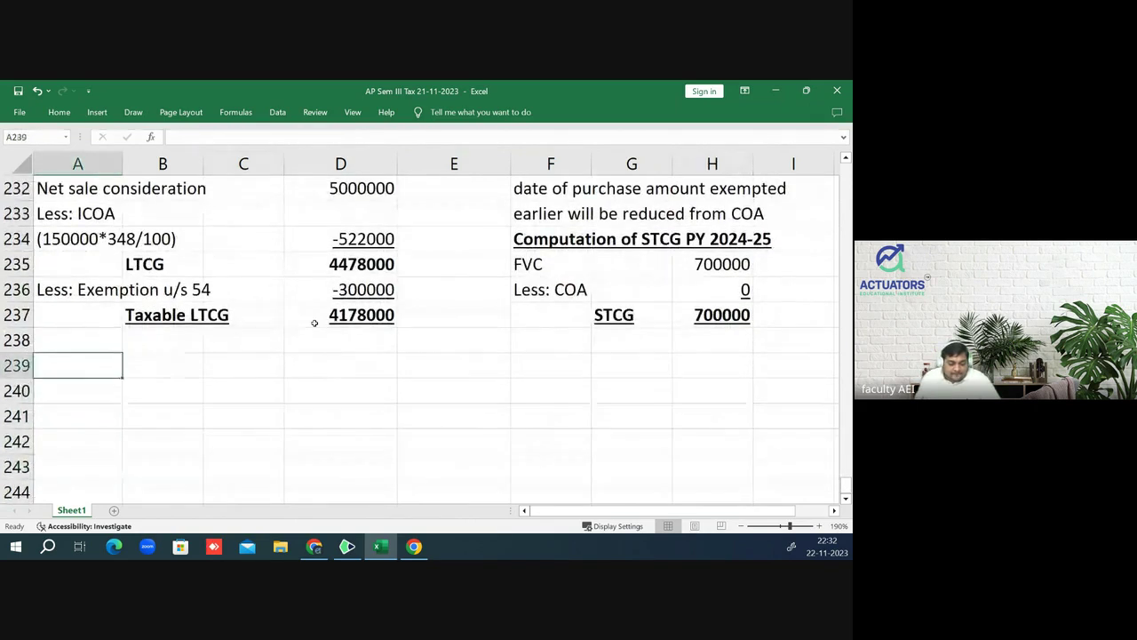
key(Down)
- Enter the heading 'Exemption u/s 54B' in A240, removing the stray trailing period
text(eXE)
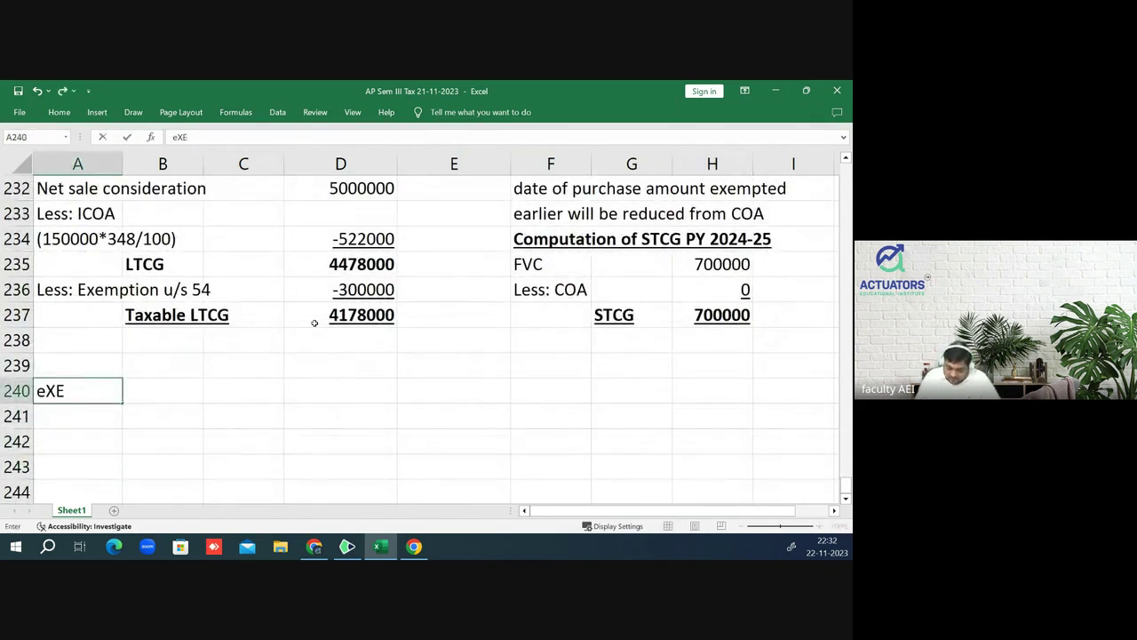
key(BackSpace)
key(BackSpace)
key(BackSpace)
text(eXEM)
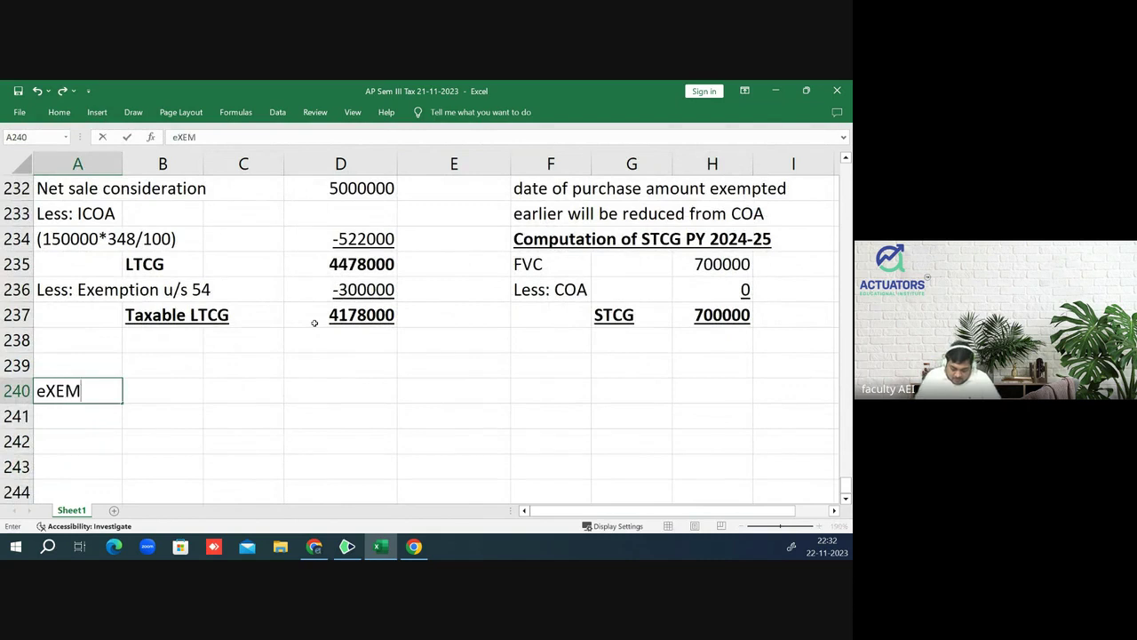
text(PTION )
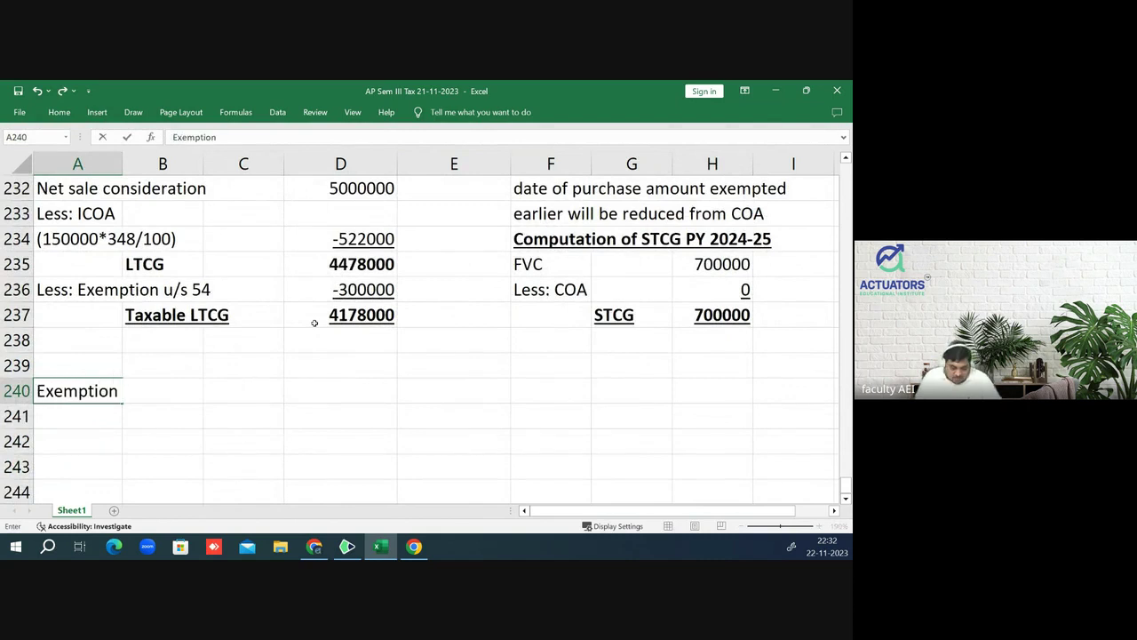
text(y)
key(BackSpace)
text(u/s)
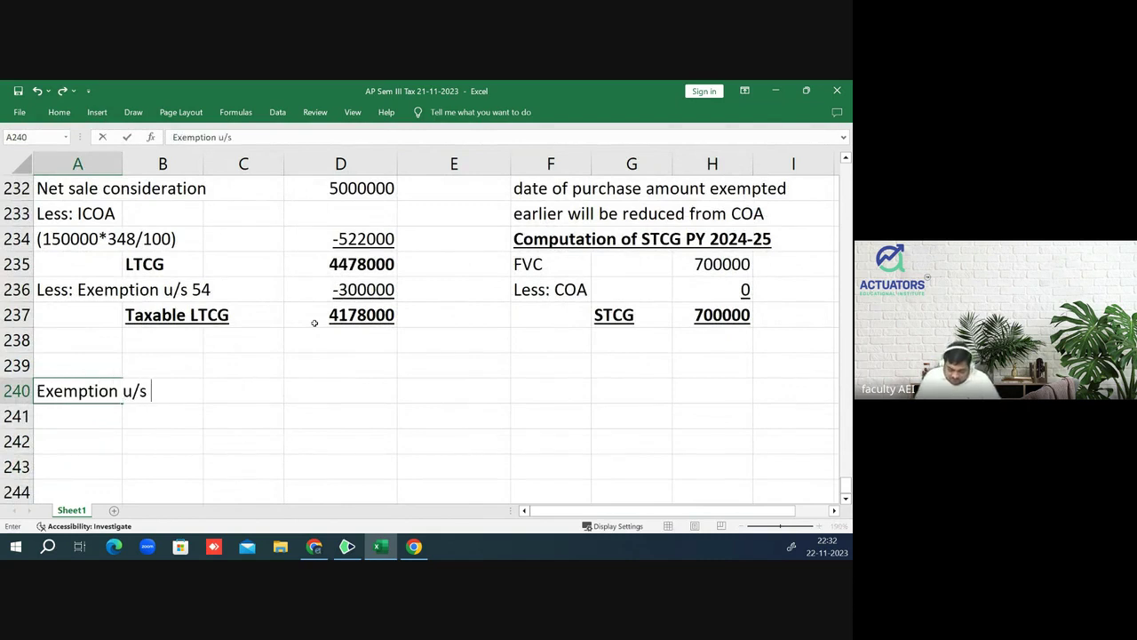
text( 54B.)
key(Return)
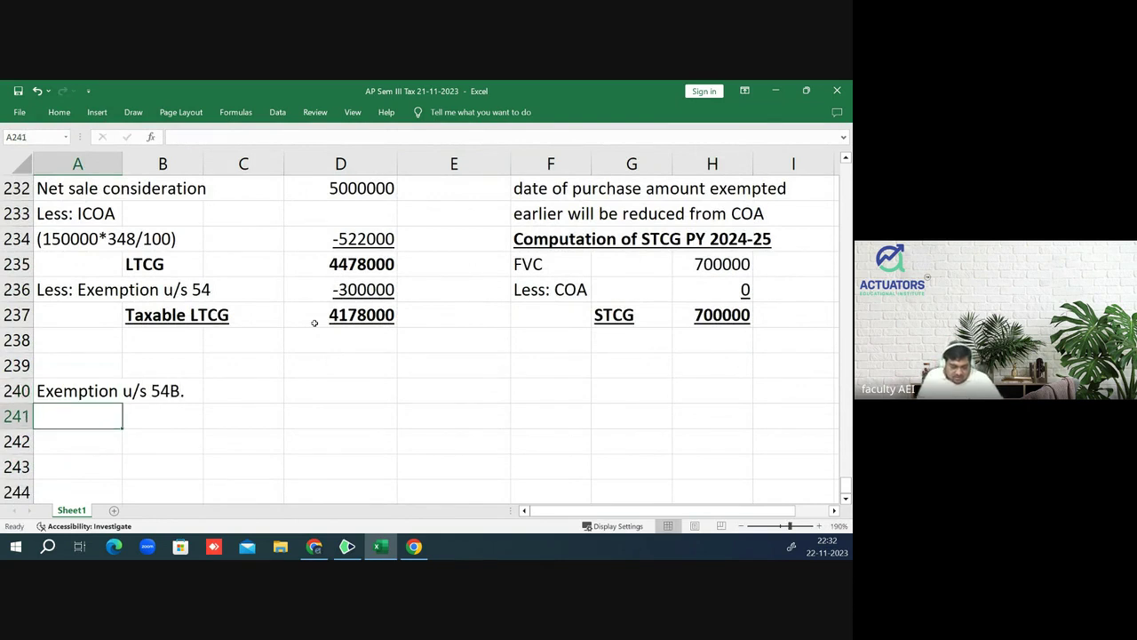
key(Up)
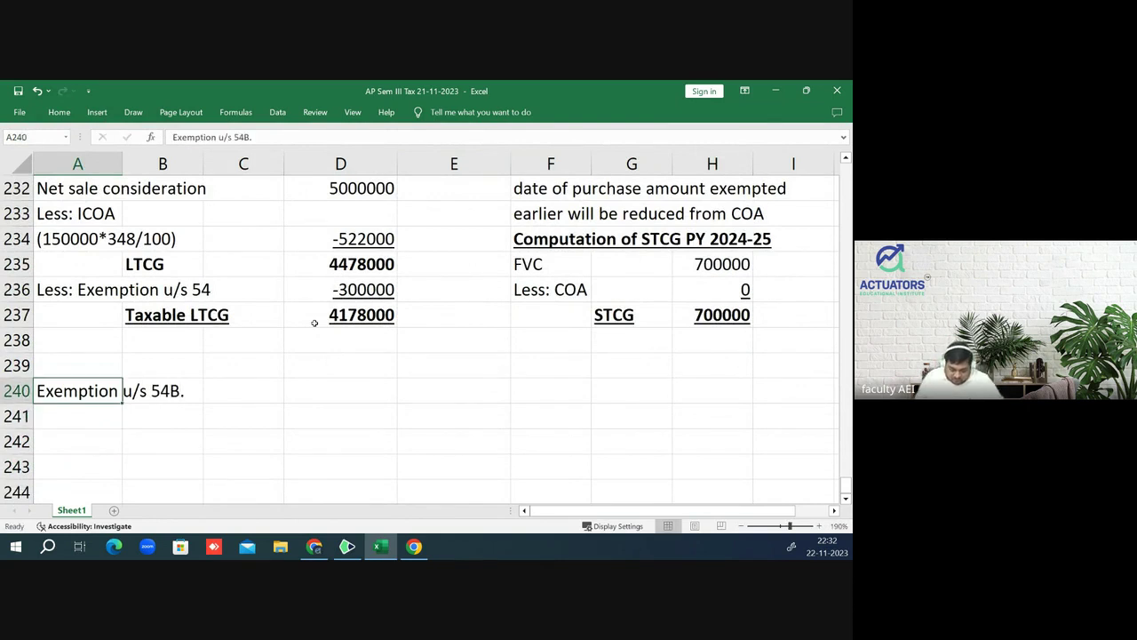
key(F2)
key(BackSpace)
key(Return)
key(Up)
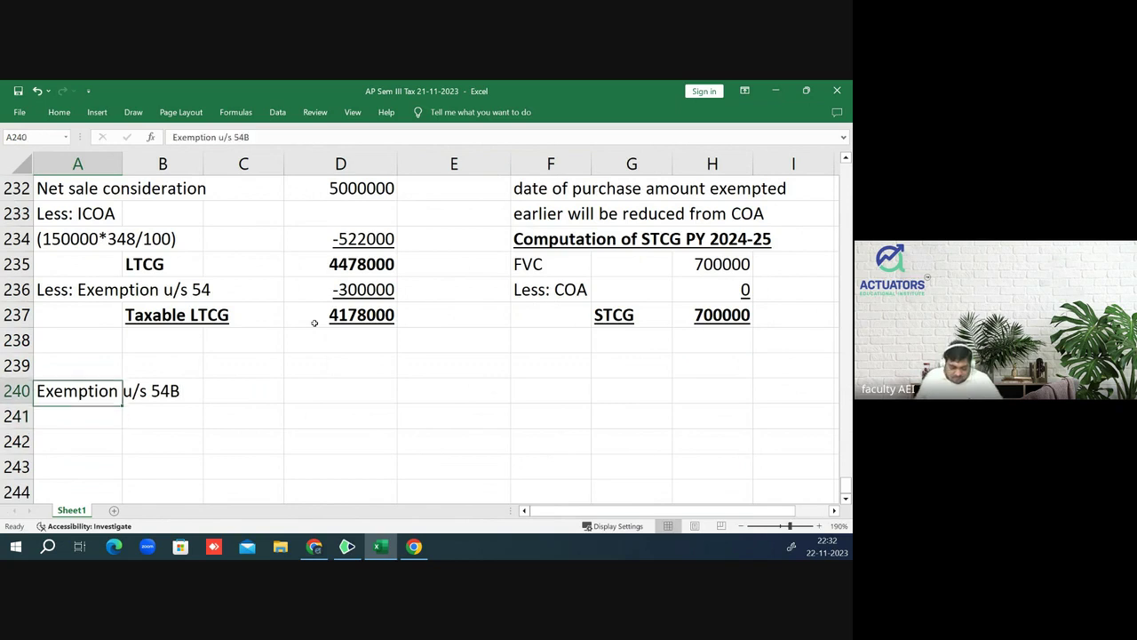
- Make the Exemption u/s 54B heading bold and underlined
key(ctrl+b)
text(u)
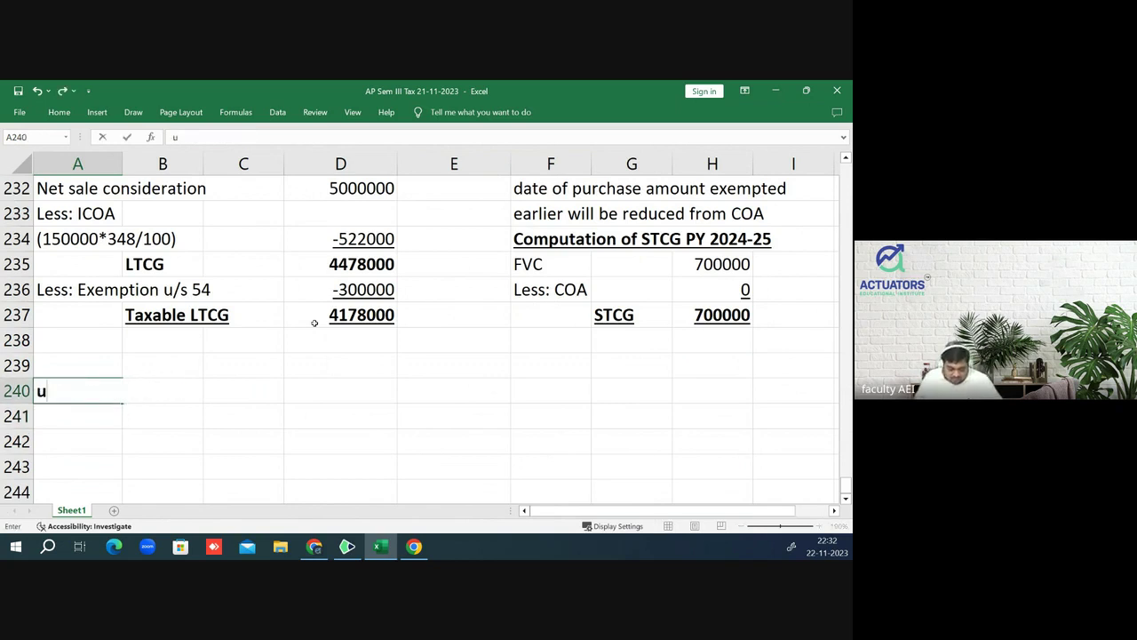
key(Escape)
key(ctrl+u)
key(Down)
key(Down)
key(Down)
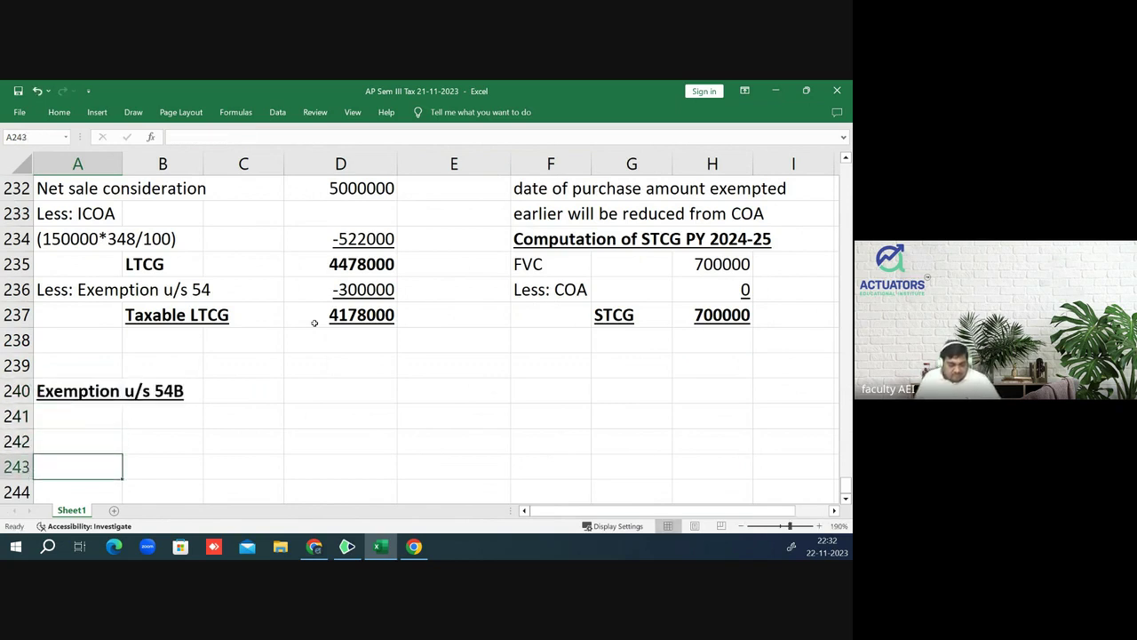
key(Down)
key(Down)
key(Down)
key(Down)
key(Down)
key(Up)
key(Up)
key(Up)
key(Up)
key(Up)
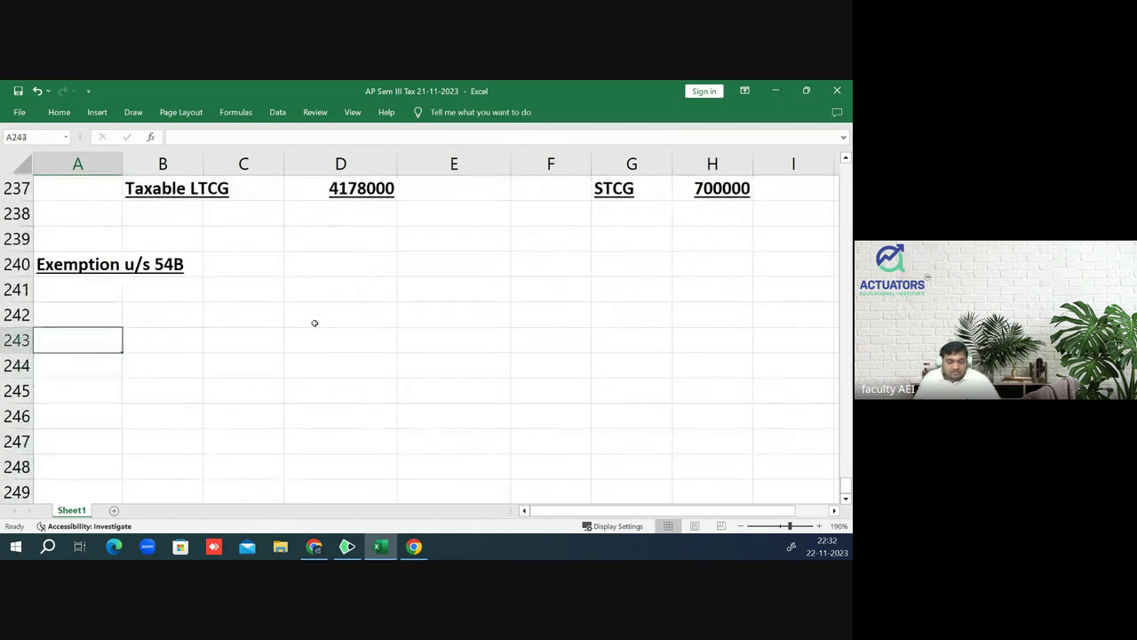
key(Up)
key(Up)
key(Up)
key(Right)
key(Right)
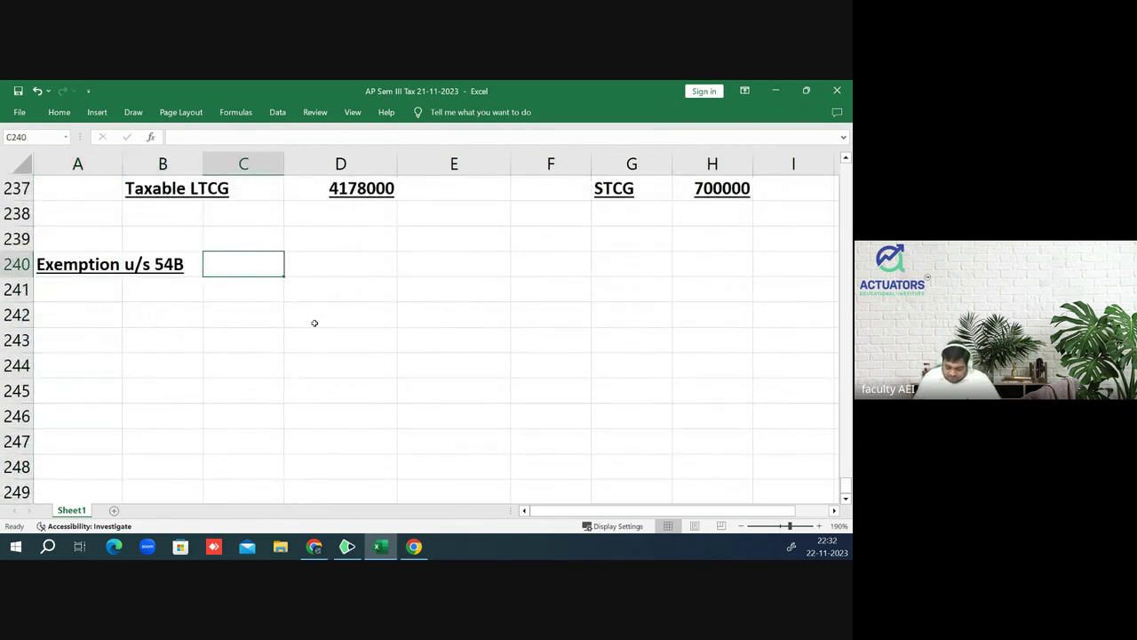
- Type 'Only to Individual / HUF' in C240 and make it bold and underlined
text(Only to )
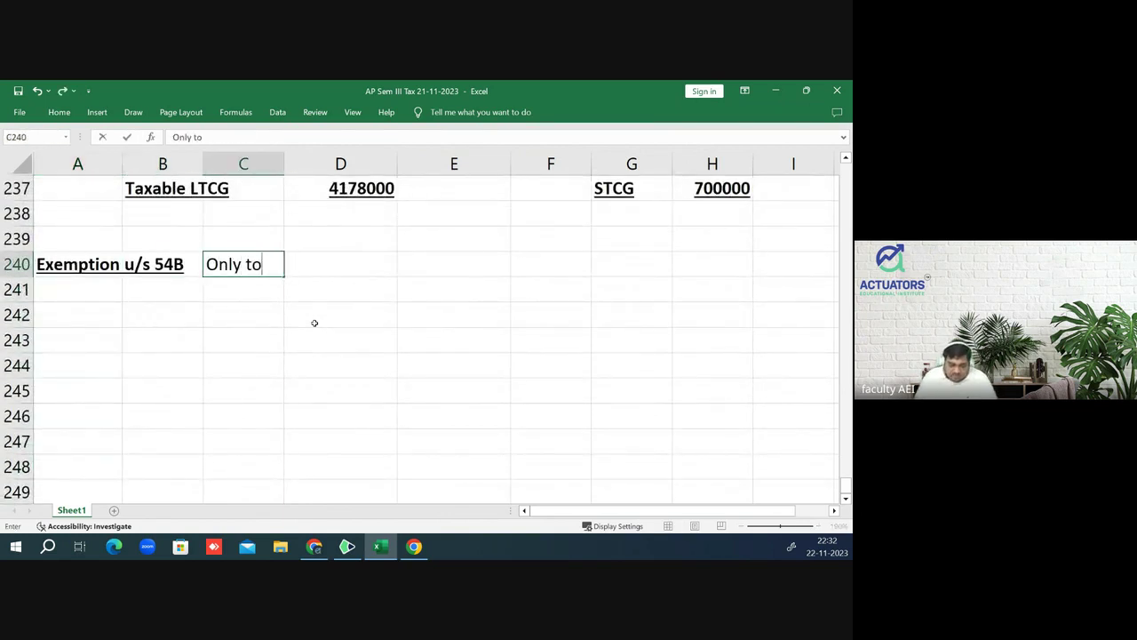
text(Individu)
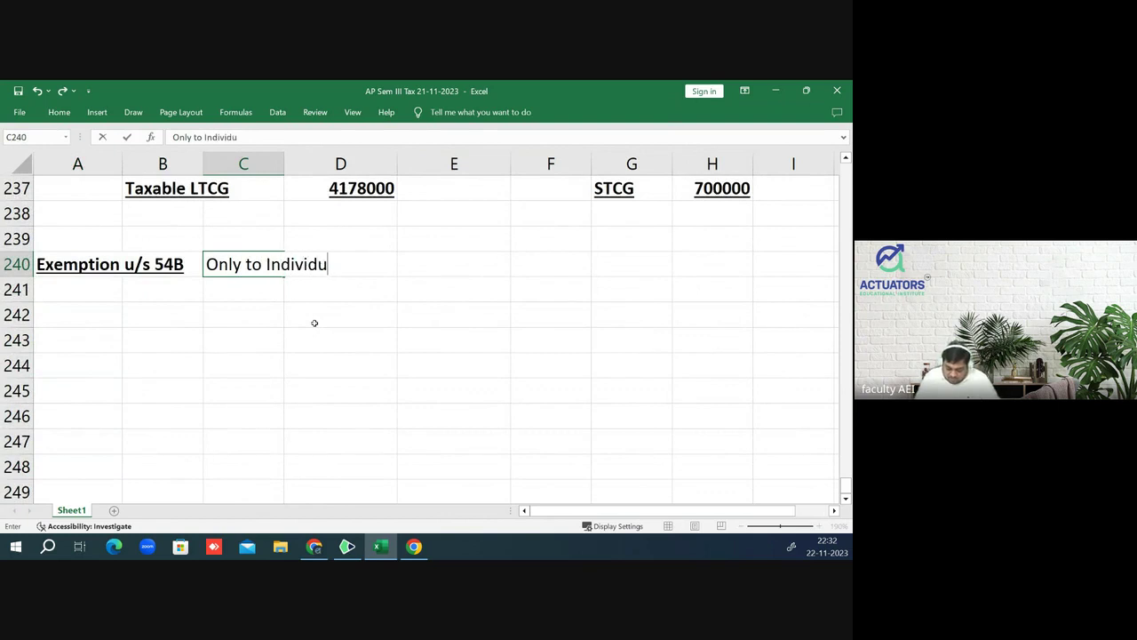
text(al / )
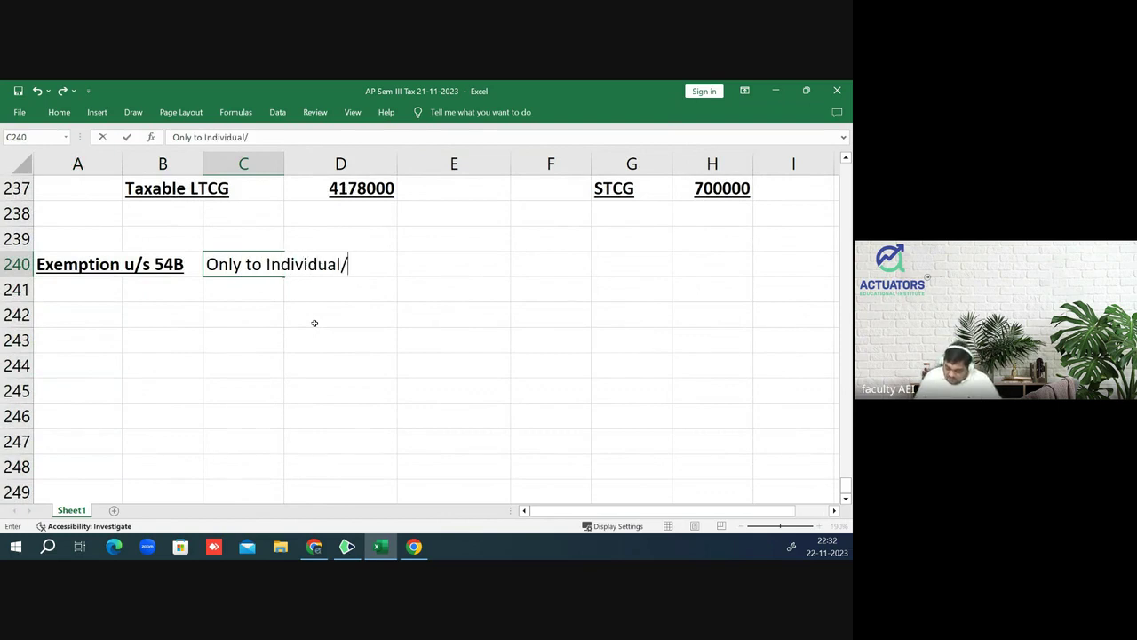
text(HUF)
key(Return)
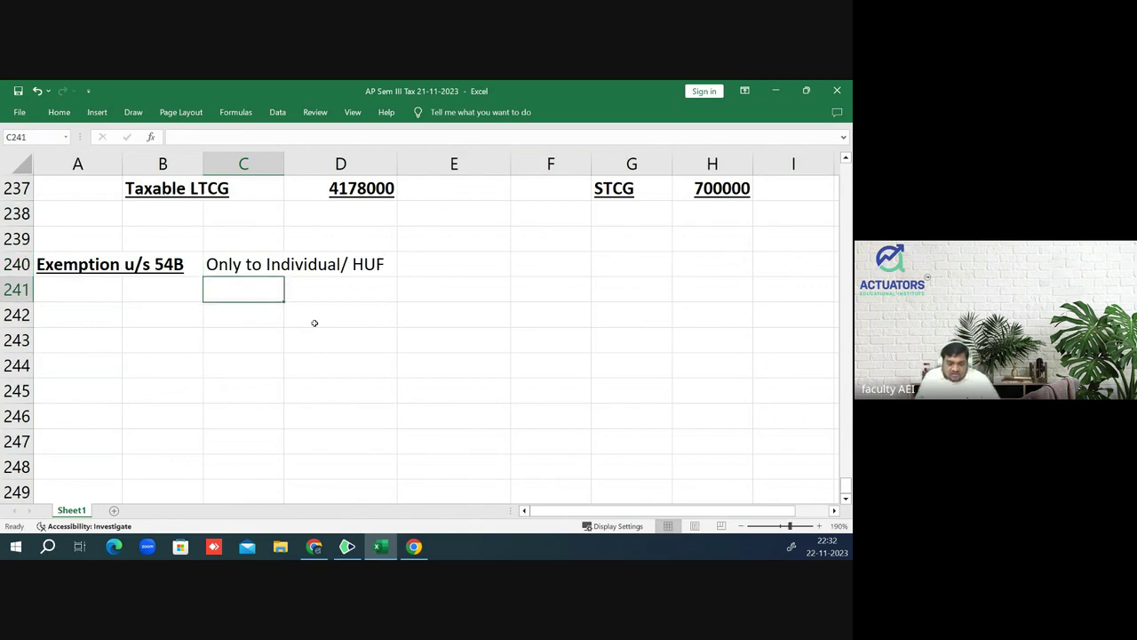
key(Up)
key(ctrl+b)
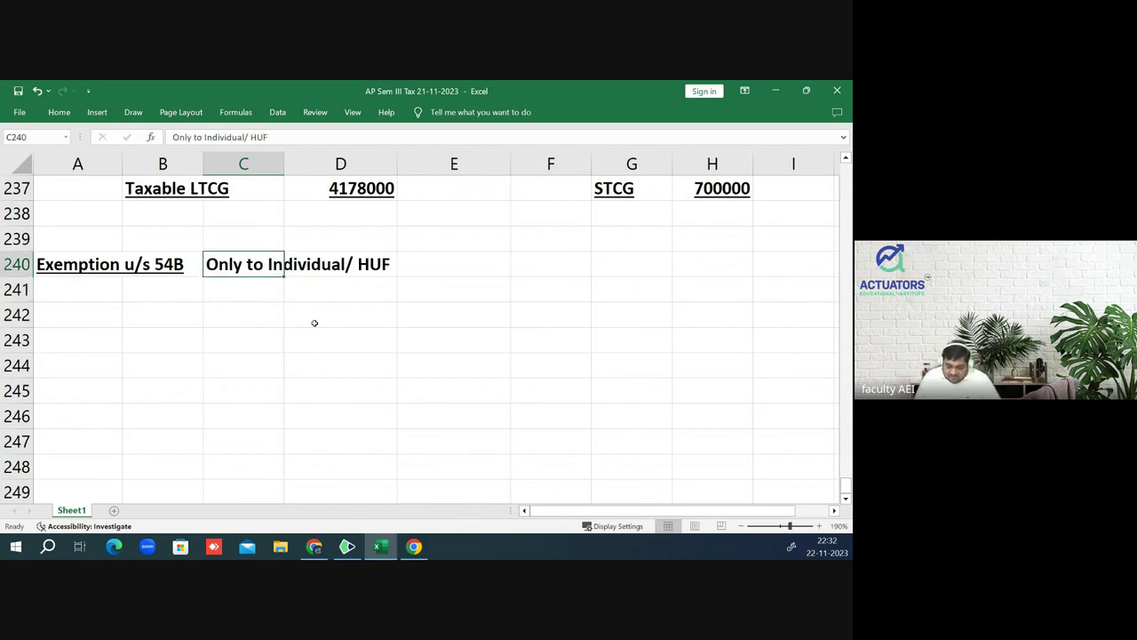
key(ctrl+u)
key(Down)
key(Down)
key(Left)
key(Left)
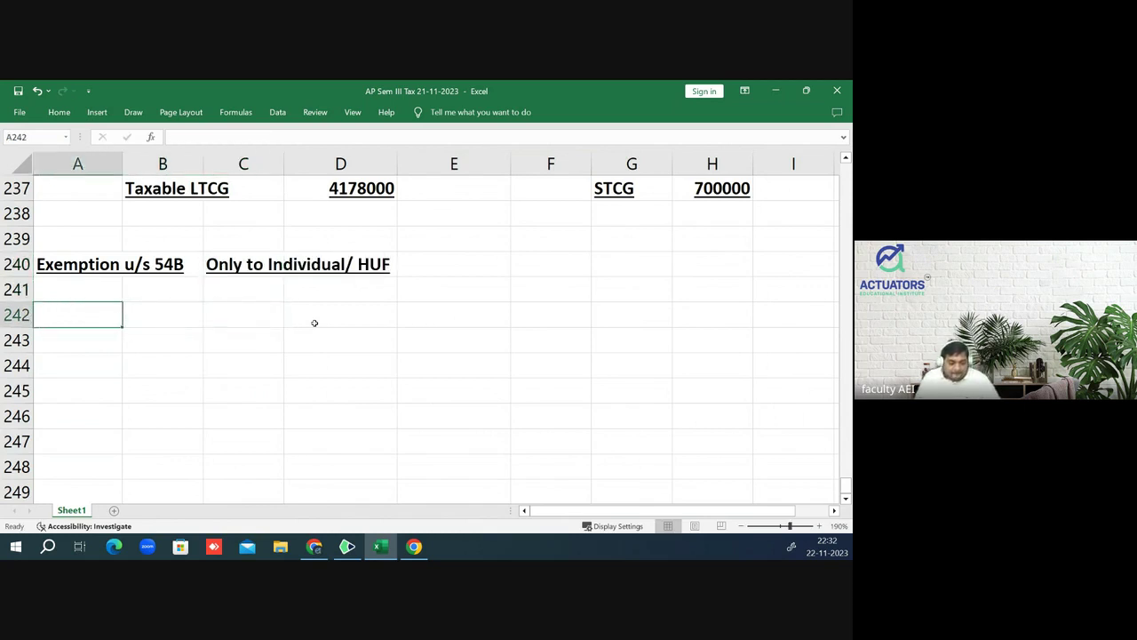
- Type 'Transfer of LTCA/STCA (Agricultural Land in UA)' into A242, correcting the typos
text(Trasne)
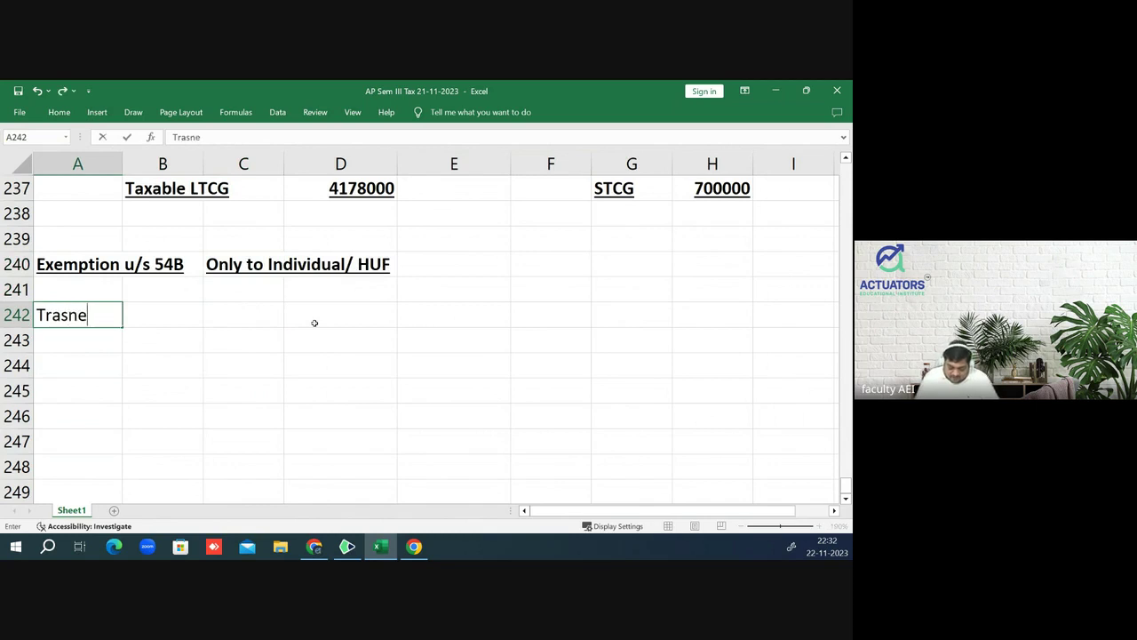
text(fr)
key(BackSpace)
key(BackSpace)
key(BackSpace)
key(BackSpace)
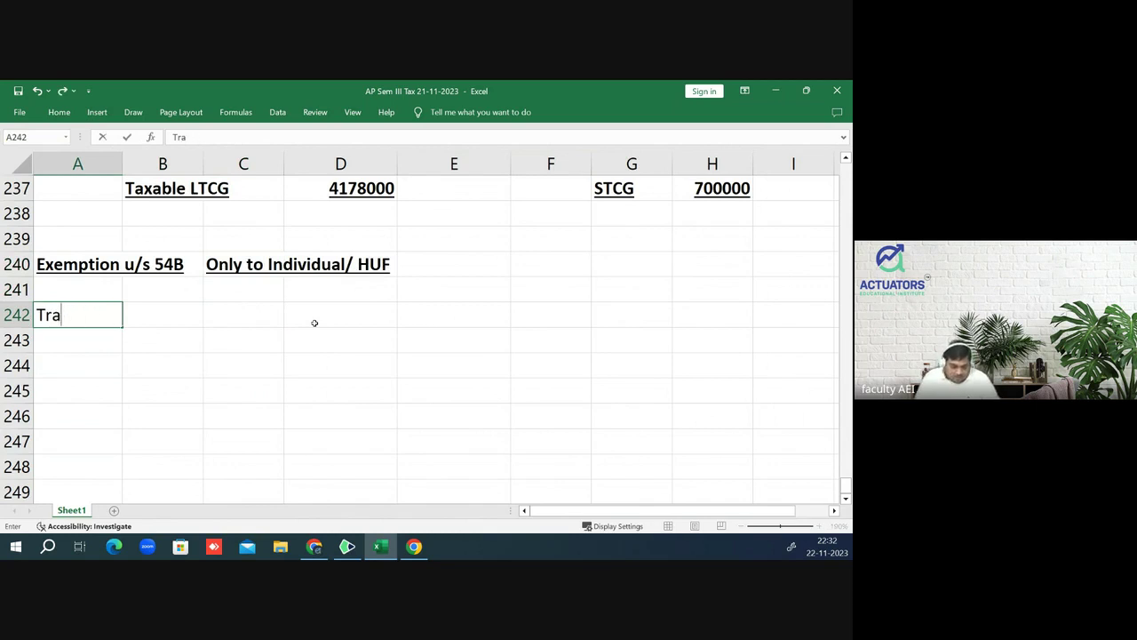
text(nsfer )
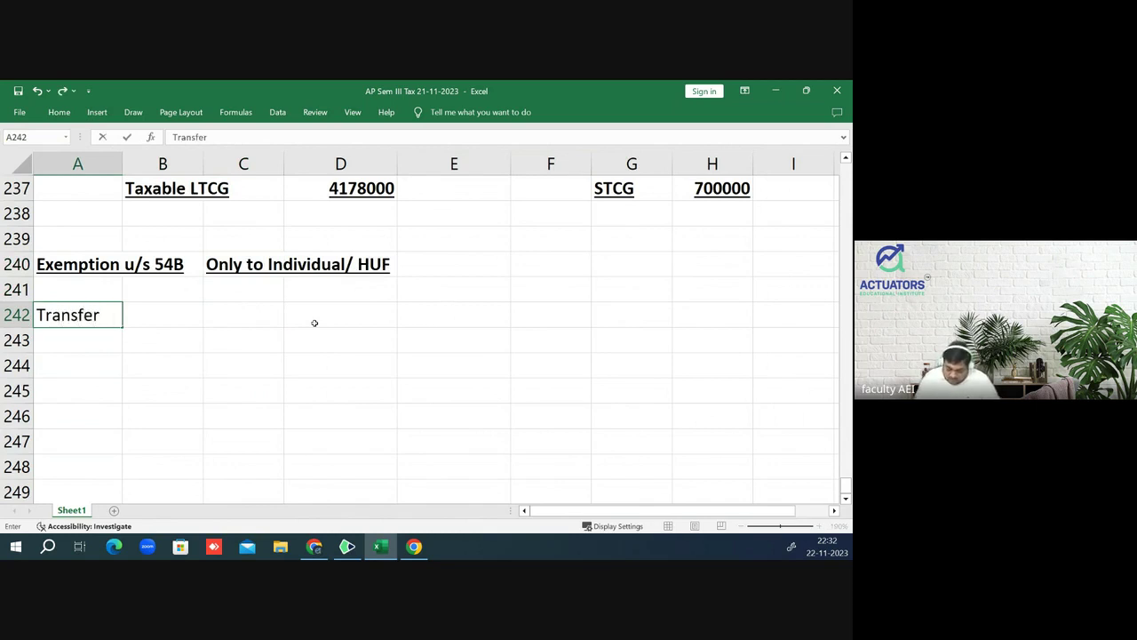
text(of )
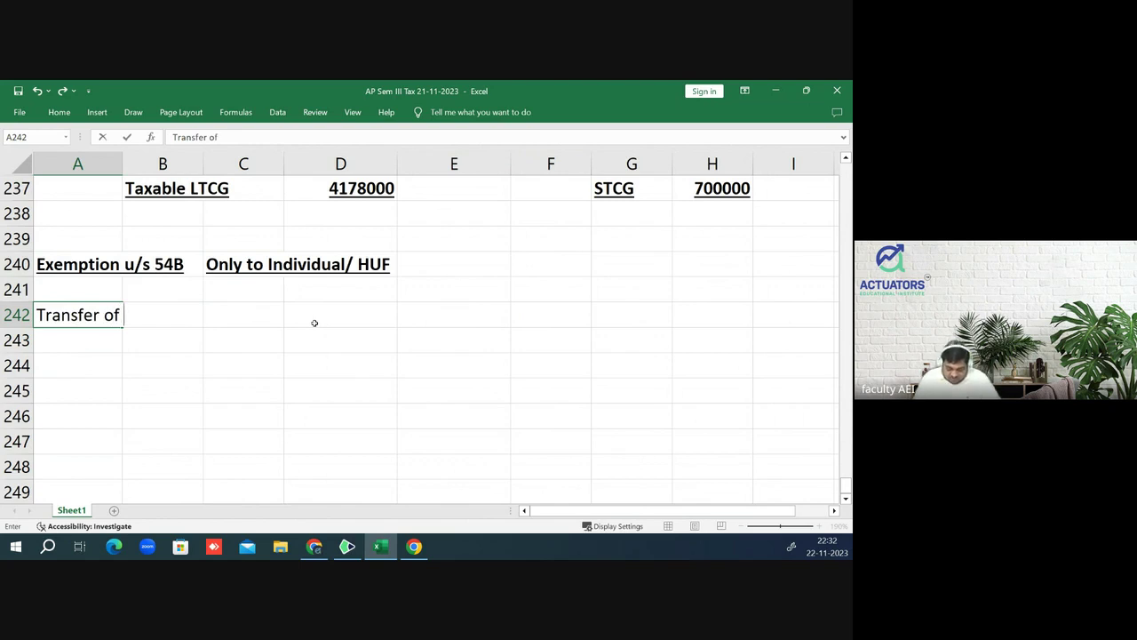
text(LTCA)
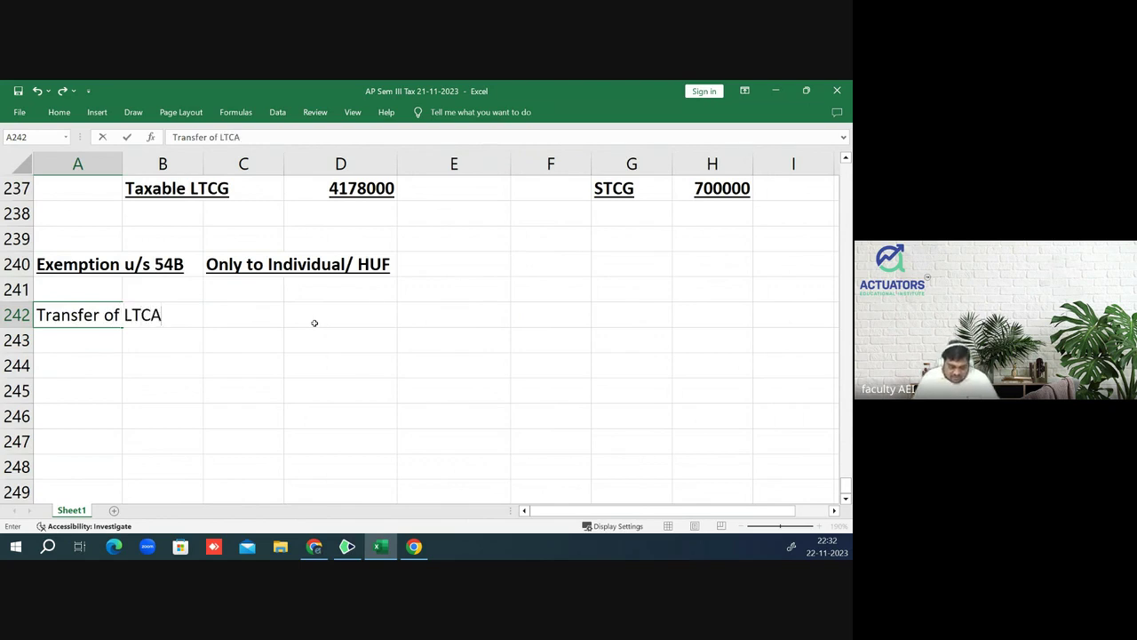
text(/STCA)
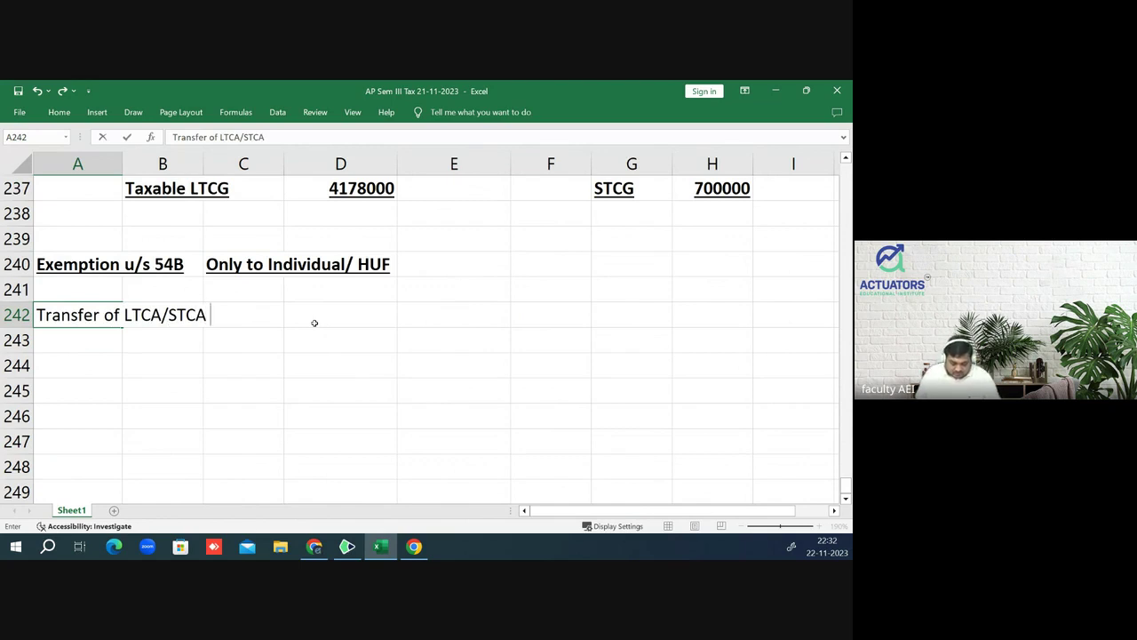
text( (Agric)
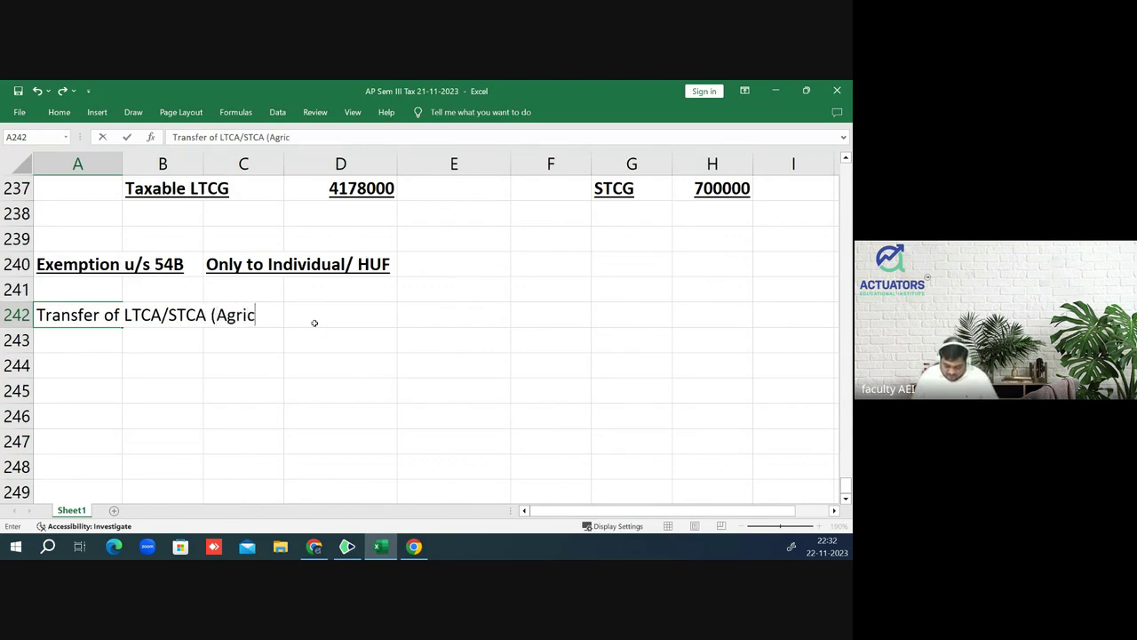
text(ul)
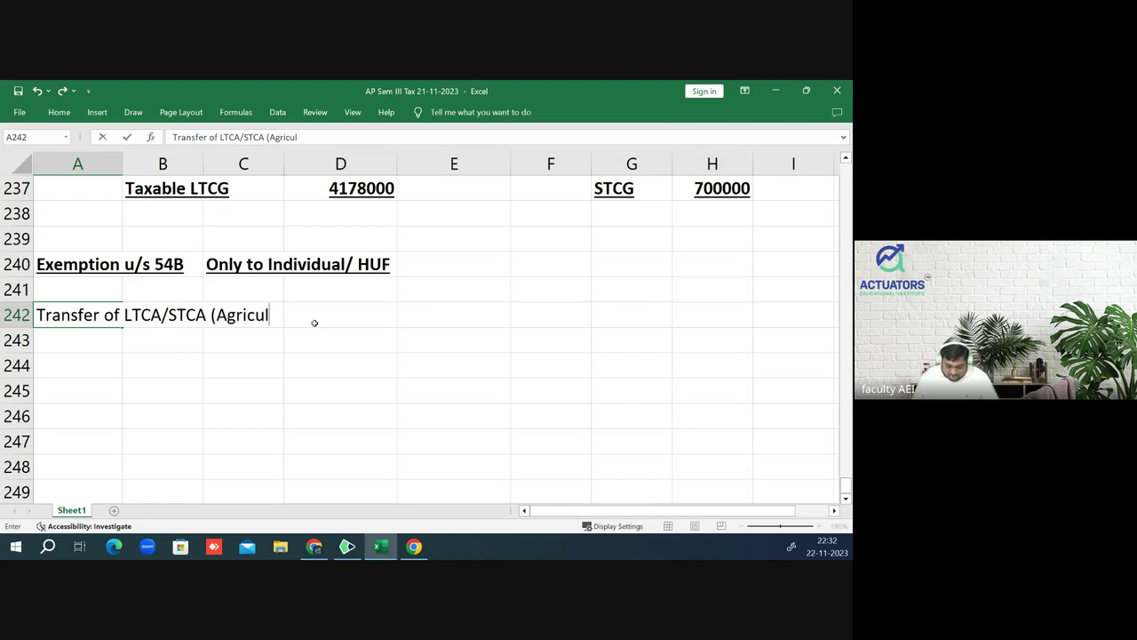
text(tural )
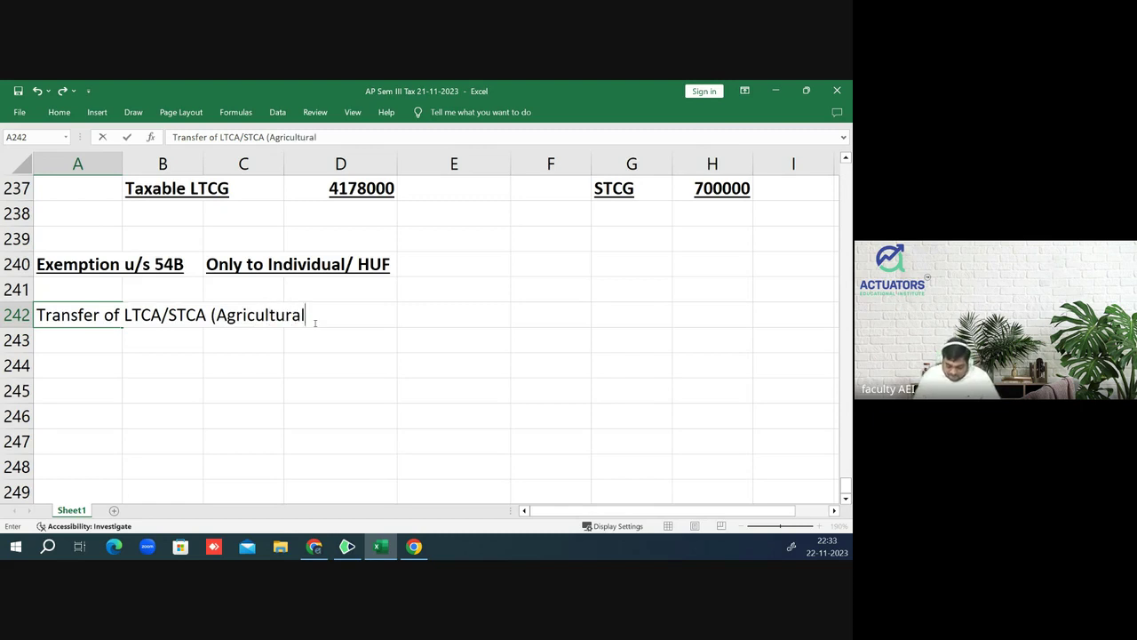
text(Land)
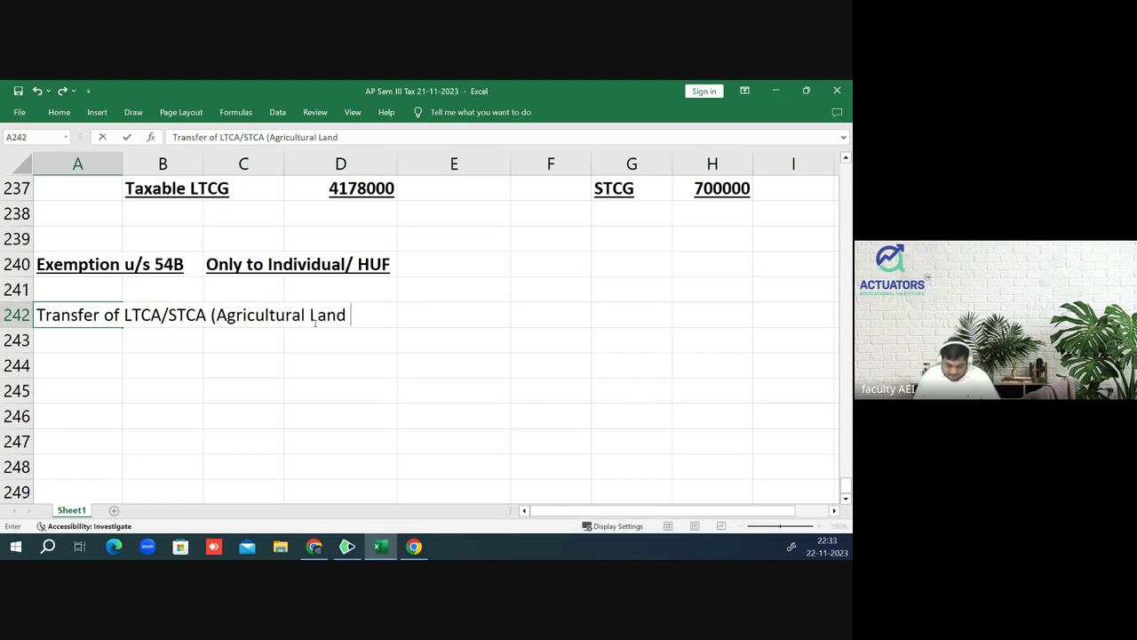
text( in UR)
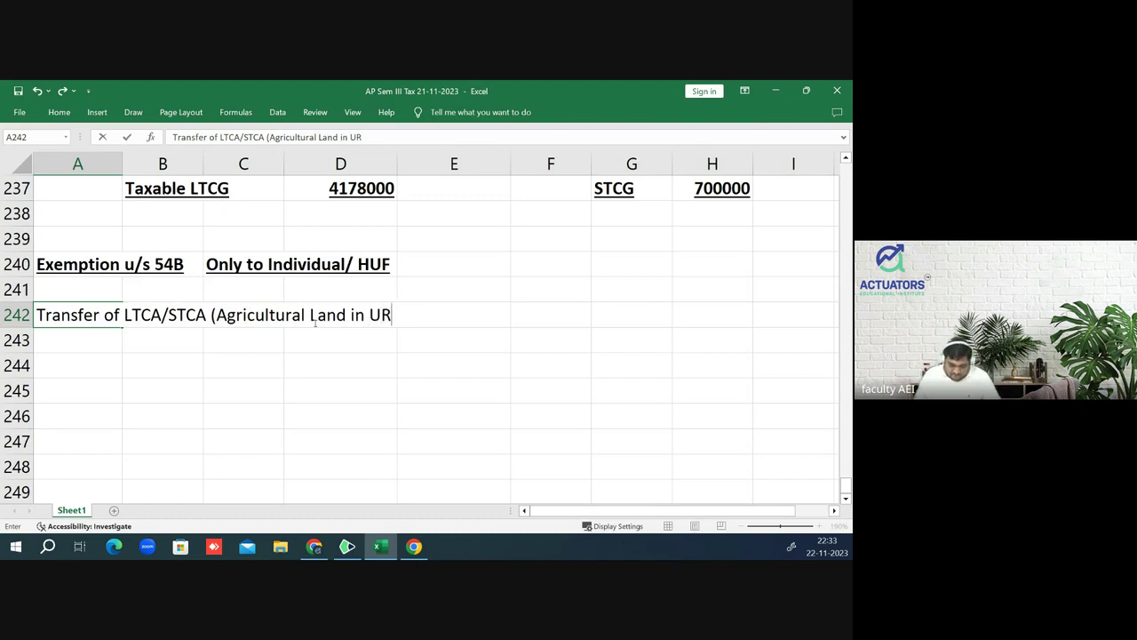
key(BackSpace)
text(A)
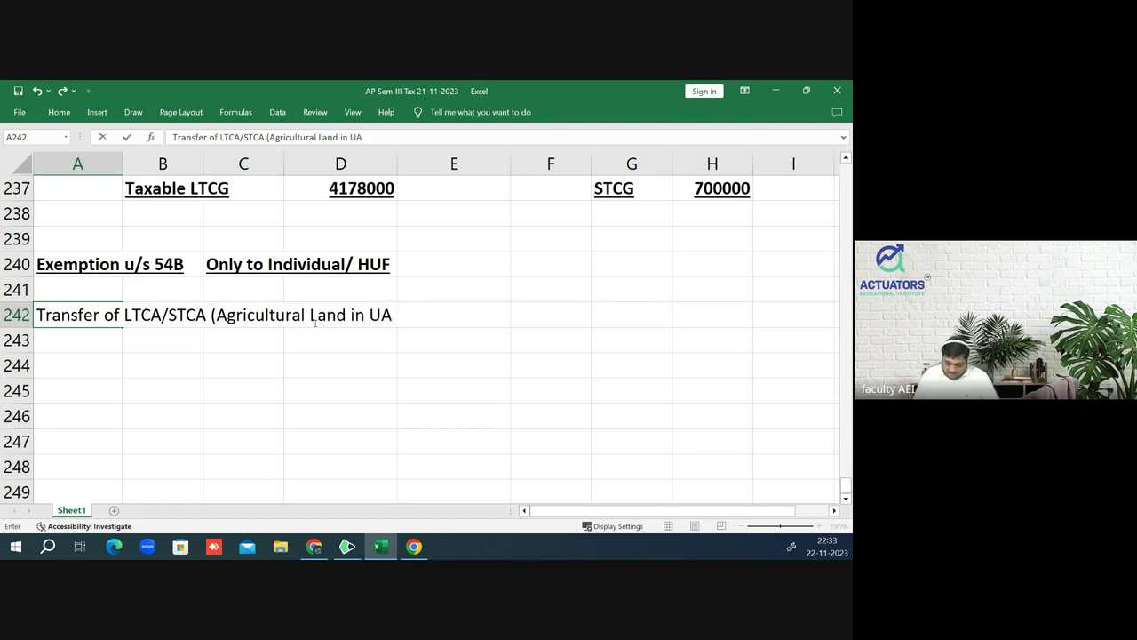
text())
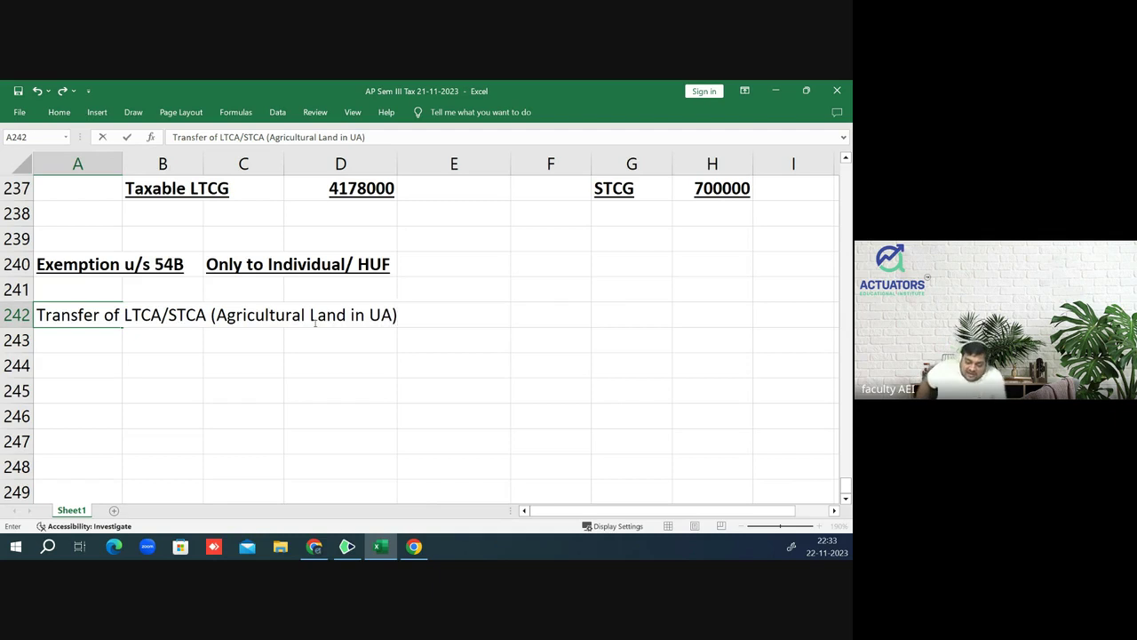
key(Return)
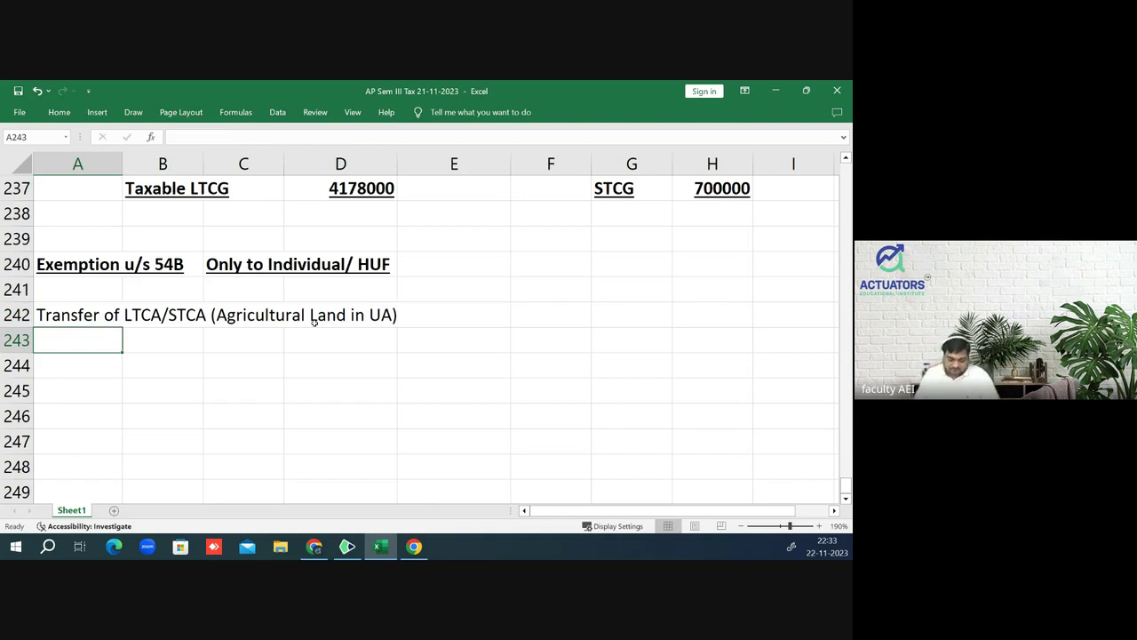
- Enter 'Purchase of AL in UA or RA' in F242 beside the transfer note
key(Down)
key(Up)
key(Up)
key(Up)
key(Down)
key(Right)
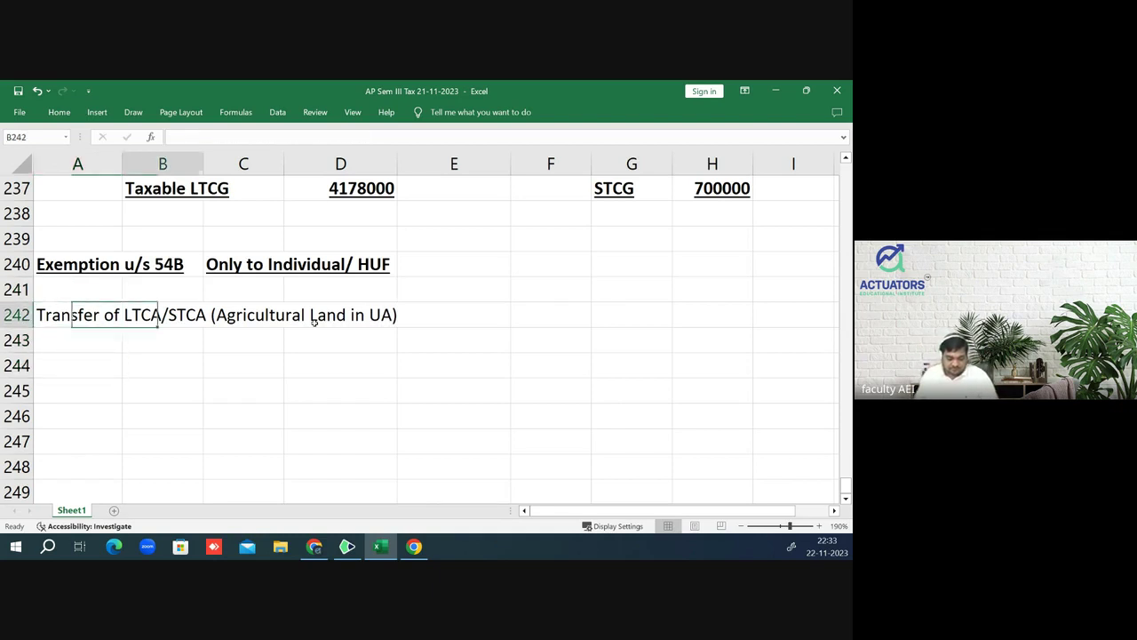
key(Right)
key(Right)
key(Right)
key(Right)
text(Pu)
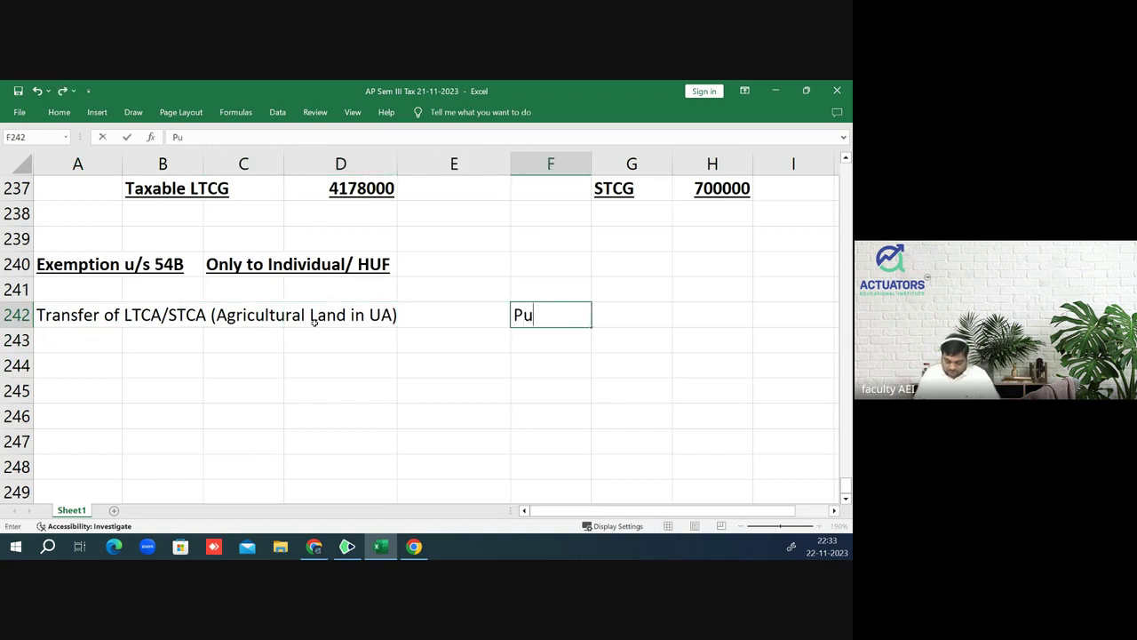
text(rchaee)
key(BackSpace)
key(BackSpace)
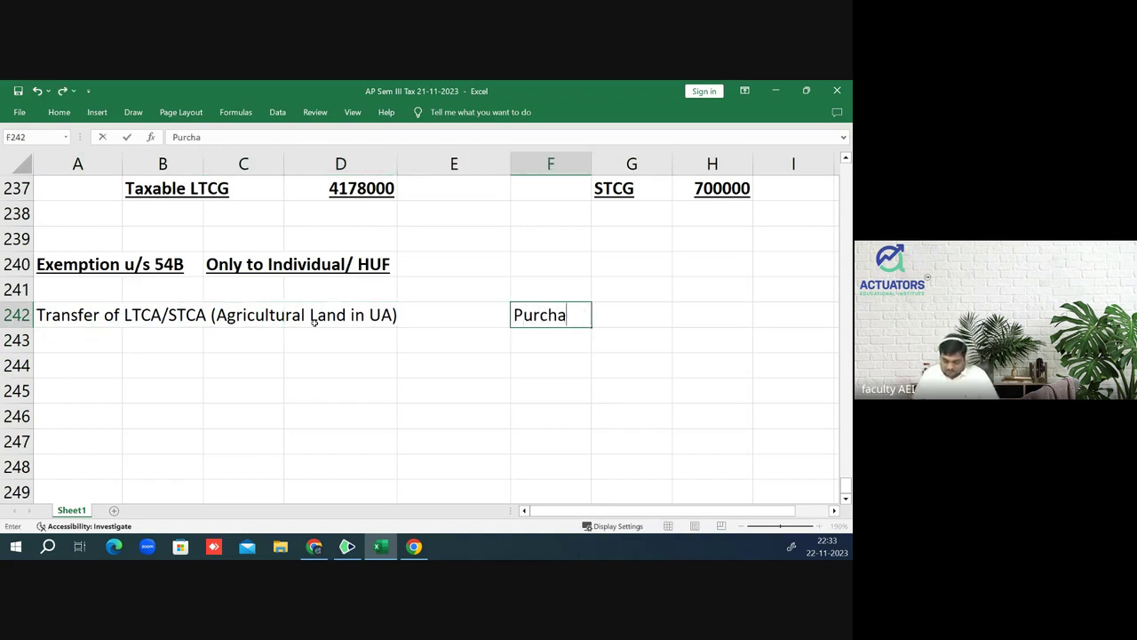
key(BackSpace)
text(as)
text(o)
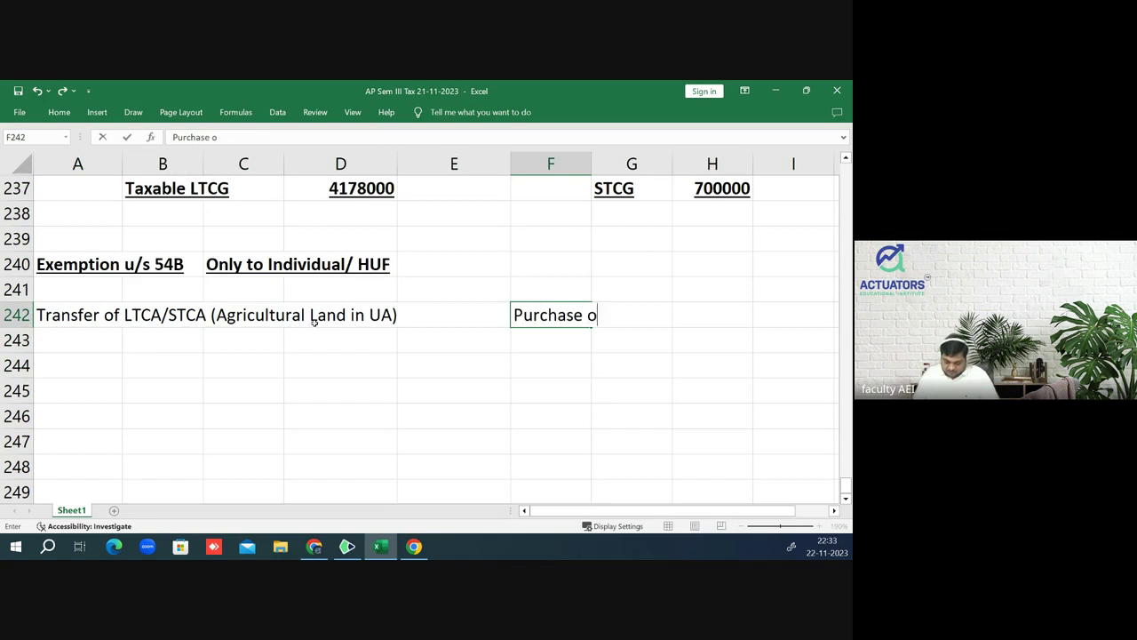
text(f AL)
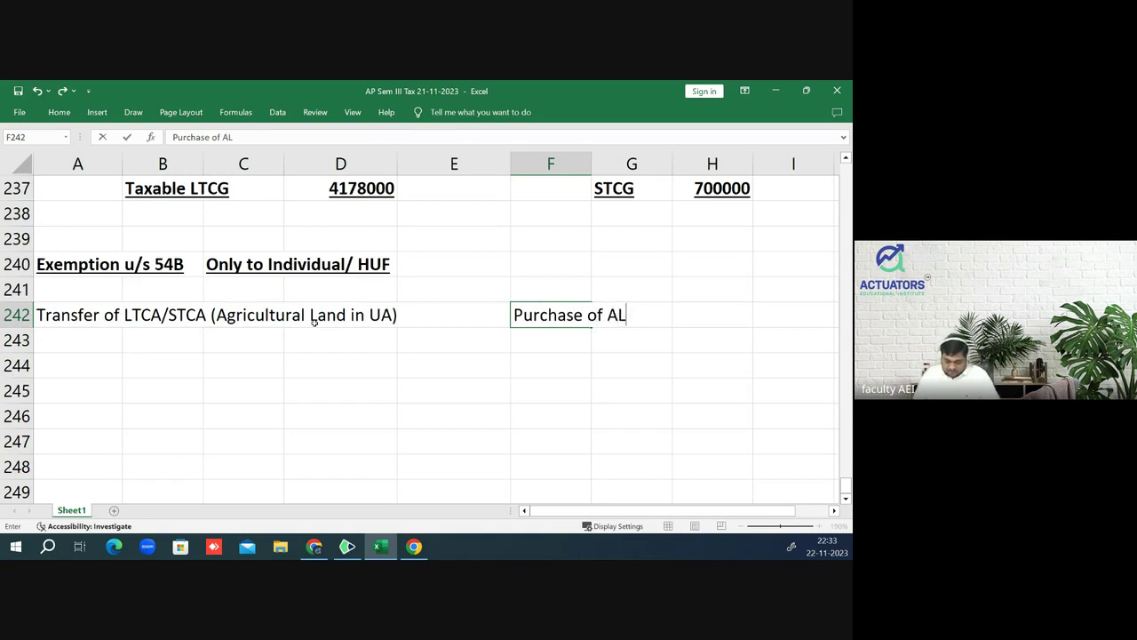
text( in )
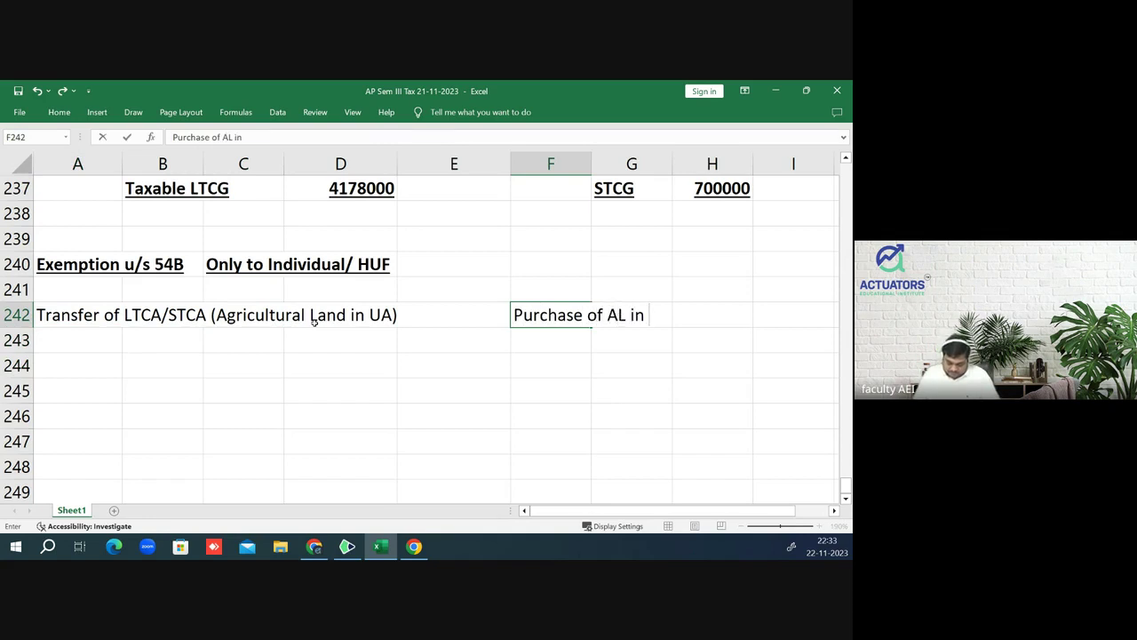
text(Ua)
key(BackSpace)
key(BackSpace)
text(A )
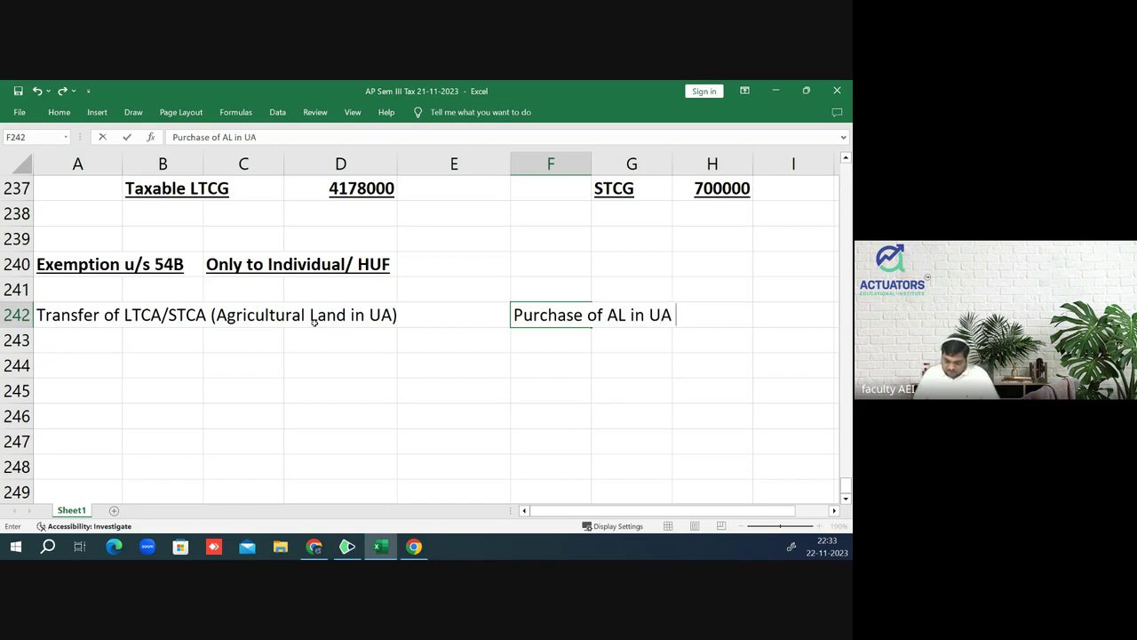
text(or RA)
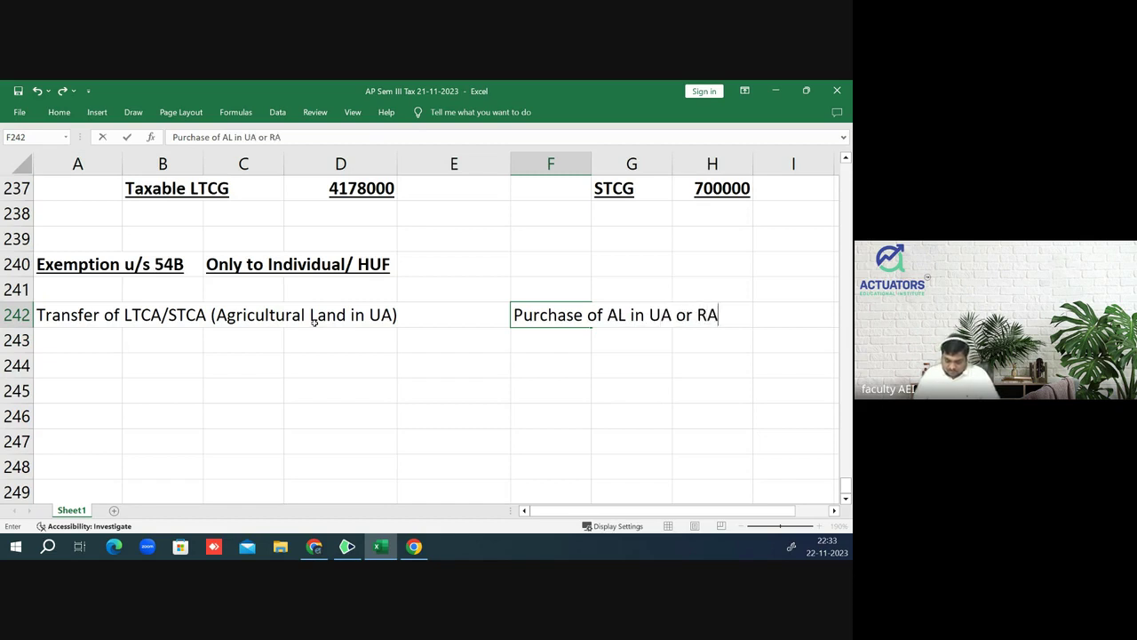
key(Return)
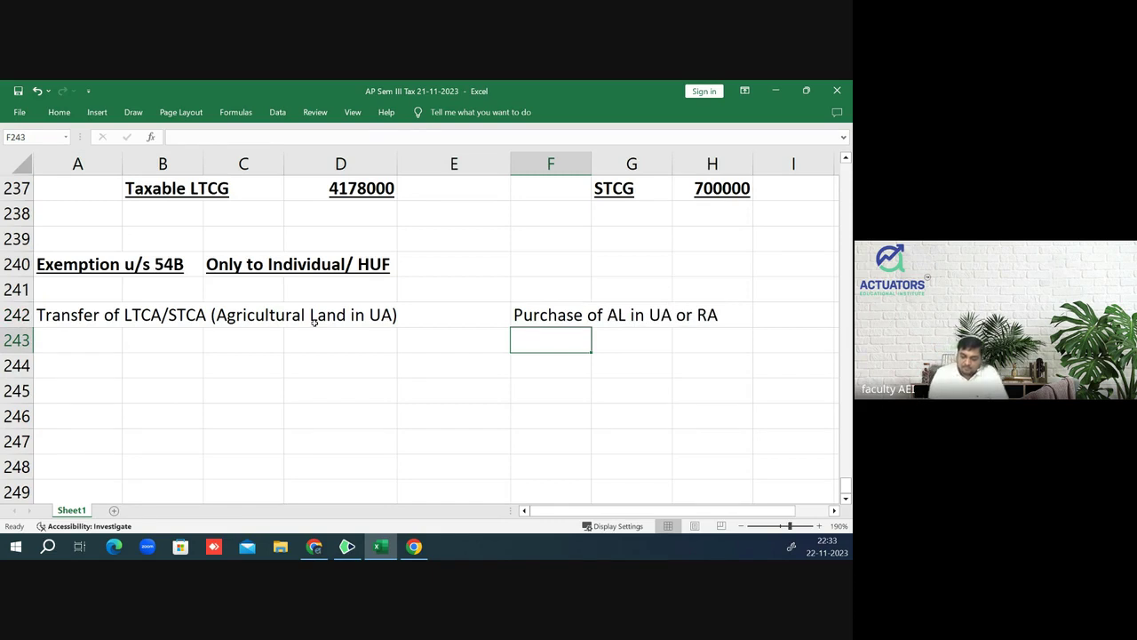
- Draw an ink arrow from the transfer note to the purchase note, labelled 'within 2 years from transfer Date'
drag(401, 315, 495, 329)
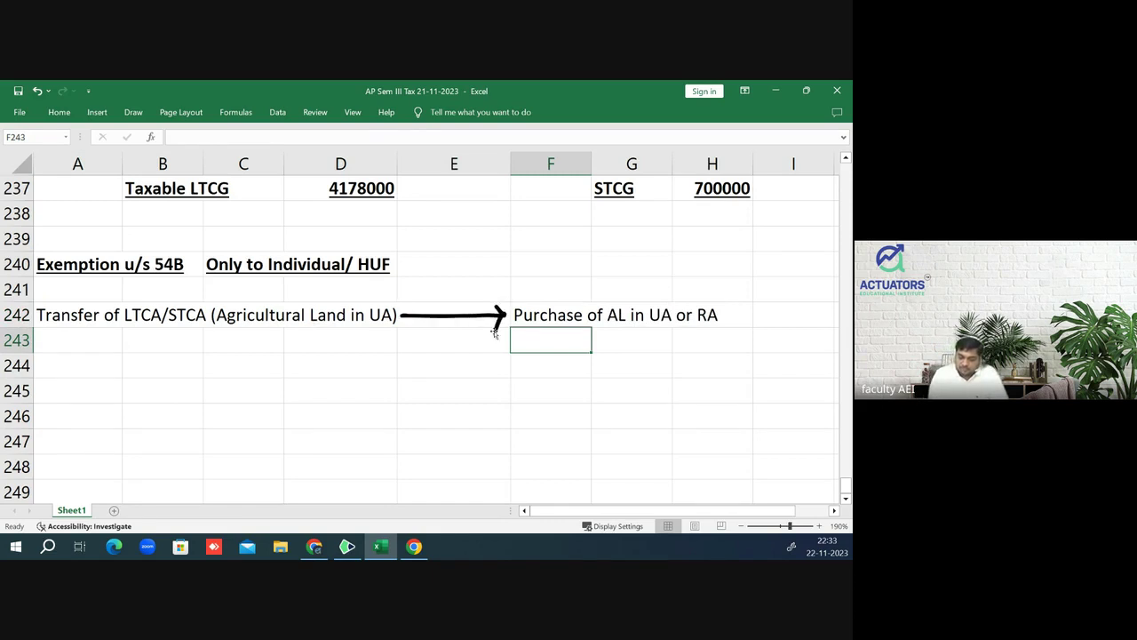
mouse_move(401, 297)
mouse_down()
mouse_move(485, 301)
mouse_move(487, 311)
mouse_move(553, 288)
mouse_up()
key(ctrl+z)
key(ctrl+z)
drag(560, 288, 597, 299)
mouse_move(596, 288)
mouse_down()
mouse_move(590, 298)
mouse_move(677, 293)
mouse_move(697, 275)
mouse_move(693, 297)
mouse_move(738, 284)
mouse_up()
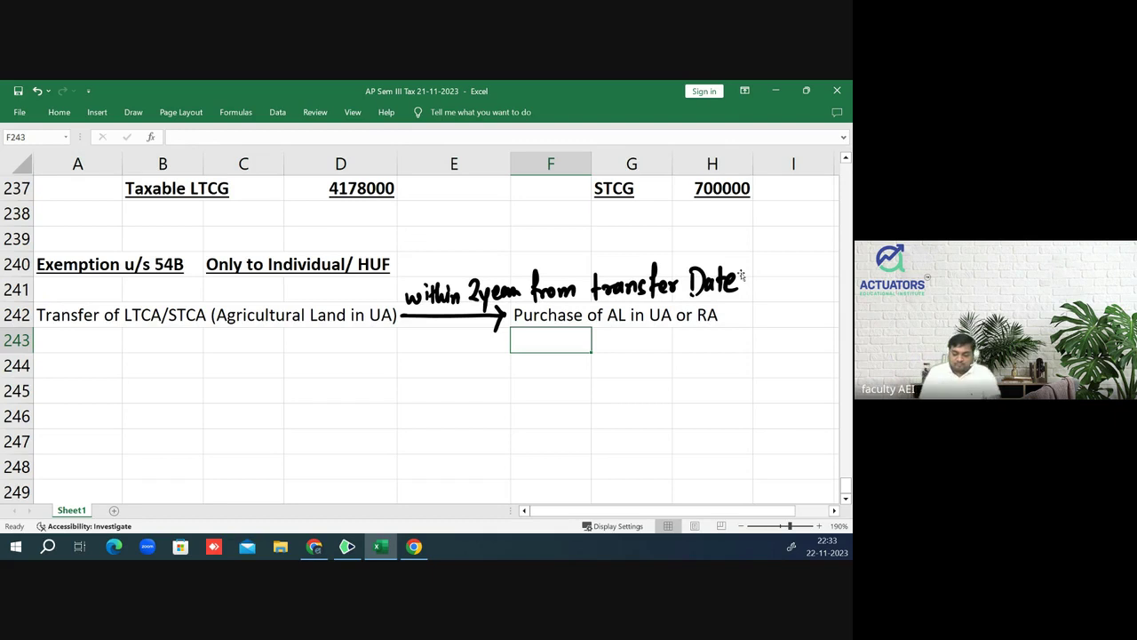
- Remove the stray handwritten word 'Rest' below the purchase text
drag(526, 355, 537, 377)
drag(538, 371, 547, 377)
mouse_move(549, 368)
mouse_down()
mouse_move(558, 373)
mouse_move(548, 379)
mouse_up()
mouse_move(565, 357)
mouse_down()
mouse_move(570, 379)
mouse_move(575, 364)
mouse_up()
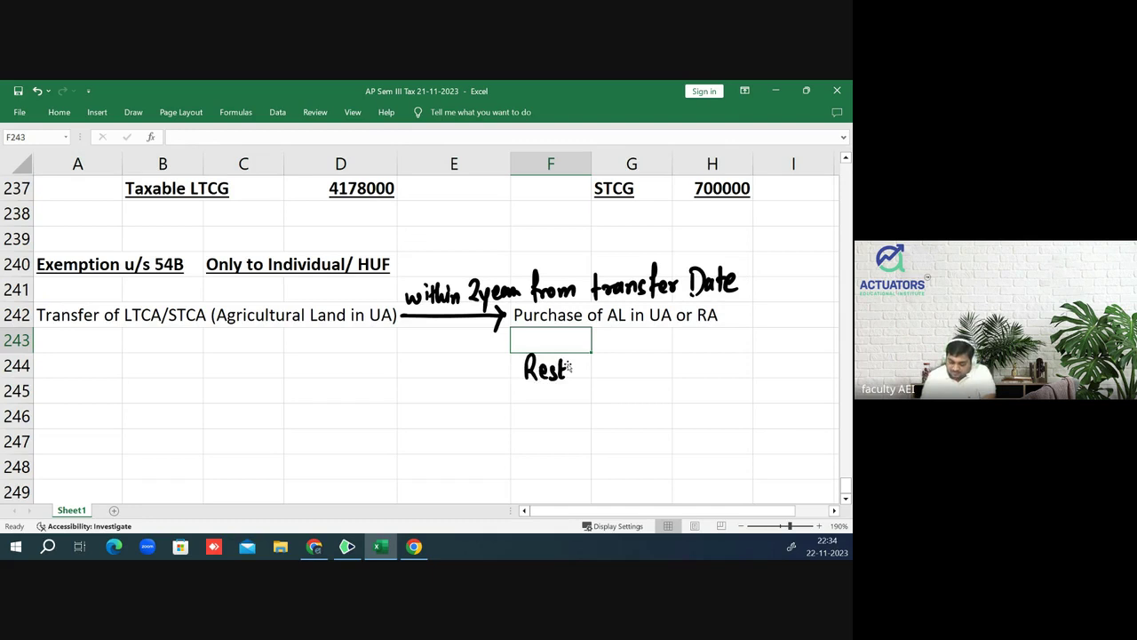
drag(568, 365, 568, 364)
key(ctrl+z)
key(ctrl+z)
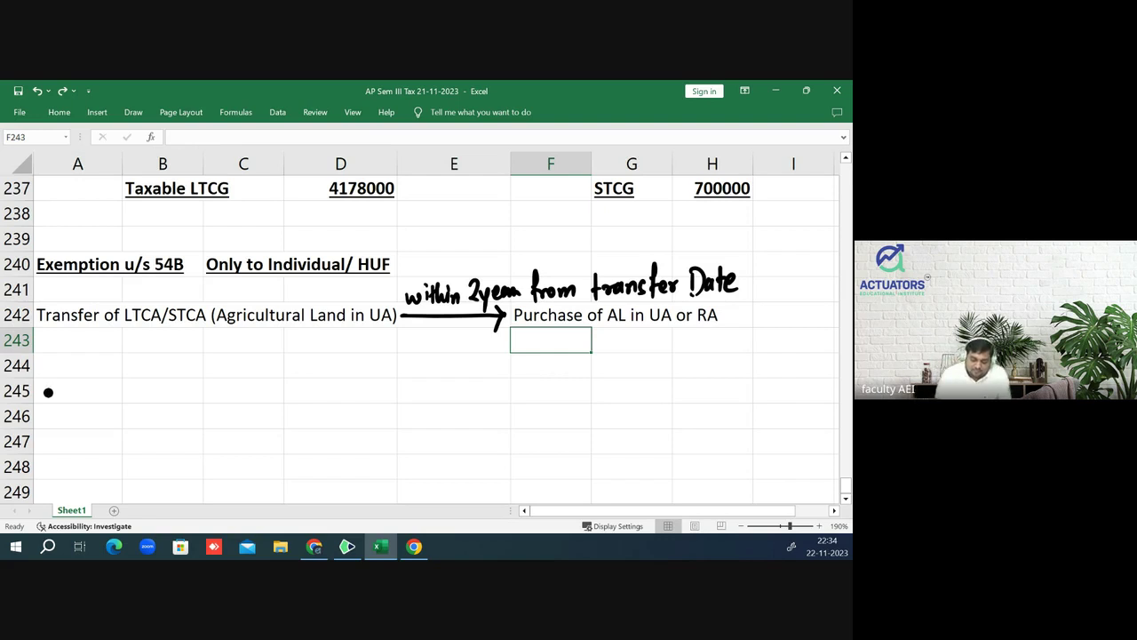
- Undo a handwritten 'a.' marker in row 245 and scroll up to the LTCG figures
drag(50, 392, 61, 401)
click(64, 398)
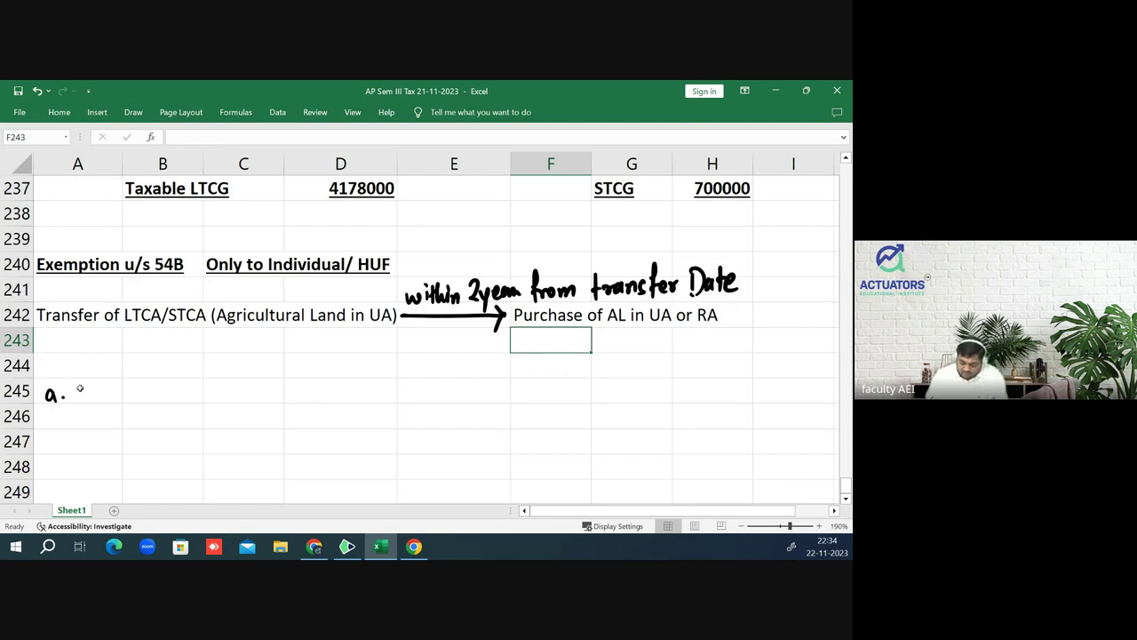
key(ctrl+z)
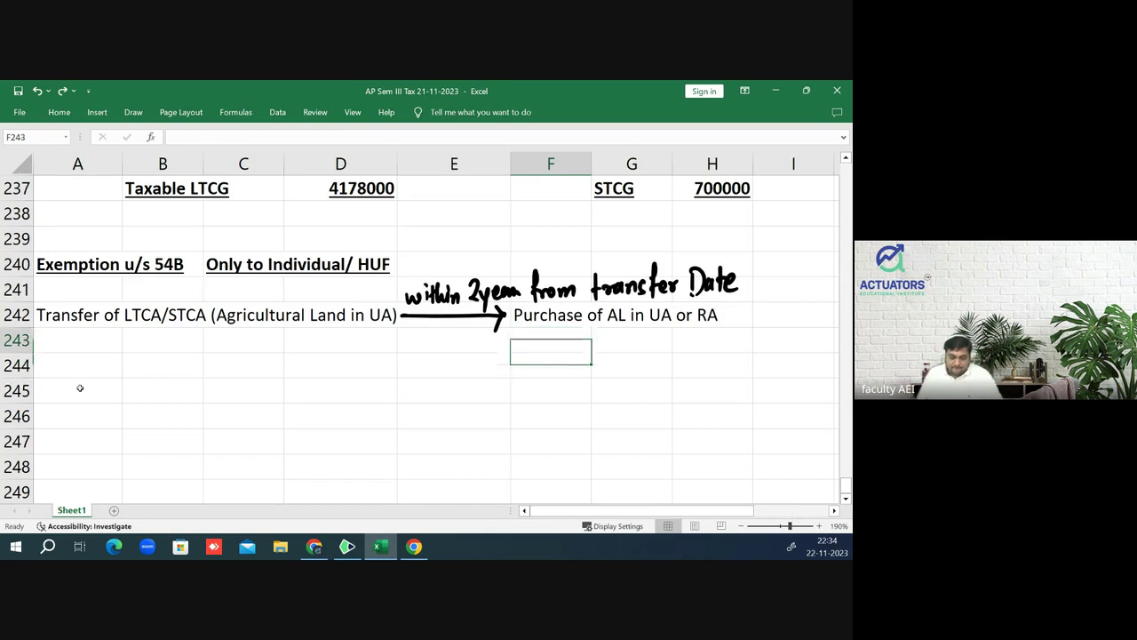
key(Up)
key(Up)
key(Up)
key(Up)
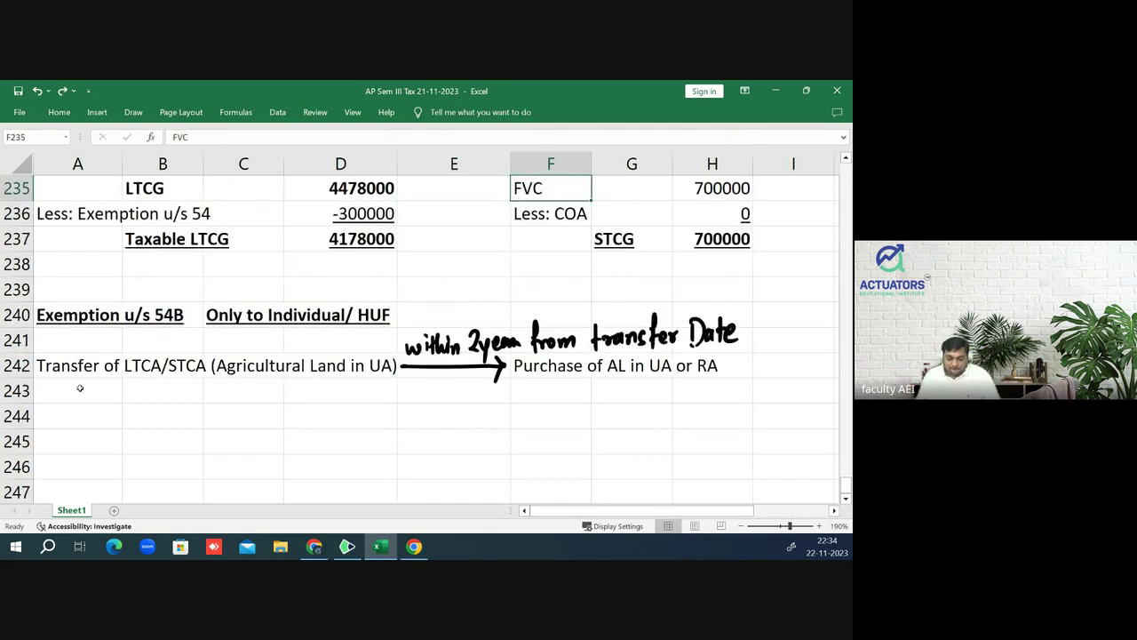
- Enter 'exemption = cost of new land / amount deposited in CGDS if not purchased within RFD' in A244
key(Down)
key(Down)
key(Down)
key(Down)
key(Down)
key(Left)
key(Home)
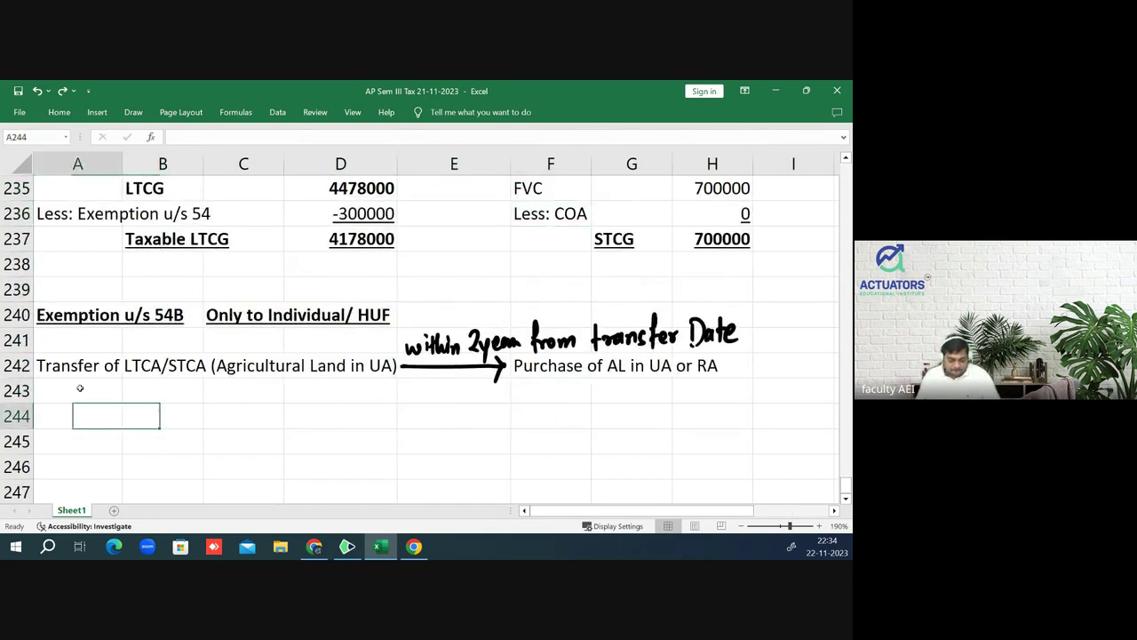
text(exemp)
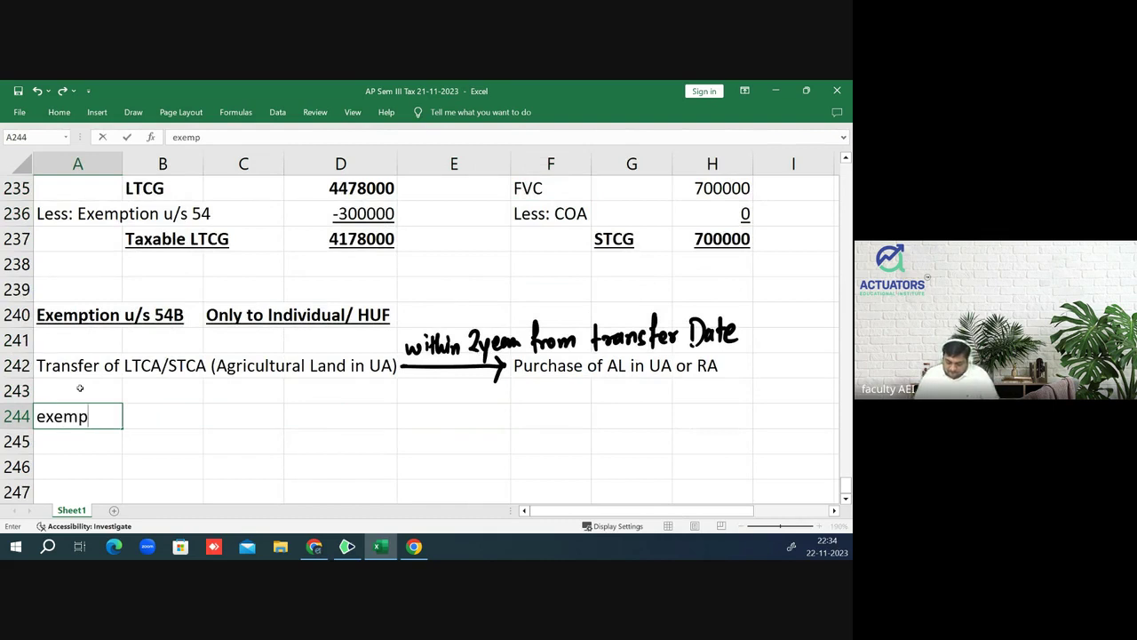
text(tion = c)
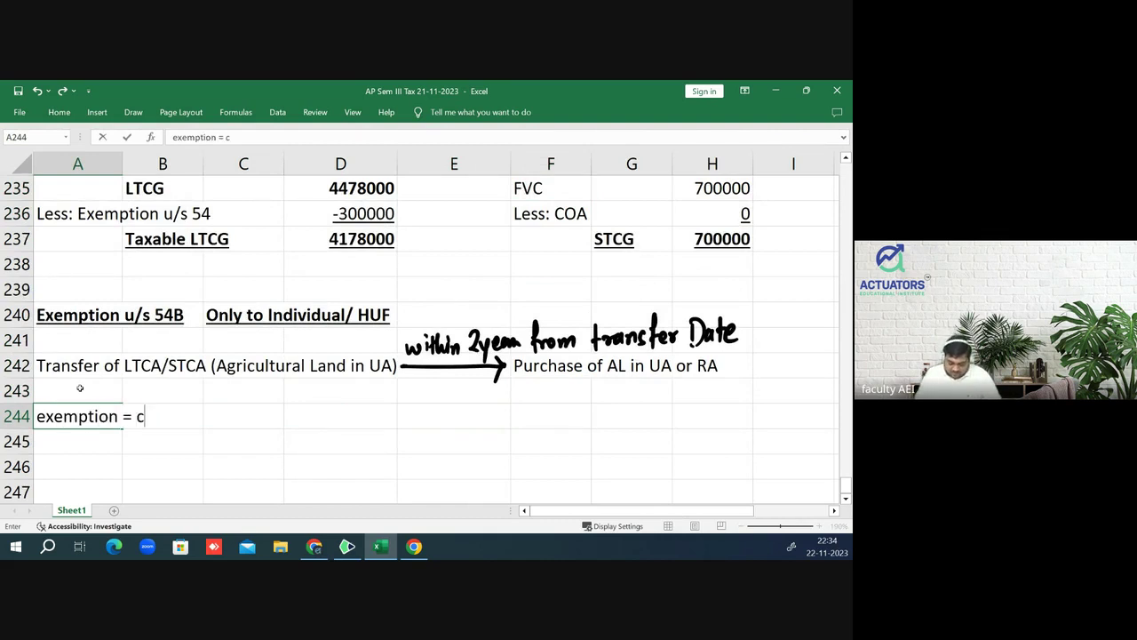
text(pst of ne)
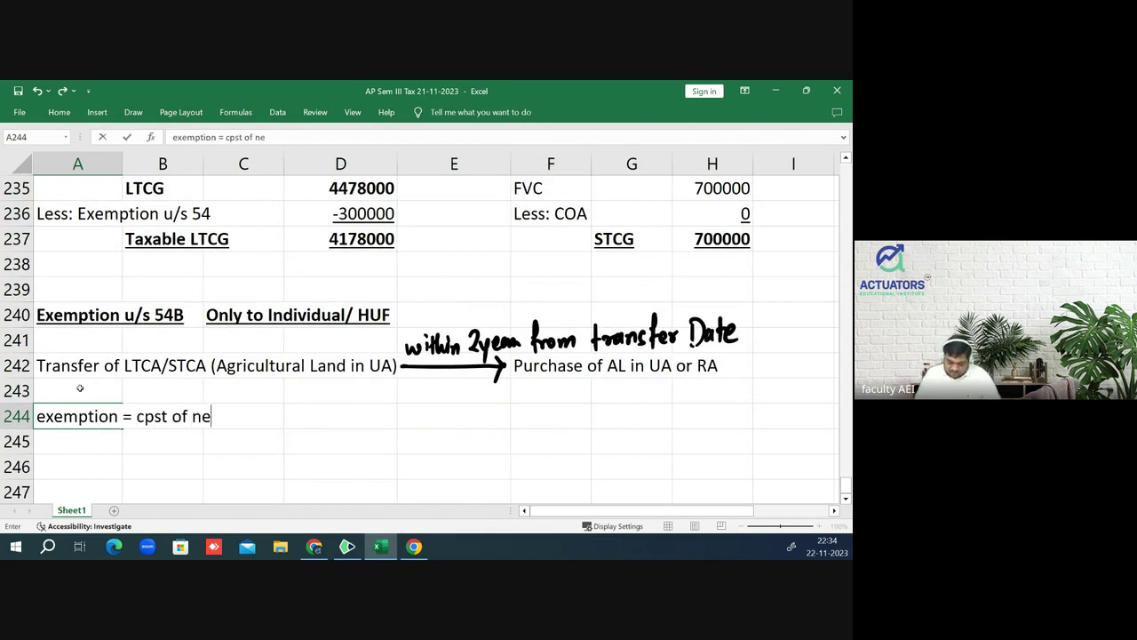
text(w land )
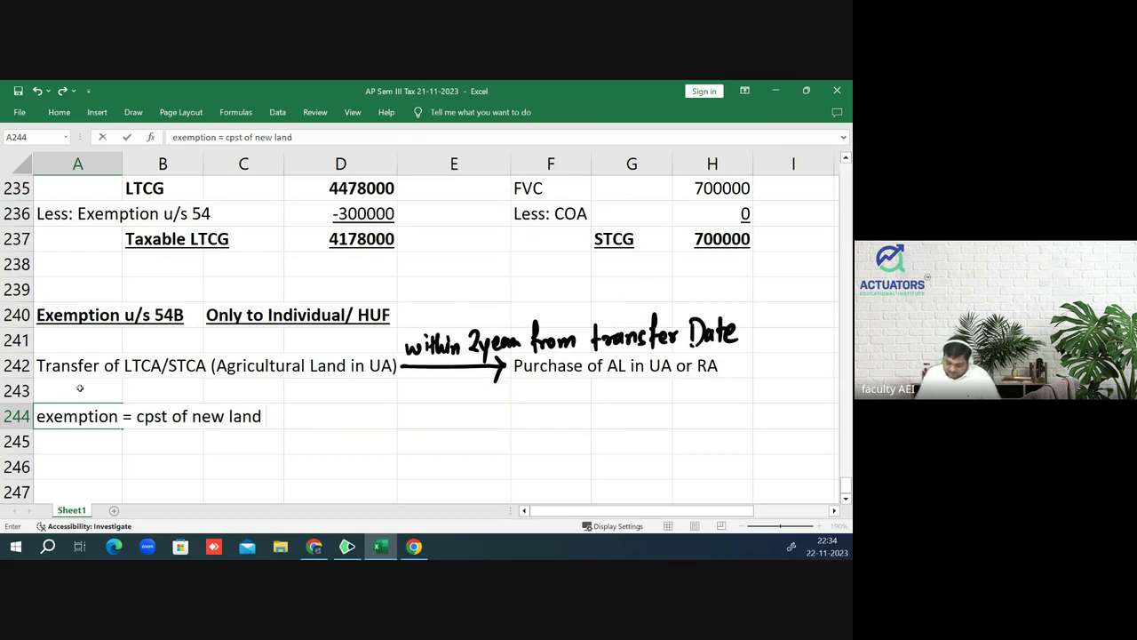
text(/ amount d)
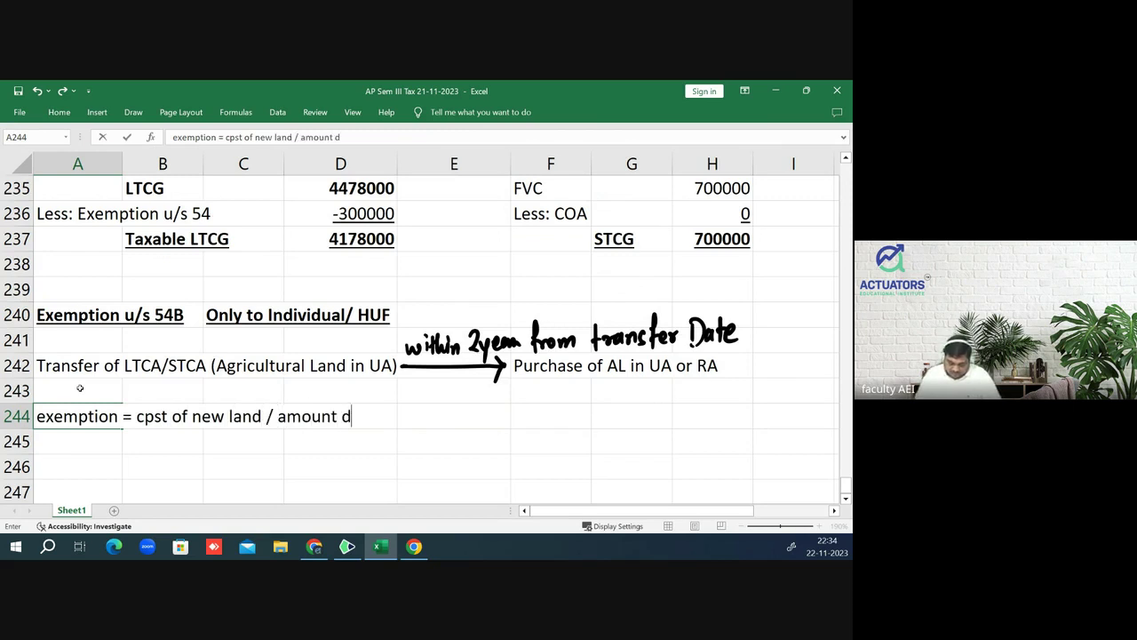
text(eposietd)
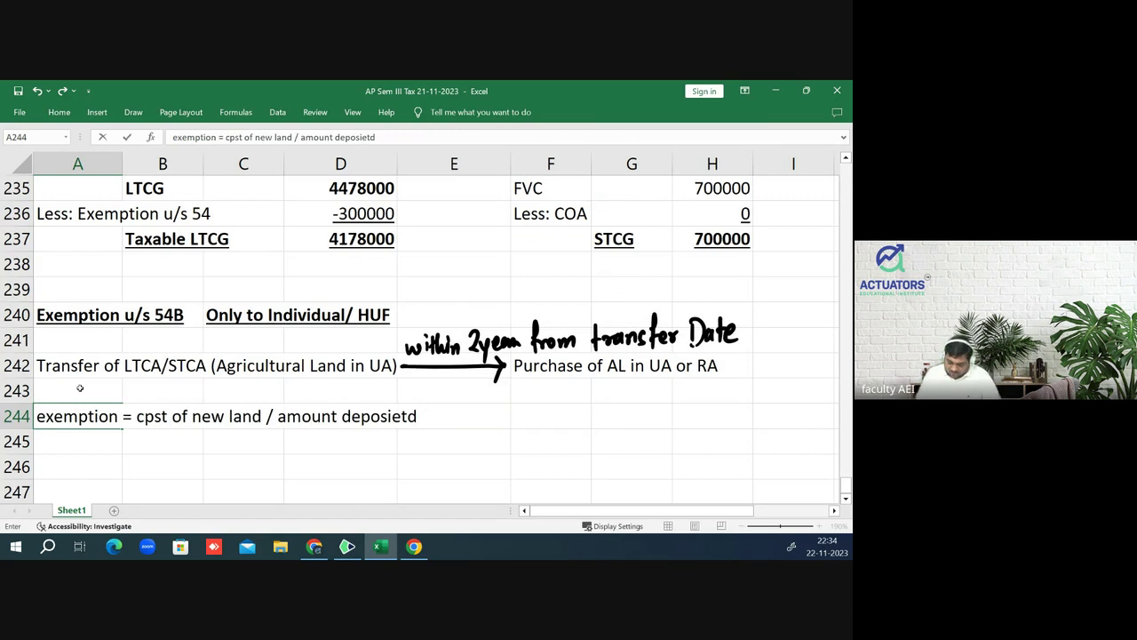
key(BackSpace)
key(BackSpace)
key(BackSpace)
text(ted )
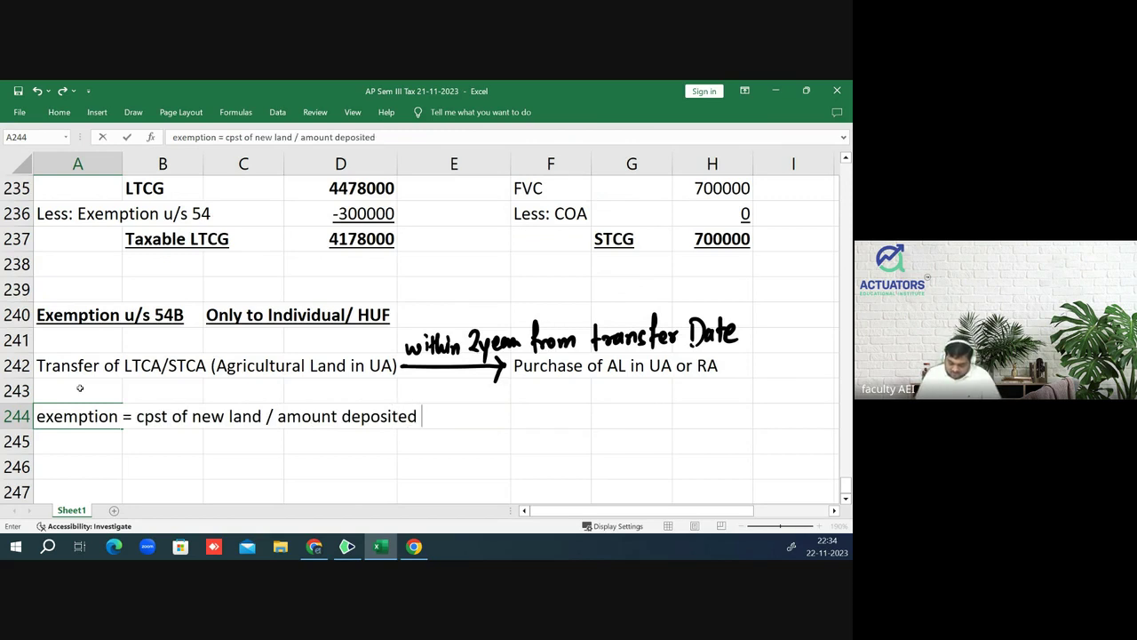
text(in CGD)
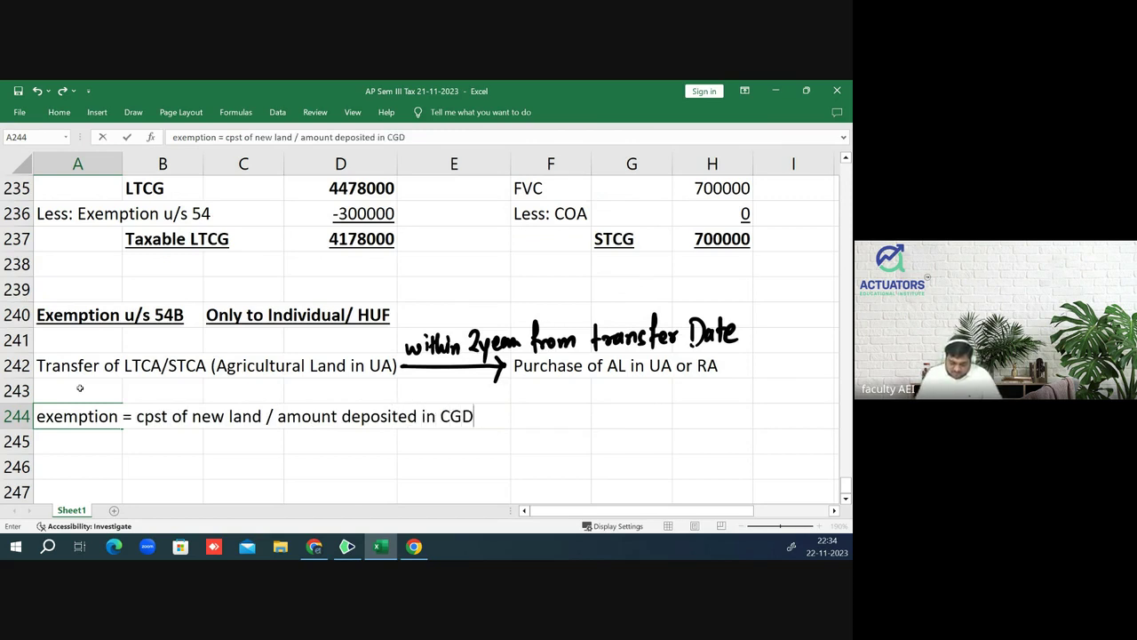
text(S i)
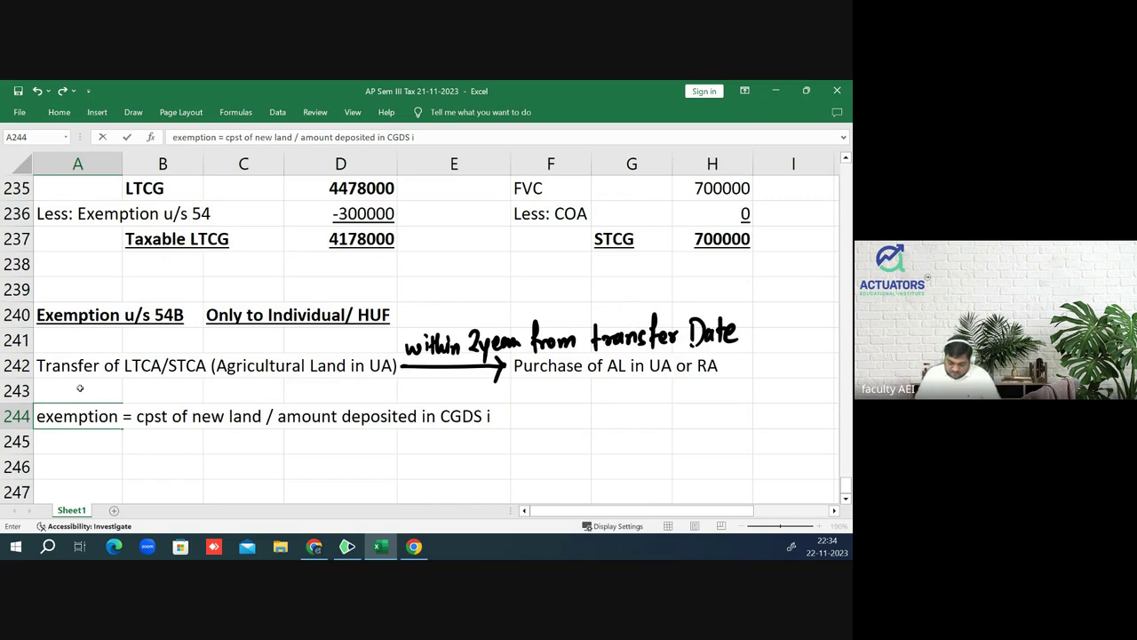
text(f not )
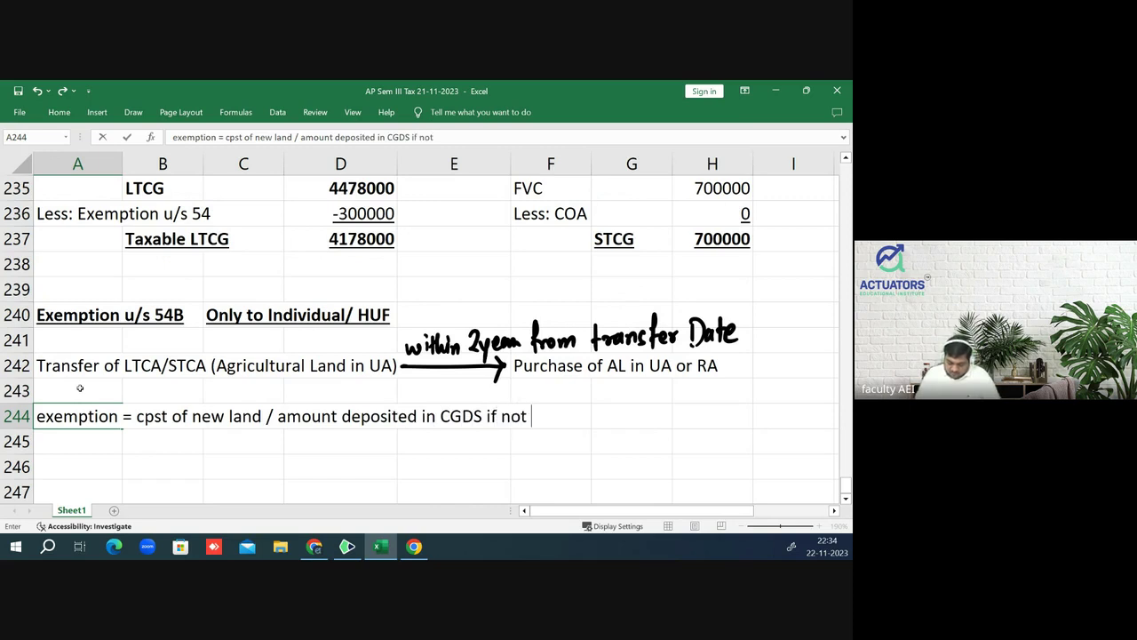
text(purch)
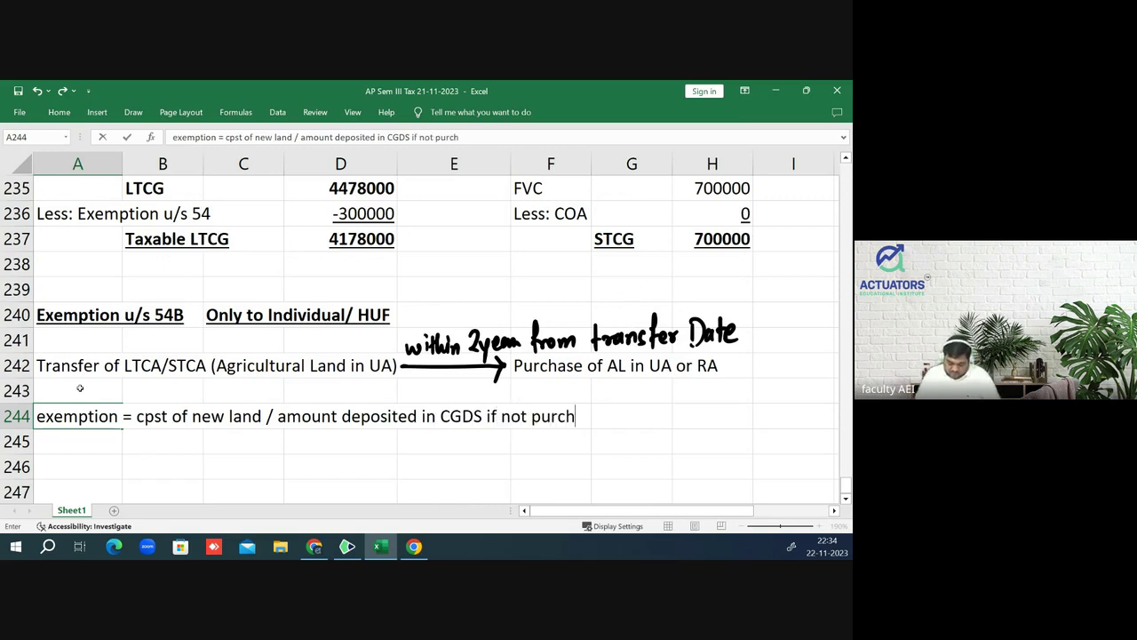
text(ased )
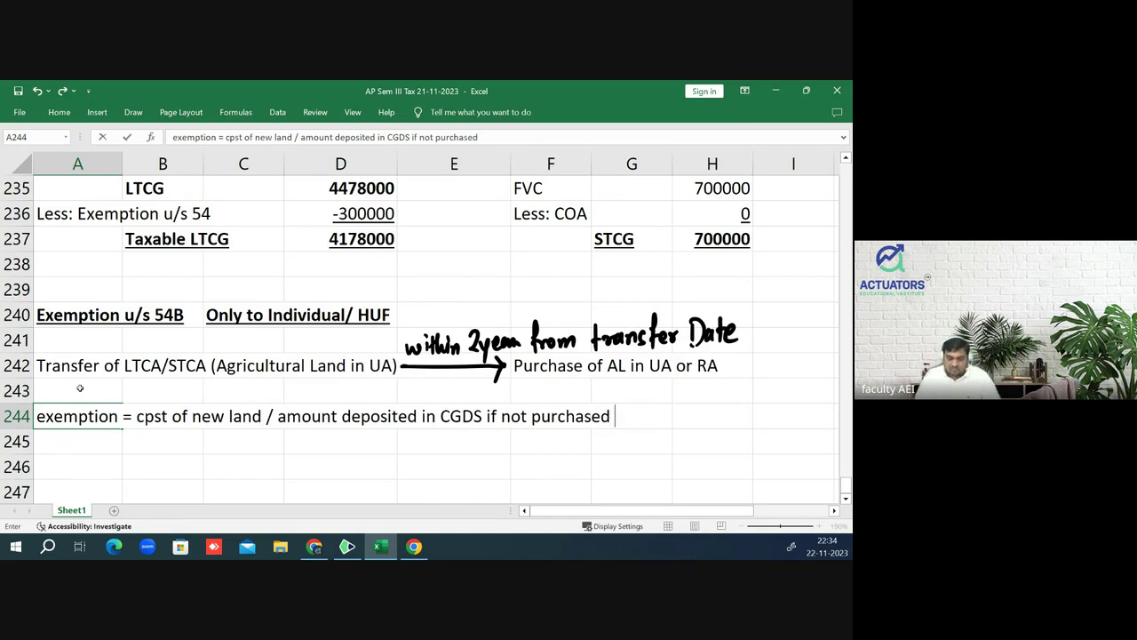
text(wi)
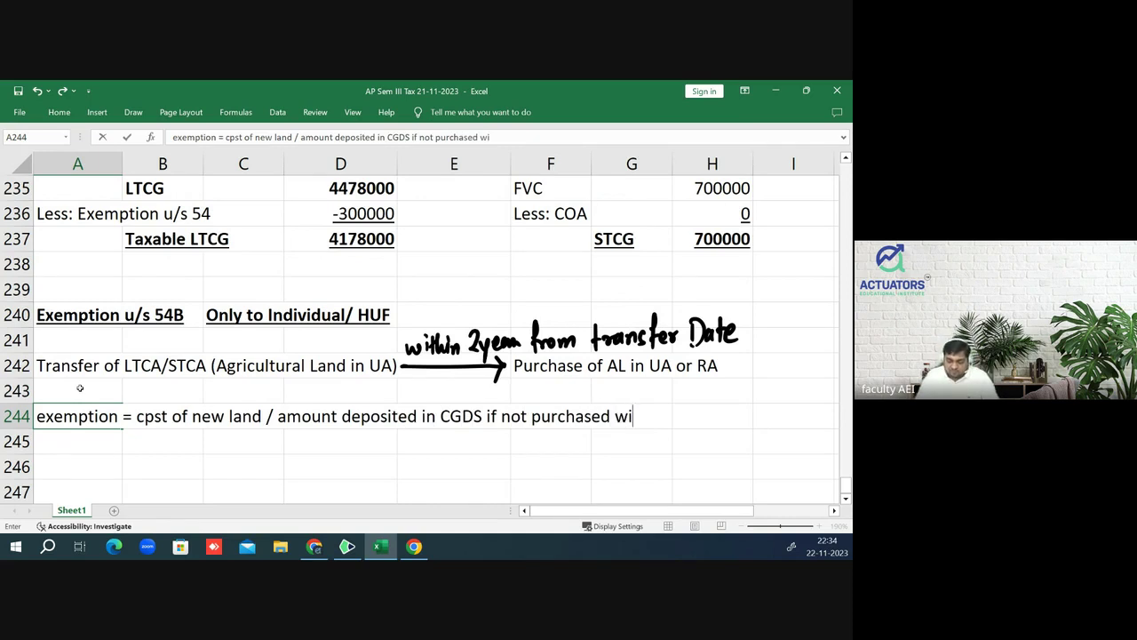
text(thin )
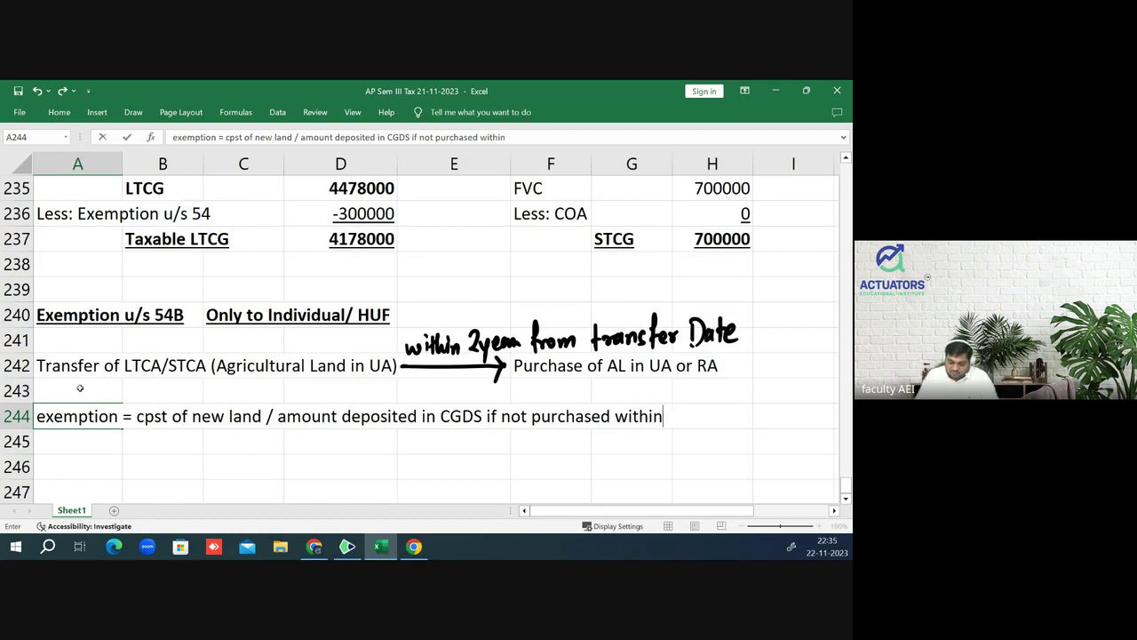
text(RFD)
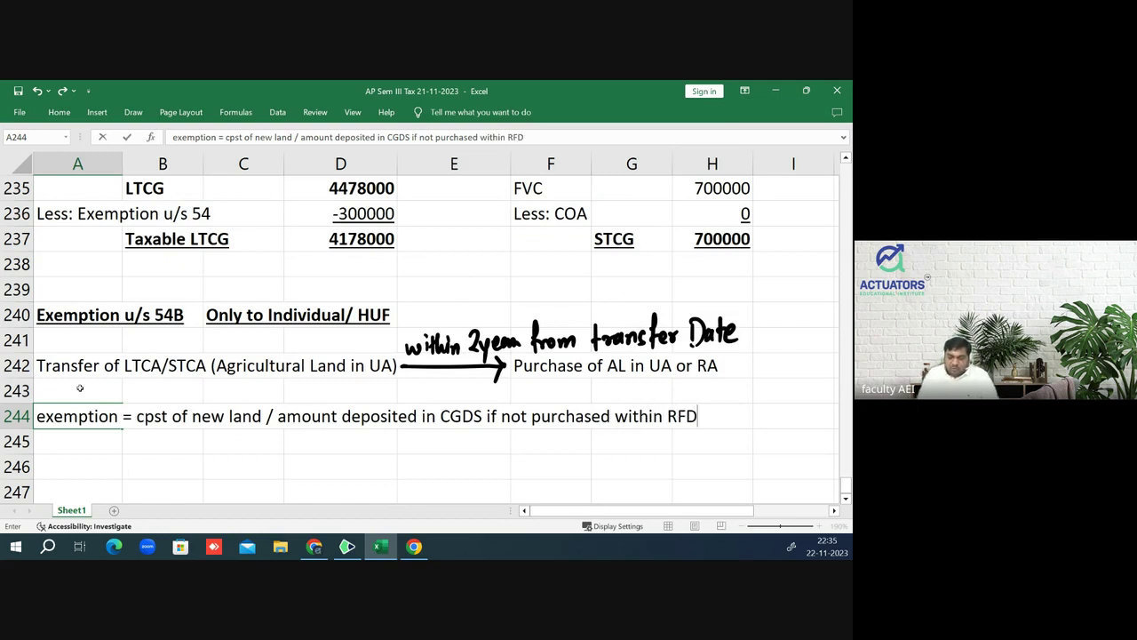
key(Return)
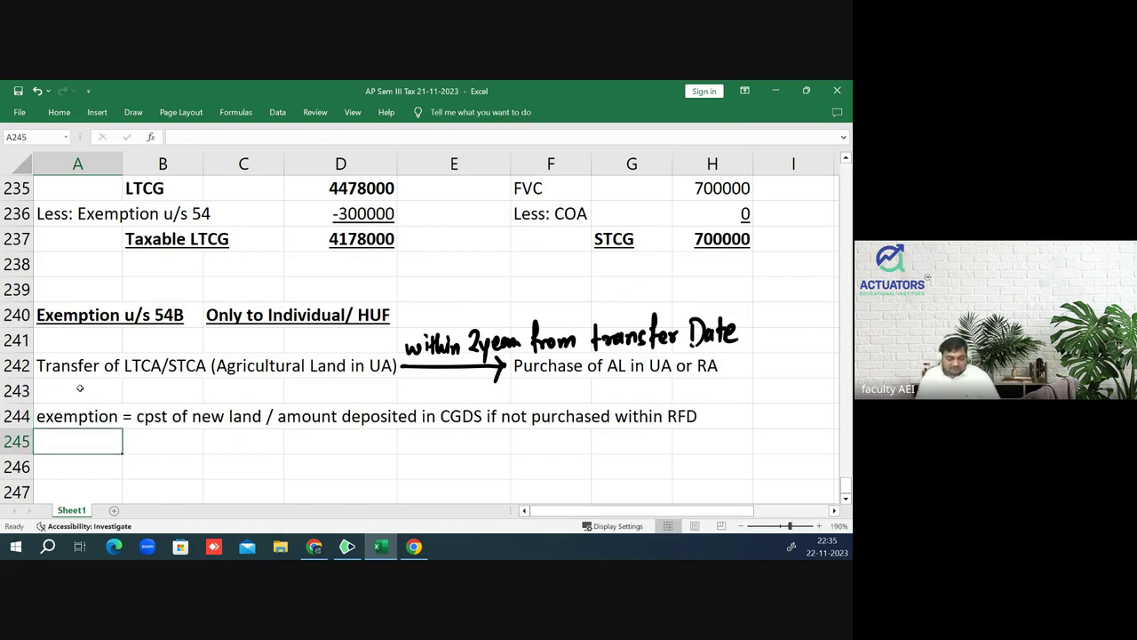
- Fix 'cpst' to 'cost' in A244 and start A245 with 'If new land sold within 3 years'
key(Up)
key(F2)
key(Left)
key(Left)
key(Left)
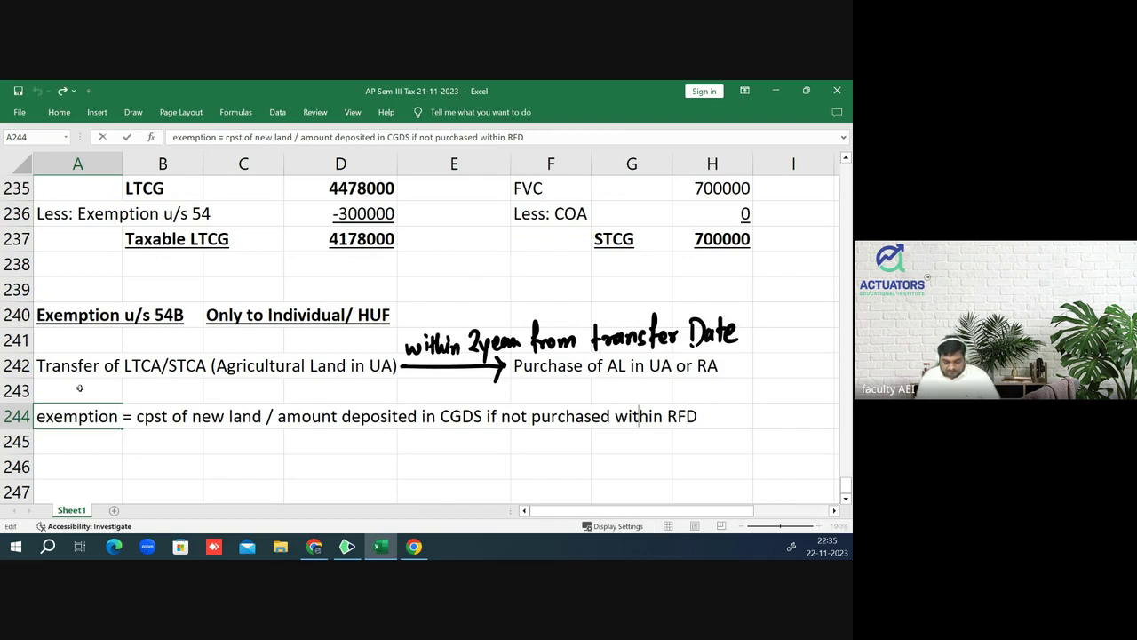
key(Left)
key(Left)
key(Left)
key(Left)
key(Left)
key(Left)
key(Left)
key(Left)
key(Left)
key(Left)
key(Left)
key(Left)
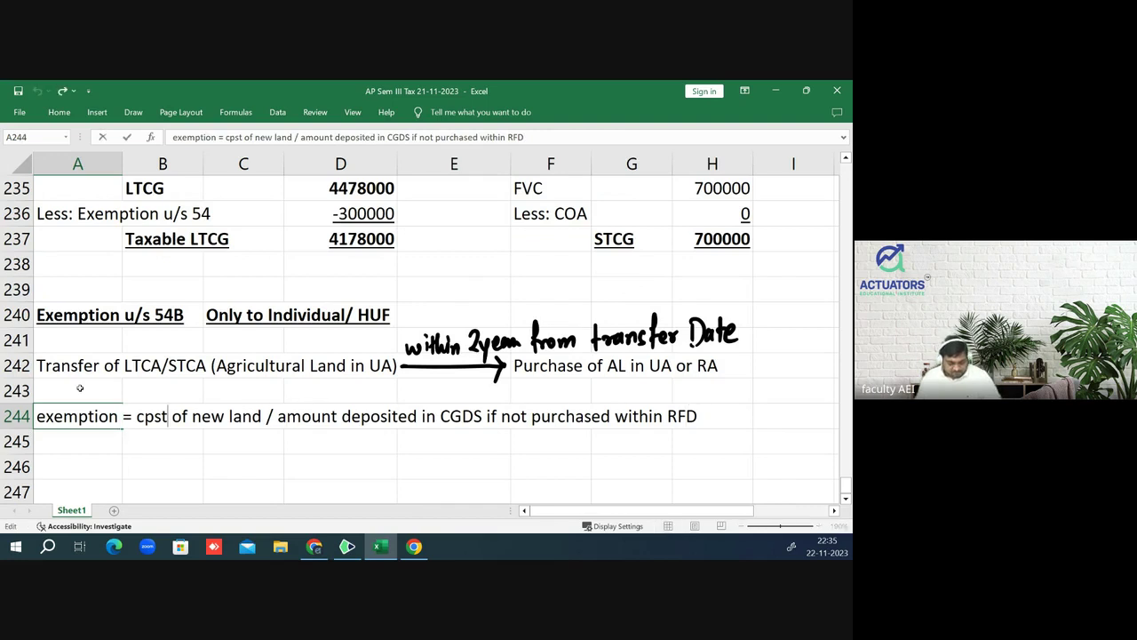
key(Left)
key(Left)
key(BackSpace)
text(o)
key(Return)
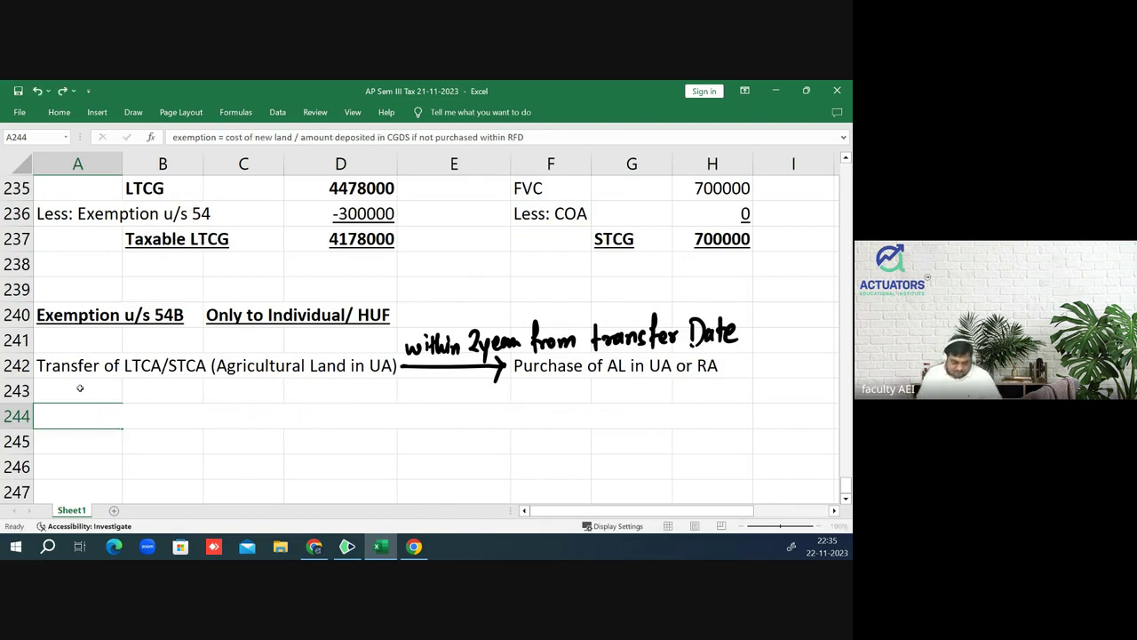
text(If n)
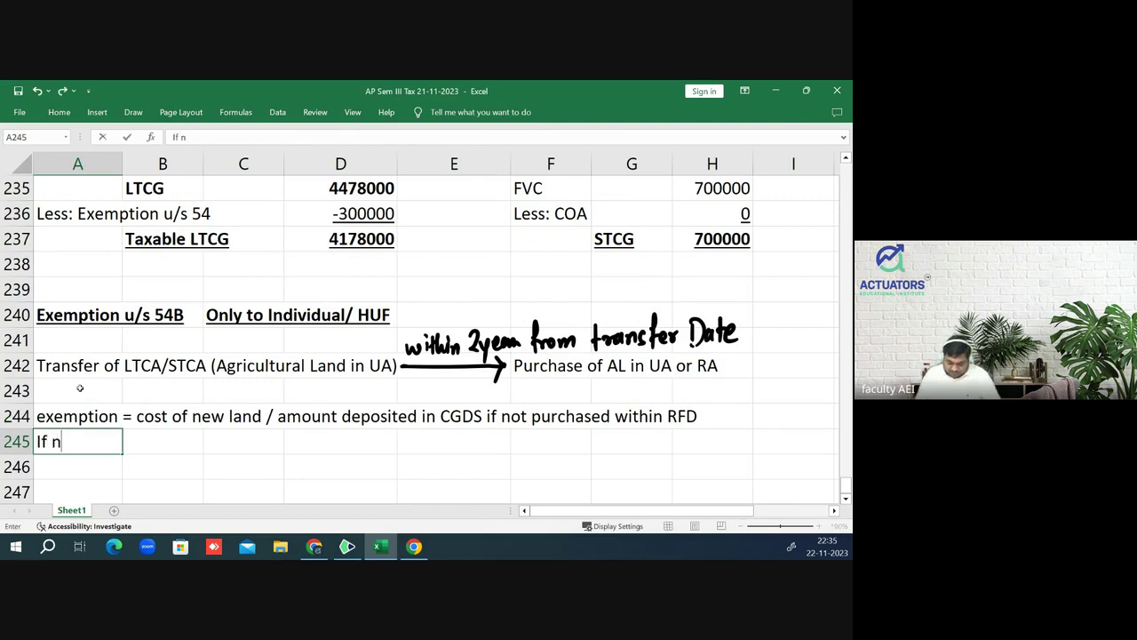
text(ew land sol)
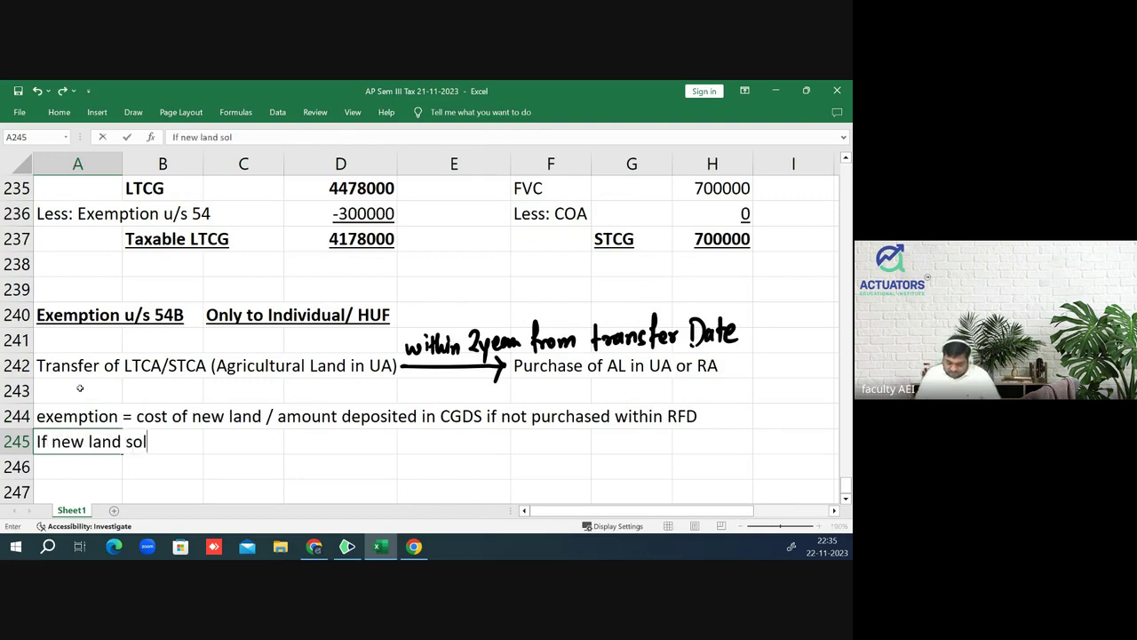
text(d within )
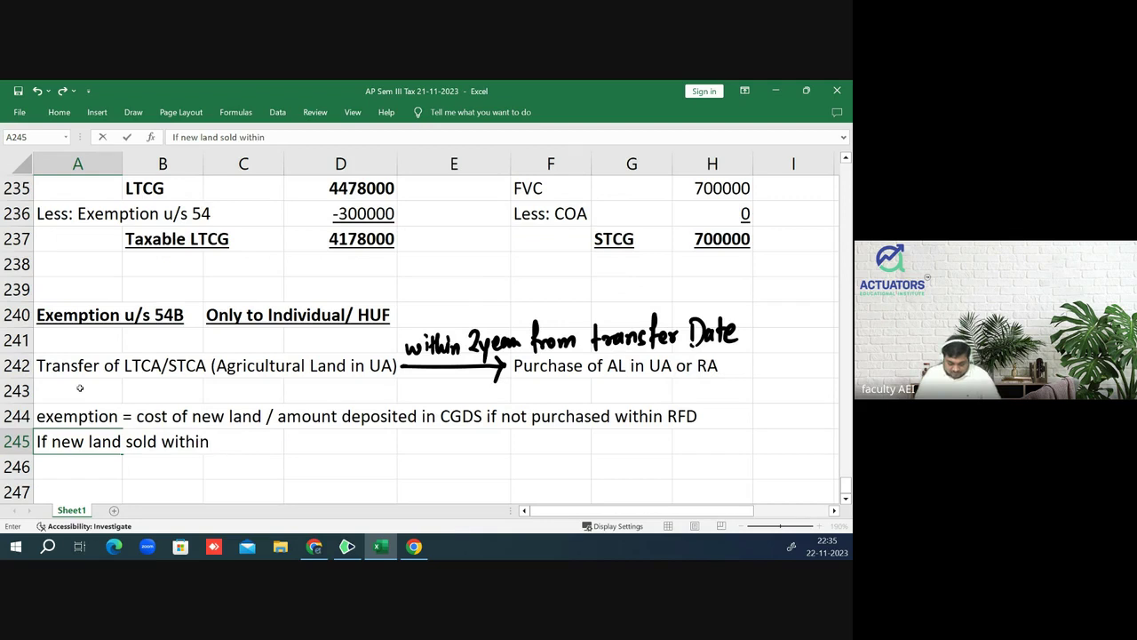
text(3 years )
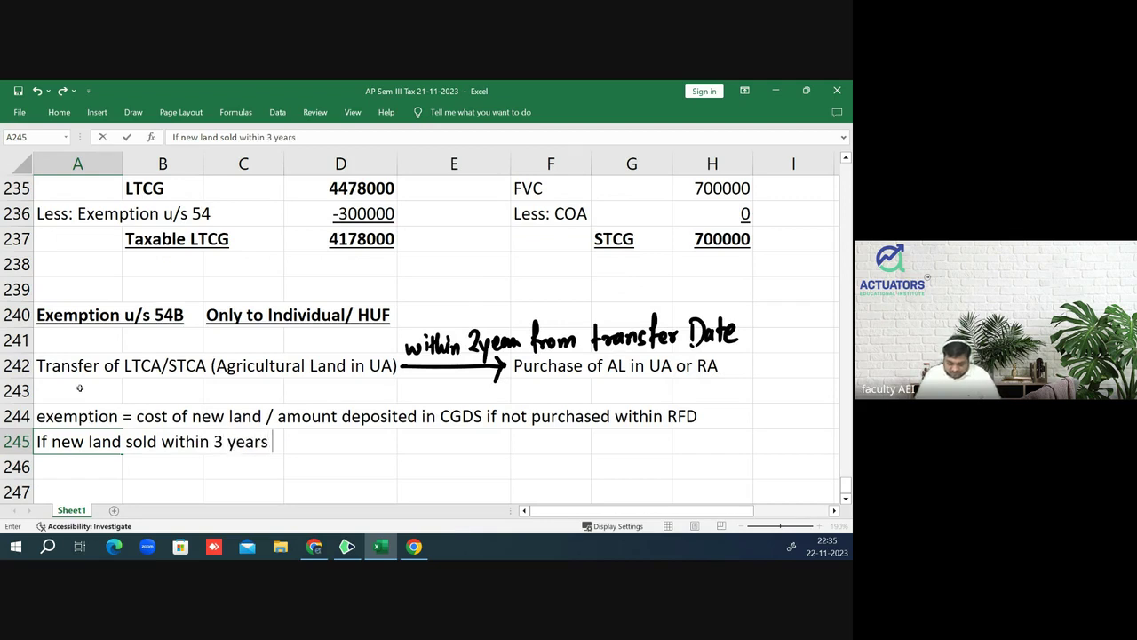
text(from the da)
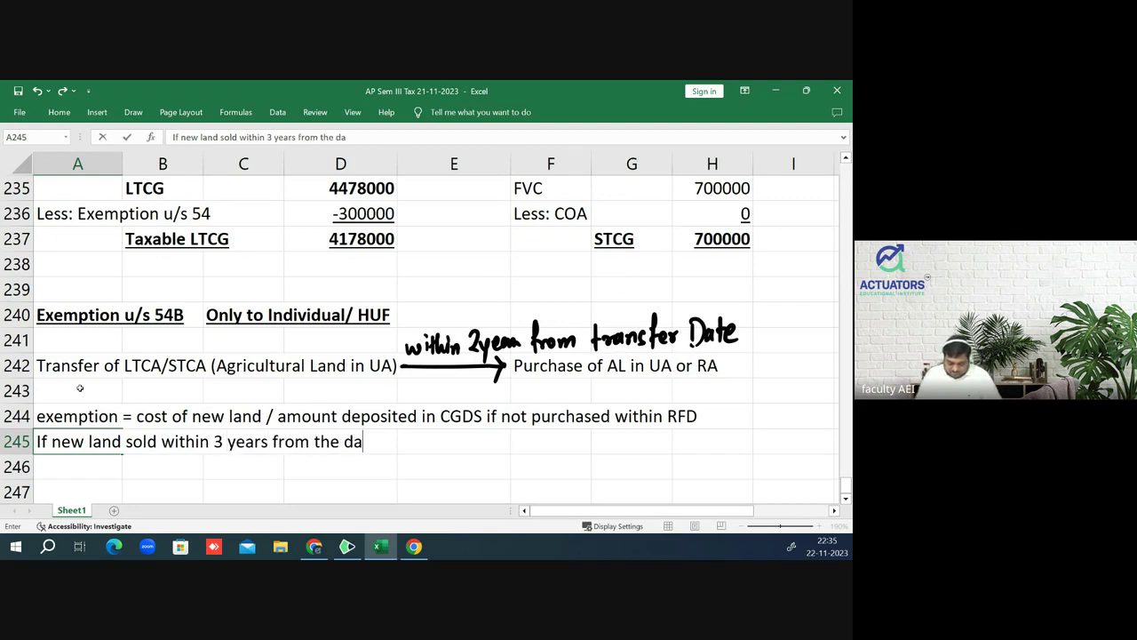
text(te of pur)
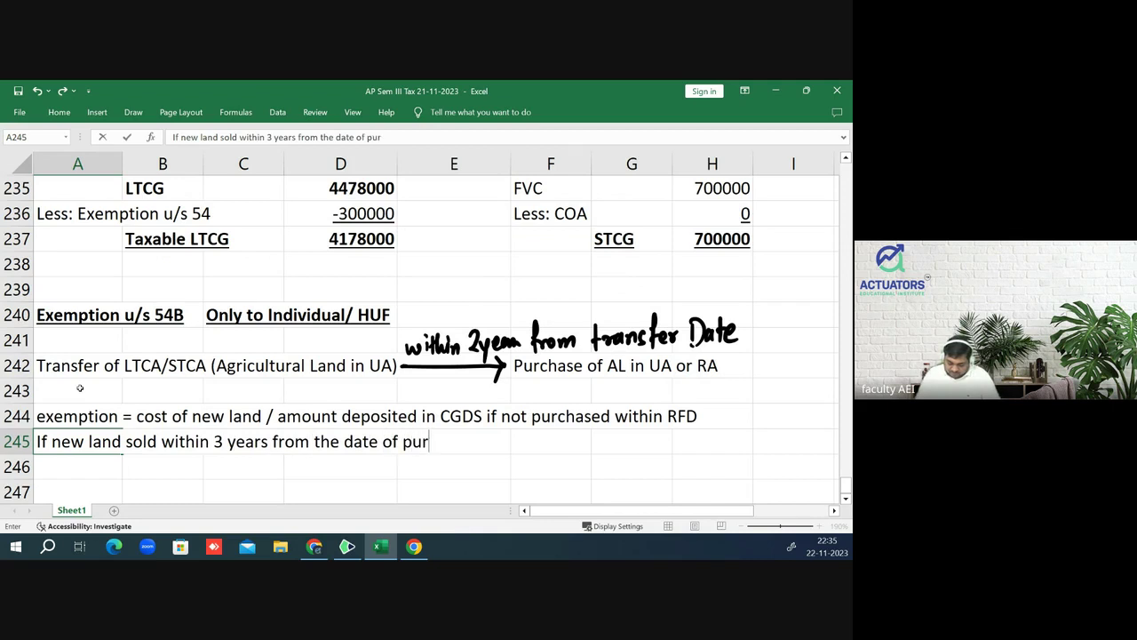
text(cgase)
- Finish A245 with 'purchase then amount exempted will be reduced from' and put COA in A246
key(BackSpace)
key(BackSpace)
key(BackSpace)
key(BackSpace)
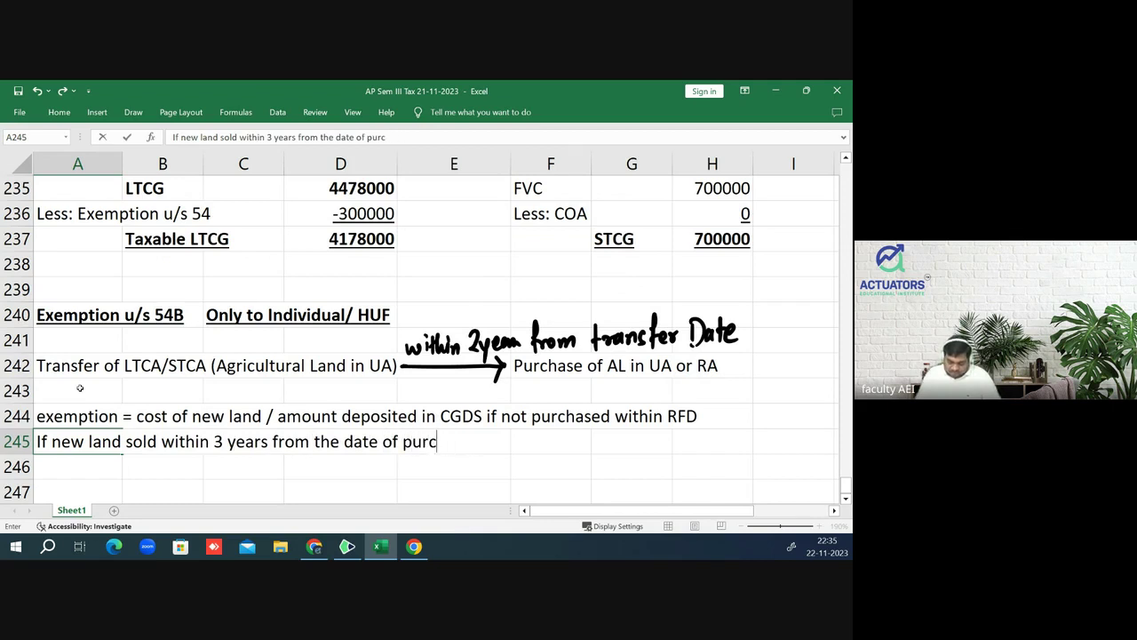
text(hase the)
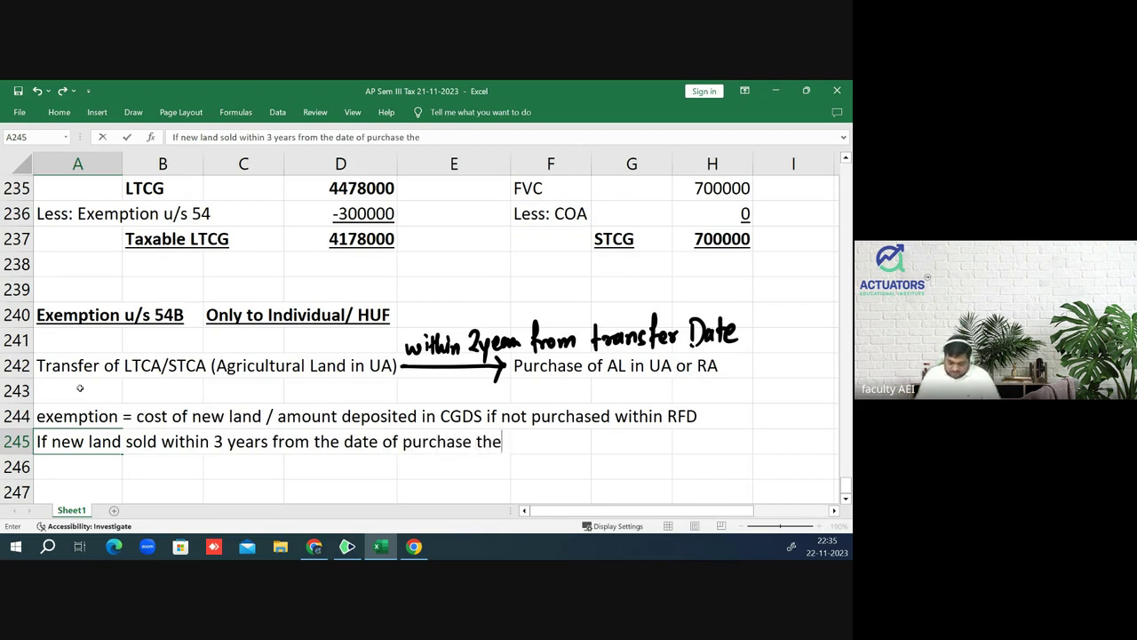
text(n am)
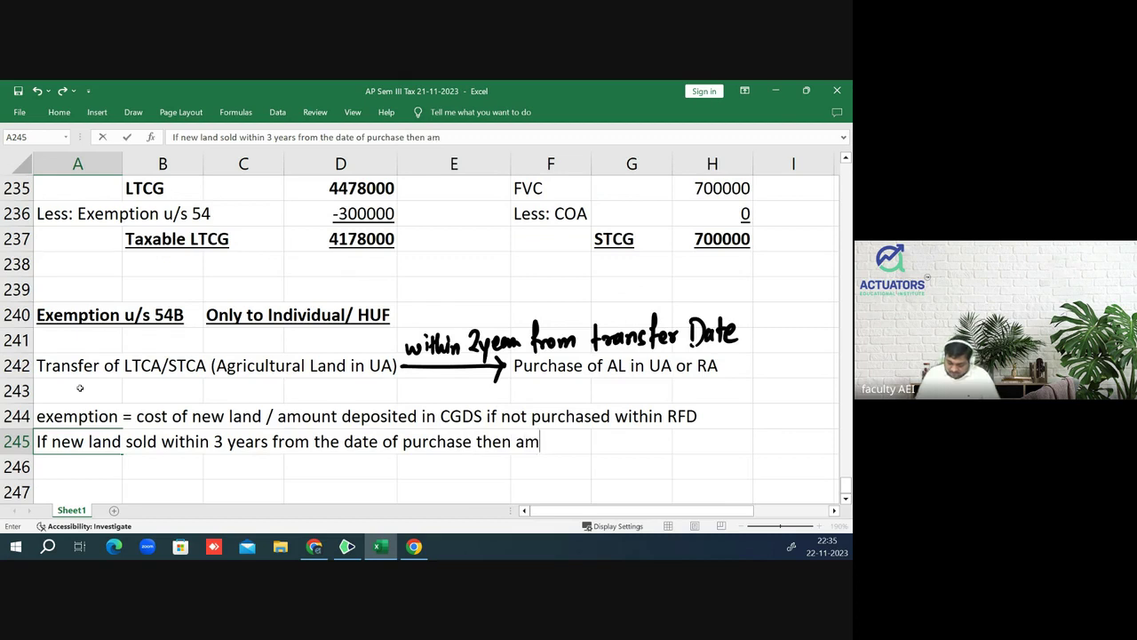
text(ount ex)
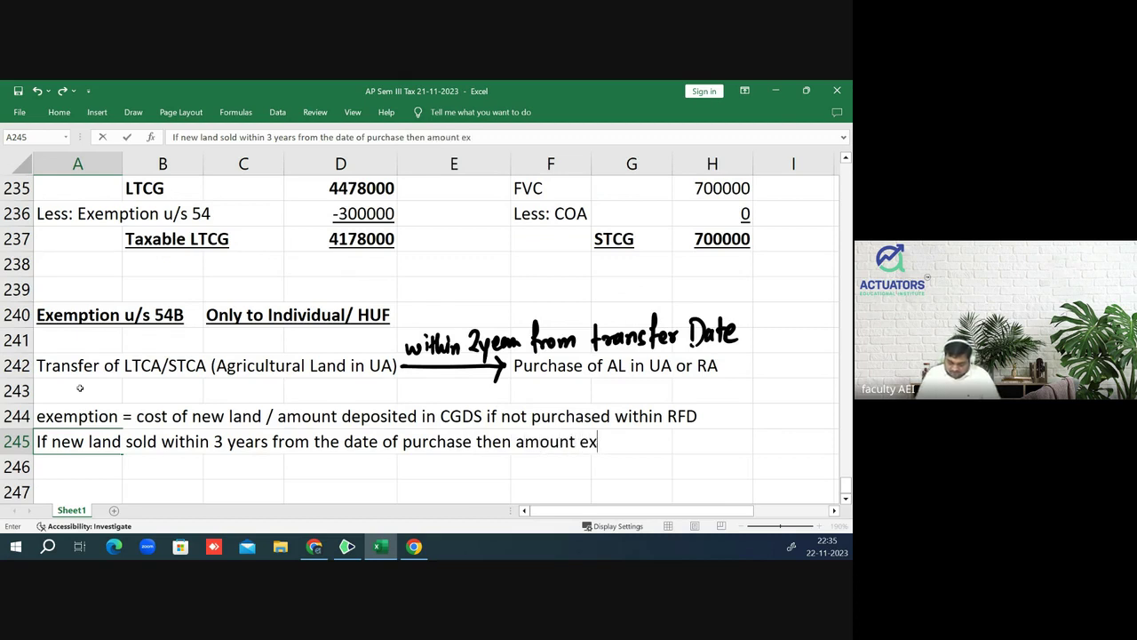
text(mp)
key(BackSpace)
key(BackSpace)
text(empt)
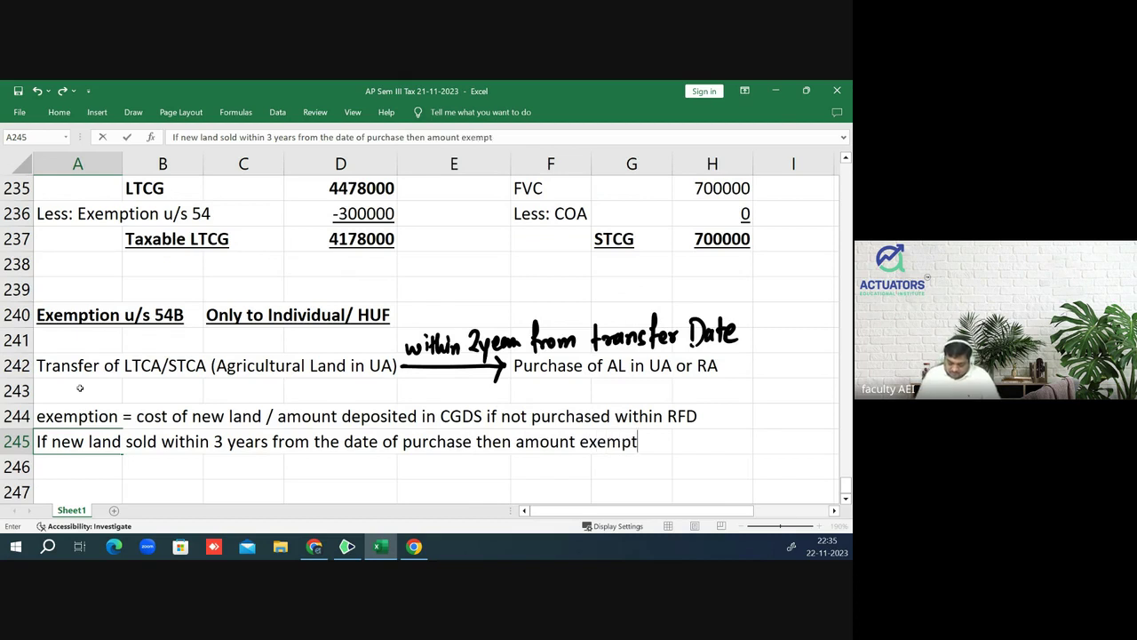
text(ed will )
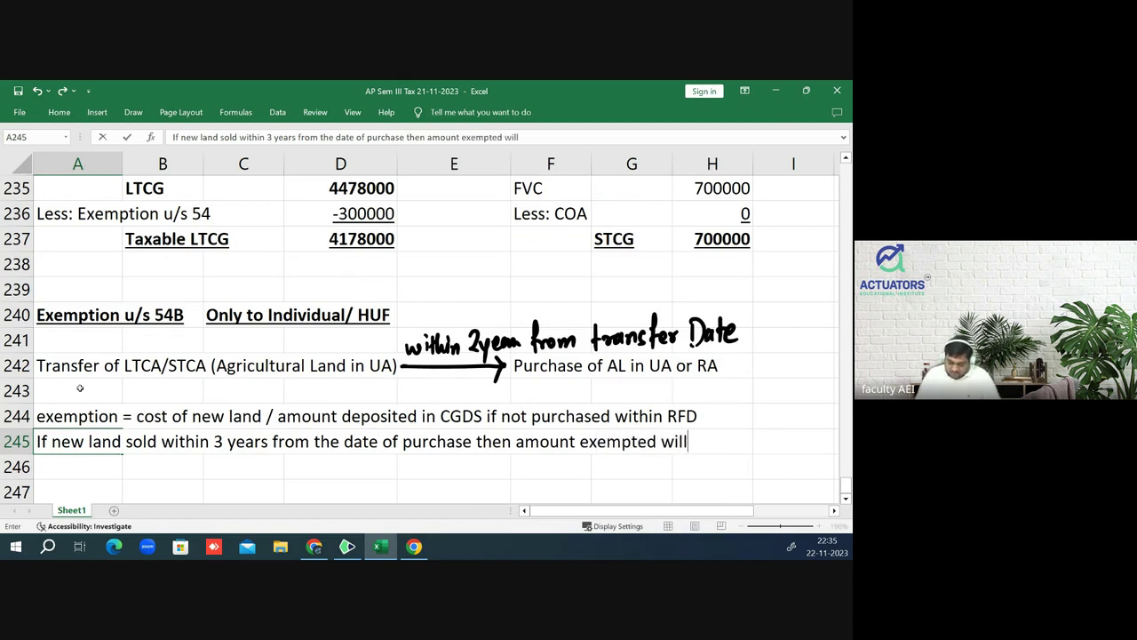
text(be reduc)
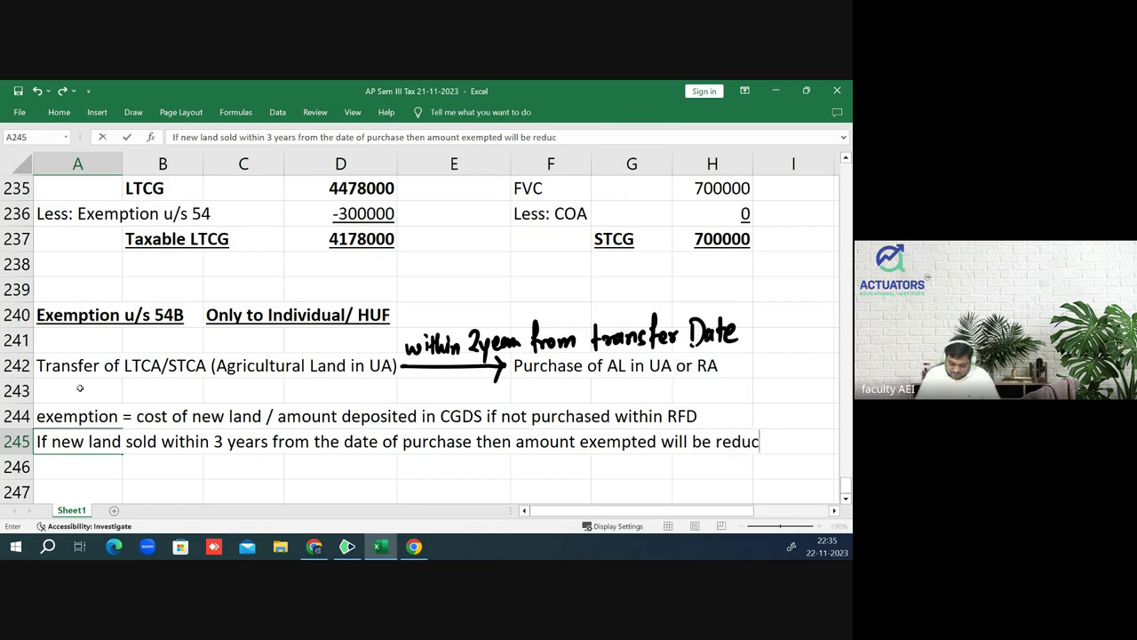
text(ed from)
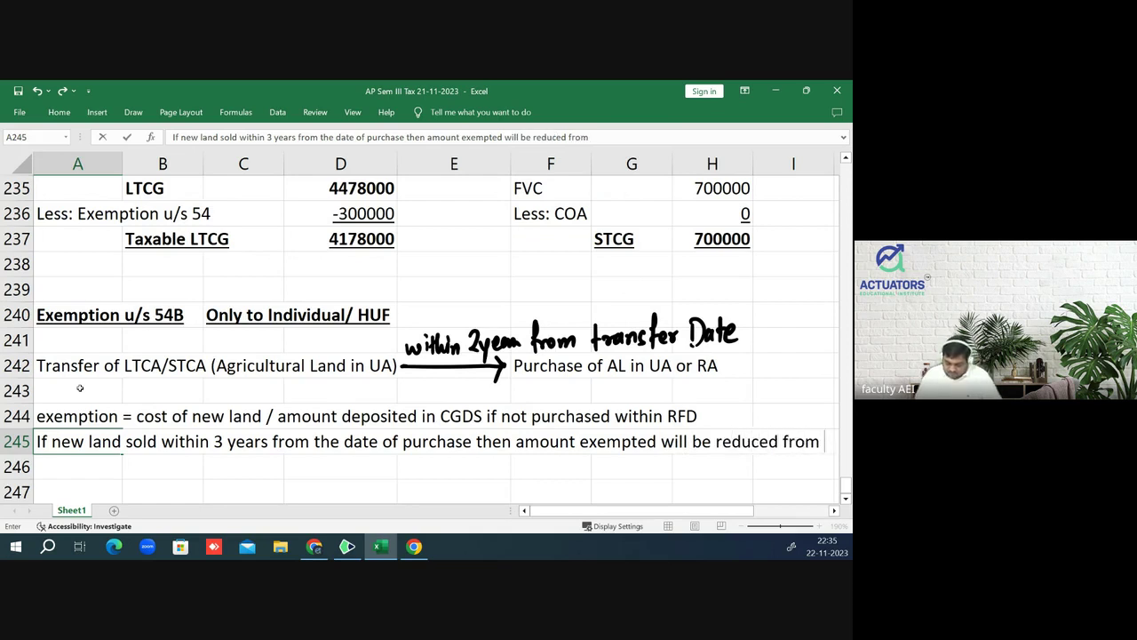
key(Return)
text(COA)
key(Return)
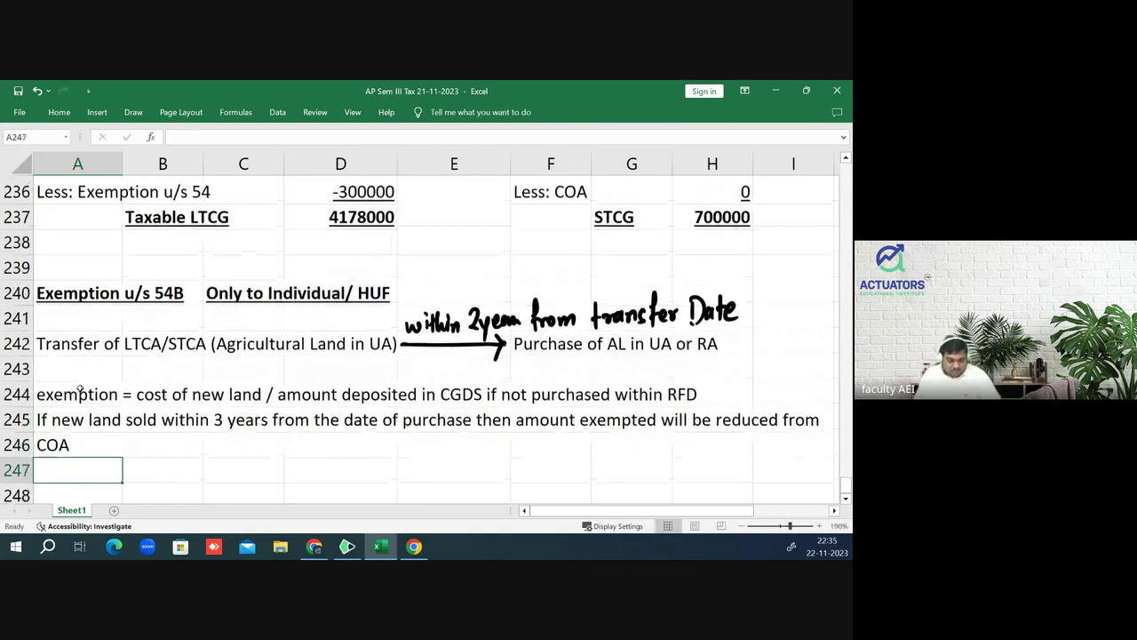
key(Up)
key(Up)
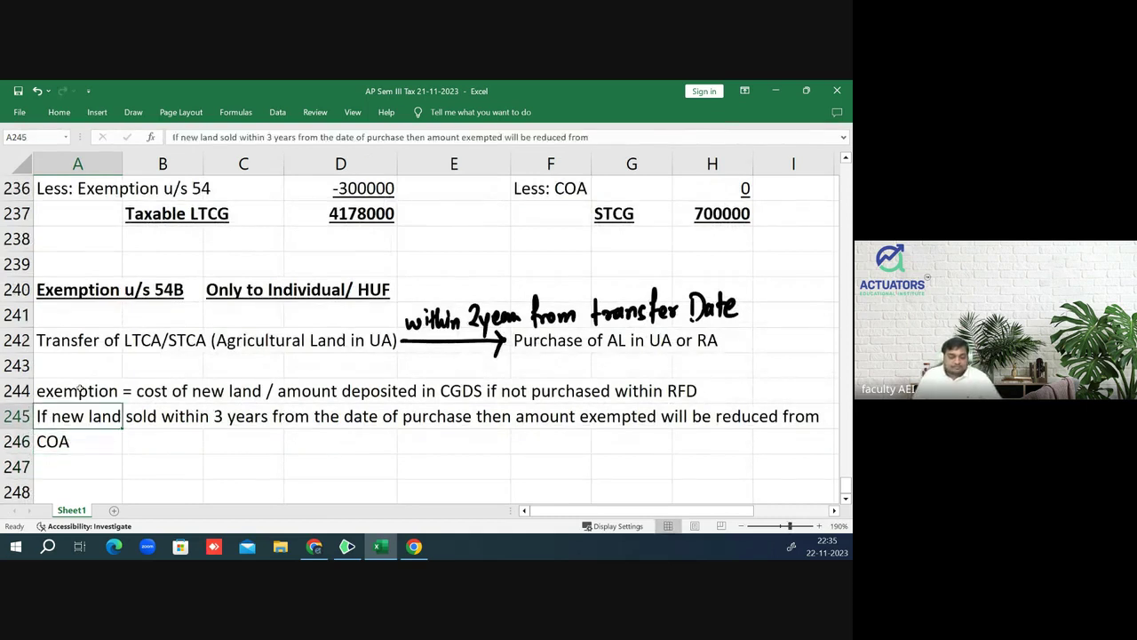
key(Up)
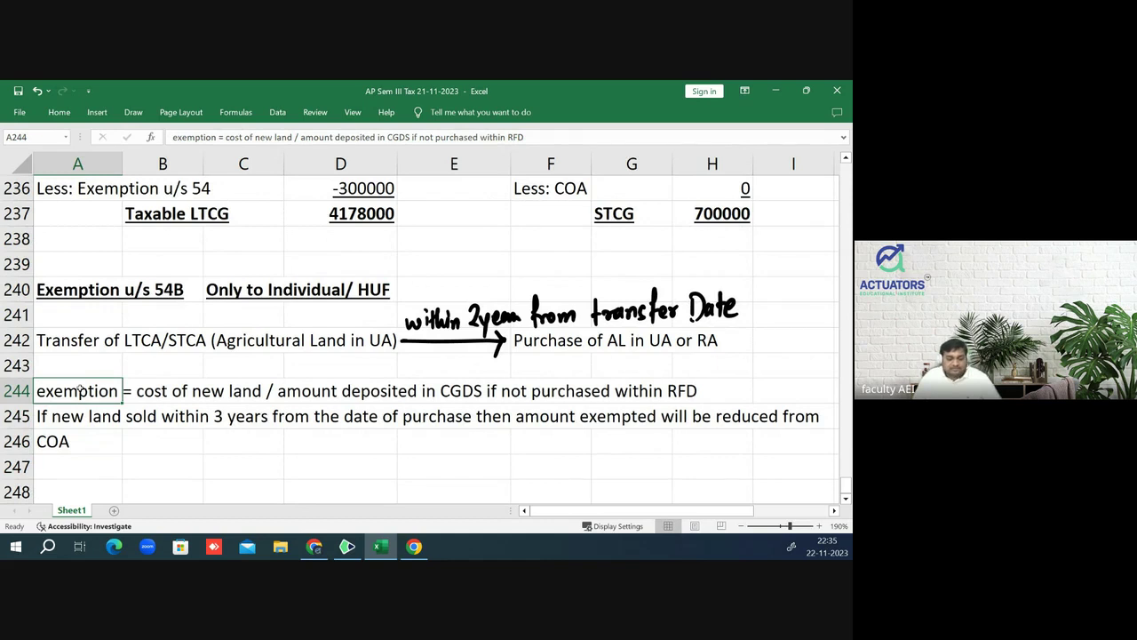
key(Down)
key(Down)
key(Down)
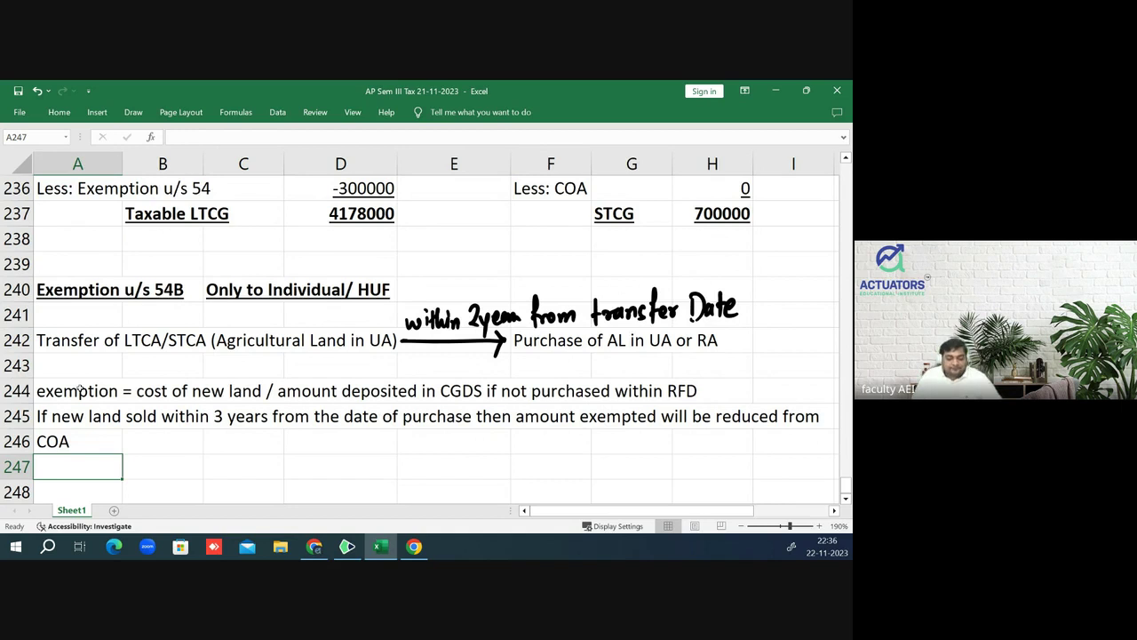
- Append COA to the end of the A245 note and clear the leftover COA from A246
click(741, 526)
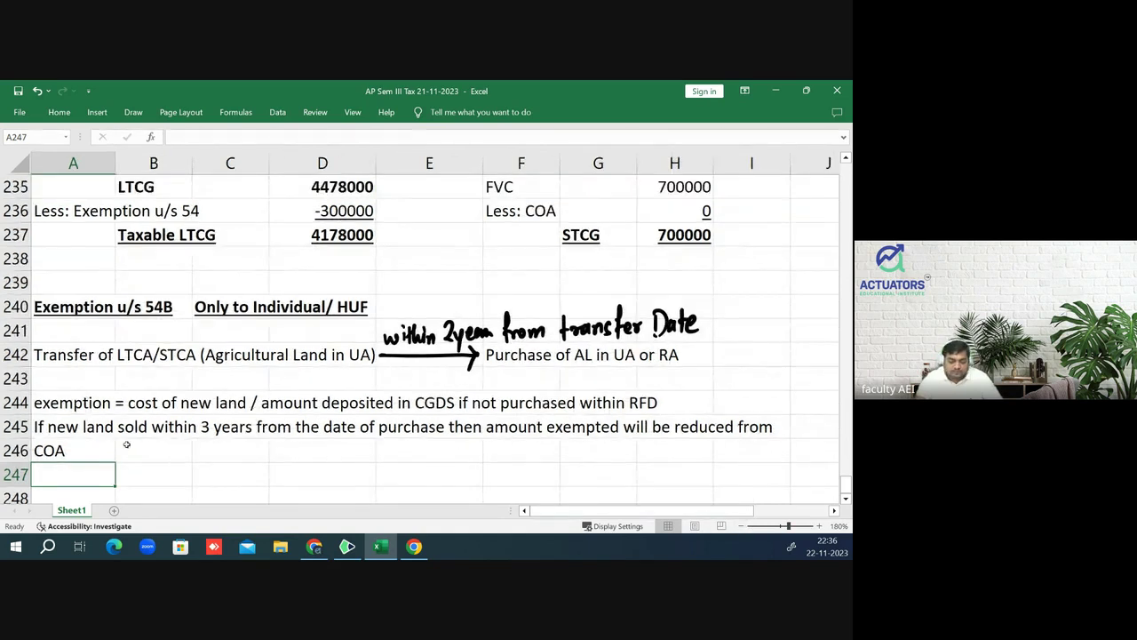
click(67, 453)
key(ctrl+c)
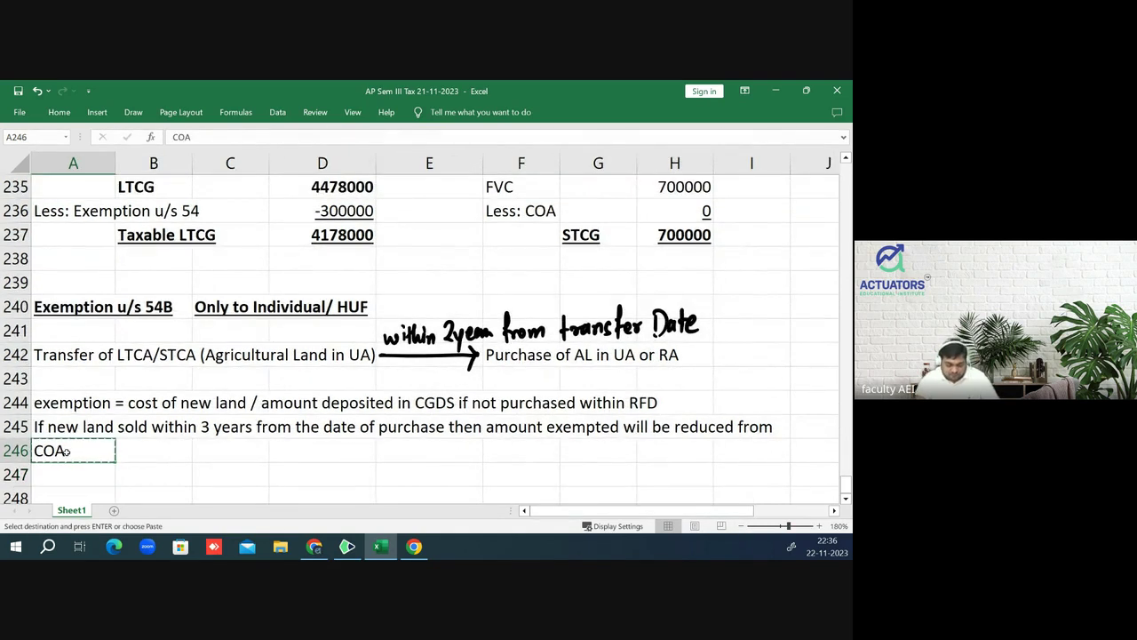
click(80, 428)
key(F2)
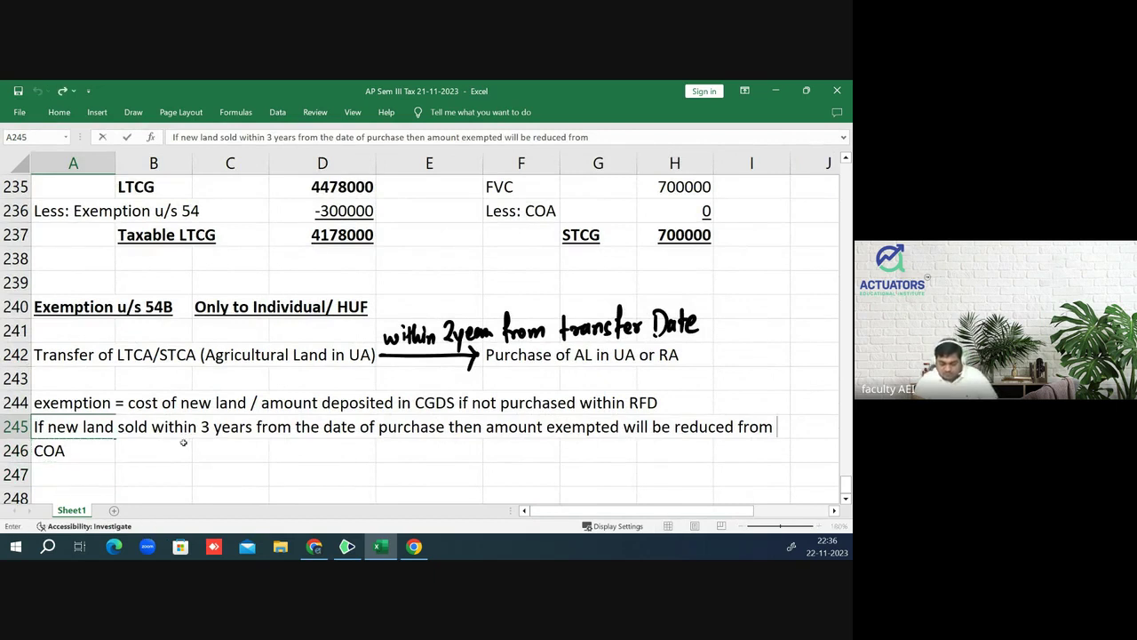
text(COA)
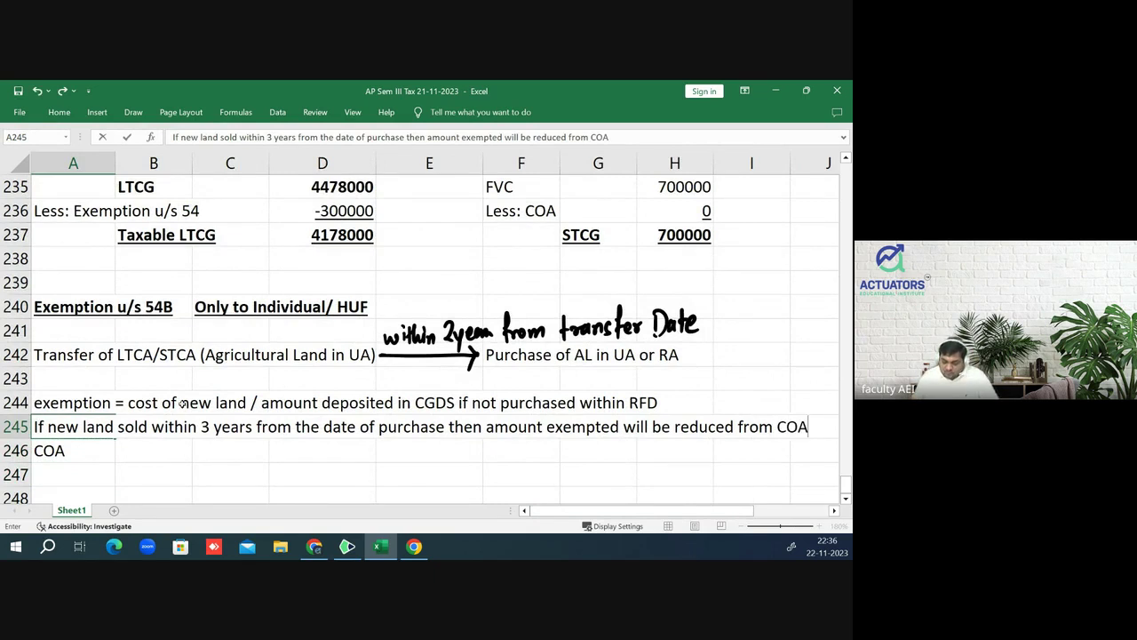
key(Return)
key(Delete)
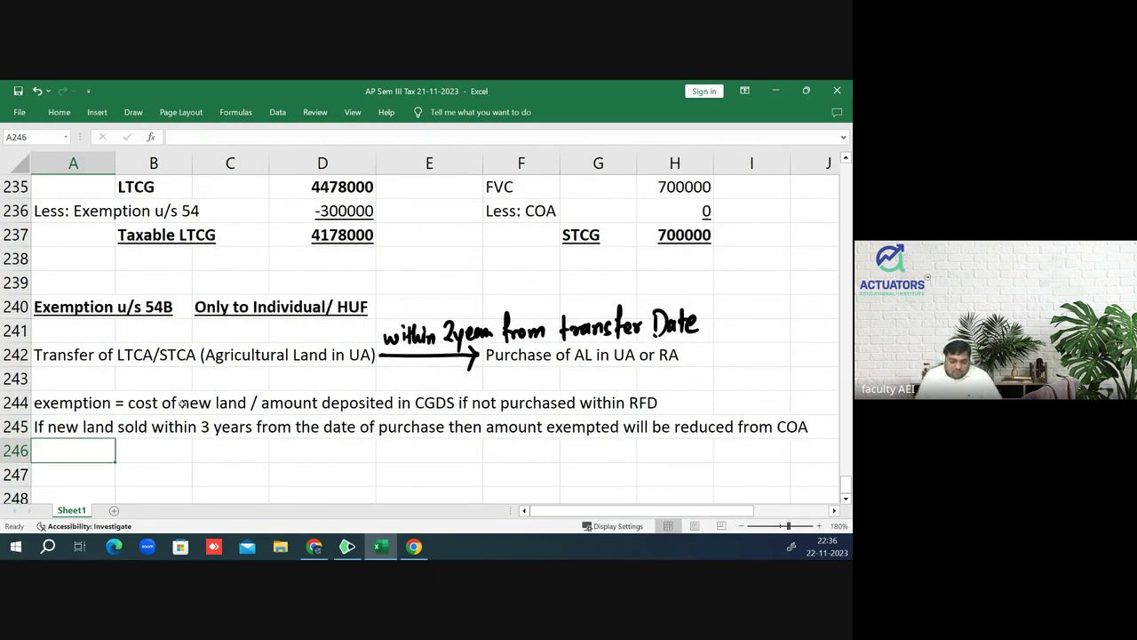
key(Up)
key(Up)
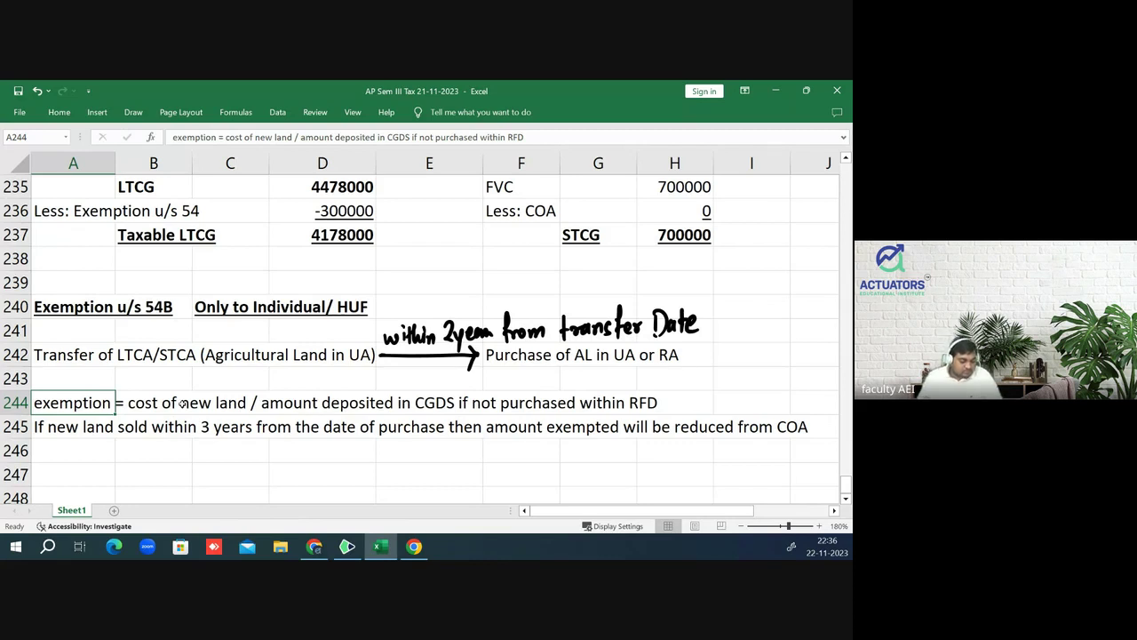
- Type 'Unutilised amount in CGDS A/c taxable on expiry of 2 years' into A246
key(Down)
key(Down)
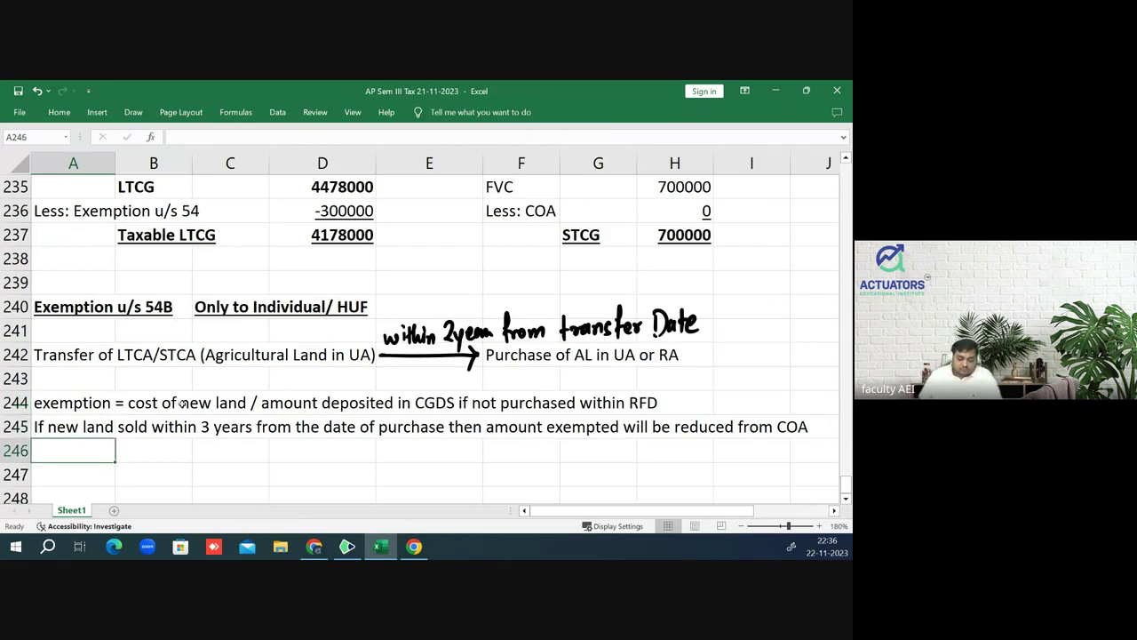
text(Unu)
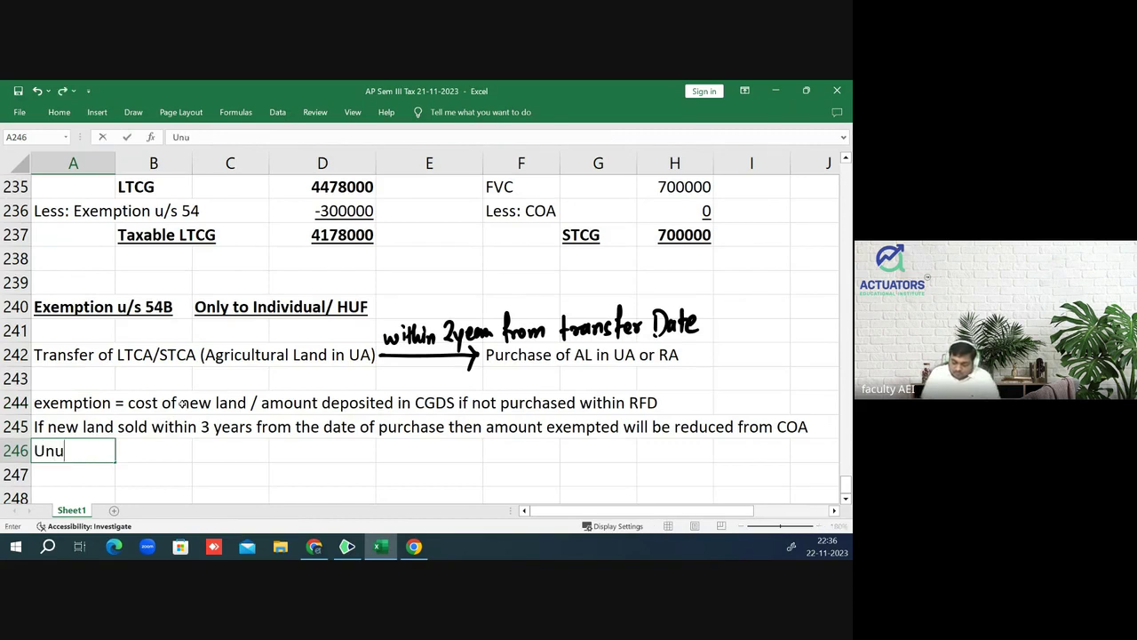
text(ltised)
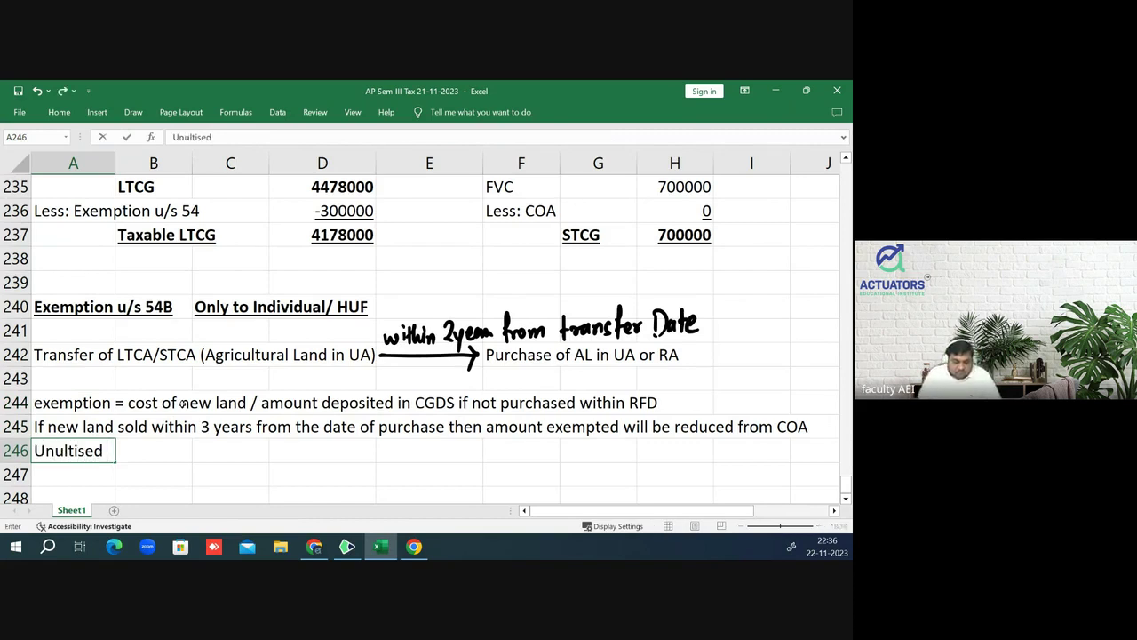
key(BackSpace)
key(BackSpace)
key(BackSpace)
key(BackSpace)
key(BackSpace)
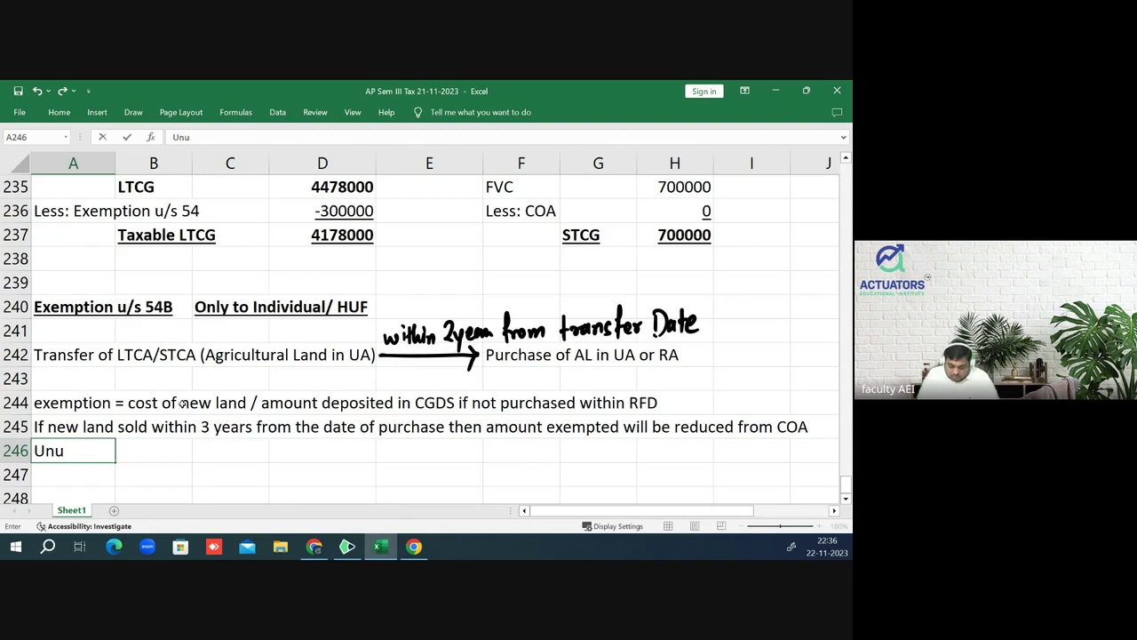
text(tilised )
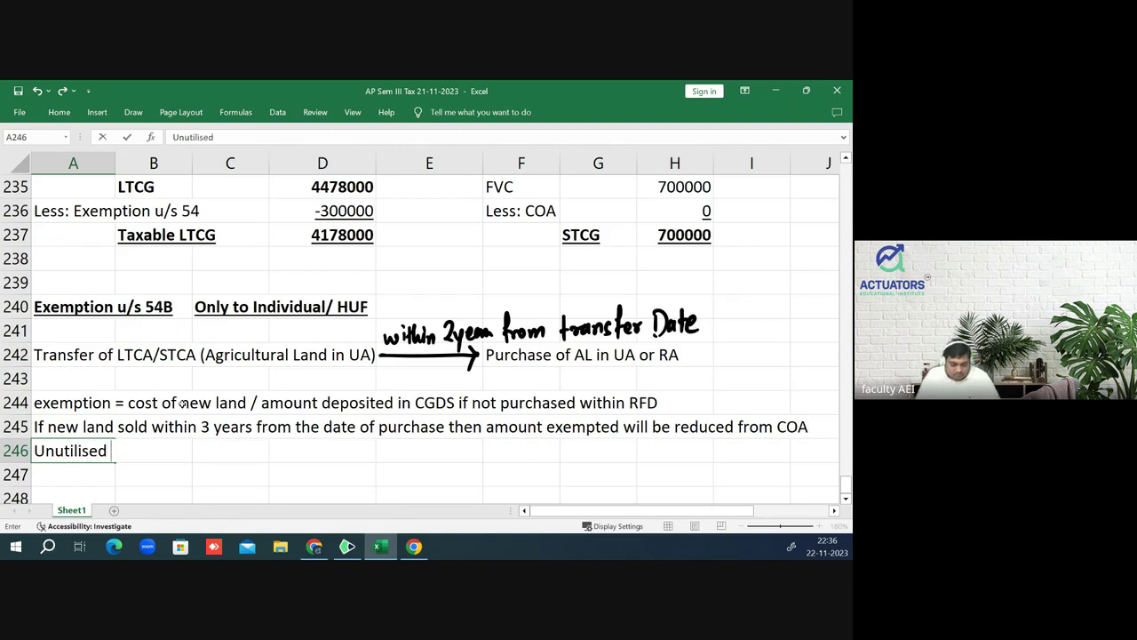
text(amoun)
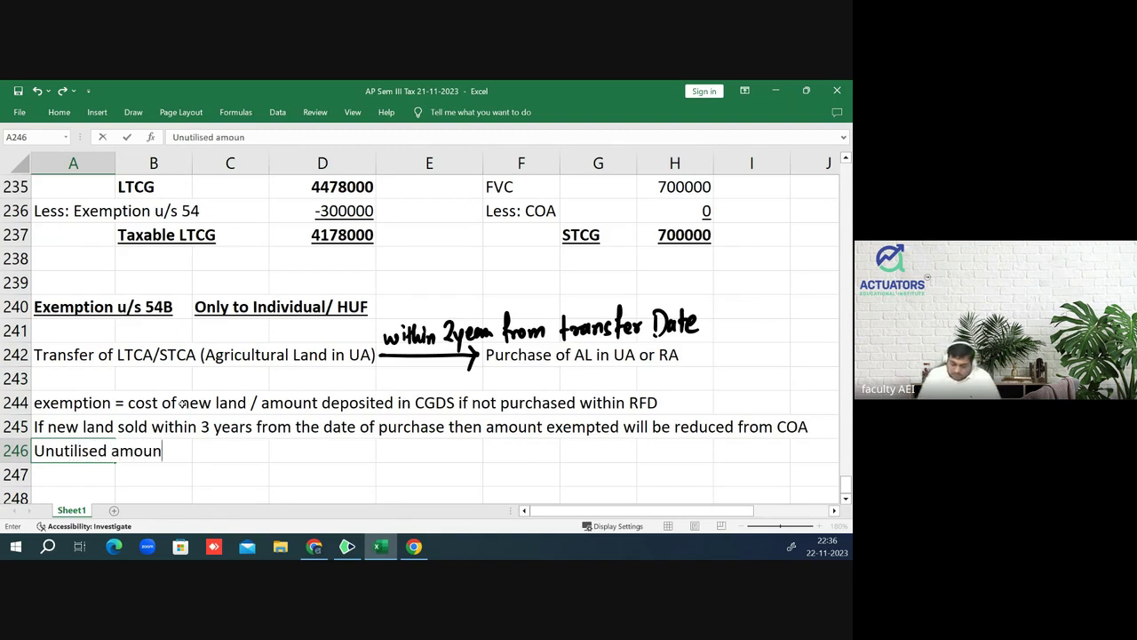
text(t in CG)
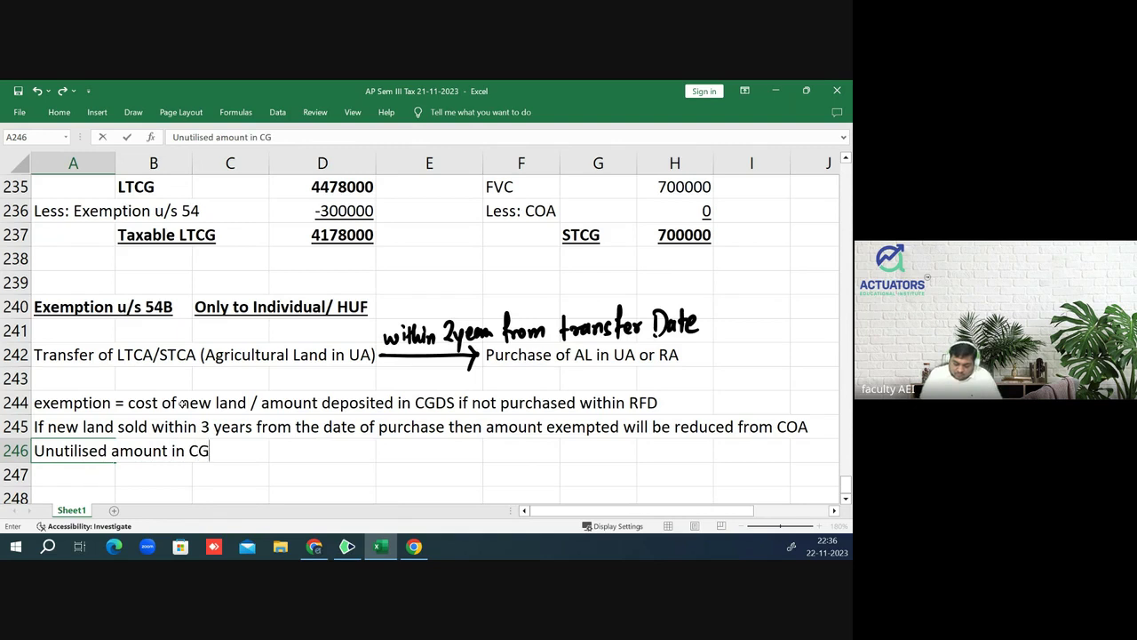
text(DS A/c)
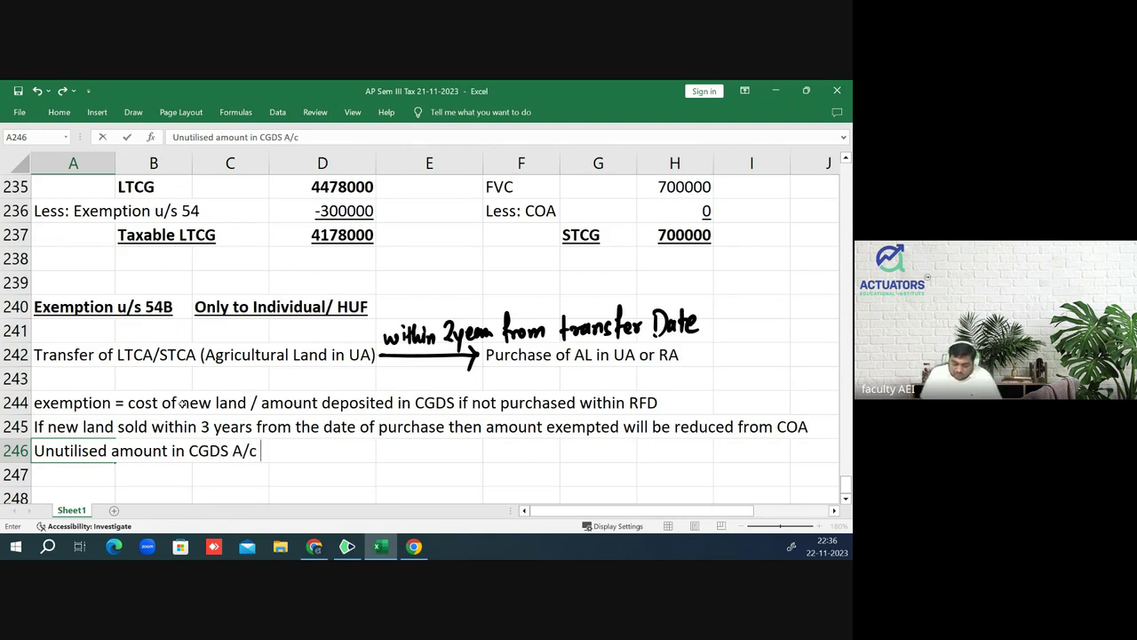
text(taxable)
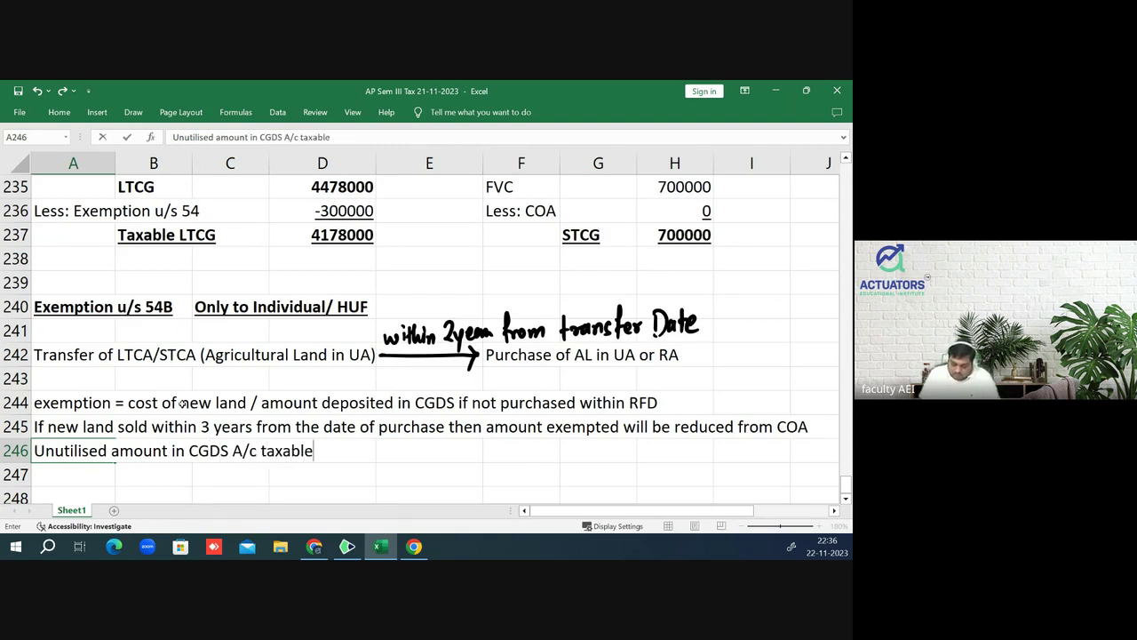
text( on expi)
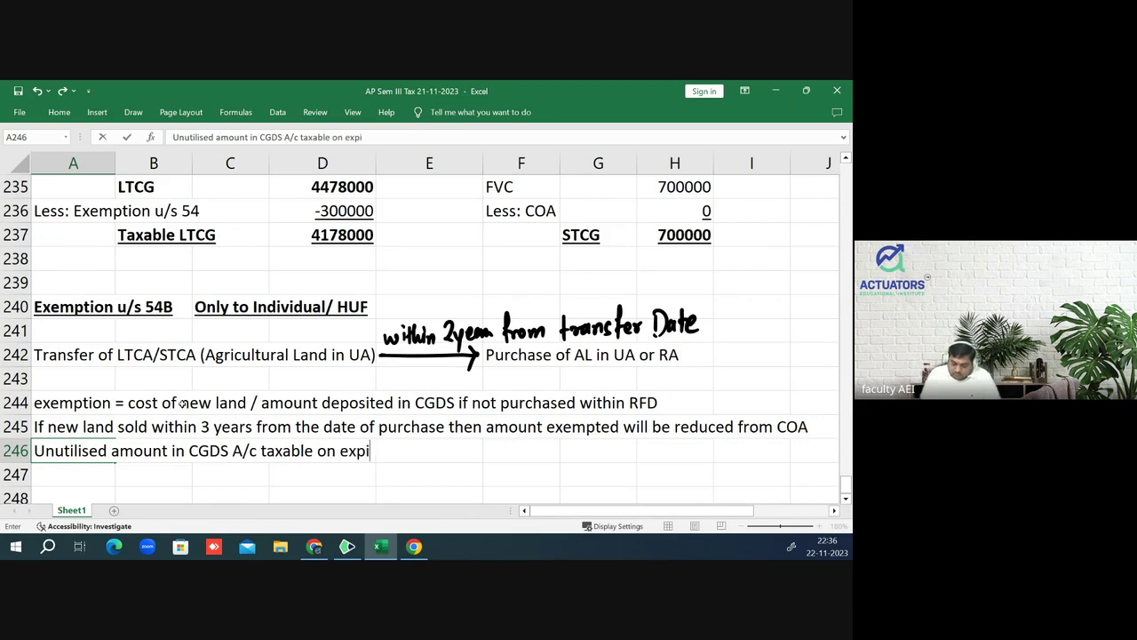
text(ry of 3)
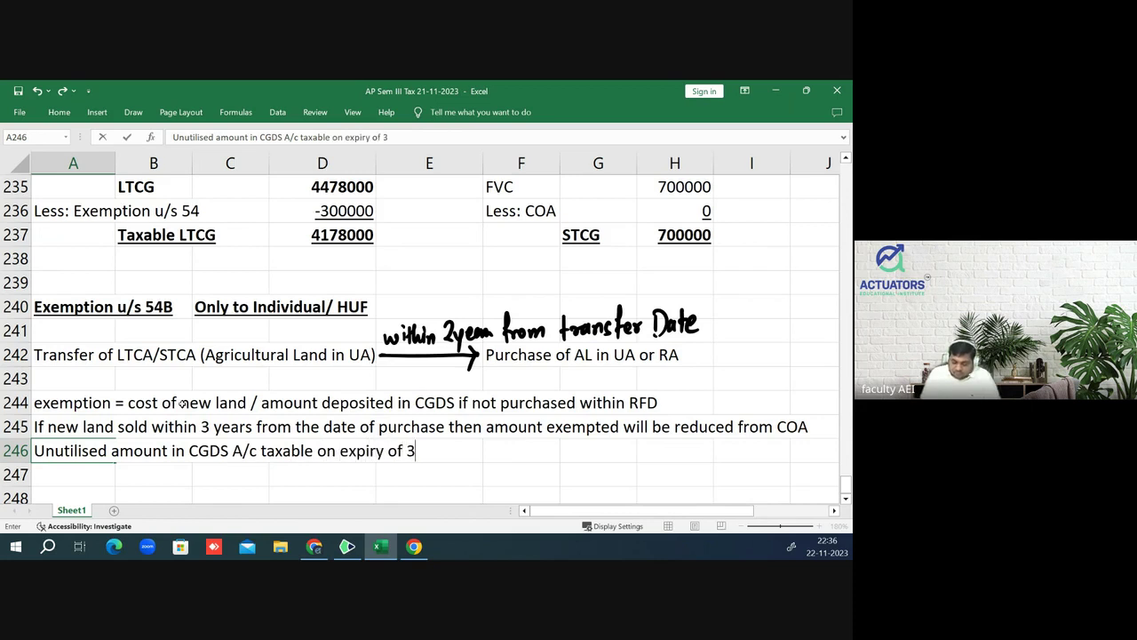
key(BackSpace)
text(2 years)
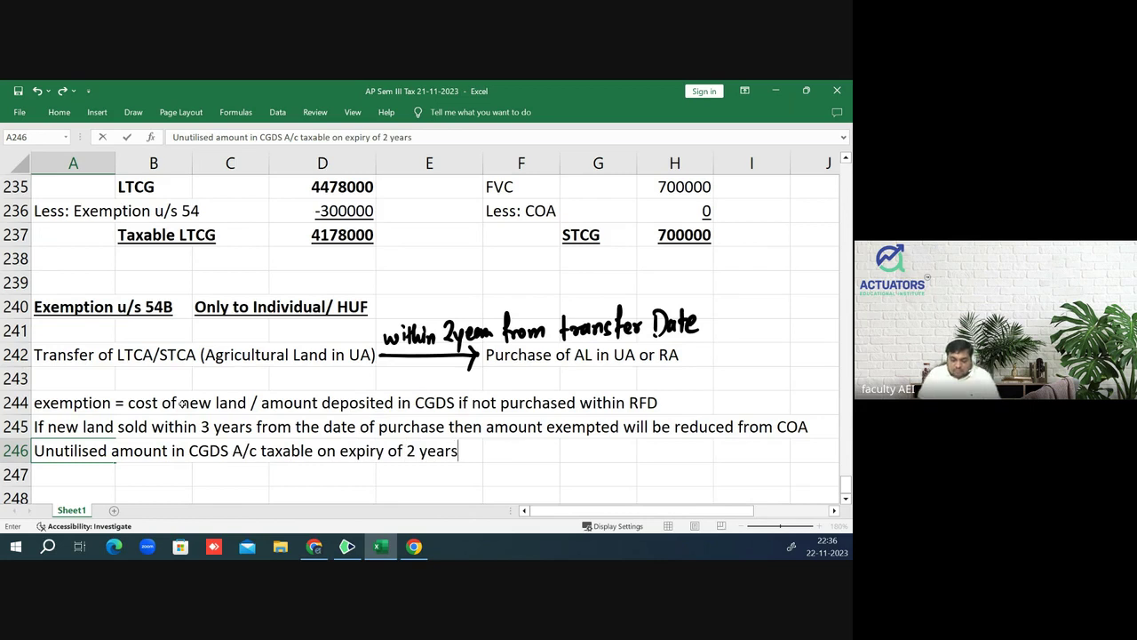
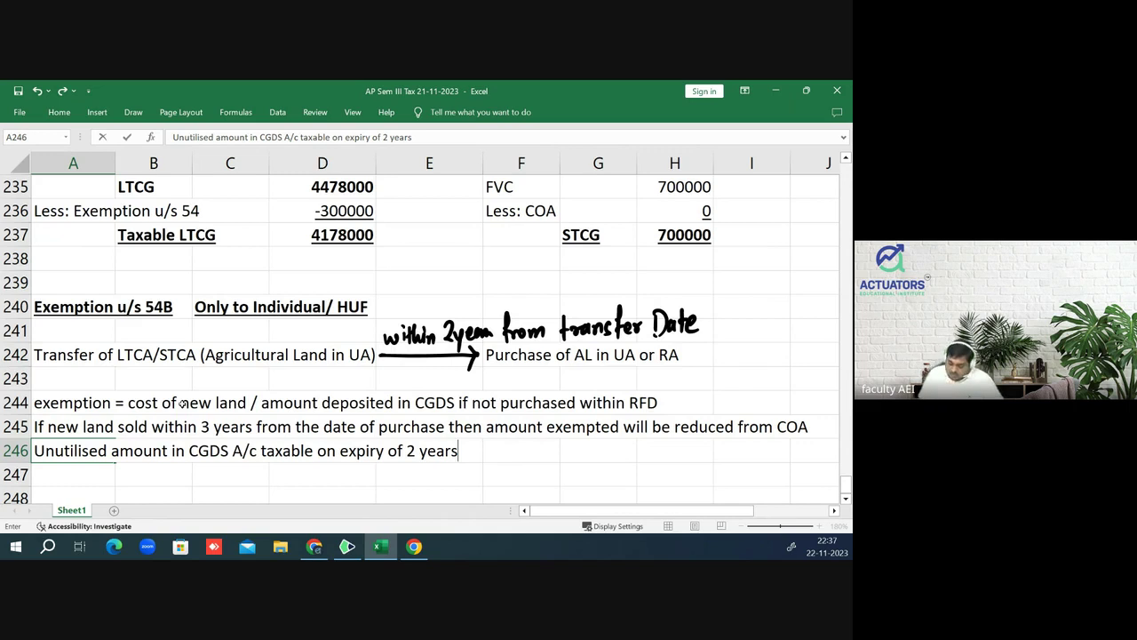
- Enter the bold, underlined heading 'Exemption u/s 54EC' in A248
key(Return)
key(Return)
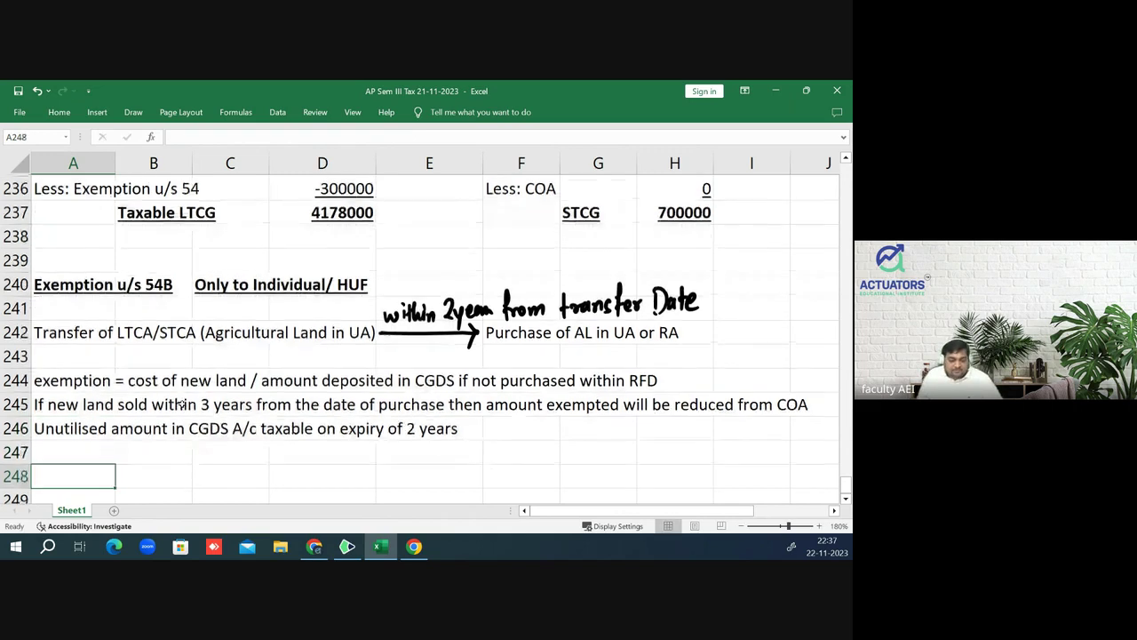
scroll(182, 405, down, 1)
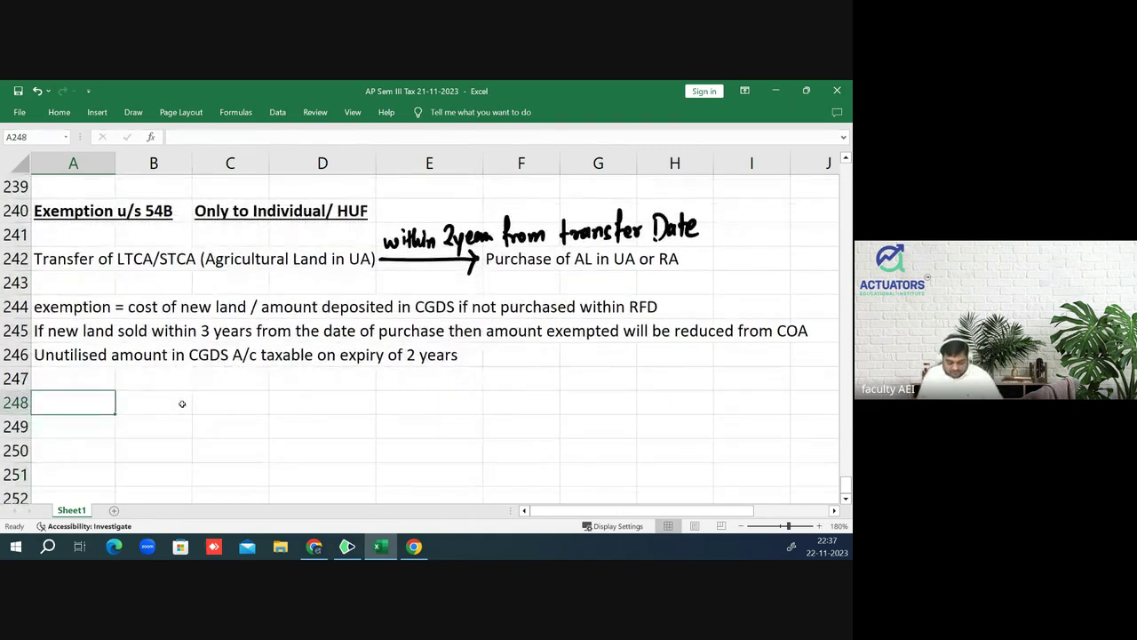
text(%$)
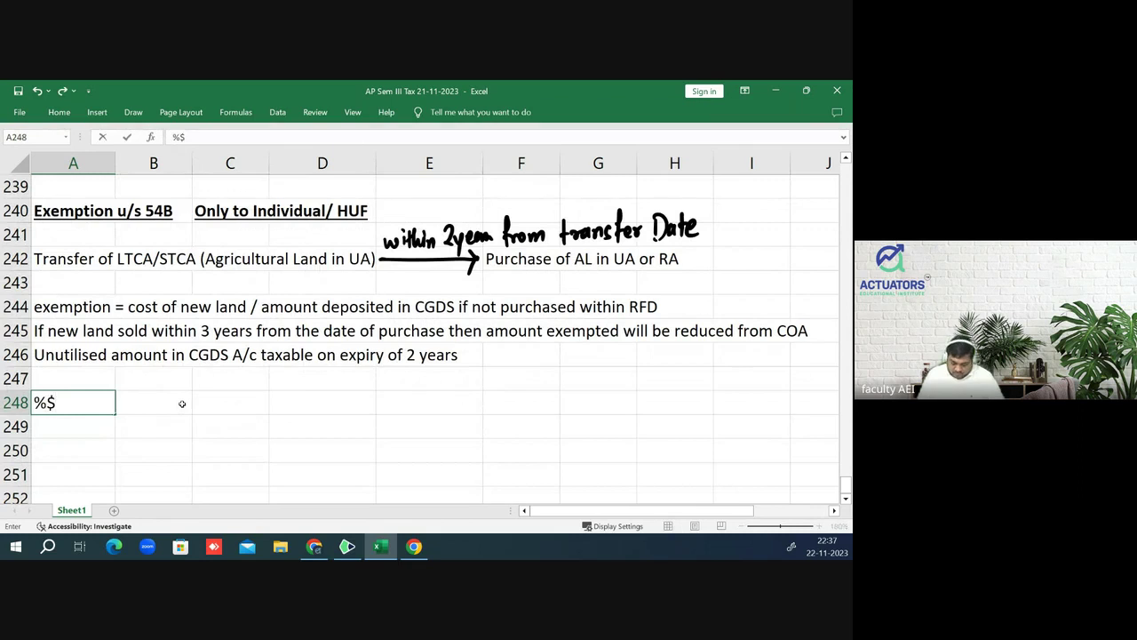
key(BackSpace)
key(BackSpace)
text(Ex)
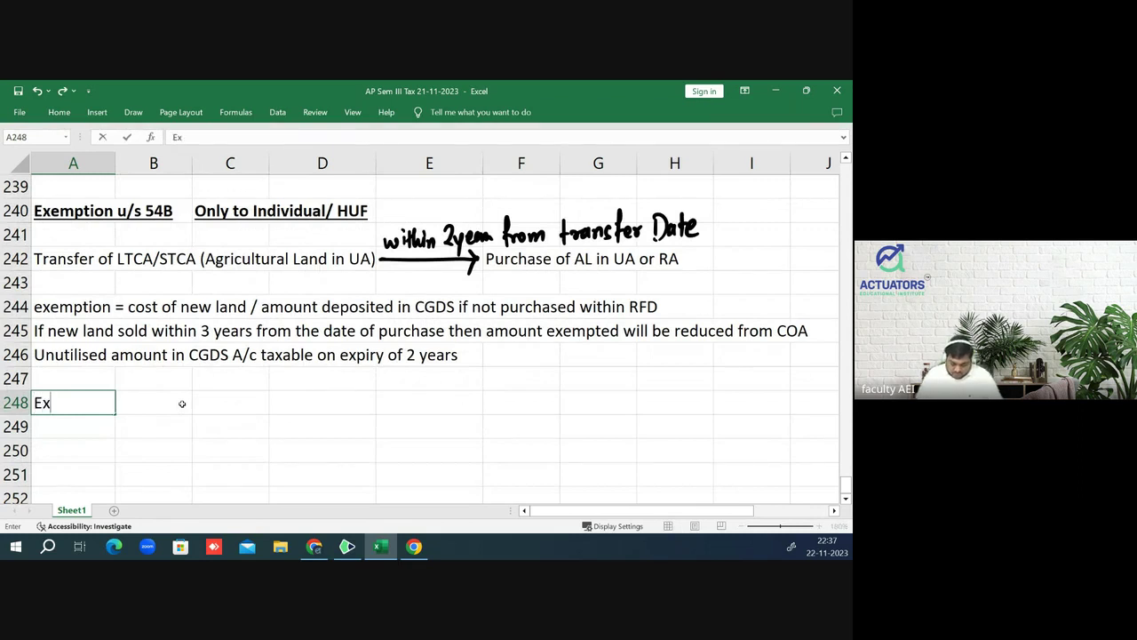
text(emption)
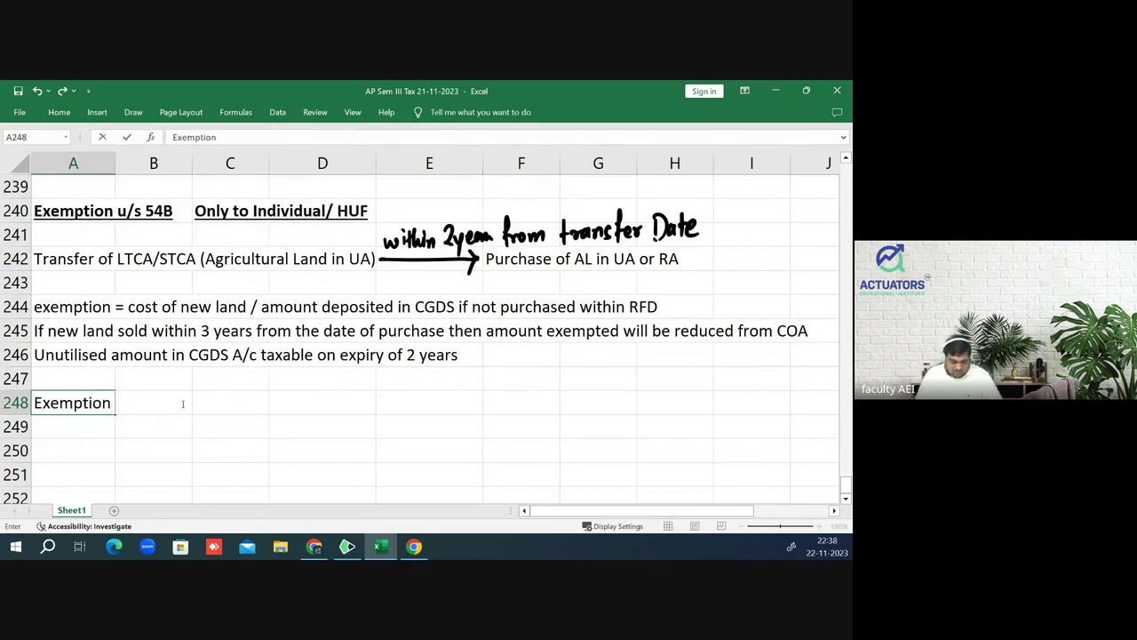
text( u/s )
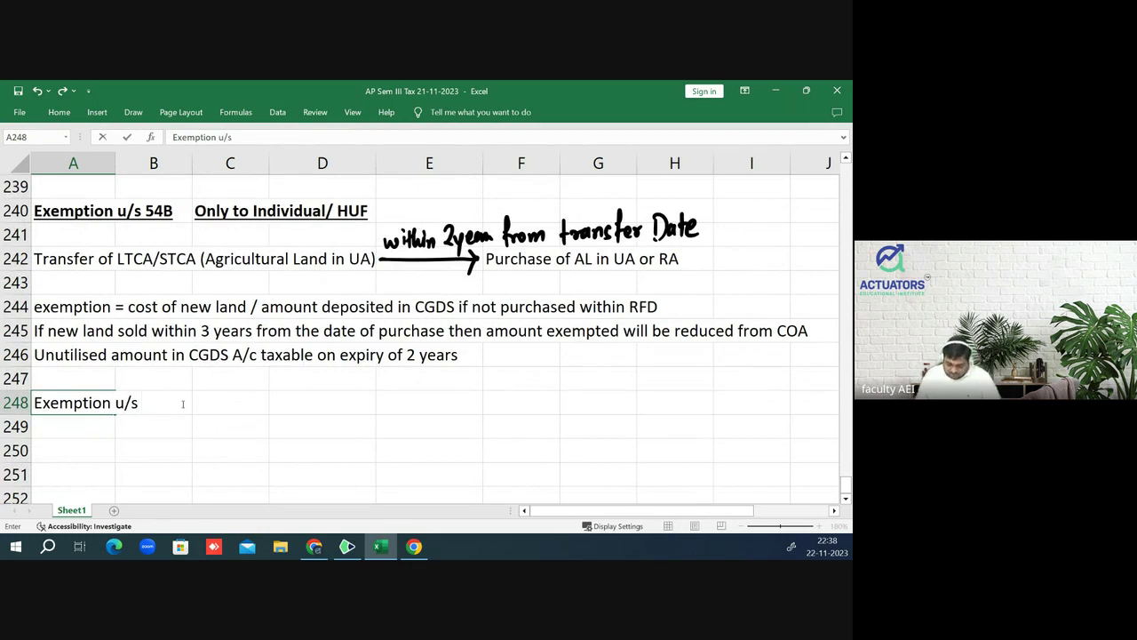
text(%$)
key(BackSpace)
key(BackSpace)
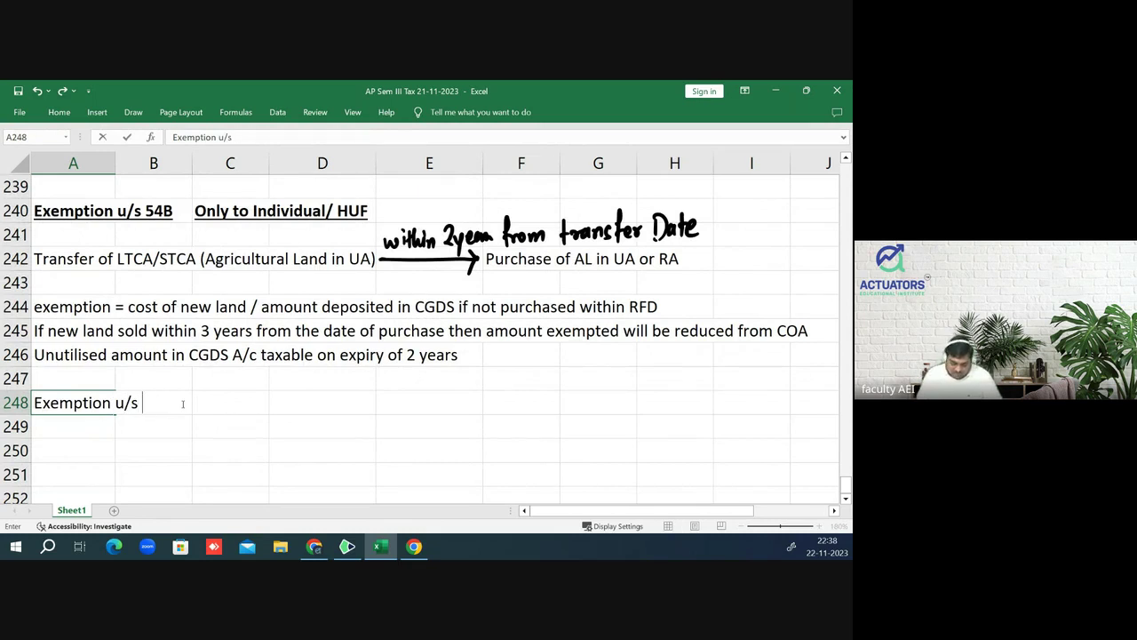
text(54EC)
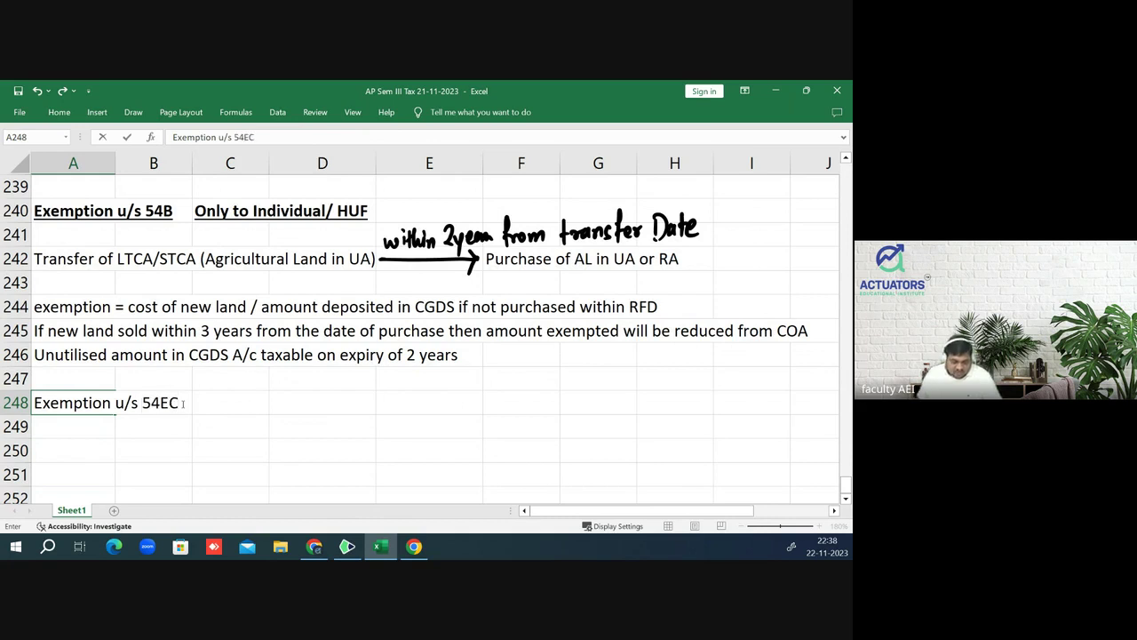
key(Return)
key(Up)
key(ctrl+b)
key(ctrl+u)
- Add 'All Assessee' in C248 and make it bold and underlined
click(182, 404)
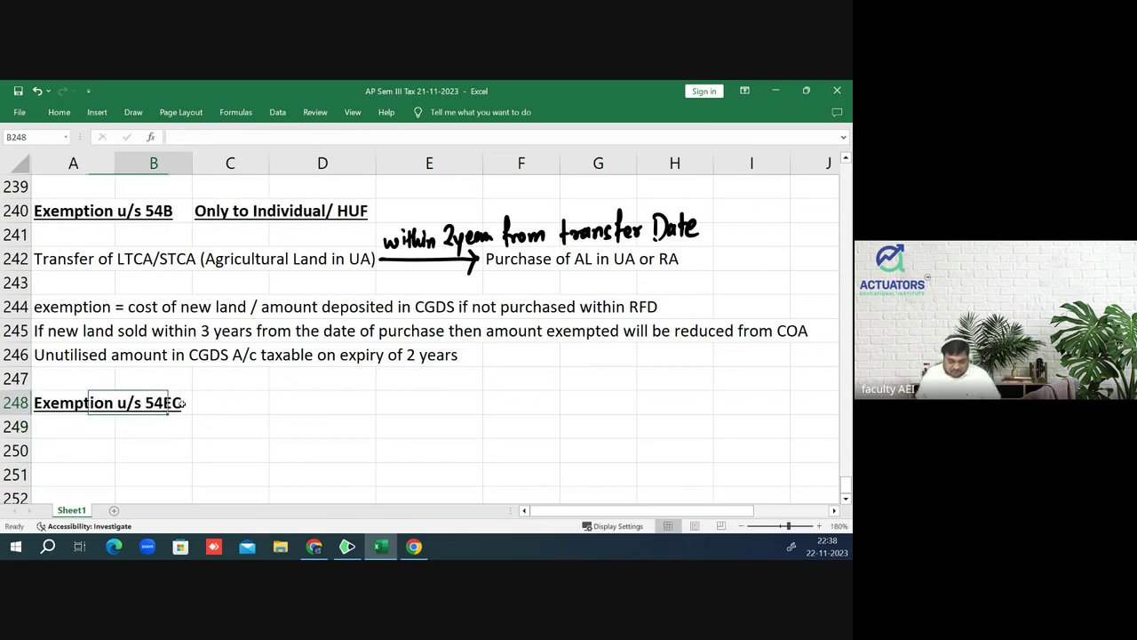
key(Right)
text(All A)
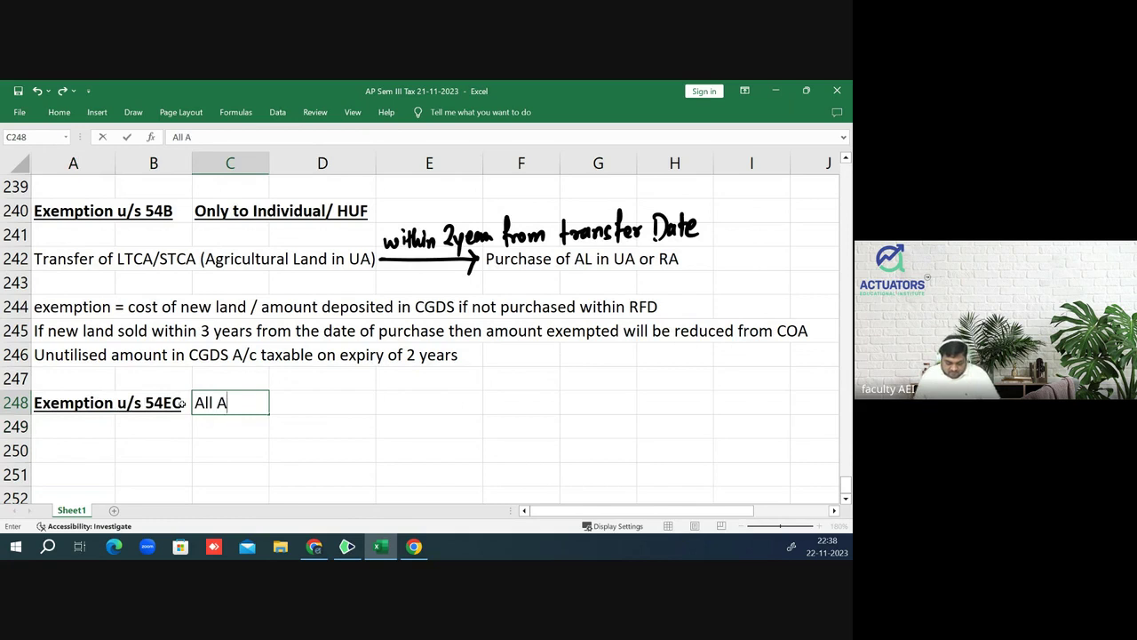
text(ssessee)
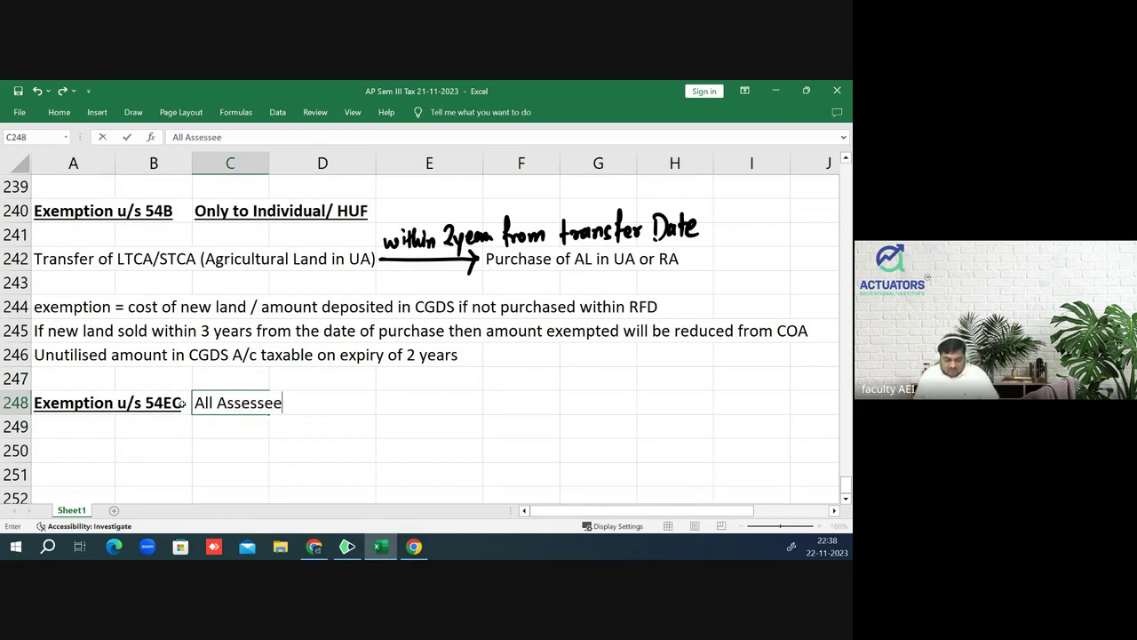
key(Return)
key(Up)
text(bu)
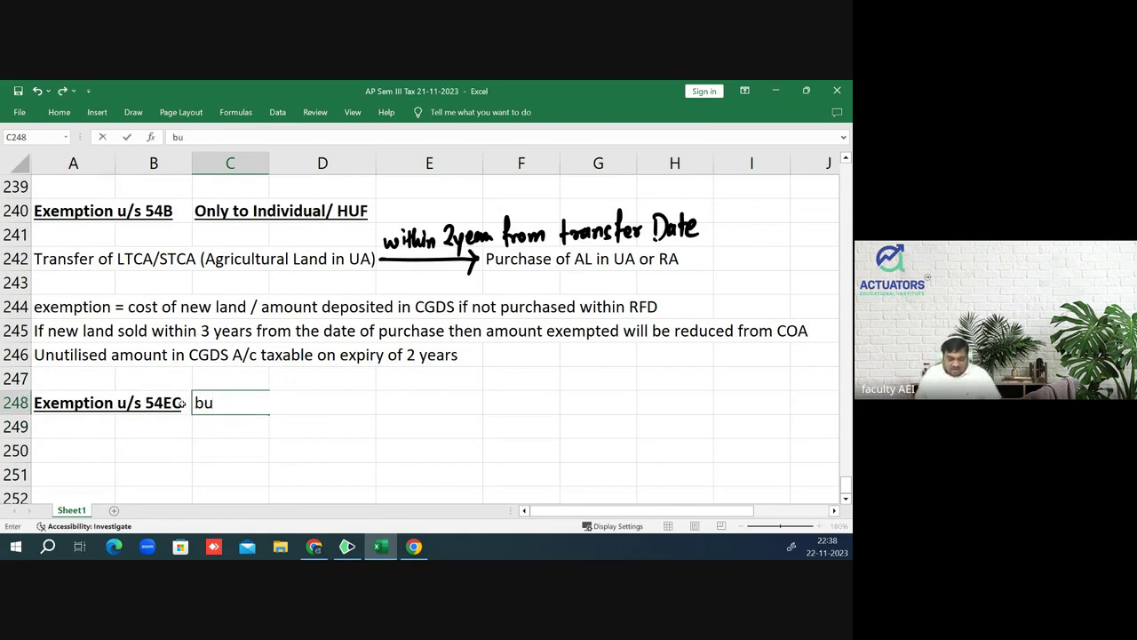
key(Return)
key(ctrl+z)
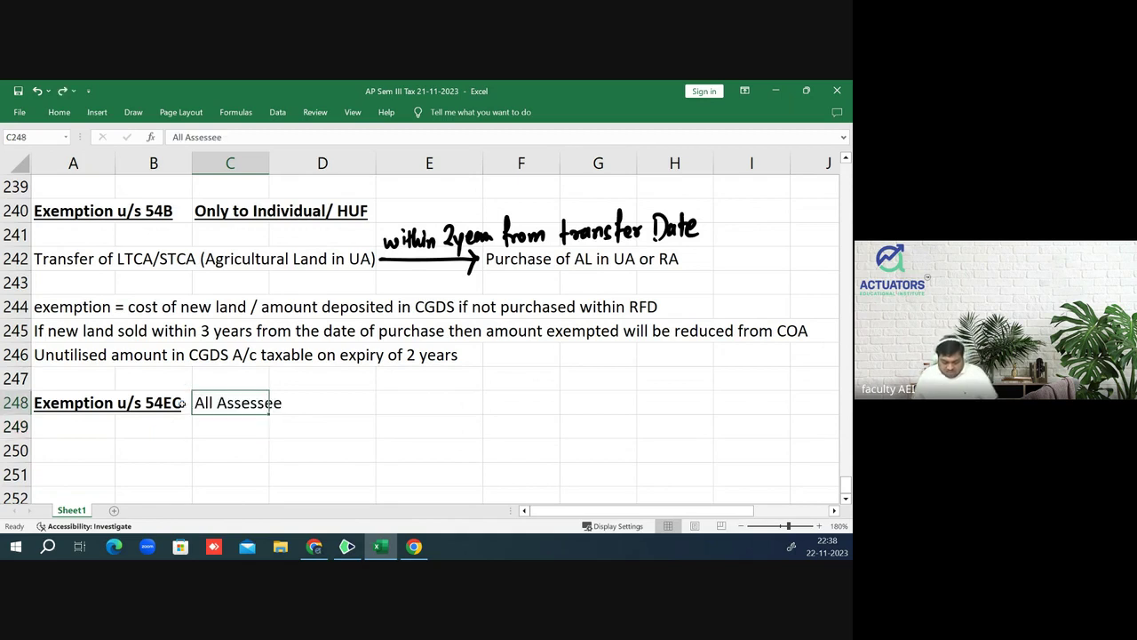
key(ctrl+b)
key(ctrl+u)
key(Down)
key(Down)
- Type 'Transfer of Any LTCA being L or B or Both' into cell A250
key(Left)
key(Left)
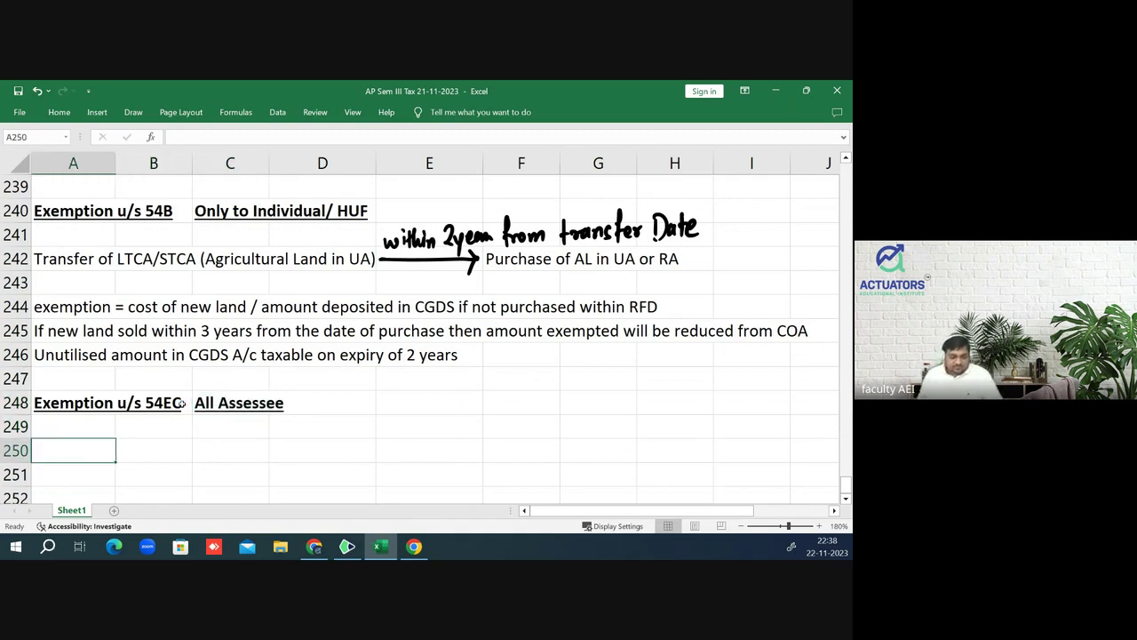
text(Trasnf)
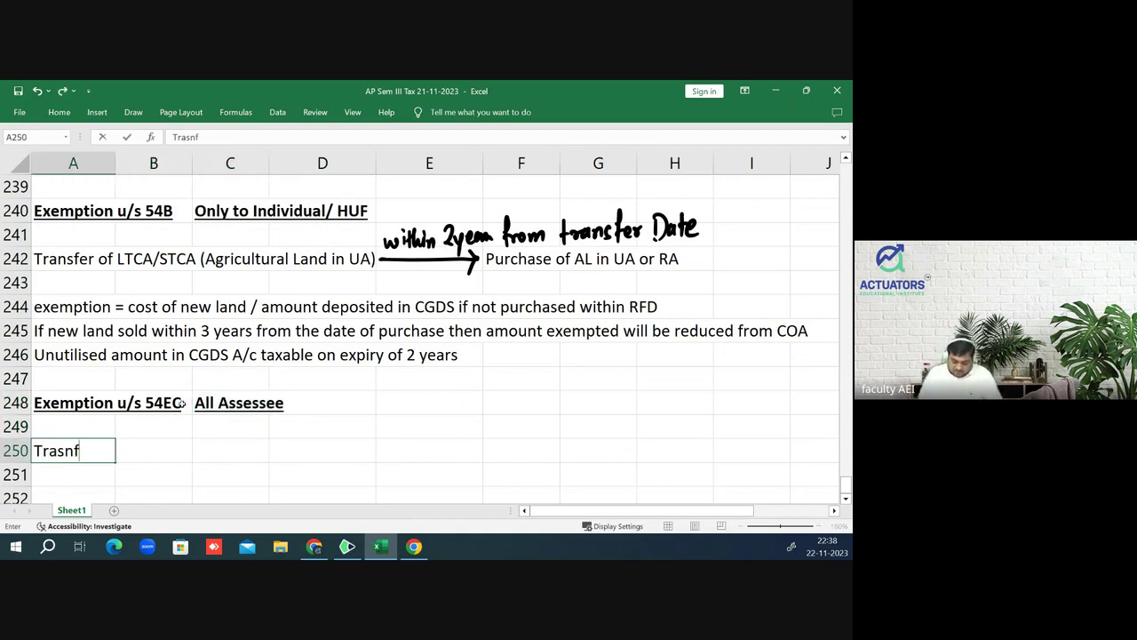
text(er)
key(BackSpace)
key(BackSpace)
key(BackSpace)
key(BackSpace)
key(BackSpace)
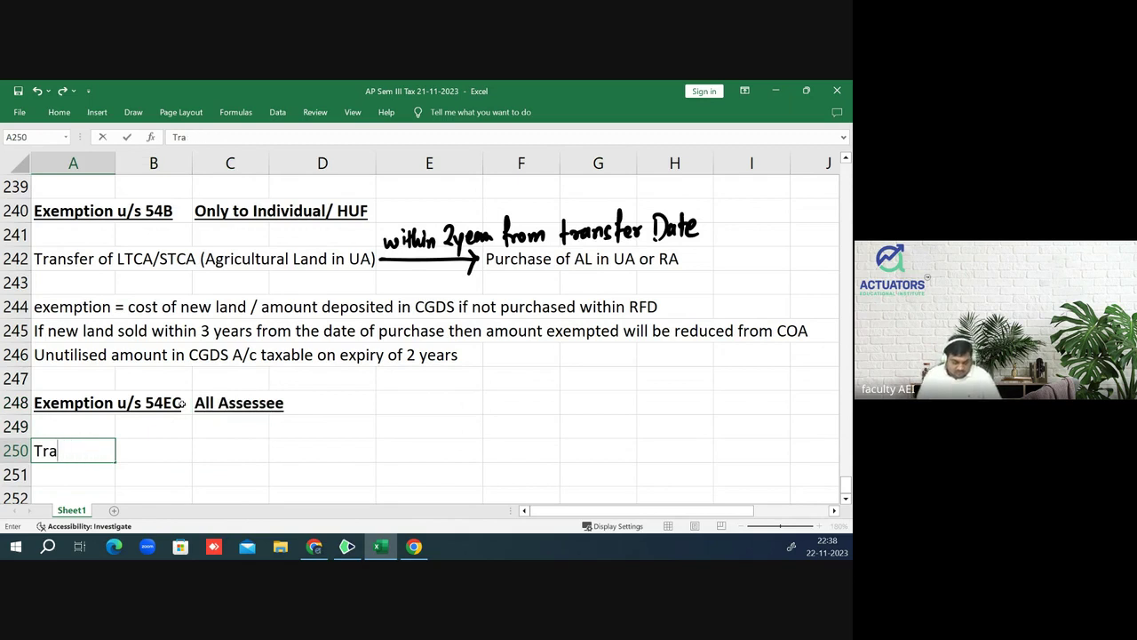
text(nsfe)
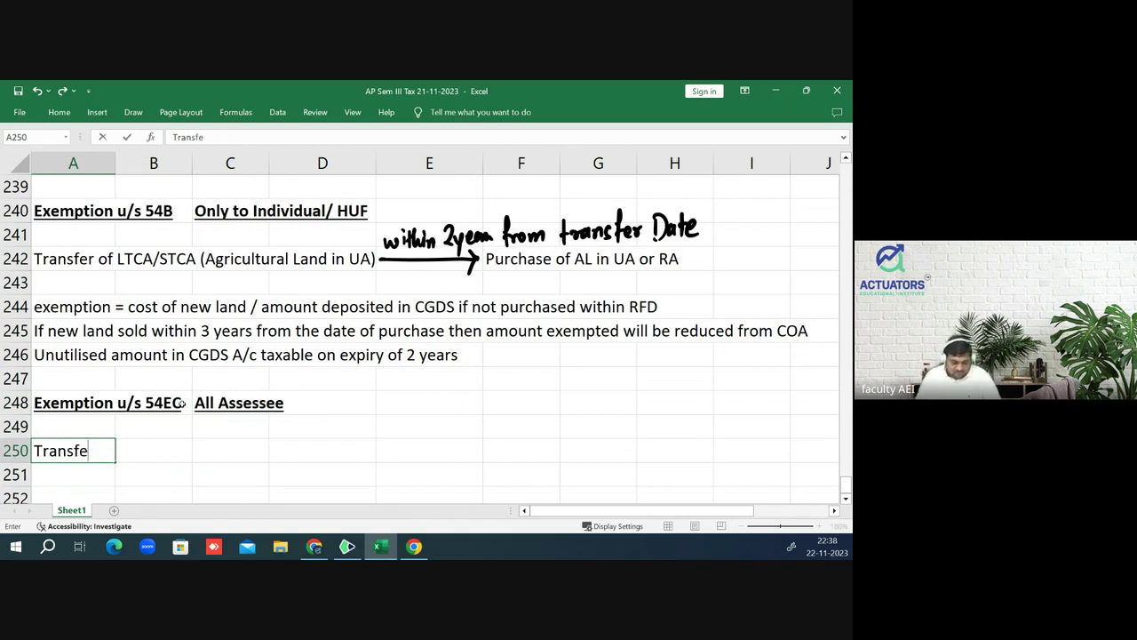
text(r of A)
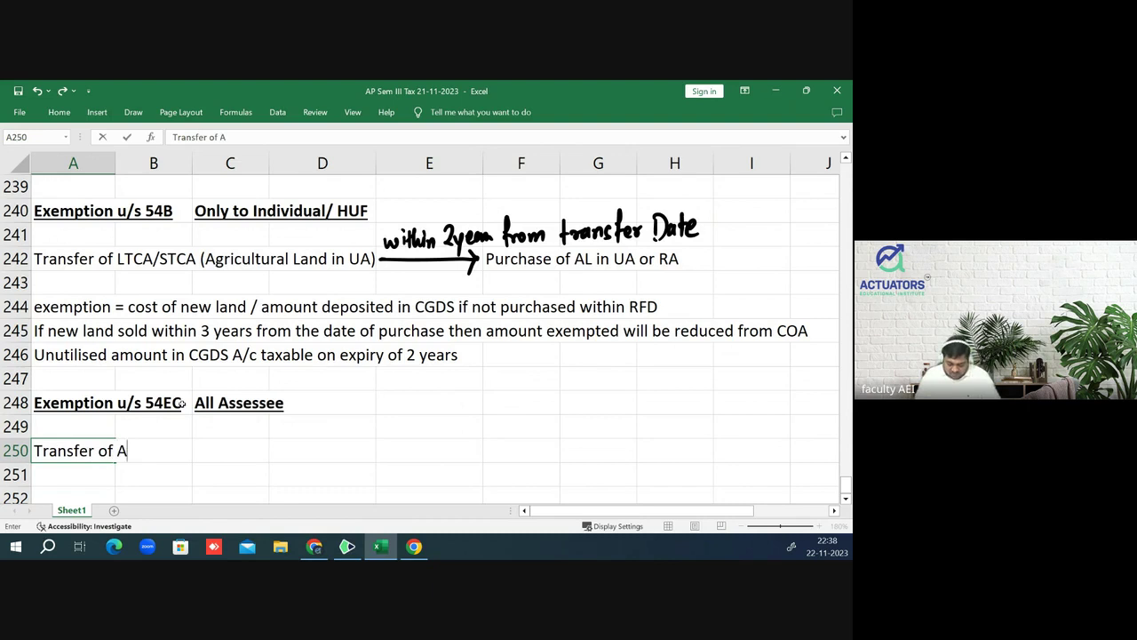
text(ny LTC)
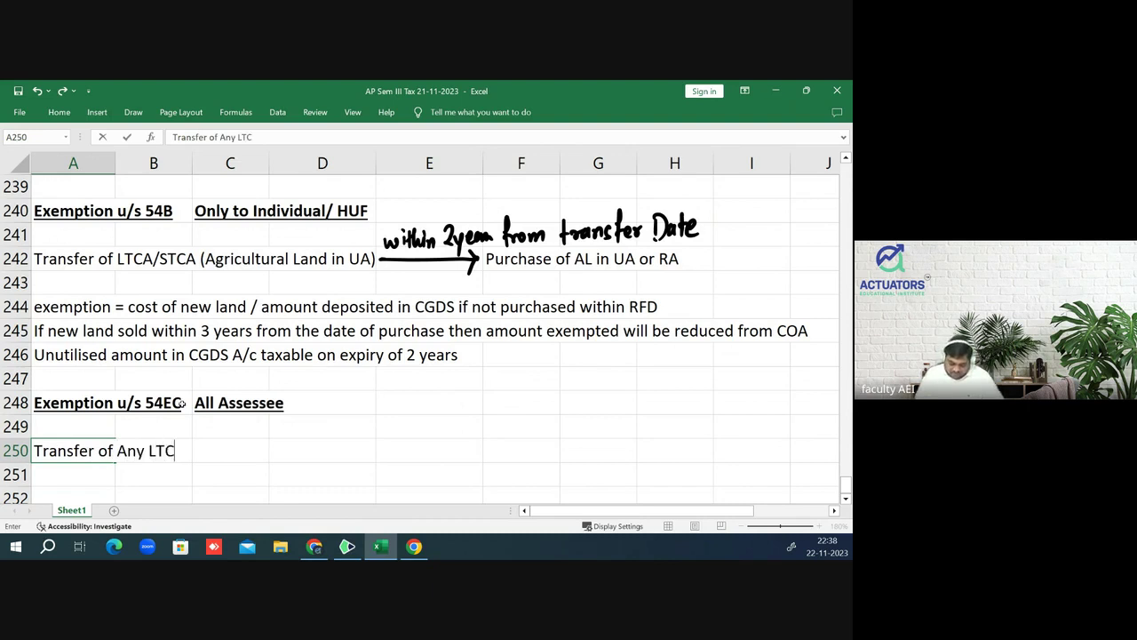
text(A)
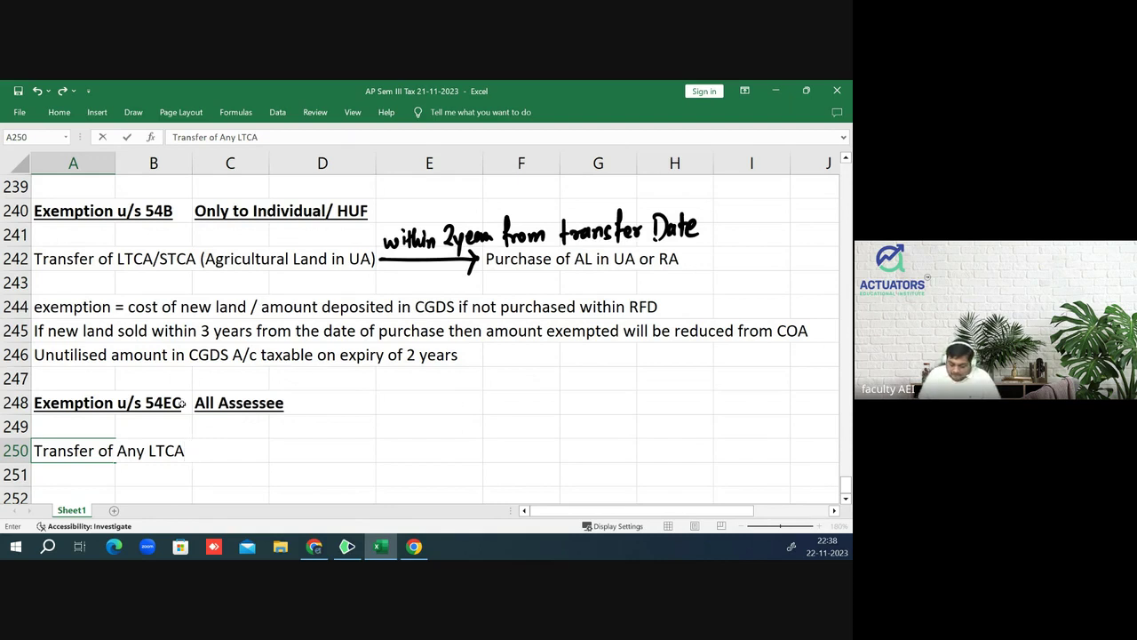
text( being)
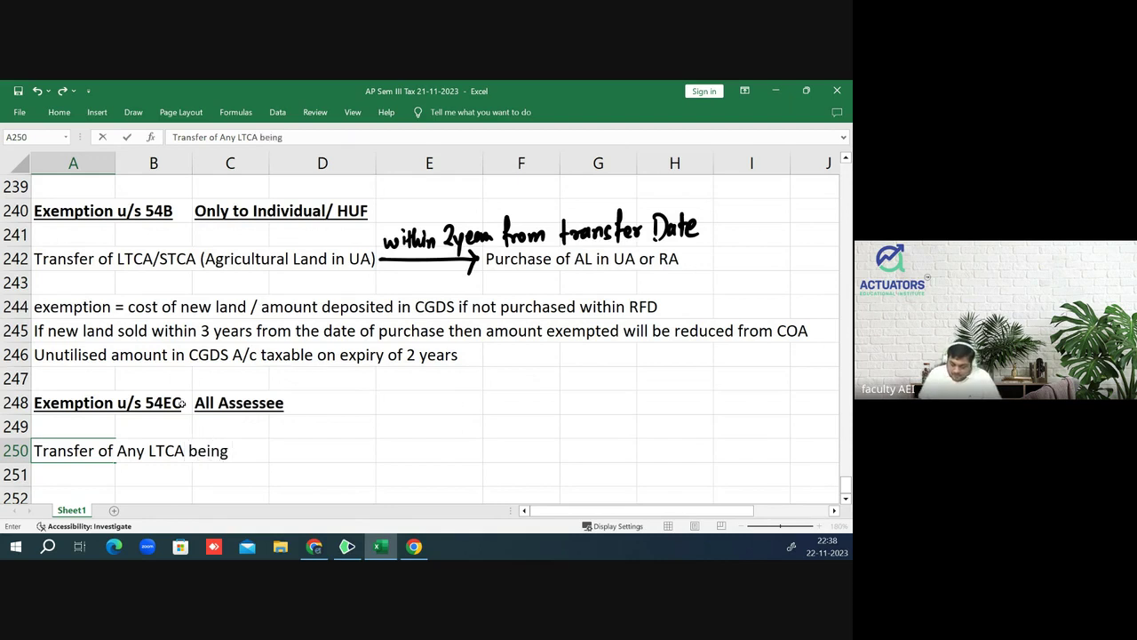
text( L or )
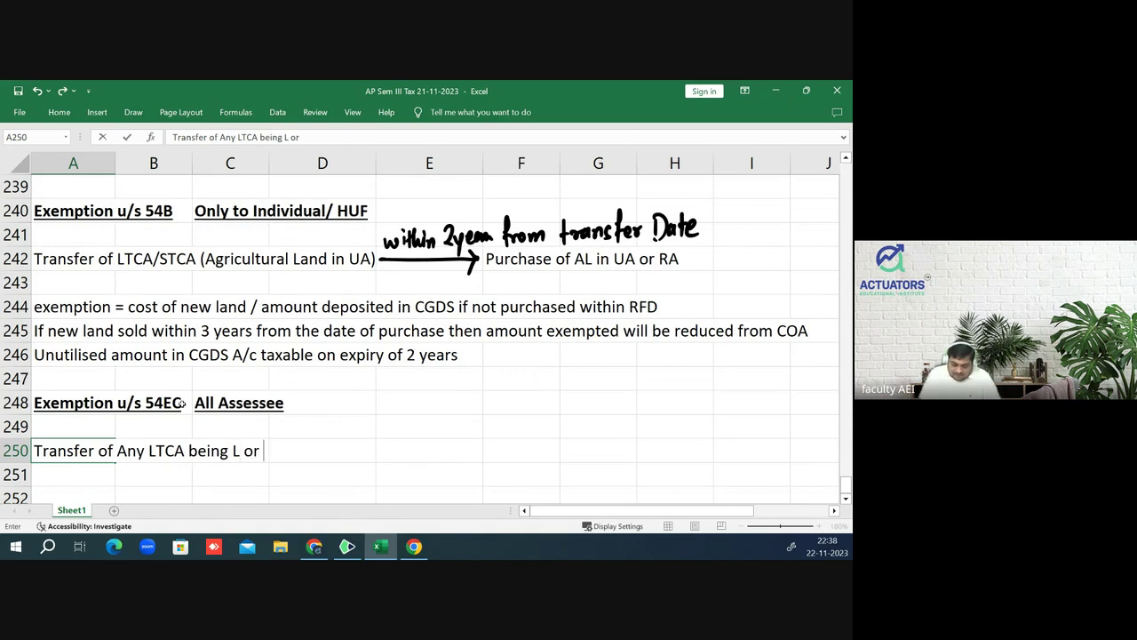
text(B o)
text(r N)
key(BackSpace)
text(Bo)
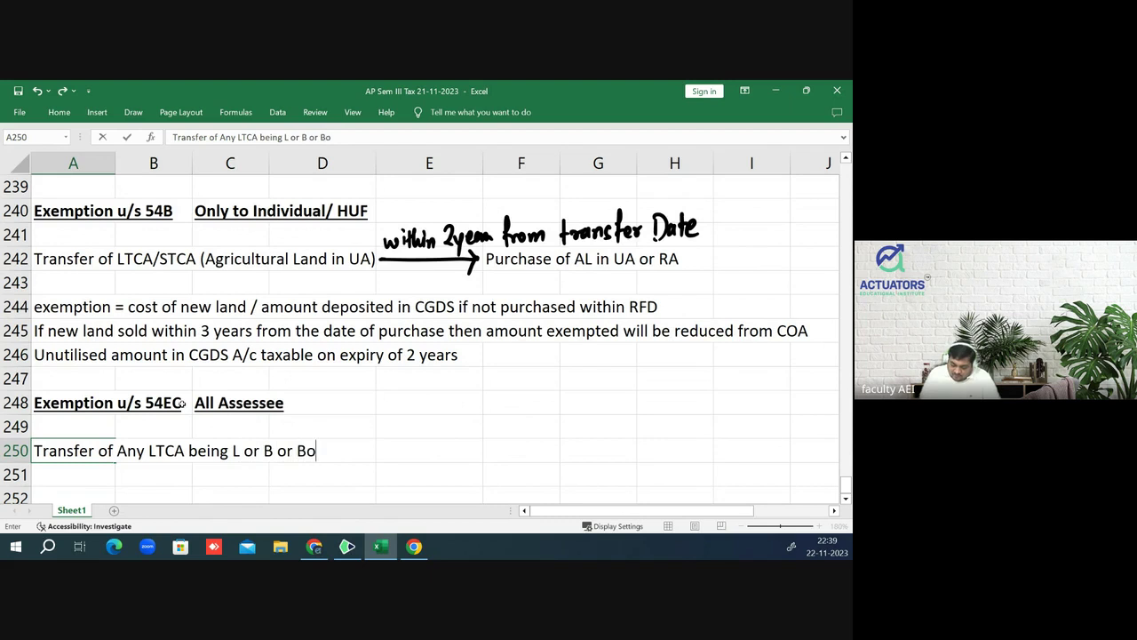
text(th)
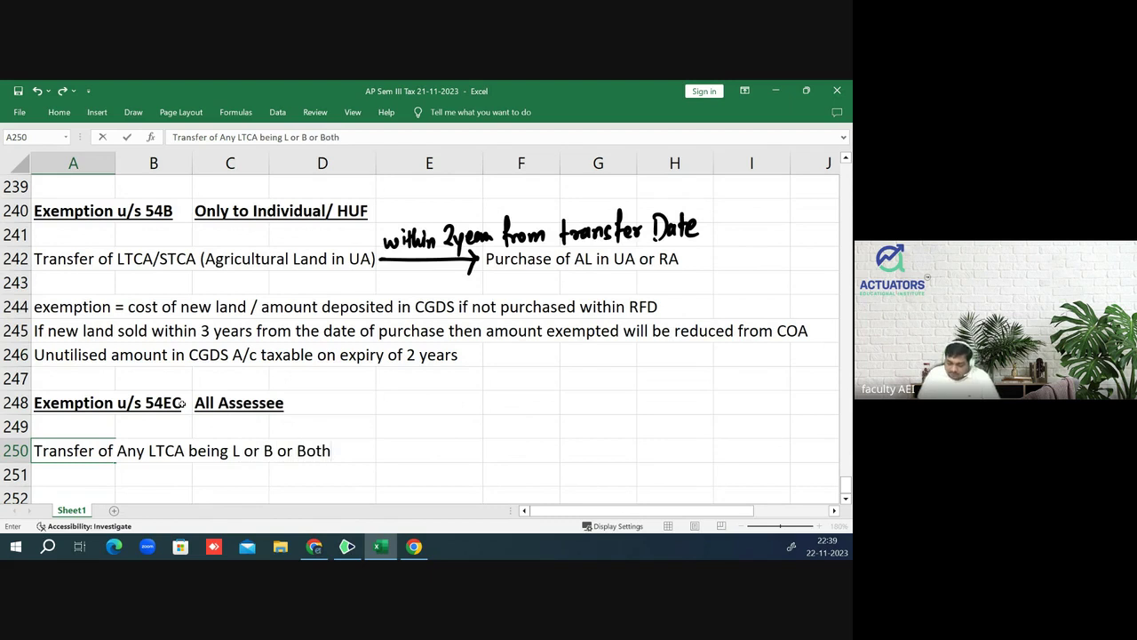
key(Return)
key(Up)
key(Right)
key(Right)
key(Right)
key(Right)
key(Right)
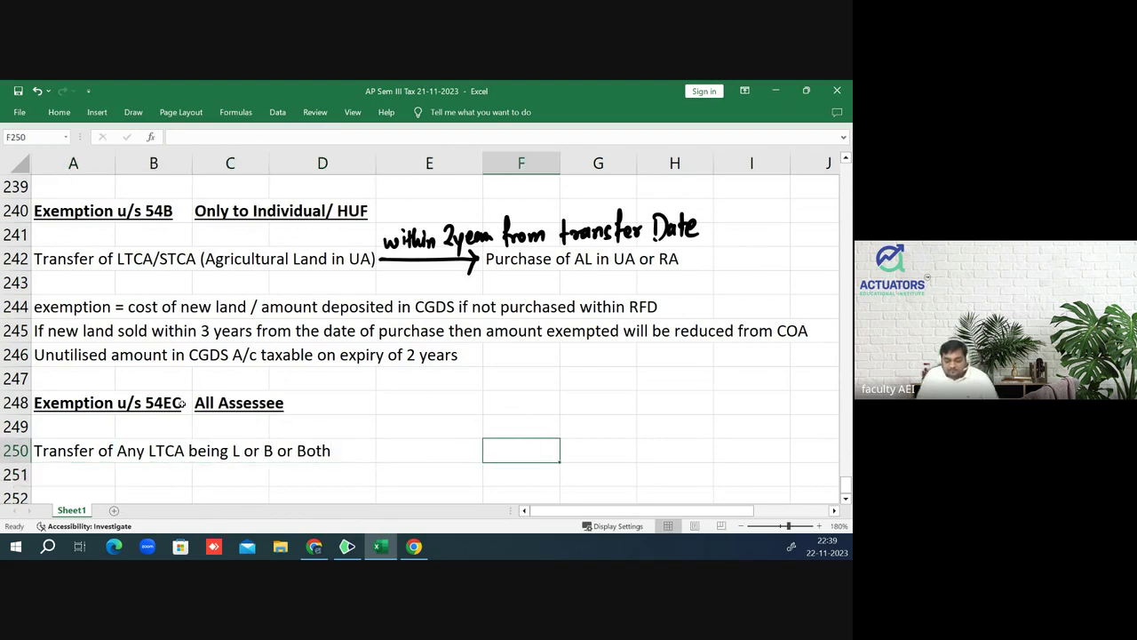
- Enter 'Purchase of bond of NHAI, Rural Electrification' in F250 and 'Bond, PFCL, IRFC' in F251
text(Purchase )
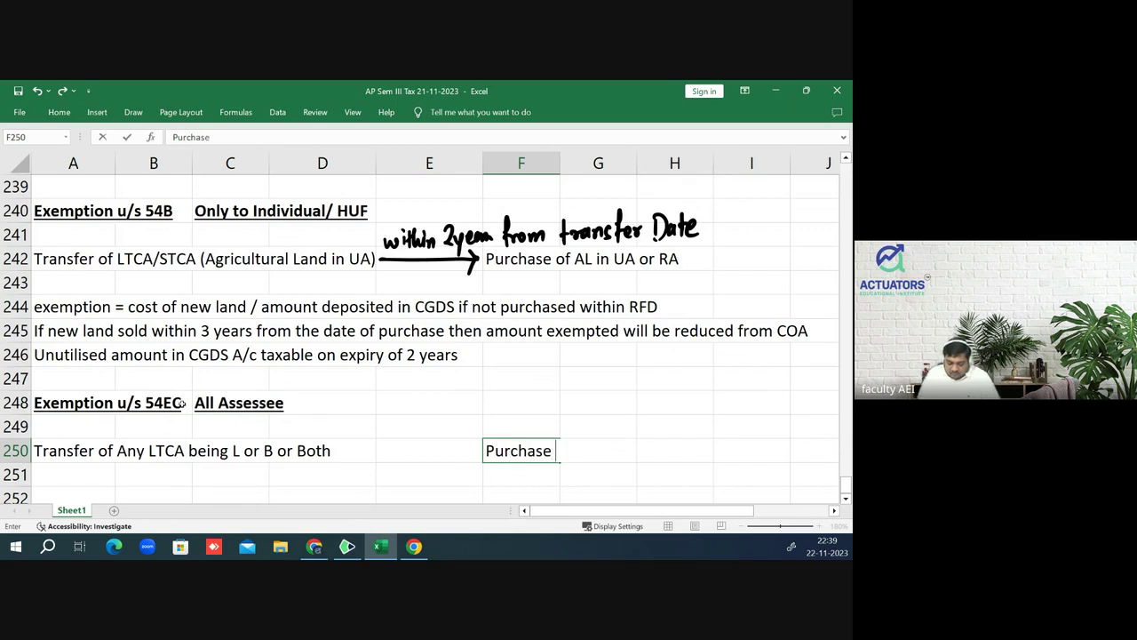
text(of bond )
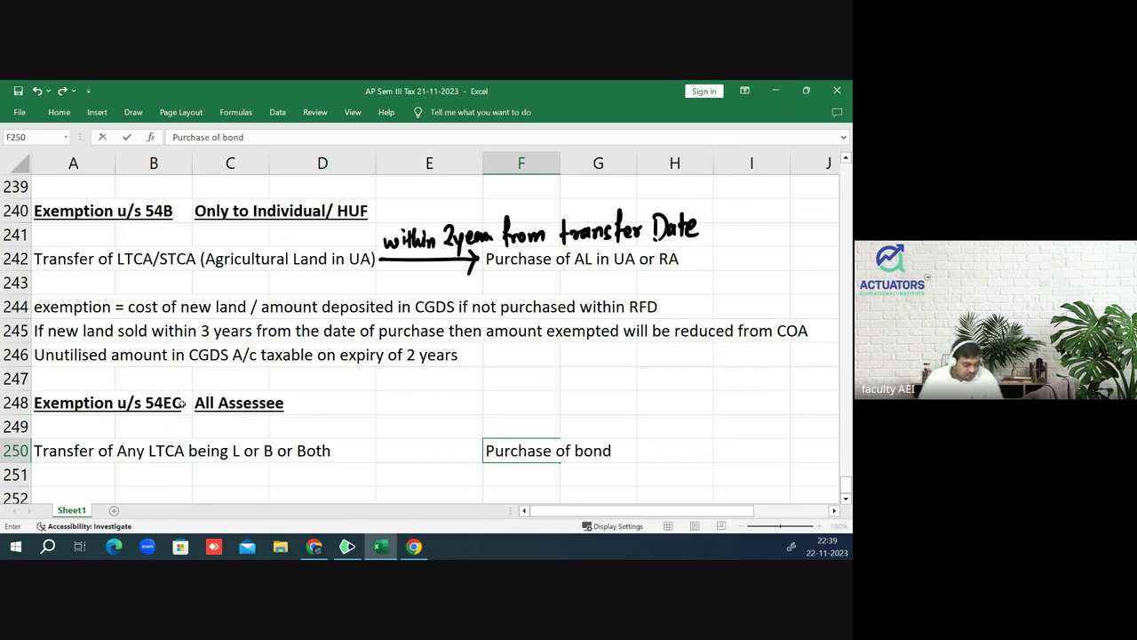
text(of)
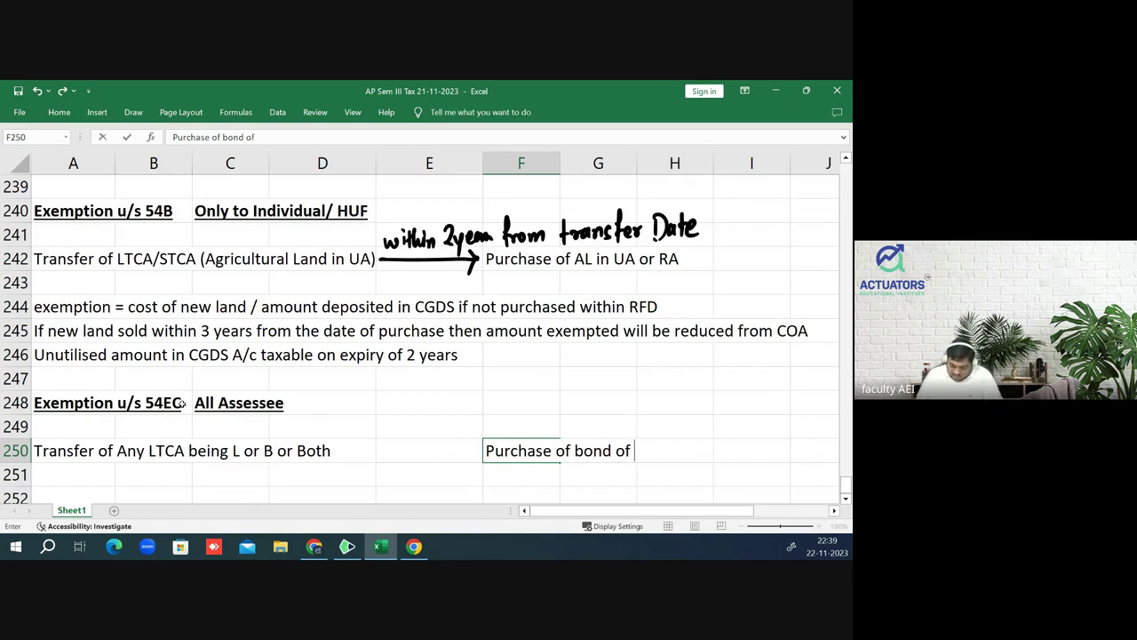
text( NHAI)
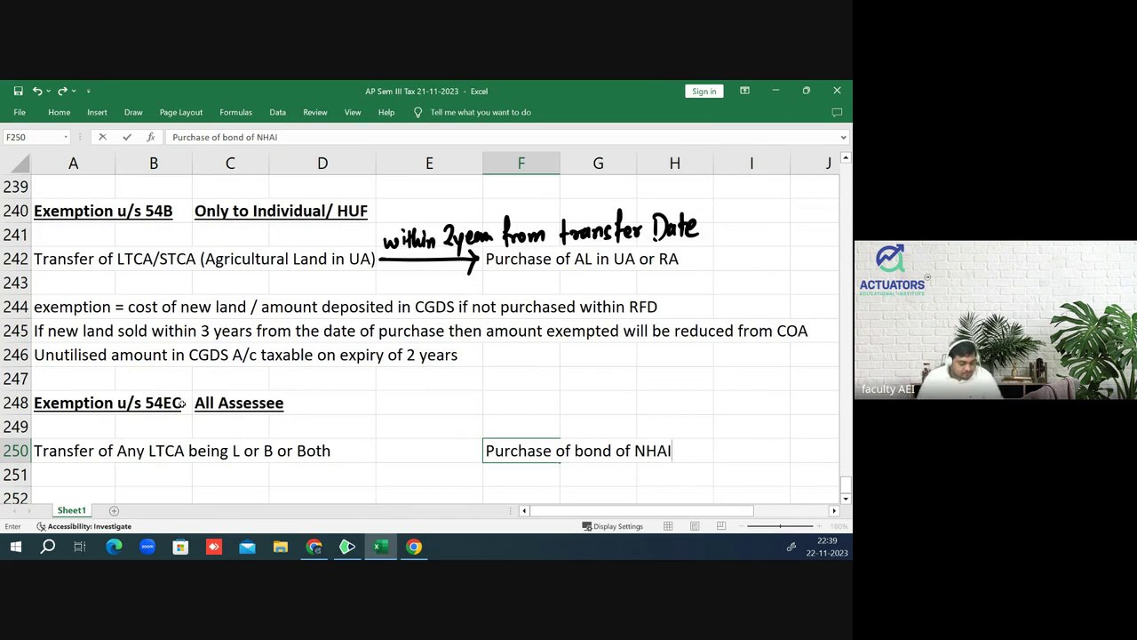
text(, )
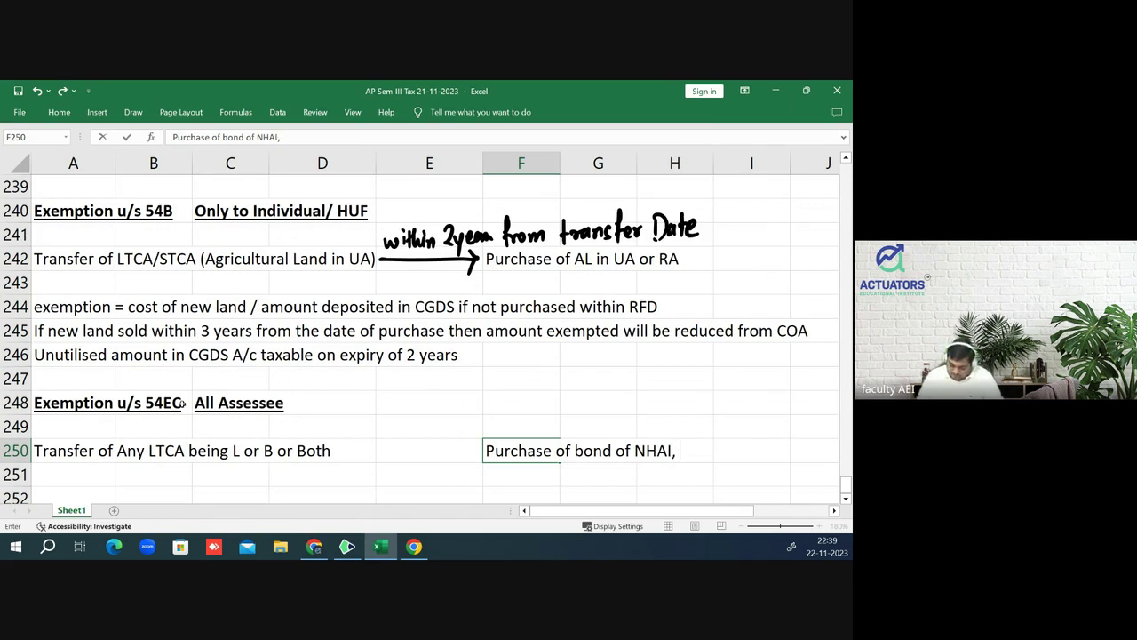
text(Rural )
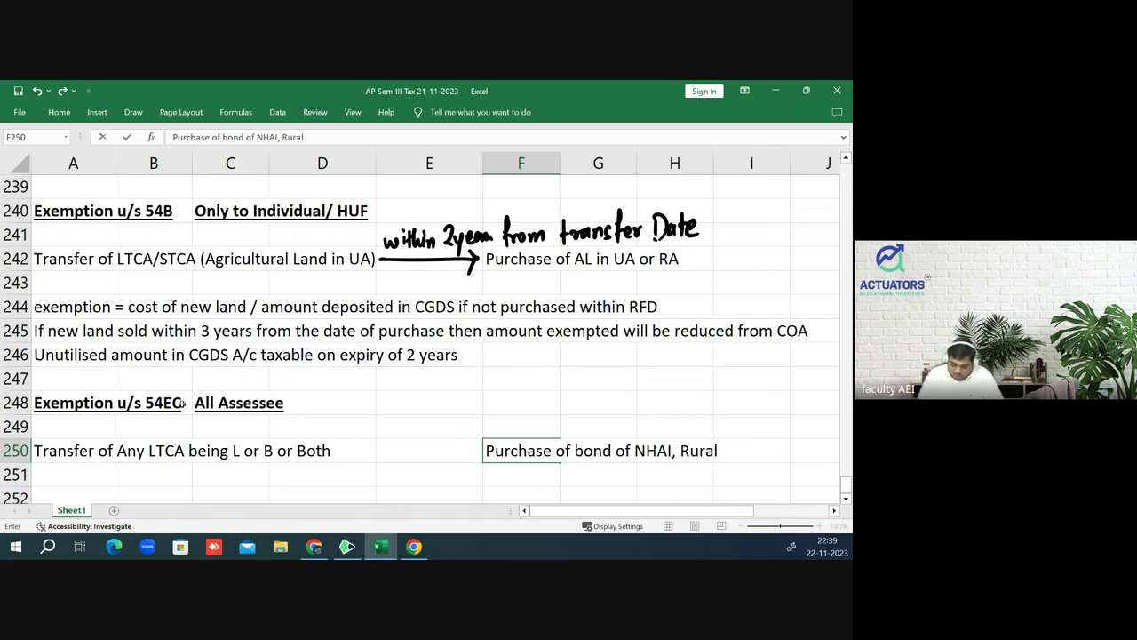
text(Electrifi)
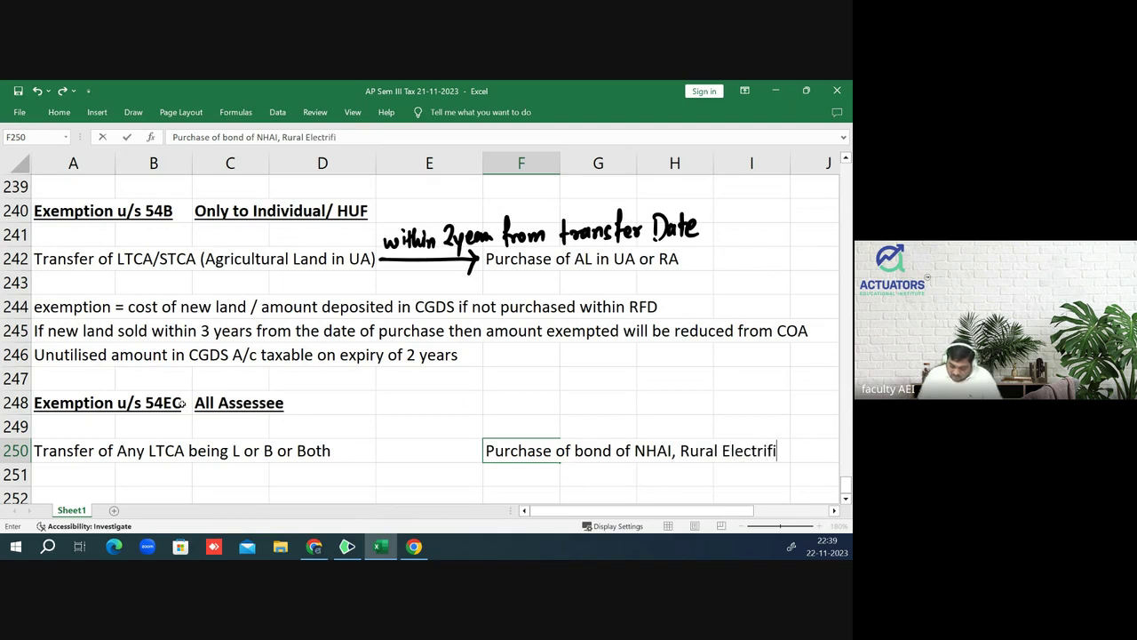
text(cation)
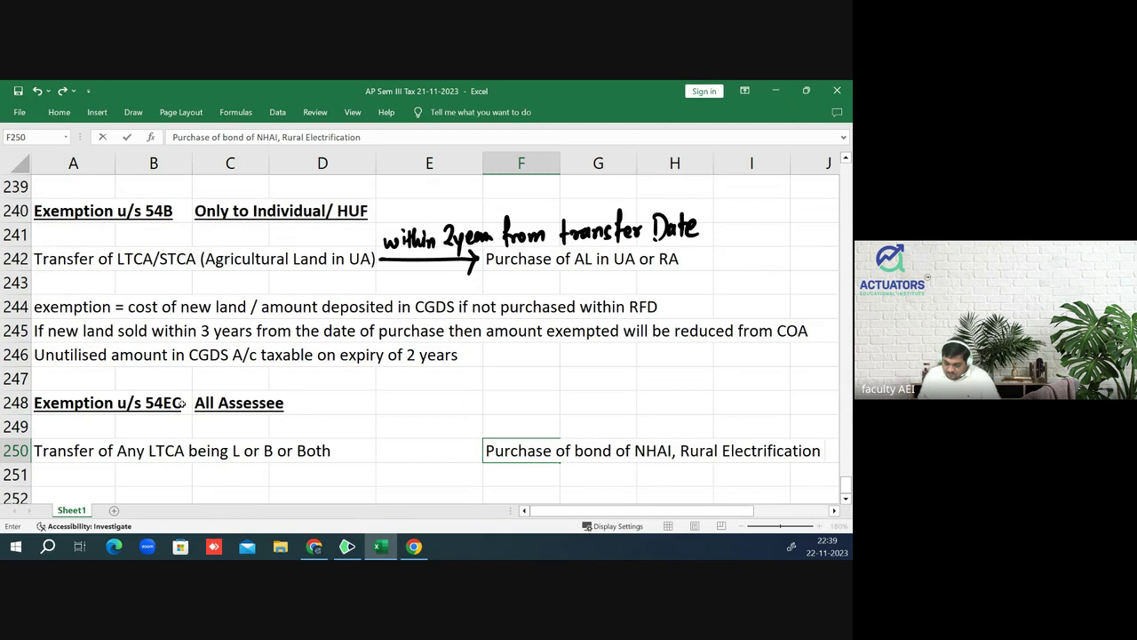
key(Return)
text(Bond)
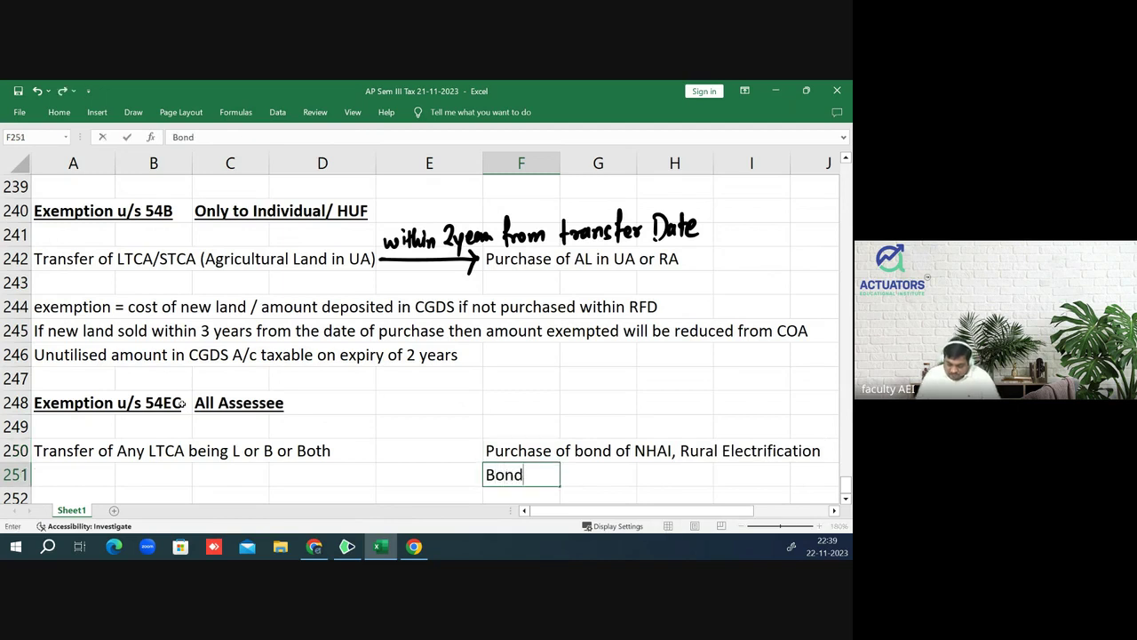
text(,)
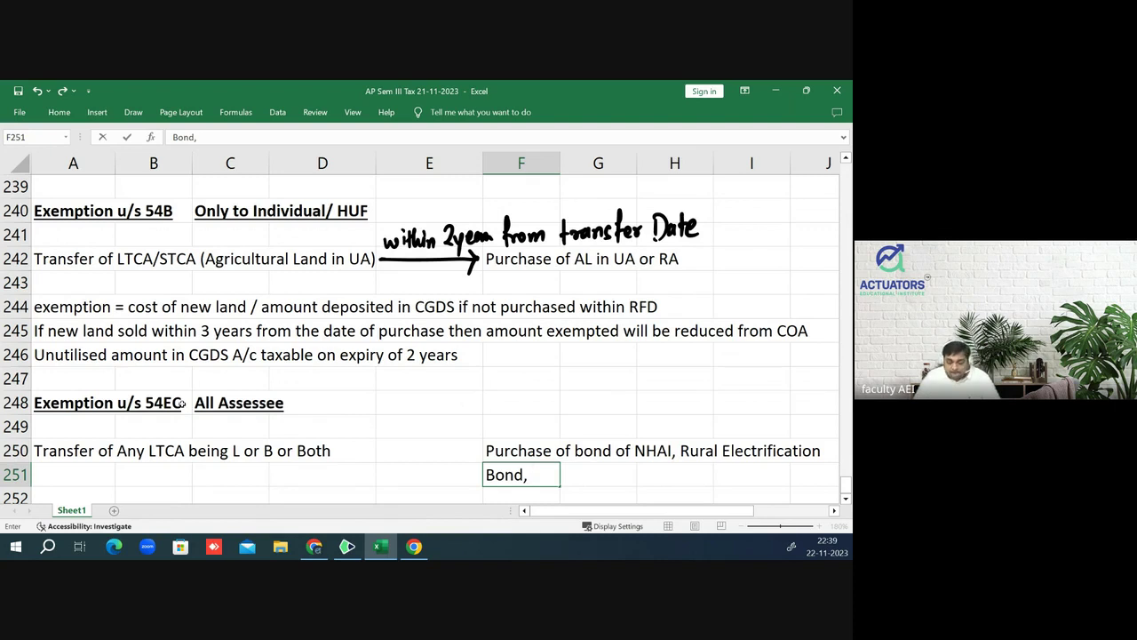
text( PF)
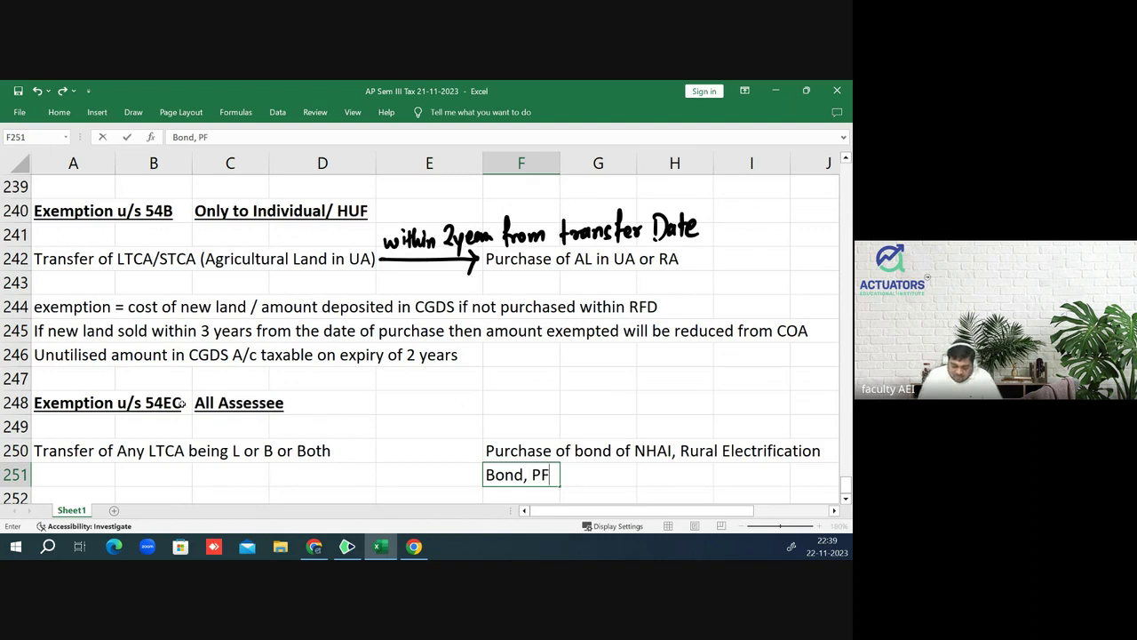
text(C)
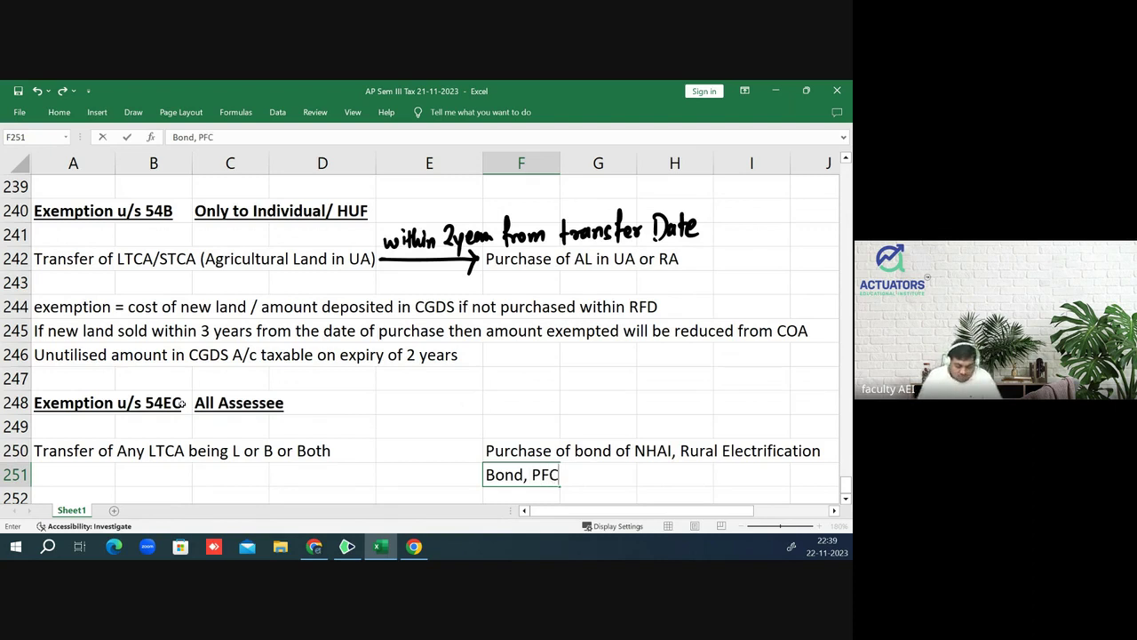
text(L,)
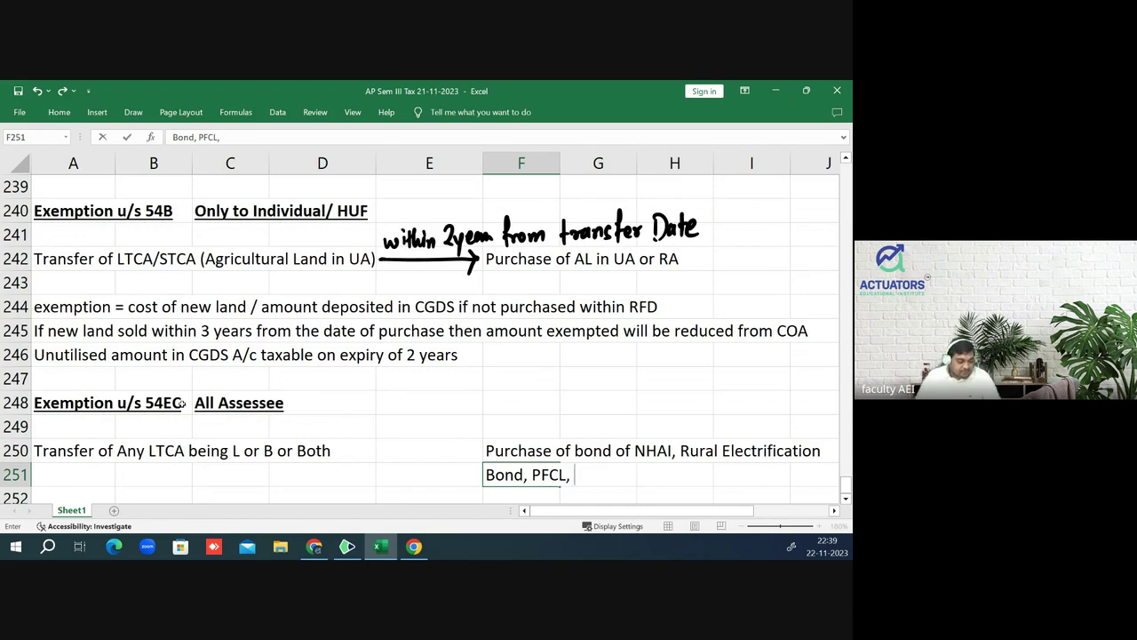
text( IR)
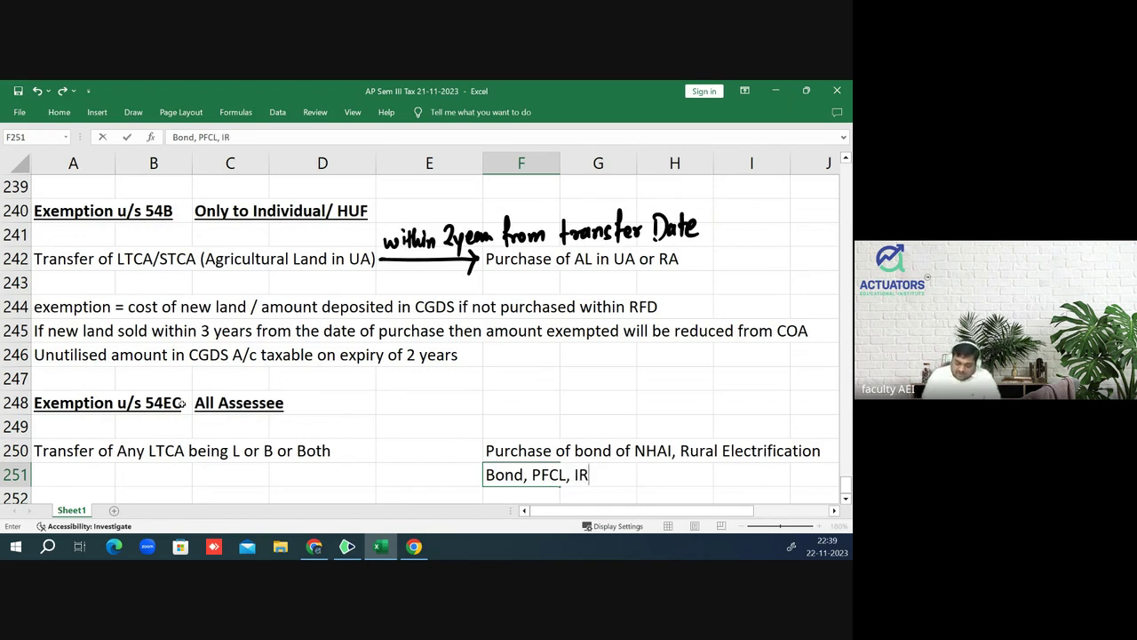
text(F)
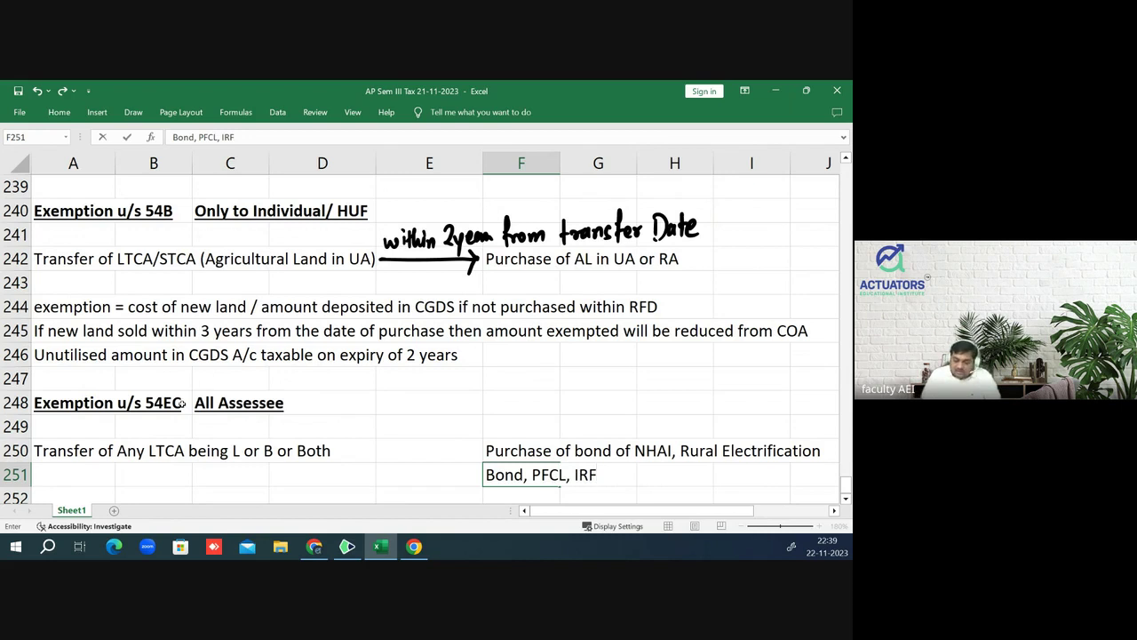
text(C)
key(Return)
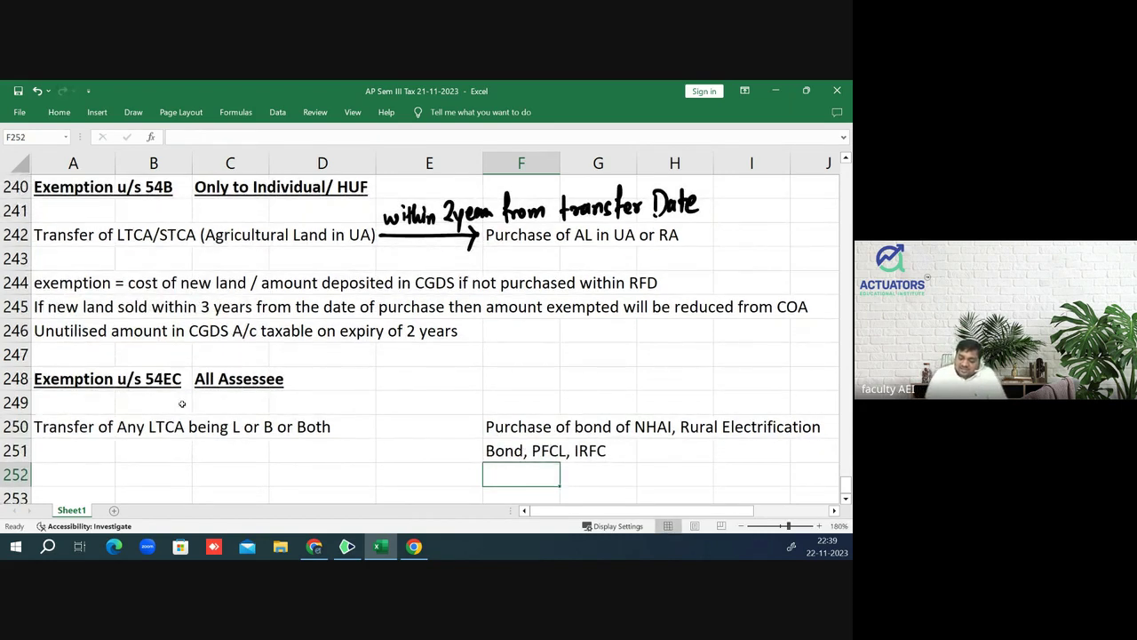
- Draw an ink arrow across row 250 to the bonds, annotated 'within 6months from transfer Date'
mouse_move(377, 428)
mouse_down()
mouse_move(478, 428)
mouse_move(464, 439)
mouse_up()
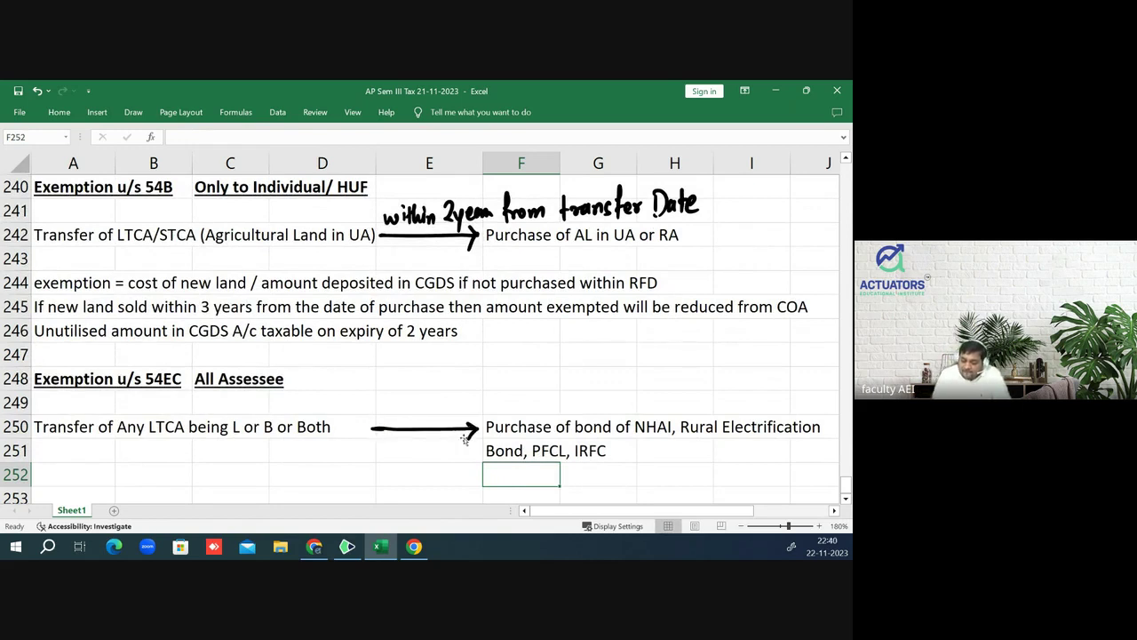
mouse_move(388, 407)
mouse_down()
mouse_move(414, 418)
mouse_move(419, 404)
mouse_up()
click(410, 404)
drag(423, 396, 437, 415)
drag(439, 409, 447, 414)
mouse_move(462, 397)
mouse_down()
mouse_move(494, 414)
mouse_move(524, 404)
mouse_move(524, 415)
mouse_move(546, 400)
mouse_move(551, 418)
mouse_move(597, 411)
mouse_up()
mouse_move(613, 384)
mouse_down()
mouse_move(611, 418)
mouse_move(625, 400)
mouse_up()
mouse_move(620, 410)
mouse_down()
mouse_move(668, 405)
mouse_move(660, 416)
mouse_move(716, 398)
mouse_move(741, 414)
mouse_up()
drag(732, 401, 760, 410)
key(Down)
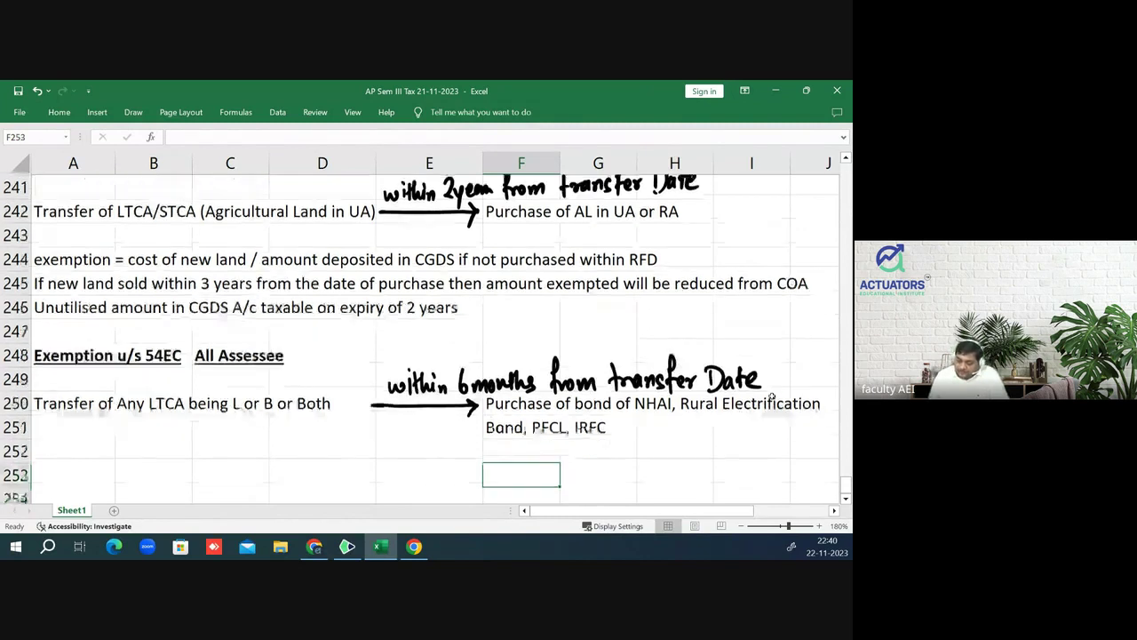
key(Down)
key(Down)
key(Down)
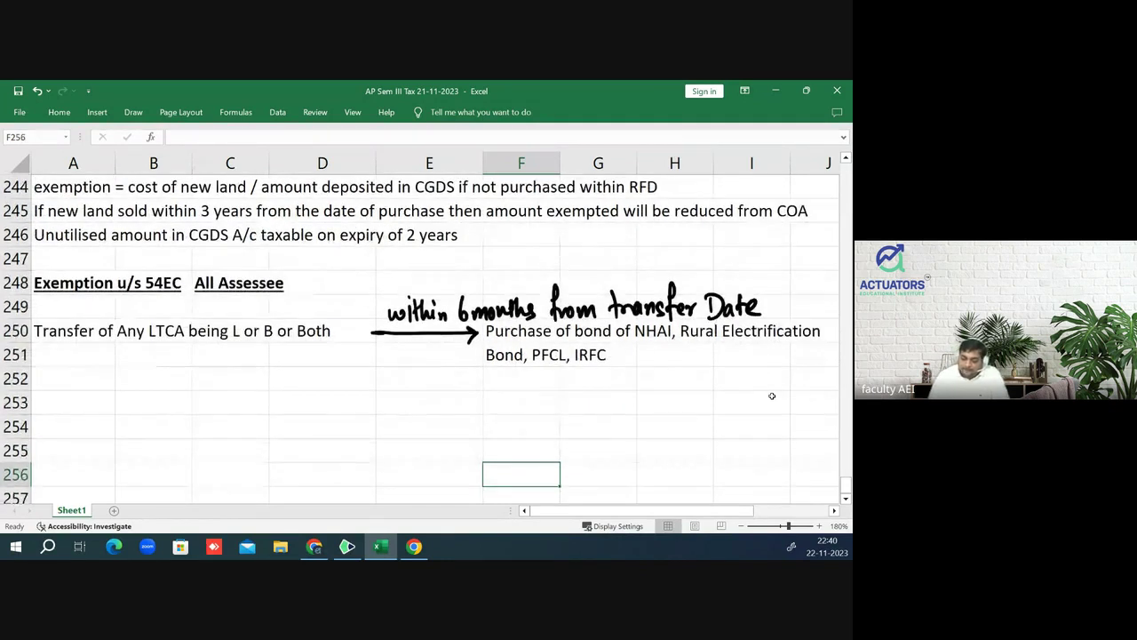
- Enter 'Maximum Exemption = Rs. 50 lakhs' in cell A253
key(Up)
key(Up)
key(Up)
key(Up)
key(Left)
key(Left)
key(Left)
key(Left)
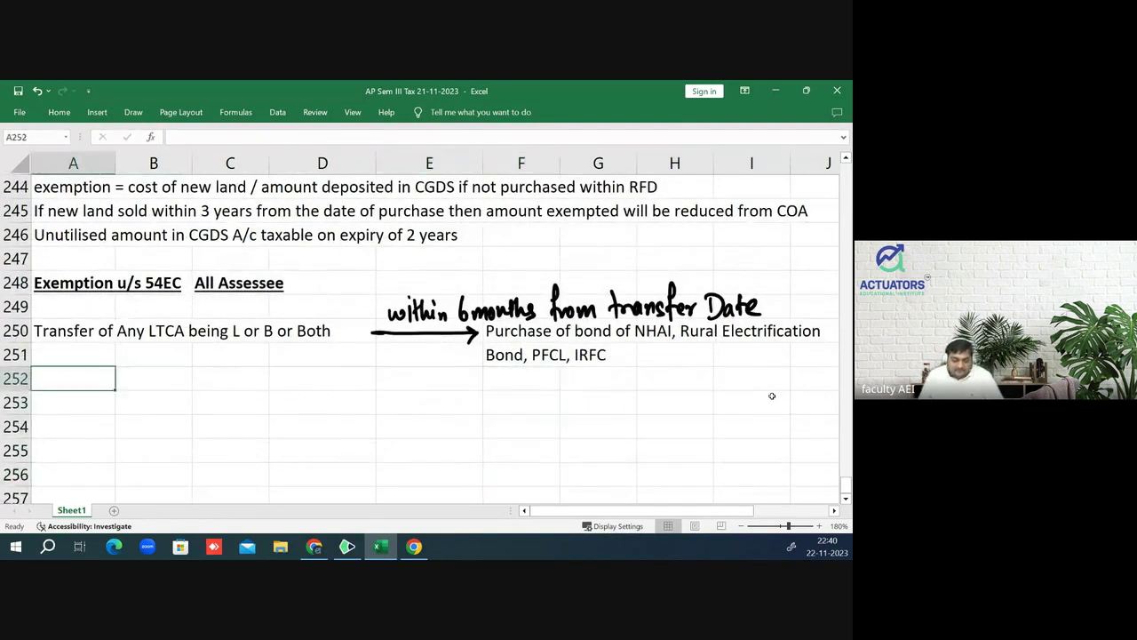
key(Down)
key(Down)
key(Up)
key(F2)
text(Max)
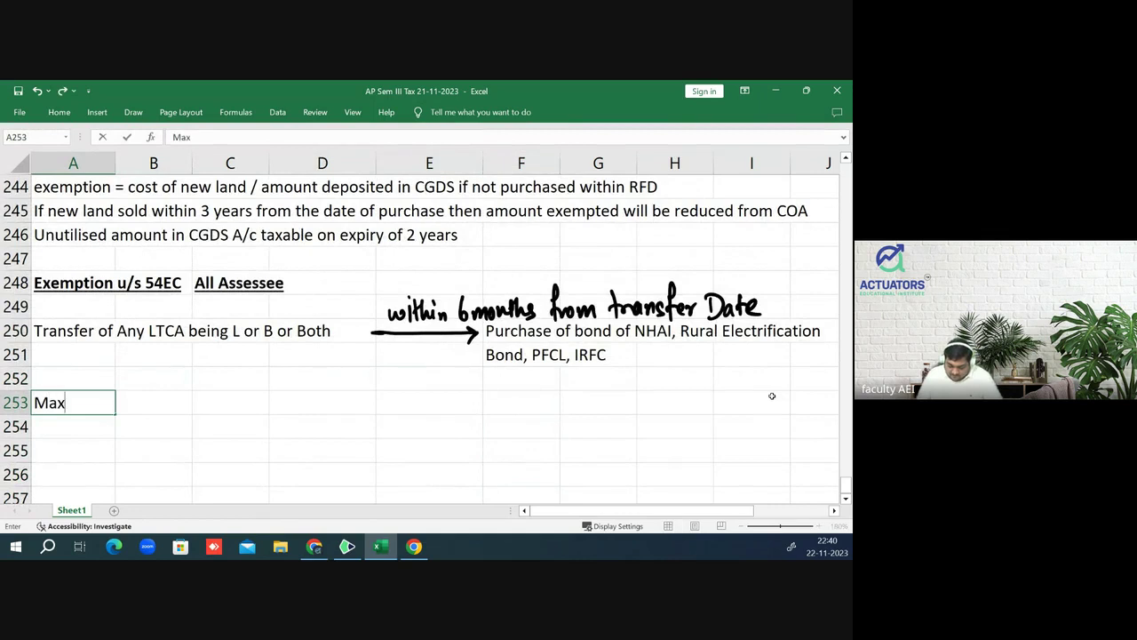
text(imum )
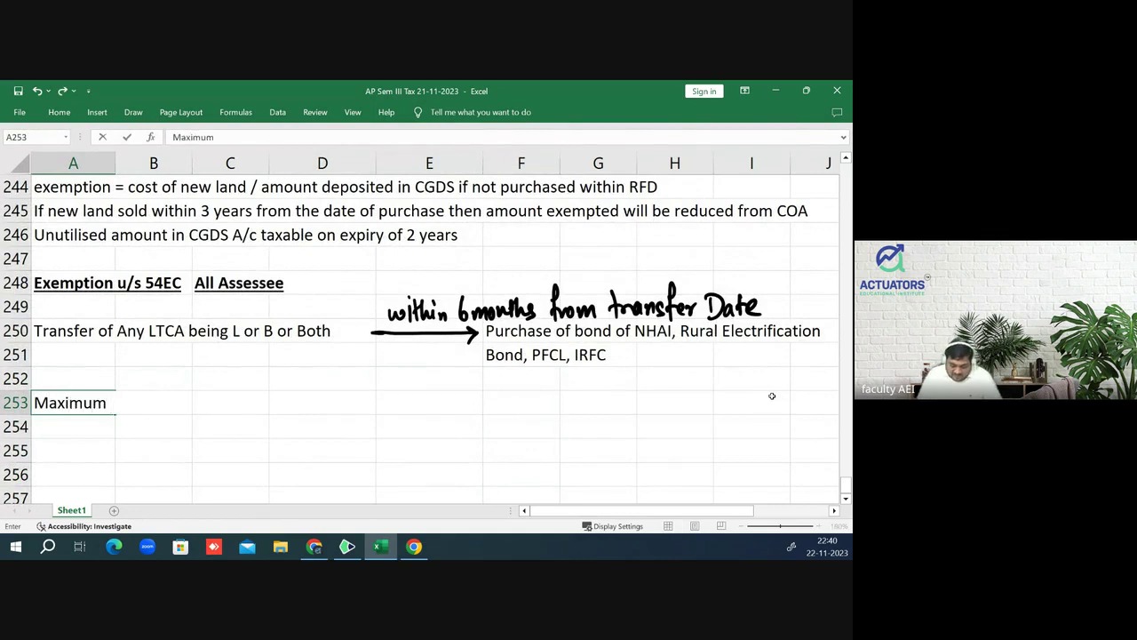
text(Exemptio)
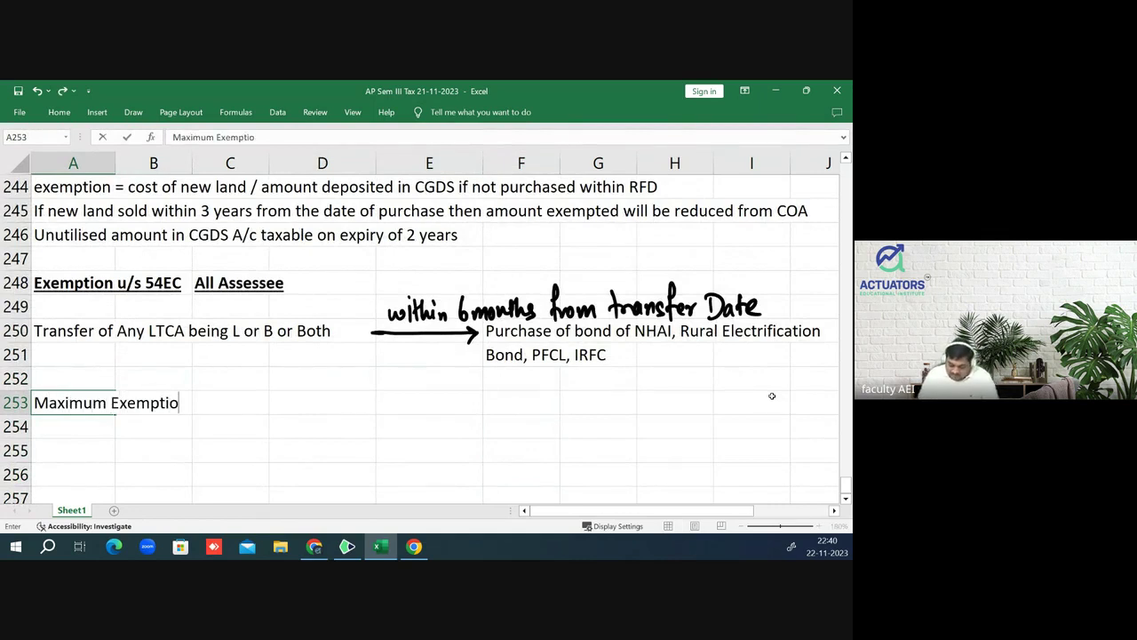
text(n =  Rs)
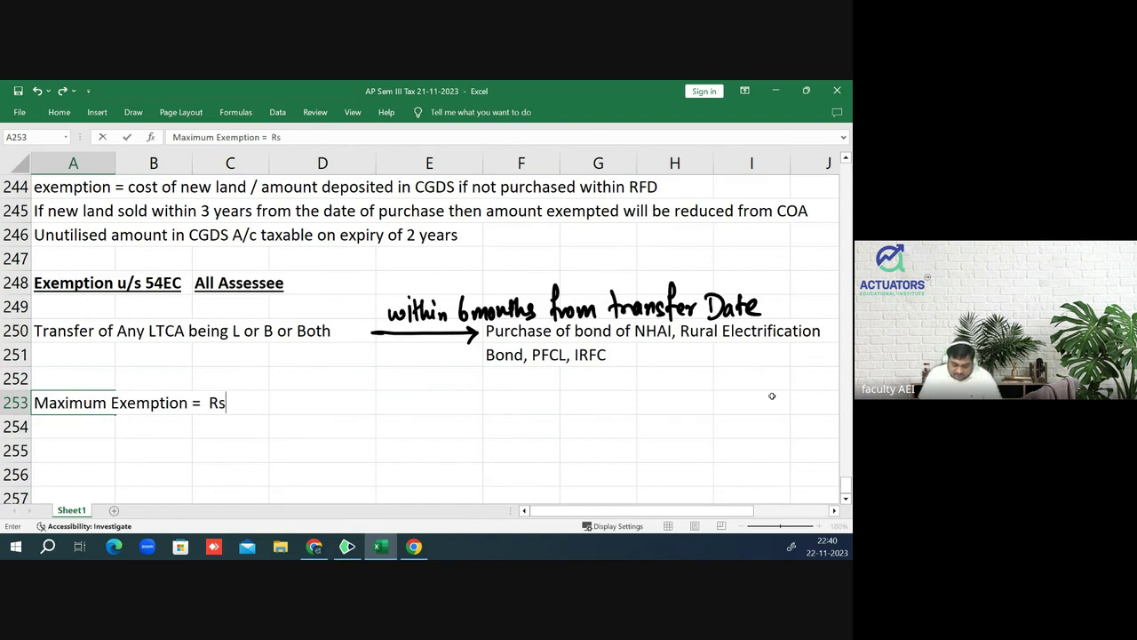
text(. 50 )
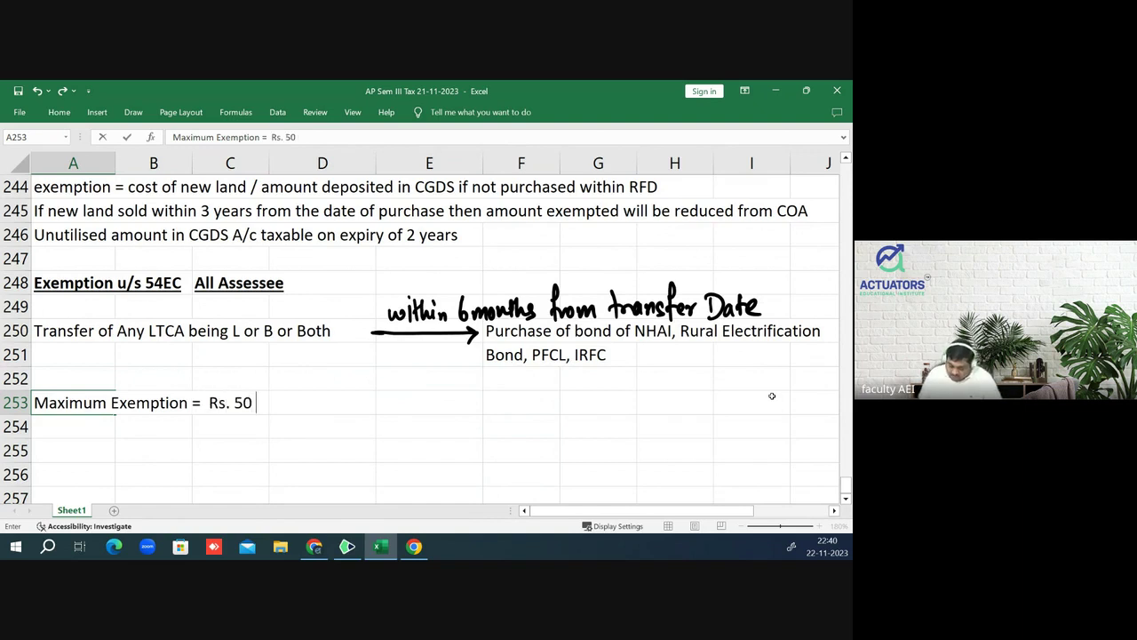
text(lakhs)
key(Return)
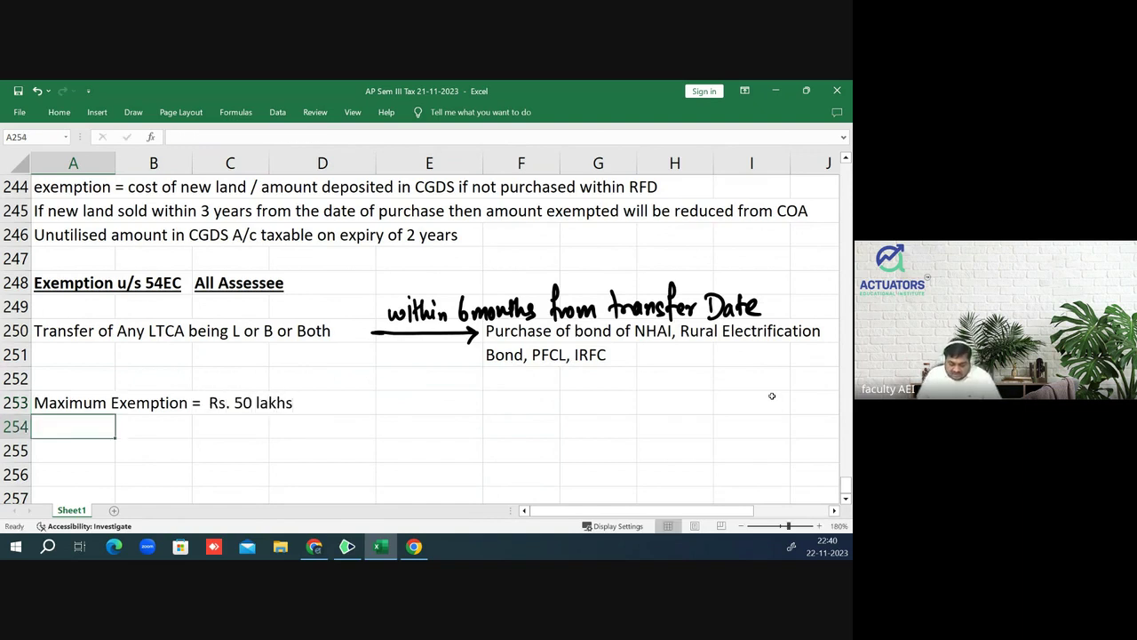
- Note that bonds sold within 5 years of purchase make the exempted amount taxable as LTCG
text(if bo)
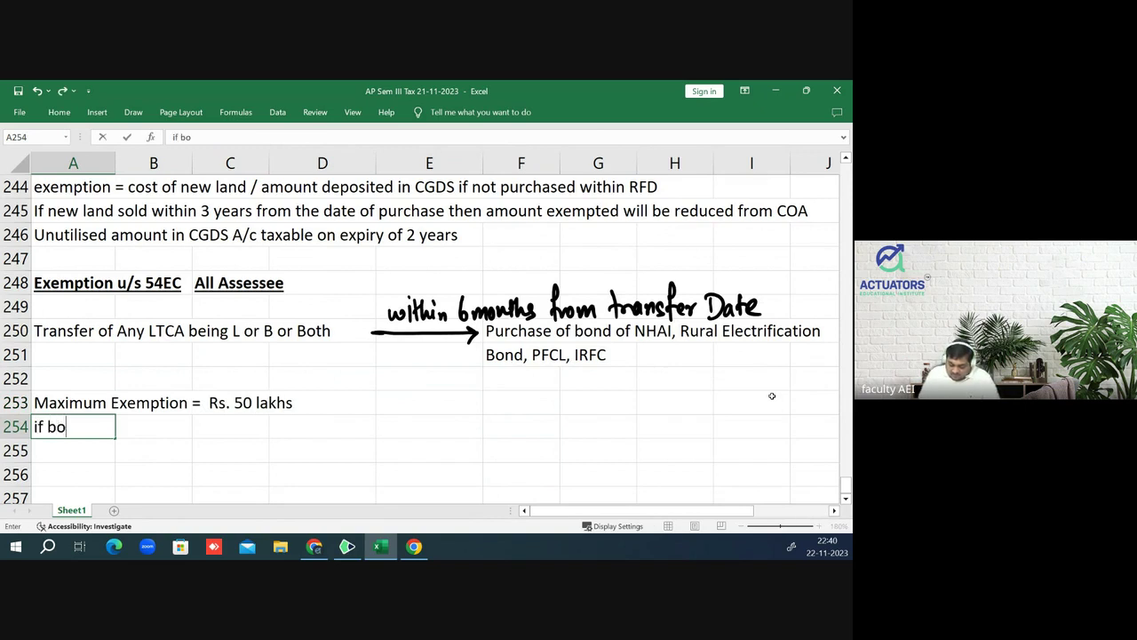
text(nd sold w)
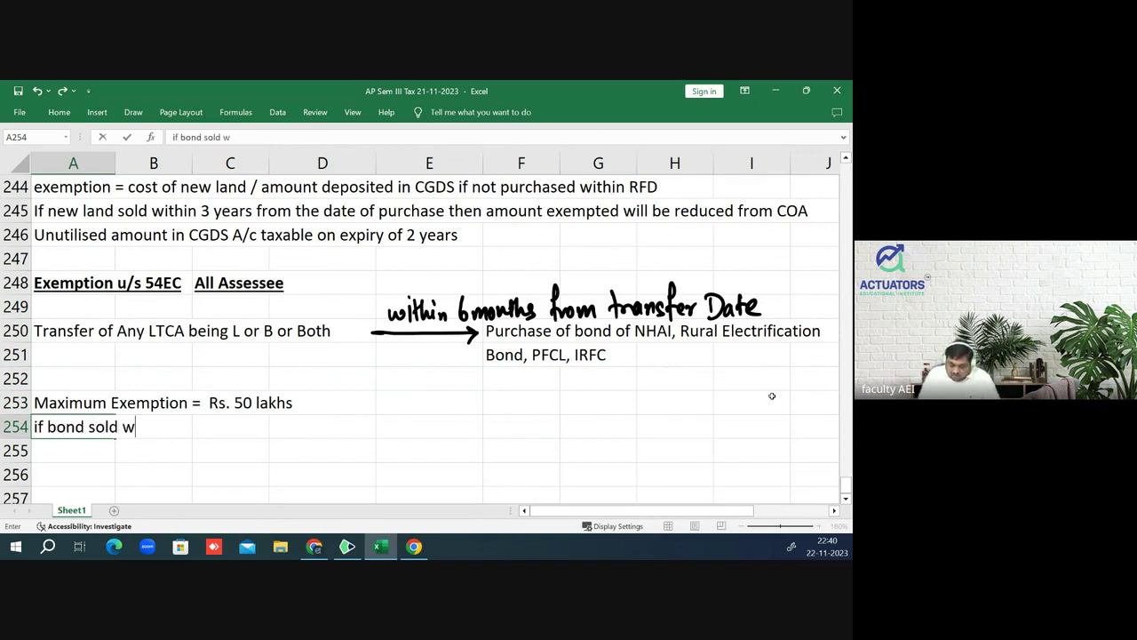
text(ithin 5)
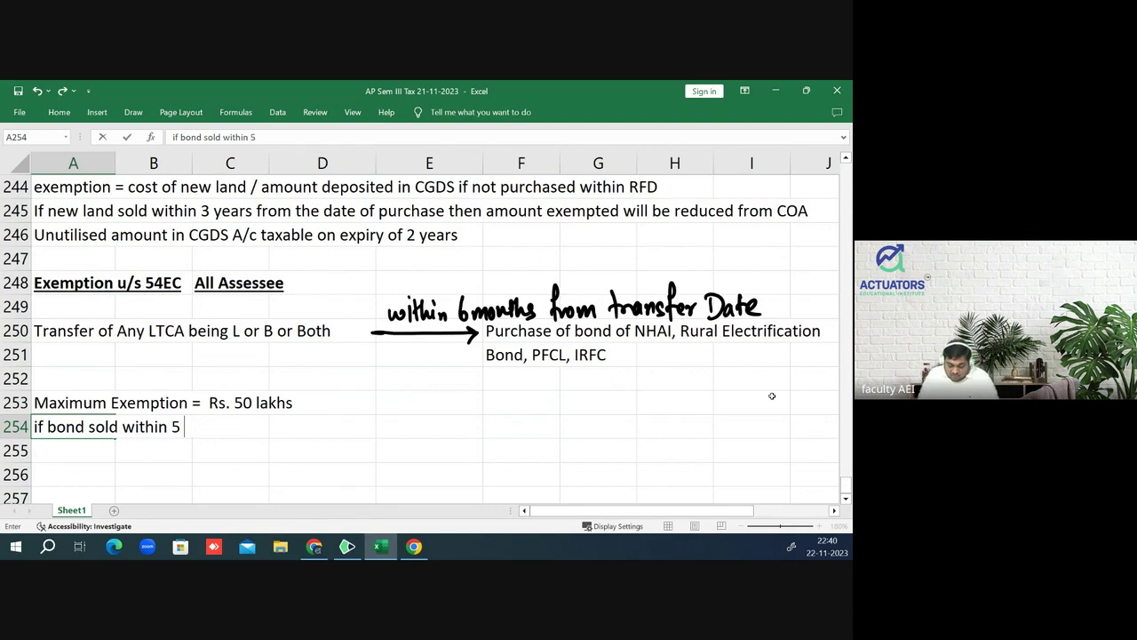
text( years d)
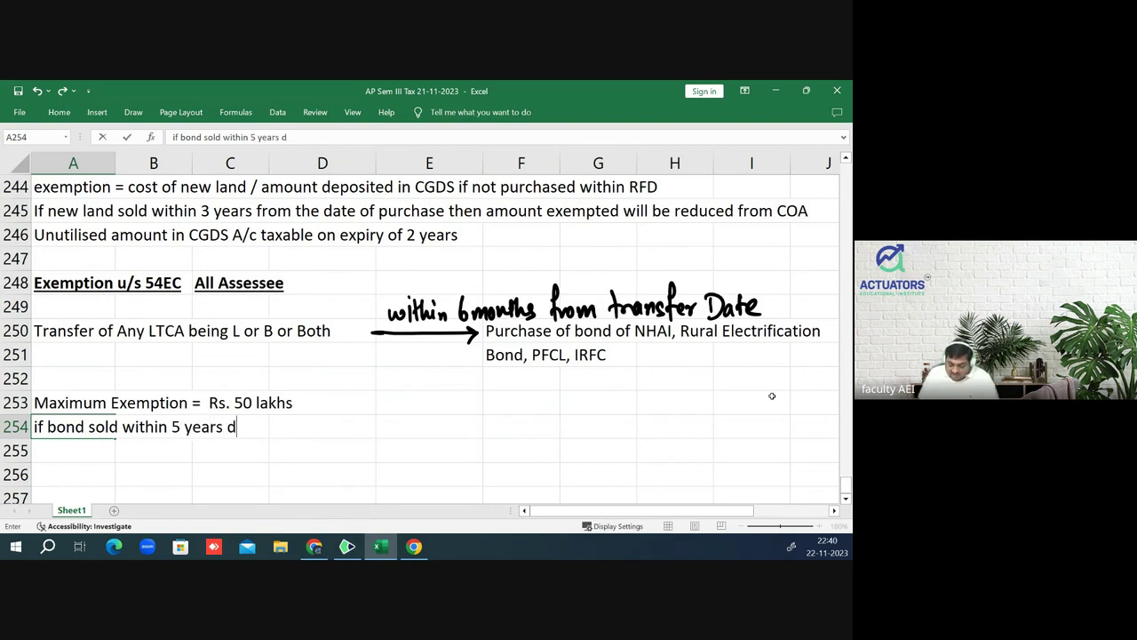
key(BackSpace)
text(from th)
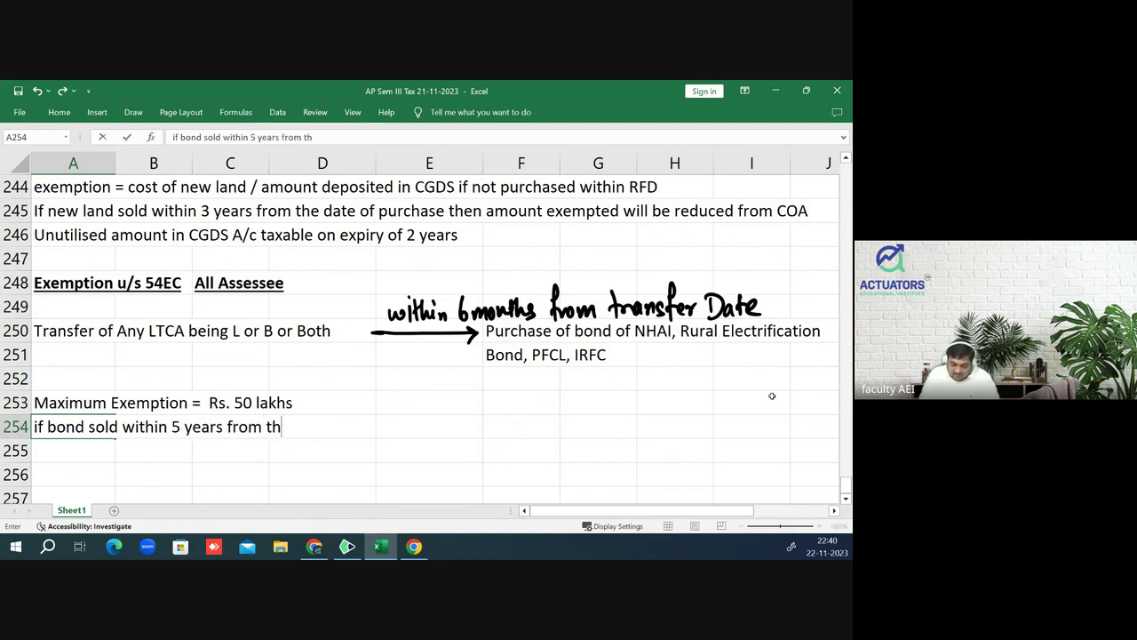
text(e date o)
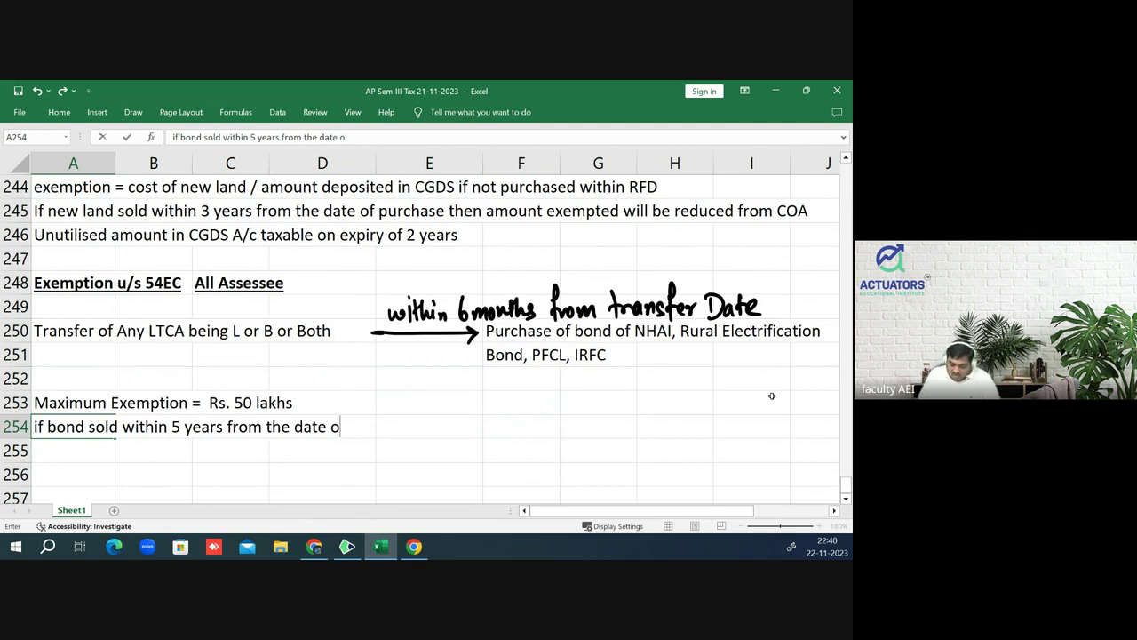
text(f pu)
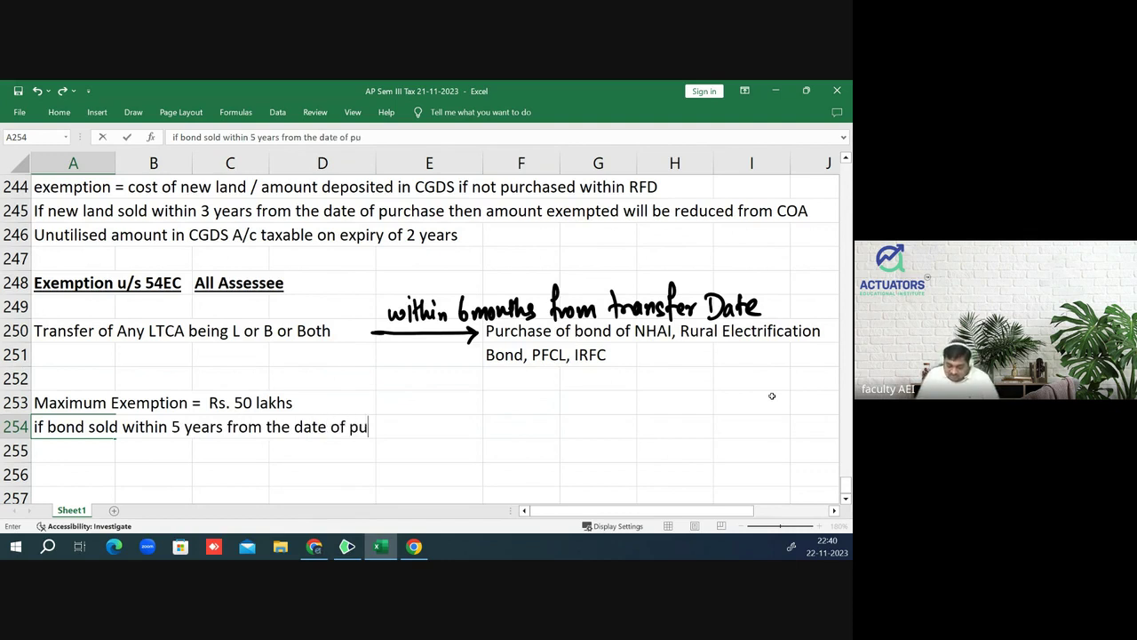
text(rchase t)
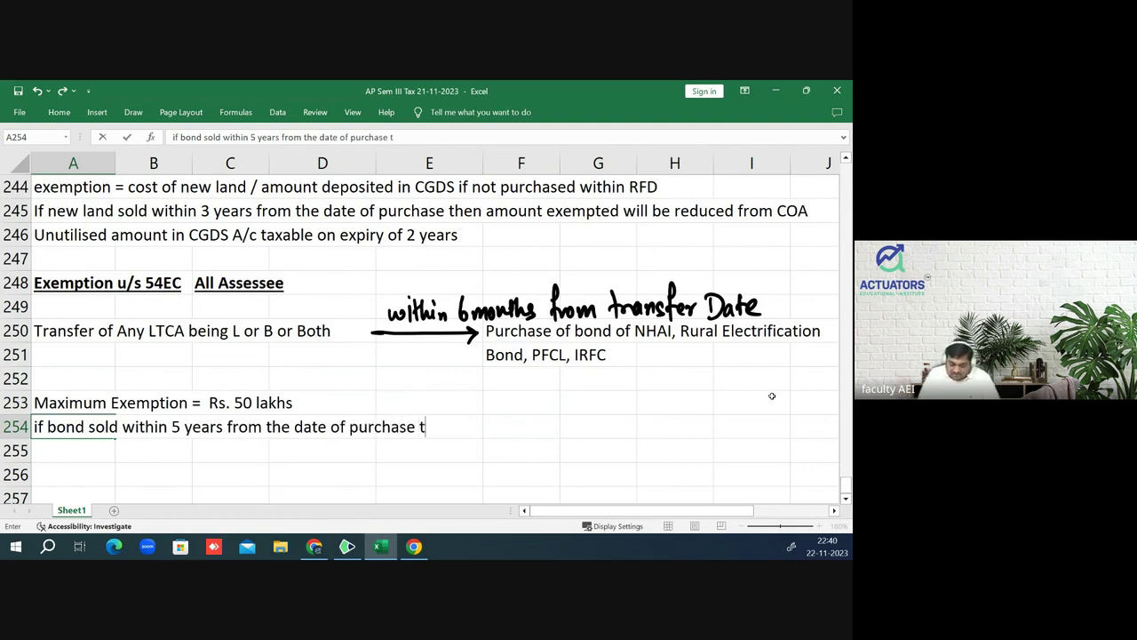
text(hen amoun)
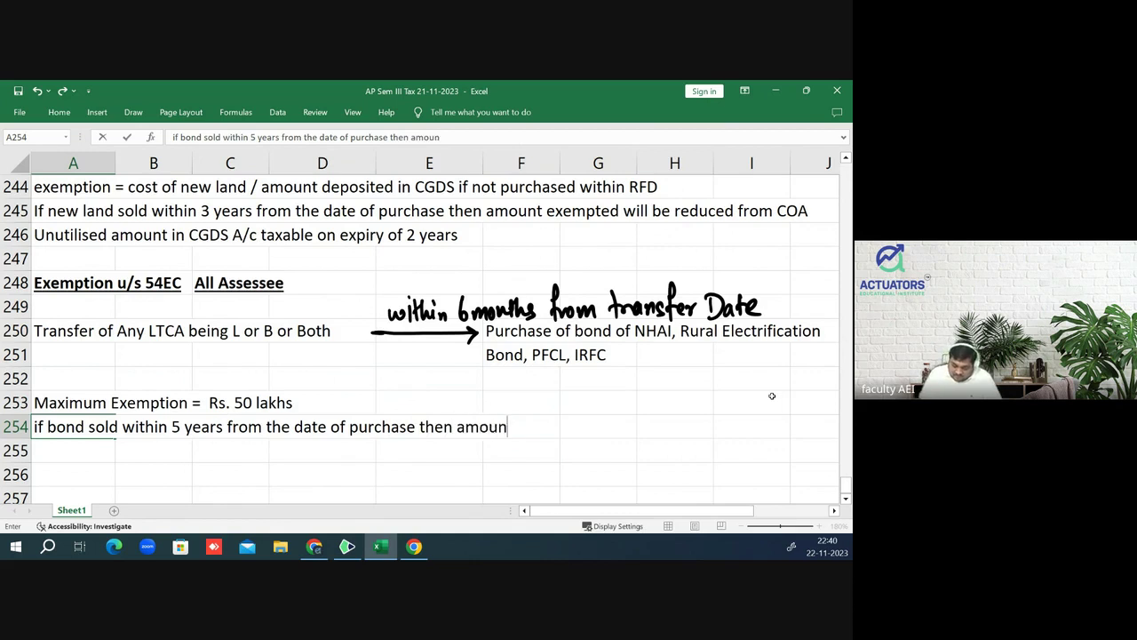
text(t exem)
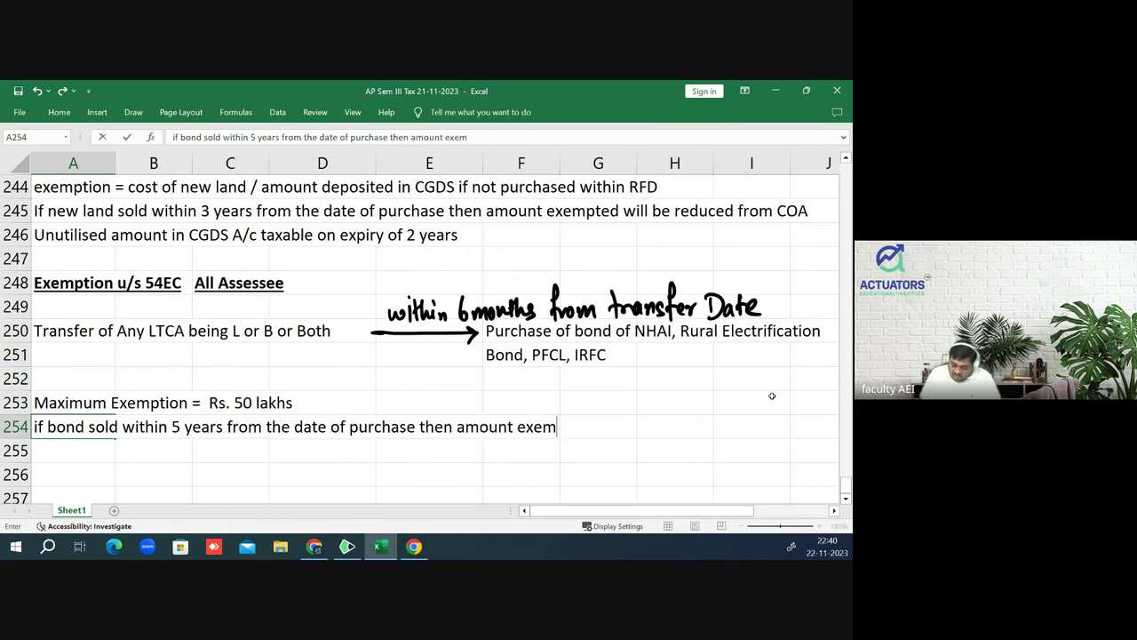
text(pted wil)
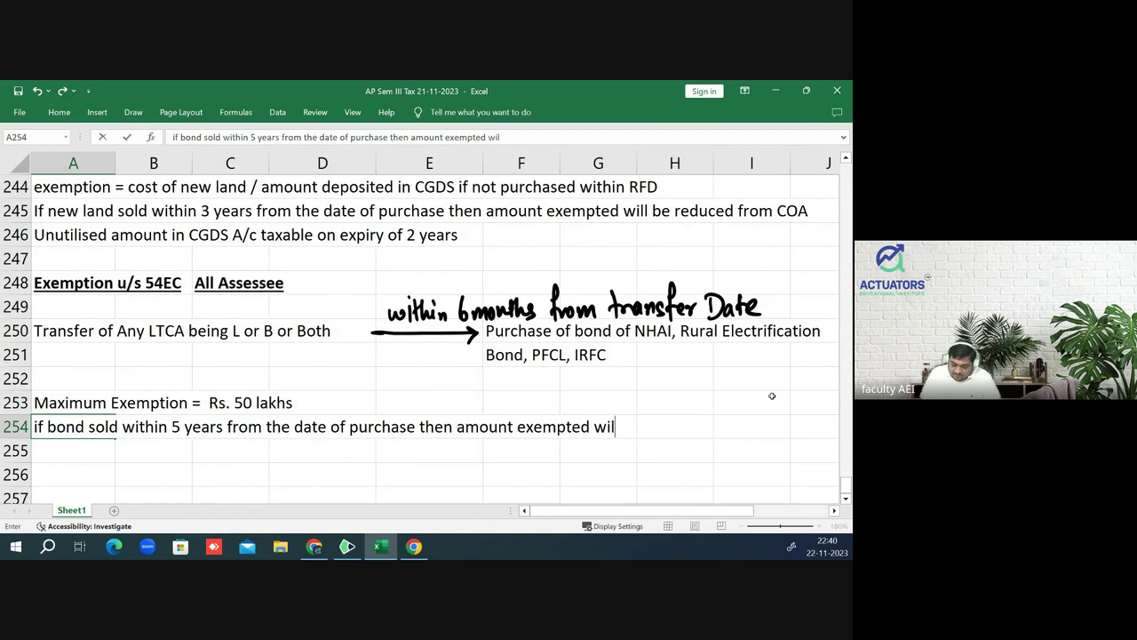
text(l be taxab)
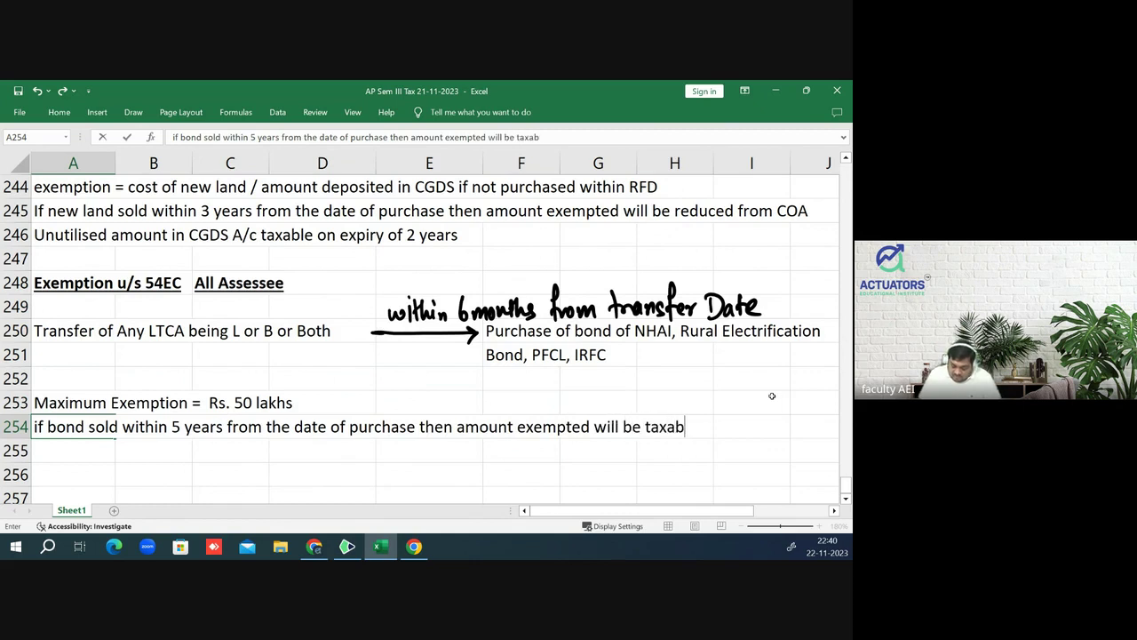
text(le as LT)
text(CG)
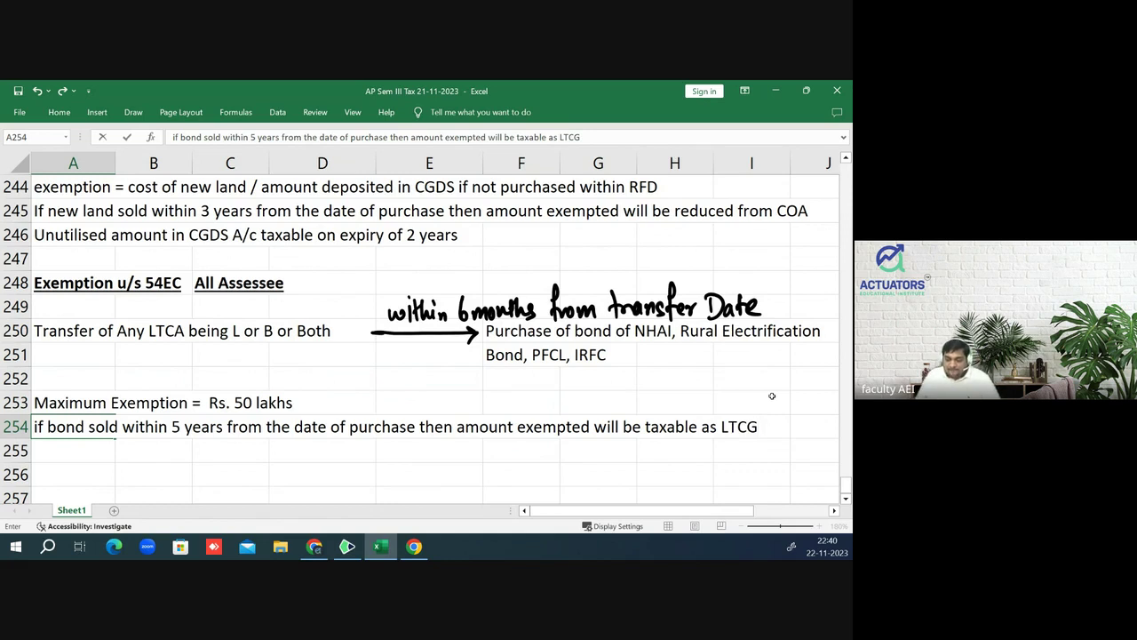
key(Return)
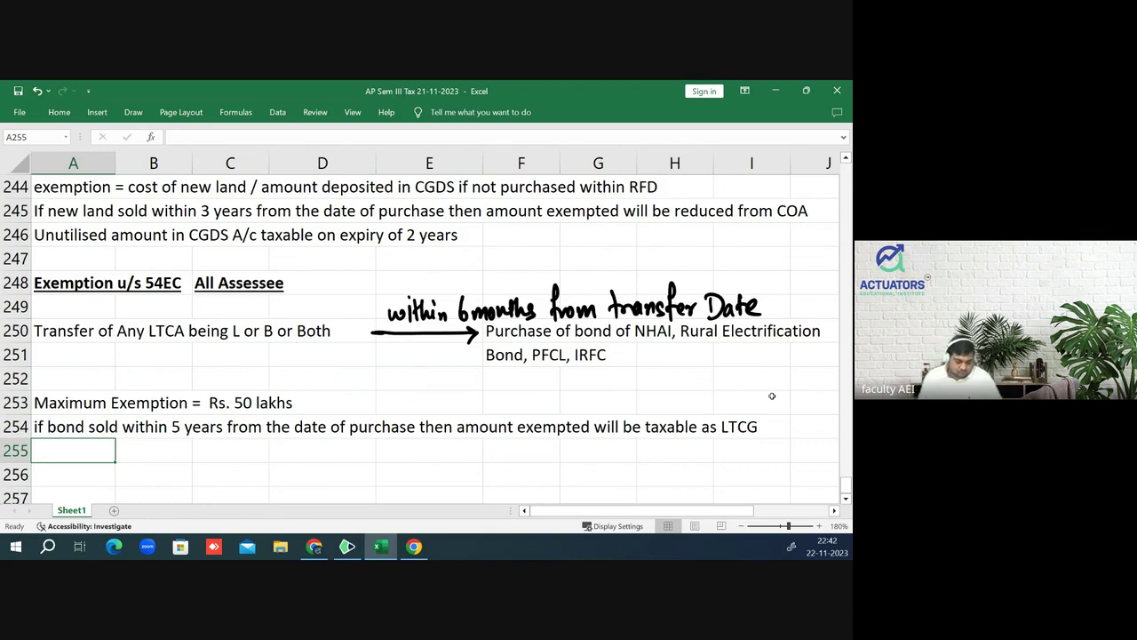
key(Return)
key(Return)
- Start the example in A256: agricultural land in Kolkata bought for Rs. 600000 in 2008-09
key(Up)
key(Up)
key(Down)
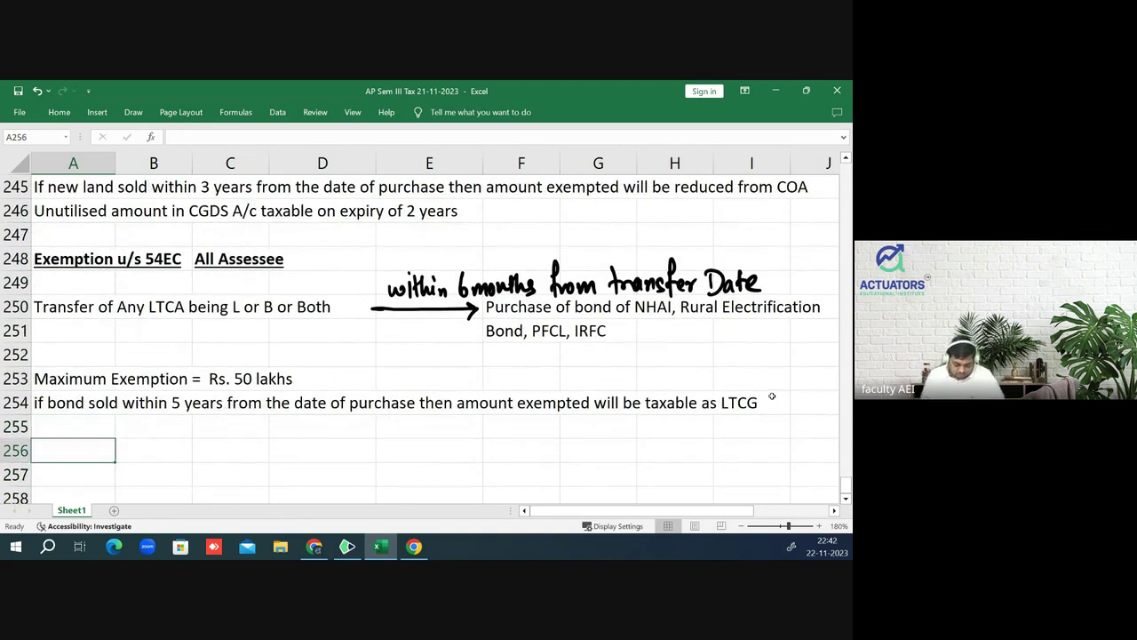
text(Example)
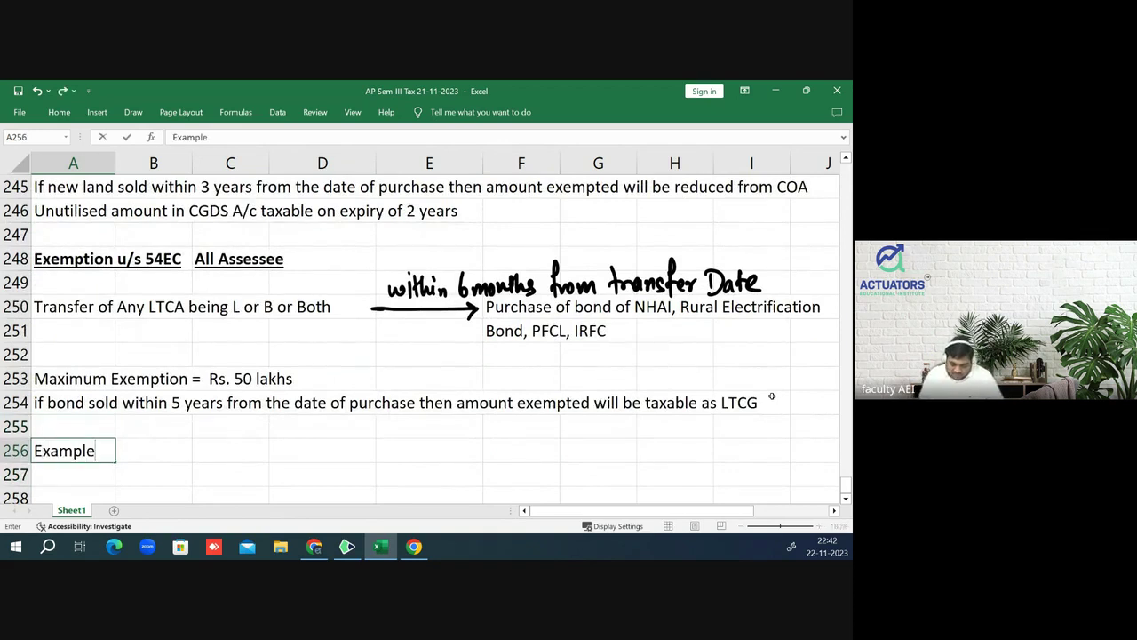
text(: )
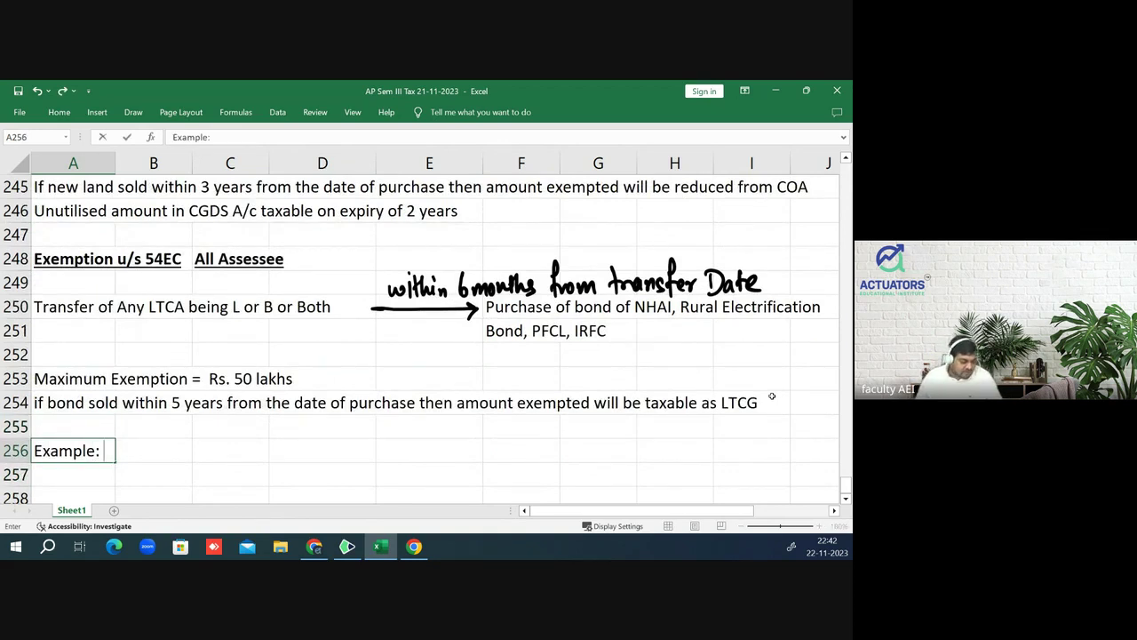
text(M)
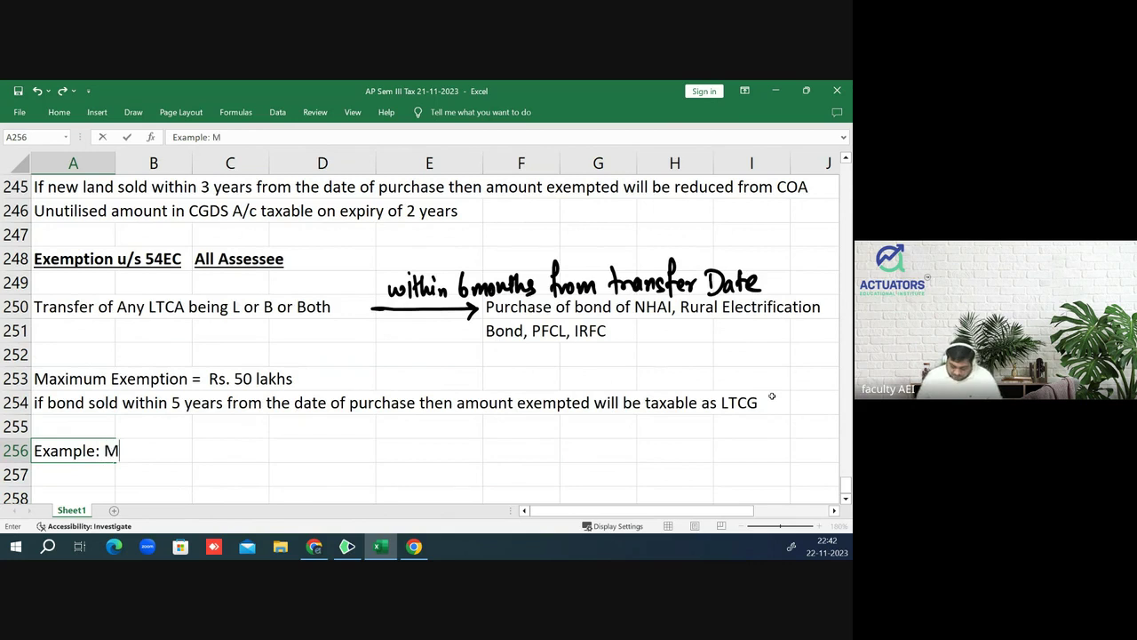
text(r. )
text(B)
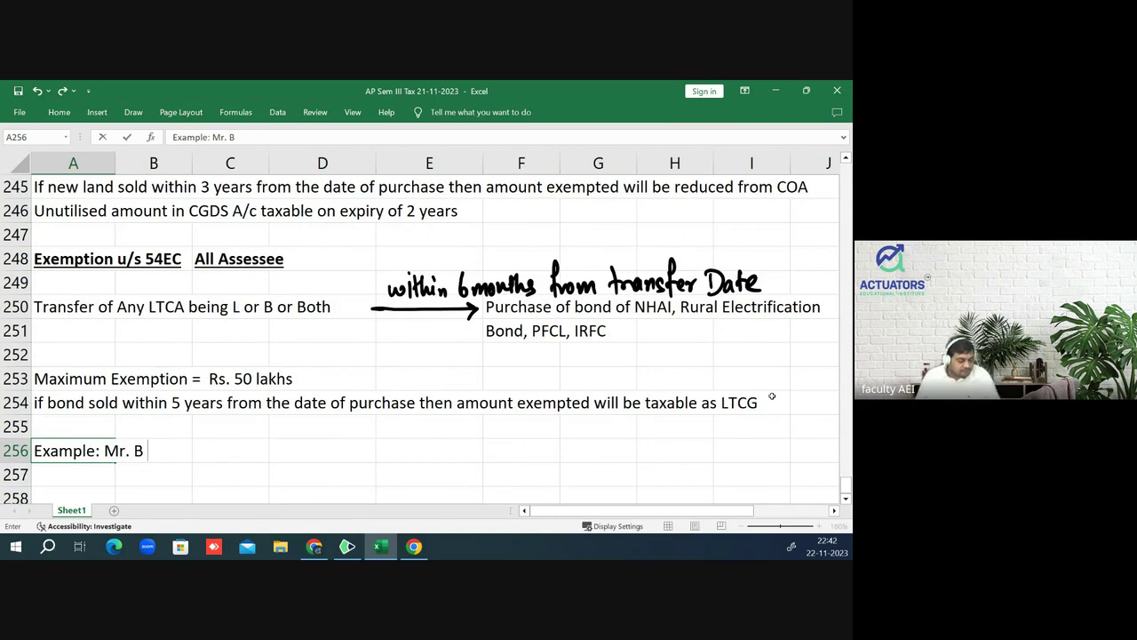
text(pur)
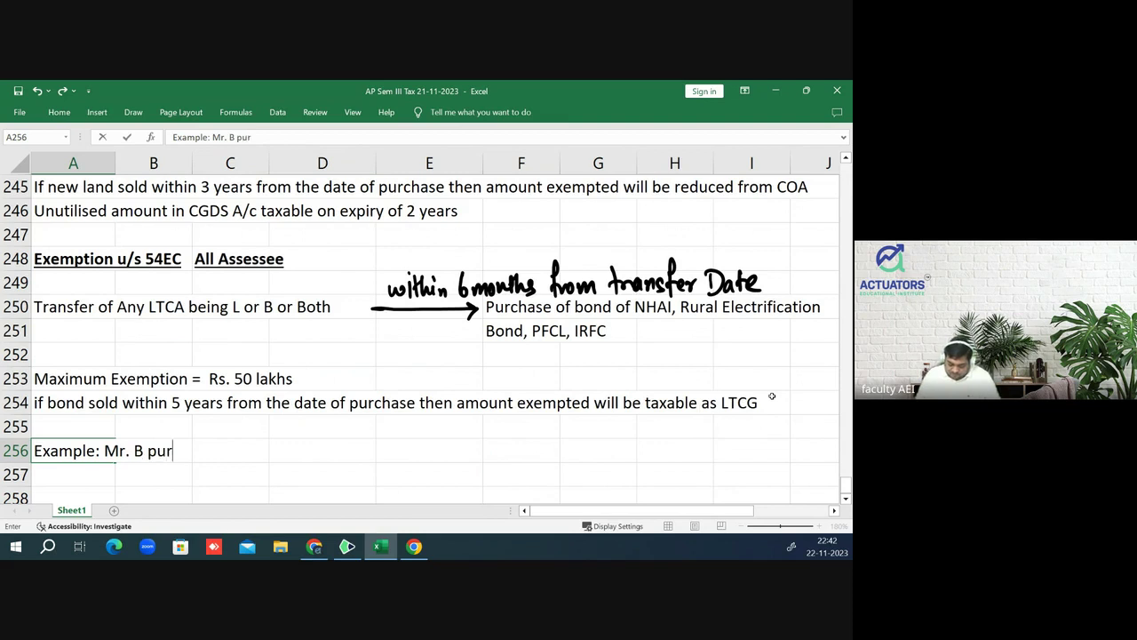
text(chased)
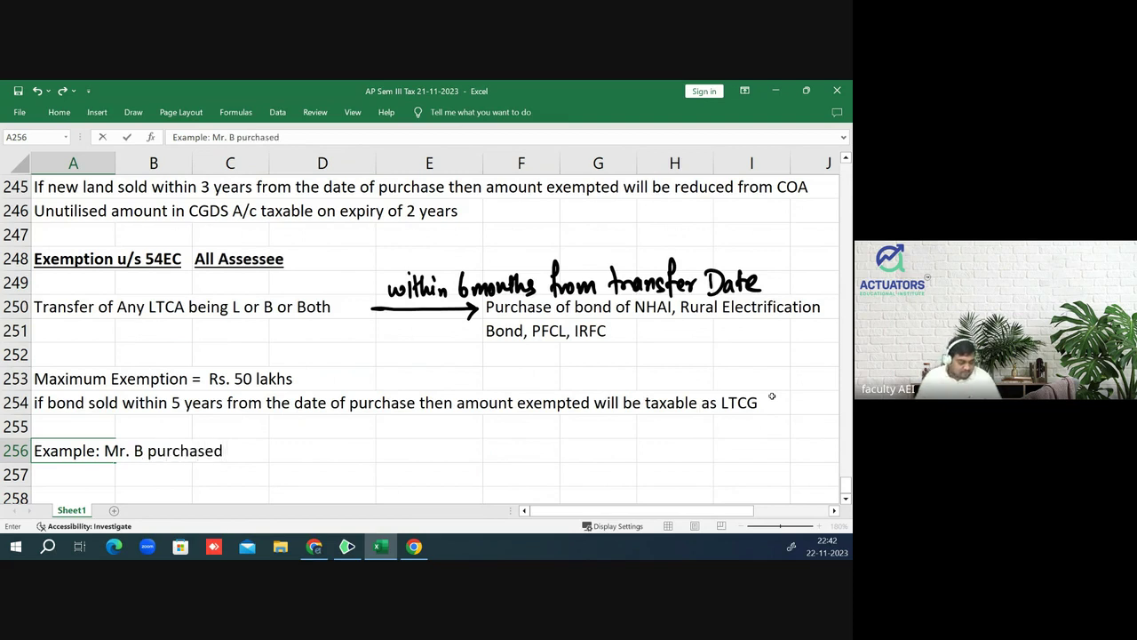
text( Agr)
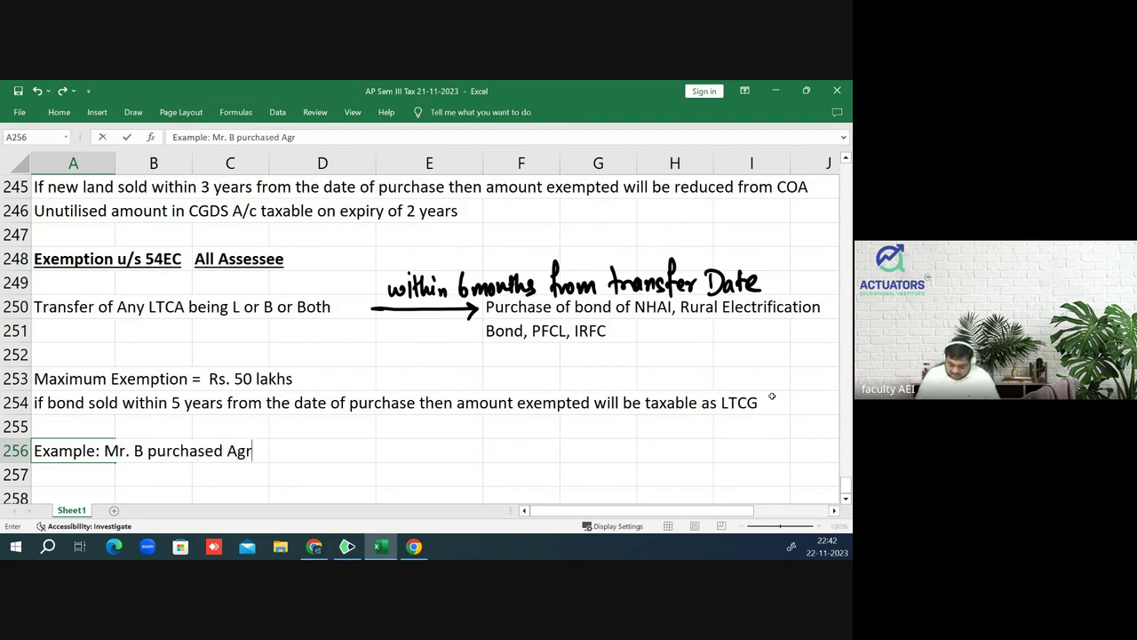
text(icultur)
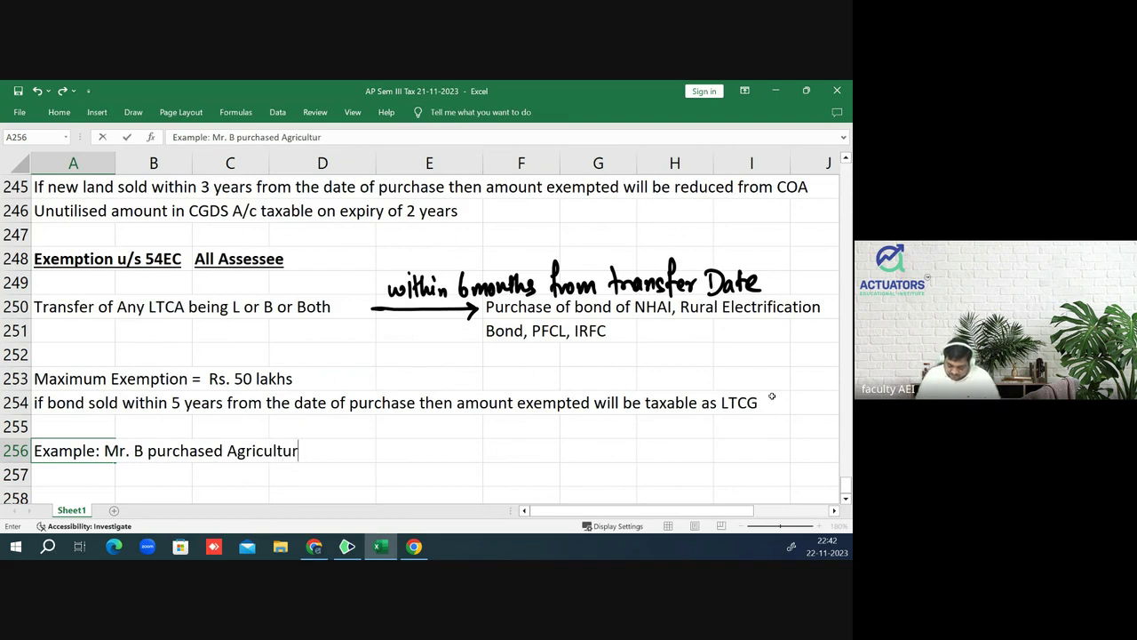
text(al )
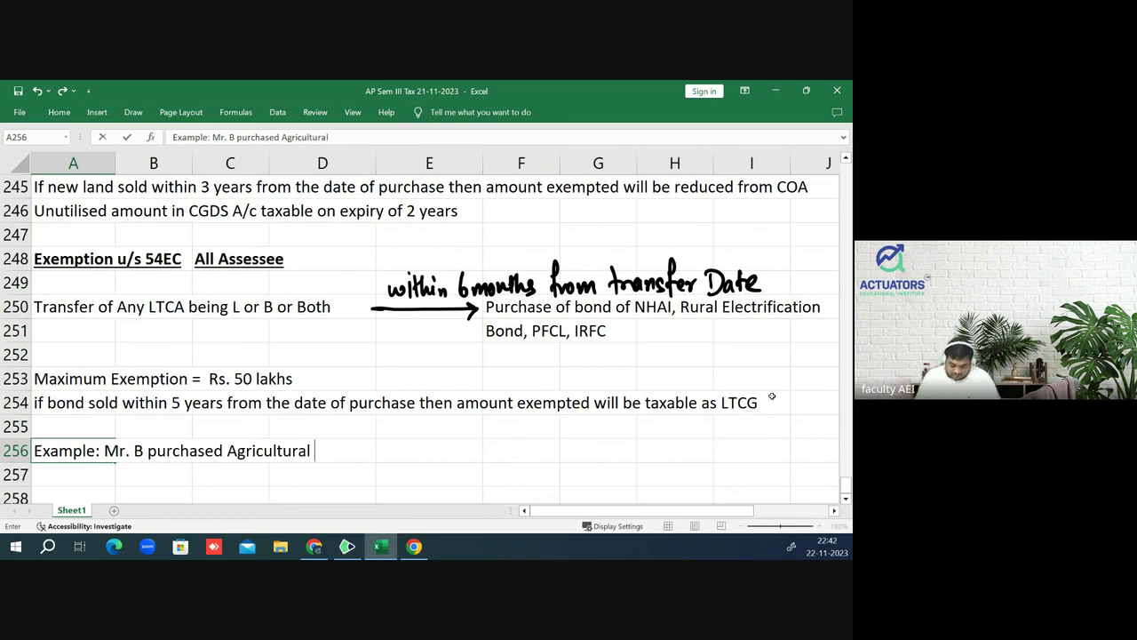
text(land in ko)
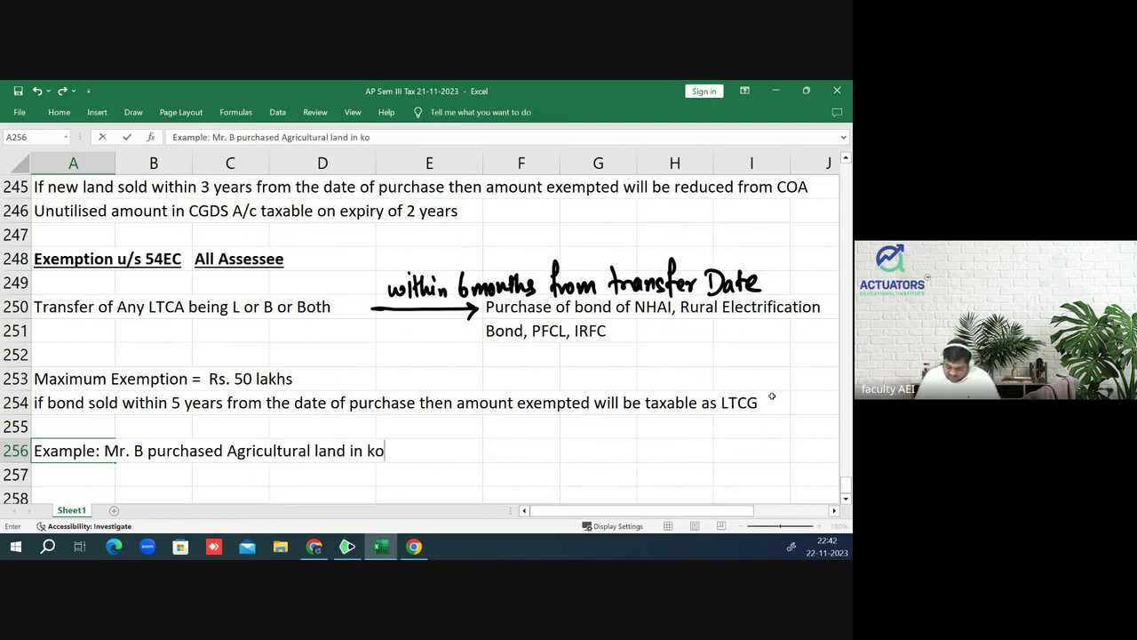
text(lkata )
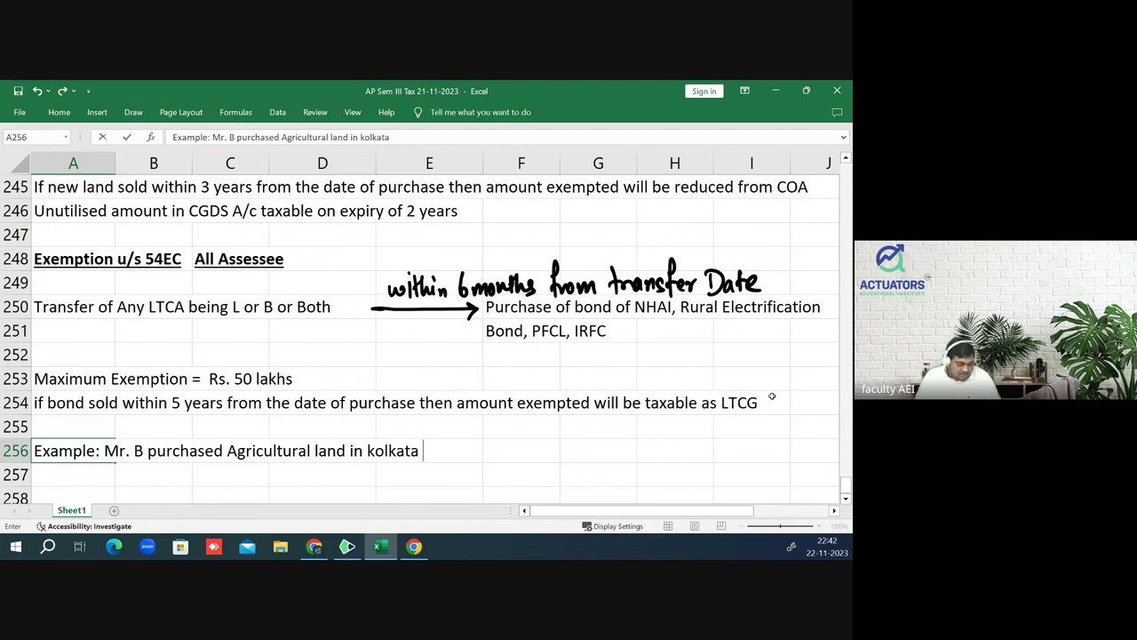
text(for Rs)
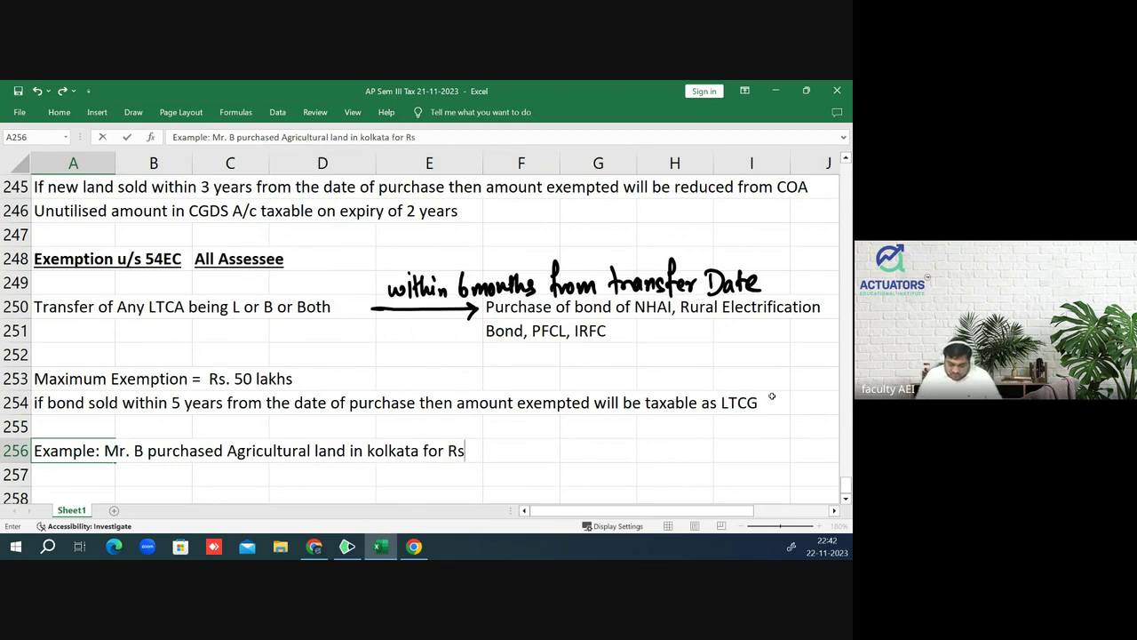
text(. )
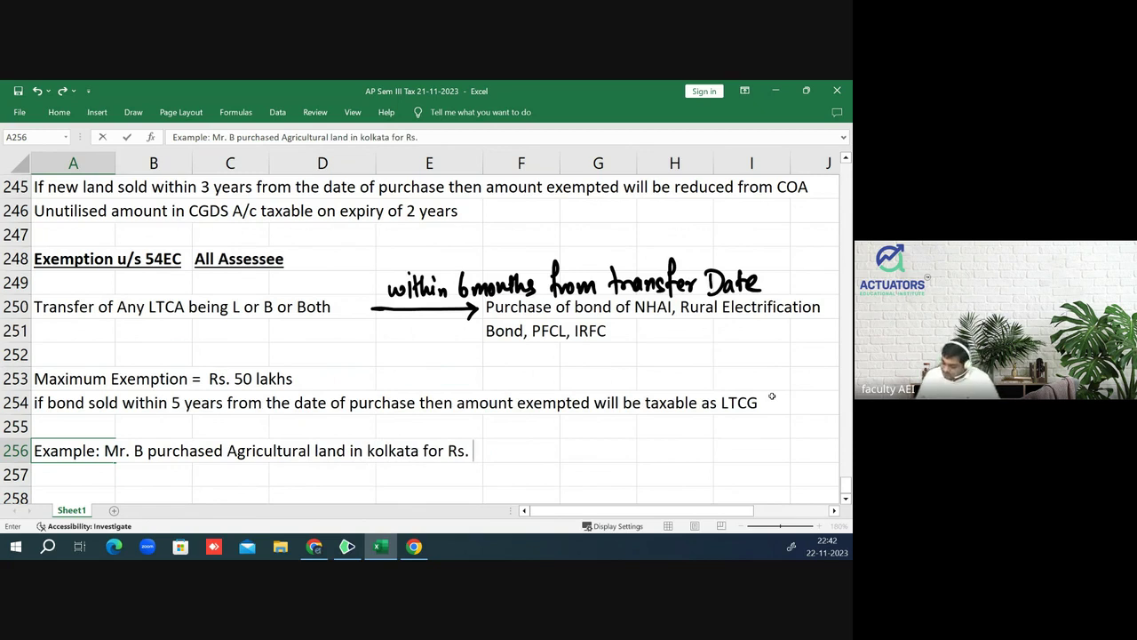
text(600000)
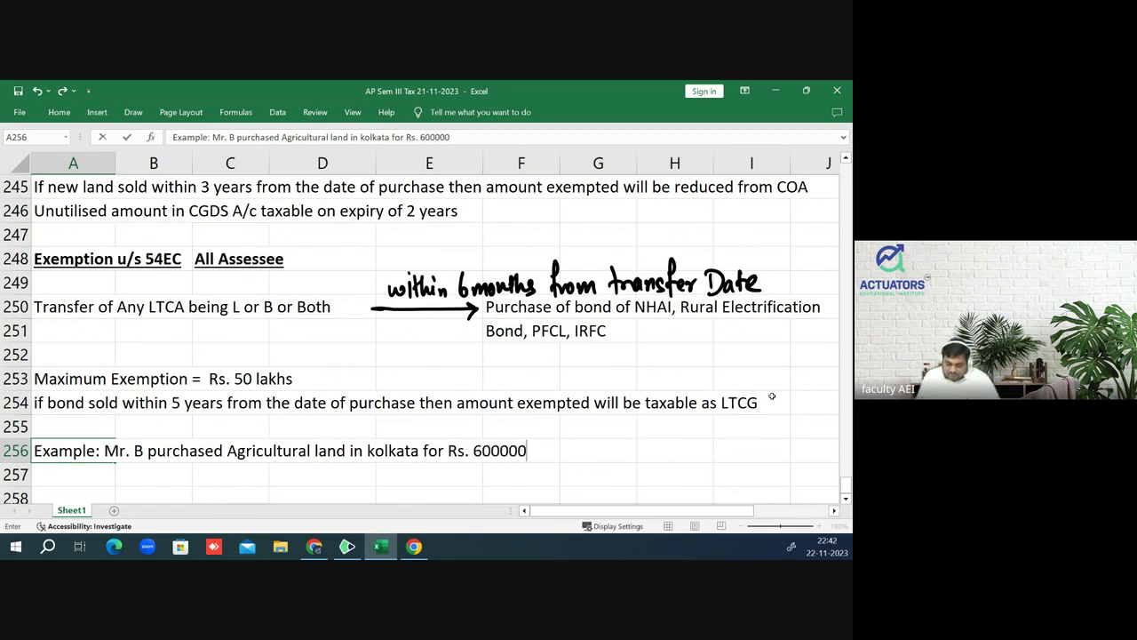
text( in 20)
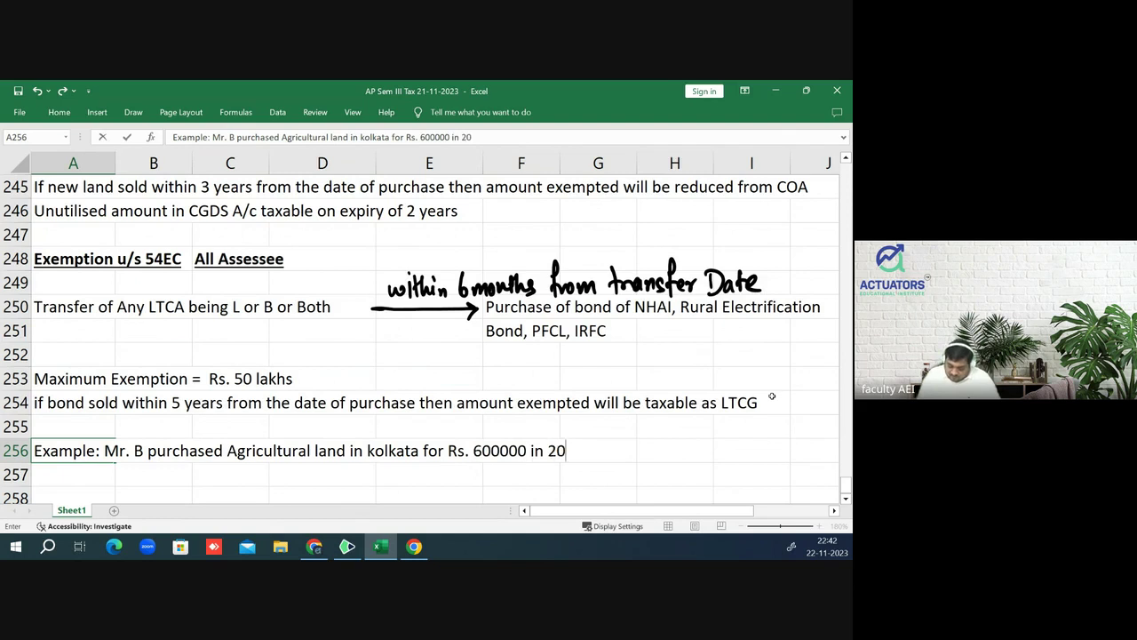
text(08-09)
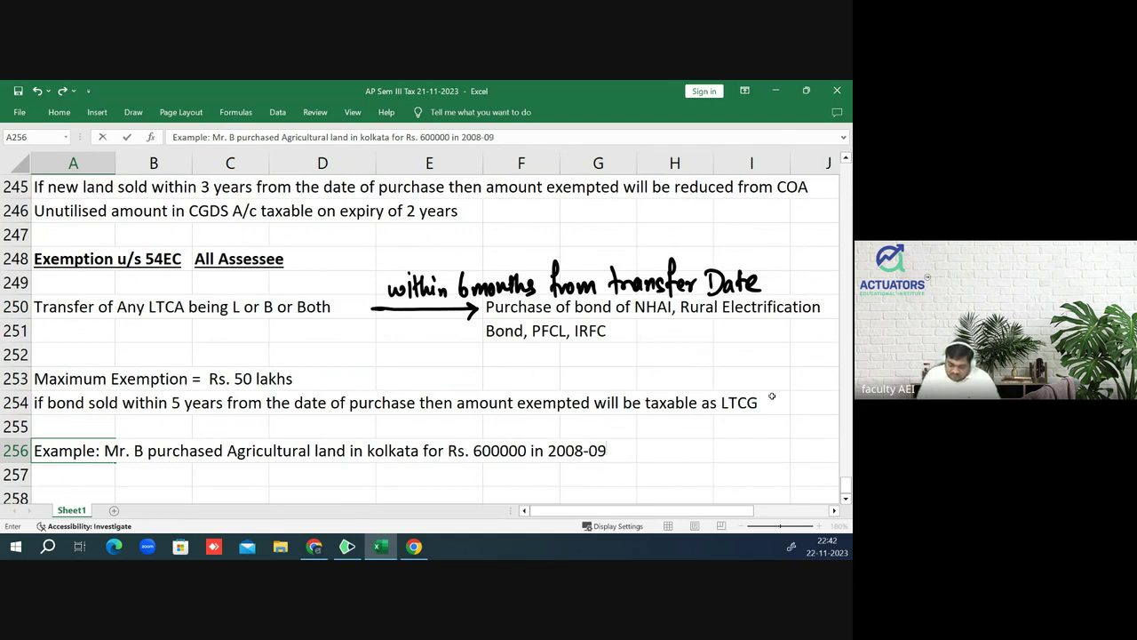
text(. )
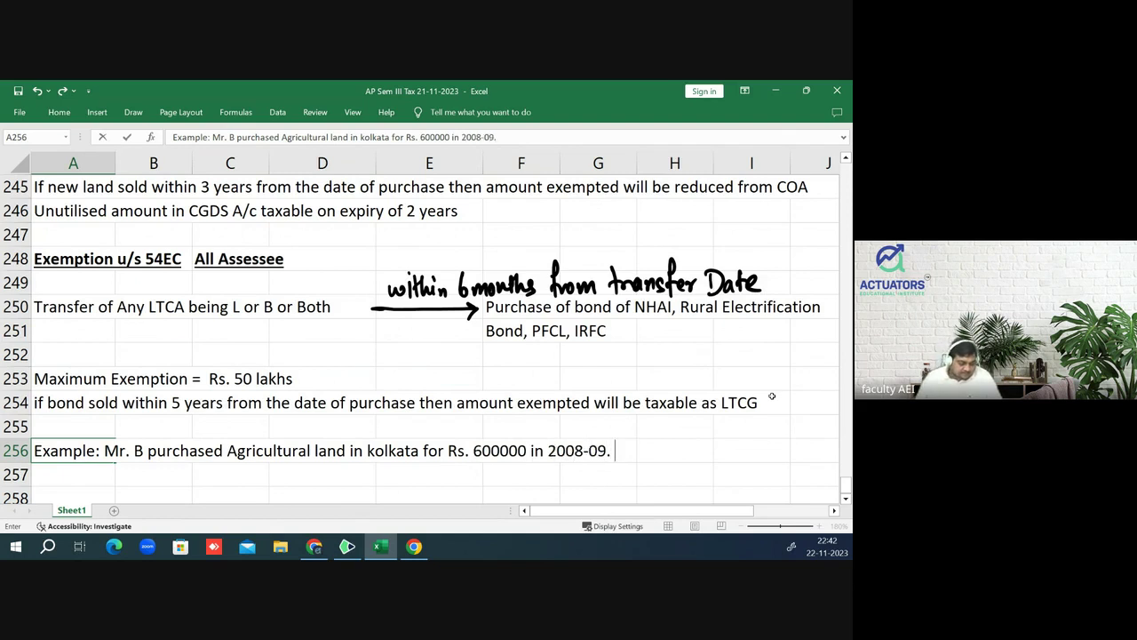
text(The )
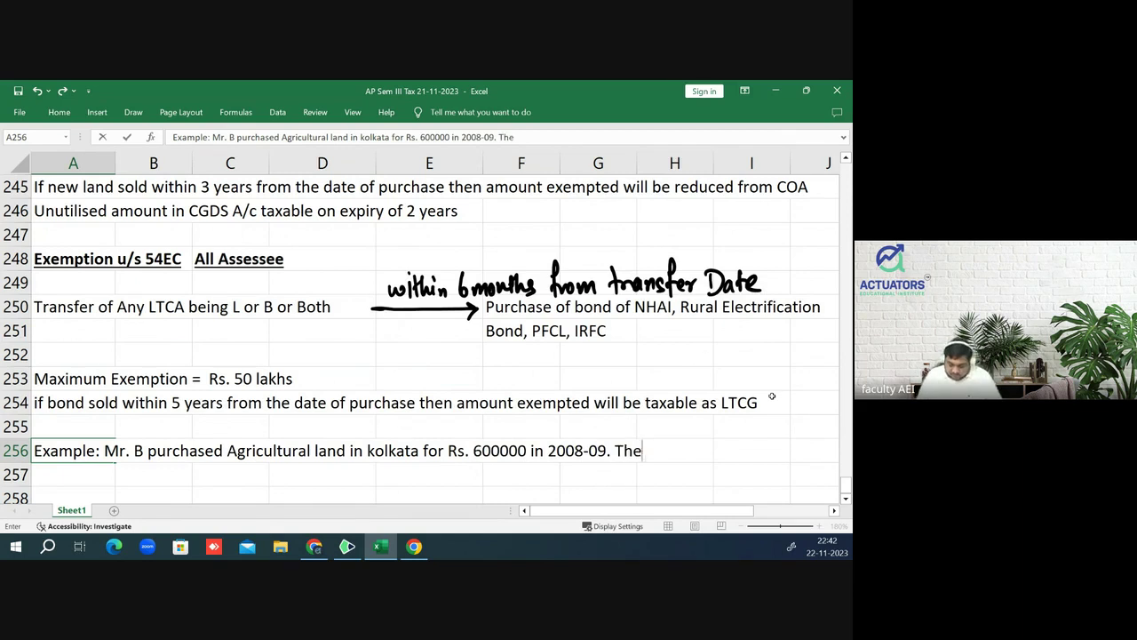
text(agricu)
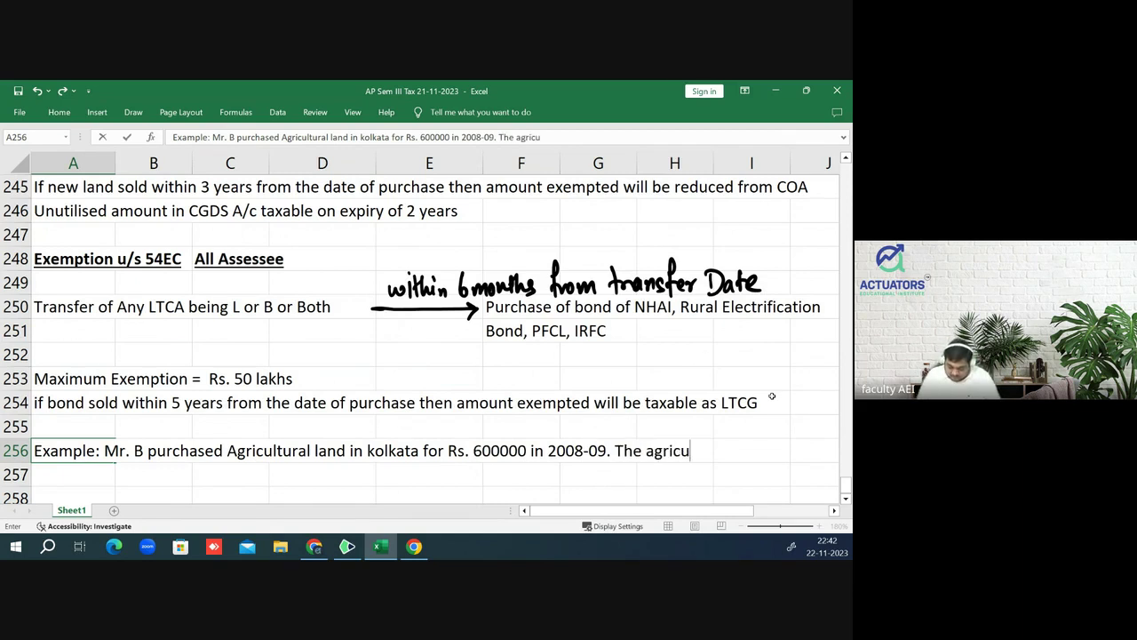
text(ltural la)
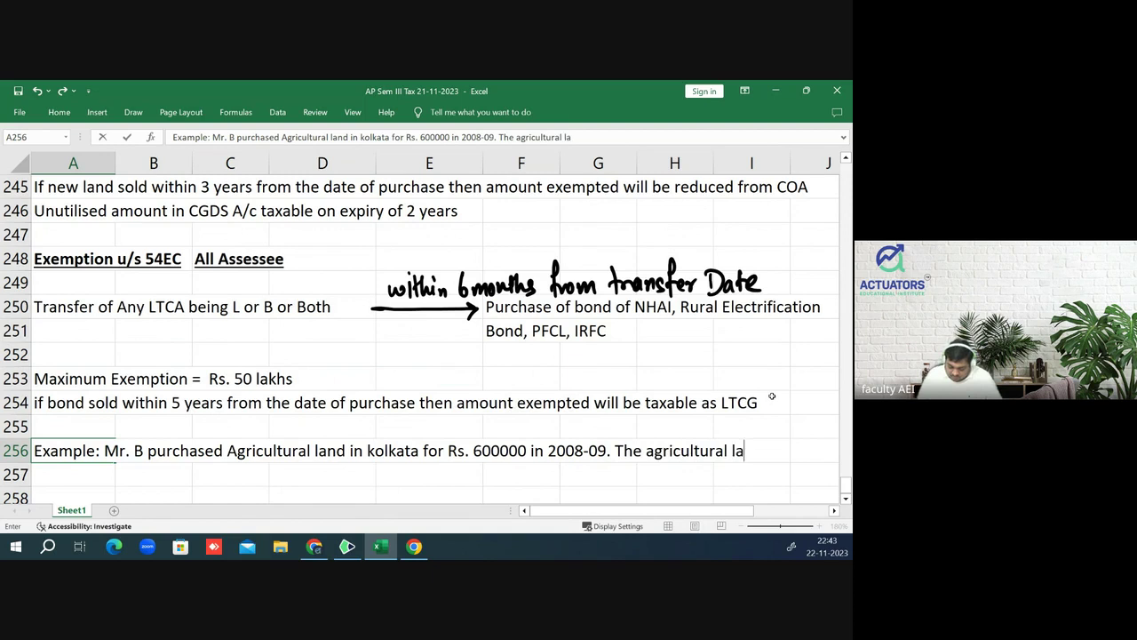
text(nd was)
key(Return)
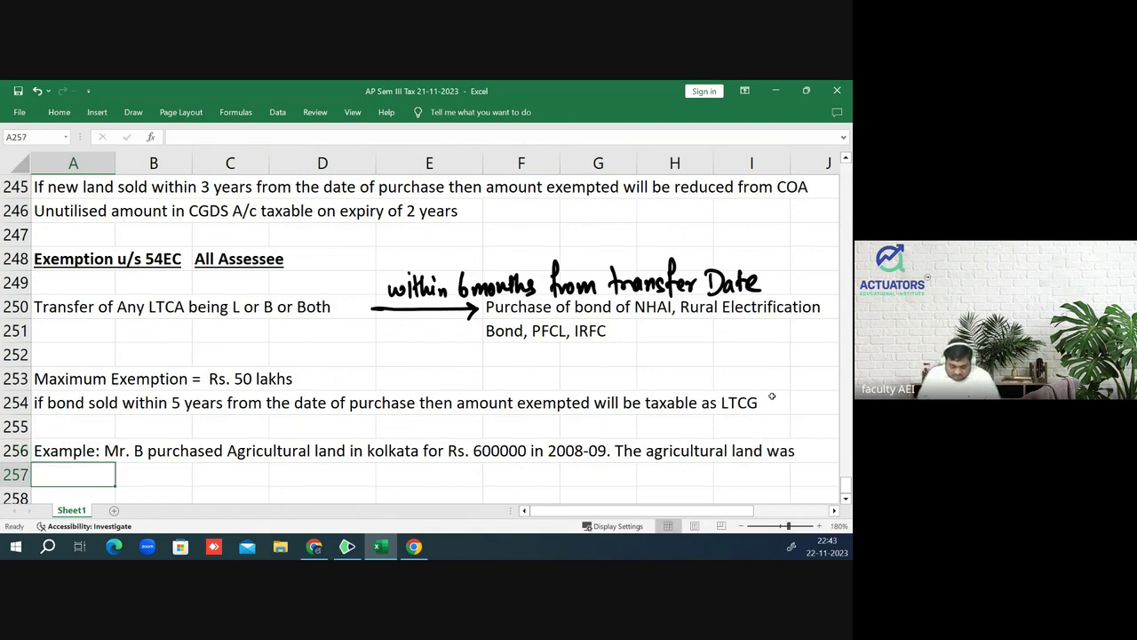
- Continue in A257 with 'sold for Rs. 18000000 on 25/02/2024.'
text(sold for )
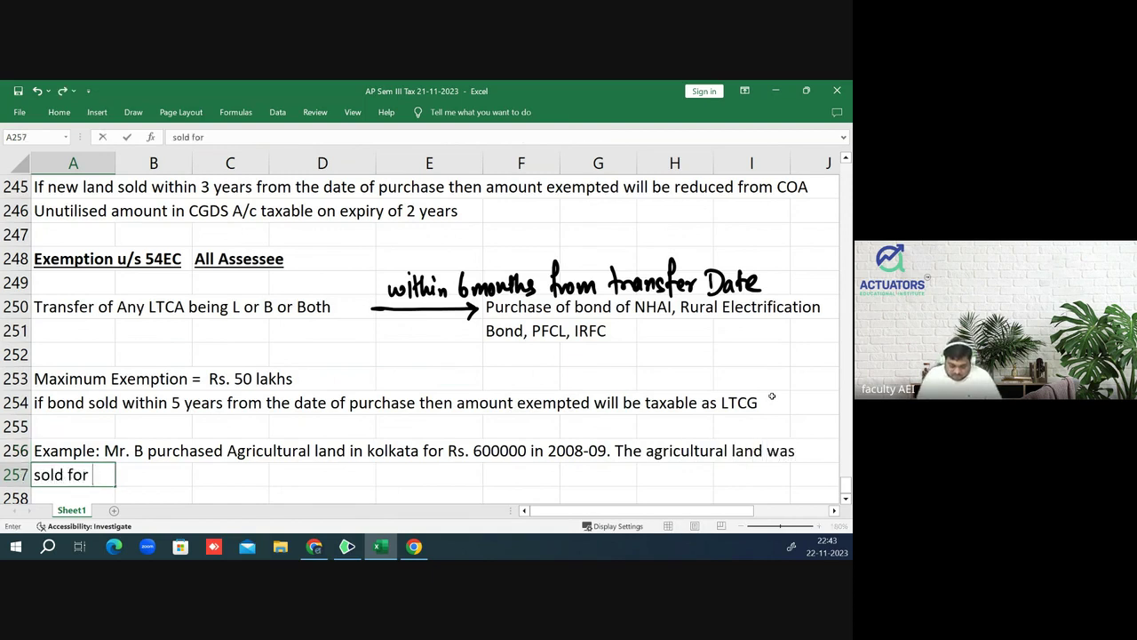
text(Rs.)
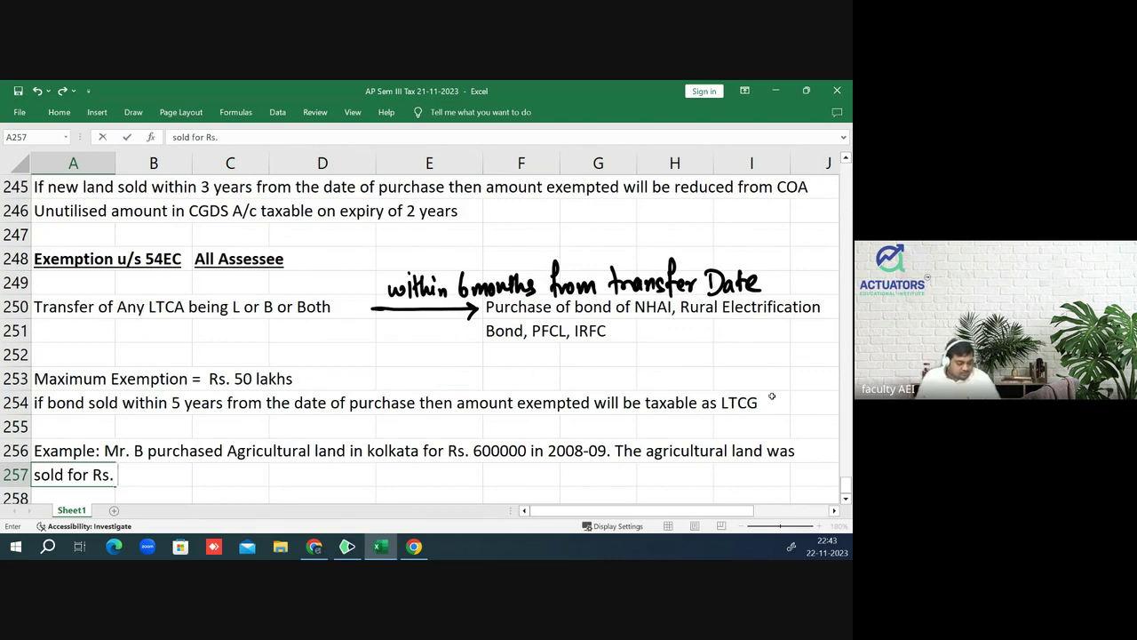
text( 1)
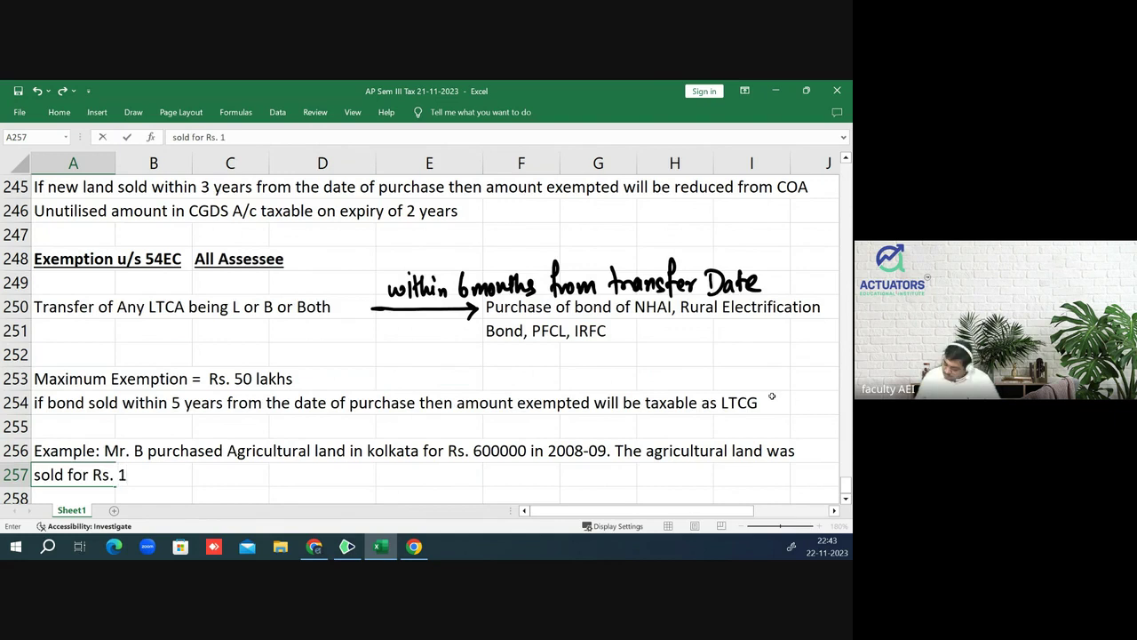
text(8000)
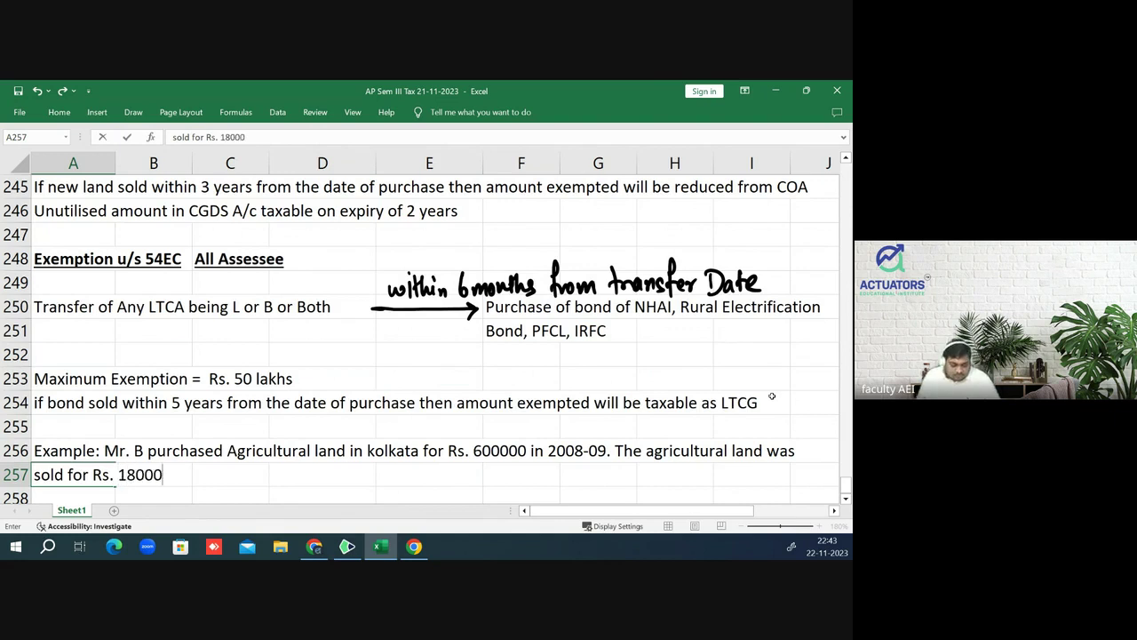
text(000)
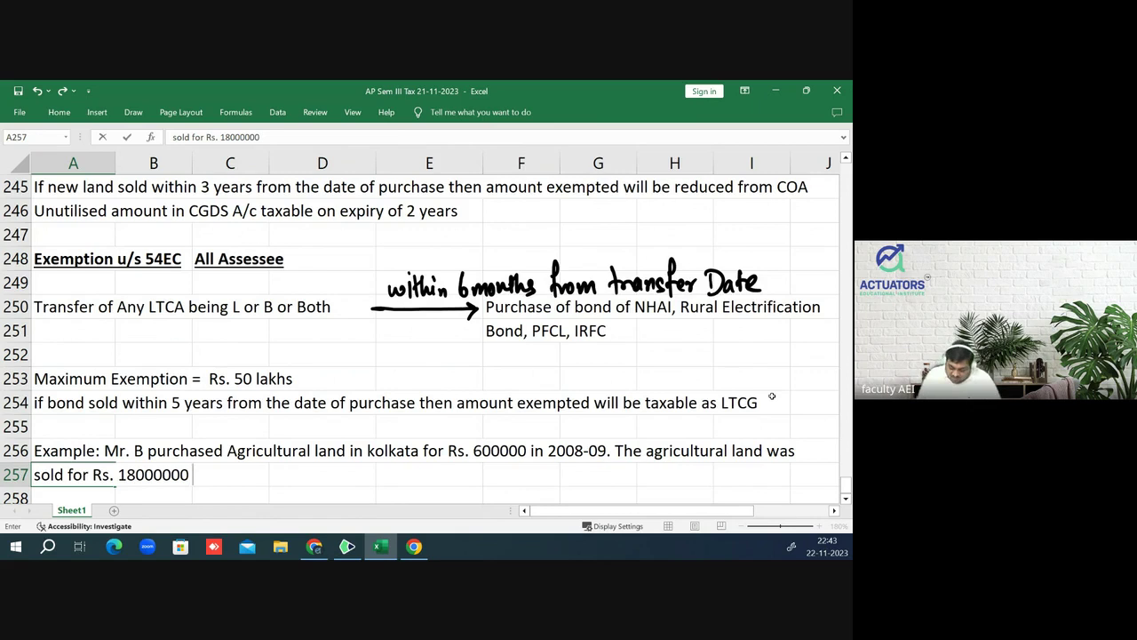
text( on)
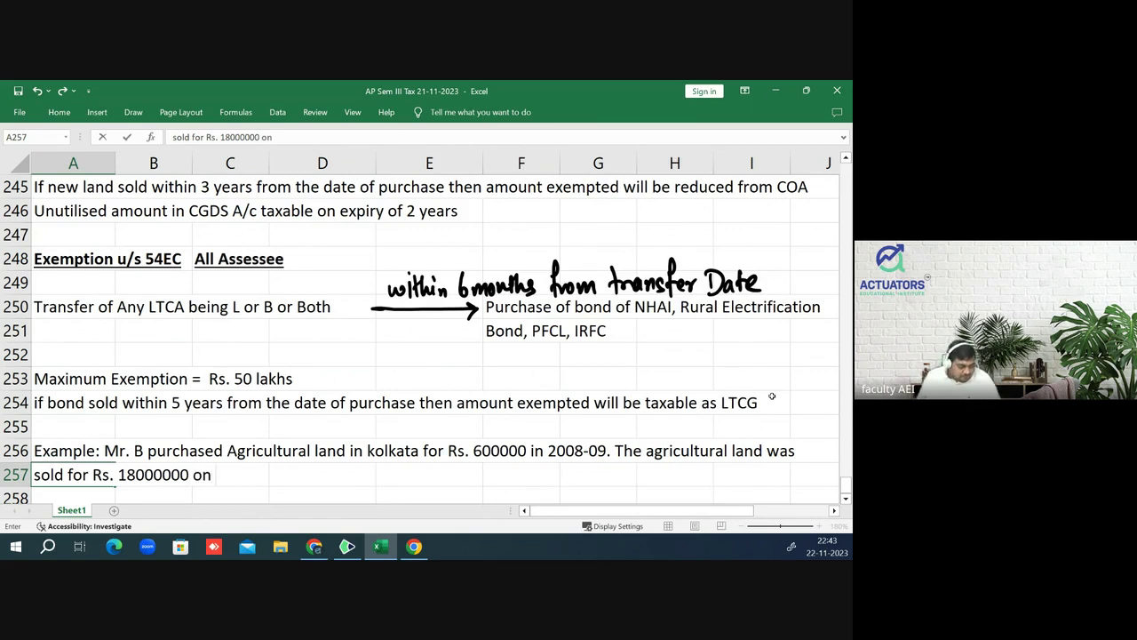
text( 25/0)
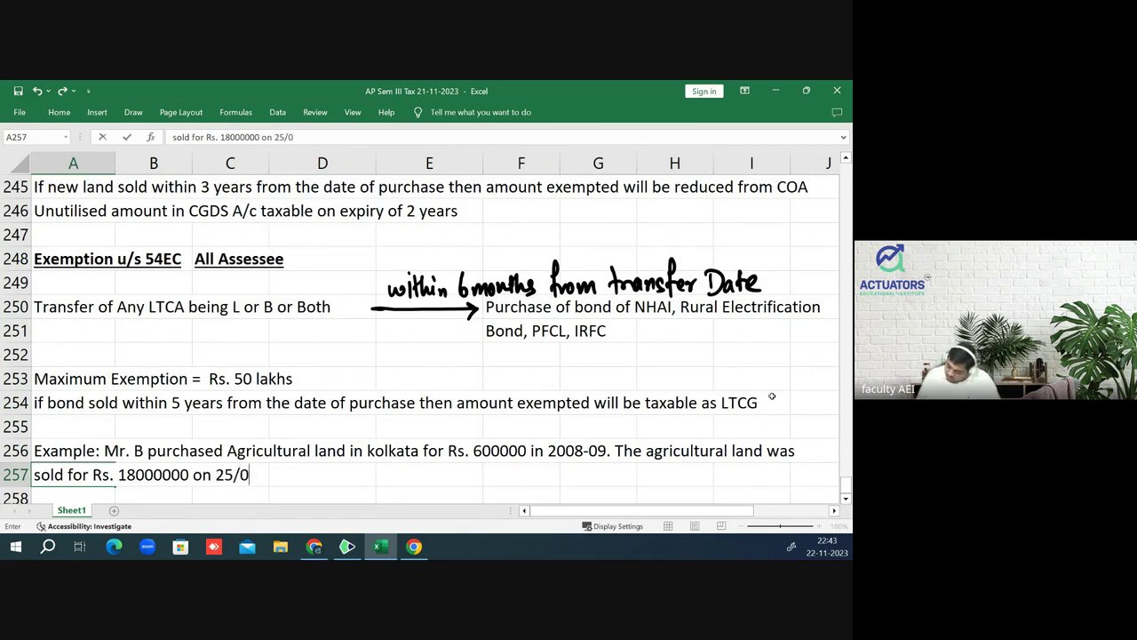
text(2/202)
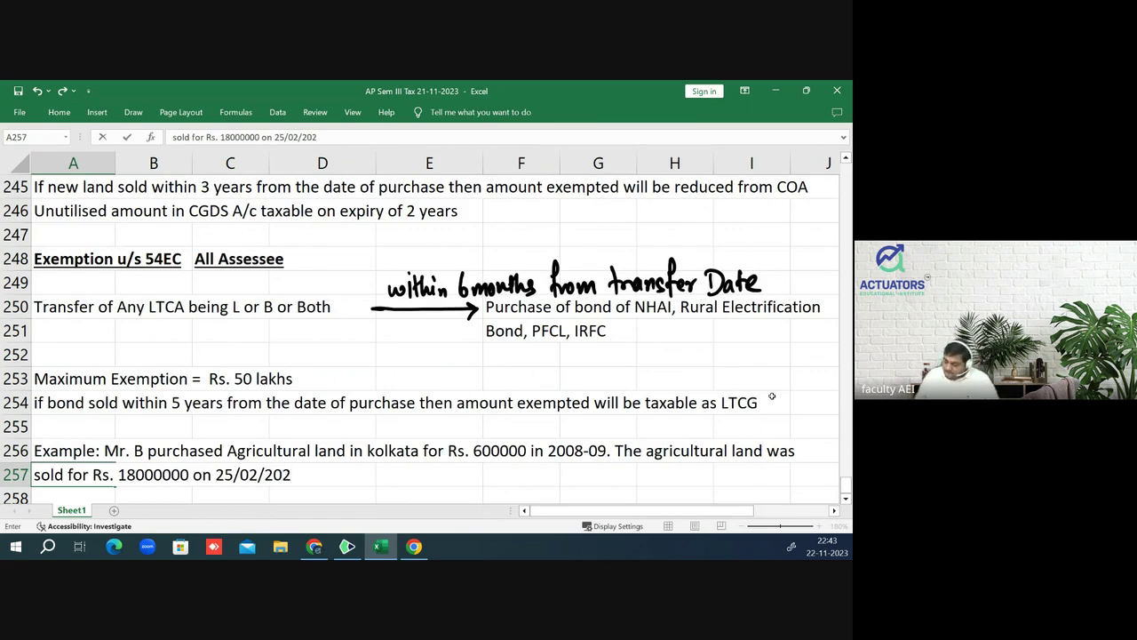
text(4)
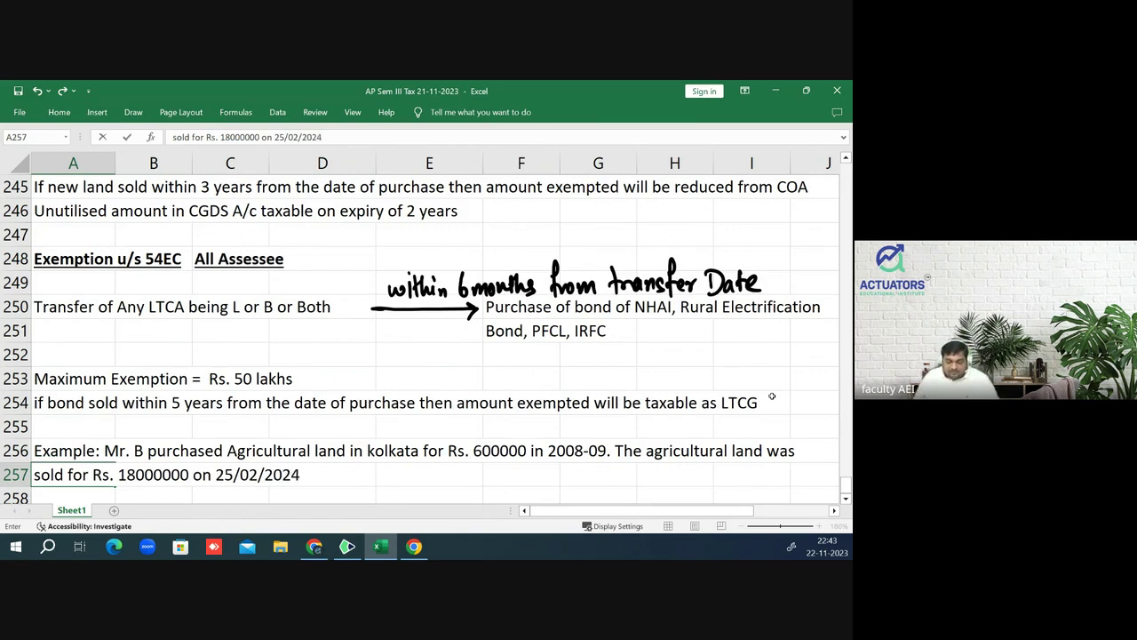
text(.)
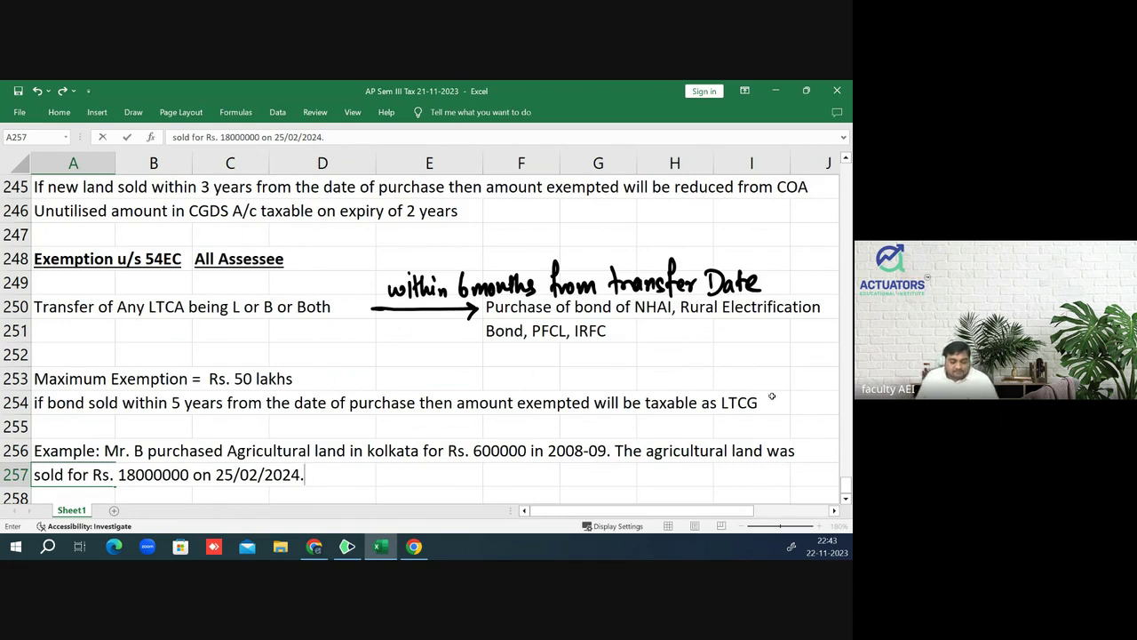
key(Return)
key(Return)
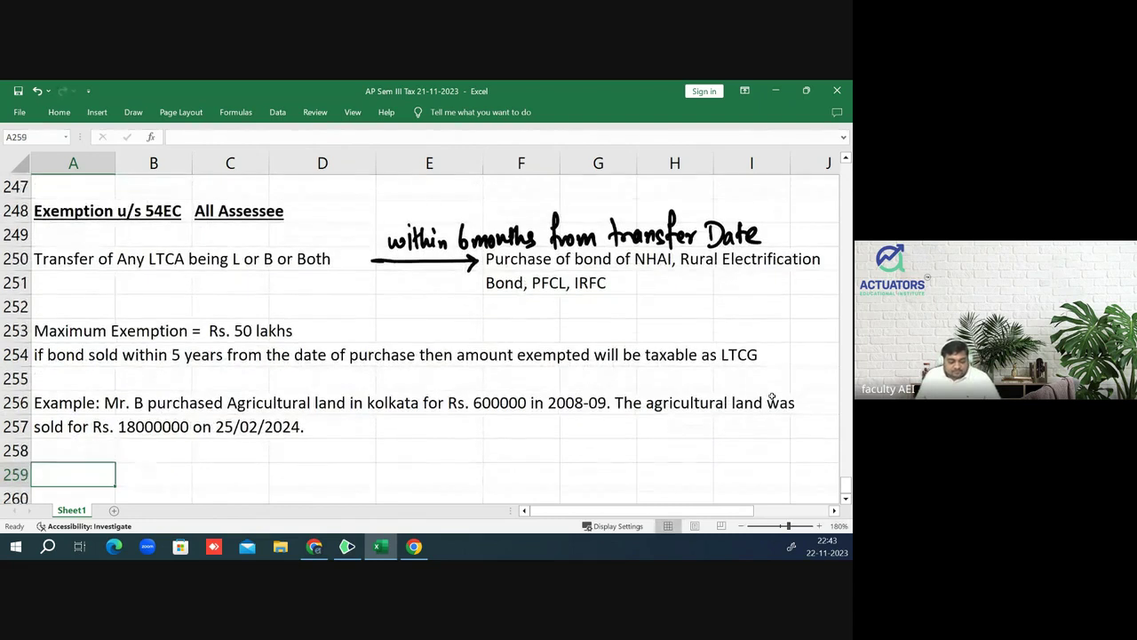
- Type 'Following investments were made:' in A259 and the date 28/03/2024 in A260
text(Followin)
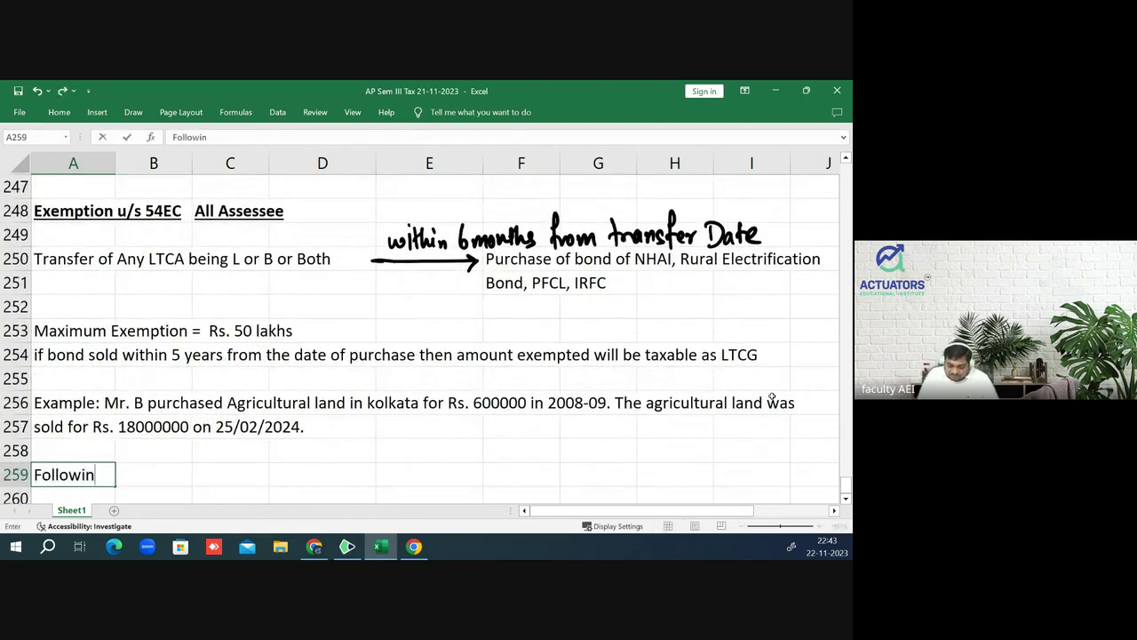
text(g inves)
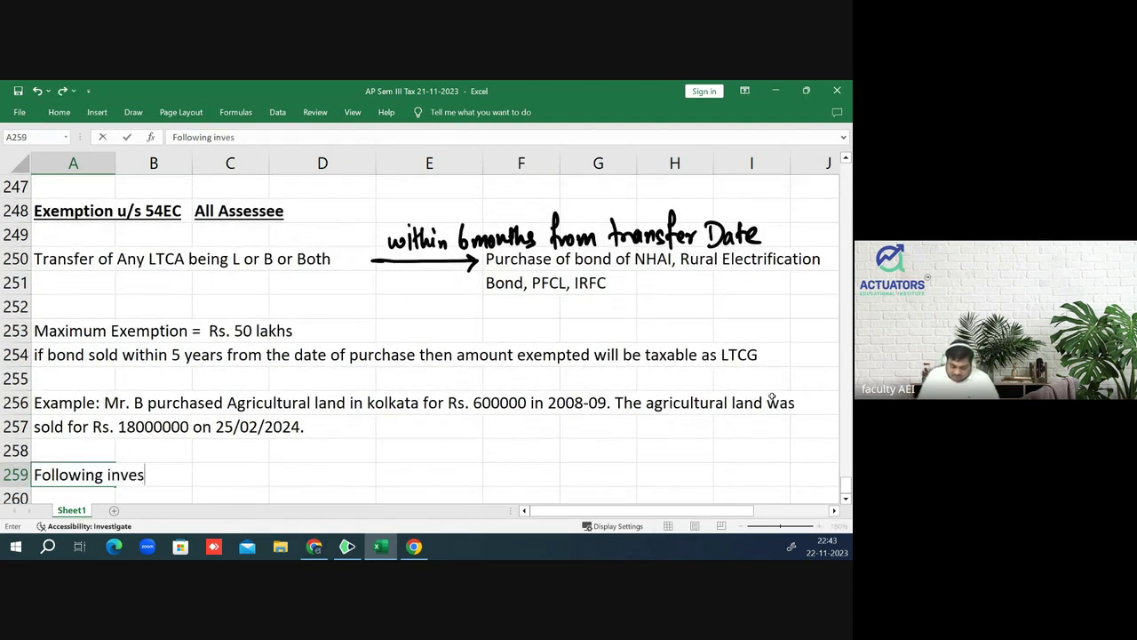
text(tments )
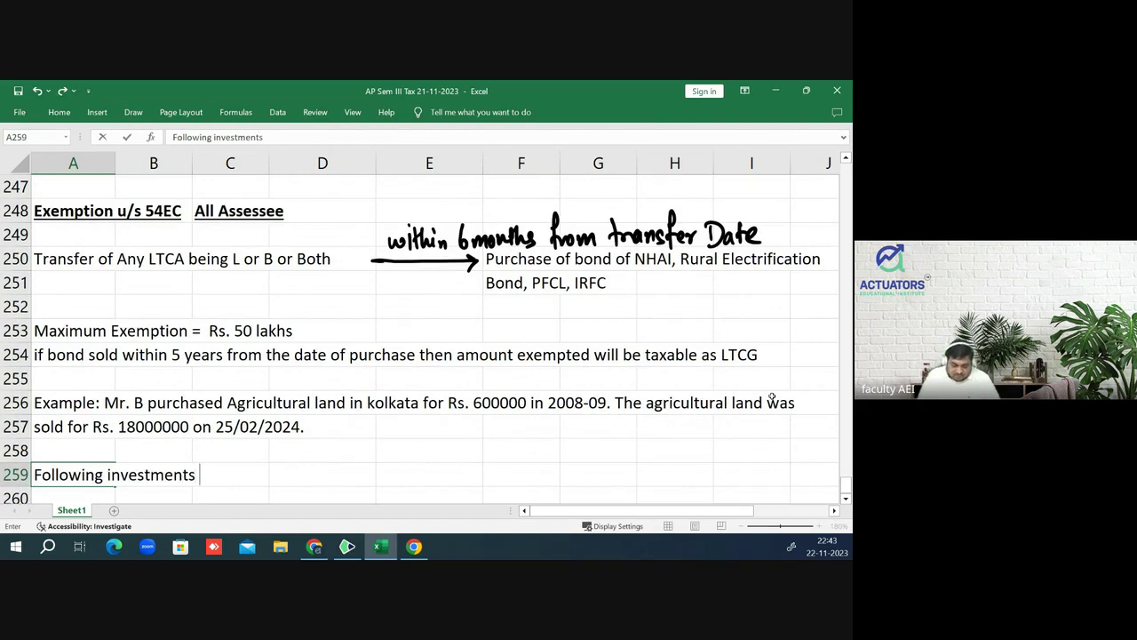
text(were made)
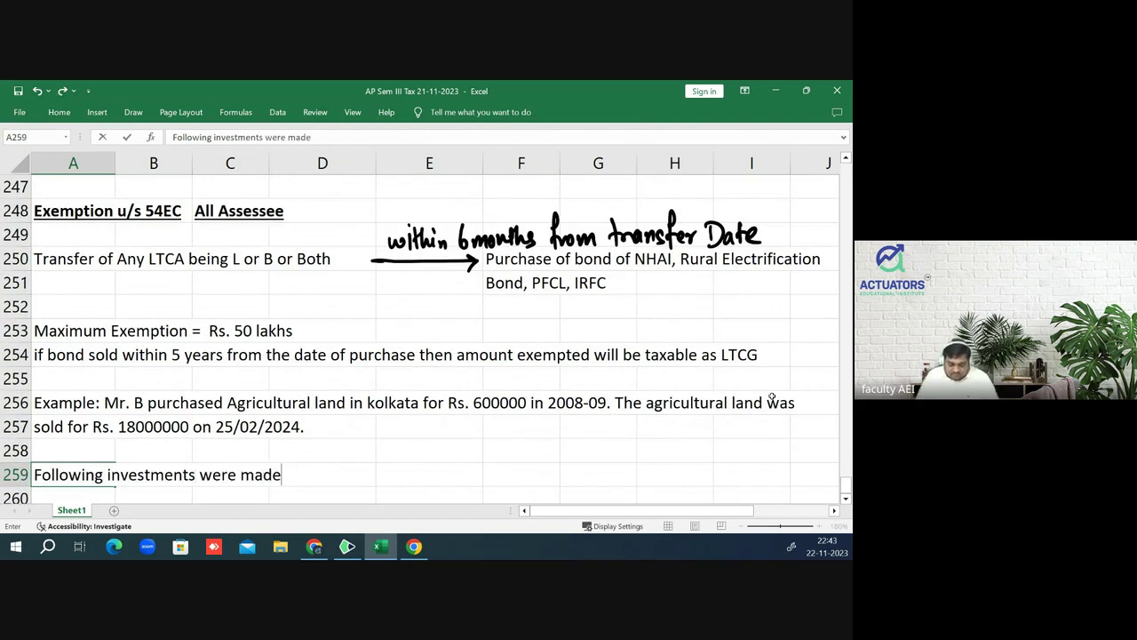
text(:)
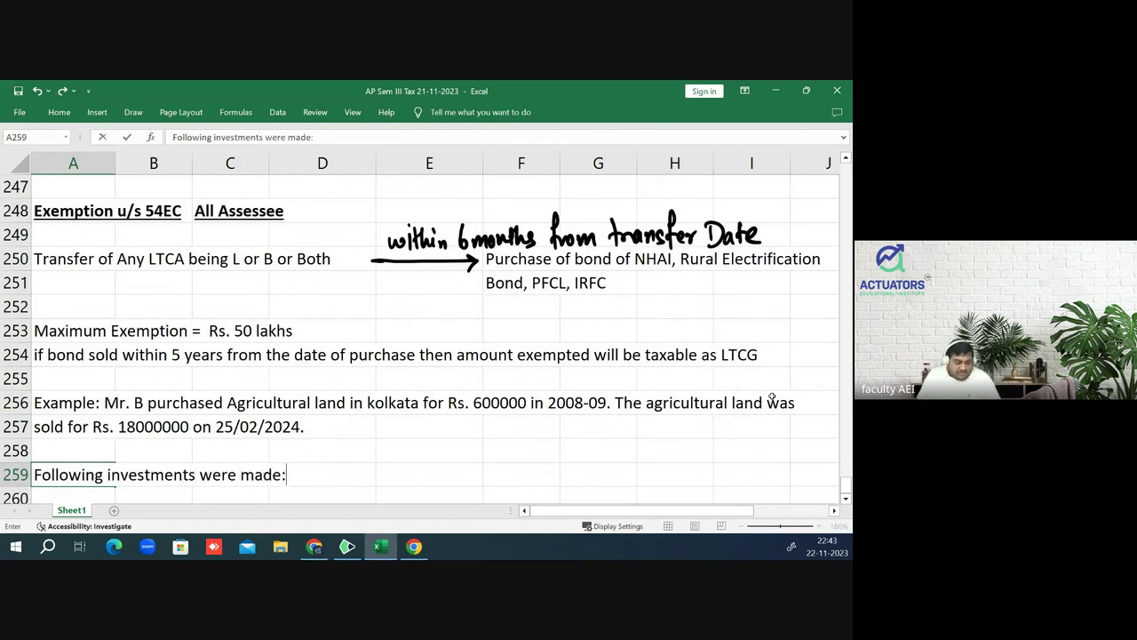
key(Return)
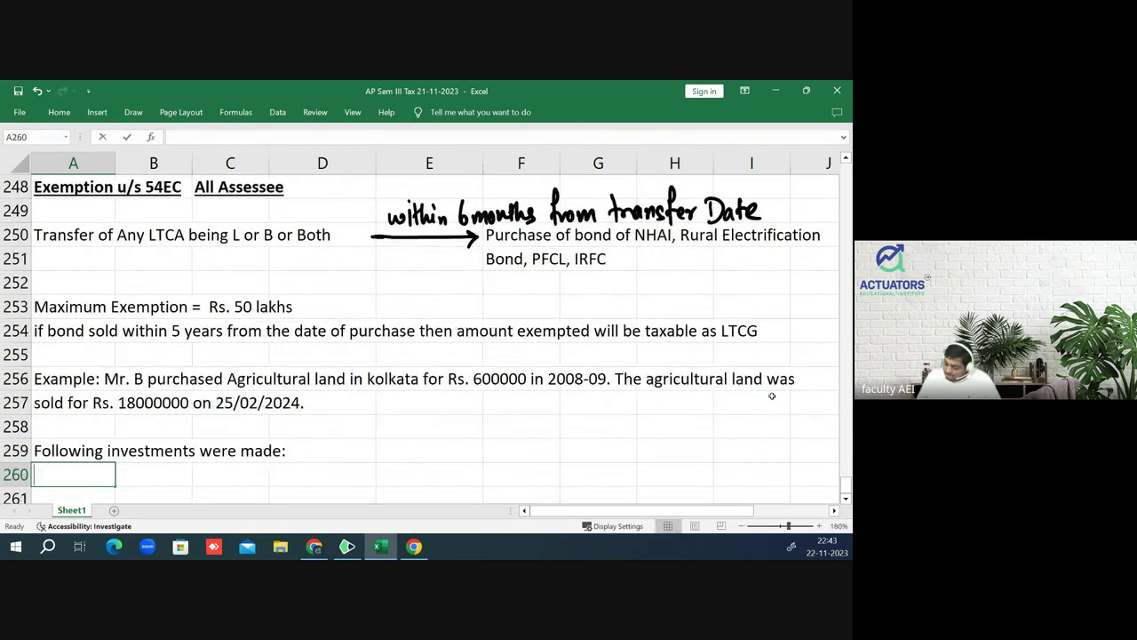
text(28/03/)
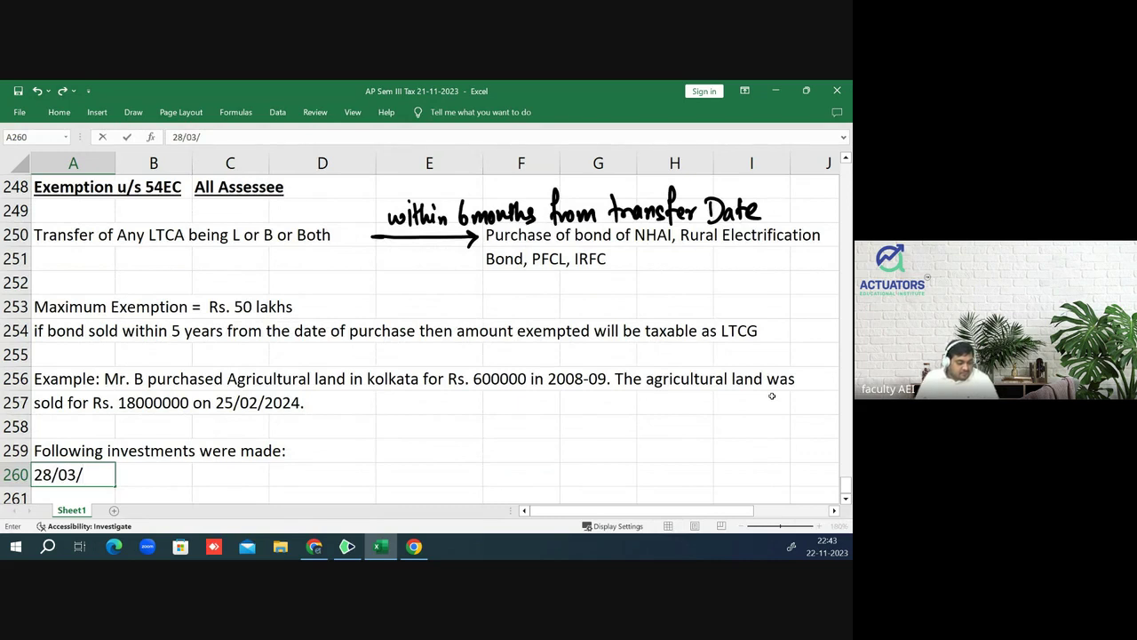
text(202)
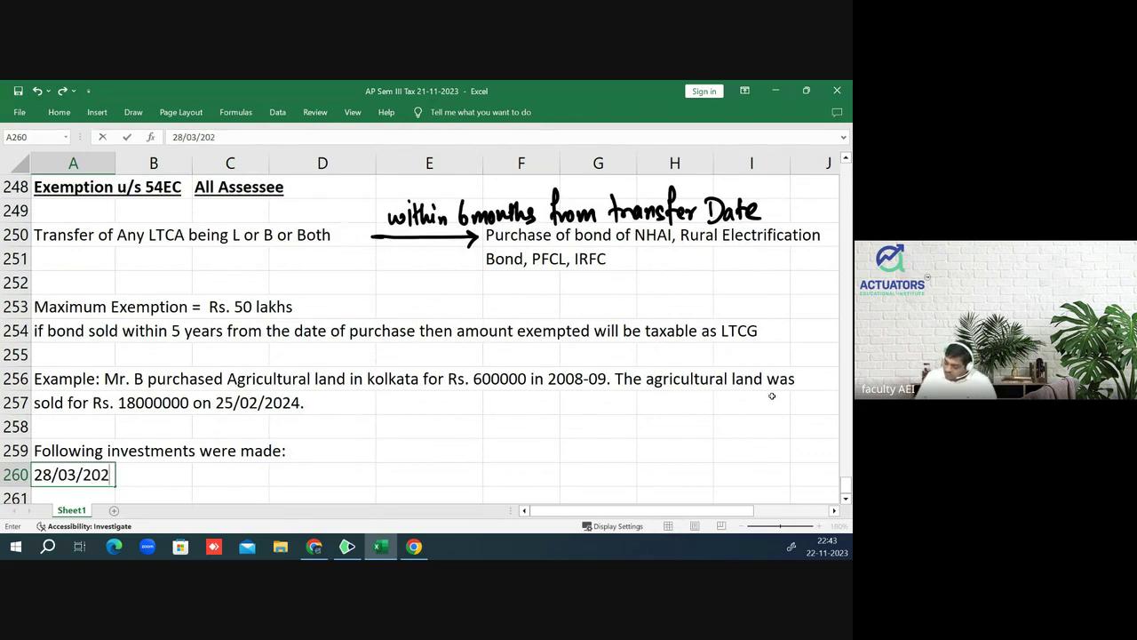
text(4)
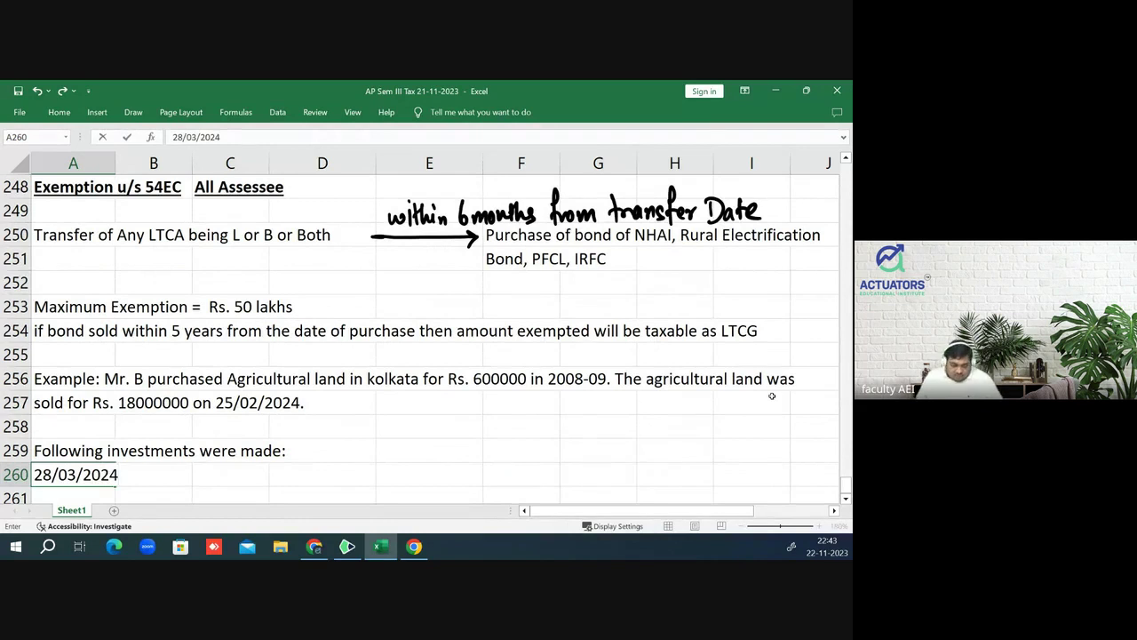
key(Tab)
key(Left)
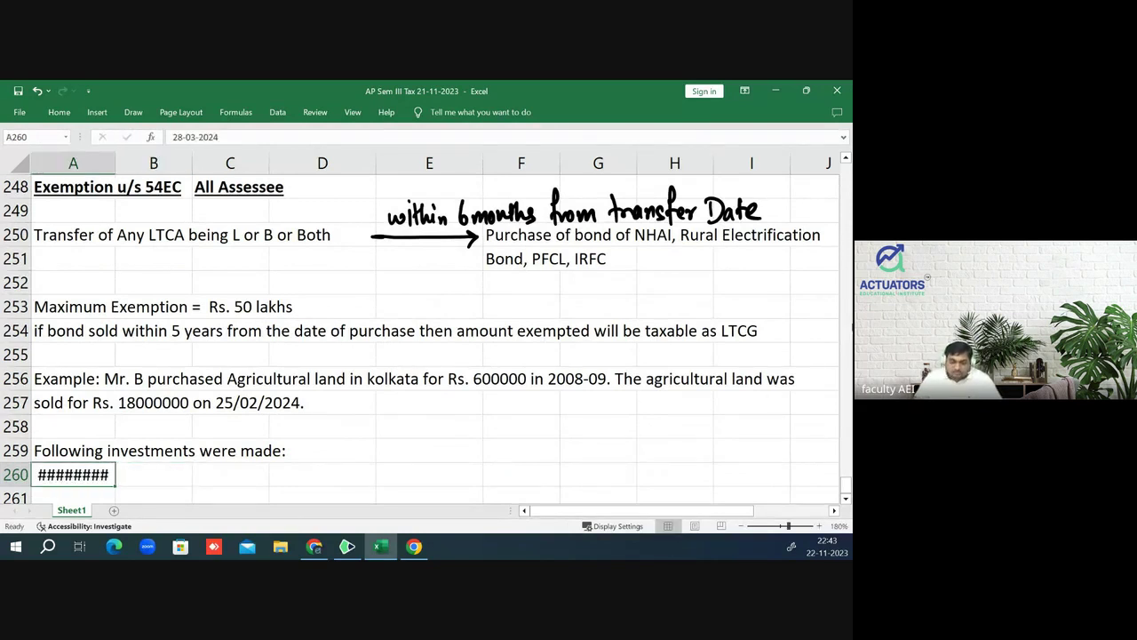
- Autofit column A and record 'Ag Land in village' for Rs. 7500000 in row 260
double_click(114, 162)
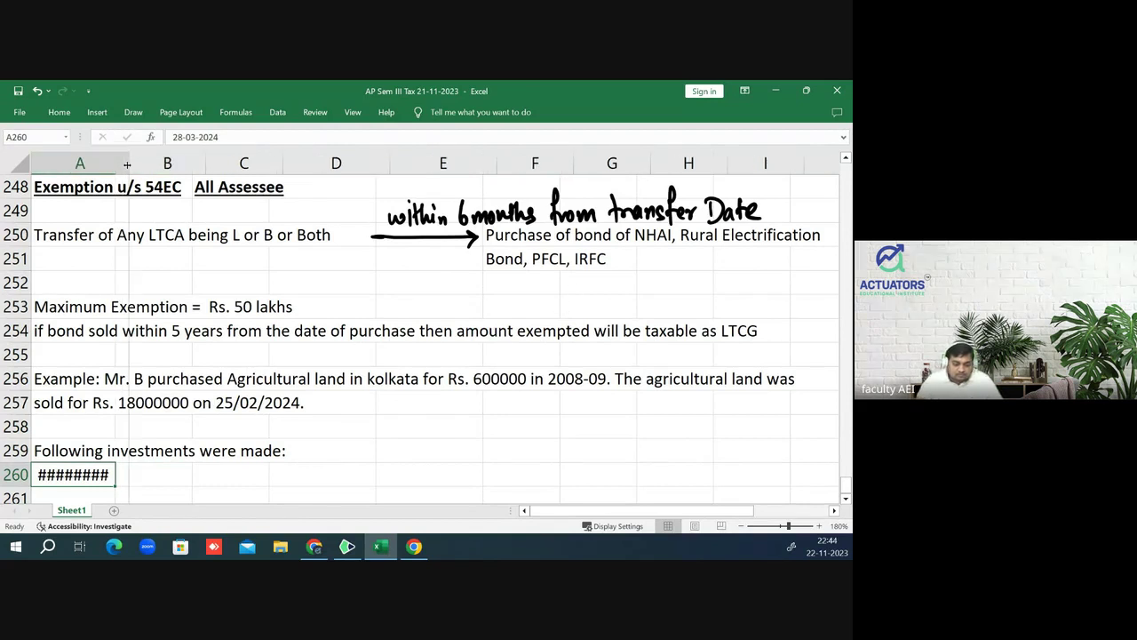
click(163, 471)
text(Ag )
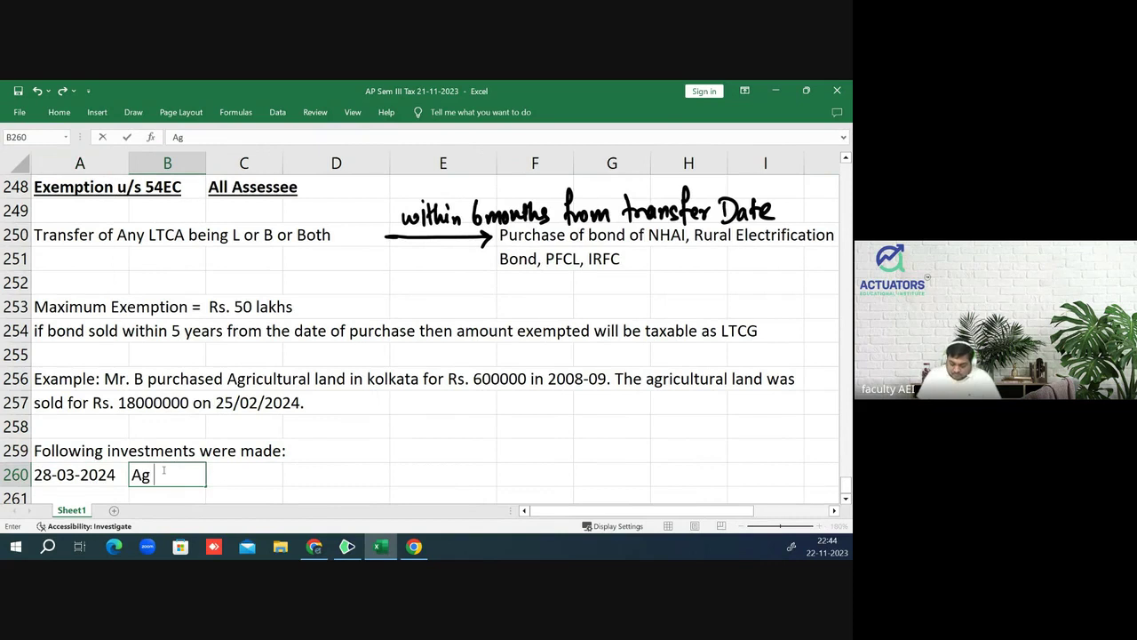
text(Lnad)
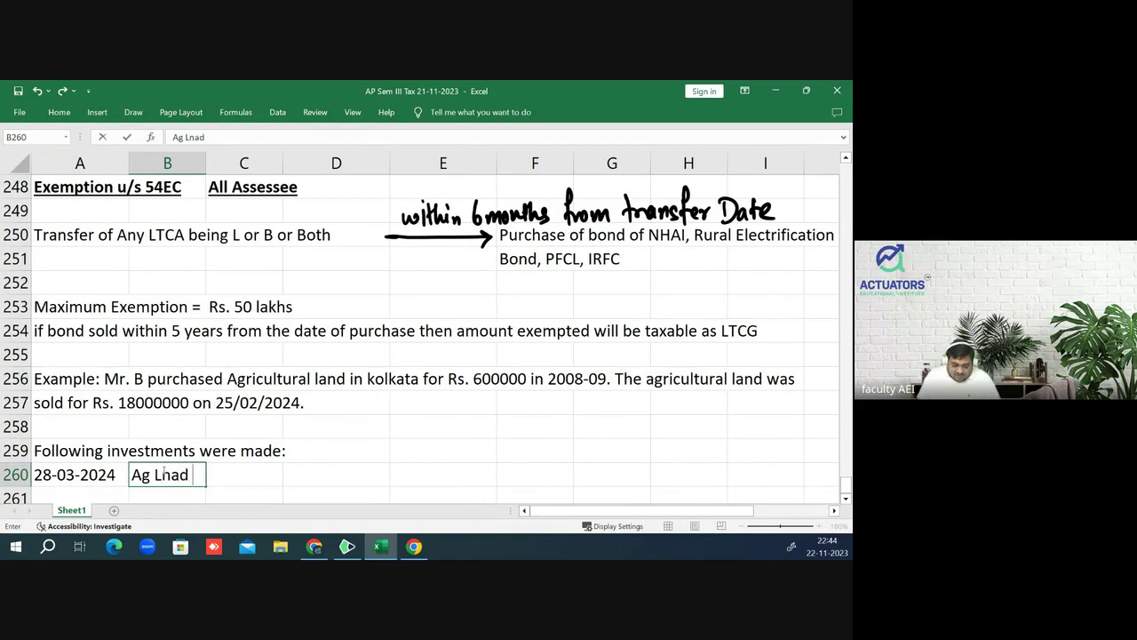
key(BackSpace)
key(BackSpace)
key(BackSpace)
text(and i)
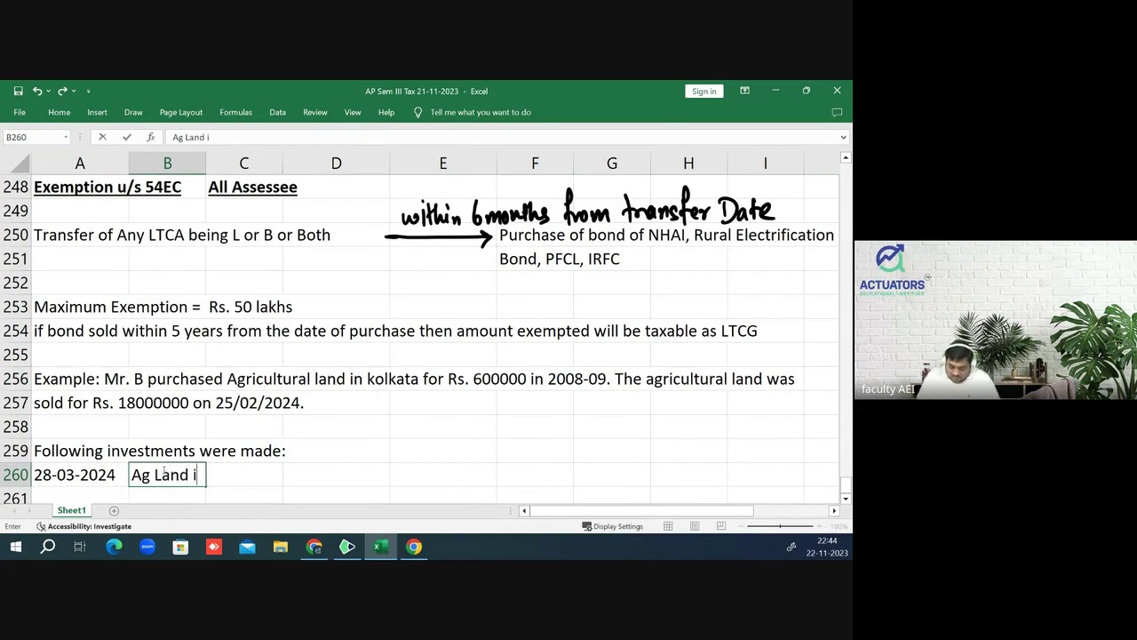
text(n village)
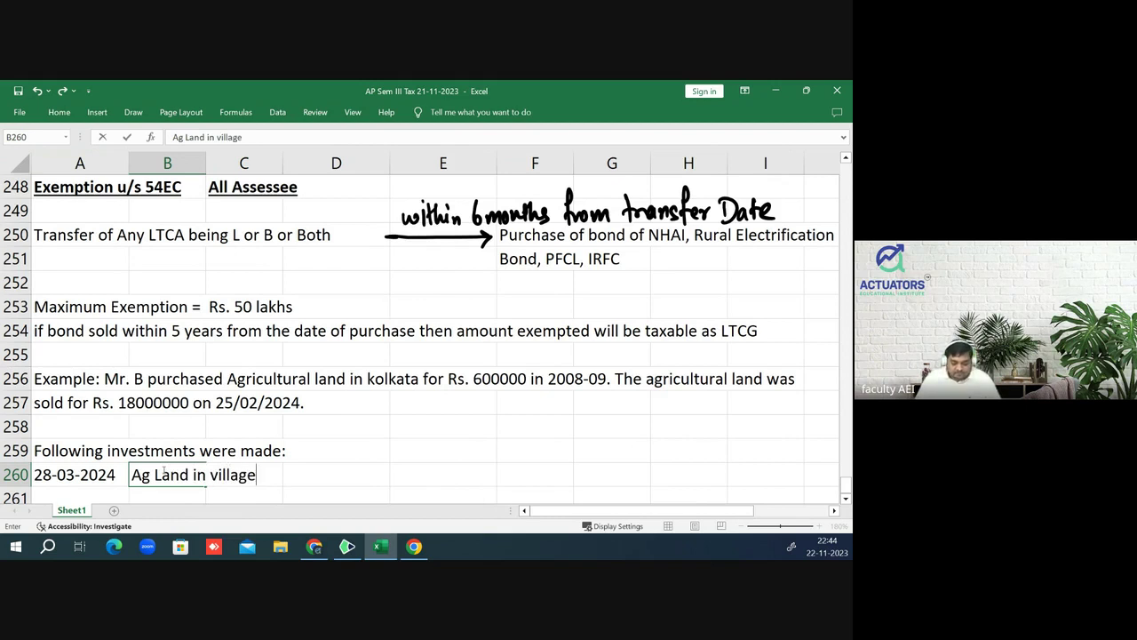
key(Tab)
key(Tab)
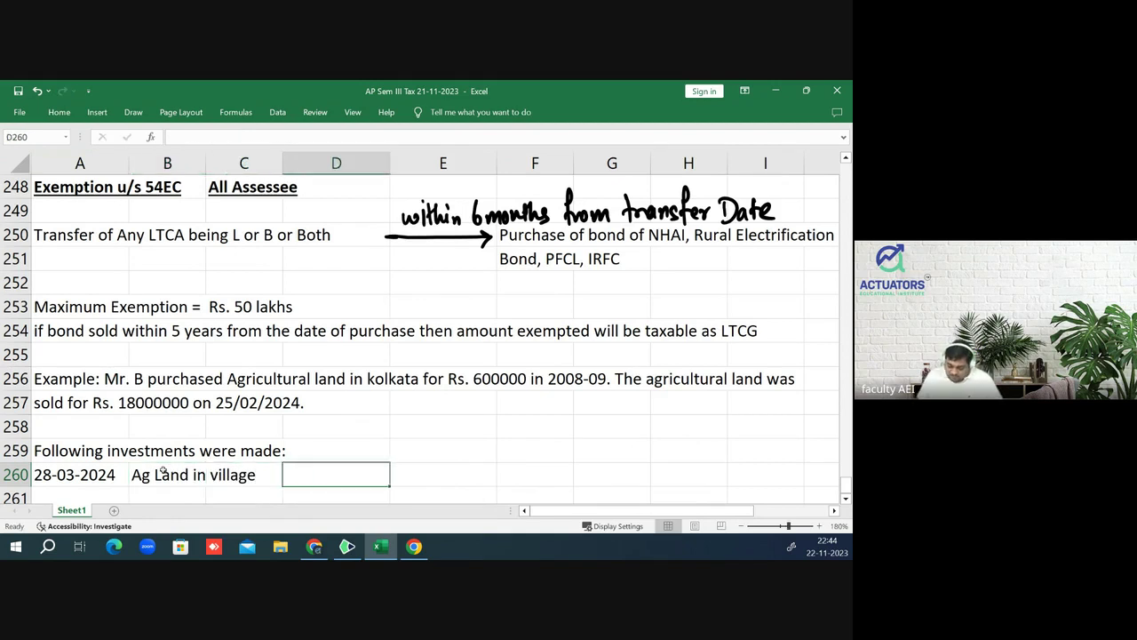
text(Rs.)
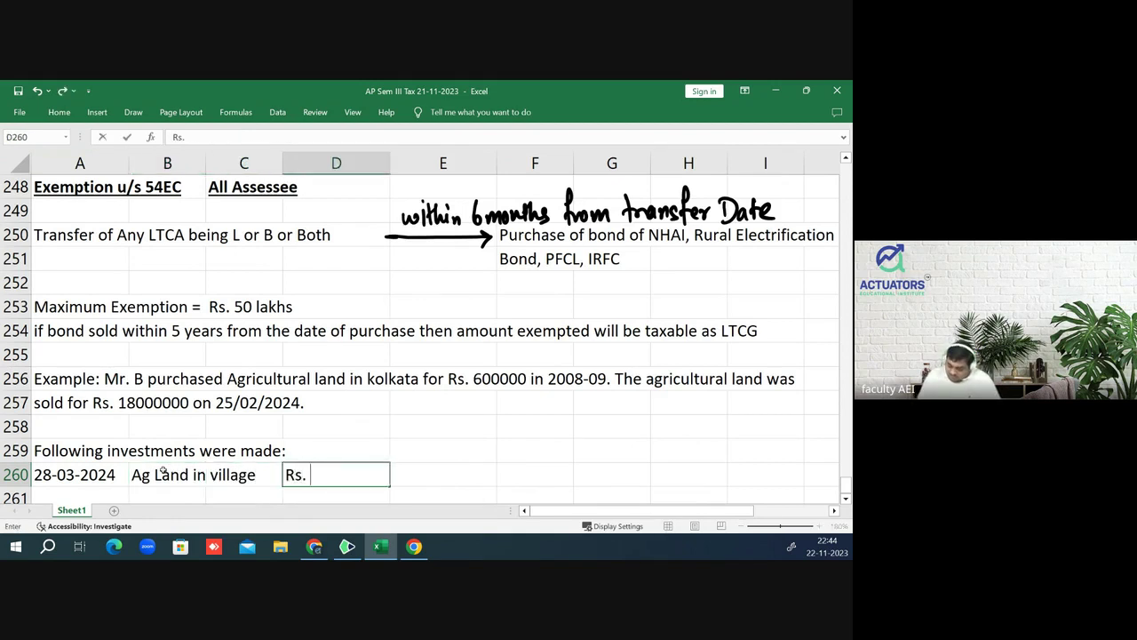
text( 7500000)
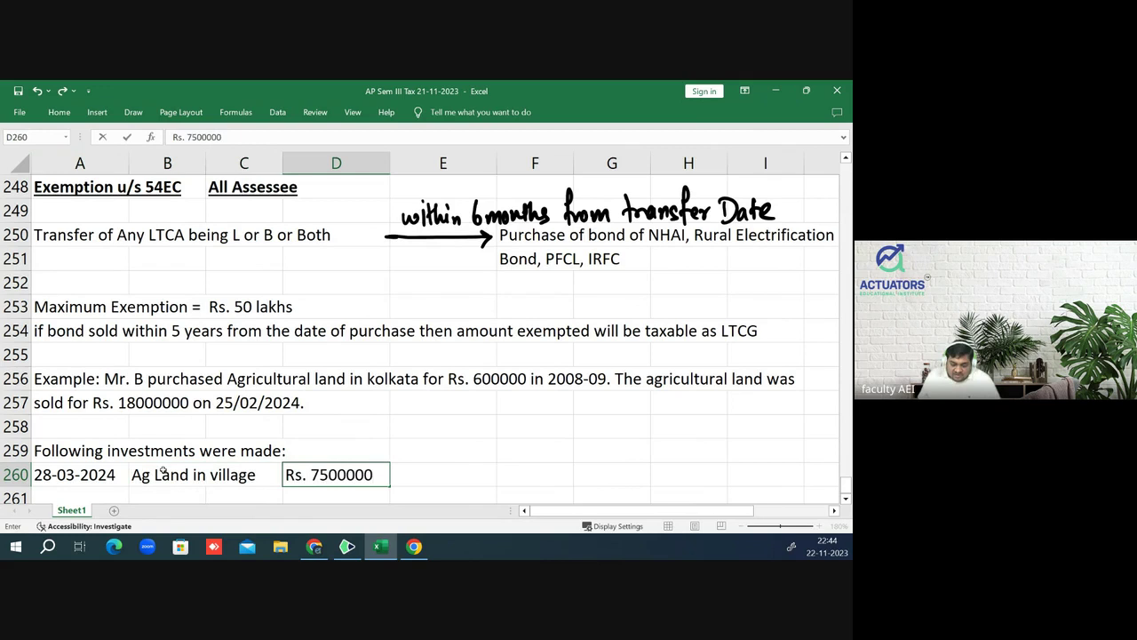
key(Return)
key(Home)
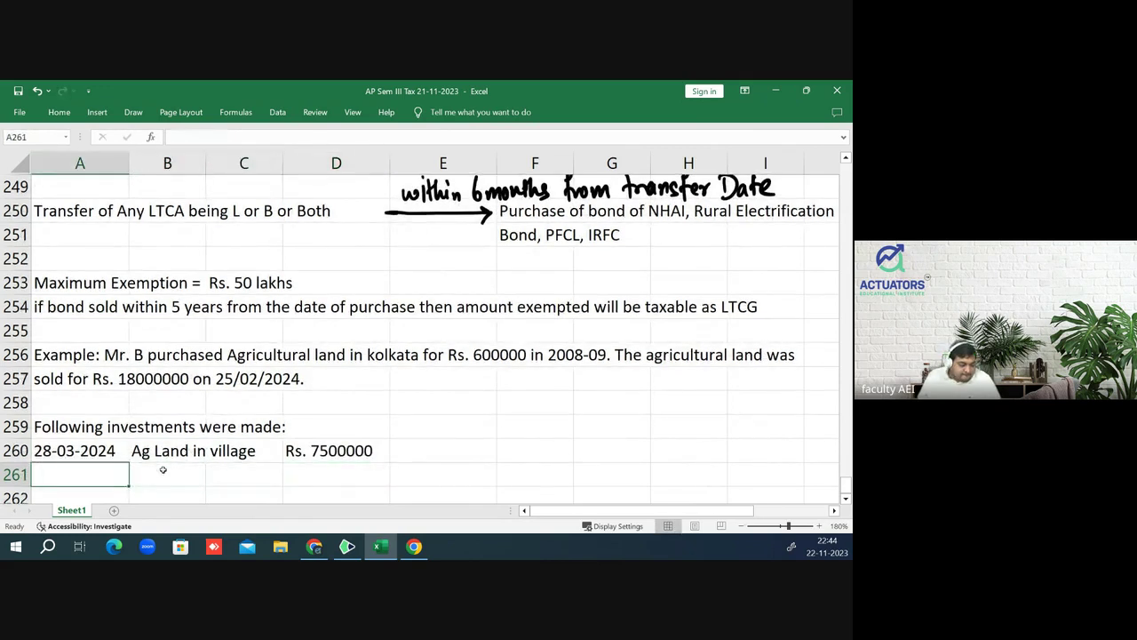
- Enter 29/03/2024, NHAI and Rs. 4800000 in row 261
text(29/)
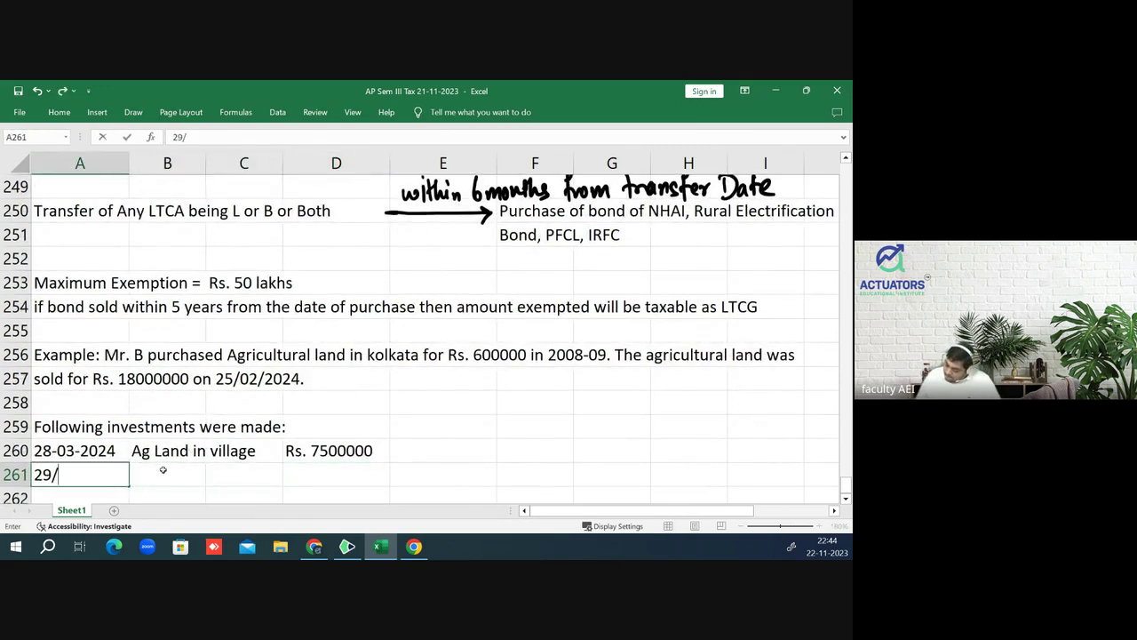
text(03/2024)
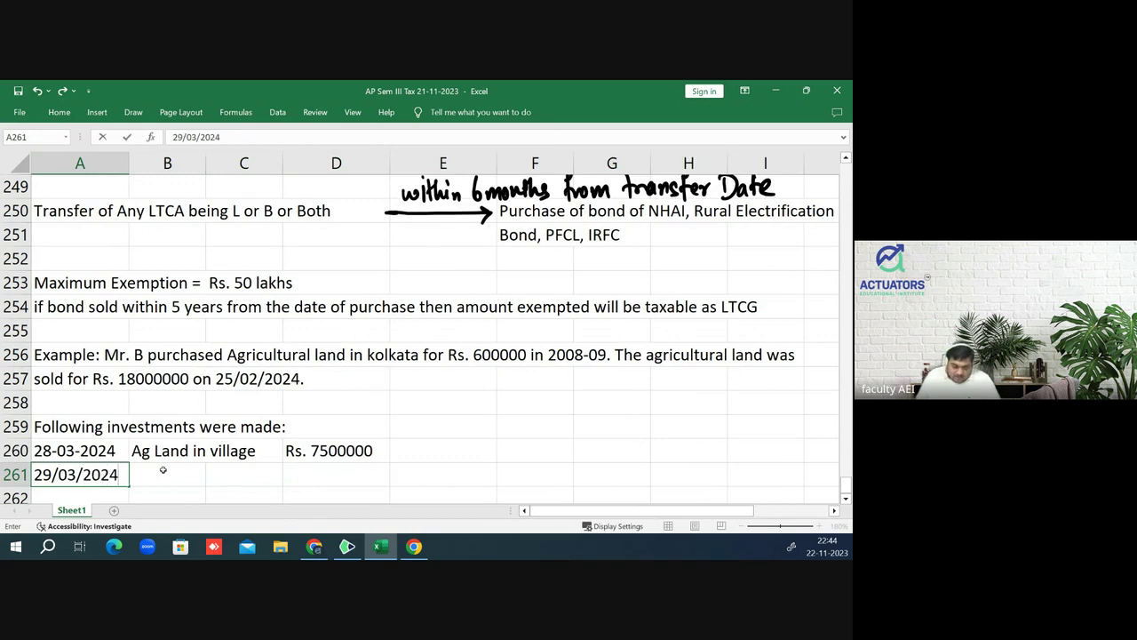
key(Return)
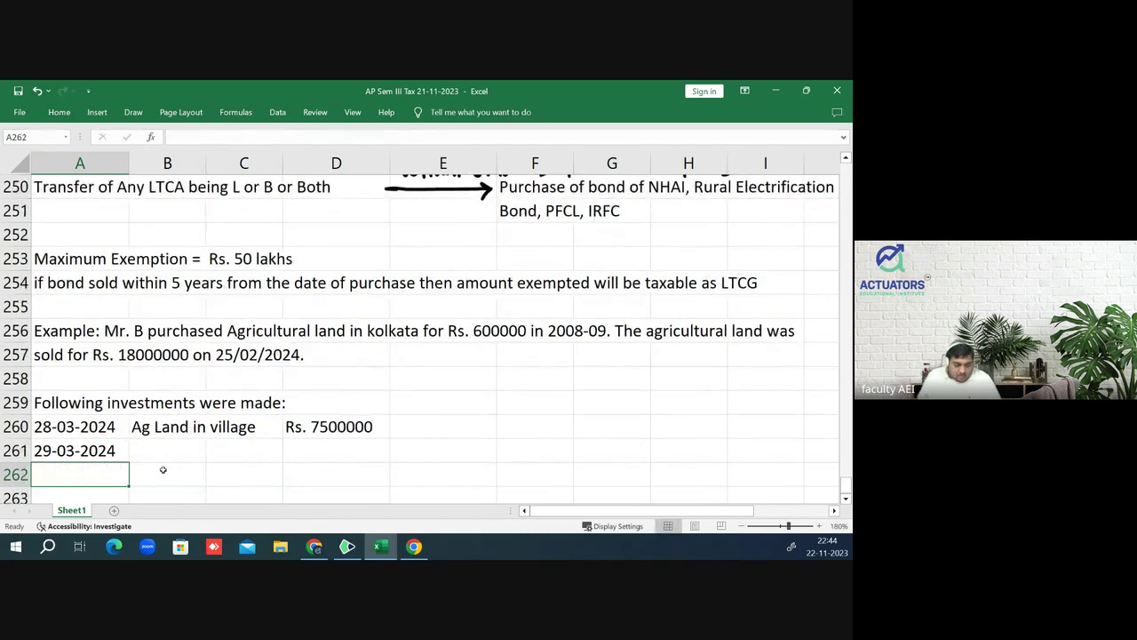
key(Up)
key(Right)
text(NH)
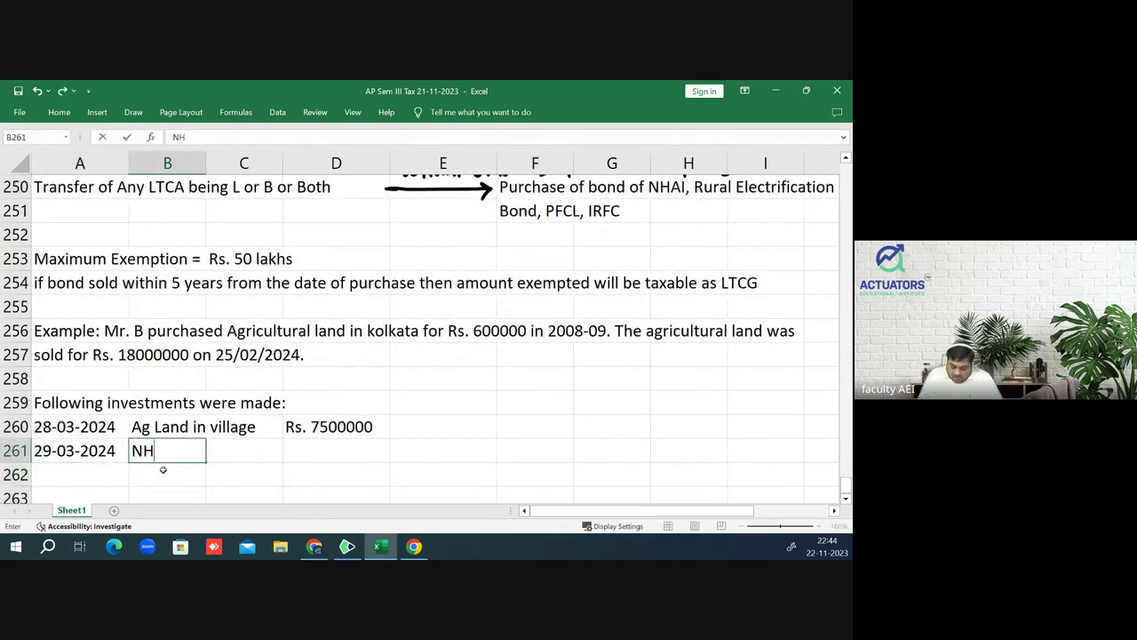
text(AI)
key(Right)
key(Right)
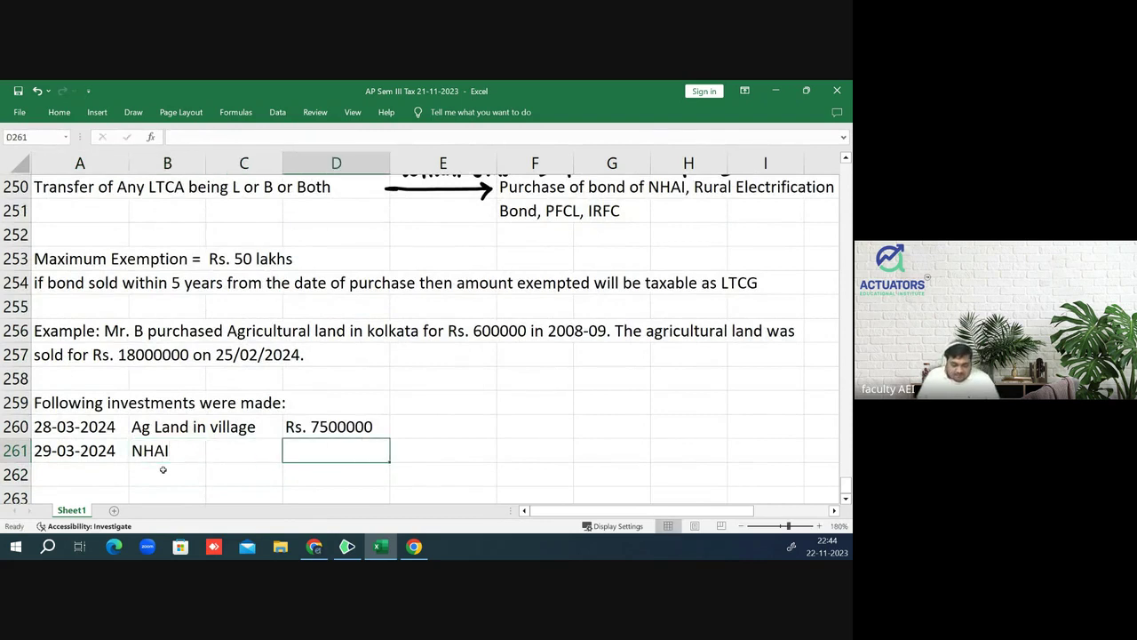
text(Rs)
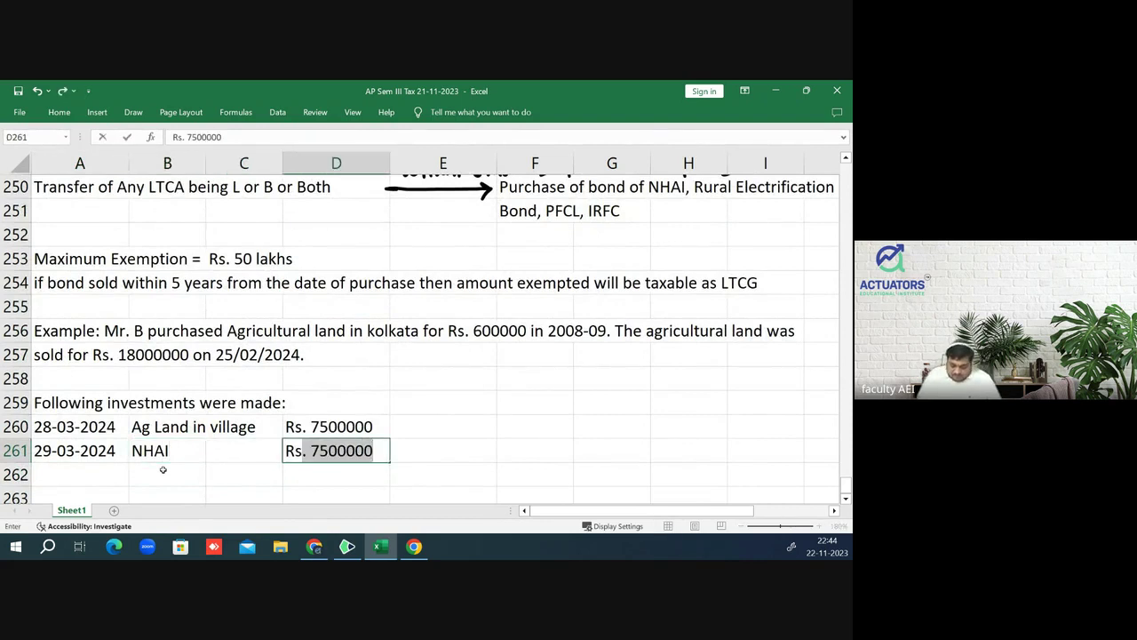
text(. 4800000)
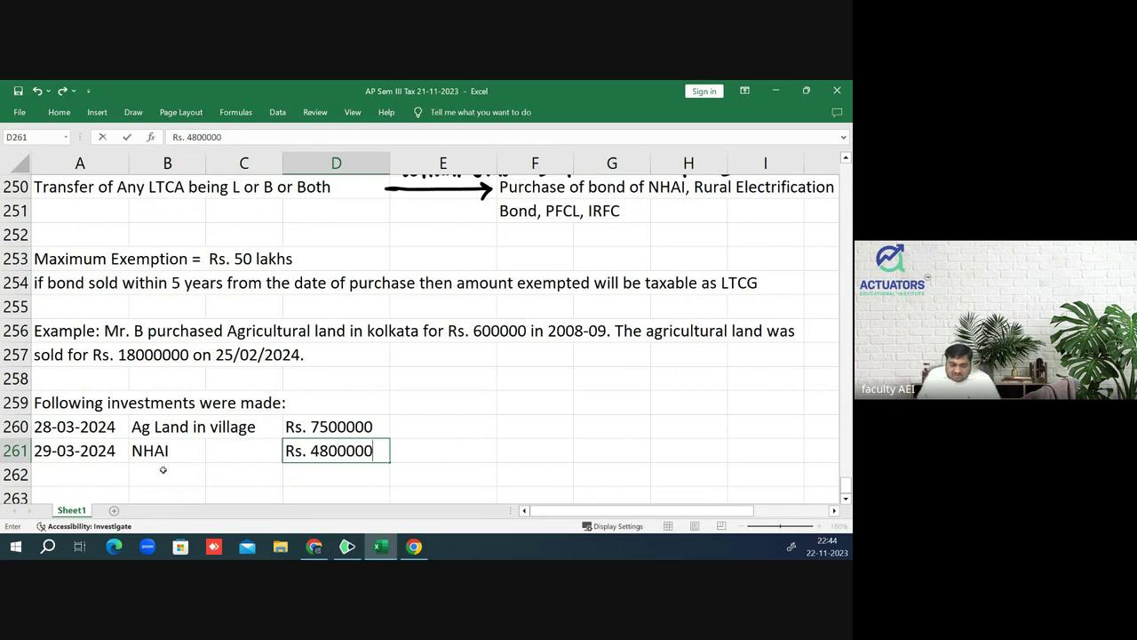
key(Return)
- Enter 02/04/2024, RECL and Rs. 4700000 in row 262
key(Left)
key(Left)
key(Left)
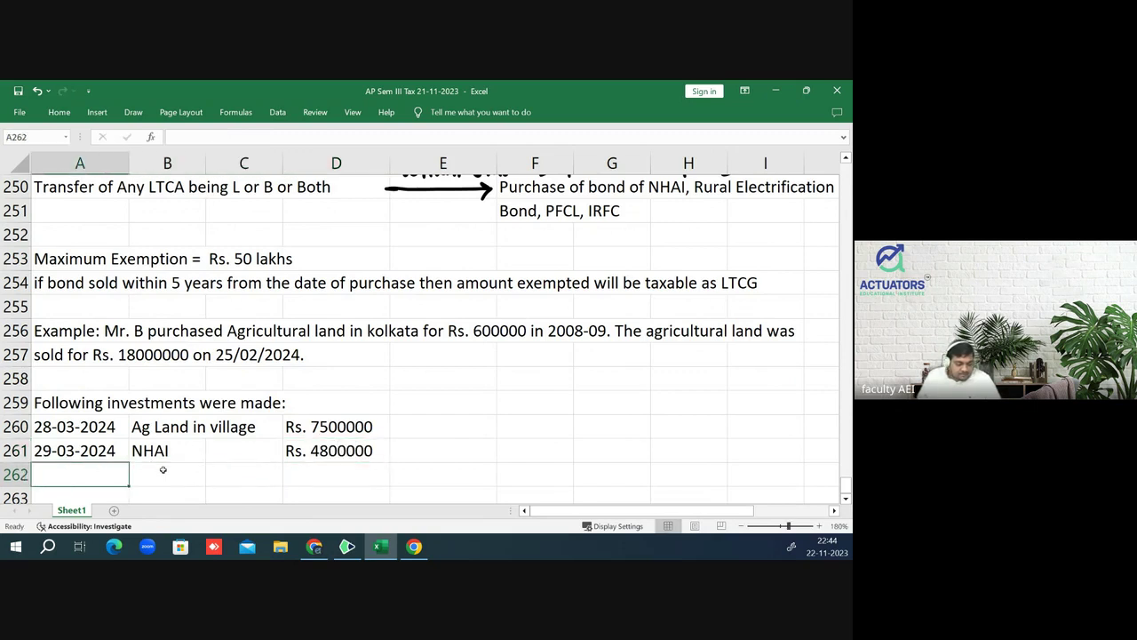
text(02/)
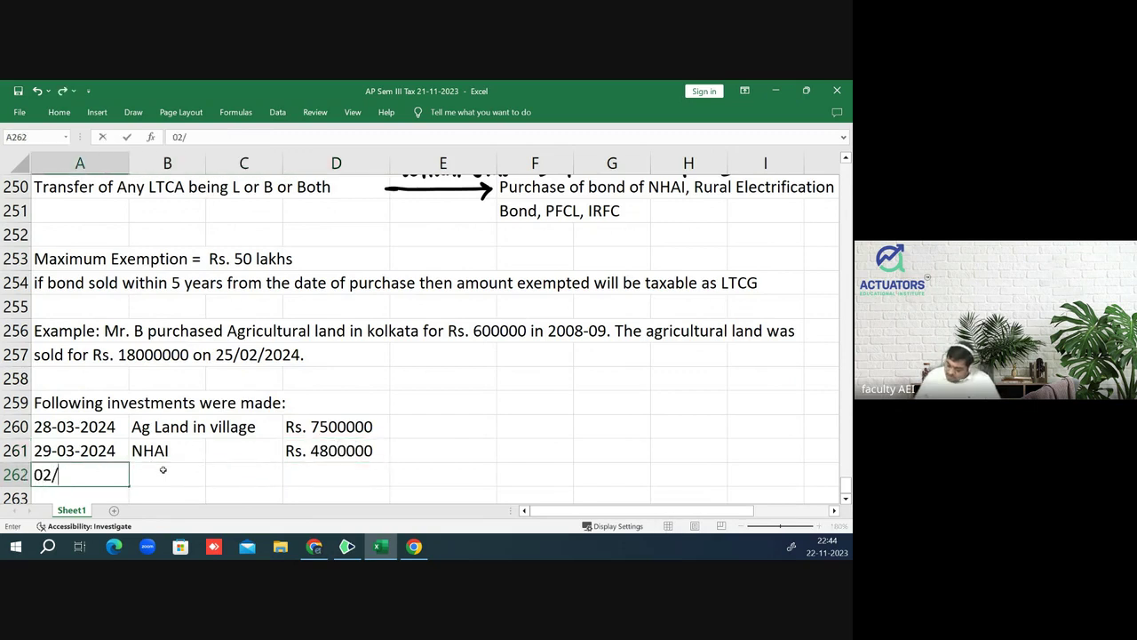
text(04/20)
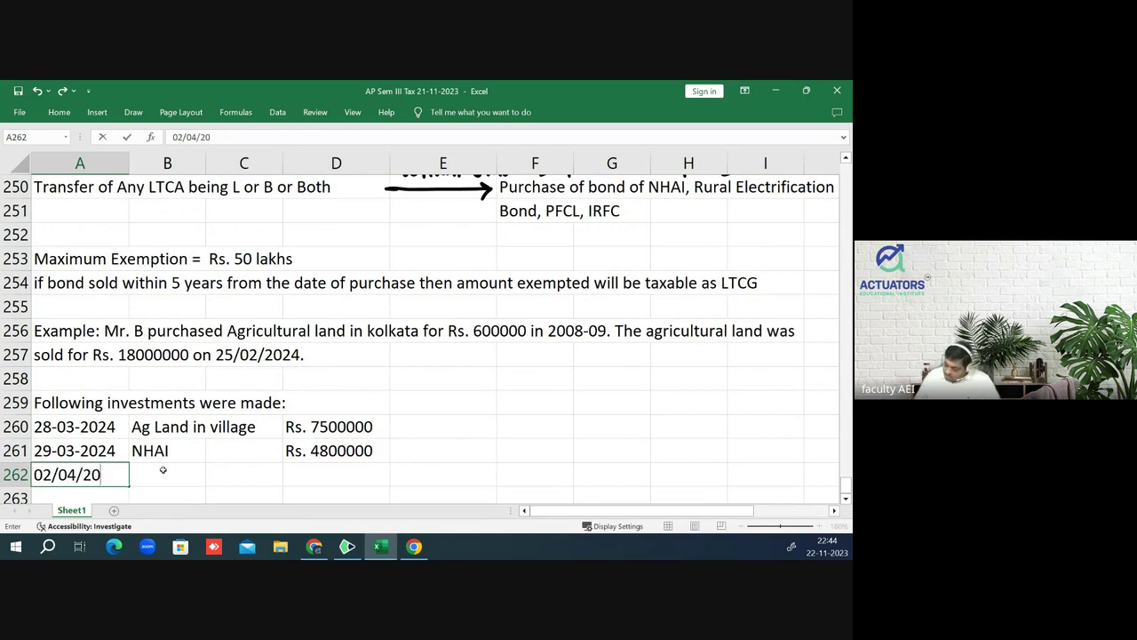
text(24)
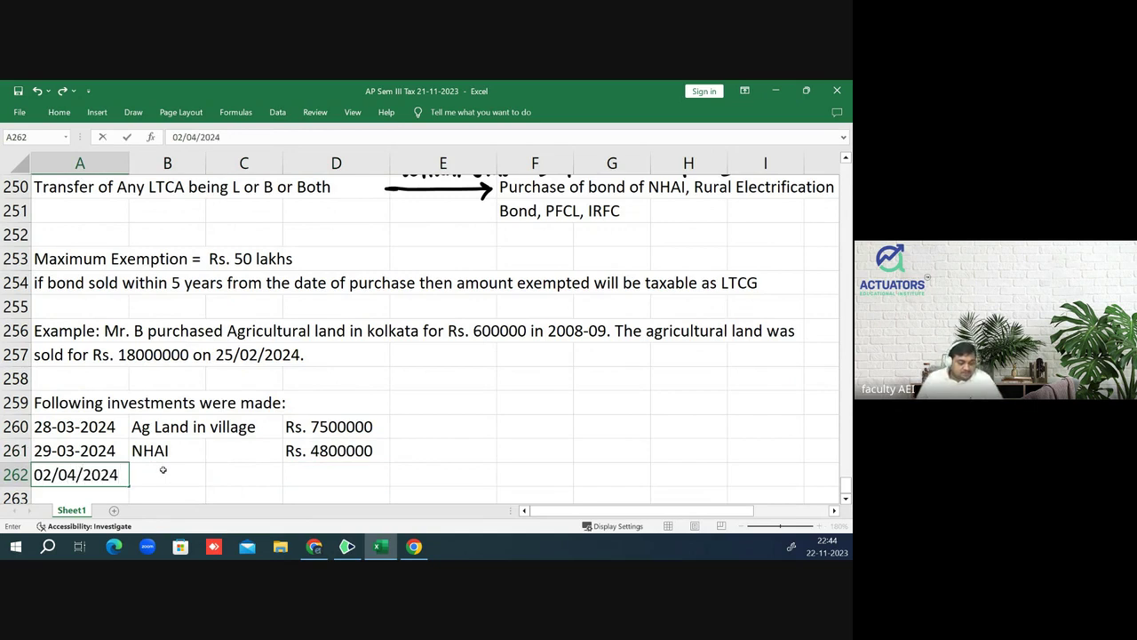
key(Return)
key(Up)
key(Right)
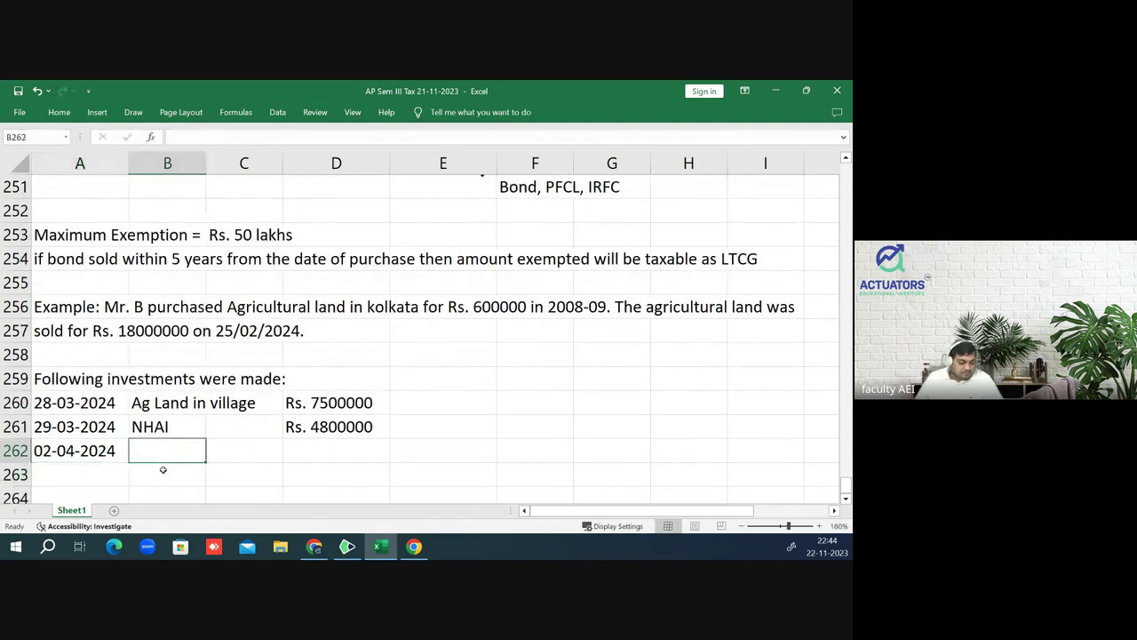
text(RE)
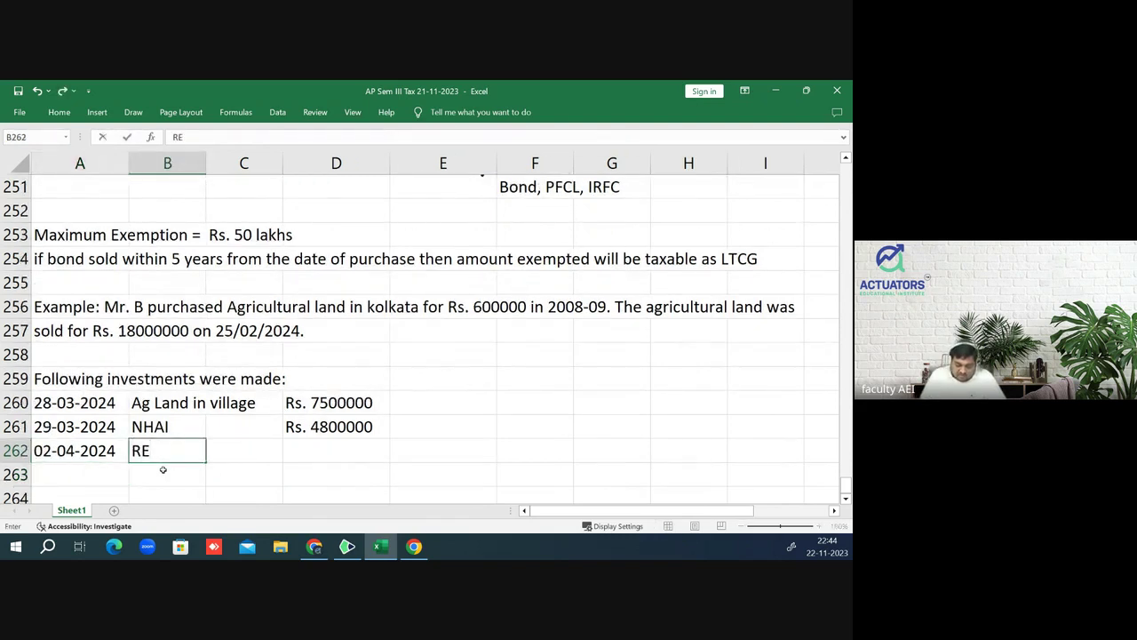
text(C)
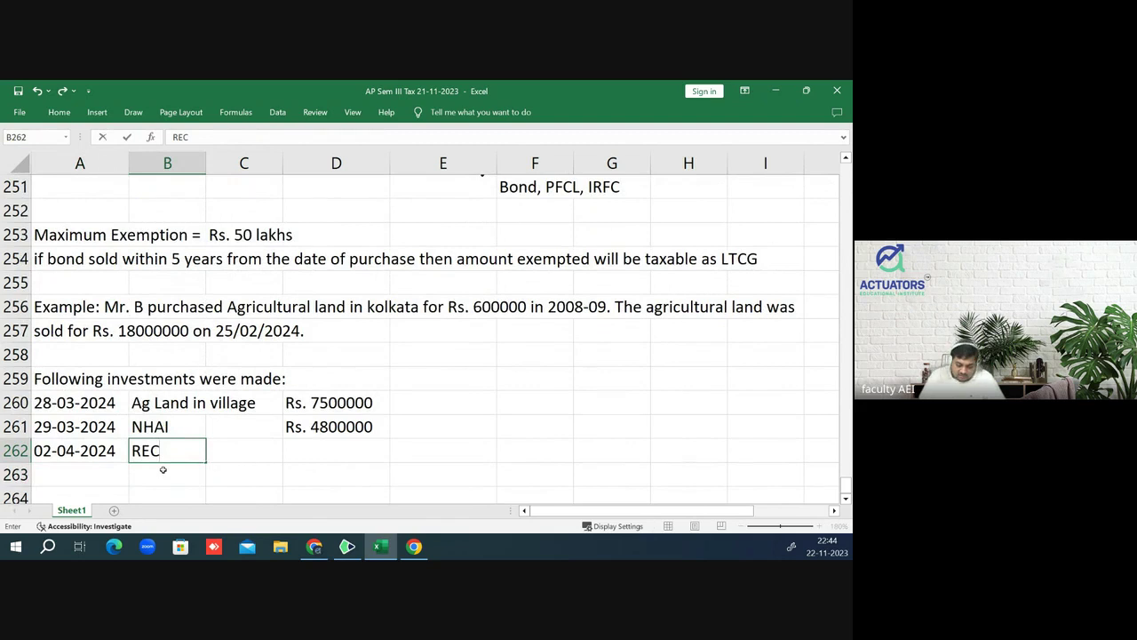
text(L)
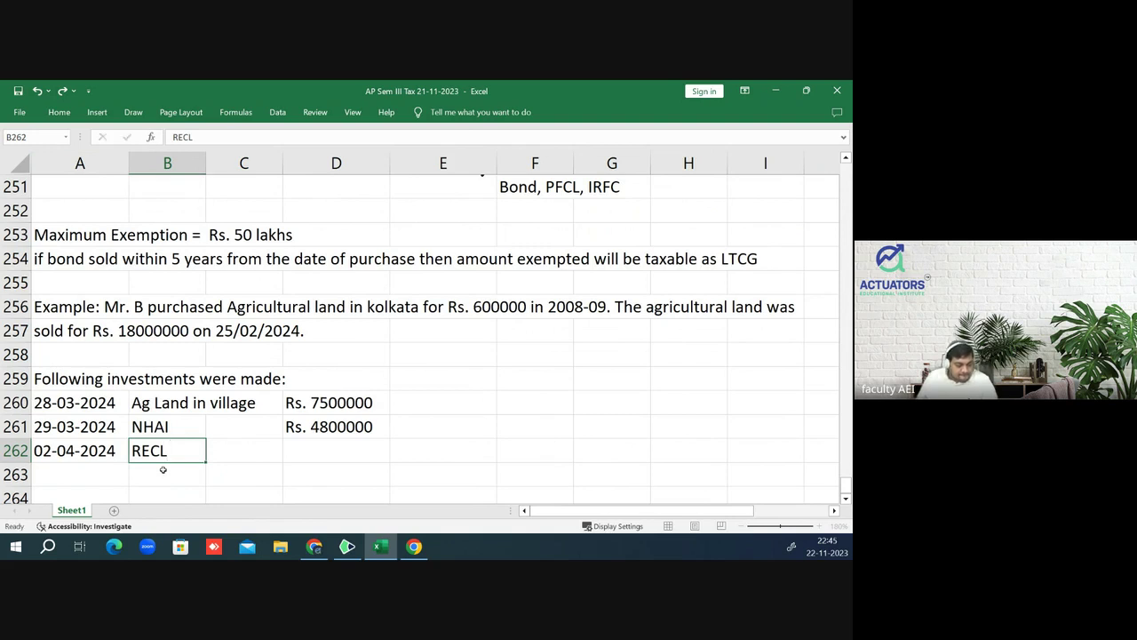
key(Return)
key(Up)
key(Right)
key(Right)
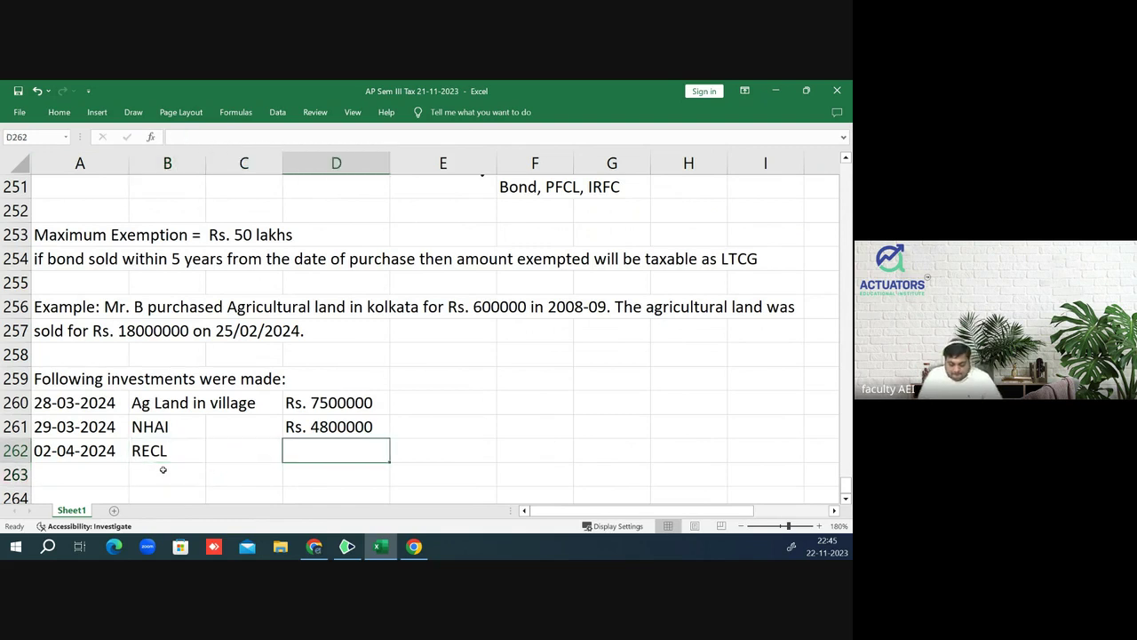
text(Rs)
key(BackSpace)
key(BackSpace)
text(Rs)
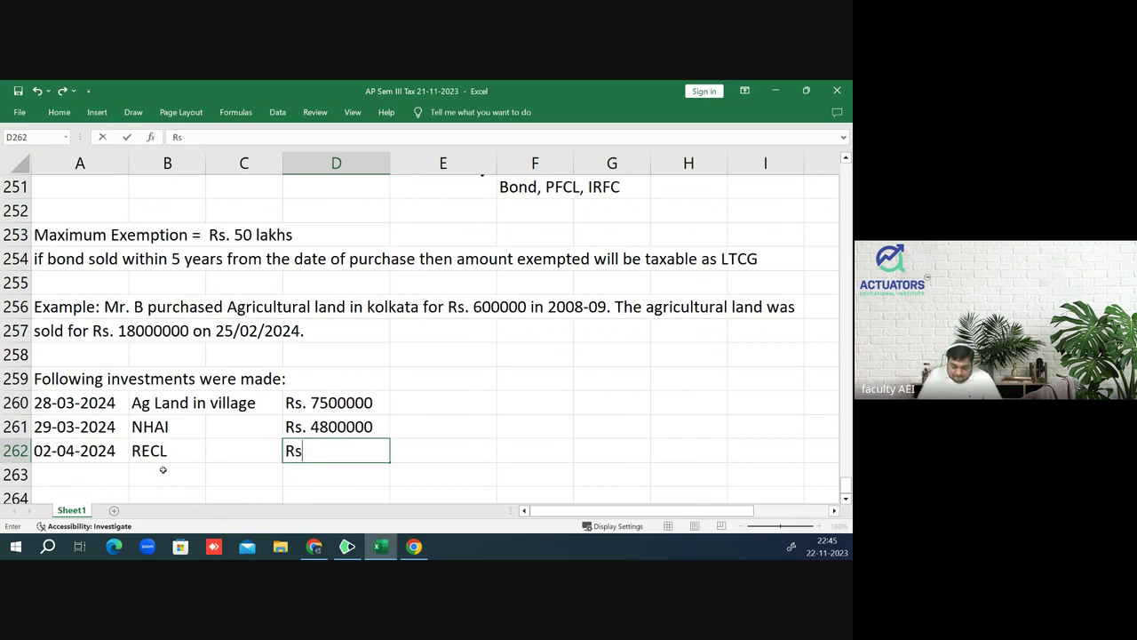
text(. 47000)
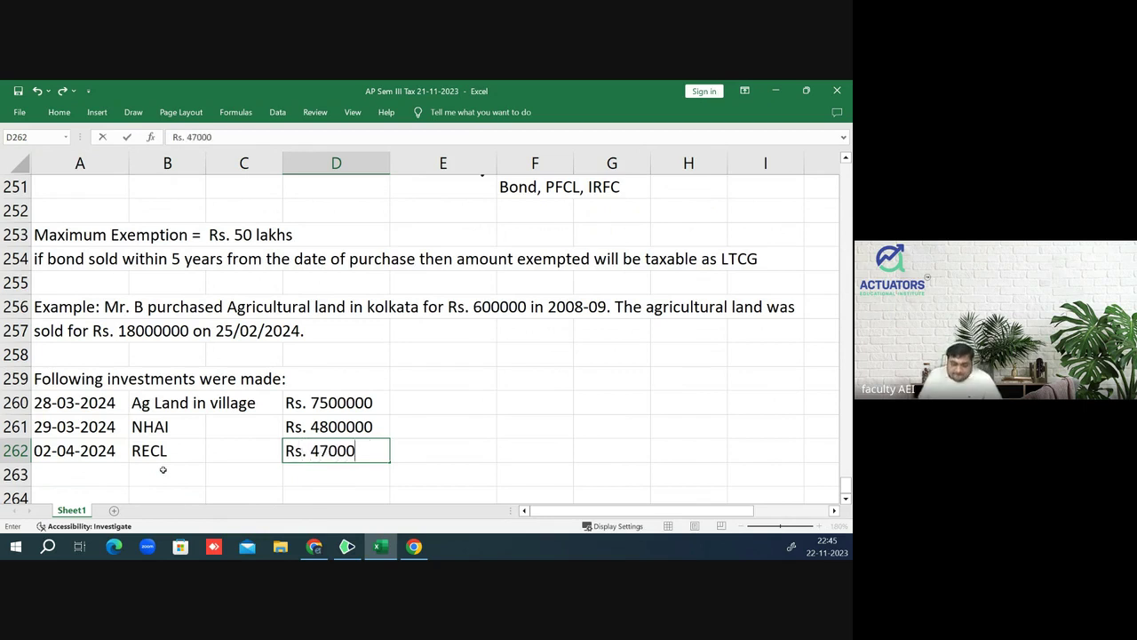
text(00)
key(Return)
key(Up)
key(Up)
key(Up)
key(Up)
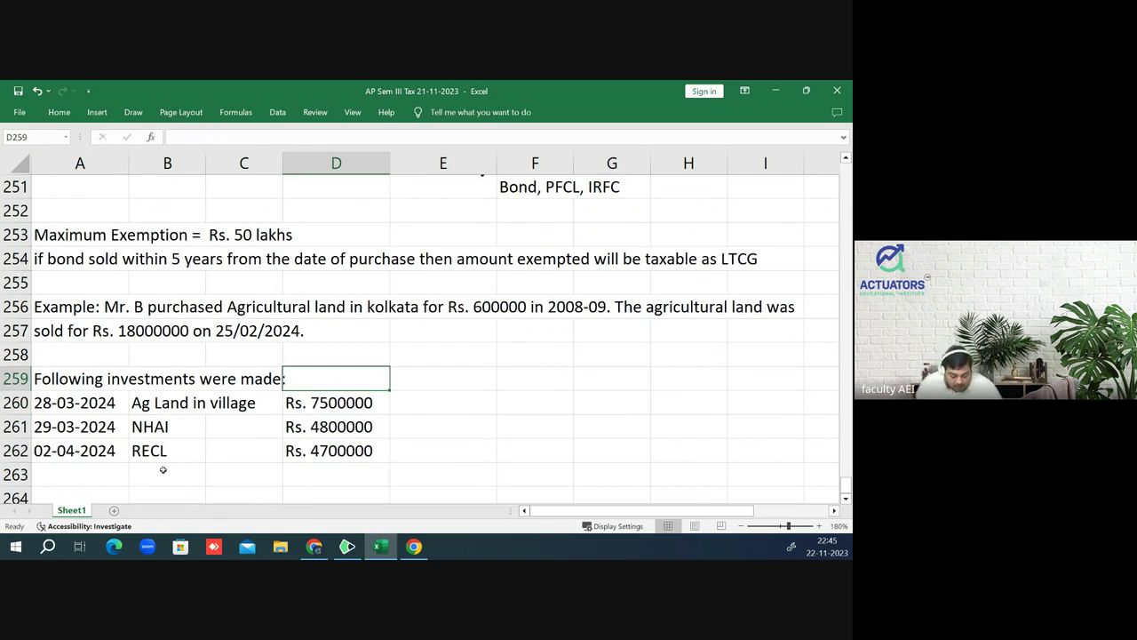
key(Down)
key(Down)
key(Down)
key(Down)
key(Left)
key(Left)
key(Left)
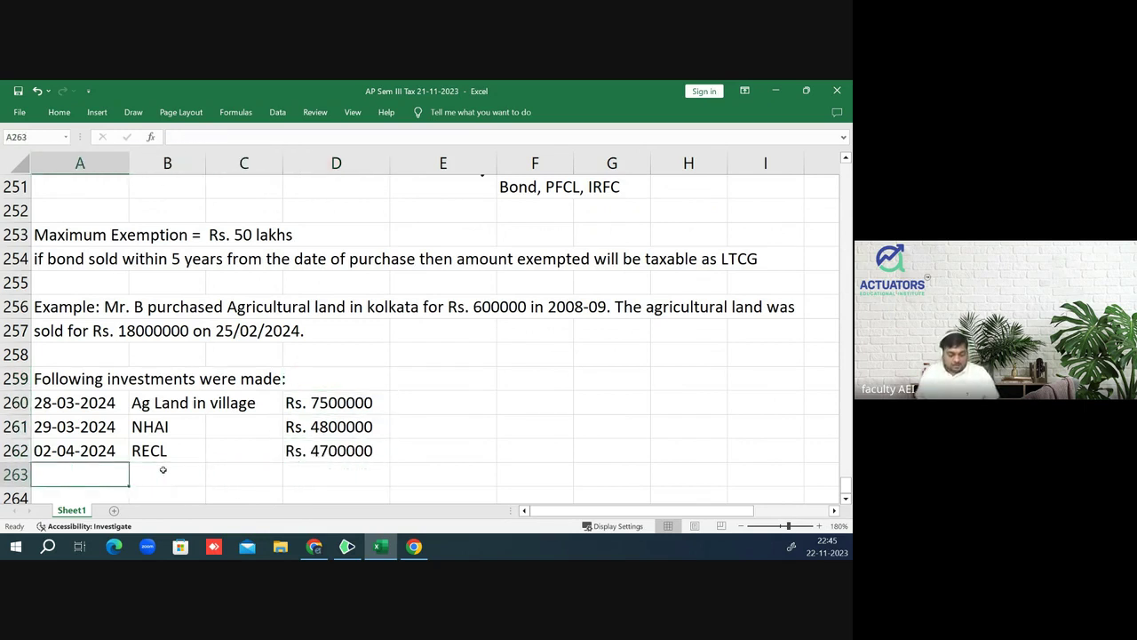
key(Down)
- Add the task line 'Compute CG' below the investment list
text(Co)
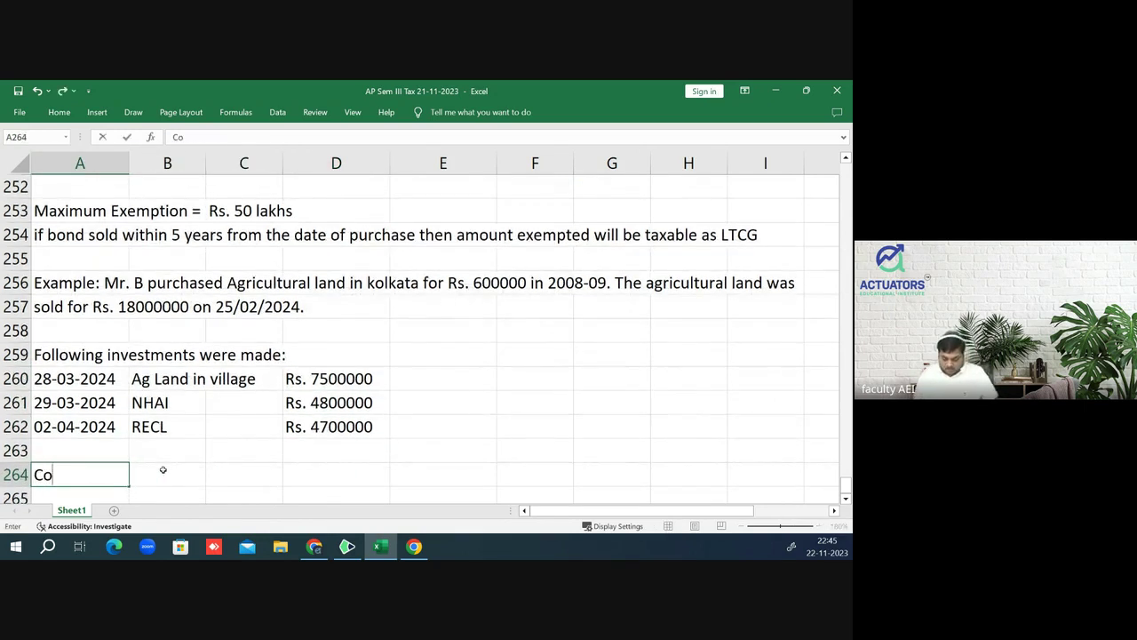
text(mpute C)
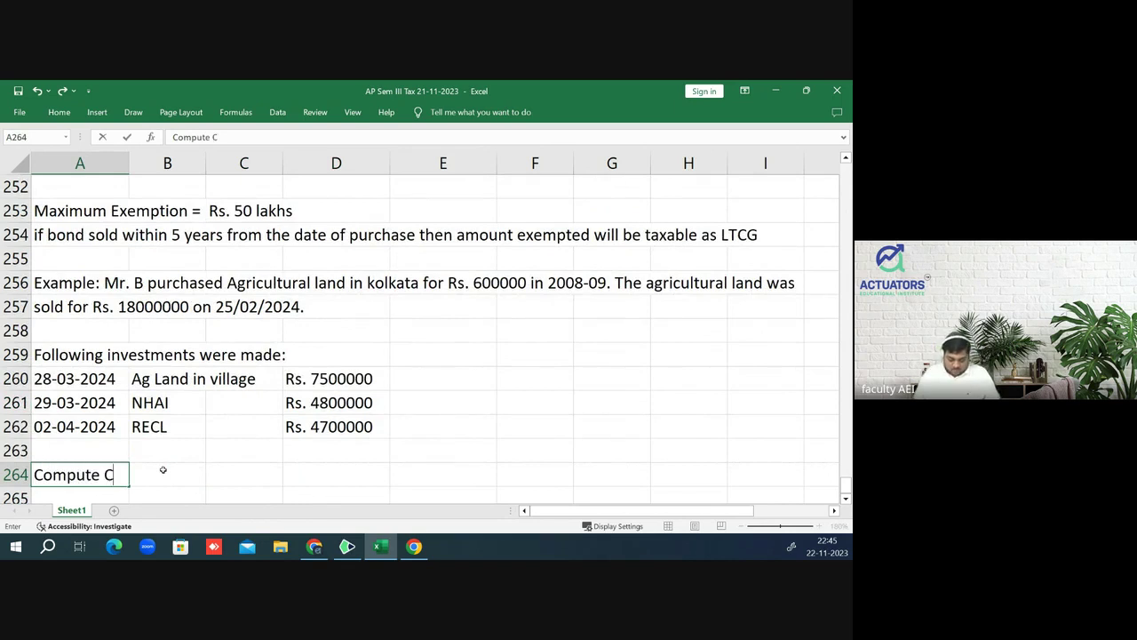
text(G)
key(Return)
key(Up)
key(Up)
key(Up)
key(Up)
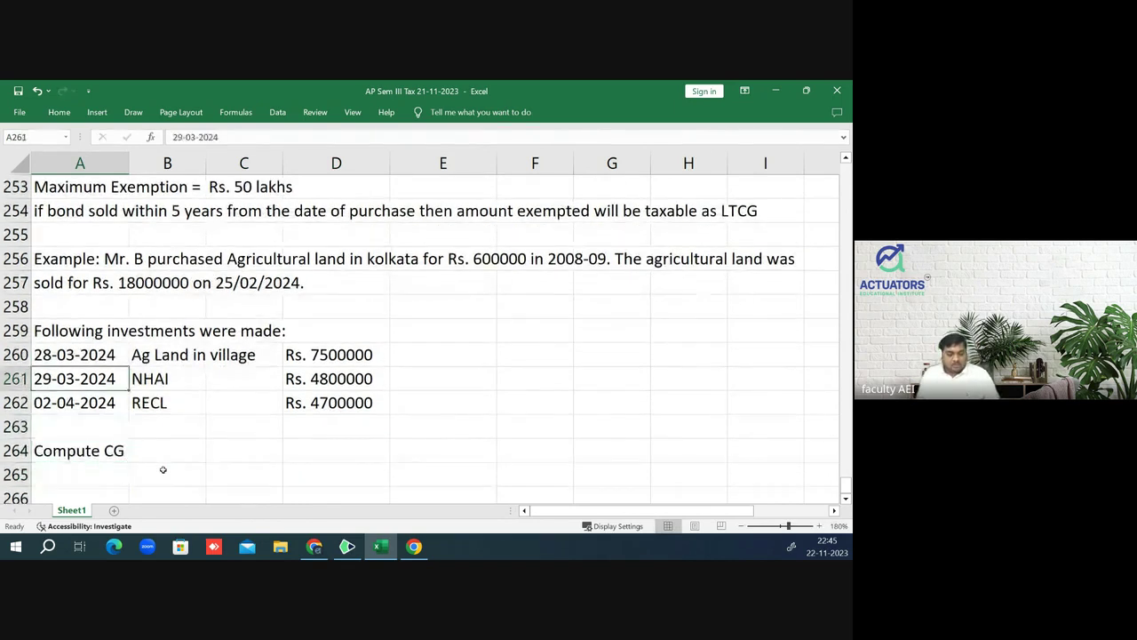
key(Down)
key(Down)
key(Down)
key(Down)
key(Down)
key(Down)
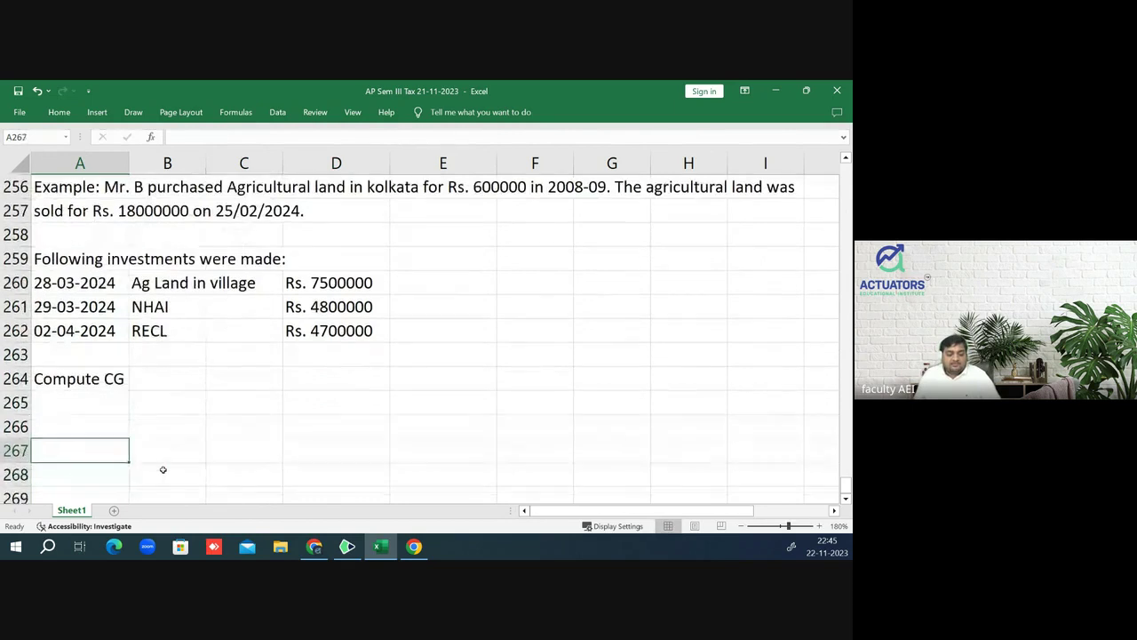
- Add a bold, underlined 'Solution:' heading in row 266
key(Up)
text(Solution)
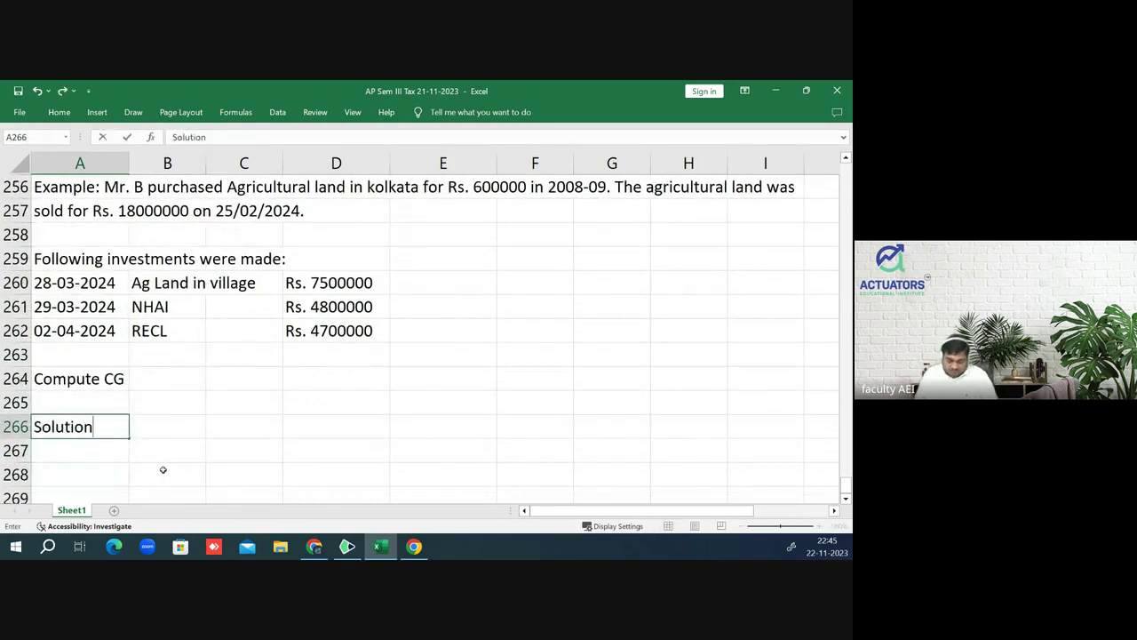
text(:)
key(Return)
key(Up)
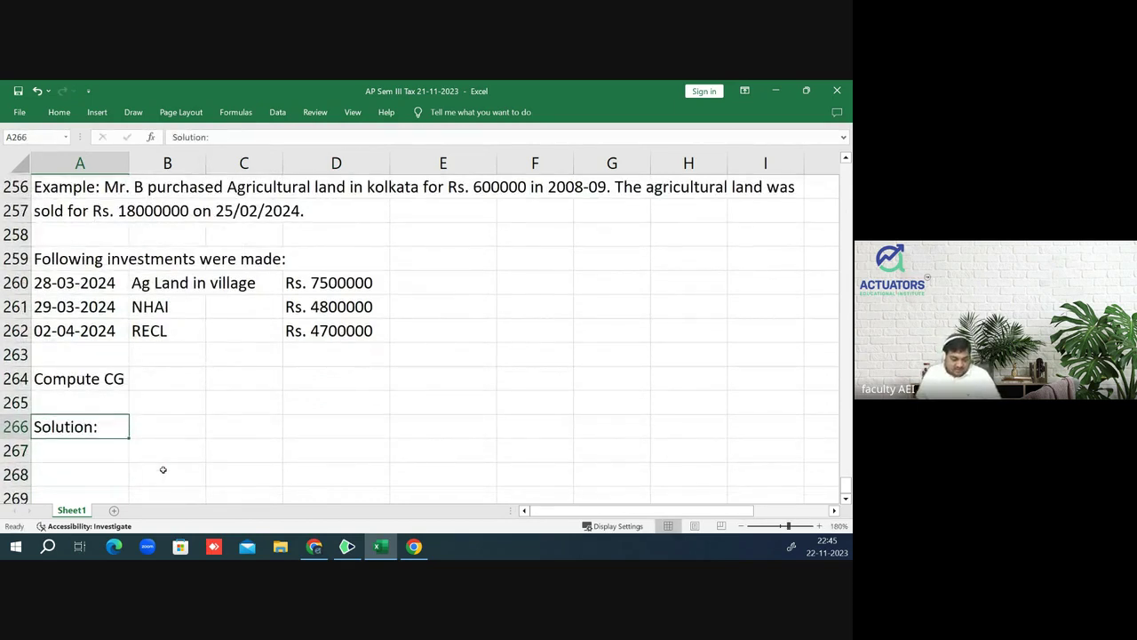
key(ctrl+b)
key(ctrl+u)
key(Down)
- Enter 'POH = 2008-09 - 25/02/2024 = long term capital asset' in A267
text(P)
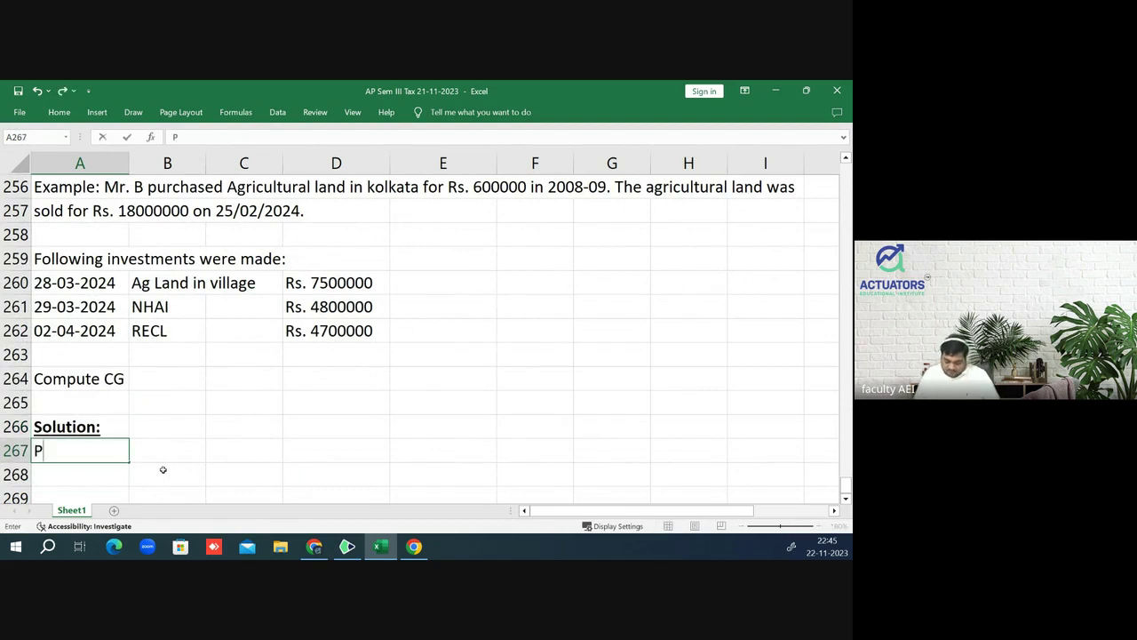
text(OH = )
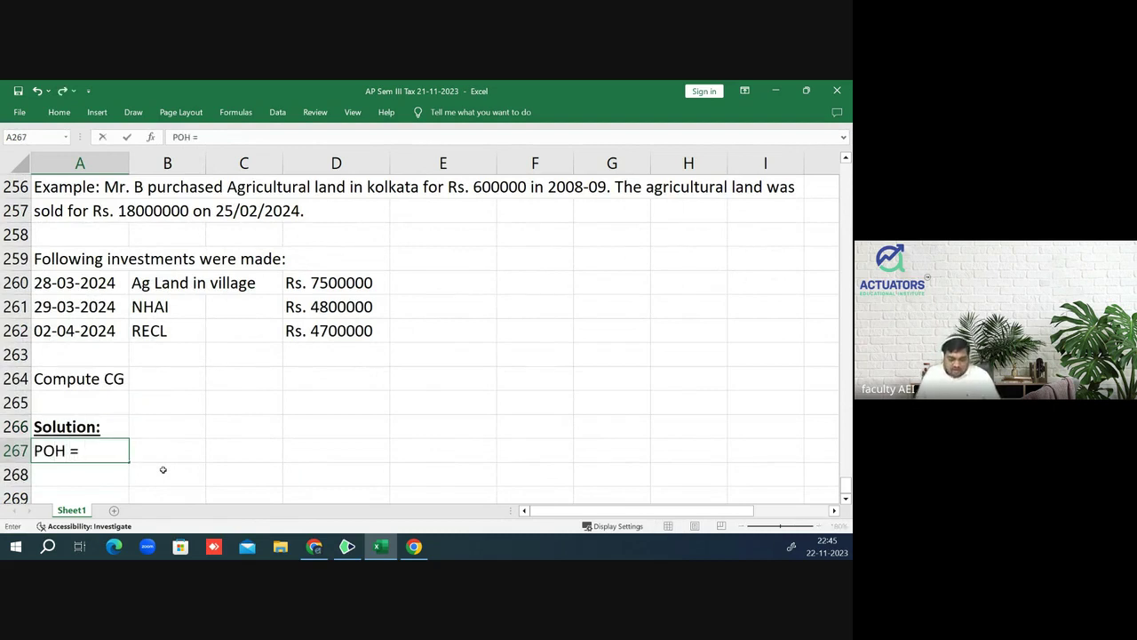
text(2008-)
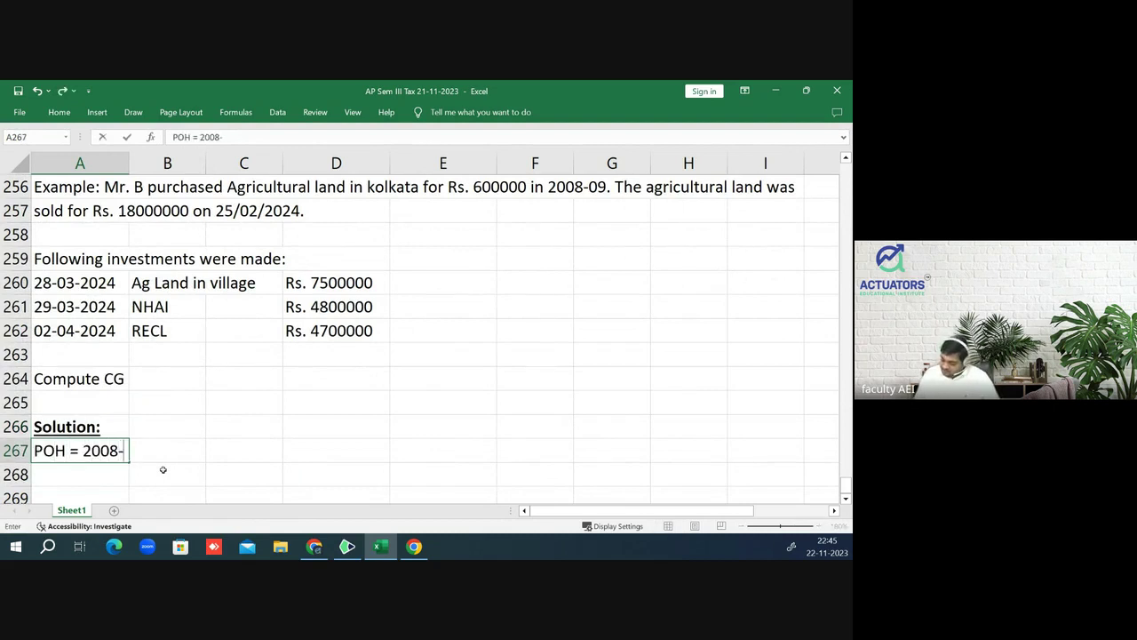
text(2)
key(BackSpace)
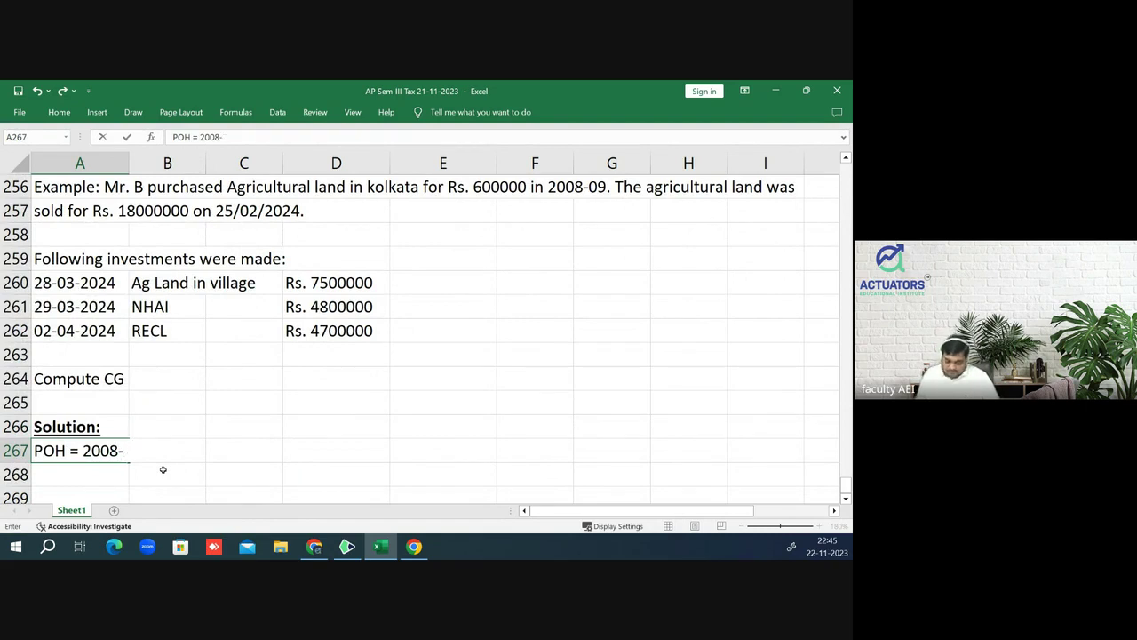
text(09-)
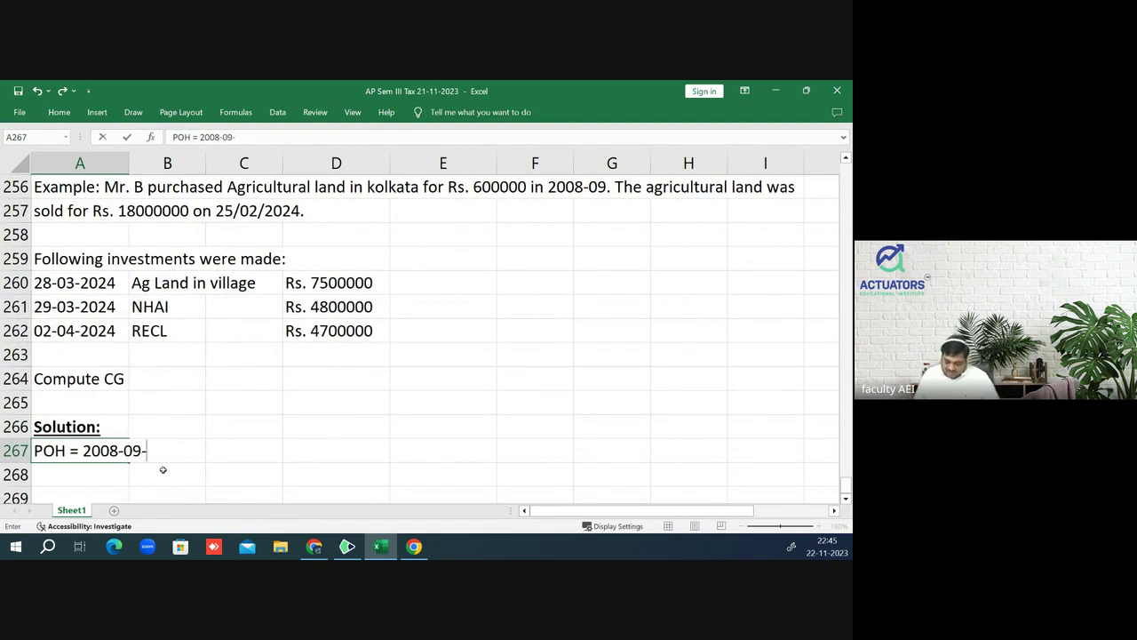
key(BackSpace)
text(- )
text(25/02)
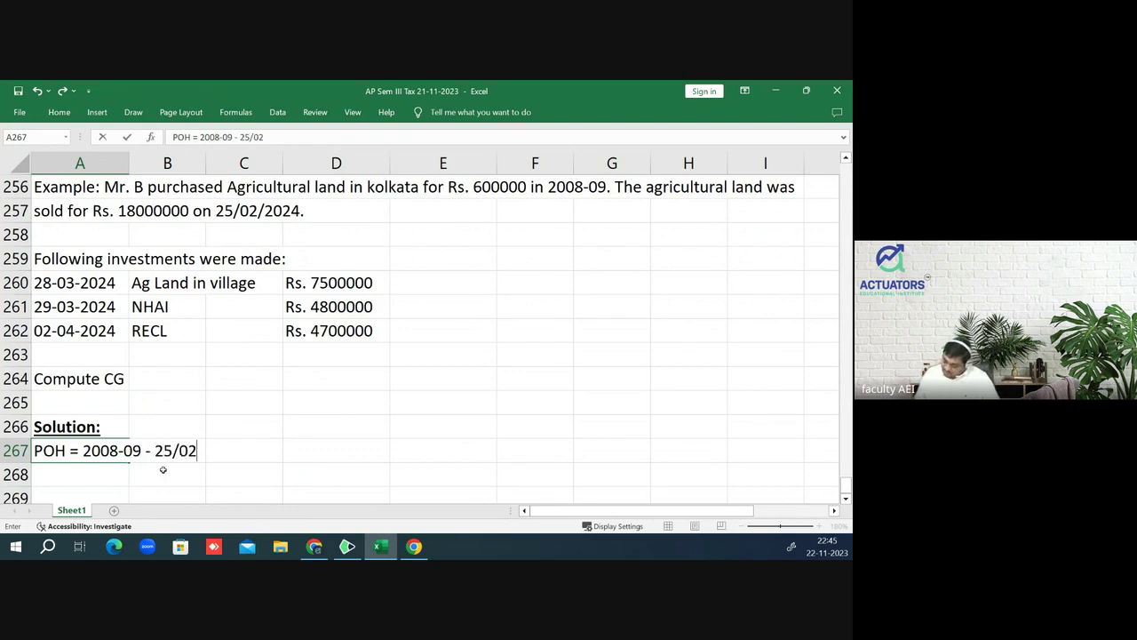
text(/)
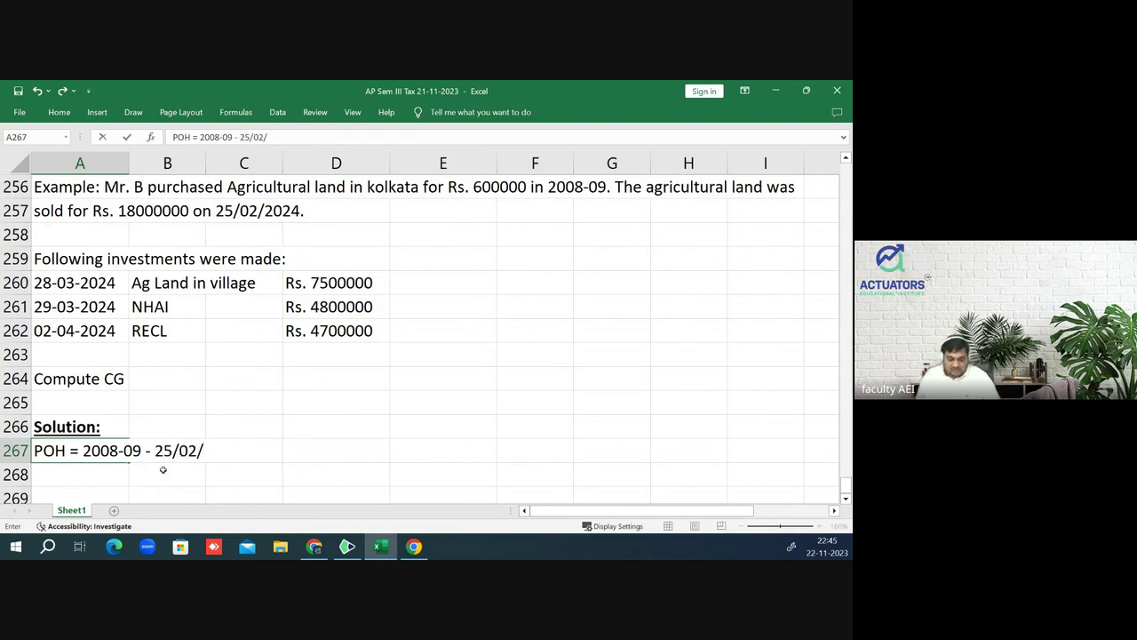
text(2024 )
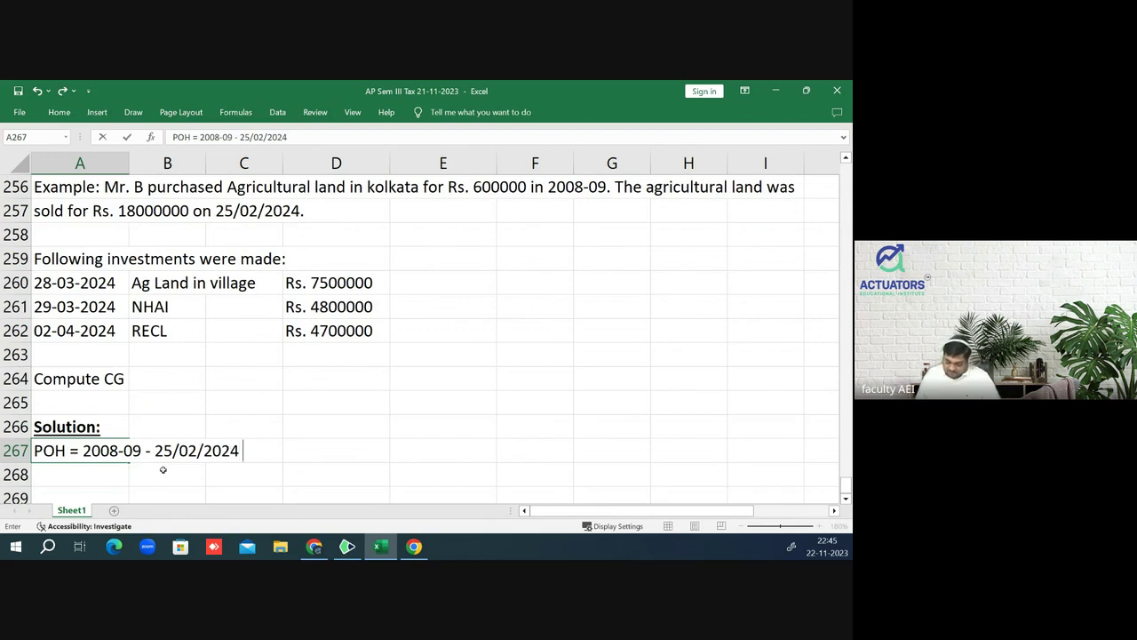
text(= long)
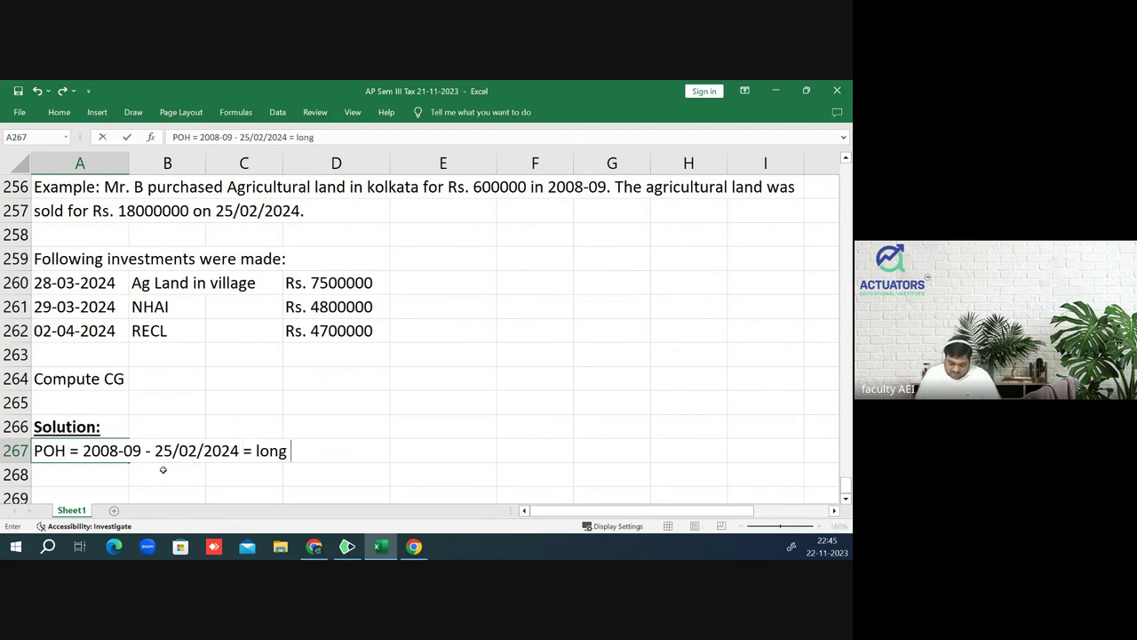
text( term capita)
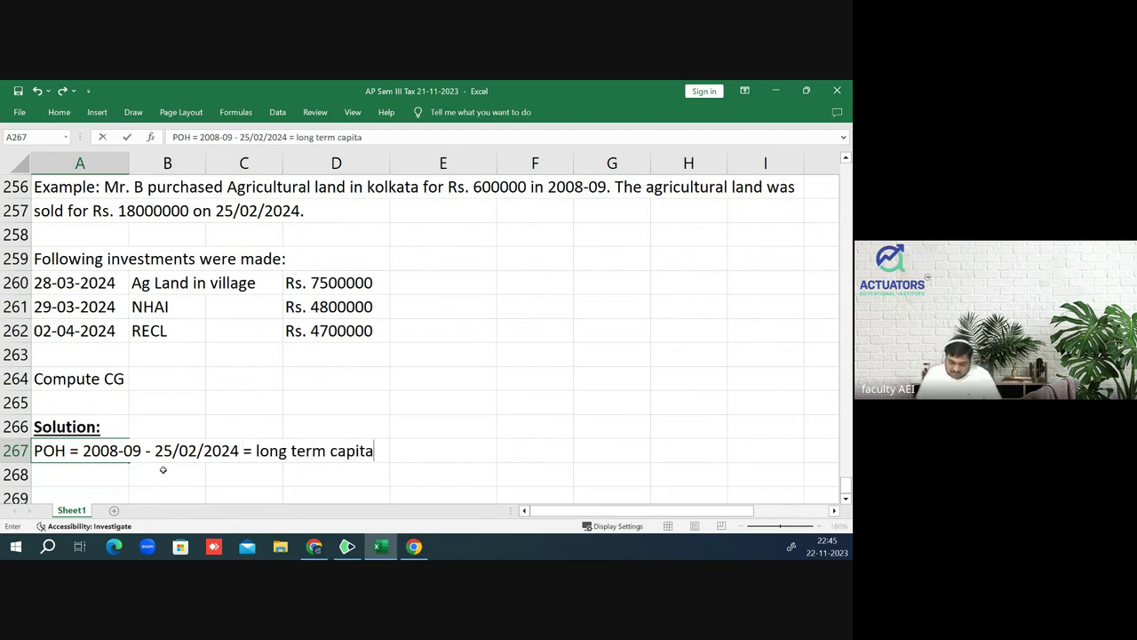
text(l asset)
key(Return)
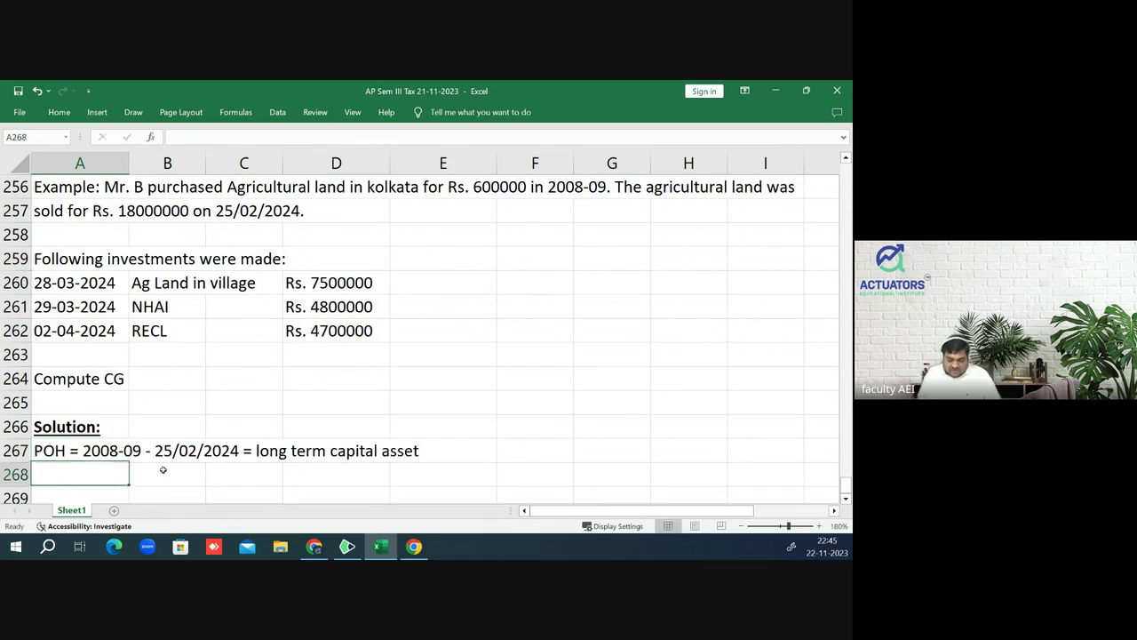
key(Up)
key(Up)
key(Up)
key(Up)
key(Up)
key(Up)
key(Up)
key(Up)
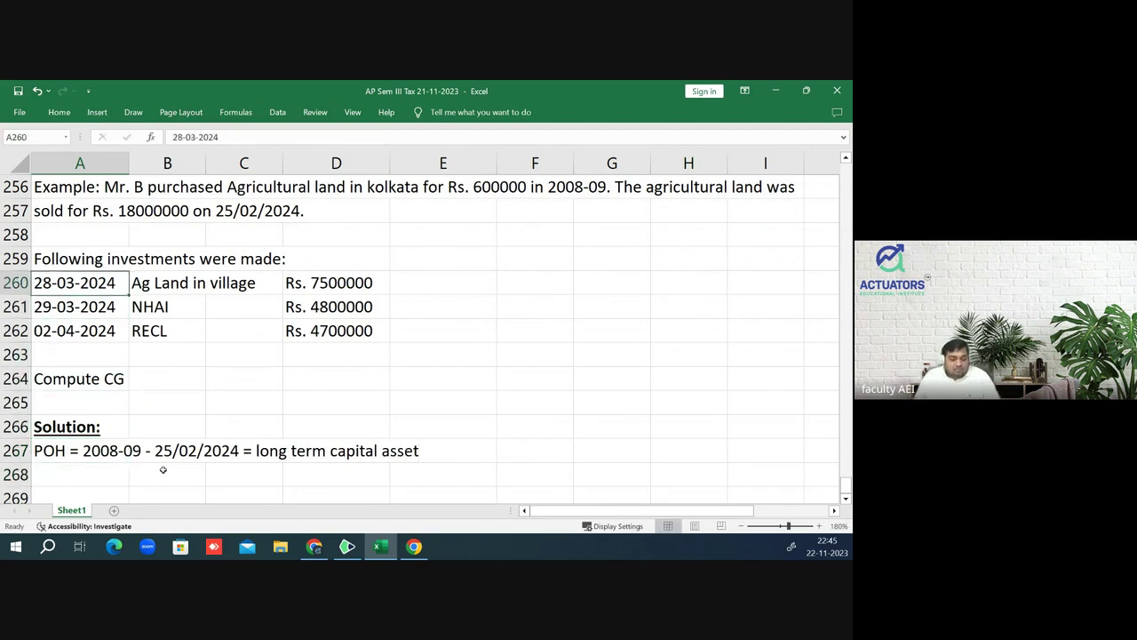
key(Up)
key(Up)
key(Up)
key(Up)
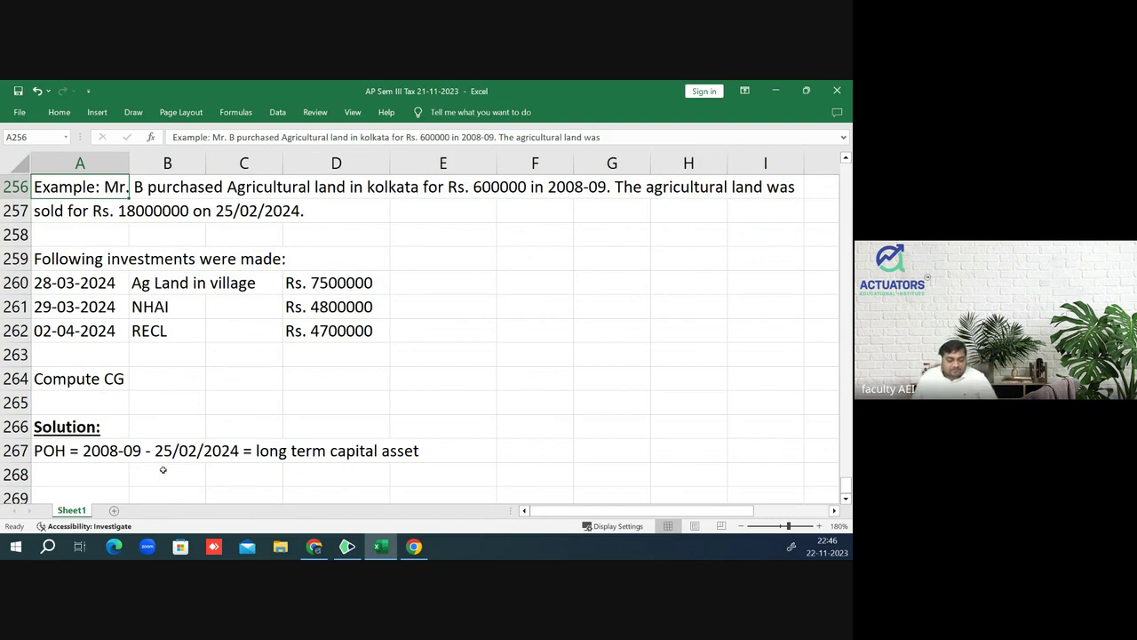
key(Up)
key(Page_Up)
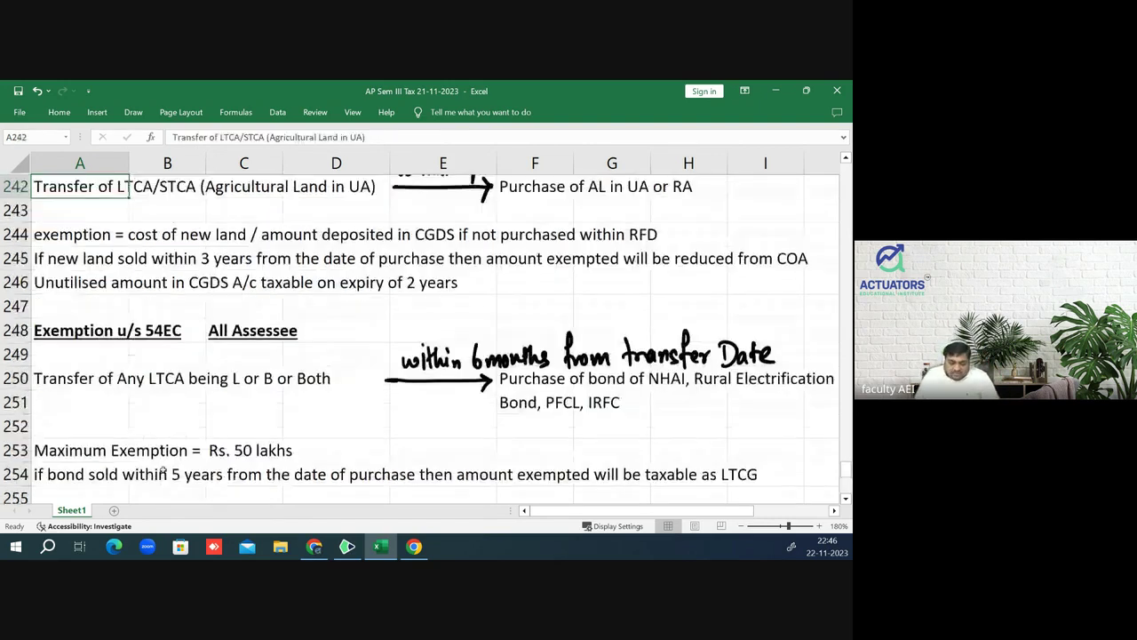
key(Page_Up)
key(Down)
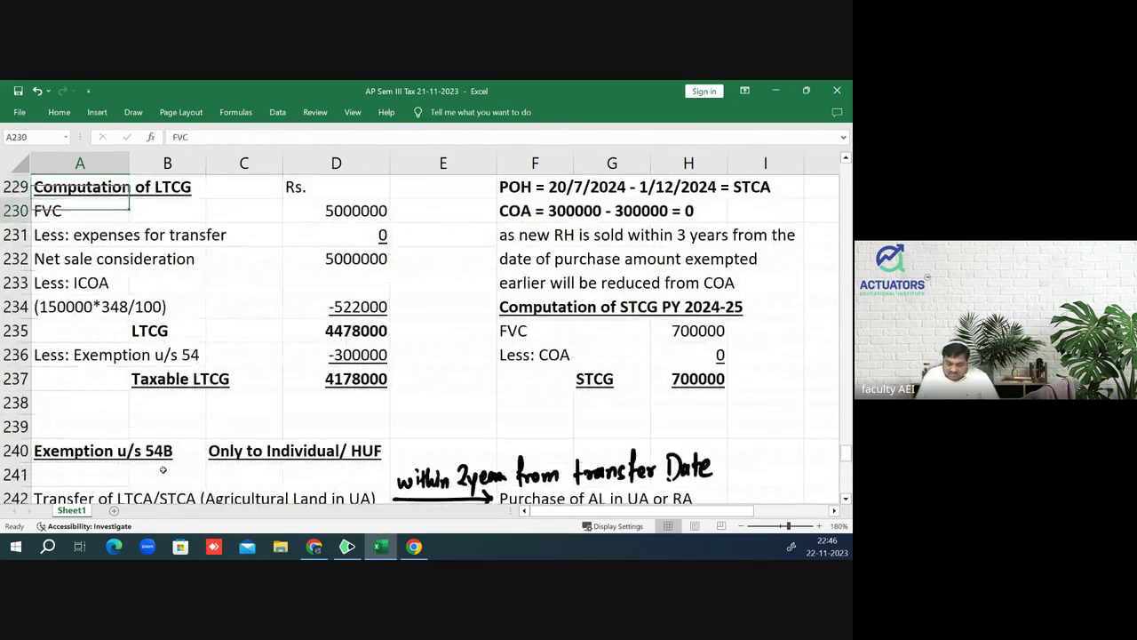
key(Down)
key(Down)
key(Down)
key(Down)
key(Down)
key(Down)
key(Down)
key(Down)
key(Down)
key(Up)
key(Up)
key(Up)
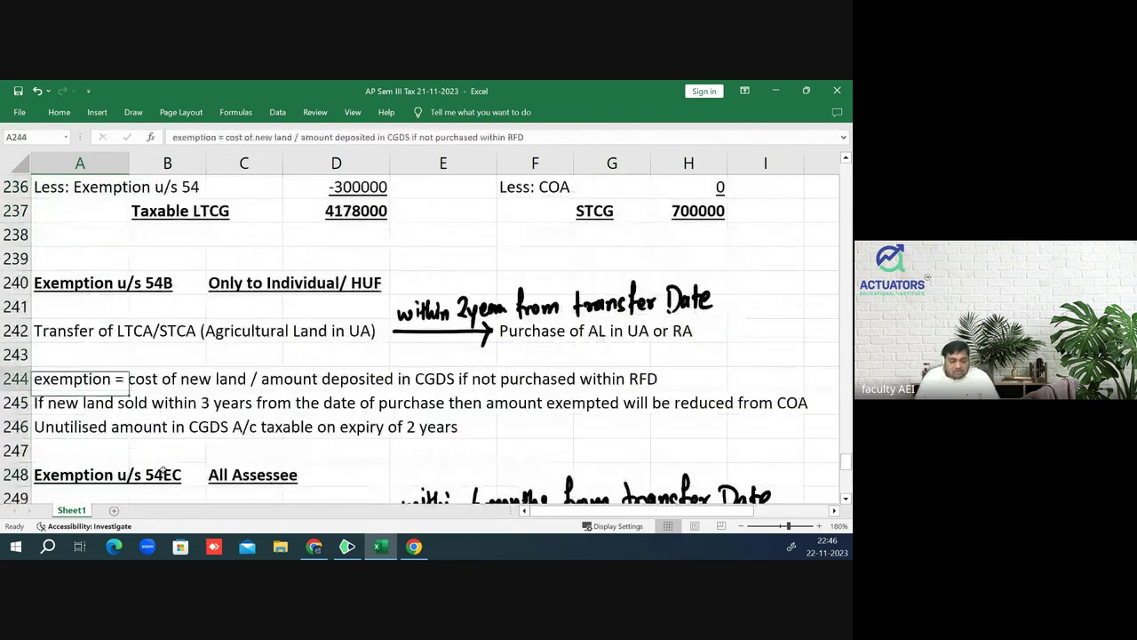
key(Up)
key(Up)
key(Down)
key(Down)
key(Down)
key(Down)
key(Down)
key(Down)
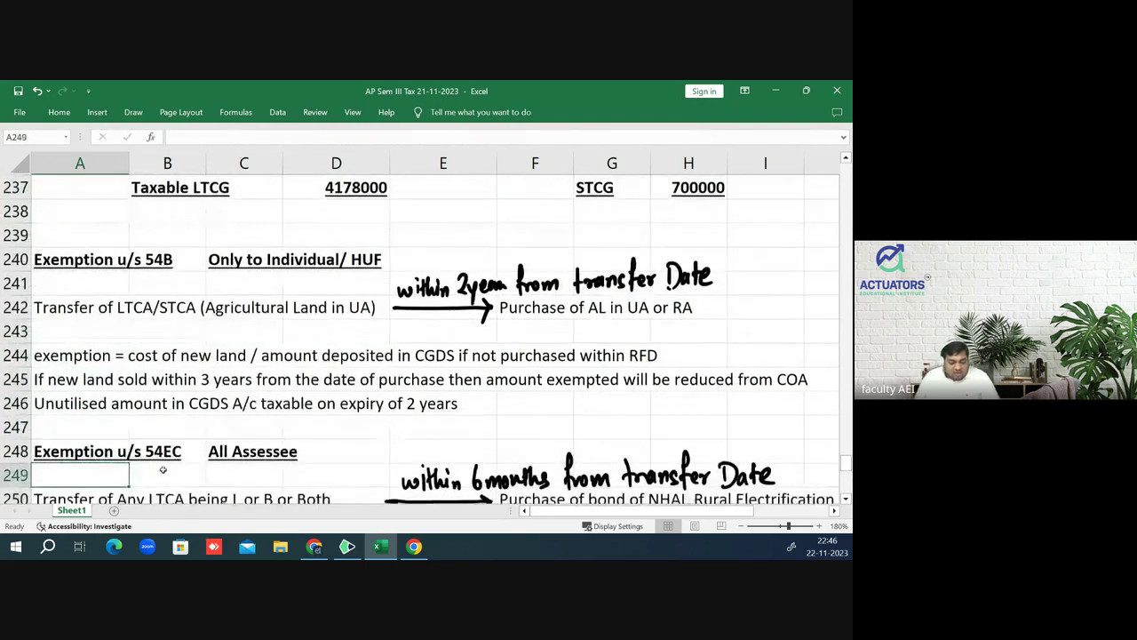
key(Down)
key(Up)
key(Up)
key(Up)
key(Up)
key(Up)
key(Up)
key(Up)
key(Up)
key(Up)
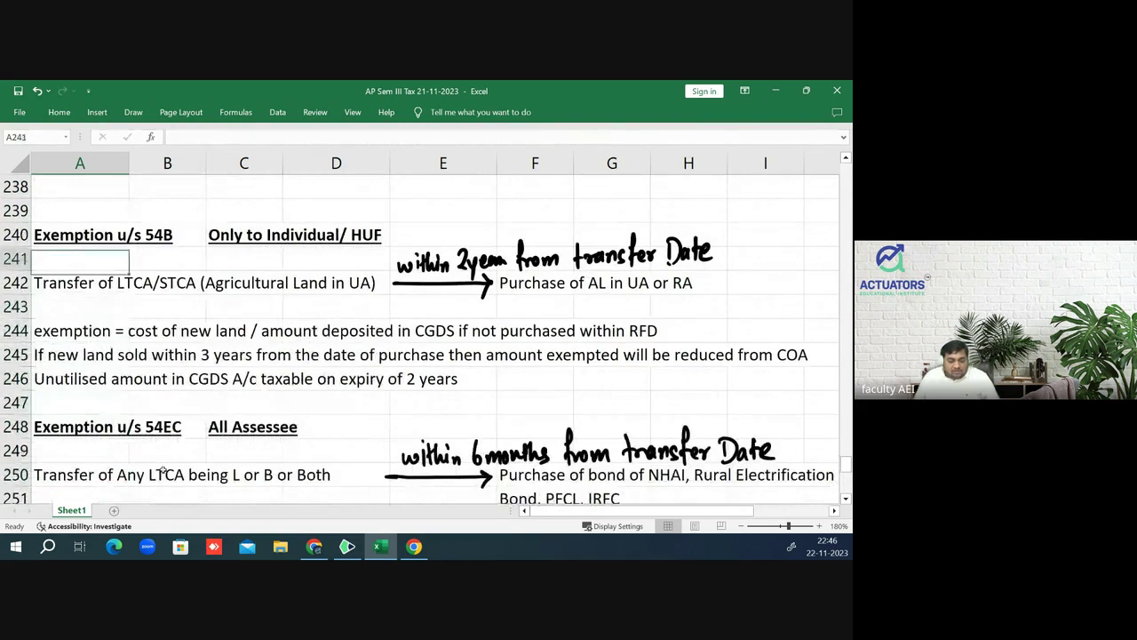
key(Down)
key(Down)
key(Down)
key(Up)
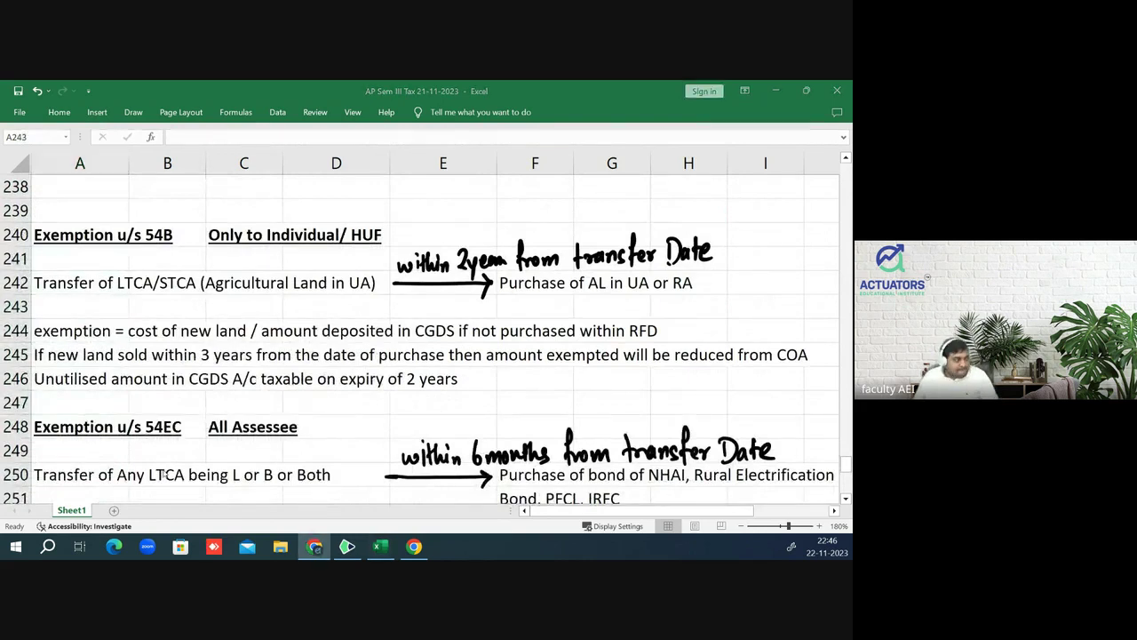
key(Down)
key(Up)
key(Down)
key(Down)
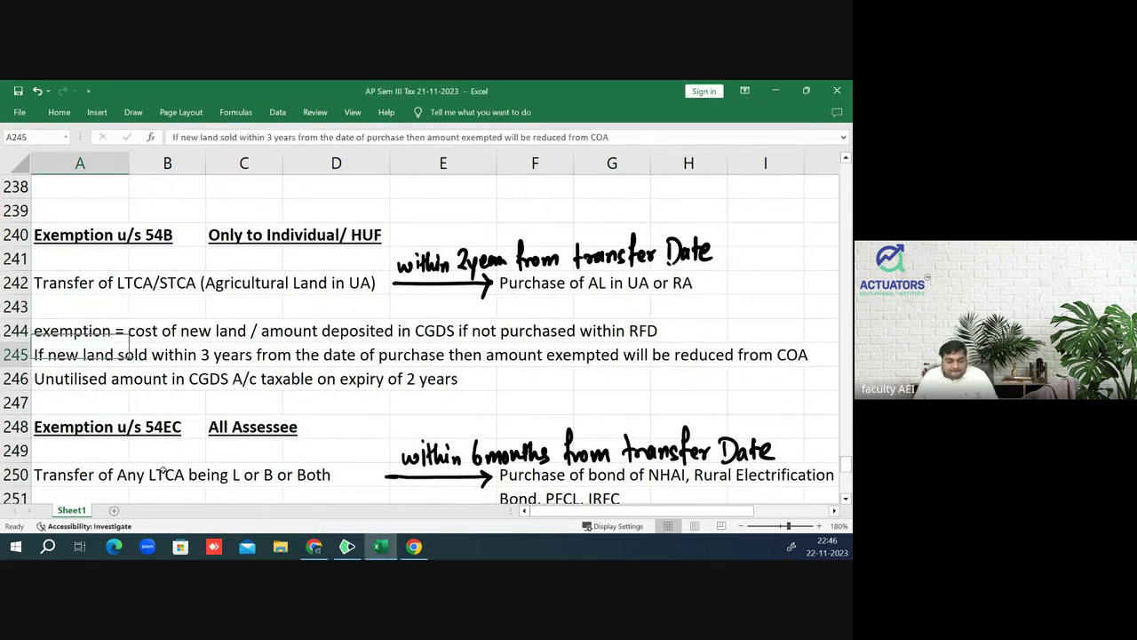
key(Down)
key(Down)
key(Down)
key(Down)
key(Down)
key(Down)
key(Down)
key(Down)
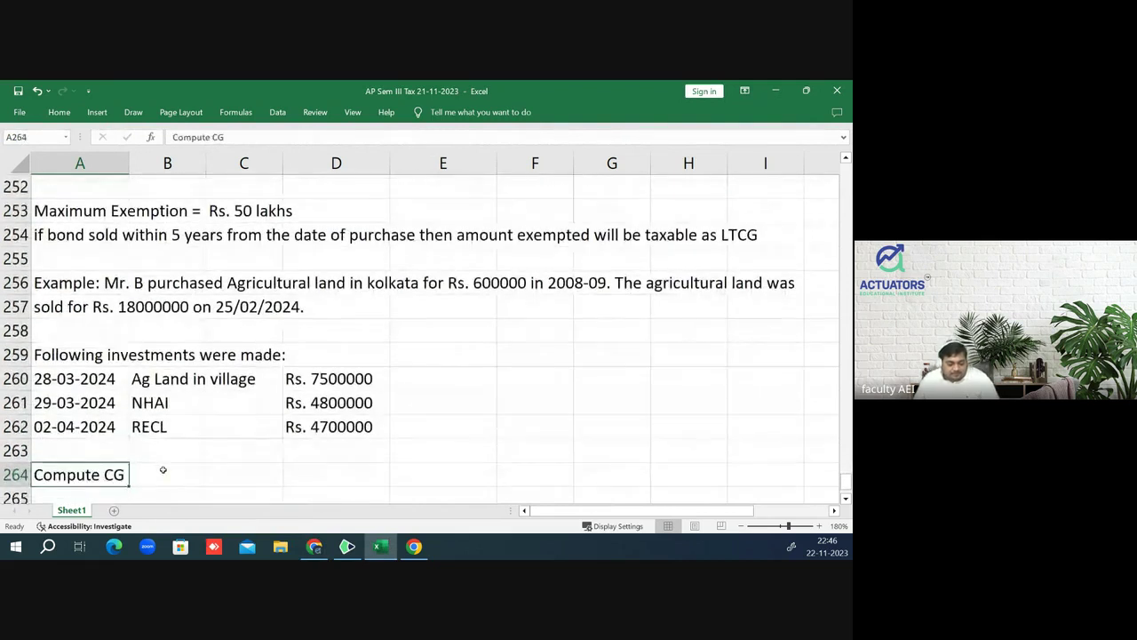
key(Down)
key(Down)
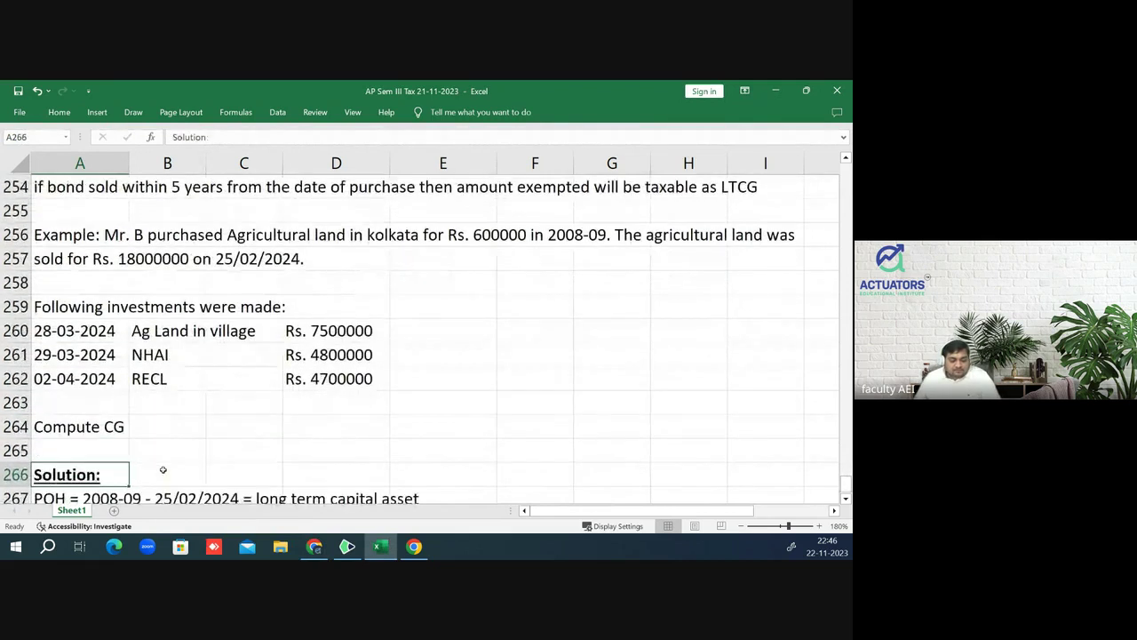
key(Down)
key(Down)
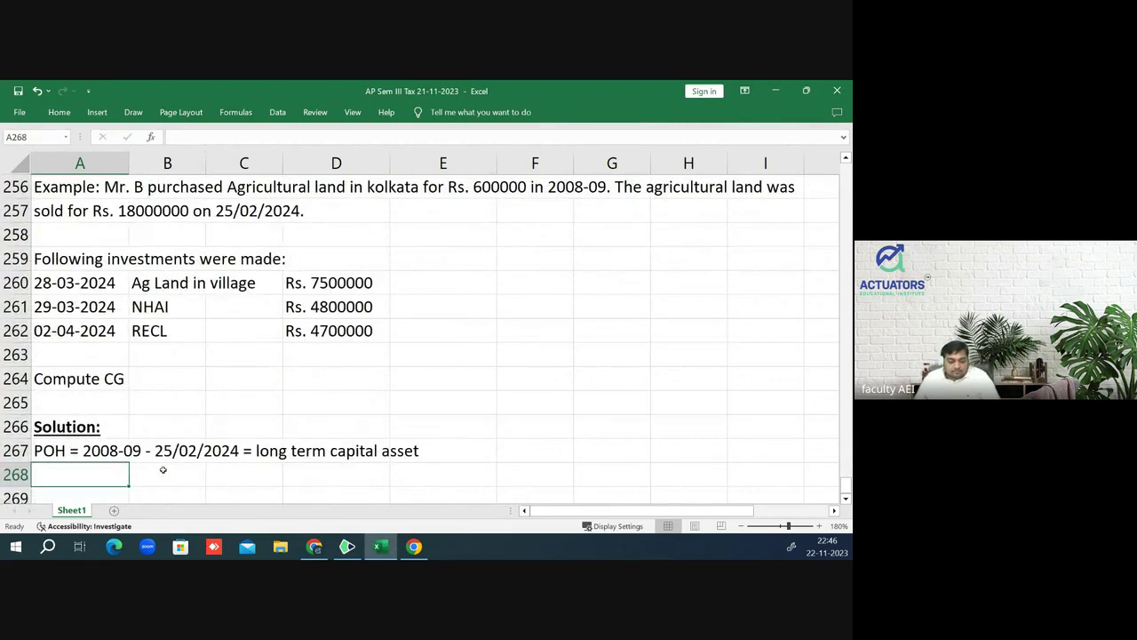
- Enter 'Comutation of LTCG PY 2023-24' in A269 and make it bold and underlined
key(Down)
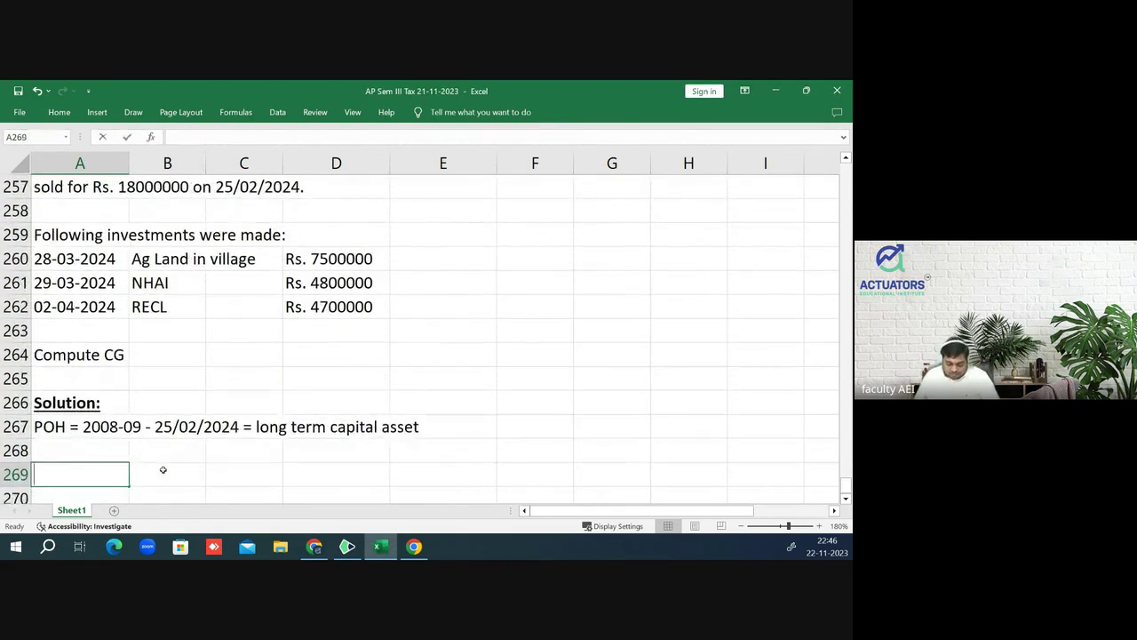
text(Comutatio)
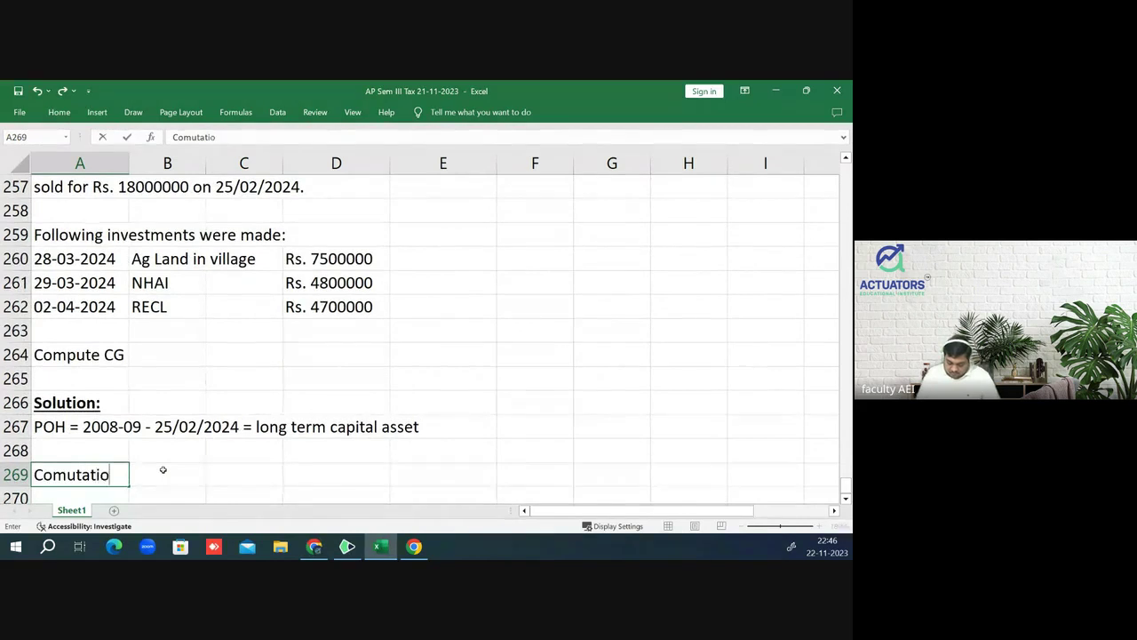
text(n of )
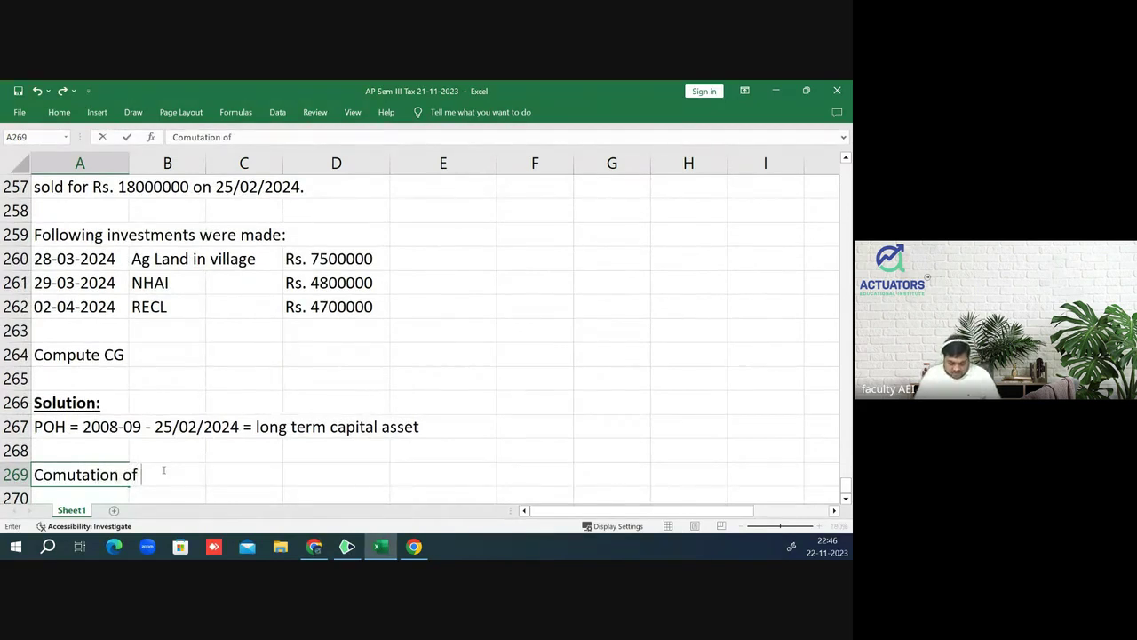
text(LTCG )
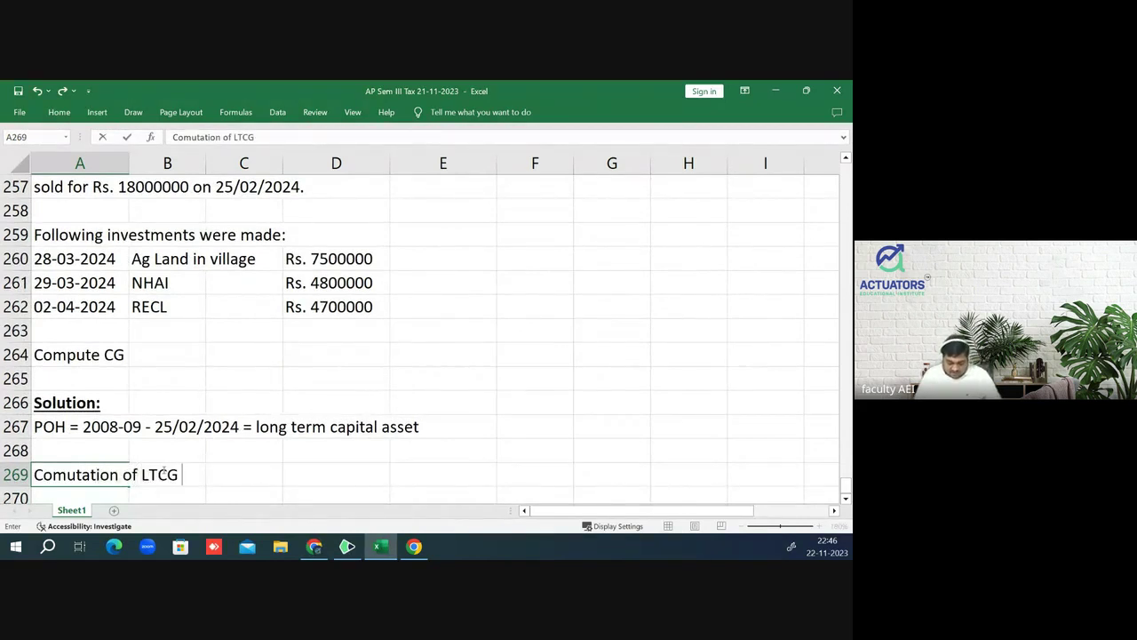
text(PY 2)
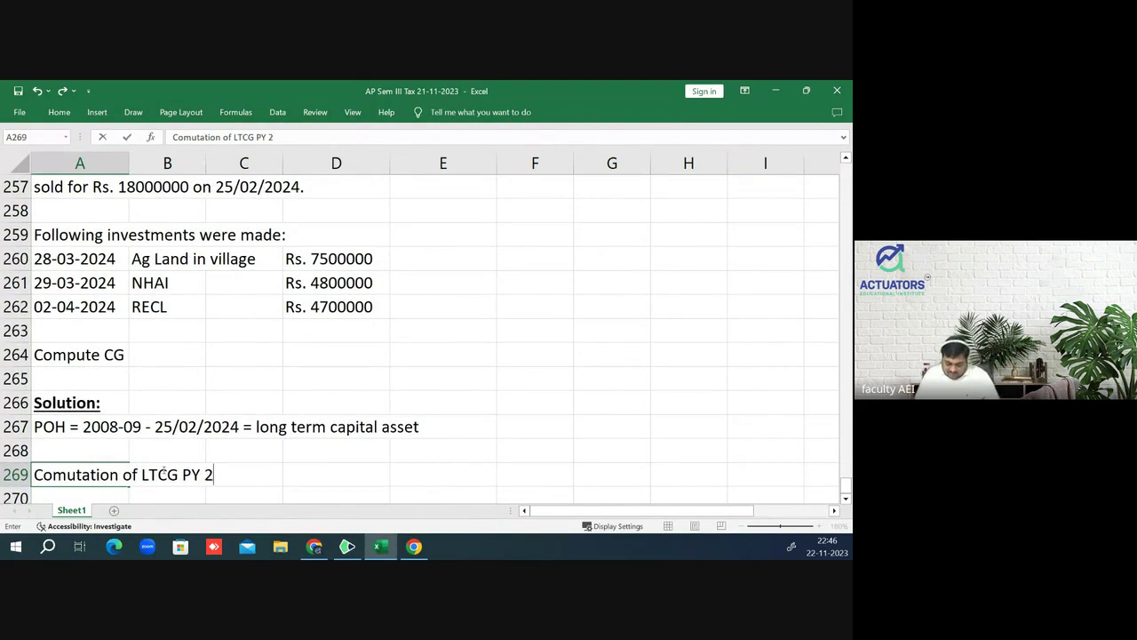
text(023-24)
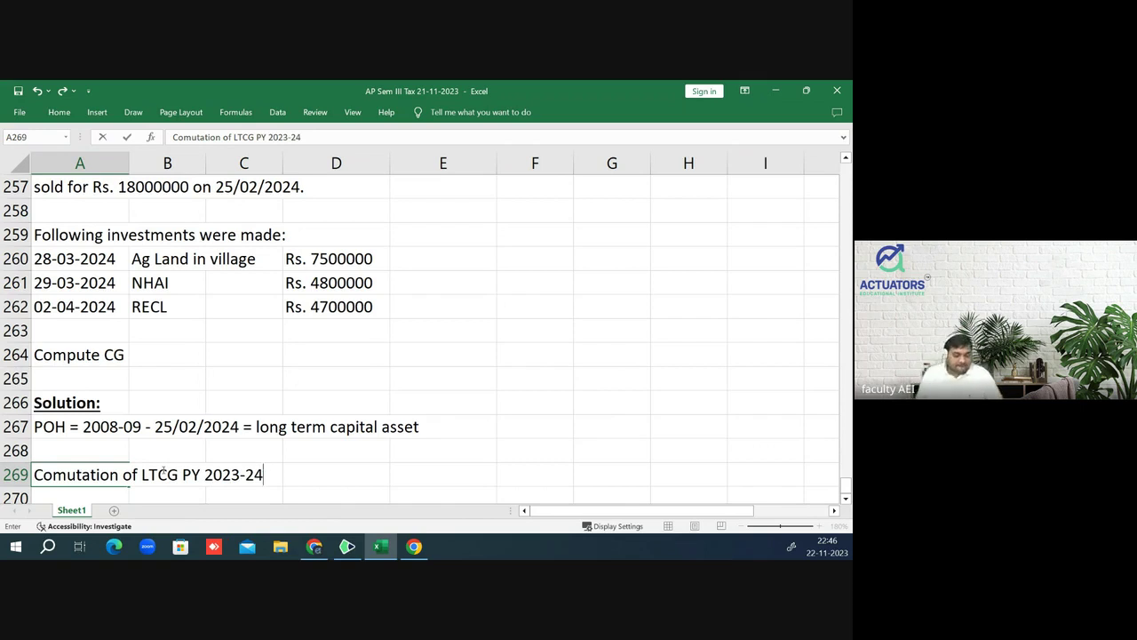
key(Return)
key(Up)
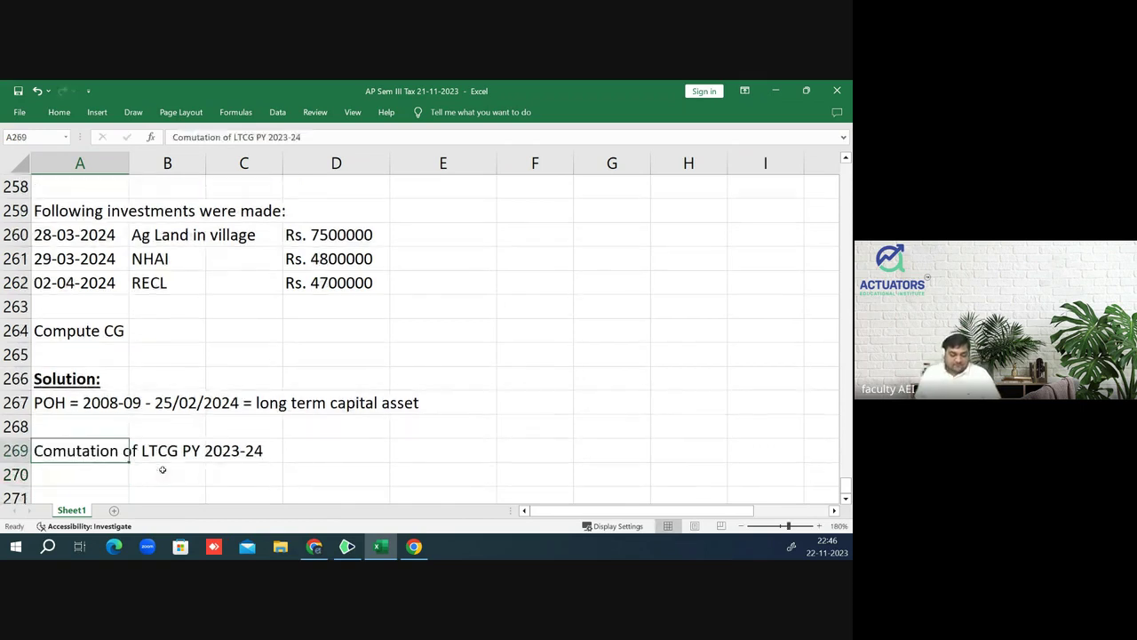
key(ctrl+b)
key(ctrl+u)
key(Return)
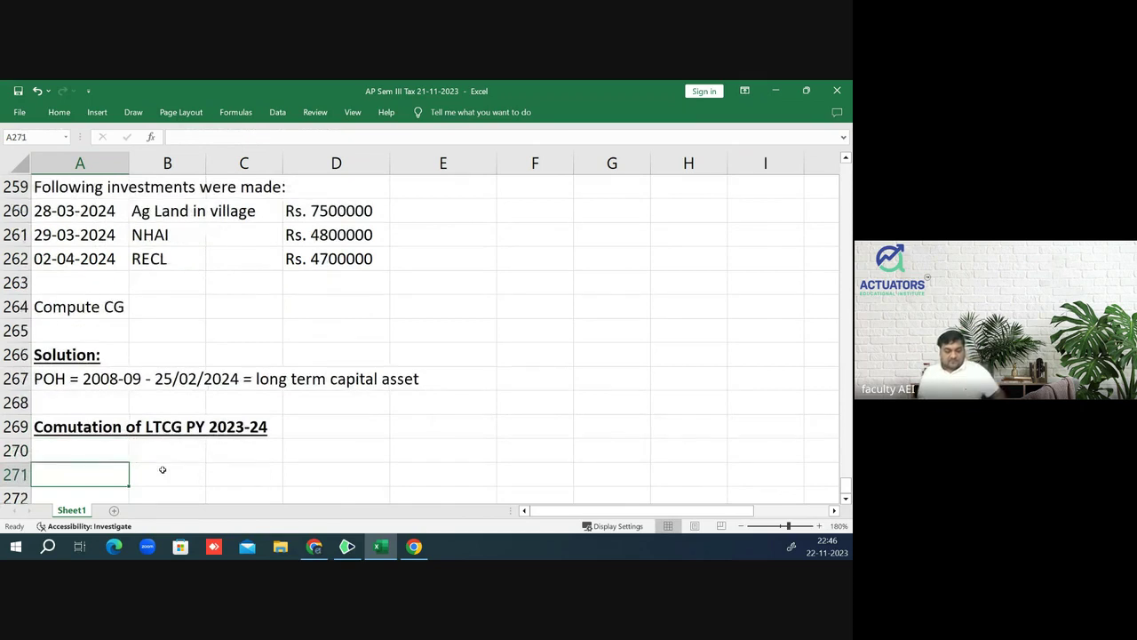
key(Up)
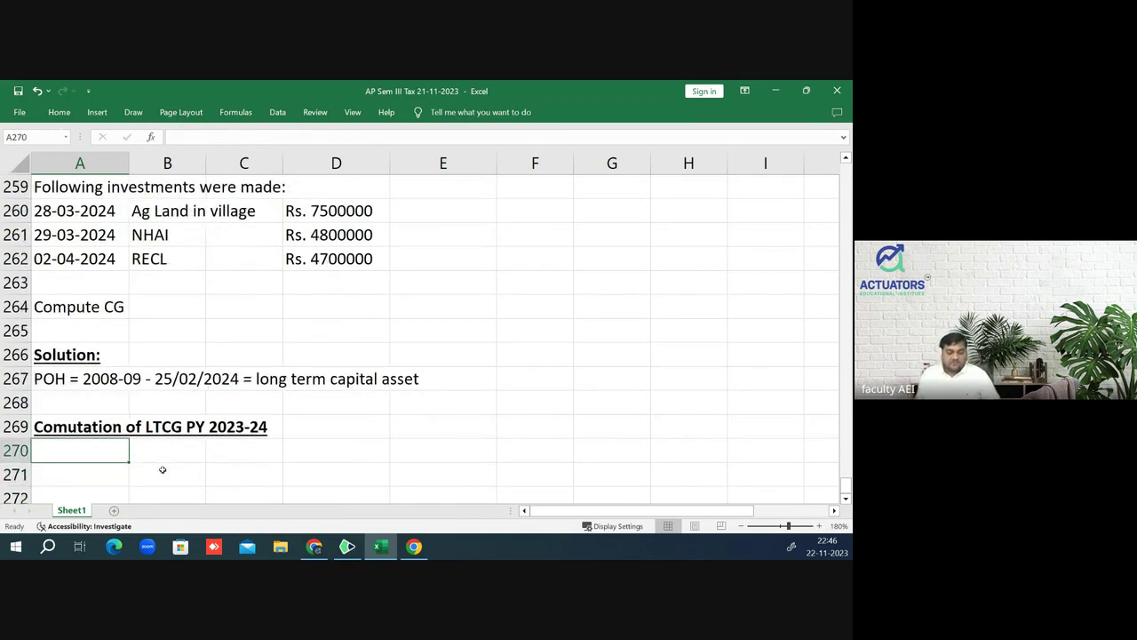
key(Up)
key(Up)
key(Up)
key(Up)
key(Up)
key(Up)
key(Up)
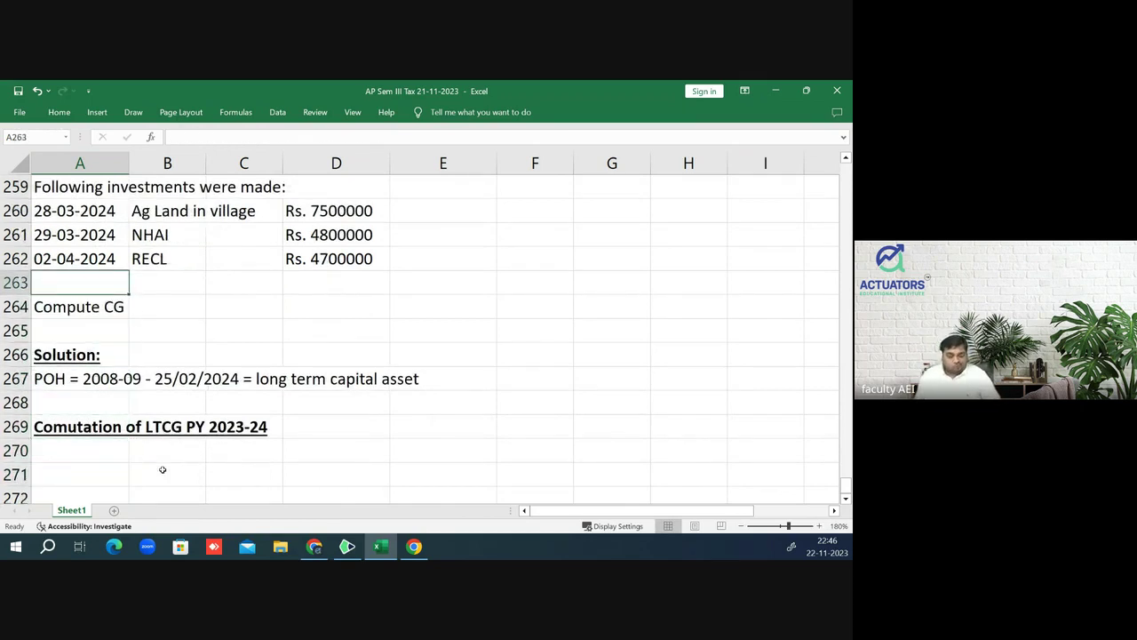
- Add the FVC line with 18000000, under an Rs. amount-column heading in D269
key(Down)
key(Down)
key(Down)
key(Down)
key(Down)
key(Down)
key(Down)
key(Down)
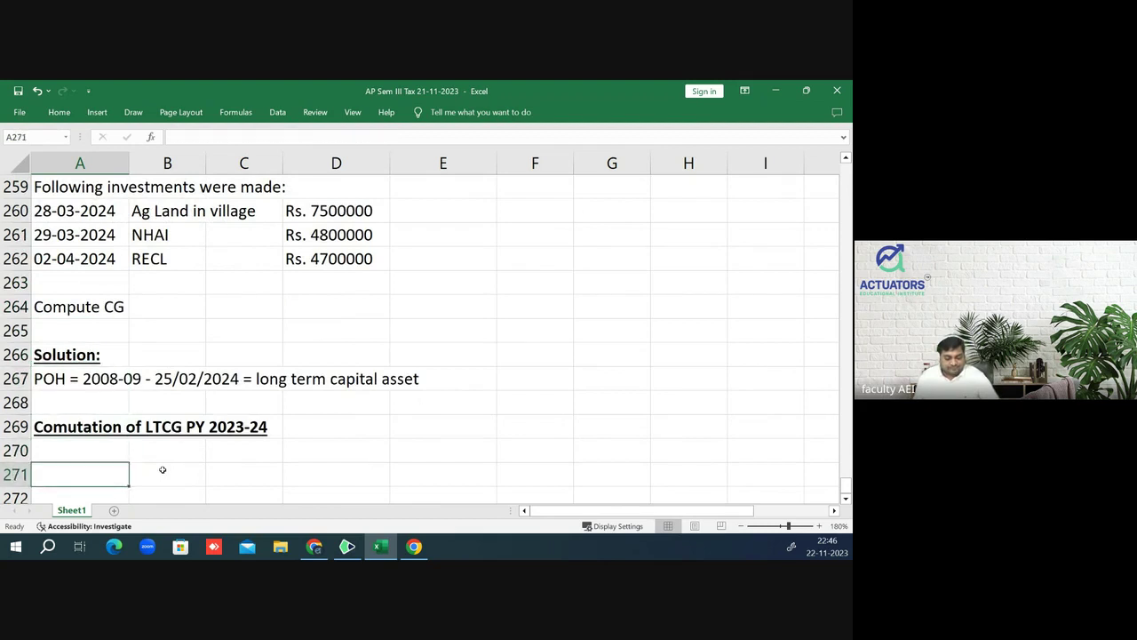
key(Down)
key(Down)
key(Down)
key(Down)
key(Down)
key(Down)
key(Up)
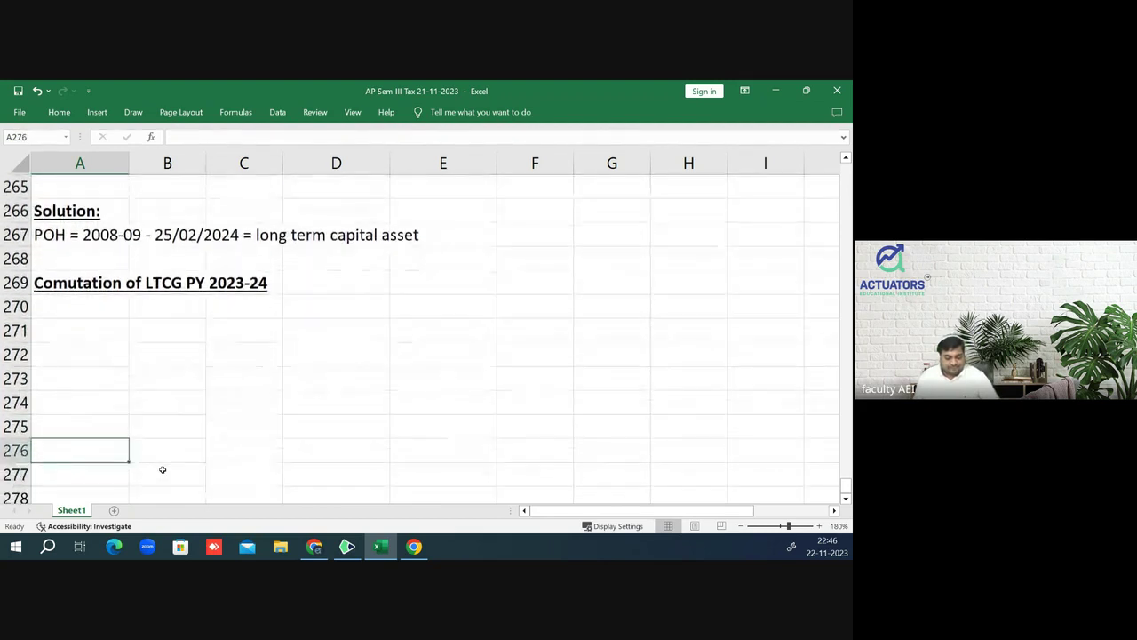
key(Up)
key(Up)
key(Up)
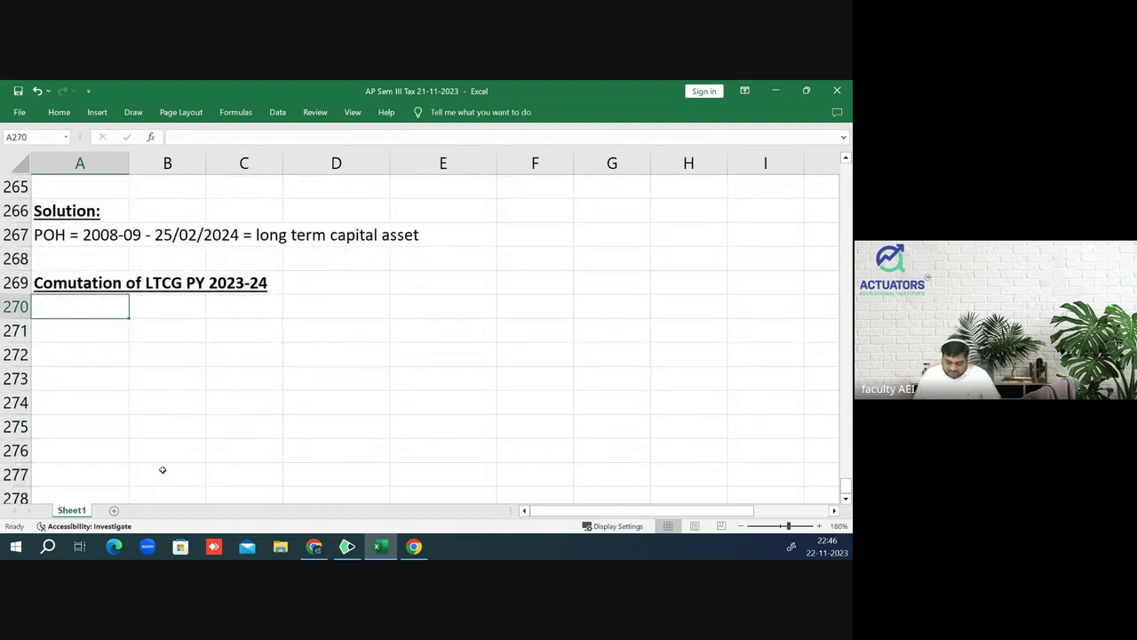
text(FVC)
key(Up)
key(Right)
key(Right)
key(Right)
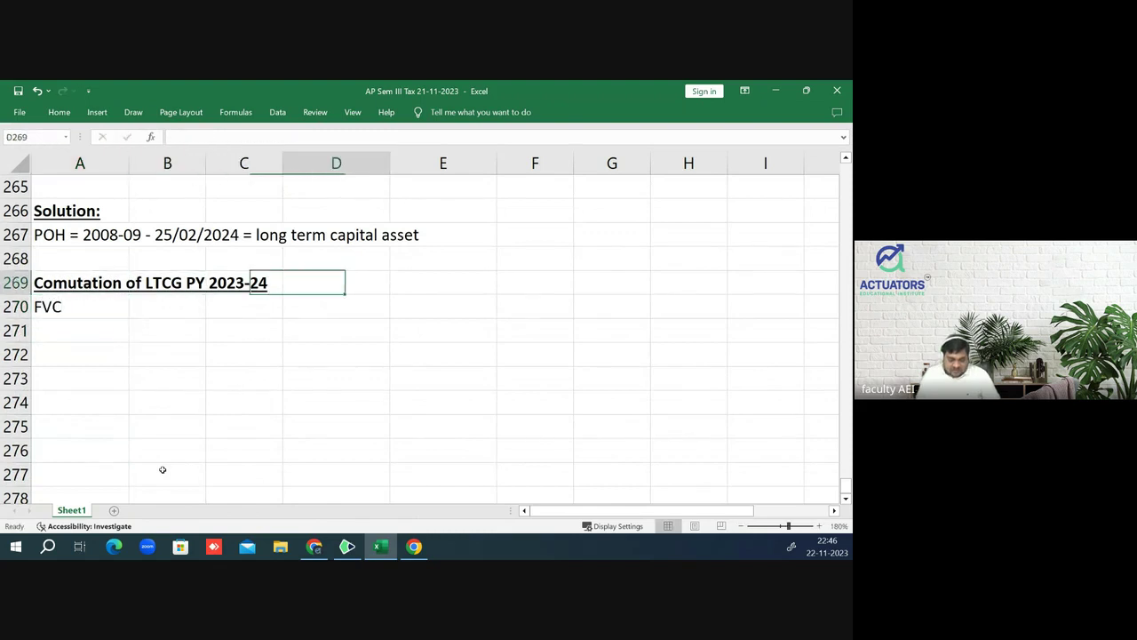
text(Rs.)
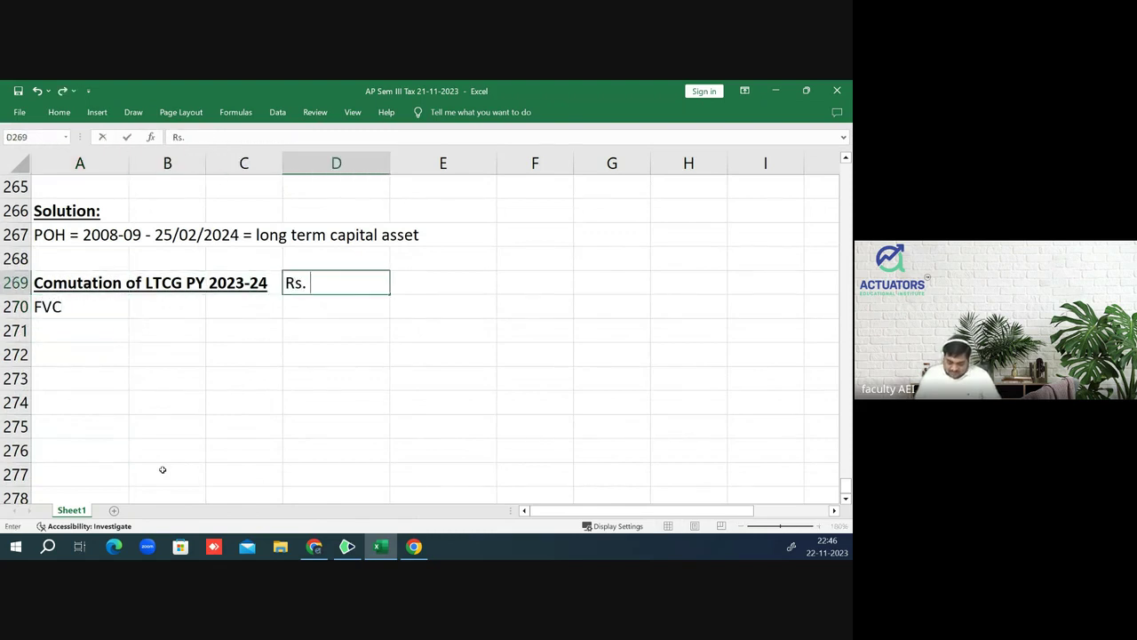
text( 18000000)
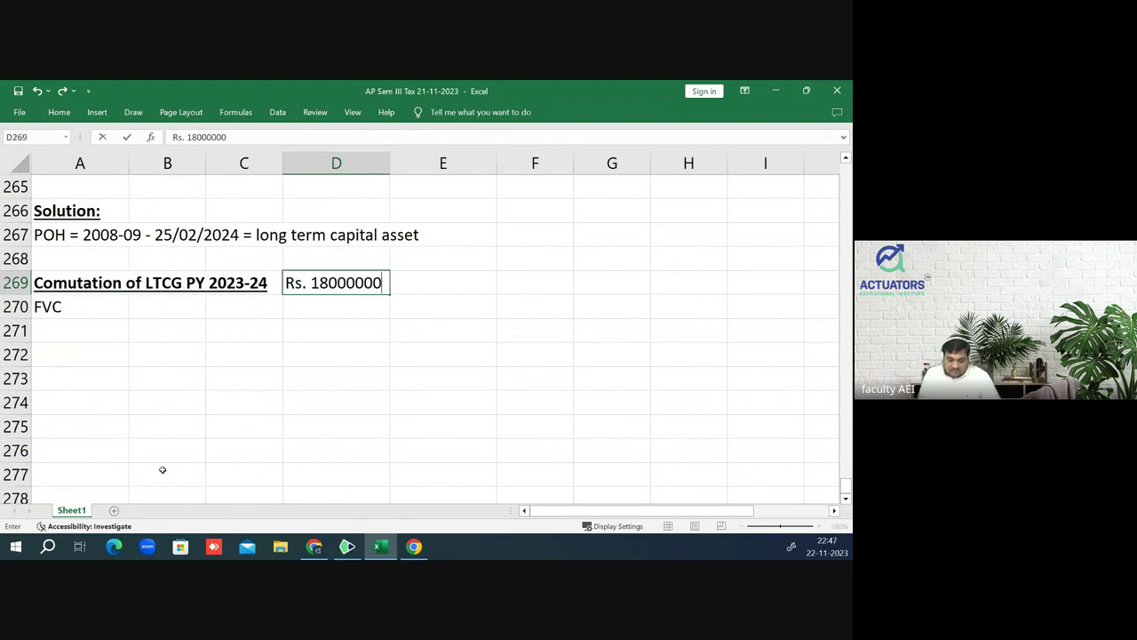
key(BackSpace)
key(BackSpace)
key(BackSpace)
key(BackSpace)
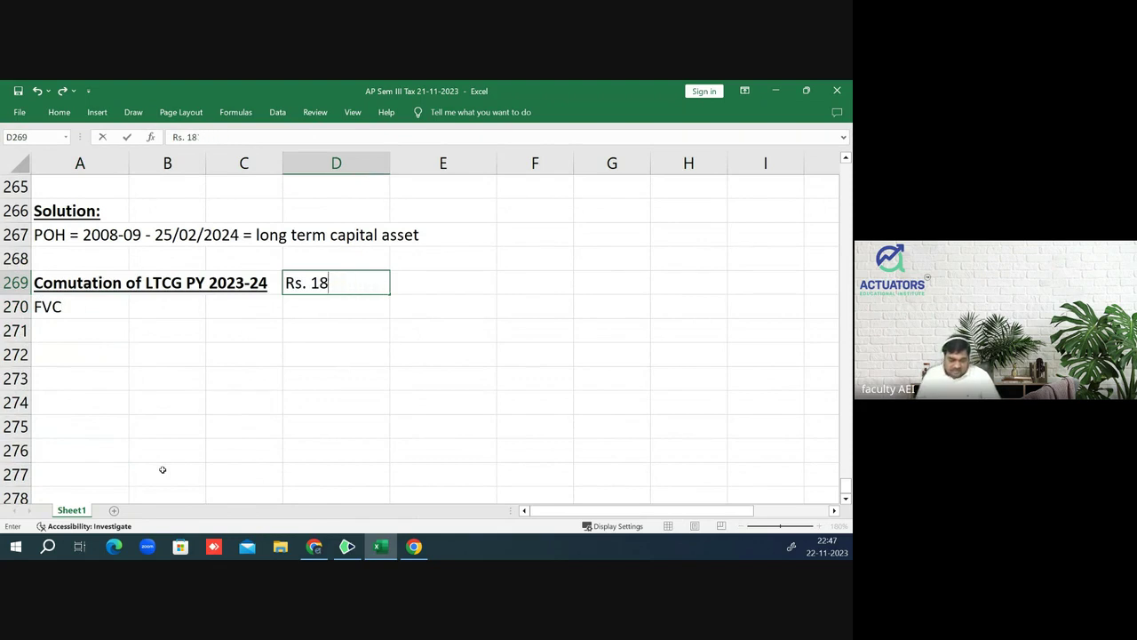
key(BackSpace)
key(BackSpace)
key(BackSpace)
key(Return)
text(180)
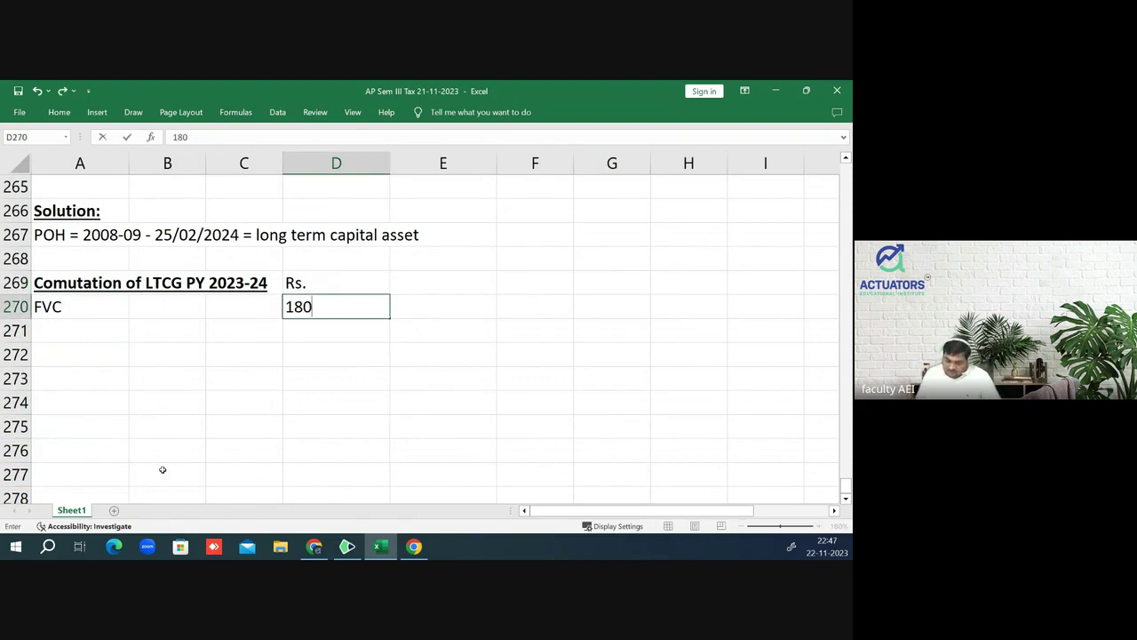
text(00000)
key(Return)
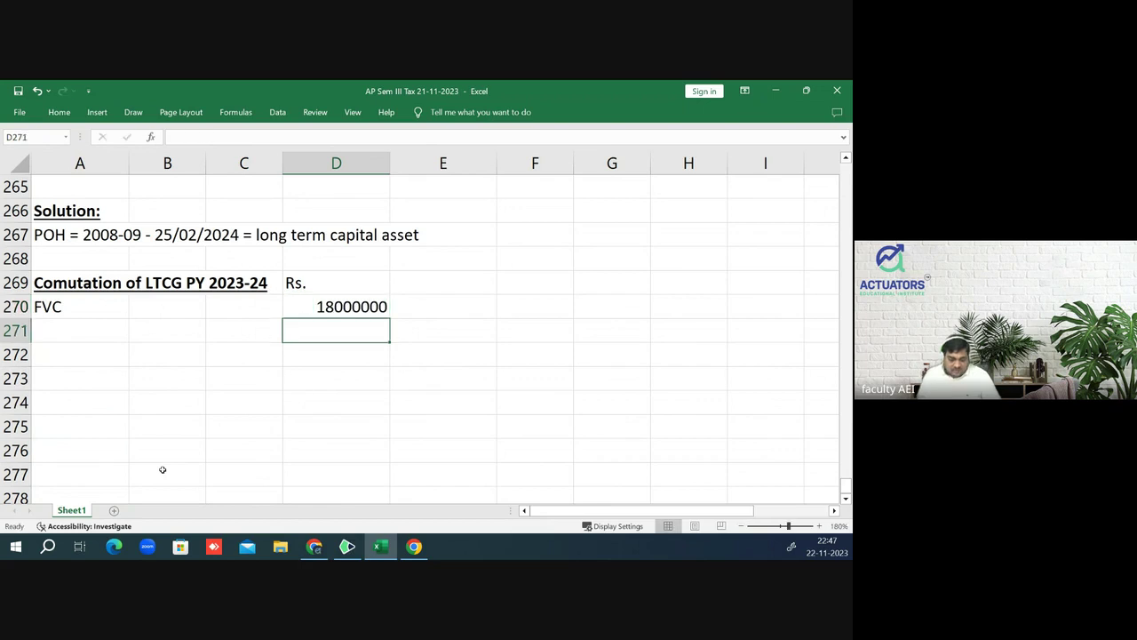
- Add a 'Less: ICOA' line and begin the working '(600000*348/' in row 272
key(Left)
key(Left)
key(Left)
text(L)
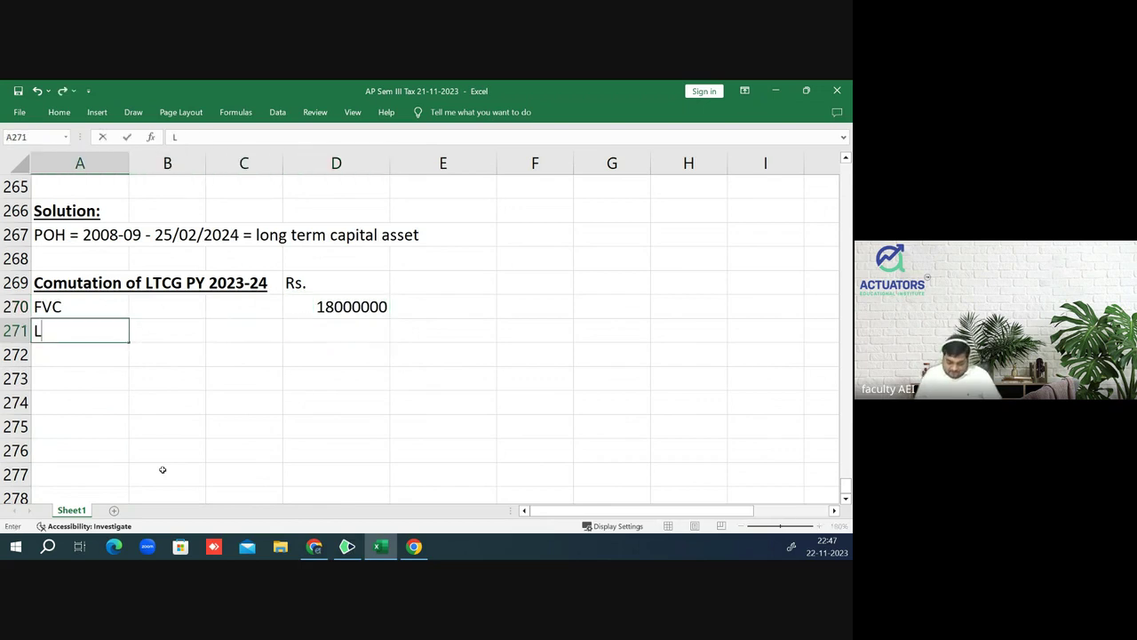
text(ess: IC)
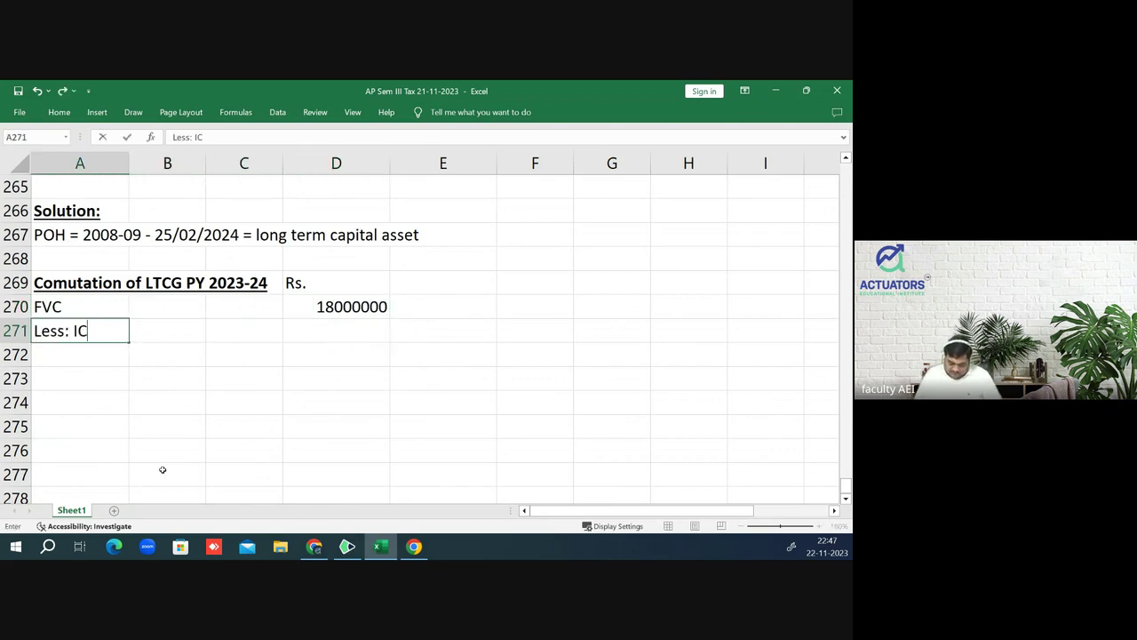
text(OA)
key(Return)
text(()
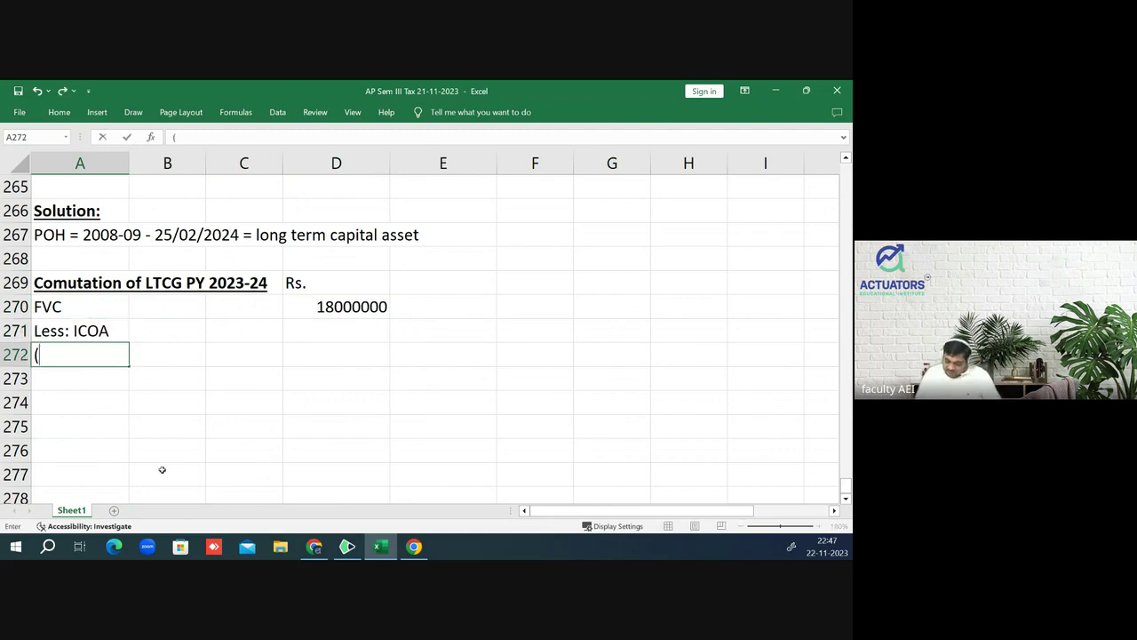
key(Page_Up)
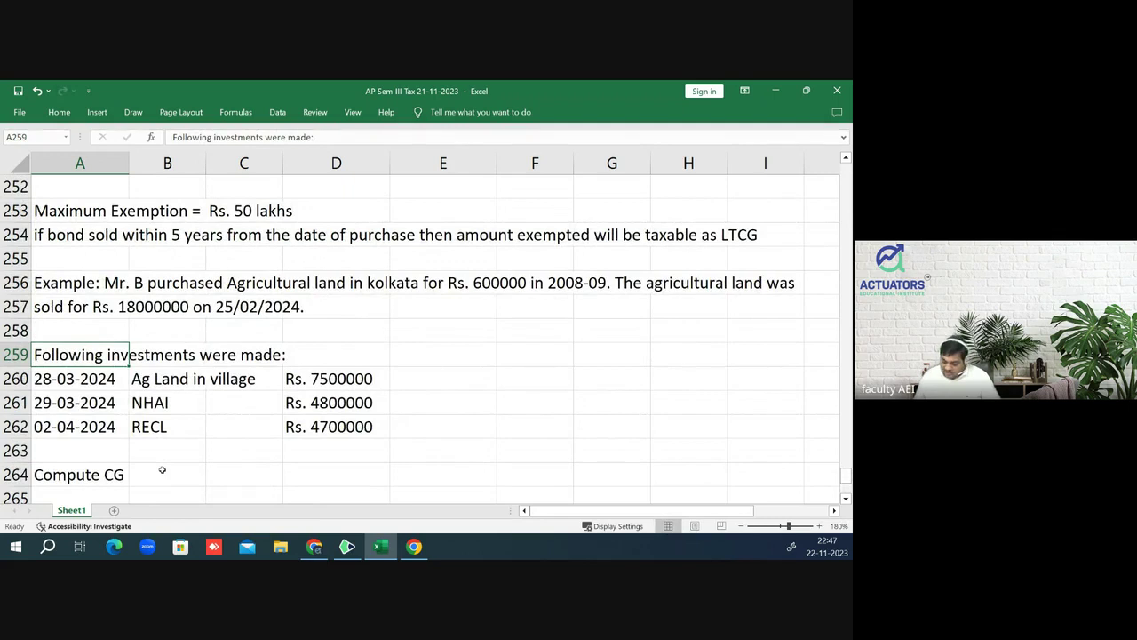
key(Page_Down)
text(60)
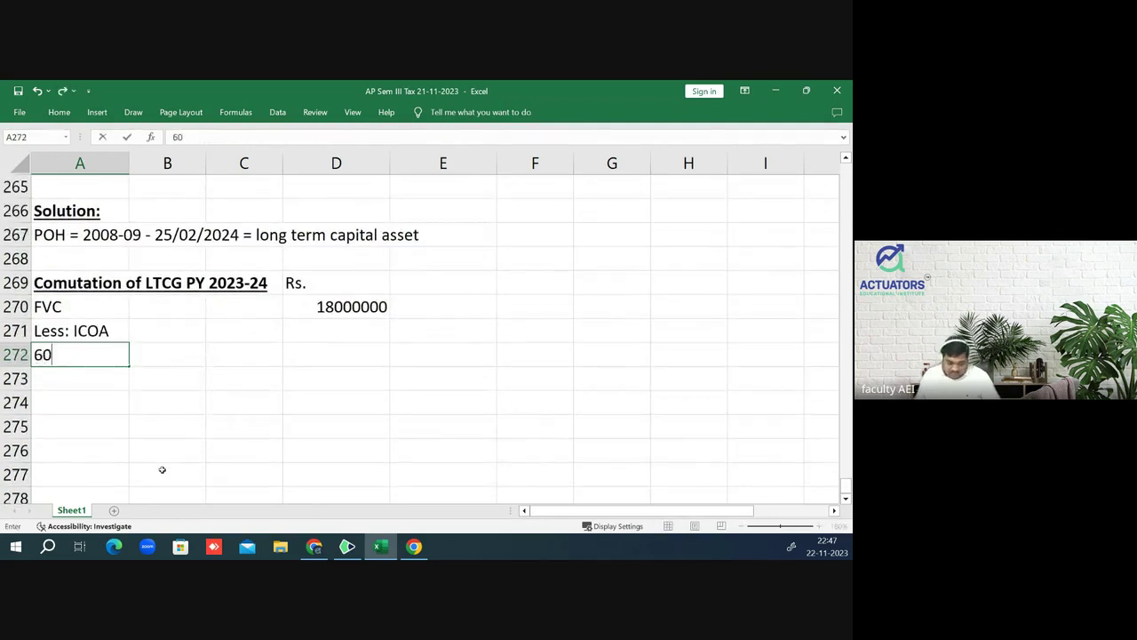
text(00)
key(BackSpace)
key(BackSpace)
key(BackSpace)
key(BackSpace)
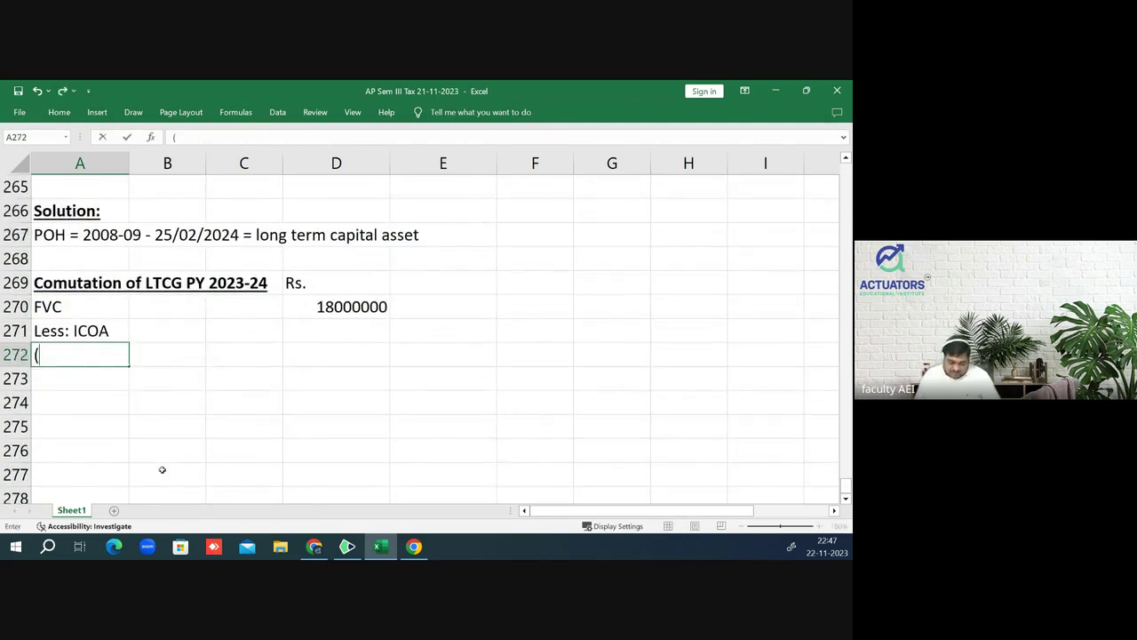
text(6000000)
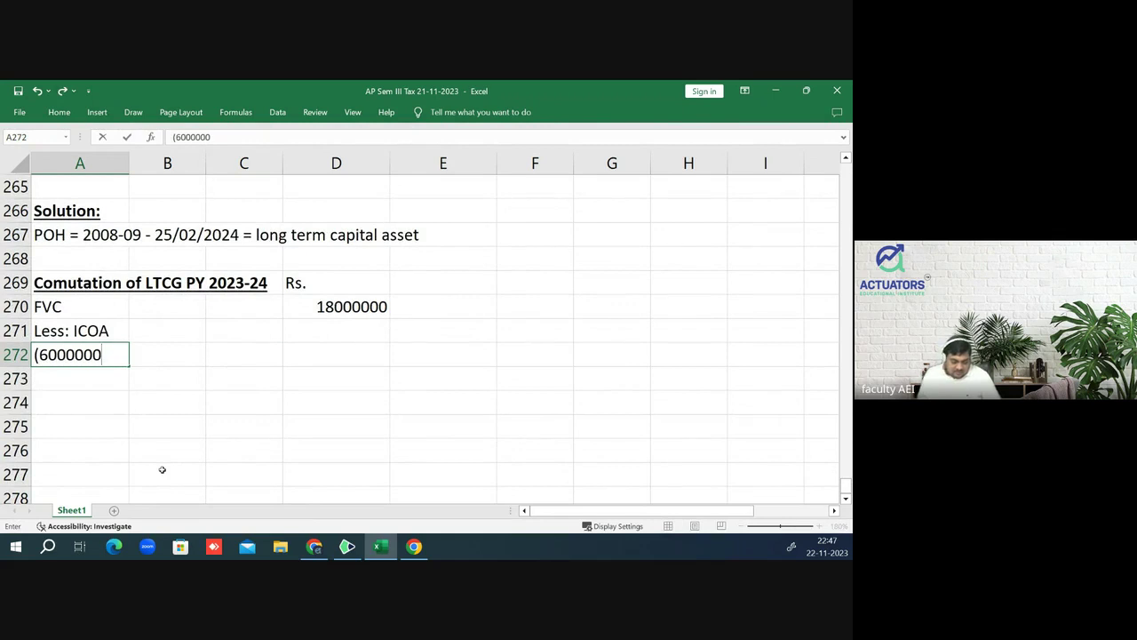
key(BackSpace)
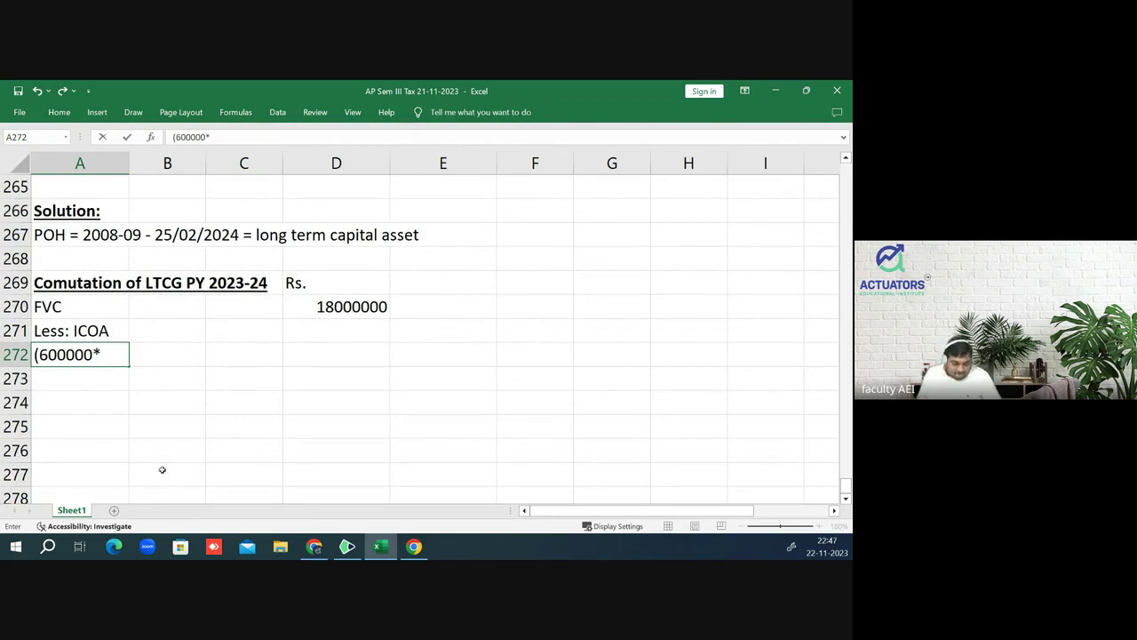
text(348/)
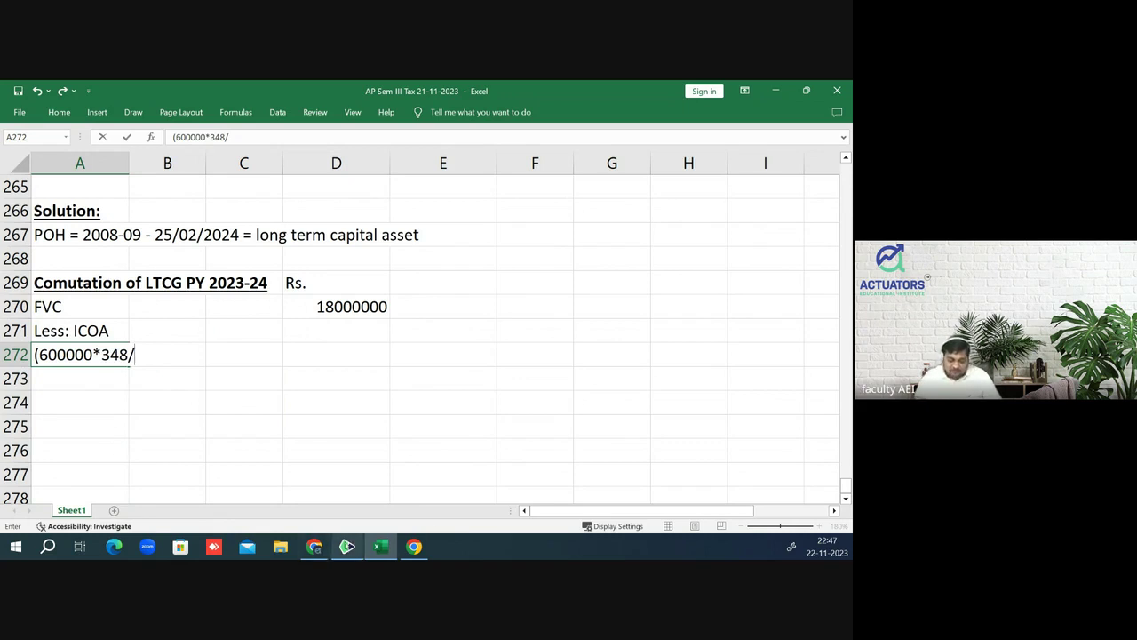
click(346, 546)
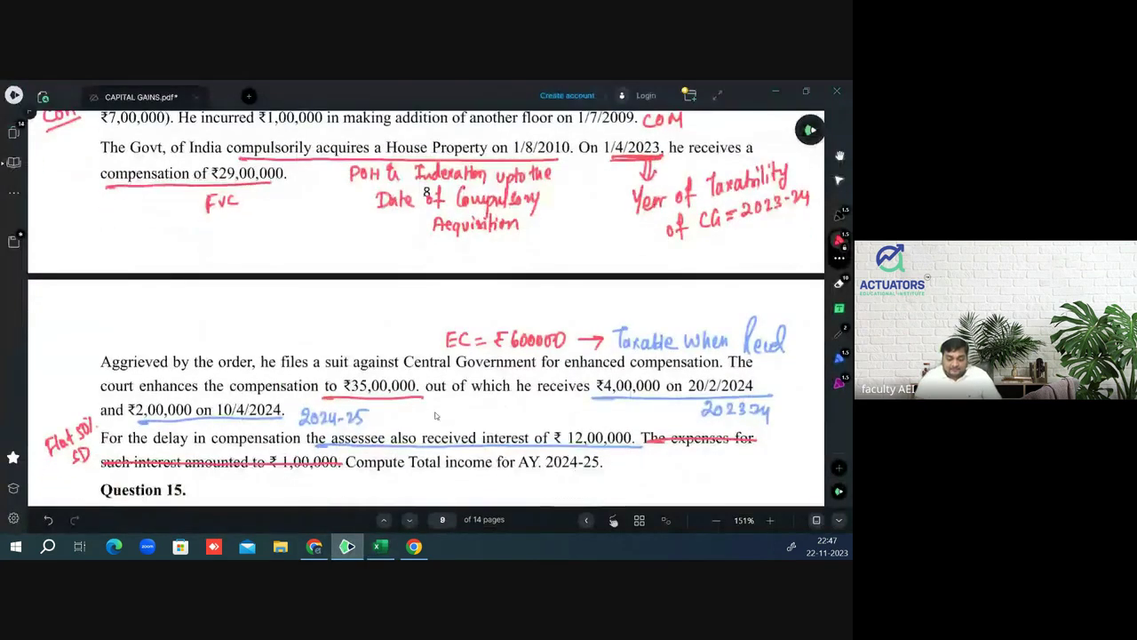
scroll(436, 415, up, 10)
scroll(436, 415, up, 10)
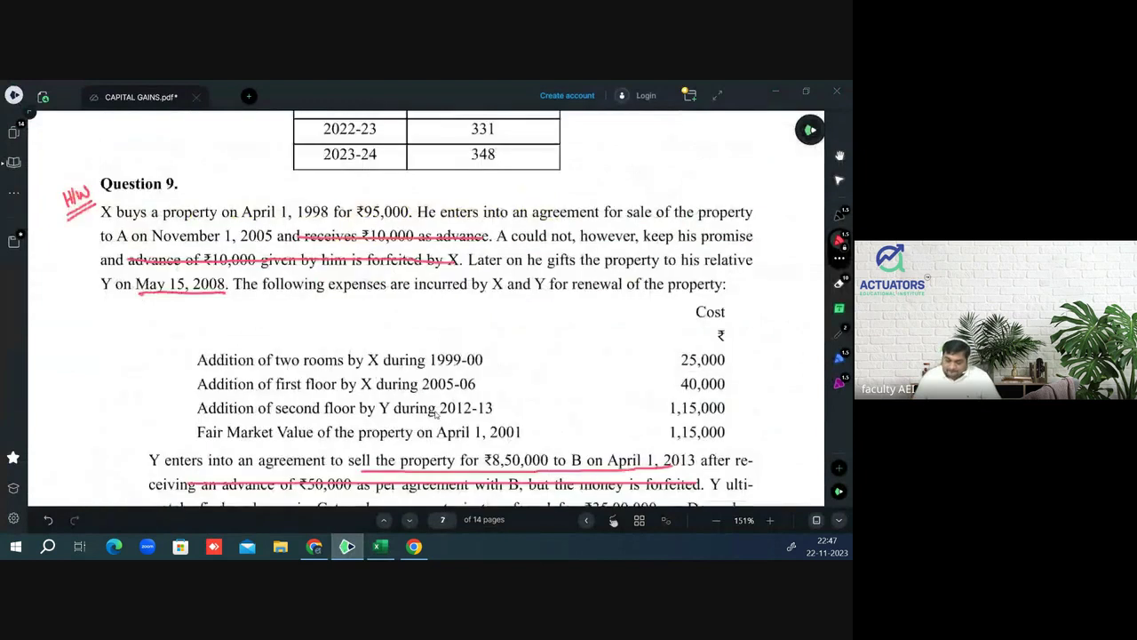
scroll(436, 413, up, 15)
scroll(436, 413, up, 10)
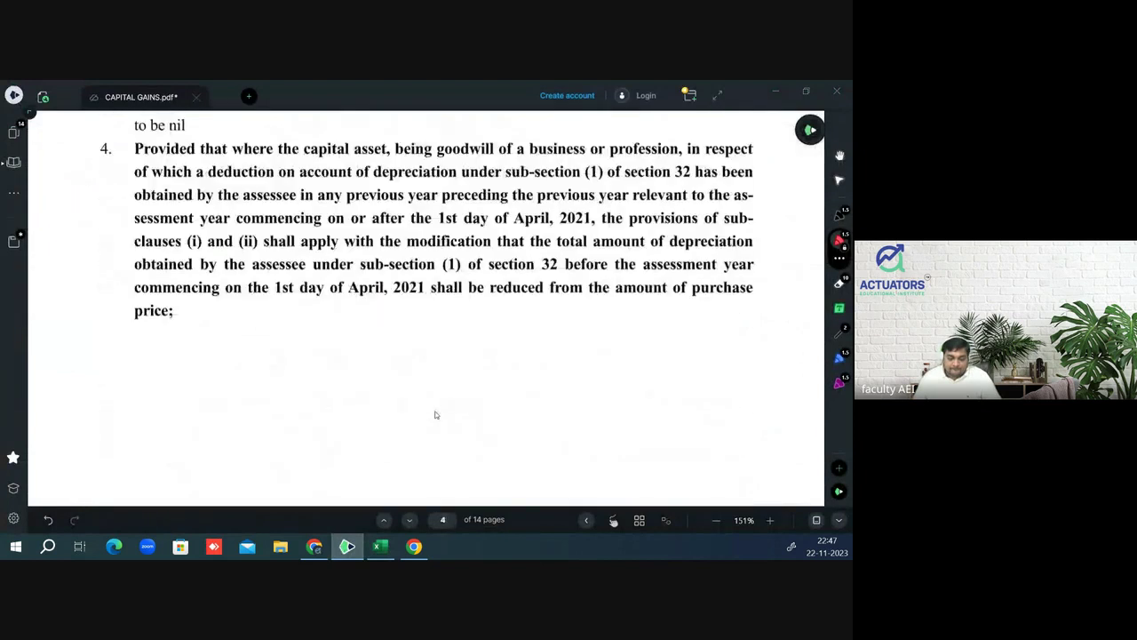
scroll(436, 413, up, 5)
scroll(436, 413, up, 5)
scroll(436, 414, up, 5)
scroll(436, 413, up, 5)
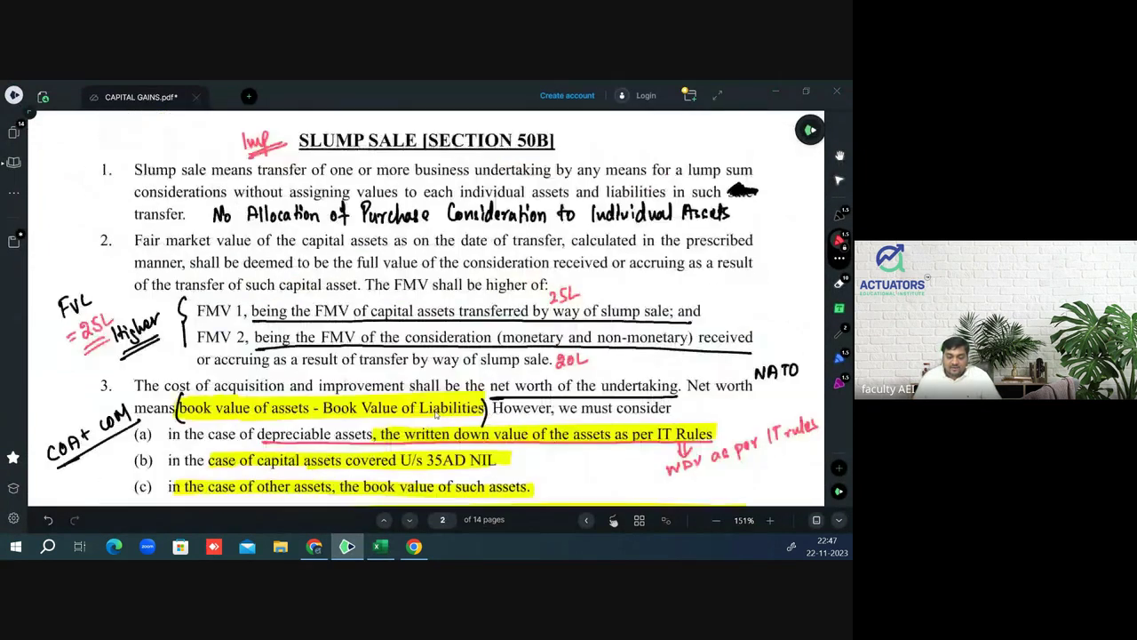
scroll(435, 415, up, 10)
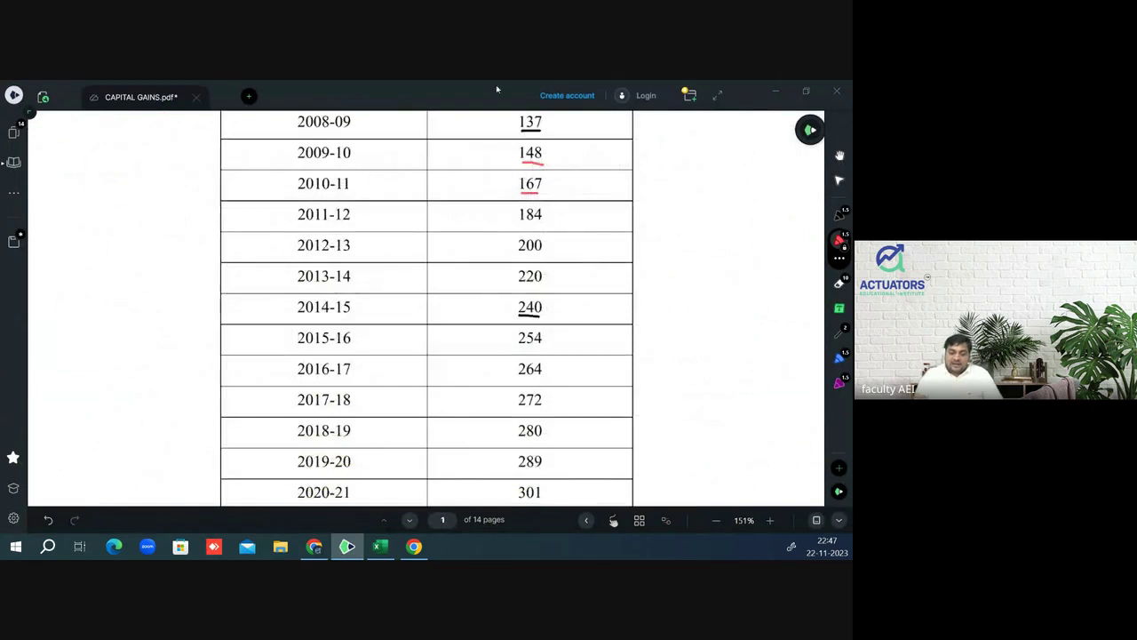
scroll(551, 158, up, 1)
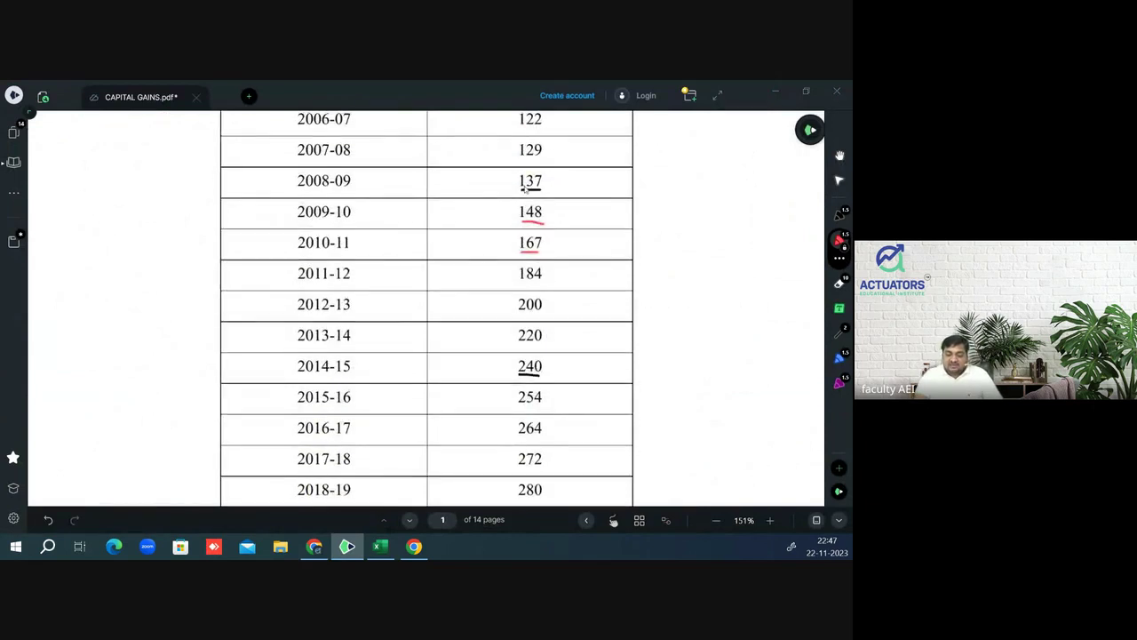
- Complete the working as (600000*348/137) and enter the negative indexed cost formula in D272
key(alt+Tab)
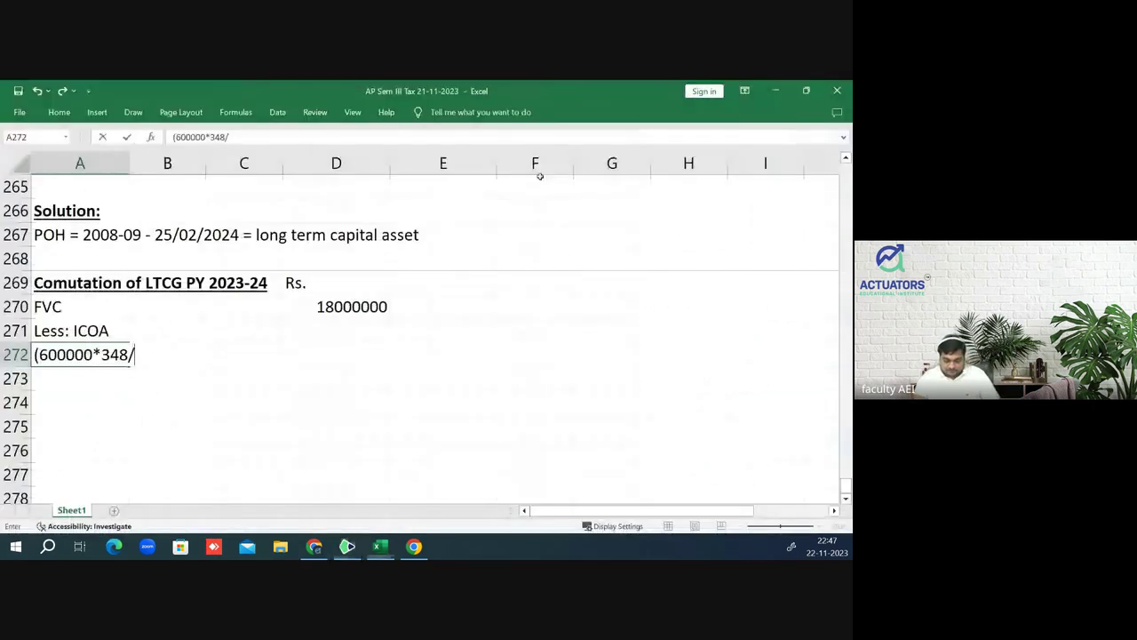
text(13)
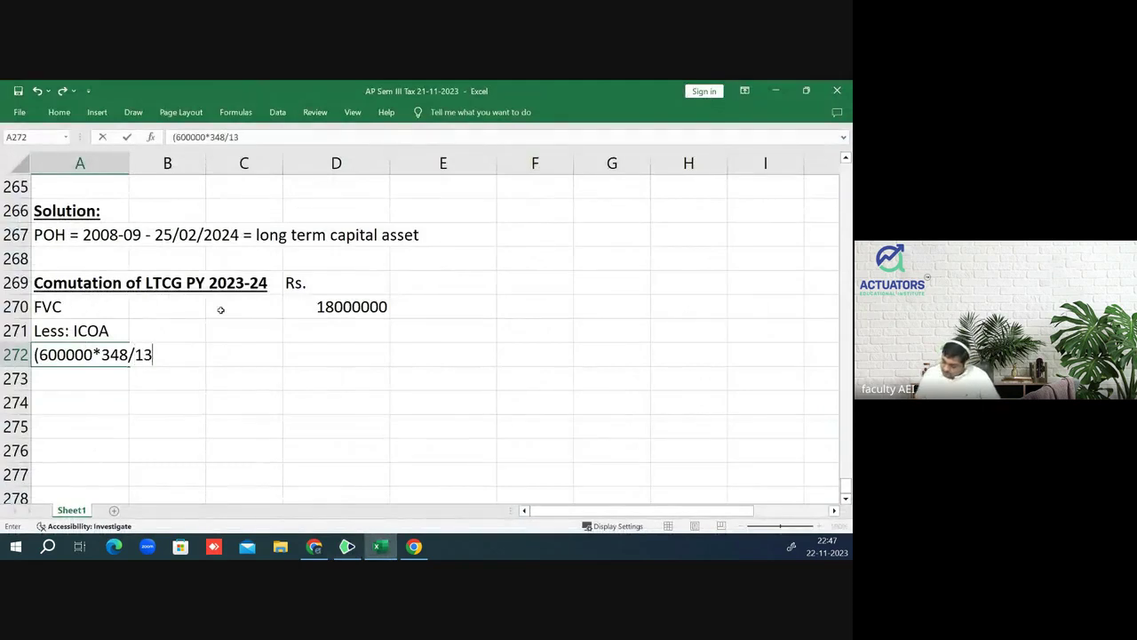
text(7)
key(Return)
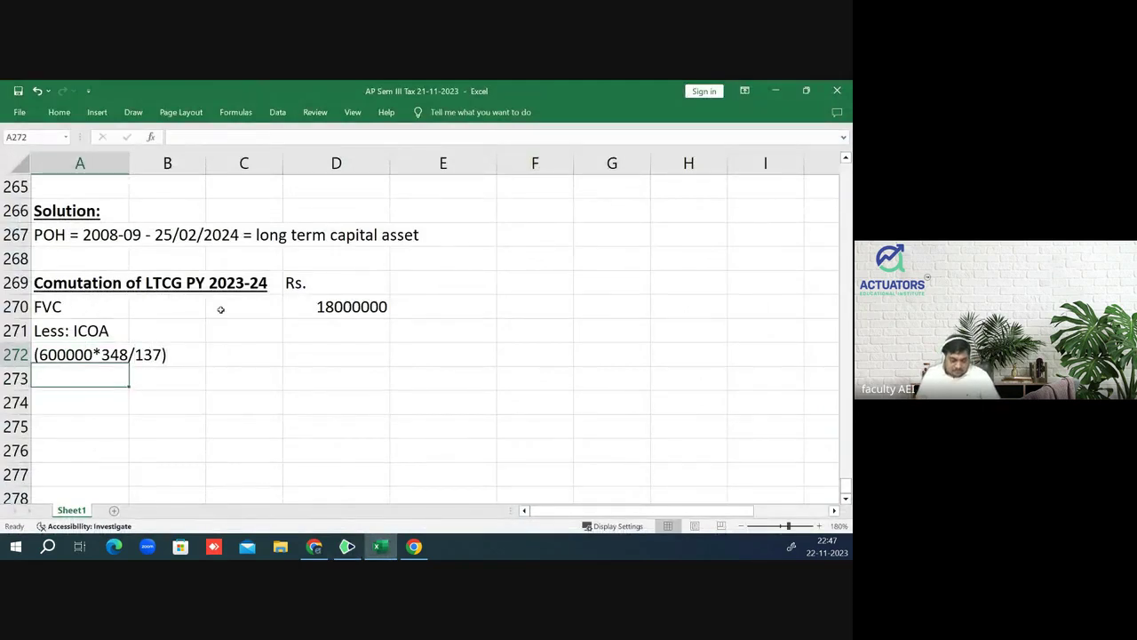
key(Up)
key(Right)
key(Right)
key(Right)
text(=-6)
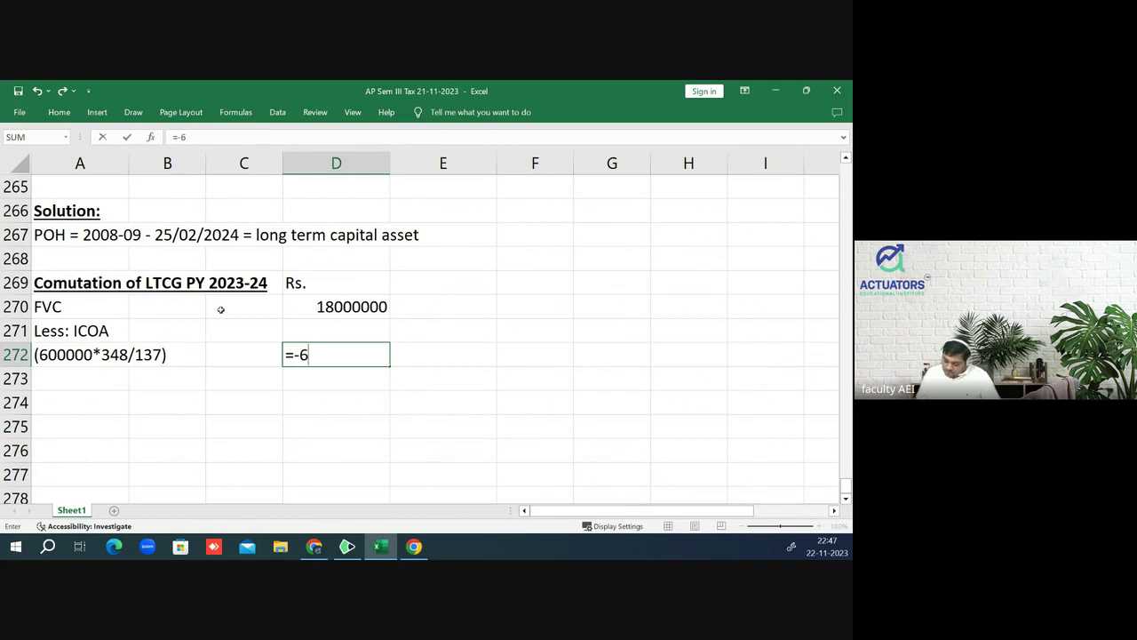
text(00000)
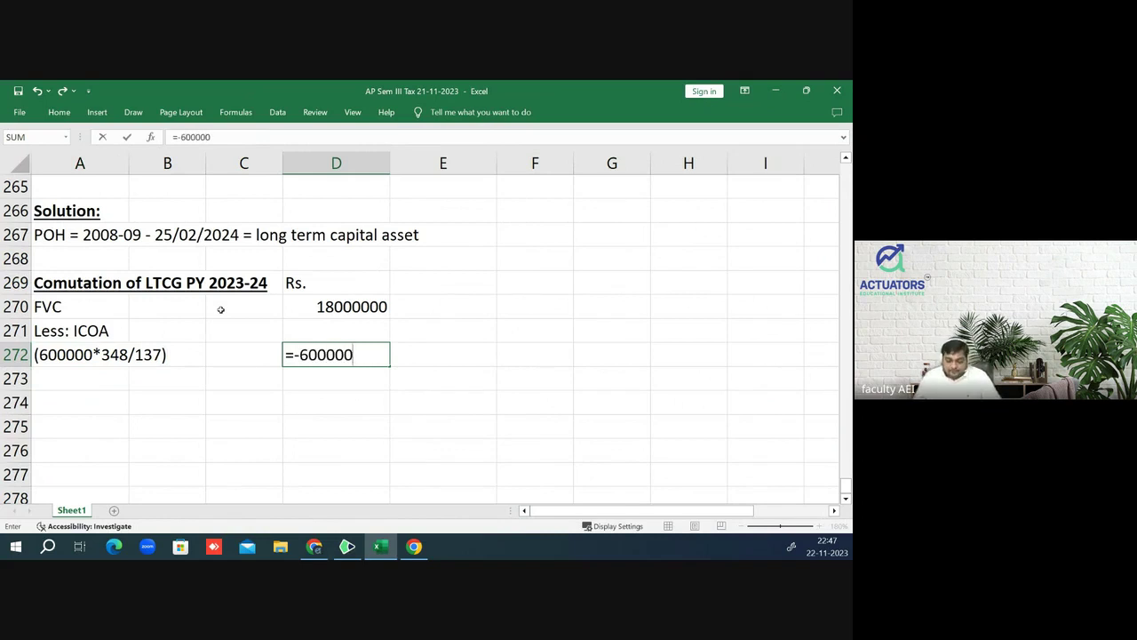
text(*348)
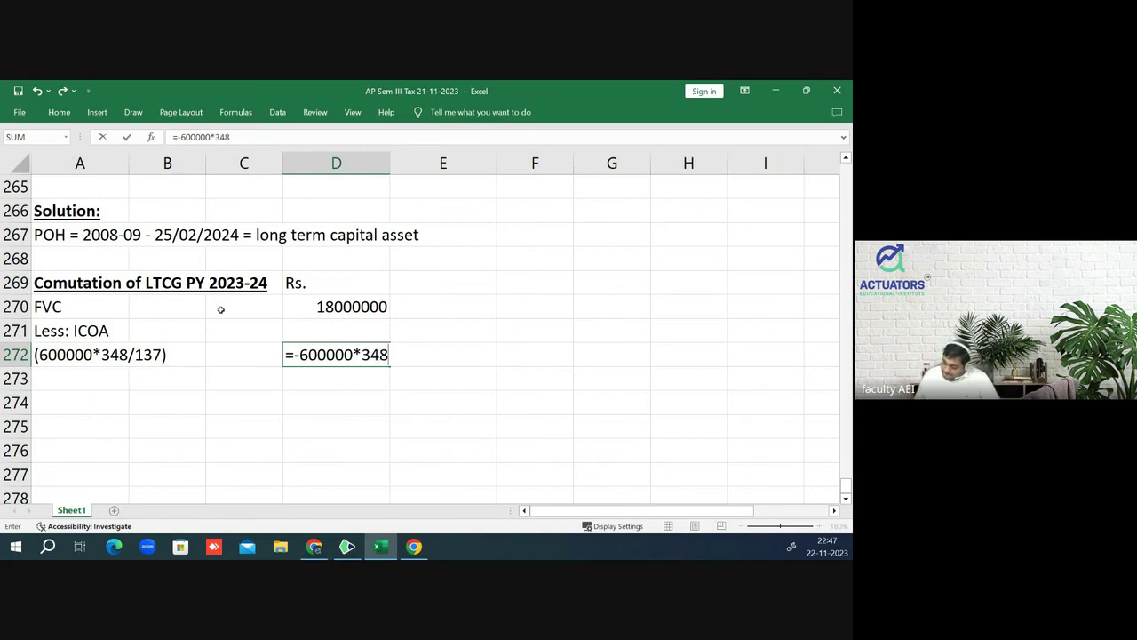
text(/137)
key(Return)
- Show the indexed cost as -1524088 without decimals and underline it
key(Up)
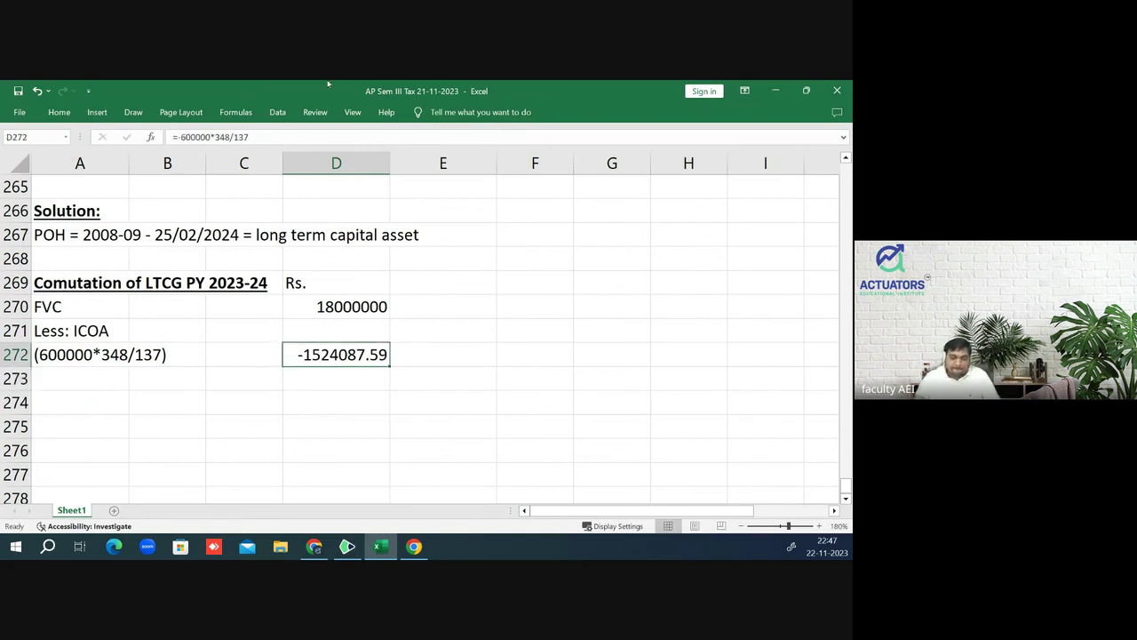
click(59, 112)
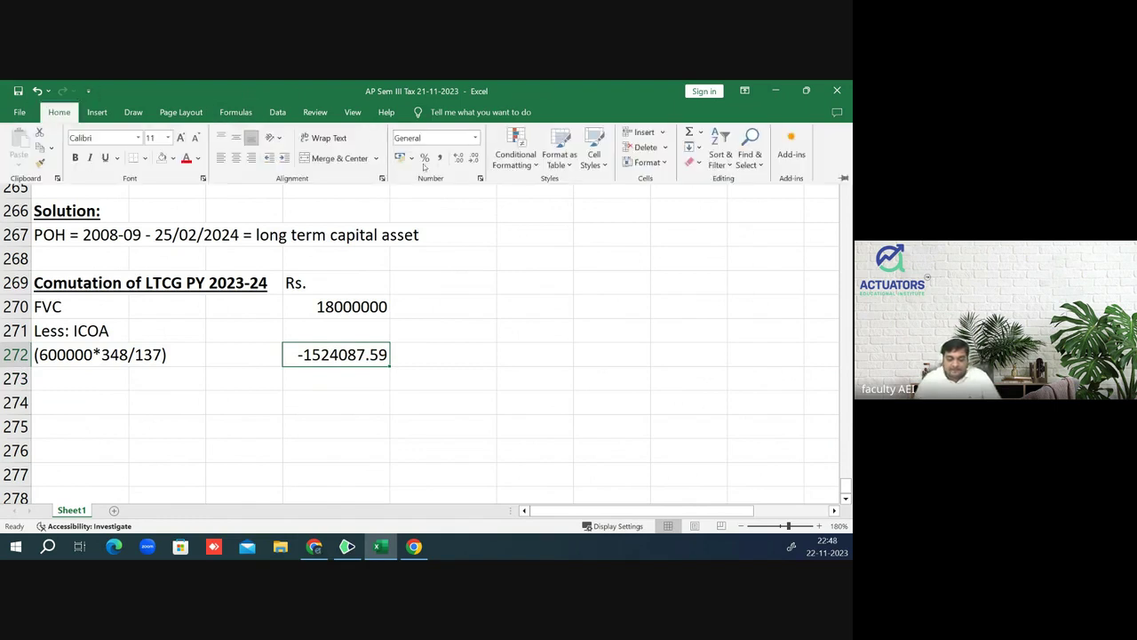
click(473, 157)
click(474, 157)
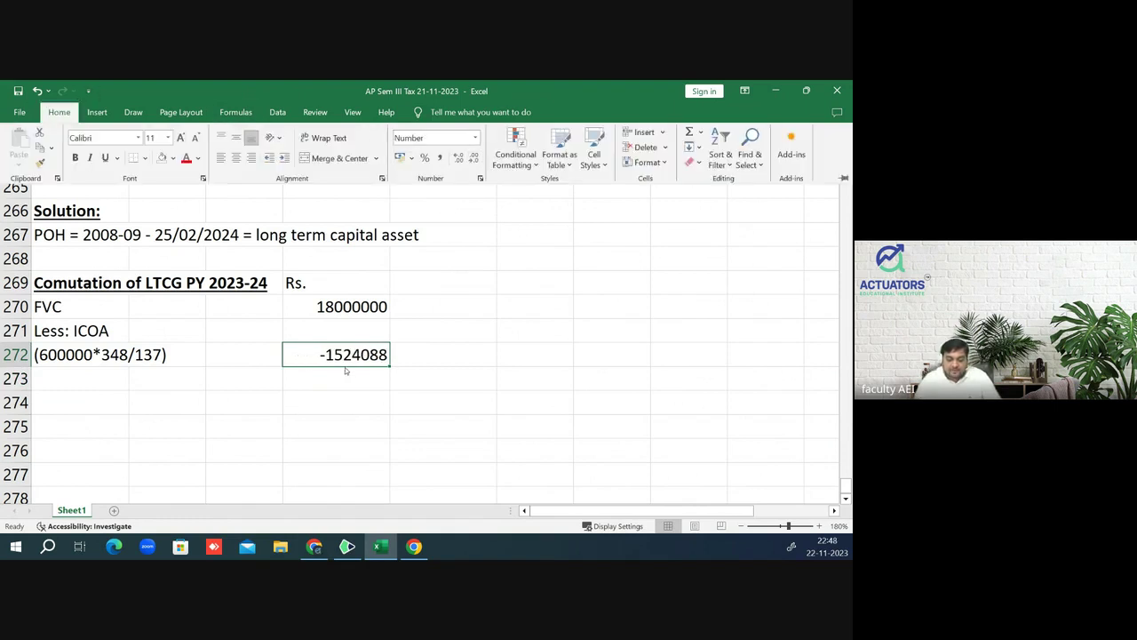
key(ctrl+u)
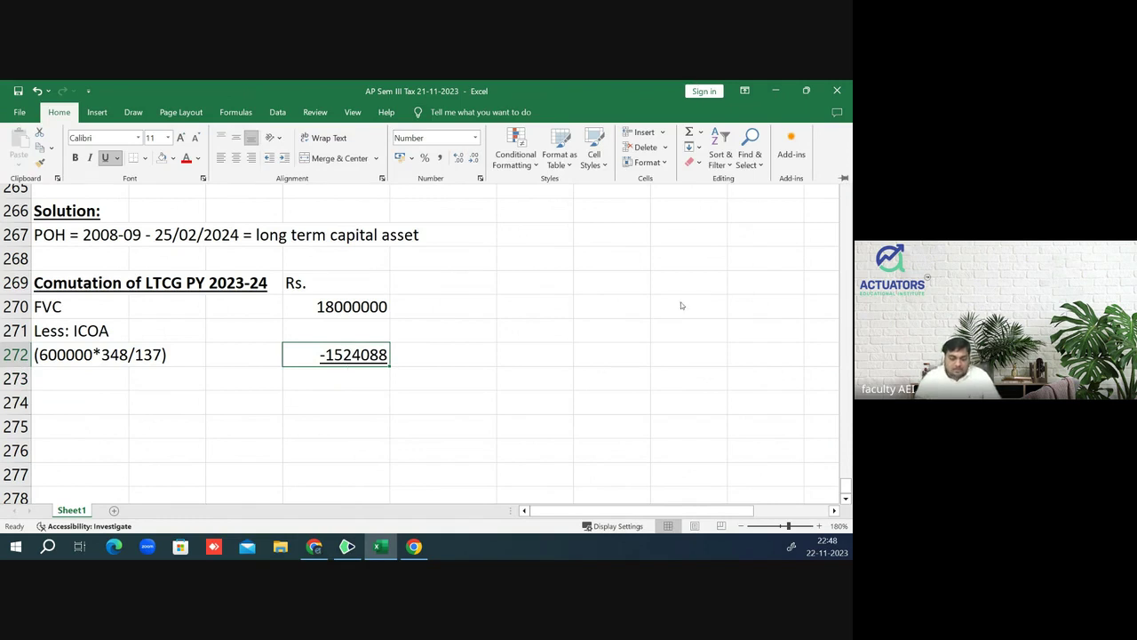
click(485, 354)
click(364, 377)
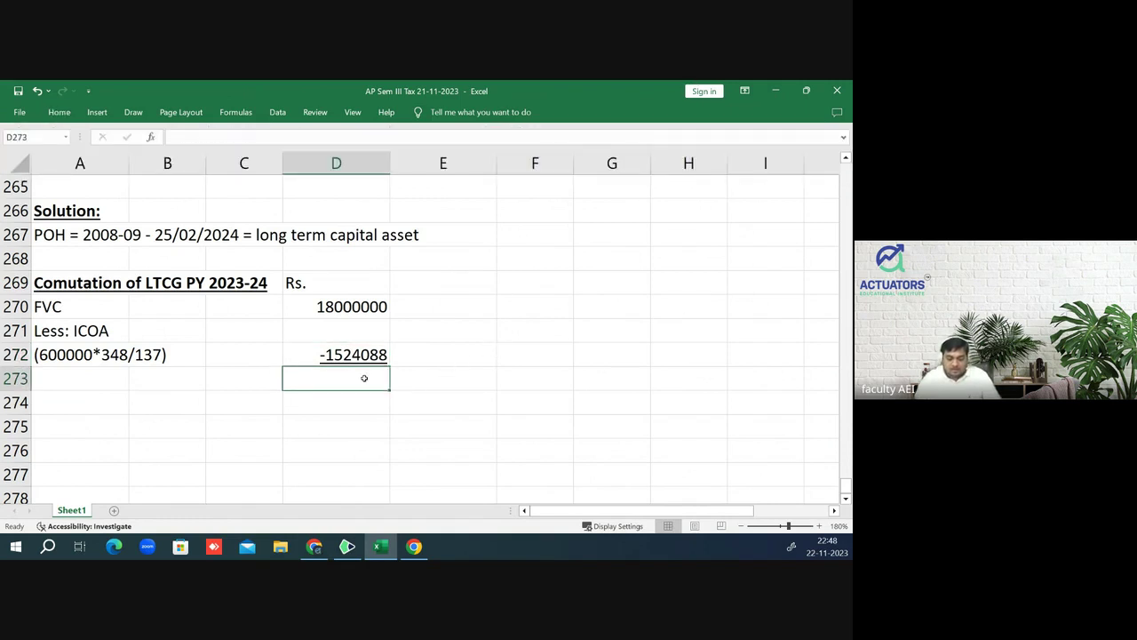
- Label row 273 LTCG and total it with =D270+D272, giving 16475912
click(166, 384)
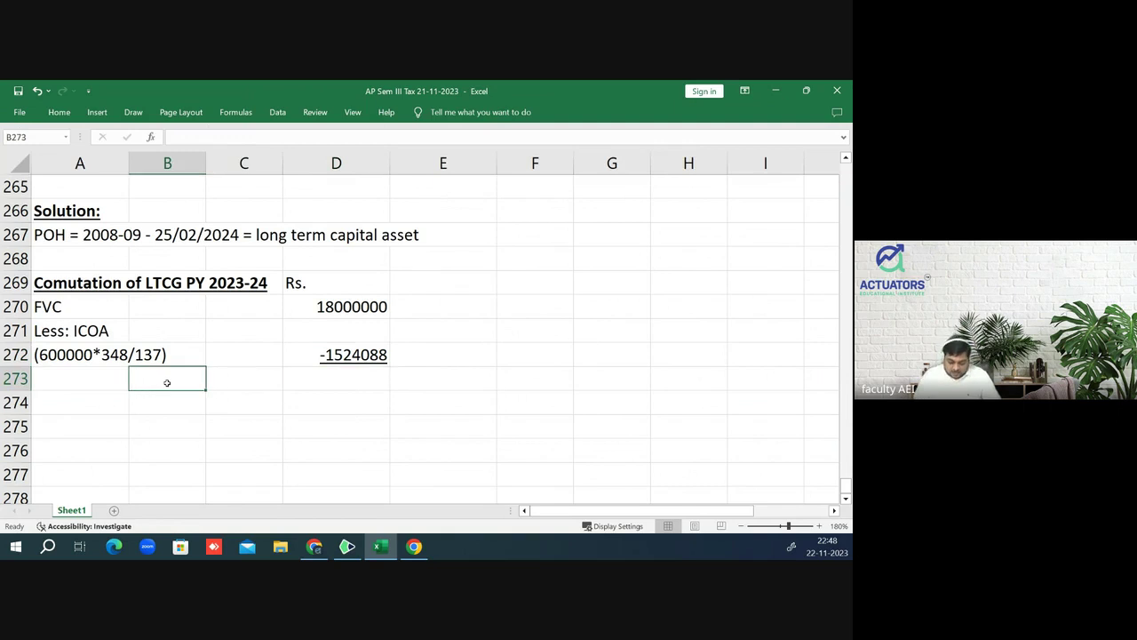
text(LG)
key(BackSpace)
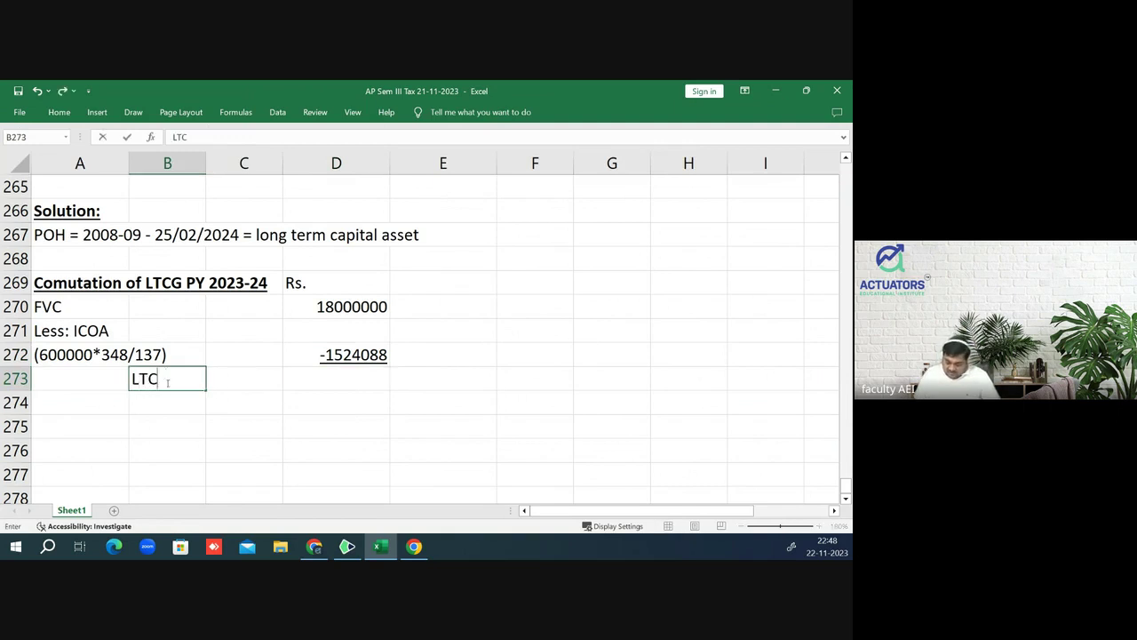
text(G,)
key(Return)
key(Up)
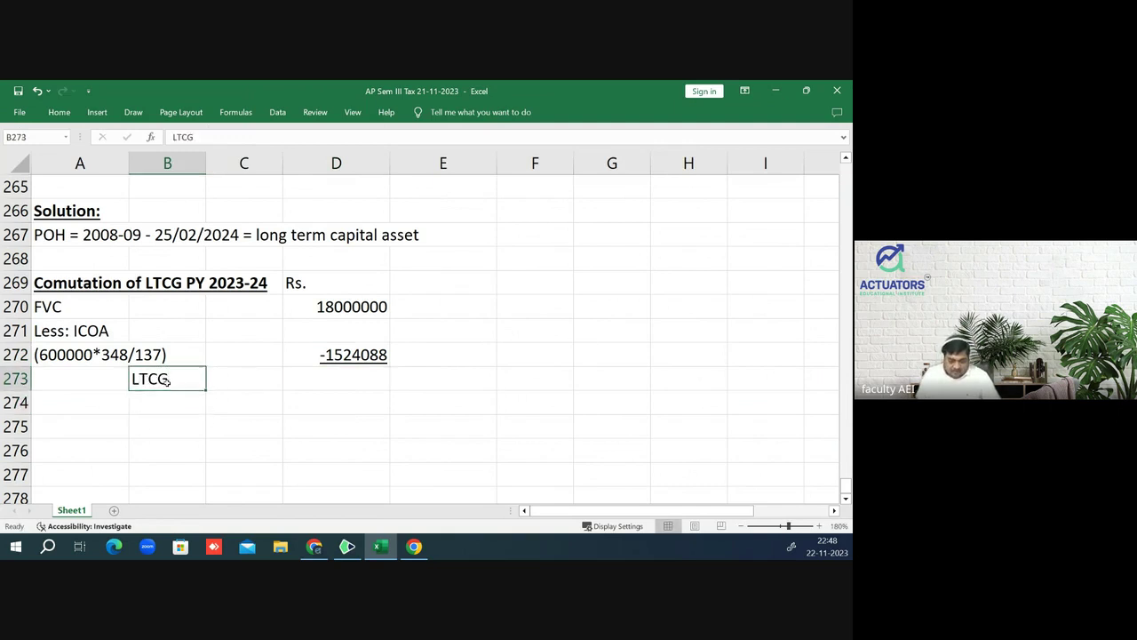
key(Right)
key(Right)
text(=)
key(Up)
- Make the LTCG label and its total bold
key(Up)
key(Up)
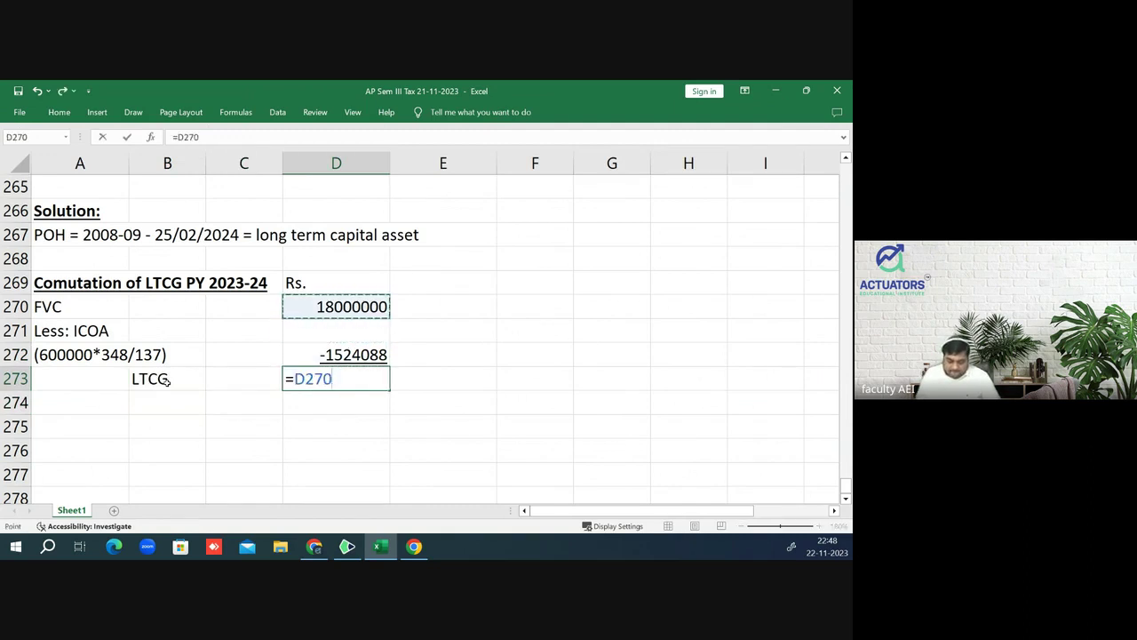
text(+)
key(Down)
key(Down)
key(Return)
key(Up)
key(Left)
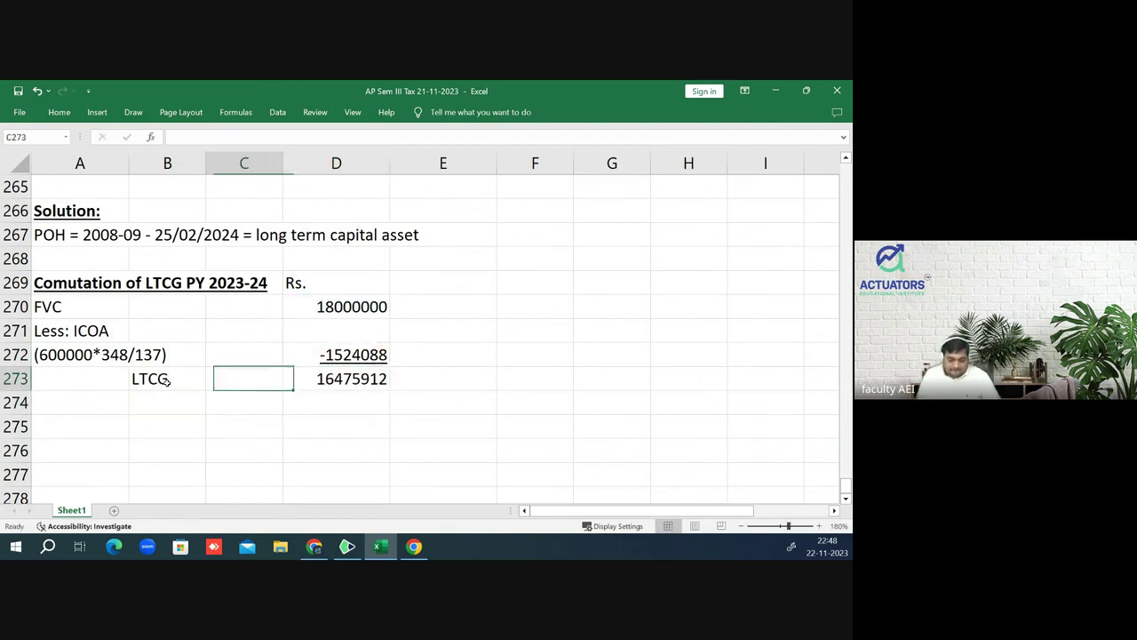
key(Left)
key(shift+Right)
key(shift+Right)
key(ctrl+b)
- Add 'Less: Exemption u/s 54B' in row 274 with an amount of -7500000
key(Down)
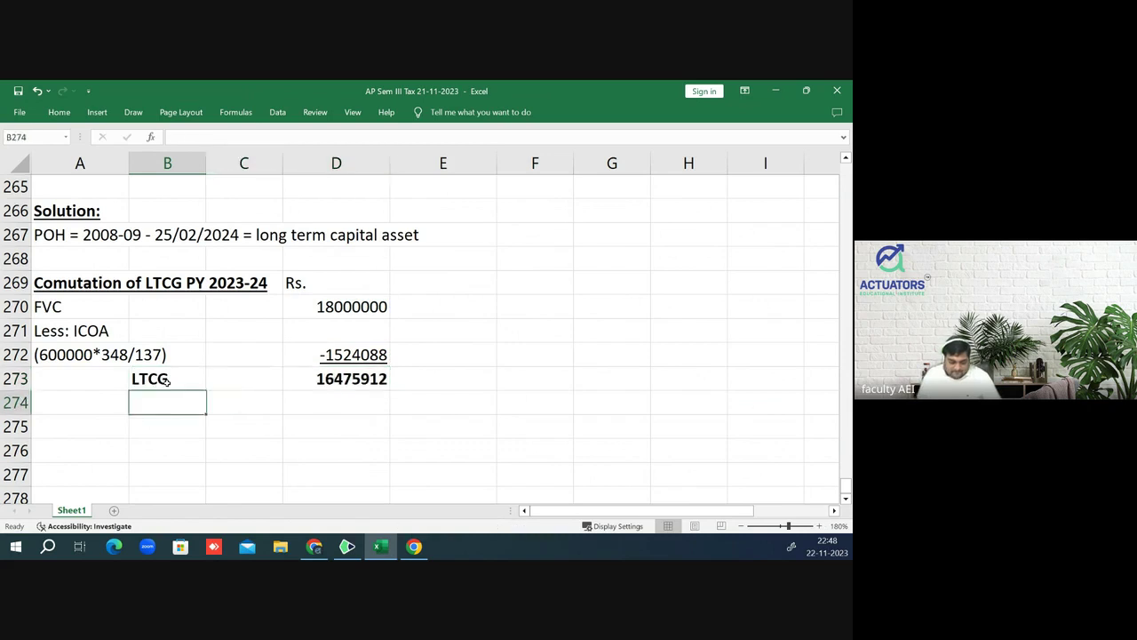
key(Left)
text(Less: )
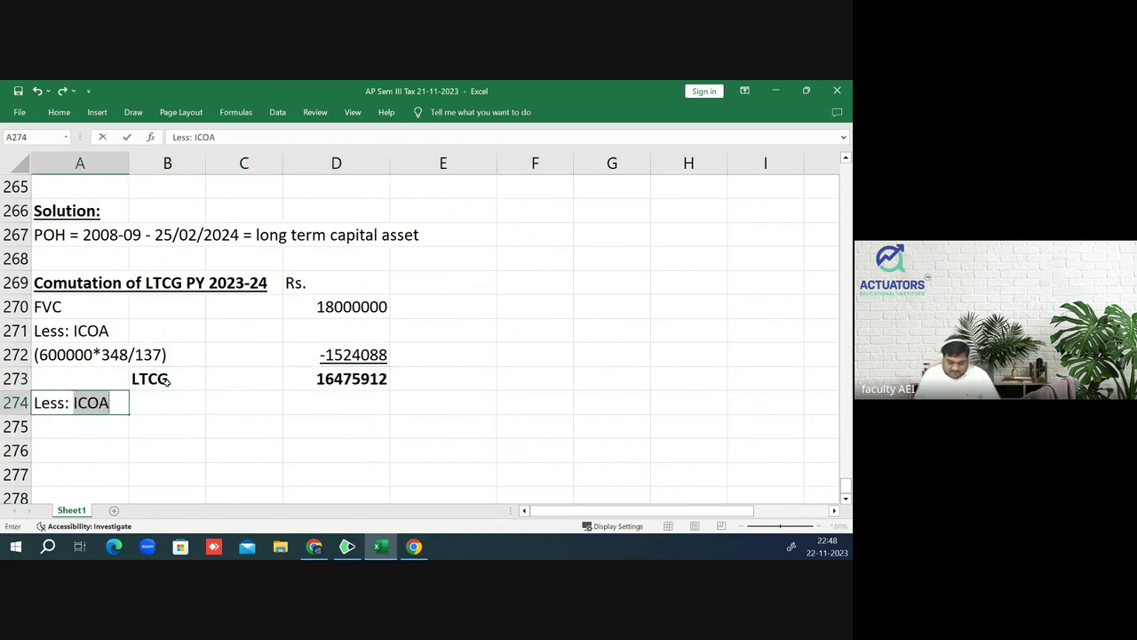
text(Exem)
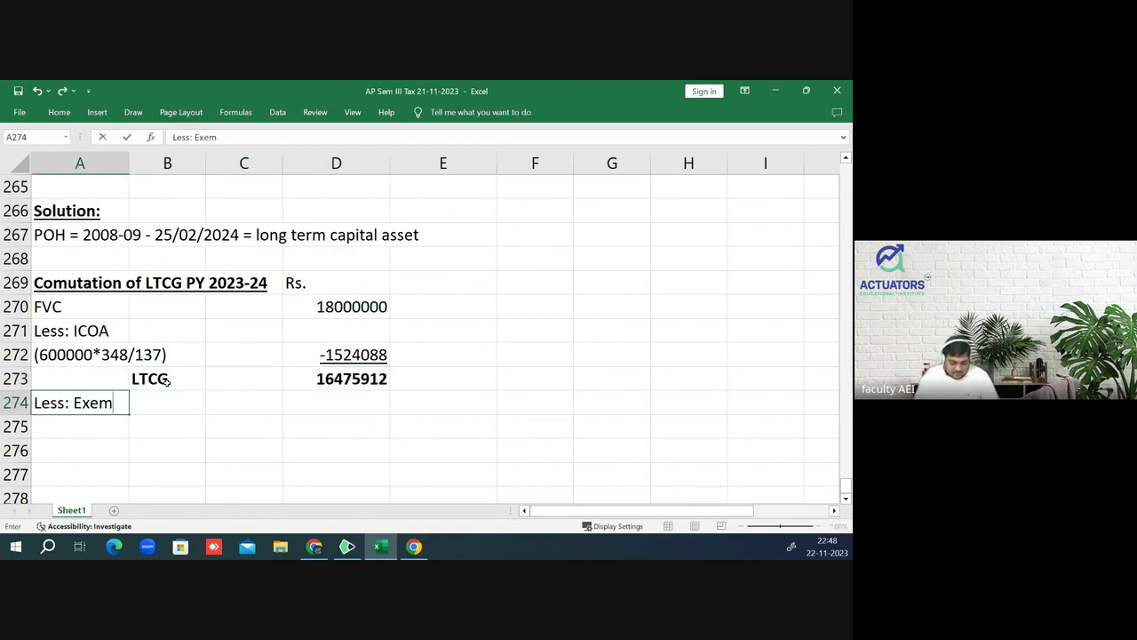
text(ption u)
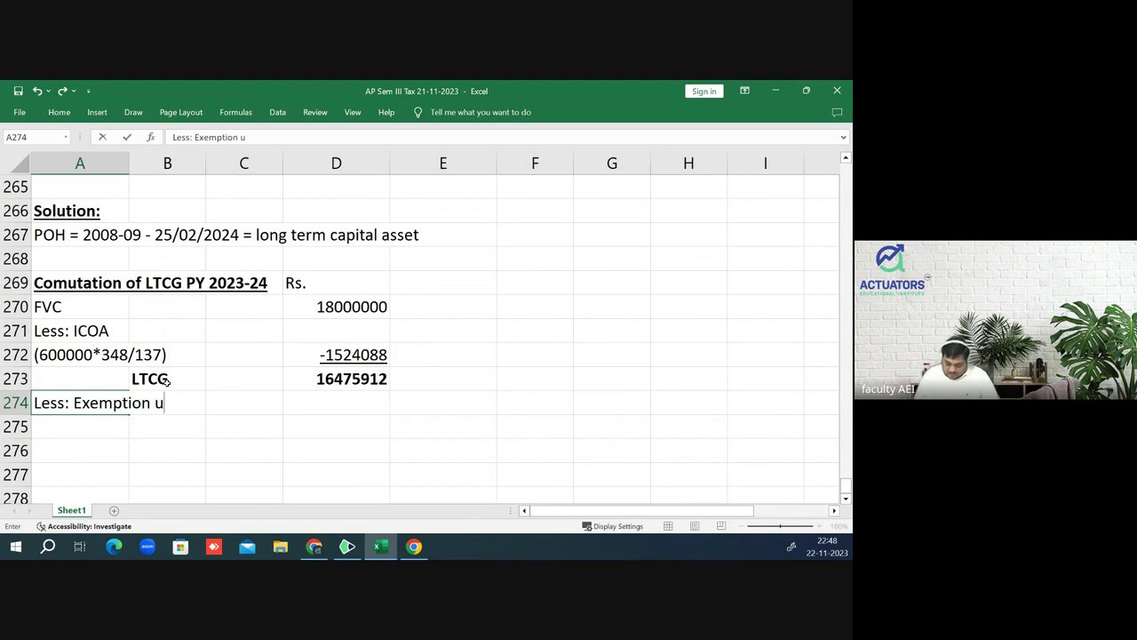
text(/s )
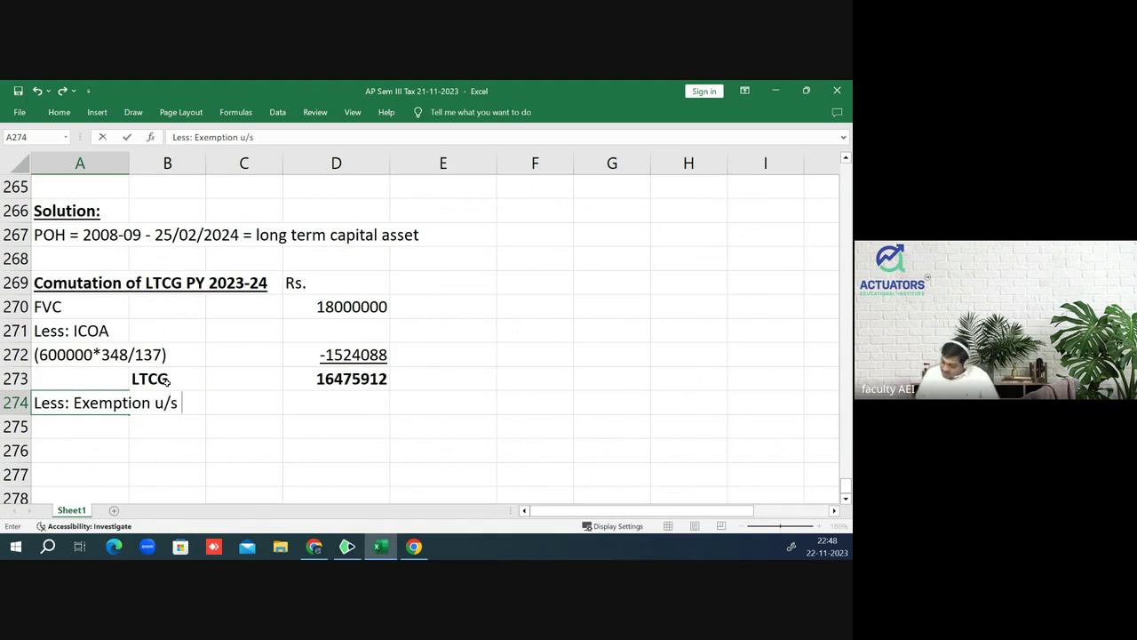
text(54B)
key(Return)
key(Up)
key(Right)
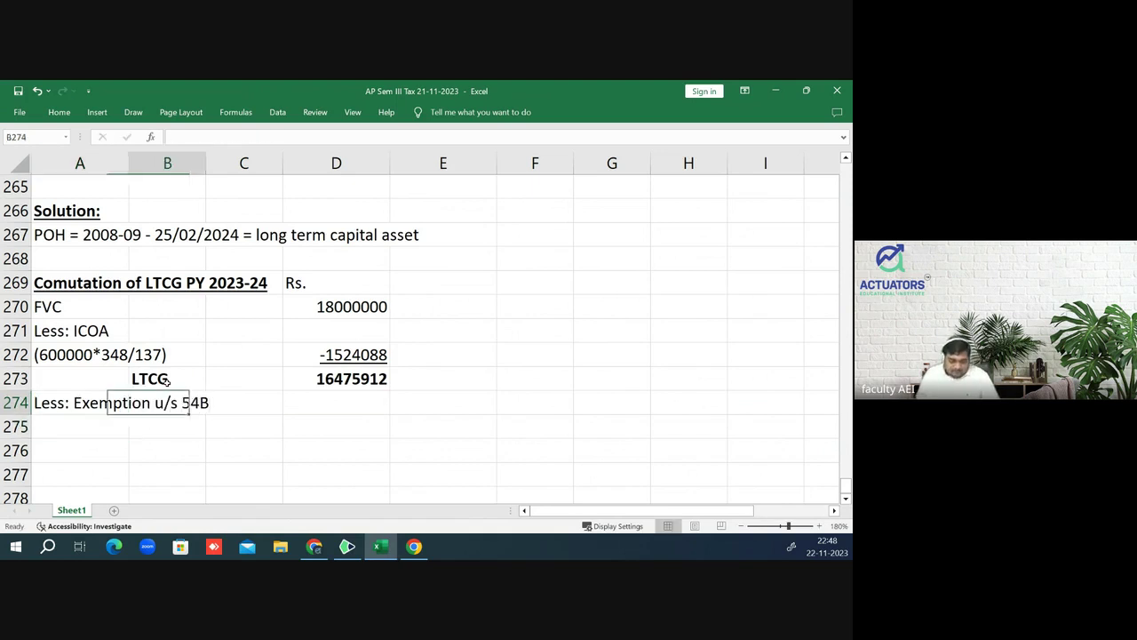
key(Right)
key(Right)
text(-7500)
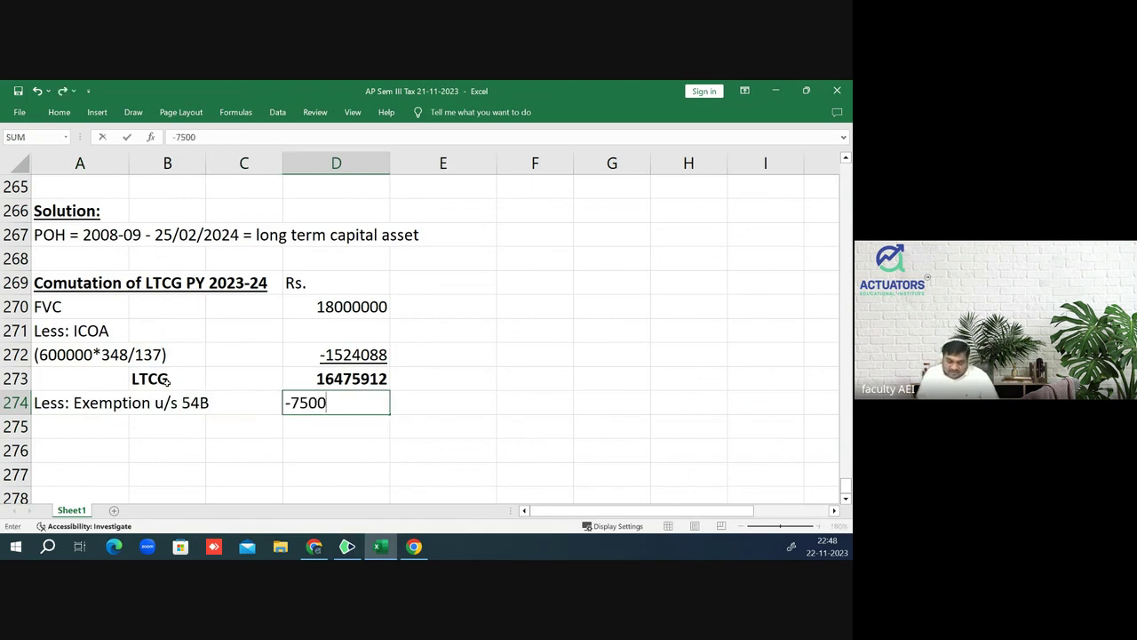
text(000)
key(Return)
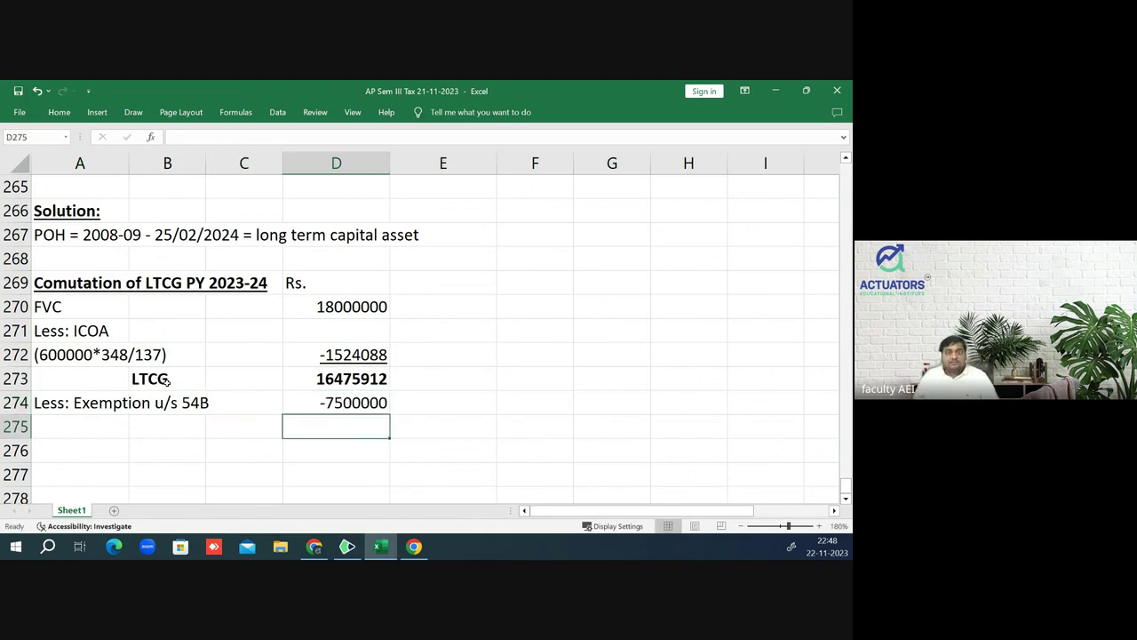
- Add the 'Less: Exemption u/s 54EC' label in row 275
key(Left)
key(Left)
key(Left)
text(Les)
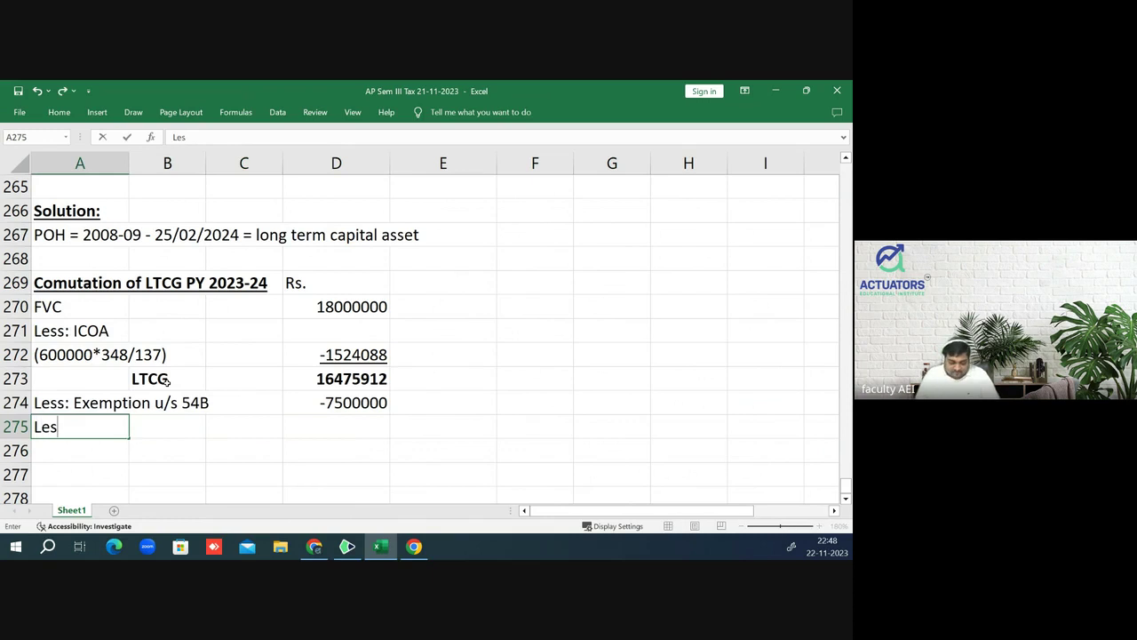
text(s: Exe)
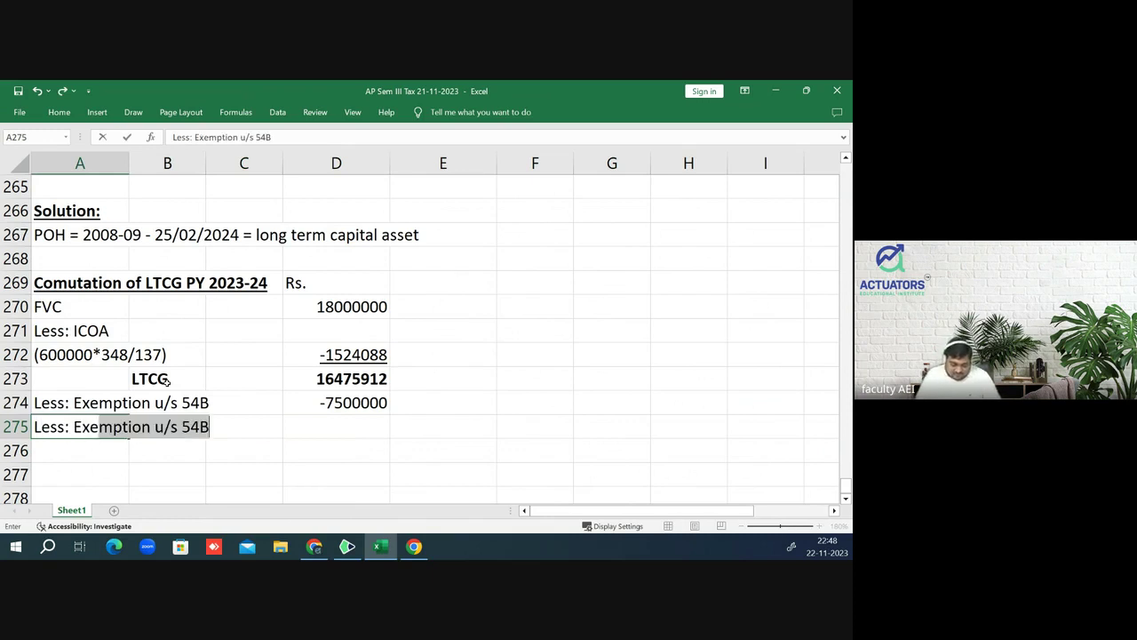
text(mption )
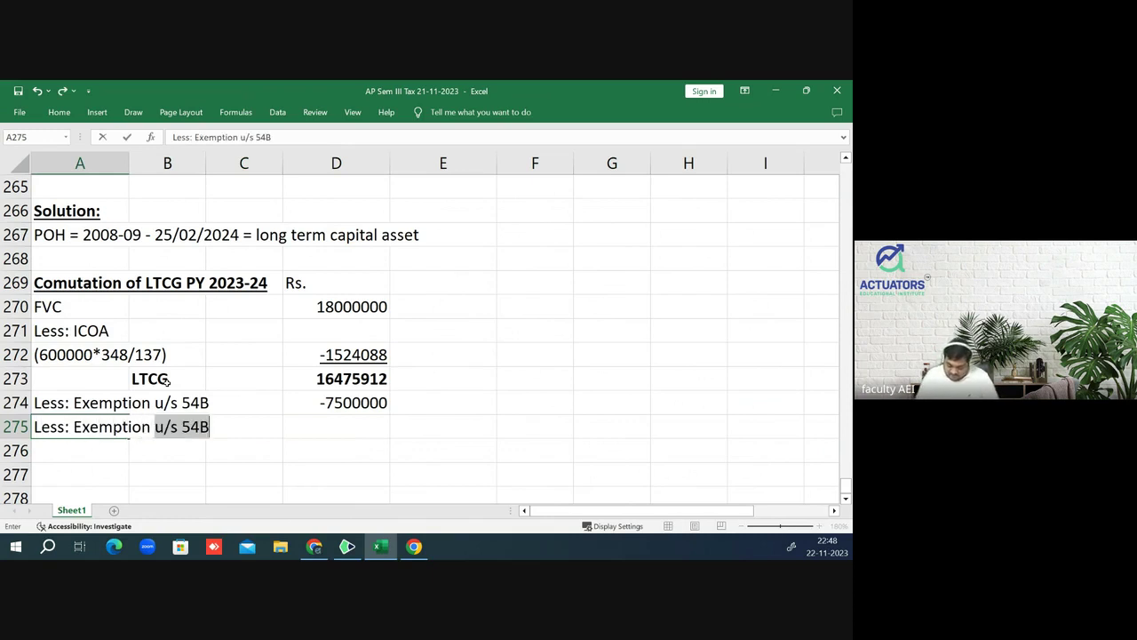
text(u/s 5)
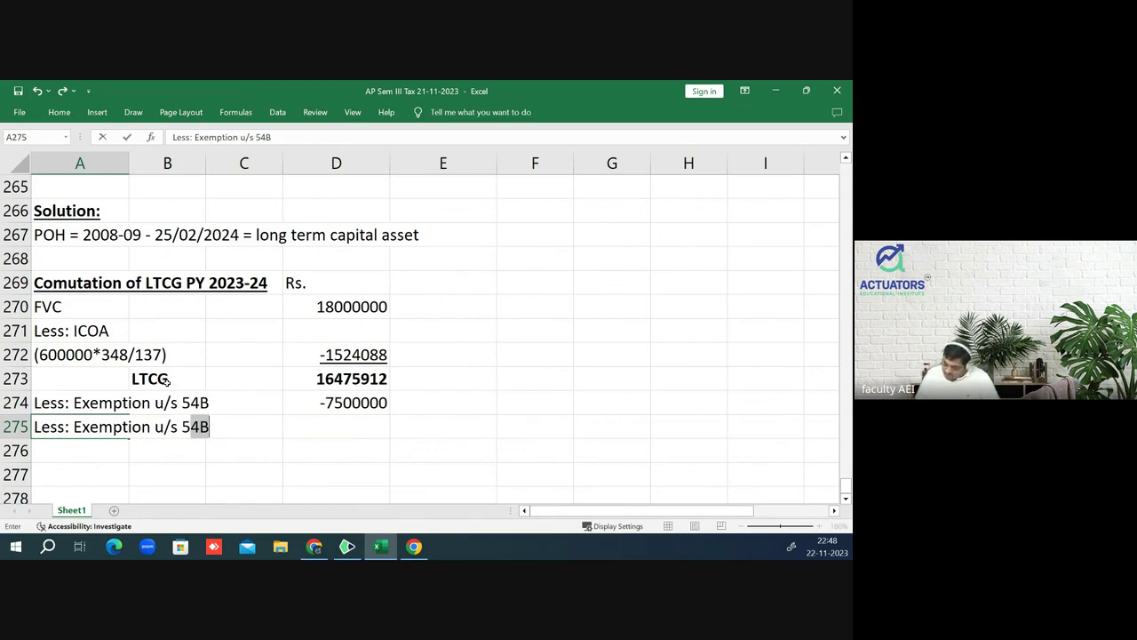
text(4EC)
key(Return)
key(Up)
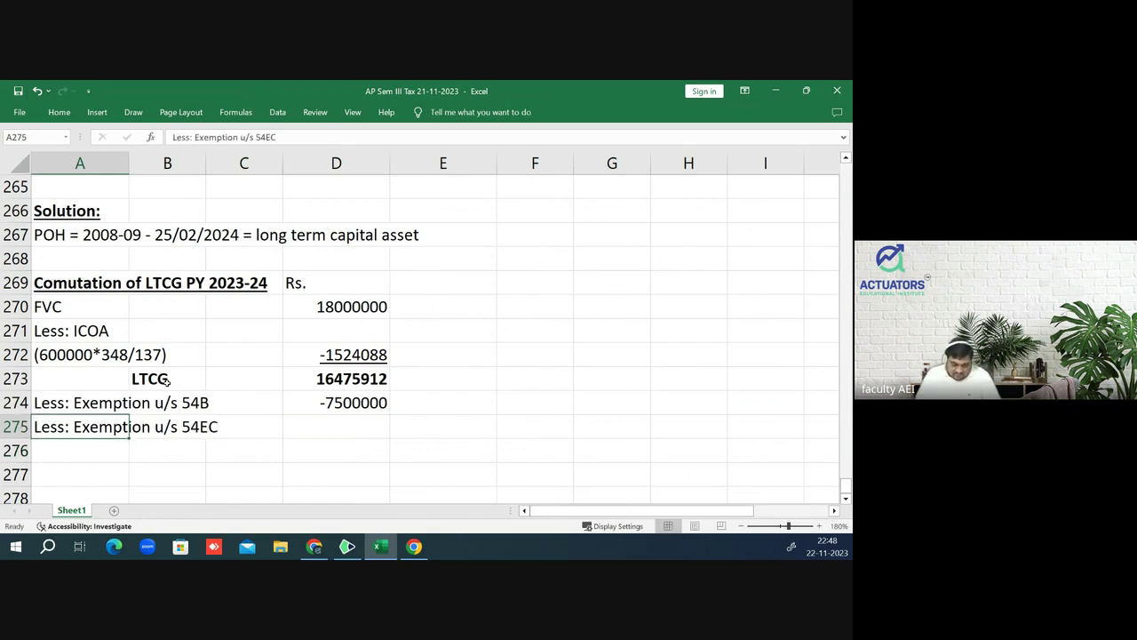
key(Right)
key(Right)
key(Right)
key(Up)
key(Up)
key(Up)
key(Up)
key(Up)
key(Up)
key(Up)
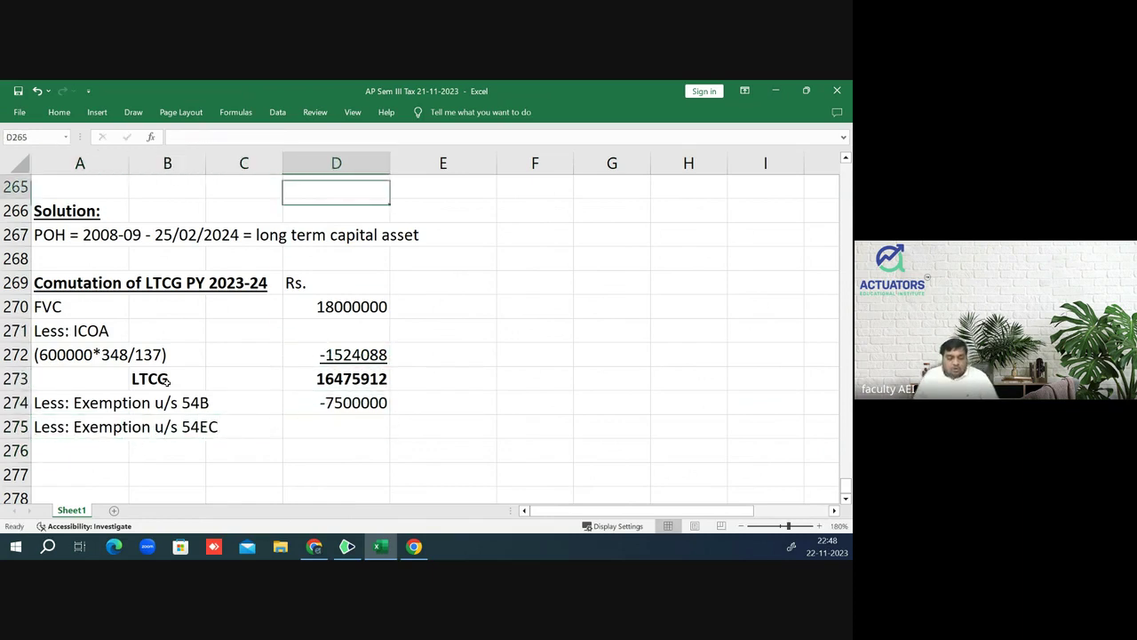
key(Up)
key(Up)
key(Up)
key(Up)
key(Up)
- Note 'Max Rs. 50 lakhs' in row 276 below the 54EC label
key(Down)
key(Down)
key(Left)
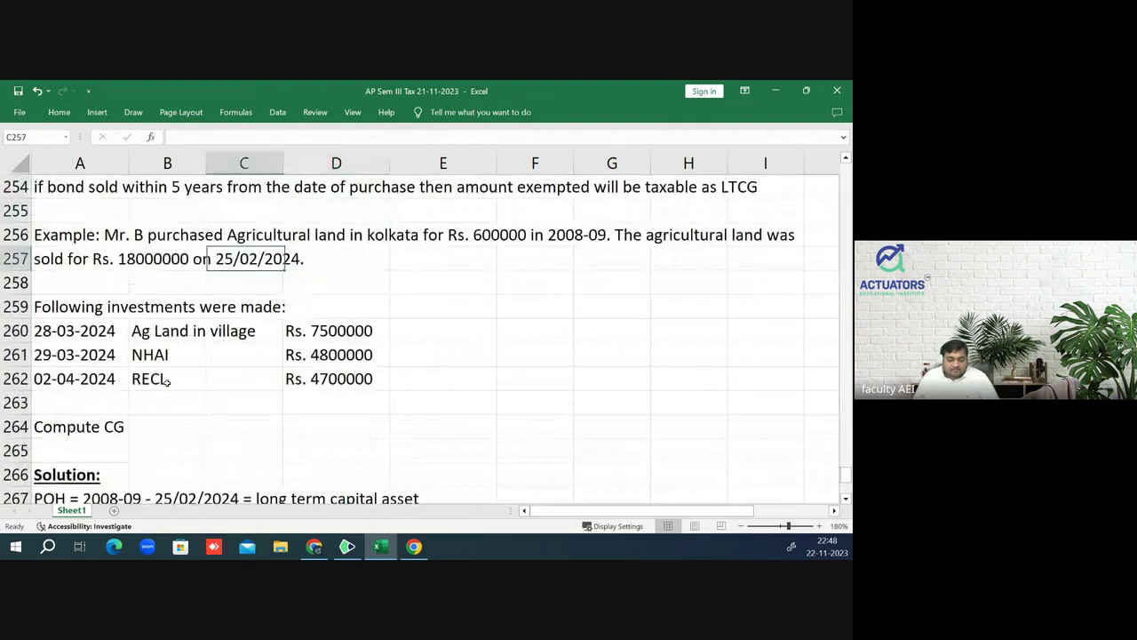
key(Down)
key(Down)
key(Down)
key(Down)
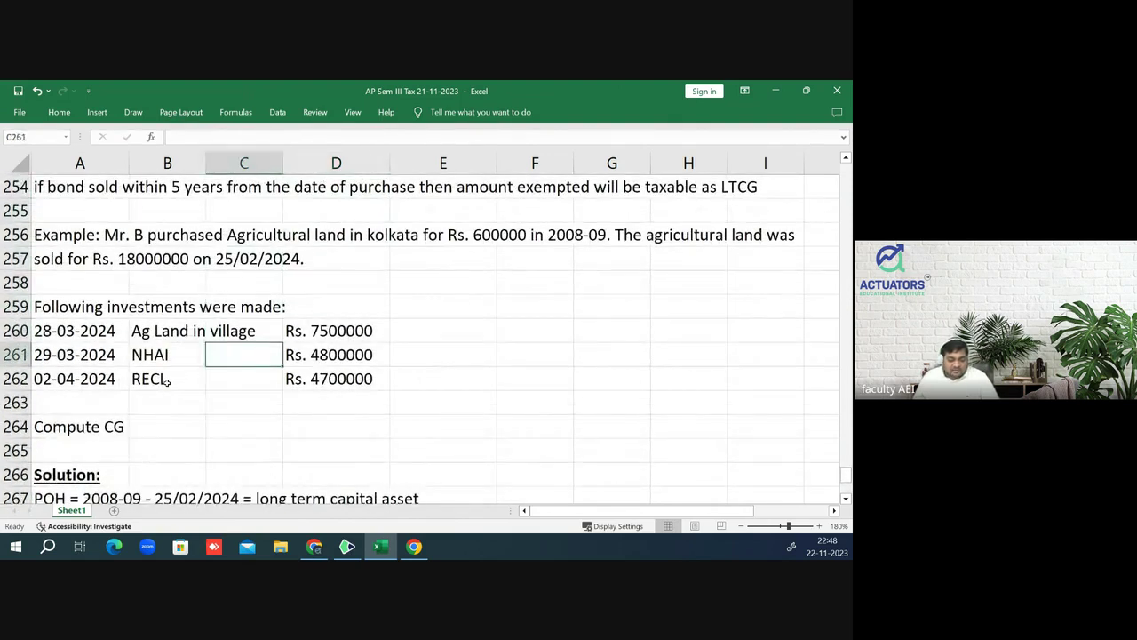
key(Right)
key(Down)
key(Down)
key(Down)
key(Down)
key(Down)
key(Down)
key(Down)
key(Down)
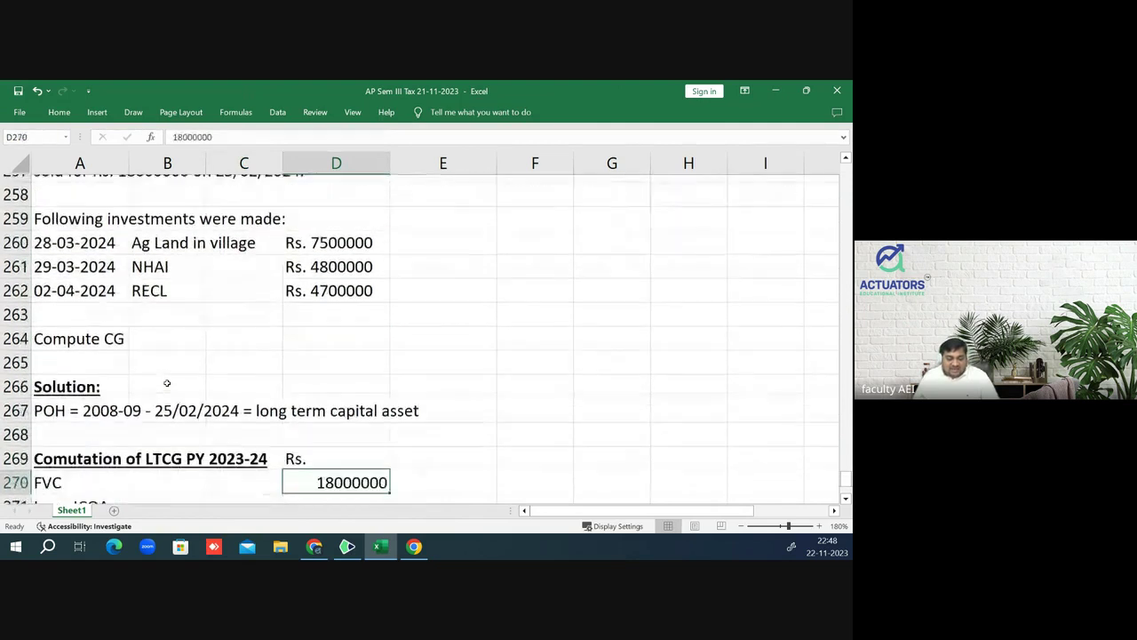
key(Down)
key(Down)
key(Down)
key(Down)
key(Down)
key(Down)
key(Left)
key(Left)
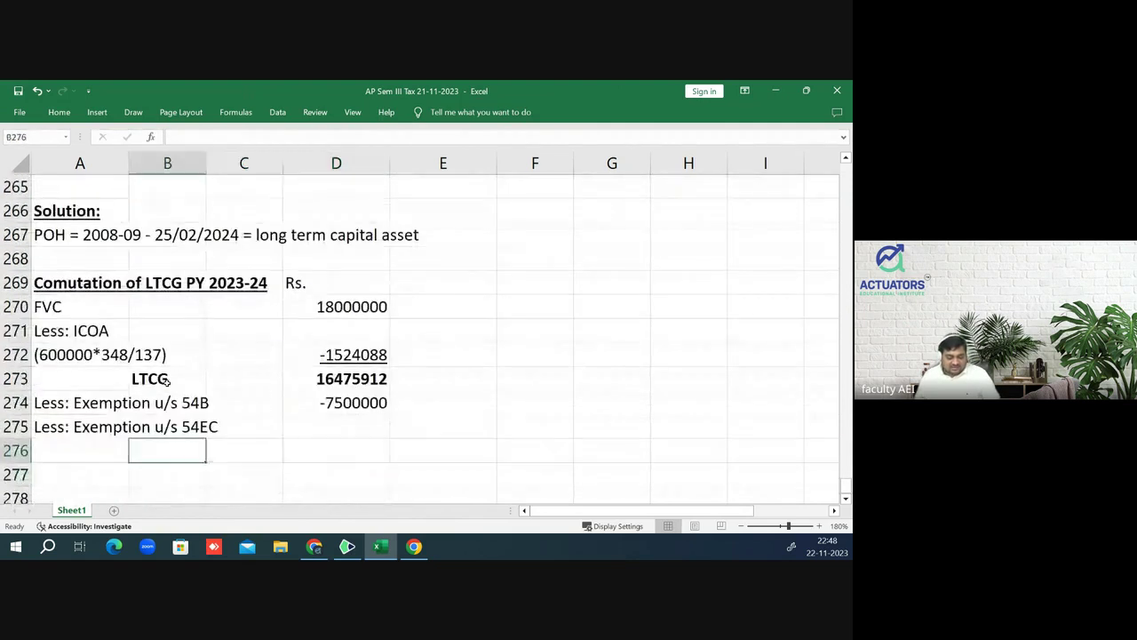
text(Max )
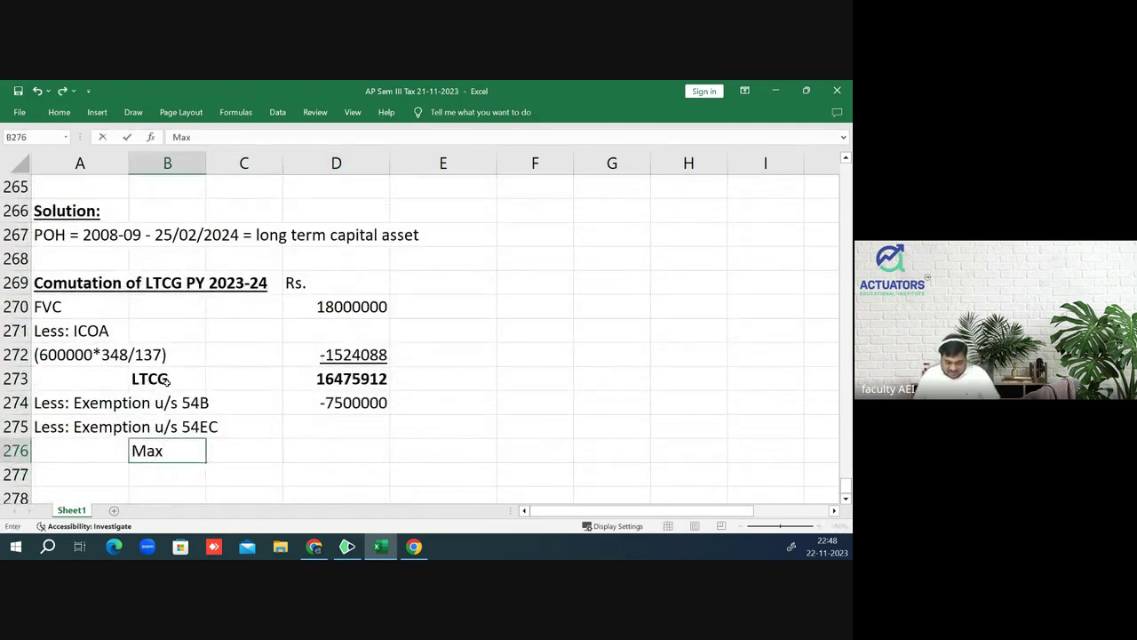
text(Rs. )
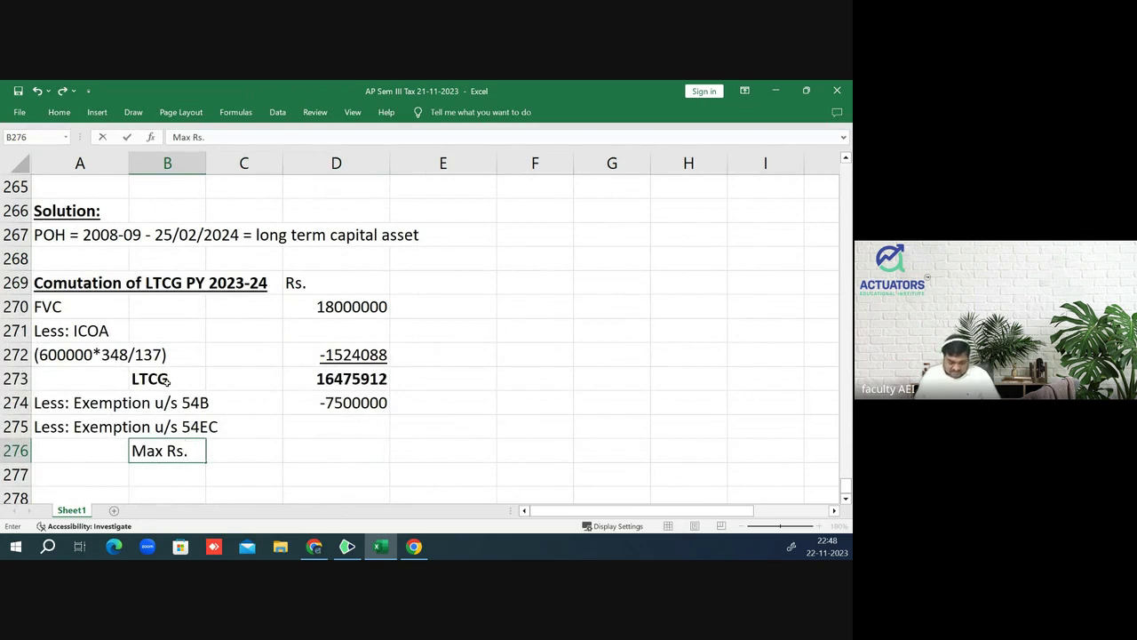
text(50 )
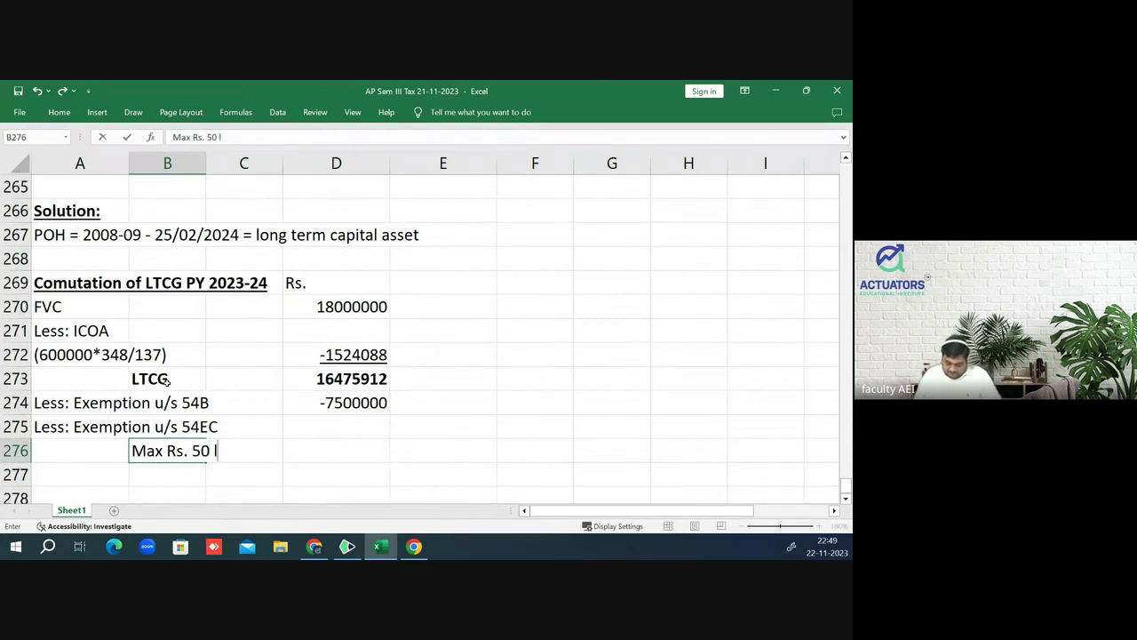
text(lajkh)
key(BackSpace)
key(BackSpace)
key(BackSpace)
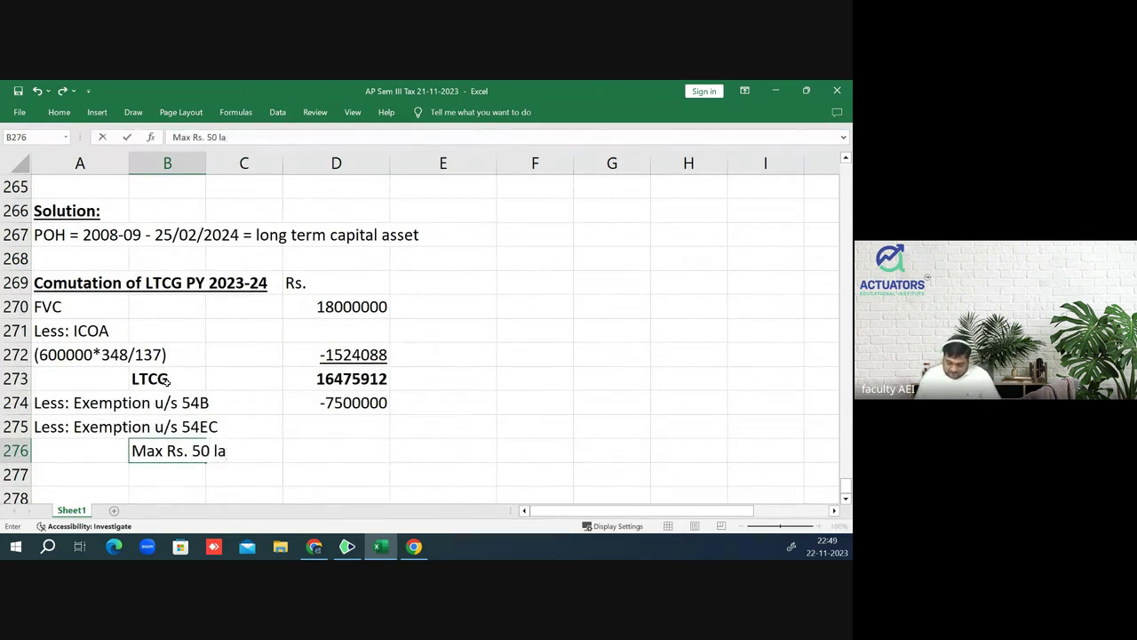
text(khs)
key(Return)
- Enter -5000000 in D276 as the 54EC exemption and underline it
key(Up)
key(Right)
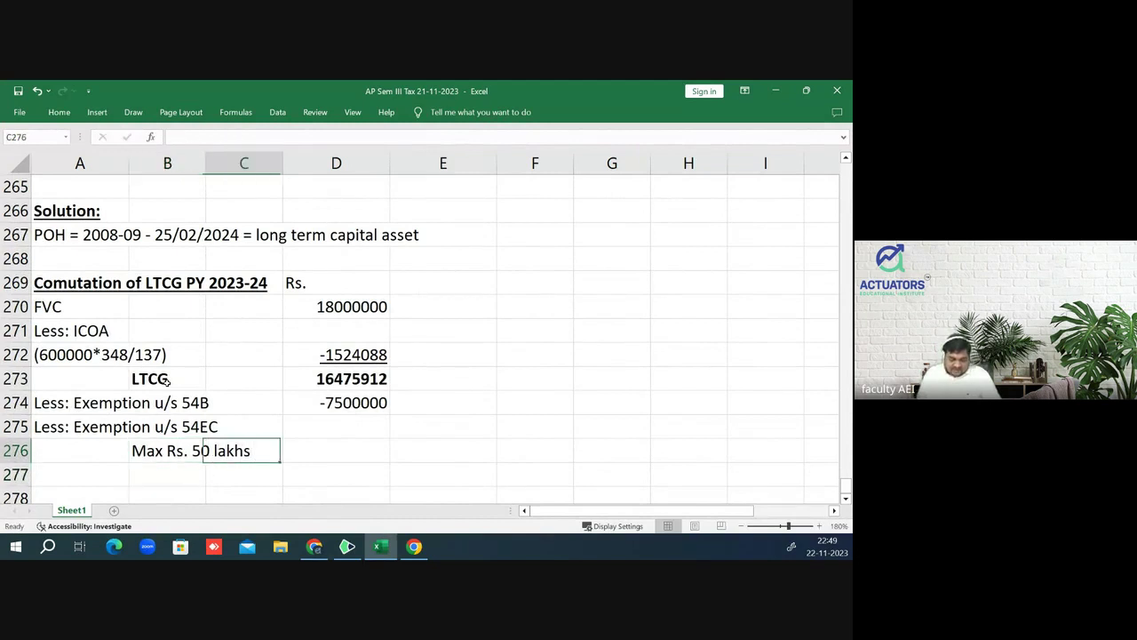
key(Right)
text(-5000)
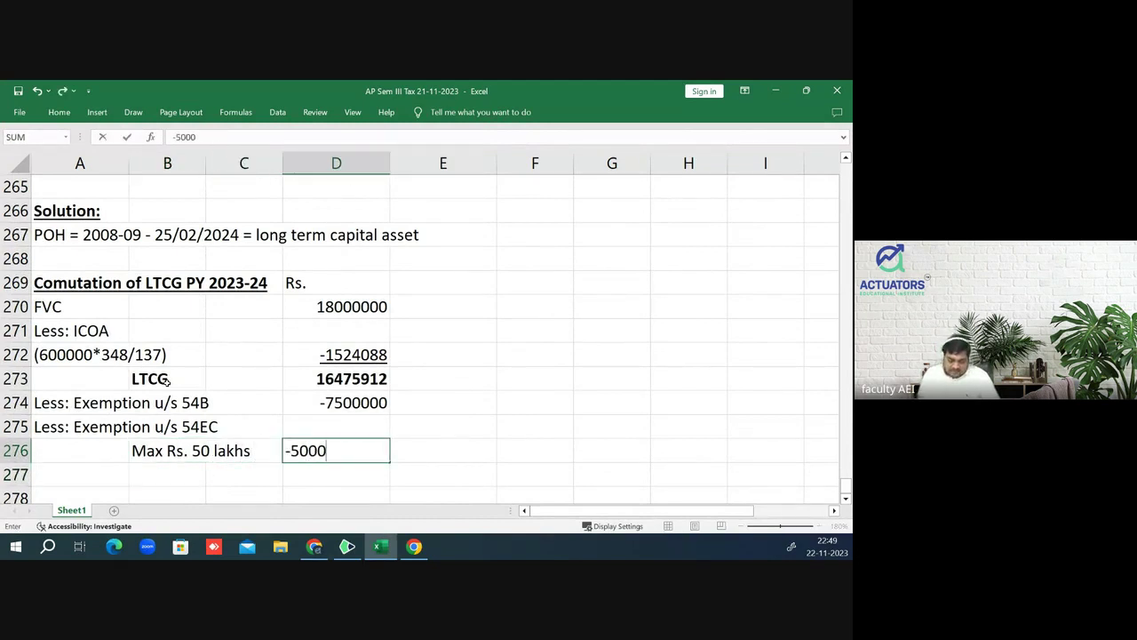
text(000)
key(Return)
key(Up)
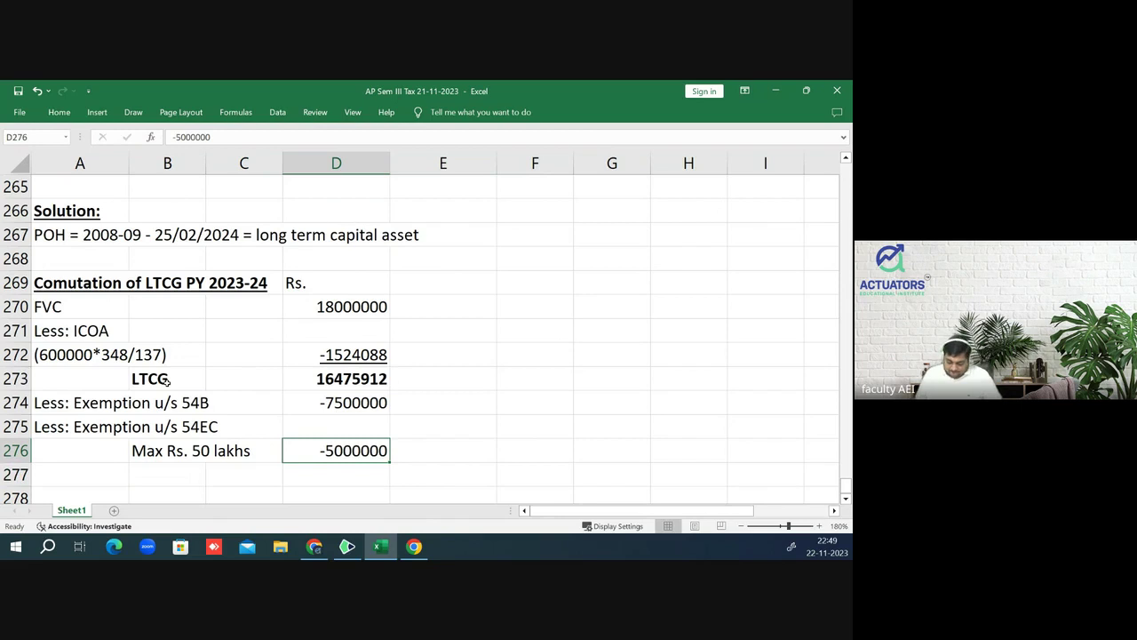
key(ctrl+u)
key(Down)
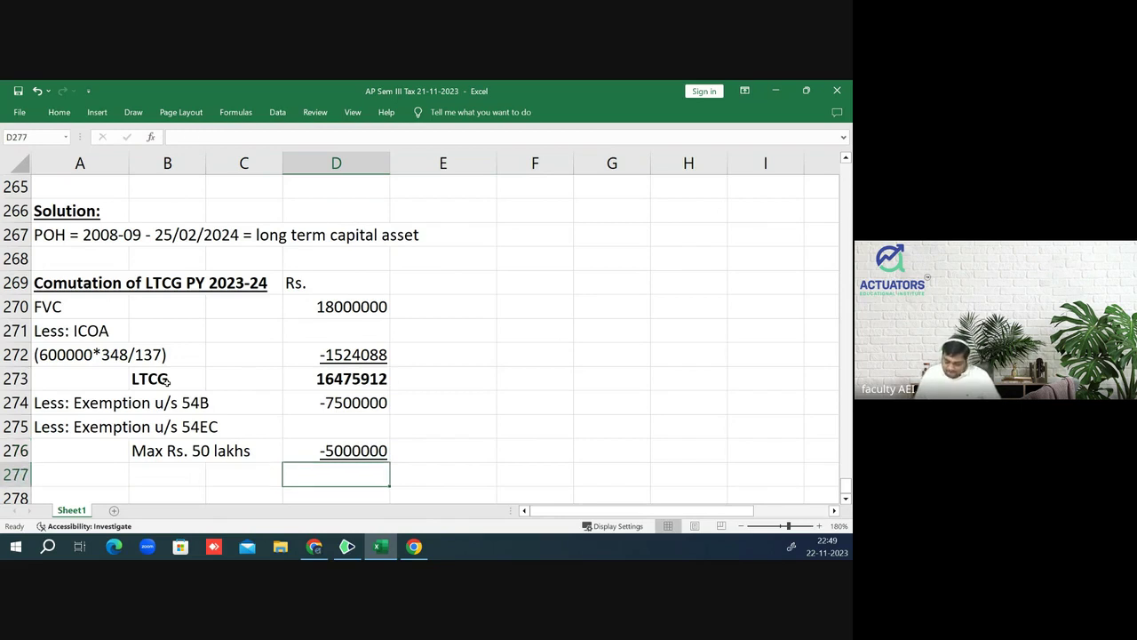
text(=)
key(Up)
key(Up)
key(Up)
key(Up)
text(+)
key(Up)
key(Up)
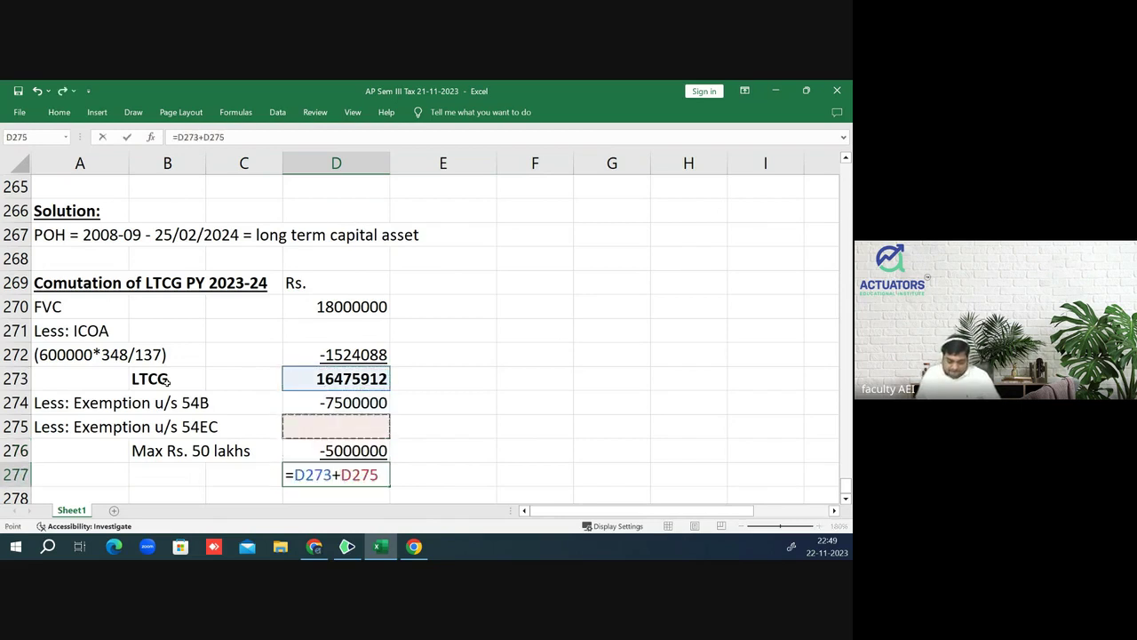
key(Up)
text(+)
key(Up)
key(Up)
key(Down)
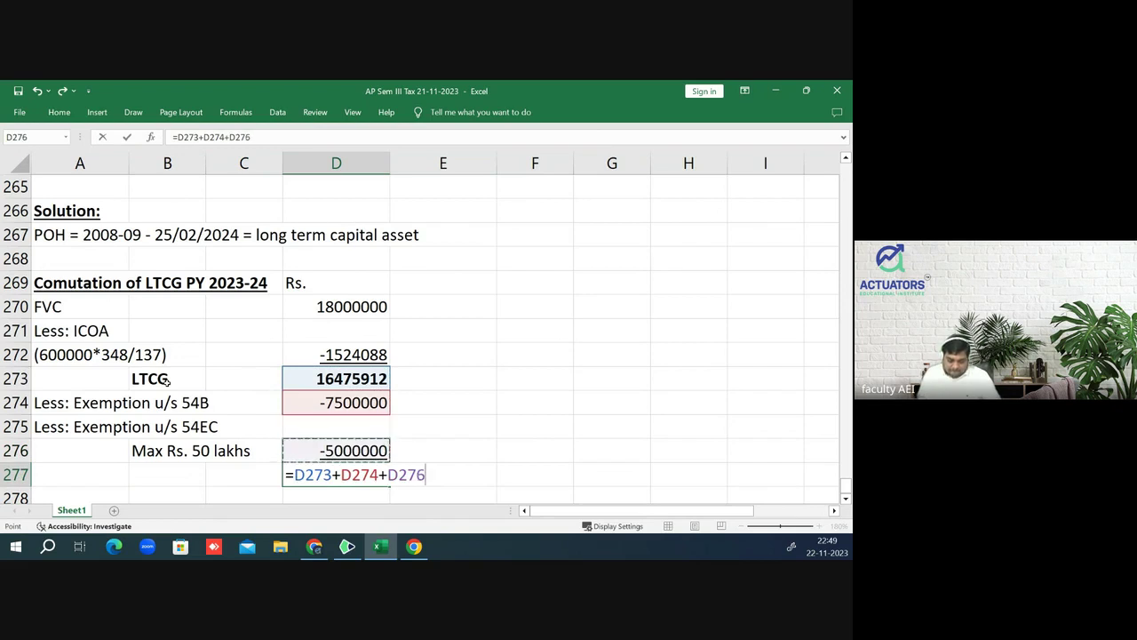
key(Return)
key(Up)
key(Left)
key(Left)
text(T)
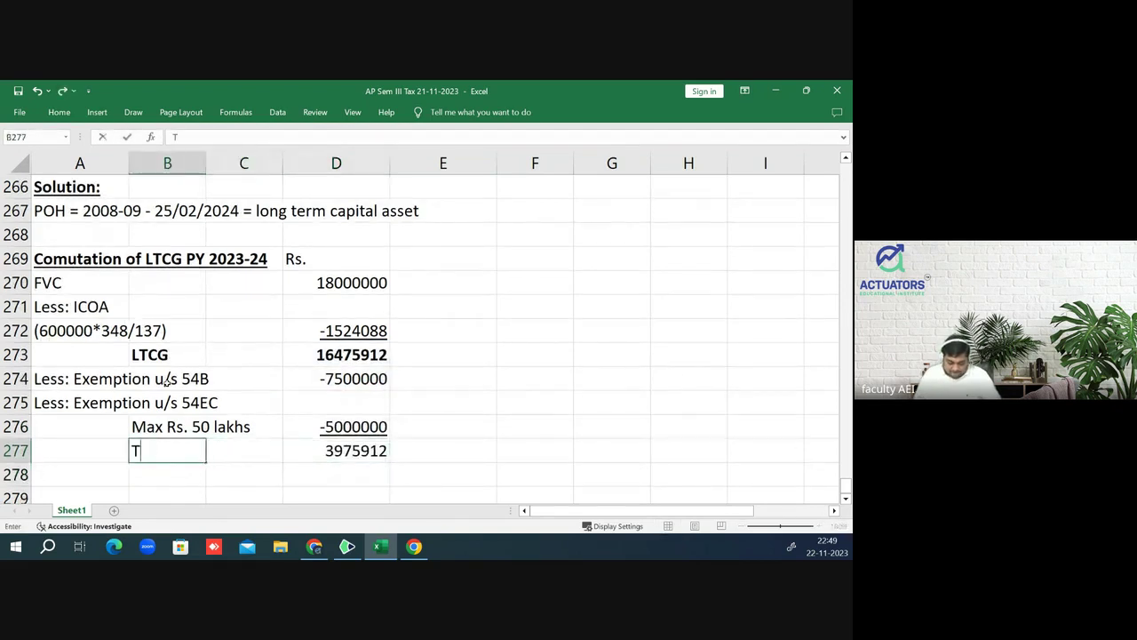
text(axable )
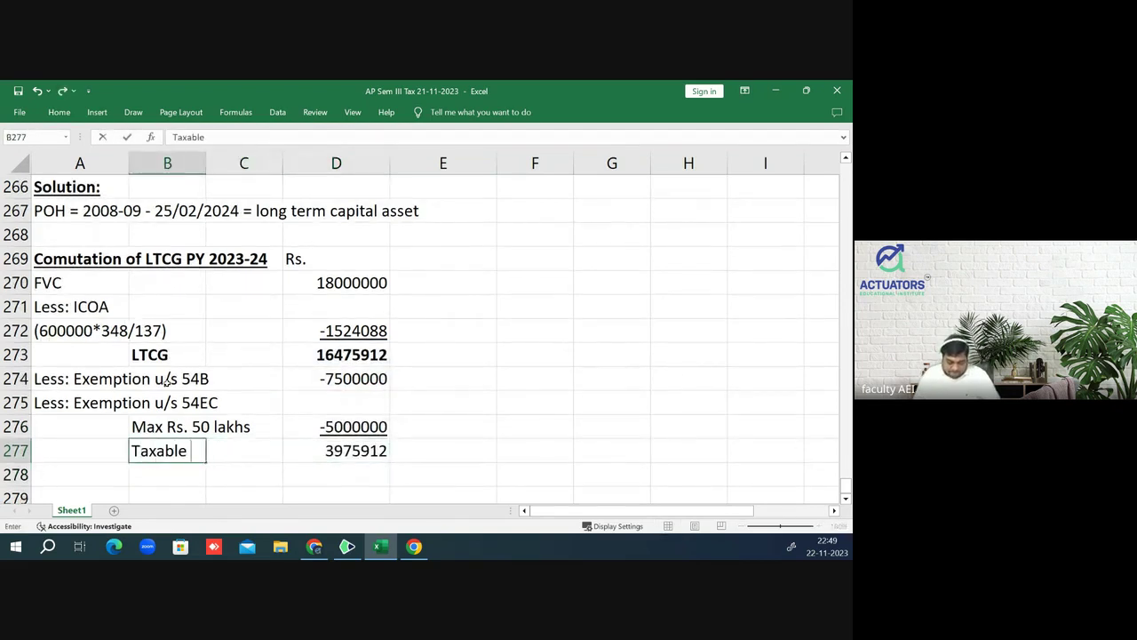
text(STCG)
key(Return)
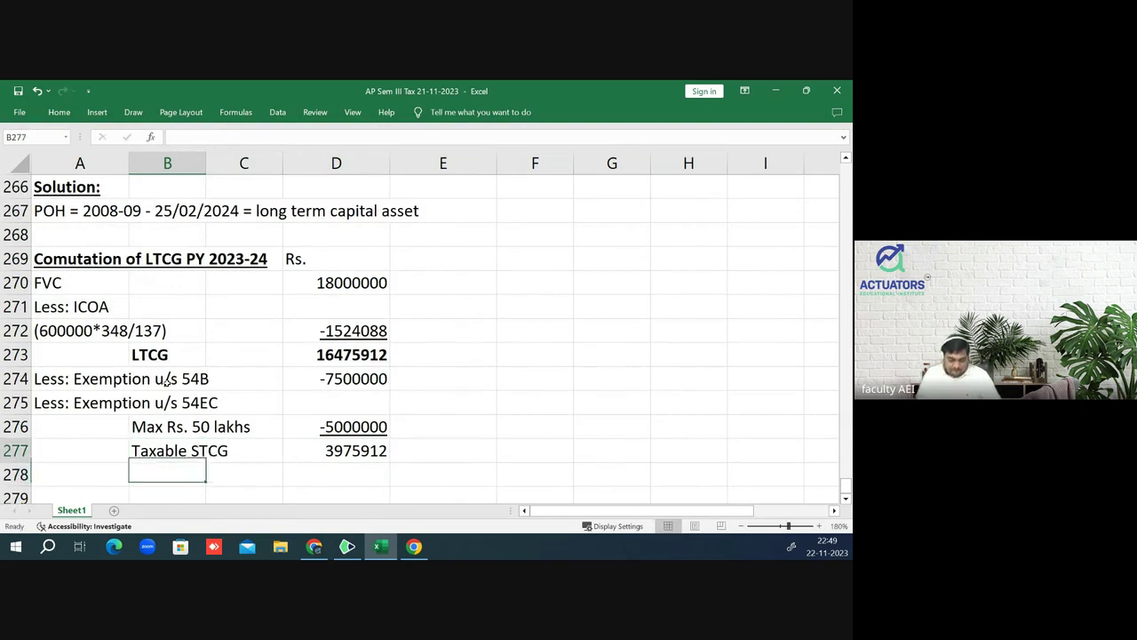
- Make the Taxable STCG row B277:D277 bold, underlined and filled yellow
key(Up)
key(shift+Right)
key(shift+Right)
key(shift+Right)
key(shift+Left)
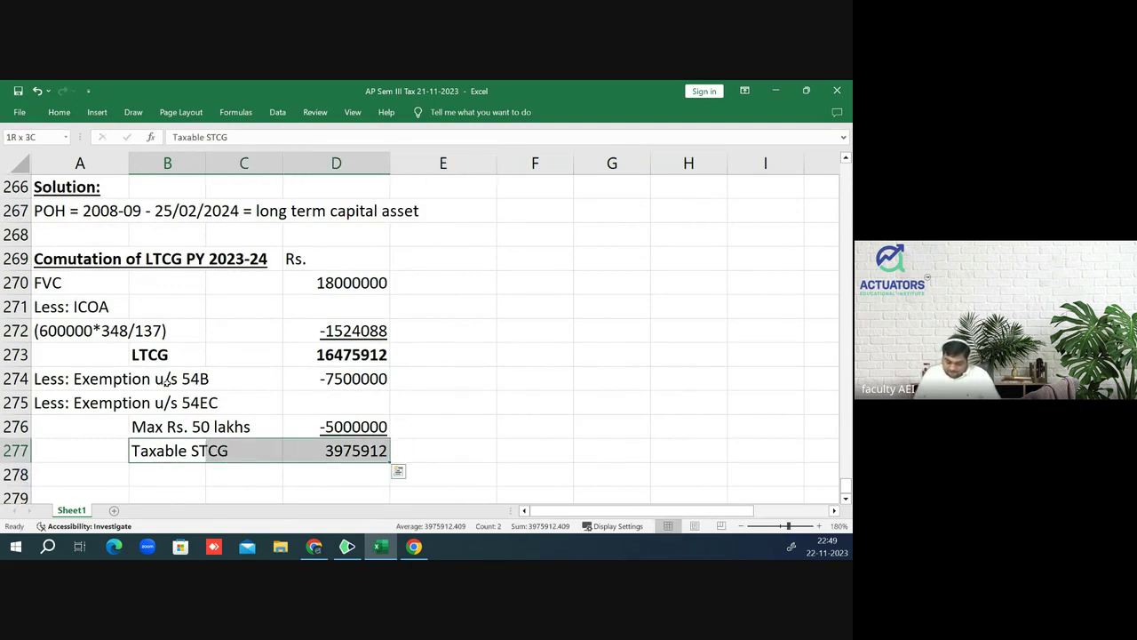
key(ctrl+q)
key(Escape)
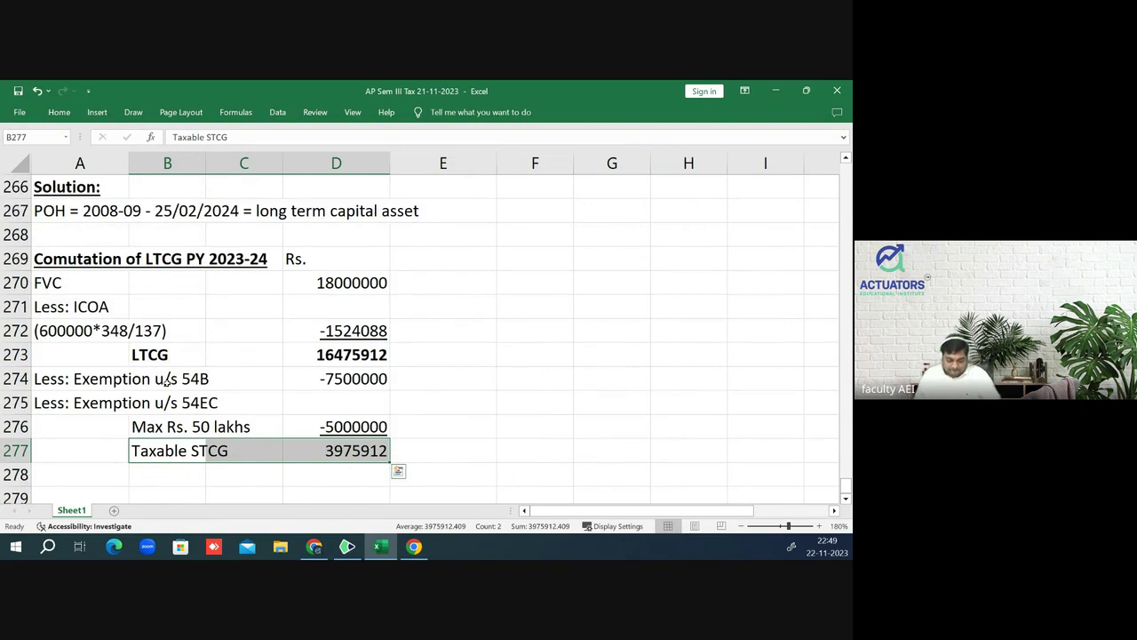
key(ctrl+b)
key(ctrl+u)
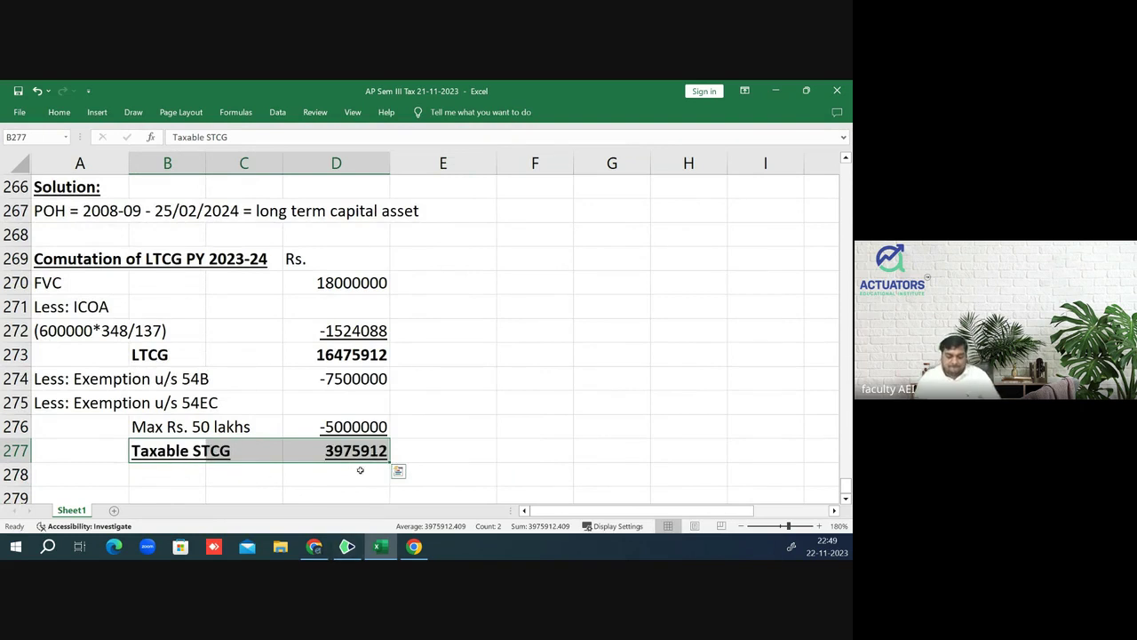
click(58, 112)
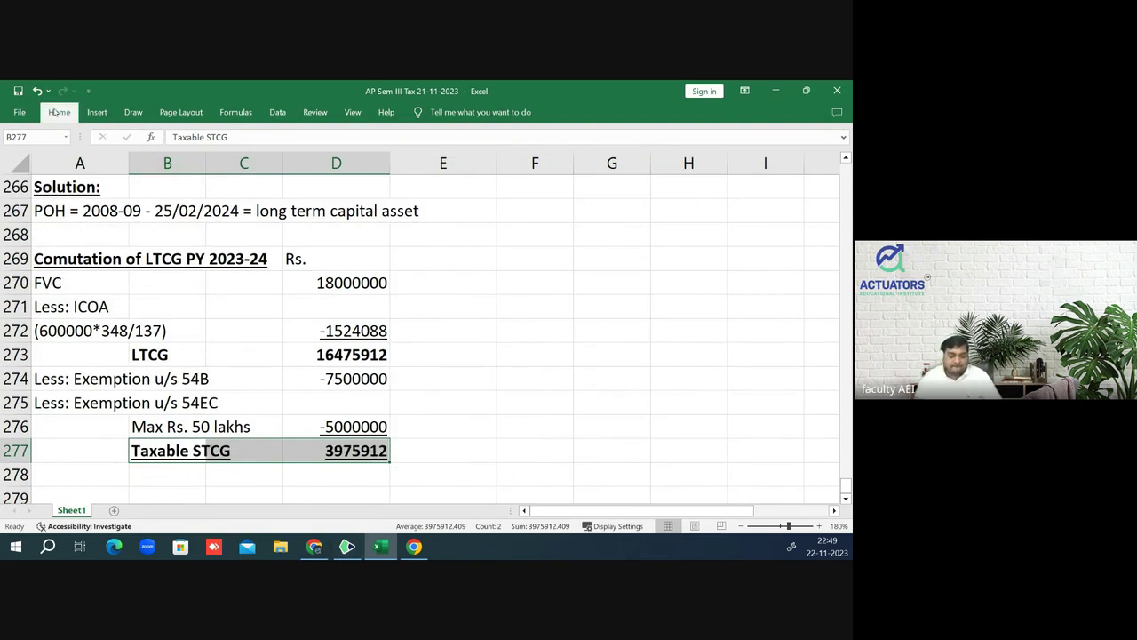
click(171, 159)
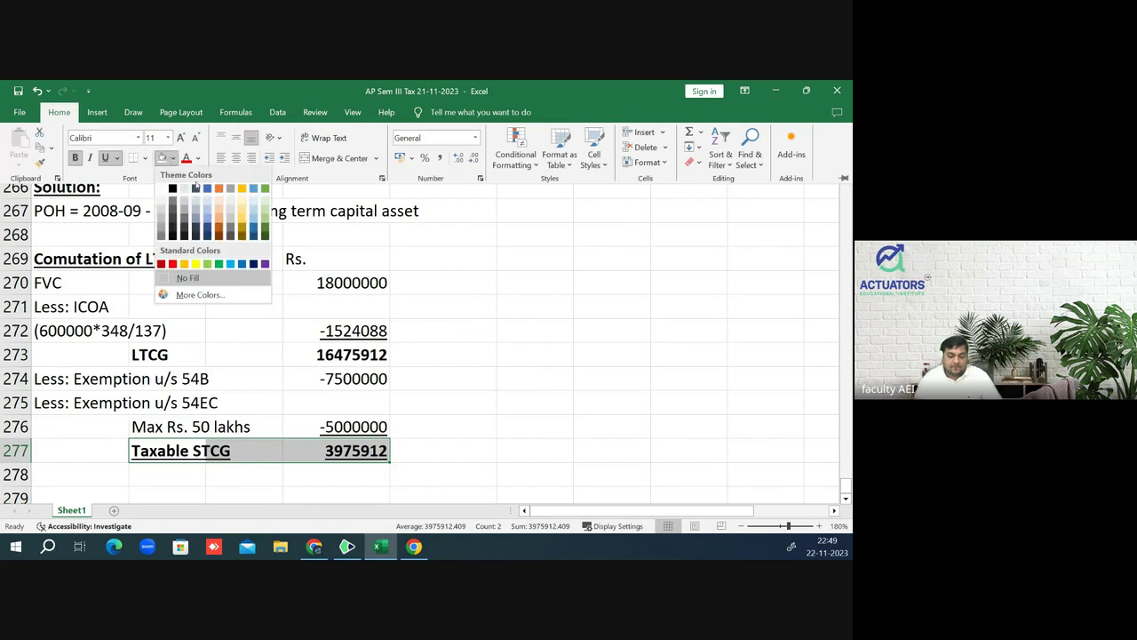
click(192, 266)
click(472, 406)
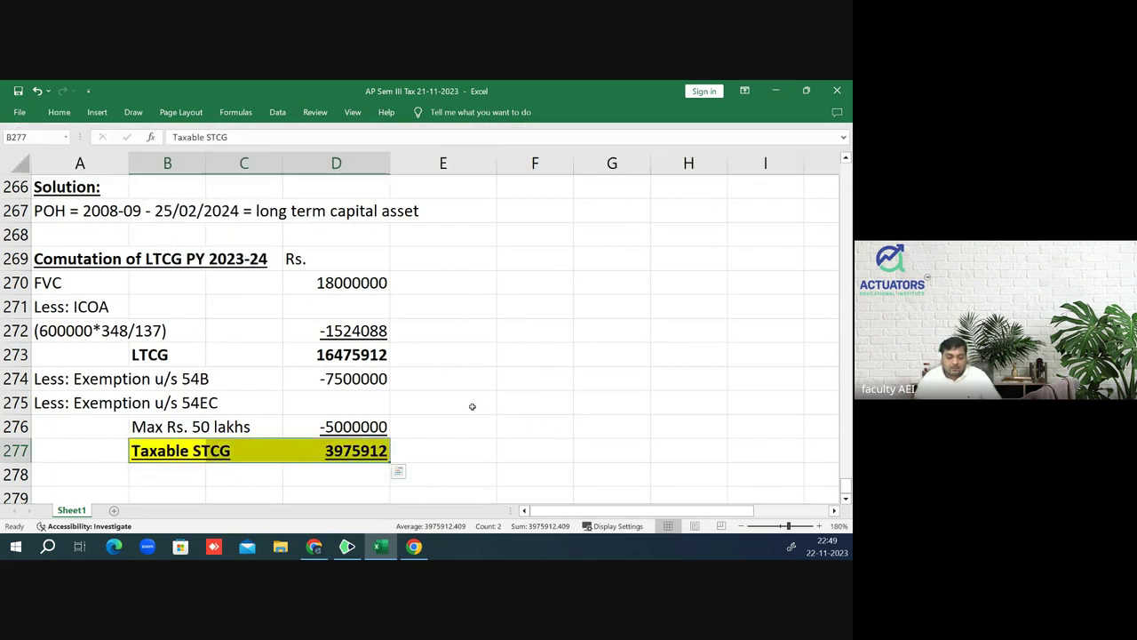
click(551, 403)
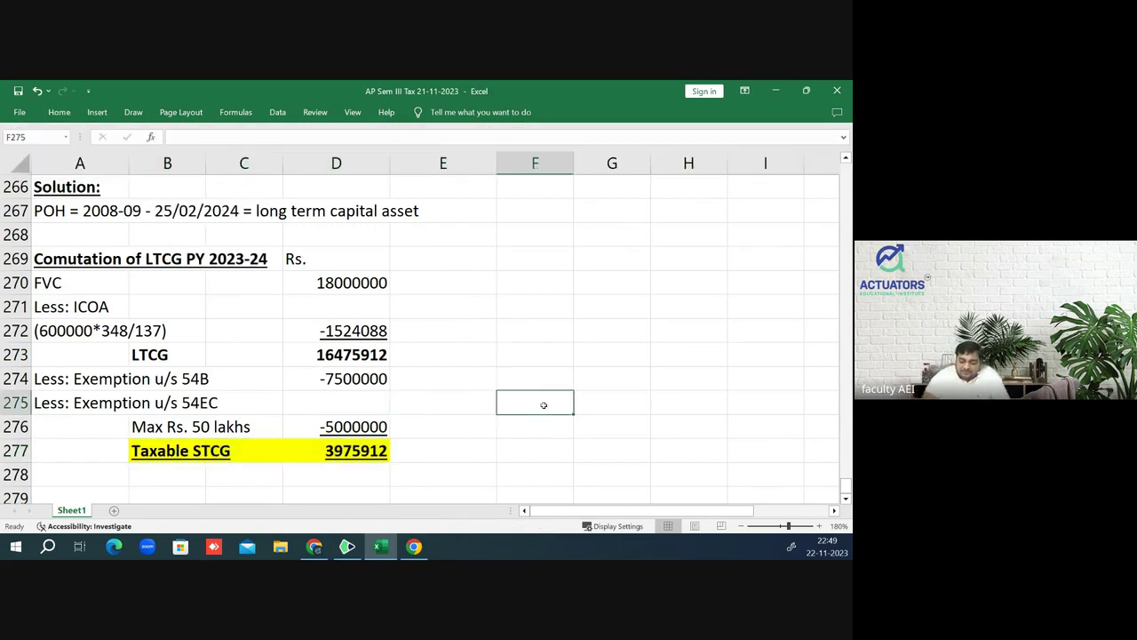
click(464, 397)
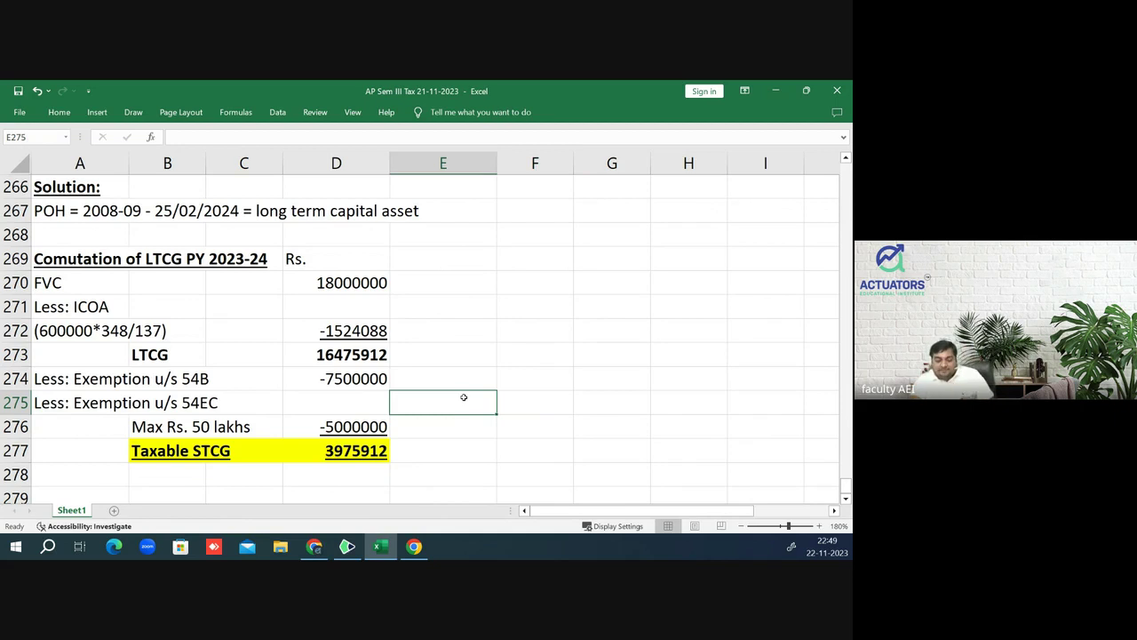
key(Up)
key(Up)
key(Up)
key(Up)
key(Up)
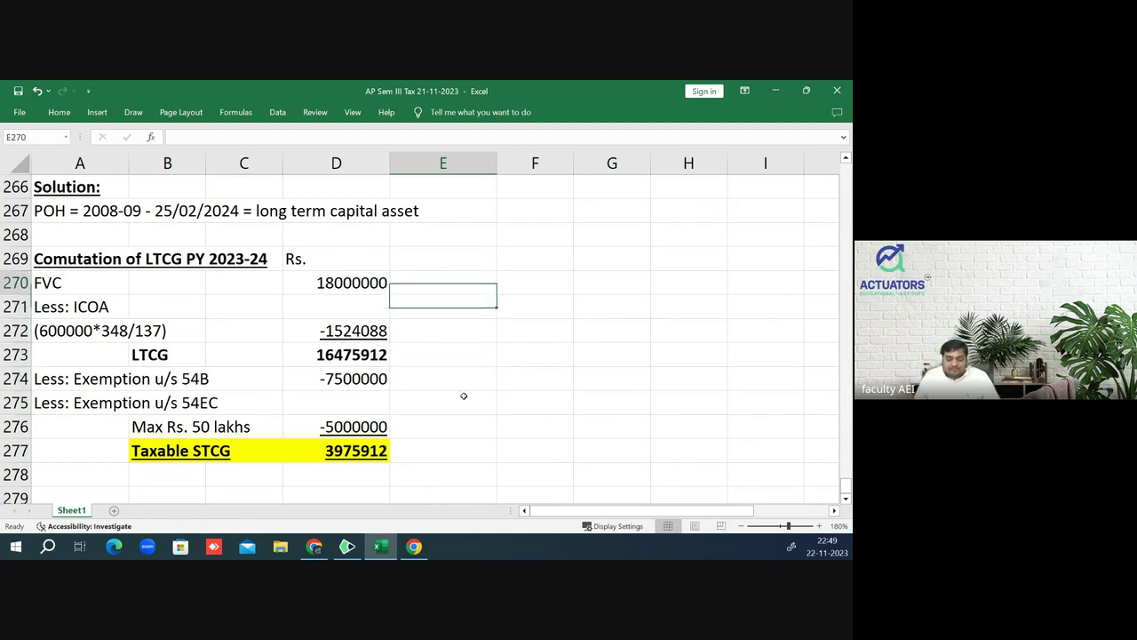
key(Up)
key(Up)
key(Up)
key(Up)
key(Up)
key(Down)
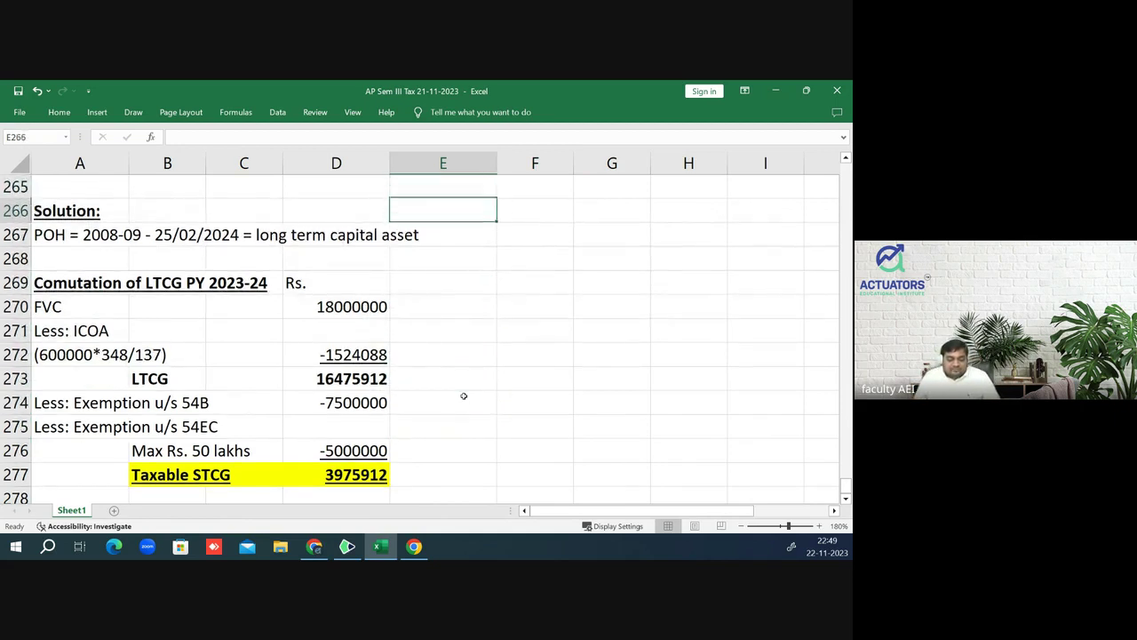
key(Down)
key(Down)
key(Down)
key(Down)
key(Down)
key(Down)
key(Down)
key(Down)
key(Down)
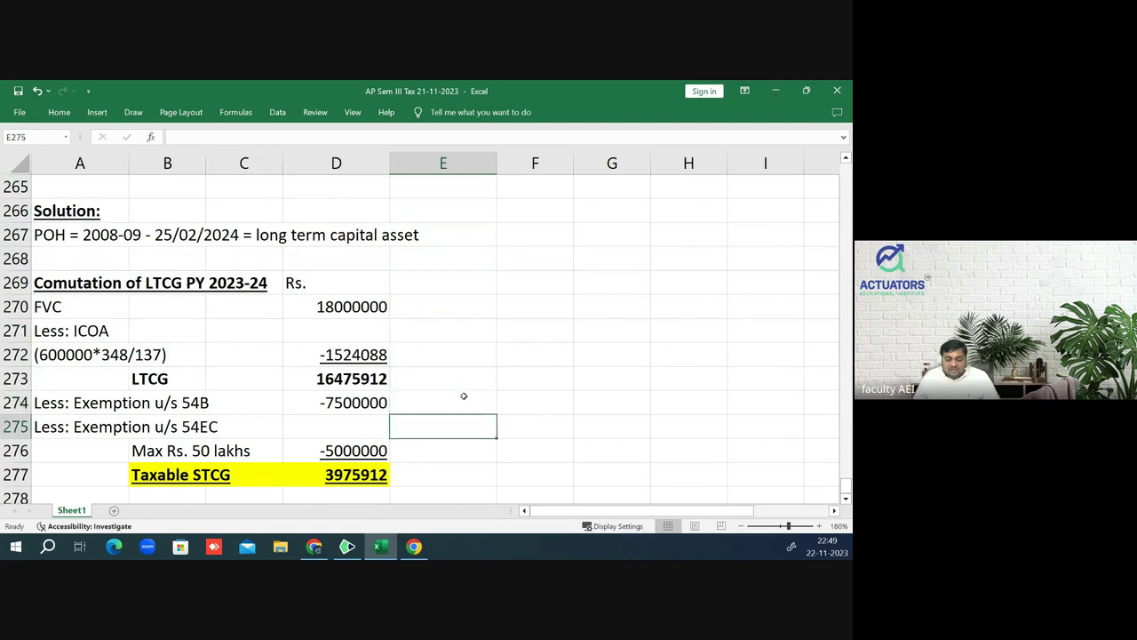
key(Down)
key(Down)
key(Up)
key(Up)
key(Up)
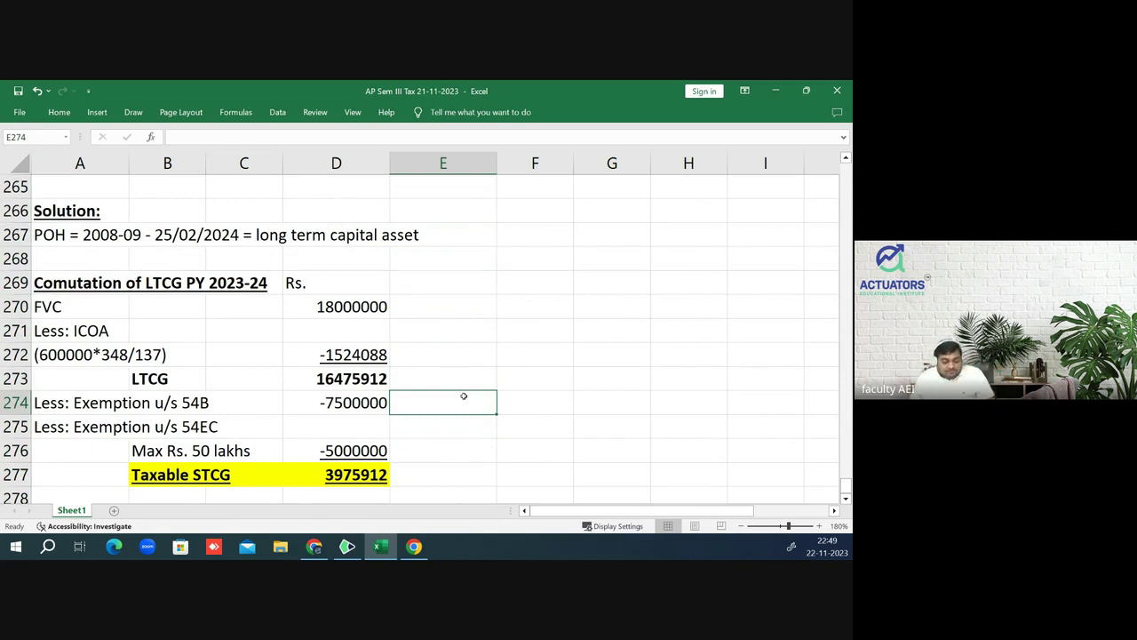
key(Down)
key(Down)
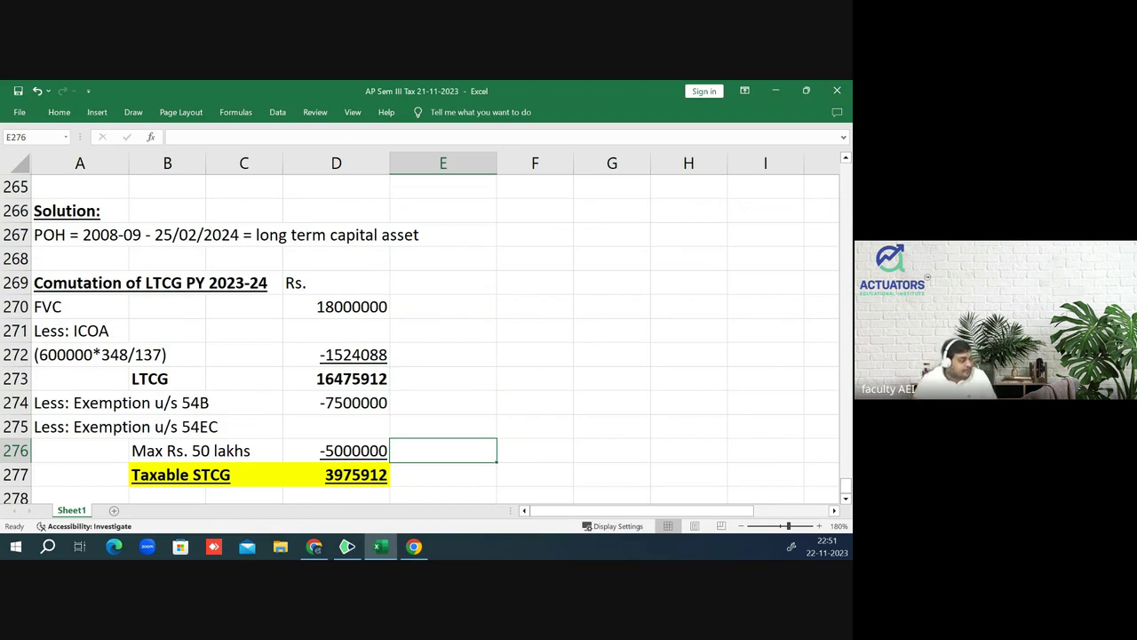
key(alt+Tab)
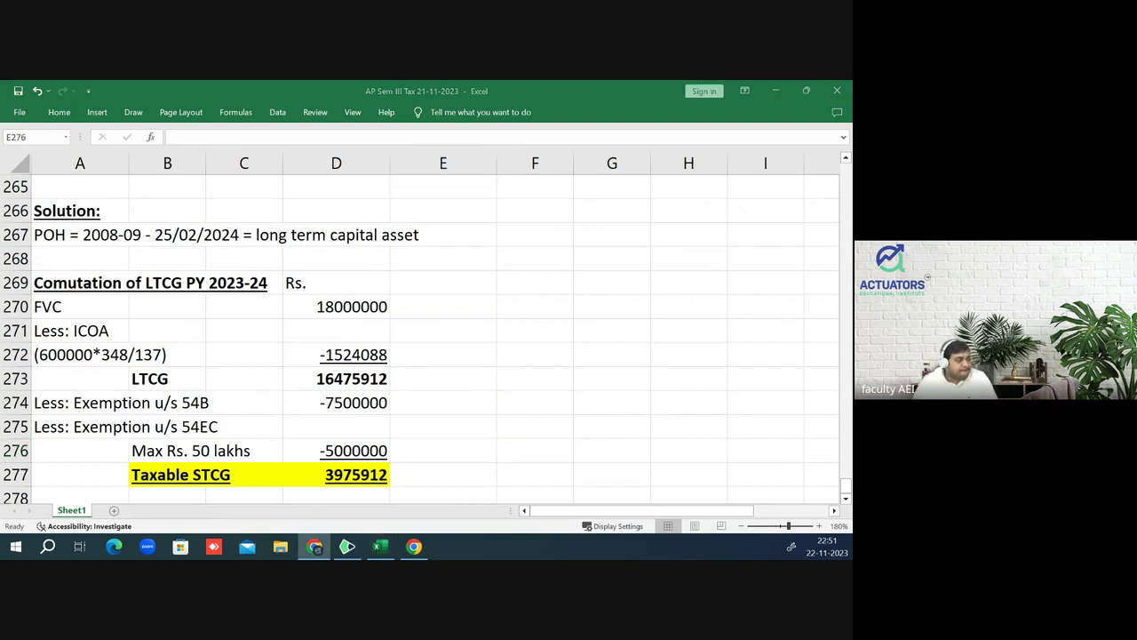